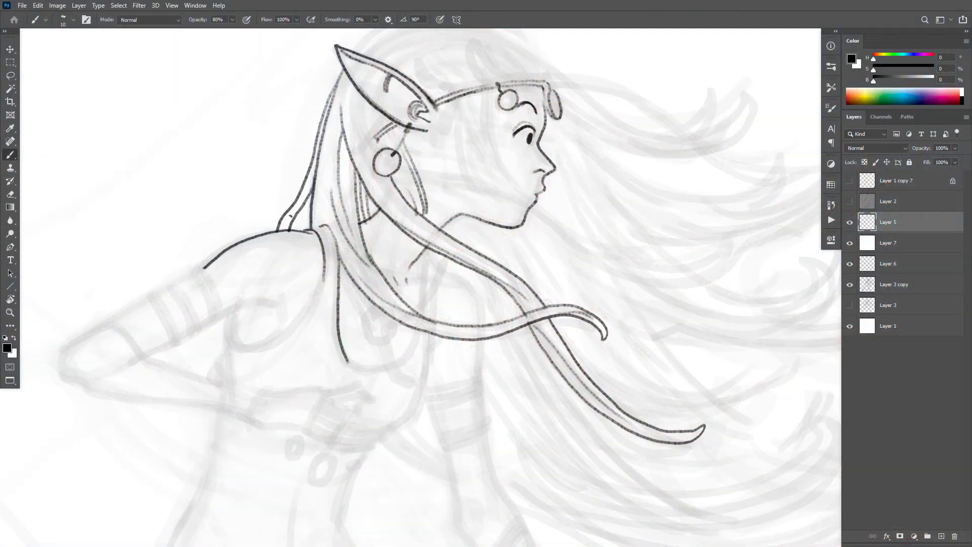
# On a new layer, ink a long lock of hair sweeping from the forehead across the cheek to a curled, windblown tip.
pyautogui.scroll(3, 636, 277)
pyautogui.hscroll(5, 636, 277)
pyautogui.hotkey('ctrl', 'shift', 'alt', 'n')
pyautogui.moveTo(304, 108)
pyautogui.mouseDown()
pyautogui.moveTo(537, 375)
pyautogui.moveTo(688, 367)
pyautogui.mouseUp()
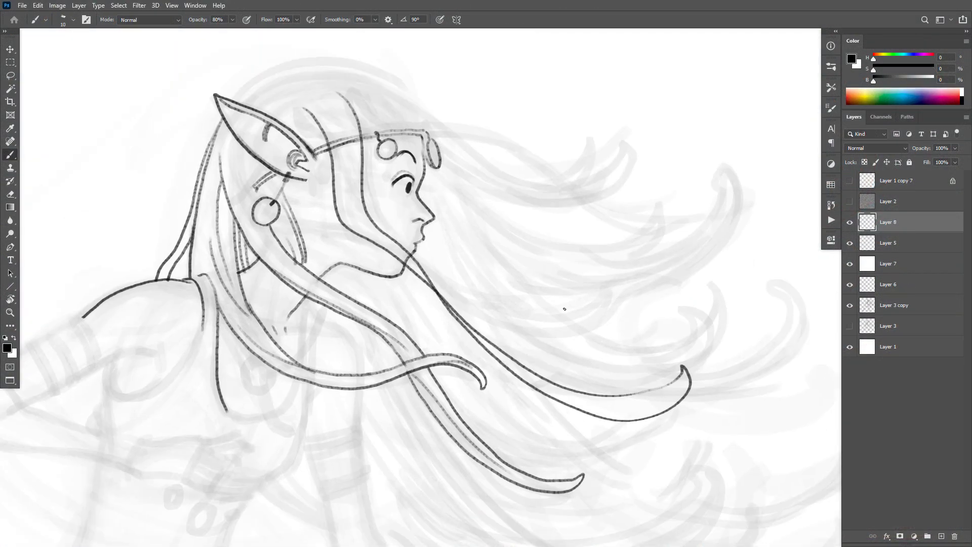
pyautogui.moveTo(420, 273)
pyautogui.mouseDown()
pyautogui.moveTo(502, 365)
pyautogui.moveTo(435, 295)
pyautogui.mouseUp()
pyautogui.scroll(-2, 603, 347)
# Ink the shorter hair strands between the ear and the face, and merge the new hair layer into the line art layer.
pyautogui.moveTo(420, 200); pyautogui.dragTo(437, 278)
pyautogui.moveTo(429, 220); pyautogui.dragTo(446, 276)
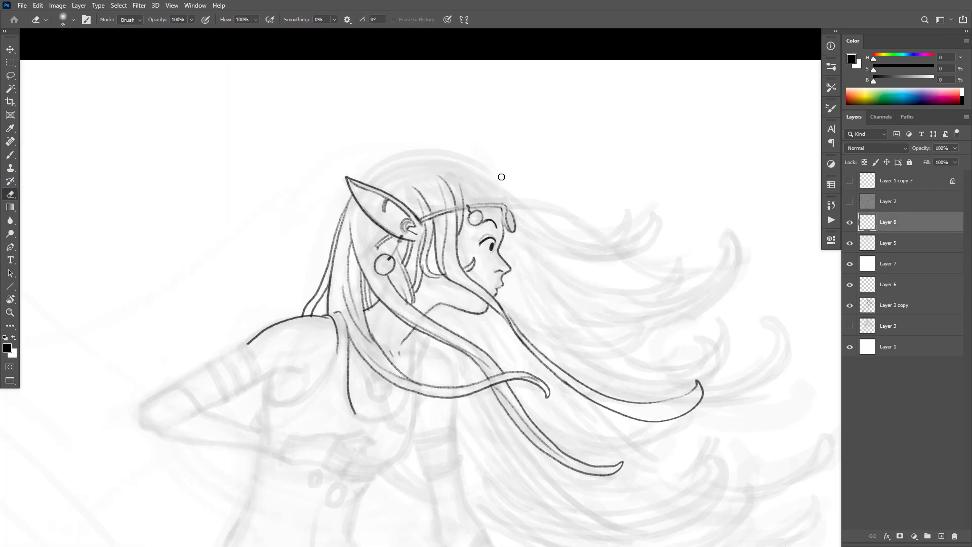
pyautogui.scroll(-5, 501, 176)
pyautogui.scroll(6, 679, 295)
pyautogui.moveTo(475, 234); pyautogui.dragTo(489, 303)
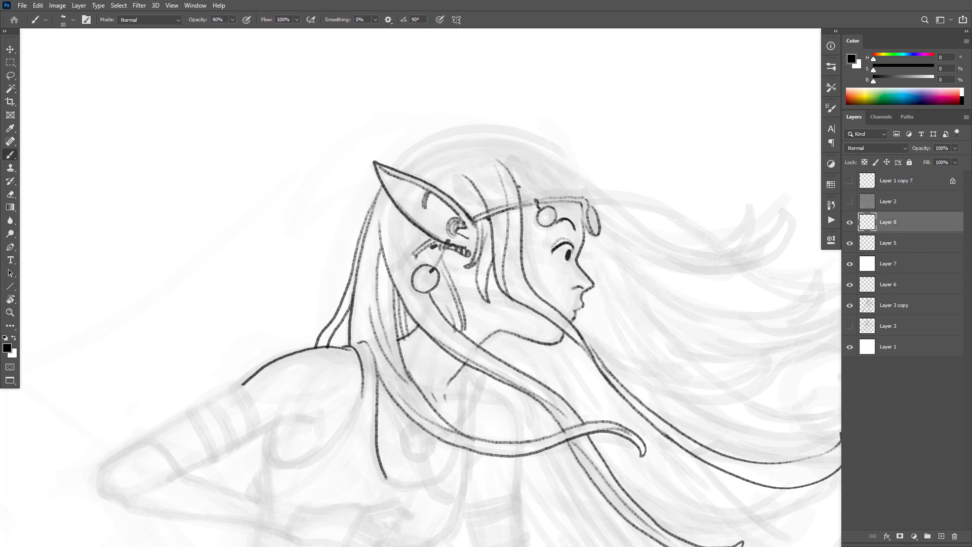
pyautogui.moveTo(483, 155); pyautogui.dragTo(470, 216)
pyautogui.press('e')
pyautogui.hotkey('ctrl', 'e')
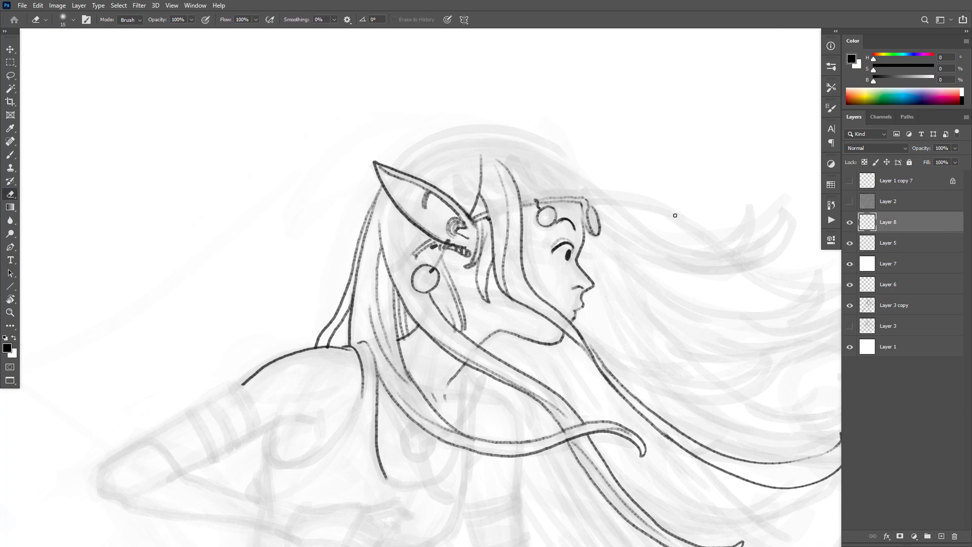
# Ink the outline over the crown of the head and the uppermost windblown locks streaming away from the forehead.
pyautogui.press('b')
pyautogui.moveTo(673, 213); pyautogui.dragTo(347, 307)
pyautogui.moveTo(578, 59); pyautogui.dragTo(339, 311)
pyautogui.moveTo(459, 207); pyautogui.dragTo(312, 304)
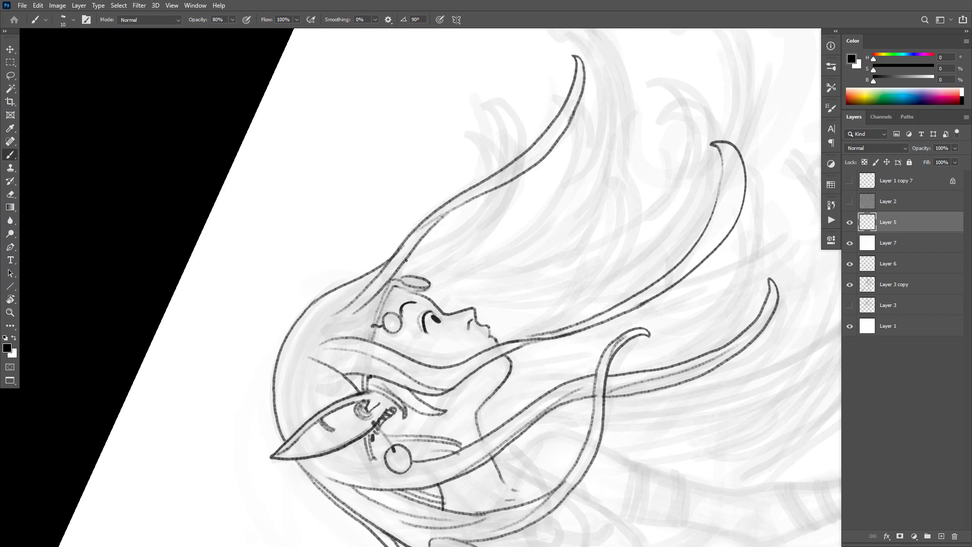
pyautogui.moveTo(466, 134); pyautogui.dragTo(410, 253)
pyautogui.moveTo(484, 99)
pyautogui.mouseDown()
pyautogui.moveTo(461, 266)
pyautogui.moveTo(459, 241)
pyautogui.mouseUp()
pyautogui.press('Escape')
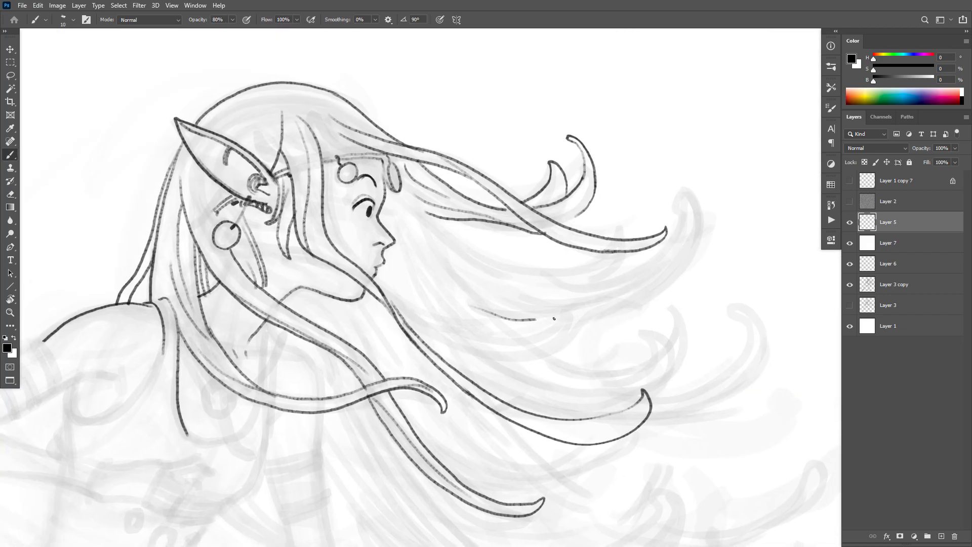
# Ink the middle group of windblown locks behind the face, ending them in upturned, pointed tips.
pyautogui.moveTo(698, 246); pyautogui.dragTo(613, 313)
pyautogui.moveTo(583, 287)
pyautogui.mouseDown()
pyautogui.moveTo(522, 363)
pyautogui.moveTo(423, 315)
pyautogui.mouseUp()
pyautogui.moveTo(416, 203); pyautogui.dragTo(524, 336)
pyautogui.moveTo(674, 307); pyautogui.dragTo(555, 363)
pyautogui.moveTo(627, 306); pyautogui.dragTo(509, 324)
pyautogui.moveTo(686, 190); pyautogui.dragTo(614, 303)
pyautogui.moveTo(667, 259); pyautogui.dragTo(587, 288)
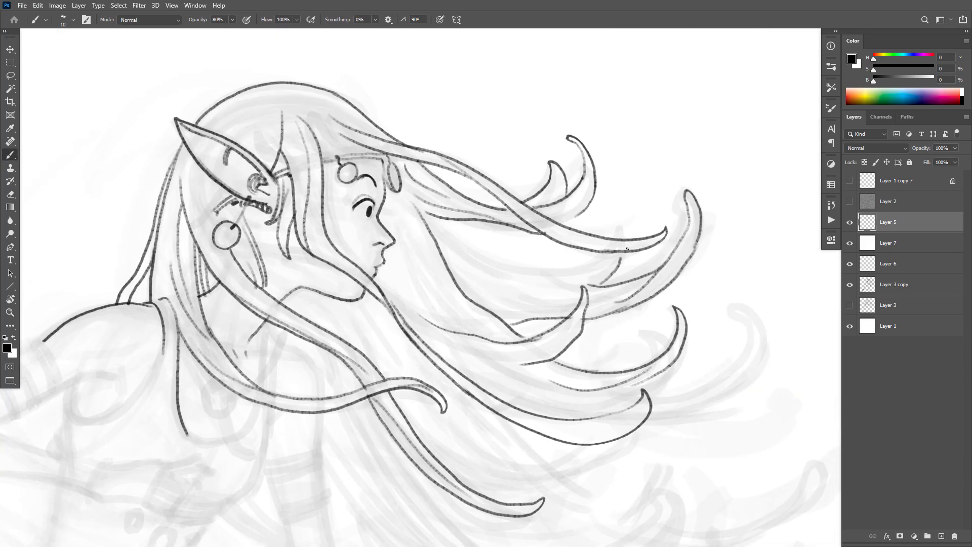
# Ink another upturned lock tip and add inner strand lines to the middle locks and the hair above the forehead.
pyautogui.moveTo(620, 219); pyautogui.dragTo(600, 287)
pyautogui.moveTo(608, 253); pyautogui.dragTo(452, 223)
pyautogui.moveTo(545, 304); pyautogui.dragTo(444, 226)
pyautogui.moveTo(479, 334); pyautogui.dragTo(392, 194)
pyautogui.moveTo(405, 109); pyautogui.dragTo(337, 147)
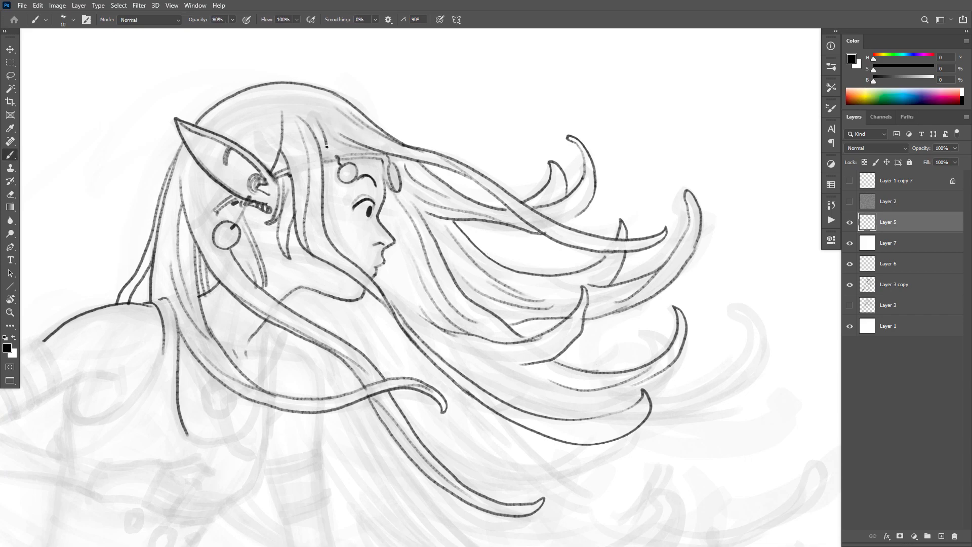
pyautogui.moveTo(329, 119); pyautogui.dragTo(322, 187)
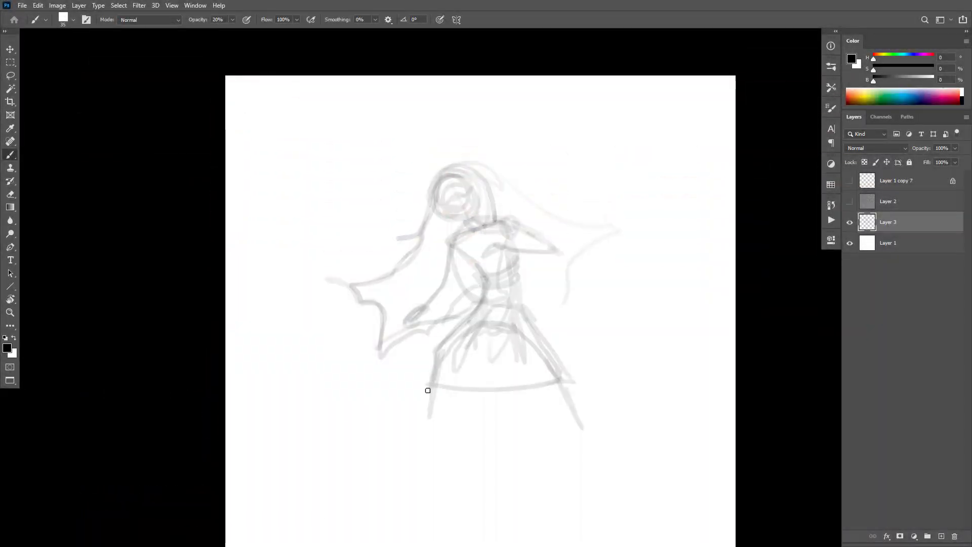
# Sketch darker strand lines and curled ends along the lower windblown hair on Layer 3 copy.
pyautogui.hotkey('ctrl', '-')
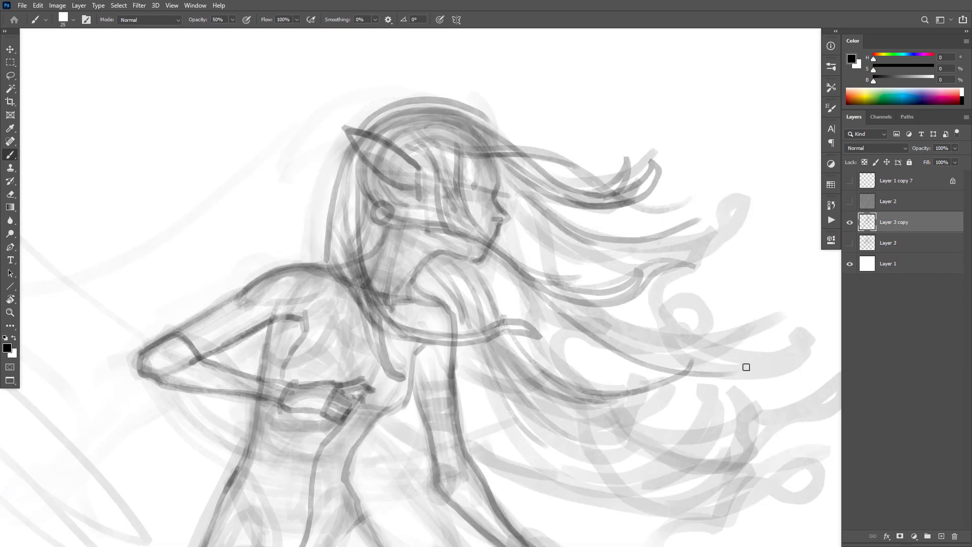
pyautogui.moveTo(745, 365)
pyautogui.mouseDown()
pyautogui.moveTo(786, 299)
pyautogui.moveTo(669, 325)
pyautogui.moveTo(713, 232)
pyautogui.moveTo(563, 252)
pyautogui.mouseUp()
pyautogui.moveTo(775, 382)
pyautogui.mouseDown()
pyautogui.moveTo(669, 321)
pyautogui.moveTo(708, 352)
pyautogui.moveTo(382, 365)
pyautogui.moveTo(595, 338)
pyautogui.moveTo(530, 436)
pyautogui.moveTo(674, 427)
pyautogui.moveTo(337, 382)
pyautogui.moveTo(469, 443)
pyautogui.mouseUp()
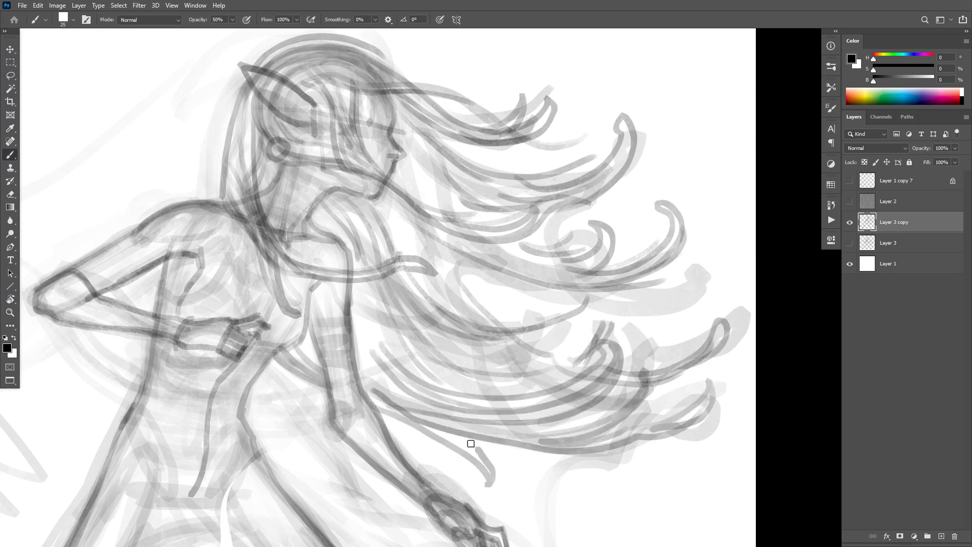
# Sketch additional hair strands flowing from behind the shoulder into the lower windblown locks.
pyautogui.hotkey('ctrl', '-')
pyautogui.hotkey('ctrl', '-')
pyautogui.hotkey('ctrl', '-')
pyautogui.hotkey('ctrl', '+')
pyautogui.hotkey('ctrl', '+')
pyautogui.moveTo(487, 281); pyautogui.dragTo(529, 368)
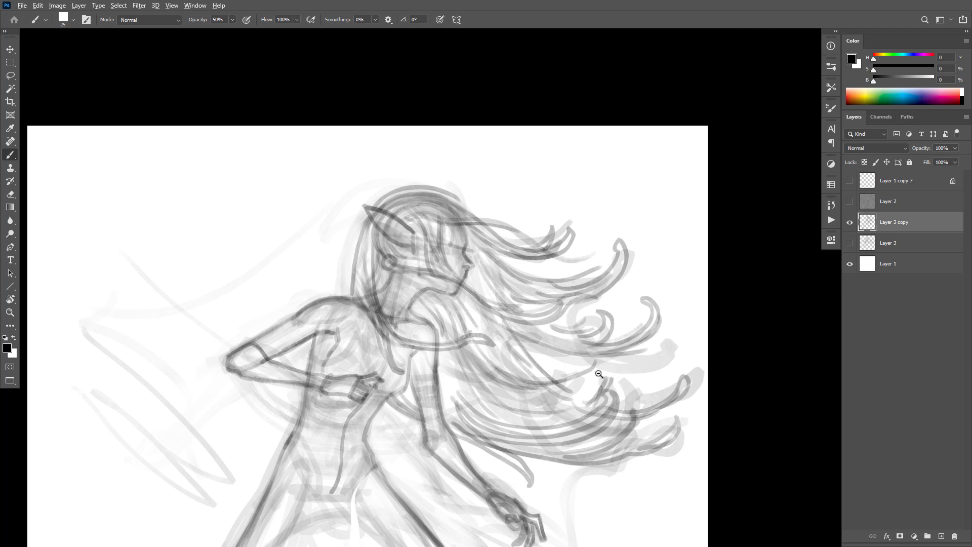
pyautogui.moveTo(369, 238)
pyautogui.mouseDown()
pyautogui.moveTo(451, 319)
pyautogui.moveTo(473, 359)
pyautogui.mouseUp()
pyautogui.moveTo(446, 312); pyautogui.dragTo(548, 404)
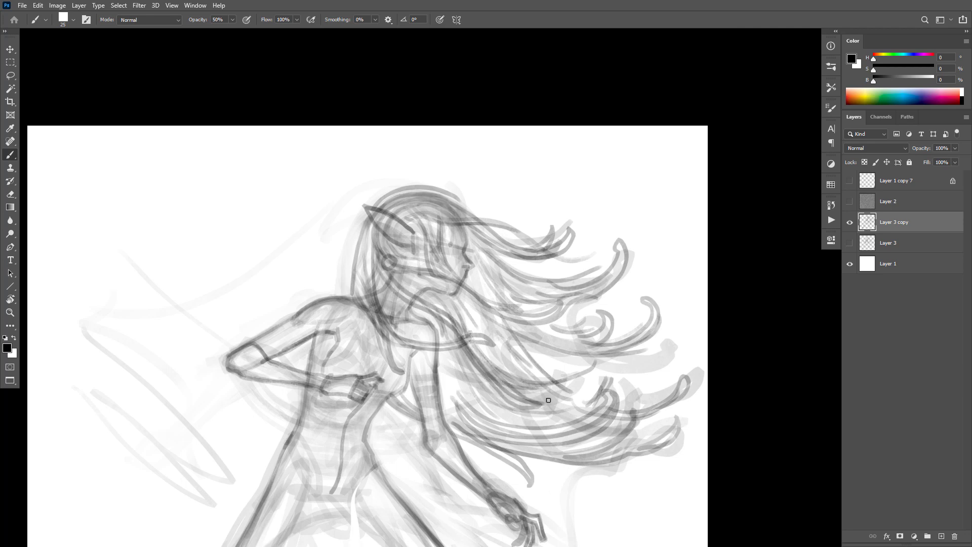
pyautogui.moveTo(624, 373); pyautogui.dragTo(635, 391)
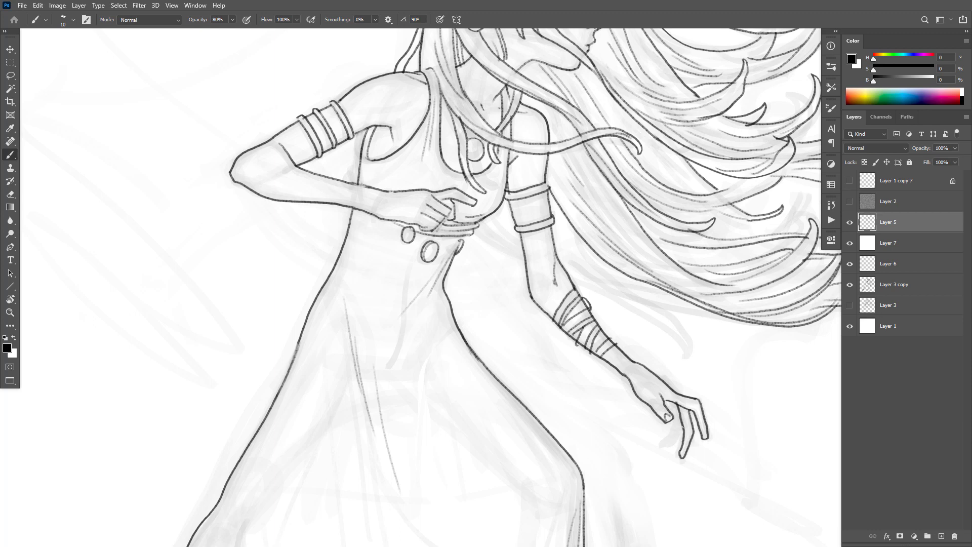
# Refine the line art of the bent hand and clean up the lines around the far upper arm and its armband.
pyautogui.scroll(1, 438, 197)
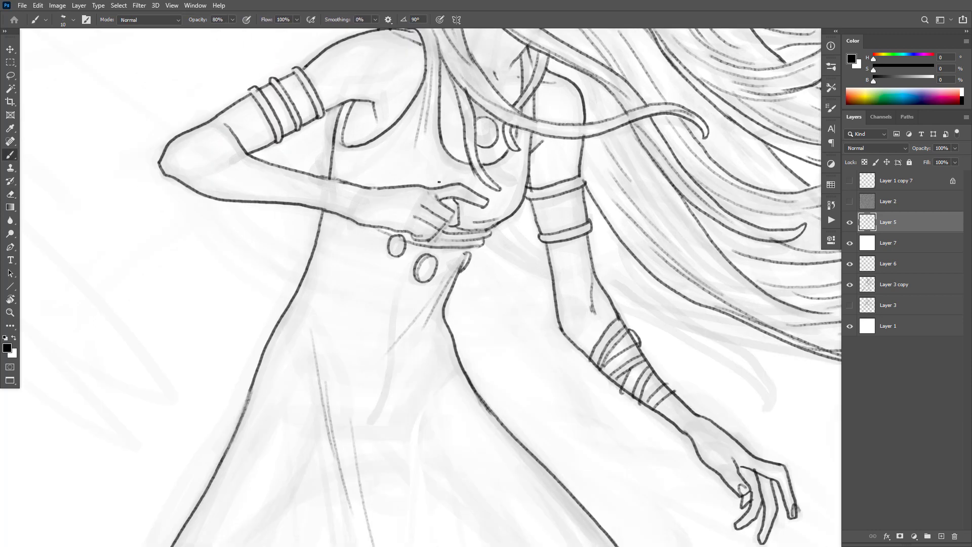
pyautogui.moveTo(420, 189); pyautogui.dragTo(431, 199)
pyautogui.scroll(3, 426, 223)
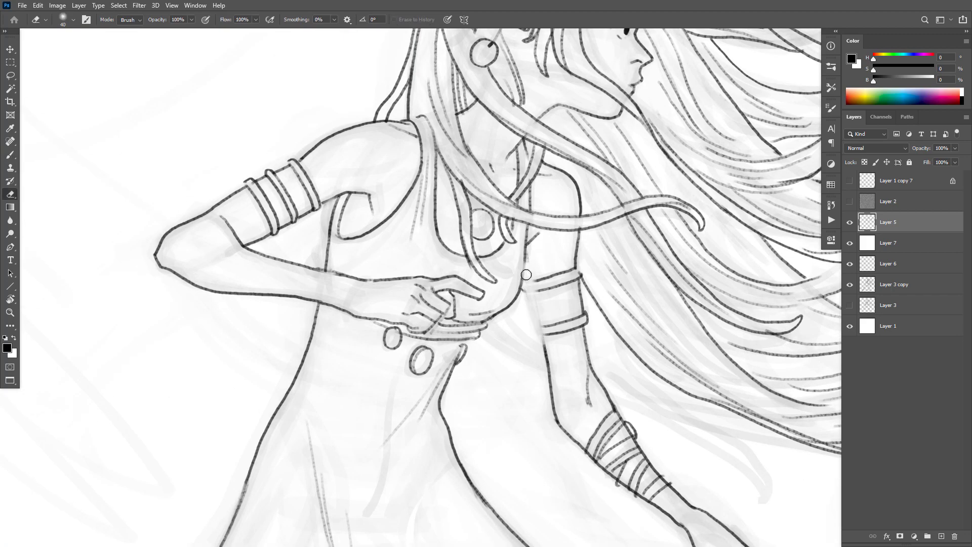
pyautogui.moveTo(538, 234); pyautogui.dragTo(573, 260)
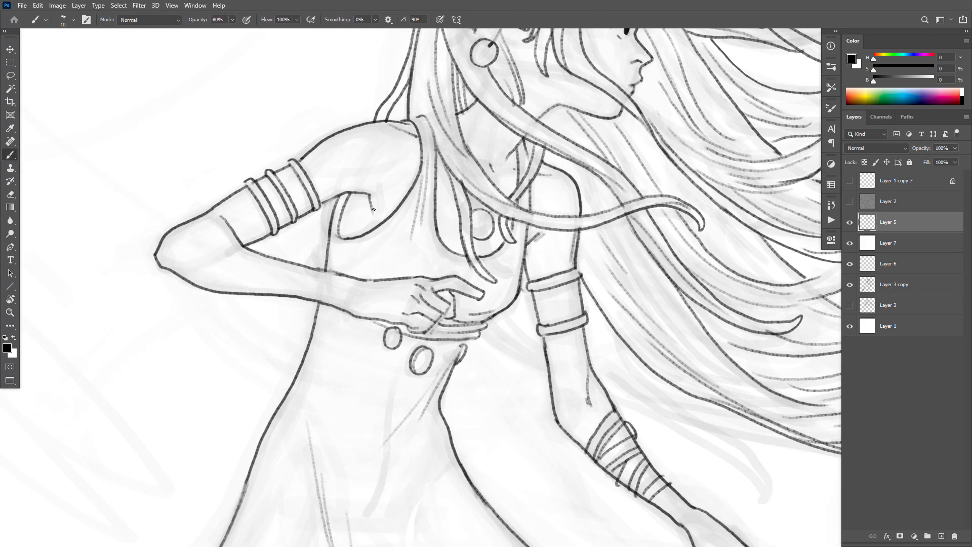
# Ink the fold under the near arm and add small shadow accents where the hair falls around the neck.
pyautogui.moveTo(355, 192); pyautogui.dragTo(372, 213)
pyautogui.moveTo(440, 158); pyautogui.dragTo(445, 172)
pyautogui.moveTo(466, 84); pyautogui.dragTo(473, 97)
pyautogui.scroll(3, 495, 259)
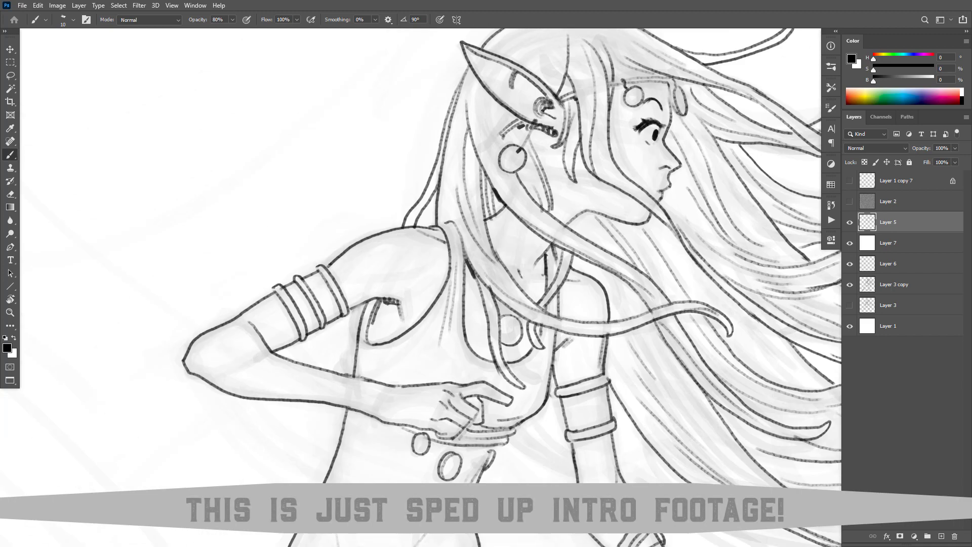
pyautogui.scroll(2, 587, 163)
pyautogui.scroll(-5, 700, 341)
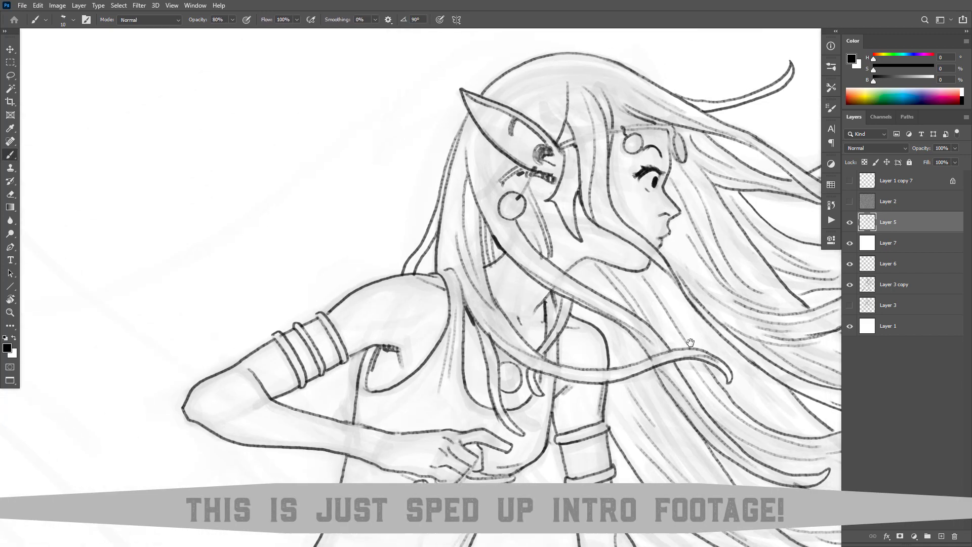
# Enter Quick Mask mode and fill the unmasked upper windblown hair lock with the mask colour.
pyautogui.scroll(5, 700, 340)
pyautogui.press('q')
pyautogui.press('g')
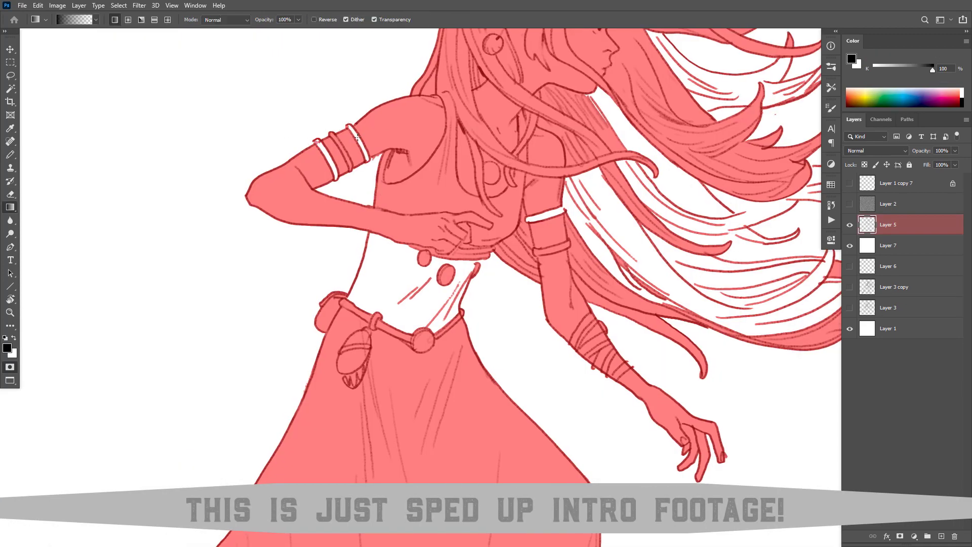
pyautogui.press('b')
pyautogui.scroll(1, 694, 106)
pyautogui.hscroll(2, 694, 107)
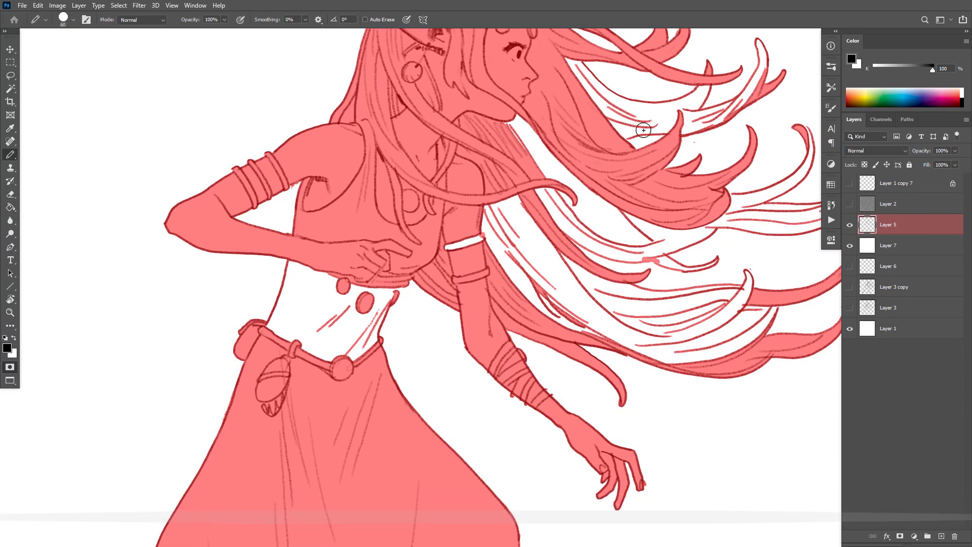
pyautogui.press('g')
pyautogui.click(695, 106)
# Undo the leaking mask fill, close the gap in the middle hair locks' outline and fill those locks.
pyautogui.click(738, 200)
pyautogui.hotkey('ctrl', 'z')
pyautogui.press('b')
pyautogui.moveTo(656, 243); pyautogui.dragTo(699, 233)
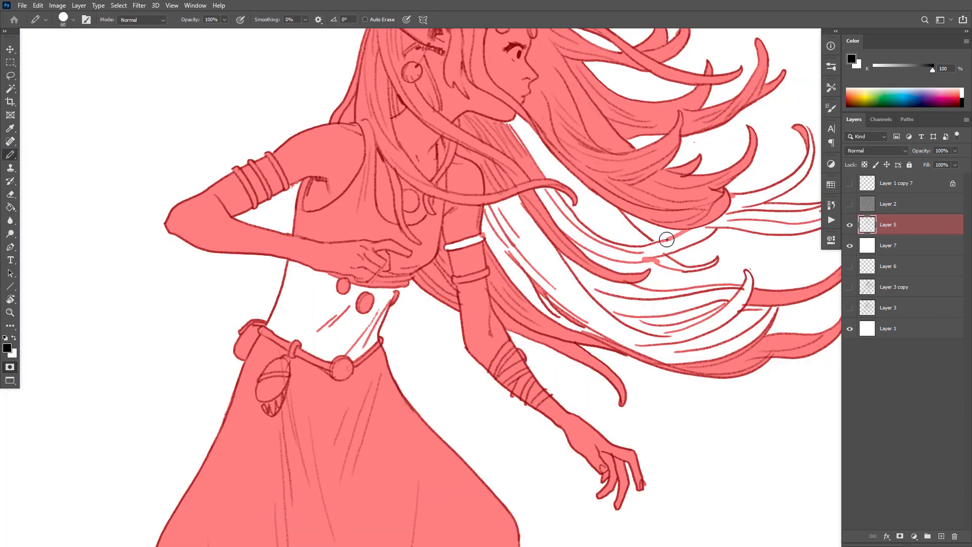
pyautogui.press('g')
pyautogui.click(705, 240)
pyautogui.scroll(1, 705, 240)
pyautogui.hscroll(2, 705, 240)
pyautogui.click(721, 163)
# Fill the lower windblown locks with the mask, close the outline at the waist and fill the bare midriff area.
pyautogui.press('b')
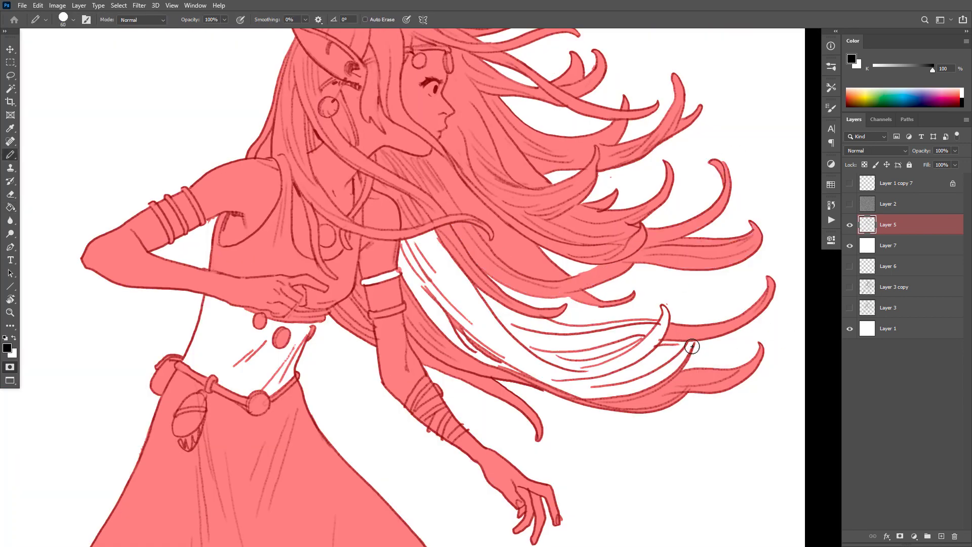
pyautogui.press('g')
pyautogui.click(633, 350)
pyautogui.press('b')
pyautogui.moveTo(312, 329); pyautogui.dragTo(332, 316)
pyautogui.press('g')
pyautogui.click(254, 365)
pyautogui.scroll(-3, 709, 305)
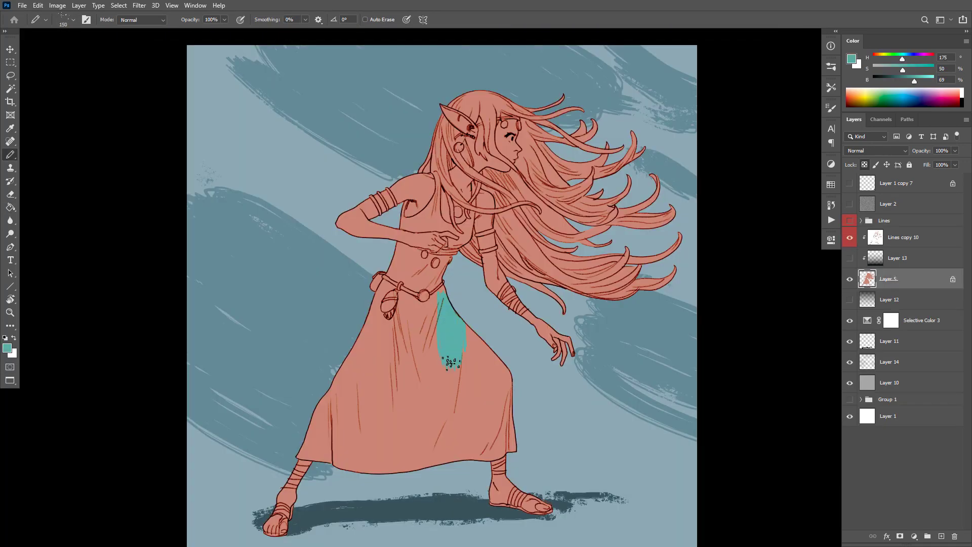
# Block in the skirt and the edges of the top with flat green on the locked figure colour layer.
pyautogui.moveTo(452, 362)
pyautogui.mouseDown()
pyautogui.moveTo(436, 304)
pyautogui.moveTo(506, 364)
pyautogui.mouseUp()
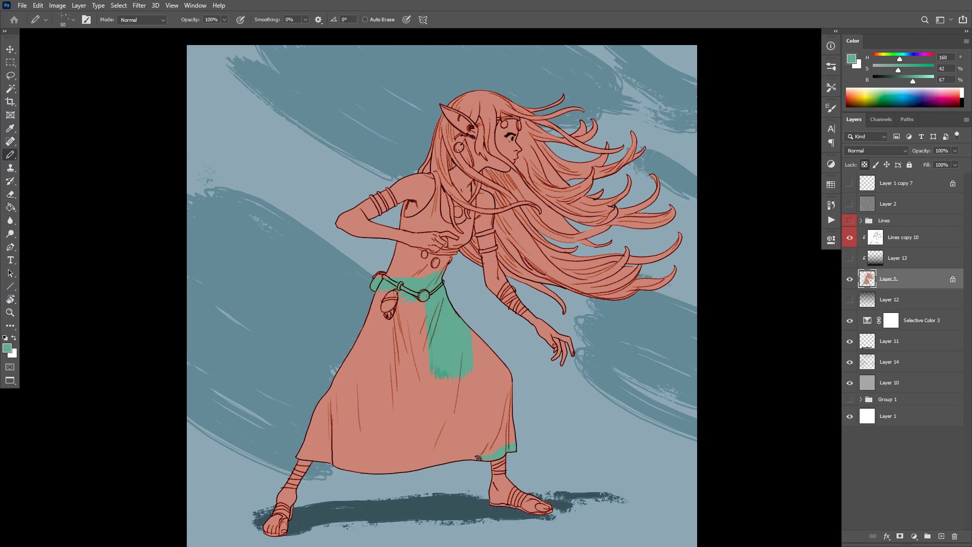
pyautogui.scroll(2, 431, 173)
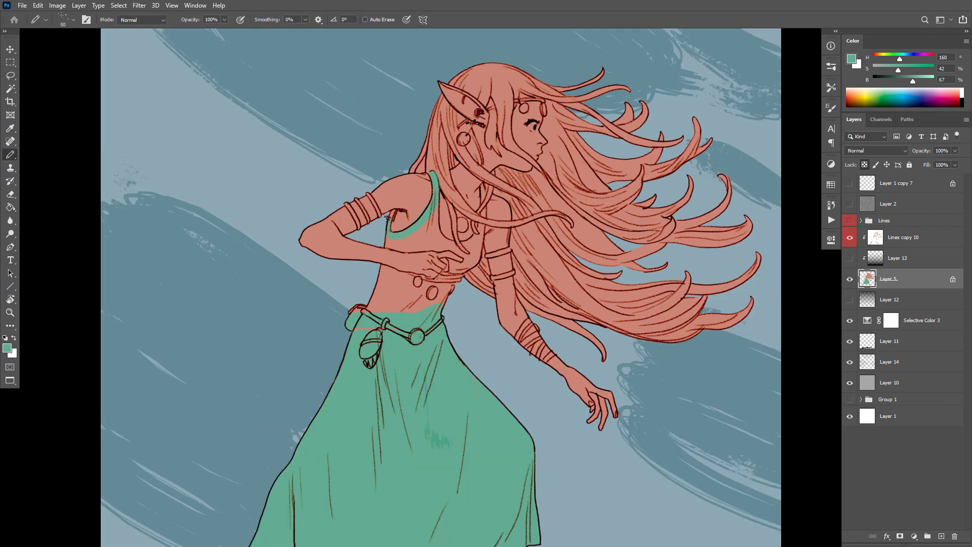
pyautogui.scroll(2, 485, 221)
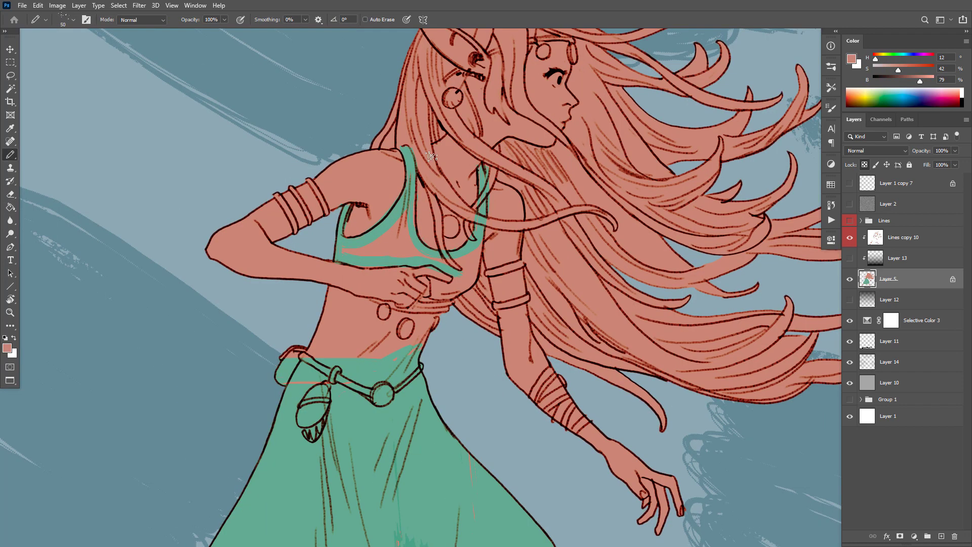
pyautogui.press('[')
pyautogui.press('[')
pyautogui.keyDown('alt'); pyautogui.click(441, 267); pyautogui.keyUp('alt')
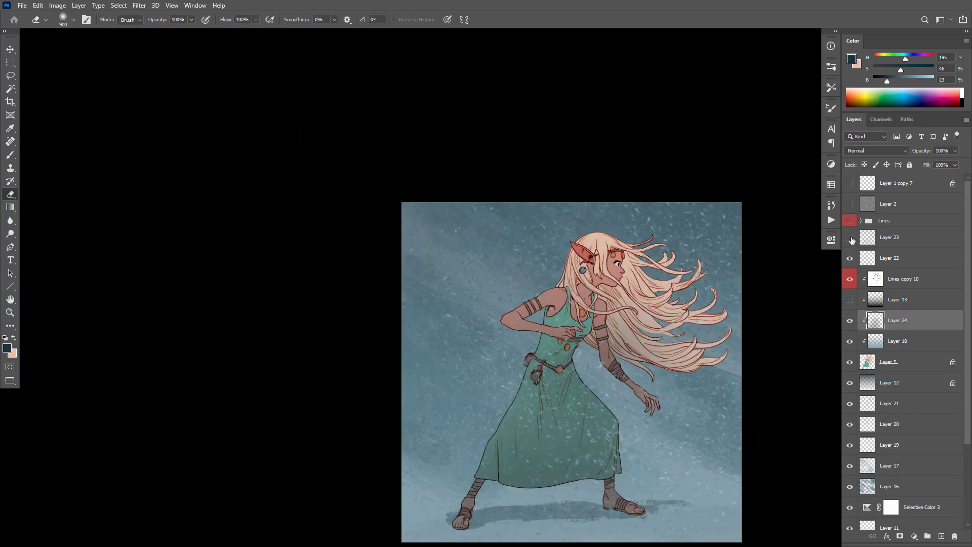
# Show and select Layer 23, and sample a blue from the painting as the paint colour.
pyautogui.click(853, 241)
pyautogui.click(890, 237)
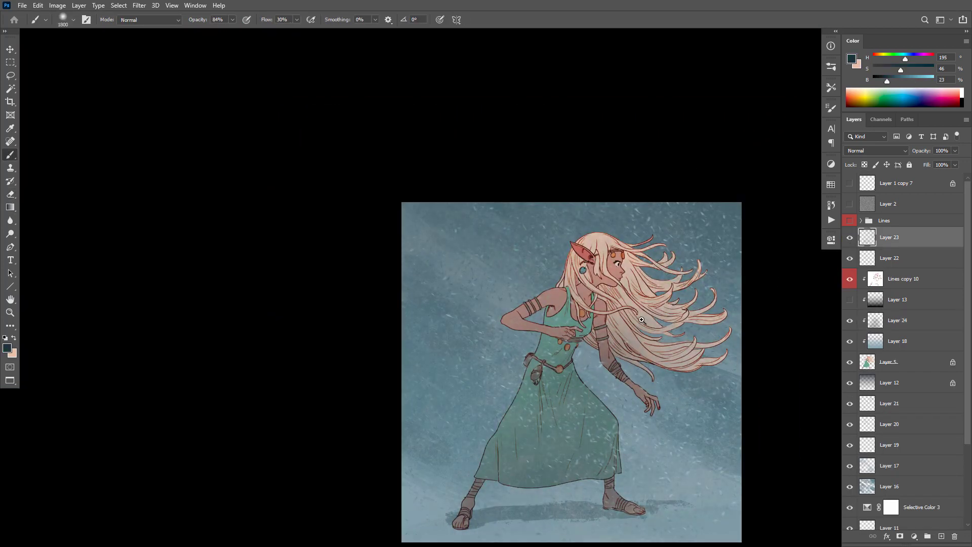
pyautogui.scroll(1, 640, 321)
pyautogui.keyDown('alt'); pyautogui.click(390, 262); pyautogui.keyUp('alt')
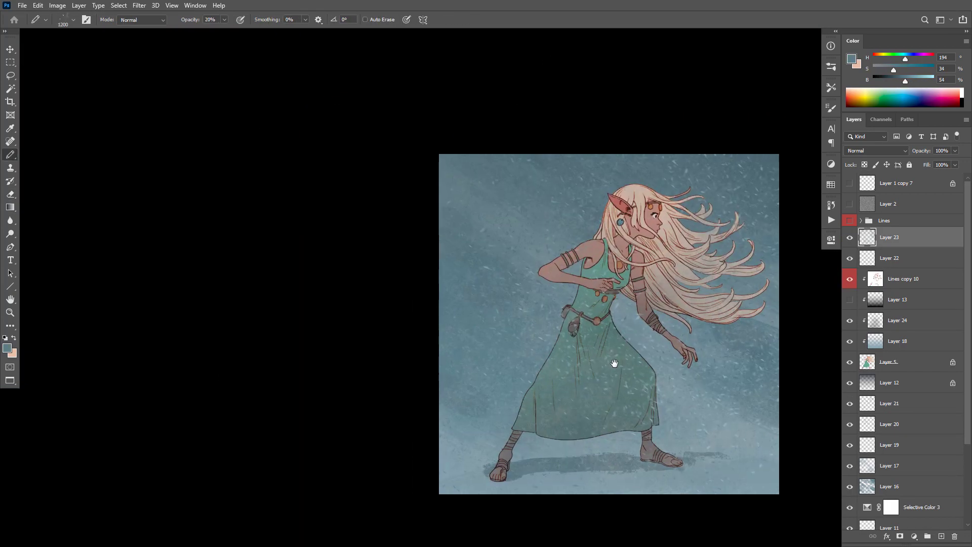
# Adjust the blue paint colour and load the contents of Layer 12 as a selection.
pyautogui.click(892, 75)
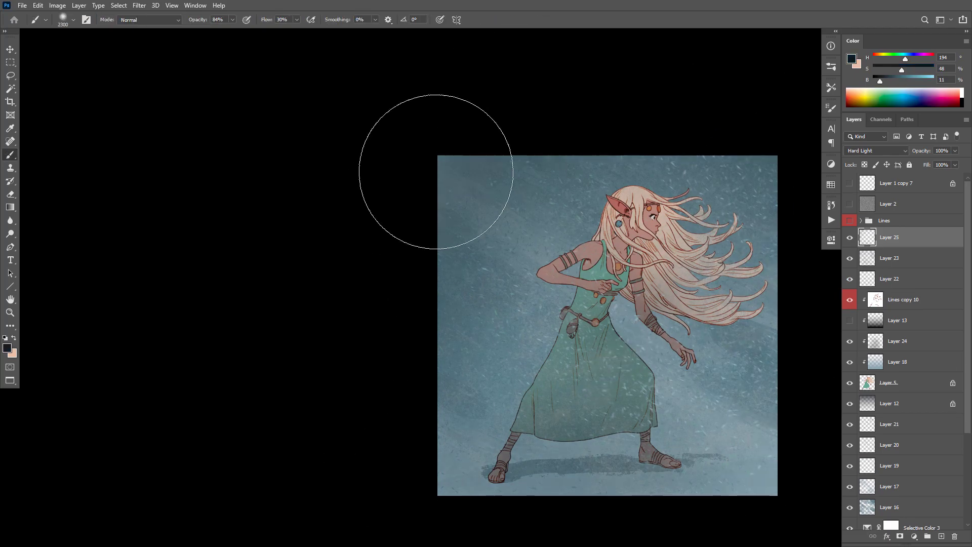
pyautogui.keyDown('ctrl'); pyautogui.click(867, 401); pyautogui.keyUp('ctrl')
pyautogui.click(868, 403)
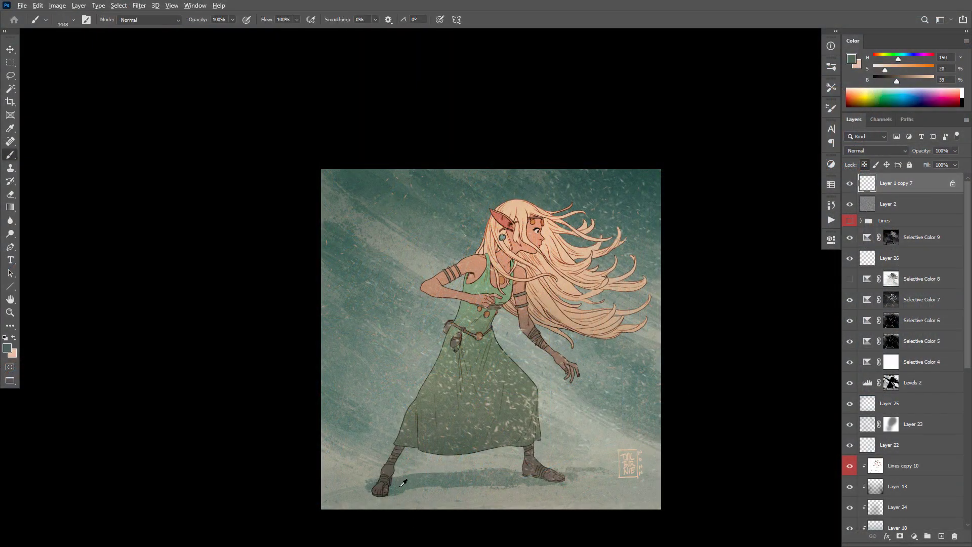
# Recolour the signature on Layer 1 copy 7 muted green and move it closer to the canvas's lower corner.
pyautogui.keyDown('alt'); pyautogui.click(631, 464); pyautogui.keyUp('alt')
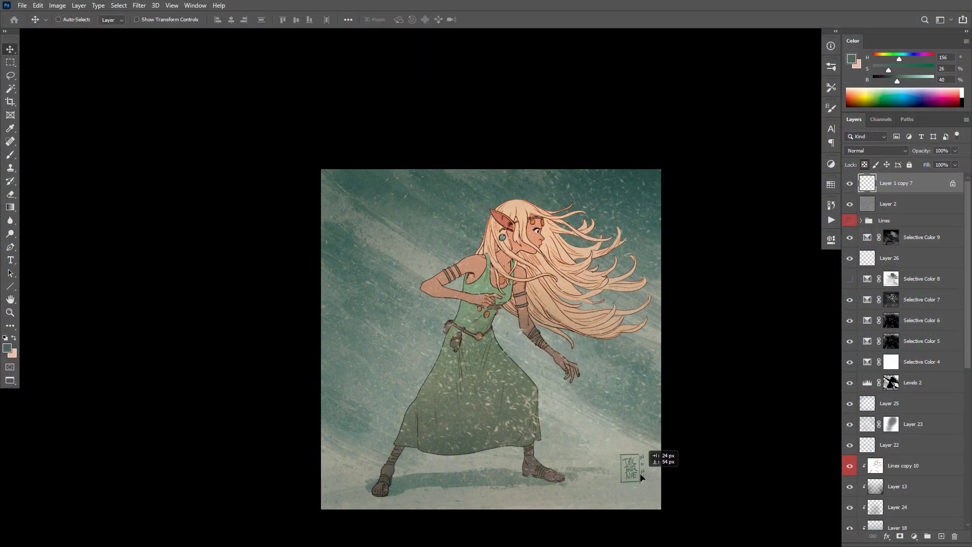
pyautogui.press('v')
pyautogui.moveTo(655, 438); pyautogui.dragTo(675, 442)
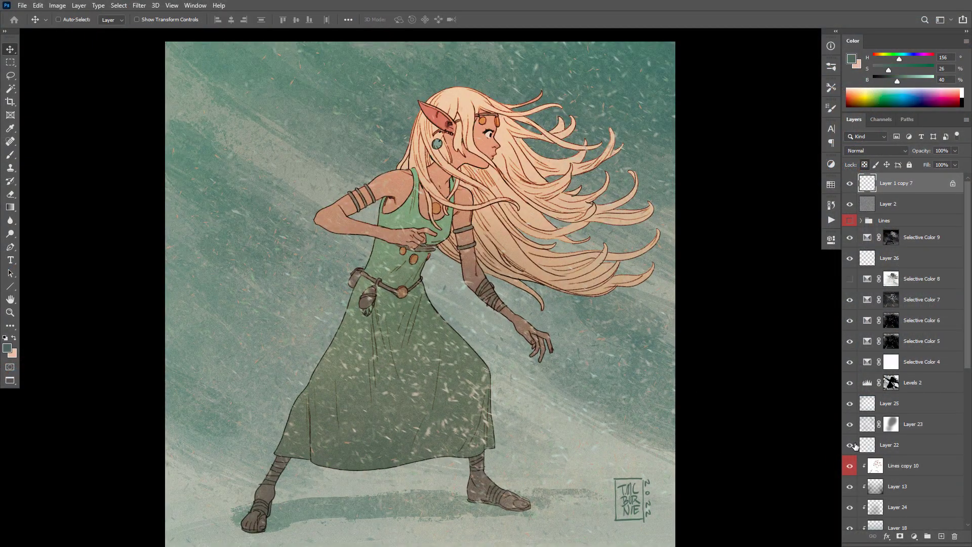
# Lower the opacity of the snow on Layer 22 to 46% and toggle Layer 23's mask.
pyautogui.click(890, 445)
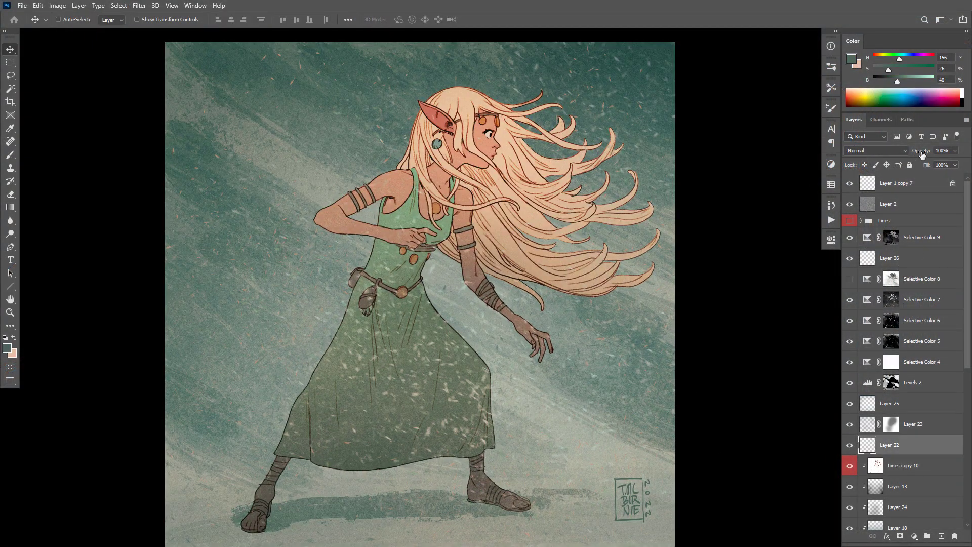
pyautogui.keyDown('shift'); pyautogui.click(892, 424); pyautogui.keyUp('shift')
pyautogui.keyDown('shift'); pyautogui.click(892, 424); pyautogui.keyUp('shift')
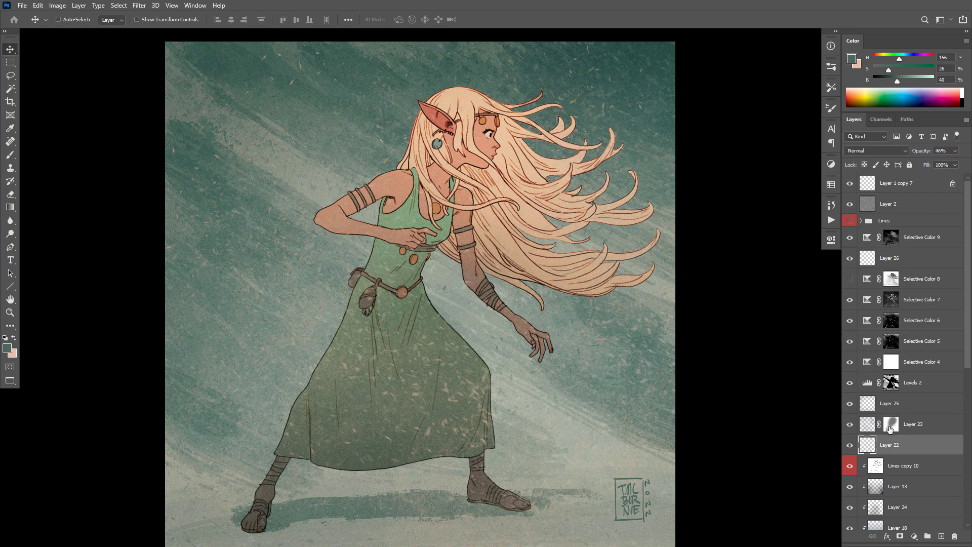
pyautogui.keyDown('shift'); pyautogui.click(892, 424); pyautogui.keyUp('shift')
pyautogui.press('w')
pyautogui.press('e')
pyautogui.click(881, 445)
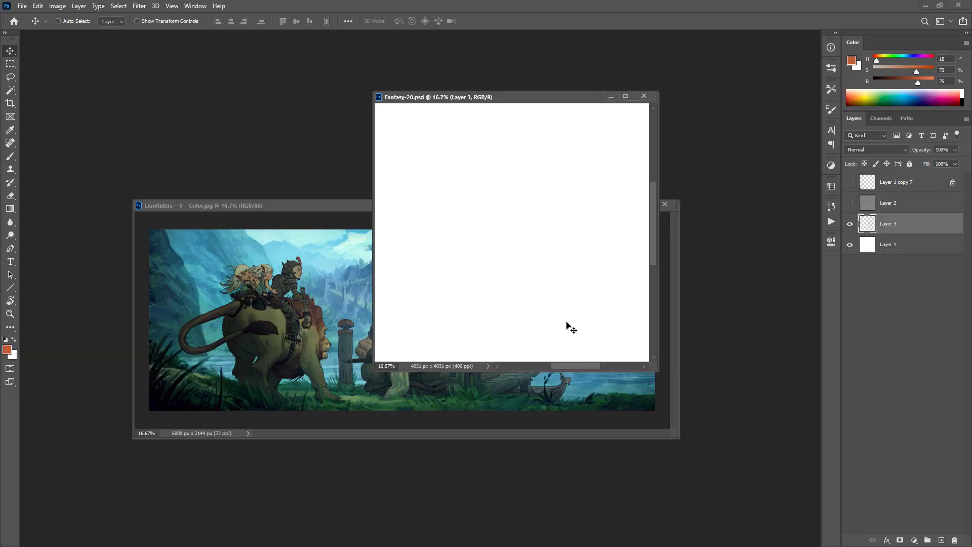
# Enlarge the LionRiders---1---Color.jpg window and examine the elf riders' hair, faces and costumes up close.
pyautogui.moveTo(339, 205); pyautogui.dragTo(287, 202)
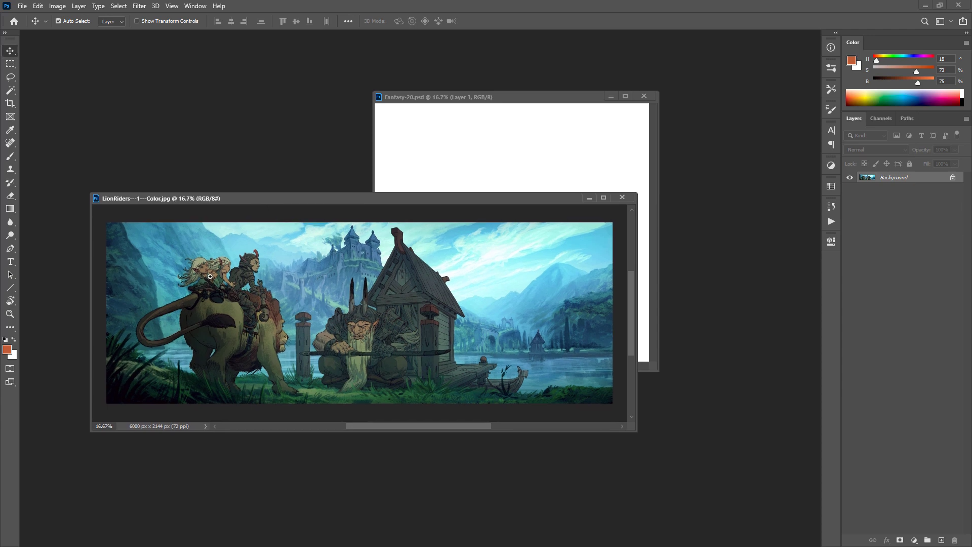
pyautogui.moveTo(211, 276); pyautogui.dragTo(412, 343)
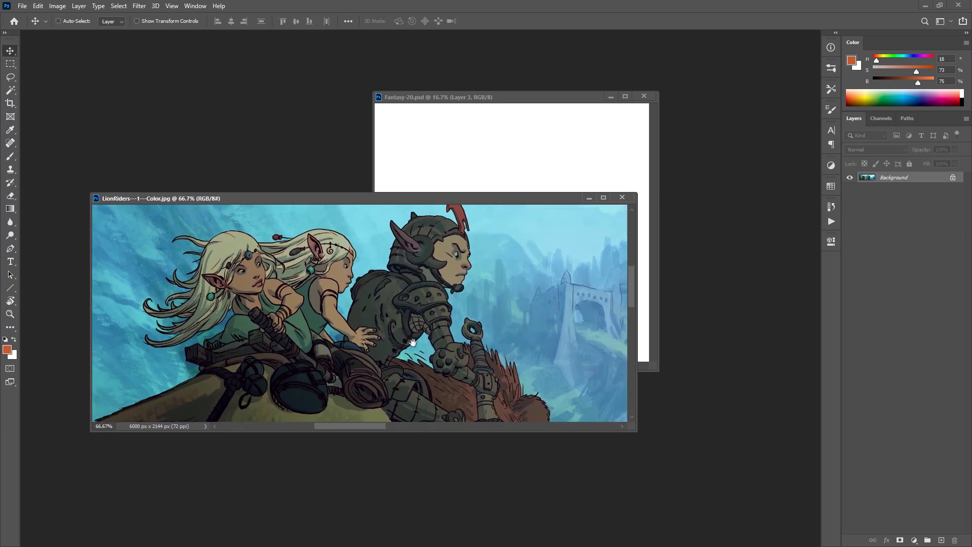
pyautogui.moveTo(632, 430); pyautogui.dragTo(756, 516)
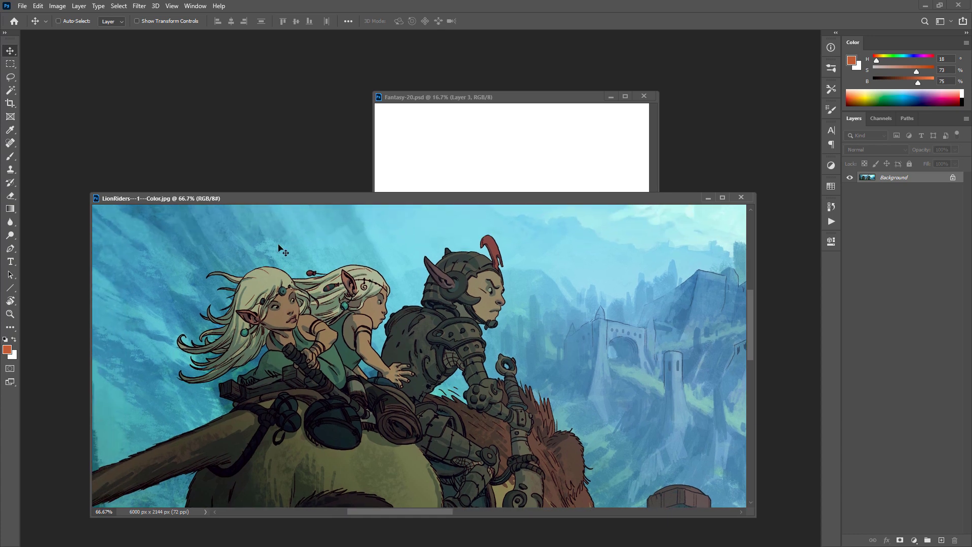
pyautogui.scroll(-2, 635, 404)
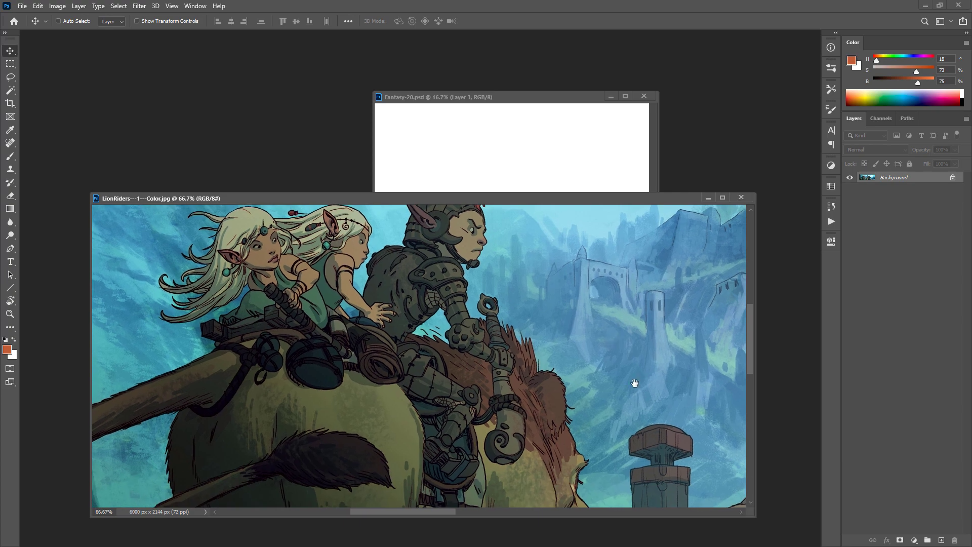
pyautogui.scroll(-2, 632, 420)
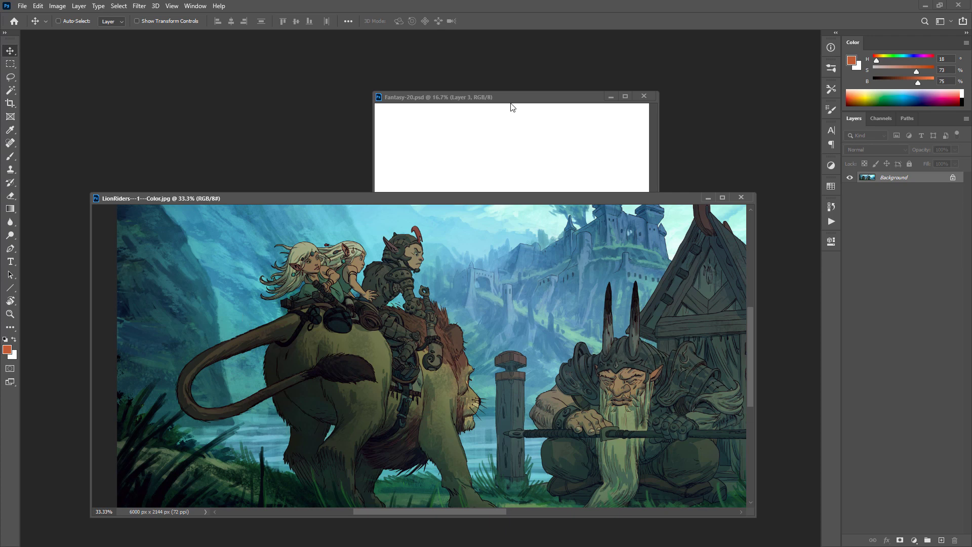
# Bring the blank Fantasy-20.psd canvas to the front and show it in full-screen mode.
pyautogui.moveTo(531, 99); pyautogui.dragTo(569, 87)
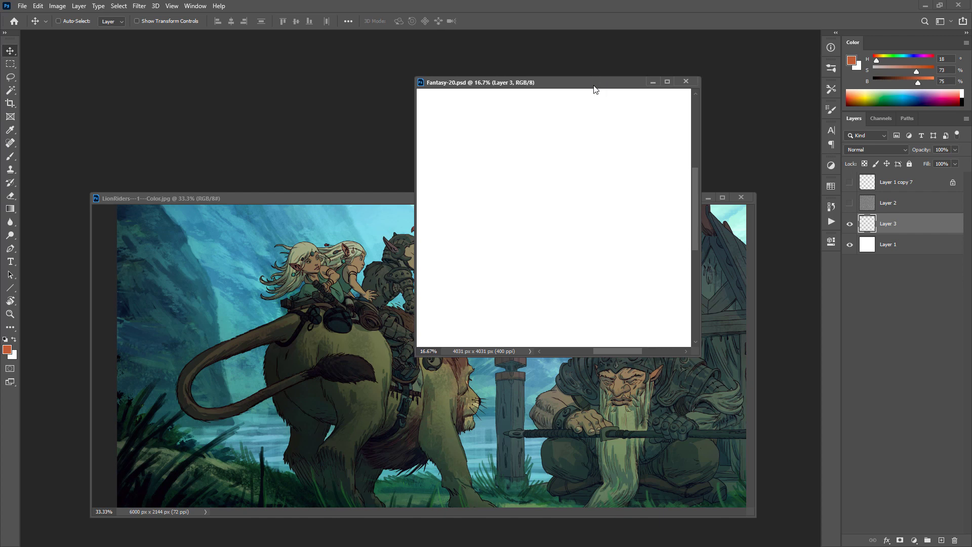
pyautogui.moveTo(595, 90); pyautogui.dragTo(529, 99)
pyautogui.press('f')
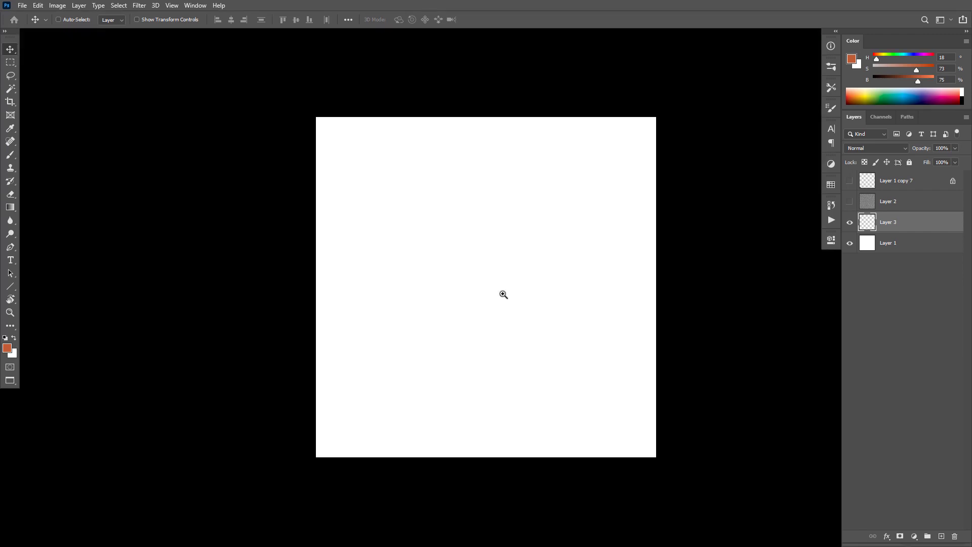
pyautogui.keyDown('ctrl'); pyautogui.click(500, 257); pyautogui.keyUp('ctrl')
pyautogui.scroll(1, 517, 328)
# Set up the Brush tool with default black and 20% opacity for sketching, undoing the trial stroke.
pyautogui.press('b')
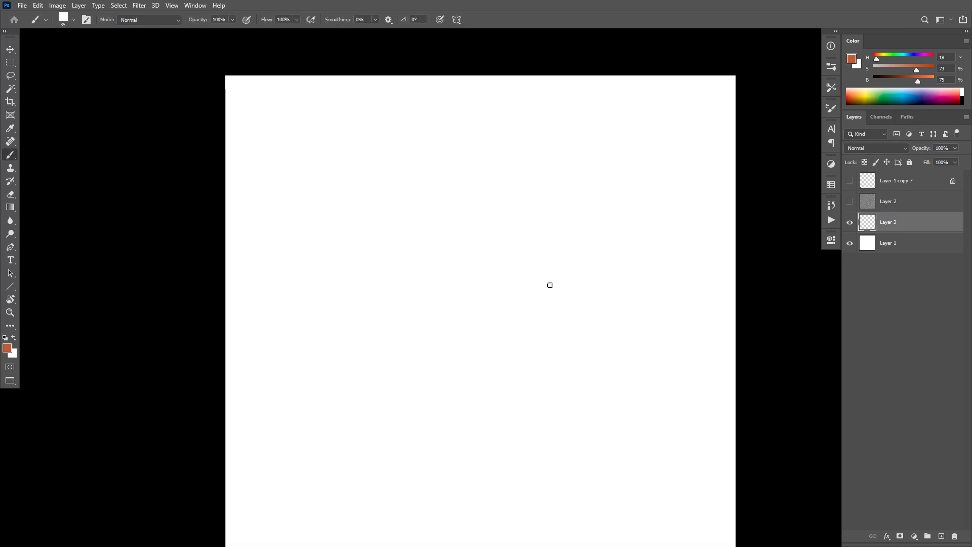
pyautogui.moveTo(471, 211)
pyautogui.mouseDown()
pyautogui.moveTo(443, 343)
pyautogui.moveTo(576, 285)
pyautogui.moveTo(485, 215)
pyautogui.moveTo(484, 364)
pyautogui.moveTo(578, 307)
pyautogui.moveTo(515, 232)
pyautogui.moveTo(487, 345)
pyautogui.mouseUp()
pyautogui.hotkey('ctrl', 'z')
pyautogui.press('d')
pyautogui.press('2')
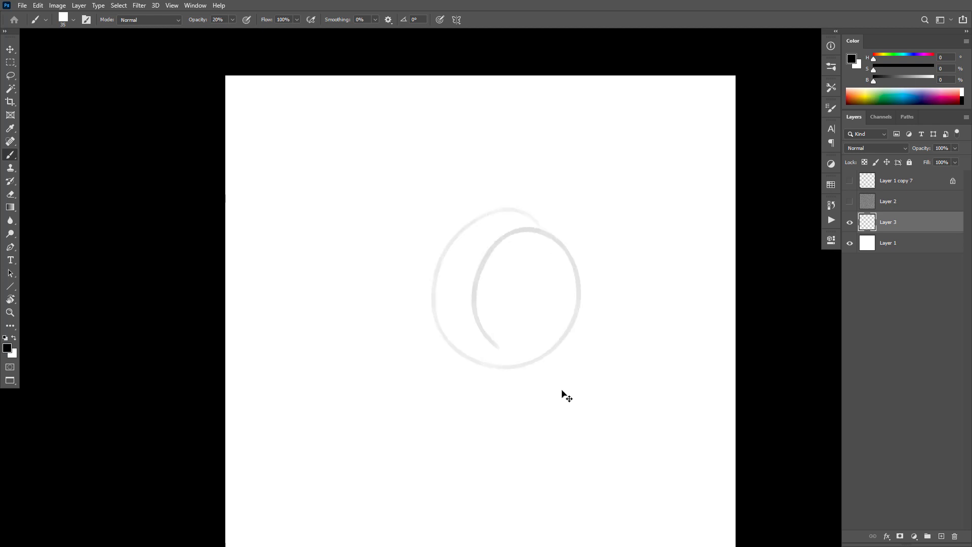
pyautogui.hotkey('ctrl', 'z')
pyautogui.moveTo(454, 202)
pyautogui.mouseDown()
pyautogui.moveTo(423, 331)
pyautogui.moveTo(549, 319)
pyautogui.mouseUp()
pyautogui.hotkey('ctrl', 'z')
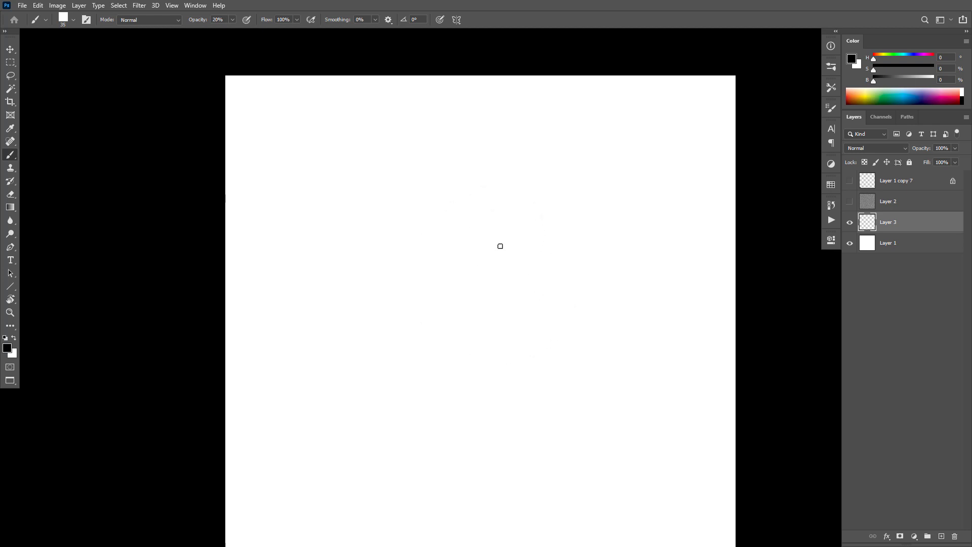
pyautogui.moveTo(504, 213)
pyautogui.mouseDown()
pyautogui.moveTo(455, 260)
pyautogui.moveTo(466, 314)
pyautogui.moveTo(461, 295)
pyautogui.moveTo(517, 214)
pyautogui.moveTo(497, 274)
pyautogui.mouseUp()
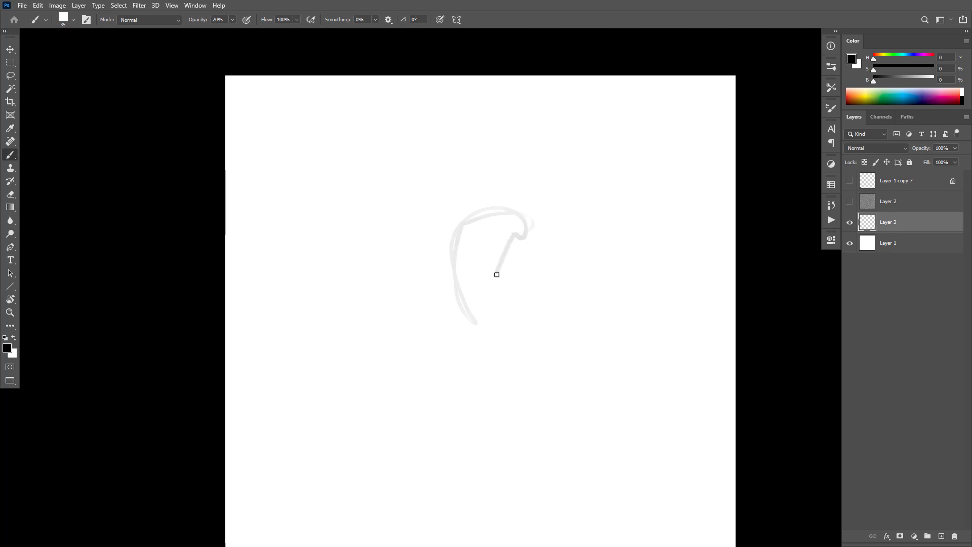
pyautogui.moveTo(491, 324)
pyautogui.mouseDown()
pyautogui.moveTo(447, 271)
pyautogui.moveTo(515, 255)
pyautogui.mouseUp()
pyautogui.hotkey('ctrl', 'z')
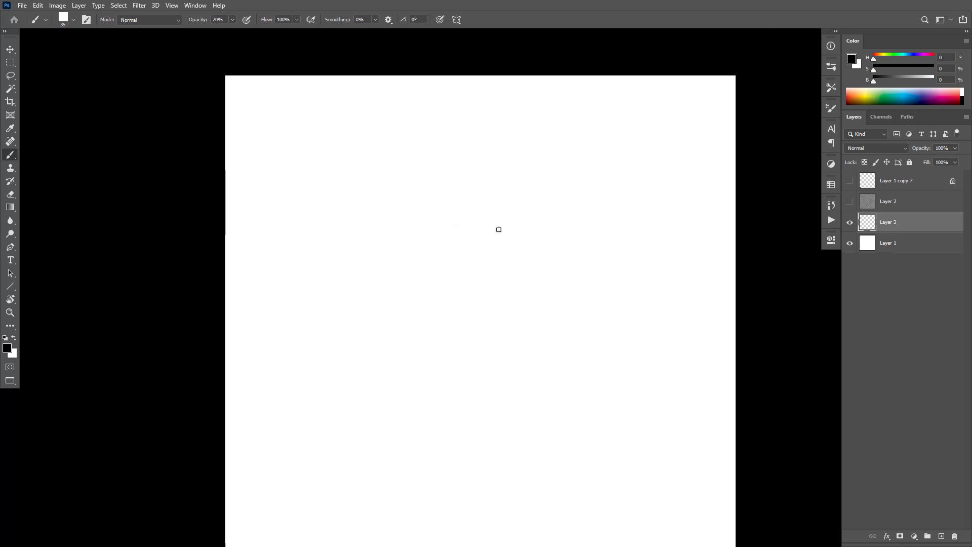
# Rough in the figure's torso, waist, spread legs and curved skirt hem with light grey strokes on Layer 3.
pyautogui.moveTo(463, 226)
pyautogui.mouseDown()
pyautogui.moveTo(457, 277)
pyautogui.moveTo(491, 301)
pyautogui.mouseUp()
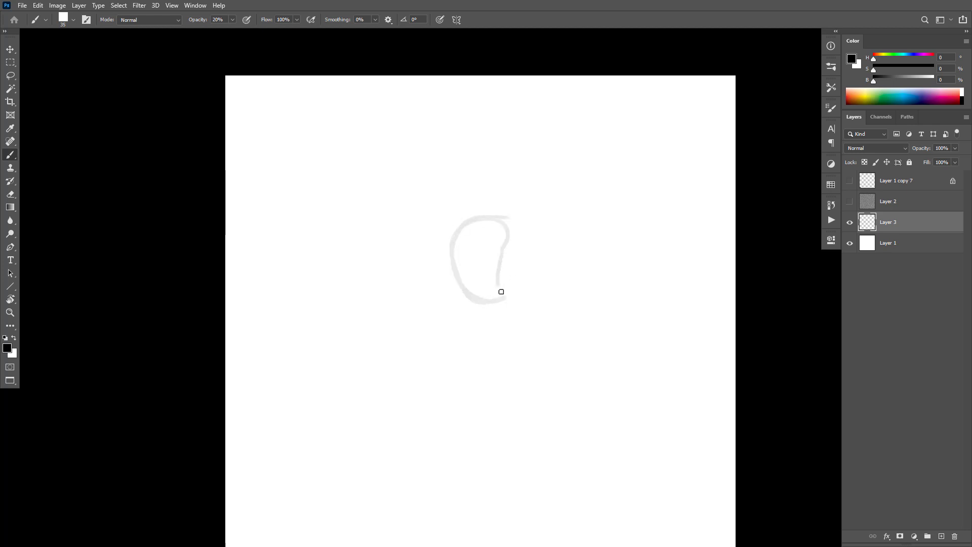
pyautogui.moveTo(459, 251); pyautogui.dragTo(493, 304)
pyautogui.moveTo(507, 253); pyautogui.dragTo(498, 328)
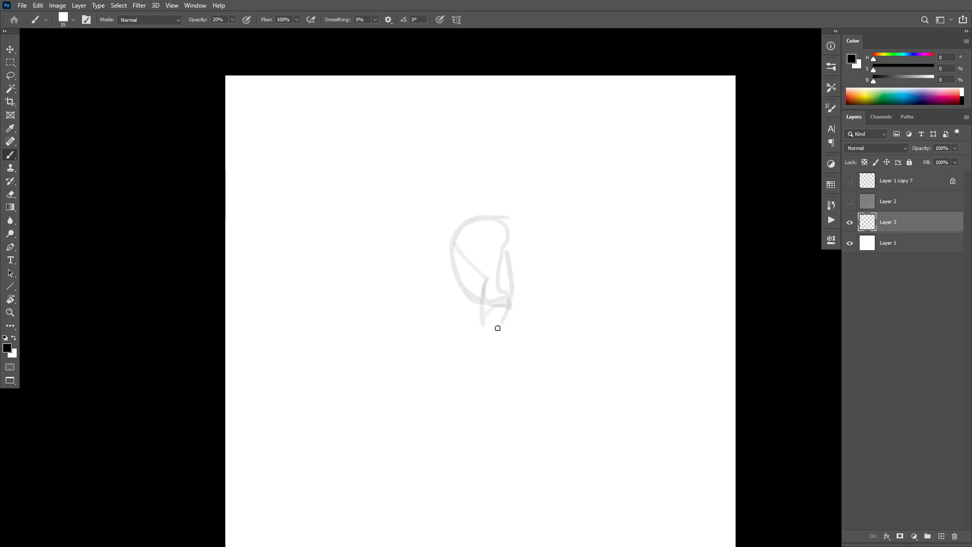
pyautogui.moveTo(484, 275)
pyautogui.mouseDown()
pyautogui.moveTo(494, 227)
pyautogui.moveTo(492, 335)
pyautogui.mouseUp()
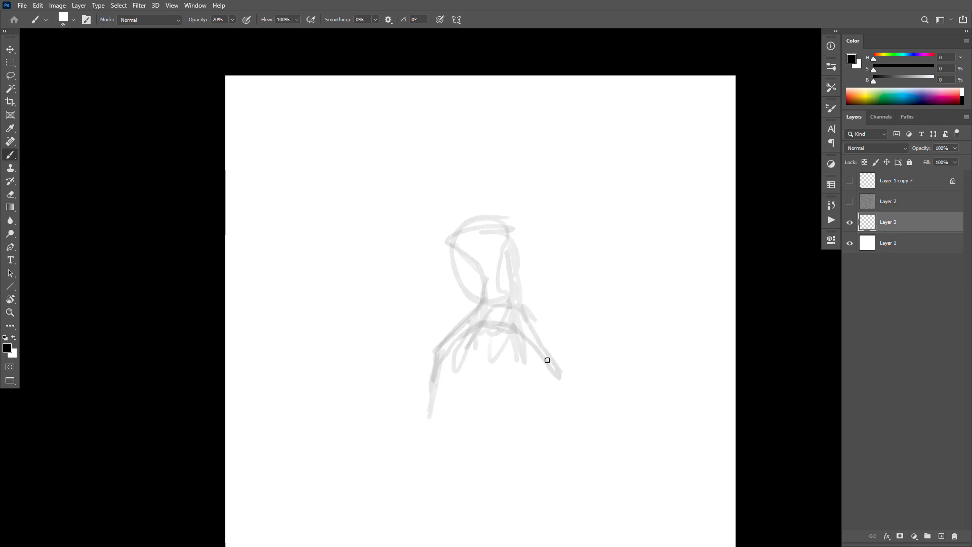
pyautogui.moveTo(561, 386); pyautogui.dragTo(584, 430)
pyautogui.moveTo(428, 385); pyautogui.dragTo(563, 379)
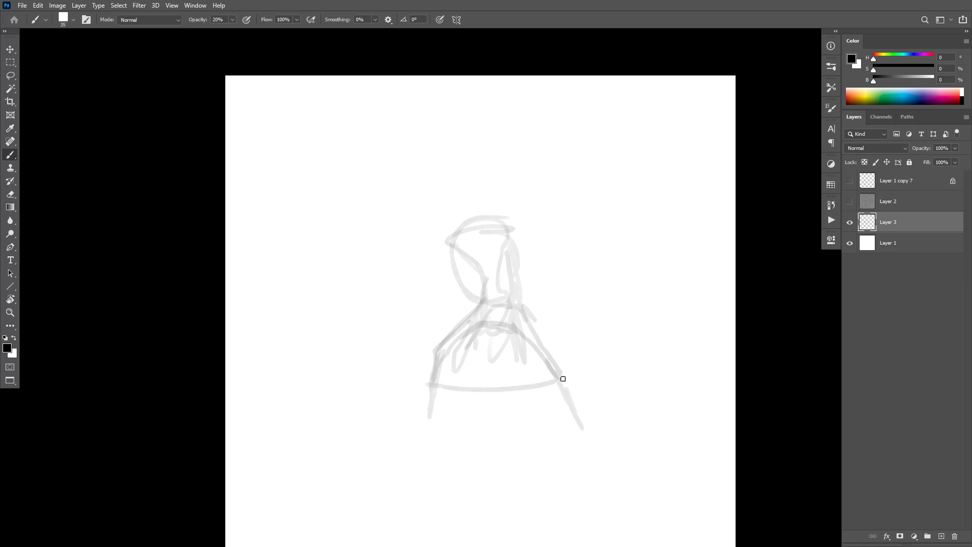
# Sketch both arms, the round head and the long flowing shapes sweeping out to both sides of the figure.
pyautogui.moveTo(482, 271)
pyautogui.mouseDown()
pyautogui.moveTo(479, 284)
pyautogui.moveTo(506, 282)
pyautogui.moveTo(482, 278)
pyautogui.moveTo(517, 256)
pyautogui.moveTo(512, 228)
pyautogui.moveTo(473, 232)
pyautogui.moveTo(509, 219)
pyautogui.moveTo(451, 242)
pyautogui.moveTo(447, 269)
pyautogui.moveTo(411, 324)
pyautogui.mouseUp()
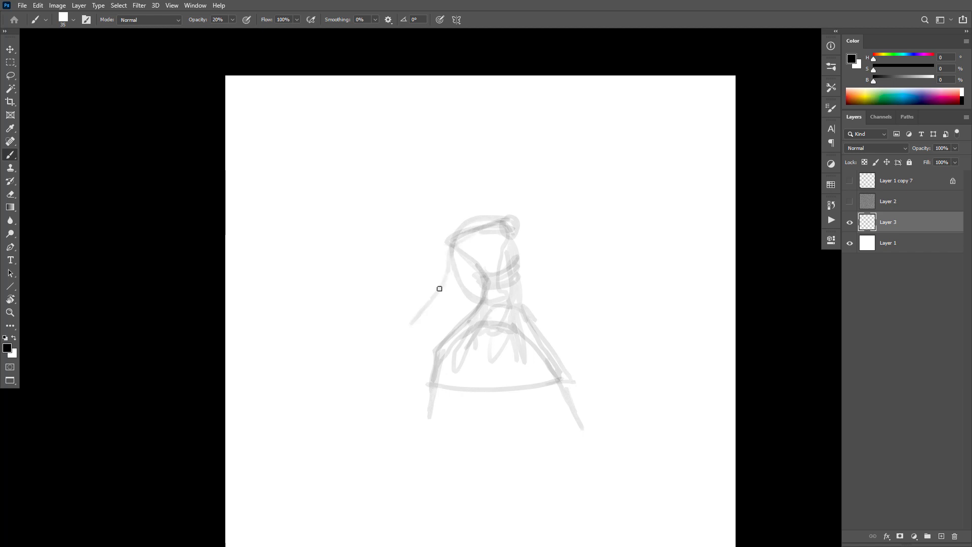
pyautogui.moveTo(517, 222)
pyautogui.mouseDown()
pyautogui.moveTo(560, 251)
pyautogui.moveTo(496, 246)
pyautogui.moveTo(555, 250)
pyautogui.moveTo(482, 224)
pyautogui.moveTo(445, 177)
pyautogui.moveTo(430, 185)
pyautogui.moveTo(504, 187)
pyautogui.moveTo(603, 212)
pyautogui.moveTo(564, 304)
pyautogui.mouseUp()
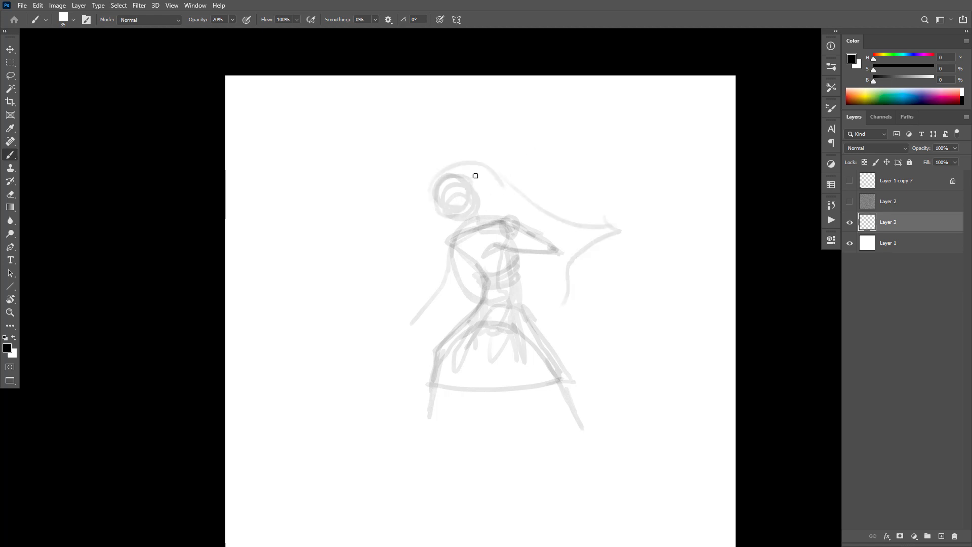
pyautogui.moveTo(446, 171)
pyautogui.mouseDown()
pyautogui.moveTo(478, 178)
pyautogui.moveTo(486, 223)
pyautogui.moveTo(423, 219)
pyautogui.moveTo(326, 278)
pyautogui.moveTo(383, 332)
pyautogui.moveTo(478, 302)
pyautogui.mouseUp()
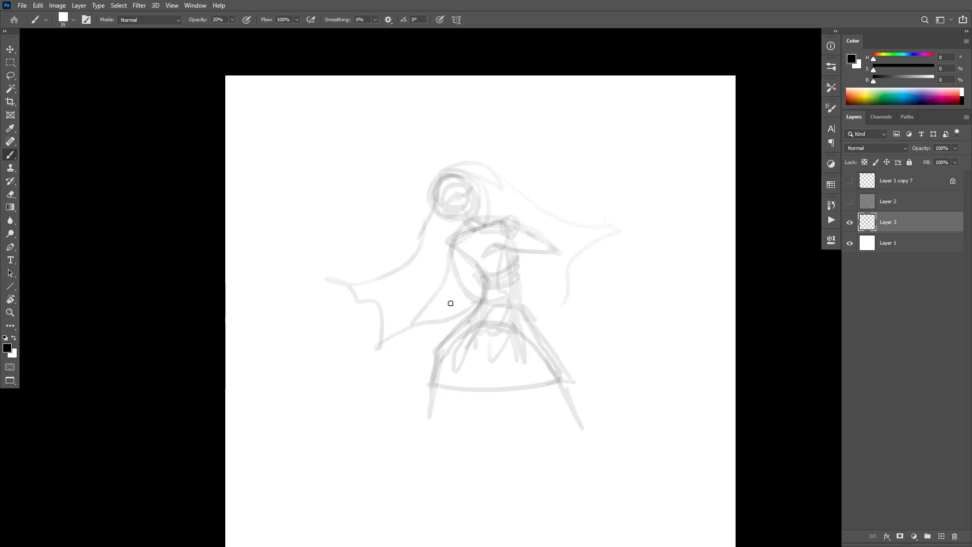
# Add the hand on the lowered arm and reinforce the flowing hair and cloak outline around the head and back.
pyautogui.moveTo(419, 310); pyautogui.dragTo(420, 320)
pyautogui.moveTo(449, 244)
pyautogui.mouseDown()
pyautogui.moveTo(442, 282)
pyautogui.moveTo(405, 321)
pyautogui.moveTo(425, 309)
pyautogui.moveTo(428, 325)
pyautogui.moveTo(388, 347)
pyautogui.moveTo(379, 305)
pyautogui.moveTo(350, 282)
pyautogui.moveTo(410, 251)
pyautogui.mouseUp()
pyautogui.moveTo(430, 204)
pyautogui.mouseDown()
pyautogui.moveTo(411, 237)
pyautogui.moveTo(397, 238)
pyautogui.mouseUp()
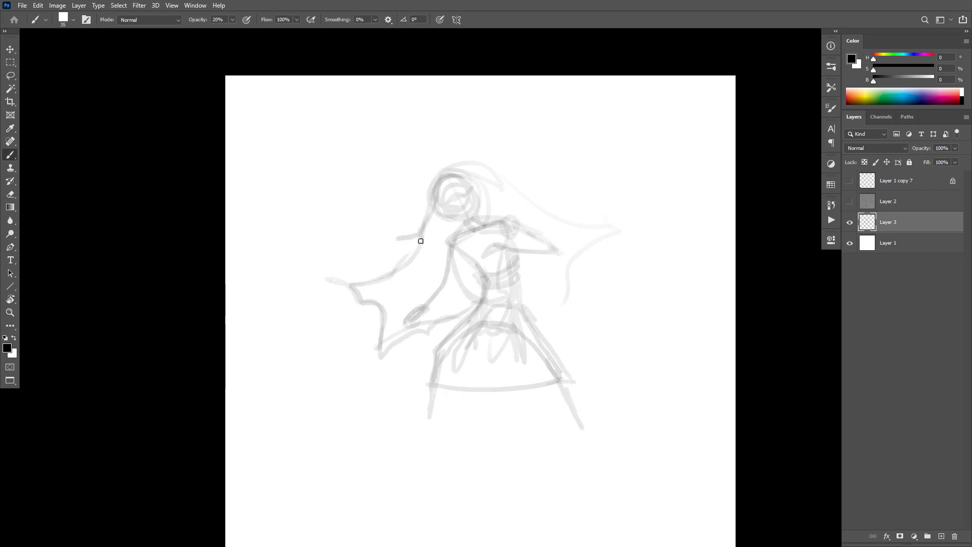
pyautogui.moveTo(444, 169)
pyautogui.mouseDown()
pyautogui.moveTo(484, 180)
pyautogui.moveTo(496, 223)
pyautogui.mouseUp()
pyautogui.moveTo(478, 287); pyautogui.dragTo(446, 318)
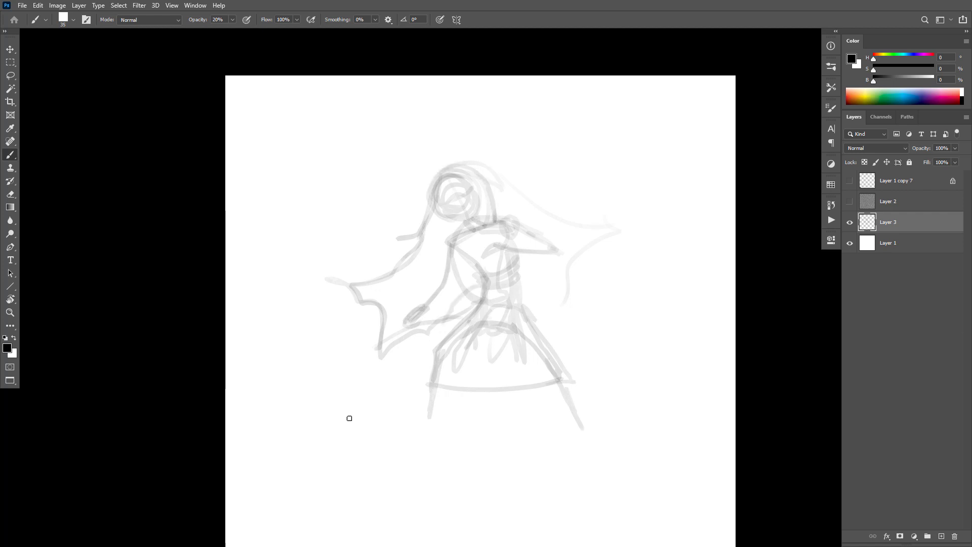
# Flip the sketch horizontally and reinforce the lines of the legs, waist and both arms.
pyautogui.keyDown('alt'); pyautogui.click(527, 315); pyautogui.keyUp('alt')
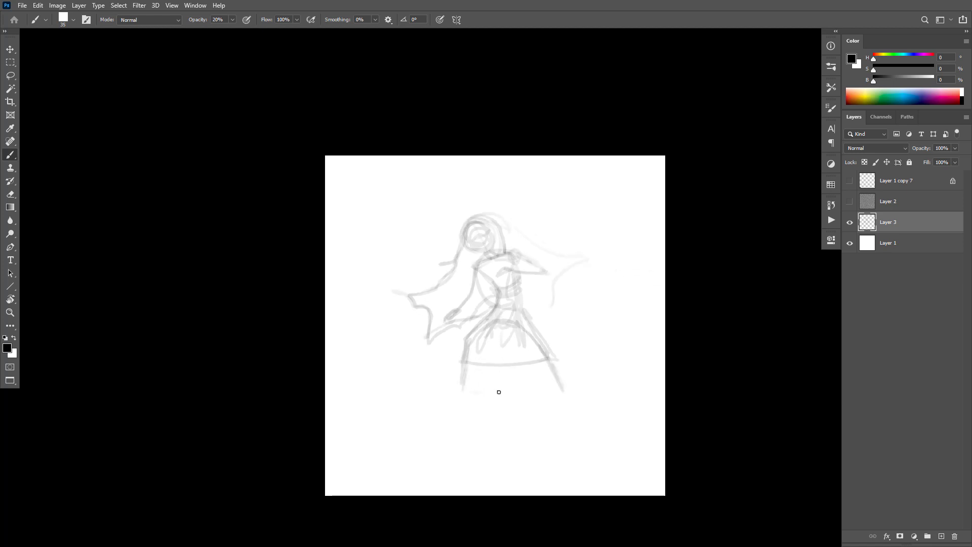
pyautogui.hotkey('ctrl', 'shift', 'h')
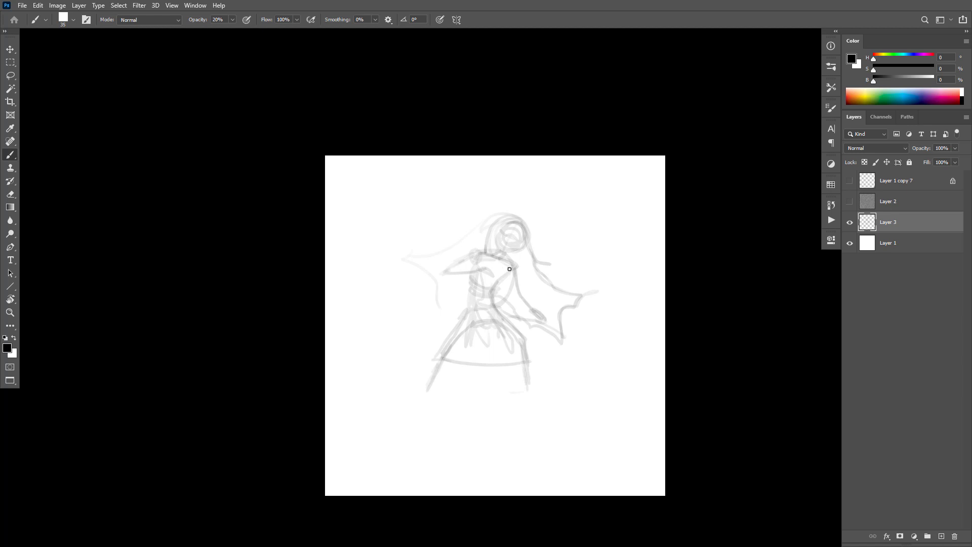
pyautogui.moveTo(481, 252)
pyautogui.mouseDown()
pyautogui.moveTo(471, 310)
pyautogui.moveTo(426, 394)
pyautogui.mouseUp()
pyautogui.moveTo(520, 331)
pyautogui.mouseDown()
pyautogui.moveTo(529, 371)
pyautogui.moveTo(514, 332)
pyautogui.moveTo(473, 323)
pyautogui.mouseUp()
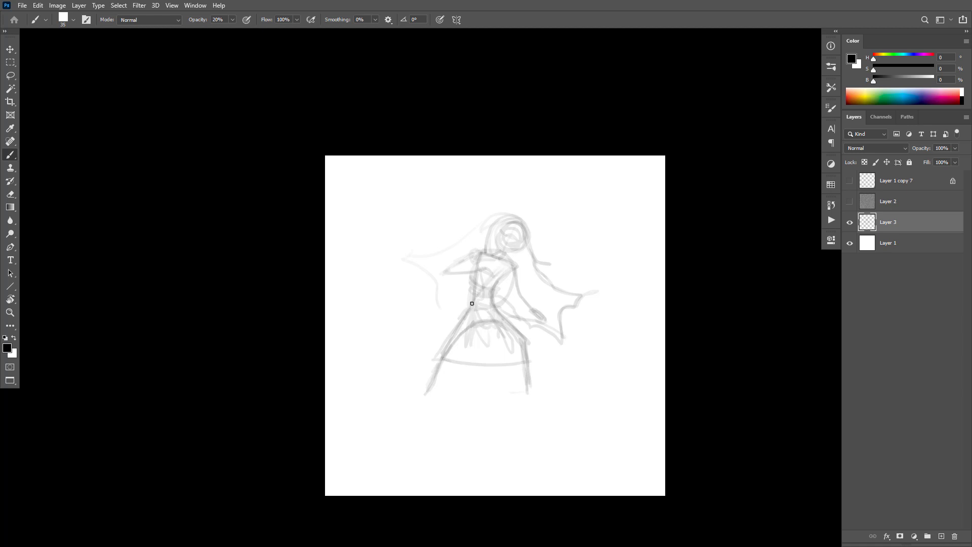
pyautogui.moveTo(514, 268)
pyautogui.mouseDown()
pyautogui.moveTo(522, 301)
pyautogui.moveTo(542, 318)
pyautogui.mouseUp()
pyautogui.moveTo(473, 256)
pyautogui.mouseDown()
pyautogui.moveTo(445, 265)
pyautogui.moveTo(482, 277)
pyautogui.moveTo(440, 275)
pyautogui.mouseUp()
pyautogui.moveTo(520, 295); pyautogui.dragTo(515, 263)
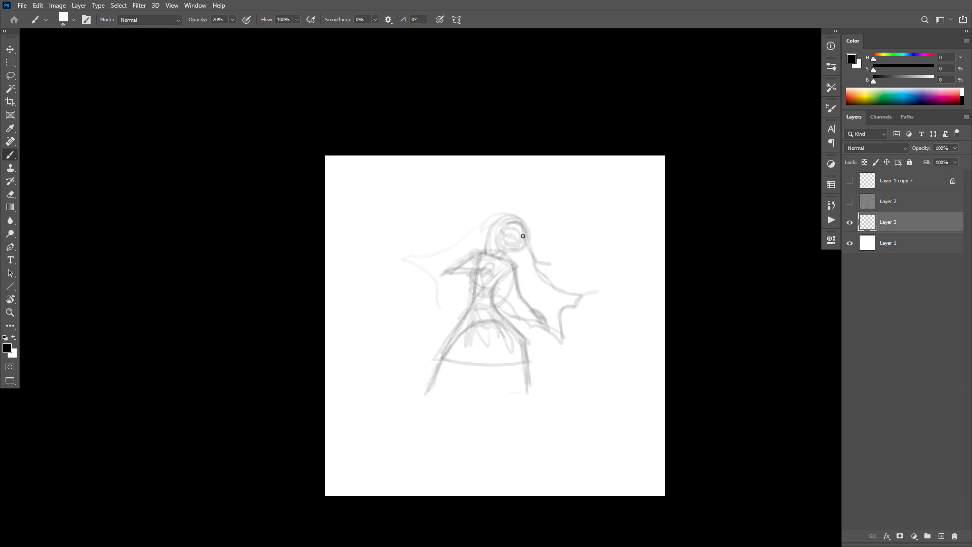
# Define the face outline and facial guidelines, and sketch wavy windblown strands trailing behind the head.
pyautogui.moveTo(515, 222)
pyautogui.mouseDown()
pyautogui.moveTo(501, 247)
pyautogui.moveTo(509, 224)
pyautogui.moveTo(523, 251)
pyautogui.mouseUp()
pyautogui.moveTo(505, 240)
pyautogui.mouseDown()
pyautogui.moveTo(507, 222)
pyautogui.moveTo(499, 243)
pyautogui.moveTo(511, 253)
pyautogui.moveTo(494, 275)
pyautogui.mouseUp()
pyautogui.hotkey('ctrl', 'z')
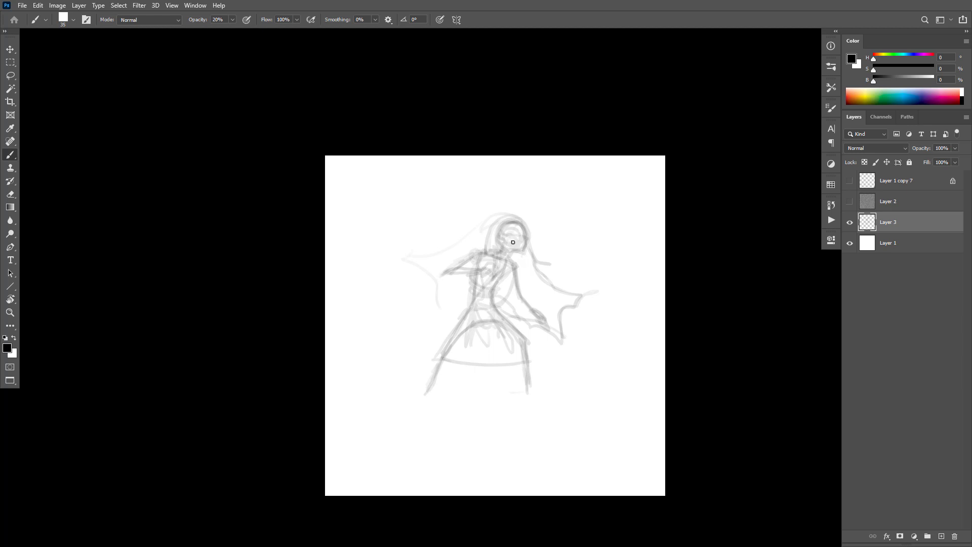
pyautogui.moveTo(516, 228)
pyautogui.mouseDown()
pyautogui.moveTo(508, 242)
pyautogui.moveTo(525, 235)
pyautogui.moveTo(489, 256)
pyautogui.moveTo(522, 216)
pyautogui.moveTo(504, 229)
pyautogui.mouseUp()
pyautogui.moveTo(539, 251)
pyautogui.mouseDown()
pyautogui.moveTo(558, 266)
pyautogui.moveTo(545, 265)
pyautogui.moveTo(570, 267)
pyautogui.moveTo(541, 273)
pyautogui.moveTo(580, 286)
pyautogui.moveTo(563, 293)
pyautogui.moveTo(528, 275)
pyautogui.moveTo(537, 295)
pyautogui.moveTo(583, 303)
pyautogui.mouseUp()
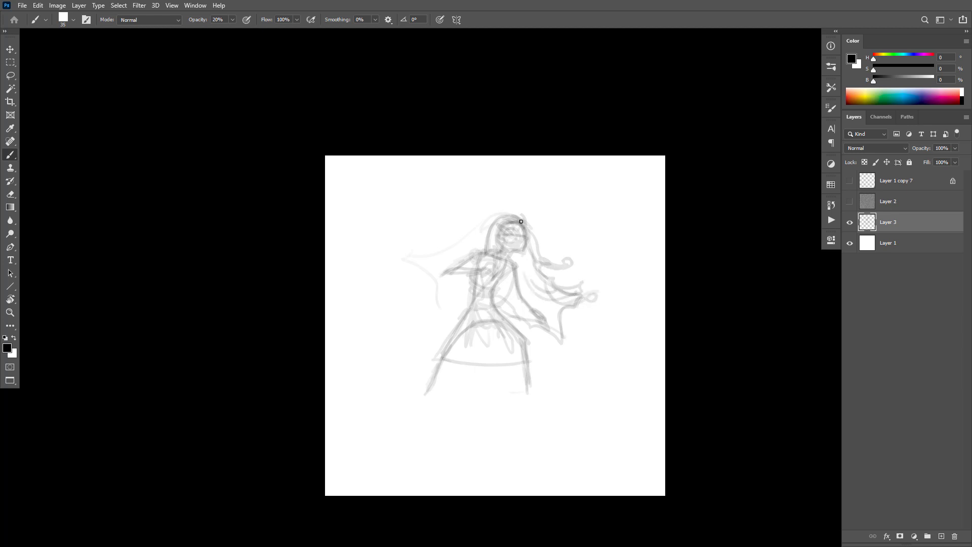
# Darken the hair framing the head, rework the torso edges and sketch an arm reaching out from the shoulder.
pyautogui.moveTo(522, 222)
pyautogui.mouseDown()
pyautogui.moveTo(491, 228)
pyautogui.moveTo(489, 256)
pyautogui.mouseUp()
pyautogui.moveTo(502, 291); pyautogui.dragTo(519, 313)
pyautogui.moveTo(507, 263); pyautogui.dragTo(496, 288)
pyautogui.moveTo(492, 246)
pyautogui.mouseDown()
pyautogui.moveTo(500, 269)
pyautogui.moveTo(527, 277)
pyautogui.mouseUp()
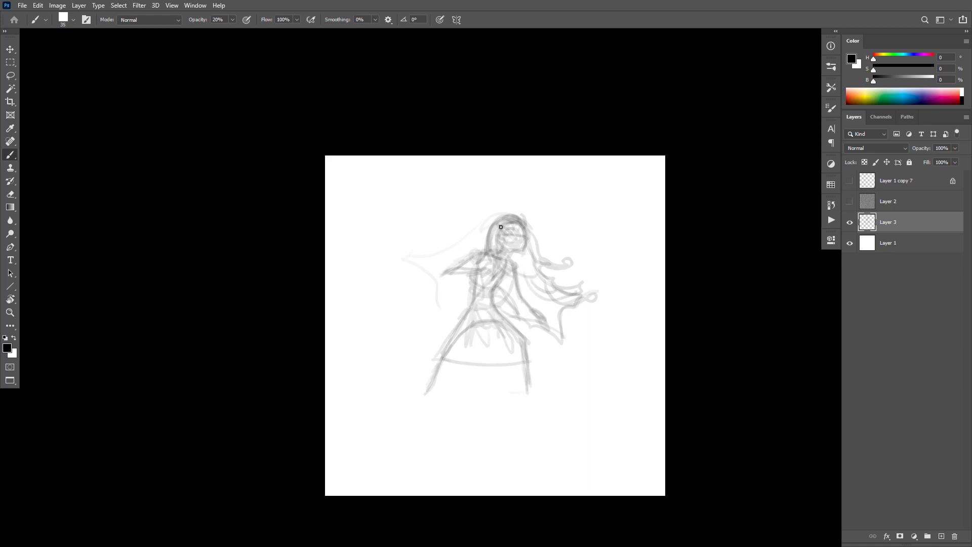
pyautogui.moveTo(501, 237)
pyautogui.mouseDown()
pyautogui.moveTo(524, 266)
pyautogui.moveTo(559, 280)
pyautogui.mouseUp()
pyautogui.moveTo(507, 253); pyautogui.dragTo(549, 284)
pyautogui.moveTo(491, 242); pyautogui.dragTo(509, 264)
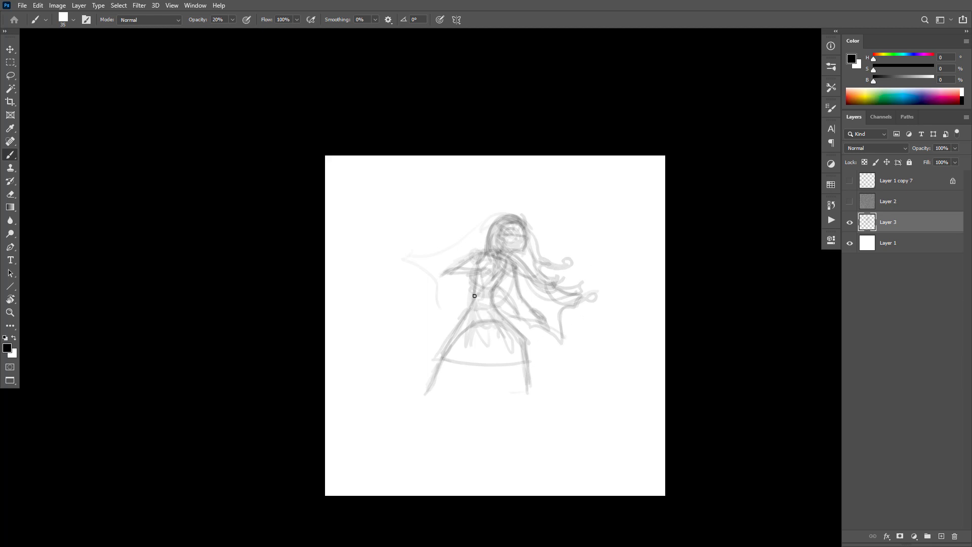
# Strengthen the waist and the bent arm, undoing the last stroke across the shoulders.
pyautogui.moveTo(475, 295)
pyautogui.mouseDown()
pyautogui.moveTo(498, 296)
pyautogui.moveTo(481, 301)
pyautogui.moveTo(490, 290)
pyautogui.moveTo(493, 299)
pyautogui.moveTo(473, 305)
pyautogui.mouseUp()
pyautogui.moveTo(482, 268)
pyautogui.mouseDown()
pyautogui.moveTo(478, 256)
pyautogui.moveTo(446, 278)
pyautogui.mouseUp()
pyautogui.moveTo(511, 269)
pyautogui.mouseDown()
pyautogui.moveTo(494, 253)
pyautogui.moveTo(477, 275)
pyautogui.moveTo(476, 259)
pyautogui.mouseUp()
pyautogui.hotkey('ctrl', 'z')
# Lighten the shoulder and upper-arm lines with the Eraser at size 400, and return to the Brush tool.
pyautogui.press('e')
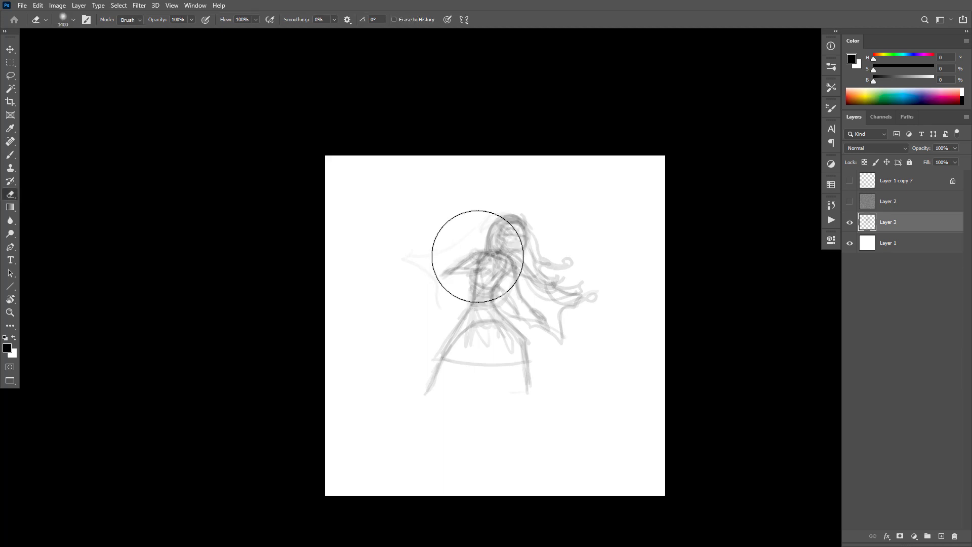
pyautogui.press('[')
pyautogui.press('[')
pyautogui.press('[')
pyautogui.press('[')
pyautogui.press('[')
pyautogui.press('[')
pyautogui.press('[')
pyautogui.press('[')
pyautogui.press('[')
pyautogui.press('[')
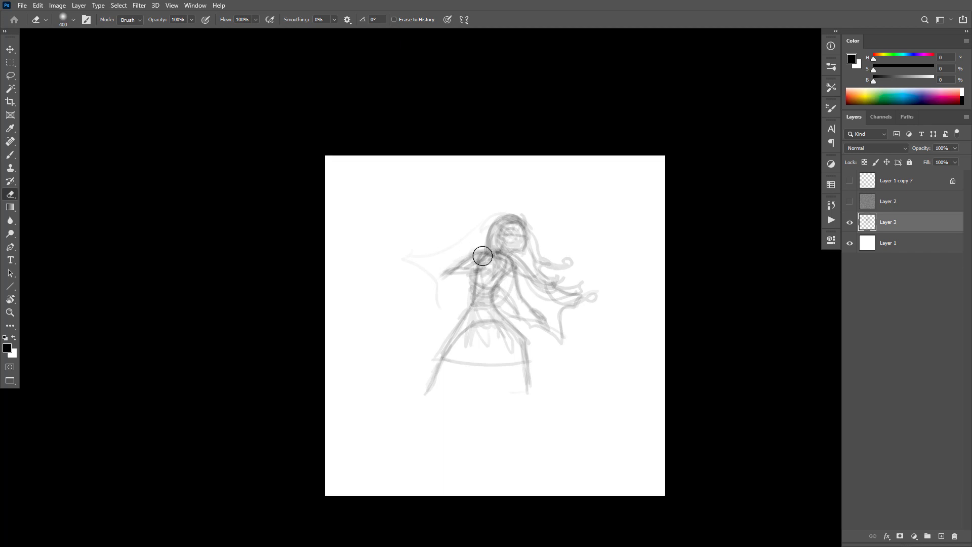
pyautogui.moveTo(483, 256)
pyautogui.mouseDown()
pyautogui.moveTo(458, 269)
pyautogui.moveTo(497, 254)
pyautogui.moveTo(463, 266)
pyautogui.mouseUp()
pyautogui.press('b')
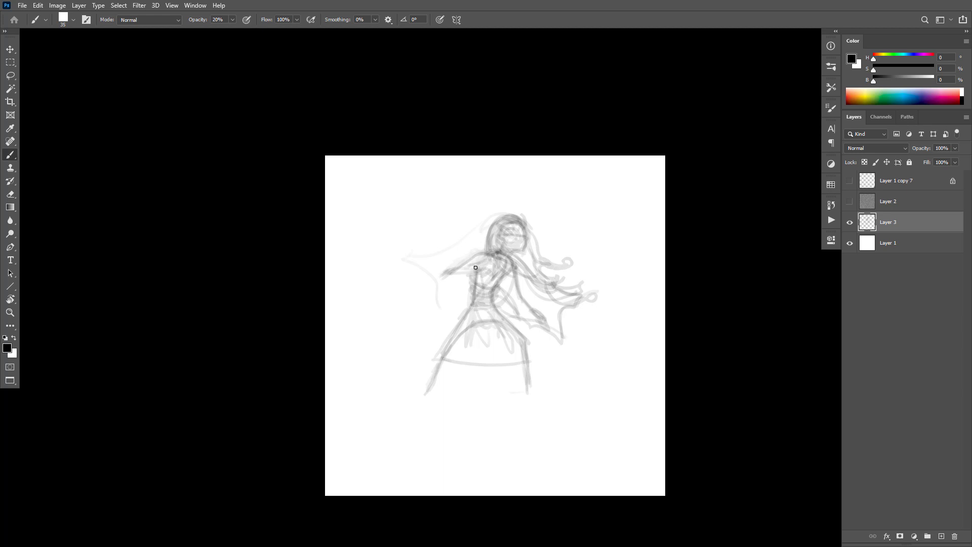
# Define the outstretched forearm and the lowered arm with added contour strokes, undoing the last stroke across the forearm.
pyautogui.moveTo(475, 267)
pyautogui.mouseDown()
pyautogui.moveTo(489, 262)
pyautogui.moveTo(446, 275)
pyautogui.moveTo(458, 277)
pyautogui.mouseUp()
pyautogui.moveTo(509, 269)
pyautogui.mouseDown()
pyautogui.moveTo(512, 299)
pyautogui.moveTo(534, 317)
pyautogui.mouseUp()
pyautogui.moveTo(509, 274); pyautogui.dragTo(516, 300)
pyautogui.moveTo(483, 268)
pyautogui.mouseDown()
pyautogui.moveTo(455, 280)
pyautogui.moveTo(445, 272)
pyautogui.moveTo(458, 276)
pyautogui.moveTo(472, 259)
pyautogui.moveTo(458, 267)
pyautogui.mouseUp()
pyautogui.hotkey('ctrl', 'z')
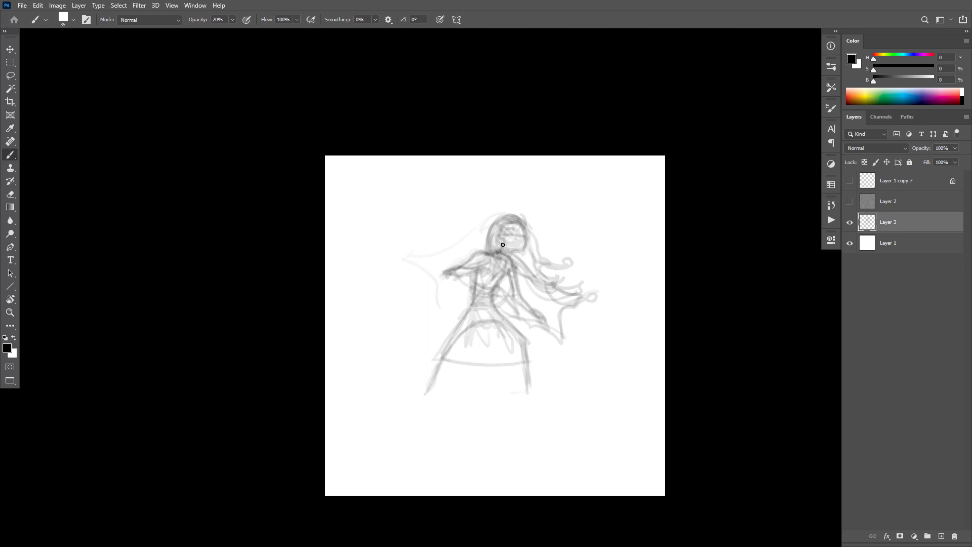
# Sketch additional wavy, curled hair strands blowing away from the head and shoulder, undoing the first attempt beside the face.
pyautogui.moveTo(522, 226)
pyautogui.mouseDown()
pyautogui.moveTo(502, 220)
pyautogui.moveTo(537, 239)
pyautogui.moveTo(512, 212)
pyautogui.moveTo(492, 235)
pyautogui.moveTo(502, 253)
pyautogui.moveTo(550, 276)
pyautogui.mouseUp()
pyautogui.hotkey('ctrl', 'z')
pyautogui.hotkey('ctrl', 'z')
pyautogui.press('e')
pyautogui.press('b')
pyautogui.moveTo(539, 239)
pyautogui.mouseDown()
pyautogui.moveTo(571, 246)
pyautogui.moveTo(561, 260)
pyautogui.moveTo(590, 273)
pyautogui.moveTo(568, 272)
pyautogui.moveTo(557, 246)
pyautogui.moveTo(579, 241)
pyautogui.moveTo(547, 249)
pyautogui.moveTo(529, 237)
pyautogui.moveTo(559, 271)
pyautogui.moveTo(585, 261)
pyautogui.moveTo(547, 261)
pyautogui.moveTo(585, 264)
pyautogui.mouseUp()
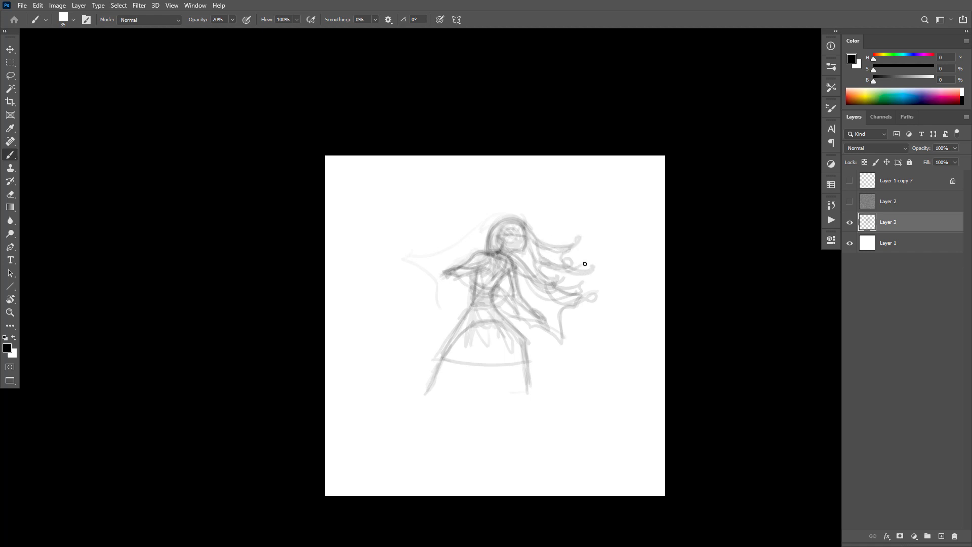
pyautogui.moveTo(490, 256)
pyautogui.mouseDown()
pyautogui.moveTo(507, 287)
pyautogui.moveTo(576, 298)
pyautogui.moveTo(581, 281)
pyautogui.moveTo(573, 279)
pyautogui.mouseUp()
pyautogui.moveTo(576, 298)
pyautogui.mouseDown()
pyautogui.moveTo(602, 275)
pyautogui.moveTo(581, 286)
pyautogui.mouseUp()
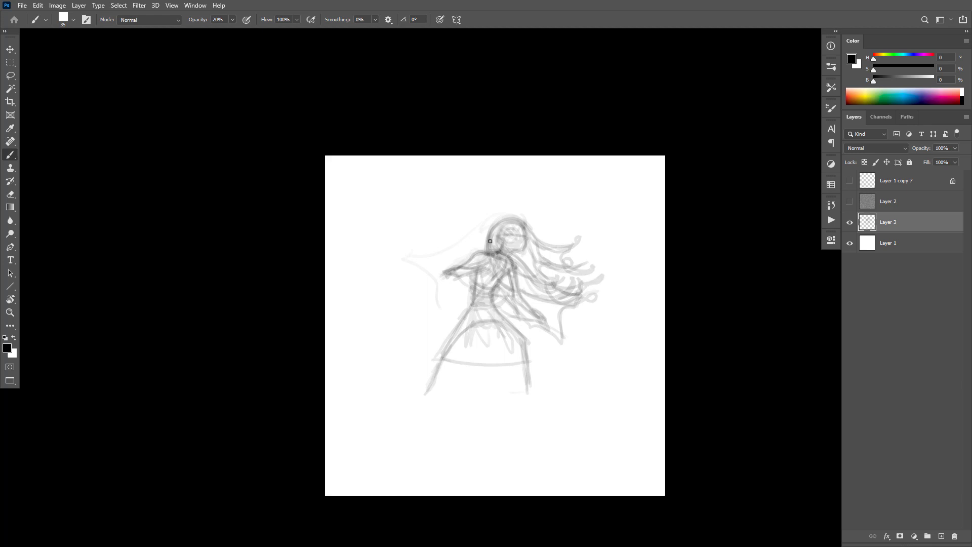
# Reinforce the hair beside the neck, the lowered forearm and the facial features, undoing the last stroke.
pyautogui.moveTo(490, 241)
pyautogui.mouseDown()
pyautogui.moveTo(510, 276)
pyautogui.moveTo(494, 255)
pyautogui.moveTo(493, 271)
pyautogui.mouseUp()
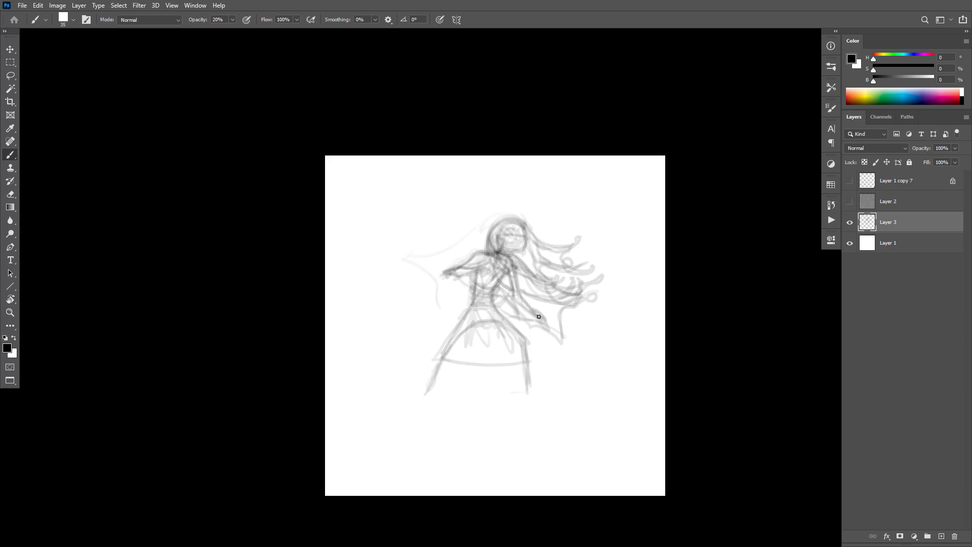
pyautogui.moveTo(514, 302); pyautogui.dragTo(539, 318)
pyautogui.moveTo(492, 222); pyautogui.dragTo(512, 235)
pyautogui.hotkey('ctrl', 'z')
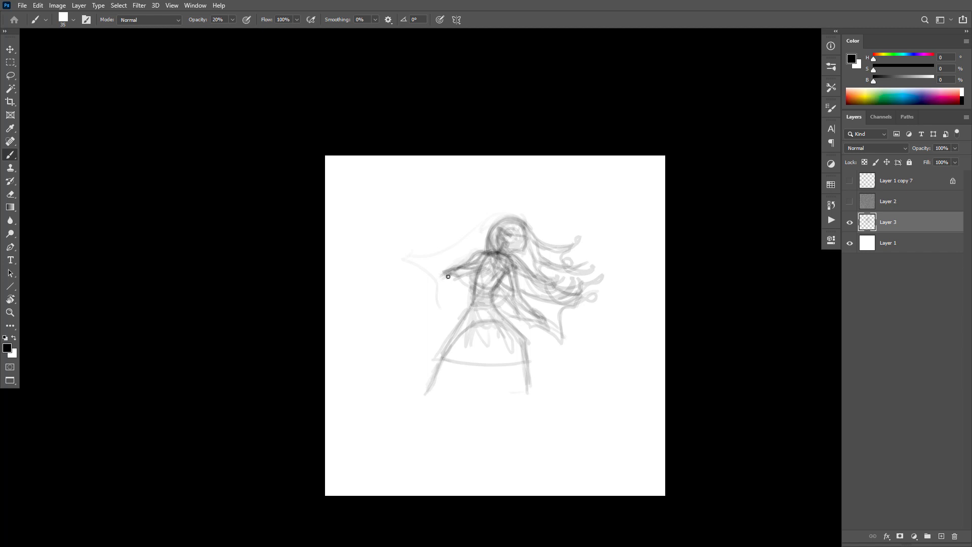
# Enlarge and reposition the sketch with Free Transform so the figure nearly fills the canvas, and return to the Brush tool.
pyautogui.hotkey('ctrl', 't')
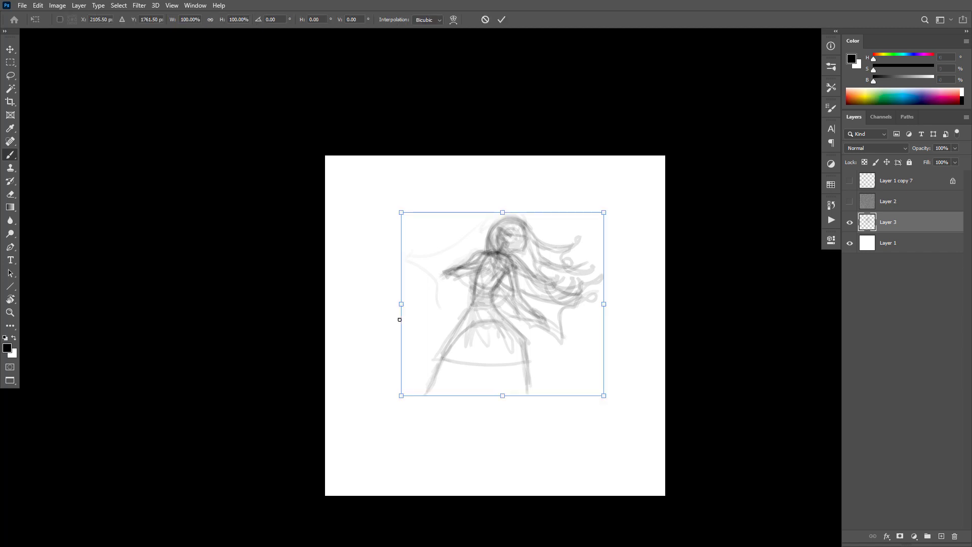
pyautogui.moveTo(601, 210); pyautogui.dragTo(682, 158)
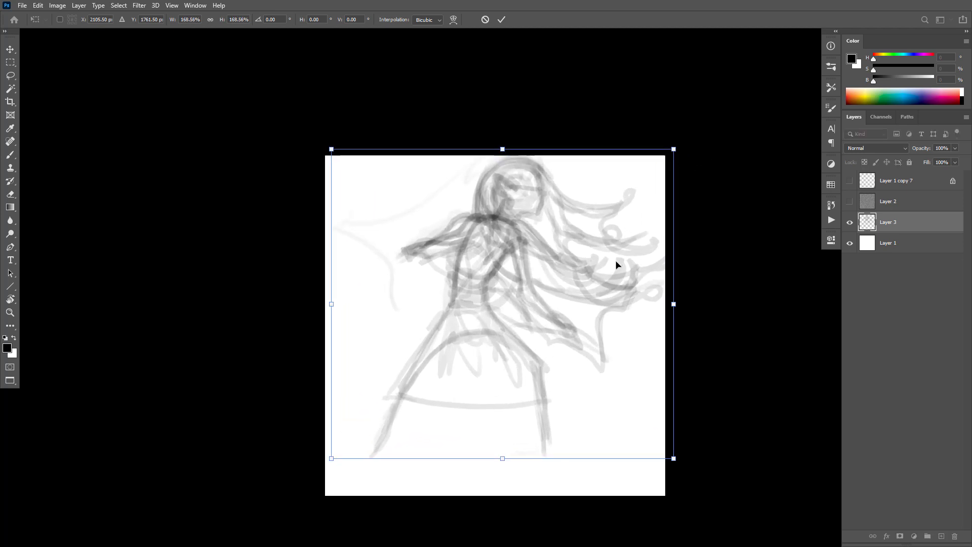
pyautogui.moveTo(618, 265)
pyautogui.mouseDown()
pyautogui.moveTo(619, 282)
pyautogui.moveTo(634, 278)
pyautogui.mouseUp()
pyautogui.moveTo(670, 480); pyautogui.dragTo(655, 466)
pyautogui.press('Return')
pyautogui.press('b')
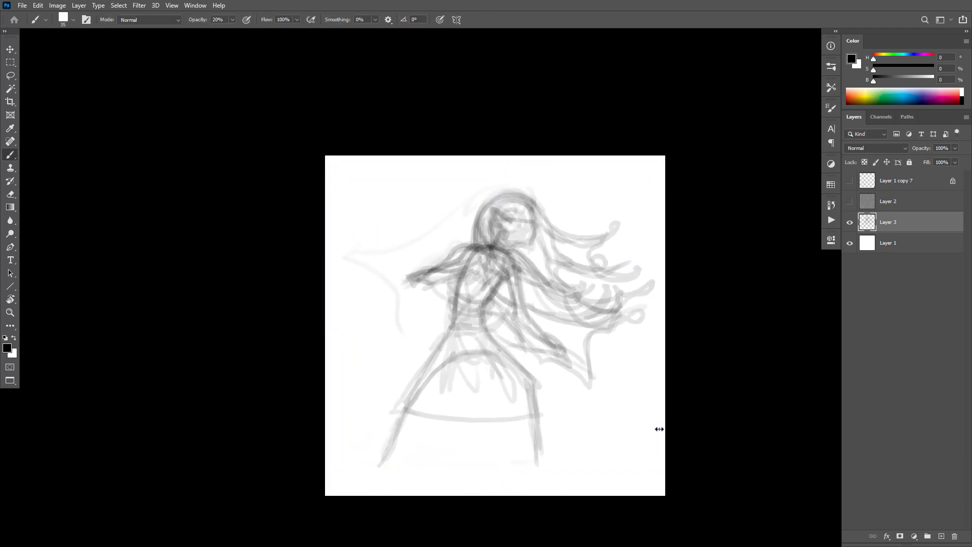
# Flip the canvas horizontally and lighten the shoulder and upper-arm lines with the Eraser.
pyautogui.hotkey('ctrl', 'shift', 'h')
pyautogui.moveTo(577, 347); pyautogui.dragTo(580, 356)
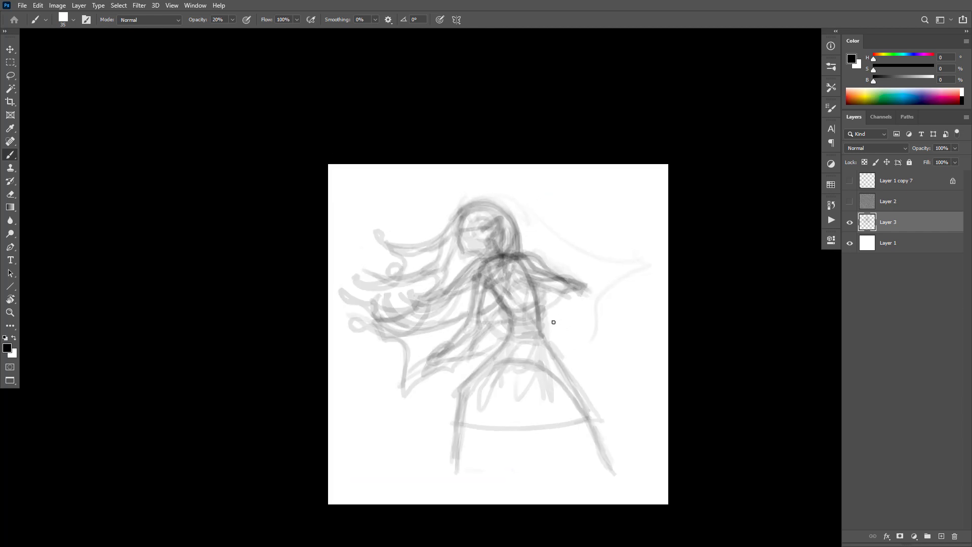
pyautogui.press('e')
pyautogui.press('b')
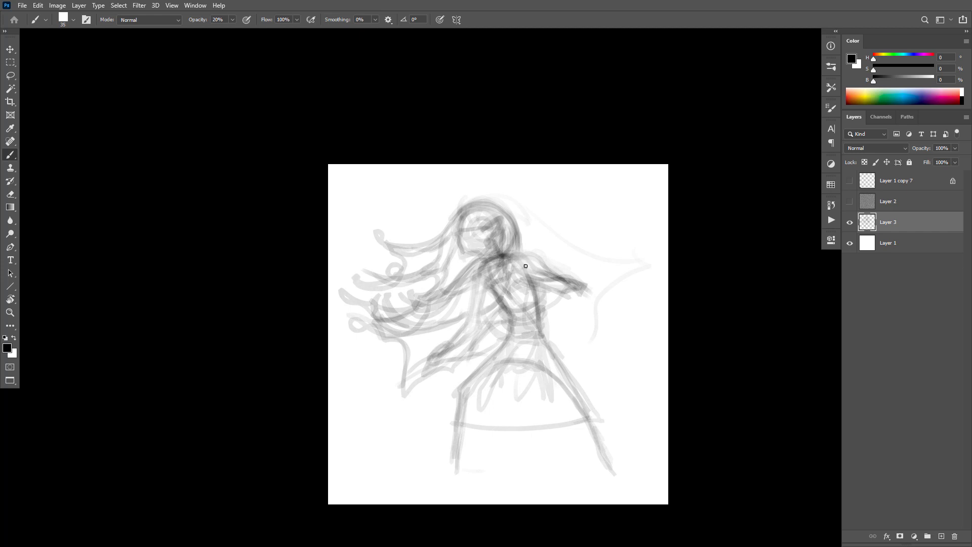
# Redraw the trailing arm down to its hand and extend the front arm diagonally downward to a rounded hand.
pyautogui.moveTo(499, 257)
pyautogui.mouseDown()
pyautogui.moveTo(472, 277)
pyautogui.moveTo(468, 324)
pyautogui.mouseUp()
pyautogui.moveTo(485, 285)
pyautogui.mouseDown()
pyautogui.moveTo(480, 314)
pyautogui.moveTo(428, 370)
pyautogui.moveTo(476, 330)
pyautogui.moveTo(482, 314)
pyautogui.moveTo(433, 364)
pyautogui.mouseUp()
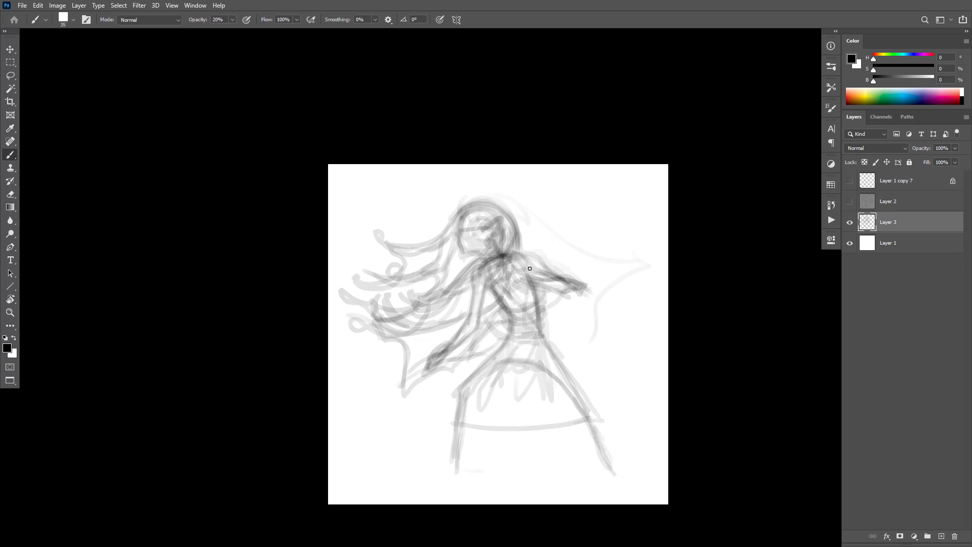
pyautogui.moveTo(537, 269)
pyautogui.mouseDown()
pyautogui.moveTo(569, 284)
pyautogui.moveTo(613, 331)
pyautogui.mouseUp()
pyautogui.moveTo(569, 286)
pyautogui.mouseDown()
pyautogui.moveTo(519, 259)
pyautogui.moveTo(538, 259)
pyautogui.moveTo(527, 264)
pyautogui.moveTo(550, 278)
pyautogui.moveTo(535, 278)
pyautogui.moveTo(587, 300)
pyautogui.moveTo(616, 329)
pyautogui.moveTo(560, 288)
pyautogui.mouseUp()
pyautogui.press('b')
pyautogui.moveTo(620, 334)
pyautogui.mouseDown()
pyautogui.moveTo(602, 324)
pyautogui.moveTo(623, 336)
pyautogui.moveTo(613, 339)
pyautogui.moveTo(524, 271)
pyautogui.mouseUp()
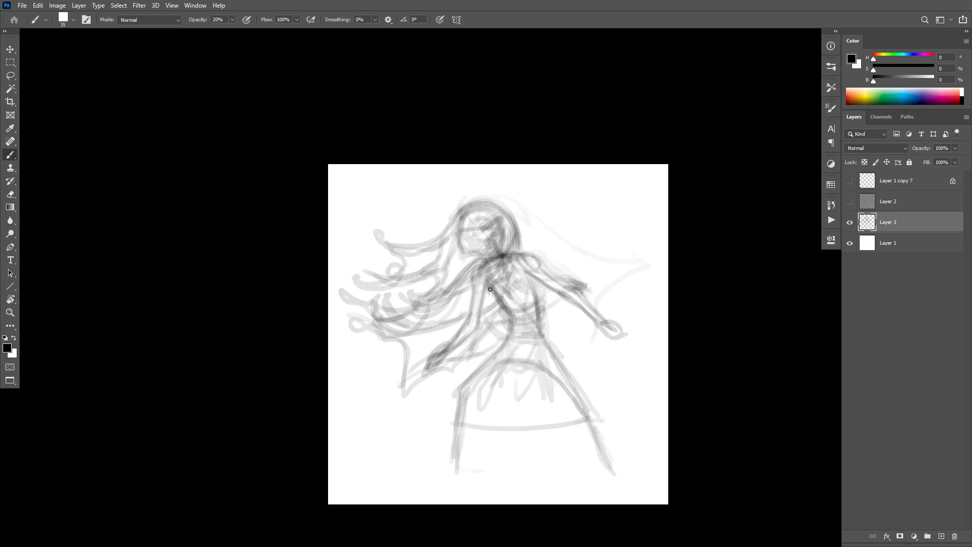
# Strengthen the chest, waist and hip contours and darken the outlines of both spread legs.
pyautogui.moveTo(510, 265)
pyautogui.mouseDown()
pyautogui.moveTo(520, 283)
pyautogui.moveTo(535, 281)
pyautogui.moveTo(536, 299)
pyautogui.moveTo(491, 287)
pyautogui.moveTo(502, 306)
pyautogui.moveTo(538, 296)
pyautogui.moveTo(526, 312)
pyautogui.moveTo(539, 306)
pyautogui.moveTo(537, 293)
pyautogui.moveTo(540, 311)
pyautogui.moveTo(518, 303)
pyautogui.moveTo(477, 373)
pyautogui.mouseUp()
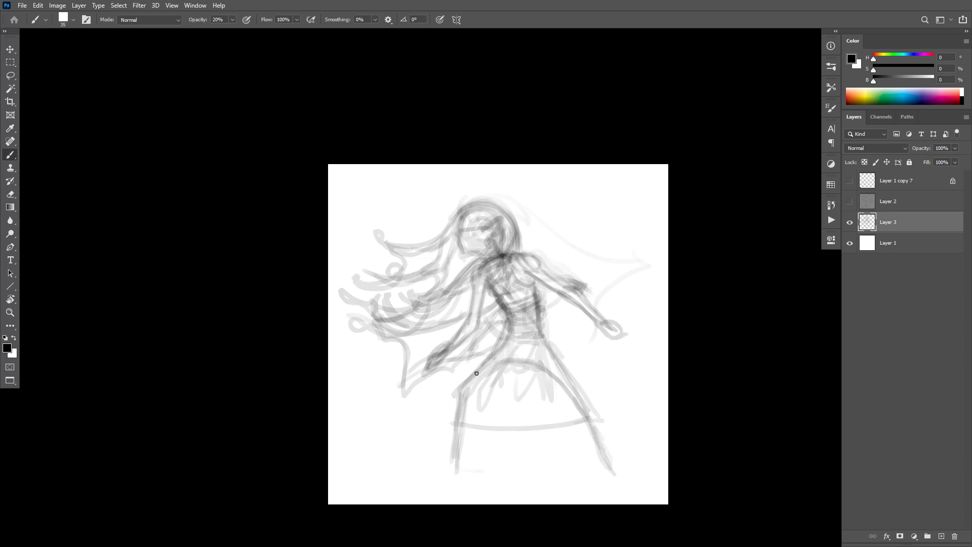
pyautogui.moveTo(540, 307)
pyautogui.mouseDown()
pyautogui.moveTo(590, 416)
pyautogui.moveTo(559, 356)
pyautogui.moveTo(573, 408)
pyautogui.mouseUp()
pyautogui.moveTo(509, 318)
pyautogui.mouseDown()
pyautogui.moveTo(454, 400)
pyautogui.moveTo(451, 425)
pyautogui.moveTo(450, 410)
pyautogui.mouseUp()
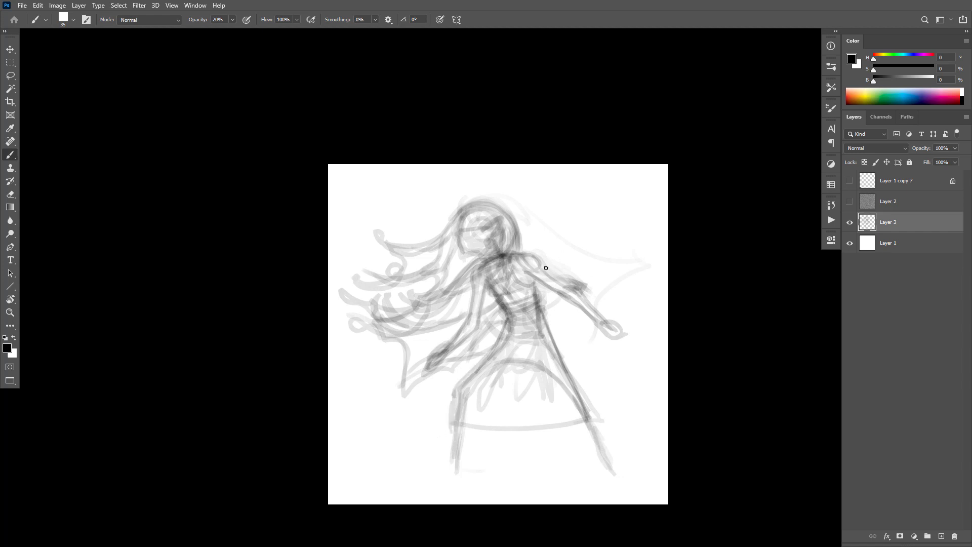
pyautogui.moveTo(546, 268); pyautogui.dragTo(544, 286)
pyautogui.moveTo(482, 361)
pyautogui.mouseDown()
pyautogui.moveTo(464, 392)
pyautogui.moveTo(461, 432)
pyautogui.moveTo(457, 392)
pyautogui.moveTo(461, 461)
pyautogui.moveTo(458, 394)
pyautogui.mouseUp()
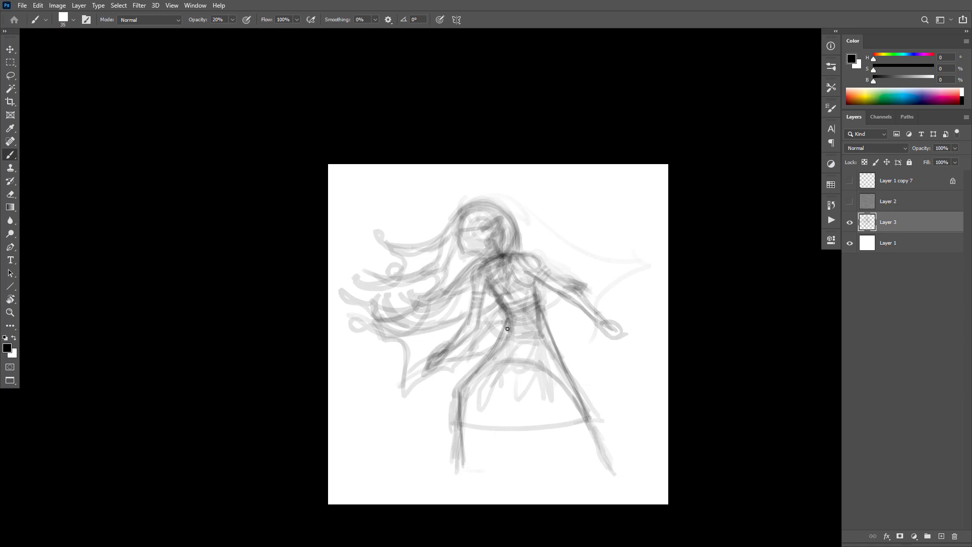
# Undo a trial thigh stroke and lighten the bent leg's hip and thigh lines with the Eraser.
pyautogui.moveTo(507, 328); pyautogui.dragTo(486, 408)
pyautogui.hotkey('ctrl', 'z')
pyautogui.press('e')
pyautogui.moveTo(514, 353)
pyautogui.mouseDown()
pyautogui.moveTo(479, 378)
pyautogui.moveTo(495, 337)
pyautogui.moveTo(512, 357)
pyautogui.mouseUp()
pyautogui.press('b')
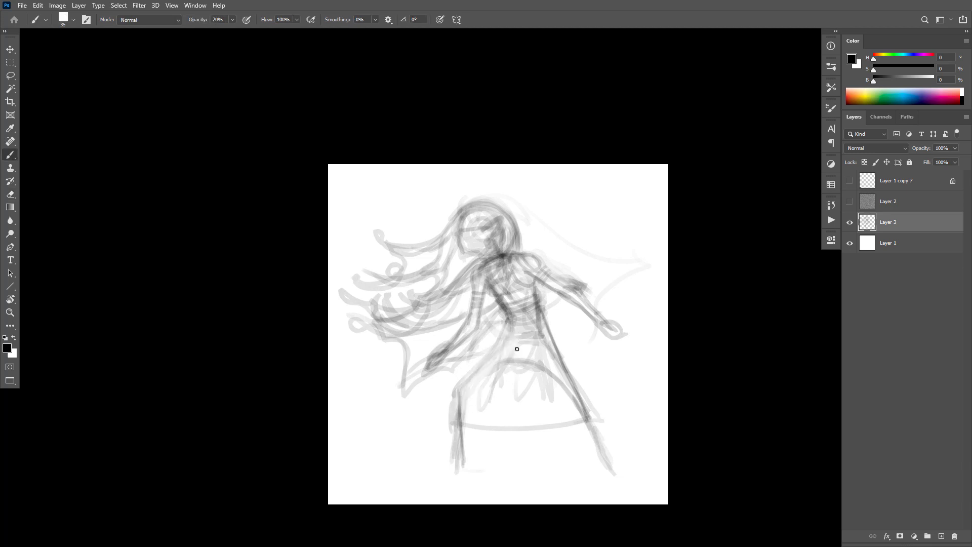
# Duplicate the sketch layer, hide the original, and lighten the hip and upper-thigh lines on the copy with the Eraser.
pyautogui.hotkey('ctrl', 'j')
pyautogui.click(850, 243)
pyautogui.press('e')
pyautogui.moveTo(506, 339)
pyautogui.mouseDown()
pyautogui.moveTo(539, 325)
pyautogui.moveTo(547, 335)
pyautogui.moveTo(541, 315)
pyautogui.moveTo(527, 315)
pyautogui.moveTo(522, 339)
pyautogui.moveTo(516, 327)
pyautogui.moveTo(509, 340)
pyautogui.moveTo(510, 327)
pyautogui.moveTo(469, 397)
pyautogui.mouseUp()
pyautogui.press('b')
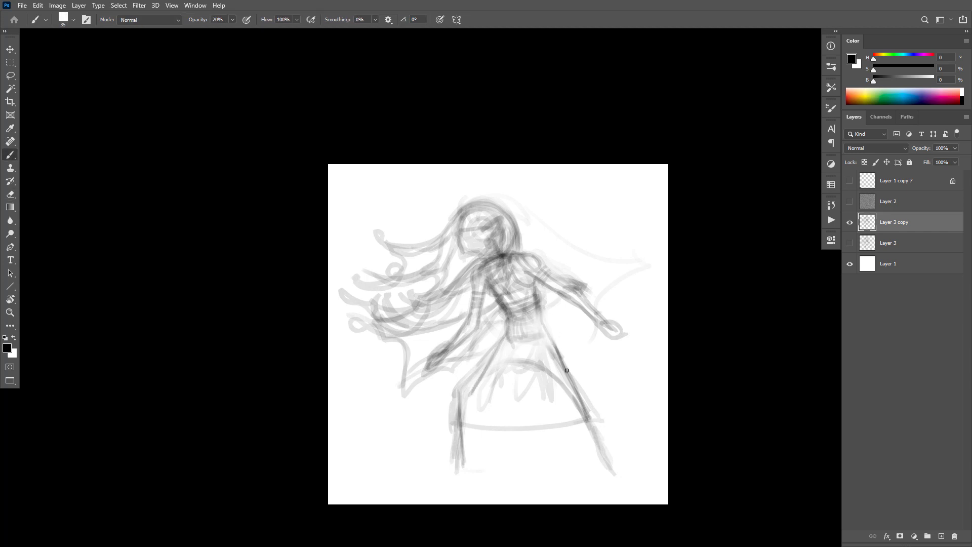
# Redraw the pelvis and both thighs with inner and outer contours down to the knees.
pyautogui.moveTo(578, 390)
pyautogui.mouseDown()
pyautogui.moveTo(549, 343)
pyautogui.moveTo(572, 402)
pyautogui.mouseUp()
pyautogui.moveTo(550, 349)
pyautogui.mouseDown()
pyautogui.moveTo(580, 408)
pyautogui.moveTo(573, 398)
pyautogui.mouseUp()
pyautogui.moveTo(503, 341); pyautogui.dragTo(473, 402)
pyautogui.moveTo(507, 364)
pyautogui.mouseDown()
pyautogui.moveTo(493, 390)
pyautogui.moveTo(516, 358)
pyautogui.moveTo(510, 333)
pyautogui.moveTo(482, 402)
pyautogui.moveTo(513, 350)
pyautogui.moveTo(542, 354)
pyautogui.moveTo(550, 342)
pyautogui.moveTo(509, 344)
pyautogui.moveTo(510, 315)
pyautogui.moveTo(506, 342)
pyautogui.moveTo(550, 311)
pyautogui.moveTo(539, 293)
pyautogui.moveTo(549, 334)
pyautogui.moveTo(552, 304)
pyautogui.moveTo(517, 337)
pyautogui.moveTo(505, 331)
pyautogui.moveTo(545, 326)
pyautogui.moveTo(533, 352)
pyautogui.moveTo(546, 324)
pyautogui.moveTo(521, 342)
pyautogui.moveTo(508, 330)
pyautogui.moveTo(516, 355)
pyautogui.moveTo(527, 351)
pyautogui.moveTo(508, 328)
pyautogui.moveTo(518, 344)
pyautogui.moveTo(508, 331)
pyautogui.moveTo(473, 406)
pyautogui.moveTo(536, 342)
pyautogui.moveTo(583, 406)
pyautogui.mouseUp()
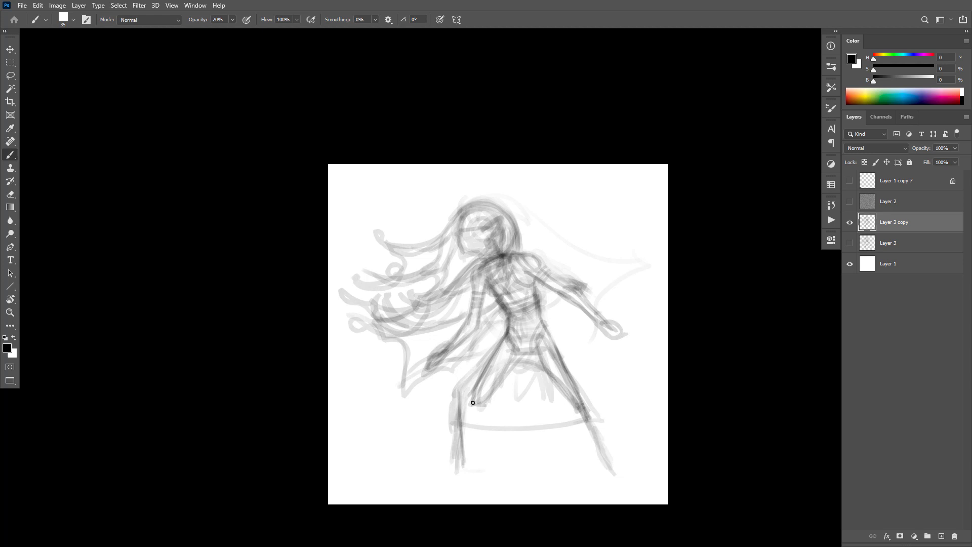
# Sketch the bent leg's shin, calf and pointed foot, and mark the knee of the other leg.
pyautogui.moveTo(473, 402); pyautogui.dragTo(484, 458)
pyautogui.moveTo(474, 406); pyautogui.dragTo(482, 449)
pyautogui.moveTo(474, 396); pyautogui.dragTo(487, 456)
pyautogui.moveTo(486, 399); pyautogui.dragTo(494, 457)
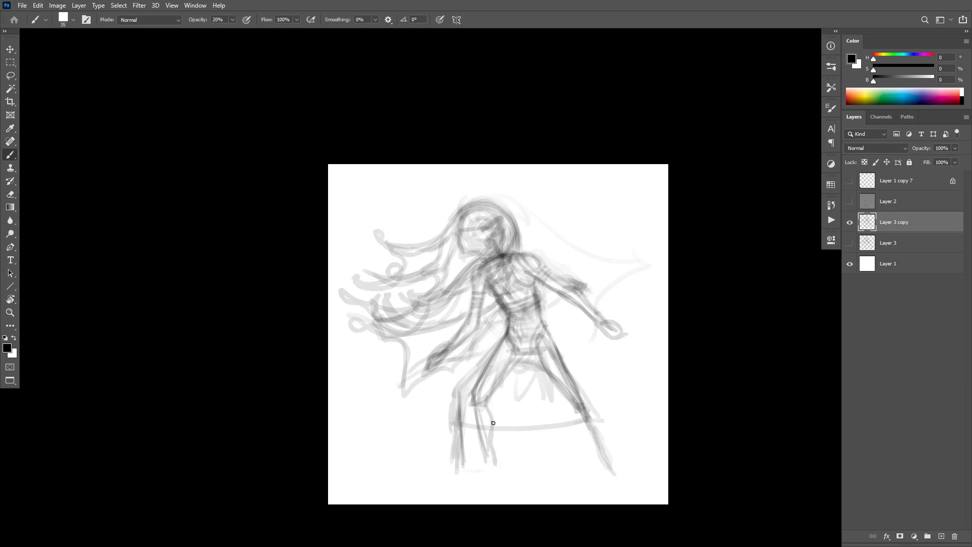
pyautogui.moveTo(486, 393); pyautogui.dragTo(494, 425)
pyautogui.moveTo(586, 410); pyautogui.dragTo(591, 435)
pyautogui.moveTo(488, 461); pyautogui.dragTo(492, 474)
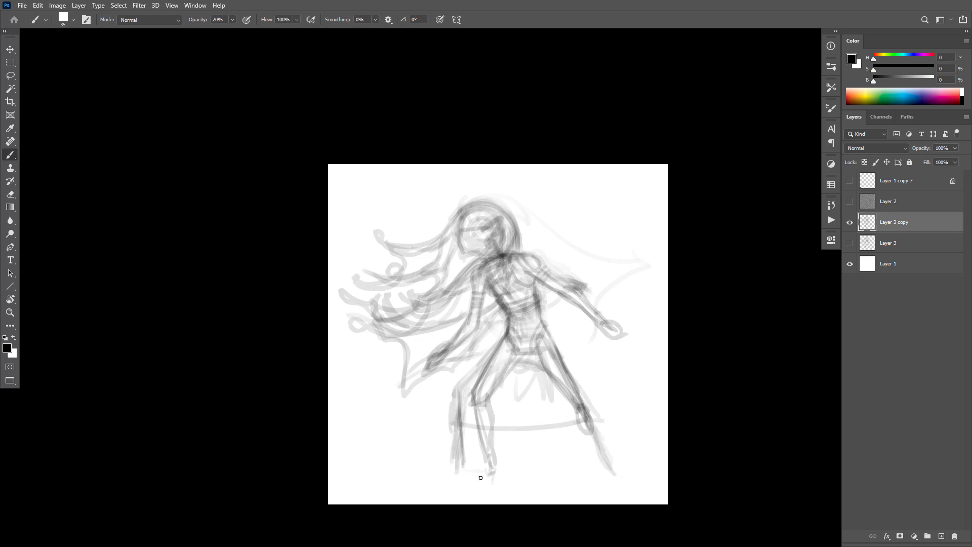
pyautogui.moveTo(493, 474)
pyautogui.mouseDown()
pyautogui.moveTo(456, 483)
pyautogui.moveTo(498, 468)
pyautogui.moveTo(499, 478)
pyautogui.moveTo(457, 488)
pyautogui.moveTo(488, 454)
pyautogui.mouseUp()
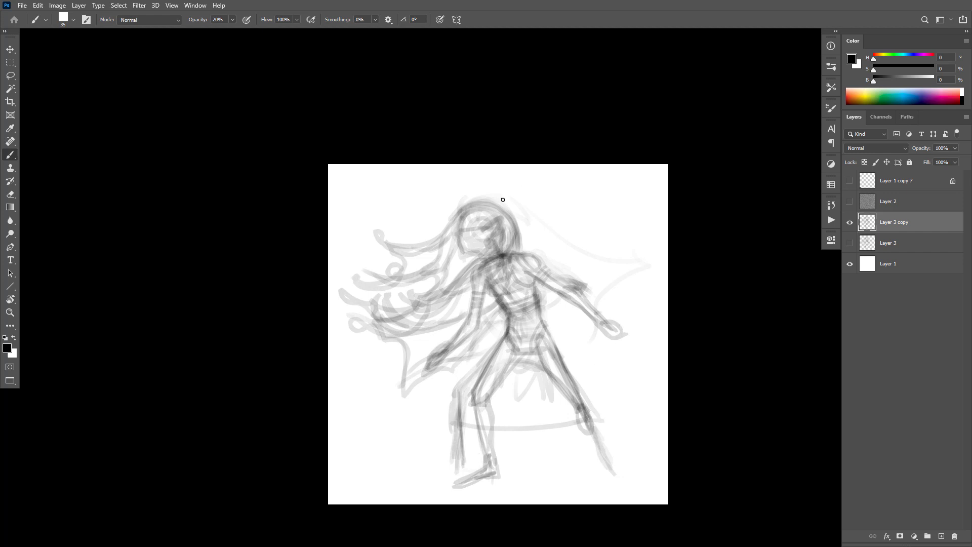
# Fade the cloak lines behind the figure and sketch a long skirt flaring from the hips to a hem below the knees.
pyautogui.moveTo(498, 246); pyautogui.dragTo(498, 242)
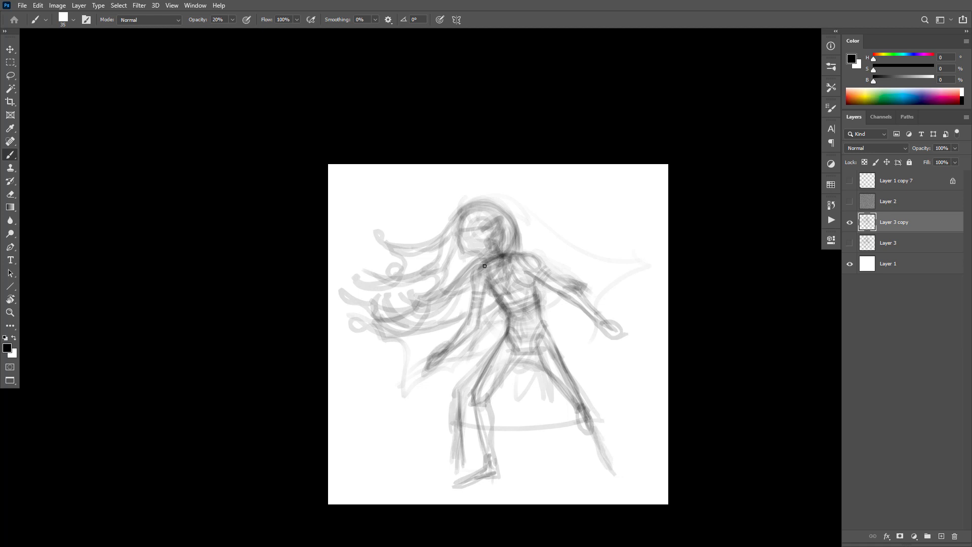
pyautogui.moveTo(513, 254)
pyautogui.mouseDown()
pyautogui.moveTo(545, 268)
pyautogui.moveTo(545, 329)
pyautogui.moveTo(578, 422)
pyautogui.mouseUp()
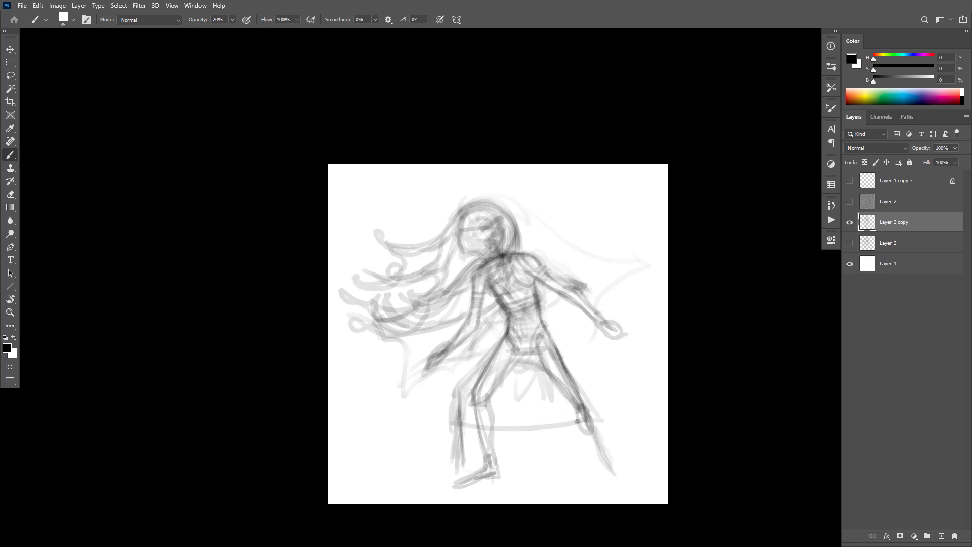
pyautogui.moveTo(506, 336)
pyautogui.mouseDown()
pyautogui.moveTo(471, 420)
pyautogui.moveTo(477, 448)
pyautogui.moveTo(609, 442)
pyautogui.mouseUp()
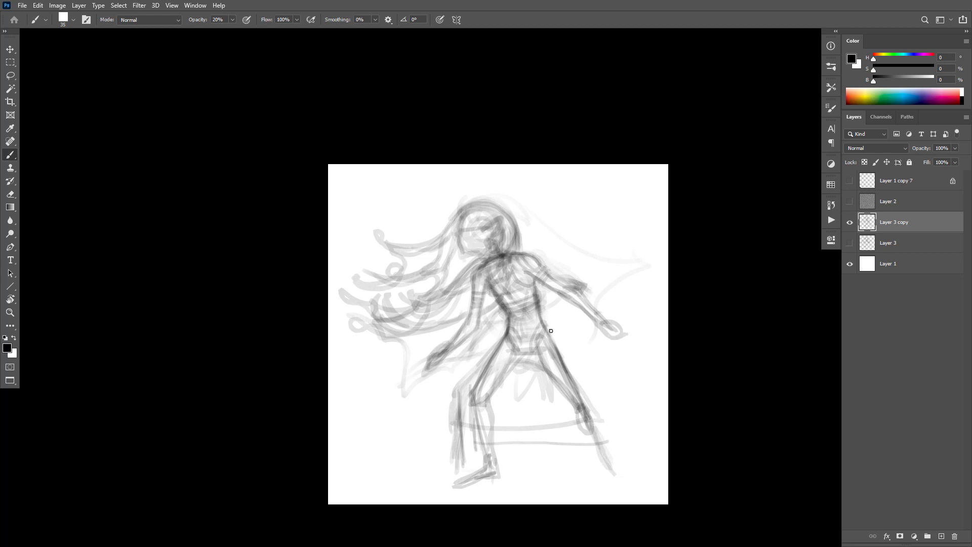
pyautogui.moveTo(551, 331); pyautogui.dragTo(613, 445)
pyautogui.moveTo(544, 316); pyautogui.dragTo(594, 419)
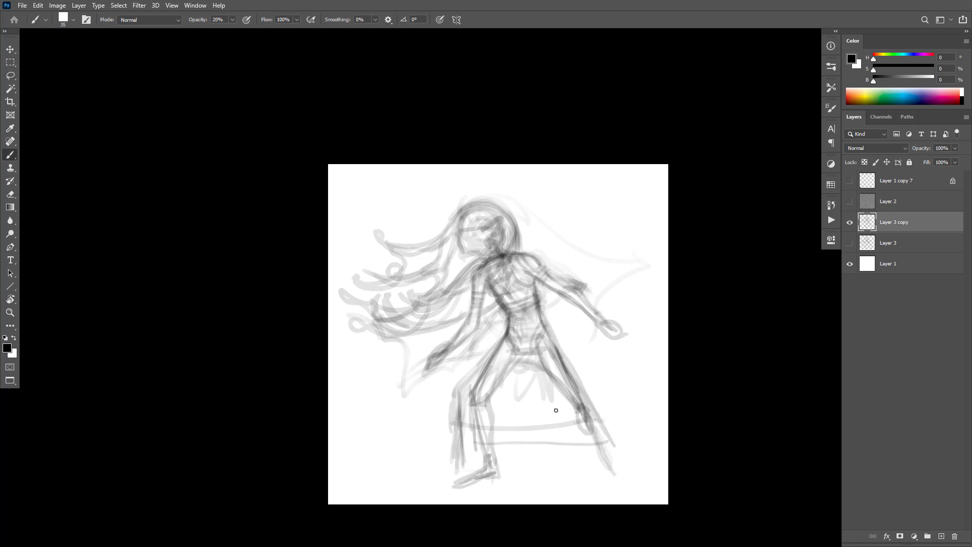
pyautogui.moveTo(500, 341)
pyautogui.mouseDown()
pyautogui.moveTo(472, 398)
pyautogui.moveTo(481, 452)
pyautogui.moveTo(615, 445)
pyautogui.mouseUp()
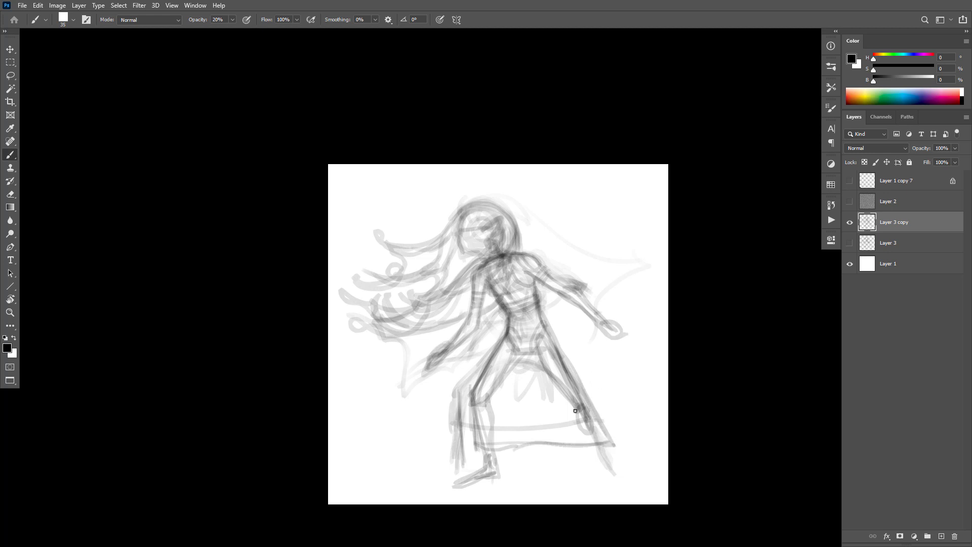
# Add a faint higher hem line between the thighs and sketch the straight leg's shin and foot below the skirt.
pyautogui.moveTo(545, 393)
pyautogui.mouseDown()
pyautogui.moveTo(580, 392)
pyautogui.moveTo(567, 383)
pyautogui.moveTo(574, 405)
pyautogui.moveTo(568, 383)
pyautogui.moveTo(585, 403)
pyautogui.moveTo(574, 409)
pyautogui.moveTo(569, 395)
pyautogui.moveTo(594, 451)
pyautogui.mouseUp()
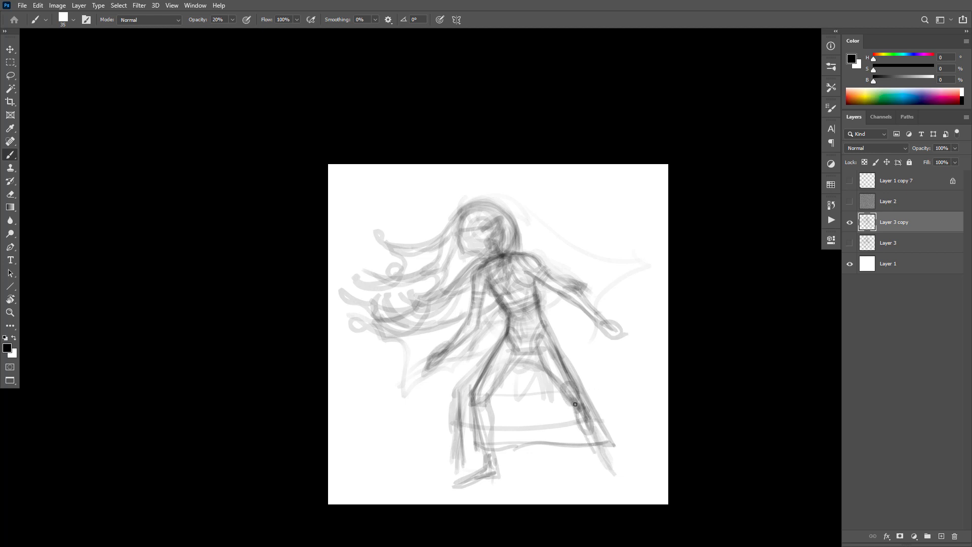
pyautogui.moveTo(575, 404); pyautogui.dragTo(615, 481)
pyautogui.moveTo(611, 460); pyautogui.dragTo(626, 488)
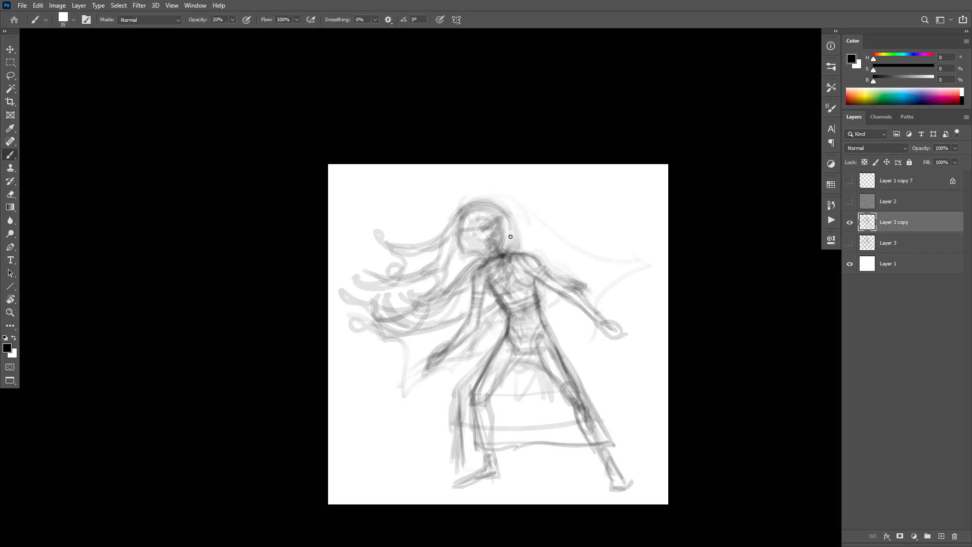
# Reshape the back of the head and face guidelines, and add windblown strands streaming from the crown.
pyautogui.moveTo(510, 237); pyautogui.dragTo(507, 249)
pyautogui.moveTo(504, 213)
pyautogui.mouseDown()
pyautogui.moveTo(471, 203)
pyautogui.moveTo(509, 225)
pyautogui.moveTo(465, 257)
pyautogui.moveTo(474, 265)
pyautogui.moveTo(504, 232)
pyautogui.moveTo(465, 260)
pyautogui.moveTo(470, 268)
pyautogui.moveTo(497, 236)
pyautogui.moveTo(446, 267)
pyautogui.mouseUp()
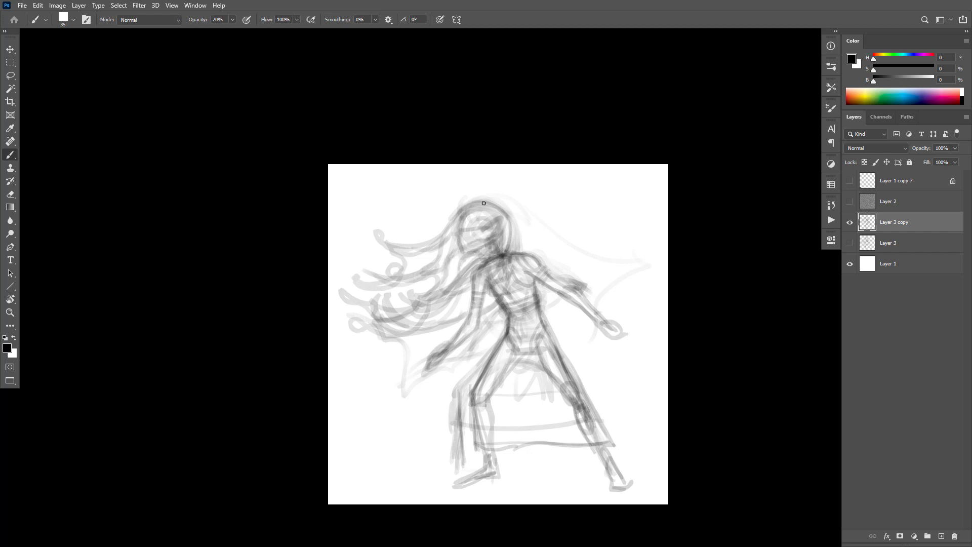
pyautogui.moveTo(483, 203)
pyautogui.mouseDown()
pyautogui.moveTo(429, 232)
pyautogui.moveTo(440, 223)
pyautogui.moveTo(411, 226)
pyautogui.moveTo(469, 214)
pyautogui.moveTo(421, 235)
pyautogui.moveTo(432, 218)
pyautogui.moveTo(424, 225)
pyautogui.moveTo(397, 211)
pyautogui.mouseUp()
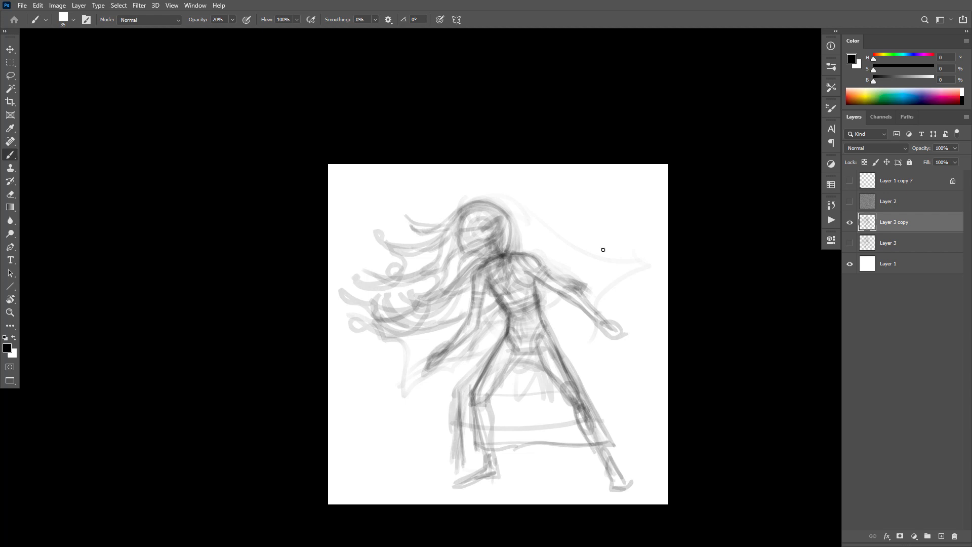
# Flip the canvas back horizontally, then lasso the bent leg, rotate it outward by about 10 degrees and deselect.
pyautogui.moveTo(616, 373); pyautogui.dragTo(584, 350)
pyautogui.hotkey('ctrl', 'shift', 'h')
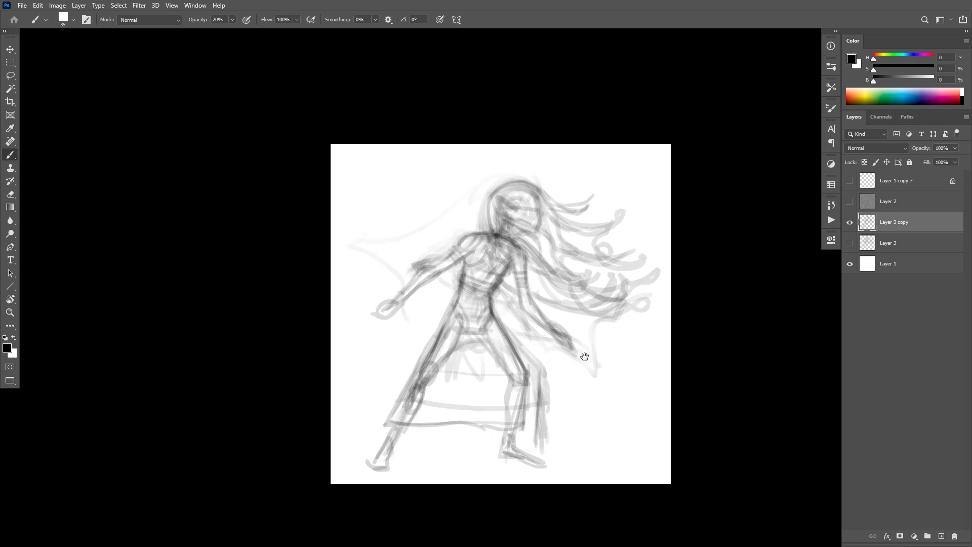
pyautogui.press('l')
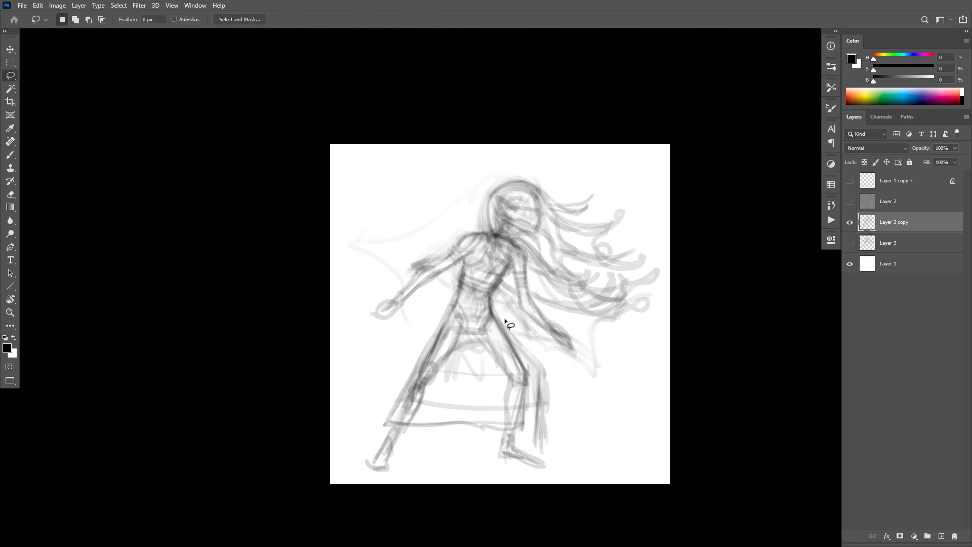
pyautogui.moveTo(505, 316)
pyautogui.mouseDown()
pyautogui.moveTo(486, 340)
pyautogui.moveTo(495, 433)
pyautogui.moveTo(562, 380)
pyautogui.moveTo(500, 309)
pyautogui.mouseUp()
pyautogui.hotkey('ctrl', 't')
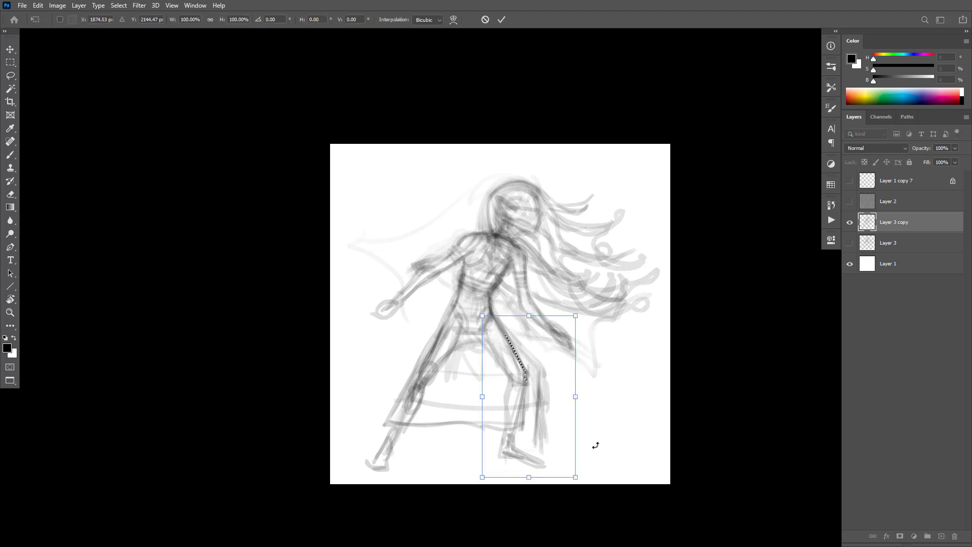
pyautogui.moveTo(595, 445); pyautogui.dragTo(614, 419)
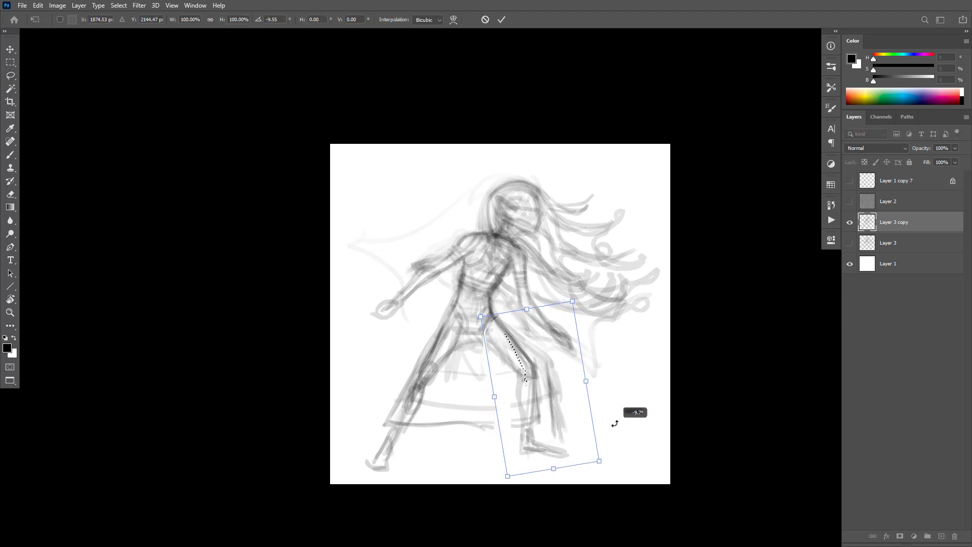
pyautogui.press('Return')
pyautogui.moveTo(541, 363)
pyautogui.mouseDown()
pyautogui.moveTo(512, 441)
pyautogui.moveTo(579, 459)
pyautogui.mouseUp()
pyautogui.hotkey('ctrl', 'd')
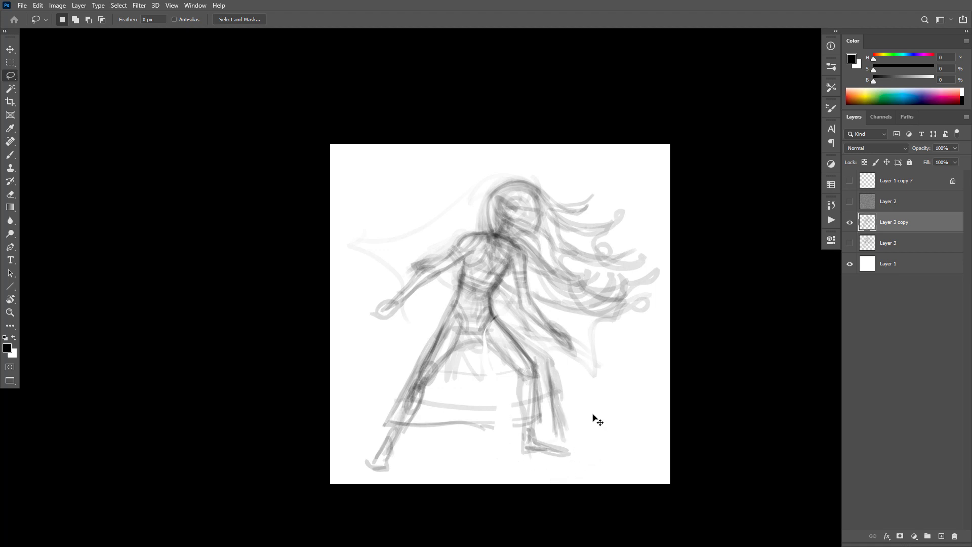
# Erase the outstretched arm's forearm and hand, keeping the upper arm.
pyautogui.press('e')
pyautogui.moveTo(414, 282)
pyautogui.mouseDown()
pyautogui.moveTo(388, 317)
pyautogui.moveTo(417, 278)
pyautogui.moveTo(401, 293)
pyautogui.mouseUp()
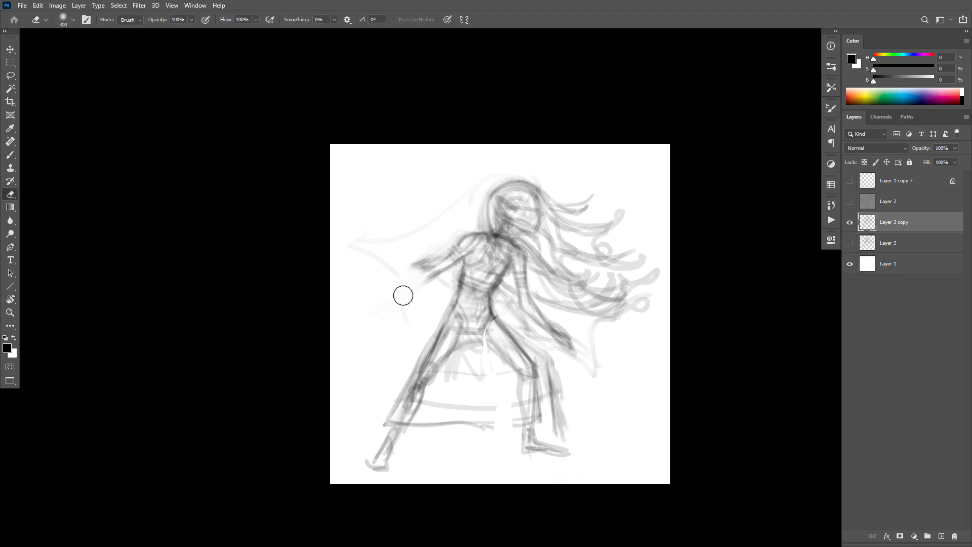
pyautogui.press('b')
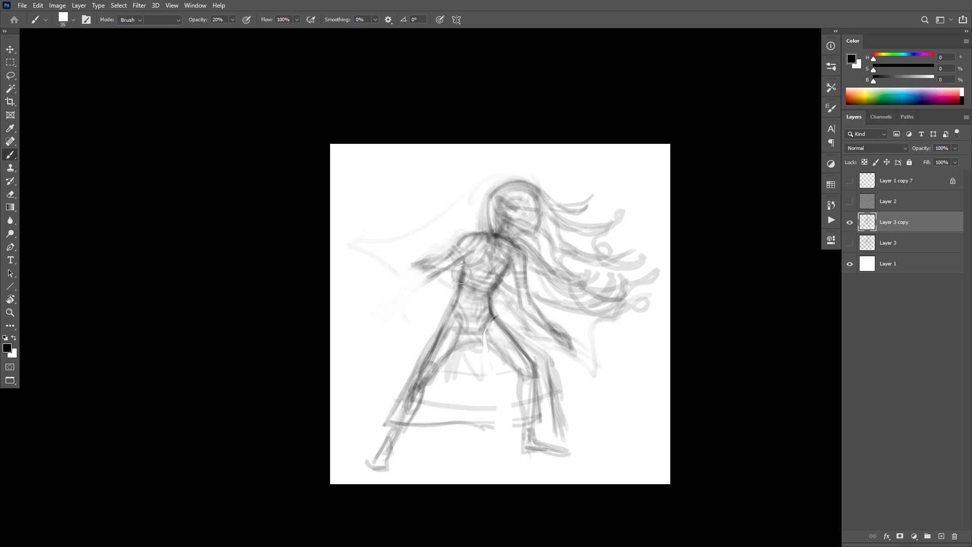
pyautogui.moveTo(483, 280); pyautogui.dragTo(472, 279)
pyautogui.click(505, 296)
pyautogui.moveTo(558, 319); pyautogui.dragTo(586, 304)
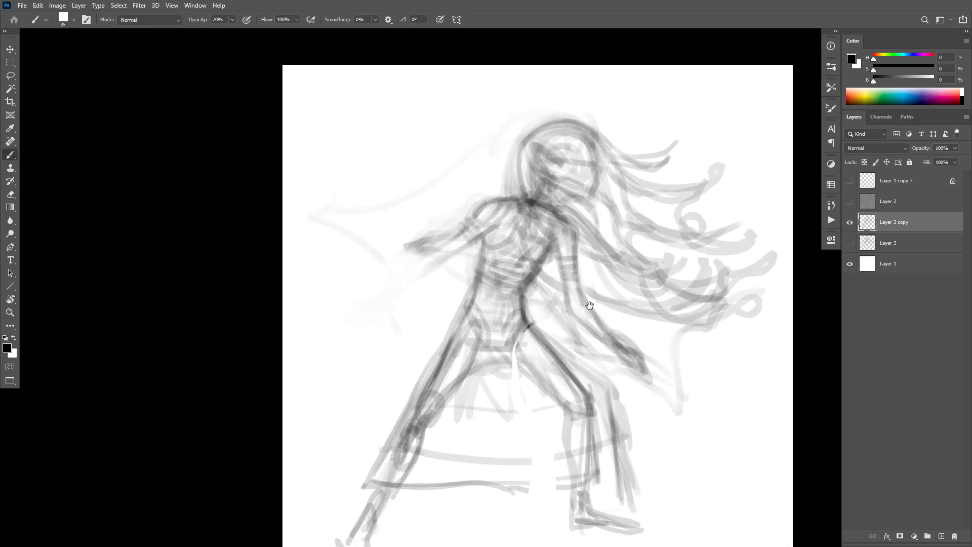
# Sketch an oval hand shape across the lower torso and a forearm line running from it to the elbow.
pyautogui.press('e')
pyautogui.press('b')
pyautogui.moveTo(514, 264)
pyautogui.mouseDown()
pyautogui.moveTo(491, 275)
pyautogui.moveTo(510, 280)
pyautogui.moveTo(516, 265)
pyautogui.moveTo(493, 273)
pyautogui.moveTo(516, 277)
pyautogui.mouseUp()
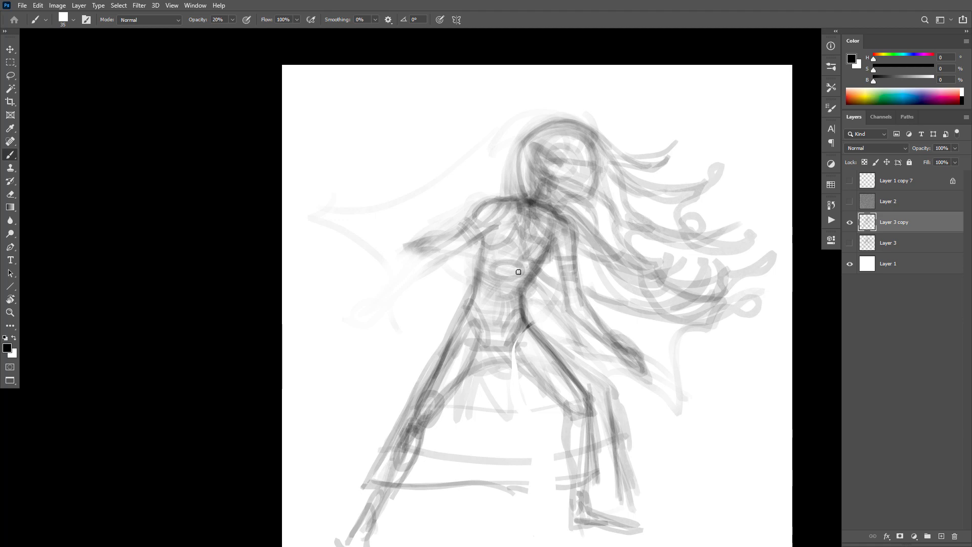
pyautogui.moveTo(514, 281)
pyautogui.mouseDown()
pyautogui.moveTo(487, 277)
pyautogui.moveTo(520, 275)
pyautogui.moveTo(521, 263)
pyautogui.moveTo(485, 264)
pyautogui.moveTo(421, 245)
pyautogui.mouseUp()
pyautogui.moveTo(510, 260)
pyautogui.mouseDown()
pyautogui.moveTo(521, 279)
pyautogui.moveTo(488, 280)
pyautogui.mouseUp()
pyautogui.hotkey('ctrl', 'z')
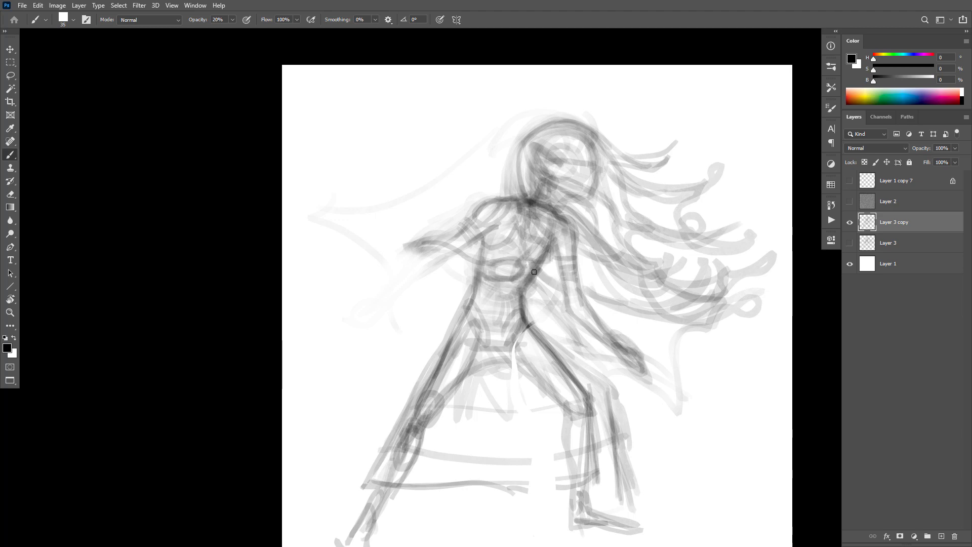
# Fade the old bent arm's lines and reshape the shoulder contours on both sides of the torso.
pyautogui.hotkey('ctrl', 'z')
pyautogui.hotkey('ctrl', 'shift', 'z')
pyautogui.hotkey('ctrl', 'shift', 'z')
pyautogui.hotkey('ctrl', 'shift', 'z')
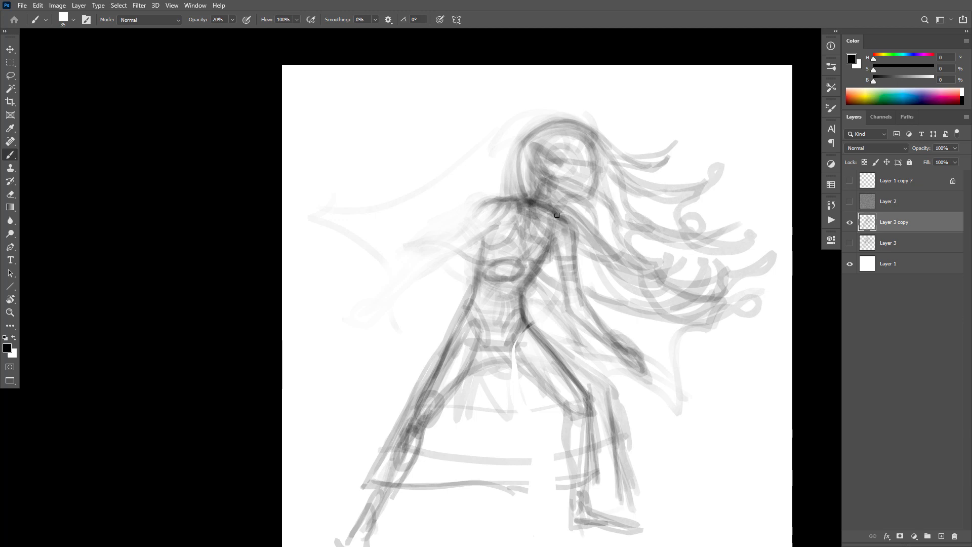
pyautogui.hotkey('ctrl', 'z')
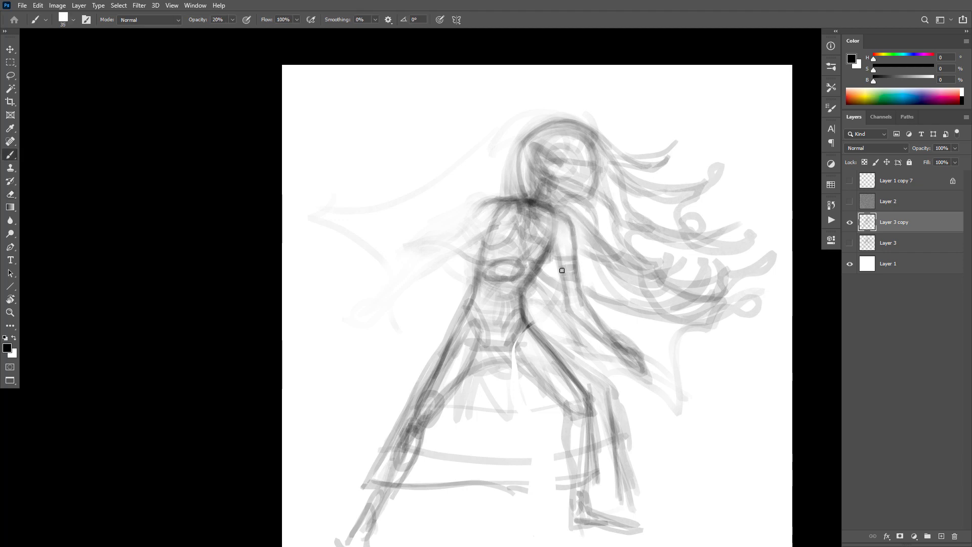
pyautogui.moveTo(506, 203); pyautogui.dragTo(472, 221)
pyautogui.press('e')
pyautogui.moveTo(561, 242)
pyautogui.mouseDown()
pyautogui.moveTo(544, 268)
pyautogui.moveTo(557, 234)
pyautogui.moveTo(552, 258)
pyautogui.moveTo(557, 235)
pyautogui.moveTo(534, 276)
pyautogui.moveTo(560, 219)
pyautogui.mouseUp()
pyautogui.press('b')
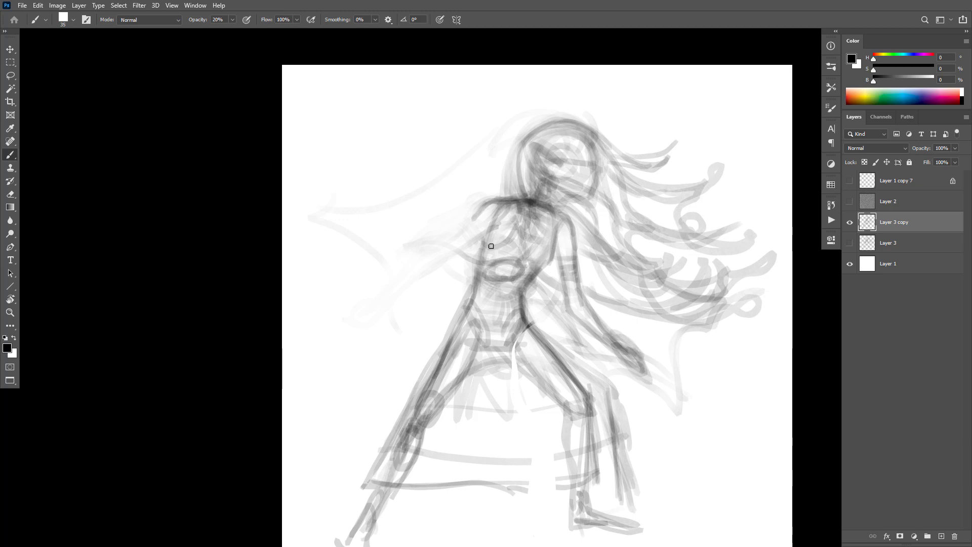
# Redraw the bent arm with its elbow pointing outward and forearm returning to the waist, and mark the lowered arm's elbow.
pyautogui.moveTo(476, 263); pyautogui.dragTo(433, 242)
pyautogui.moveTo(485, 213); pyautogui.dragTo(434, 241)
pyautogui.moveTo(477, 213)
pyautogui.mouseDown()
pyautogui.moveTo(423, 239)
pyautogui.moveTo(464, 259)
pyautogui.moveTo(453, 235)
pyautogui.moveTo(432, 234)
pyautogui.mouseUp()
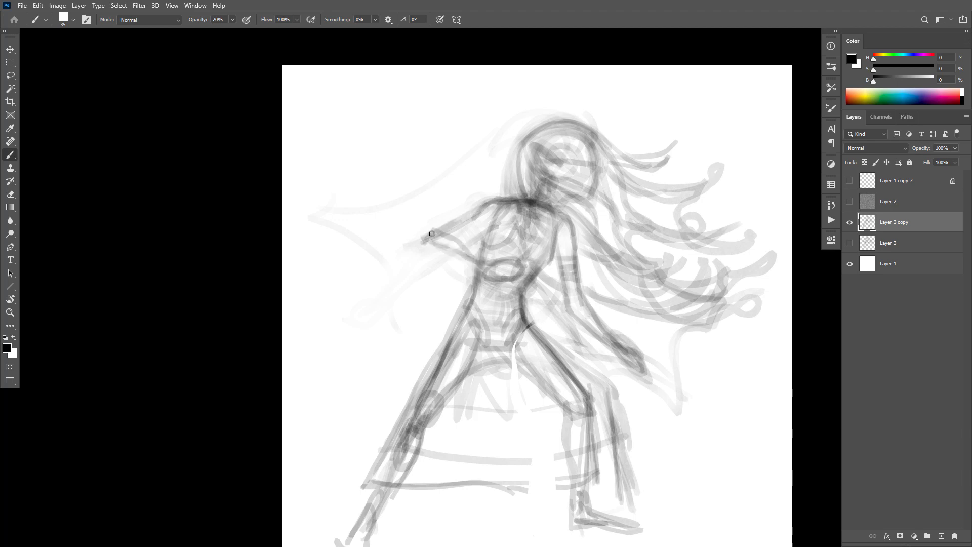
pyautogui.scroll(-3, 634, 350)
pyautogui.scroll(1, 640, 345)
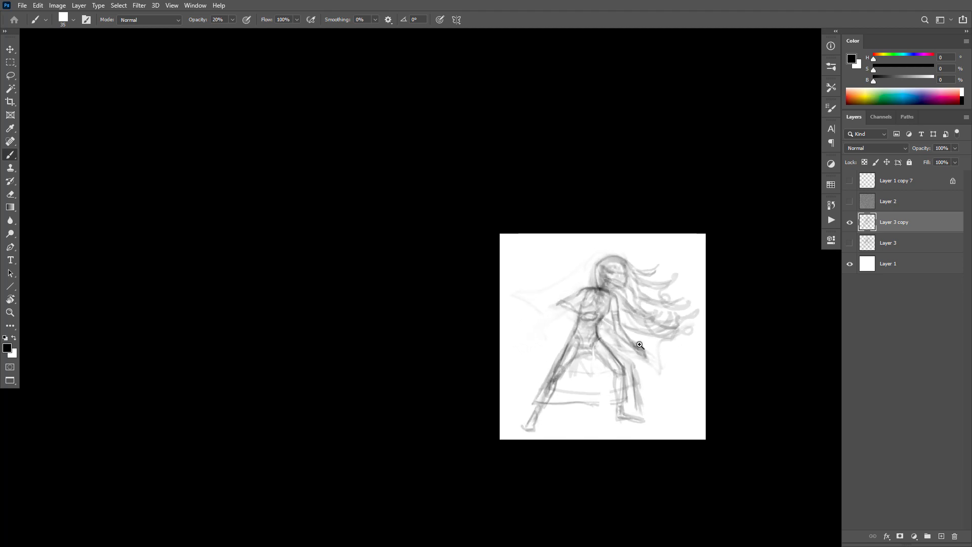
pyautogui.scroll(3, 640, 345)
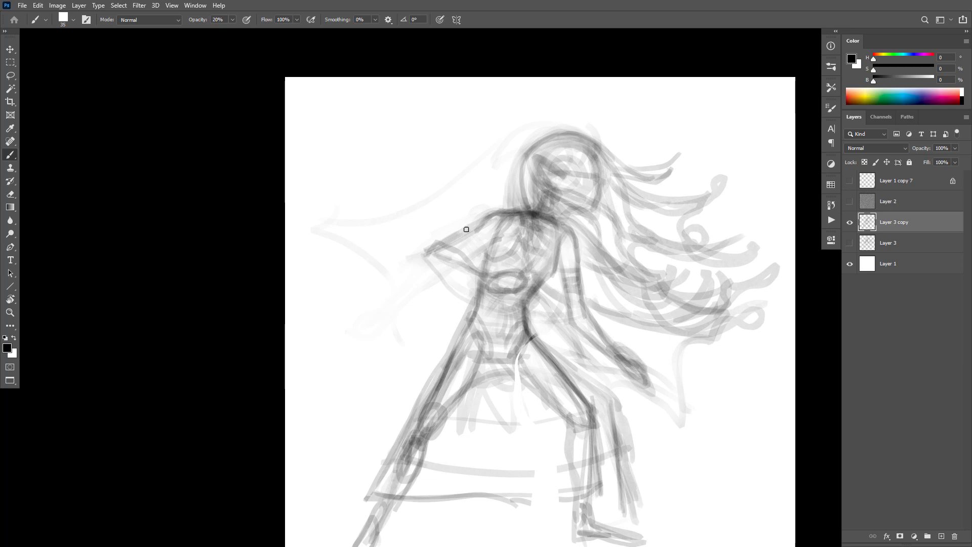
pyautogui.moveTo(466, 229)
pyautogui.mouseDown()
pyautogui.moveTo(418, 257)
pyautogui.moveTo(445, 260)
pyautogui.moveTo(479, 239)
pyautogui.moveTo(443, 259)
pyautogui.moveTo(481, 219)
pyautogui.moveTo(475, 275)
pyautogui.moveTo(492, 280)
pyautogui.moveTo(452, 256)
pyautogui.mouseUp()
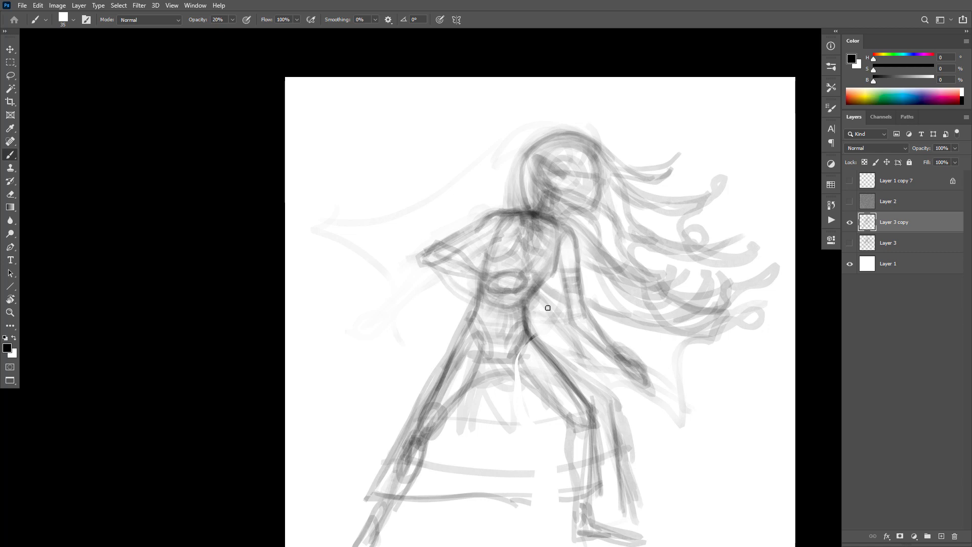
pyautogui.moveTo(570, 283); pyautogui.dragTo(572, 325)
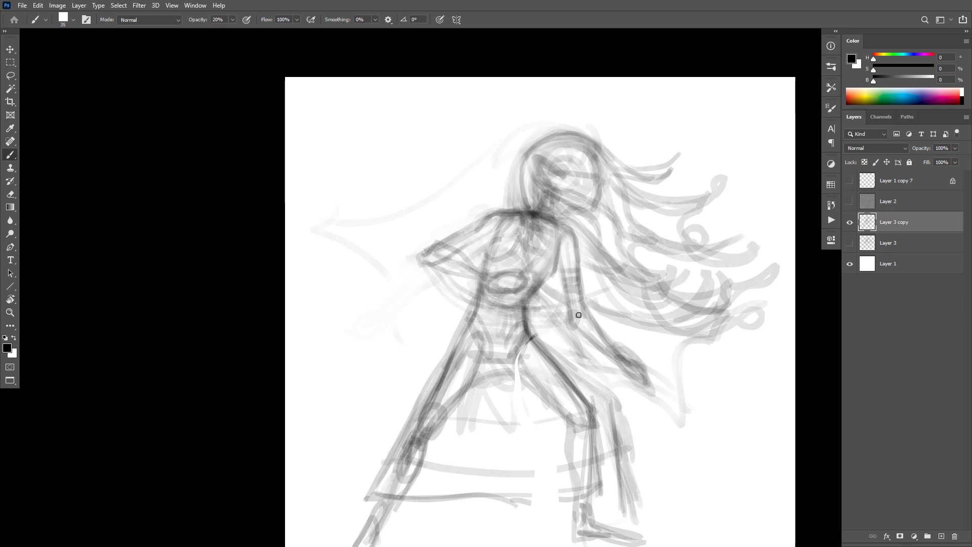
pyautogui.moveTo(578, 315); pyautogui.dragTo(569, 321)
pyautogui.moveTo(458, 294); pyautogui.dragTo(425, 262)
pyautogui.moveTo(458, 242)
pyautogui.mouseDown()
pyautogui.moveTo(473, 225)
pyautogui.moveTo(480, 240)
pyautogui.moveTo(489, 234)
pyautogui.moveTo(462, 247)
pyautogui.moveTo(470, 226)
pyautogui.moveTo(481, 241)
pyautogui.moveTo(460, 239)
pyautogui.moveTo(480, 223)
pyautogui.moveTo(516, 240)
pyautogui.moveTo(476, 232)
pyautogui.moveTo(486, 278)
pyautogui.moveTo(467, 249)
pyautogui.moveTo(500, 301)
pyautogui.mouseUp()
pyautogui.hotkey('ctrl', 'z')
pyautogui.hotkey('ctrl', 'z')
pyautogui.hotkey('ctrl', 'z')
pyautogui.hotkey('ctrl', 'z')
pyautogui.hotkey('ctrl', 'z')
pyautogui.hotkey('ctrl', 'z')
# Add short strokes around the chest and armpit, and shift the figure layer slightly right and up on the canvas.
pyautogui.moveTo(483, 240)
pyautogui.mouseDown()
pyautogui.moveTo(469, 249)
pyautogui.moveTo(518, 226)
pyautogui.moveTo(473, 229)
pyautogui.moveTo(421, 257)
pyautogui.moveTo(465, 274)
pyautogui.mouseUp()
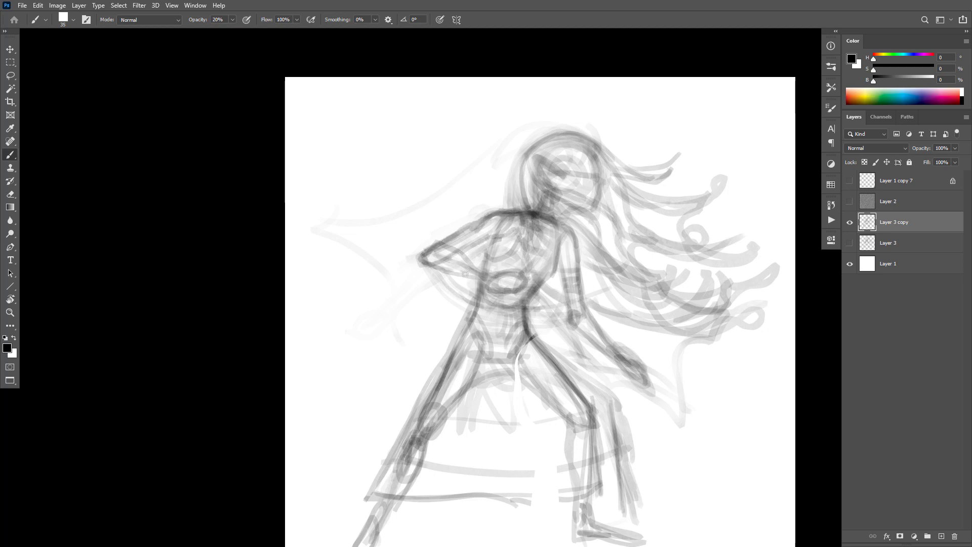
pyautogui.moveTo(558, 252); pyautogui.dragTo(568, 271)
pyautogui.keyDown('ctrl'); pyautogui.keyDown('alt'); pyautogui.click(566, 364); pyautogui.keyUp('alt'); pyautogui.keyUp('ctrl')
pyautogui.keyDown('ctrl'); pyautogui.click(662, 362); pyautogui.keyUp('ctrl')
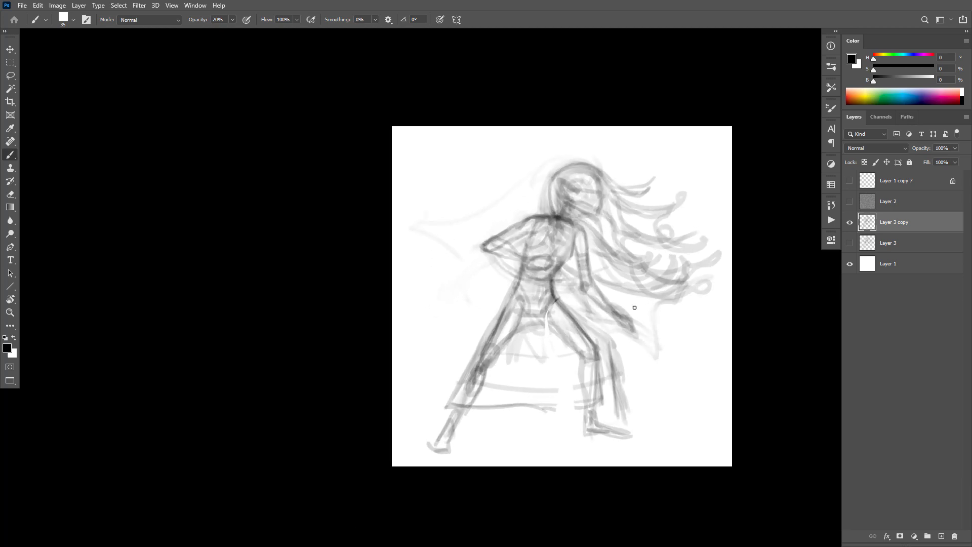
pyautogui.moveTo(617, 318); pyautogui.dragTo(637, 317)
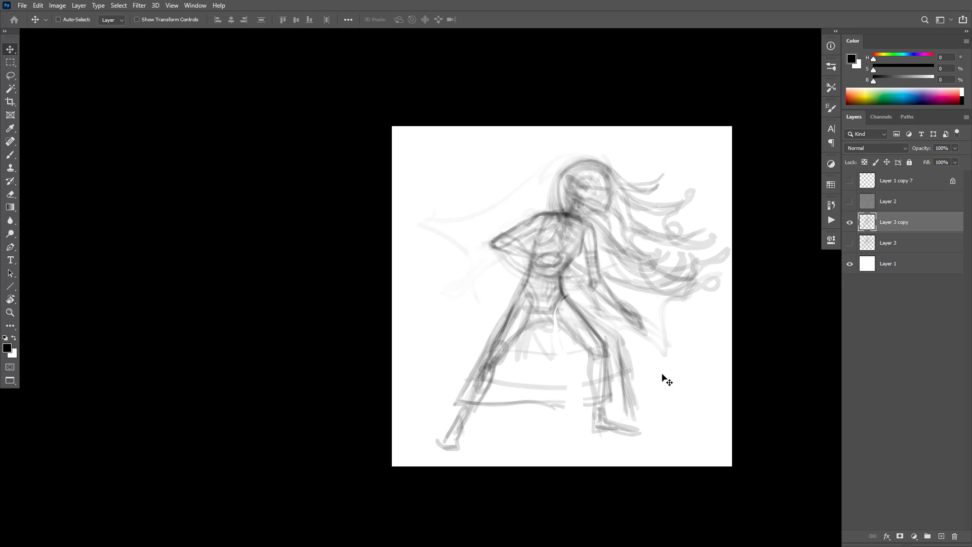
# Sketch faint long diagonal lines behind the figure, beyond the bent elbow and past the lowered hand.
pyautogui.press('b')
pyautogui.moveTo(421, 263)
pyautogui.mouseDown()
pyautogui.moveTo(452, 278)
pyautogui.moveTo(446, 233)
pyautogui.moveTo(489, 200)
pyautogui.mouseUp()
pyautogui.moveTo(605, 324); pyautogui.dragTo(690, 371)
# Touch up the head and neck lines, and lighten the sketch with a large size 800 soft eraser.
pyautogui.keyDown('ctrl'); pyautogui.click(619, 190); pyautogui.keyUp('ctrl')
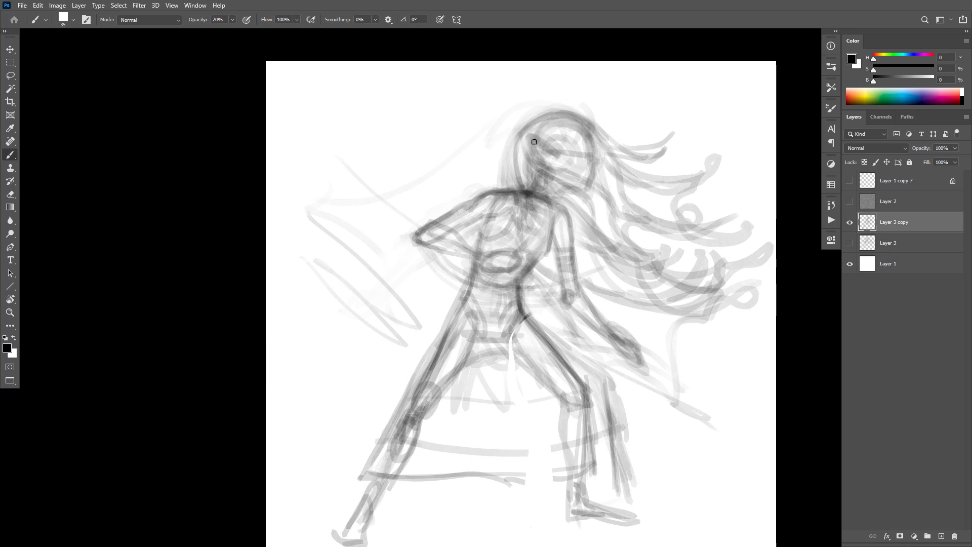
pyautogui.moveTo(529, 131); pyautogui.dragTo(531, 164)
pyautogui.moveTo(552, 199); pyautogui.dragTo(558, 188)
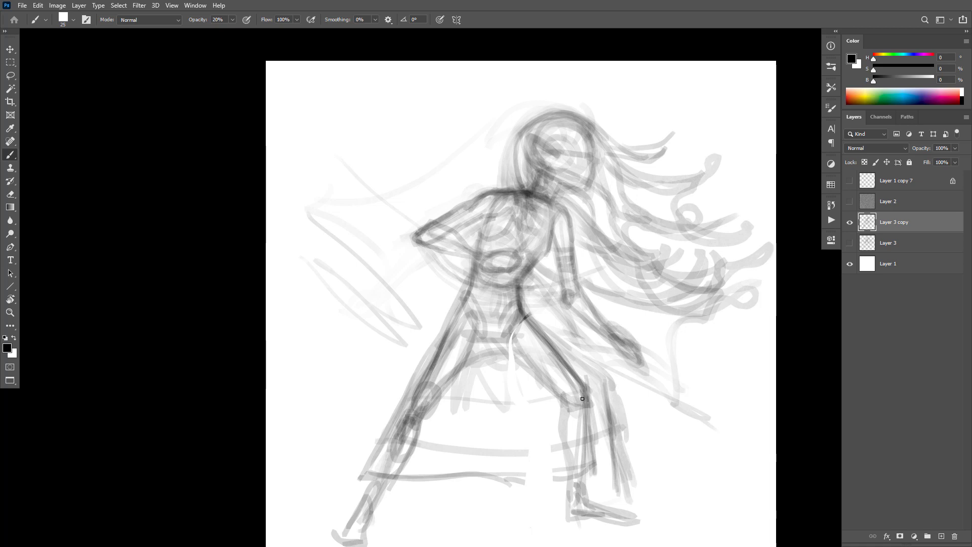
pyautogui.press('e')
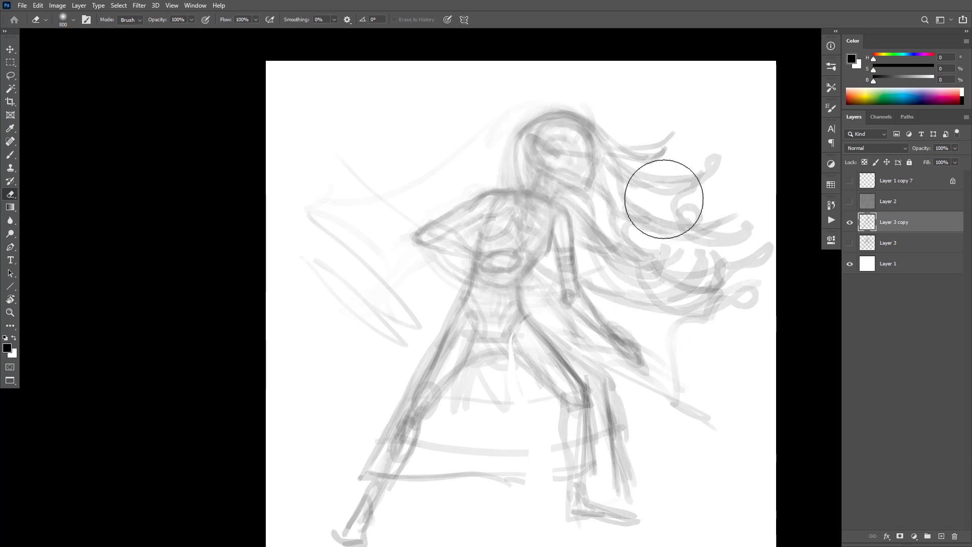
pyautogui.press('b')
# Redraw the skull as a rounded oval with a smooth forehead curve turning toward the face.
pyautogui.scroll(2, 582, 236)
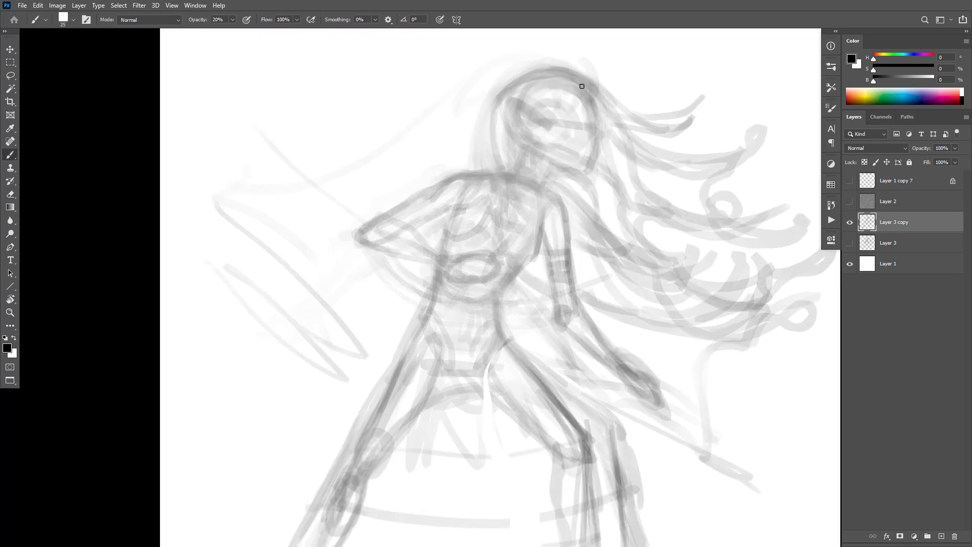
pyautogui.moveTo(582, 86); pyautogui.dragTo(600, 120)
pyautogui.hotkey('ctrl', 'z')
pyautogui.moveTo(590, 88)
pyautogui.mouseDown()
pyautogui.moveTo(599, 126)
pyautogui.moveTo(558, 76)
pyautogui.moveTo(518, 112)
pyautogui.mouseUp()
pyautogui.moveTo(573, 79); pyautogui.dragTo(595, 128)
pyautogui.moveTo(588, 95)
pyautogui.mouseDown()
pyautogui.moveTo(521, 94)
pyautogui.moveTo(523, 139)
pyautogui.moveTo(597, 128)
pyautogui.mouseUp()
pyautogui.moveTo(571, 78)
pyautogui.mouseDown()
pyautogui.moveTo(512, 92)
pyautogui.moveTo(519, 133)
pyautogui.mouseUp()
pyautogui.moveTo(573, 77); pyautogui.dragTo(588, 92)
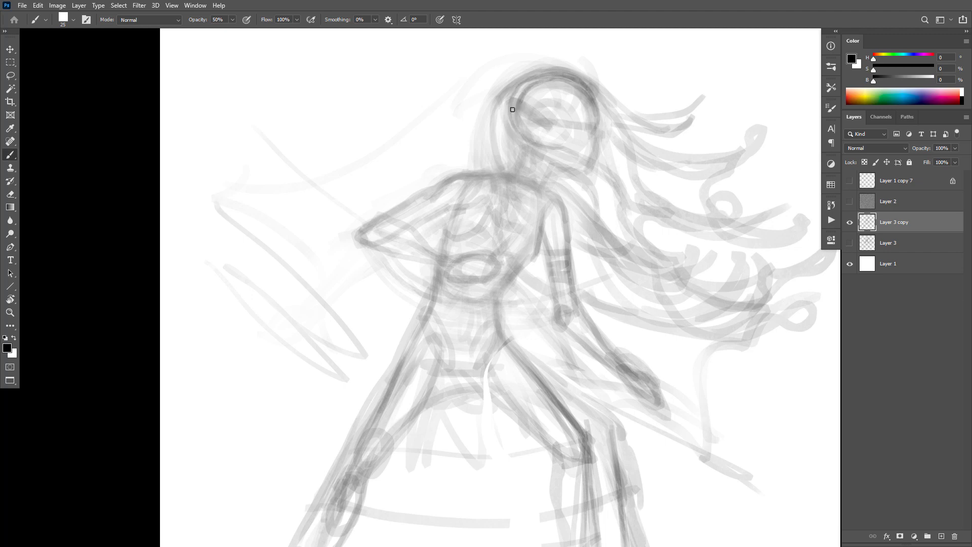
# Using 50% brush opacity, draw the side-profile face, jaw and throat, plus a long pointed ear with a small circle beneath it.
pyautogui.moveTo(512, 110); pyautogui.dragTo(605, 125)
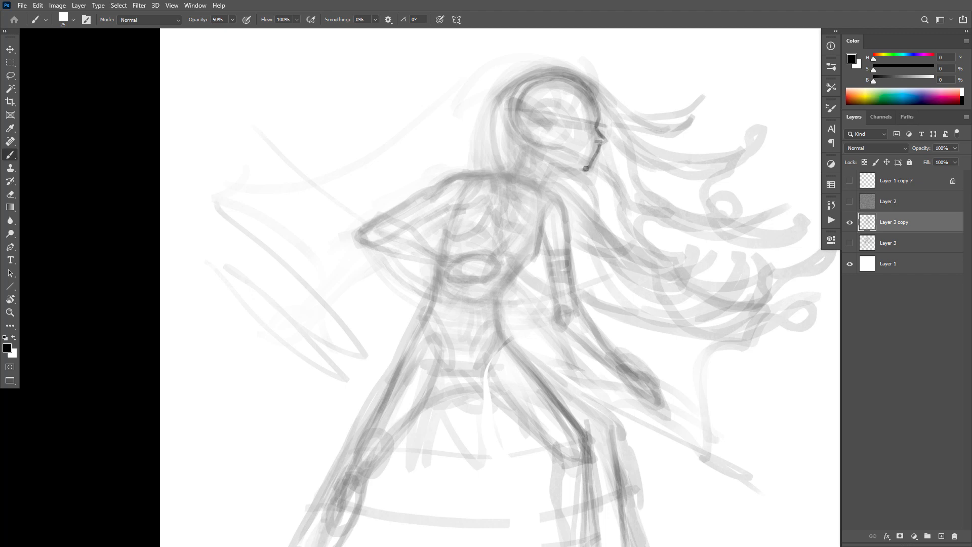
pyautogui.moveTo(586, 168)
pyautogui.mouseDown()
pyautogui.moveTo(556, 164)
pyautogui.moveTo(541, 180)
pyautogui.mouseUp()
pyautogui.moveTo(560, 94)
pyautogui.mouseDown()
pyautogui.moveTo(535, 119)
pyautogui.moveTo(551, 132)
pyautogui.moveTo(577, 118)
pyautogui.moveTo(574, 98)
pyautogui.moveTo(542, 91)
pyautogui.moveTo(529, 118)
pyautogui.moveTo(550, 129)
pyautogui.moveTo(572, 120)
pyautogui.moveTo(574, 97)
pyautogui.moveTo(551, 87)
pyautogui.moveTo(545, 138)
pyautogui.mouseUp()
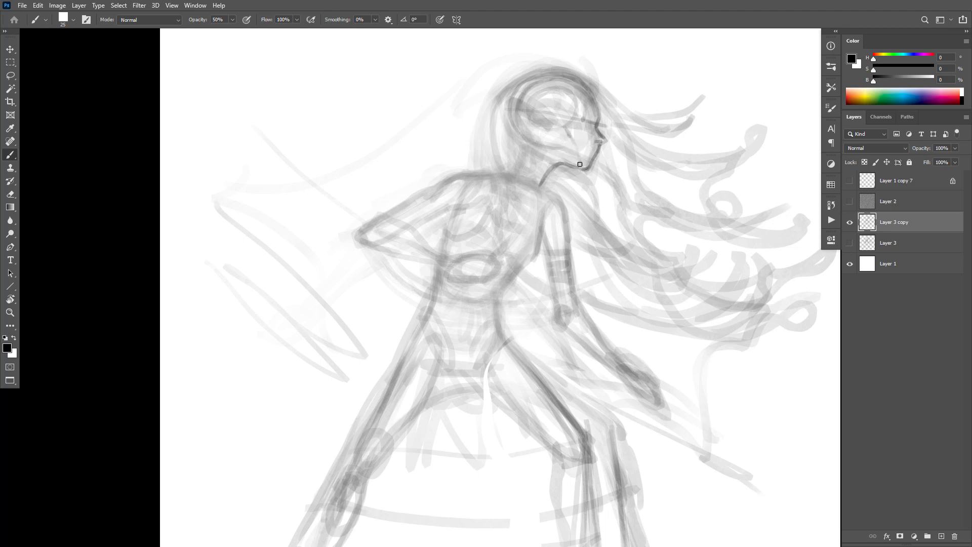
pyautogui.moveTo(581, 166); pyautogui.dragTo(552, 163)
pyautogui.moveTo(546, 108)
pyautogui.mouseDown()
pyautogui.moveTo(549, 122)
pyautogui.moveTo(496, 81)
pyautogui.moveTo(545, 122)
pyautogui.moveTo(527, 92)
pyautogui.moveTo(510, 100)
pyautogui.moveTo(536, 122)
pyautogui.mouseUp()
pyautogui.moveTo(524, 132); pyautogui.dragTo(520, 143)
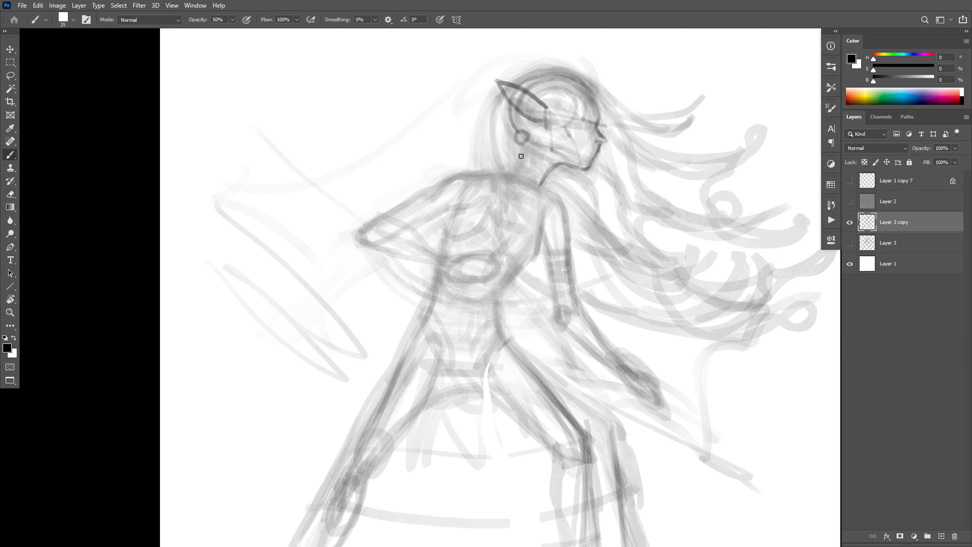
# Draw the nape line flowing into the bent arm's shoulder, and the collarbone reaching the other shoulder.
pyautogui.moveTo(510, 168); pyautogui.dragTo(486, 175)
pyautogui.moveTo(490, 173)
pyautogui.mouseDown()
pyautogui.moveTo(450, 176)
pyautogui.moveTo(426, 193)
pyautogui.mouseUp()
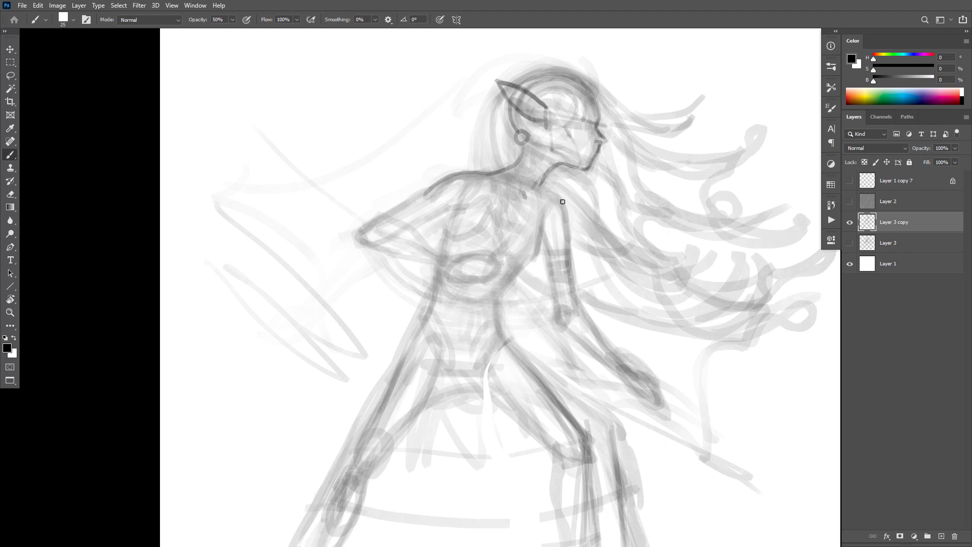
pyautogui.moveTo(563, 202)
pyautogui.mouseDown()
pyautogui.moveTo(547, 188)
pyautogui.moveTo(531, 197)
pyautogui.mouseUp()
# Draw the torso's curved centre line from chest to crotch and outline the bent arm's upper arm down to the elbow.
pyautogui.moveTo(523, 229)
pyautogui.mouseDown()
pyautogui.moveTo(481, 294)
pyautogui.moveTo(463, 368)
pyautogui.mouseUp()
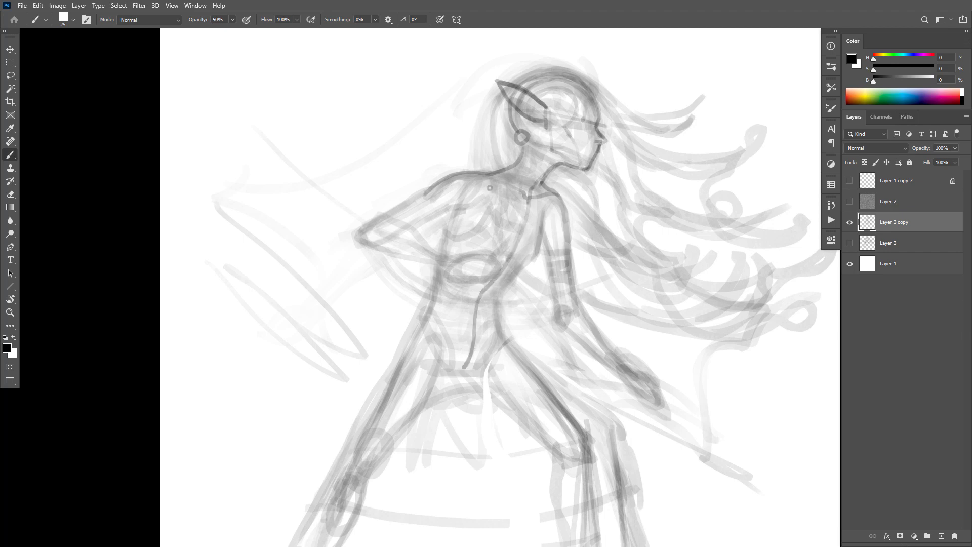
pyautogui.moveTo(462, 206)
pyautogui.mouseDown()
pyautogui.moveTo(434, 215)
pyautogui.moveTo(428, 191)
pyautogui.moveTo(360, 232)
pyautogui.mouseUp()
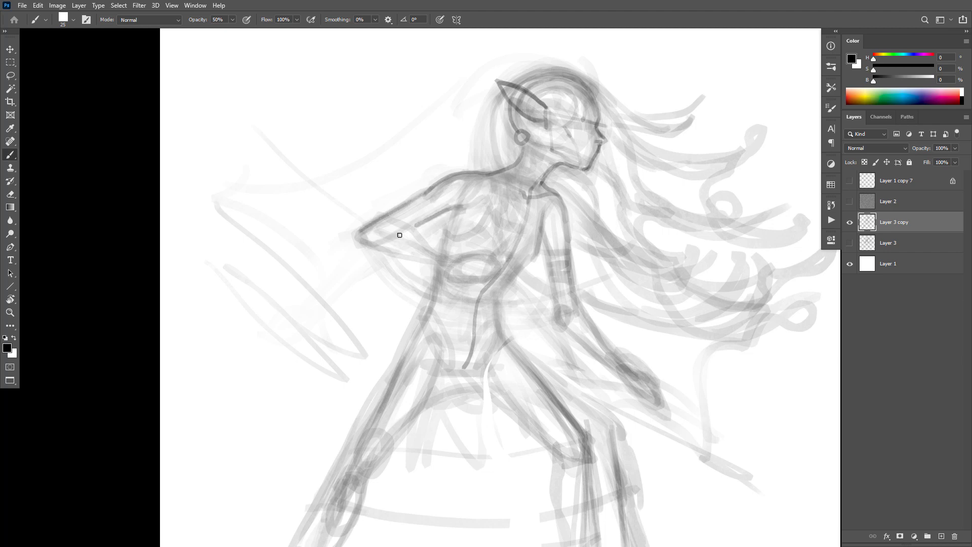
pyautogui.hotkey('ctrl', 'z')
pyautogui.moveTo(518, 188)
pyautogui.mouseDown()
pyautogui.moveTo(564, 200)
pyautogui.moveTo(468, 173)
pyautogui.mouseUp()
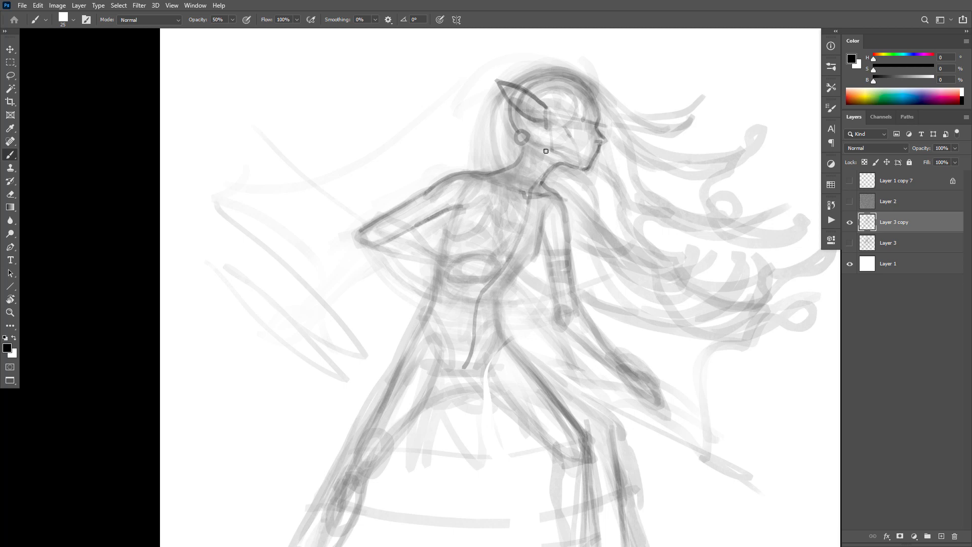
# Reinforce the collarbone line and the slope from the neck to the bent arm's shoulder.
pyautogui.scroll(-4, 635, 197)
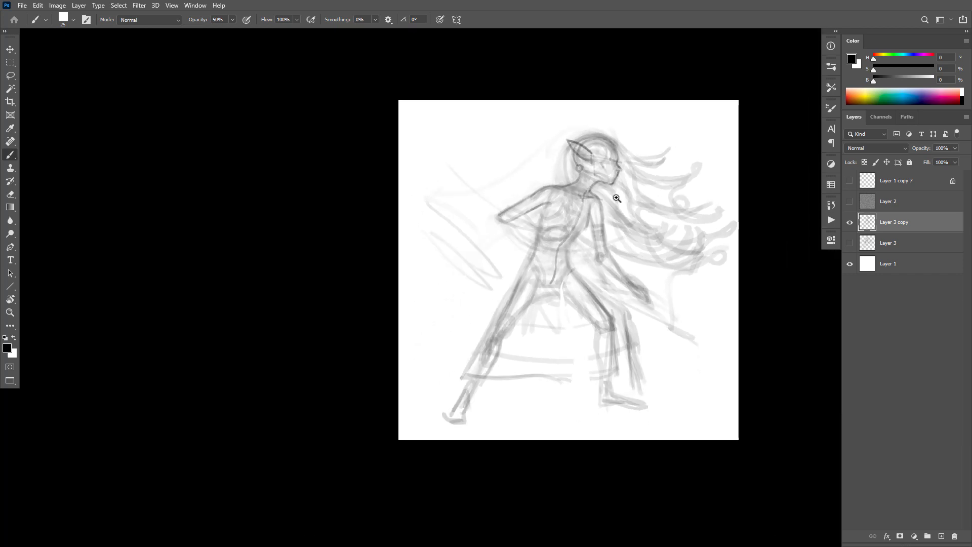
pyautogui.scroll(6, 621, 195)
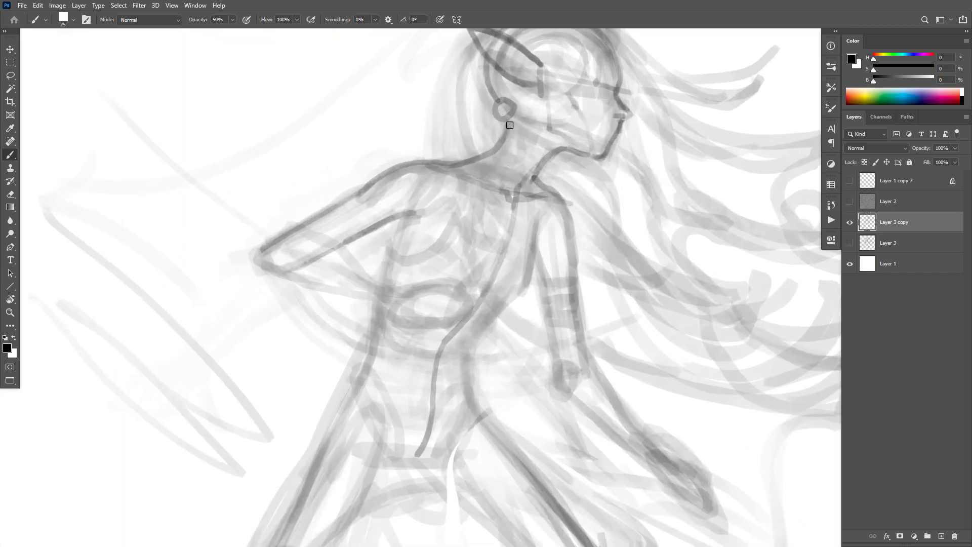
pyautogui.moveTo(509, 125); pyautogui.dragTo(490, 81)
pyautogui.moveTo(500, 187)
pyautogui.mouseDown()
pyautogui.moveTo(508, 199)
pyautogui.moveTo(442, 168)
pyautogui.mouseUp()
pyautogui.moveTo(501, 138)
pyautogui.mouseDown()
pyautogui.moveTo(462, 164)
pyautogui.moveTo(419, 166)
pyautogui.moveTo(361, 202)
pyautogui.moveTo(451, 174)
pyautogui.moveTo(395, 169)
pyautogui.mouseUp()
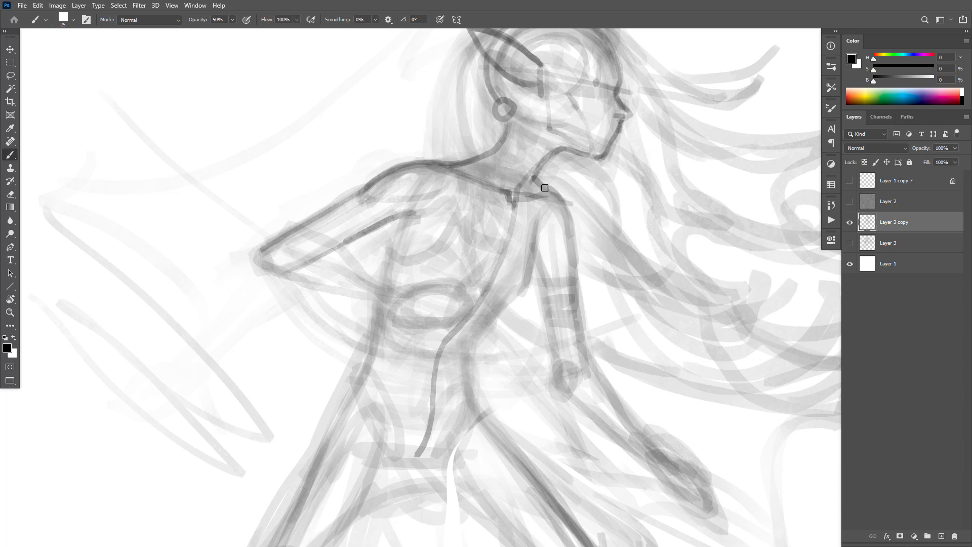
# Outline the lowered arm's shoulder and armpit, and both sides of the torso down to the waist.
pyautogui.moveTo(536, 181)
pyautogui.mouseDown()
pyautogui.moveTo(566, 207)
pyautogui.moveTo(577, 264)
pyautogui.mouseUp()
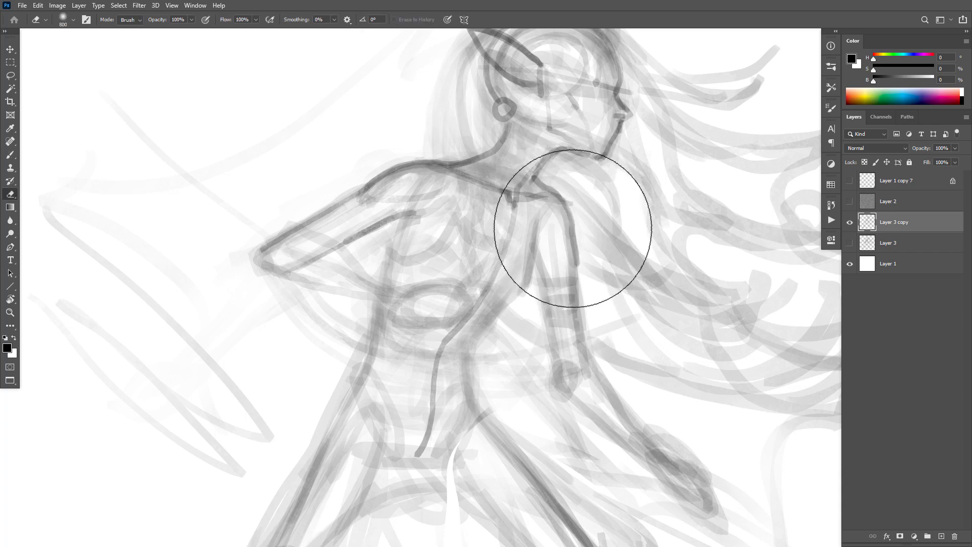
pyautogui.moveTo(570, 208)
pyautogui.mouseDown()
pyautogui.moveTo(574, 269)
pyautogui.moveTo(542, 222)
pyautogui.moveTo(552, 236)
pyautogui.moveTo(542, 244)
pyautogui.moveTo(540, 231)
pyautogui.moveTo(468, 378)
pyautogui.mouseUp()
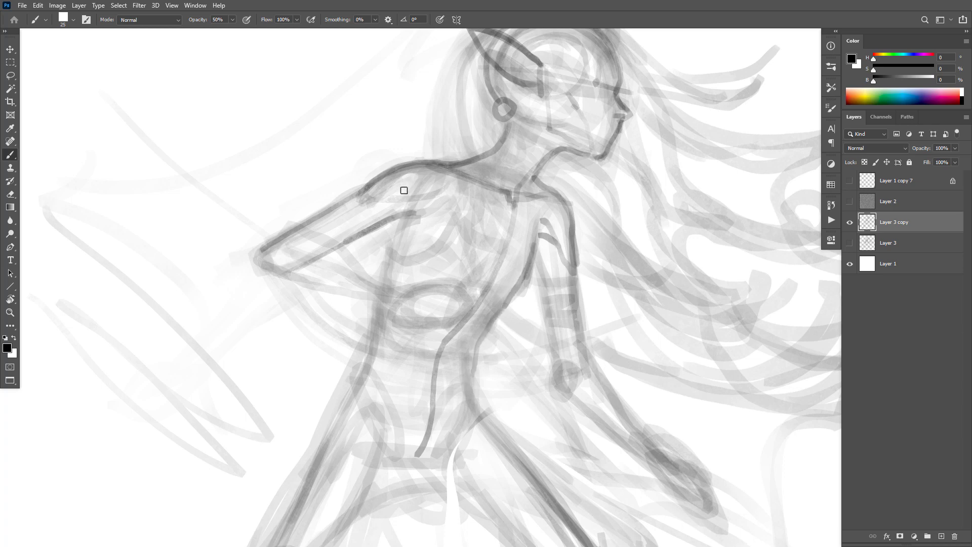
pyautogui.moveTo(402, 190); pyautogui.dragTo(373, 347)
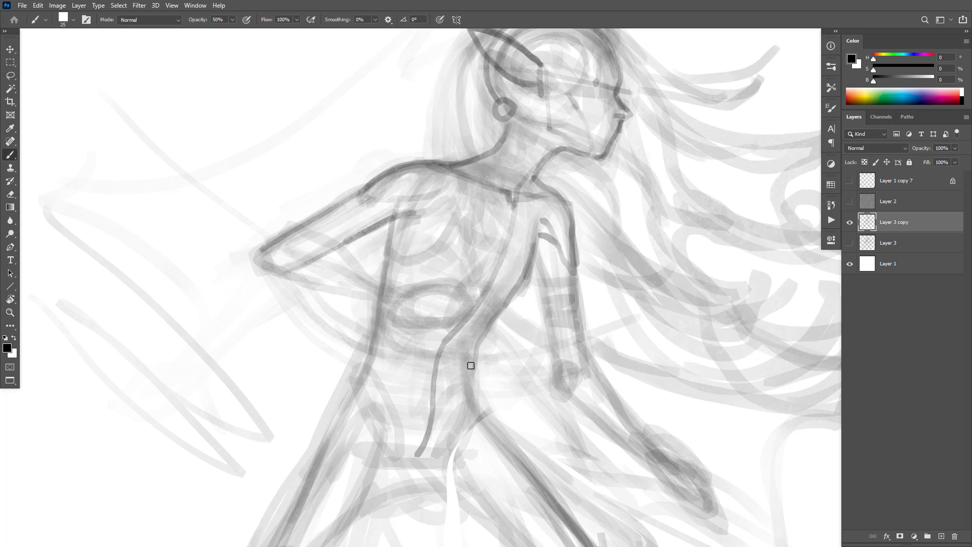
# Outline the lowered arm from armpit to wrist, and firm up the bent arm's contour with an arc near the elbow.
pyautogui.moveTo(534, 255); pyautogui.dragTo(556, 352)
pyautogui.moveTo(574, 263)
pyautogui.mouseDown()
pyautogui.moveTo(586, 346)
pyautogui.moveTo(649, 444)
pyautogui.mouseUp()
pyautogui.moveTo(397, 218)
pyautogui.mouseDown()
pyautogui.moveTo(313, 260)
pyautogui.moveTo(305, 235)
pyautogui.moveTo(288, 236)
pyautogui.moveTo(261, 268)
pyautogui.moveTo(372, 293)
pyautogui.mouseUp()
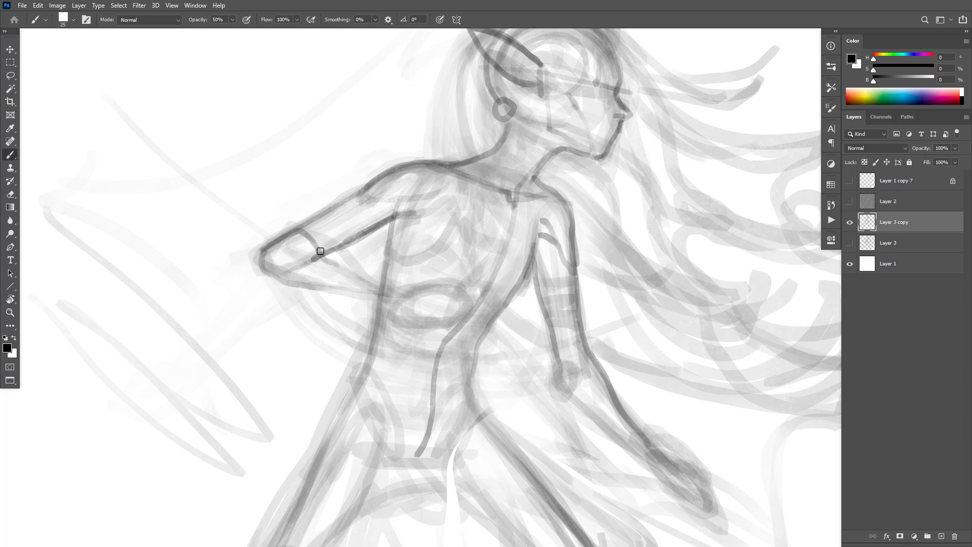
# Outline the bent arm's forearm and its hand with curled fingers in front of the ribs.
pyautogui.moveTo(320, 251)
pyautogui.mouseDown()
pyautogui.moveTo(414, 291)
pyautogui.moveTo(343, 291)
pyautogui.moveTo(409, 306)
pyautogui.moveTo(419, 279)
pyautogui.moveTo(402, 310)
pyautogui.moveTo(409, 289)
pyautogui.moveTo(405, 305)
pyautogui.moveTo(285, 279)
pyautogui.moveTo(461, 284)
pyautogui.moveTo(439, 309)
pyautogui.moveTo(405, 306)
pyautogui.mouseUp()
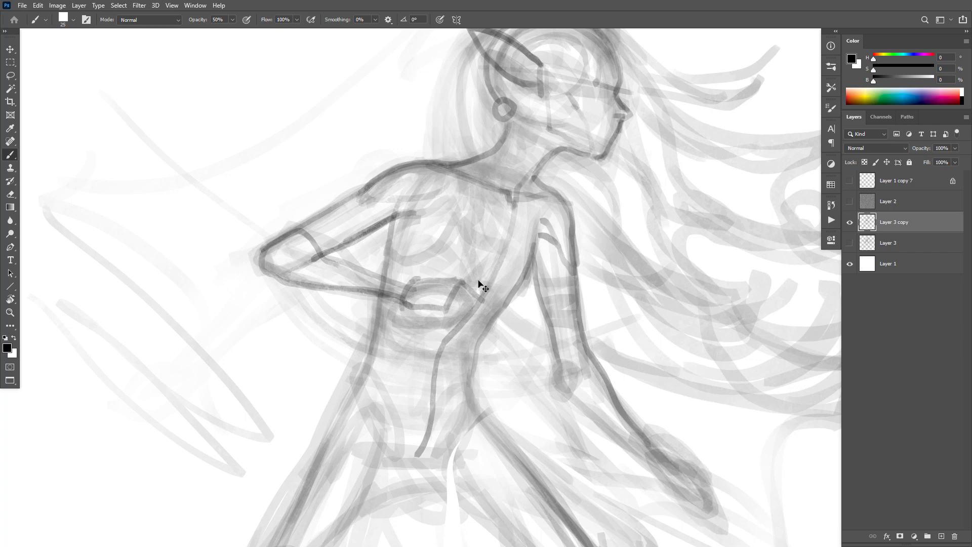
pyautogui.moveTo(456, 282); pyautogui.dragTo(488, 277)
pyautogui.moveTo(473, 294)
pyautogui.mouseDown()
pyautogui.moveTo(468, 318)
pyautogui.moveTo(458, 319)
pyautogui.moveTo(449, 306)
pyautogui.moveTo(469, 297)
pyautogui.moveTo(442, 311)
pyautogui.moveTo(499, 285)
pyautogui.moveTo(382, 276)
pyautogui.moveTo(273, 243)
pyautogui.moveTo(262, 268)
pyautogui.moveTo(281, 279)
pyautogui.mouseUp()
pyautogui.scroll(-3, 601, 304)
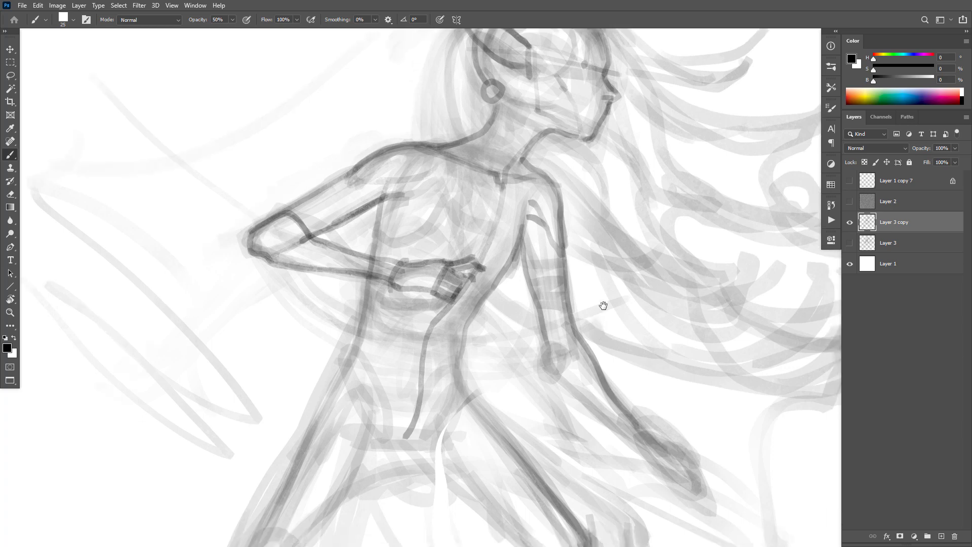
# Outline the lowered arm's forearm from elbow to wrist and draw its open hand with spread fingers.
pyautogui.moveTo(534, 273)
pyautogui.mouseDown()
pyautogui.moveTo(546, 313)
pyautogui.moveTo(631, 386)
pyautogui.mouseUp()
pyautogui.moveTo(606, 332)
pyautogui.mouseDown()
pyautogui.moveTo(666, 386)
pyautogui.moveTo(645, 376)
pyautogui.moveTo(650, 406)
pyautogui.moveTo(681, 399)
pyautogui.moveTo(638, 373)
pyautogui.moveTo(698, 427)
pyautogui.mouseUp()
pyautogui.moveTo(619, 303); pyautogui.dragTo(587, 160)
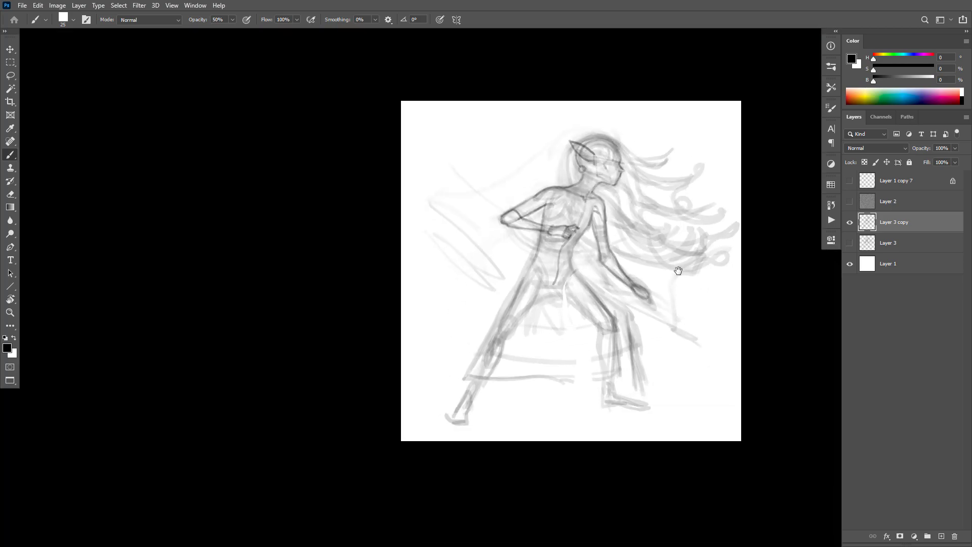
pyautogui.moveTo(633, 278)
pyautogui.mouseDown()
pyautogui.moveTo(692, 275)
pyautogui.moveTo(650, 275)
pyautogui.moveTo(619, 258)
pyautogui.moveTo(625, 276)
pyautogui.moveTo(602, 270)
pyautogui.moveTo(630, 291)
pyautogui.moveTo(614, 289)
pyautogui.moveTo(626, 301)
pyautogui.moveTo(635, 295)
pyautogui.moveTo(645, 277)
pyautogui.moveTo(632, 265)
pyautogui.moveTo(660, 281)
pyautogui.moveTo(665, 320)
pyautogui.moveTo(658, 291)
pyautogui.moveTo(633, 279)
pyautogui.moveTo(662, 280)
pyautogui.moveTo(672, 317)
pyautogui.moveTo(651, 291)
pyautogui.moveTo(655, 317)
pyautogui.moveTo(642, 335)
pyautogui.moveTo(640, 287)
pyautogui.moveTo(663, 310)
pyautogui.moveTo(660, 301)
pyautogui.moveTo(644, 341)
pyautogui.moveTo(631, 306)
pyautogui.mouseUp()
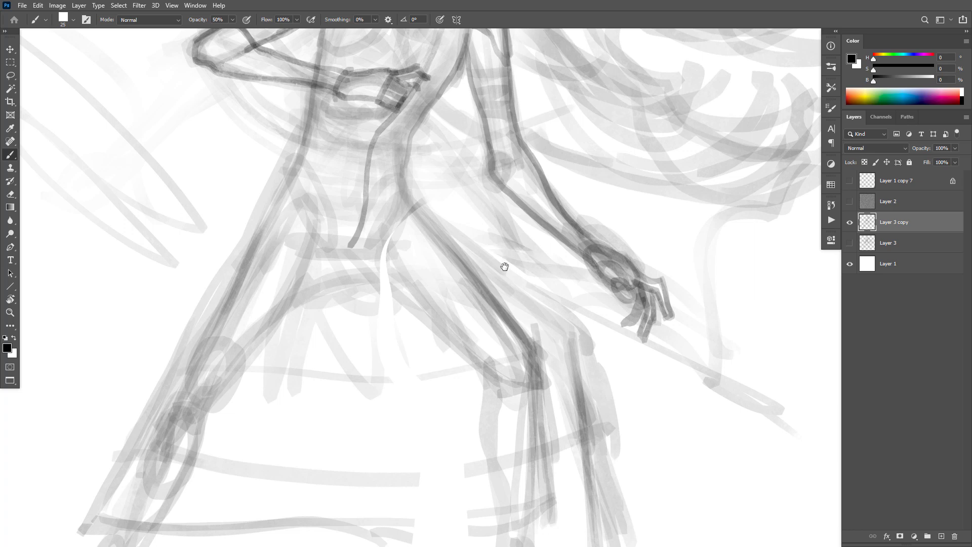
pyautogui.moveTo(504, 267)
pyautogui.mouseDown()
pyautogui.moveTo(517, 402)
pyautogui.moveTo(534, 423)
pyautogui.mouseUp()
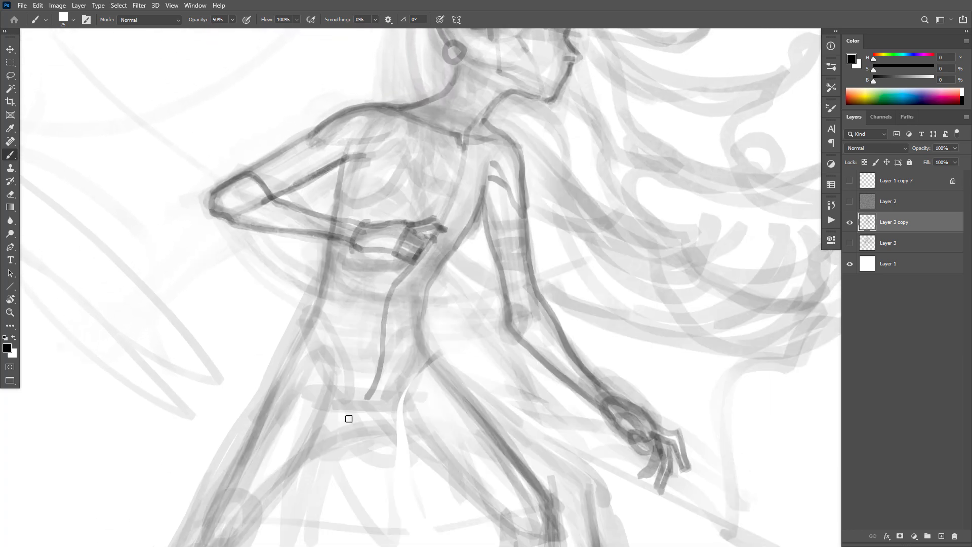
pyautogui.moveTo(528, 183); pyautogui.dragTo(500, 249)
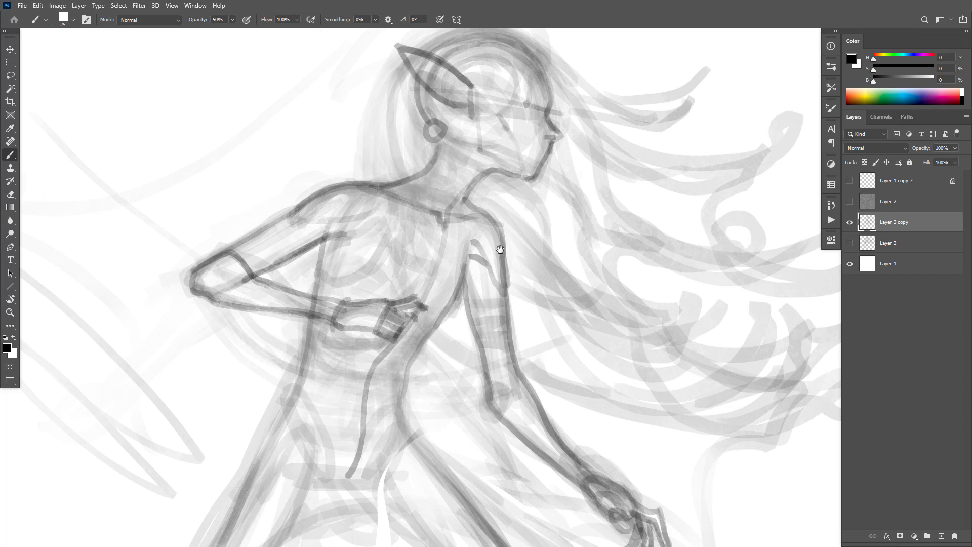
pyautogui.moveTo(667, 348); pyautogui.dragTo(673, 210)
pyautogui.moveTo(670, 402); pyautogui.dragTo(682, 341)
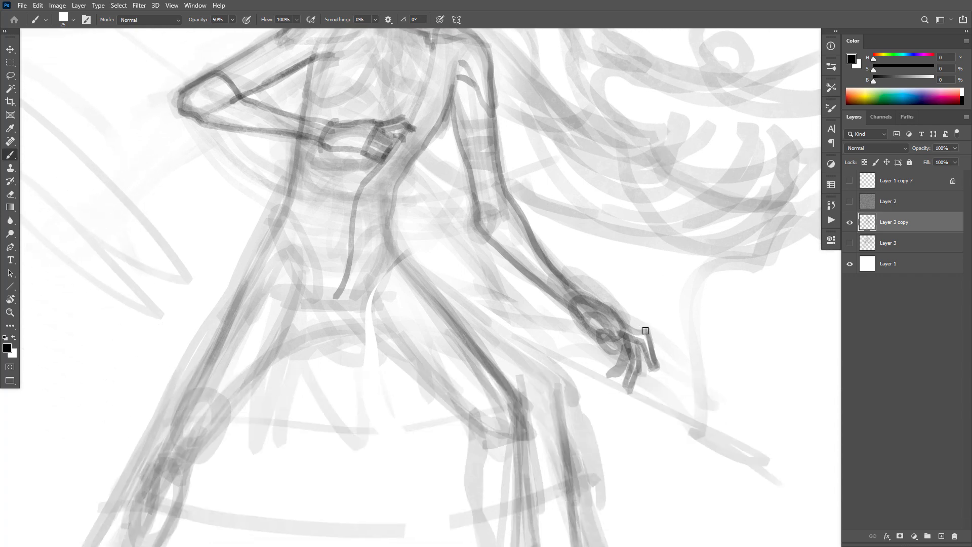
pyautogui.moveTo(646, 331)
pyautogui.mouseDown()
pyautogui.moveTo(630, 329)
pyautogui.moveTo(608, 304)
pyautogui.moveTo(667, 333)
pyautogui.mouseUp()
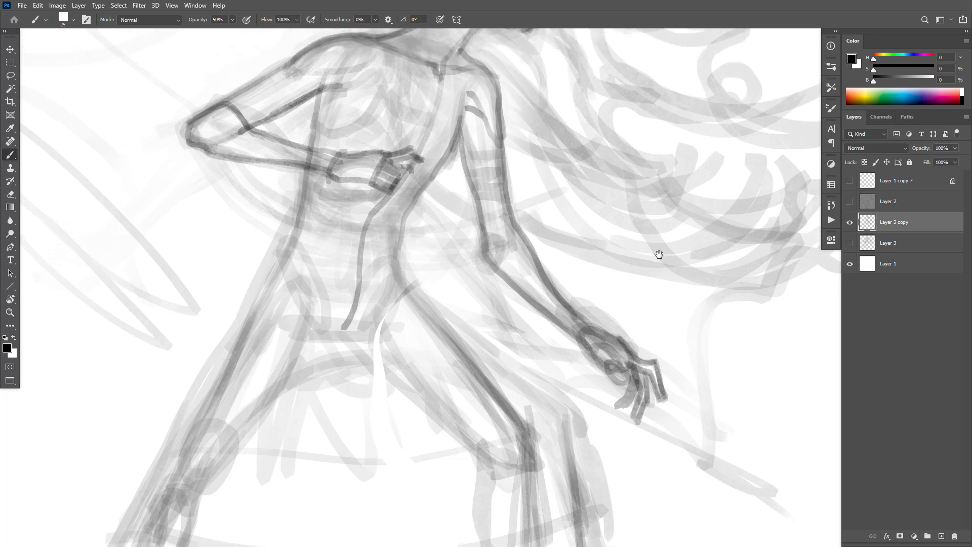
# Reduce the eraser to 150 px, fade the lowered arm's shoulder and armpit lines, and sketch the neck line down to the collarbone.
pyautogui.press('e')
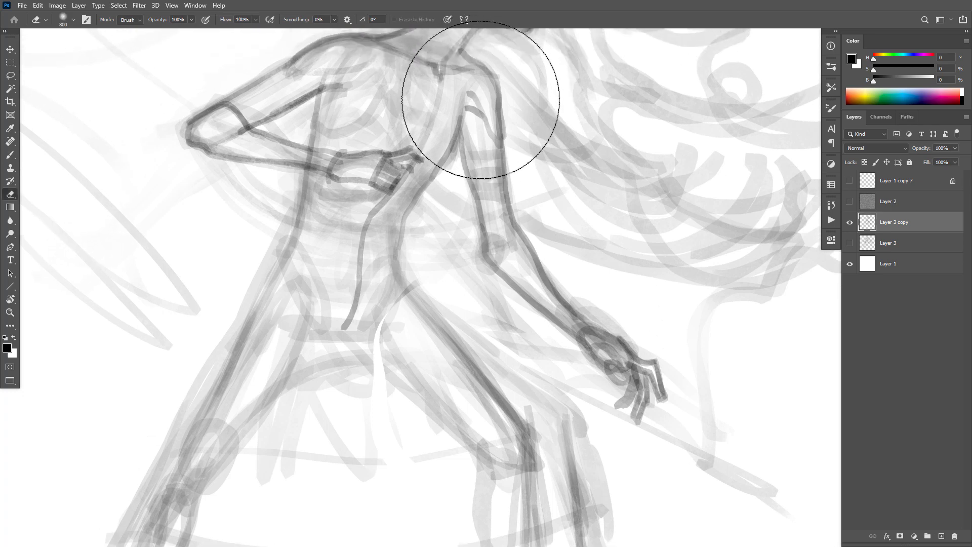
pyautogui.press('[')
pyautogui.press('[')
pyautogui.press('[')
pyautogui.press('[')
pyautogui.press('[')
pyautogui.press('[')
pyautogui.press('[')
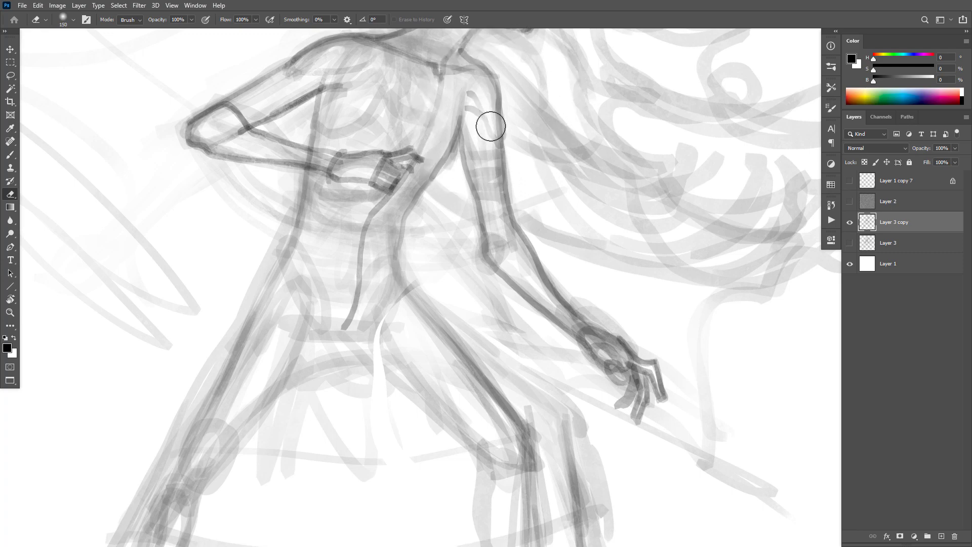
pyautogui.press('b')
pyautogui.moveTo(459, 53); pyautogui.dragTo(487, 98)
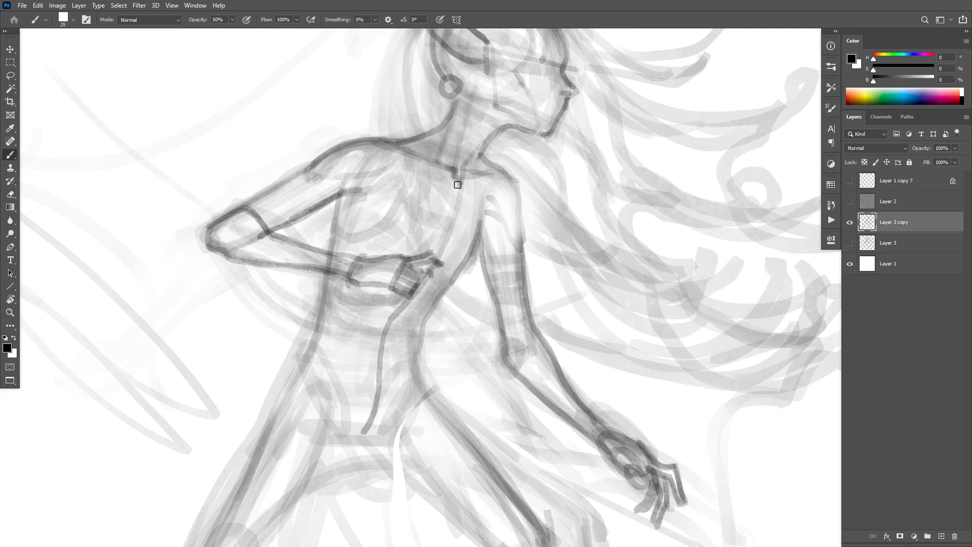
pyautogui.moveTo(457, 174)
pyautogui.mouseDown()
pyautogui.moveTo(457, 161)
pyautogui.moveTo(478, 168)
pyautogui.mouseUp()
pyautogui.moveTo(615, 376); pyautogui.dragTo(679, 245)
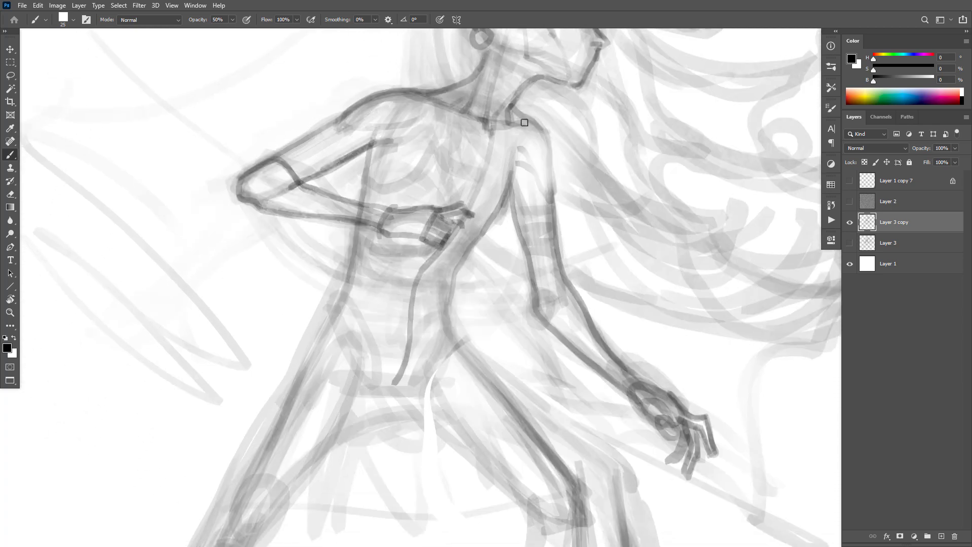
# Redraw the lowered arm's shoulder as a rounded contour from the base of the neck down the outer upper arm.
pyautogui.press('e')
pyautogui.press('b')
pyautogui.moveTo(511, 101); pyautogui.dragTo(555, 144)
pyautogui.hotkey('ctrl', 'z')
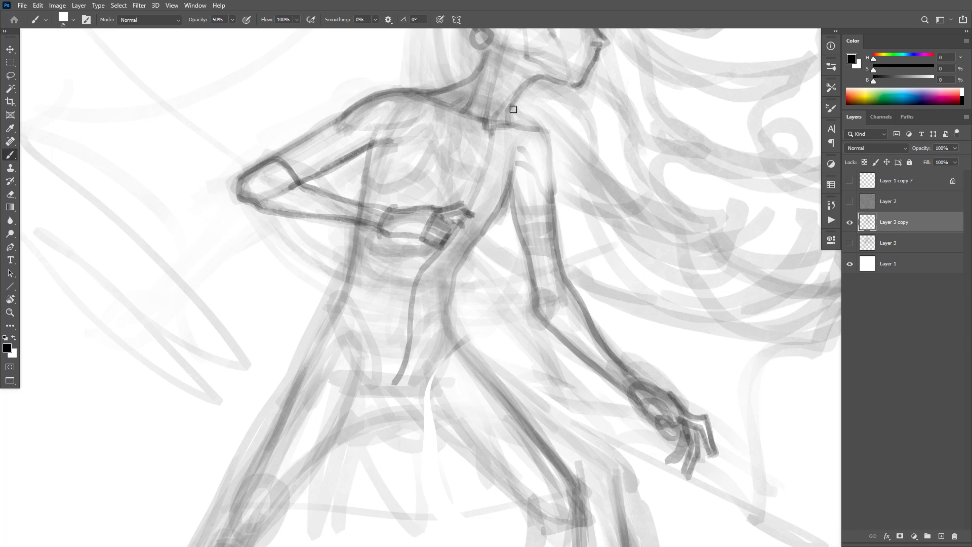
pyautogui.moveTo(513, 109)
pyautogui.mouseDown()
pyautogui.moveTo(552, 154)
pyautogui.moveTo(556, 238)
pyautogui.mouseUp()
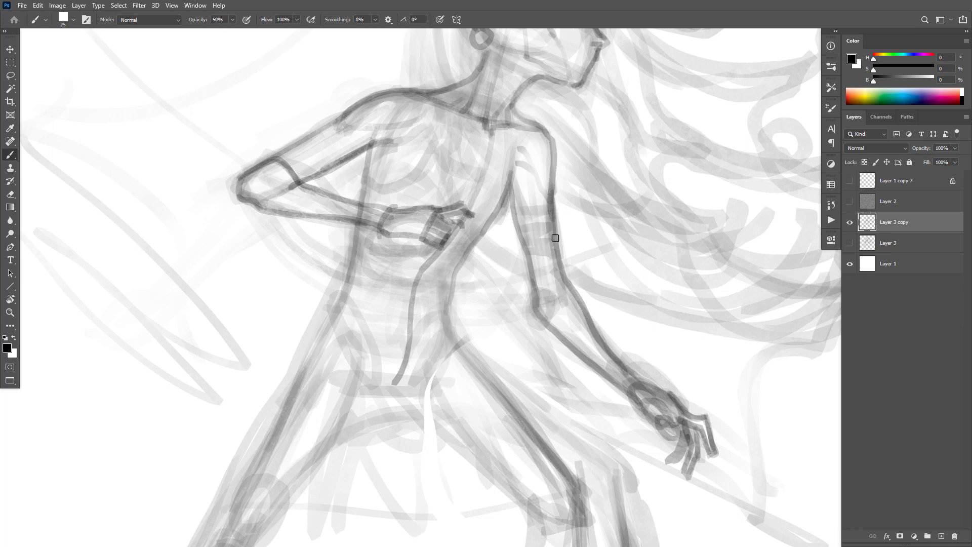
# Erase the armpit marks and the chest's side line beside the lowered arm.
pyautogui.press('e')
pyautogui.moveTo(519, 167); pyautogui.dragTo(519, 147)
pyautogui.press('b')
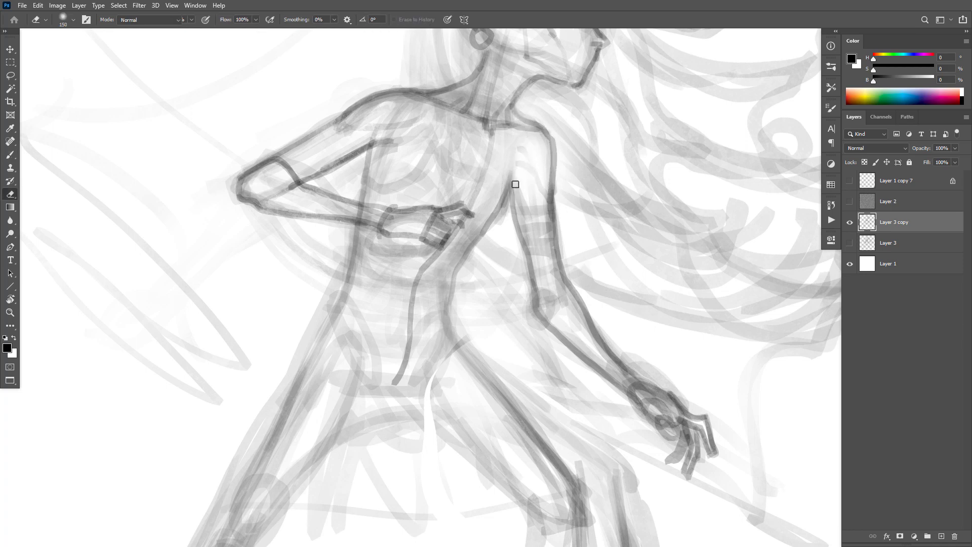
pyautogui.press('e')
pyautogui.moveTo(492, 228); pyautogui.dragTo(508, 186)
pyautogui.press('b')
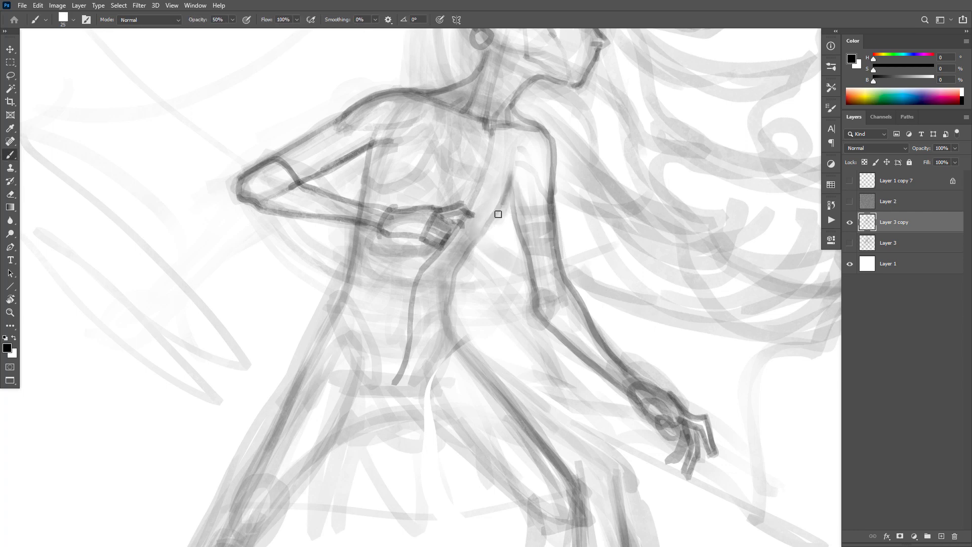
pyautogui.press('e')
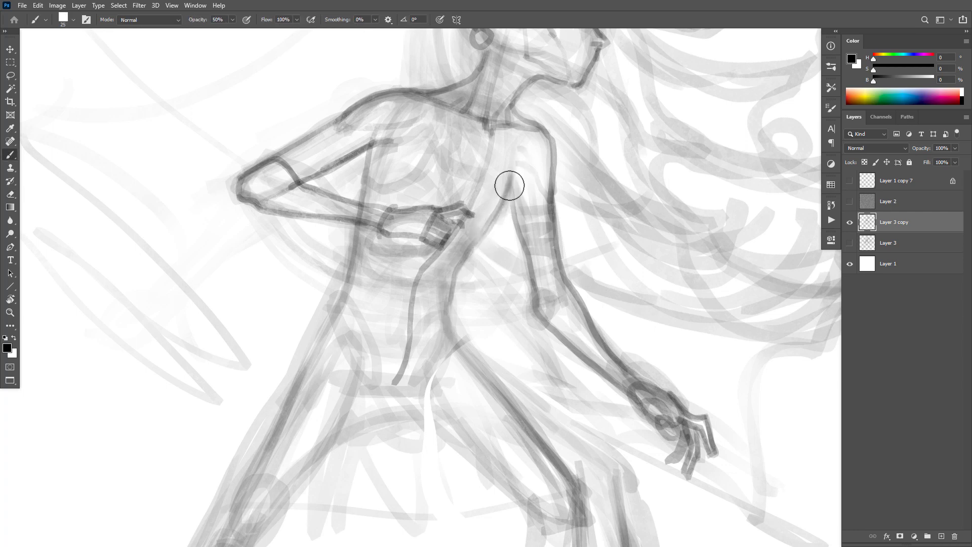
pyautogui.moveTo(508, 182); pyautogui.dragTo(488, 224)
pyautogui.press('b')
pyautogui.press('e')
pyautogui.press('b')
# Draw the chest contours on both sides, curving from each armpit down to the ribs.
pyautogui.moveTo(517, 160)
pyautogui.mouseDown()
pyautogui.moveTo(502, 232)
pyautogui.moveTo(485, 241)
pyautogui.moveTo(497, 235)
pyautogui.mouseUp()
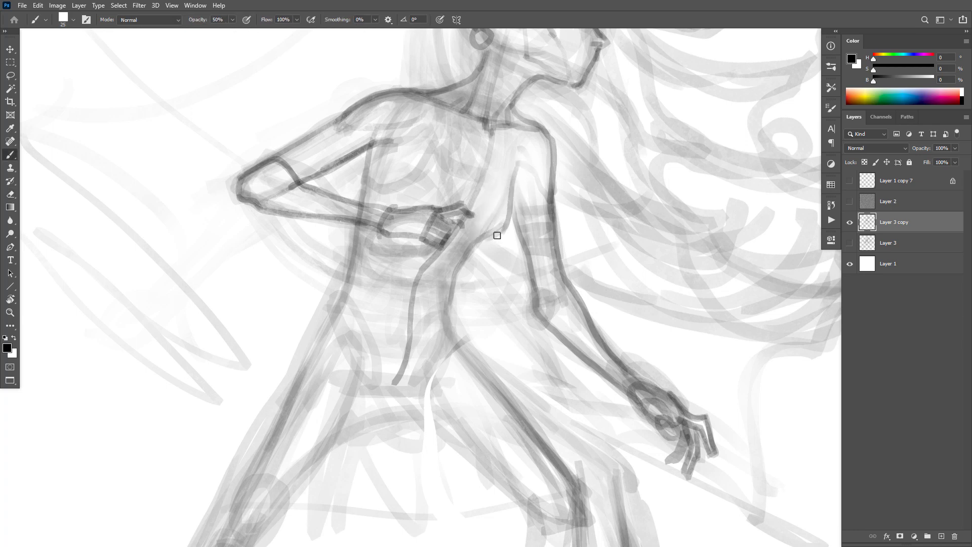
pyautogui.hotkey('ctrl', 'z')
pyautogui.moveTo(521, 169); pyautogui.dragTo(514, 178)
pyautogui.moveTo(405, 135); pyautogui.dragTo(382, 189)
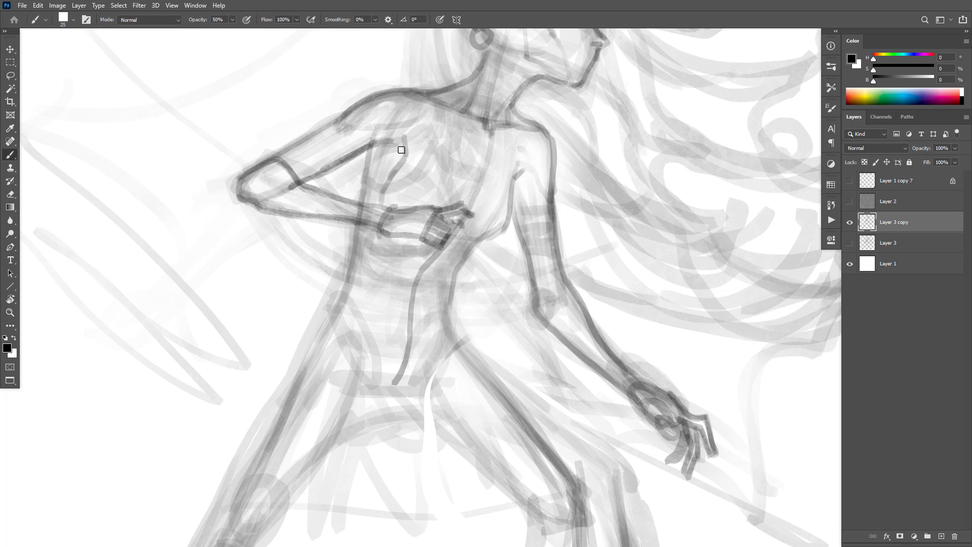
pyautogui.moveTo(402, 150)
pyautogui.mouseDown()
pyautogui.moveTo(370, 148)
pyautogui.moveTo(356, 207)
pyautogui.mouseUp()
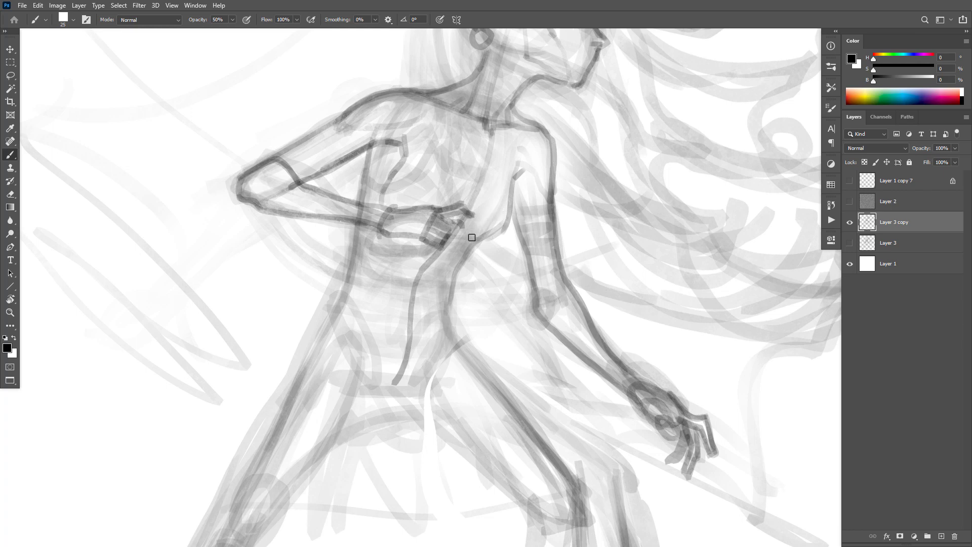
# Outline the hair over the crown and down behind the ear, and draw the upper strands blowing forward from the forehead.
pyautogui.moveTo(600, 342); pyautogui.dragTo(586, 382)
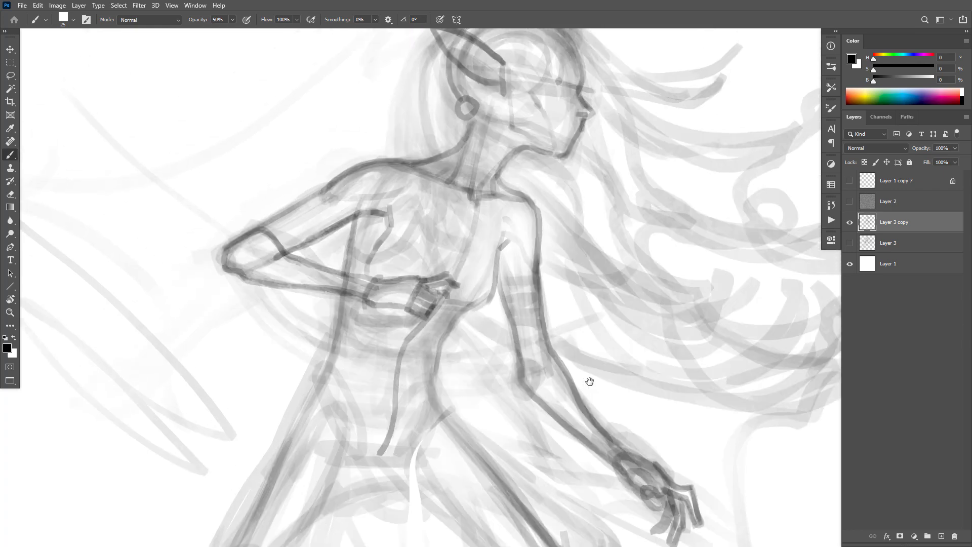
pyautogui.moveTo(615, 322); pyautogui.dragTo(593, 365)
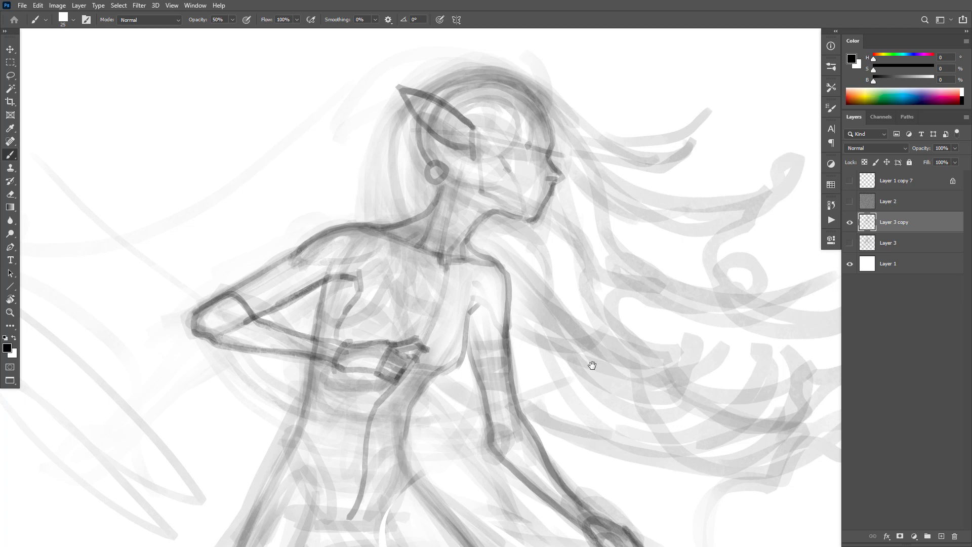
pyautogui.moveTo(592, 365); pyautogui.dragTo(589, 328)
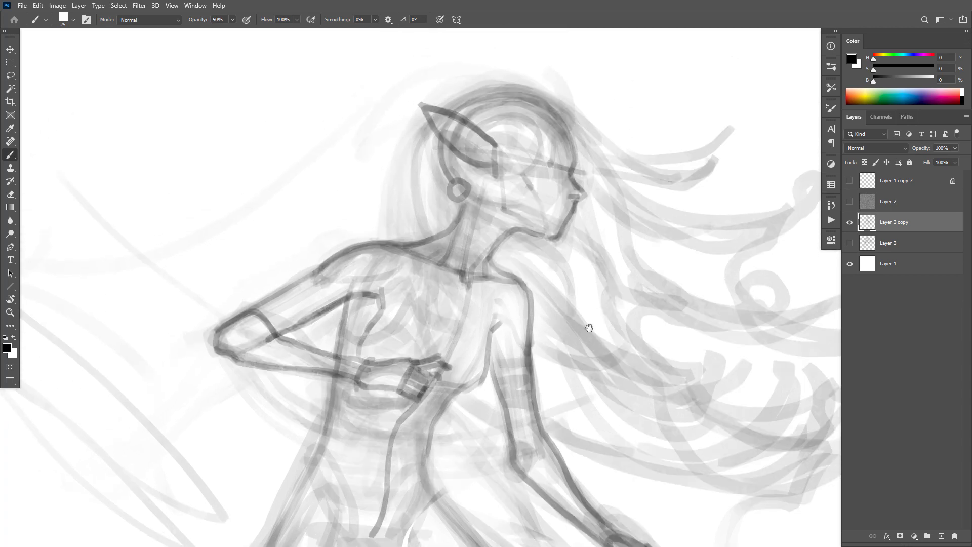
pyautogui.moveTo(547, 97)
pyautogui.mouseDown()
pyautogui.moveTo(485, 89)
pyautogui.moveTo(439, 116)
pyautogui.moveTo(423, 144)
pyautogui.moveTo(428, 237)
pyautogui.mouseUp()
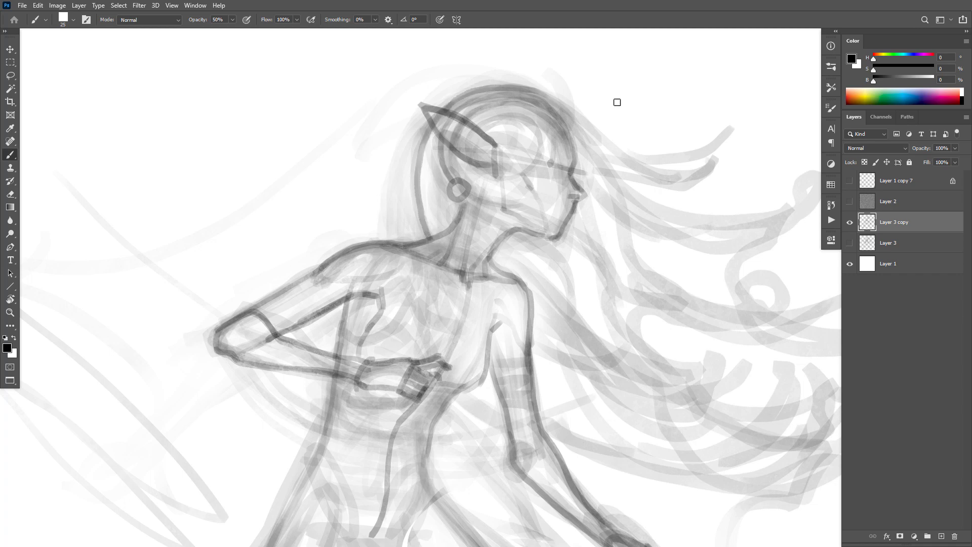
pyautogui.moveTo(558, 104)
pyautogui.mouseDown()
pyautogui.moveTo(614, 145)
pyautogui.moveTo(687, 171)
pyautogui.moveTo(678, 173)
pyautogui.moveTo(733, 143)
pyautogui.moveTo(722, 171)
pyautogui.moveTo(651, 165)
pyautogui.mouseUp()
pyautogui.moveTo(704, 135)
pyautogui.mouseDown()
pyautogui.moveTo(696, 168)
pyautogui.moveTo(709, 170)
pyautogui.moveTo(698, 182)
pyautogui.moveTo(654, 182)
pyautogui.moveTo(577, 140)
pyautogui.moveTo(611, 182)
pyautogui.moveTo(680, 214)
pyautogui.moveTo(628, 190)
pyautogui.moveTo(658, 209)
pyautogui.moveTo(764, 202)
pyautogui.mouseUp()
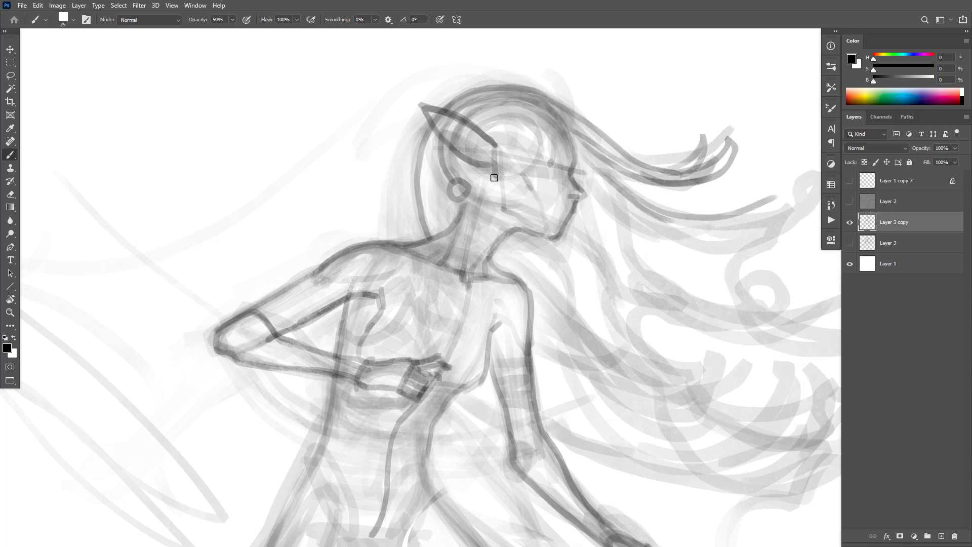
# Draw a long hair lock from below the ear across the jaw, streaming out past the chin with curled tips.
pyautogui.moveTo(440, 172)
pyautogui.mouseDown()
pyautogui.moveTo(508, 184)
pyautogui.moveTo(634, 254)
pyautogui.moveTo(480, 192)
pyautogui.mouseUp()
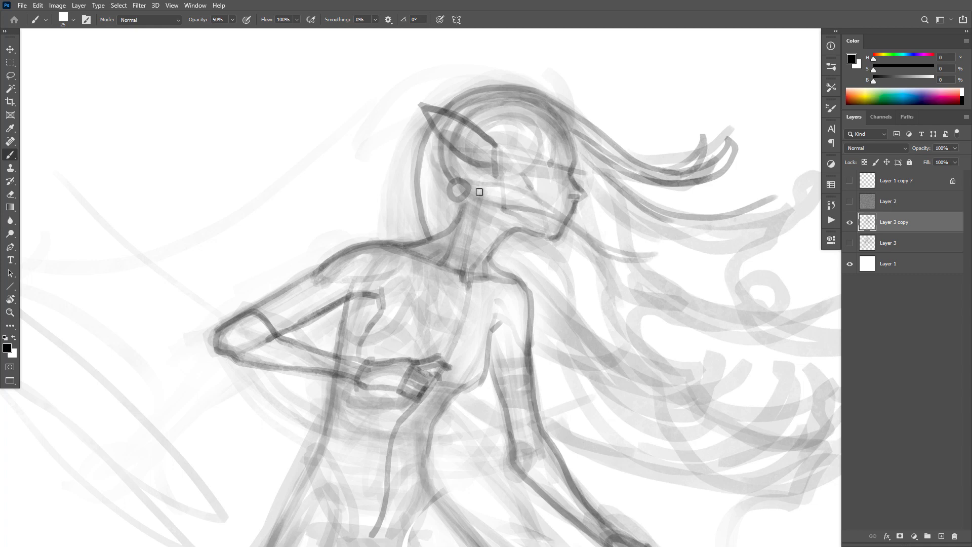
pyautogui.moveTo(577, 238)
pyautogui.mouseDown()
pyautogui.moveTo(718, 251)
pyautogui.moveTo(684, 270)
pyautogui.moveTo(626, 257)
pyautogui.moveTo(690, 259)
pyautogui.moveTo(763, 242)
pyautogui.moveTo(676, 281)
pyautogui.moveTo(443, 171)
pyautogui.mouseUp()
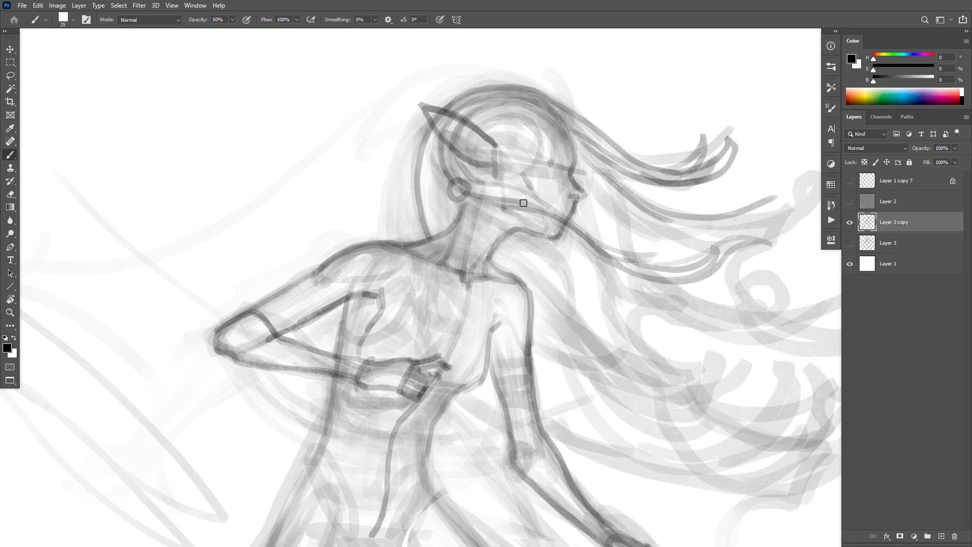
pyautogui.moveTo(505, 202); pyautogui.dragTo(440, 182)
# Draw hair locks behind the neck and one sweeping across the collarbone and over the lowered arm's shoulder to a pointed tip.
pyautogui.moveTo(426, 168); pyautogui.dragTo(411, 260)
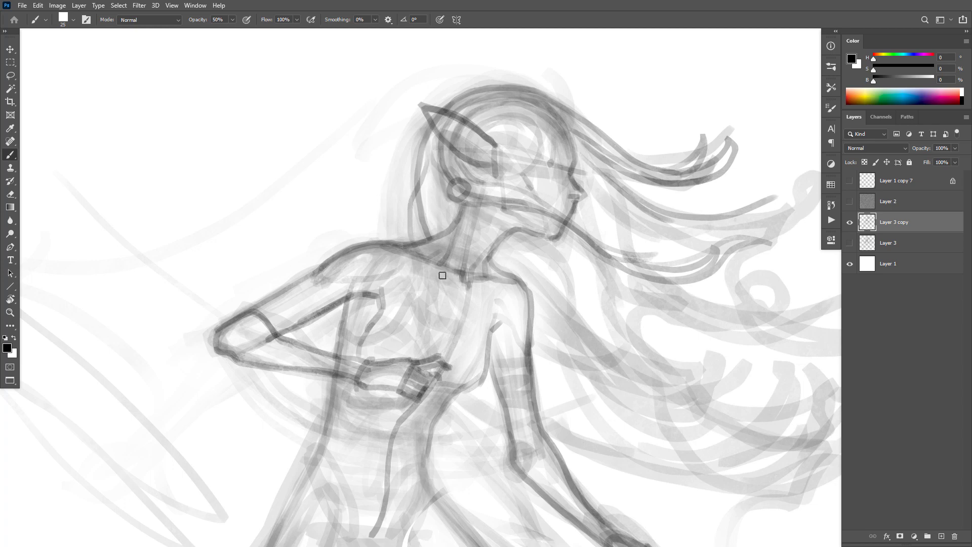
pyautogui.moveTo(442, 185)
pyautogui.mouseDown()
pyautogui.moveTo(426, 220)
pyautogui.moveTo(445, 246)
pyautogui.mouseUp()
pyautogui.moveTo(424, 160)
pyautogui.mouseDown()
pyautogui.moveTo(404, 202)
pyautogui.moveTo(426, 263)
pyautogui.moveTo(503, 318)
pyautogui.moveTo(578, 293)
pyautogui.moveTo(528, 313)
pyautogui.moveTo(446, 278)
pyautogui.mouseUp()
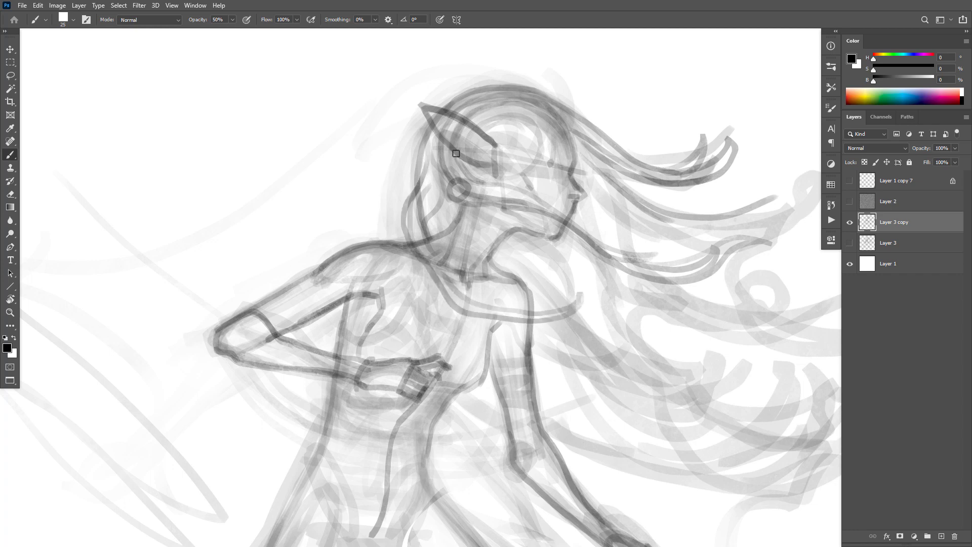
pyautogui.keyDown('alt'); pyautogui.click(650, 350); pyautogui.keyUp('alt')
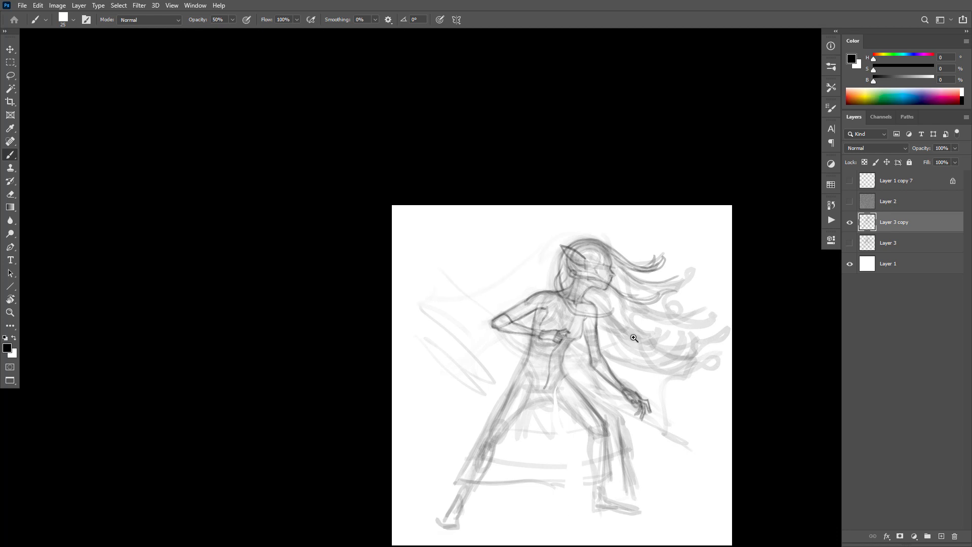
pyautogui.click(639, 332)
pyautogui.click(639, 332)
pyautogui.moveTo(553, 275)
pyautogui.mouseDown()
pyautogui.moveTo(590, 267)
pyautogui.moveTo(441, 256)
pyautogui.moveTo(397, 177)
pyautogui.moveTo(412, 99)
pyautogui.mouseUp()
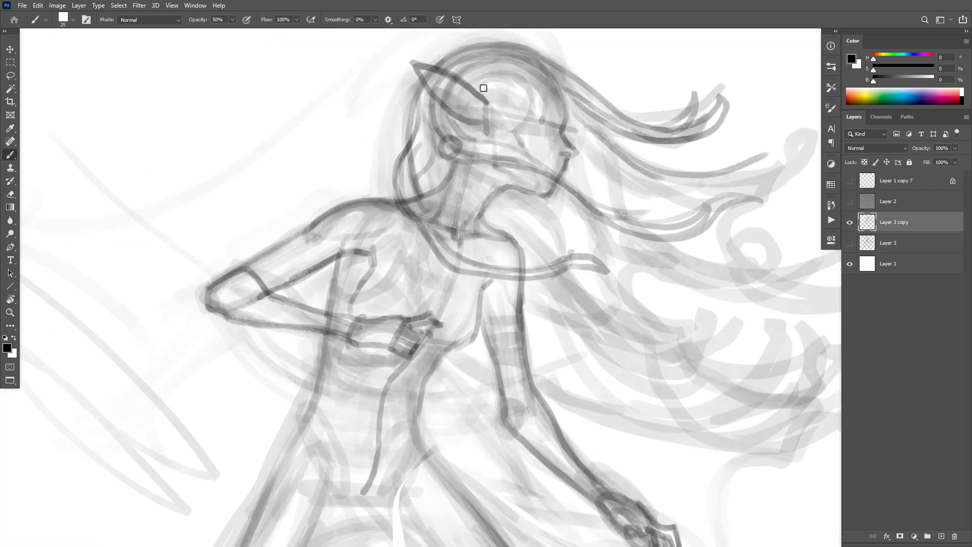
# Compare the sketch with its layer hidden and shown, and reinforce the hair lock curving behind the neck onto the shoulder.
pyautogui.moveTo(604, 263); pyautogui.dragTo(591, 309)
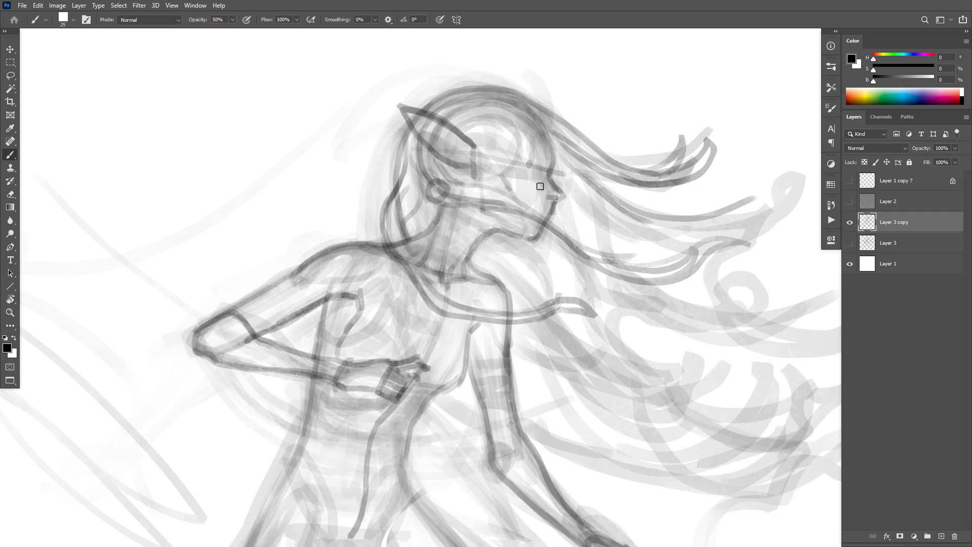
pyautogui.keyDown('alt'); pyautogui.click(553, 283); pyautogui.keyUp('alt')
pyautogui.keyDown('alt'); pyautogui.click(801, 219); pyautogui.keyUp('alt')
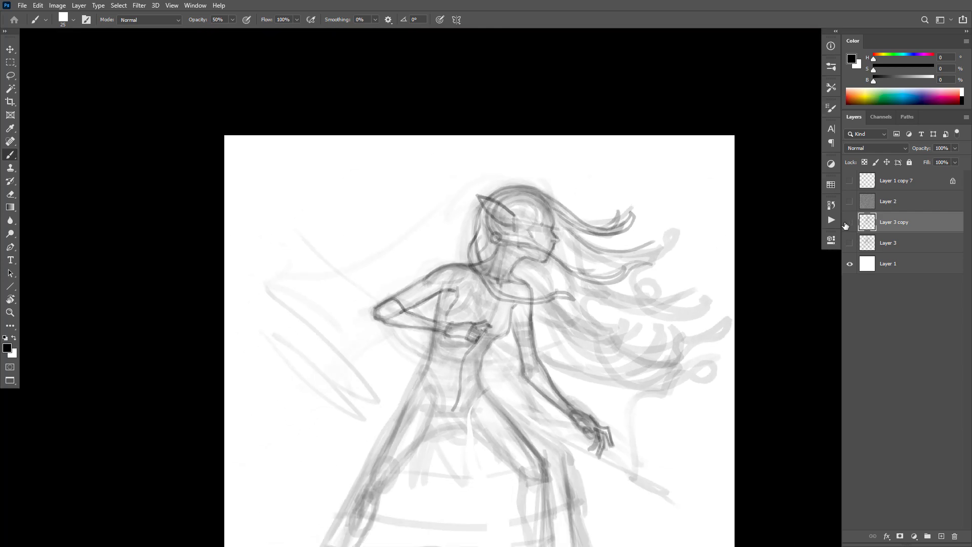
pyautogui.click(850, 221)
pyautogui.click(850, 222)
pyautogui.keyDown('ctrl'); pyautogui.click(434, 304); pyautogui.keyUp('ctrl')
pyautogui.keyDown('ctrl'); pyautogui.click(633, 299); pyautogui.keyUp('ctrl')
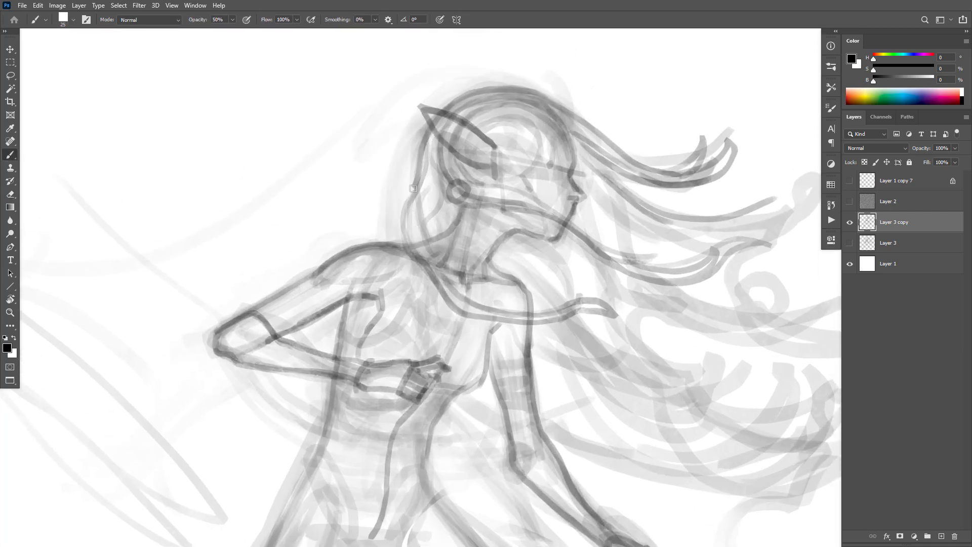
pyautogui.moveTo(414, 189)
pyautogui.mouseDown()
pyautogui.moveTo(406, 212)
pyautogui.moveTo(430, 269)
pyautogui.mouseUp()
pyautogui.moveTo(410, 225); pyautogui.dragTo(428, 271)
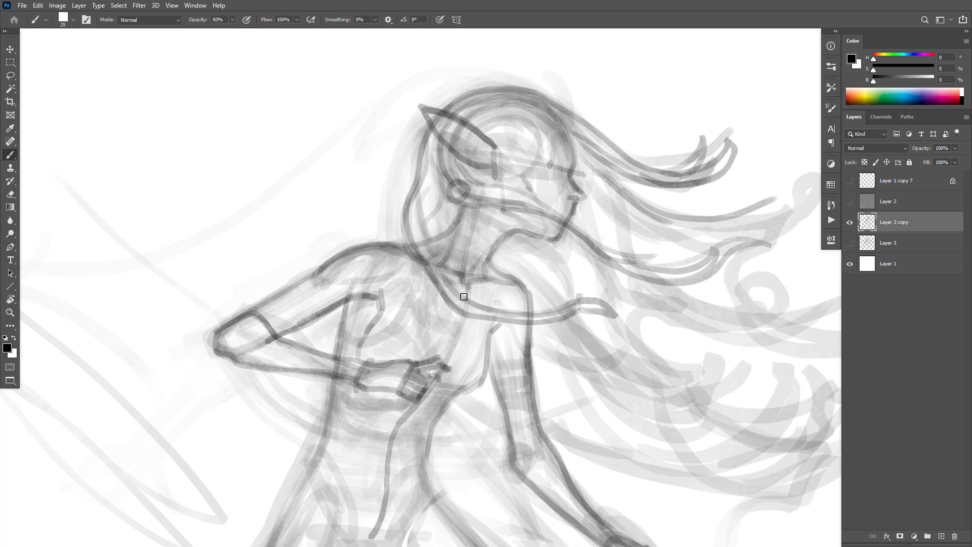
# Draw short hair strands across the temple and cheek, and a long strand from the crown streaming forward past the forehead.
pyautogui.moveTo(421, 238); pyautogui.dragTo(424, 190)
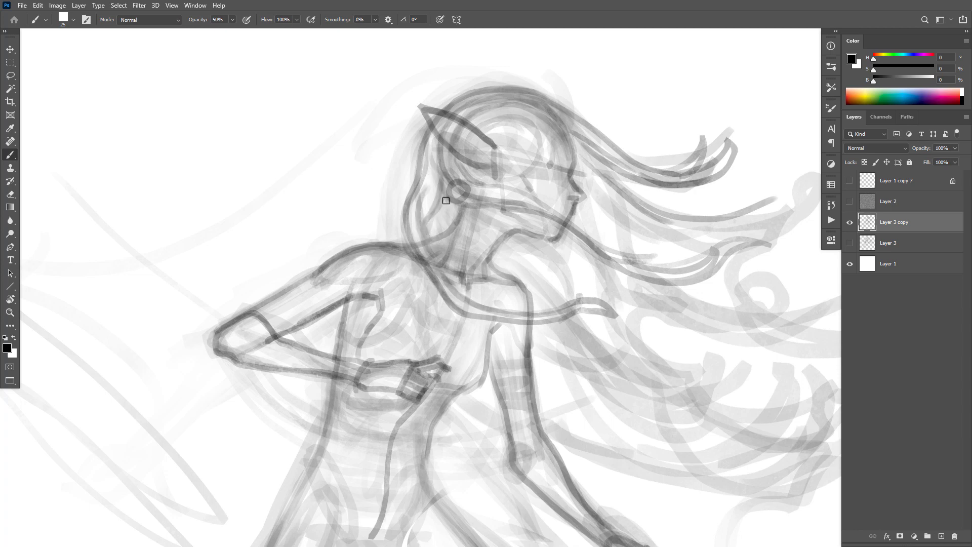
pyautogui.moveTo(586, 355); pyautogui.dragTo(453, 404)
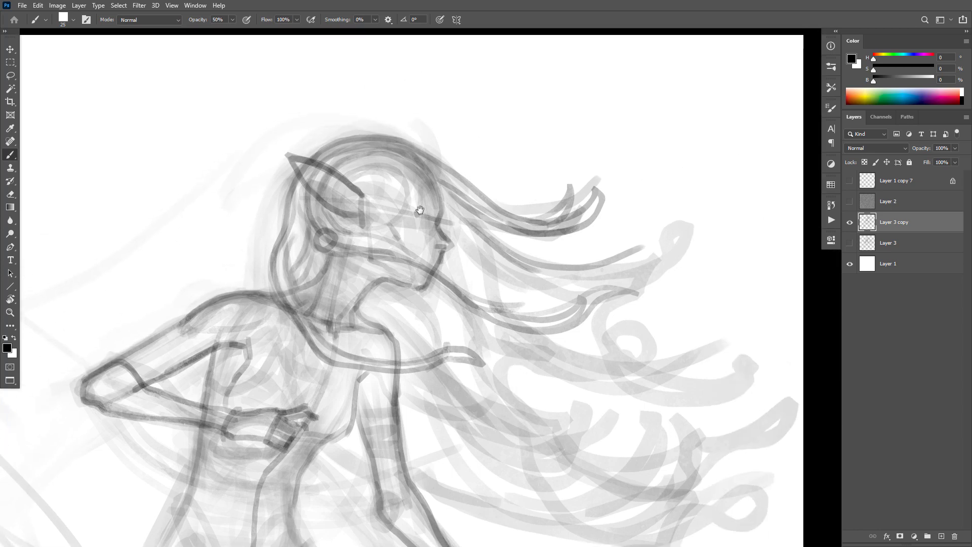
pyautogui.moveTo(379, 193); pyautogui.dragTo(416, 248)
pyautogui.moveTo(375, 163); pyautogui.dragTo(416, 249)
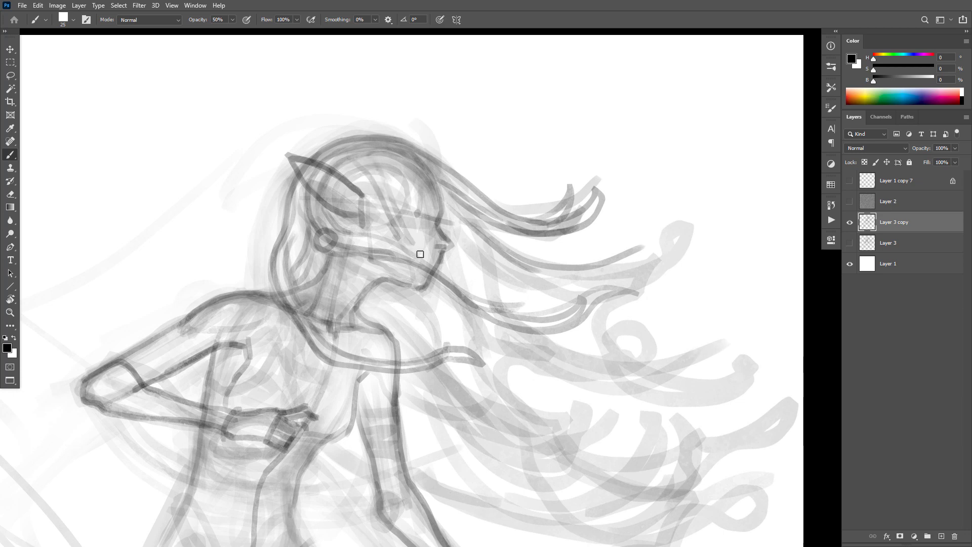
pyautogui.moveTo(360, 157)
pyautogui.mouseDown()
pyautogui.moveTo(526, 196)
pyautogui.moveTo(398, 172)
pyautogui.moveTo(479, 178)
pyautogui.moveTo(593, 236)
pyautogui.moveTo(631, 227)
pyautogui.mouseUp()
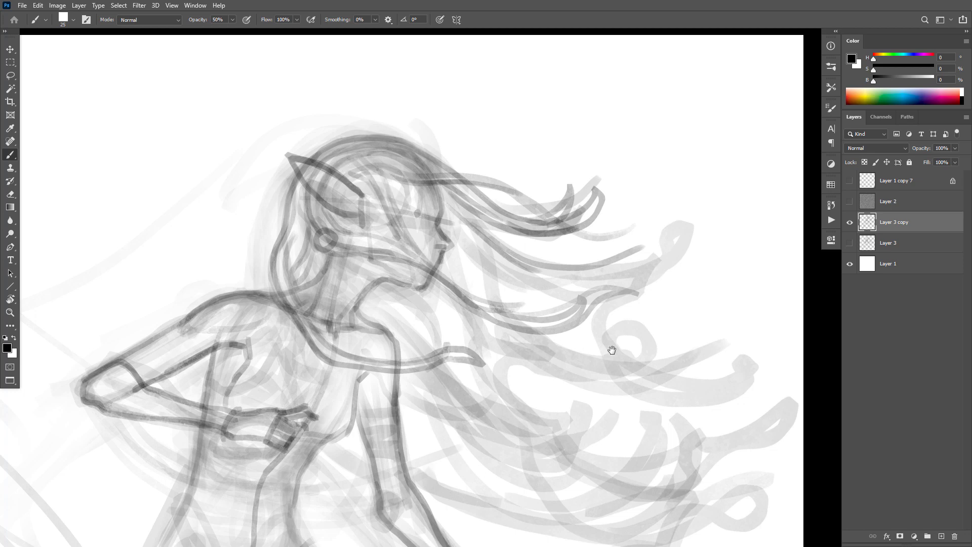
# Erase the hair outline behind the head and redraw it as a smoother line from the ear tip to the shoulder.
pyautogui.moveTo(614, 330); pyautogui.dragTo(622, 326)
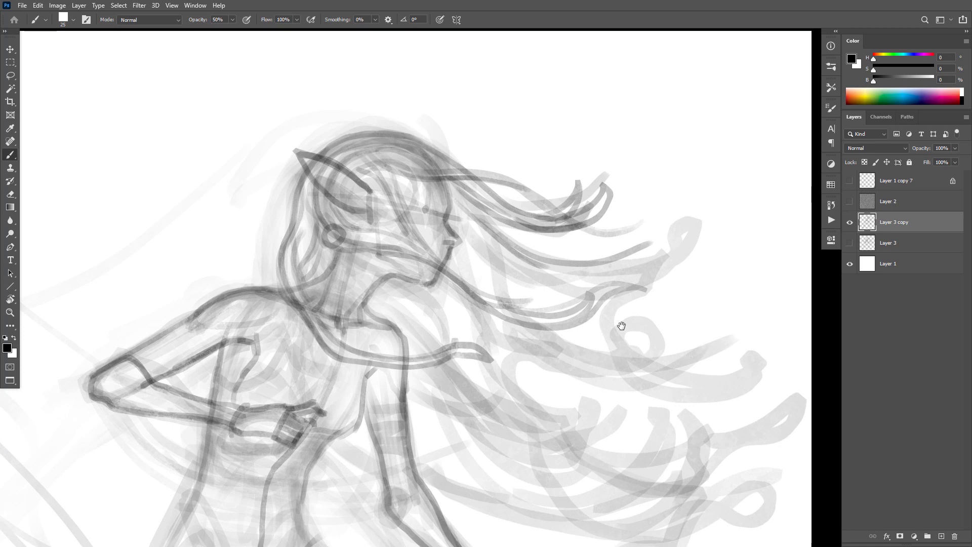
pyautogui.moveTo(641, 236); pyautogui.dragTo(630, 294)
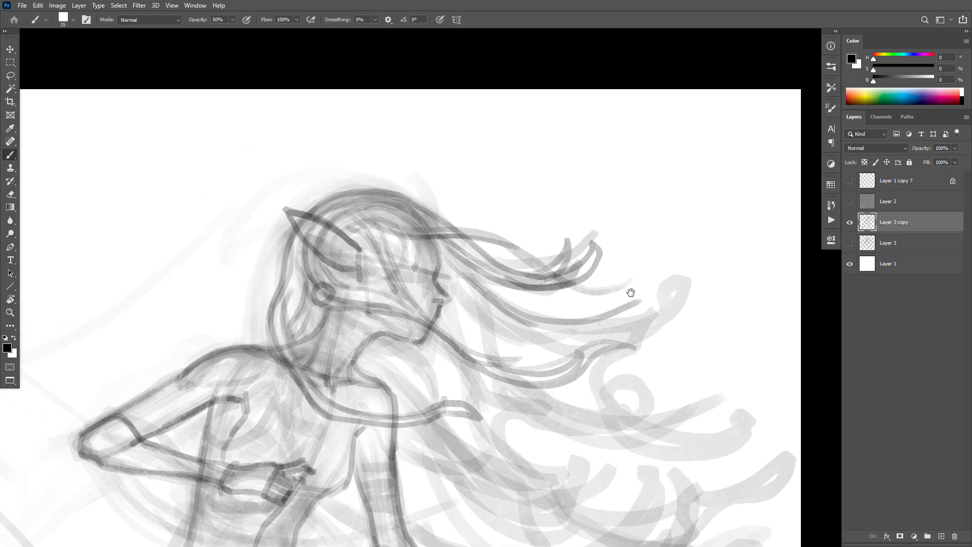
pyautogui.moveTo(477, 352)
pyautogui.mouseDown()
pyautogui.moveTo(510, 253)
pyautogui.moveTo(507, 231)
pyautogui.mouseUp()
pyautogui.moveTo(571, 332); pyautogui.dragTo(561, 217)
pyautogui.moveTo(274, 94); pyautogui.dragTo(284, 141)
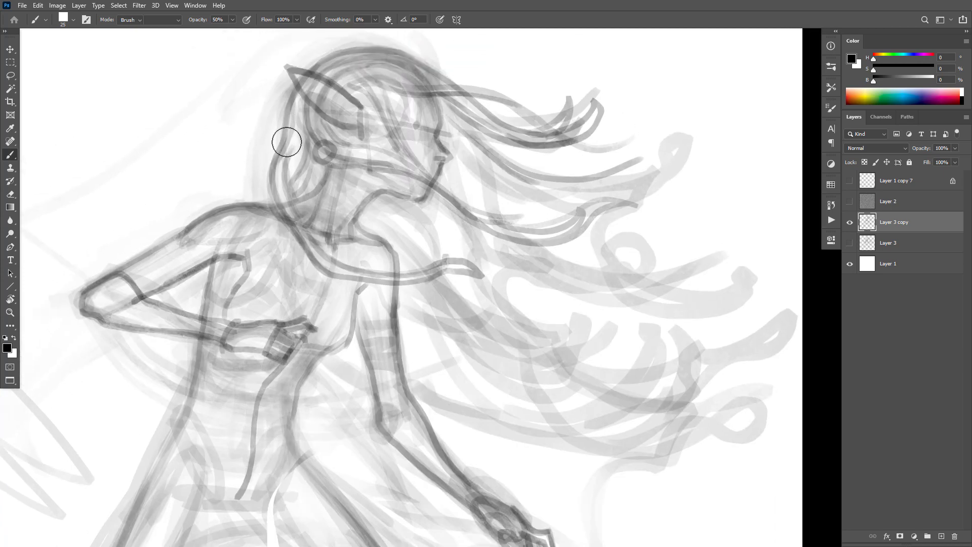
pyautogui.moveTo(289, 93); pyautogui.dragTo(267, 200)
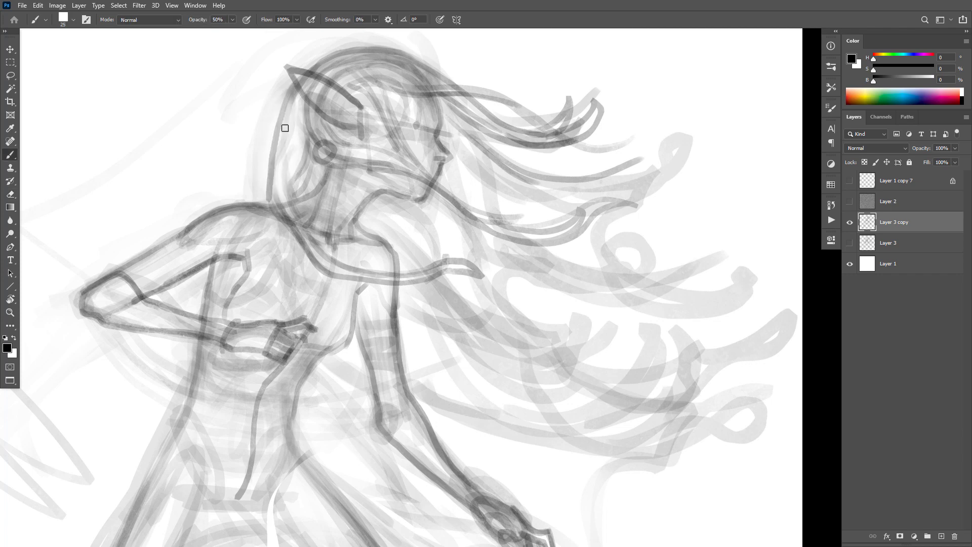
# Draw hair strands from behind the ear down the neck onto the chest, and rework the chest lock's curled tip.
pyautogui.moveTo(289, 130); pyautogui.dragTo(299, 202)
pyautogui.moveTo(300, 142)
pyautogui.mouseDown()
pyautogui.moveTo(337, 264)
pyautogui.moveTo(382, 274)
pyautogui.mouseUp()
pyautogui.moveTo(282, 184)
pyautogui.mouseDown()
pyautogui.moveTo(330, 302)
pyautogui.moveTo(329, 266)
pyautogui.moveTo(329, 275)
pyautogui.mouseUp()
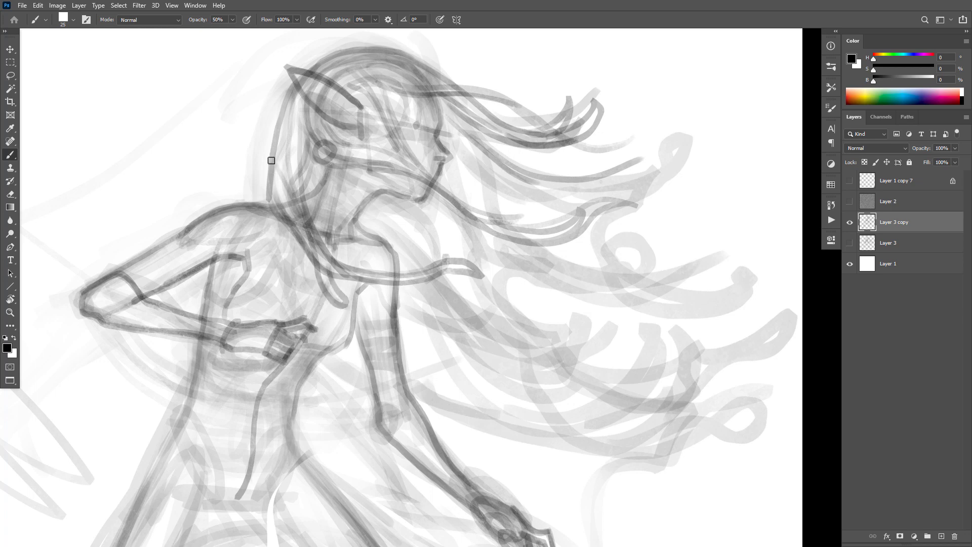
pyautogui.moveTo(291, 207)
pyautogui.mouseDown()
pyautogui.moveTo(307, 265)
pyautogui.moveTo(342, 315)
pyautogui.moveTo(329, 241)
pyautogui.mouseUp()
pyautogui.press('e')
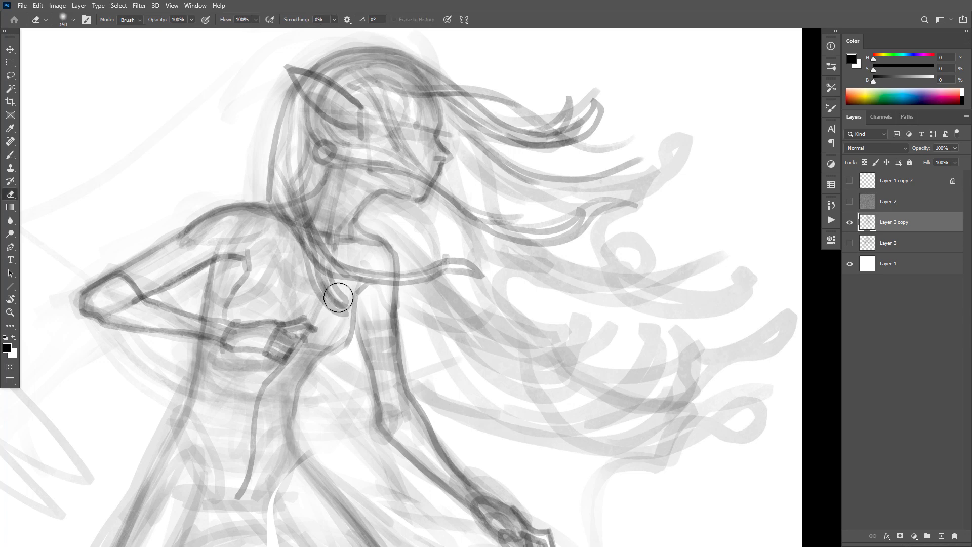
pyautogui.moveTo(338, 298)
pyautogui.mouseDown()
pyautogui.moveTo(314, 238)
pyautogui.moveTo(334, 308)
pyautogui.moveTo(345, 317)
pyautogui.moveTo(320, 286)
pyautogui.moveTo(338, 299)
pyautogui.mouseUp()
pyautogui.press('b')
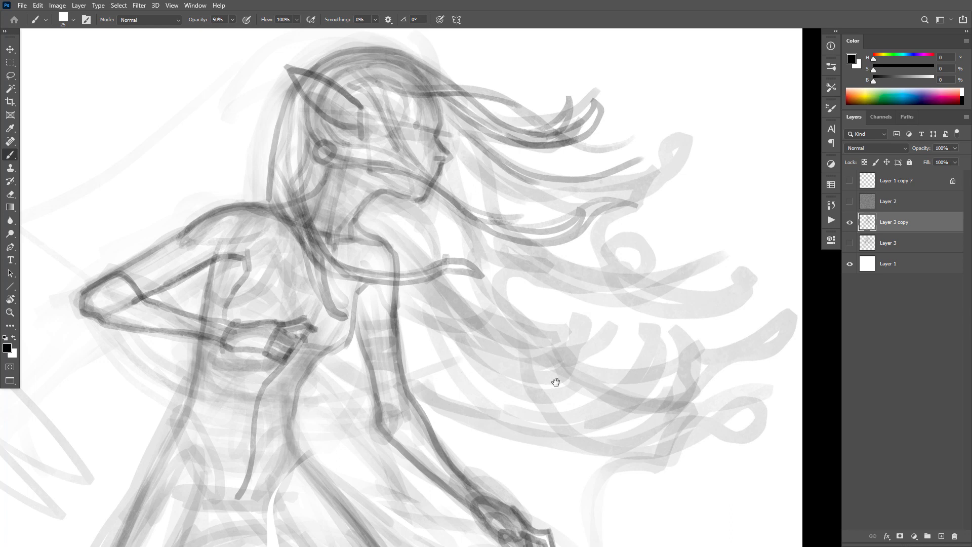
# Fade the rough front waistline and redraw it from below the bust to the hip, and reinforce the back hip line.
pyautogui.moveTo(556, 382)
pyautogui.mouseDown()
pyautogui.moveTo(654, 296)
pyautogui.moveTo(673, 245)
pyautogui.mouseUp()
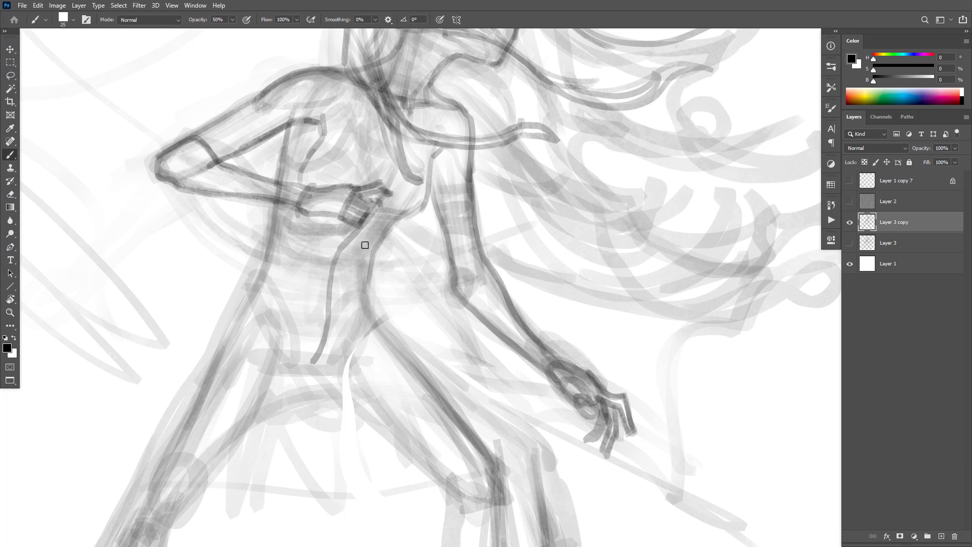
pyautogui.scroll(-3, 525, 199)
pyautogui.hscroll(-3, 526, 200)
pyautogui.press('e')
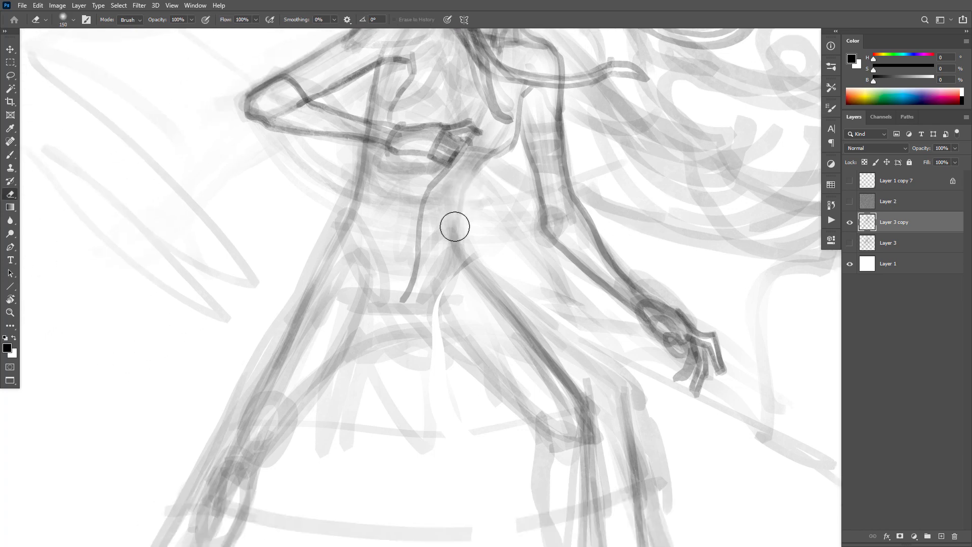
pyautogui.press('b')
pyautogui.moveTo(482, 158)
pyautogui.mouseDown()
pyautogui.moveTo(451, 211)
pyautogui.moveTo(470, 264)
pyautogui.mouseUp()
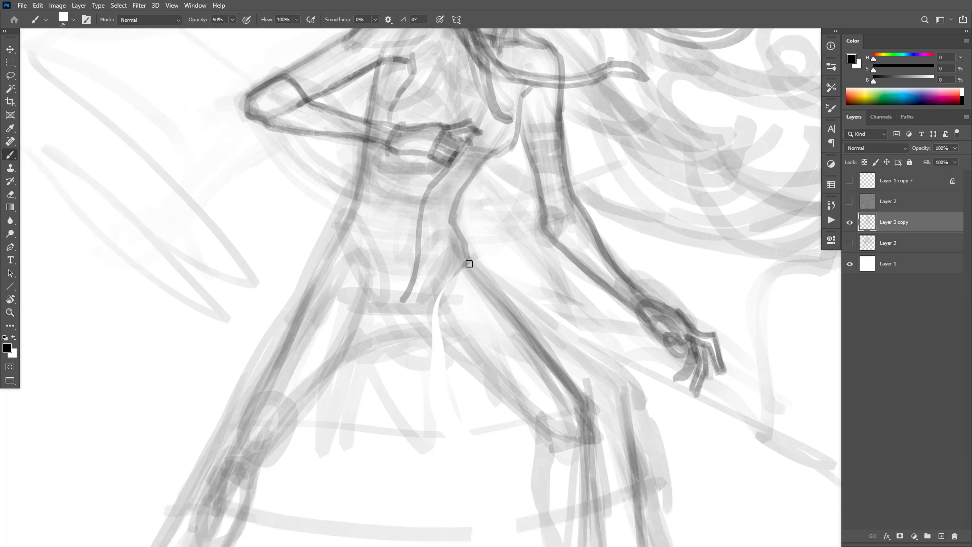
pyautogui.moveTo(354, 194); pyautogui.dragTo(331, 235)
# Outline the rear leg from the hip along the thigh, knee and calf down to the foot.
pyautogui.moveTo(603, 330); pyautogui.dragTo(656, 288)
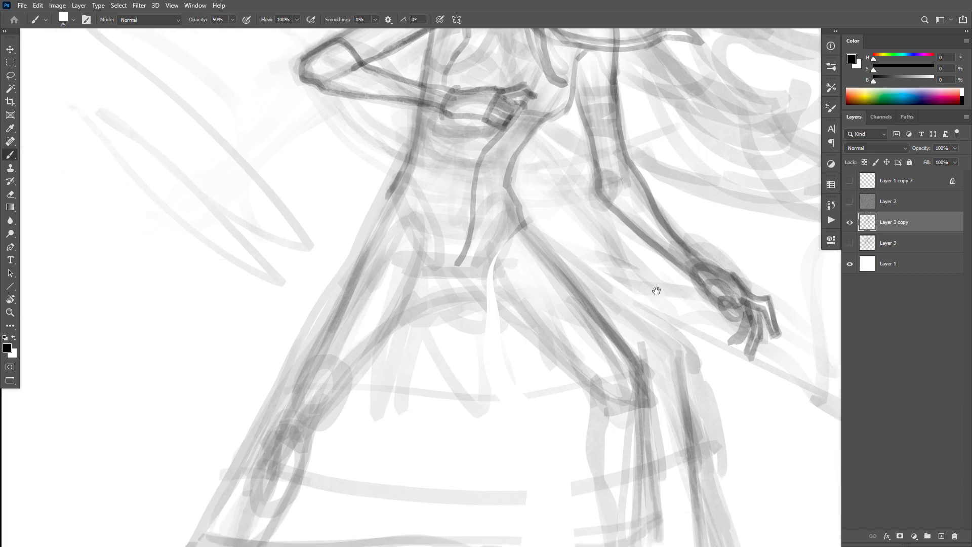
pyautogui.moveTo(398, 176); pyautogui.dragTo(234, 512)
pyautogui.moveTo(358, 422); pyautogui.dragTo(439, 265)
pyautogui.moveTo(342, 288)
pyautogui.mouseDown()
pyautogui.moveTo(253, 492)
pyautogui.moveTo(284, 491)
pyautogui.moveTo(282, 518)
pyautogui.mouseUp()
pyautogui.moveTo(263, 474)
pyautogui.mouseDown()
pyautogui.moveTo(245, 503)
pyautogui.moveTo(272, 532)
pyautogui.moveTo(265, 501)
pyautogui.moveTo(282, 524)
pyautogui.moveTo(303, 444)
pyautogui.moveTo(293, 482)
pyautogui.mouseUp()
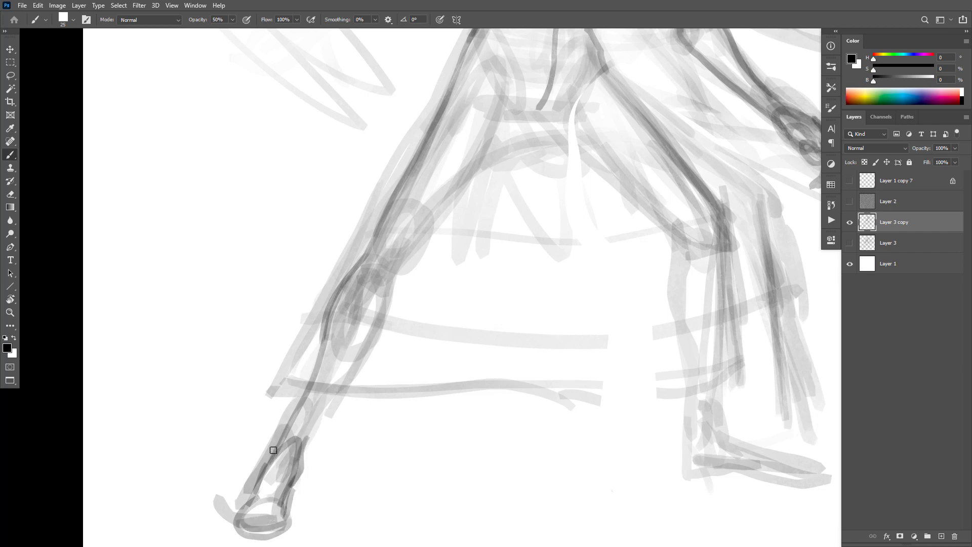
pyautogui.moveTo(274, 450)
pyautogui.mouseDown()
pyautogui.moveTo(265, 471)
pyautogui.moveTo(380, 319)
pyautogui.moveTo(393, 268)
pyautogui.mouseUp()
# Lighten the rough lines around the front knee and outline the front thigh from the hip down toward the lower leg.
pyautogui.moveTo(684, 345)
pyautogui.mouseDown()
pyautogui.moveTo(606, 386)
pyautogui.moveTo(566, 387)
pyautogui.mouseUp()
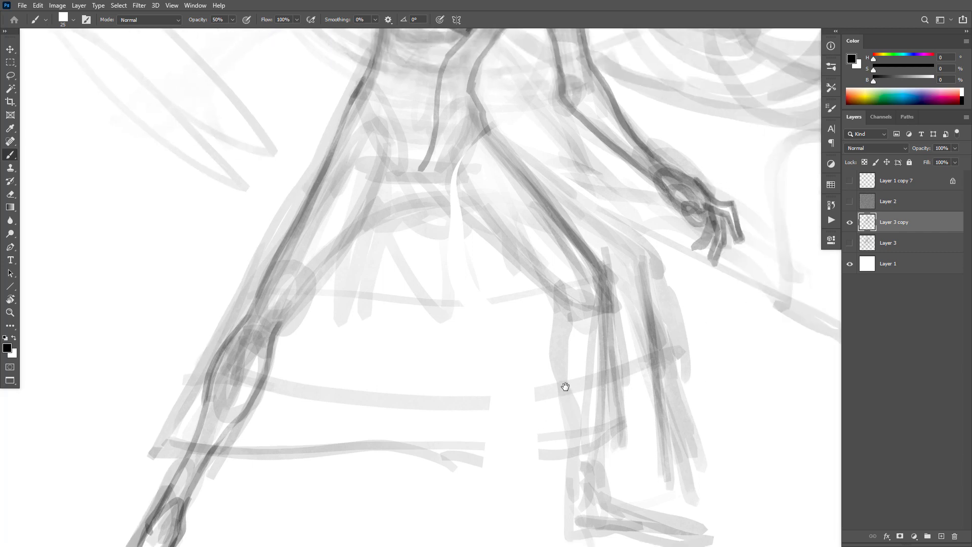
pyautogui.moveTo(619, 309); pyautogui.dragTo(629, 248)
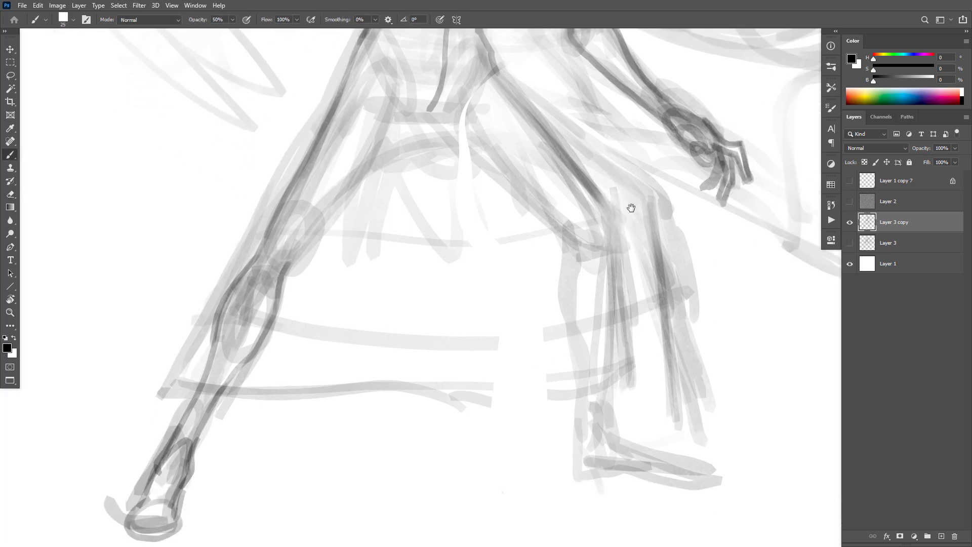
pyautogui.moveTo(631, 208); pyautogui.dragTo(560, 284)
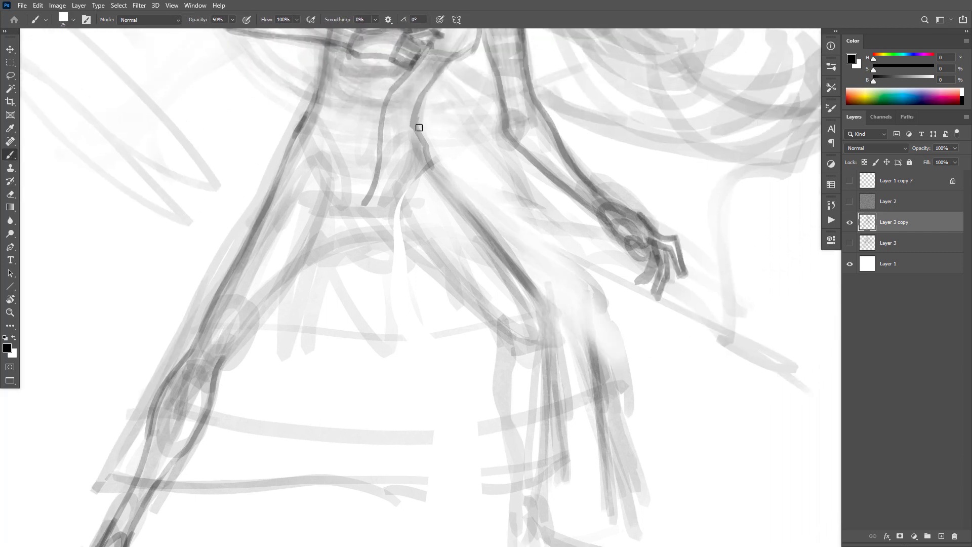
pyautogui.moveTo(419, 128)
pyautogui.mouseDown()
pyautogui.moveTo(445, 178)
pyautogui.moveTo(540, 291)
pyautogui.mouseUp()
pyautogui.hotkey('ctrl', 'z')
pyautogui.moveTo(433, 159)
pyautogui.mouseDown()
pyautogui.moveTo(482, 235)
pyautogui.moveTo(547, 306)
pyautogui.moveTo(535, 506)
pyautogui.mouseUp()
# Redraw the hair outline higher over the crown, from above the forehead back to the pointed ear.
pyautogui.moveTo(409, 30); pyautogui.dragTo(358, 282)
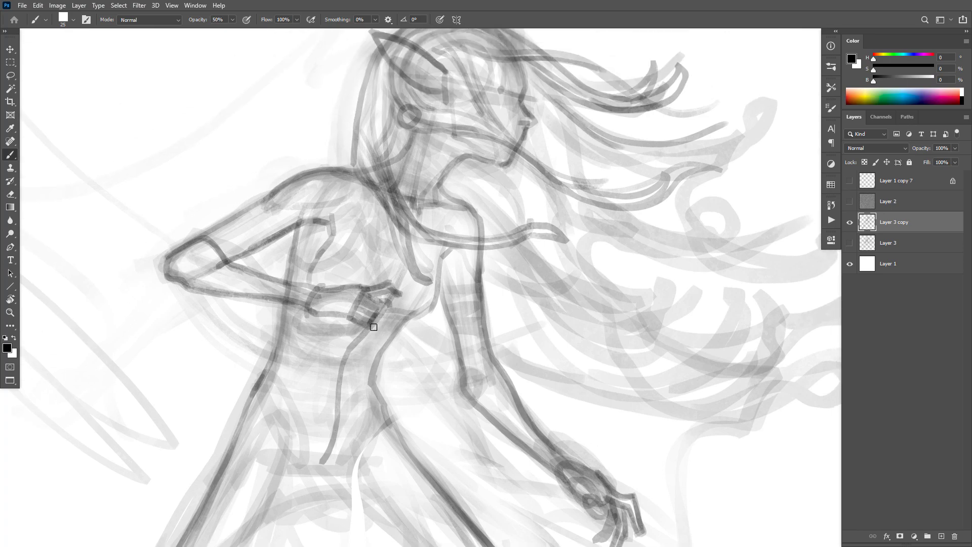
pyautogui.scroll(-5, 586, 367)
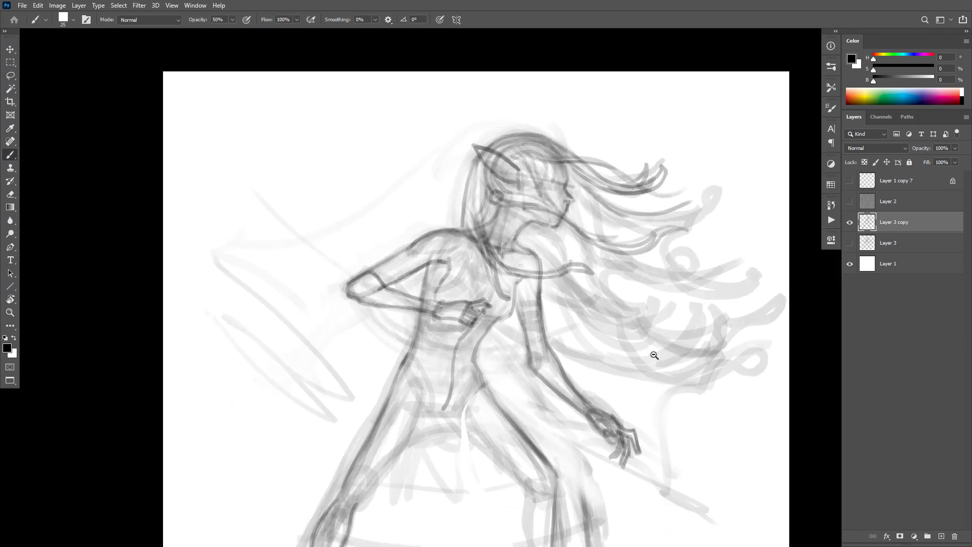
pyautogui.scroll(-2, 654, 355)
pyautogui.moveTo(655, 356); pyautogui.dragTo(676, 307)
pyautogui.scroll(5, 615, 191)
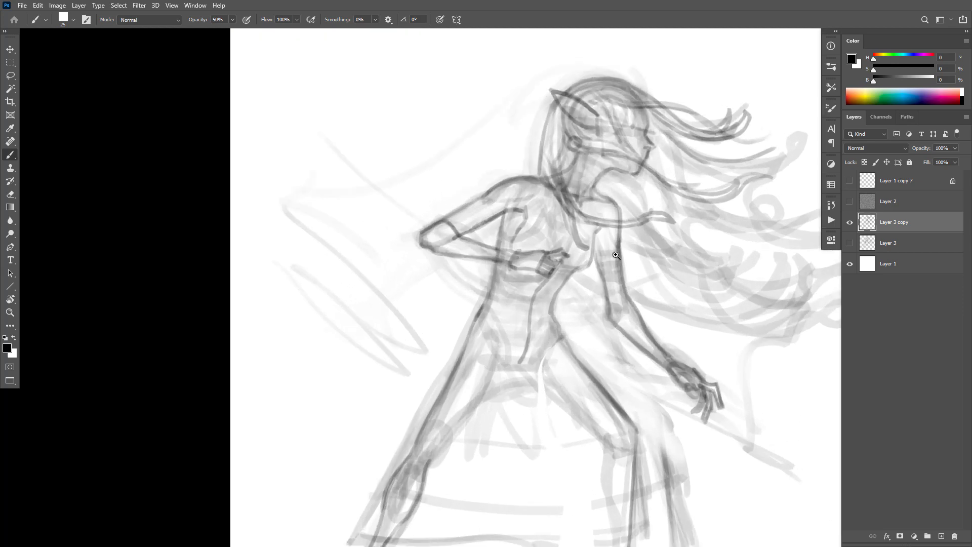
pyautogui.scroll(5, 523, 187)
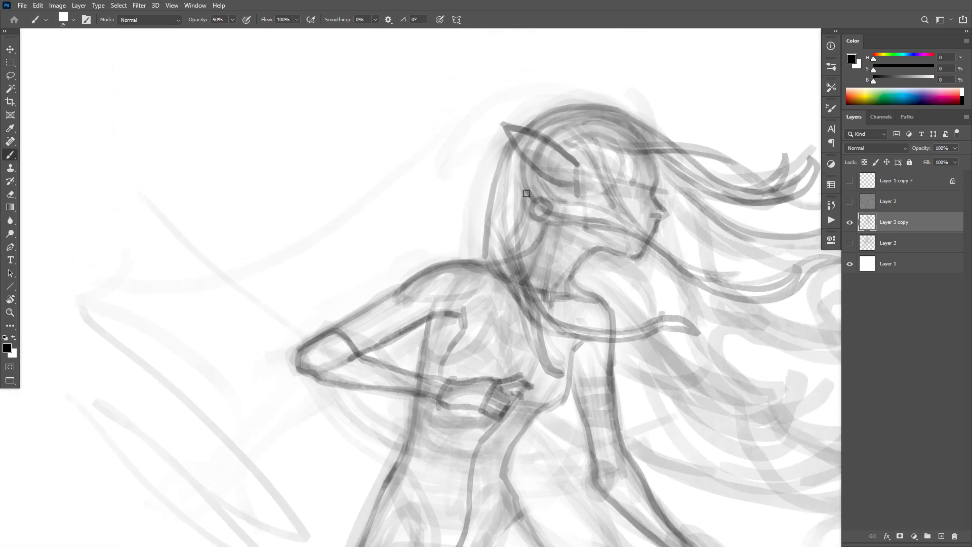
pyautogui.moveTo(642, 111)
pyautogui.mouseDown()
pyautogui.moveTo(619, 100)
pyautogui.moveTo(516, 127)
pyautogui.mouseUp()
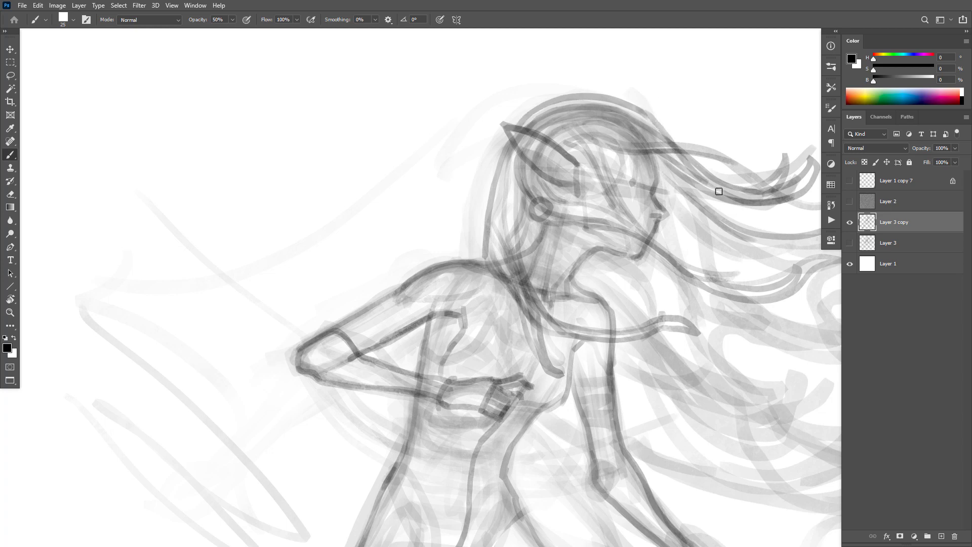
# Draw loose hair strands falling over the temple and cheek between the ear and the eye, undoing the misplaced strokes.
pyautogui.moveTo(616, 128); pyautogui.dragTo(635, 223)
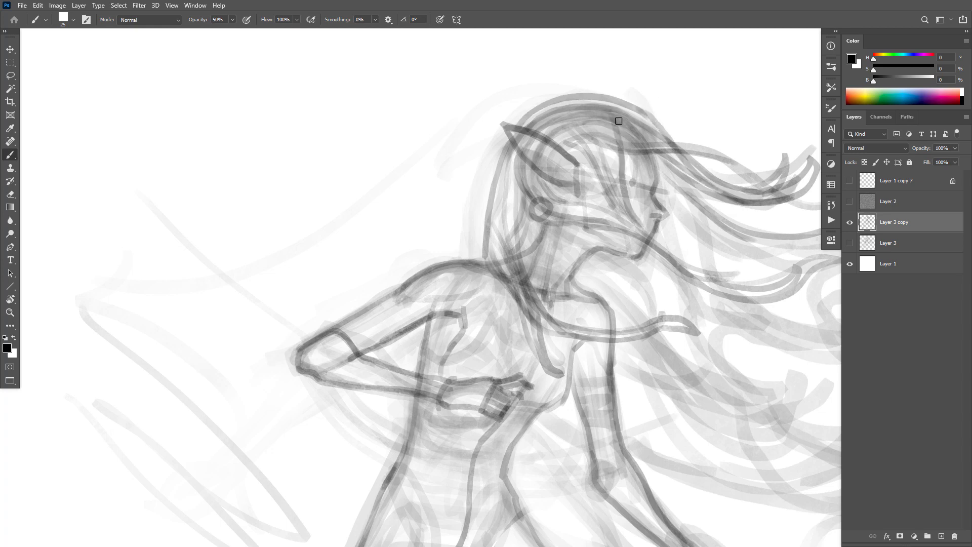
pyautogui.moveTo(619, 119)
pyautogui.mouseDown()
pyautogui.moveTo(627, 198)
pyautogui.moveTo(654, 234)
pyautogui.mouseUp()
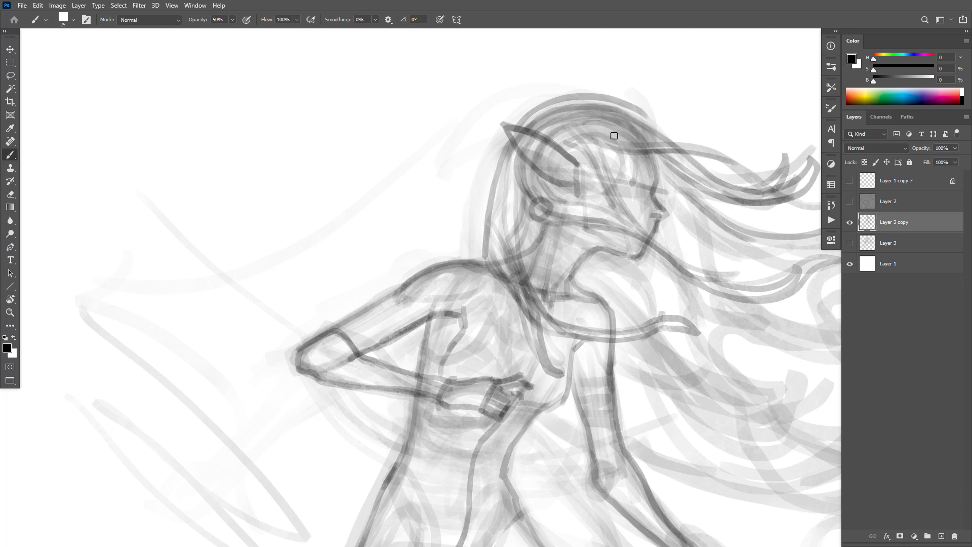
pyautogui.moveTo(614, 135)
pyautogui.mouseDown()
pyautogui.moveTo(628, 214)
pyautogui.moveTo(725, 263)
pyautogui.moveTo(649, 239)
pyautogui.mouseUp()
pyautogui.hotkey('ctrl', 'z')
pyautogui.hotkey('ctrl', 'z')
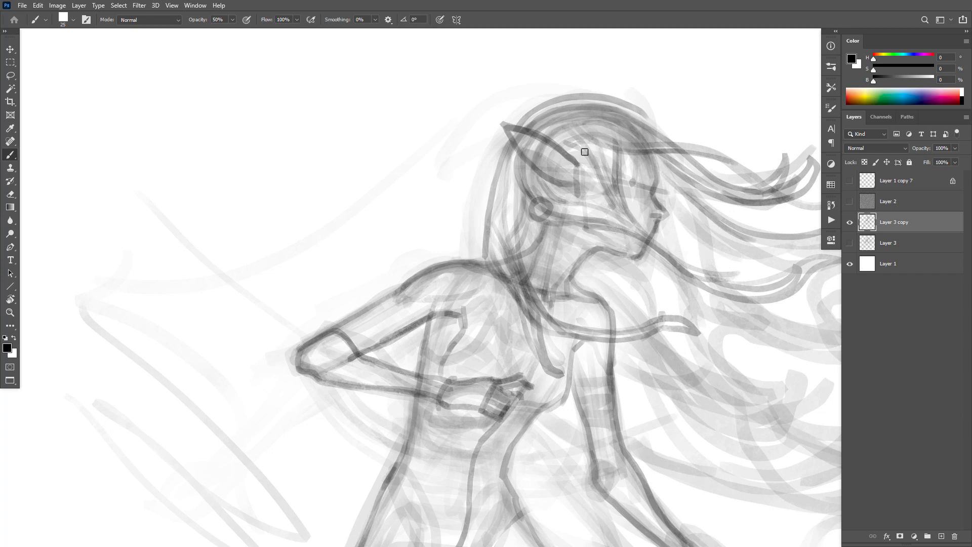
pyautogui.moveTo(585, 149)
pyautogui.mouseDown()
pyautogui.moveTo(596, 199)
pyautogui.moveTo(614, 231)
pyautogui.mouseUp()
pyautogui.moveTo(612, 166)
pyautogui.mouseDown()
pyautogui.moveTo(616, 229)
pyautogui.moveTo(636, 222)
pyautogui.mouseUp()
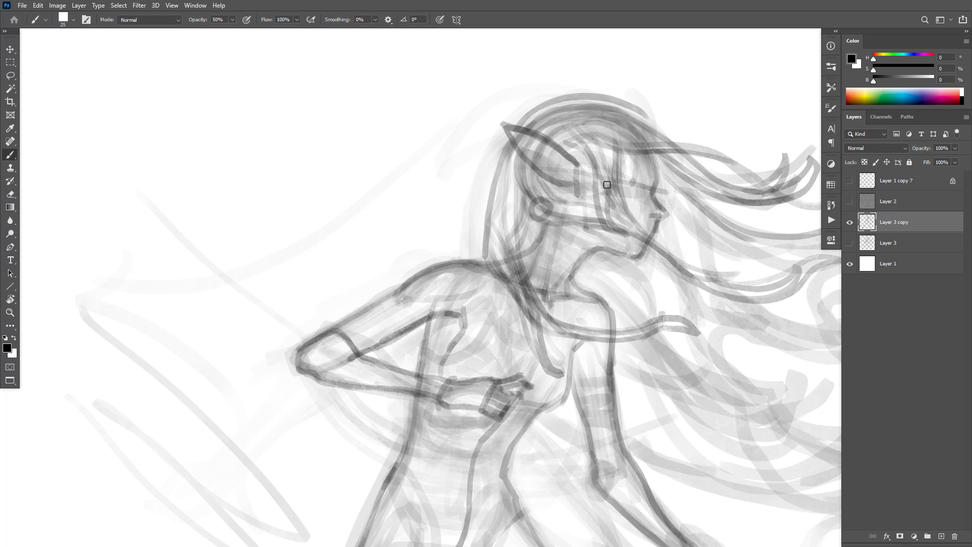
pyautogui.moveTo(607, 185); pyautogui.dragTo(626, 242)
pyautogui.hotkey('ctrl', 'z')
pyautogui.hotkey('ctrl', 'z')
# Add a hair strand behind the ear down to the neck and curved strands below the jaw above the front shoulder.
pyautogui.moveTo(622, 359)
pyautogui.mouseDown()
pyautogui.moveTo(488, 347)
pyautogui.moveTo(420, 354)
pyautogui.mouseUp()
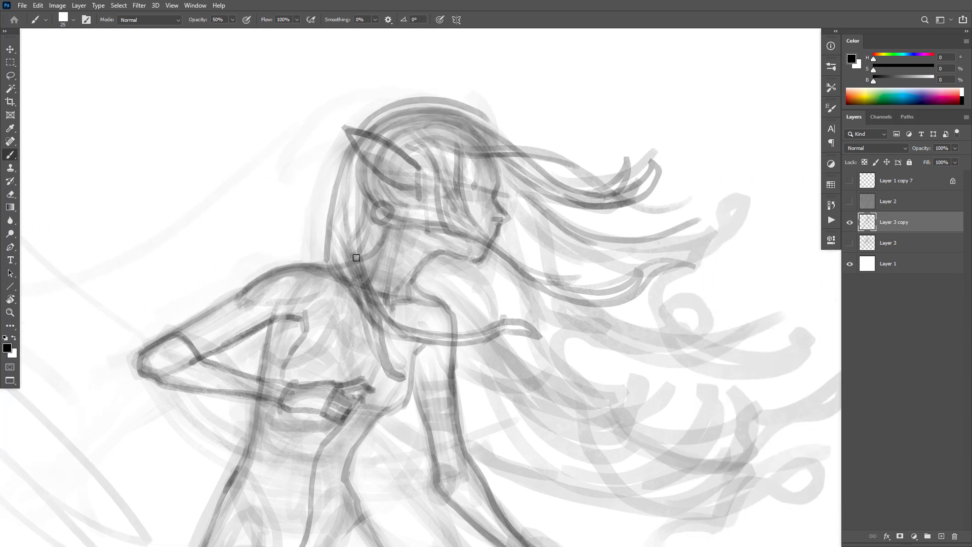
pyautogui.moveTo(355, 184); pyautogui.dragTo(362, 257)
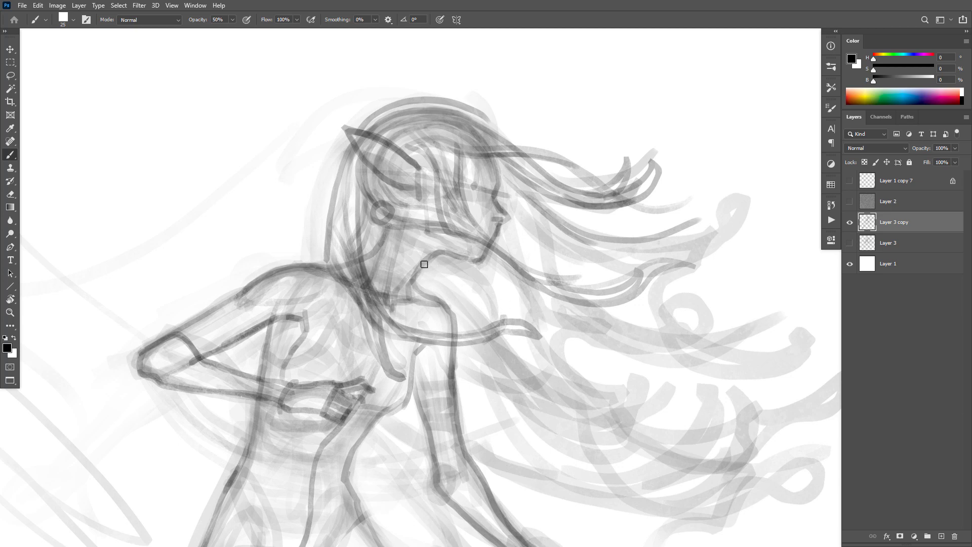
pyautogui.moveTo(426, 263)
pyautogui.mouseDown()
pyautogui.moveTo(462, 320)
pyautogui.moveTo(424, 262)
pyautogui.moveTo(467, 327)
pyautogui.mouseUp()
pyautogui.moveTo(450, 259); pyautogui.dragTo(472, 289)
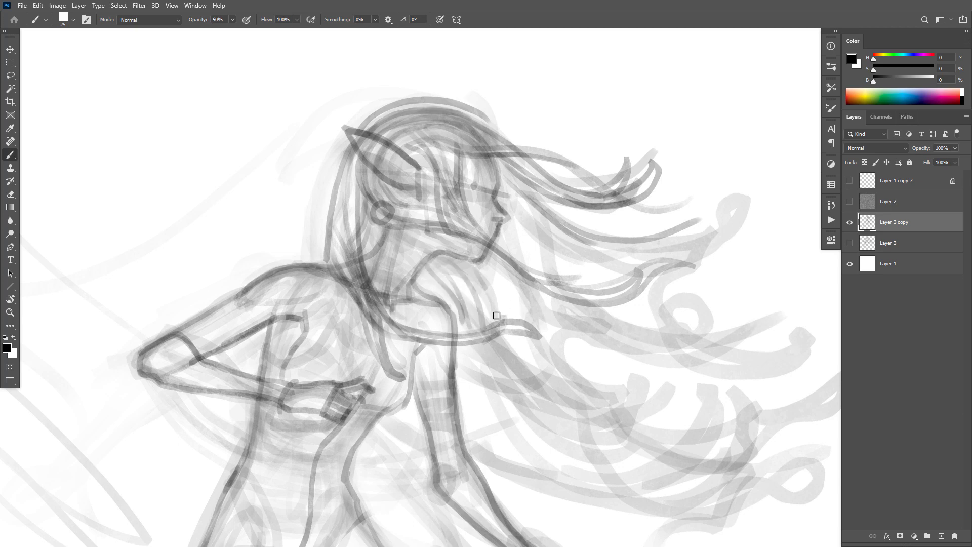
# Draw the lower hair strands sweeping down from behind the front shoulder and streaming forward to an upturned tip.
pyautogui.moveTo(490, 344); pyautogui.dragTo(582, 416)
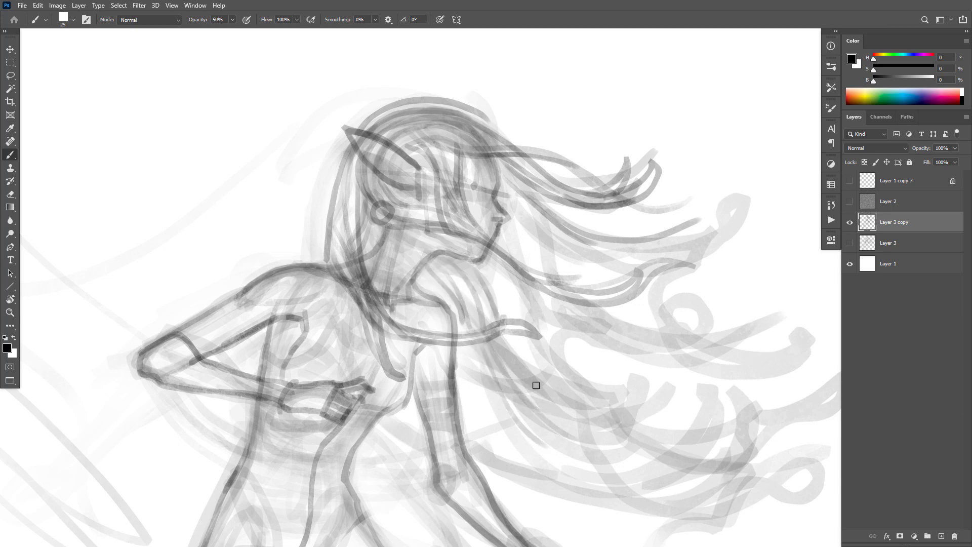
pyautogui.moveTo(513, 361); pyautogui.dragTo(608, 403)
pyautogui.moveTo(511, 334); pyautogui.dragTo(608, 400)
pyautogui.moveTo(524, 351)
pyautogui.mouseDown()
pyautogui.moveTo(585, 392)
pyautogui.moveTo(653, 390)
pyautogui.moveTo(694, 361)
pyautogui.mouseUp()
# Draw a long hair lock from below the chin streaming forward at shoulder height, with large and small upward-curled tips.
pyautogui.moveTo(489, 256)
pyautogui.mouseDown()
pyautogui.moveTo(615, 351)
pyautogui.moveTo(746, 354)
pyautogui.mouseUp()
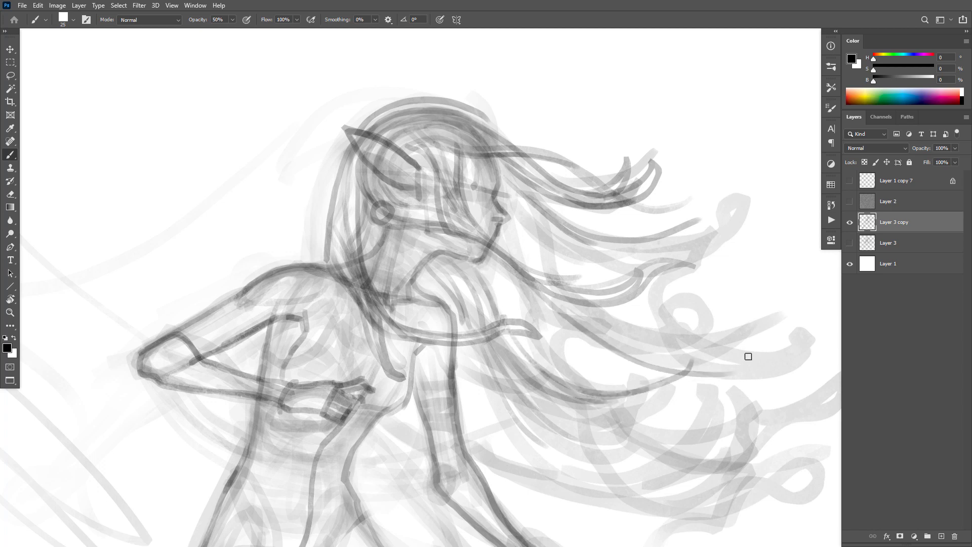
pyautogui.hotkey('ctrl', 'z')
pyautogui.moveTo(504, 279)
pyautogui.mouseDown()
pyautogui.moveTo(658, 350)
pyautogui.moveTo(772, 342)
pyautogui.mouseUp()
pyautogui.moveTo(660, 346)
pyautogui.mouseDown()
pyautogui.moveTo(786, 288)
pyautogui.moveTo(763, 328)
pyautogui.moveTo(787, 292)
pyautogui.moveTo(762, 269)
pyautogui.moveTo(777, 291)
pyautogui.moveTo(731, 333)
pyautogui.moveTo(665, 330)
pyautogui.moveTo(740, 321)
pyautogui.moveTo(675, 340)
pyautogui.moveTo(701, 332)
pyautogui.moveTo(701, 286)
pyautogui.moveTo(706, 300)
pyautogui.moveTo(666, 323)
pyautogui.moveTo(625, 308)
pyautogui.mouseUp()
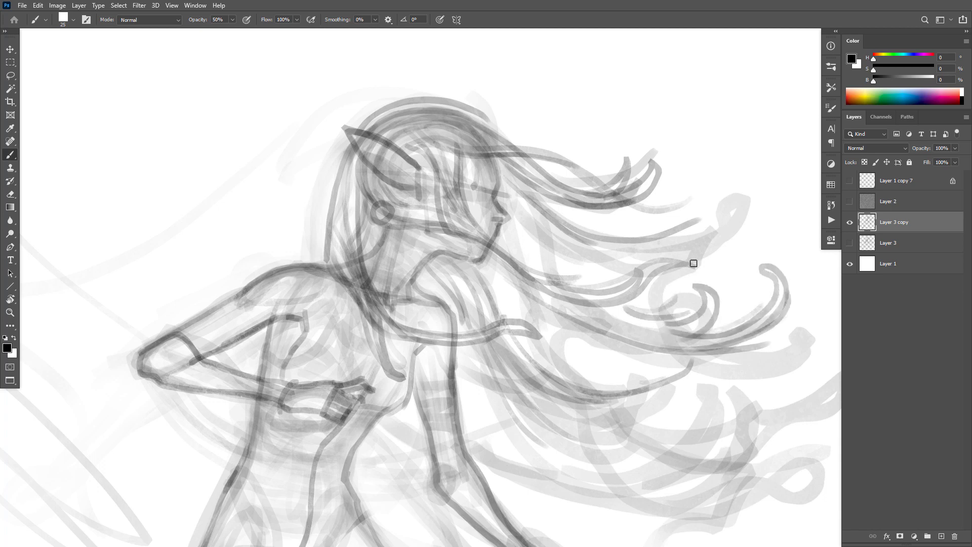
# Draw a hair lock in front of the face between the forehead and jaw strands, ending in an upward curl.
pyautogui.moveTo(692, 263)
pyautogui.mouseDown()
pyautogui.moveTo(721, 192)
pyautogui.moveTo(725, 203)
pyautogui.moveTo(650, 254)
pyautogui.moveTo(622, 246)
pyautogui.mouseUp()
pyautogui.moveTo(709, 238)
pyautogui.mouseDown()
pyautogui.moveTo(613, 262)
pyautogui.moveTo(607, 273)
pyautogui.moveTo(565, 249)
pyautogui.mouseUp()
pyautogui.moveTo(607, 275); pyautogui.dragTo(546, 219)
pyautogui.moveTo(754, 336); pyautogui.dragTo(652, 274)
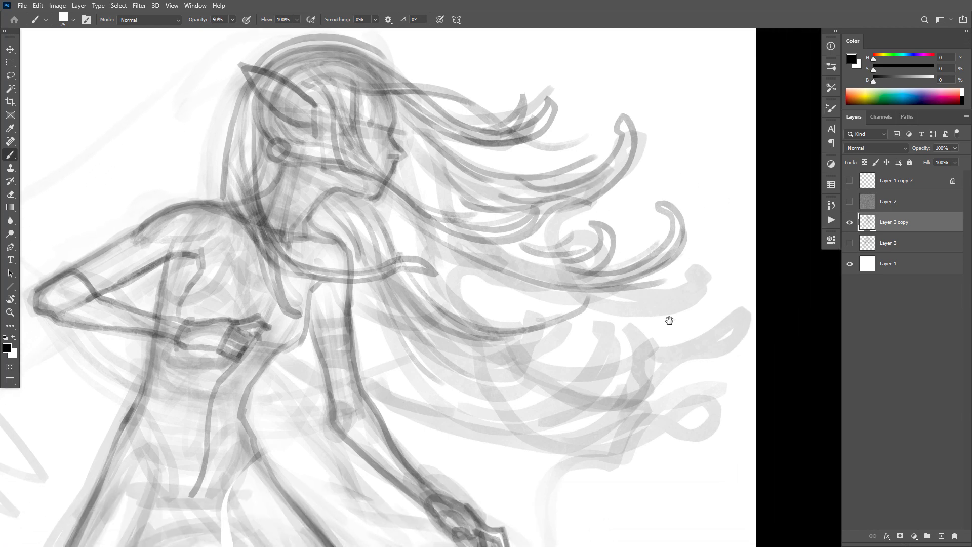
# Draw the lower hair locks streaming forward at waist height, with overlapping strands and upward-curled tips.
pyautogui.moveTo(458, 266)
pyautogui.mouseDown()
pyautogui.moveTo(509, 334)
pyautogui.moveTo(651, 383)
pyautogui.moveTo(649, 369)
pyautogui.moveTo(675, 373)
pyautogui.moveTo(693, 344)
pyautogui.moveTo(719, 350)
pyautogui.moveTo(714, 328)
pyautogui.moveTo(639, 374)
pyautogui.moveTo(607, 377)
pyautogui.mouseUp()
pyautogui.moveTo(388, 408)
pyautogui.mouseDown()
pyautogui.moveTo(601, 393)
pyautogui.moveTo(374, 354)
pyautogui.moveTo(613, 374)
pyautogui.moveTo(597, 363)
pyautogui.moveTo(393, 343)
pyautogui.moveTo(590, 350)
pyautogui.moveTo(586, 319)
pyautogui.mouseUp()
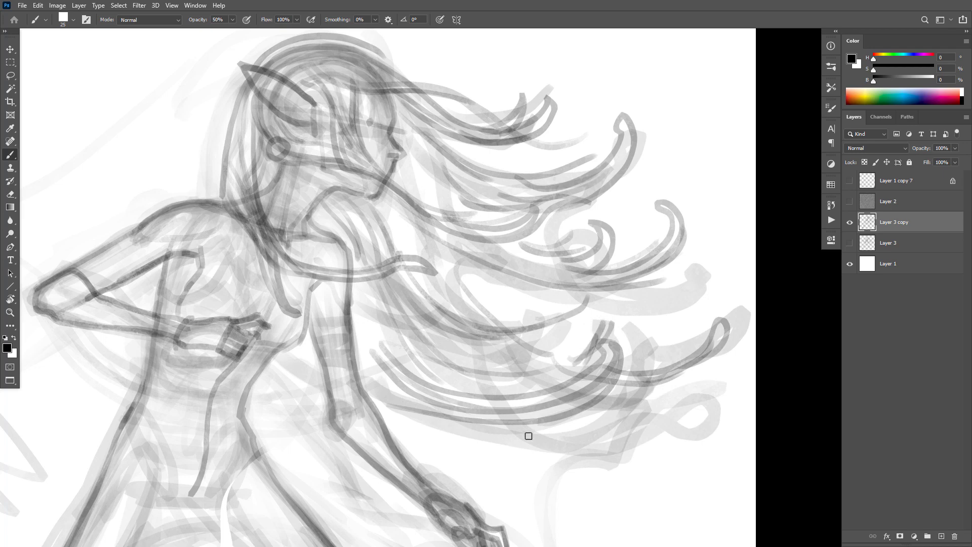
pyautogui.moveTo(527, 436)
pyautogui.mouseDown()
pyautogui.moveTo(643, 380)
pyautogui.moveTo(596, 440)
pyautogui.moveTo(709, 382)
pyautogui.moveTo(713, 400)
pyautogui.moveTo(657, 428)
pyautogui.moveTo(709, 397)
pyautogui.moveTo(660, 435)
pyautogui.moveTo(601, 449)
pyautogui.moveTo(478, 437)
pyautogui.moveTo(295, 361)
pyautogui.moveTo(327, 386)
pyautogui.moveTo(352, 384)
pyautogui.mouseUp()
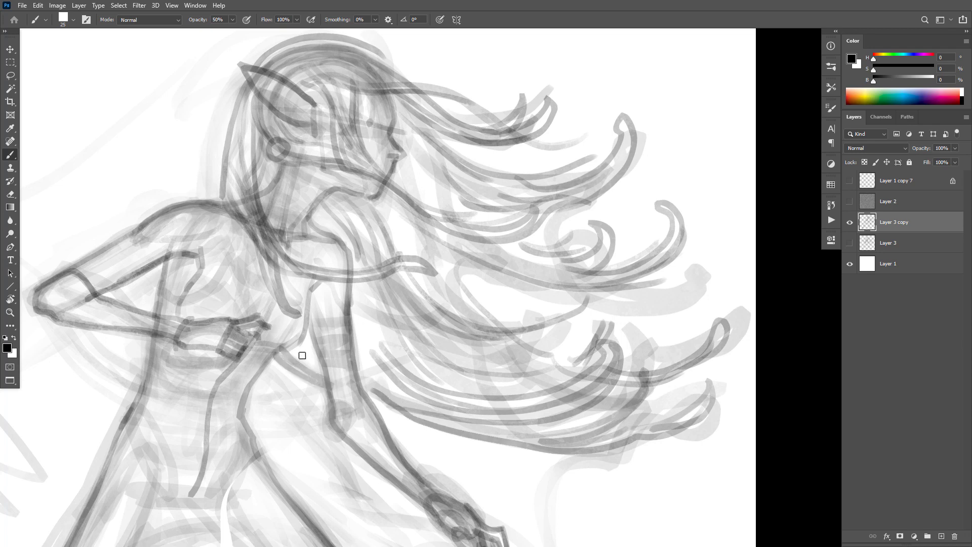
# Add hair strands showing behind the front arm and a thin stray lock curving down above the forearm.
pyautogui.moveTo(302, 354); pyautogui.dragTo(333, 376)
pyautogui.moveTo(476, 458)
pyautogui.mouseDown()
pyautogui.moveTo(489, 484)
pyautogui.moveTo(490, 467)
pyautogui.moveTo(467, 442)
pyautogui.mouseUp()
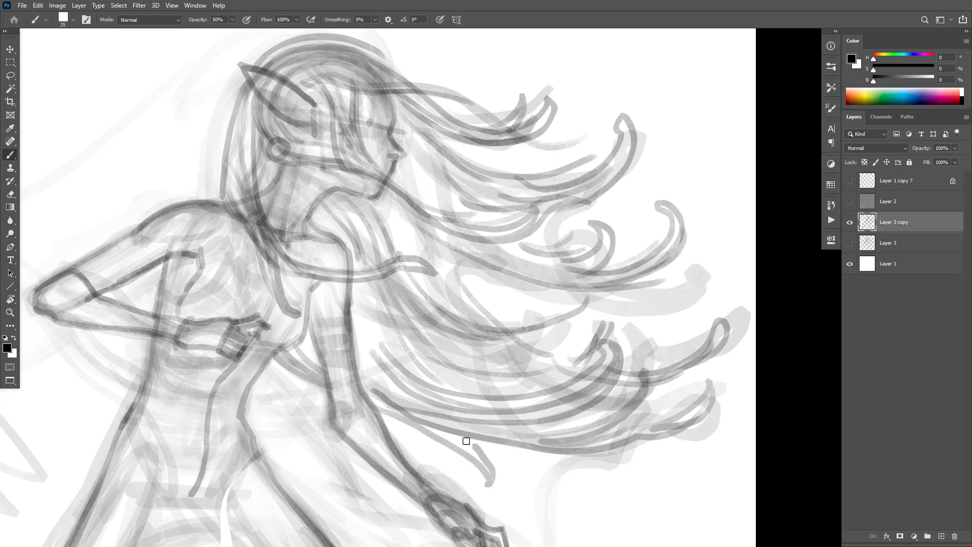
pyautogui.moveTo(601, 423)
pyautogui.mouseDown()
pyautogui.moveTo(642, 399)
pyautogui.moveTo(617, 376)
pyautogui.moveTo(518, 339)
pyautogui.moveTo(553, 381)
pyautogui.mouseUp()
pyautogui.hotkey('ctrl', 'z')
# Sweep long hair strands from the neck over the front shoulder down into the gap between the middle and lower locks.
pyautogui.moveTo(494, 302); pyautogui.dragTo(569, 394)
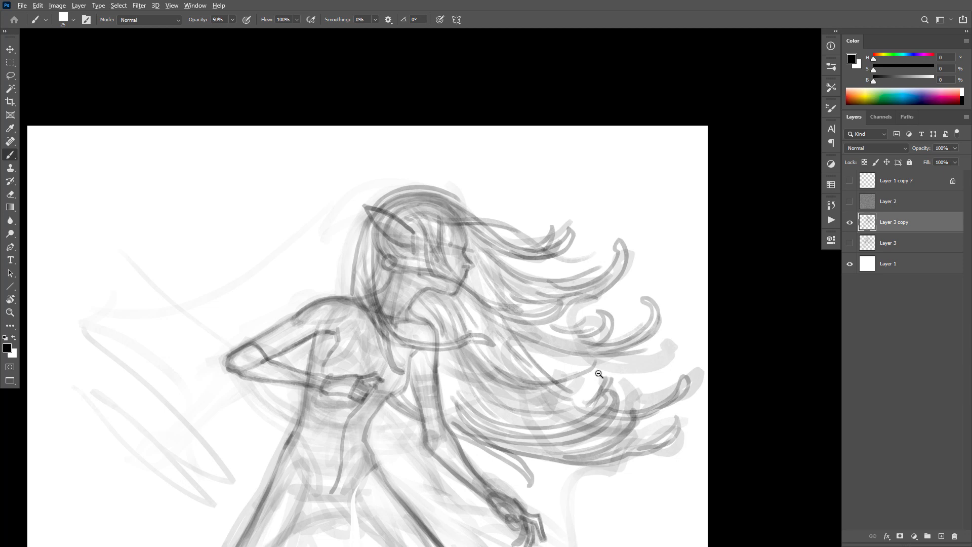
pyautogui.moveTo(374, 244)
pyautogui.mouseDown()
pyautogui.moveTo(395, 283)
pyautogui.moveTo(460, 333)
pyautogui.mouseUp()
pyautogui.moveTo(367, 249)
pyautogui.mouseDown()
pyautogui.moveTo(392, 289)
pyautogui.moveTo(462, 341)
pyautogui.moveTo(472, 360)
pyautogui.mouseUp()
pyautogui.moveTo(451, 320); pyautogui.dragTo(509, 399)
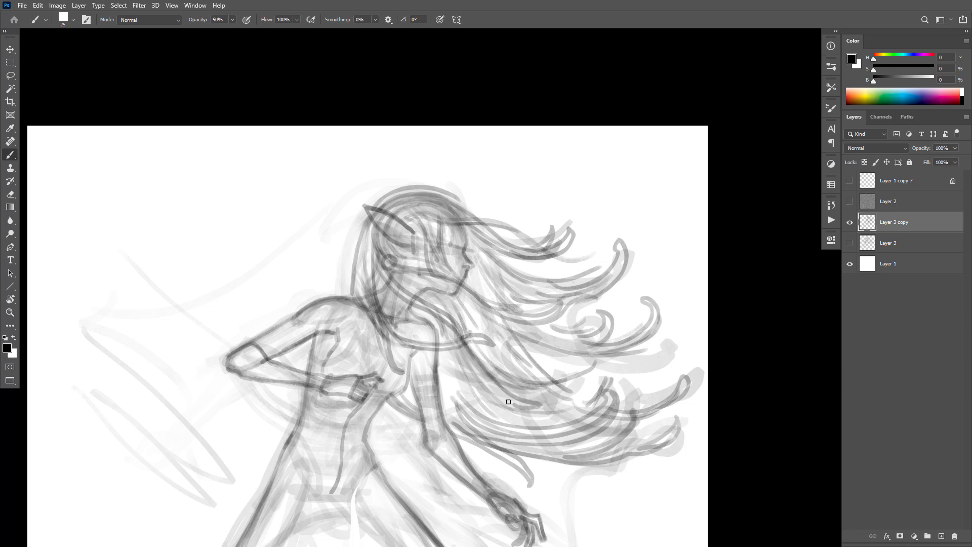
pyautogui.moveTo(451, 320)
pyautogui.mouseDown()
pyautogui.moveTo(508, 385)
pyautogui.moveTo(548, 402)
pyautogui.mouseUp()
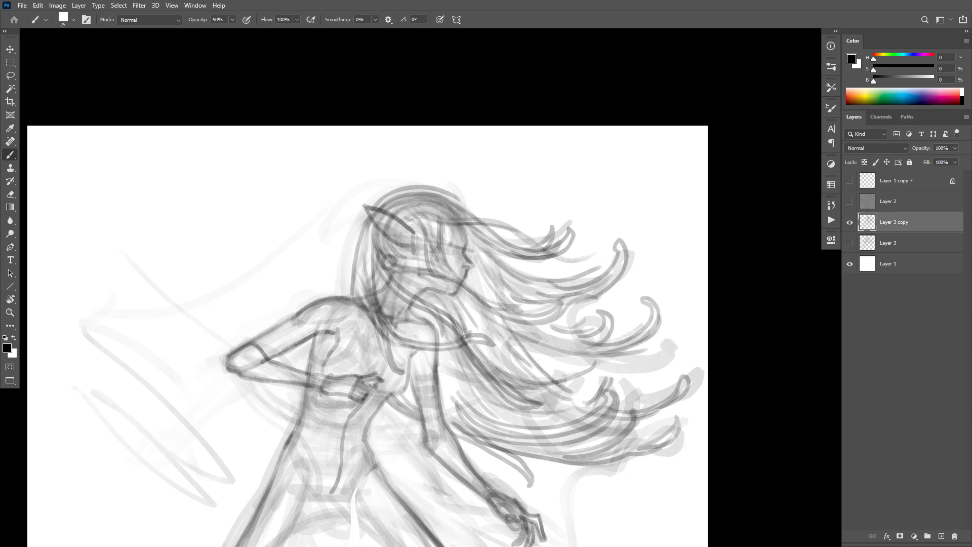
# Fill the lower hair mass behind the front upper arm with dense curved strands flowing into the lowest locks.
pyautogui.moveTo(545, 350); pyautogui.dragTo(608, 301)
pyautogui.click(608, 301)
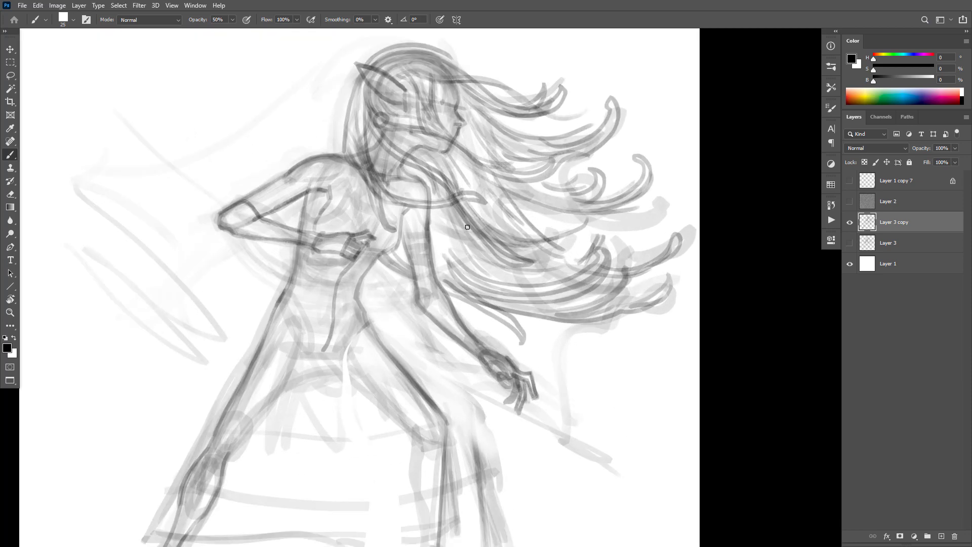
pyautogui.moveTo(419, 170); pyautogui.dragTo(494, 275)
pyautogui.moveTo(465, 228); pyautogui.dragTo(541, 296)
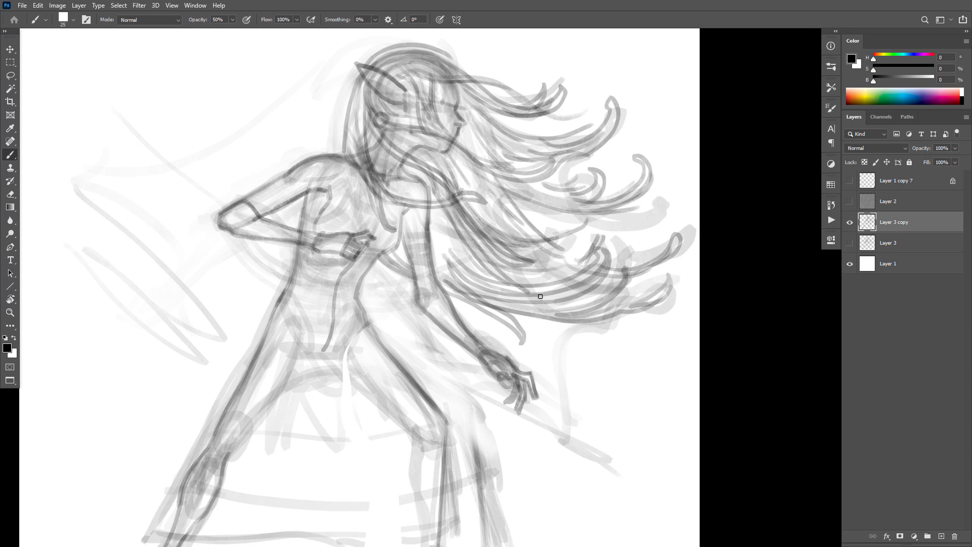
pyautogui.moveTo(437, 199); pyautogui.dragTo(523, 300)
pyautogui.moveTo(464, 226)
pyautogui.mouseDown()
pyautogui.moveTo(533, 294)
pyautogui.moveTo(532, 305)
pyautogui.mouseUp()
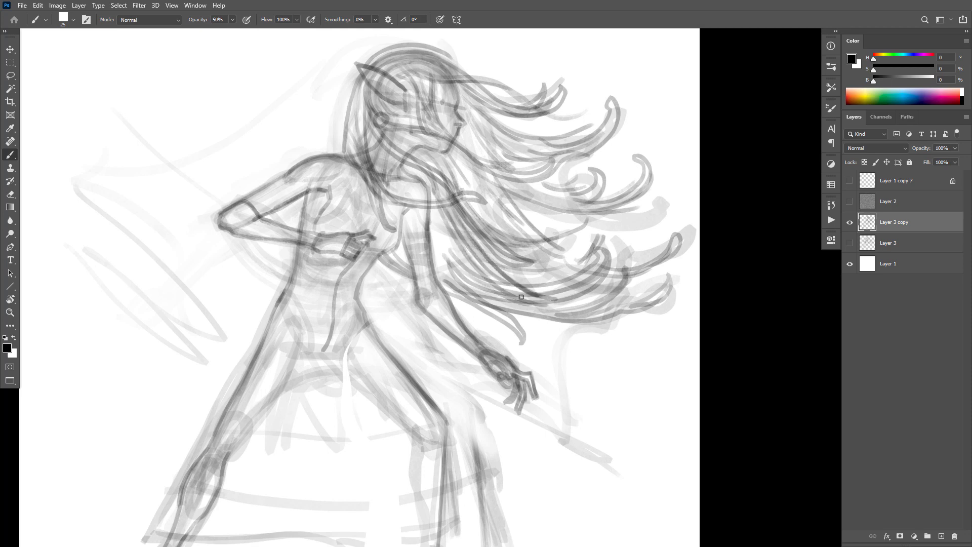
pyautogui.moveTo(450, 259); pyautogui.dragTo(516, 292)
pyautogui.moveTo(429, 223); pyautogui.dragTo(499, 286)
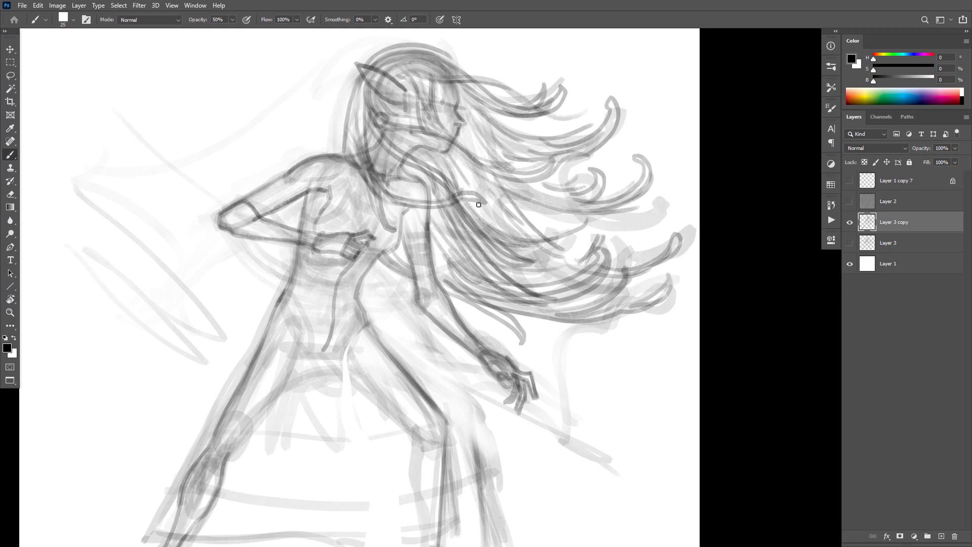
# Add linking strands and small upturned tips within the middle and upper hair locks in front of the face.
pyautogui.moveTo(491, 212)
pyautogui.mouseDown()
pyautogui.moveTo(565, 238)
pyautogui.moveTo(583, 221)
pyautogui.moveTo(518, 206)
pyautogui.mouseUp()
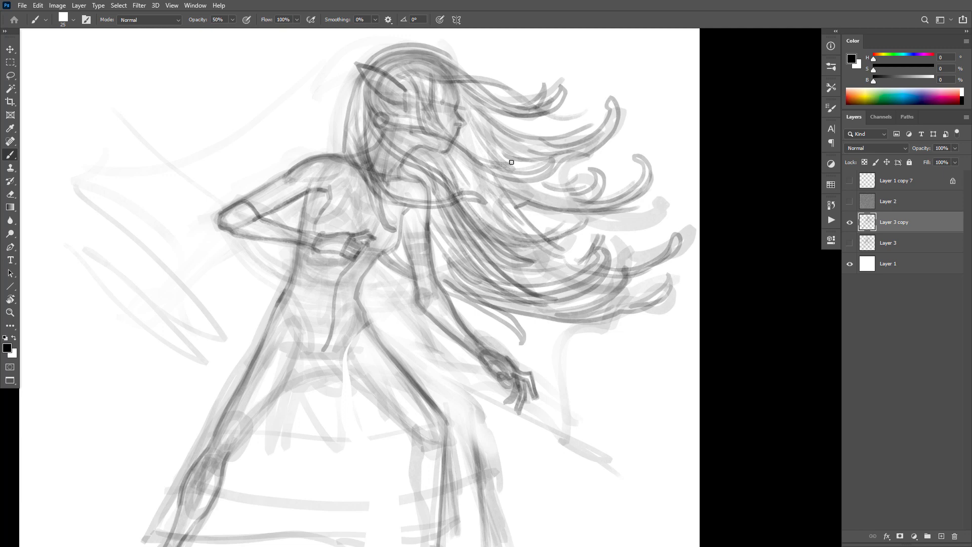
pyautogui.moveTo(484, 122)
pyautogui.mouseDown()
pyautogui.moveTo(519, 165)
pyautogui.moveTo(558, 188)
pyautogui.moveTo(606, 170)
pyautogui.moveTo(596, 178)
pyautogui.moveTo(604, 156)
pyautogui.moveTo(607, 186)
pyautogui.moveTo(585, 198)
pyautogui.moveTo(544, 196)
pyautogui.moveTo(493, 163)
pyautogui.moveTo(468, 121)
pyautogui.moveTo(544, 196)
pyautogui.mouseUp()
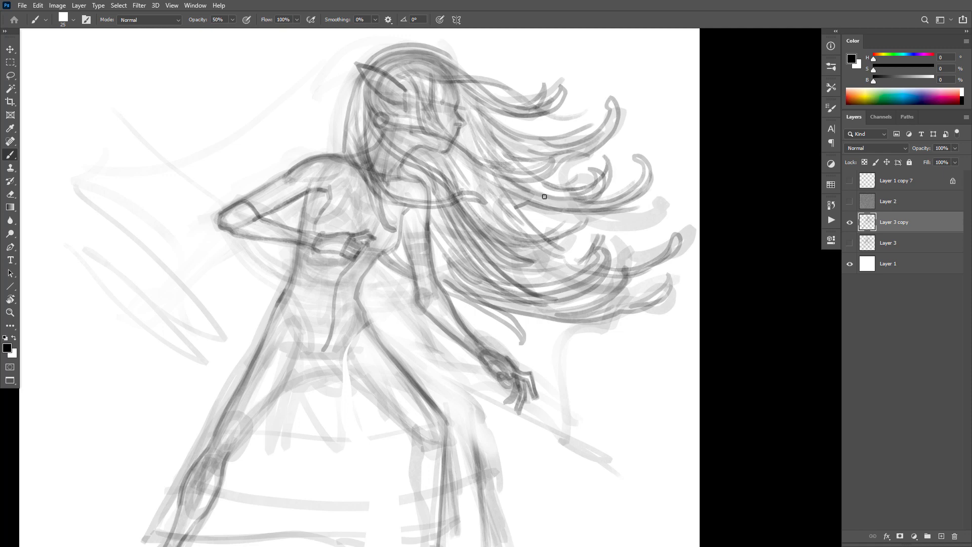
pyautogui.moveTo(471, 175); pyautogui.dragTo(537, 209)
pyautogui.moveTo(545, 170)
pyautogui.mouseDown()
pyautogui.moveTo(608, 124)
pyautogui.moveTo(522, 152)
pyautogui.mouseUp()
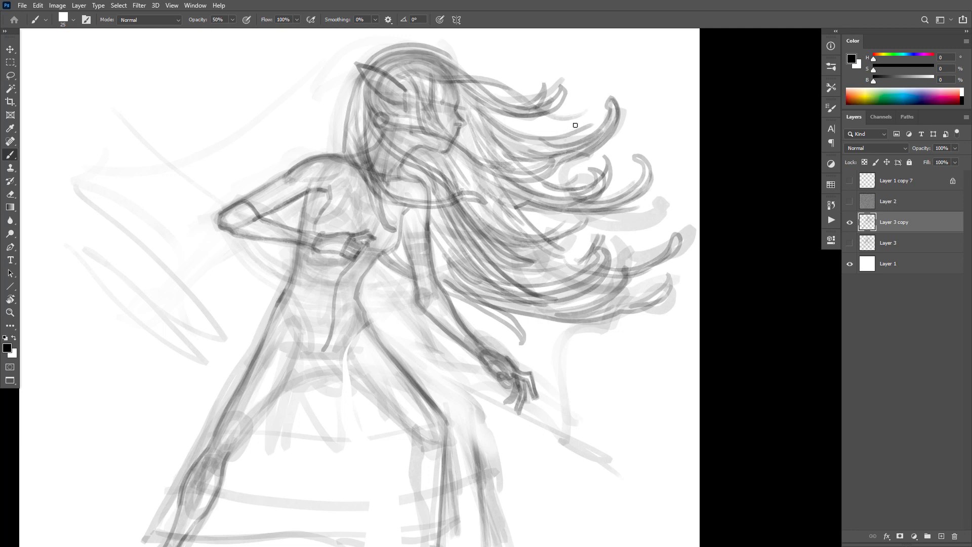
pyautogui.moveTo(575, 125); pyautogui.dragTo(563, 142)
pyautogui.moveTo(510, 111)
pyautogui.mouseDown()
pyautogui.moveTo(541, 93)
pyautogui.moveTo(517, 96)
pyautogui.moveTo(556, 126)
pyautogui.moveTo(539, 110)
pyautogui.moveTo(586, 124)
pyautogui.moveTo(627, 115)
pyautogui.mouseUp()
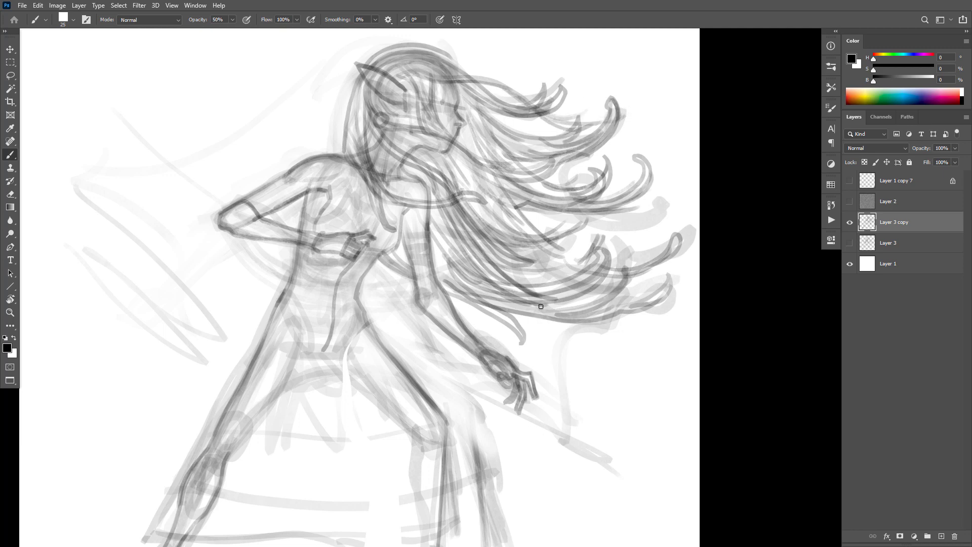
# Draw the dress top's armhole line on the back shoulder and a scooped neckline with straps across the chest.
pyautogui.moveTo(381, 122); pyautogui.dragTo(392, 100)
pyautogui.moveTo(565, 273); pyautogui.dragTo(562, 286)
pyautogui.moveTo(361, 172)
pyautogui.mouseDown()
pyautogui.moveTo(348, 211)
pyautogui.moveTo(323, 232)
pyautogui.mouseUp()
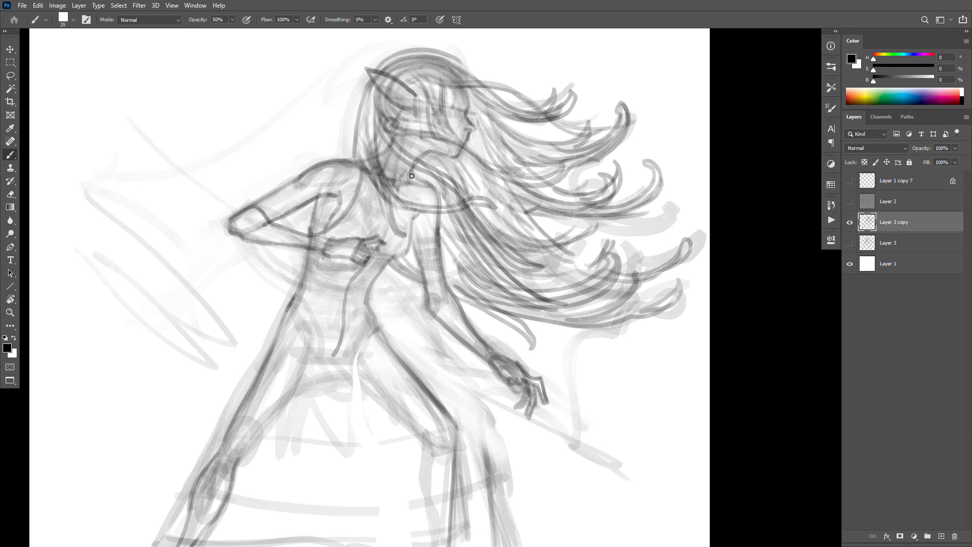
pyautogui.moveTo(410, 196); pyautogui.dragTo(409, 243)
pyautogui.moveTo(367, 174); pyautogui.dragTo(367, 212)
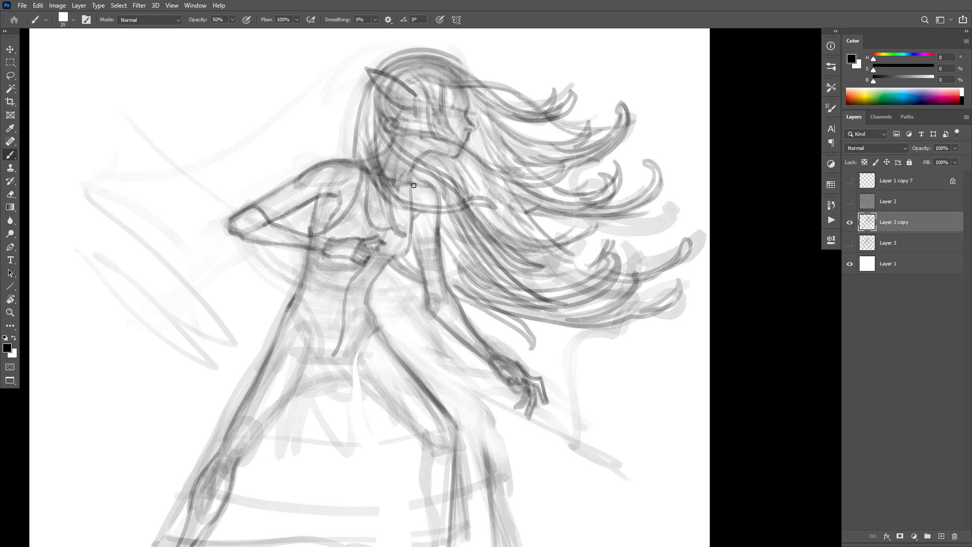
pyautogui.moveTo(416, 183)
pyautogui.mouseDown()
pyautogui.moveTo(413, 223)
pyautogui.moveTo(395, 229)
pyautogui.moveTo(368, 202)
pyautogui.moveTo(365, 163)
pyautogui.mouseUp()
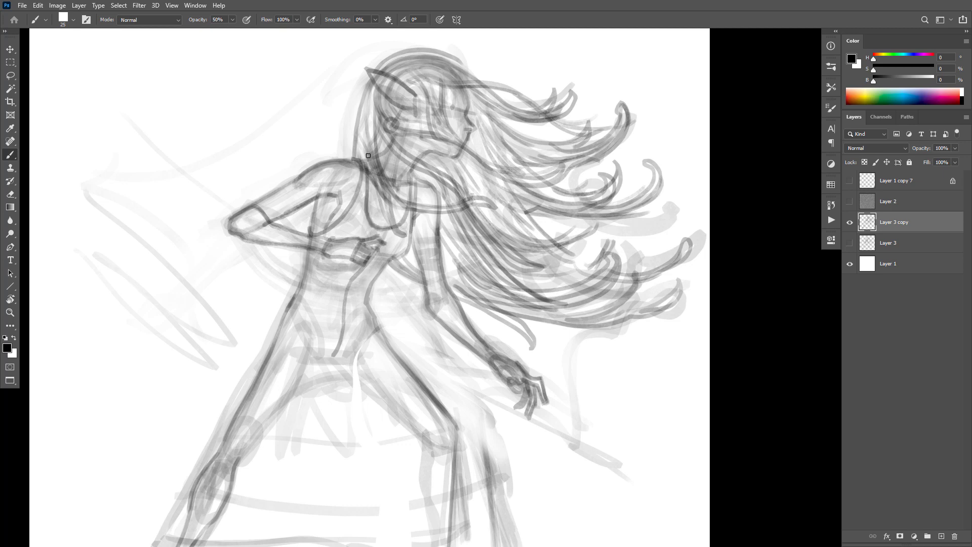
pyautogui.moveTo(411, 174); pyautogui.dragTo(410, 198)
pyautogui.moveTo(311, 226); pyautogui.dragTo(316, 201)
# Redraw the skirt's edge along the back leg and sweep a wavy hem across to the front shin, replacing the rejected line.
pyautogui.moveTo(304, 258); pyautogui.dragTo(193, 487)
pyautogui.moveTo(507, 306); pyautogui.dragTo(553, 205)
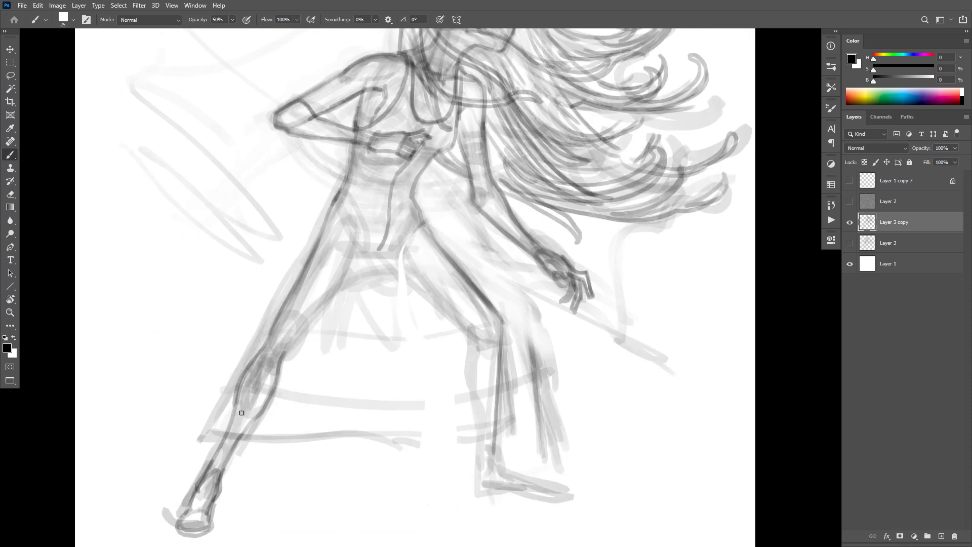
pyautogui.moveTo(239, 385)
pyautogui.mouseDown()
pyautogui.moveTo(222, 434)
pyautogui.moveTo(409, 438)
pyautogui.mouseUp()
pyautogui.hotkey('ctrl', 'z')
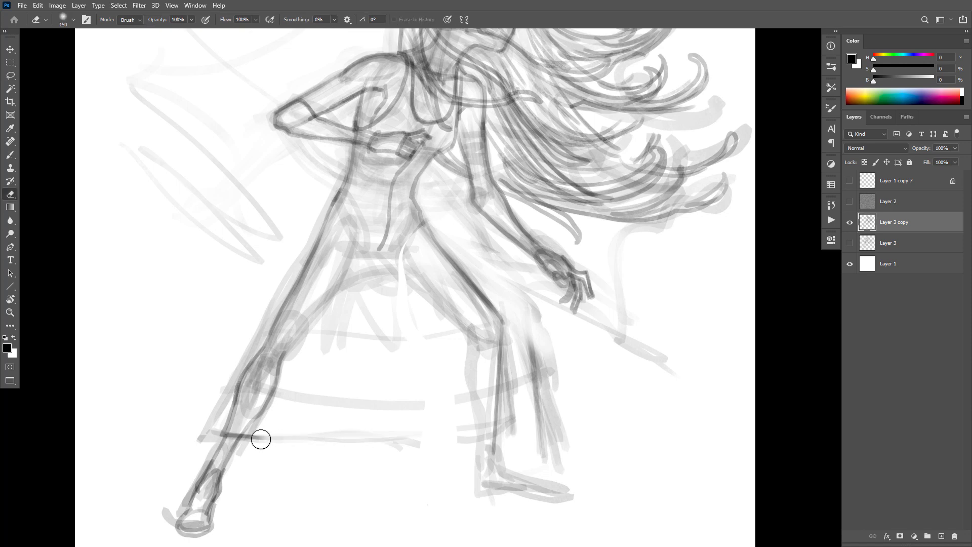
pyautogui.moveTo(224, 434)
pyautogui.mouseDown()
pyautogui.moveTo(325, 453)
pyautogui.moveTo(509, 427)
pyautogui.moveTo(506, 322)
pyautogui.moveTo(417, 212)
pyautogui.mouseUp()
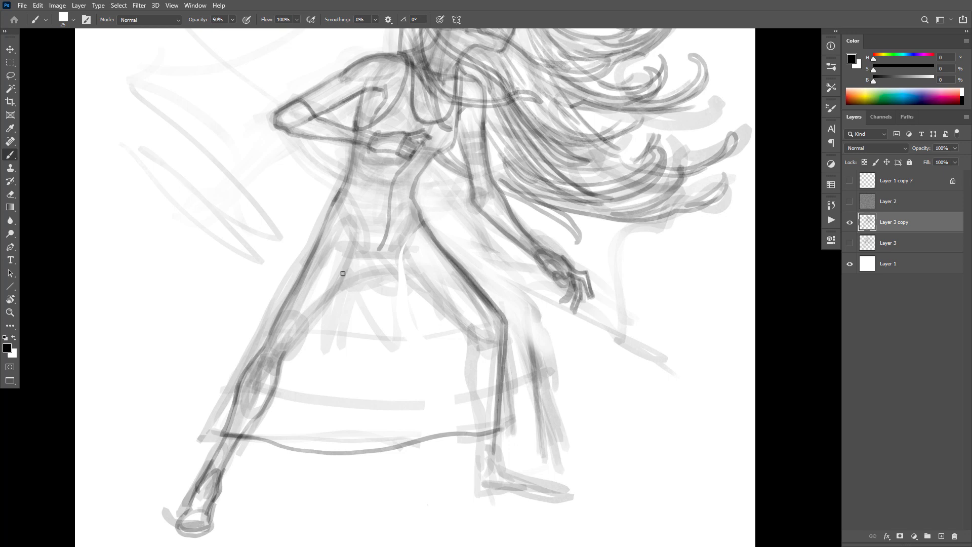
# Sketch skirt folds dropping from the hips and from below the front knee towards the hem.
pyautogui.moveTo(344, 282); pyautogui.dragTo(304, 370)
pyautogui.moveTo(418, 264); pyautogui.dragTo(428, 333)
pyautogui.moveTo(489, 349); pyautogui.dragTo(470, 420)
pyautogui.moveTo(476, 367); pyautogui.dragTo(453, 419)
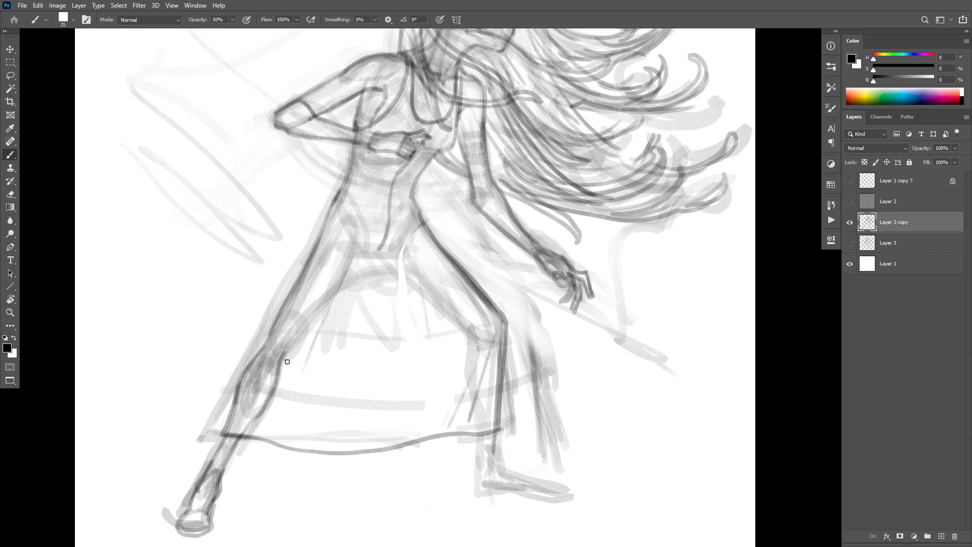
# Add vertical skirt folds beside the back knee and longer curved folds falling from the waist between the legs.
pyautogui.moveTo(278, 396); pyautogui.dragTo(279, 425)
pyautogui.moveTo(282, 374); pyautogui.dragTo(286, 444)
pyautogui.moveTo(297, 357); pyautogui.dragTo(306, 454)
pyautogui.moveTo(350, 227); pyautogui.dragTo(365, 363)
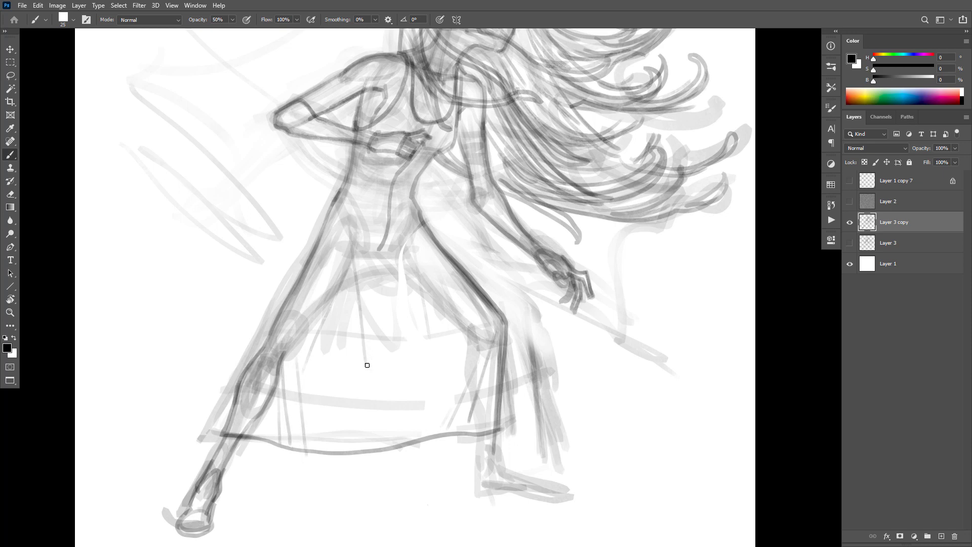
pyautogui.moveTo(362, 260); pyautogui.dragTo(380, 382)
pyautogui.moveTo(385, 344); pyautogui.dragTo(425, 381)
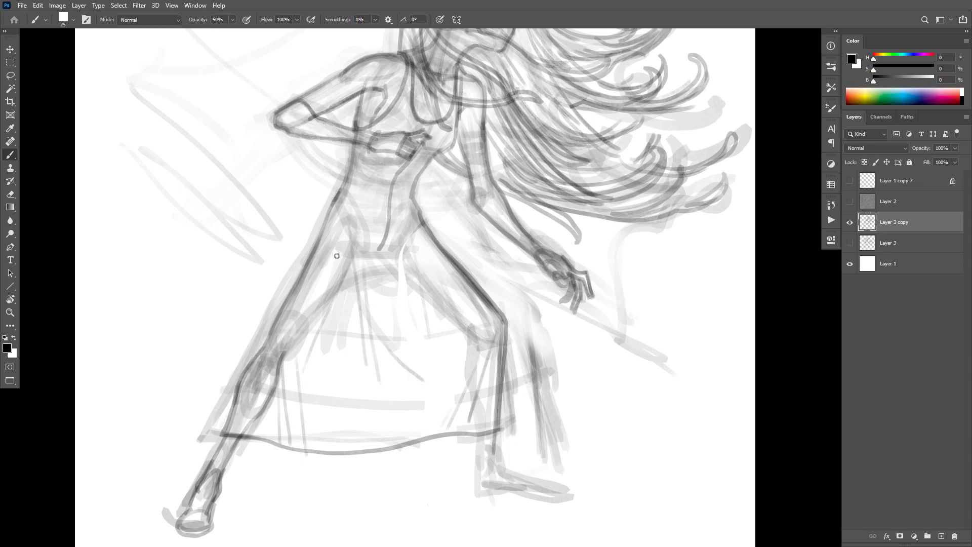
pyautogui.scroll(3, 543, 373)
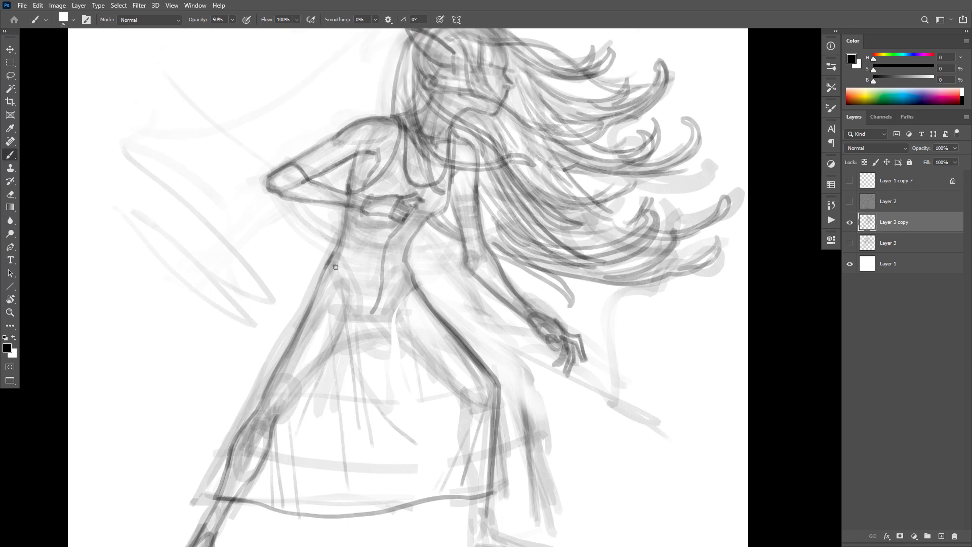
pyautogui.moveTo(350, 310); pyautogui.dragTo(368, 389)
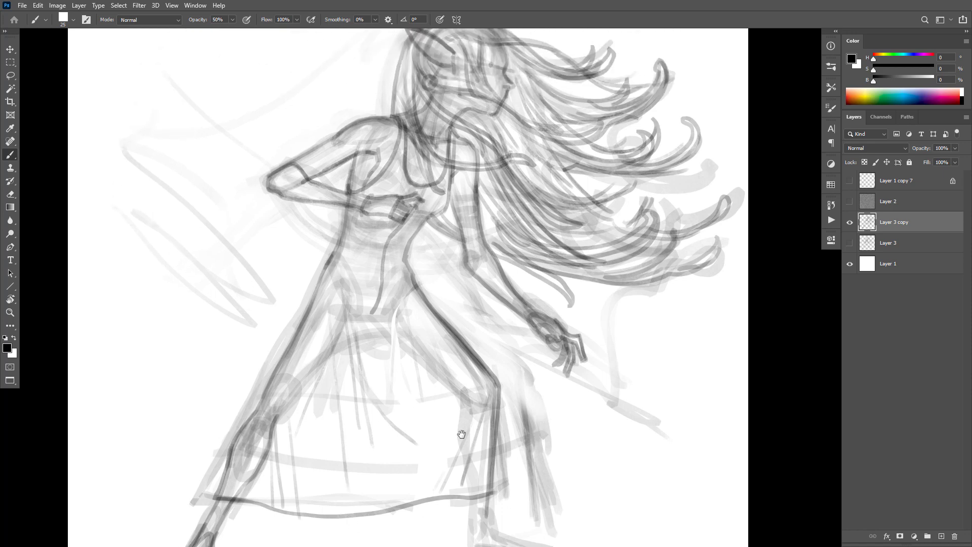
# Draw the skirt's front edge hanging from the front knee to the hem and darken the hem and back edge.
pyautogui.moveTo(499, 382); pyautogui.dragTo(629, 256)
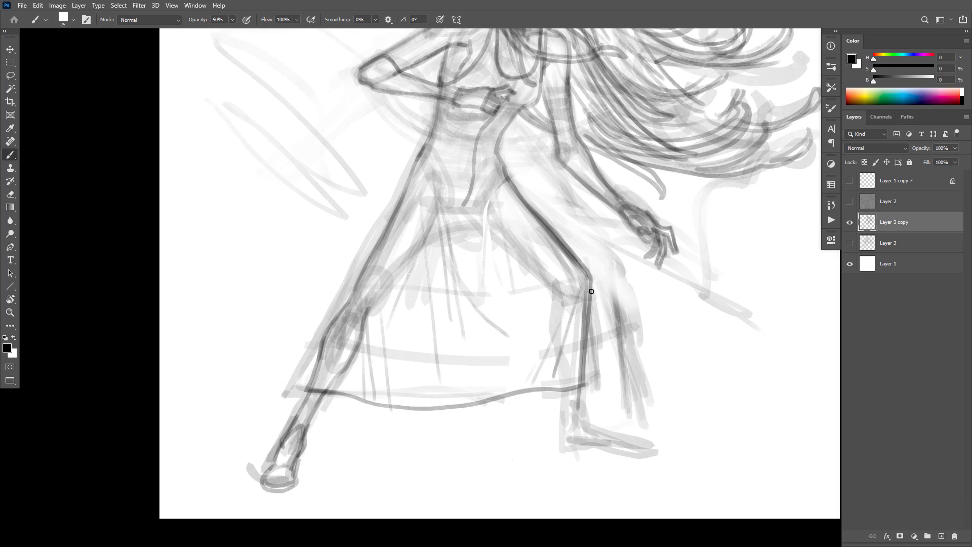
pyautogui.moveTo(594, 302)
pyautogui.mouseDown()
pyautogui.moveTo(596, 372)
pyautogui.moveTo(426, 409)
pyautogui.moveTo(306, 389)
pyautogui.moveTo(407, 178)
pyautogui.mouseUp()
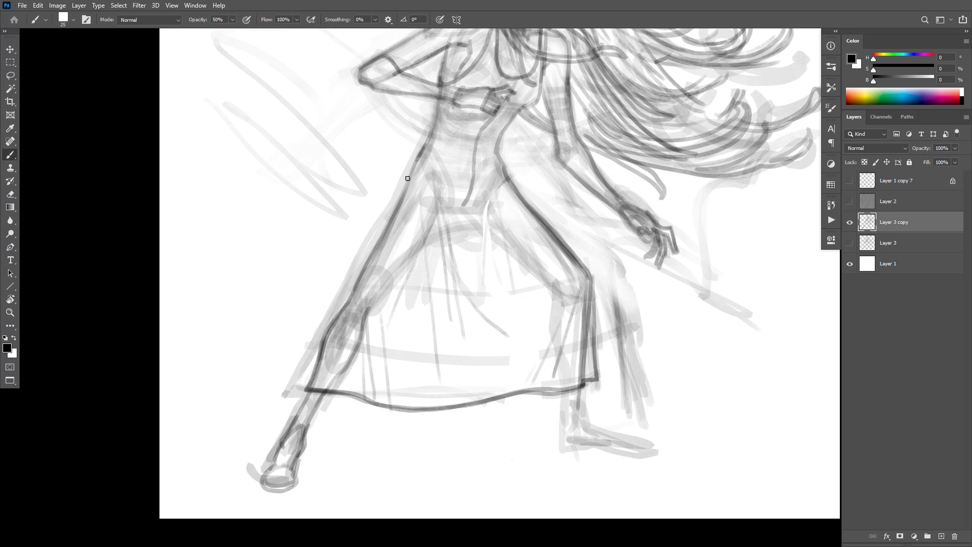
pyautogui.scroll(-3, 560, 420)
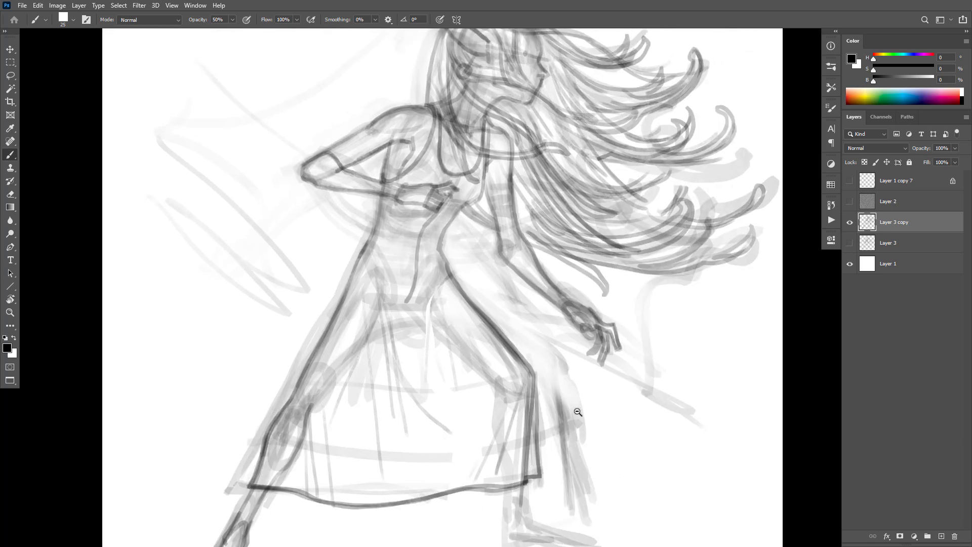
# Outline the front shin and foot below the hem, redo the toe area, and add toe lines to the back foot.
pyautogui.scroll(-1, 583, 415)
pyautogui.scroll(4, 582, 425)
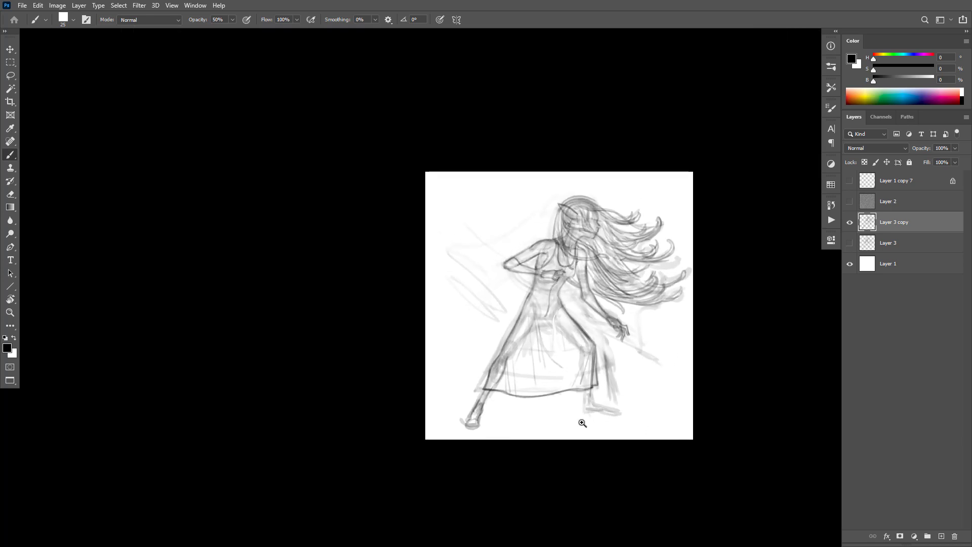
pyautogui.scroll(1, 603, 360)
pyautogui.moveTo(584, 338)
pyautogui.mouseDown()
pyautogui.moveTo(580, 383)
pyautogui.moveTo(594, 398)
pyautogui.moveTo(603, 360)
pyautogui.moveTo(630, 382)
pyautogui.moveTo(668, 391)
pyautogui.moveTo(627, 395)
pyautogui.moveTo(677, 398)
pyautogui.moveTo(593, 398)
pyautogui.mouseUp()
pyautogui.moveTo(676, 399); pyautogui.dragTo(638, 400)
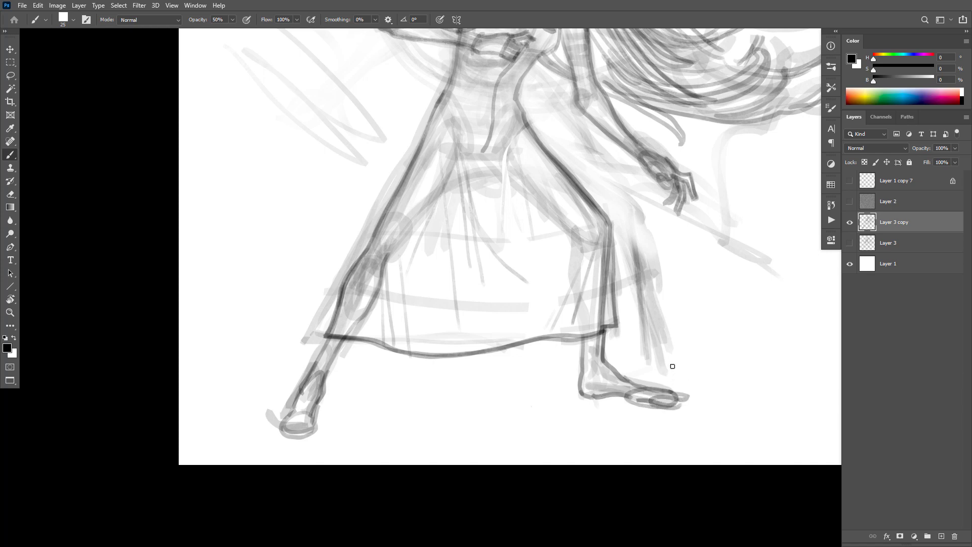
pyautogui.hotkey('ctrl', 'z')
pyautogui.hotkey('ctrl', 'z')
pyautogui.moveTo(649, 389)
pyautogui.mouseDown()
pyautogui.moveTo(626, 401)
pyautogui.moveTo(620, 388)
pyautogui.mouseUp()
pyautogui.moveTo(316, 413)
pyautogui.mouseDown()
pyautogui.moveTo(311, 434)
pyautogui.moveTo(304, 435)
pyautogui.moveTo(312, 424)
pyautogui.moveTo(306, 436)
pyautogui.moveTo(280, 431)
pyautogui.moveTo(299, 422)
pyautogui.mouseUp()
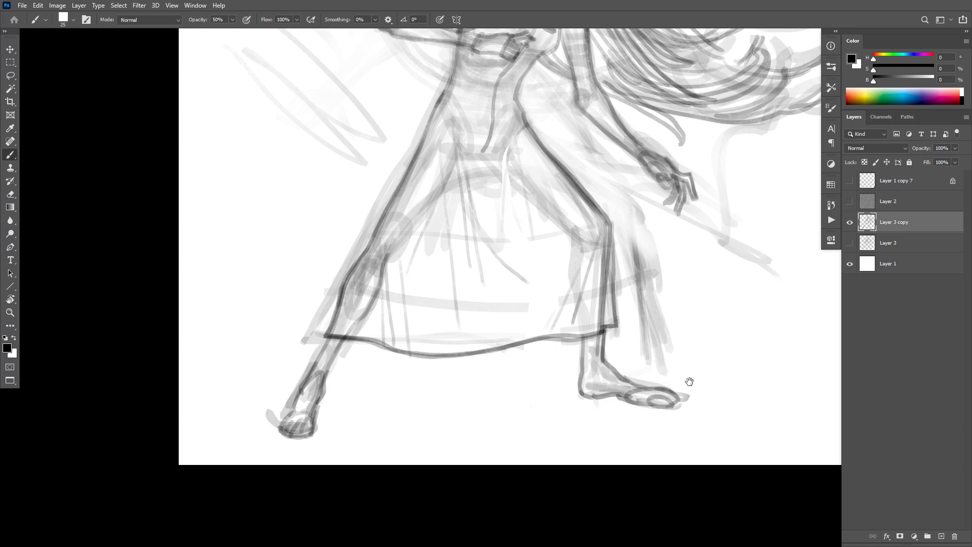
pyautogui.scroll(-2, 692, 383)
pyautogui.scroll(3, 684, 397)
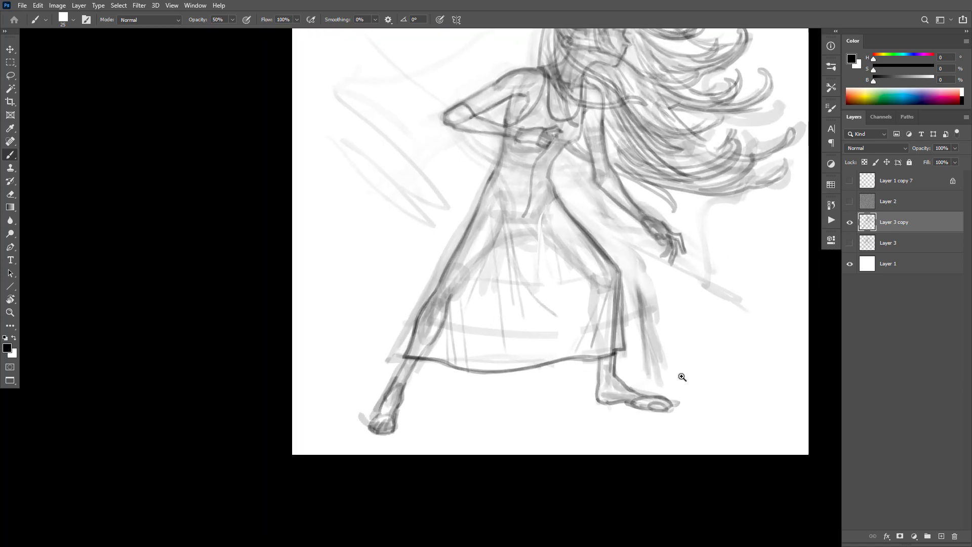
pyautogui.moveTo(627, 405)
pyautogui.mouseDown()
pyautogui.moveTo(580, 403)
pyautogui.moveTo(595, 381)
pyautogui.moveTo(572, 360)
pyautogui.mouseUp()
pyautogui.hotkey('ctrl', 'z')
pyautogui.hotkey('ctrl', 'z')
pyautogui.hotkey('ctrl', 'z')
pyautogui.hotkey('ctrl', 'z')
pyautogui.hotkey('ctrl', 'z')
pyautogui.hotkey('ctrl', 'z')
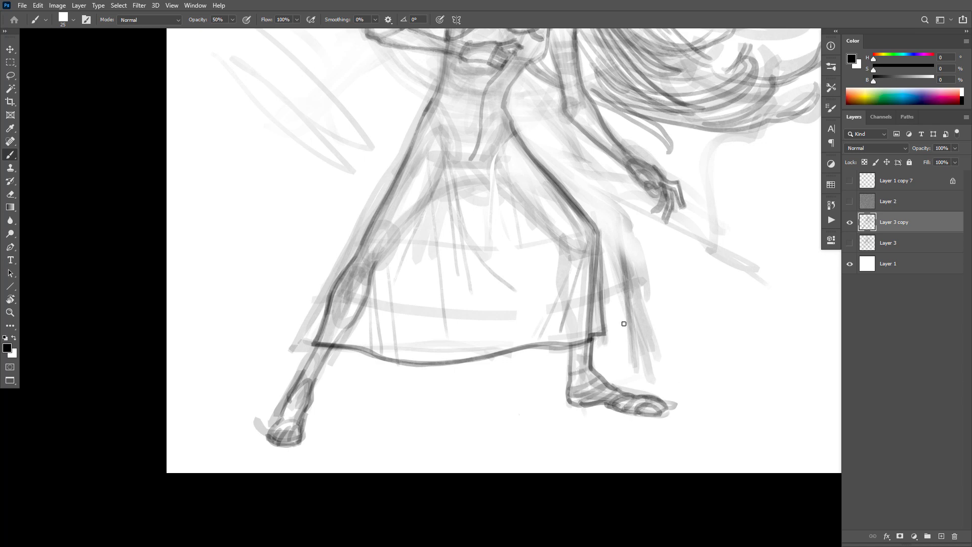
# Draw sandal straps across the front foot and wrapped bands around both ankles and the back foot.
pyautogui.moveTo(594, 381); pyautogui.dragTo(601, 405)
pyautogui.moveTo(605, 383)
pyautogui.mouseDown()
pyautogui.moveTo(613, 408)
pyautogui.moveTo(651, 407)
pyautogui.mouseUp()
pyautogui.moveTo(568, 378)
pyautogui.mouseDown()
pyautogui.moveTo(590, 371)
pyautogui.moveTo(589, 345)
pyautogui.mouseUp()
pyautogui.moveTo(302, 381); pyautogui.dragTo(316, 373)
pyautogui.moveTo(305, 374); pyautogui.dragTo(325, 353)
pyautogui.moveTo(286, 408); pyautogui.dragTo(302, 412)
# Draw the bodice edge beneath the bust, clean up stray lines around the raised arm's armhole and darken the front chest contour.
pyautogui.moveTo(665, 327); pyautogui.dragTo(631, 373)
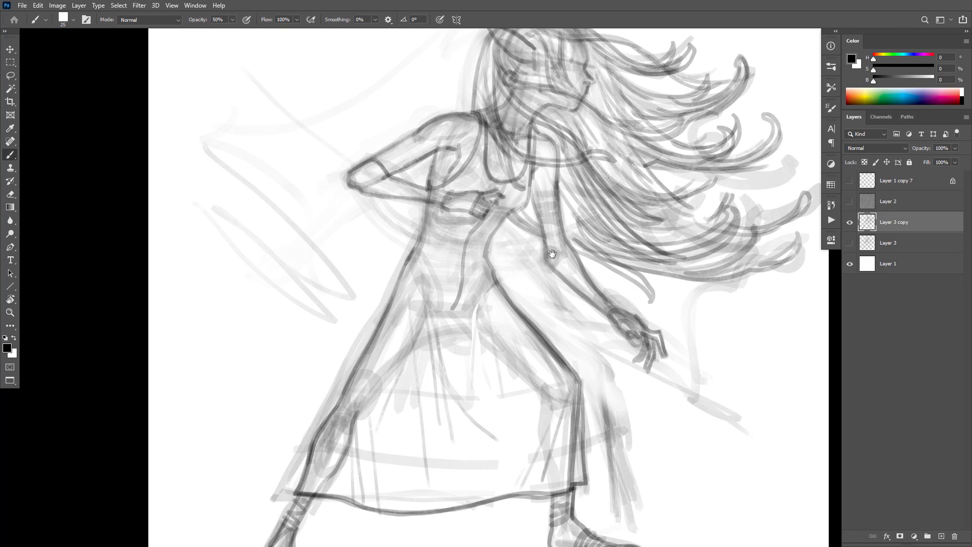
pyautogui.moveTo(551, 255); pyautogui.dragTo(581, 281)
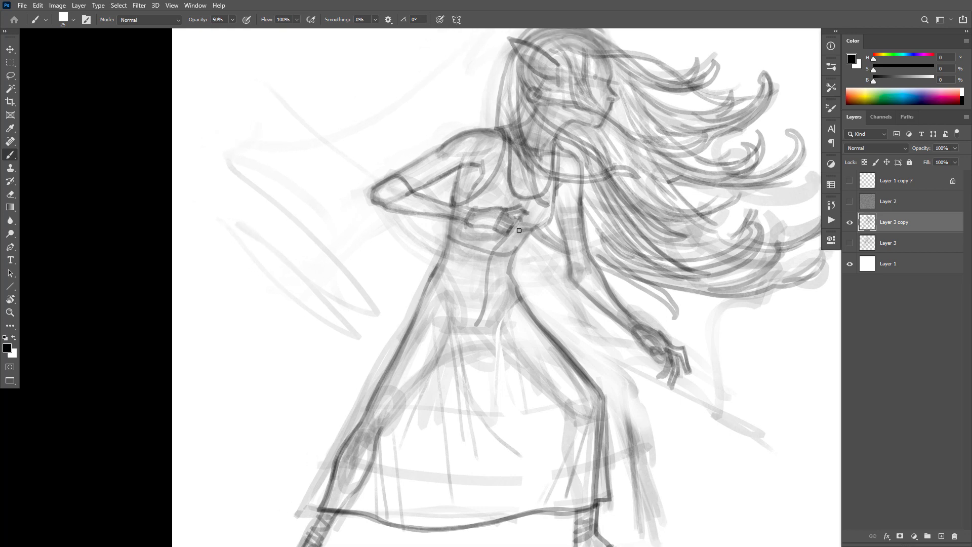
pyautogui.moveTo(506, 234)
pyautogui.mouseDown()
pyautogui.moveTo(532, 237)
pyautogui.moveTo(506, 237)
pyautogui.mouseUp()
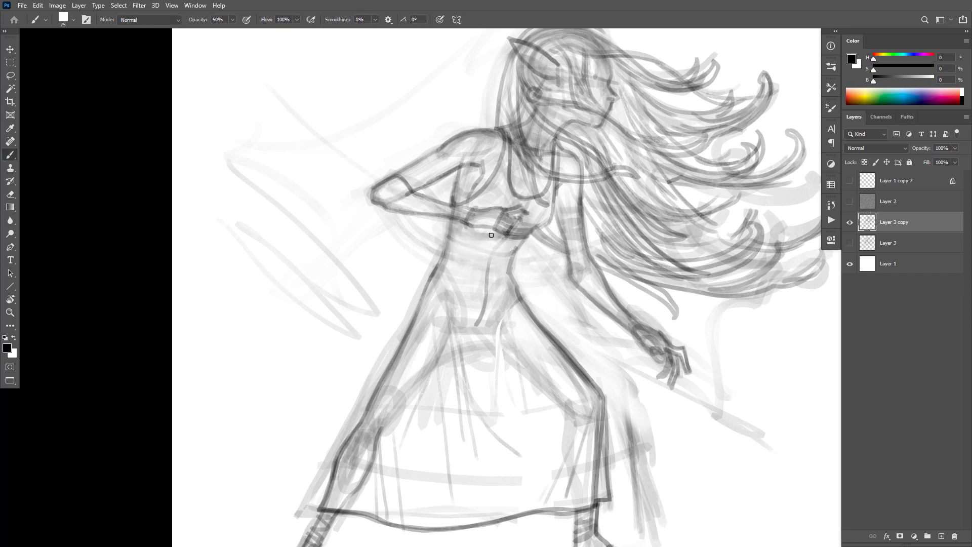
pyautogui.moveTo(447, 199); pyautogui.dragTo(449, 202)
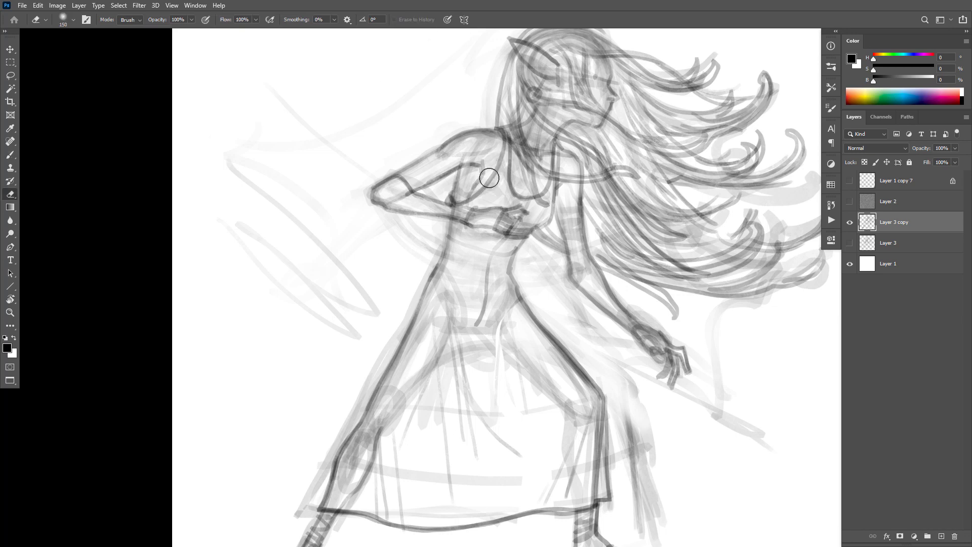
pyautogui.moveTo(466, 188); pyautogui.dragTo(458, 174)
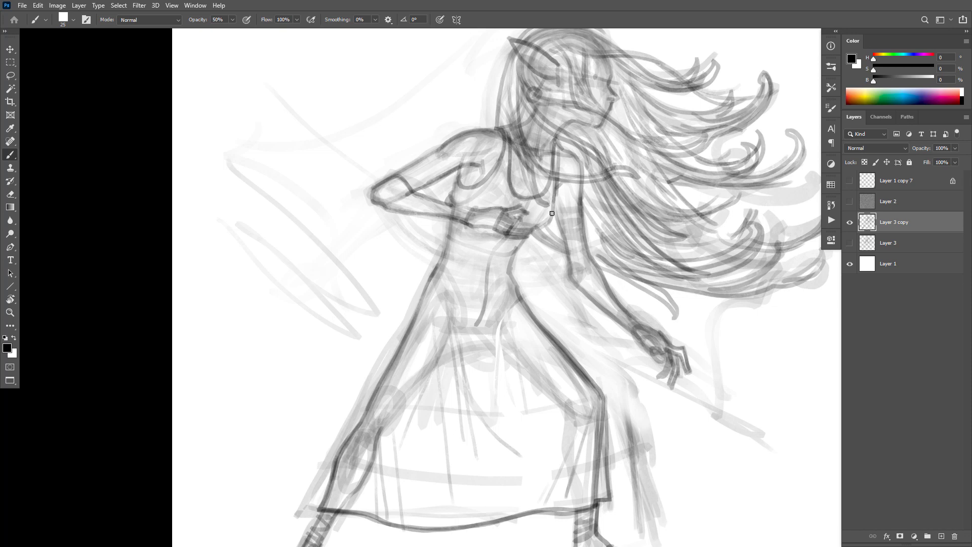
pyautogui.moveTo(555, 199); pyautogui.dragTo(511, 278)
# Darken the dress edge under the raised arm and draw small round ornaments below the bust.
pyautogui.moveTo(609, 257); pyautogui.dragTo(599, 315)
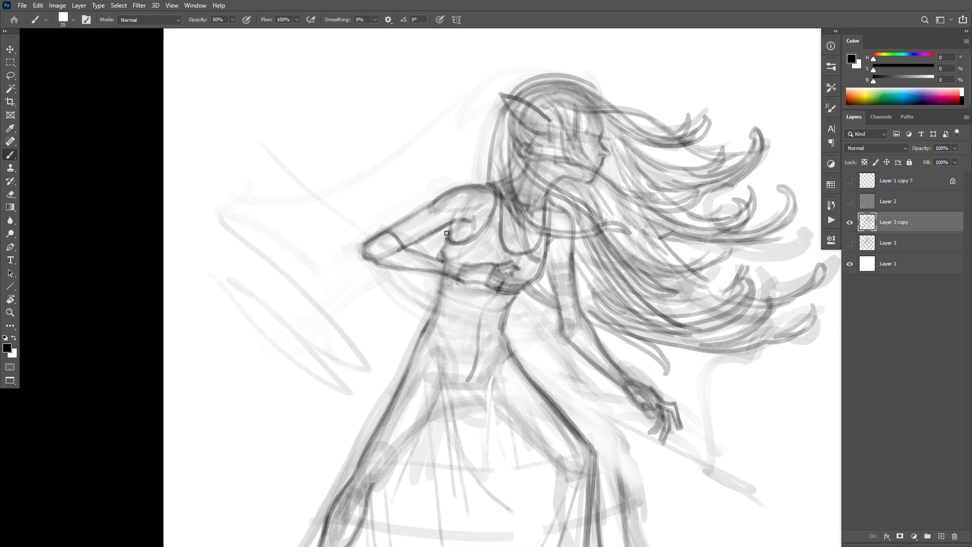
pyautogui.moveTo(445, 237); pyautogui.dragTo(451, 268)
pyautogui.moveTo(492, 302)
pyautogui.mouseDown()
pyautogui.moveTo(491, 311)
pyautogui.moveTo(497, 301)
pyautogui.moveTo(481, 289)
pyautogui.moveTo(508, 303)
pyautogui.mouseUp()
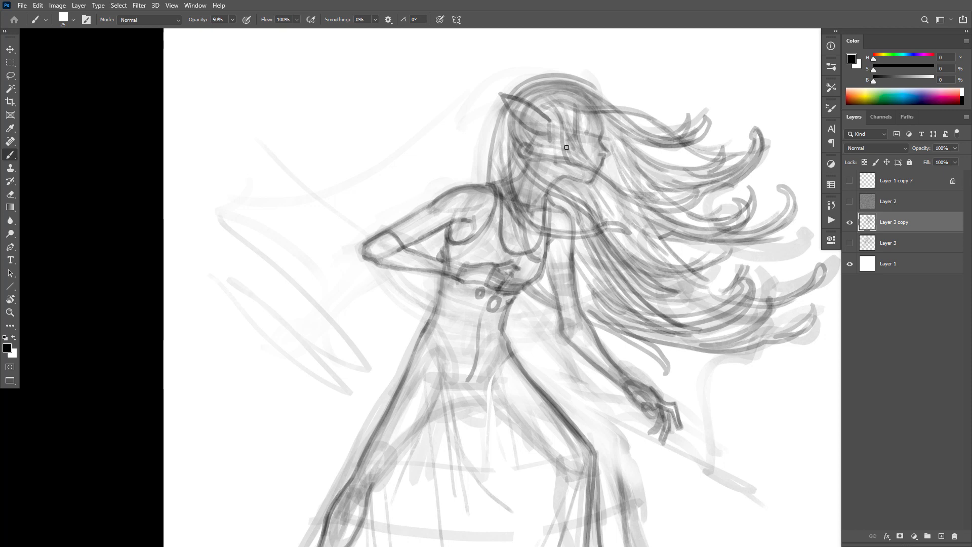
# Draw a round earring below the pointed ear and sketch a headband across the brow with oval gems on the forehead.
pyautogui.moveTo(528, 145); pyautogui.dragTo(521, 158)
pyautogui.moveTo(548, 125)
pyautogui.mouseDown()
pyautogui.moveTo(590, 108)
pyautogui.moveTo(603, 114)
pyautogui.mouseUp()
pyautogui.hotkey('ctrl', 'z')
pyautogui.moveTo(603, 122)
pyautogui.mouseDown()
pyautogui.moveTo(597, 113)
pyautogui.moveTo(553, 120)
pyautogui.moveTo(517, 143)
pyautogui.mouseUp()
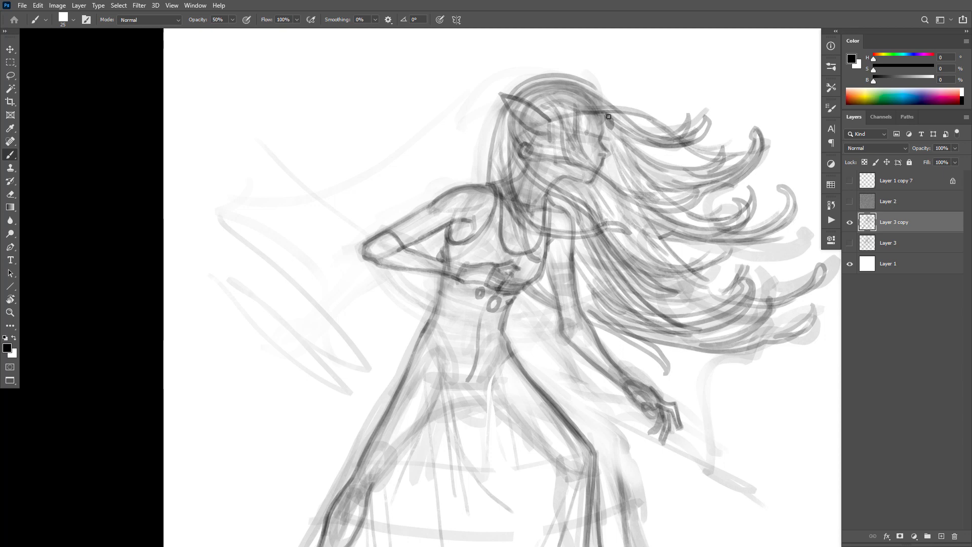
pyautogui.moveTo(612, 126)
pyautogui.mouseDown()
pyautogui.moveTo(610, 115)
pyautogui.moveTo(586, 123)
pyautogui.moveTo(610, 120)
pyautogui.moveTo(611, 129)
pyautogui.mouseUp()
pyautogui.moveTo(585, 118); pyautogui.dragTo(591, 125)
pyautogui.moveTo(604, 110)
pyautogui.mouseDown()
pyautogui.moveTo(552, 113)
pyautogui.moveTo(540, 99)
pyautogui.moveTo(560, 127)
pyautogui.moveTo(555, 136)
pyautogui.mouseUp()
pyautogui.hotkey('ctrl', 'z')
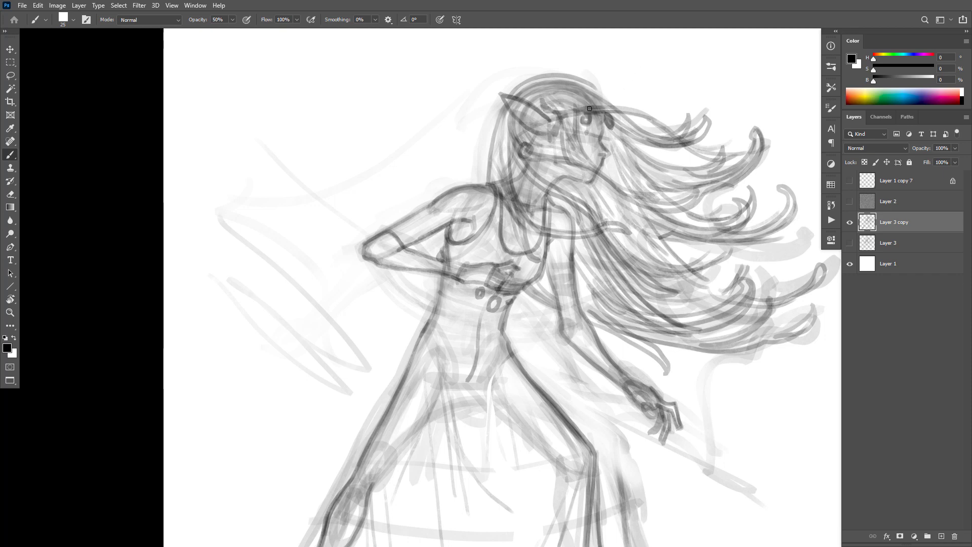
# Add curved ornaments above the headband, rework the earring and hang a round pendant at the neckline.
pyautogui.moveTo(577, 102)
pyautogui.mouseDown()
pyautogui.moveTo(568, 90)
pyautogui.moveTo(577, 110)
pyautogui.mouseUp()
pyautogui.moveTo(523, 130); pyautogui.dragTo(510, 145)
pyautogui.moveTo(581, 101); pyautogui.dragTo(578, 91)
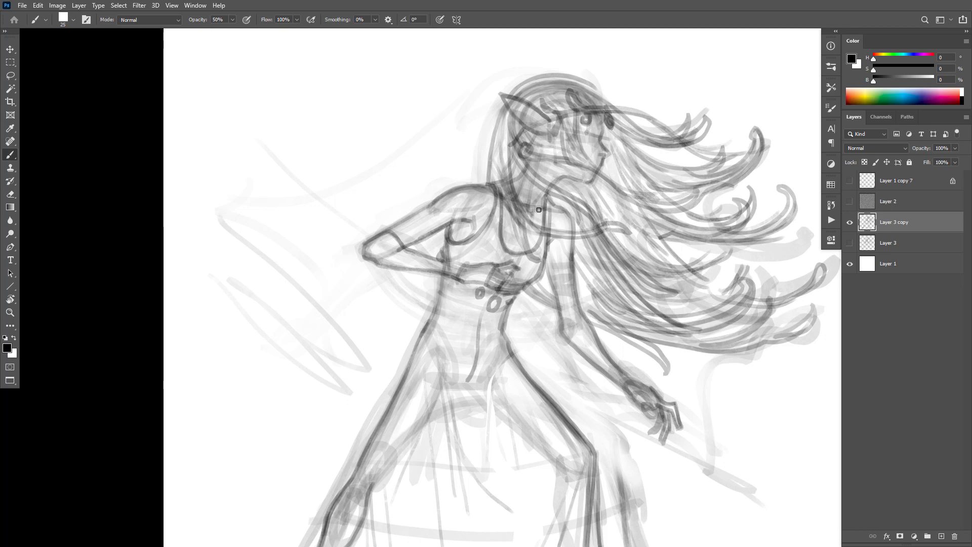
pyautogui.moveTo(517, 226)
pyautogui.mouseDown()
pyautogui.moveTo(502, 196)
pyautogui.moveTo(526, 232)
pyautogui.moveTo(552, 208)
pyautogui.mouseUp()
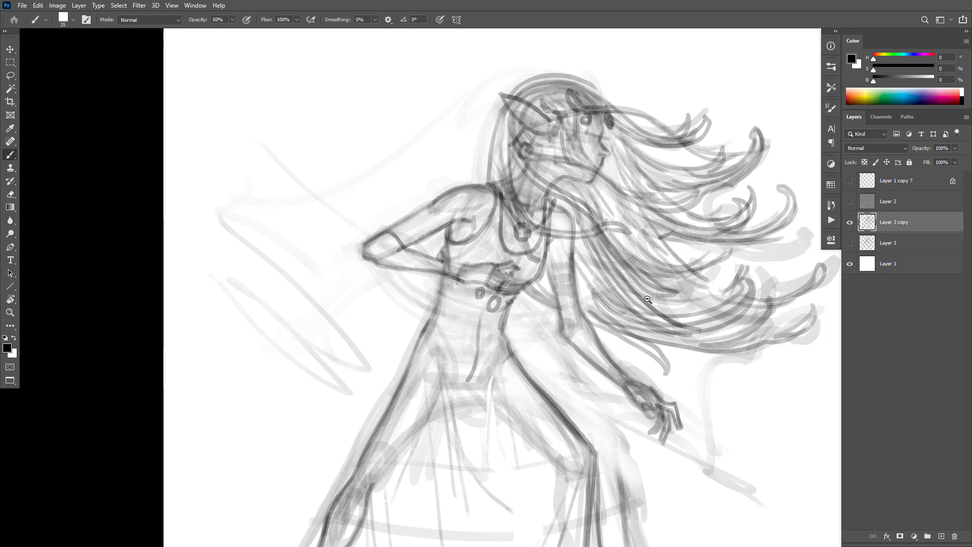
# Draw paired bands around both upper arms and wrapped bands around the front forearm.
pyautogui.scroll(-5, 682, 289)
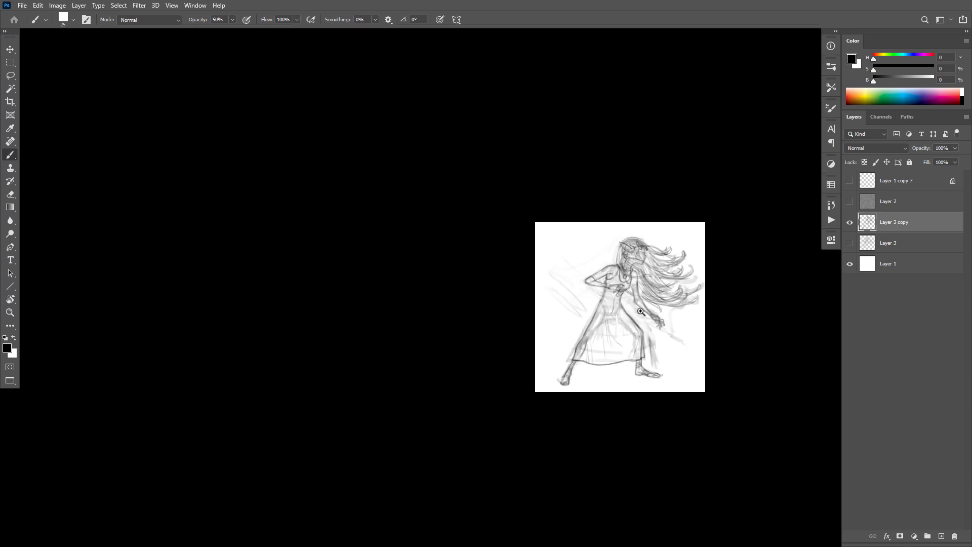
pyautogui.scroll(5, 641, 312)
pyautogui.scroll(-2, 556, 234)
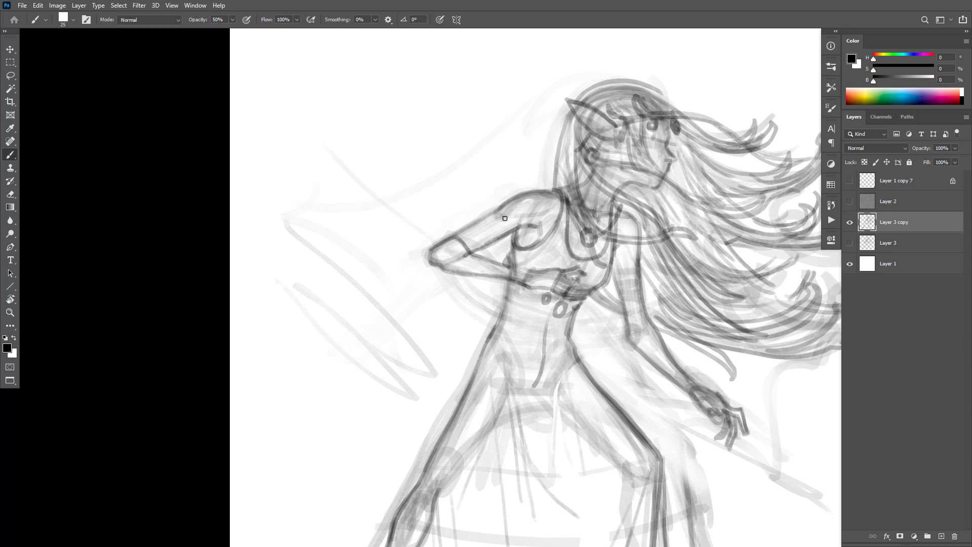
pyautogui.moveTo(505, 219)
pyautogui.mouseDown()
pyautogui.moveTo(506, 231)
pyautogui.moveTo(499, 215)
pyautogui.moveTo(492, 226)
pyautogui.moveTo(494, 242)
pyautogui.moveTo(484, 234)
pyautogui.moveTo(487, 245)
pyautogui.mouseUp()
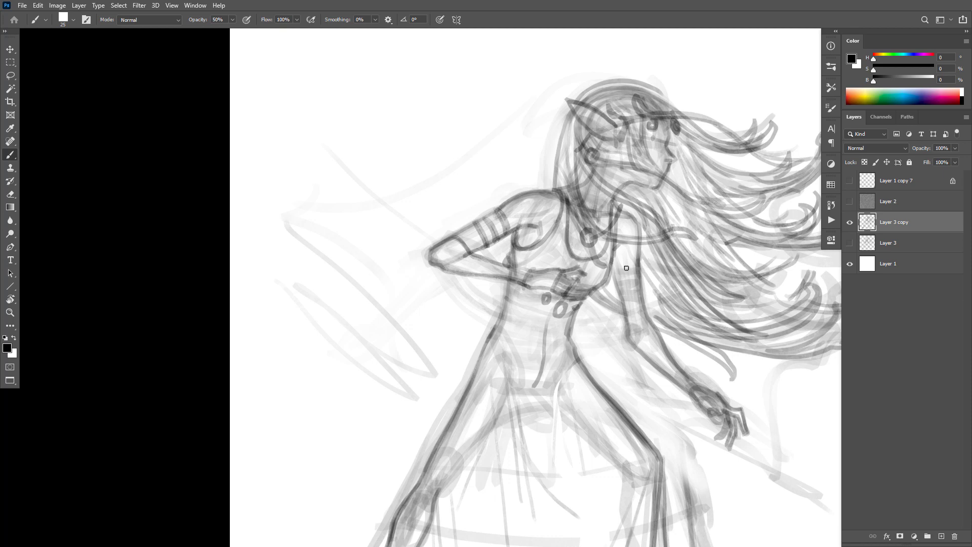
pyautogui.moveTo(614, 269)
pyautogui.mouseDown()
pyautogui.moveTo(624, 277)
pyautogui.moveTo(639, 271)
pyautogui.moveTo(616, 286)
pyautogui.moveTo(640, 293)
pyautogui.mouseUp()
pyautogui.hotkey('ctrl', 'z')
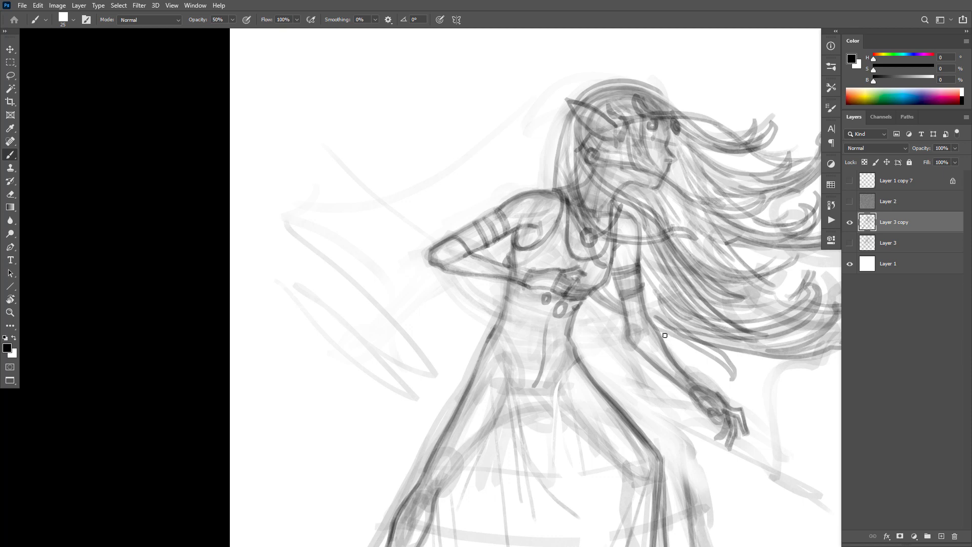
pyautogui.moveTo(647, 354)
pyautogui.mouseDown()
pyautogui.moveTo(659, 334)
pyautogui.moveTo(670, 355)
pyautogui.mouseUp()
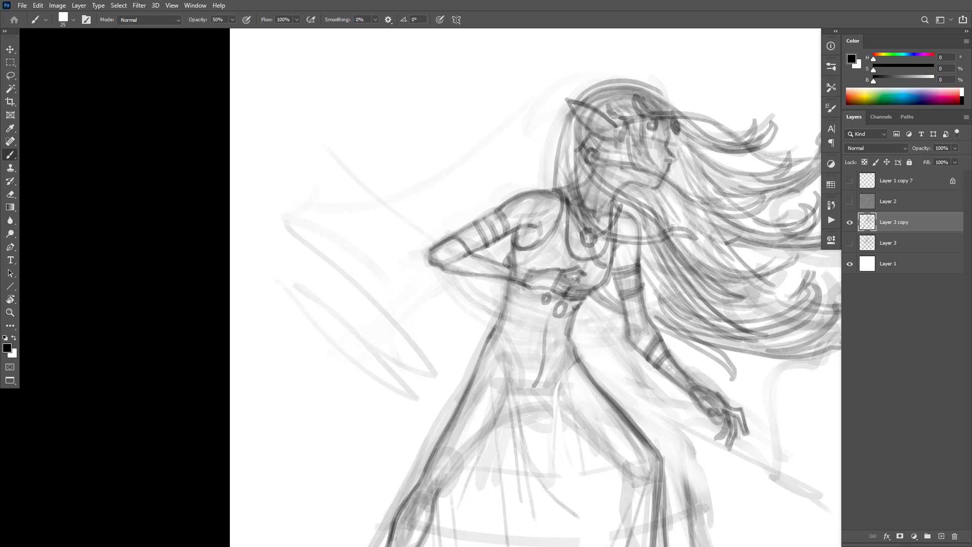
# Examine the whole figure's pose and balance with the canvas flipped horizontally, and flip it back.
pyautogui.scroll(-4, 765, 295)
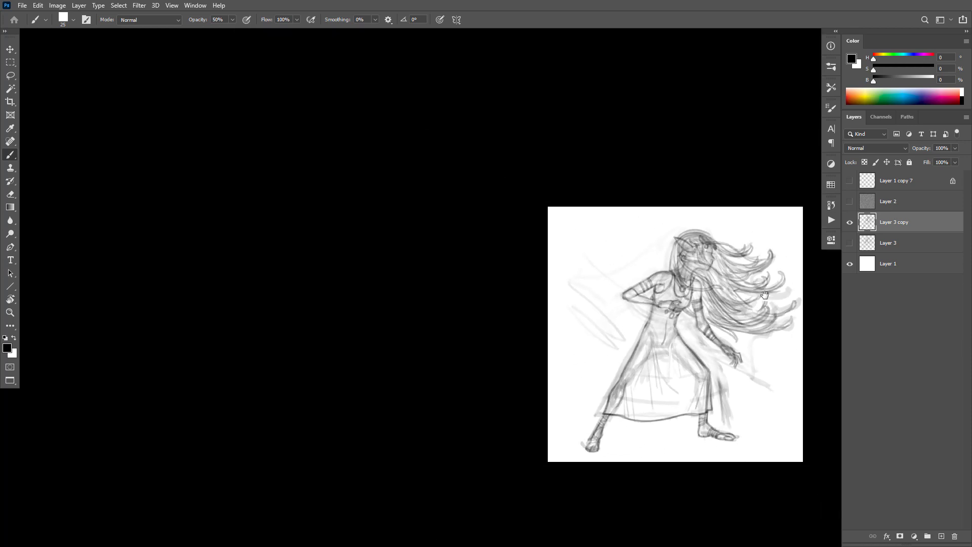
pyautogui.scroll(2, 739, 288)
pyautogui.moveTo(736, 292); pyautogui.dragTo(700, 297)
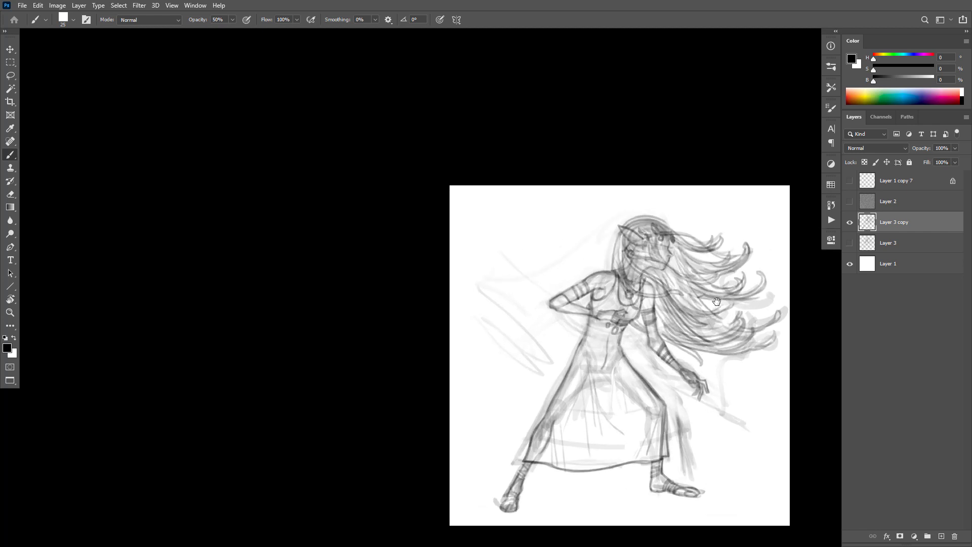
pyautogui.hotkey('ctrl', 'shift', 'h')
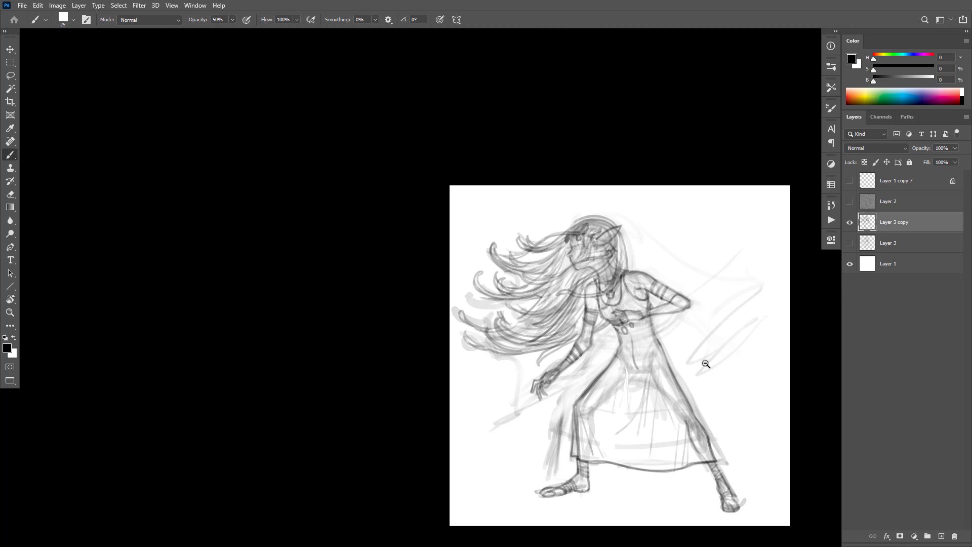
pyautogui.scroll(-3, 708, 360)
pyautogui.scroll(4, 719, 357)
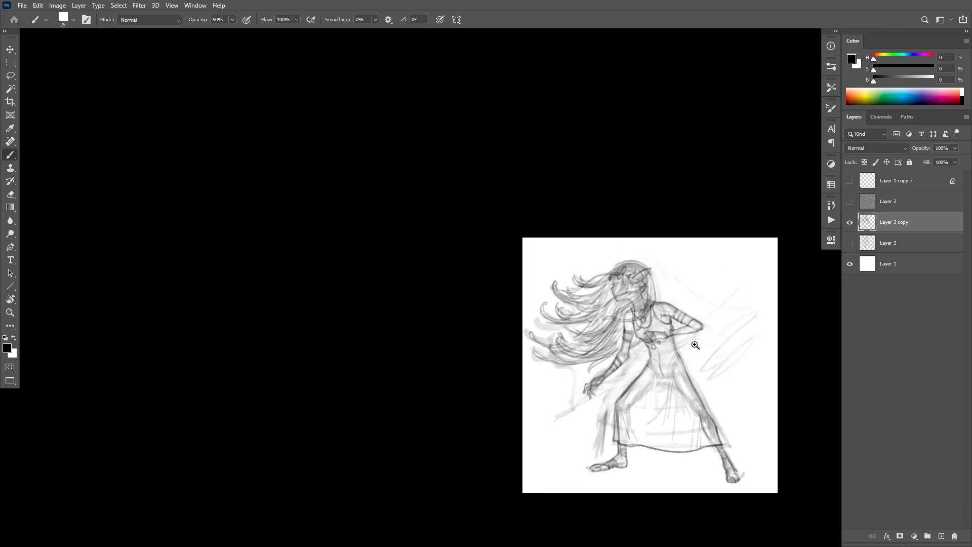
pyautogui.hotkey('ctrl', 'shift', 'h')
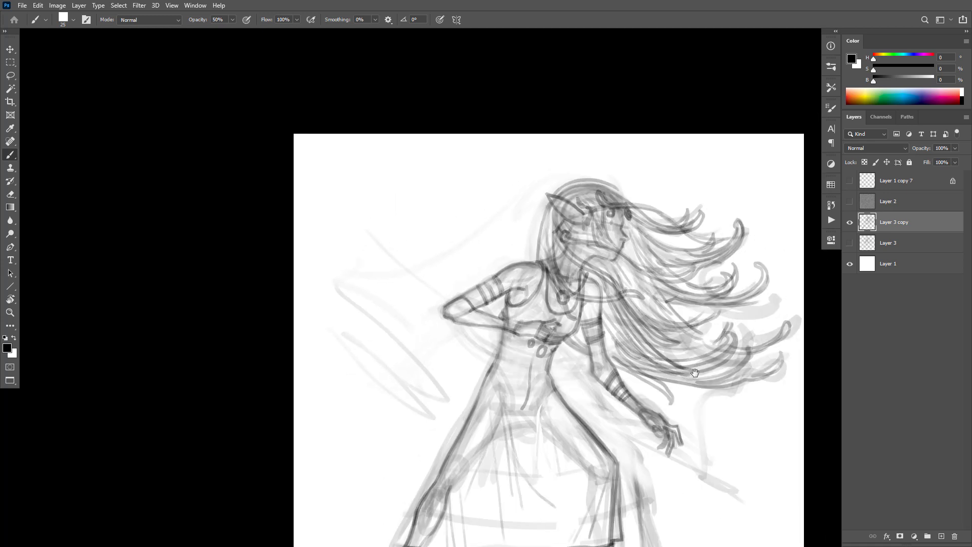
pyautogui.scroll(1, 692, 349)
pyautogui.scroll(-2, 665, 357)
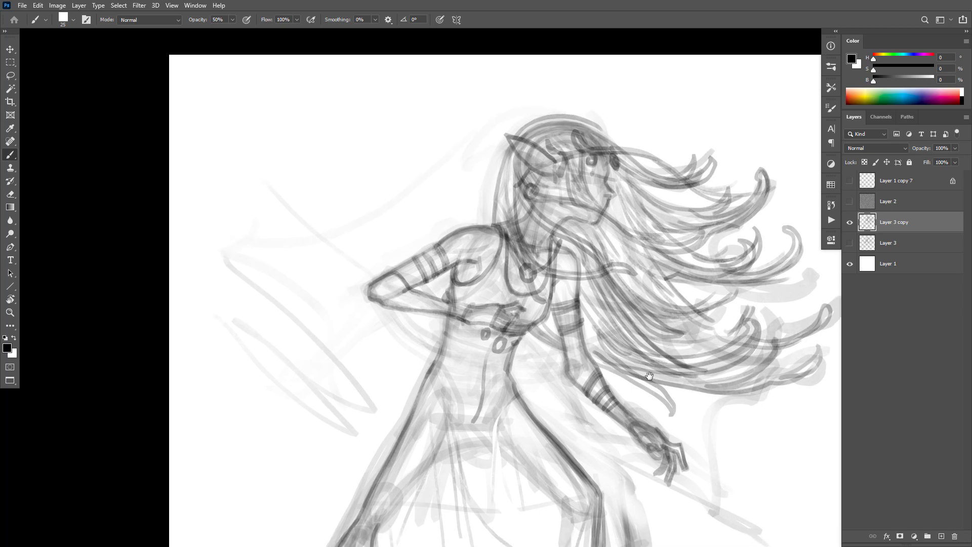
pyautogui.scroll(-3, 633, 367)
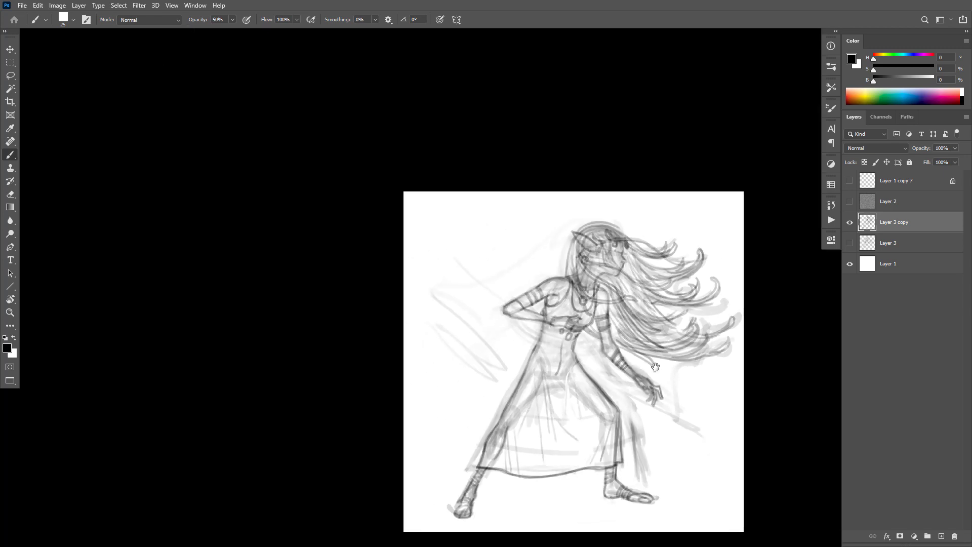
pyautogui.scroll(1, 657, 384)
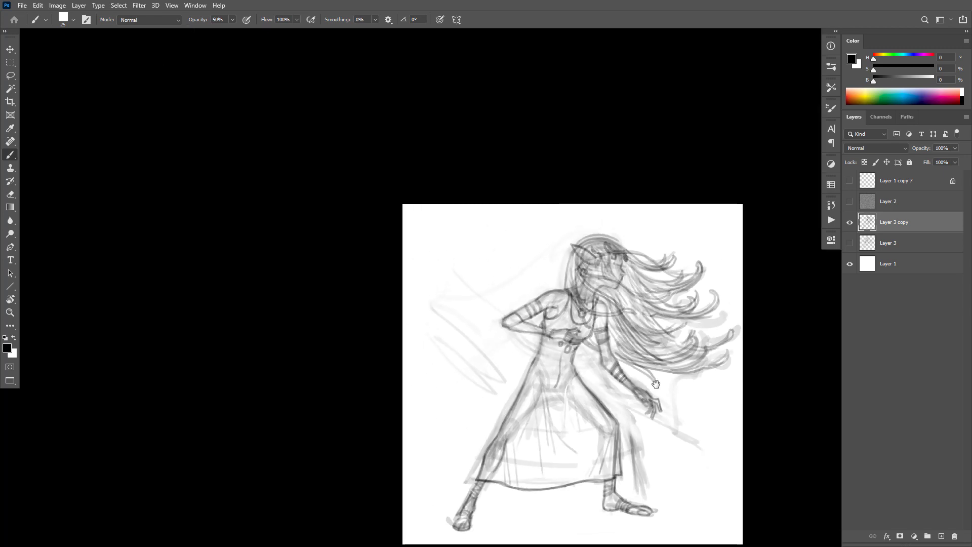
pyautogui.scroll(2, 654, 384)
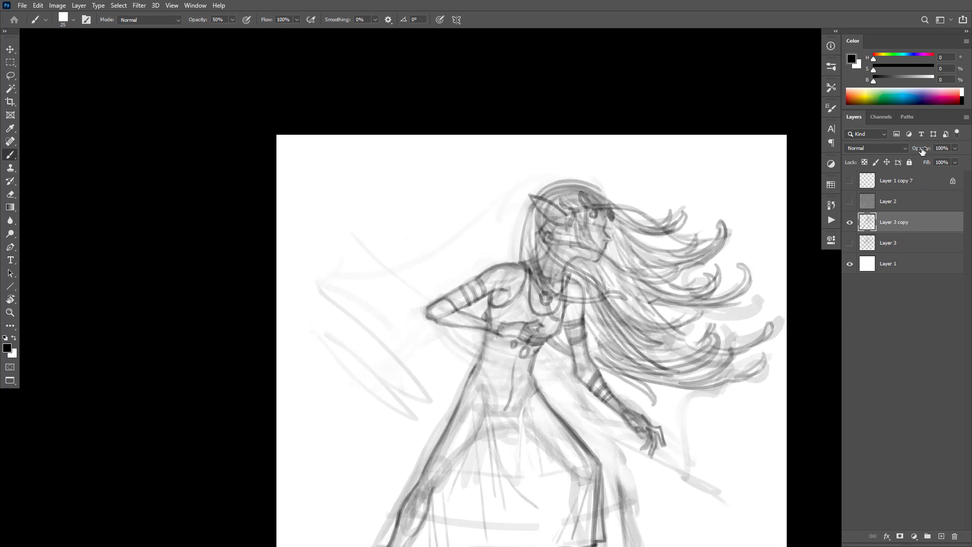
# Add a white-filled layer above the sketch and set its opacity to 84% to fade the drawing underneath.
pyautogui.hotkey('ctrl', 'shift', 'alt', 'n')
pyautogui.hotkey('ctrl', 'BackSpace')
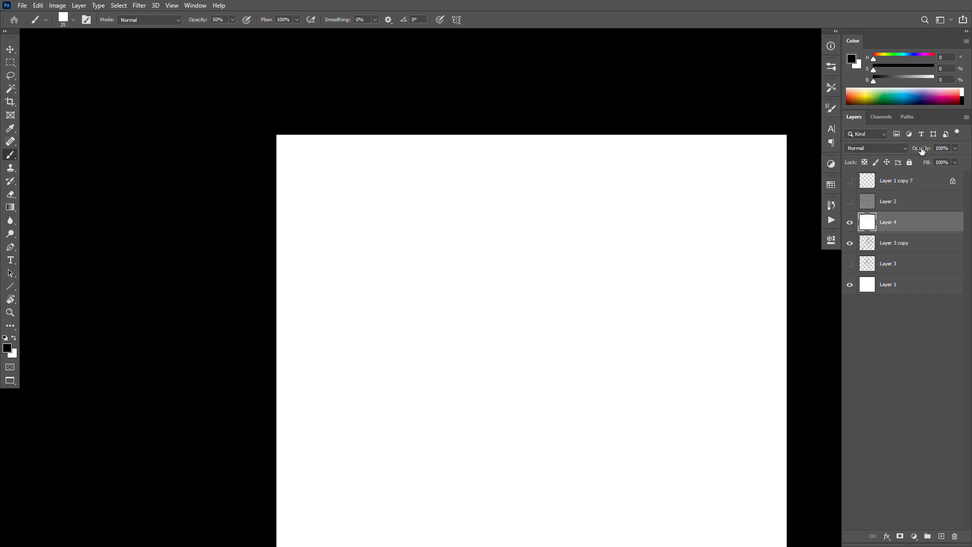
pyautogui.moveTo(926, 149); pyautogui.dragTo(920, 154)
pyautogui.moveTo(626, 290); pyautogui.dragTo(632, 312)
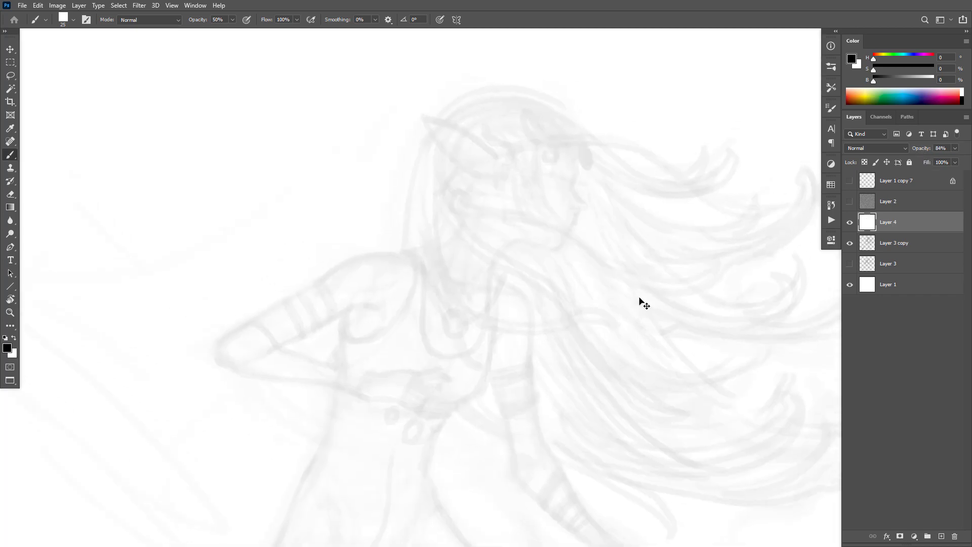
# Choose the Simple Pencil brush from the Line and Color Tutorial brush set.
pyautogui.click(831, 108)
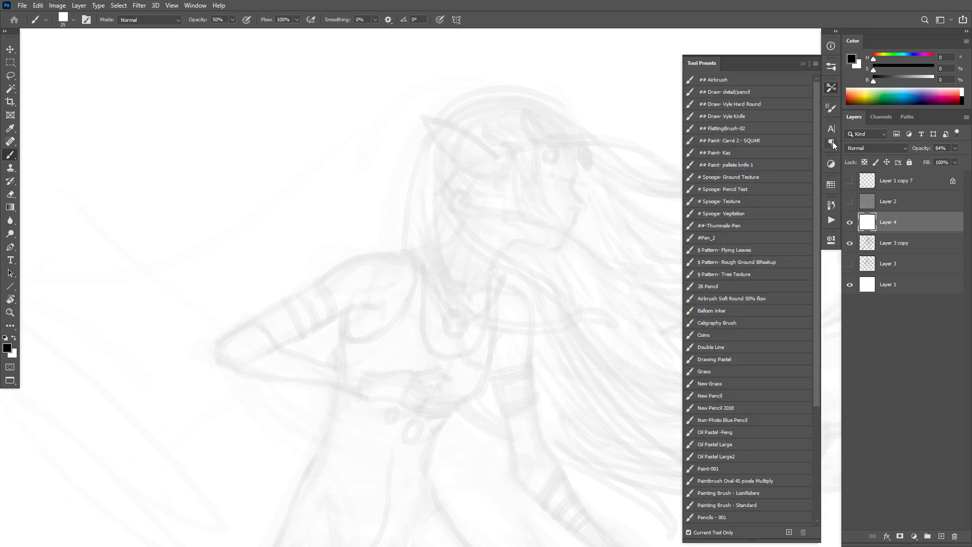
pyautogui.click(833, 105)
pyautogui.click(833, 67)
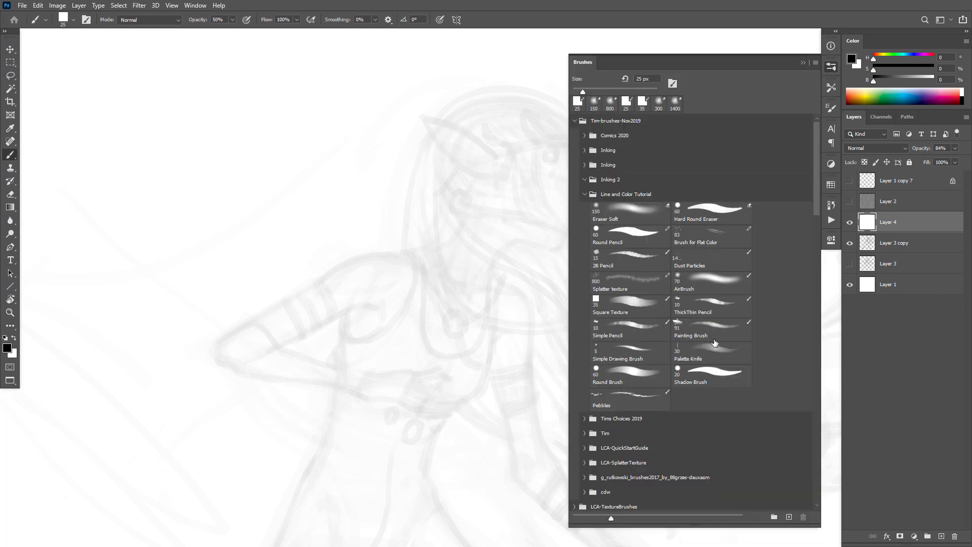
pyautogui.click(645, 327)
# Try the pencil with test strokes near the face and arm, undo them and set the brush opacity to 80%.
pyautogui.moveTo(557, 269); pyautogui.dragTo(543, 411)
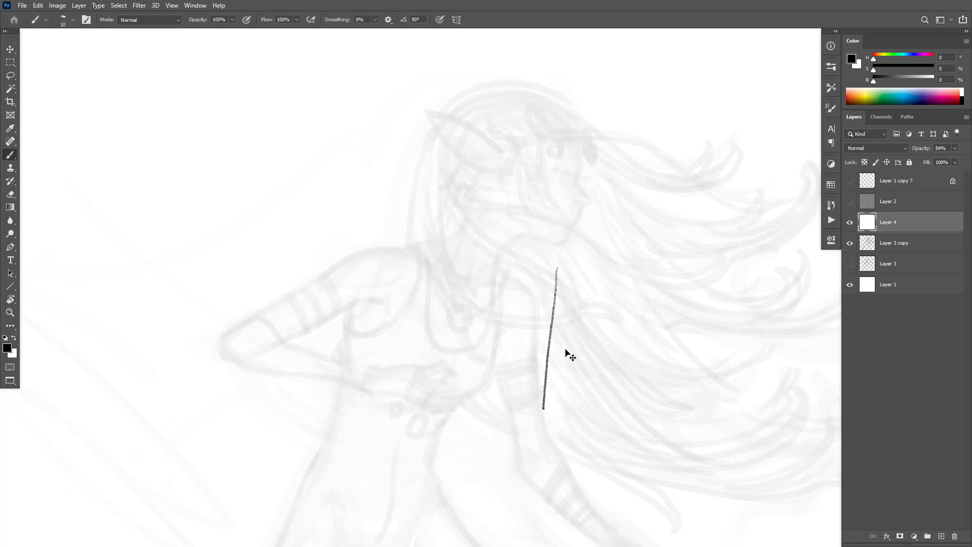
pyautogui.hotkey('ctrl', 'z')
pyautogui.moveTo(635, 183)
pyautogui.mouseDown()
pyautogui.moveTo(522, 219)
pyautogui.moveTo(460, 397)
pyautogui.moveTo(565, 325)
pyautogui.mouseUp()
pyautogui.hotkey('ctrl', 'z')
pyautogui.press('8')
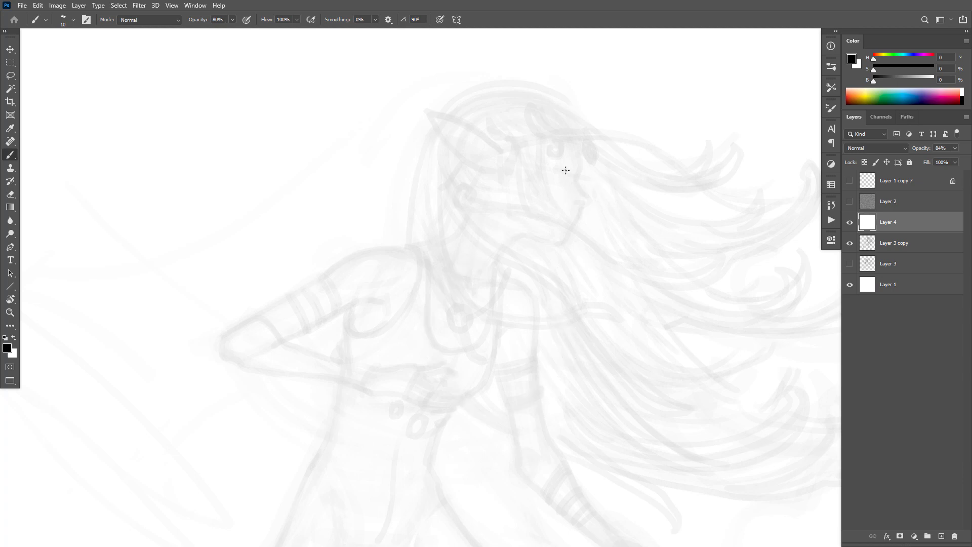
pyautogui.moveTo(569, 152); pyautogui.dragTo(562, 315)
pyautogui.hotkey('ctrl', 'z')
pyautogui.scroll(3, 610, 249)
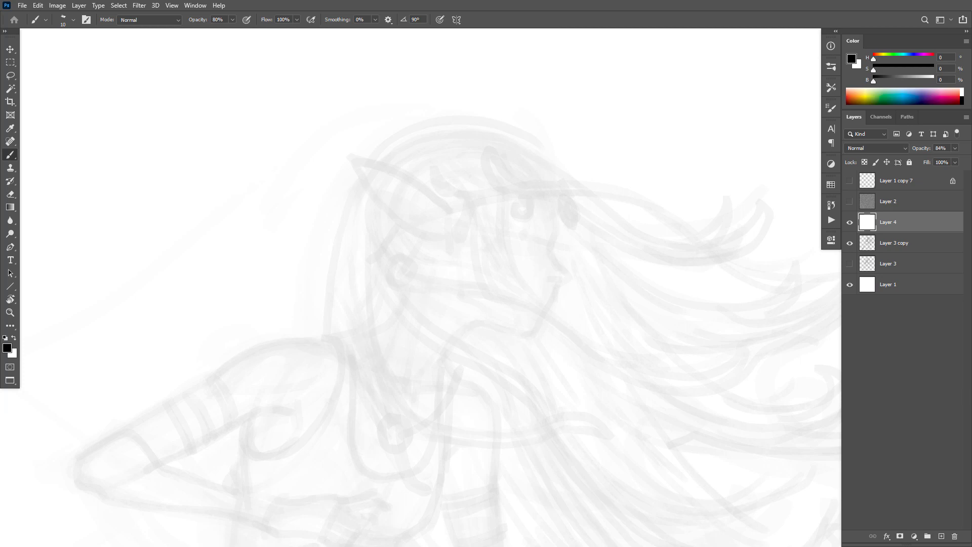
pyautogui.hotkey('ctrl', 'Tab')
pyautogui.scroll(2, 567, 230)
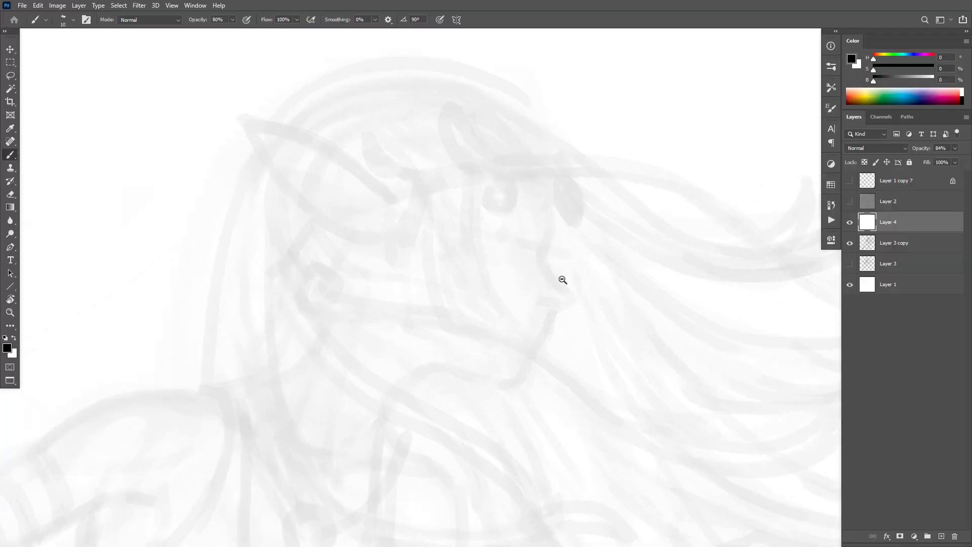
pyautogui.scroll(-5, 563, 280)
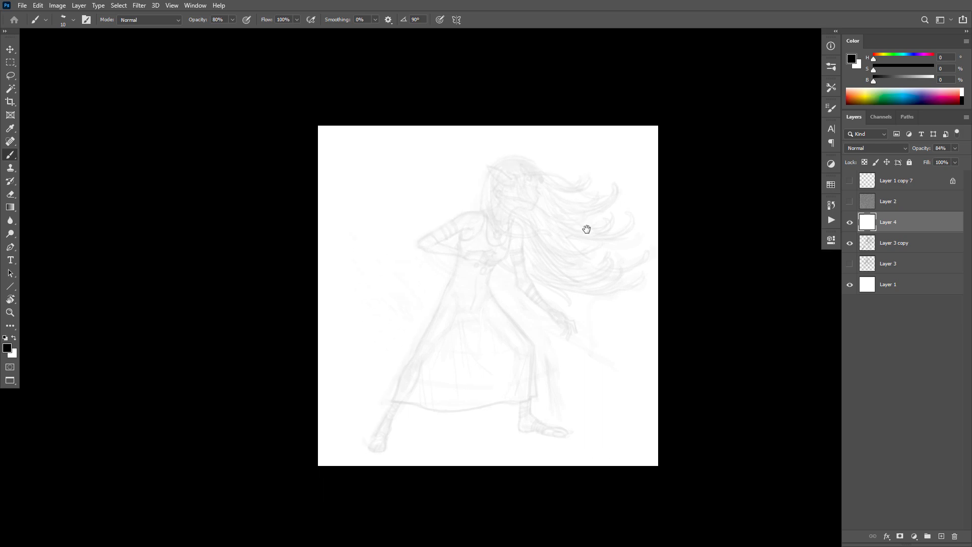
pyautogui.scroll(8, 587, 229)
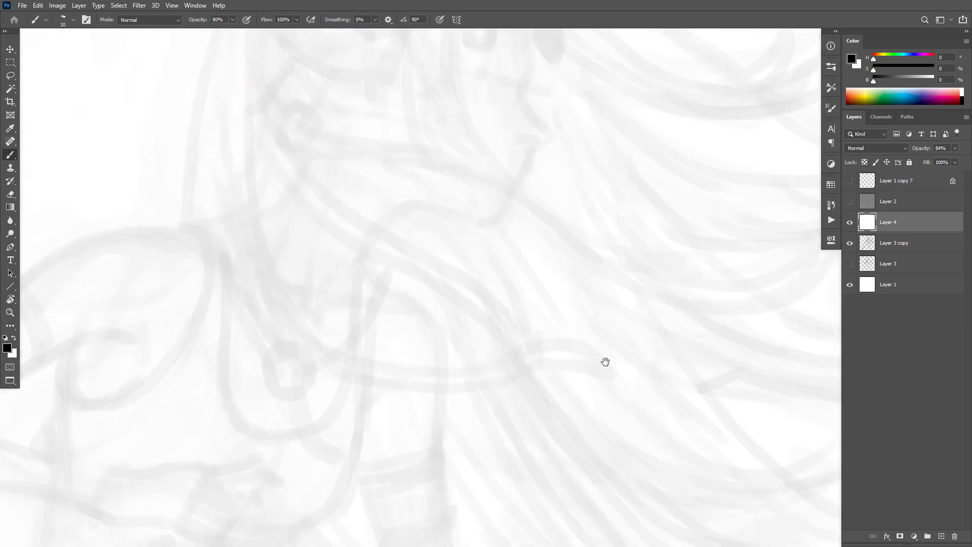
# Pencil the face's profile from forehead to lips with its eye and eyebrow, plus the two rounded ornaments on the forehead.
pyautogui.moveTo(605, 362); pyautogui.dragTo(634, 232)
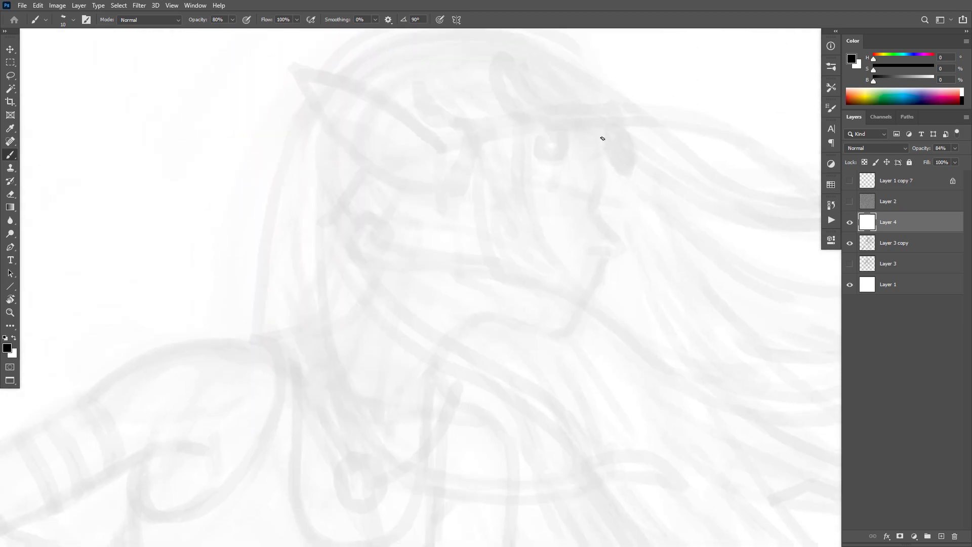
pyautogui.moveTo(609, 165)
pyautogui.mouseDown()
pyautogui.moveTo(598, 212)
pyautogui.moveTo(611, 229)
pyautogui.mouseUp()
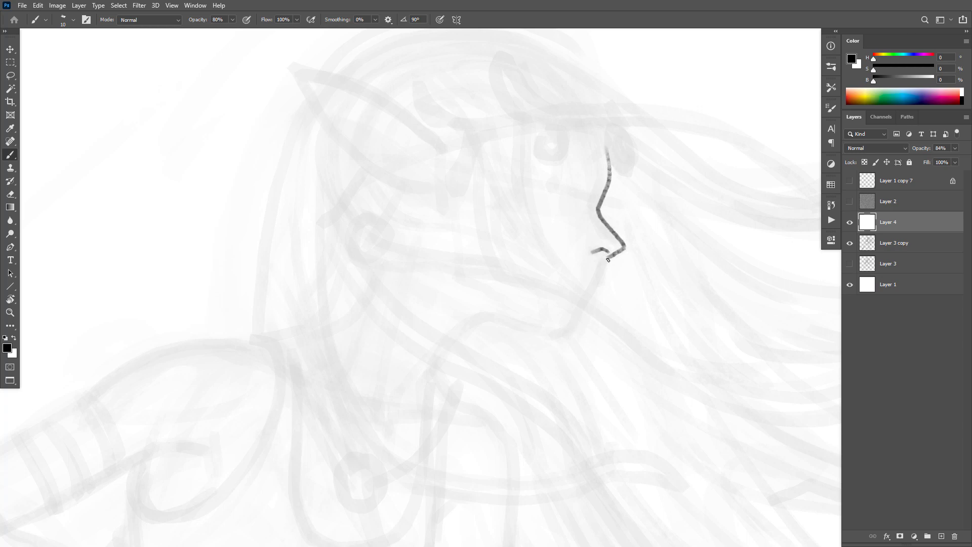
pyautogui.moveTo(608, 258); pyautogui.dragTo(606, 270)
pyautogui.moveTo(594, 191)
pyautogui.mouseDown()
pyautogui.moveTo(559, 200)
pyautogui.moveTo(591, 186)
pyautogui.moveTo(577, 184)
pyautogui.moveTo(581, 196)
pyautogui.moveTo(594, 192)
pyautogui.moveTo(589, 184)
pyautogui.moveTo(563, 196)
pyautogui.moveTo(585, 206)
pyautogui.mouseUp()
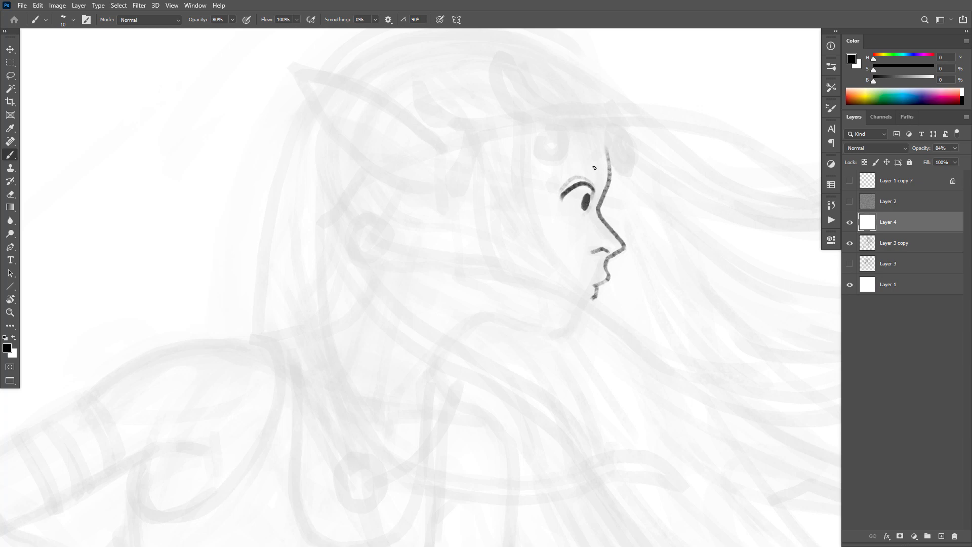
pyautogui.moveTo(596, 164)
pyautogui.mouseDown()
pyautogui.moveTo(569, 154)
pyautogui.moveTo(589, 149)
pyautogui.moveTo(565, 155)
pyautogui.mouseUp()
pyautogui.moveTo(540, 145)
pyautogui.mouseDown()
pyautogui.moveTo(567, 150)
pyautogui.moveTo(561, 131)
pyautogui.moveTo(622, 130)
pyautogui.moveTo(629, 172)
pyautogui.moveTo(614, 162)
pyautogui.moveTo(619, 128)
pyautogui.moveTo(628, 173)
pyautogui.mouseUp()
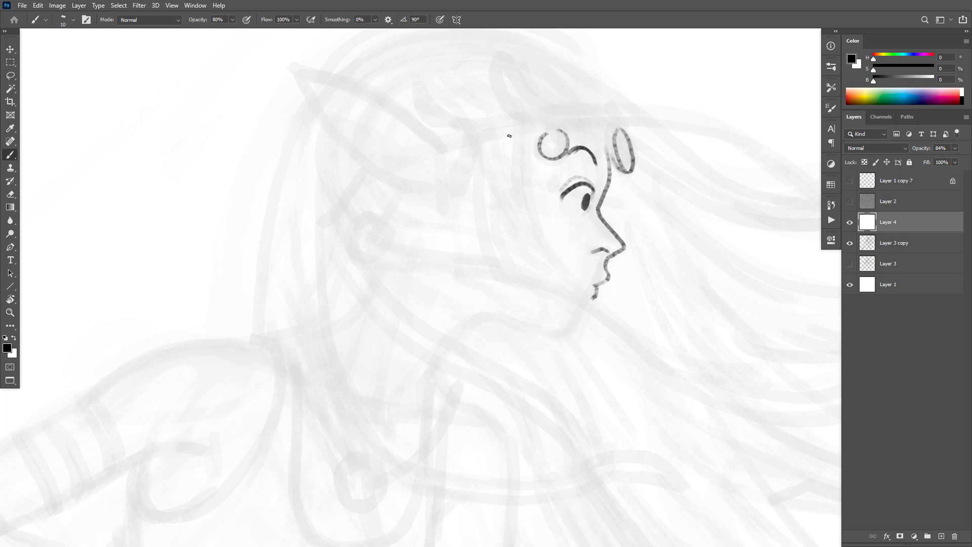
# Draw the long curved line down the side of the face and try a second line behind it.
pyautogui.moveTo(507, 135); pyautogui.dragTo(551, 261)
pyautogui.moveTo(473, 163)
pyautogui.mouseDown()
pyautogui.moveTo(492, 272)
pyautogui.moveTo(569, 297)
pyautogui.moveTo(683, 396)
pyautogui.moveTo(799, 448)
pyautogui.mouseUp()
pyautogui.hotkey('ctrl', 'z')
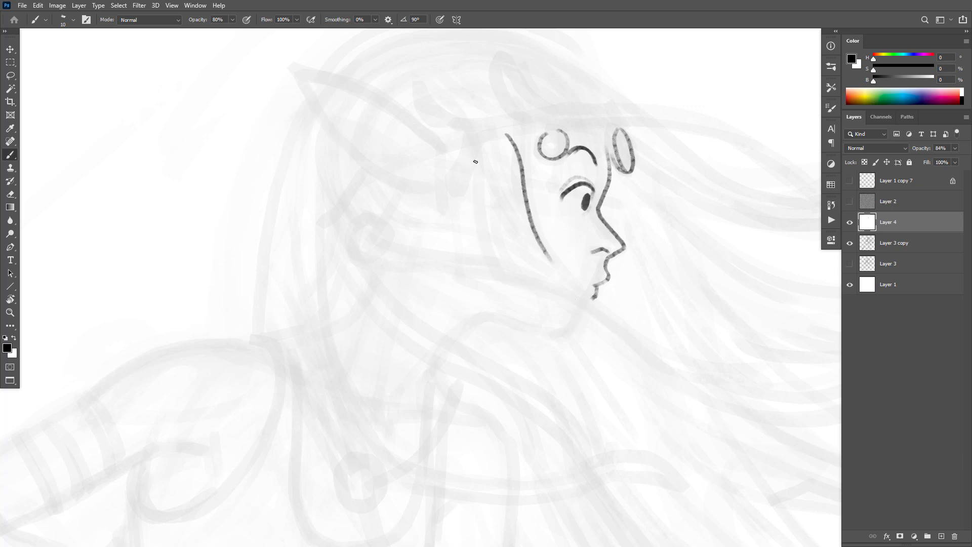
pyautogui.moveTo(475, 161); pyautogui.dragTo(499, 284)
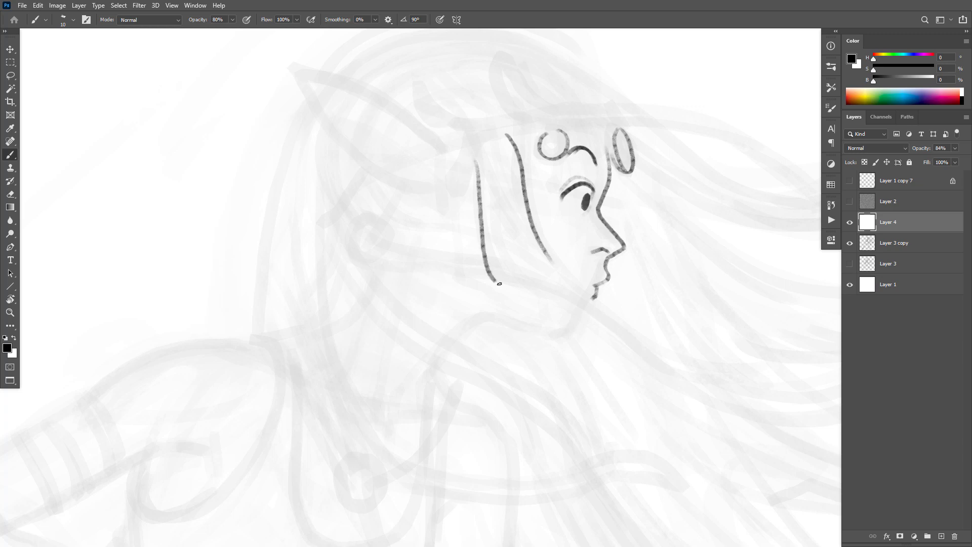
pyautogui.hotkey('ctrl', 'z')
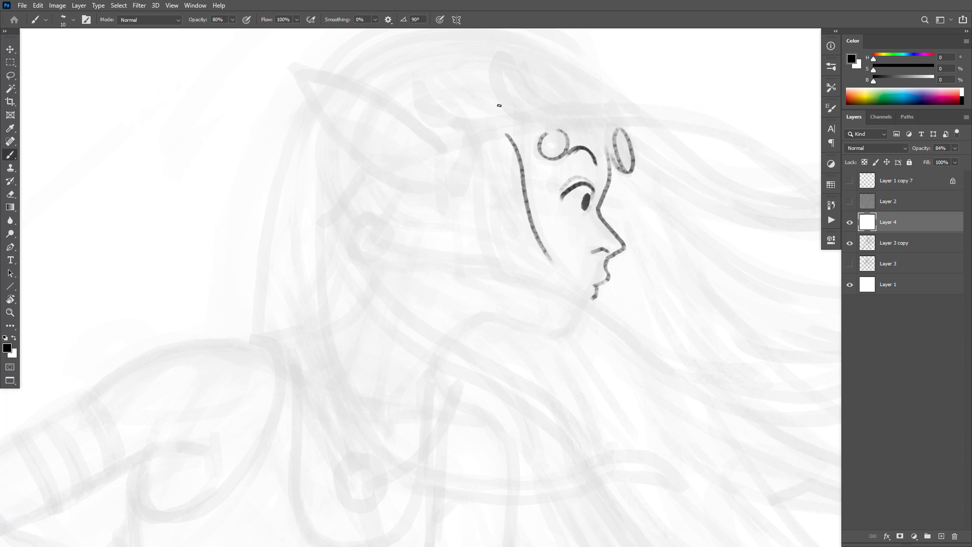
# Draw the chin and the underside of the jaw back to the neck, redoing the jaw stroke once.
pyautogui.moveTo(593, 297); pyautogui.dragTo(574, 330)
pyautogui.moveTo(566, 335)
pyautogui.mouseDown()
pyautogui.moveTo(506, 321)
pyautogui.moveTo(471, 324)
pyautogui.moveTo(453, 344)
pyautogui.mouseUp()
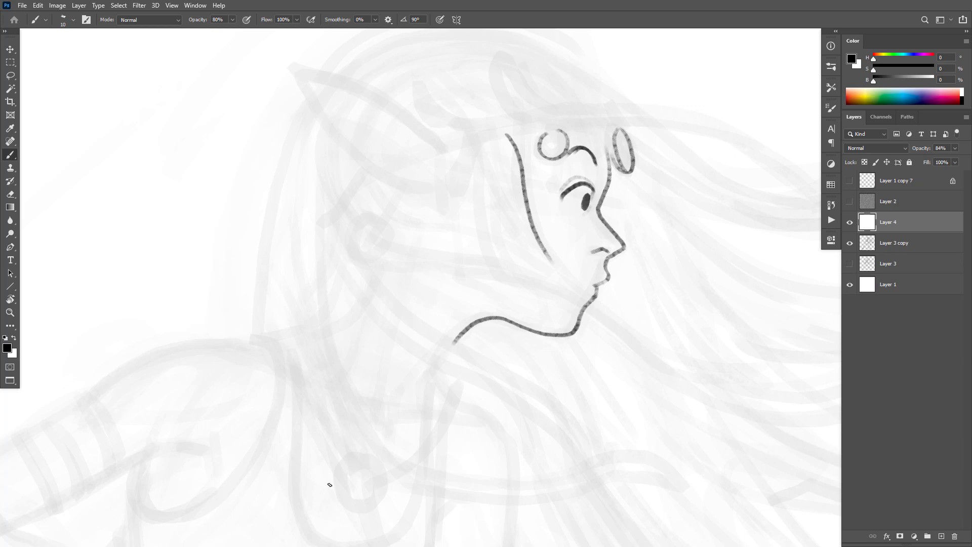
pyautogui.hotkey('ctrl', 'z')
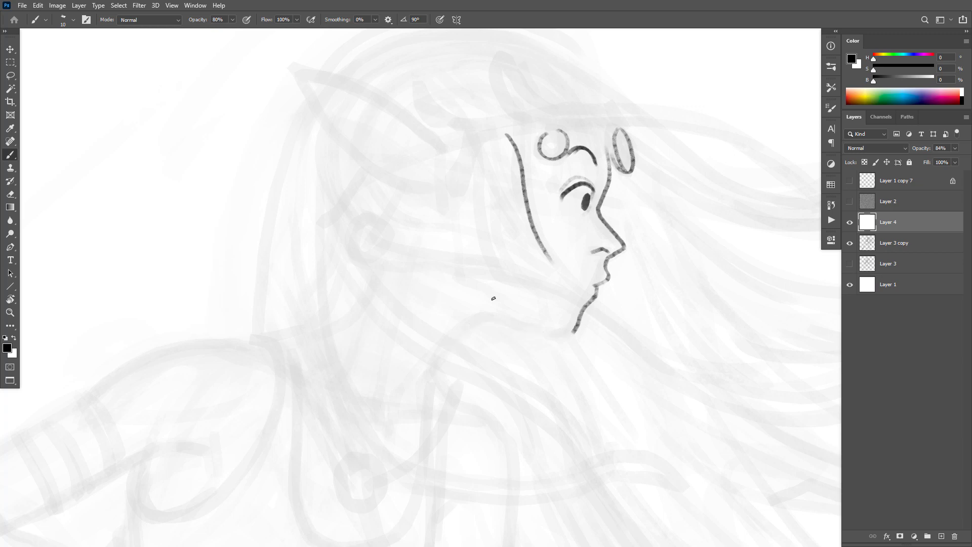
pyautogui.moveTo(500, 319); pyautogui.dragTo(564, 335)
pyautogui.moveTo(483, 315); pyautogui.dragTo(448, 343)
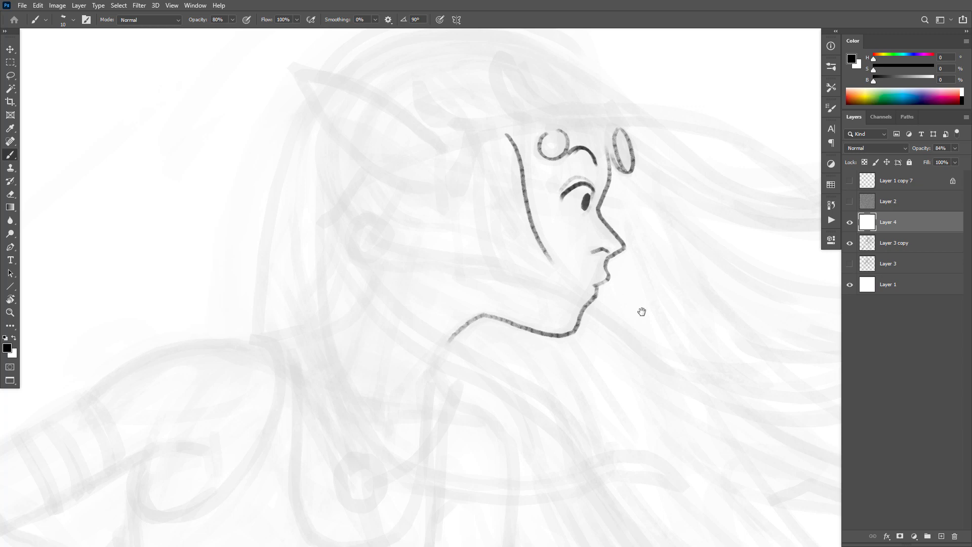
# Outline the headpiece's lower edge and the long pointed ear with its inner folds, and hang a round earring from it.
pyautogui.moveTo(652, 251); pyautogui.dragTo(648, 274)
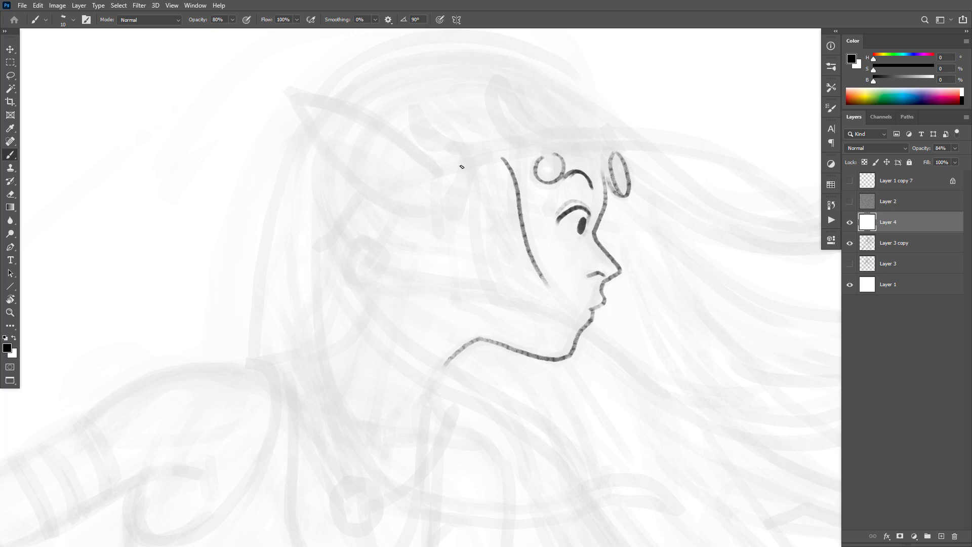
pyautogui.moveTo(460, 167)
pyautogui.mouseDown()
pyautogui.moveTo(431, 221)
pyautogui.moveTo(451, 219)
pyautogui.moveTo(483, 167)
pyautogui.moveTo(532, 152)
pyautogui.mouseUp()
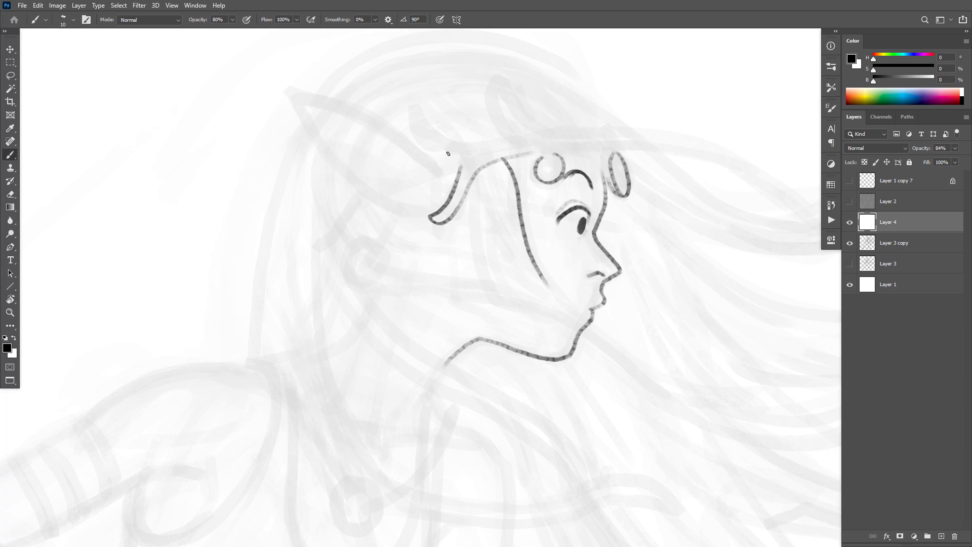
pyautogui.moveTo(449, 154)
pyautogui.mouseDown()
pyautogui.moveTo(434, 161)
pyautogui.moveTo(296, 89)
pyautogui.moveTo(319, 143)
pyautogui.moveTo(378, 197)
pyautogui.moveTo(450, 206)
pyautogui.mouseUp()
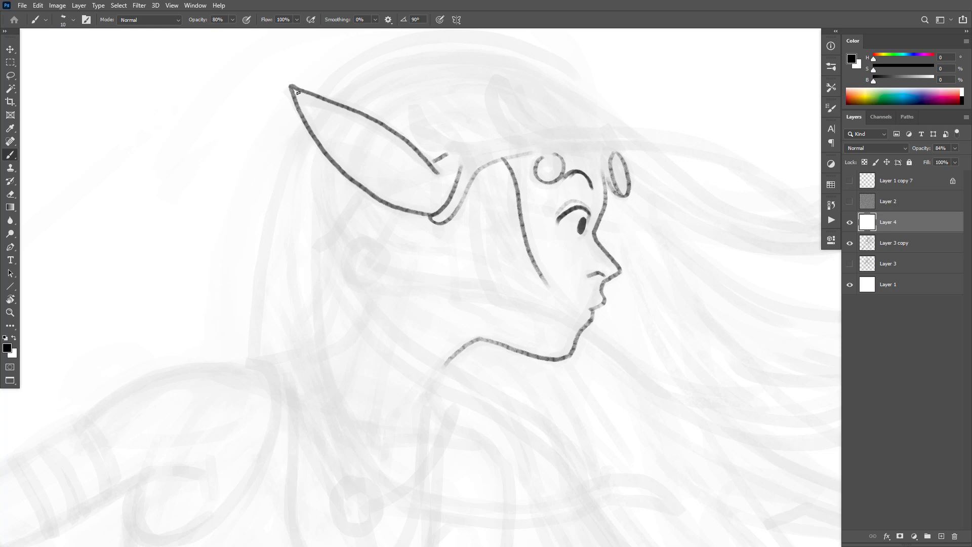
pyautogui.moveTo(299, 93)
pyautogui.mouseDown()
pyautogui.moveTo(416, 163)
pyautogui.moveTo(430, 184)
pyautogui.moveTo(412, 193)
pyautogui.moveTo(435, 199)
pyautogui.moveTo(400, 181)
pyautogui.moveTo(416, 195)
pyautogui.mouseUp()
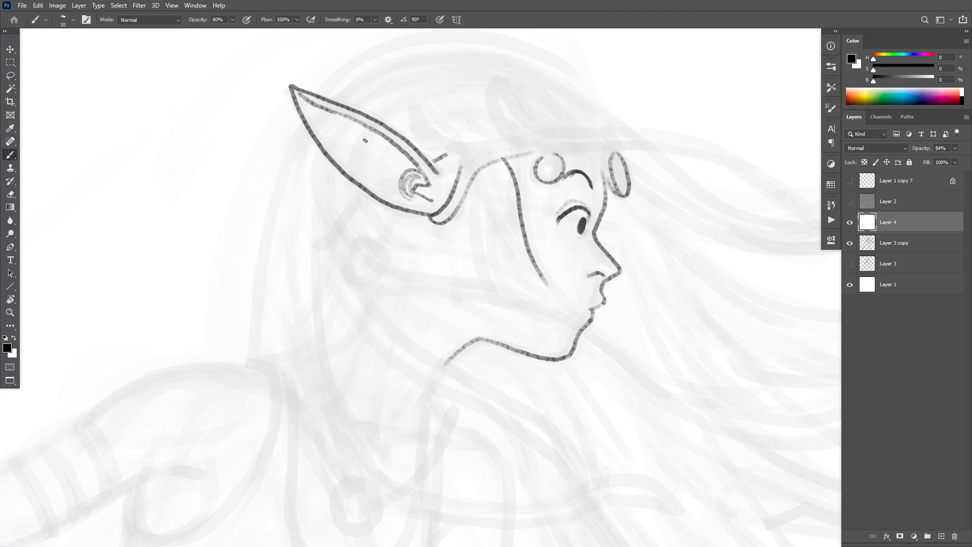
pyautogui.moveTo(365, 140)
pyautogui.mouseDown()
pyautogui.moveTo(366, 154)
pyautogui.moveTo(378, 127)
pyautogui.mouseUp()
pyautogui.moveTo(401, 202)
pyautogui.mouseDown()
pyautogui.moveTo(382, 248)
pyautogui.moveTo(374, 242)
pyautogui.moveTo(349, 259)
pyautogui.moveTo(354, 280)
pyautogui.moveTo(372, 281)
pyautogui.moveTo(384, 237)
pyautogui.mouseUp()
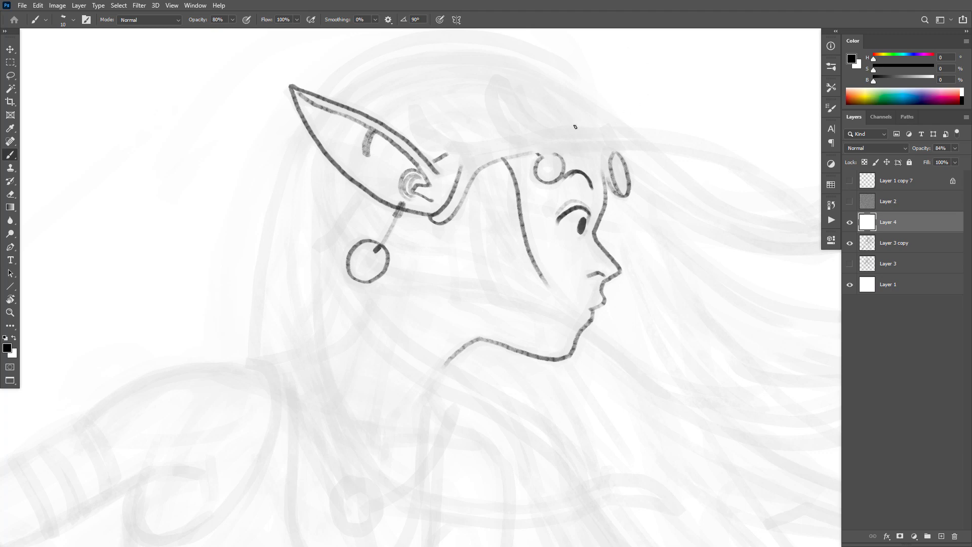
# Draw the headpiece's two upward horns and the curved prong behind the ear, and double the lower edges of band and prong.
pyautogui.moveTo(573, 125)
pyautogui.mouseDown()
pyautogui.moveTo(551, 126)
pyautogui.moveTo(499, 78)
pyautogui.moveTo(503, 122)
pyautogui.moveTo(516, 138)
pyautogui.moveTo(430, 131)
pyautogui.moveTo(416, 107)
pyautogui.moveTo(416, 146)
pyautogui.moveTo(432, 153)
pyautogui.mouseUp()
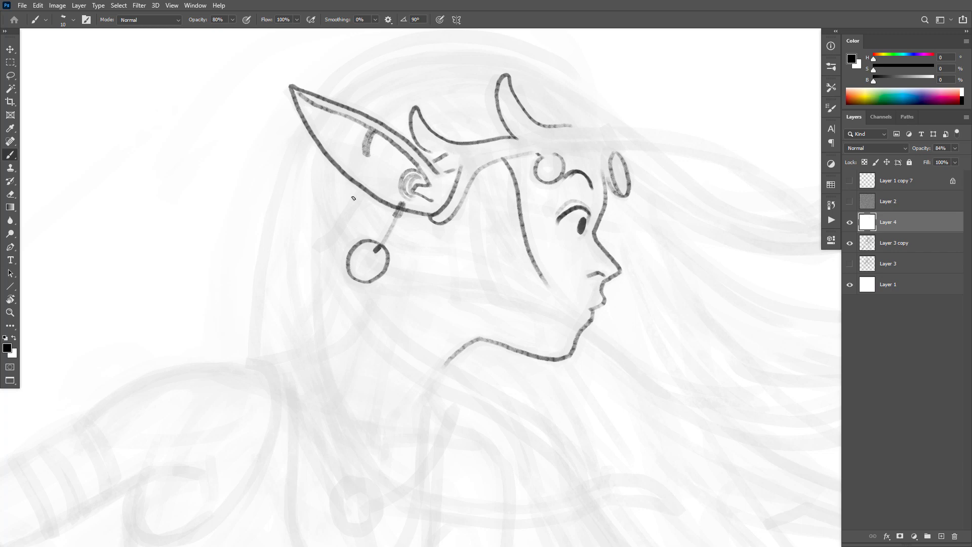
pyautogui.moveTo(354, 198)
pyautogui.mouseDown()
pyautogui.moveTo(313, 244)
pyautogui.moveTo(329, 245)
pyautogui.moveTo(383, 206)
pyautogui.mouseUp()
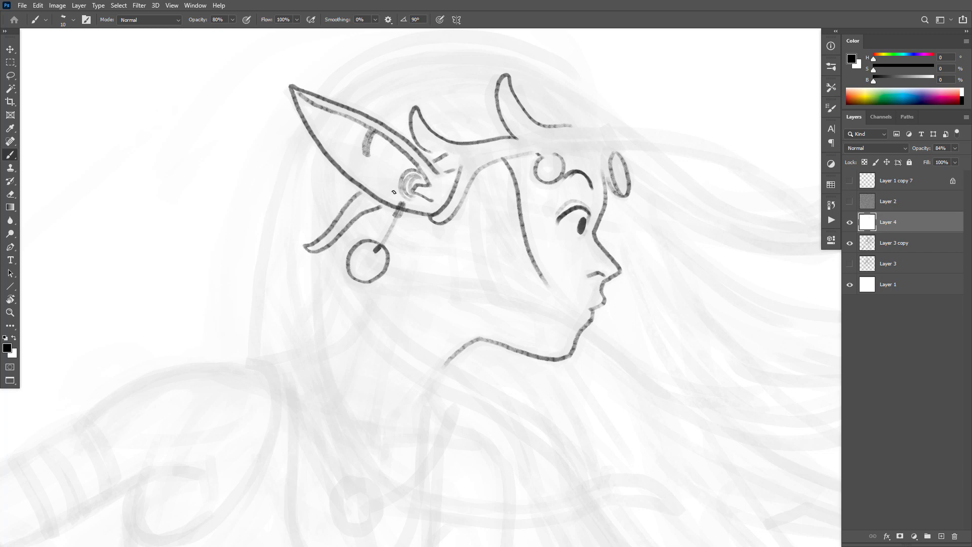
pyautogui.moveTo(508, 165)
pyautogui.mouseDown()
pyautogui.moveTo(533, 157)
pyautogui.moveTo(473, 179)
pyautogui.mouseUp()
pyautogui.moveTo(381, 210); pyautogui.dragTo(319, 252)
# Add inner contour lines to the two horns and reinforce the lines where the headpiece meets the ear.
pyautogui.scroll(-6, 652, 293)
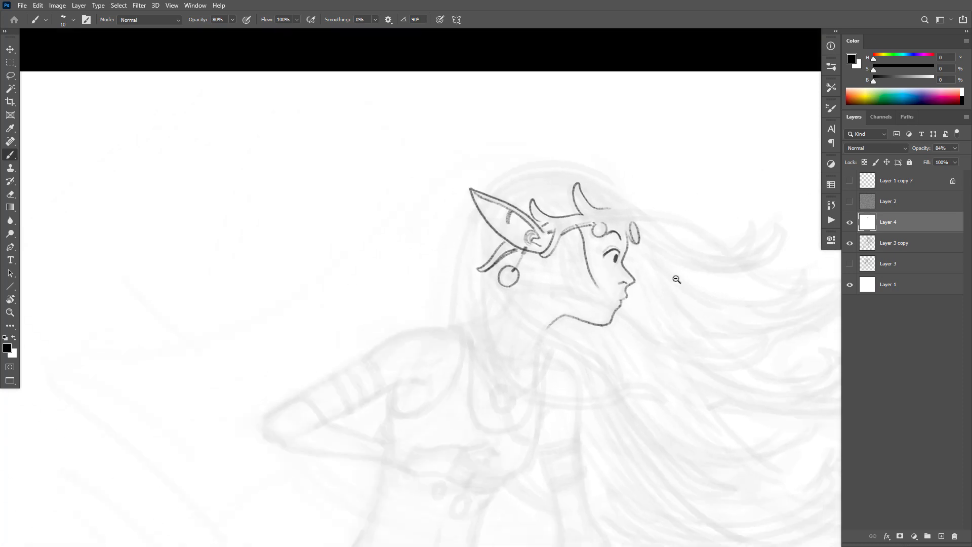
pyautogui.scroll(3, 637, 273)
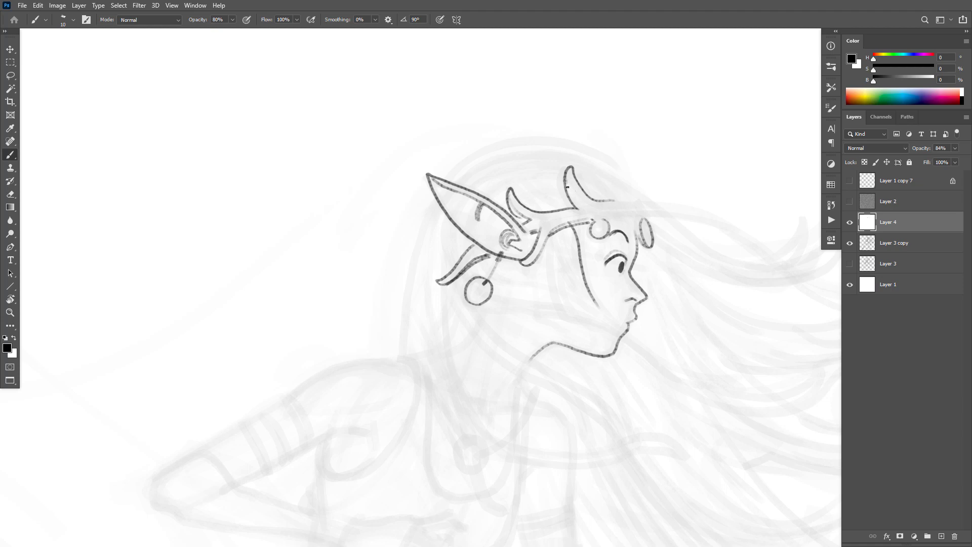
pyautogui.moveTo(568, 187); pyautogui.dragTo(585, 205)
pyautogui.scroll(-3, 671, 342)
pyautogui.scroll(2, 704, 327)
pyautogui.scroll(4, 708, 324)
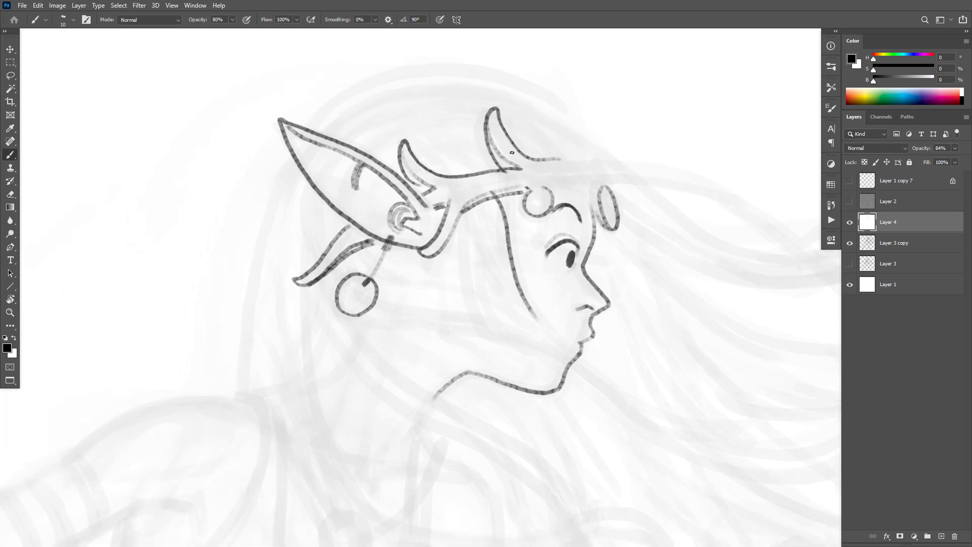
pyautogui.moveTo(484, 294); pyautogui.dragTo(519, 270)
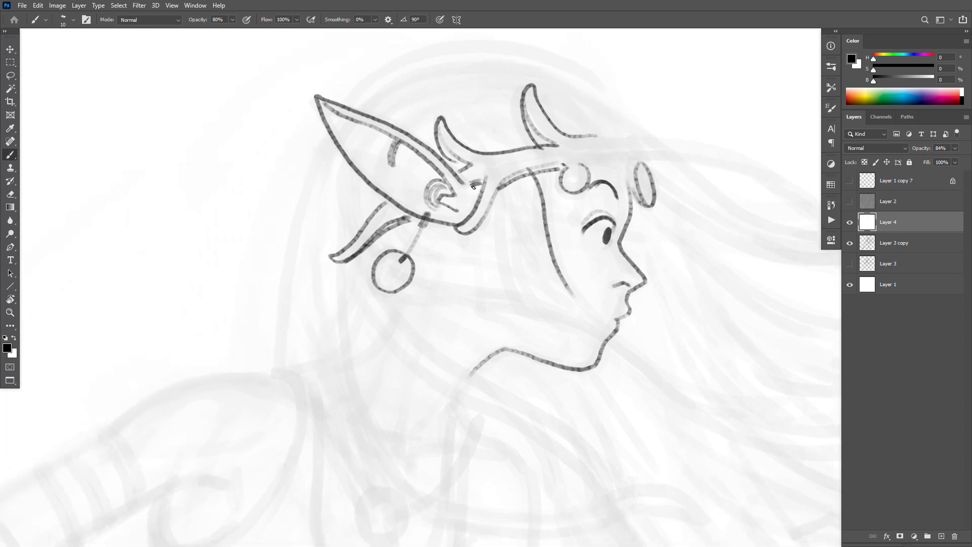
pyautogui.moveTo(457, 176); pyautogui.dragTo(470, 193)
pyautogui.moveTo(347, 152); pyautogui.dragTo(415, 211)
pyautogui.moveTo(670, 377); pyautogui.dragTo(592, 400)
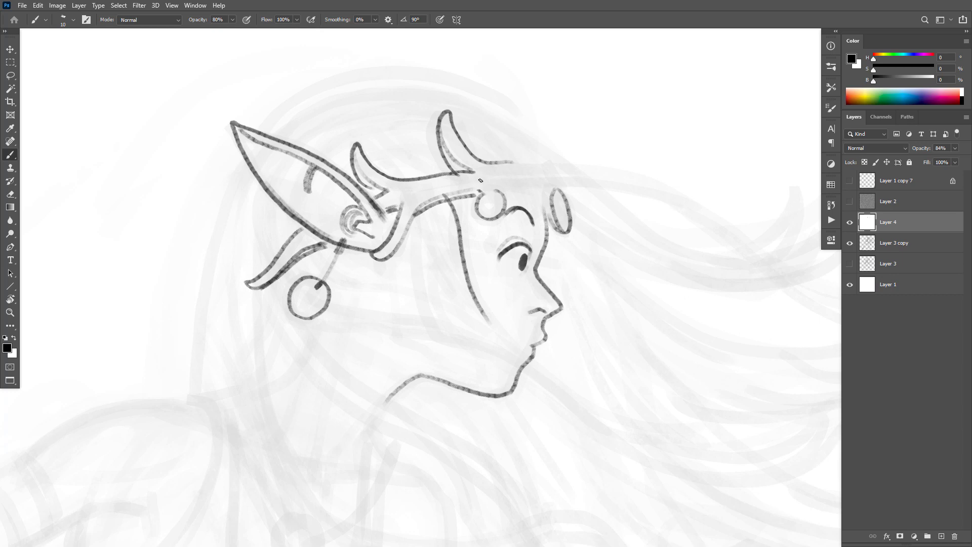
# Lasso the curved prong behind the ear and delete the selected area from the layer.
pyautogui.scroll(-5, 608, 238)
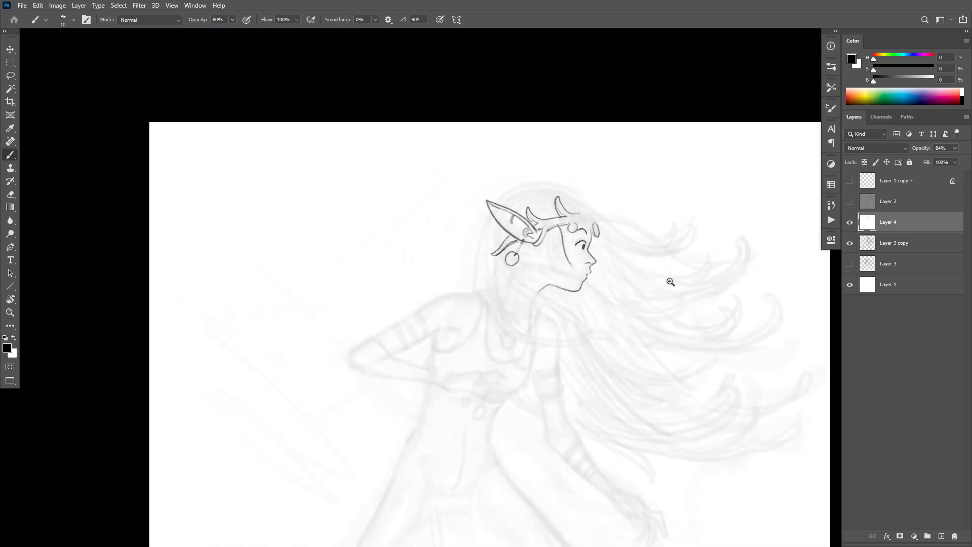
pyautogui.scroll(-4, 691, 279)
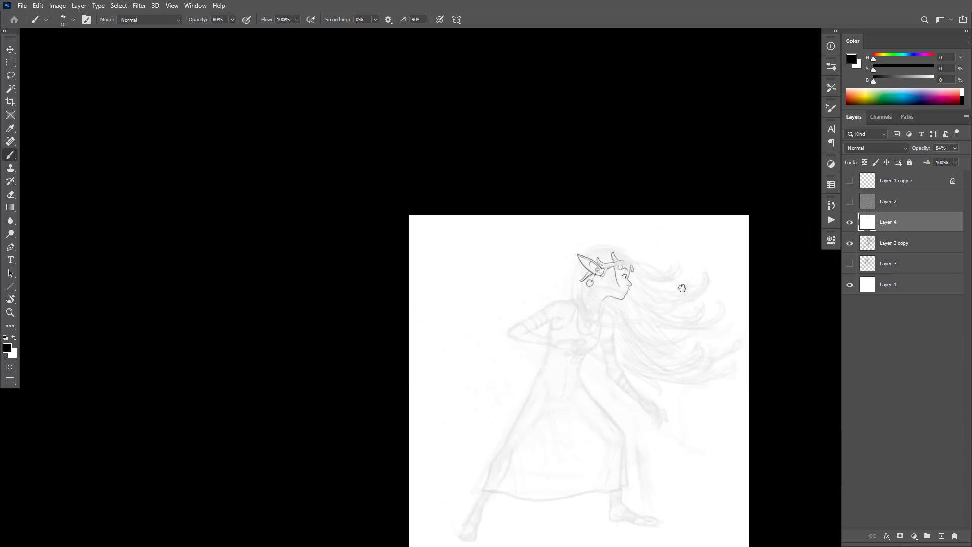
pyautogui.scroll(1, 633, 270)
pyautogui.scroll(6, 634, 270)
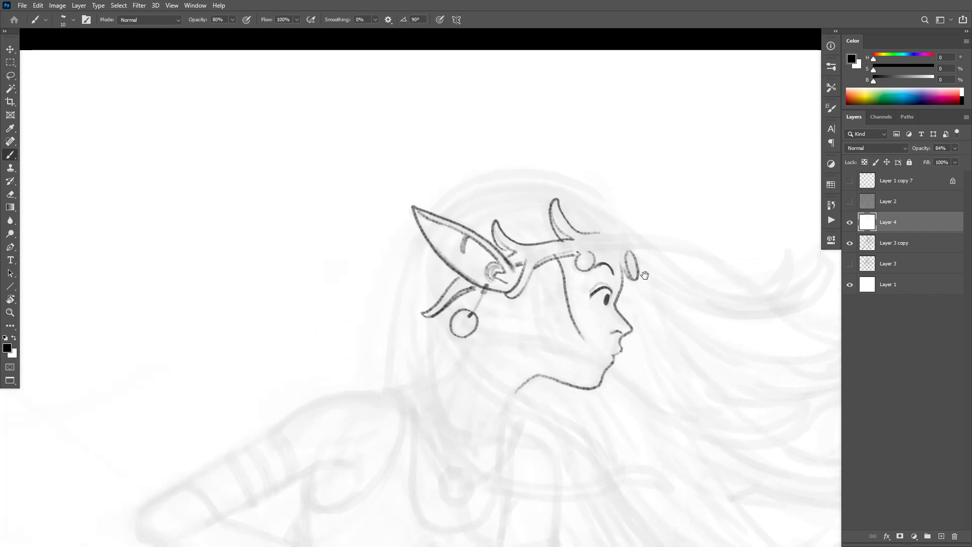
pyautogui.scroll(3, 611, 283)
pyautogui.press('l')
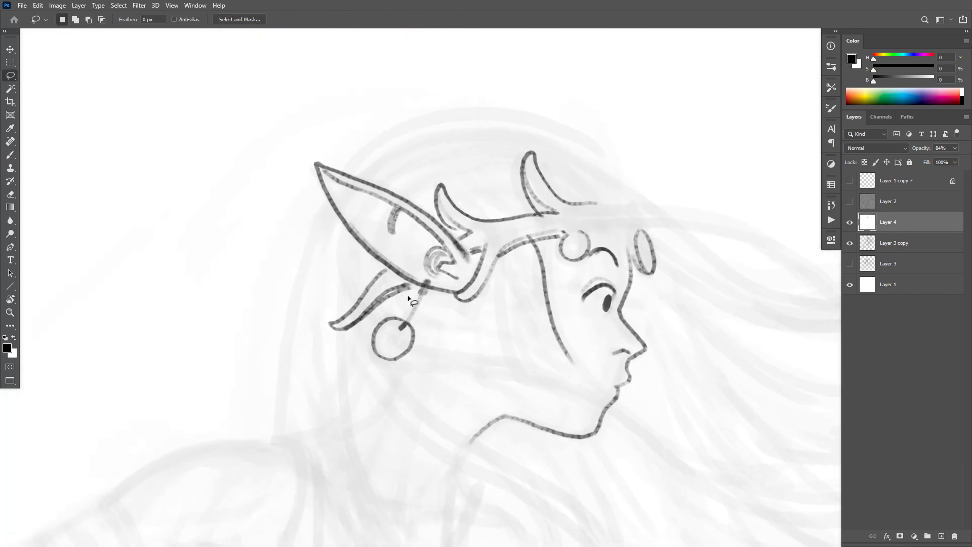
pyautogui.moveTo(413, 289)
pyautogui.mouseDown()
pyautogui.moveTo(386, 268)
pyautogui.moveTo(326, 299)
pyautogui.moveTo(339, 350)
pyautogui.moveTo(409, 299)
pyautogui.mouseUp()
pyautogui.press('Delete')
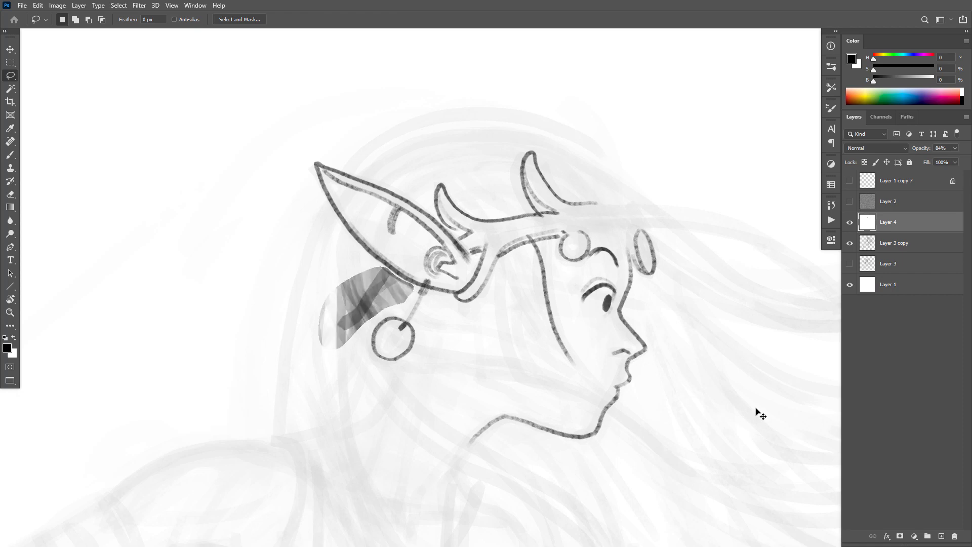
# Restore the removed patch below the ear, and duplicate Layer 4 with the original layer hidden.
pyautogui.press('Delete')
pyautogui.hotkey('ctrl', 'd')
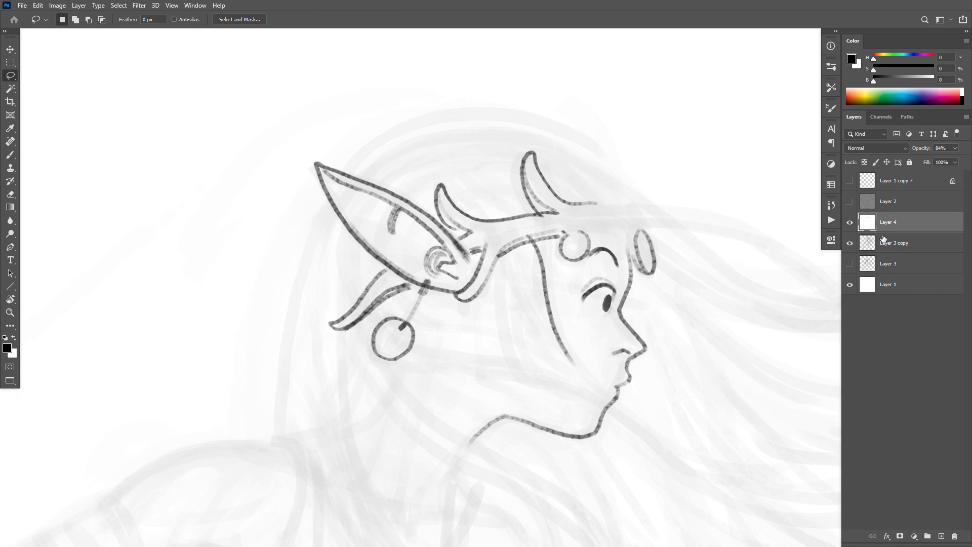
pyautogui.moveTo(871, 223); pyautogui.dragTo(868, 215)
pyautogui.click(850, 244)
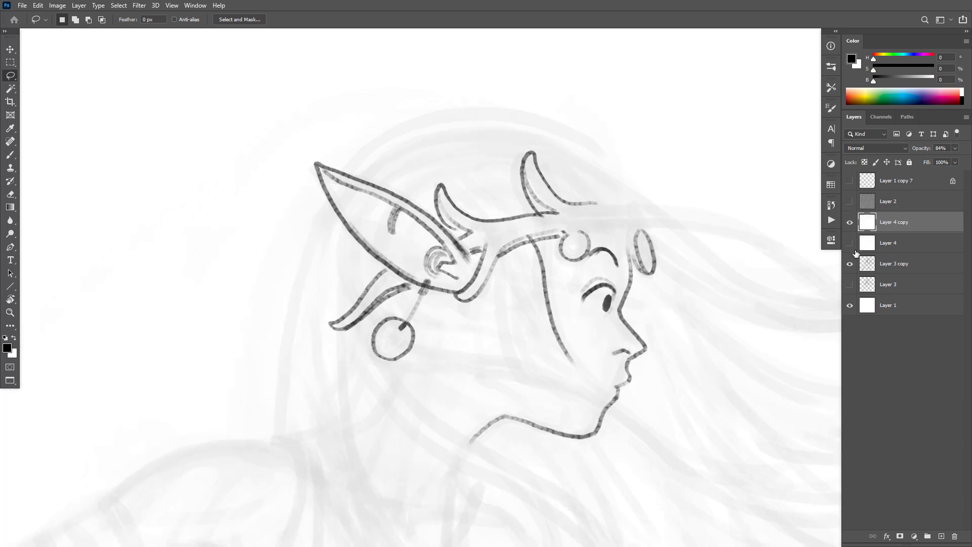
# Set Layer 4 copy's opacity to 100% and copy its dark line art onto a new layer using a selection loaded from the RGB channel.
pyautogui.click(938, 148)
pyautogui.write('100')
pyautogui.press('Return')
pyautogui.click(881, 116)
pyautogui.keyDown('ctrl'); pyautogui.click(864, 140); pyautogui.keyUp('ctrl')
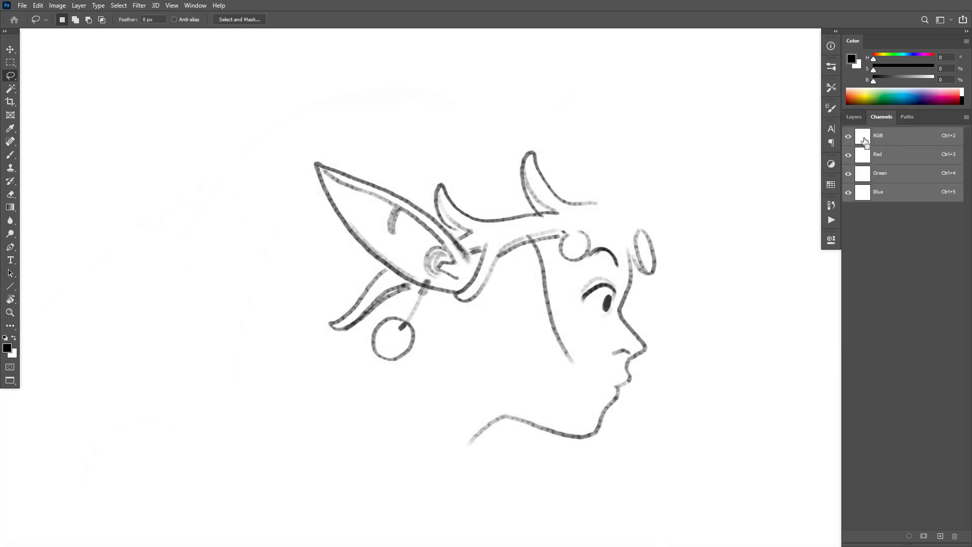
pyautogui.click(858, 117)
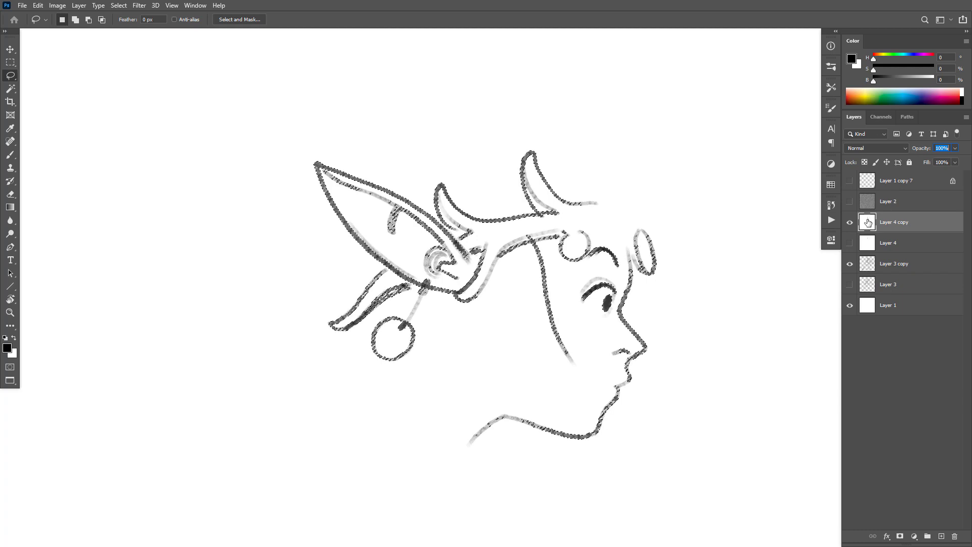
pyautogui.hotkey('ctrl', 'j')
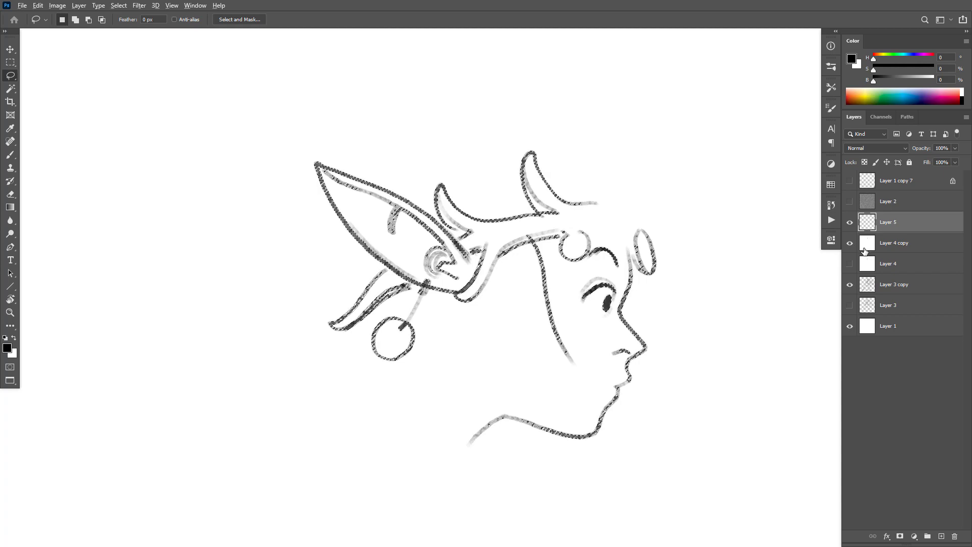
# Delete the Layer 4 copy and Layer 4 layers.
pyautogui.click(868, 247)
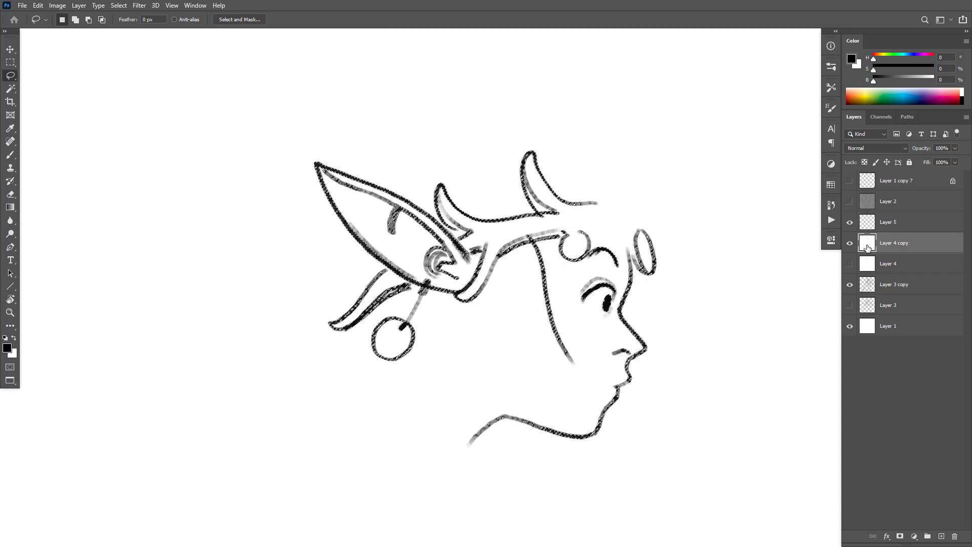
pyautogui.press('Delete')
pyautogui.press('Delete')
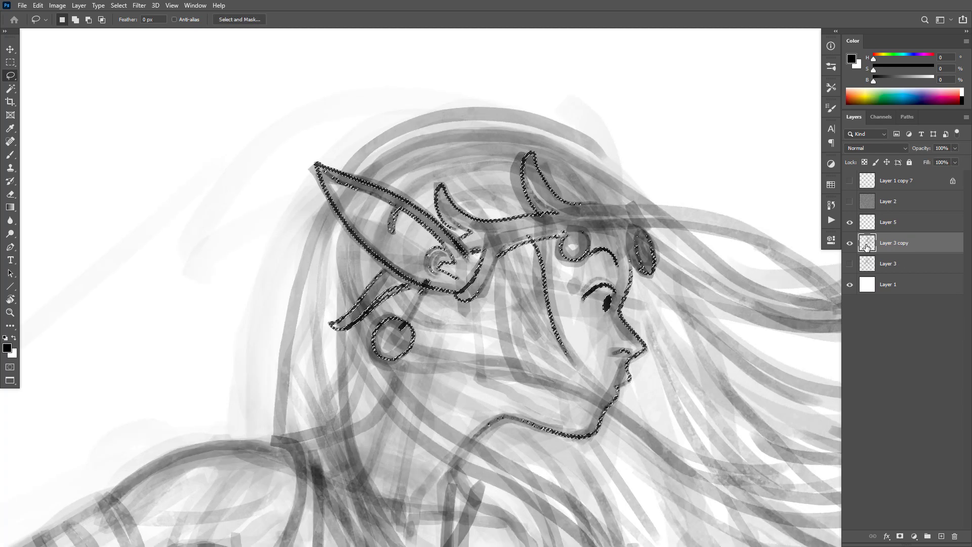
# Add a white-filled layer at 76% opacity between the line art and the rough sketch, and make Layer 5 active.
pyautogui.hotkey('ctrl', 'shift', 'alt', 'n')
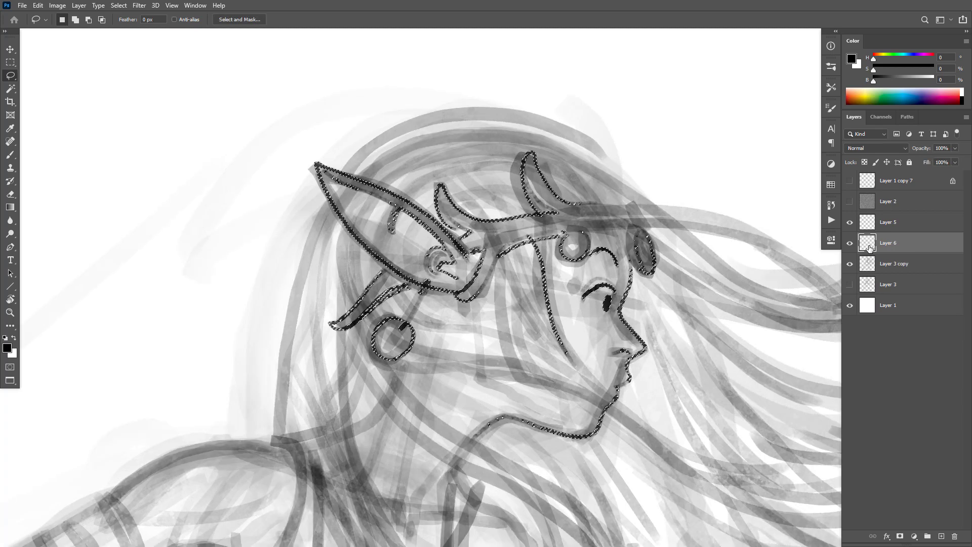
pyautogui.hotkey('ctrl', 'd')
pyautogui.hotkey('ctrl', 'shift', 'alt', 'n')
pyautogui.hotkey('ctrl', 'BackSpace')
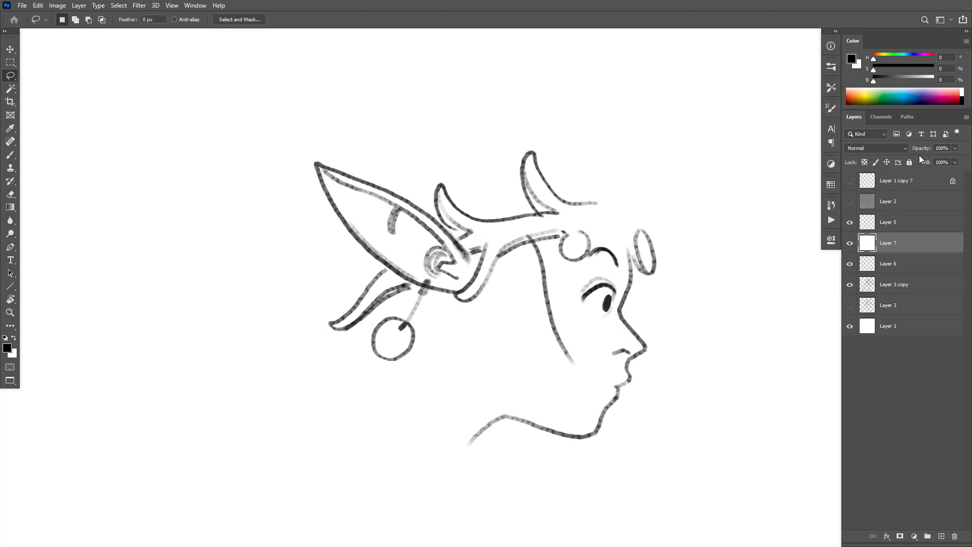
pyautogui.moveTo(921, 148); pyautogui.dragTo(917, 151)
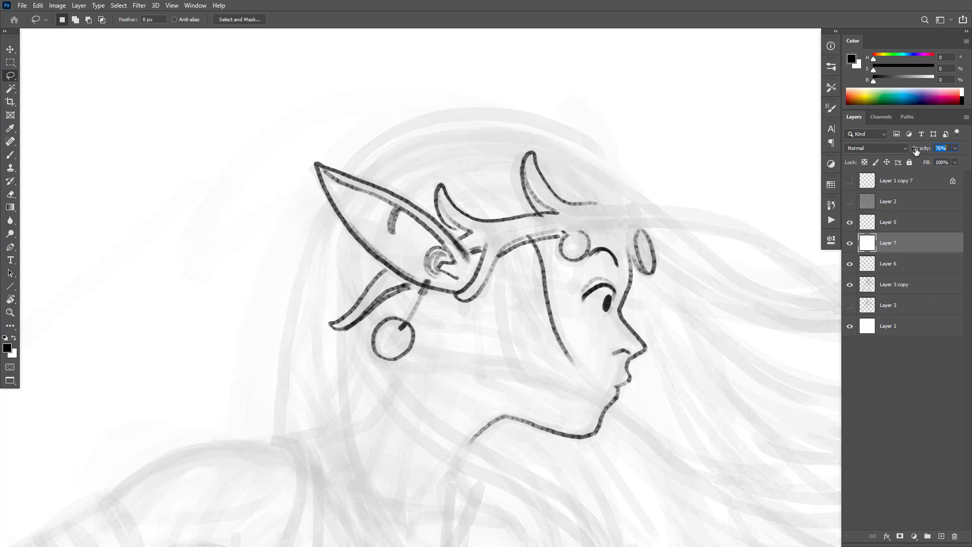
pyautogui.click(871, 226)
pyautogui.press('b')
pyautogui.moveTo(620, 274); pyautogui.dragTo(615, 326)
pyautogui.hotkey('ctrl', 'z')
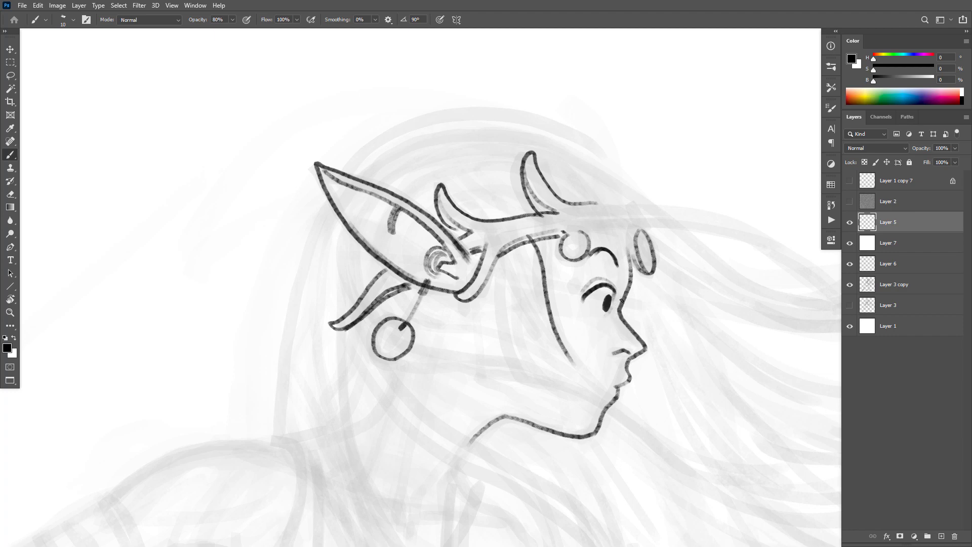
pyautogui.moveTo(668, 302); pyautogui.dragTo(651, 367)
pyautogui.hotkey('ctrl', 'z')
# Compare the drawing with and without the line art on Layer 5.
pyautogui.click(849, 222)
pyautogui.click(850, 223)
pyautogui.scroll(-3, 707, 371)
pyautogui.scroll(4, 717, 364)
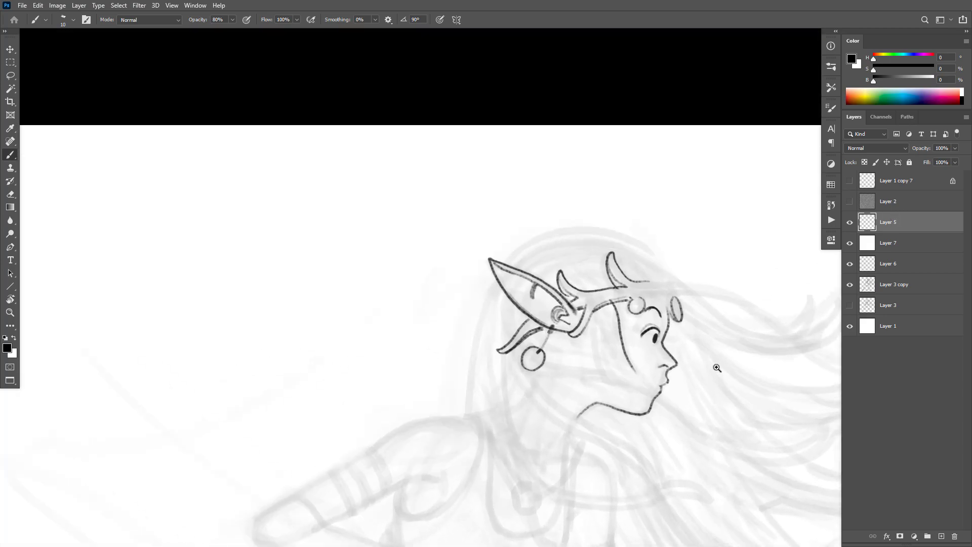
# Remove the leaf-shaped piece below the ear and the horned headband from the line art on Layer 5.
pyautogui.press('l')
pyautogui.scroll(3, 411, 307)
pyautogui.moveTo(411, 307)
pyautogui.mouseDown()
pyautogui.moveTo(359, 255)
pyautogui.moveTo(299, 267)
pyautogui.moveTo(224, 411)
pyautogui.moveTo(397, 317)
pyautogui.mouseUp()
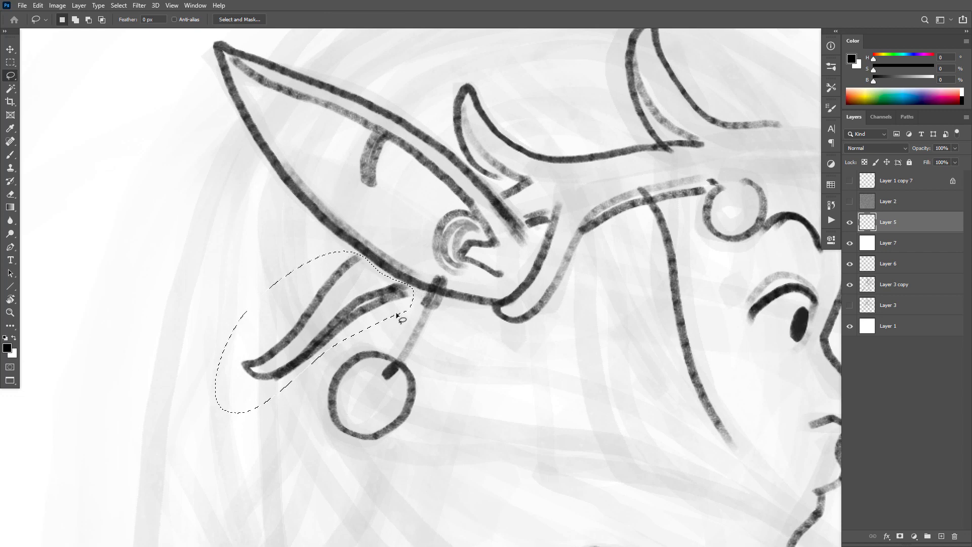
pyautogui.press('Delete')
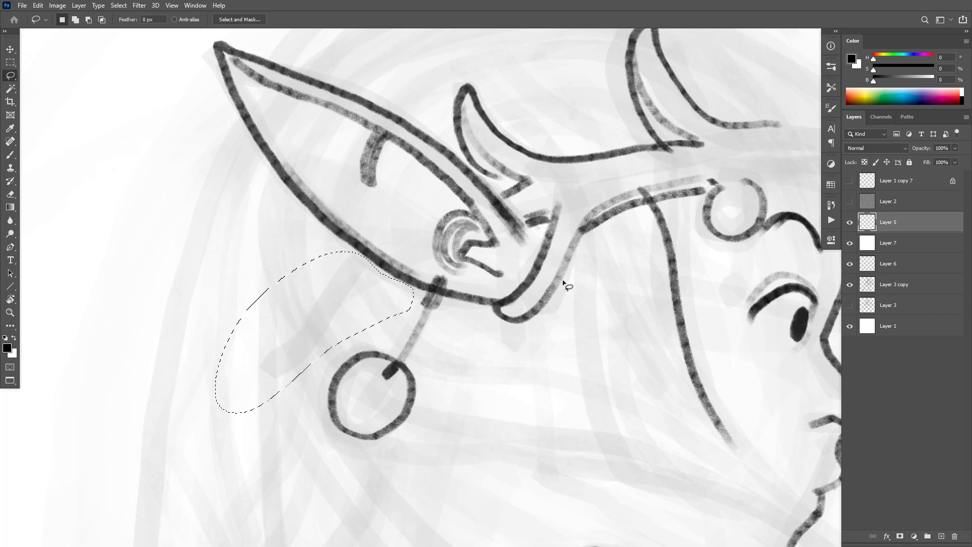
pyautogui.moveTo(559, 306)
pyautogui.mouseDown()
pyautogui.moveTo(508, 338)
pyautogui.moveTo(491, 318)
pyautogui.moveTo(533, 250)
pyautogui.moveTo(534, 233)
pyautogui.moveTo(450, 146)
pyautogui.moveTo(469, 65)
pyautogui.moveTo(554, 82)
pyautogui.moveTo(594, 16)
pyautogui.moveTo(717, 39)
pyautogui.moveTo(720, 57)
pyautogui.moveTo(806, 129)
pyautogui.moveTo(707, 173)
pyautogui.moveTo(694, 204)
pyautogui.moveTo(656, 210)
pyautogui.moveTo(532, 330)
pyautogui.mouseUp()
pyautogui.hotkey('ctrl', 'x')
# Close the outline of the round forehead gem and draw a thin double-lined headband from below the ear to the forehead.
pyautogui.press('b')
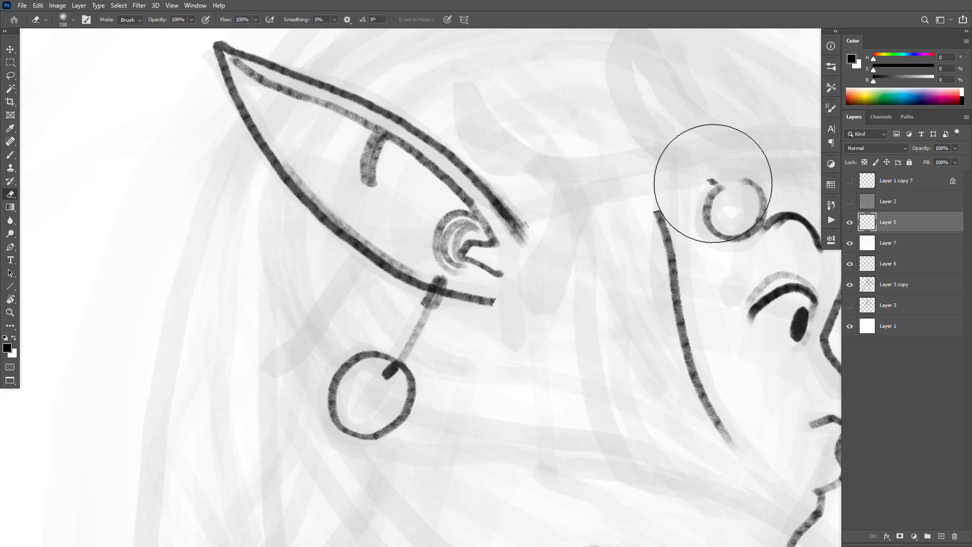
pyautogui.moveTo(749, 181)
pyautogui.mouseDown()
pyautogui.moveTo(727, 179)
pyautogui.moveTo(709, 195)
pyautogui.mouseUp()
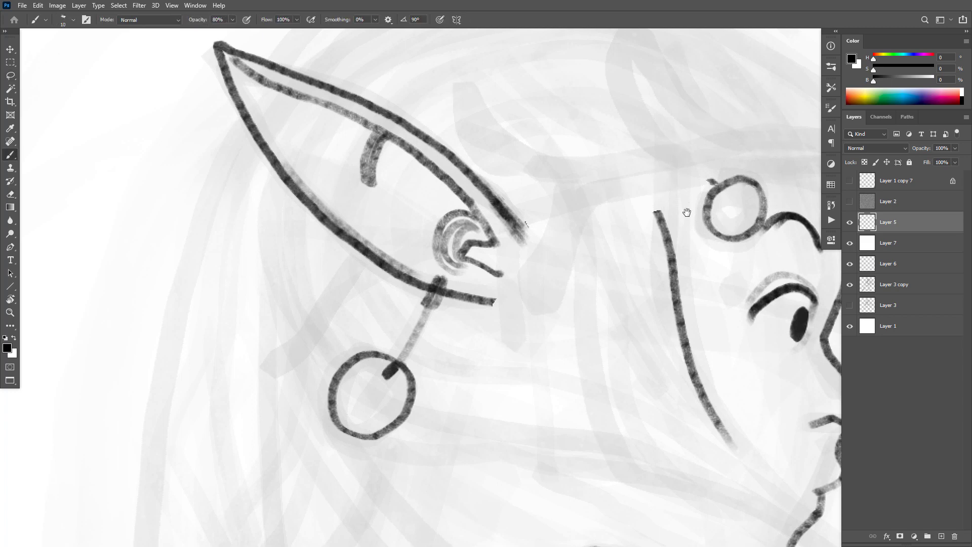
pyautogui.scroll(-4, 686, 211)
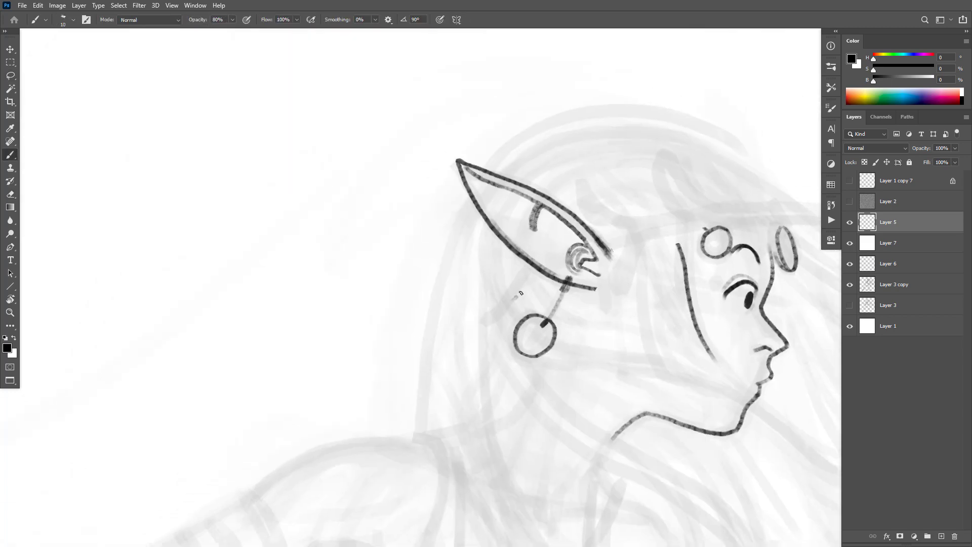
pyautogui.moveTo(521, 292)
pyautogui.mouseDown()
pyautogui.moveTo(543, 275)
pyautogui.moveTo(548, 282)
pyautogui.mouseUp()
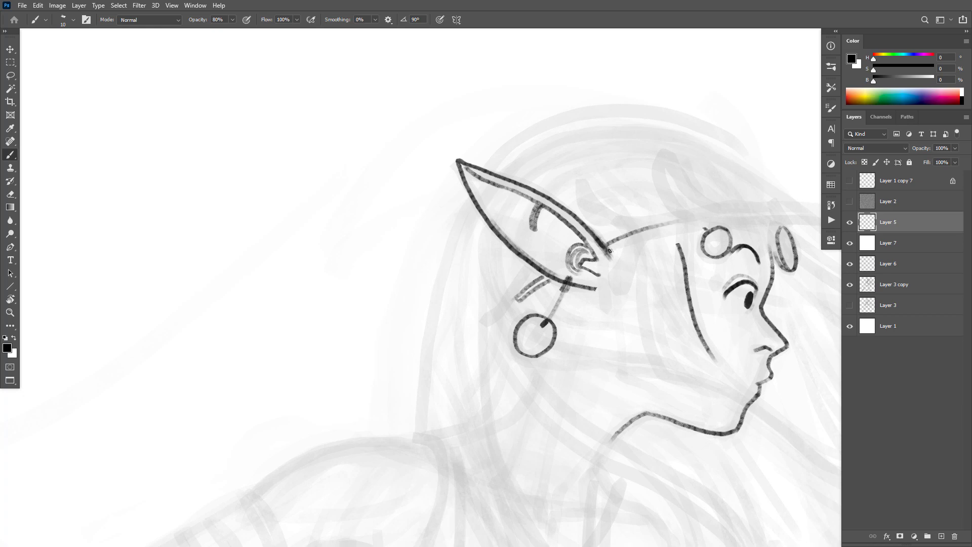
pyautogui.moveTo(610, 250)
pyautogui.mouseDown()
pyautogui.moveTo(718, 221)
pyautogui.moveTo(689, 220)
pyautogui.mouseUp()
pyautogui.moveTo(714, 222)
pyautogui.mouseDown()
pyautogui.moveTo(777, 221)
pyautogui.moveTo(772, 253)
pyautogui.moveTo(768, 223)
pyautogui.mouseUp()
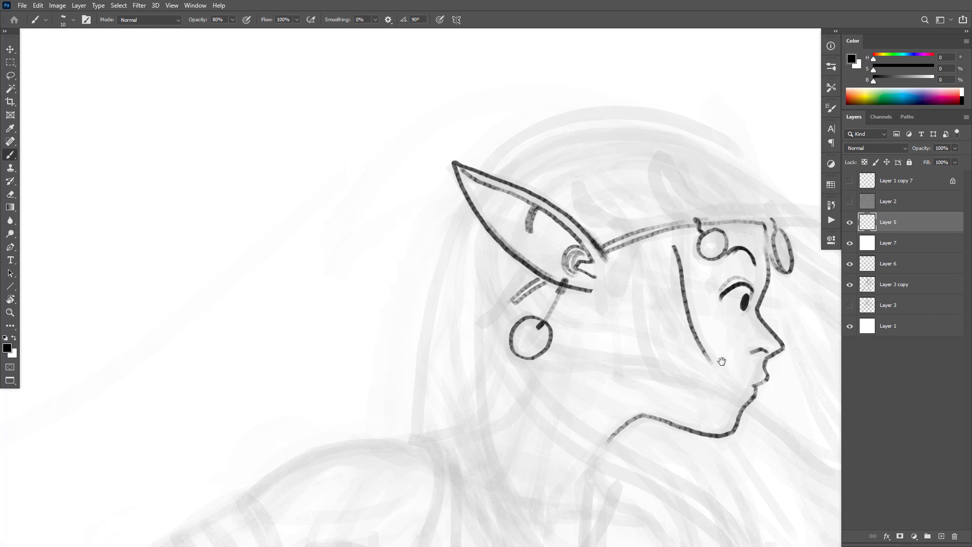
pyautogui.moveTo(782, 269); pyautogui.dragTo(737, 296)
pyautogui.moveTo(661, 246); pyautogui.dragTo(724, 243)
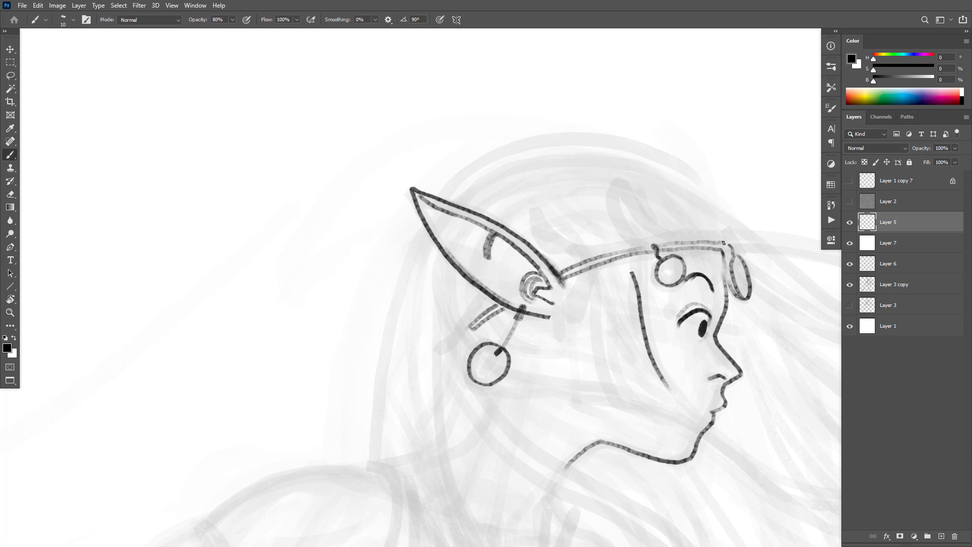
# Draw a hair strand in front of the ear and long flowing strands from behind the earring along the jaw past the chin.
pyautogui.moveTo(632, 269)
pyautogui.mouseDown()
pyautogui.moveTo(636, 280)
pyautogui.moveTo(597, 327)
pyautogui.moveTo(608, 373)
pyautogui.mouseUp()
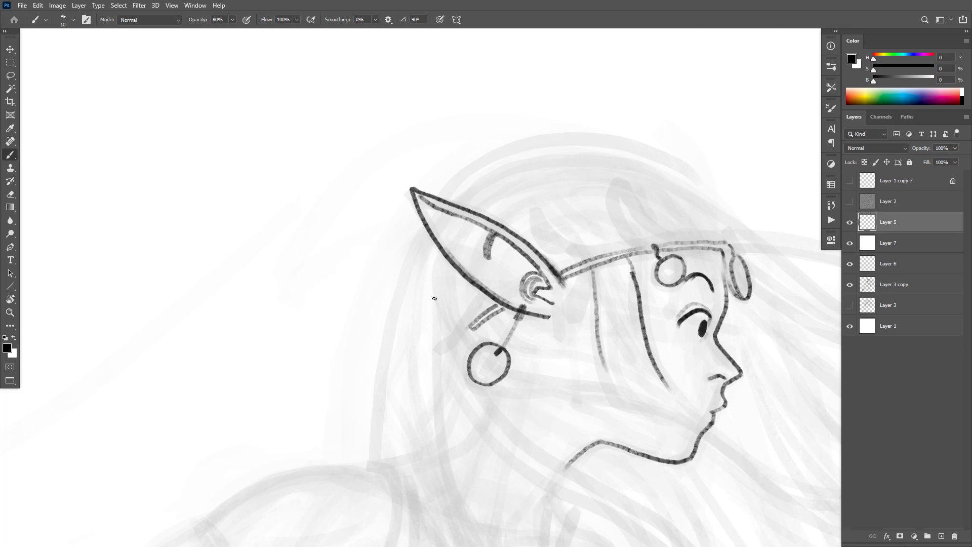
pyautogui.moveTo(434, 299)
pyautogui.mouseDown()
pyautogui.moveTo(467, 376)
pyautogui.moveTo(362, 332)
pyautogui.moveTo(466, 354)
pyautogui.moveTo(574, 409)
pyautogui.mouseUp()
pyautogui.moveTo(382, 285)
pyautogui.mouseDown()
pyautogui.moveTo(625, 424)
pyautogui.moveTo(786, 459)
pyautogui.mouseUp()
pyautogui.scroll(-3, 662, 440)
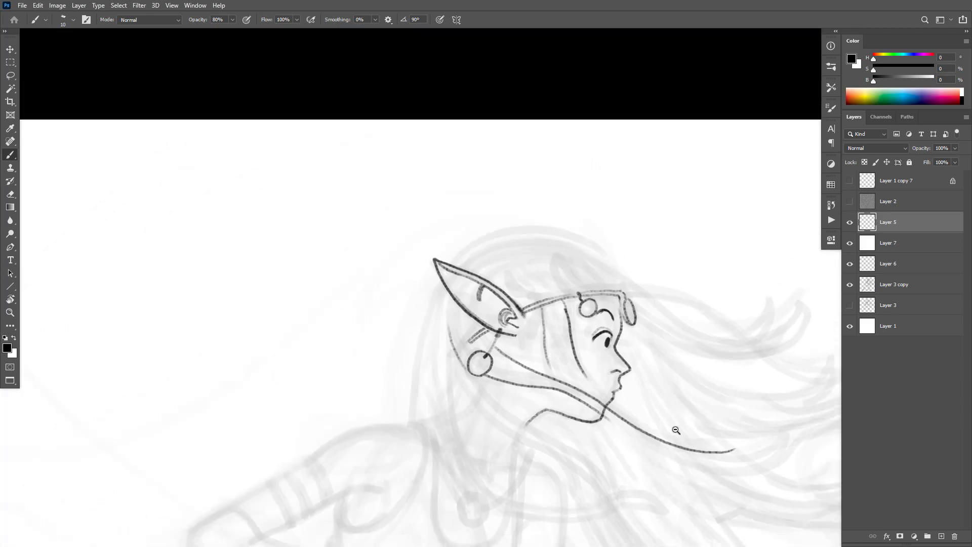
pyautogui.scroll(1, 570, 338)
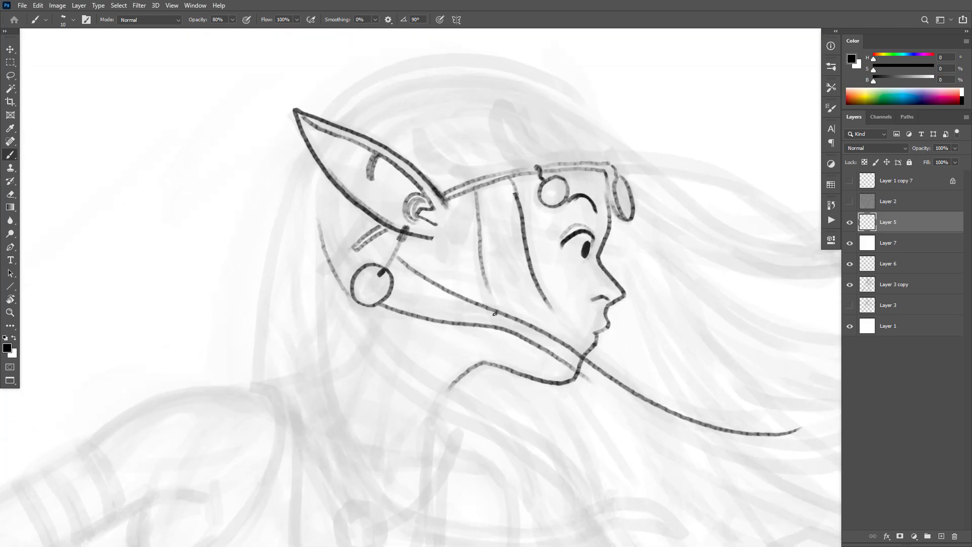
pyautogui.moveTo(519, 336); pyautogui.dragTo(405, 286)
pyautogui.moveTo(534, 273)
pyautogui.mouseDown()
pyautogui.moveTo(595, 375)
pyautogui.moveTo(640, 416)
pyautogui.moveTo(675, 428)
pyautogui.mouseUp()
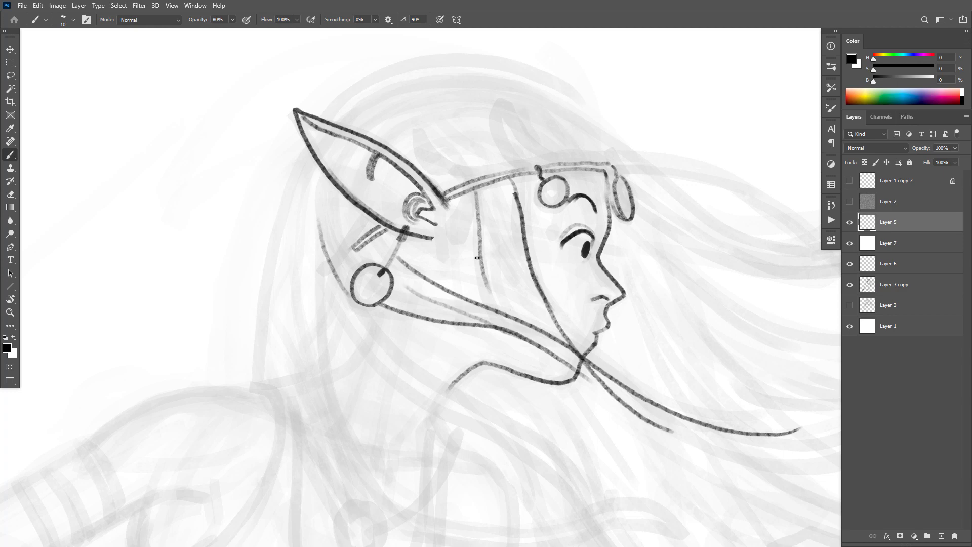
pyautogui.moveTo(477, 258)
pyautogui.mouseDown()
pyautogui.moveTo(495, 304)
pyautogui.moveTo(535, 354)
pyautogui.moveTo(633, 444)
pyautogui.moveTo(745, 496)
pyautogui.mouseUp()
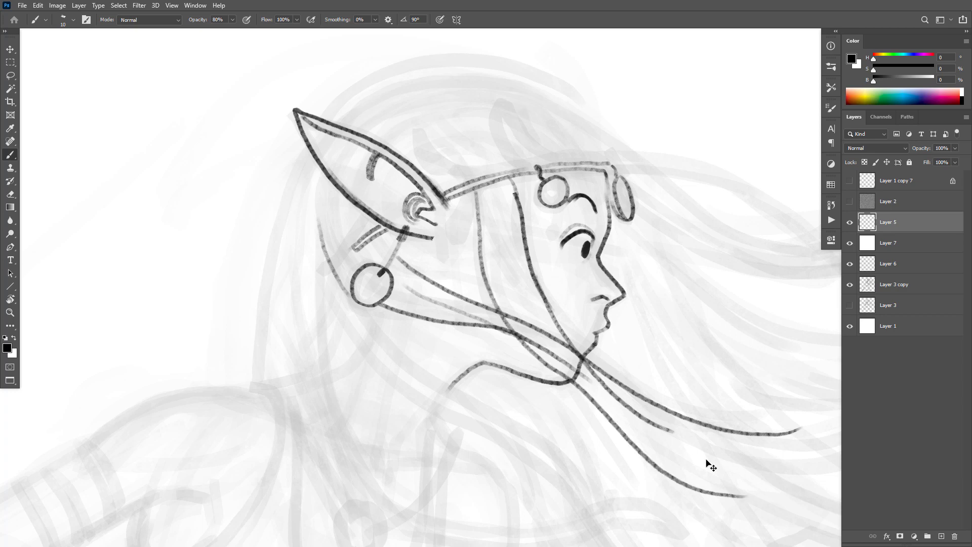
pyautogui.hotkey('ctrl', 'z')
pyautogui.hotkey('ctrl', 'z')
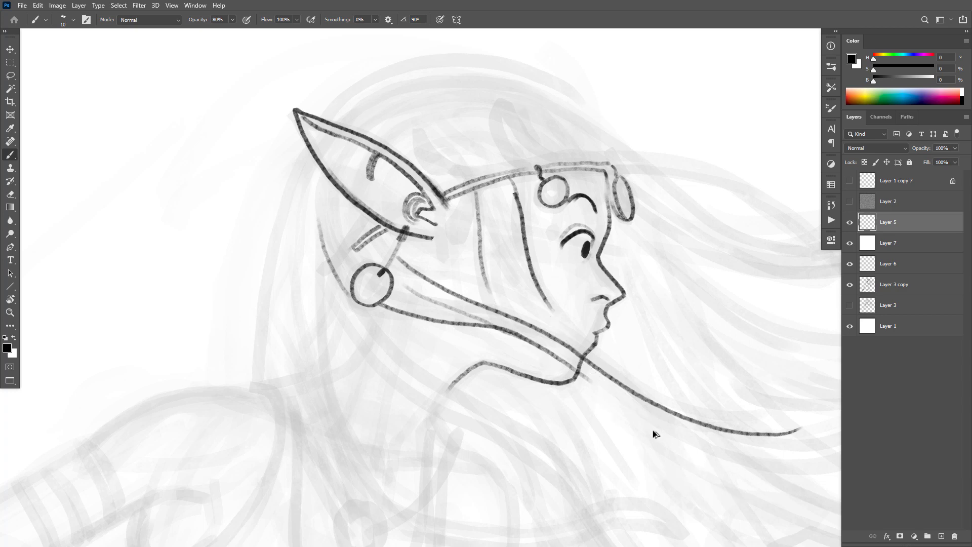
# Reduce the eraser size to 70 and erase the two strand lines between the ear and the eye.
pyautogui.press('e')
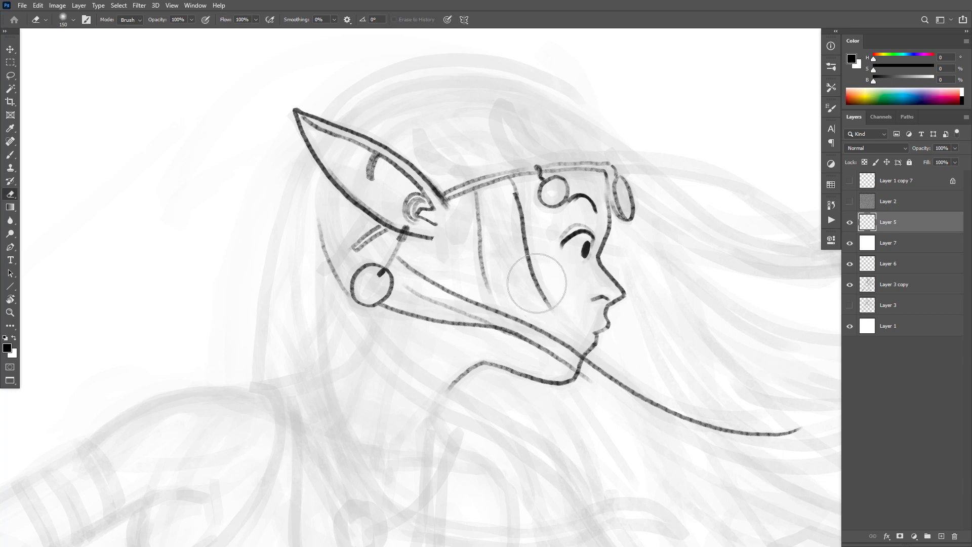
pyautogui.press('[')
pyautogui.press('[')
pyautogui.press('[')
pyautogui.press('[')
pyautogui.press('[')
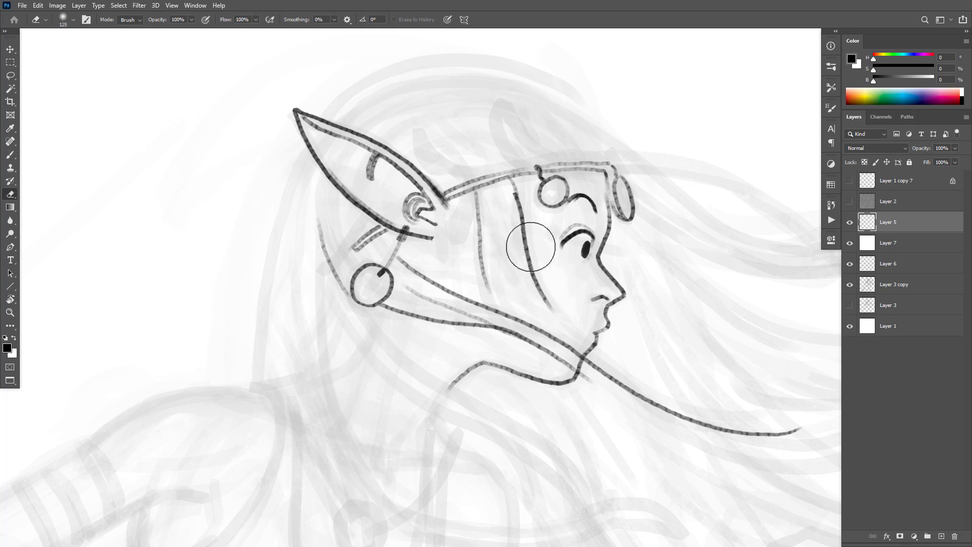
pyautogui.moveTo(534, 266); pyautogui.dragTo(552, 309)
pyautogui.moveTo(515, 238)
pyautogui.mouseDown()
pyautogui.moveTo(512, 195)
pyautogui.moveTo(515, 203)
pyautogui.moveTo(485, 229)
pyautogui.mouseUp()
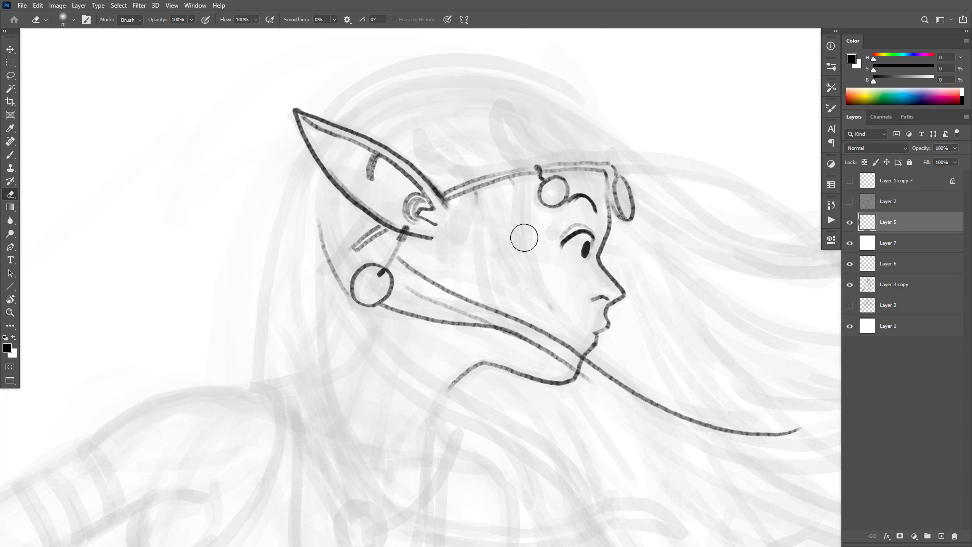
pyautogui.press('b')
pyautogui.moveTo(509, 185); pyautogui.dragTo(463, 299)
pyautogui.hotkey('ctrl', 'z')
pyautogui.moveTo(517, 184)
pyautogui.mouseDown()
pyautogui.moveTo(501, 231)
pyautogui.moveTo(455, 292)
pyautogui.mouseUp()
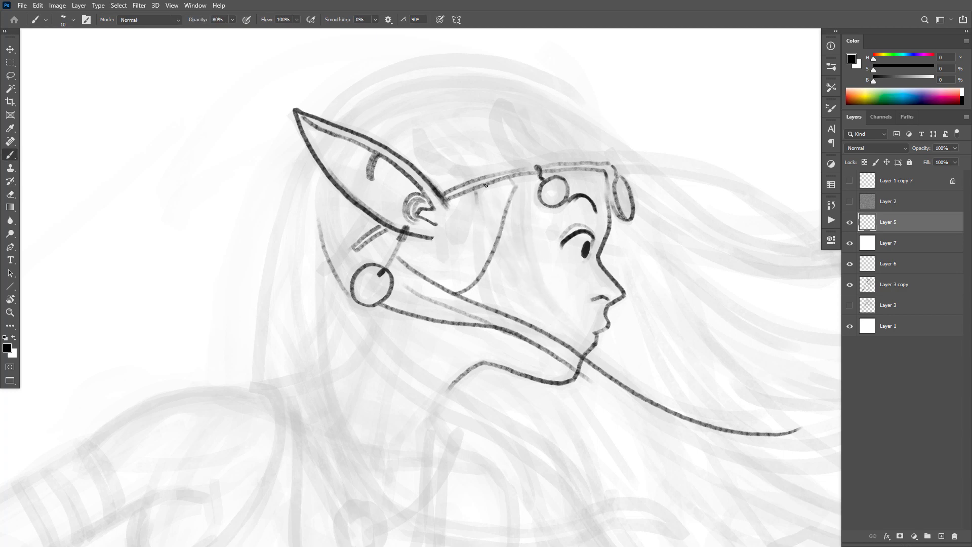
pyautogui.moveTo(481, 187)
pyautogui.mouseDown()
pyautogui.moveTo(462, 248)
pyautogui.moveTo(434, 282)
pyautogui.mouseUp()
pyautogui.moveTo(413, 317); pyautogui.dragTo(426, 372)
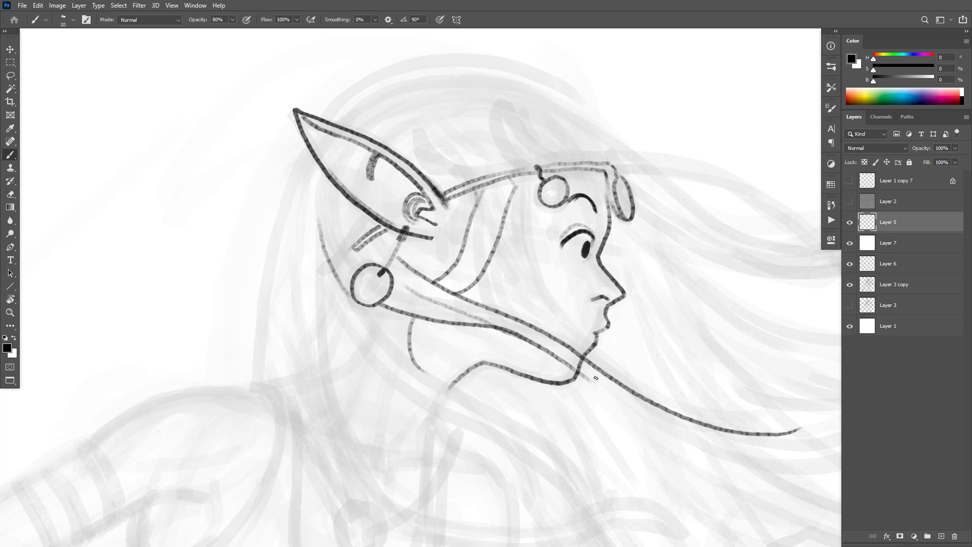
pyautogui.moveTo(439, 318)
pyautogui.mouseDown()
pyautogui.moveTo(427, 375)
pyautogui.moveTo(446, 387)
pyautogui.mouseUp()
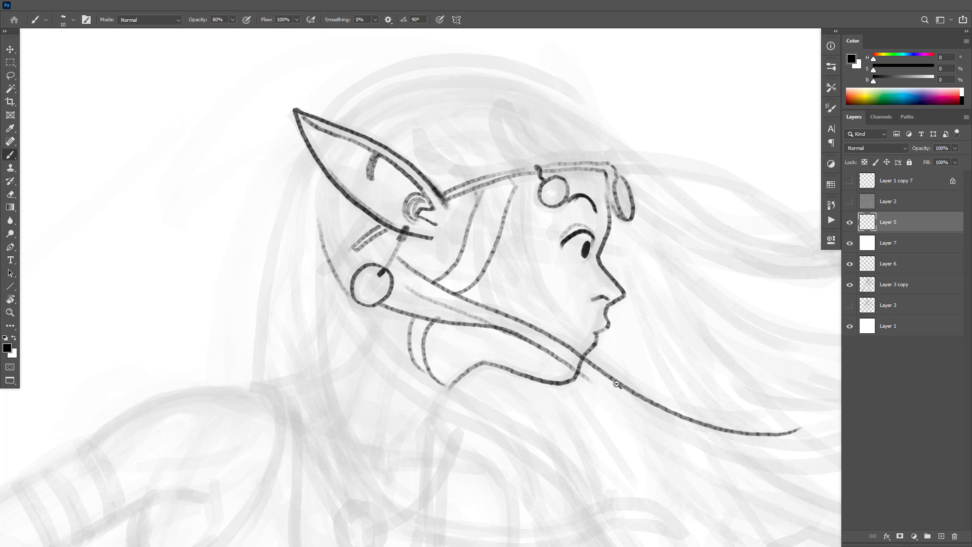
pyautogui.scroll(-5, 622, 384)
pyautogui.scroll(5, 612, 358)
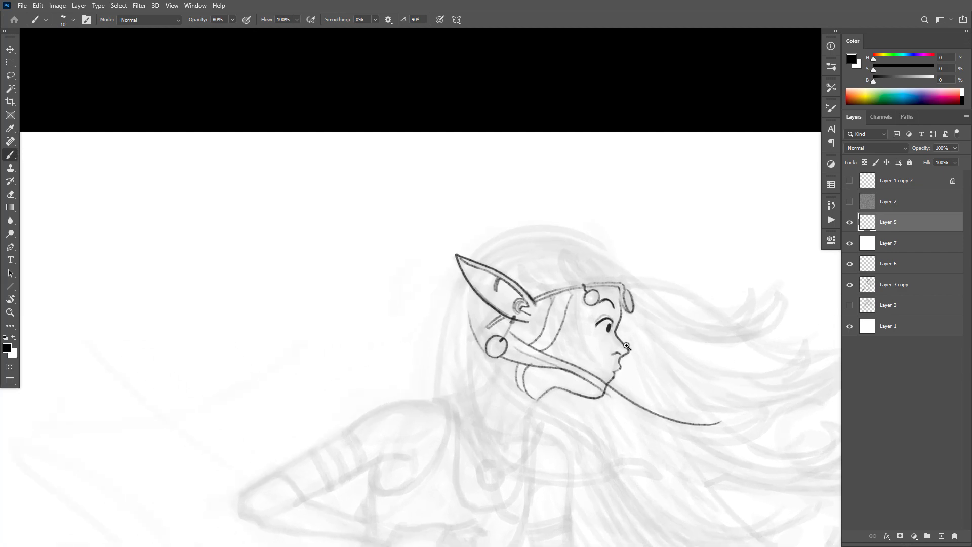
pyautogui.hotkey('ctrl', 'z')
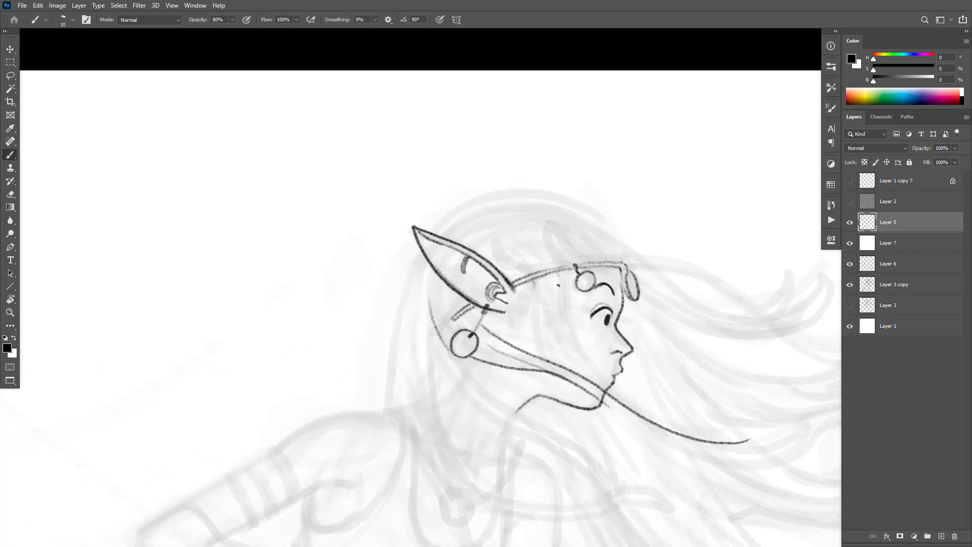
# Draw two curved hair strands from the headband down the cheek to the long strand along the jaw.
pyautogui.moveTo(565, 270)
pyautogui.mouseDown()
pyautogui.moveTo(563, 337)
pyautogui.moveTo(580, 378)
pyautogui.mouseUp()
pyautogui.moveTo(535, 294)
pyautogui.mouseDown()
pyautogui.moveTo(537, 348)
pyautogui.moveTo(548, 365)
pyautogui.moveTo(542, 323)
pyautogui.moveTo(554, 356)
pyautogui.mouseUp()
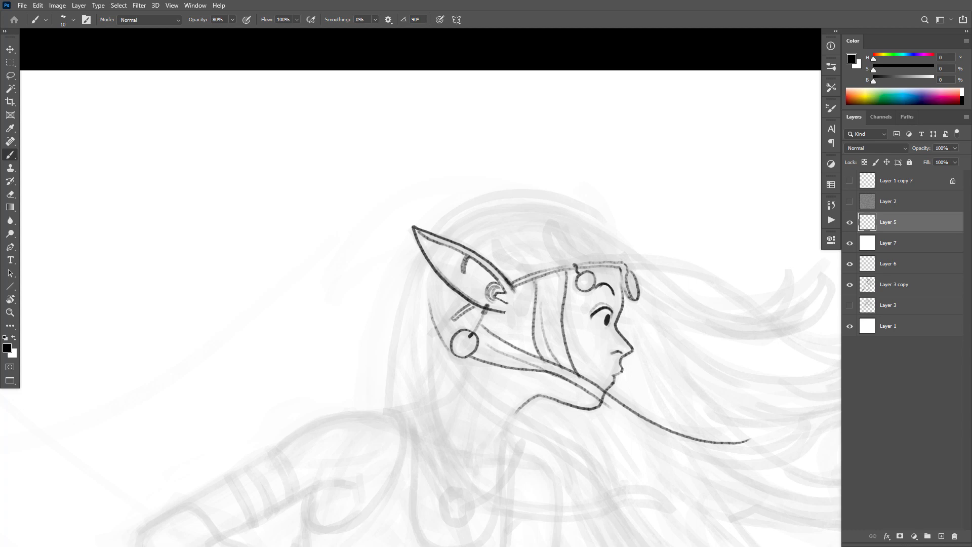
# Try to add a second hair strand below the chin and clean up the strand lines where they meet along the jaw.
pyautogui.moveTo(600, 400)
pyautogui.mouseDown()
pyautogui.moveTo(640, 449)
pyautogui.moveTo(719, 472)
pyautogui.mouseUp()
pyautogui.keyDown('alt'); pyautogui.click(734, 430); pyautogui.keyUp('alt')
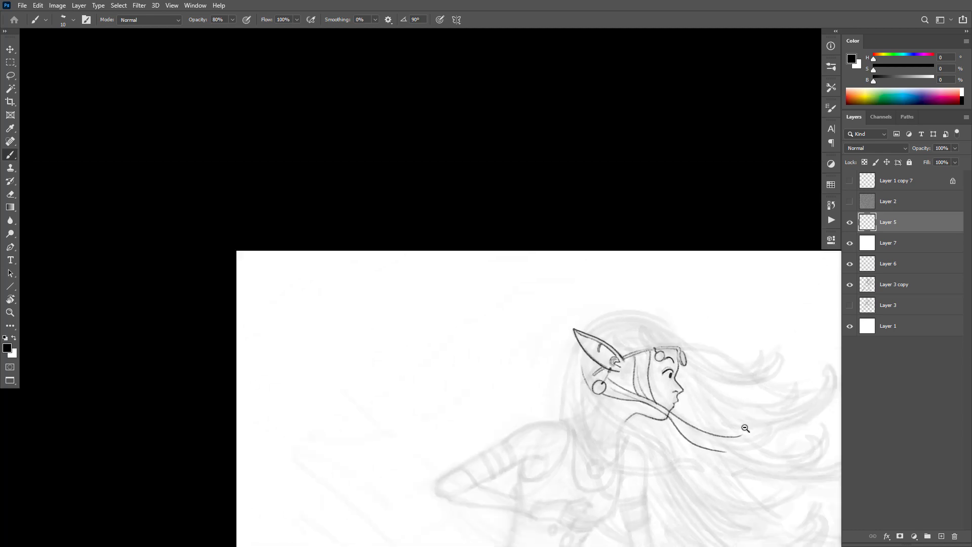
pyautogui.keyDown('alt'); pyautogui.click(745, 428); pyautogui.keyUp('alt')
pyautogui.keyDown('ctrl'); pyautogui.click(738, 431); pyautogui.keyUp('ctrl')
pyautogui.keyDown('ctrl'); pyautogui.click(719, 403); pyautogui.keyUp('ctrl')
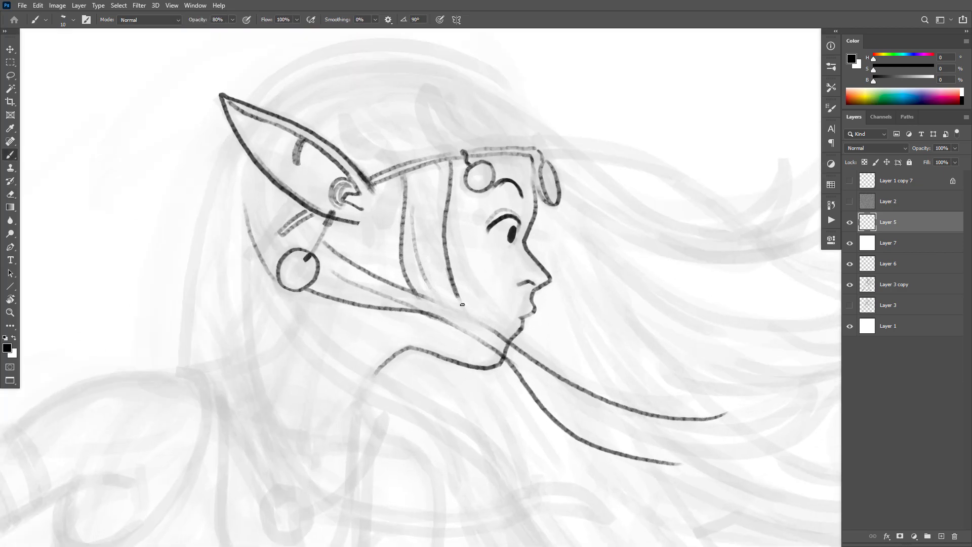
pyautogui.moveTo(462, 304); pyautogui.dragTo(524, 378)
pyautogui.press('e')
pyautogui.press('b')
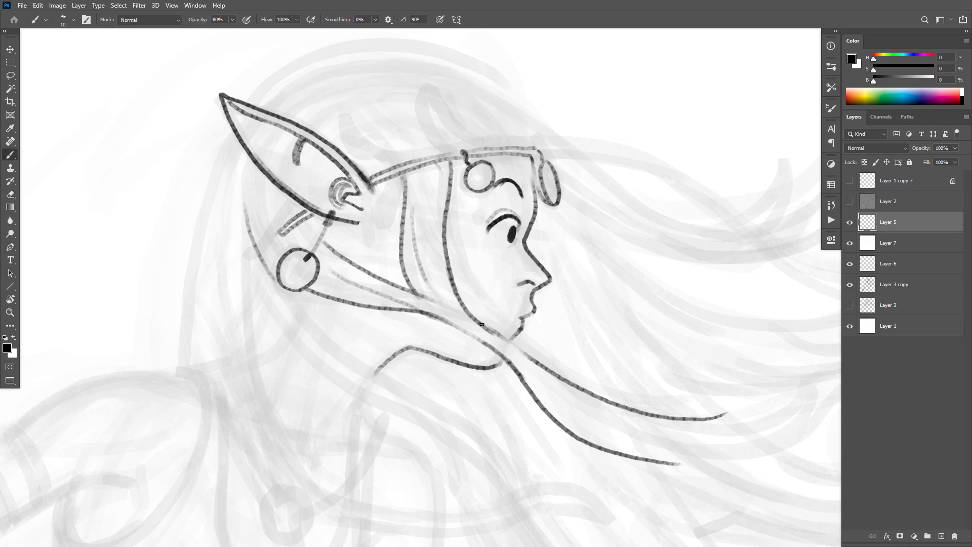
pyautogui.moveTo(483, 325); pyautogui.dragTo(542, 367)
pyautogui.moveTo(510, 337); pyautogui.dragTo(504, 367)
pyautogui.moveTo(415, 283); pyautogui.dragTo(499, 335)
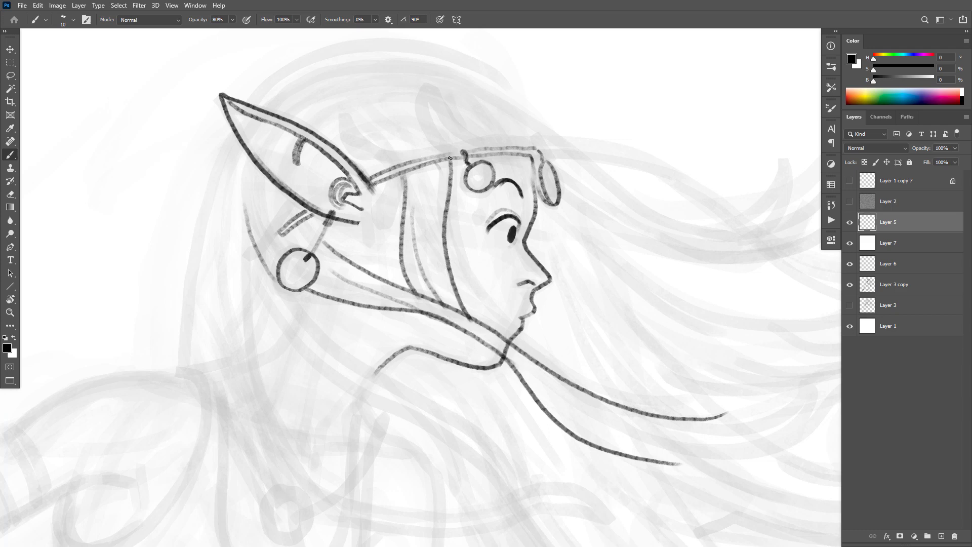
# Undo the recent strokes back to before the long strands along the jaw, leaving only the two cheek lines.
pyautogui.hotkey('ctrl', 'z')
pyautogui.hotkey('ctrl', 'z')
pyautogui.hotkey('ctrl', 'z')
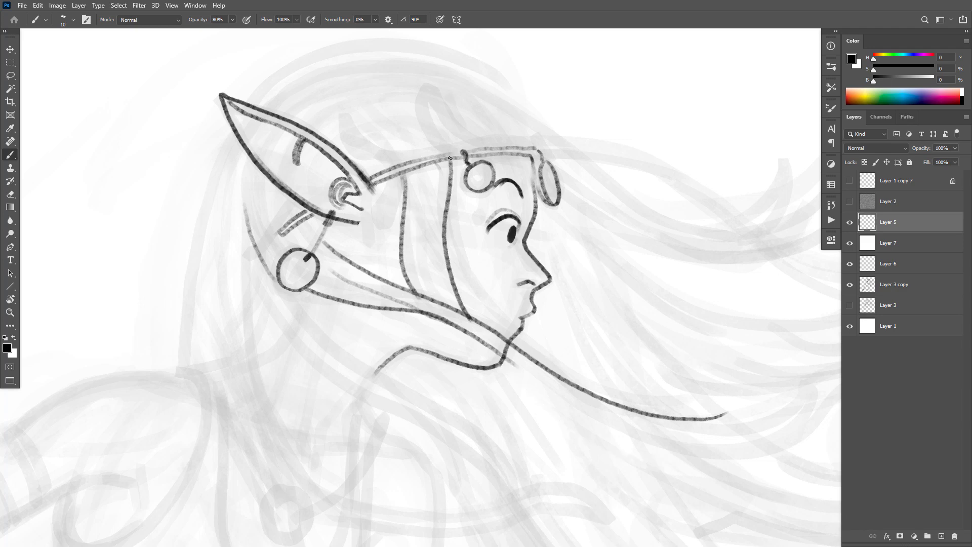
pyautogui.hotkey('ctrl', 'z')
pyautogui.hotkey('ctrl', 'shift', 'z')
pyautogui.hotkey('ctrl', 'shift', 'z')
pyautogui.hotkey('ctrl', 'z')
pyautogui.hotkey('ctrl', 'z')
pyautogui.hotkey('ctrl', 'shift', 'z')
pyautogui.hotkey('ctrl', 'z')
pyautogui.hotkey('ctrl', 'z')
pyautogui.hotkey('ctrl', 'z')
pyautogui.hotkey('ctrl', 'z')
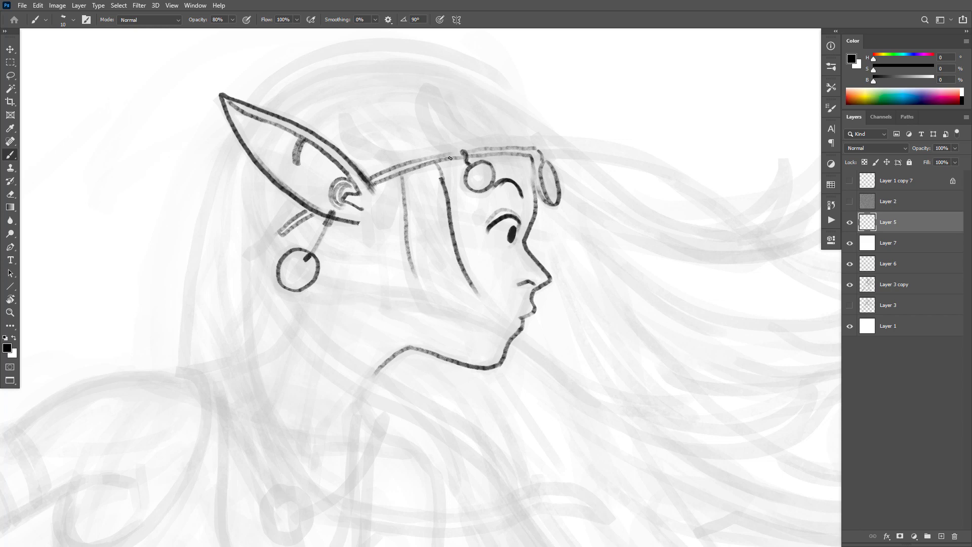
# Erase the two leftover strand lines on the cheek with a smaller eraser and retrace the headband's lower line.
pyautogui.press('e')
pyautogui.moveTo(453, 235)
pyautogui.mouseDown()
pyautogui.moveTo(464, 273)
pyautogui.moveTo(404, 227)
pyautogui.moveTo(431, 242)
pyautogui.moveTo(441, 185)
pyautogui.moveTo(456, 265)
pyautogui.mouseUp()
pyautogui.press('[')
pyautogui.press('[')
pyautogui.press('[')
pyautogui.press('[')
pyautogui.press('[')
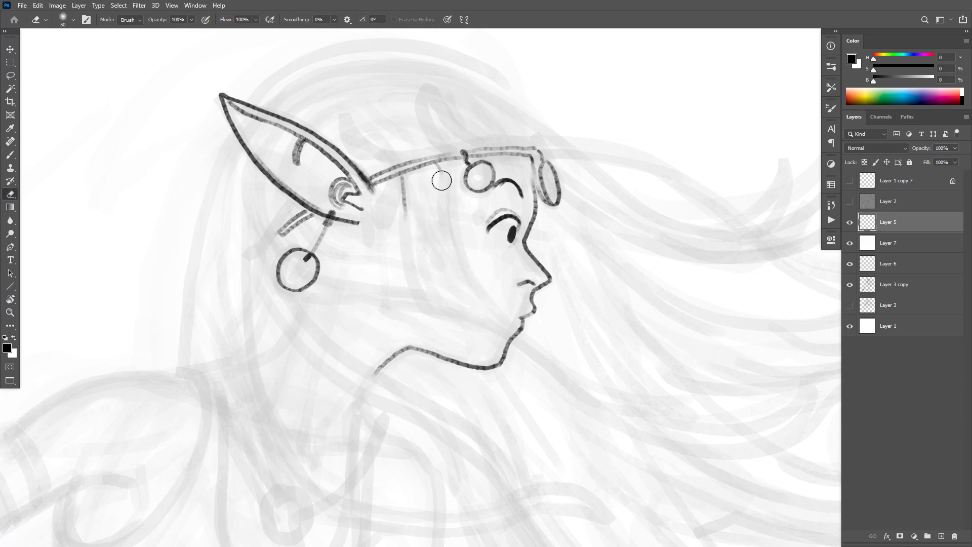
pyautogui.moveTo(412, 190)
pyautogui.mouseDown()
pyautogui.moveTo(404, 179)
pyautogui.moveTo(410, 213)
pyautogui.mouseUp()
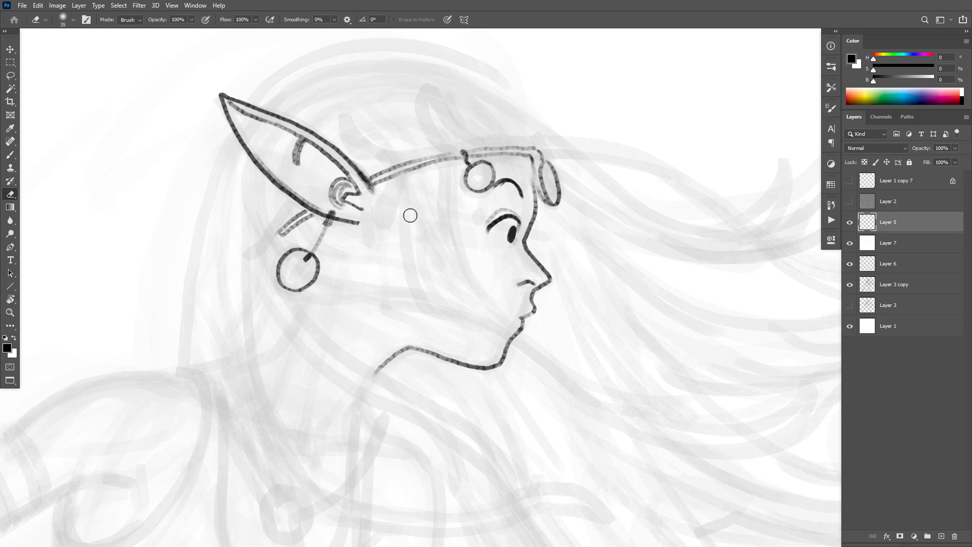
pyautogui.press('b')
pyautogui.moveTo(456, 160); pyautogui.dragTo(385, 181)
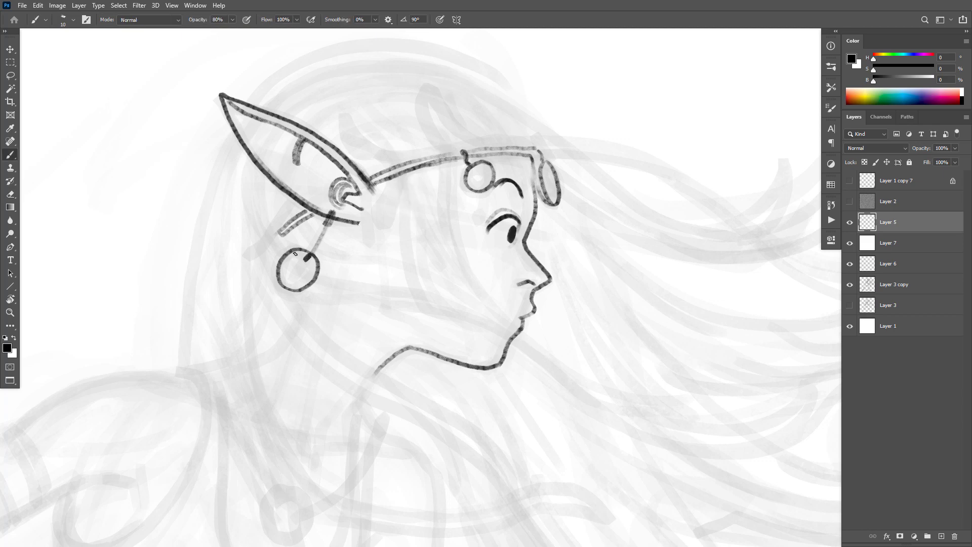
# Draw a long hair line from behind the ear, curving below the earring and jaw to in front of the chest.
pyautogui.scroll(-3, 601, 280)
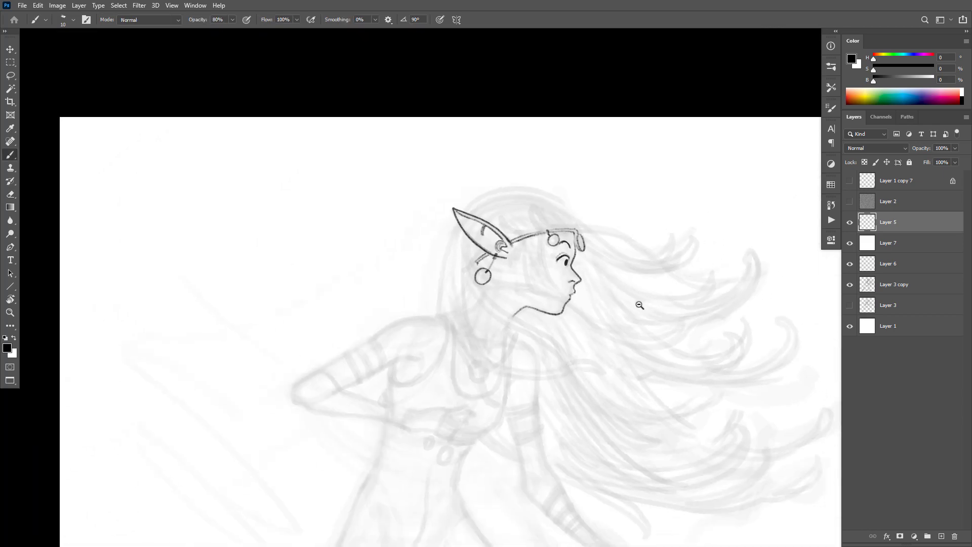
pyautogui.scroll(4, 664, 277)
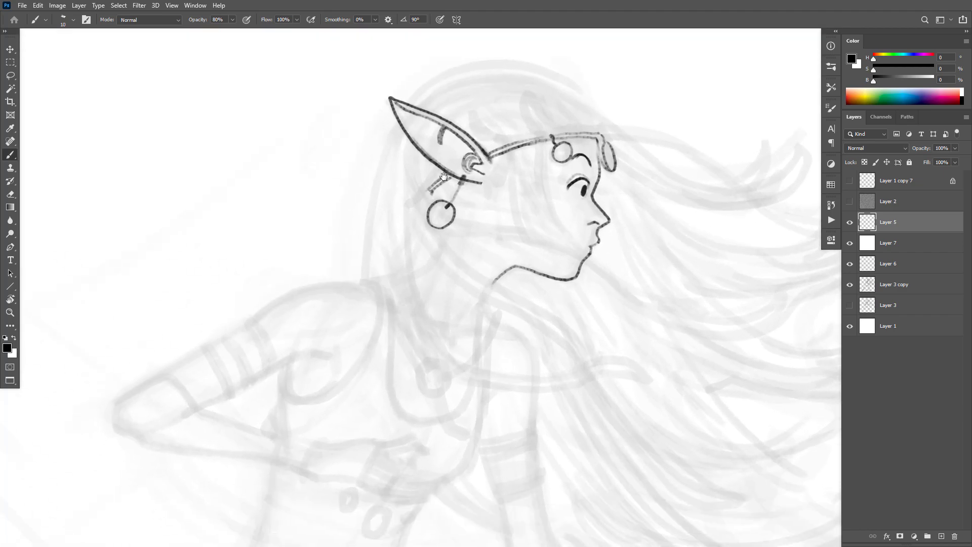
pyautogui.moveTo(396, 174)
pyautogui.mouseDown()
pyautogui.moveTo(425, 251)
pyautogui.moveTo(585, 377)
pyautogui.mouseUp()
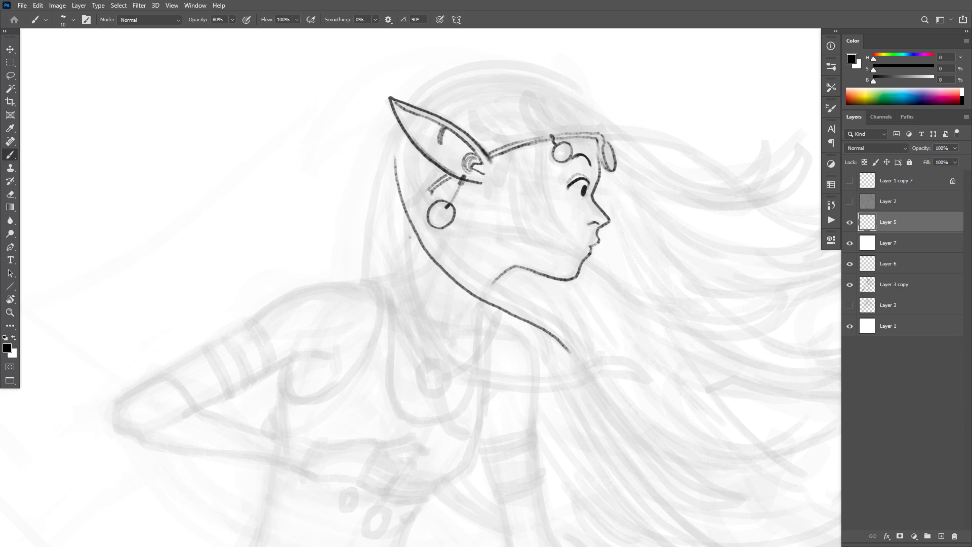
pyautogui.moveTo(409, 226)
pyautogui.mouseDown()
pyautogui.moveTo(424, 308)
pyautogui.moveTo(479, 366)
pyautogui.moveTo(623, 370)
pyautogui.mouseUp()
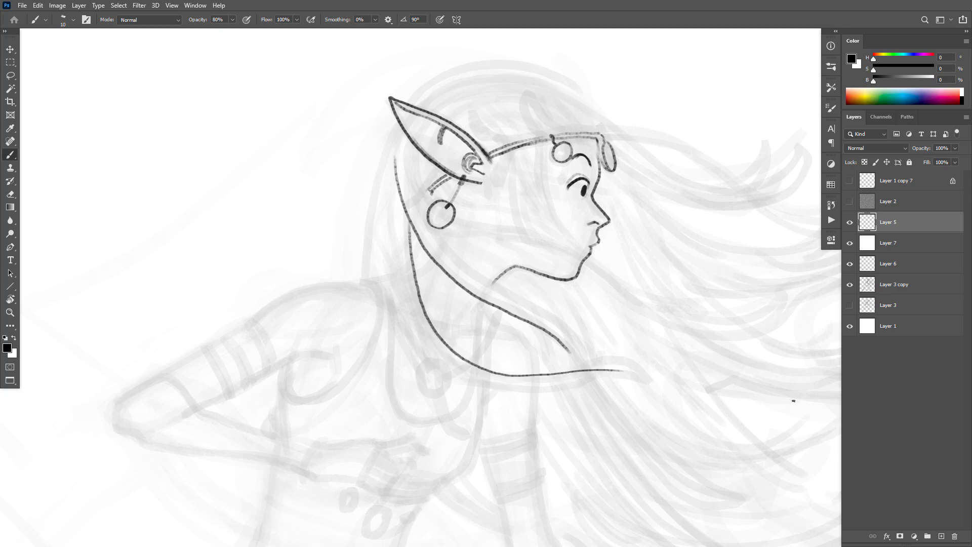
pyautogui.hotkey('ctrl', 'z')
# Rotate the canvas, draw a lower sweeping strand with a curled tip, and outline the back hair from ear to shoulder.
pyautogui.press('r')
pyautogui.moveTo(445, 365)
pyautogui.mouseDown()
pyautogui.moveTo(441, 433)
pyautogui.moveTo(498, 430)
pyautogui.moveTo(547, 359)
pyautogui.moveTo(597, 315)
pyautogui.moveTo(642, 229)
pyautogui.moveTo(677, 223)
pyautogui.moveTo(634, 223)
pyautogui.moveTo(578, 319)
pyautogui.moveTo(586, 309)
pyautogui.moveTo(514, 347)
pyautogui.moveTo(458, 352)
pyautogui.mouseUp()
pyautogui.press('b')
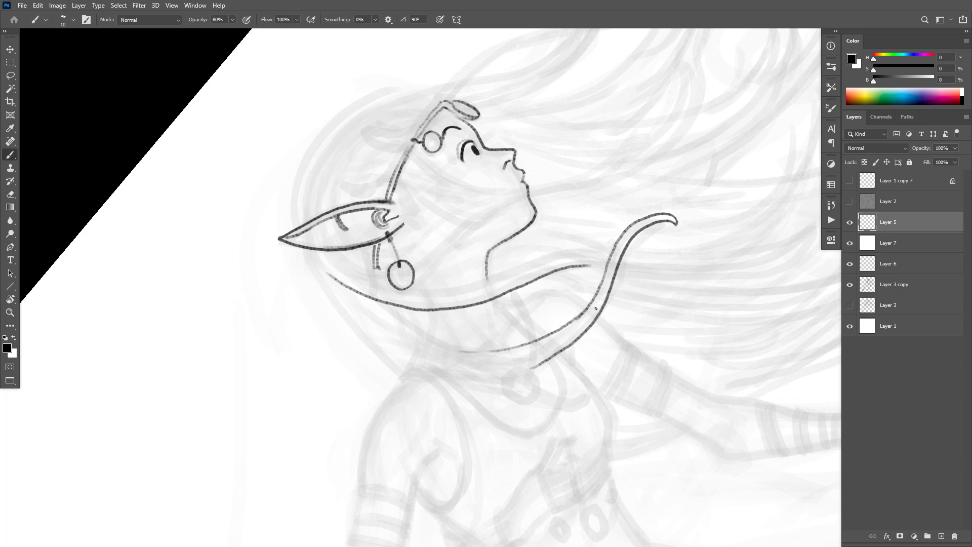
pyautogui.moveTo(589, 306)
pyautogui.mouseDown()
pyautogui.moveTo(528, 357)
pyautogui.moveTo(457, 362)
pyautogui.mouseUp()
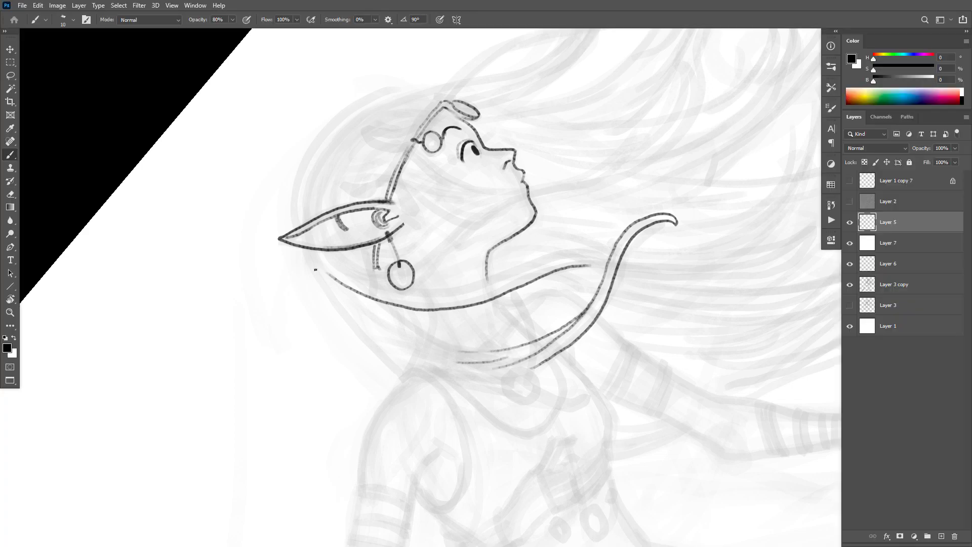
pyautogui.moveTo(301, 247); pyautogui.dragTo(398, 371)
pyautogui.moveTo(622, 253); pyautogui.dragTo(646, 220)
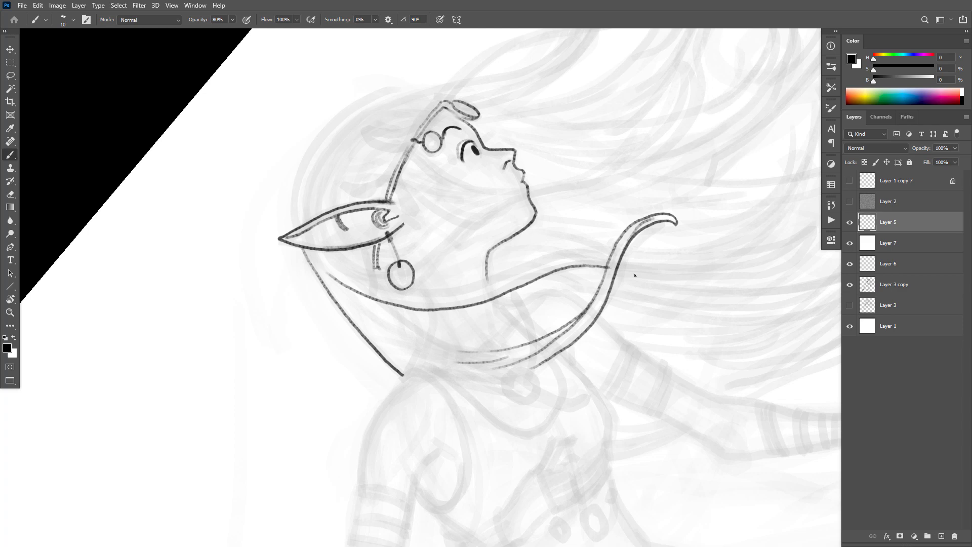
# Extend the upper long strand to a tapered, curled tip and draw its second edge back towards the earring.
pyautogui.moveTo(613, 270)
pyautogui.mouseDown()
pyautogui.moveTo(722, 275)
pyautogui.moveTo(781, 254)
pyautogui.moveTo(810, 223)
pyautogui.moveTo(808, 202)
pyautogui.moveTo(782, 238)
pyautogui.moveTo(733, 257)
pyautogui.moveTo(590, 244)
pyautogui.moveTo(502, 273)
pyautogui.mouseUp()
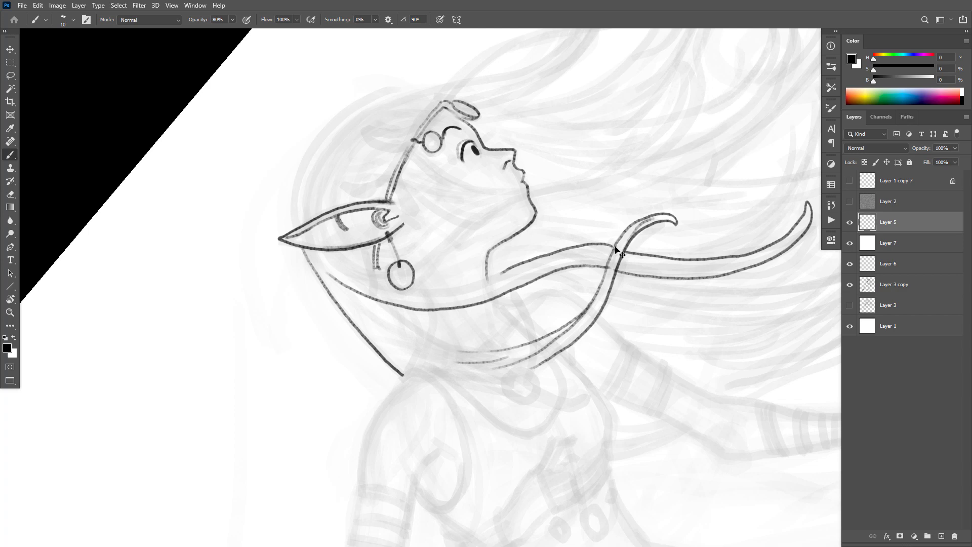
pyautogui.hotkey('ctrl', 'z')
pyautogui.moveTo(612, 246)
pyautogui.mouseDown()
pyautogui.moveTo(416, 284)
pyautogui.moveTo(466, 302)
pyautogui.moveTo(600, 256)
pyautogui.moveTo(727, 257)
pyautogui.moveTo(603, 341)
pyautogui.moveTo(645, 341)
pyautogui.moveTo(462, 189)
pyautogui.moveTo(497, 218)
pyautogui.mouseUp()
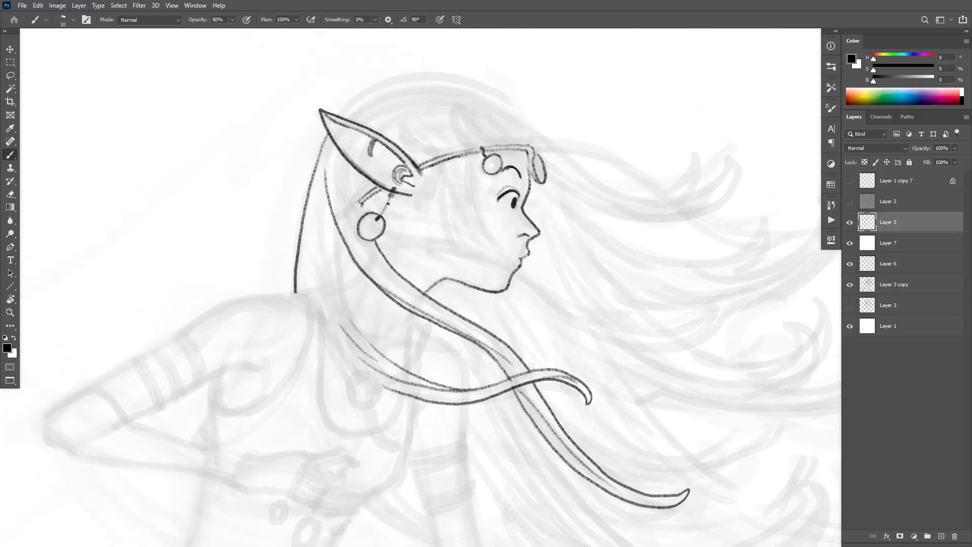
# Draw a short narrow lock between the earring and jaw, and continue the lower strand's inner edge up behind the earring.
pyautogui.moveTo(389, 211); pyautogui.dragTo(411, 272)
pyautogui.moveTo(389, 222); pyautogui.dragTo(407, 278)
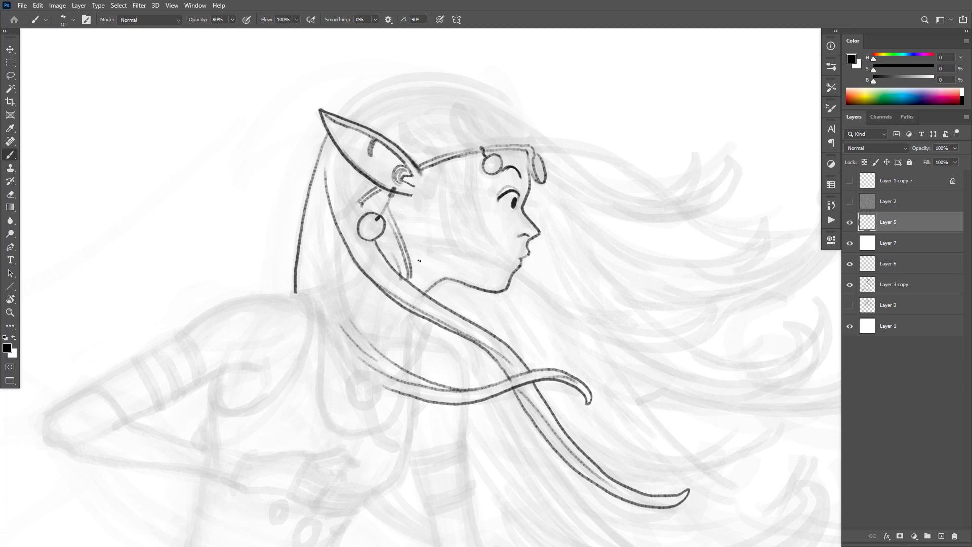
pyautogui.moveTo(337, 227); pyautogui.dragTo(362, 338)
pyautogui.moveTo(345, 251); pyautogui.dragTo(364, 342)
pyautogui.moveTo(322, 196)
pyautogui.mouseDown()
pyautogui.moveTo(322, 260)
pyautogui.moveTo(348, 344)
pyautogui.moveTo(311, 233)
pyautogui.moveTo(322, 308)
pyautogui.moveTo(347, 354)
pyautogui.moveTo(393, 394)
pyautogui.mouseUp()
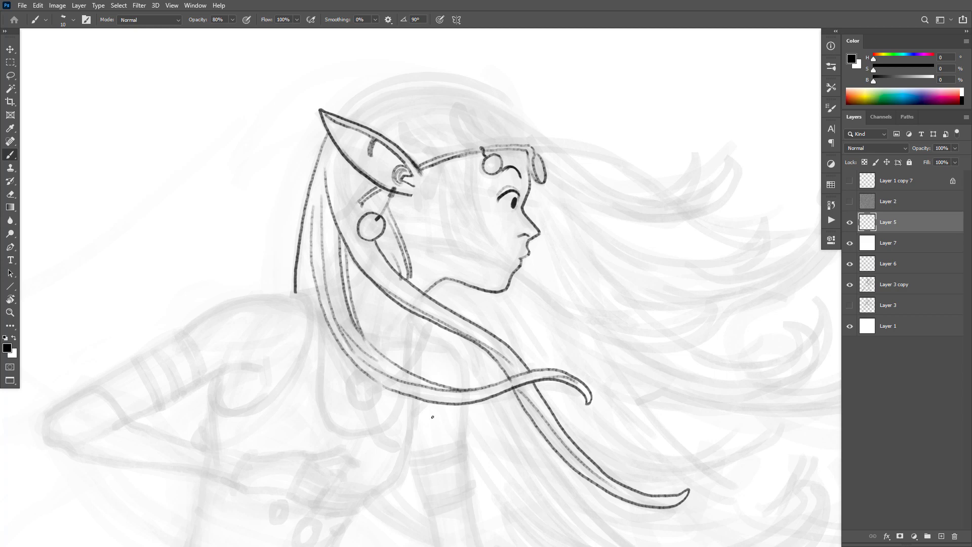
pyautogui.hotkey('ctrl', 'z')
pyautogui.hotkey('ctrl', 'z')
pyautogui.hotkey('ctrl', 'z')
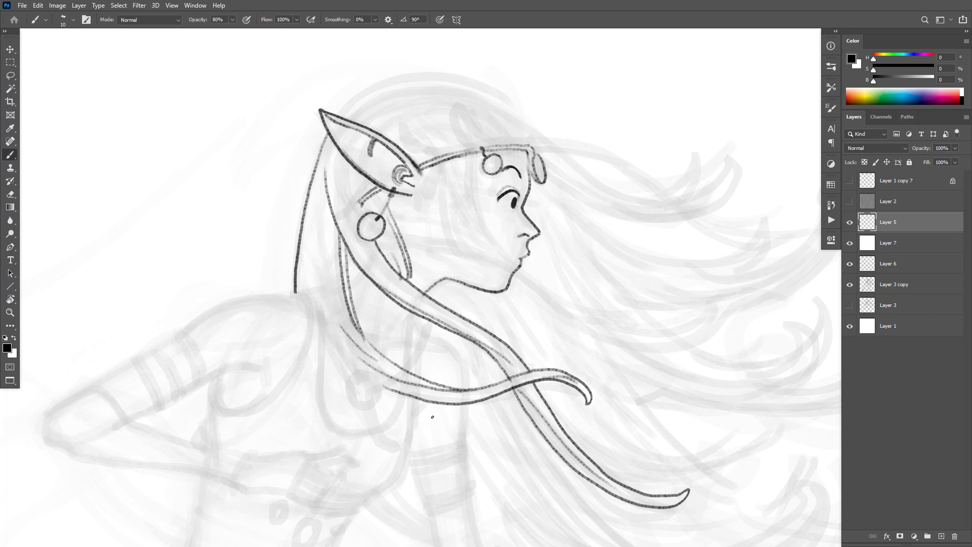
pyautogui.press('e')
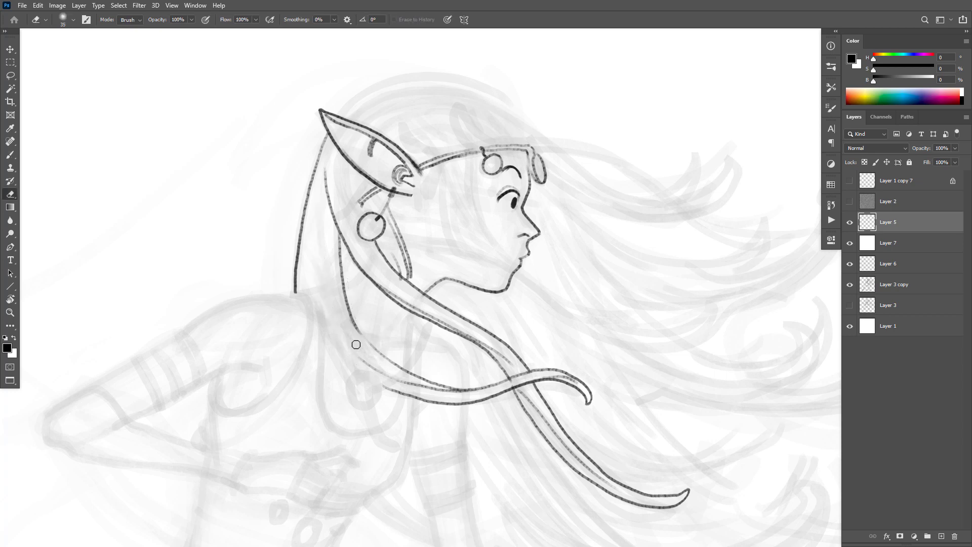
pyautogui.press('b')
# Draw the lower strand's outer edge and inner hair lines up towards the ear, then erase and redraw its rough inner edge.
pyautogui.moveTo(393, 390)
pyautogui.mouseDown()
pyautogui.moveTo(357, 366)
pyautogui.moveTo(319, 310)
pyautogui.mouseUp()
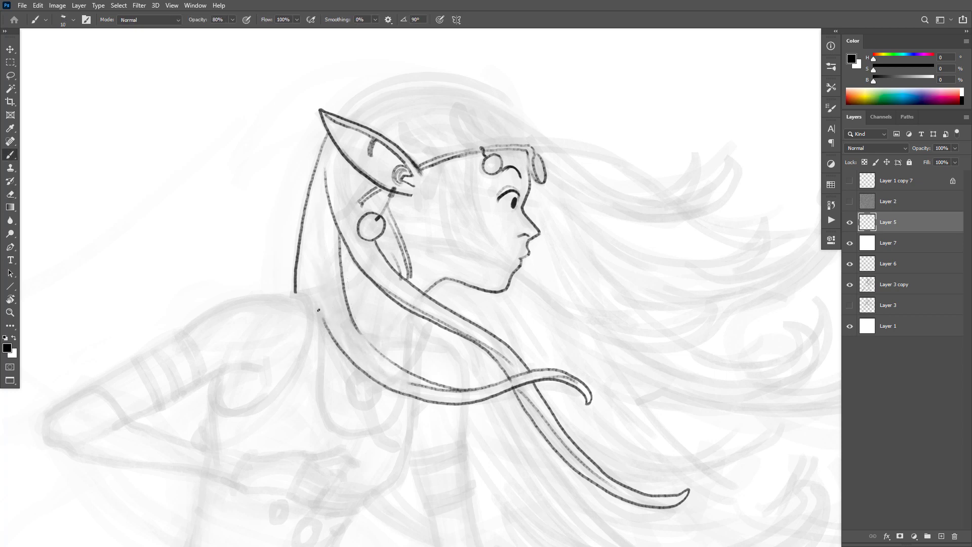
pyautogui.moveTo(377, 350)
pyautogui.mouseDown()
pyautogui.moveTo(327, 298)
pyautogui.moveTo(315, 249)
pyautogui.mouseUp()
pyautogui.moveTo(338, 302)
pyautogui.mouseDown()
pyautogui.moveTo(324, 264)
pyautogui.moveTo(324, 193)
pyautogui.mouseUp()
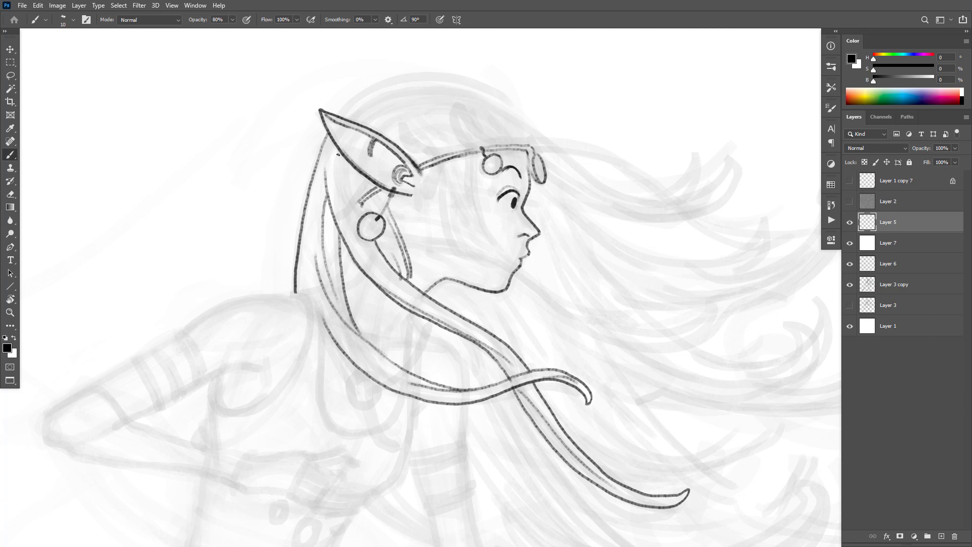
pyautogui.press('e')
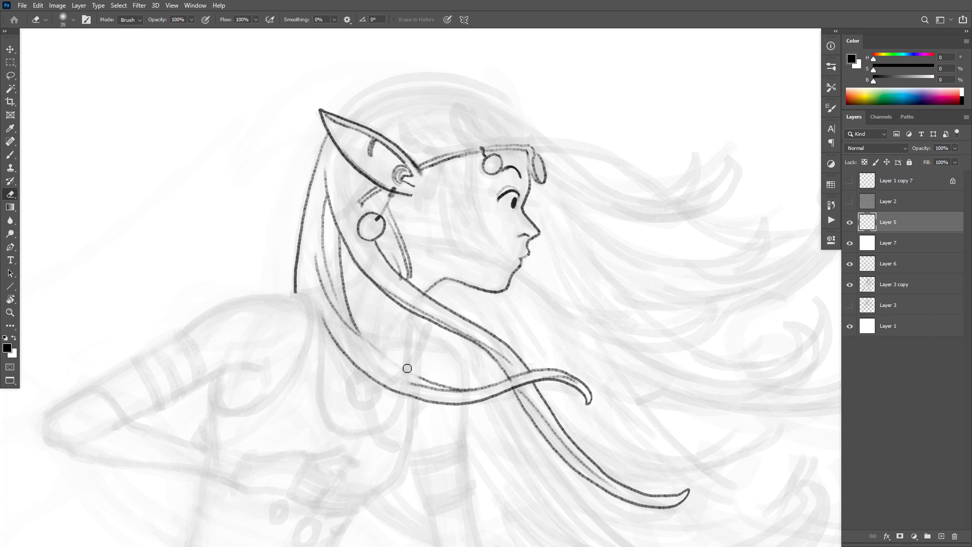
pyautogui.moveTo(389, 367)
pyautogui.mouseDown()
pyautogui.moveTo(466, 386)
pyautogui.moveTo(421, 388)
pyautogui.moveTo(344, 340)
pyautogui.mouseUp()
pyautogui.press('b')
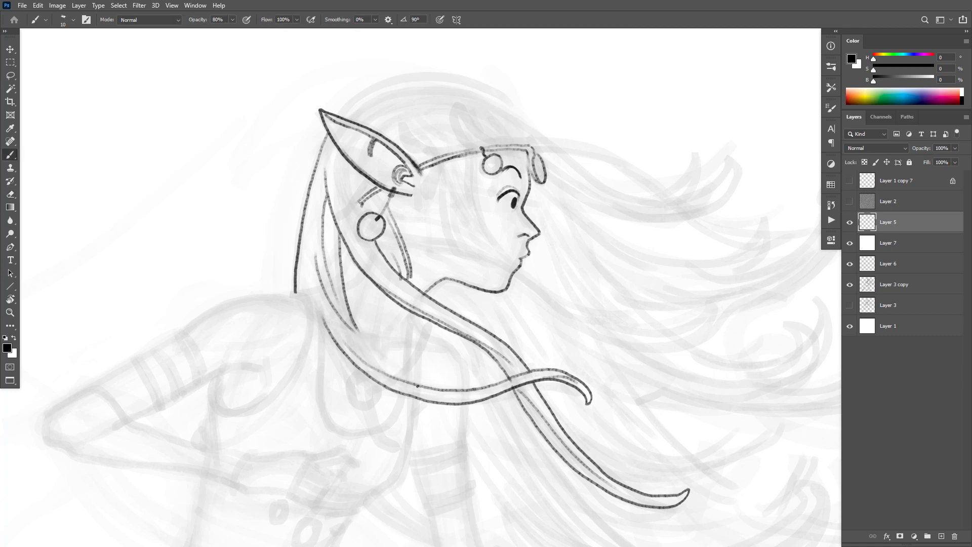
pyautogui.moveTo(394, 374); pyautogui.dragTo(358, 328)
# Outline the nape, the garment edges below the hair and the top of the rear shoulder.
pyautogui.moveTo(653, 369); pyautogui.dragTo(668, 302)
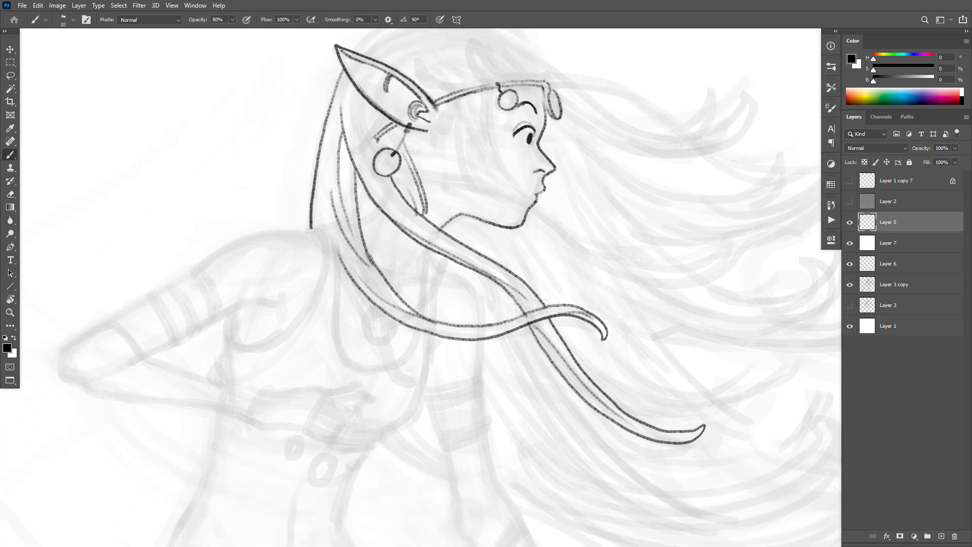
pyautogui.moveTo(377, 213); pyautogui.dragTo(359, 224)
pyautogui.hotkey('ctrl', 'z')
pyautogui.moveTo(324, 280)
pyautogui.mouseDown()
pyautogui.moveTo(311, 230)
pyautogui.moveTo(346, 357)
pyautogui.mouseUp()
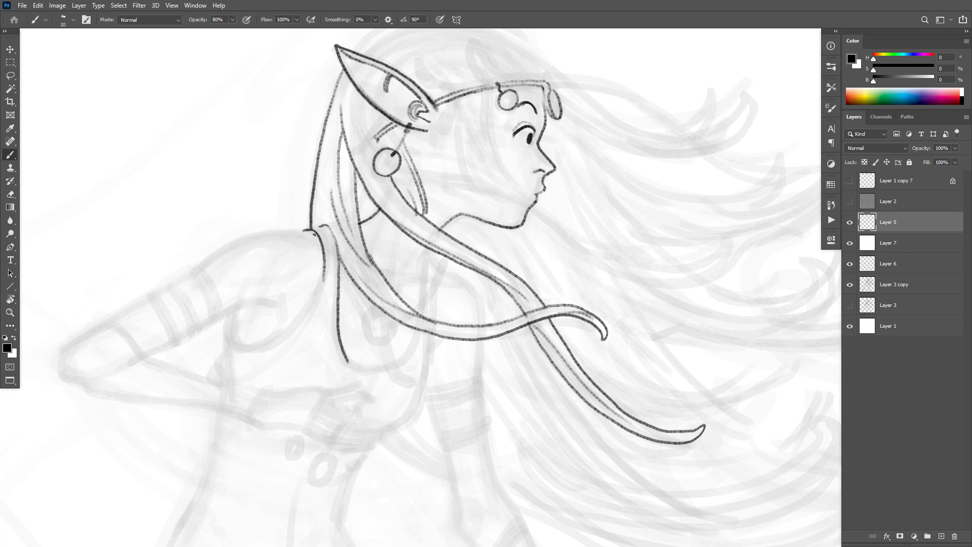
pyautogui.moveTo(297, 231)
pyautogui.mouseDown()
pyautogui.moveTo(263, 233)
pyautogui.moveTo(204, 267)
pyautogui.mouseUp()
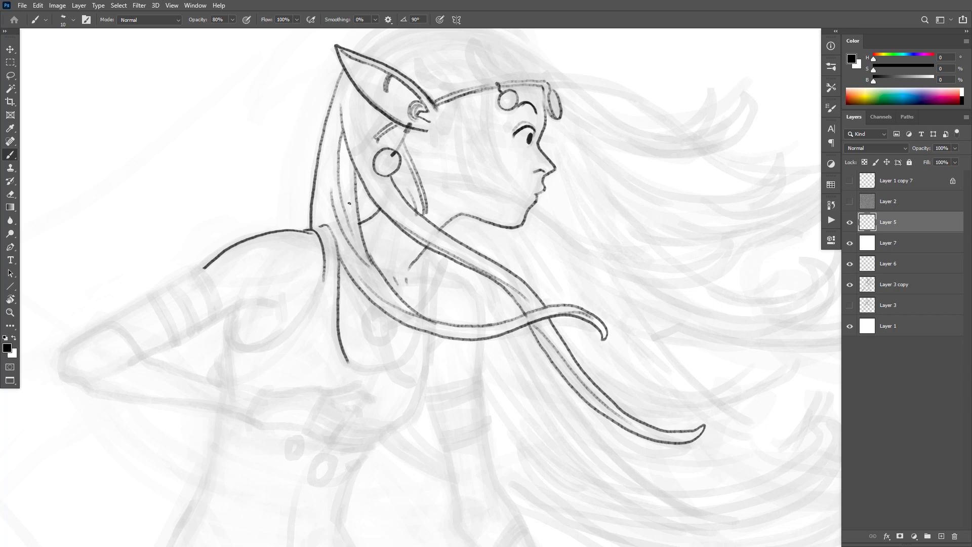
# Add a hair line beside the neck and a forked lock from the back of the ear down to the shoulder.
pyautogui.moveTo(358, 174)
pyautogui.mouseDown()
pyautogui.moveTo(369, 224)
pyautogui.moveTo(370, 213)
pyautogui.mouseUp()
pyautogui.moveTo(339, 76); pyautogui.dragTo(278, 230)
pyautogui.moveTo(313, 183); pyautogui.dragTo(288, 230)
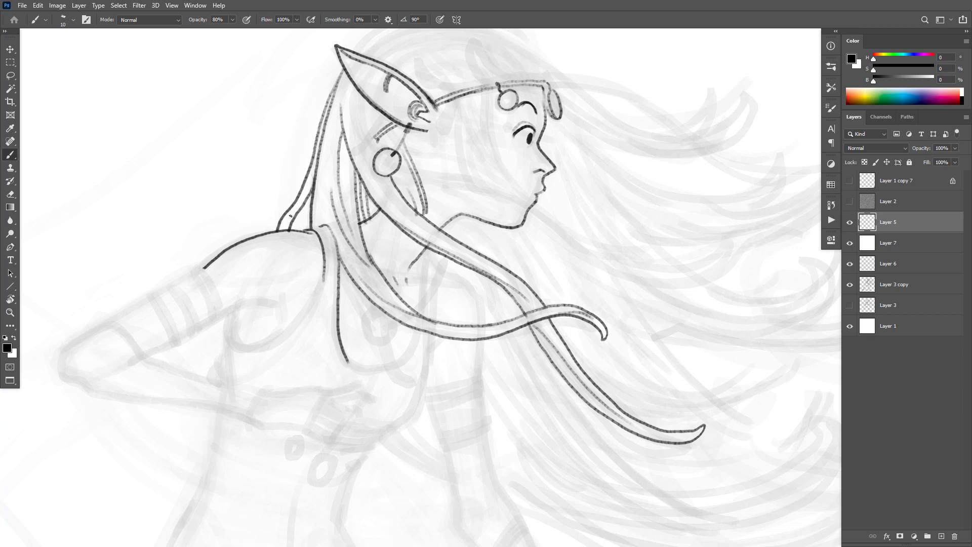
# Add a new layer and draw a long strand from above the headband across the cheek, ending in a curled tip.
pyautogui.moveTo(581, 276)
pyautogui.mouseDown()
pyautogui.moveTo(527, 339)
pyautogui.moveTo(458, 386)
pyautogui.mouseUp()
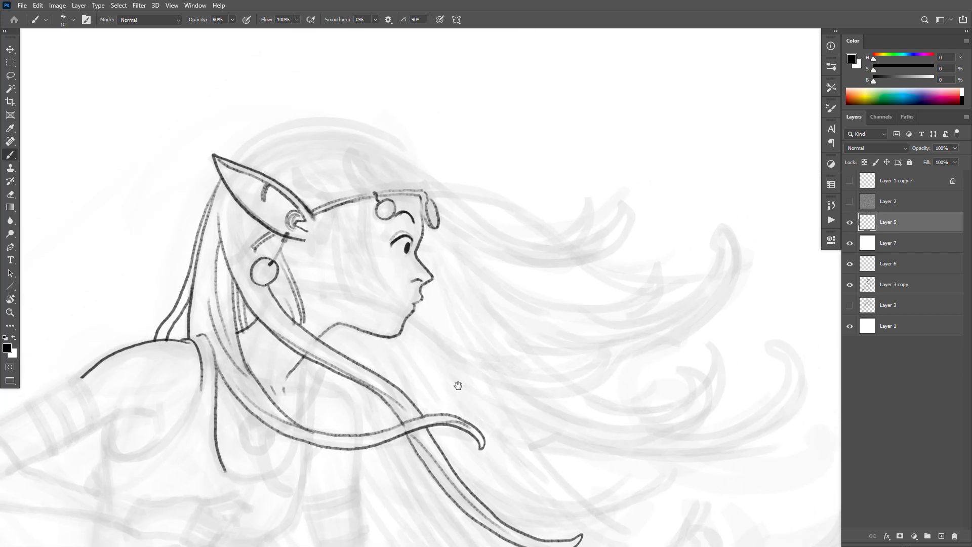
pyautogui.scroll(-5, 627, 271)
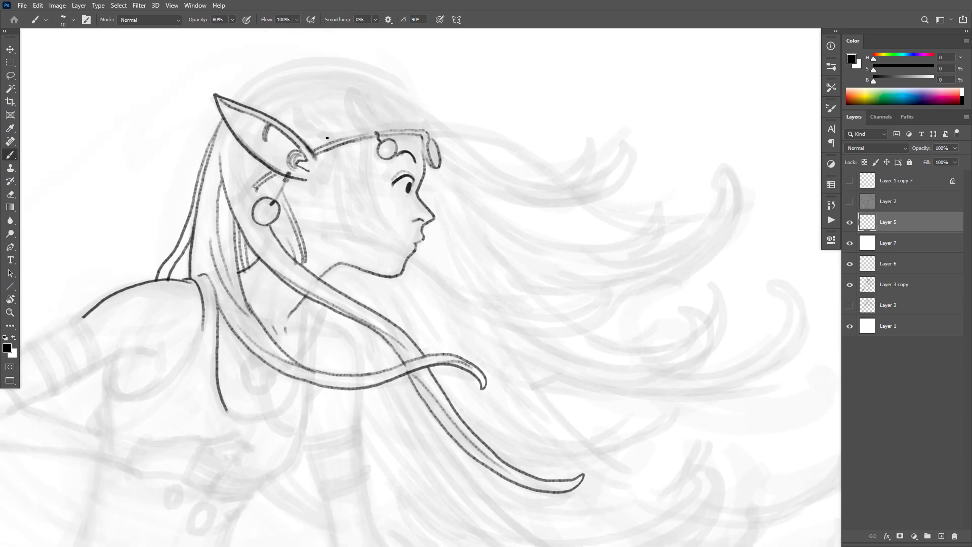
pyautogui.moveTo(309, 123)
pyautogui.mouseDown()
pyautogui.moveTo(326, 180)
pyautogui.moveTo(377, 249)
pyautogui.moveTo(496, 342)
pyautogui.moveTo(566, 370)
pyautogui.mouseUp()
pyautogui.hotkey('ctrl', 'z')
pyautogui.hotkey('ctrl', 'shift', 'alt', 'n')
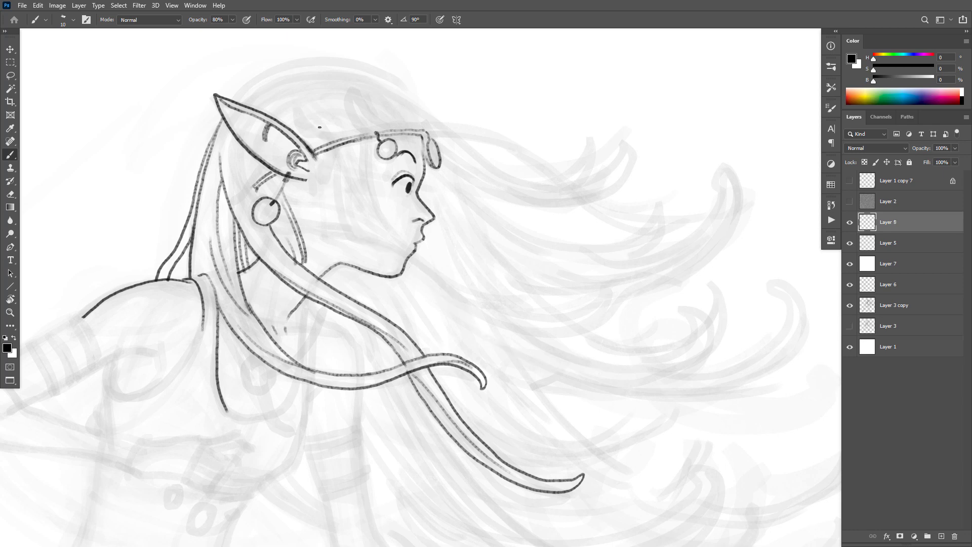
pyautogui.moveTo(304, 108)
pyautogui.mouseDown()
pyautogui.moveTo(327, 136)
pyautogui.moveTo(338, 215)
pyautogui.moveTo(423, 279)
pyautogui.moveTo(639, 395)
pyautogui.mouseUp()
pyautogui.moveTo(337, 93)
pyautogui.mouseDown()
pyautogui.moveTo(383, 232)
pyautogui.moveTo(480, 342)
pyautogui.moveTo(626, 420)
pyautogui.moveTo(681, 365)
pyautogui.moveTo(660, 389)
pyautogui.mouseUp()
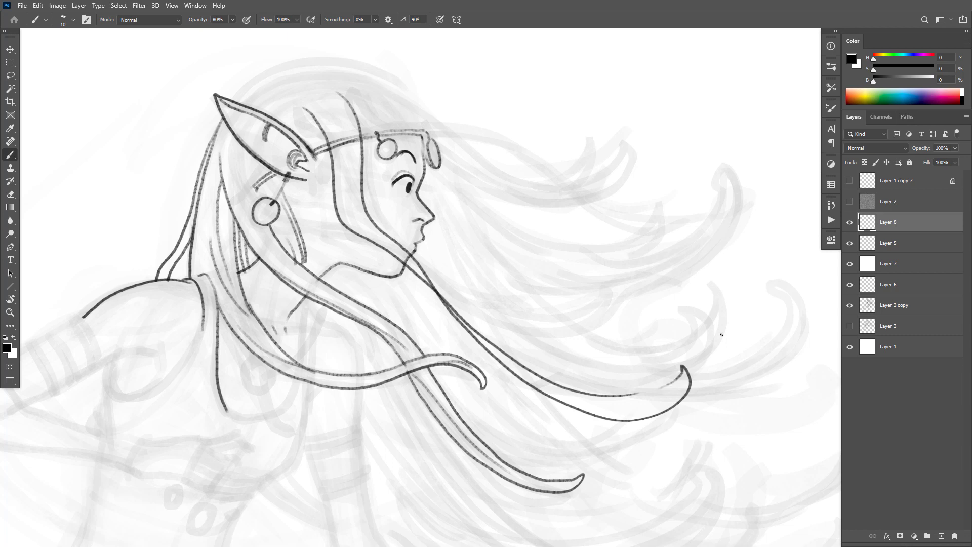
# Erase the overlapping edge lines of the new front strand where they cross below the chin.
pyautogui.hotkey('ctrl', 'z')
pyautogui.press('e')
pyautogui.moveTo(423, 276)
pyautogui.mouseDown()
pyautogui.moveTo(459, 317)
pyautogui.moveTo(413, 259)
pyautogui.moveTo(413, 275)
pyautogui.moveTo(412, 257)
pyautogui.moveTo(485, 350)
pyautogui.mouseUp()
pyautogui.press('b')
pyautogui.press('e')
pyautogui.press('b')
pyautogui.press('e')
pyautogui.moveTo(450, 310)
pyautogui.mouseDown()
pyautogui.moveTo(496, 359)
pyautogui.moveTo(444, 305)
pyautogui.moveTo(513, 374)
pyautogui.mouseUp()
pyautogui.press('b')
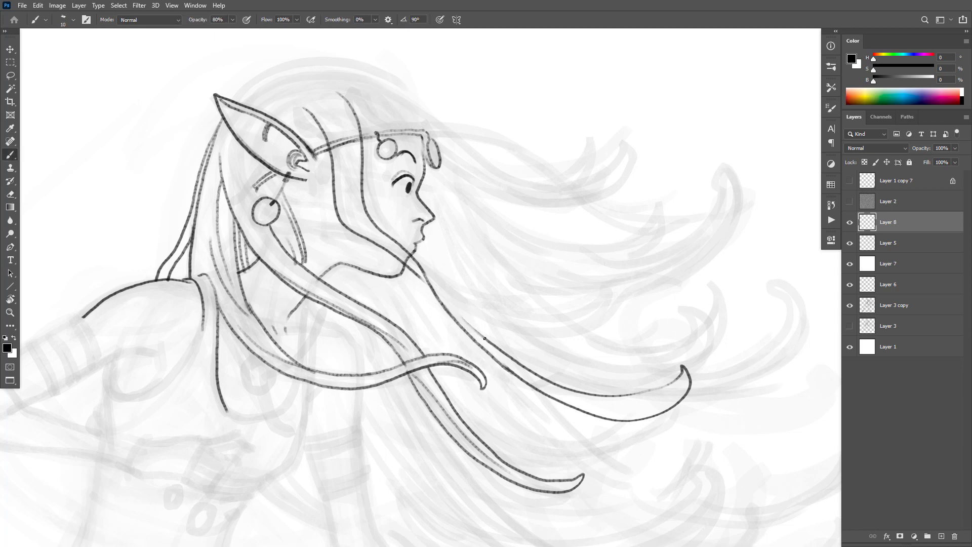
# Redraw the edges of the long front strand where it passes below the chin so both lines connect cleanly.
pyautogui.moveTo(485, 339)
pyautogui.mouseDown()
pyautogui.moveTo(429, 279)
pyautogui.moveTo(445, 300)
pyautogui.mouseUp()
pyautogui.press('e')
pyautogui.press('b')
pyautogui.moveTo(416, 261); pyautogui.dragTo(465, 332)
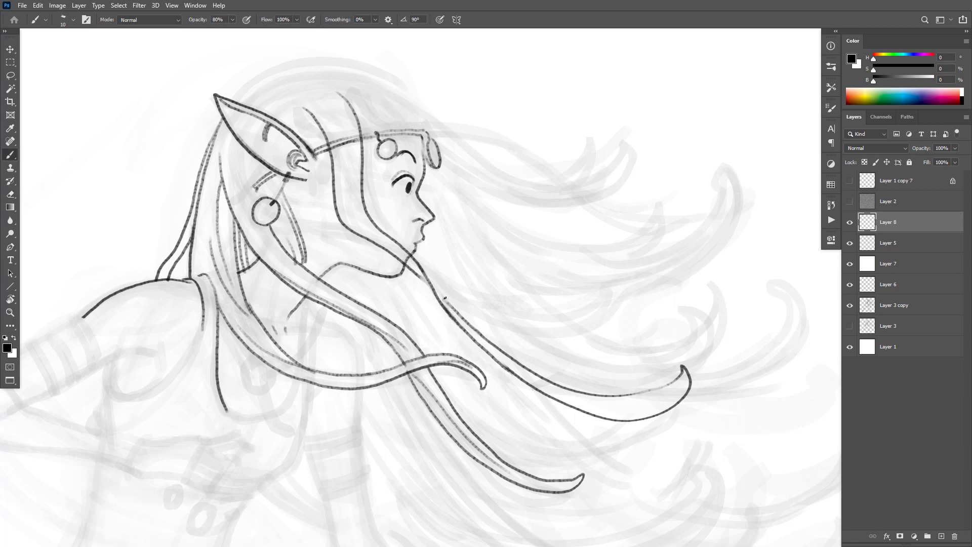
pyautogui.moveTo(455, 312); pyautogui.dragTo(430, 278)
pyautogui.click(870, 242)
pyautogui.press('e')
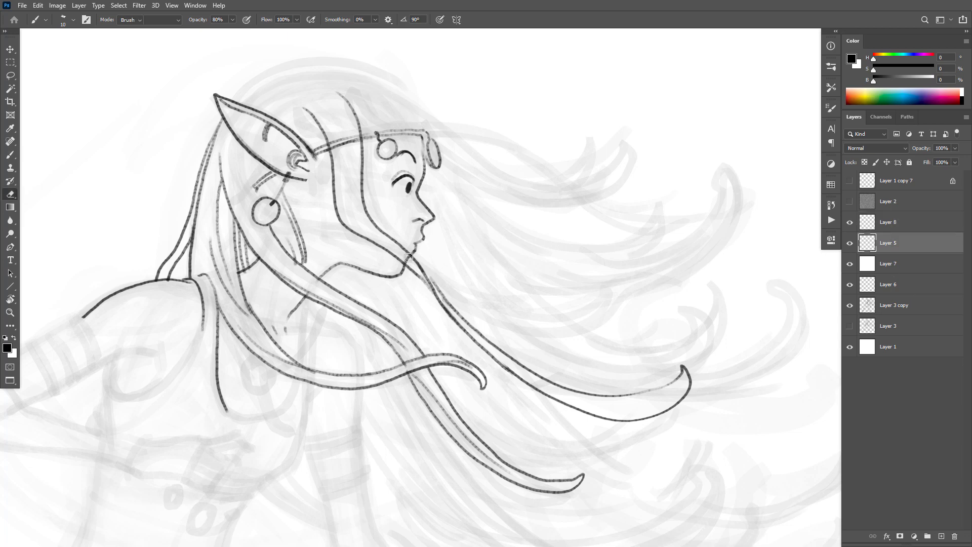
pyautogui.scroll(-4, 596, 342)
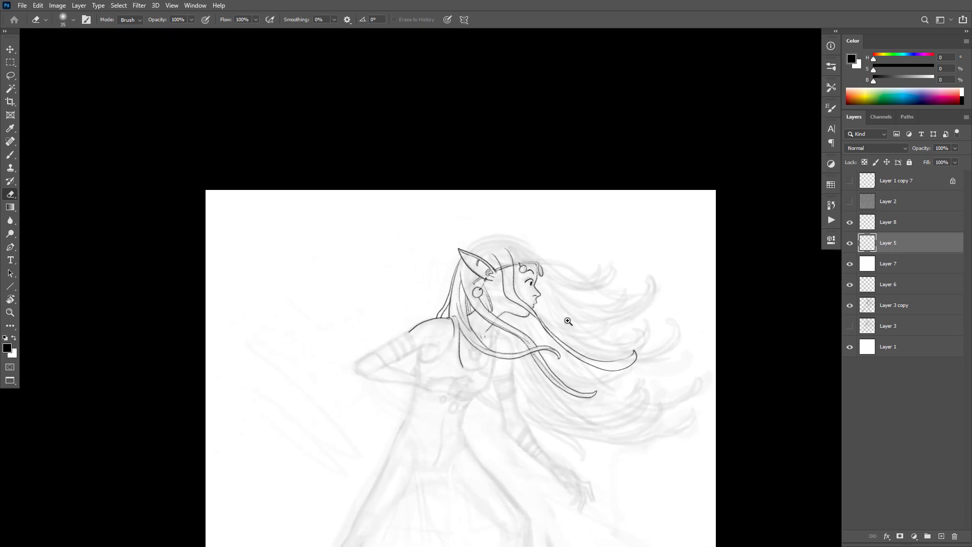
pyautogui.scroll(4, 567, 321)
pyautogui.hotkey('alt', ']')
pyautogui.press('b')
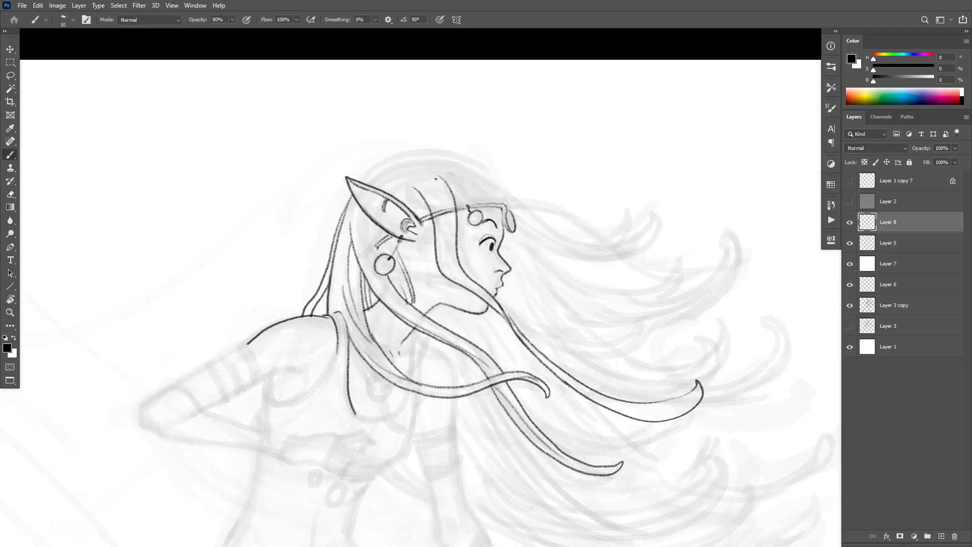
pyautogui.moveTo(438, 178); pyautogui.dragTo(452, 282)
pyautogui.moveTo(416, 190); pyautogui.dragTo(433, 278)
pyautogui.moveTo(432, 216); pyautogui.dragTo(439, 275)
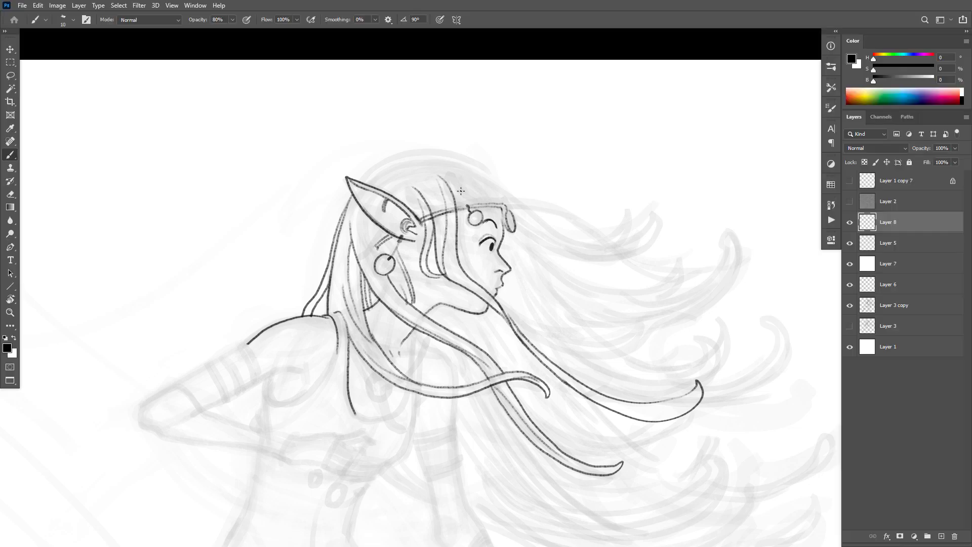
pyautogui.moveTo(461, 191); pyautogui.dragTo(458, 234)
pyautogui.moveTo(423, 232)
pyautogui.mouseDown()
pyautogui.moveTo(416, 279)
pyautogui.moveTo(423, 303)
pyautogui.moveTo(433, 300)
pyautogui.mouseUp()
pyautogui.hotkey('ctrl', 'z')
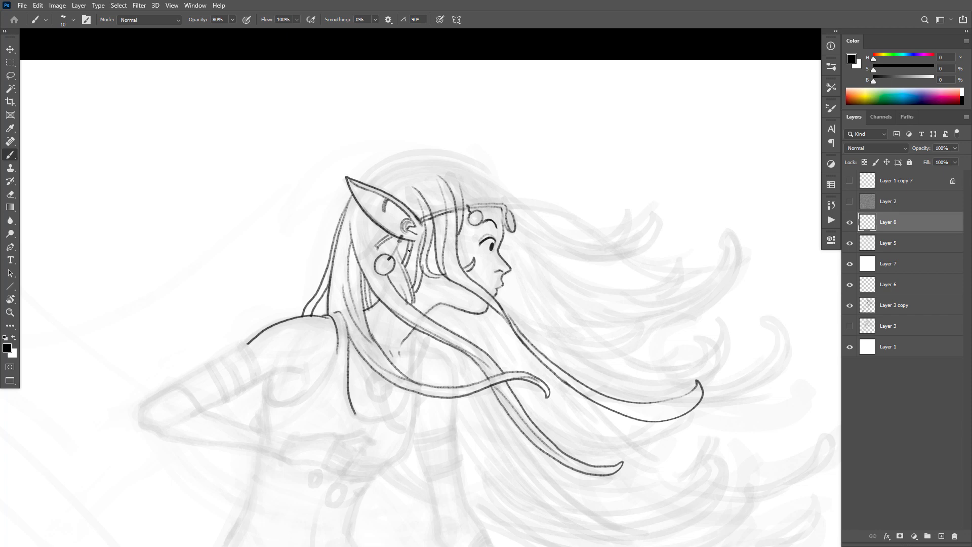
pyautogui.click(868, 247)
pyautogui.click(866, 227)
pyautogui.press('e')
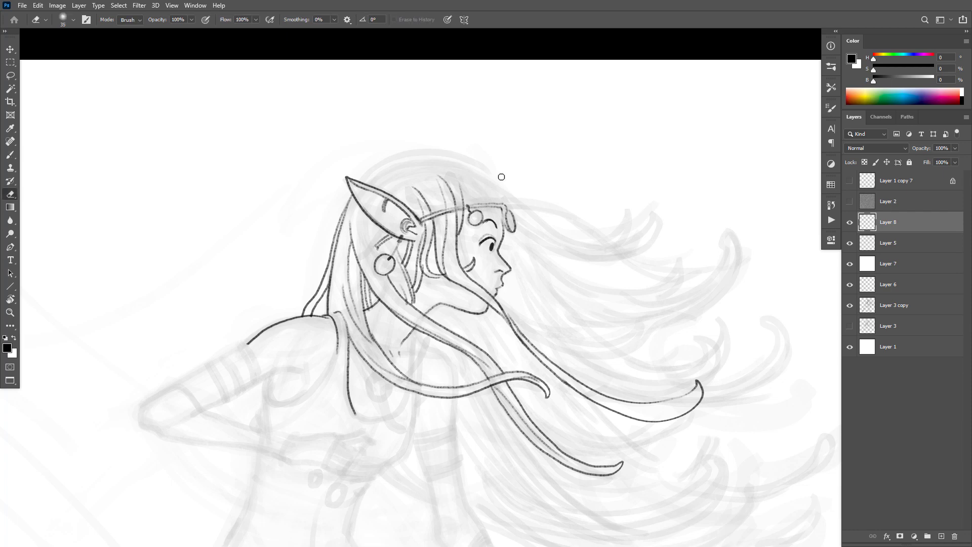
pyautogui.scroll(-5, 721, 398)
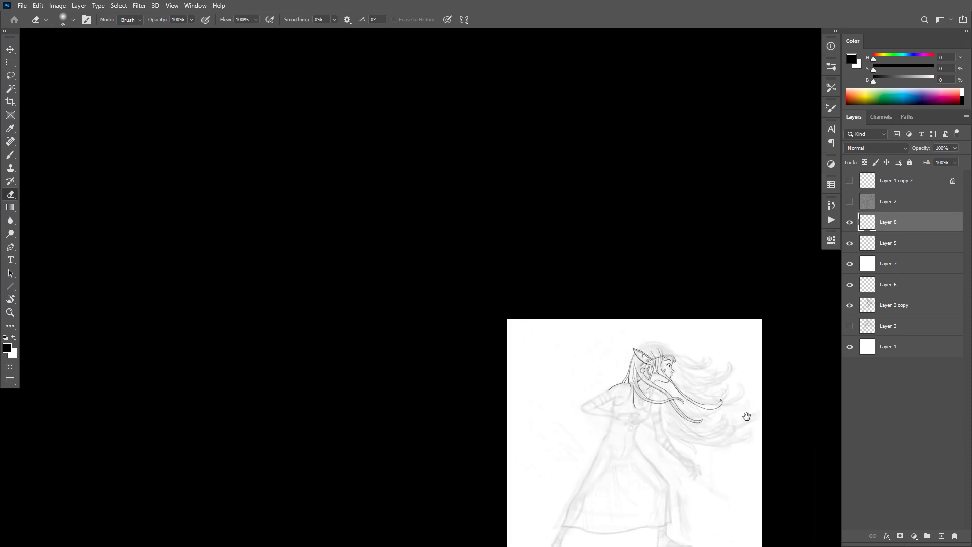
pyautogui.moveTo(746, 417); pyautogui.dragTo(740, 352)
pyautogui.scroll(5, 714, 315)
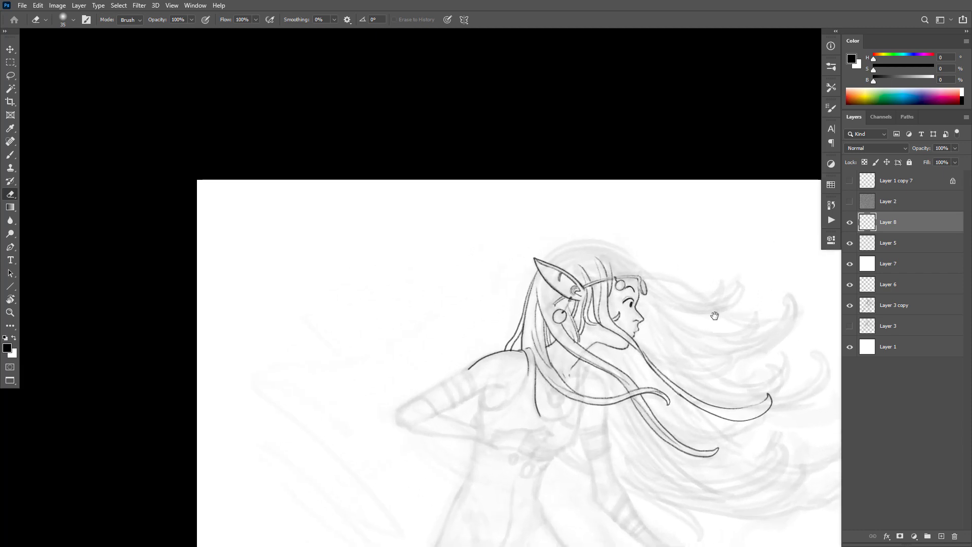
pyautogui.moveTo(715, 316); pyautogui.dragTo(713, 296)
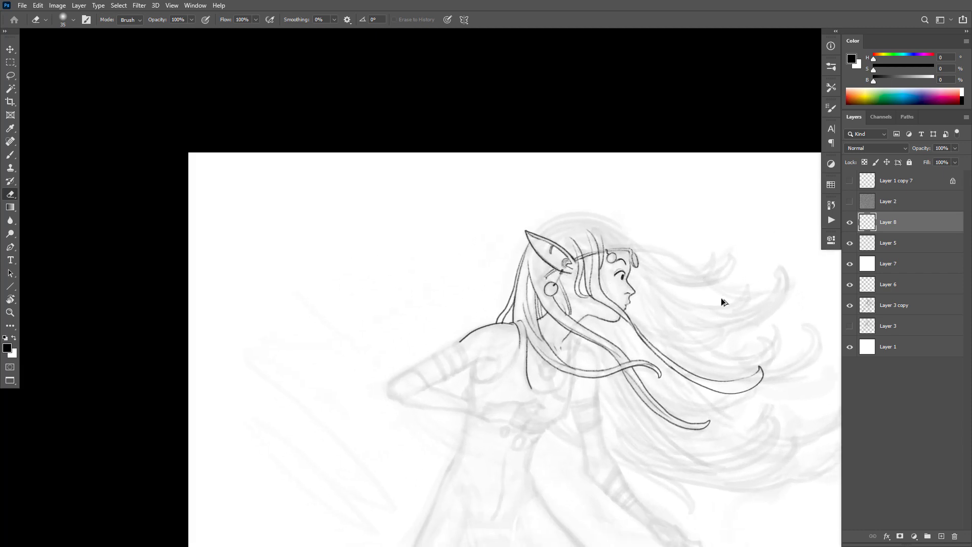
pyautogui.scroll(3, 676, 296)
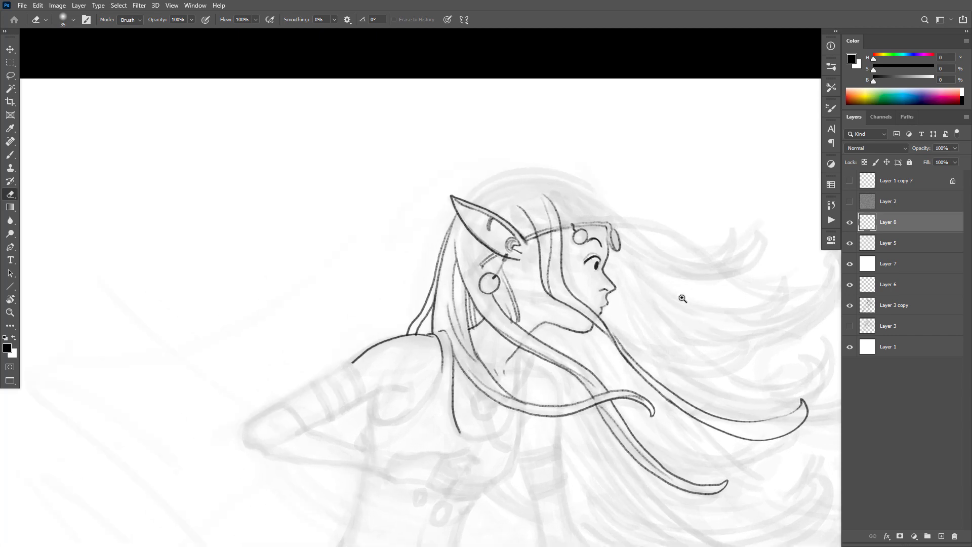
pyautogui.scroll(2, 683, 299)
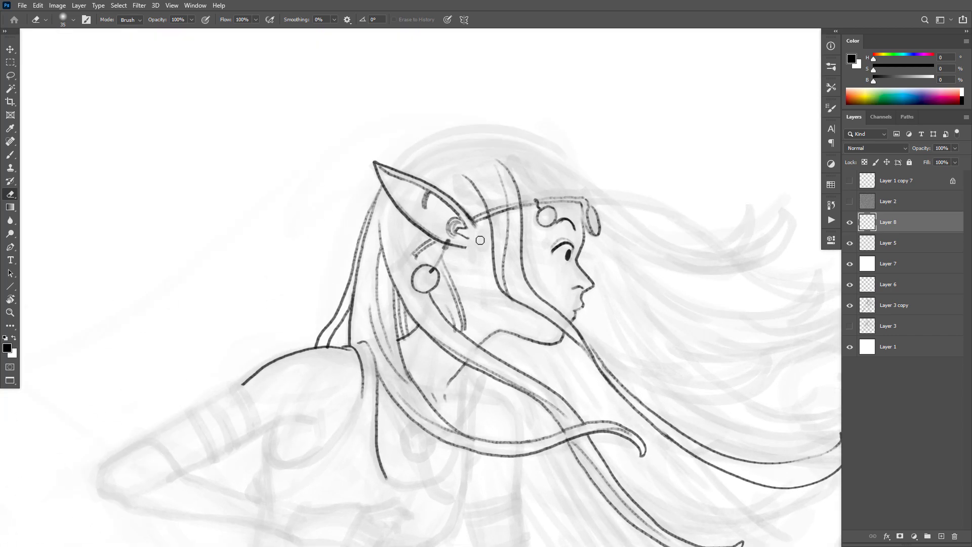
# Draw a short tapered lock in front of the ear and add dark detail marks beneath the ear.
pyautogui.press('b')
pyautogui.moveTo(473, 216); pyautogui.dragTo(480, 300)
pyautogui.moveTo(494, 251); pyautogui.dragTo(485, 304)
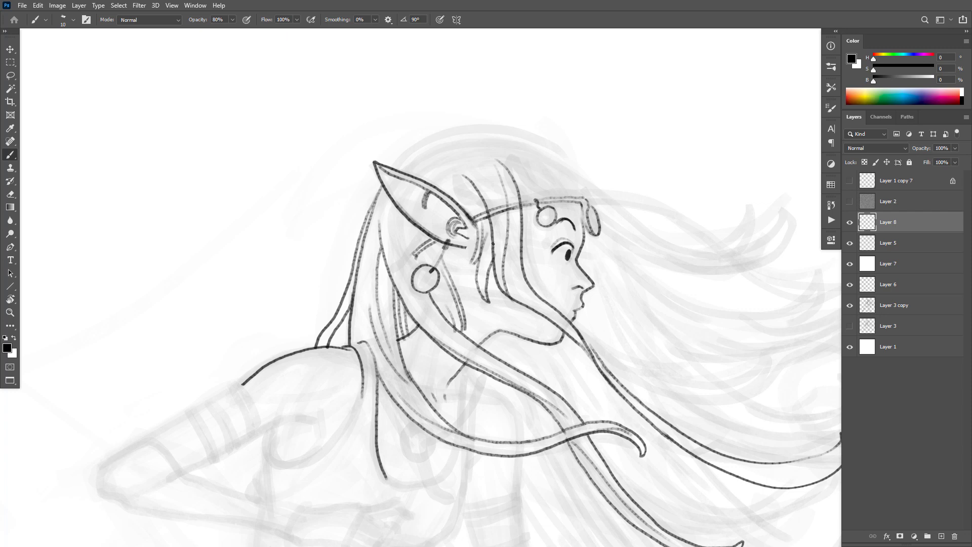
pyautogui.moveTo(476, 253)
pyautogui.mouseDown()
pyautogui.moveTo(467, 267)
pyautogui.moveTo(478, 262)
pyautogui.mouseUp()
pyautogui.moveTo(465, 223)
pyautogui.mouseDown()
pyautogui.moveTo(455, 231)
pyautogui.moveTo(467, 250)
pyautogui.moveTo(441, 245)
pyautogui.mouseUp()
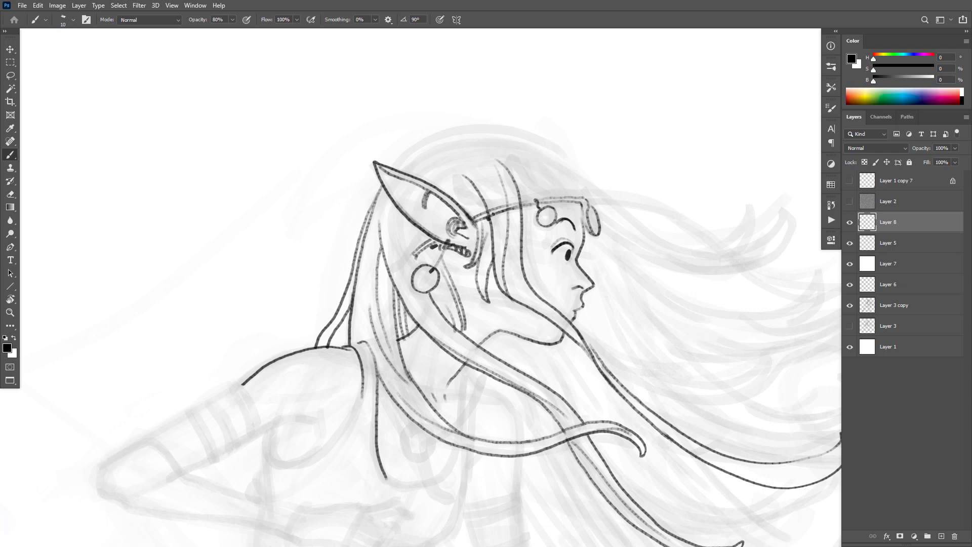
# Draw a hair line from the crown to the front base of the ear and erase the old line beside it.
pyautogui.hotkey('alt', '[')
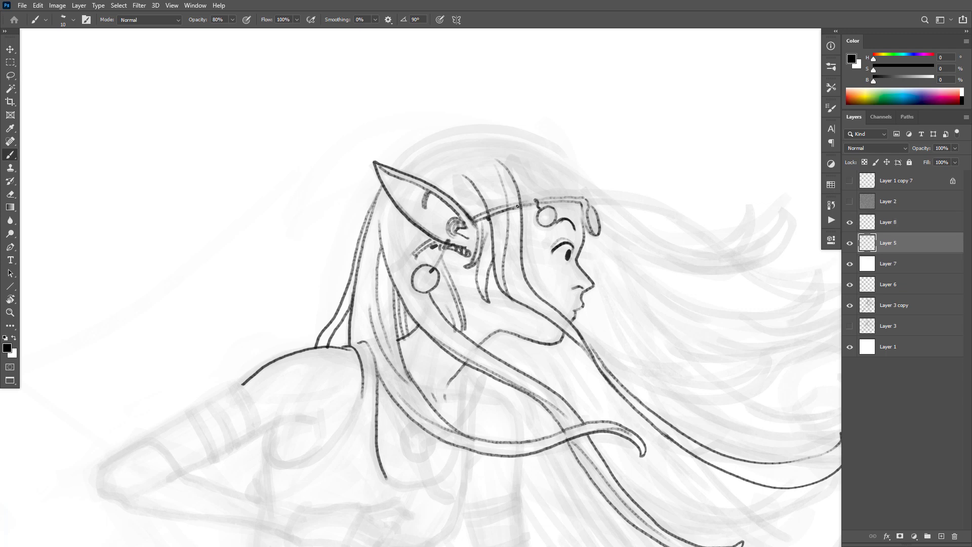
pyautogui.press('e')
pyautogui.hotkey('alt', ']')
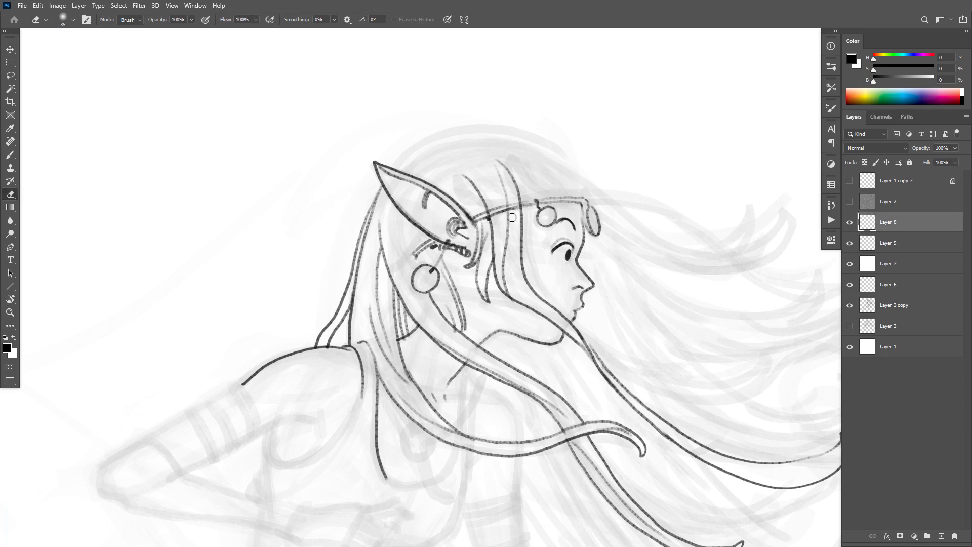
pyautogui.press('[')
pyautogui.press('[')
pyautogui.press('b')
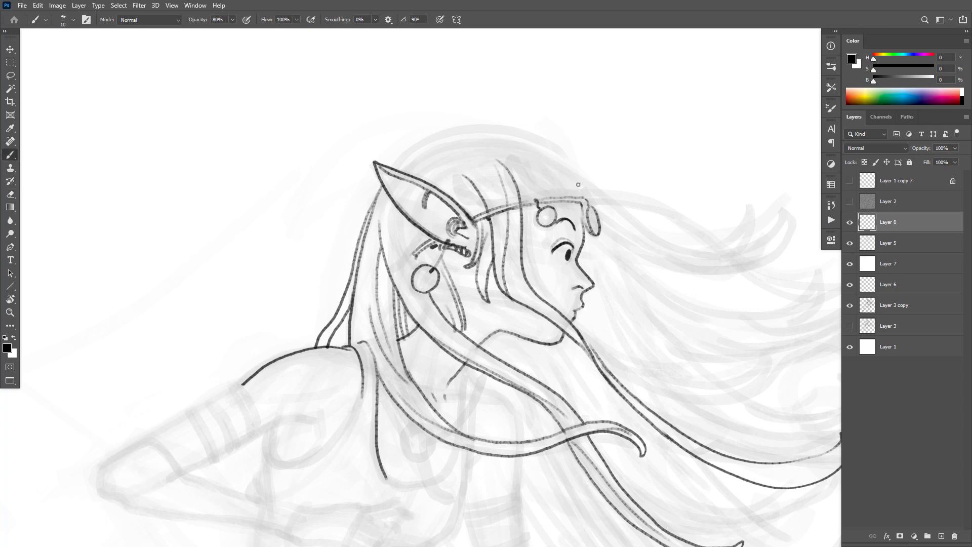
pyautogui.moveTo(481, 152); pyautogui.dragTo(470, 217)
pyautogui.press('e')
pyautogui.moveTo(464, 172)
pyautogui.mouseDown()
pyautogui.moveTo(476, 189)
pyautogui.moveTo(467, 191)
pyautogui.mouseUp()
pyautogui.press('b')
pyautogui.press('e')
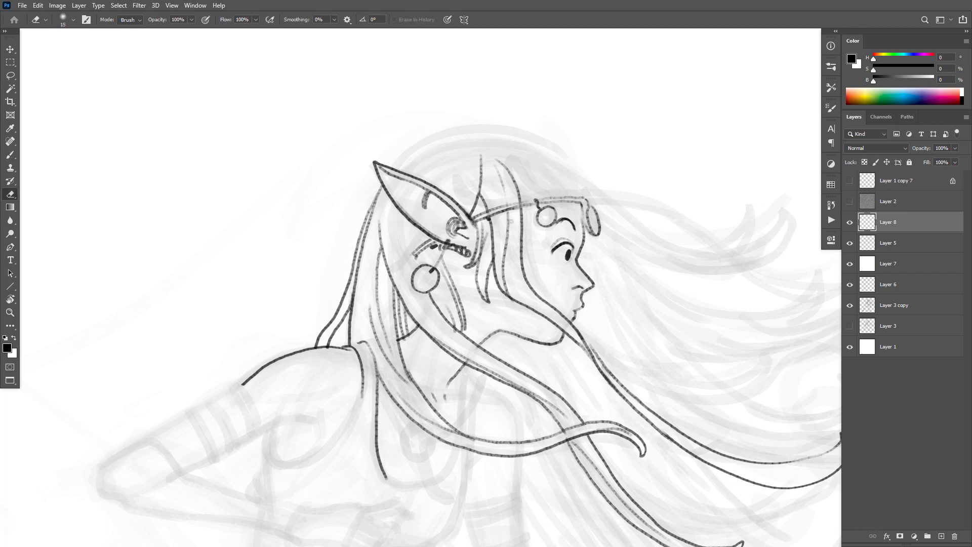
# Erase the headband lines crossing the front strands on Layer 5 and merge Layer 8 down into it.
pyautogui.hotkey('alt', '[')
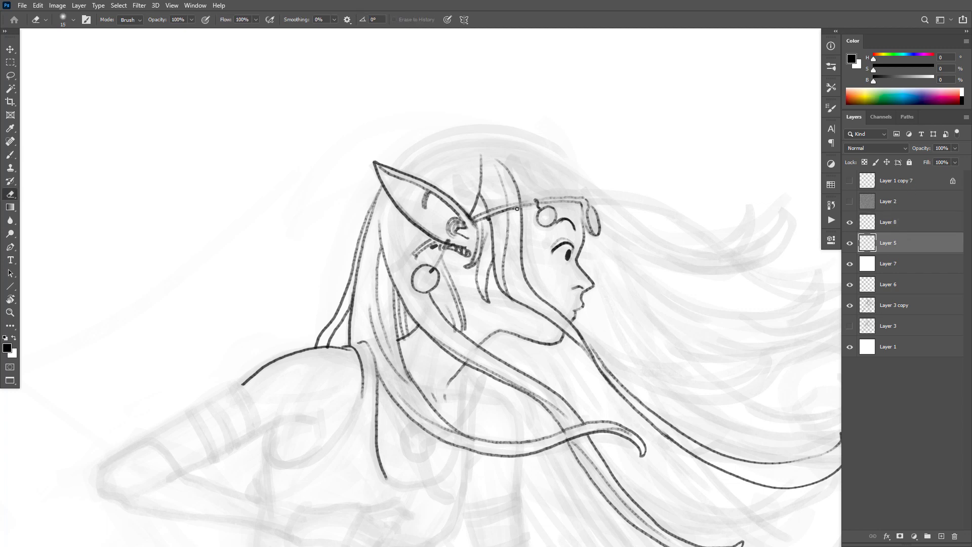
pyautogui.moveTo(520, 202)
pyautogui.mouseDown()
pyautogui.moveTo(512, 221)
pyautogui.moveTo(499, 197)
pyautogui.moveTo(494, 224)
pyautogui.mouseUp()
pyautogui.hotkey('alt', ']')
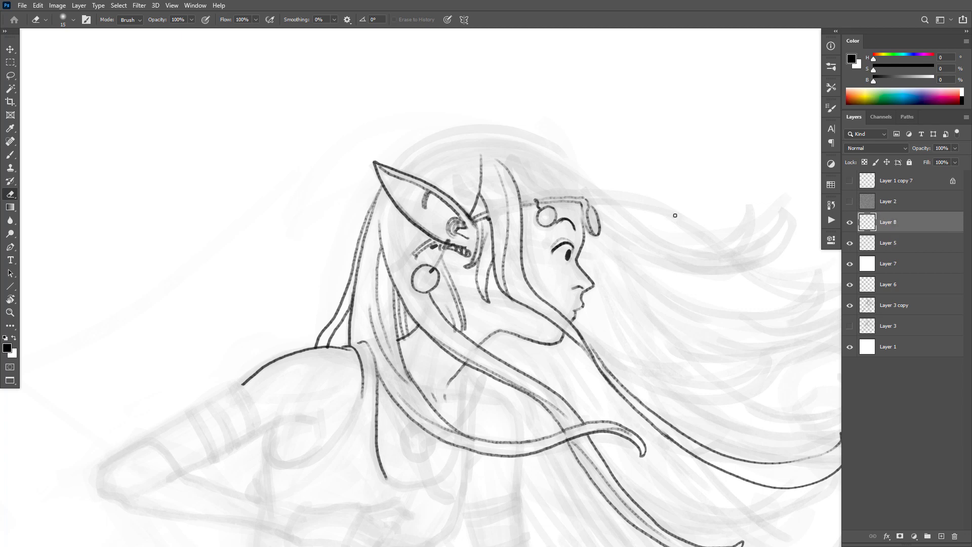
pyautogui.press('Delete')
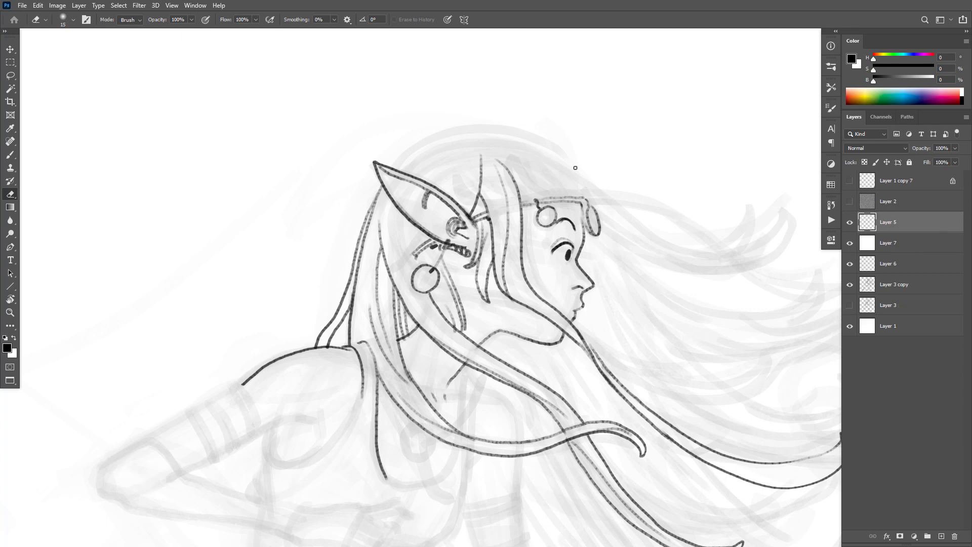
# Outline the top of the head from the ear to the forehead and draw a long windblown strand from above the brow.
pyautogui.press('b')
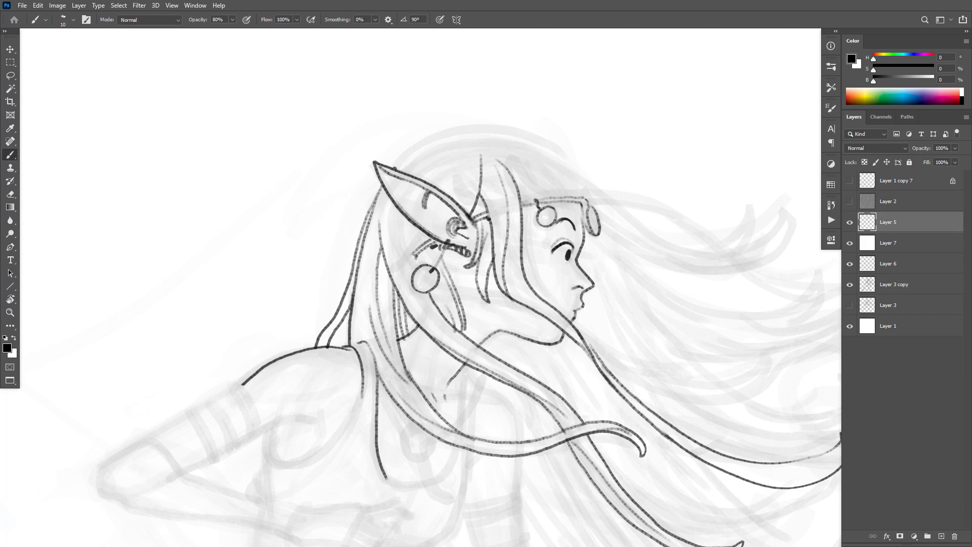
pyautogui.moveTo(398, 164)
pyautogui.mouseDown()
pyautogui.moveTo(435, 138)
pyautogui.moveTo(500, 126)
pyautogui.moveTo(536, 136)
pyautogui.mouseUp()
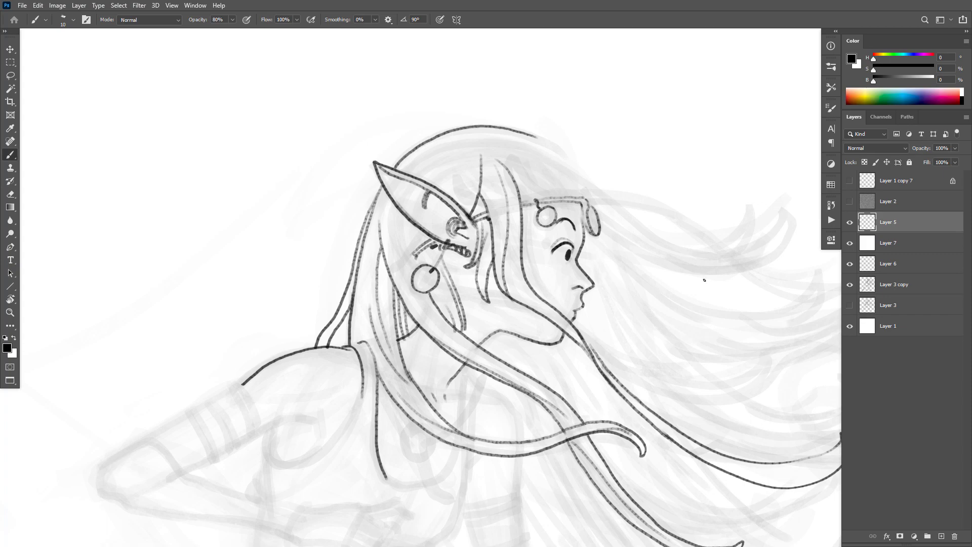
pyautogui.press('r')
pyautogui.moveTo(653, 180); pyautogui.dragTo(522, 151)
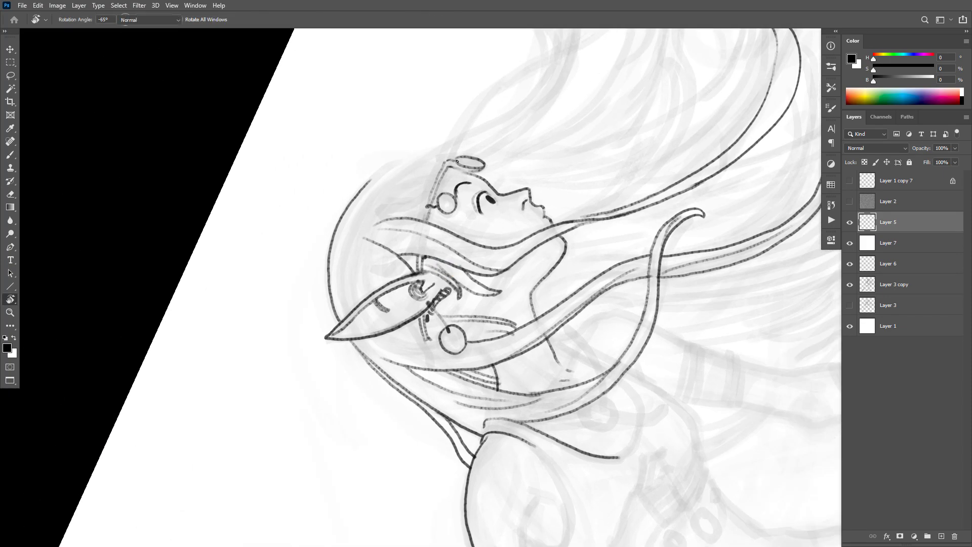
pyautogui.moveTo(519, 193); pyautogui.dragTo(465, 312)
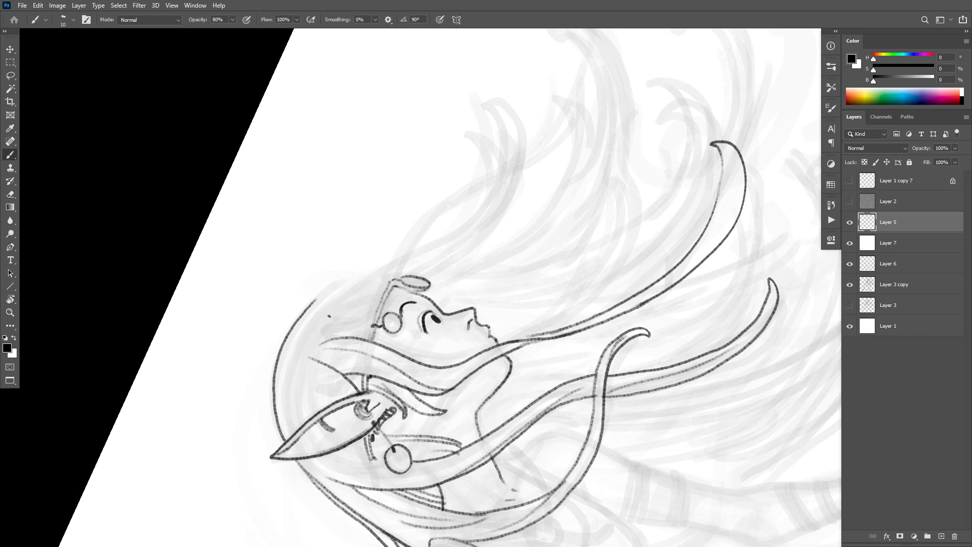
pyautogui.moveTo(329, 316)
pyautogui.mouseDown()
pyautogui.moveTo(444, 204)
pyautogui.moveTo(550, 129)
pyautogui.moveTo(574, 57)
pyautogui.moveTo(584, 80)
pyautogui.moveTo(560, 136)
pyautogui.moveTo(503, 185)
pyautogui.moveTo(398, 248)
pyautogui.mouseUp()
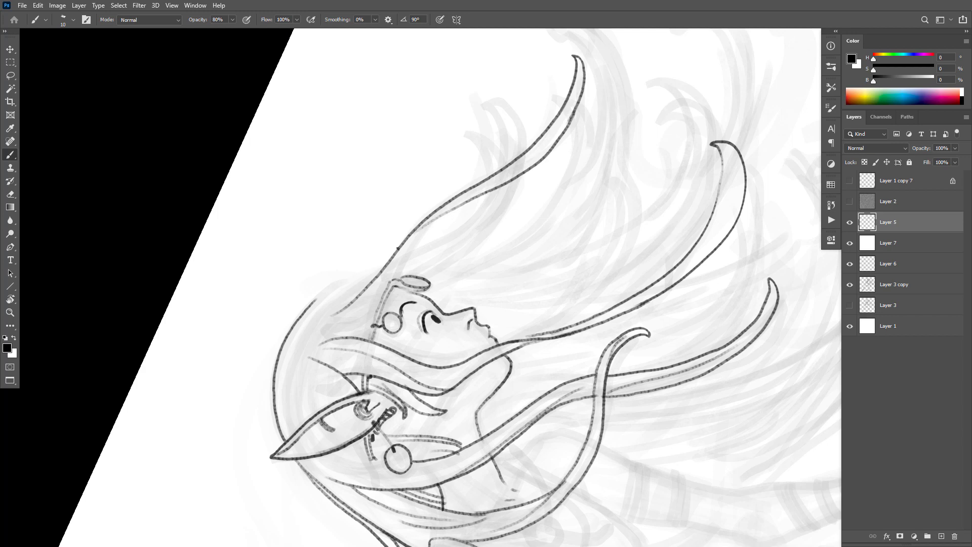
pyautogui.moveTo(444, 217); pyautogui.dragTo(349, 317)
pyautogui.moveTo(403, 246); pyautogui.dragTo(311, 306)
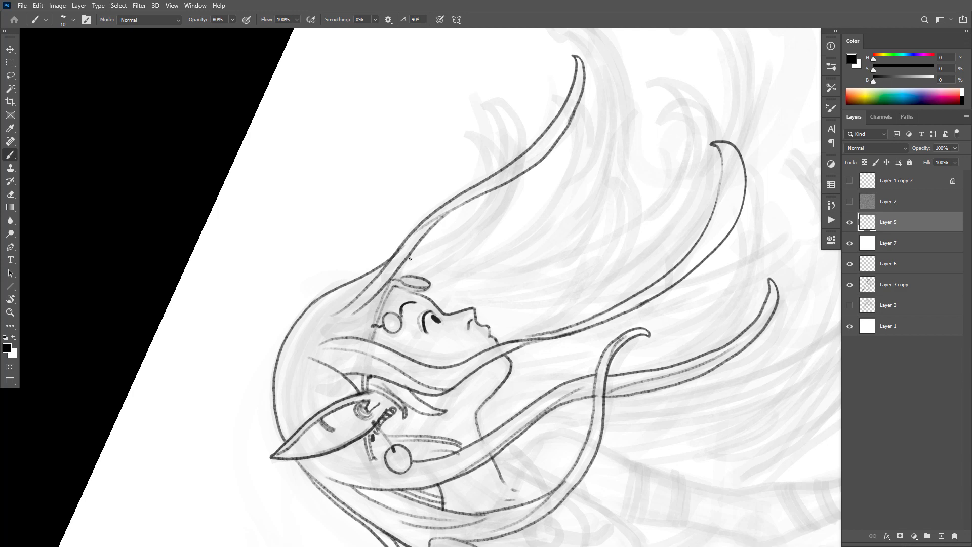
# Draw shorter locks behind the uppermost windblown strand, ending in two upturned, pointed tips.
pyautogui.moveTo(411, 255)
pyautogui.mouseDown()
pyautogui.moveTo(465, 224)
pyautogui.moveTo(490, 196)
pyautogui.moveTo(501, 173)
pyautogui.moveTo(491, 179)
pyautogui.moveTo(485, 147)
pyautogui.moveTo(466, 136)
pyautogui.moveTo(486, 126)
pyautogui.moveTo(505, 147)
pyautogui.moveTo(483, 103)
pyautogui.moveTo(498, 100)
pyautogui.moveTo(522, 118)
pyautogui.mouseUp()
pyautogui.moveTo(527, 168); pyautogui.dragTo(461, 267)
pyautogui.moveTo(479, 230)
pyautogui.mouseDown()
pyautogui.moveTo(440, 270)
pyautogui.moveTo(414, 269)
pyautogui.moveTo(586, 229)
pyautogui.mouseUp()
pyautogui.moveTo(659, 221)
pyautogui.mouseDown()
pyautogui.moveTo(653, 195)
pyautogui.moveTo(662, 236)
pyautogui.moveTo(656, 196)
pyautogui.moveTo(635, 182)
pyautogui.moveTo(651, 214)
pyautogui.mouseUp()
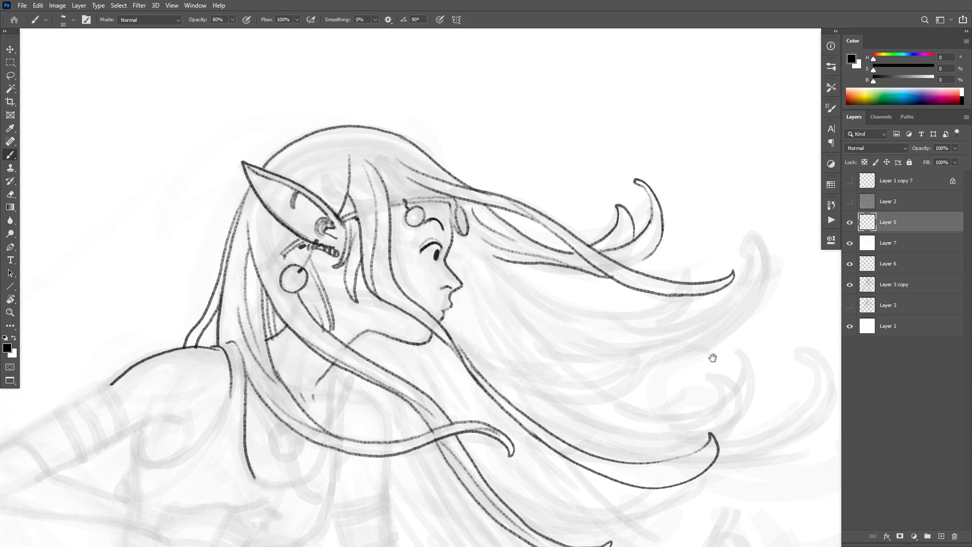
# Draw the middle group of flowing locks beyond the face, with three upturned tips and a long line back toward the forehead.
pyautogui.moveTo(712, 358); pyautogui.dragTo(655, 319)
pyautogui.moveTo(472, 306)
pyautogui.mouseDown()
pyautogui.moveTo(532, 319)
pyautogui.moveTo(603, 316)
pyautogui.moveTo(694, 262)
pyautogui.moveTo(686, 190)
pyautogui.mouseUp()
pyautogui.hotkey('ctrl', 'z')
pyautogui.moveTo(700, 241)
pyautogui.mouseDown()
pyautogui.moveTo(667, 286)
pyautogui.moveTo(613, 313)
pyautogui.mouseUp()
pyautogui.moveTo(514, 343)
pyautogui.mouseDown()
pyautogui.moveTo(586, 289)
pyautogui.moveTo(566, 348)
pyautogui.moveTo(520, 364)
pyautogui.moveTo(416, 313)
pyautogui.mouseUp()
pyautogui.moveTo(403, 193)
pyautogui.mouseDown()
pyautogui.moveTo(481, 308)
pyautogui.moveTo(585, 370)
pyautogui.moveTo(678, 321)
pyautogui.moveTo(687, 326)
pyautogui.moveTo(626, 386)
pyautogui.moveTo(615, 371)
pyautogui.moveTo(549, 381)
pyautogui.mouseUp()
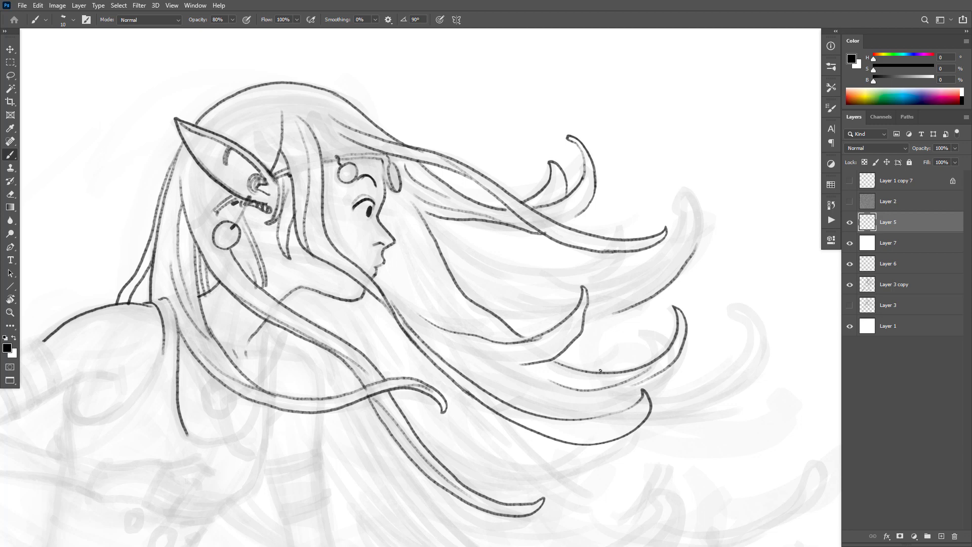
pyautogui.moveTo(527, 321)
pyautogui.mouseDown()
pyautogui.moveTo(594, 319)
pyautogui.moveTo(697, 247)
pyautogui.moveTo(689, 191)
pyautogui.moveTo(685, 222)
pyautogui.moveTo(612, 302)
pyautogui.mouseUp()
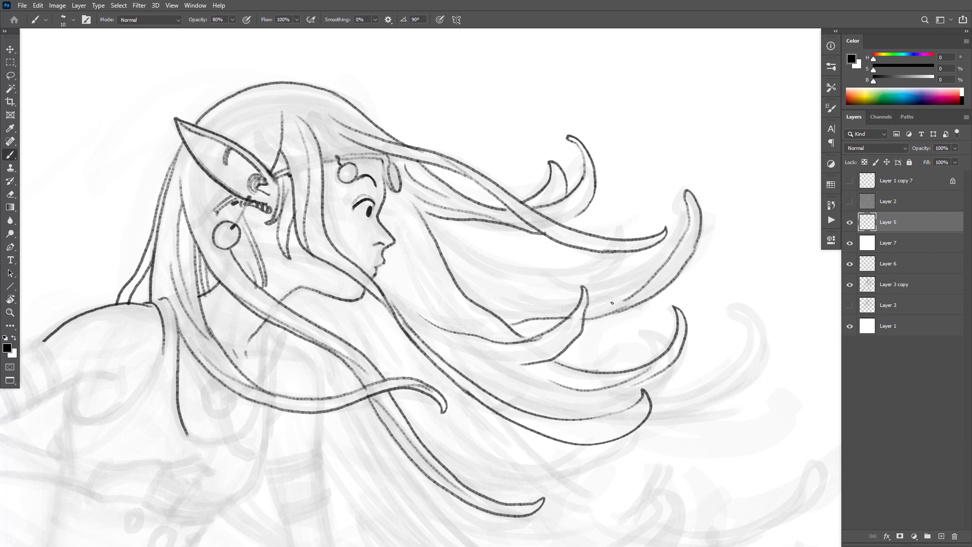
# Add a small upturned lock between the upper strands and fill the middle hair mass with long inner flow lines.
pyautogui.moveTo(663, 266)
pyautogui.mouseDown()
pyautogui.moveTo(587, 286)
pyautogui.moveTo(610, 277)
pyautogui.moveTo(623, 251)
pyautogui.mouseUp()
pyautogui.moveTo(609, 286)
pyautogui.mouseDown()
pyautogui.moveTo(624, 261)
pyautogui.moveTo(621, 219)
pyautogui.moveTo(606, 257)
pyautogui.moveTo(548, 276)
pyautogui.moveTo(507, 268)
pyautogui.moveTo(454, 218)
pyautogui.moveTo(478, 266)
pyautogui.moveTo(523, 295)
pyautogui.mouseUp()
pyautogui.moveTo(452, 263); pyautogui.dragTo(541, 309)
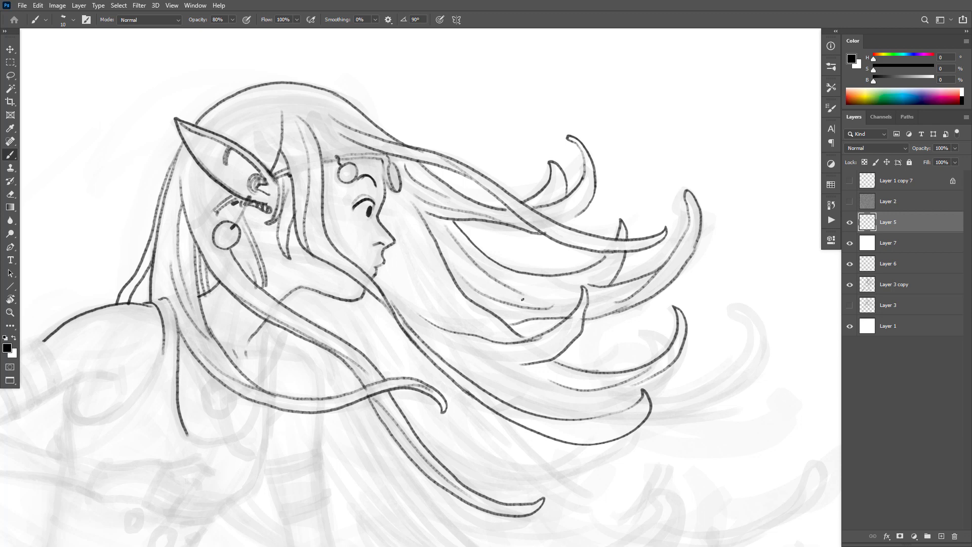
pyautogui.moveTo(393, 195)
pyautogui.mouseDown()
pyautogui.moveTo(442, 293)
pyautogui.moveTo(477, 322)
pyautogui.mouseUp()
pyautogui.moveTo(410, 252); pyautogui.dragTo(471, 334)
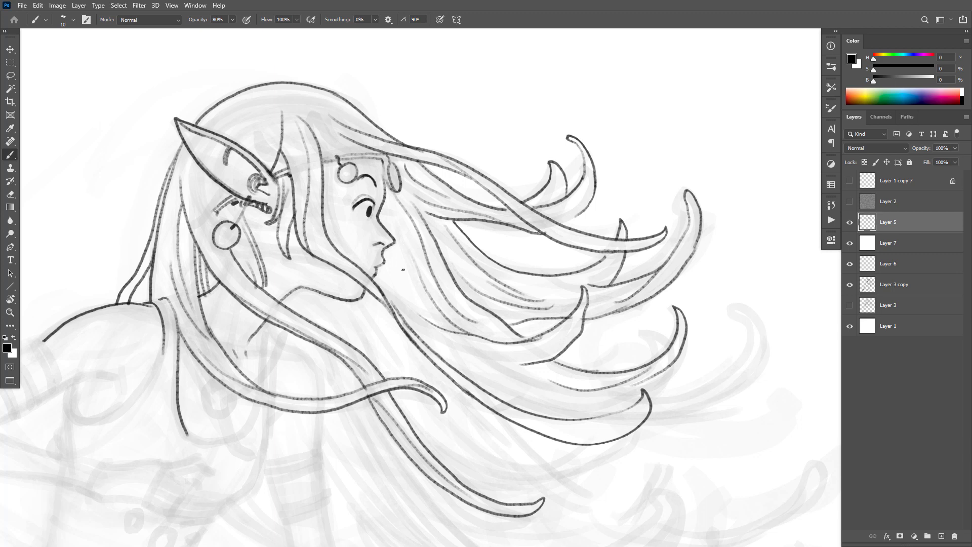
pyautogui.moveTo(420, 307); pyautogui.dragTo(458, 337)
# Erase the top strand's overlapping root lines above the headband and add hair lines to the fringe and crown.
pyautogui.press('e')
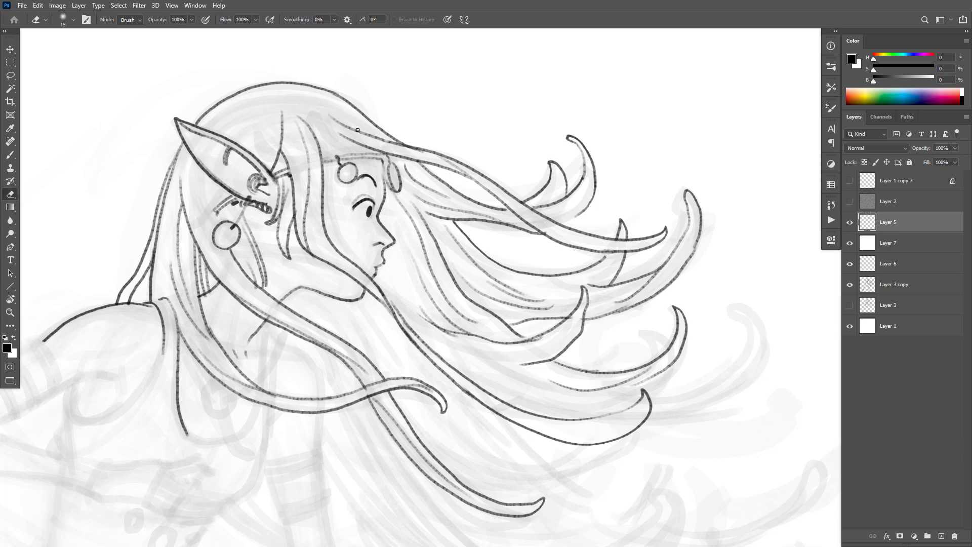
pyautogui.moveTo(332, 117)
pyautogui.mouseDown()
pyautogui.moveTo(407, 147)
pyautogui.moveTo(364, 129)
pyautogui.moveTo(369, 152)
pyautogui.mouseUp()
pyautogui.press('b')
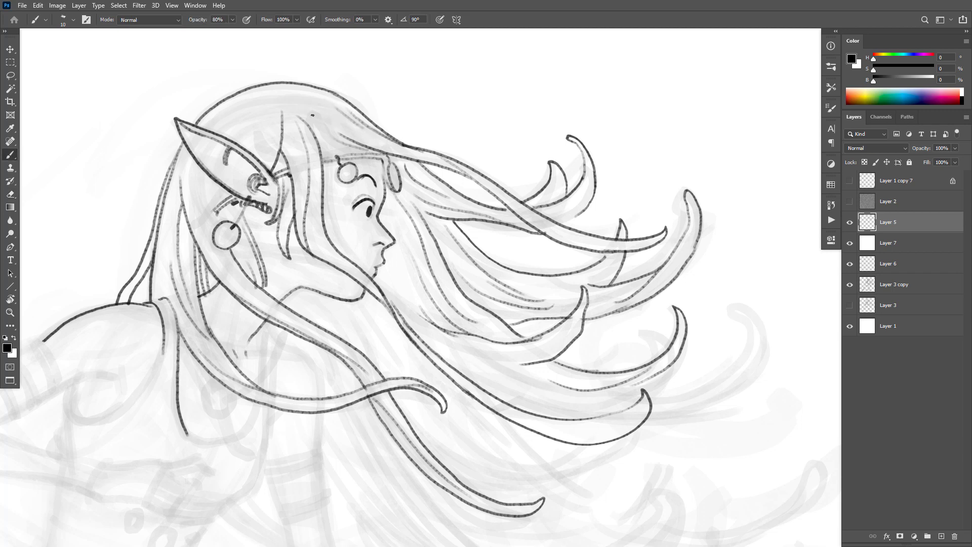
pyautogui.moveTo(319, 123)
pyautogui.mouseDown()
pyautogui.moveTo(327, 145)
pyautogui.moveTo(320, 187)
pyautogui.mouseUp()
pyautogui.moveTo(356, 115); pyautogui.dragTo(287, 86)
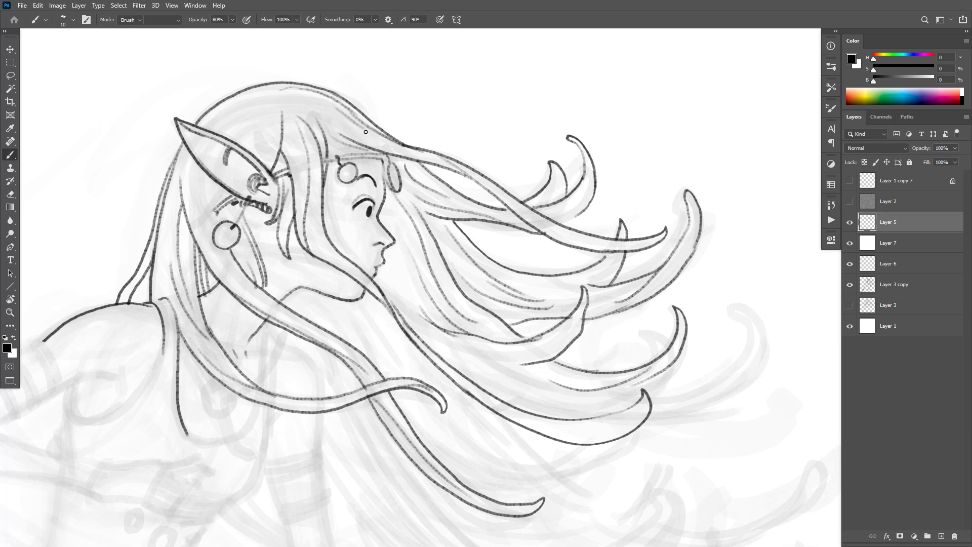
# Erase the crown outline above the forehead and redraw it as a smoother curve running into the uppermost windblown strand.
pyautogui.press('e')
pyautogui.moveTo(344, 111); pyautogui.dragTo(426, 150)
pyautogui.press(']')
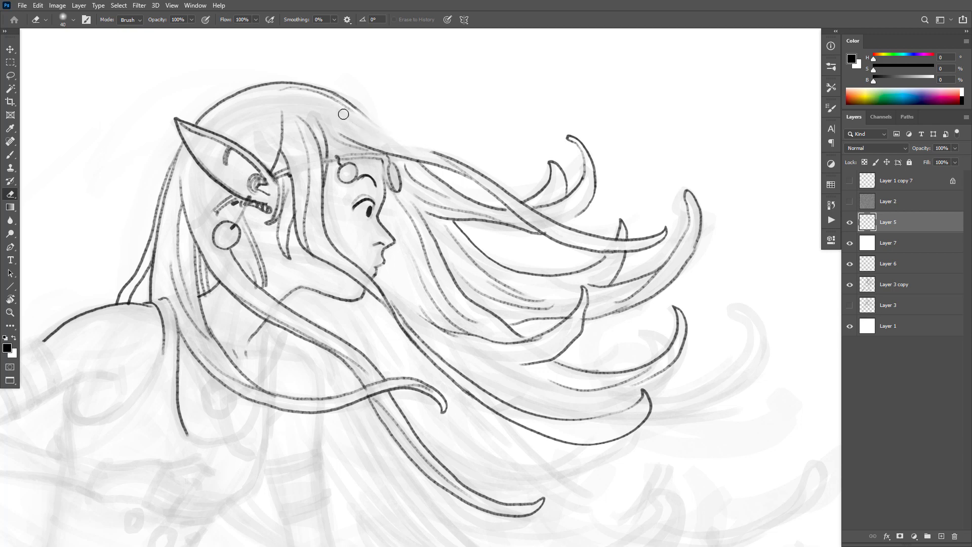
pyautogui.press('b')
pyautogui.moveTo(324, 92); pyautogui.dragTo(539, 221)
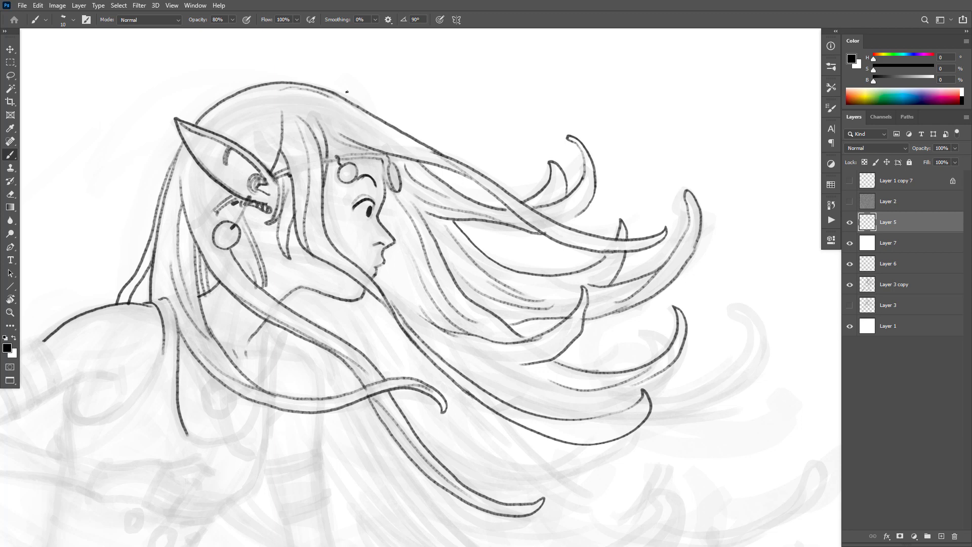
pyautogui.moveTo(331, 109); pyautogui.dragTo(479, 174)
pyautogui.press('e')
pyautogui.press('b')
pyautogui.press('e')
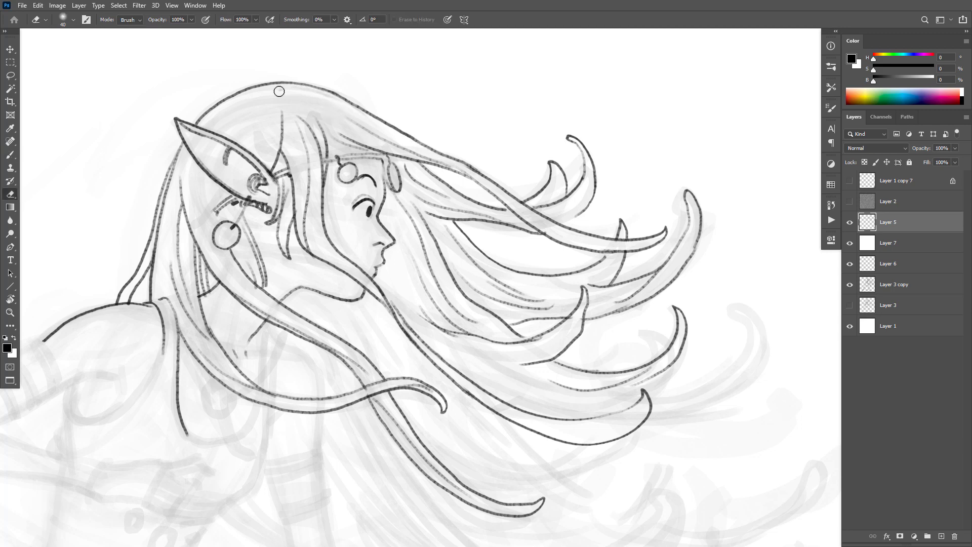
pyautogui.press('b')
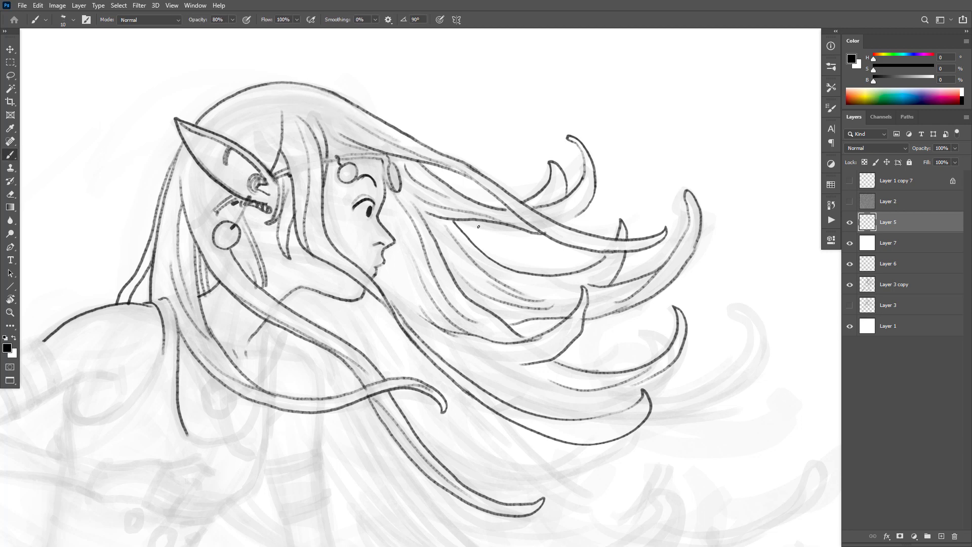
# Draw two long locks beyond the lower strand's curled tip, adding inner flow lines and a small barb on that tip.
pyautogui.moveTo(625, 331)
pyautogui.mouseDown()
pyautogui.moveTo(614, 315)
pyautogui.moveTo(651, 268)
pyautogui.mouseUp()
pyautogui.moveTo(547, 256)
pyautogui.mouseDown()
pyautogui.moveTo(501, 286)
pyautogui.moveTo(498, 275)
pyautogui.moveTo(456, 284)
pyautogui.mouseUp()
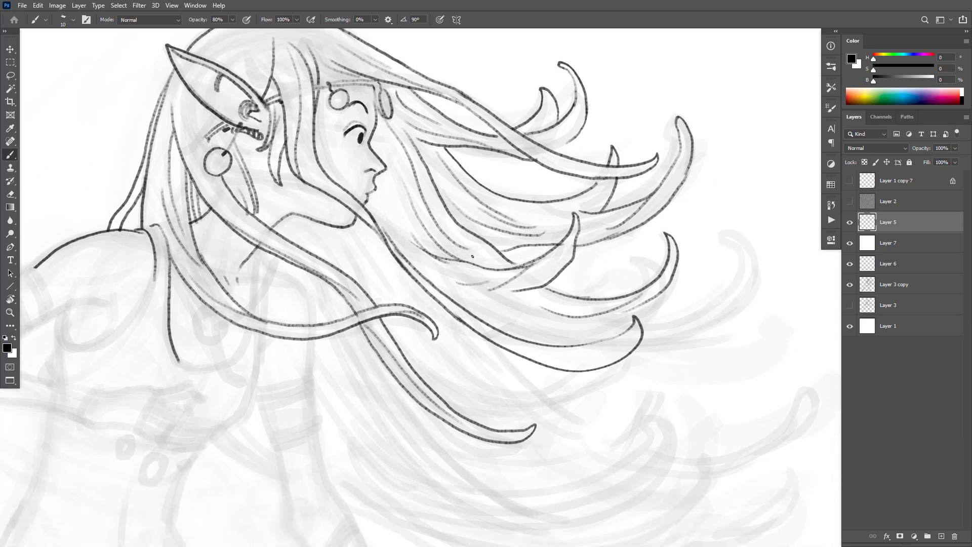
pyautogui.moveTo(646, 324)
pyautogui.mouseDown()
pyautogui.moveTo(731, 294)
pyautogui.moveTo(747, 265)
pyautogui.moveTo(738, 234)
pyautogui.mouseUp()
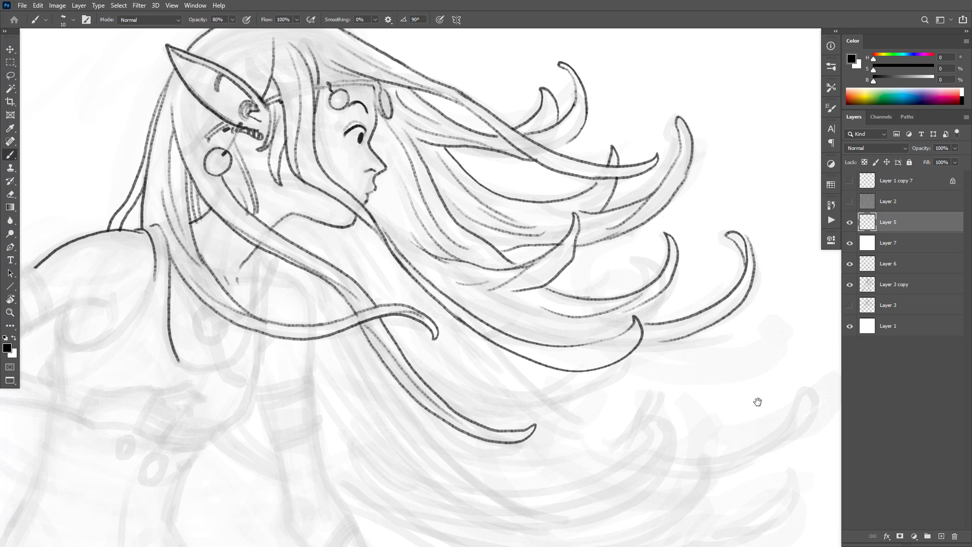
pyautogui.moveTo(757, 400); pyautogui.dragTo(609, 397)
pyautogui.moveTo(541, 348)
pyautogui.mouseDown()
pyautogui.moveTo(669, 347)
pyautogui.moveTo(695, 296)
pyautogui.moveTo(647, 323)
pyautogui.moveTo(547, 328)
pyautogui.mouseUp()
pyautogui.moveTo(699, 318)
pyautogui.mouseDown()
pyautogui.moveTo(639, 342)
pyautogui.moveTo(547, 338)
pyautogui.mouseUp()
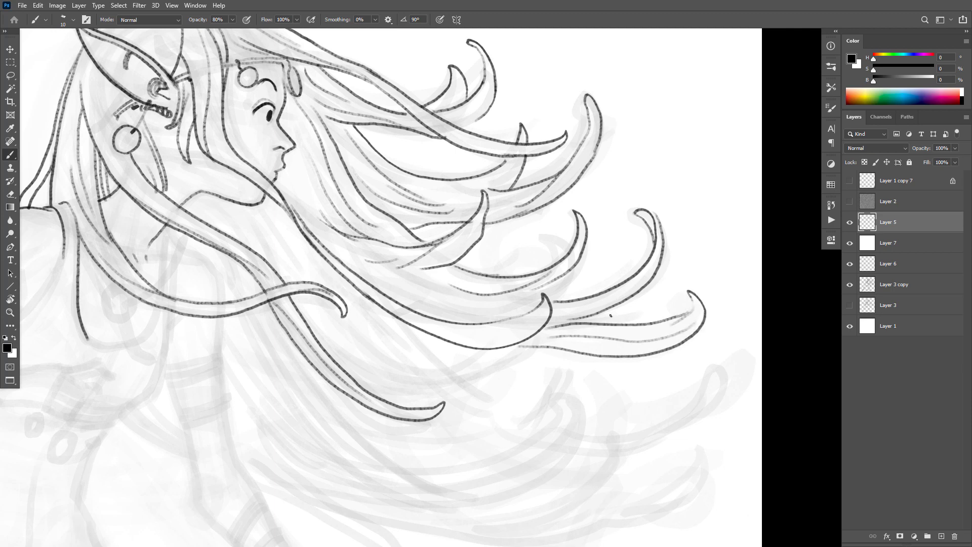
pyautogui.moveTo(610, 314)
pyautogui.mouseDown()
pyautogui.moveTo(665, 315)
pyautogui.moveTo(693, 303)
pyautogui.mouseUp()
pyautogui.moveTo(543, 301); pyautogui.dragTo(522, 292)
pyautogui.moveTo(574, 266); pyautogui.dragTo(527, 298)
# Draw a long strand sweeping beneath the curled lower strand, with a second line crossing it toward a loose end.
pyautogui.moveTo(651, 373); pyautogui.dragTo(567, 309)
pyautogui.moveTo(252, 254)
pyautogui.mouseDown()
pyautogui.moveTo(307, 315)
pyautogui.moveTo(346, 328)
pyautogui.moveTo(392, 325)
pyautogui.moveTo(420, 336)
pyautogui.moveTo(467, 310)
pyautogui.mouseUp()
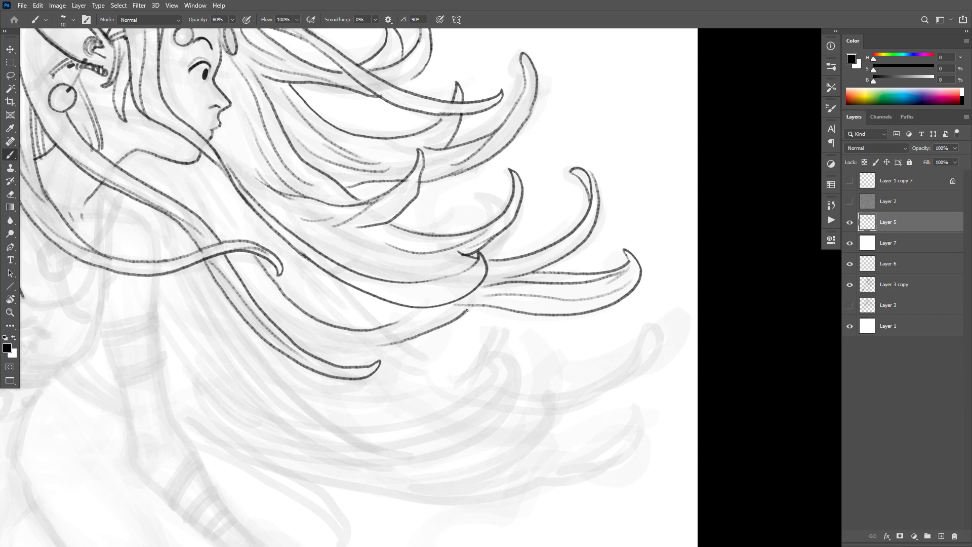
pyautogui.moveTo(341, 284)
pyautogui.mouseDown()
pyautogui.moveTo(405, 346)
pyautogui.moveTo(397, 340)
pyautogui.moveTo(445, 361)
pyautogui.mouseUp()
pyautogui.moveTo(565, 399); pyautogui.dragTo(636, 350)
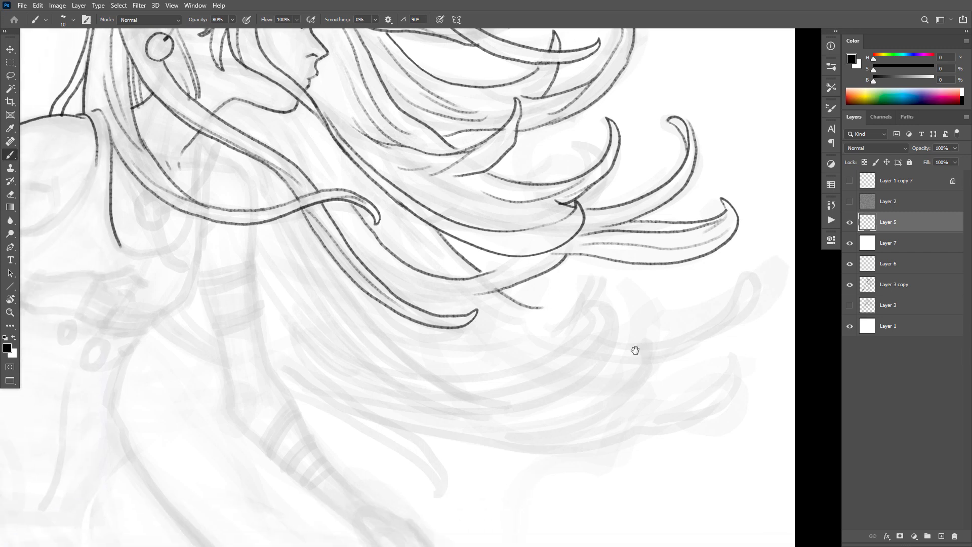
# Draw a large lock below the loose strands, ending in an upturned, pointed tip with inner flow lines.
pyautogui.moveTo(304, 221)
pyautogui.mouseDown()
pyautogui.moveTo(420, 366)
pyautogui.moveTo(499, 408)
pyautogui.moveTo(582, 379)
pyautogui.moveTo(615, 334)
pyautogui.moveTo(609, 312)
pyautogui.moveTo(557, 372)
pyautogui.moveTo(497, 394)
pyautogui.mouseUp()
pyautogui.moveTo(579, 355); pyautogui.dragTo(464, 380)
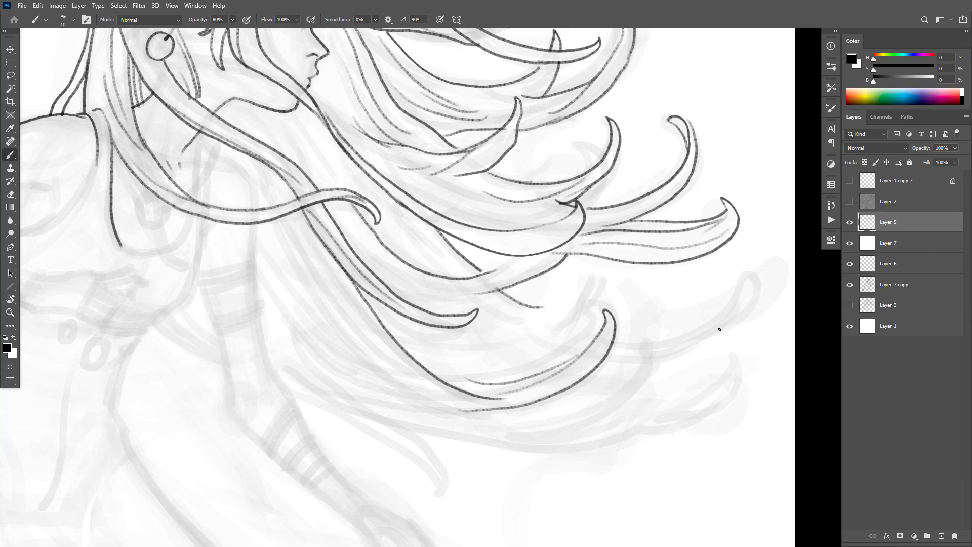
pyautogui.moveTo(738, 321)
pyautogui.mouseDown()
pyautogui.moveTo(756, 274)
pyautogui.moveTo(747, 270)
pyautogui.moveTo(712, 325)
pyautogui.moveTo(638, 346)
pyautogui.mouseUp()
pyautogui.moveTo(735, 323)
pyautogui.mouseDown()
pyautogui.moveTo(671, 354)
pyautogui.moveTo(609, 358)
pyautogui.mouseUp()
# Rotate the canvas and draw the lowest hair mass's outer edge, with inner flow lines and a pointed lock at its end.
pyautogui.press('r')
pyautogui.moveTo(660, 348)
pyautogui.mouseDown()
pyautogui.moveTo(244, 275)
pyautogui.moveTo(412, 518)
pyautogui.moveTo(612, 496)
pyautogui.mouseUp()
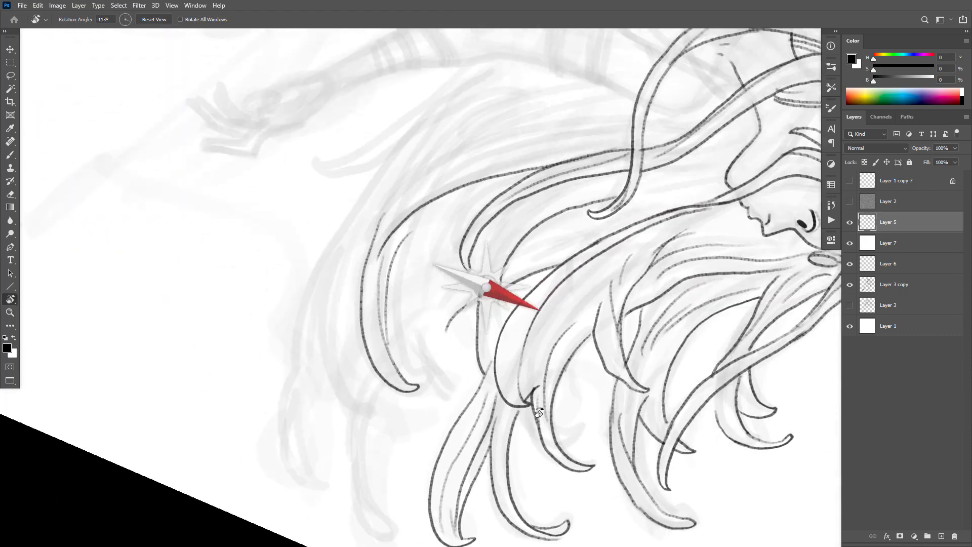
pyautogui.press('b')
pyautogui.scroll(1, 365, 252)
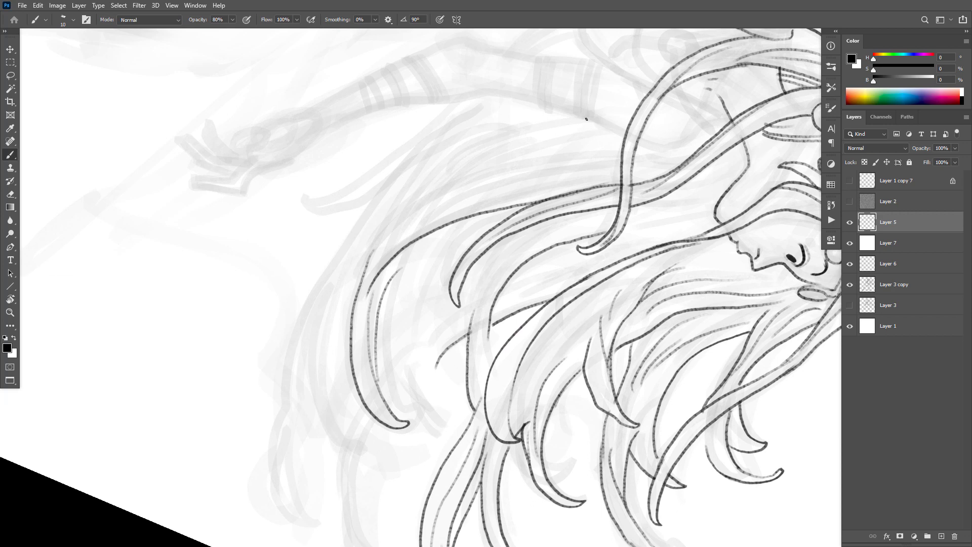
pyautogui.moveTo(587, 119)
pyautogui.mouseDown()
pyautogui.moveTo(455, 155)
pyautogui.moveTo(376, 226)
pyautogui.moveTo(304, 311)
pyautogui.moveTo(289, 415)
pyautogui.mouseUp()
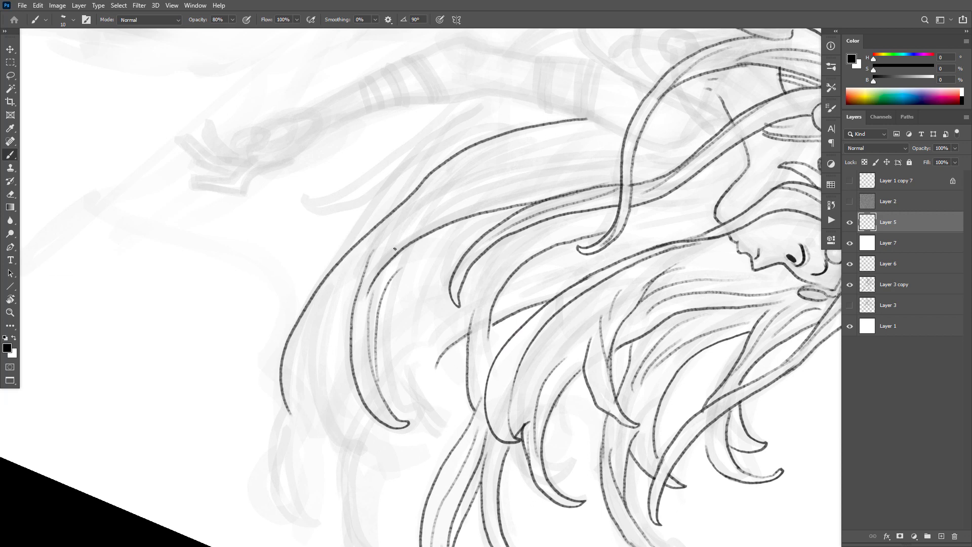
pyautogui.moveTo(411, 200)
pyautogui.mouseDown()
pyautogui.moveTo(294, 335)
pyautogui.moveTo(287, 416)
pyautogui.mouseUp()
pyautogui.moveTo(352, 251)
pyautogui.mouseDown()
pyautogui.moveTo(339, 267)
pyautogui.moveTo(313, 377)
pyautogui.moveTo(338, 436)
pyautogui.mouseUp()
pyautogui.moveTo(345, 289)
pyautogui.mouseDown()
pyautogui.moveTo(331, 353)
pyautogui.moveTo(351, 439)
pyautogui.mouseUp()
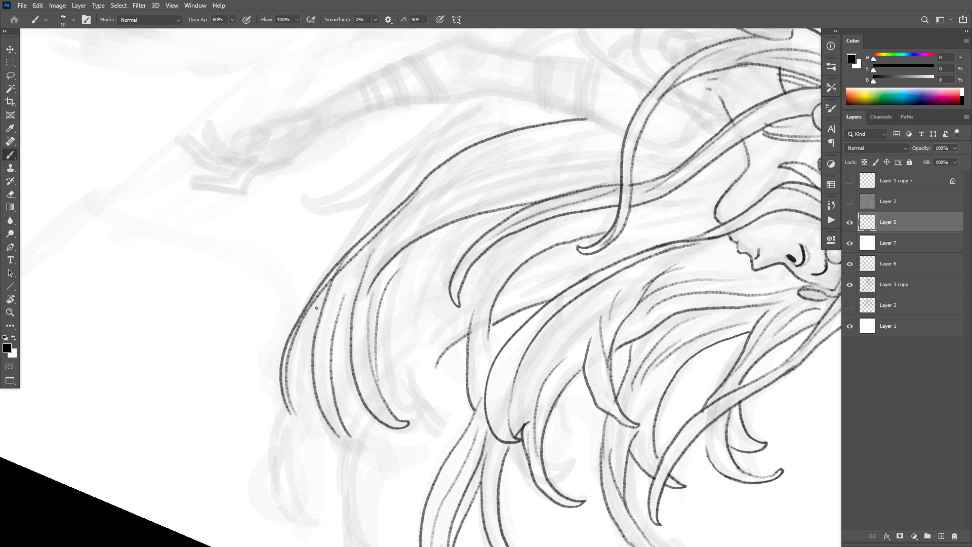
pyautogui.moveTo(317, 307)
pyautogui.mouseDown()
pyautogui.moveTo(306, 354)
pyautogui.moveTo(323, 421)
pyautogui.moveTo(345, 443)
pyautogui.mouseUp()
pyautogui.moveTo(296, 384)
pyautogui.mouseDown()
pyautogui.moveTo(272, 481)
pyautogui.moveTo(313, 525)
pyautogui.moveTo(294, 482)
pyautogui.moveTo(307, 379)
pyautogui.moveTo(283, 486)
pyautogui.mouseUp()
# Draw a long curved lock between the lowest lock and its neighbour, and add flow lines leading into the tips.
pyautogui.moveTo(527, 342)
pyautogui.mouseDown()
pyautogui.moveTo(536, 343)
pyautogui.moveTo(533, 369)
pyautogui.moveTo(506, 341)
pyautogui.moveTo(540, 347)
pyautogui.moveTo(554, 105)
pyautogui.mouseUp()
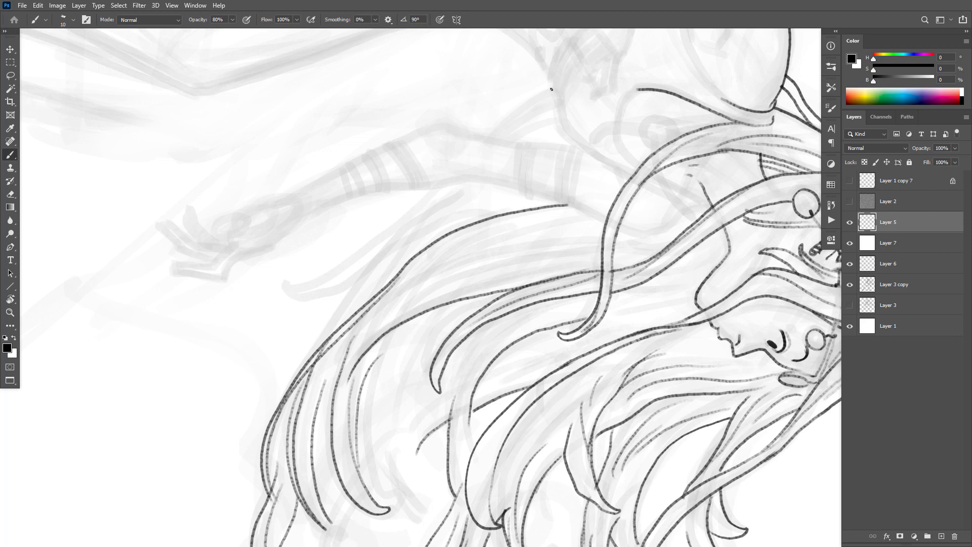
pyautogui.scroll(-5, 560, 75)
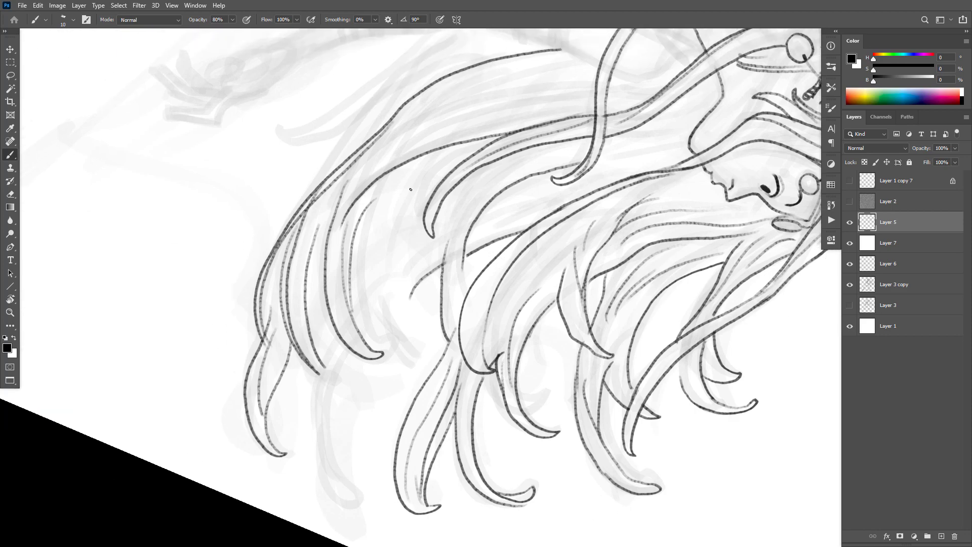
pyautogui.moveTo(439, 159)
pyautogui.mouseDown()
pyautogui.moveTo(395, 224)
pyautogui.moveTo(362, 340)
pyautogui.mouseUp()
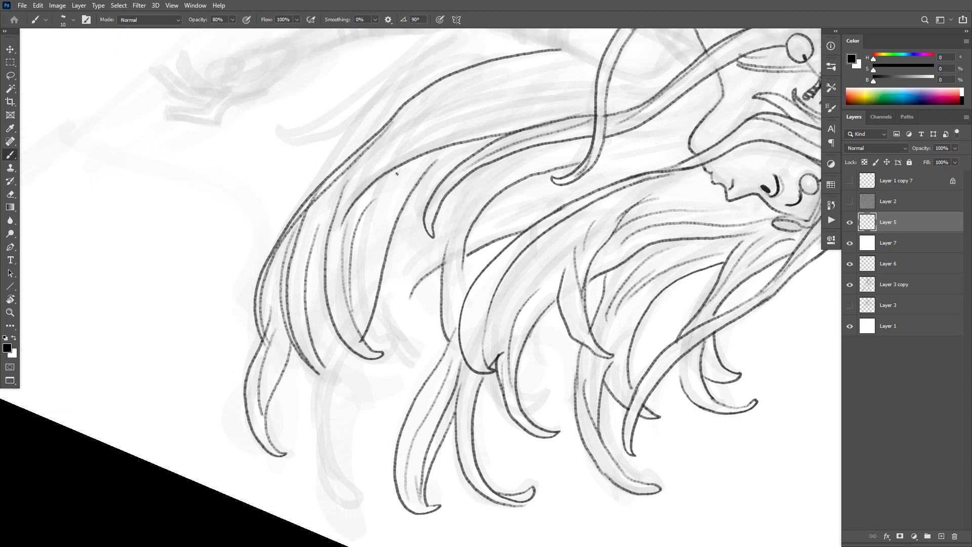
pyautogui.moveTo(398, 173)
pyautogui.mouseDown()
pyautogui.moveTo(381, 197)
pyautogui.moveTo(358, 311)
pyautogui.moveTo(328, 362)
pyautogui.moveTo(314, 435)
pyautogui.moveTo(331, 488)
pyautogui.moveTo(353, 504)
pyautogui.moveTo(361, 501)
pyautogui.moveTo(335, 482)
pyautogui.moveTo(318, 435)
pyautogui.moveTo(350, 496)
pyautogui.moveTo(327, 432)
pyautogui.moveTo(339, 384)
pyautogui.moveTo(431, 201)
pyautogui.mouseUp()
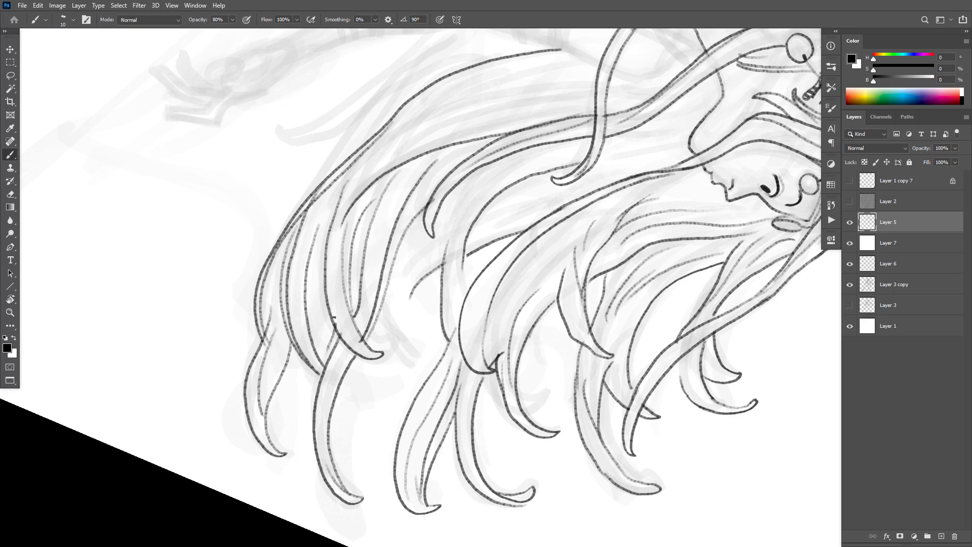
# Fill the lower hair mass with long inner flow lines running from the roots behind the neck toward the tips.
pyautogui.moveTo(587, 350); pyautogui.dragTo(546, 470)
pyautogui.moveTo(370, 242); pyautogui.dragTo(492, 187)
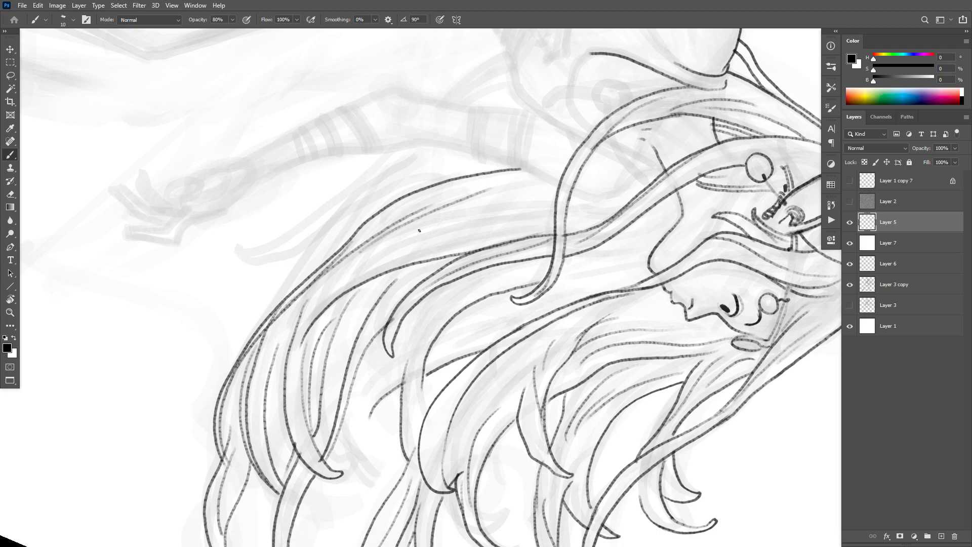
pyautogui.moveTo(418, 233)
pyautogui.mouseDown()
pyautogui.moveTo(518, 196)
pyautogui.moveTo(547, 202)
pyautogui.mouseUp()
pyautogui.moveTo(675, 221); pyautogui.dragTo(598, 241)
pyautogui.moveTo(666, 232)
pyautogui.mouseDown()
pyautogui.moveTo(593, 250)
pyautogui.moveTo(627, 263)
pyautogui.moveTo(442, 321)
pyautogui.moveTo(416, 359)
pyautogui.mouseUp()
pyautogui.moveTo(502, 262); pyautogui.dragTo(436, 303)
pyautogui.moveTo(438, 300); pyautogui.dragTo(368, 413)
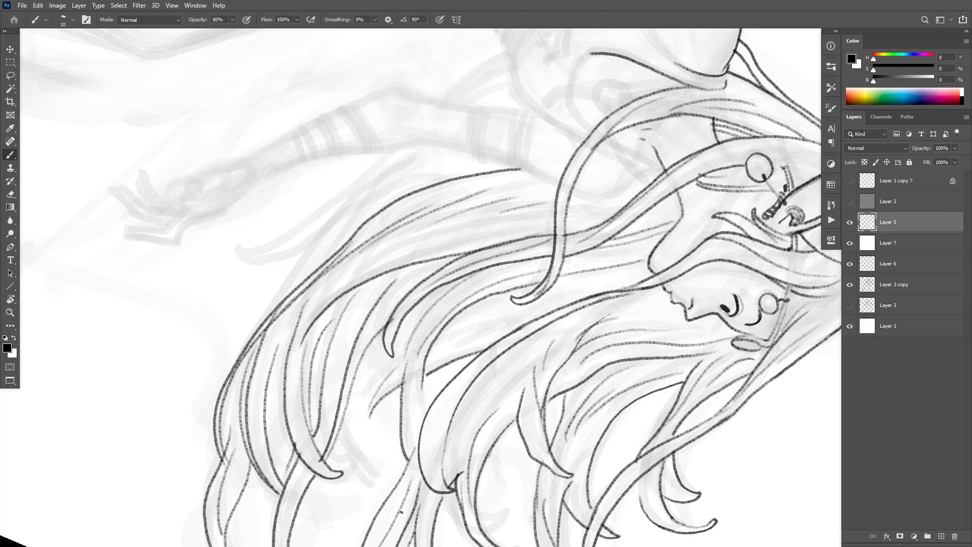
# Add flow lines to the middle hair mass beyond the face and rework the root lines of its upturned lock.
pyautogui.moveTo(725, 324)
pyautogui.mouseDown()
pyautogui.moveTo(569, 347)
pyautogui.moveTo(552, 381)
pyautogui.moveTo(534, 390)
pyautogui.moveTo(538, 425)
pyautogui.moveTo(551, 385)
pyautogui.moveTo(590, 333)
pyautogui.mouseUp()
pyautogui.press('e')
pyautogui.press('b')
pyautogui.moveTo(559, 373)
pyautogui.mouseDown()
pyautogui.moveTo(598, 334)
pyautogui.moveTo(669, 313)
pyautogui.moveTo(597, 317)
pyautogui.moveTo(536, 424)
pyautogui.moveTo(551, 336)
pyautogui.mouseUp()
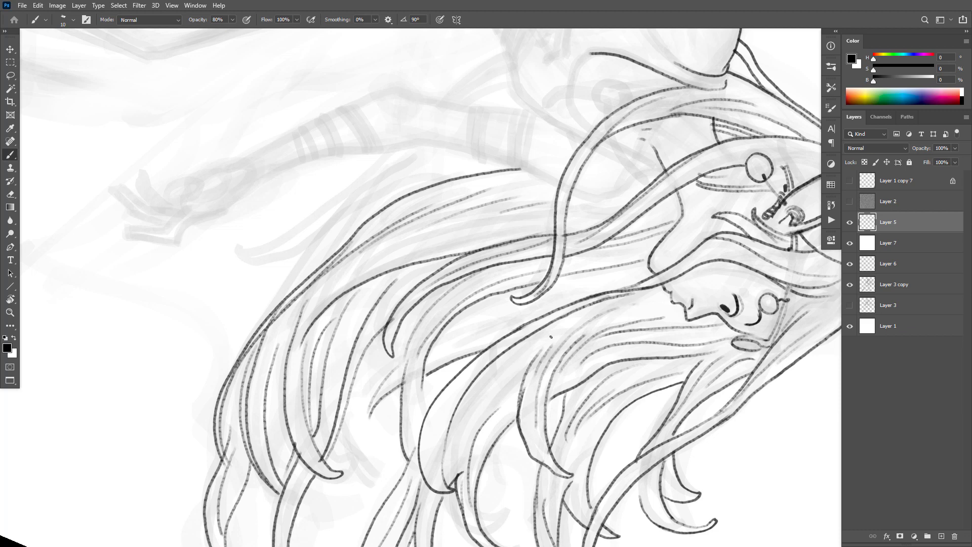
pyautogui.moveTo(523, 365); pyautogui.dragTo(569, 316)
# Reset the canvas rotation and add a small upturned lock between the middle strands beyond the face.
pyautogui.press('Escape')
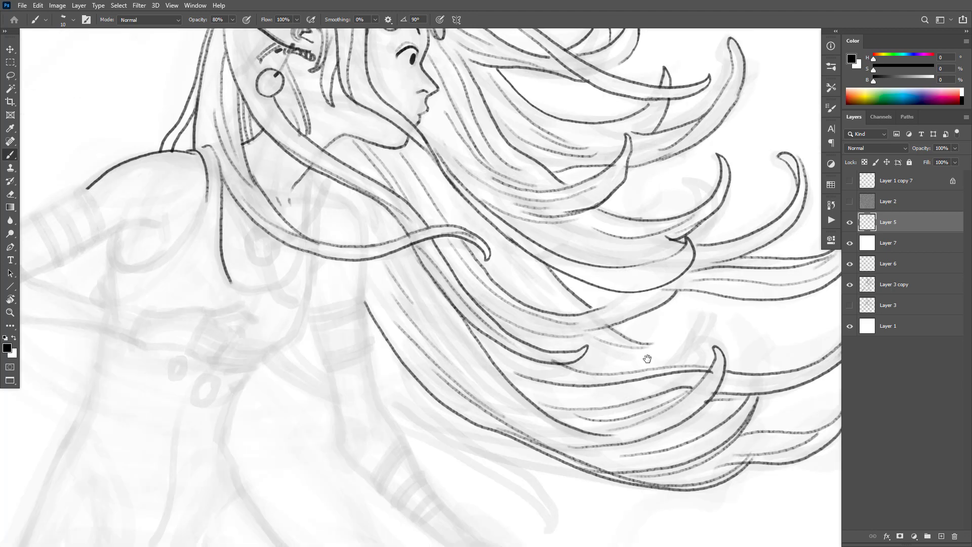
pyautogui.scroll(-6, 648, 359)
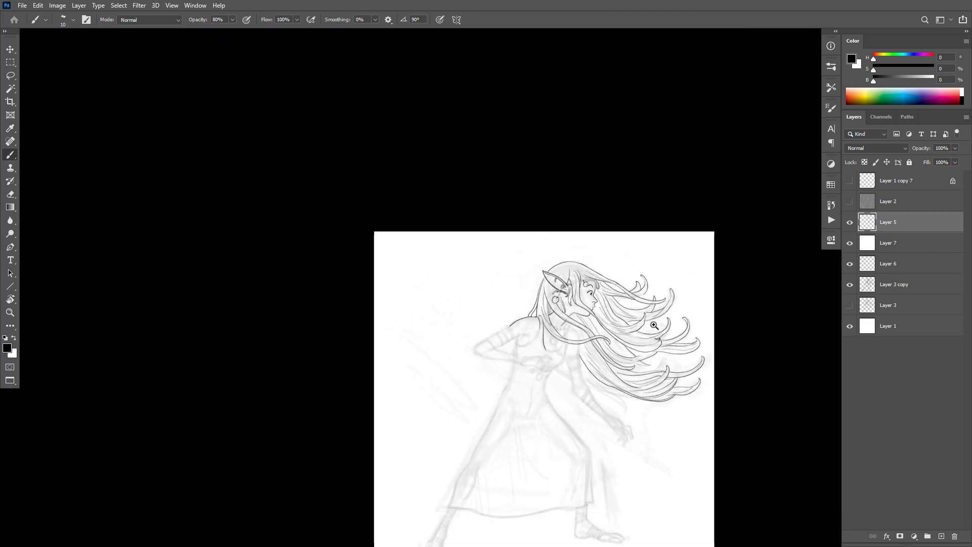
pyautogui.scroll(5, 654, 325)
pyautogui.moveTo(605, 339)
pyautogui.mouseDown()
pyautogui.moveTo(647, 330)
pyautogui.moveTo(625, 348)
pyautogui.mouseUp()
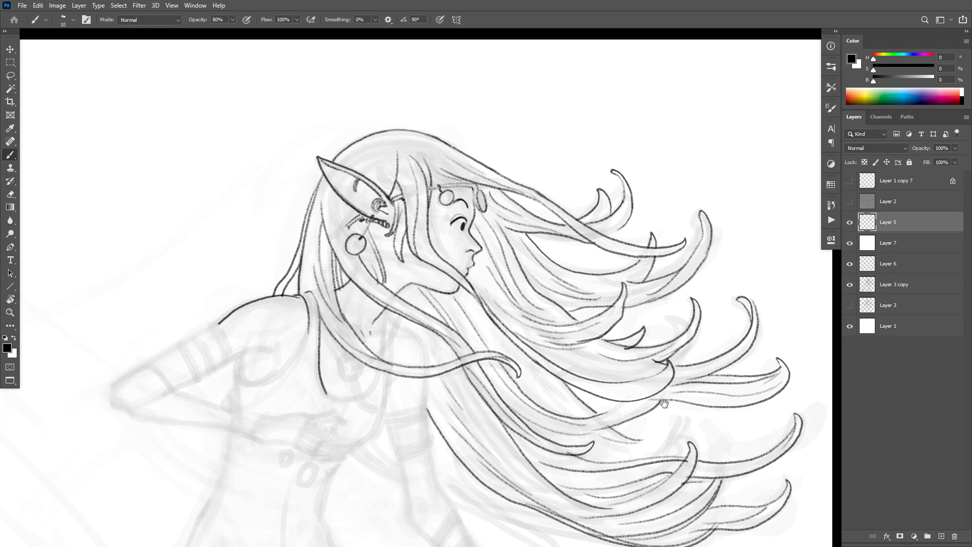
pyautogui.moveTo(667, 406); pyautogui.dragTo(657, 386)
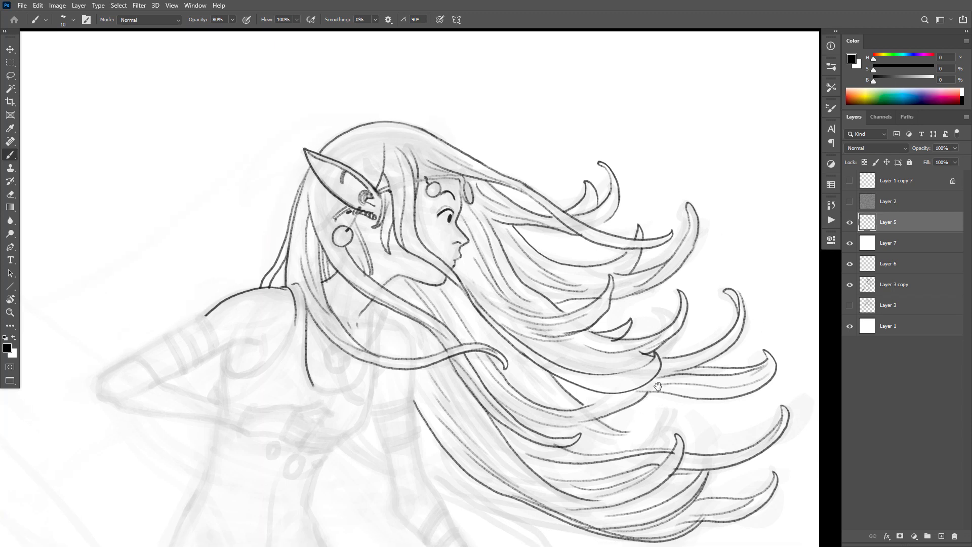
pyautogui.press('e')
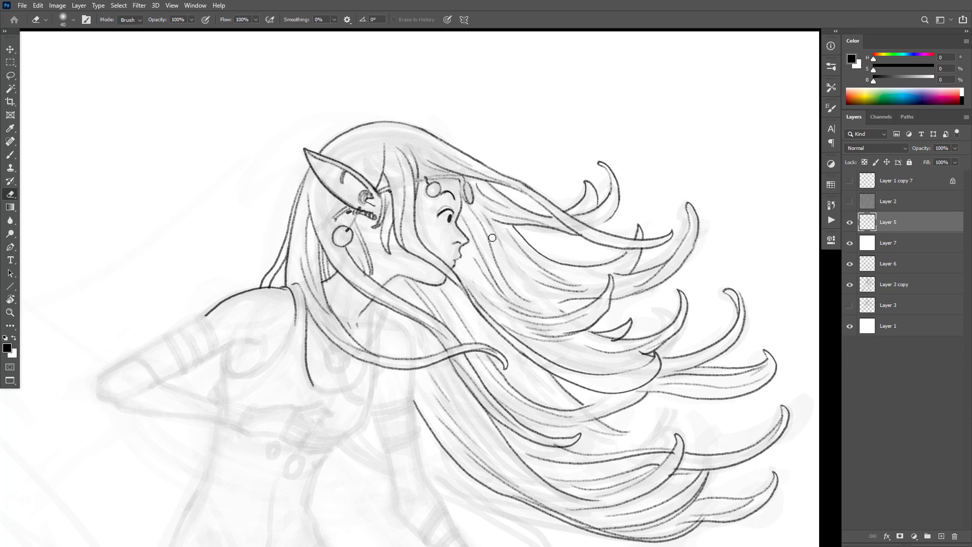
pyautogui.press('b')
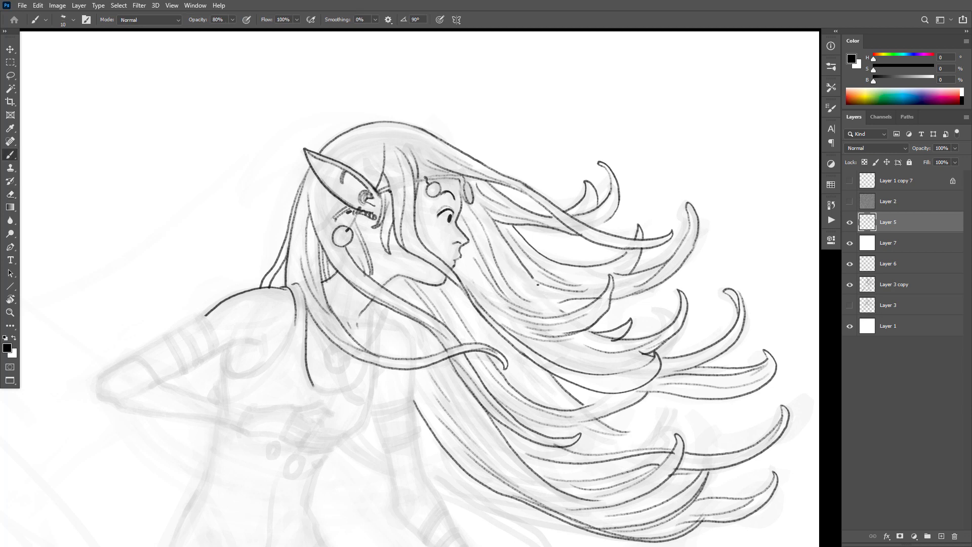
# Draw a thin stray lock lifting off the crown above the forehead, curling up into a pointed tip.
pyautogui.scroll(-4, 607, 333)
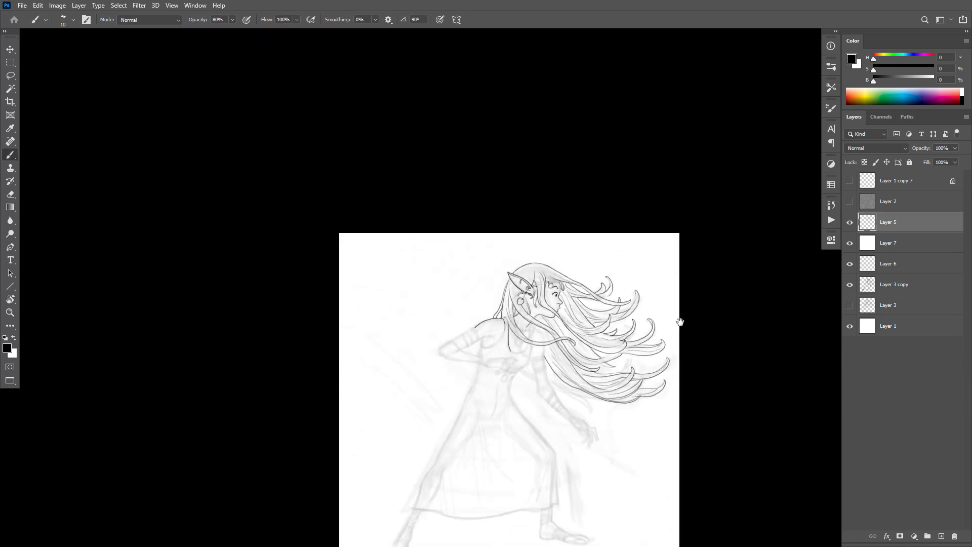
pyautogui.scroll(5, 679, 319)
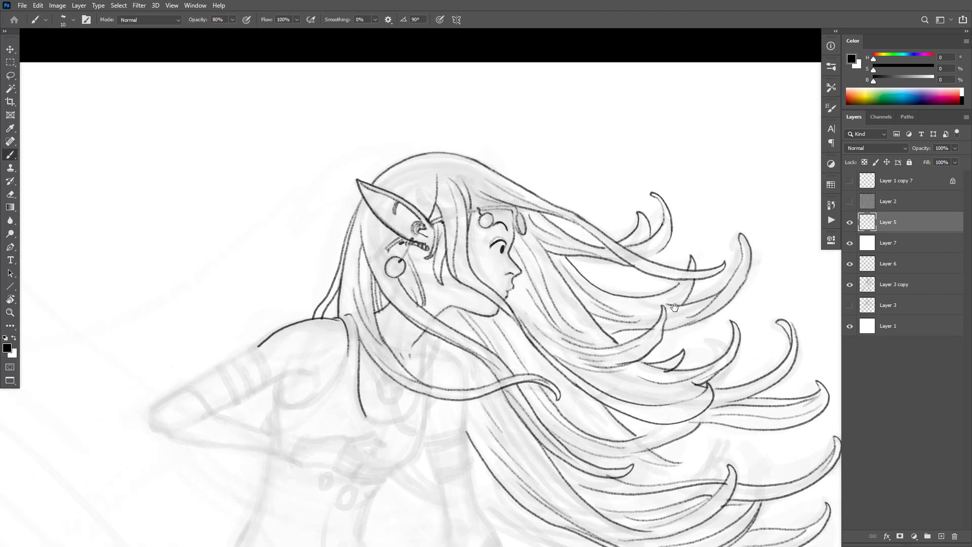
pyautogui.moveTo(675, 308); pyautogui.dragTo(715, 319)
pyautogui.moveTo(557, 194)
pyautogui.mouseDown()
pyautogui.moveTo(590, 199)
pyautogui.moveTo(645, 173)
pyautogui.moveTo(622, 194)
pyautogui.moveTo(585, 200)
pyautogui.mouseUp()
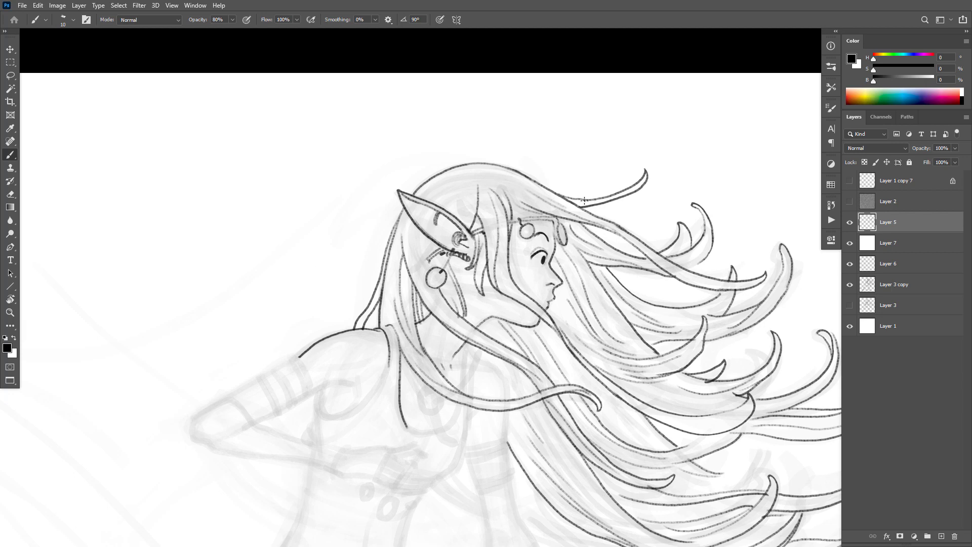
pyautogui.moveTo(695, 359)
pyautogui.mouseDown()
pyautogui.moveTo(642, 348)
pyautogui.moveTo(646, 315)
pyautogui.mouseUp()
pyautogui.moveTo(714, 344)
pyautogui.mouseDown()
pyautogui.moveTo(687, 319)
pyautogui.moveTo(641, 362)
pyautogui.moveTo(602, 360)
pyautogui.mouseUp()
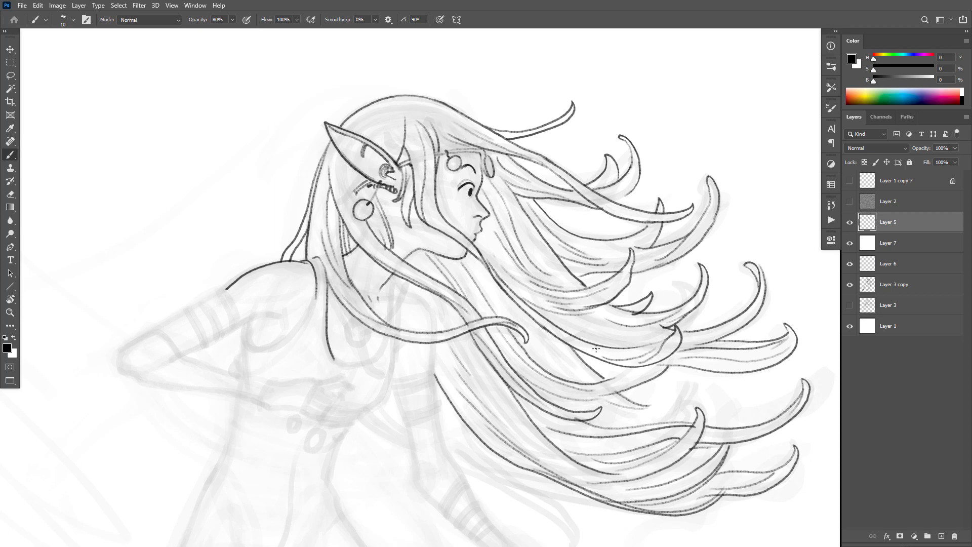
pyautogui.moveTo(660, 347); pyautogui.dragTo(614, 350)
pyautogui.press('f')
pyautogui.press('f')
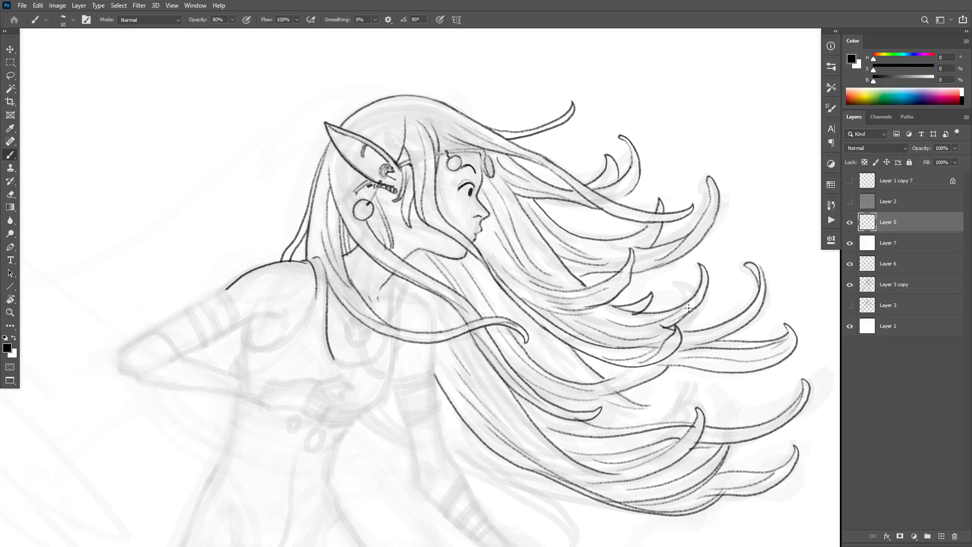
# Finish the loose strand above the lowest hair mass with a small upturned, pointed tip.
pyautogui.scroll(-5, 748, 388)
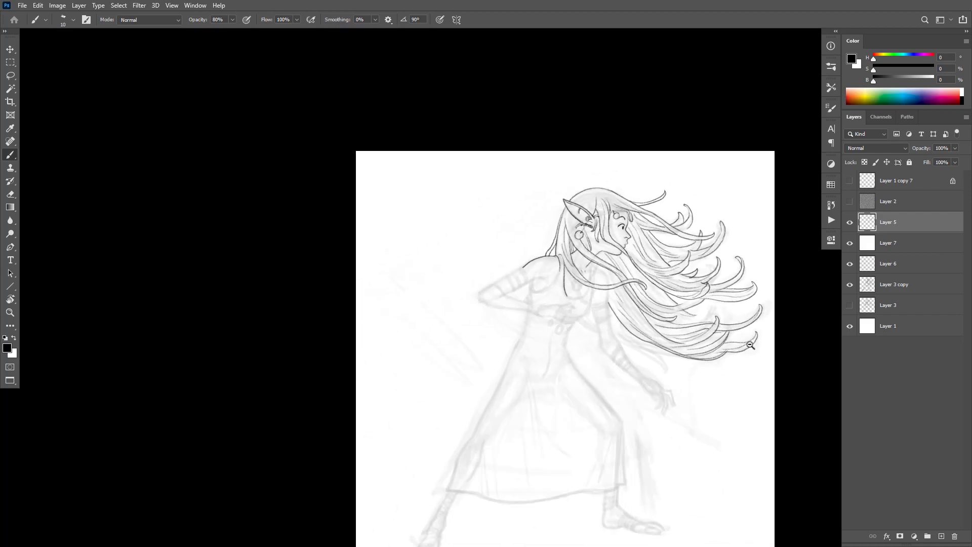
pyautogui.scroll(-1, 750, 345)
pyautogui.scroll(6, 673, 345)
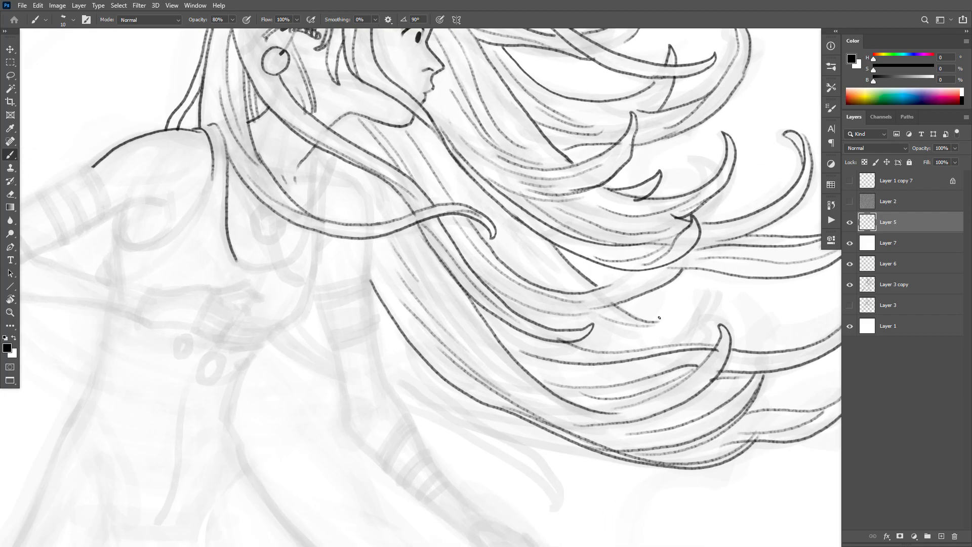
pyautogui.moveTo(636, 321)
pyautogui.mouseDown()
pyautogui.moveTo(684, 307)
pyautogui.moveTo(667, 324)
pyautogui.moveTo(636, 328)
pyautogui.mouseUp()
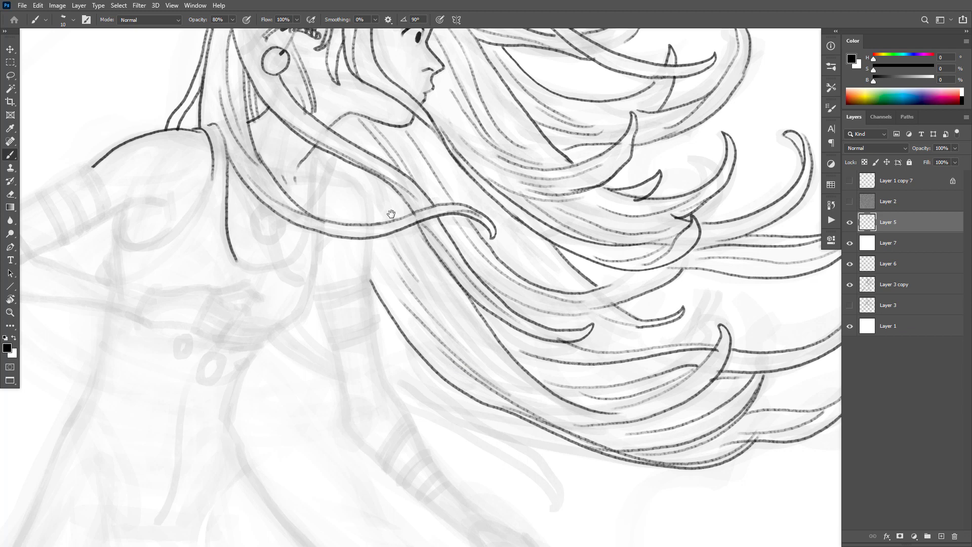
# Draw two loose locks of hair falling from beside the neck over the chest, crossing beneath the long flowing lock.
pyautogui.moveTo(335, 163)
pyautogui.mouseDown()
pyautogui.moveTo(448, 200)
pyautogui.moveTo(419, 260)
pyautogui.mouseUp()
pyautogui.moveTo(431, 234)
pyautogui.mouseDown()
pyautogui.moveTo(379, 288)
pyautogui.moveTo(378, 307)
pyautogui.moveTo(415, 269)
pyautogui.mouseUp()
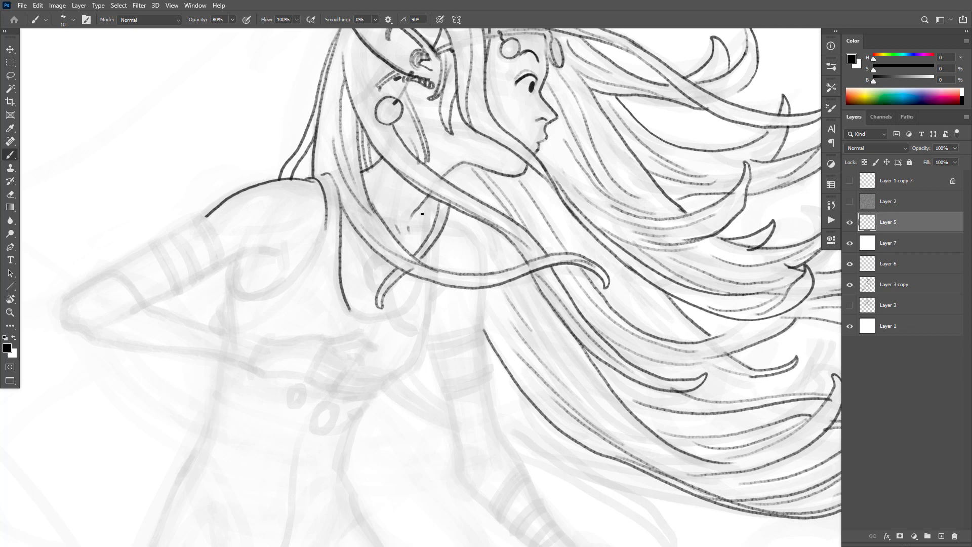
pyautogui.moveTo(422, 207)
pyautogui.mouseDown()
pyautogui.moveTo(414, 292)
pyautogui.moveTo(404, 307)
pyautogui.mouseUp()
pyautogui.moveTo(339, 192)
pyautogui.mouseDown()
pyautogui.moveTo(377, 327)
pyautogui.moveTo(396, 348)
pyautogui.moveTo(363, 225)
pyautogui.mouseUp()
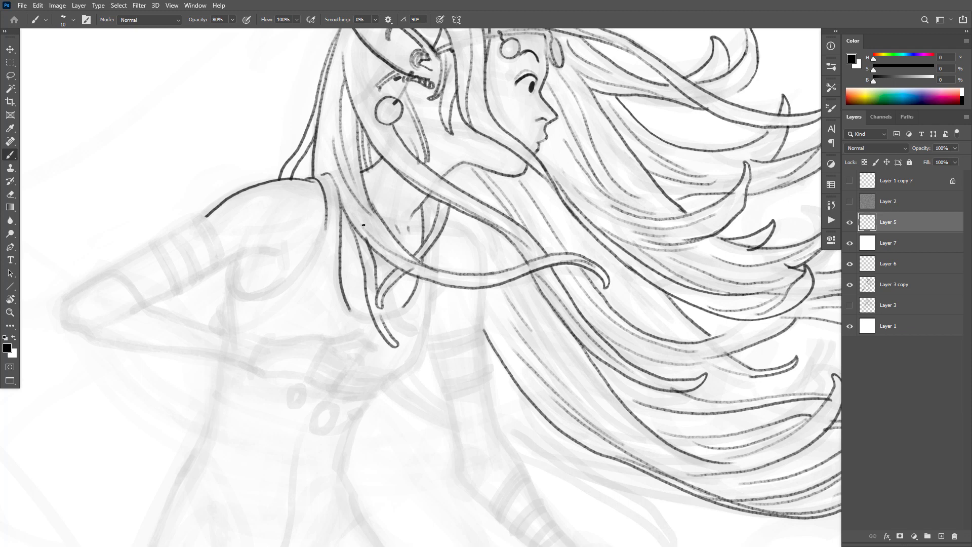
# Try reworking the two chest locks with a longer crossing tip and a small hooked curl, undoing these changes.
pyautogui.press('e')
pyautogui.moveTo(397, 341)
pyautogui.mouseDown()
pyautogui.moveTo(406, 352)
pyautogui.moveTo(386, 329)
pyautogui.moveTo(403, 355)
pyautogui.moveTo(385, 322)
pyautogui.mouseUp()
pyautogui.press('b')
pyautogui.hotkey('ctrl', 'z')
pyautogui.press('e')
pyautogui.moveTo(397, 333)
pyautogui.mouseDown()
pyautogui.moveTo(376, 323)
pyautogui.moveTo(398, 347)
pyautogui.moveTo(412, 339)
pyautogui.moveTo(392, 333)
pyautogui.moveTo(381, 310)
pyautogui.moveTo(398, 262)
pyautogui.moveTo(385, 309)
pyautogui.moveTo(388, 284)
pyautogui.moveTo(370, 311)
pyautogui.moveTo(396, 272)
pyautogui.moveTo(363, 326)
pyautogui.moveTo(399, 280)
pyautogui.mouseUp()
pyautogui.press('b')
pyautogui.press('e')
pyautogui.press('b')
pyautogui.press('e')
pyautogui.press('b')
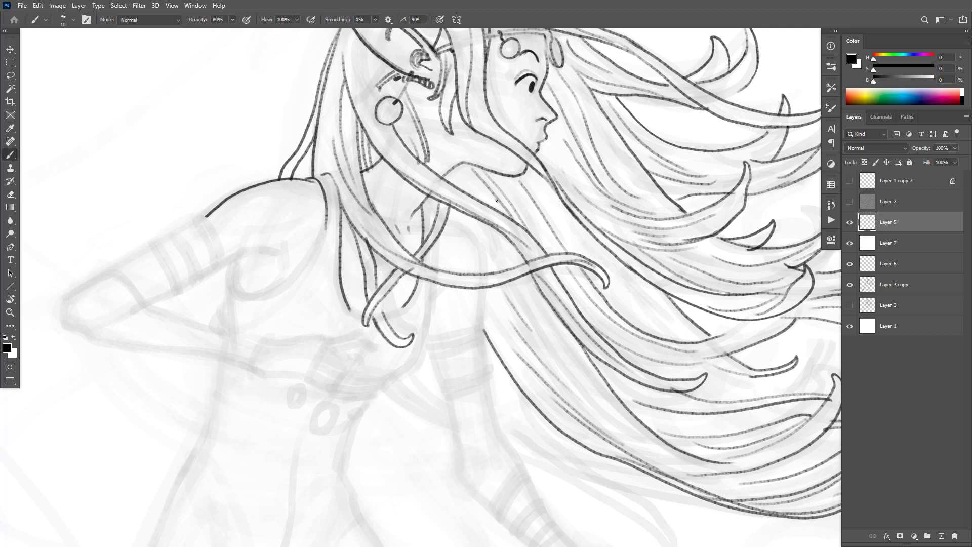
pyautogui.hotkey('ctrl', 'z')
pyautogui.hotkey('ctrl', 'z')
pyautogui.hotkey('ctrl', 'z')
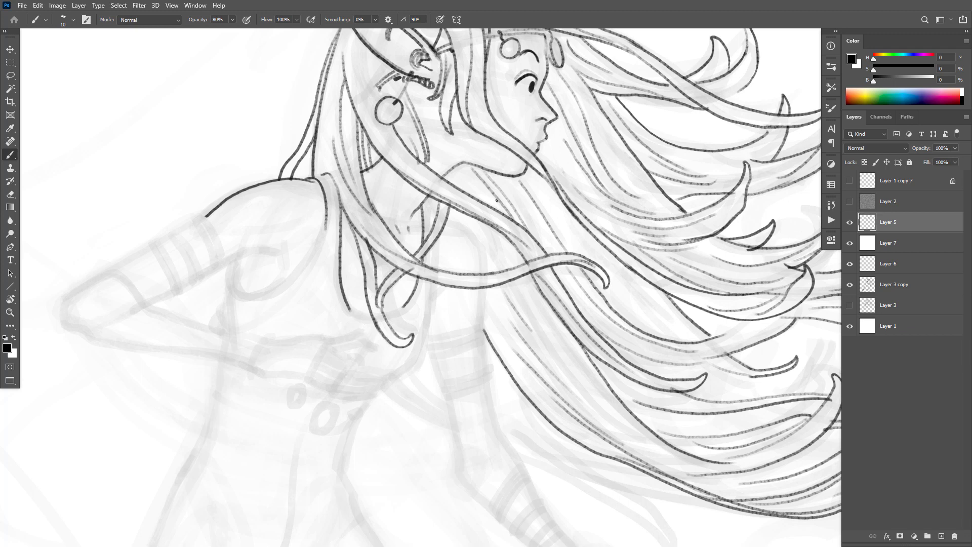
pyautogui.hotkey('ctrl', 'z')
pyautogui.hotkey('ctrl', 'z')
pyautogui.hotkey('ctrl', 'z')
pyautogui.hotkey('ctrl', 'z')
# Erase the end of the longer front lock over the chest and redraw it as a straighter, tapered tip.
pyautogui.press('e')
pyautogui.moveTo(381, 314)
pyautogui.mouseDown()
pyautogui.moveTo(381, 284)
pyautogui.moveTo(380, 317)
pyautogui.moveTo(396, 339)
pyautogui.moveTo(395, 324)
pyautogui.moveTo(383, 329)
pyautogui.moveTo(398, 351)
pyautogui.moveTo(377, 322)
pyautogui.moveTo(398, 343)
pyautogui.mouseUp()
pyautogui.press('b')
pyautogui.press('e')
pyautogui.press('b')
pyautogui.hotkey('ctrl', 'z')
pyautogui.moveTo(368, 295)
pyautogui.mouseDown()
pyautogui.moveTo(401, 341)
pyautogui.moveTo(379, 311)
pyautogui.mouseUp()
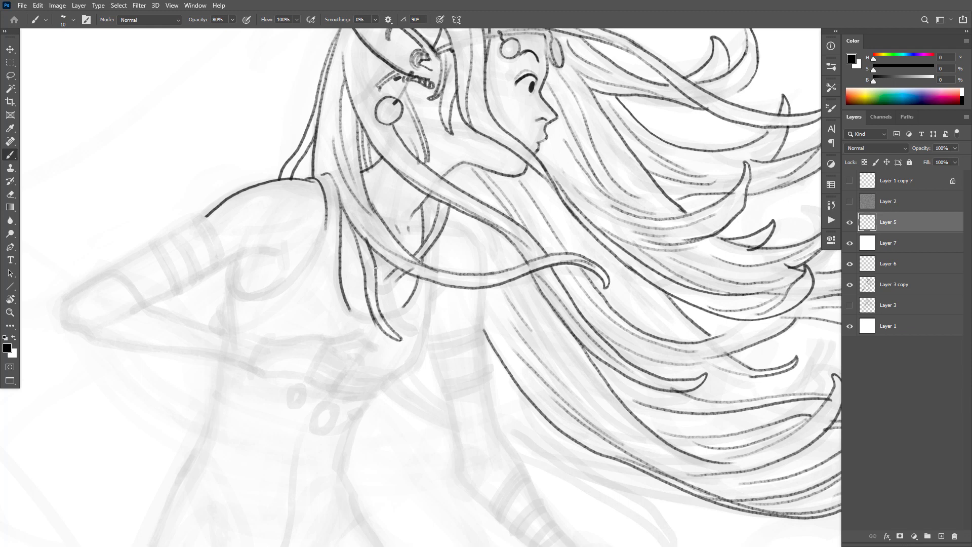
# Erase the lower end of the crossing lock and replace it with a short tip beside a round pendant on the chest.
pyautogui.press('e')
pyautogui.moveTo(399, 279)
pyautogui.mouseDown()
pyautogui.moveTo(411, 259)
pyautogui.moveTo(392, 264)
pyautogui.moveTo(415, 278)
pyautogui.moveTo(414, 247)
pyautogui.moveTo(390, 273)
pyautogui.moveTo(417, 253)
pyautogui.moveTo(400, 303)
pyautogui.moveTo(407, 276)
pyautogui.moveTo(365, 278)
pyautogui.moveTo(378, 293)
pyautogui.moveTo(392, 261)
pyautogui.mouseUp()
pyautogui.press('b')
pyautogui.press('e')
pyautogui.press('b')
pyautogui.press('e')
pyautogui.press('b')
pyautogui.moveTo(385, 301)
pyautogui.mouseDown()
pyautogui.moveTo(394, 279)
pyautogui.moveTo(364, 275)
pyautogui.moveTo(364, 294)
pyautogui.moveTo(397, 294)
pyautogui.moveTo(396, 270)
pyautogui.moveTo(366, 274)
pyautogui.moveTo(365, 298)
pyautogui.mouseUp()
pyautogui.hotkey('ctrl', 'z')
pyautogui.hotkey('ctrl', 'z')
pyautogui.hotkey('ctrl', 'z')
pyautogui.hotkey('ctrl', 'z')
pyautogui.hotkey('ctrl', 'z')
pyautogui.moveTo(395, 271)
pyautogui.mouseDown()
pyautogui.moveTo(379, 276)
pyautogui.moveTo(380, 286)
pyautogui.moveTo(398, 275)
pyautogui.moveTo(389, 298)
pyautogui.moveTo(381, 287)
pyautogui.mouseUp()
pyautogui.hotkey('ctrl', 'z')
pyautogui.moveTo(406, 273)
pyautogui.mouseDown()
pyautogui.moveTo(404, 291)
pyautogui.moveTo(416, 265)
pyautogui.mouseUp()
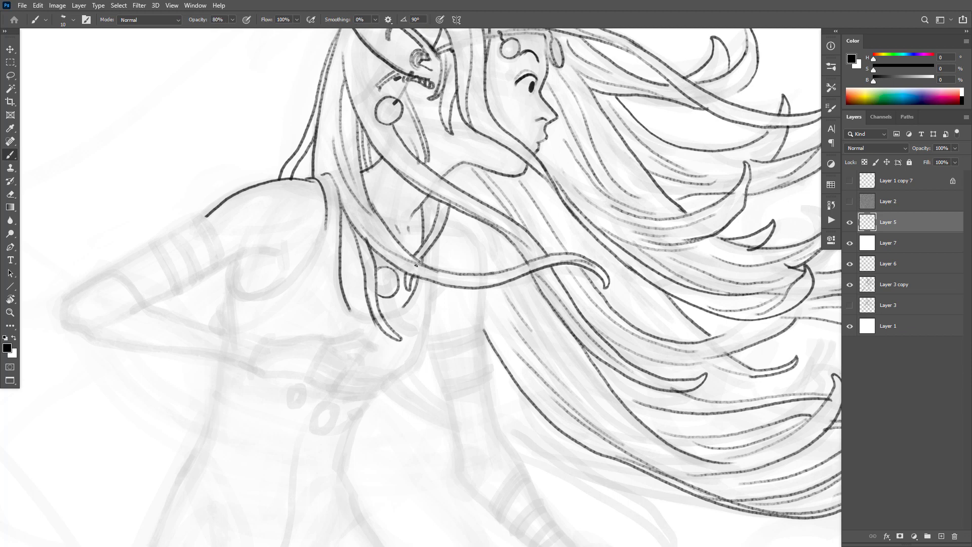
# Erase the leftover tip beside the pendant and rework the short lock with a small curled end.
pyautogui.press('e')
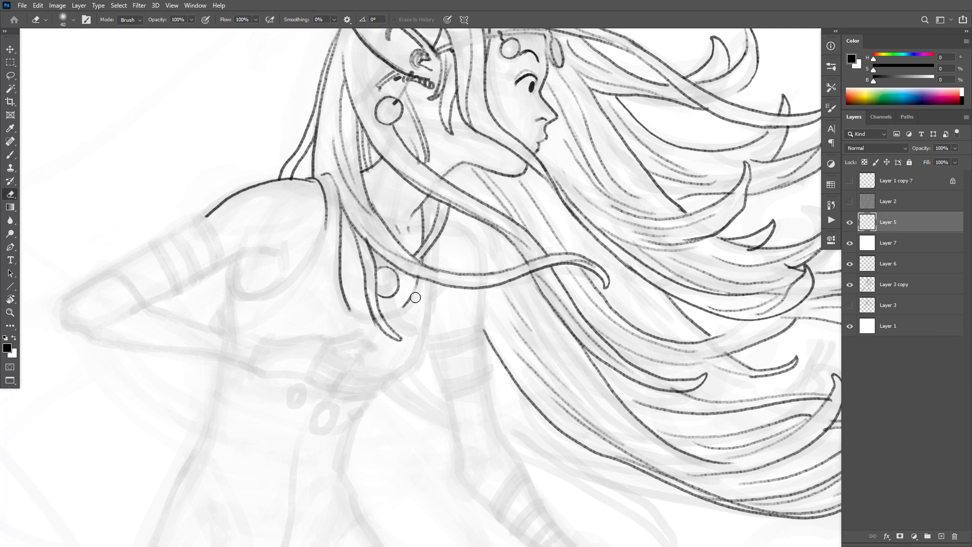
pyautogui.moveTo(416, 297)
pyautogui.mouseDown()
pyautogui.moveTo(417, 267)
pyautogui.moveTo(420, 301)
pyautogui.moveTo(405, 289)
pyautogui.moveTo(408, 262)
pyautogui.mouseUp()
pyautogui.press('b')
pyautogui.hotkey('ctrl', 'z')
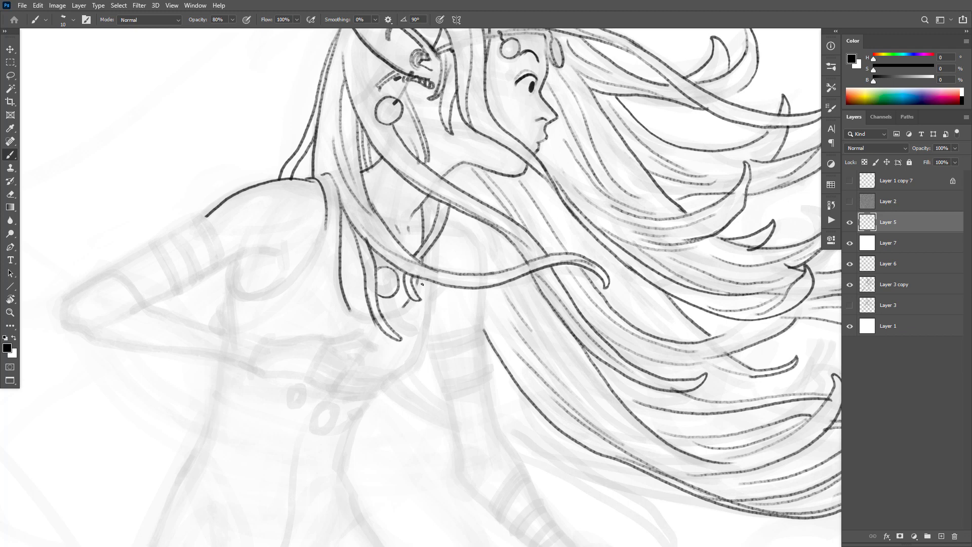
# Draw the curved neckline below the pendant, the chest contour down to the bust and the far shoulder's outline.
pyautogui.moveTo(410, 300)
pyautogui.mouseDown()
pyautogui.moveTo(383, 315)
pyautogui.moveTo(350, 306)
pyautogui.moveTo(376, 321)
pyautogui.moveTo(350, 302)
pyautogui.moveTo(361, 318)
pyautogui.moveTo(343, 293)
pyautogui.mouseUp()
pyautogui.press('e')
pyautogui.press('b')
pyautogui.moveTo(429, 201)
pyautogui.mouseDown()
pyautogui.moveTo(430, 316)
pyautogui.moveTo(420, 356)
pyautogui.moveTo(394, 377)
pyautogui.mouseUp()
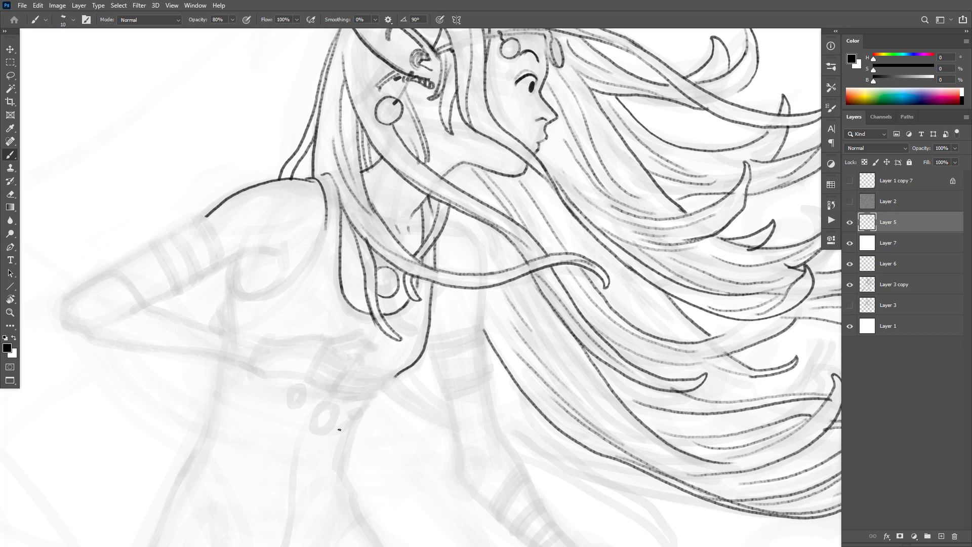
pyautogui.moveTo(447, 218)
pyautogui.mouseDown()
pyautogui.moveTo(485, 258)
pyautogui.moveTo(480, 326)
pyautogui.mouseUp()
# Draw three narrow armbands around the upper part of the bent arm.
pyautogui.scroll(-6, 593, 347)
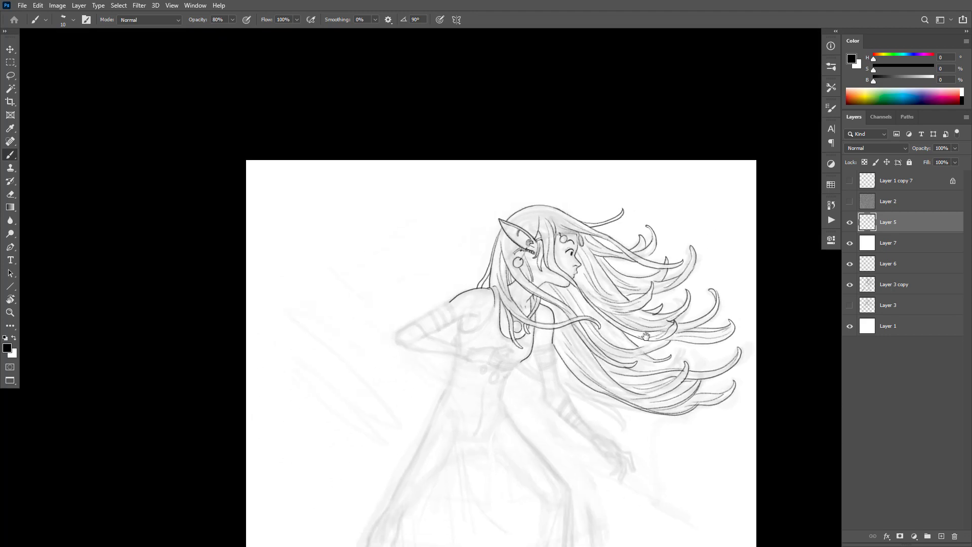
pyautogui.moveTo(646, 337); pyautogui.dragTo(672, 224)
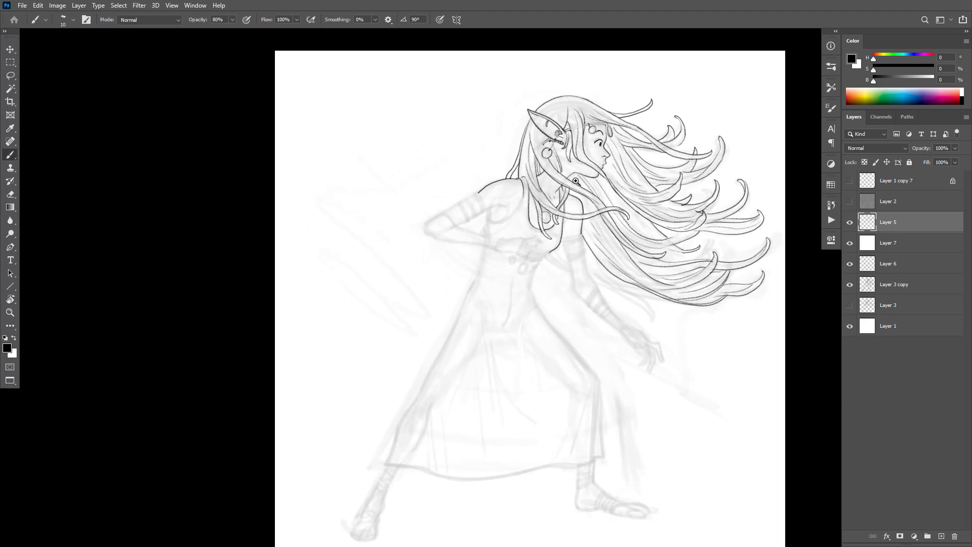
pyautogui.scroll(5, 543, 203)
pyautogui.moveTo(545, 214); pyautogui.dragTo(483, 209)
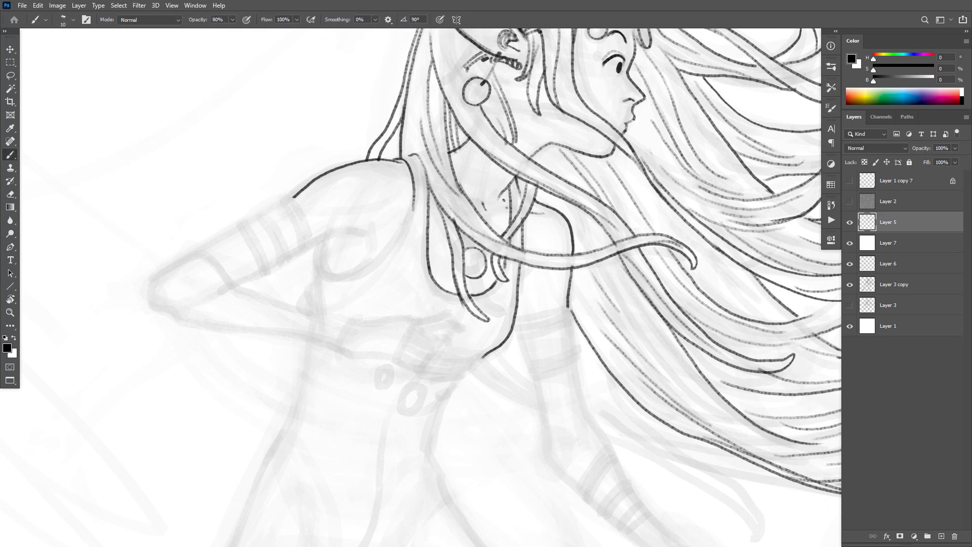
pyautogui.moveTo(281, 201)
pyautogui.mouseDown()
pyautogui.moveTo(310, 248)
pyautogui.moveTo(287, 199)
pyautogui.moveTo(267, 214)
pyautogui.moveTo(284, 261)
pyautogui.moveTo(265, 211)
pyautogui.moveTo(245, 232)
pyautogui.moveTo(265, 273)
pyautogui.moveTo(266, 249)
pyautogui.moveTo(238, 220)
pyautogui.mouseUp()
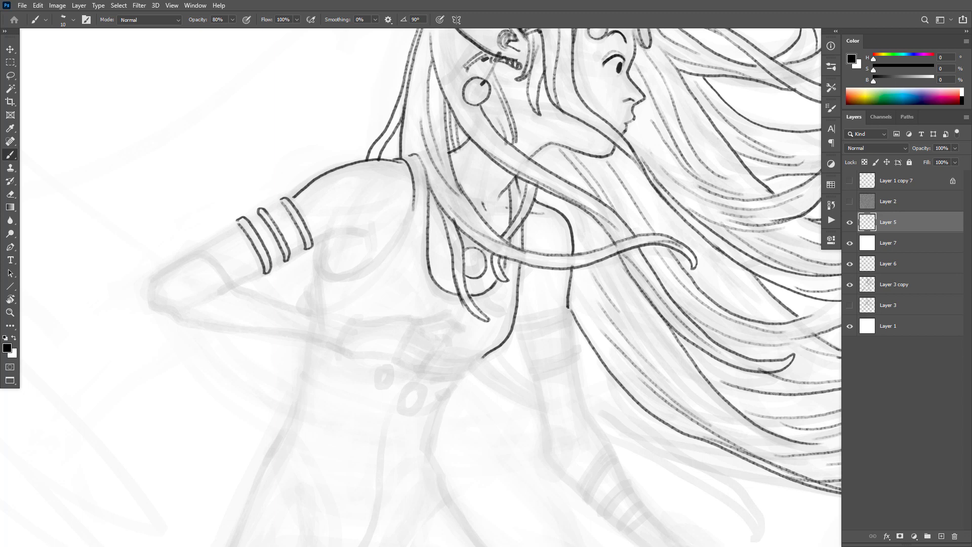
# Draw a wide cuff with two rimmed bands and connecting sides around the extended arm above the elbow.
pyautogui.moveTo(568, 306)
pyautogui.mouseDown()
pyautogui.moveTo(514, 319)
pyautogui.moveTo(514, 328)
pyautogui.moveTo(573, 313)
pyautogui.mouseUp()
pyautogui.moveTo(529, 365)
pyautogui.mouseDown()
pyautogui.moveTo(578, 351)
pyautogui.moveTo(579, 363)
pyautogui.moveTo(527, 368)
pyautogui.mouseUp()
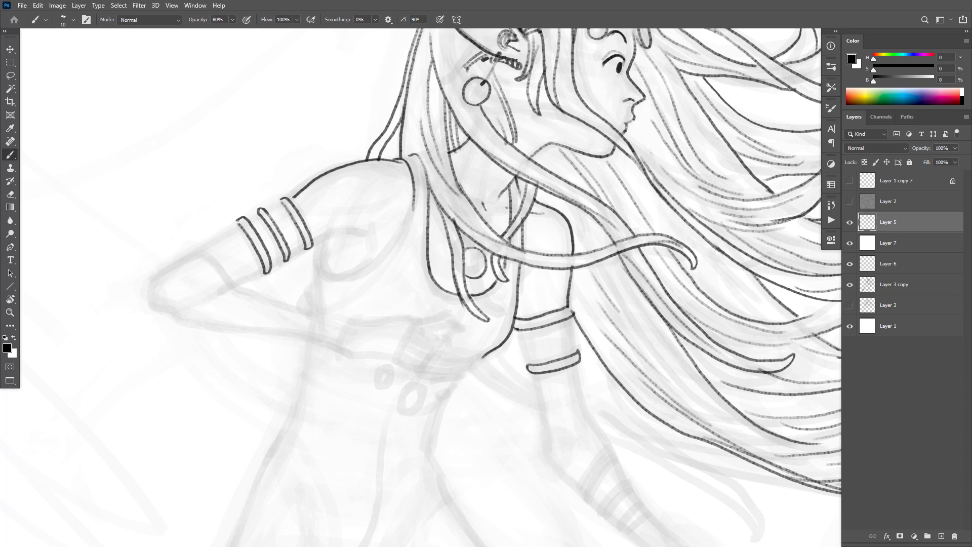
pyautogui.moveTo(520, 333); pyautogui.dragTo(528, 365)
pyautogui.moveTo(572, 321); pyautogui.dragTo(576, 353)
# Outline the bent arm through the armbands, around the elbow and along the forearm's outer edge, with an inner elbow crease.
pyautogui.moveTo(363, 233)
pyautogui.mouseDown()
pyautogui.moveTo(339, 230)
pyautogui.moveTo(235, 285)
pyautogui.mouseUp()
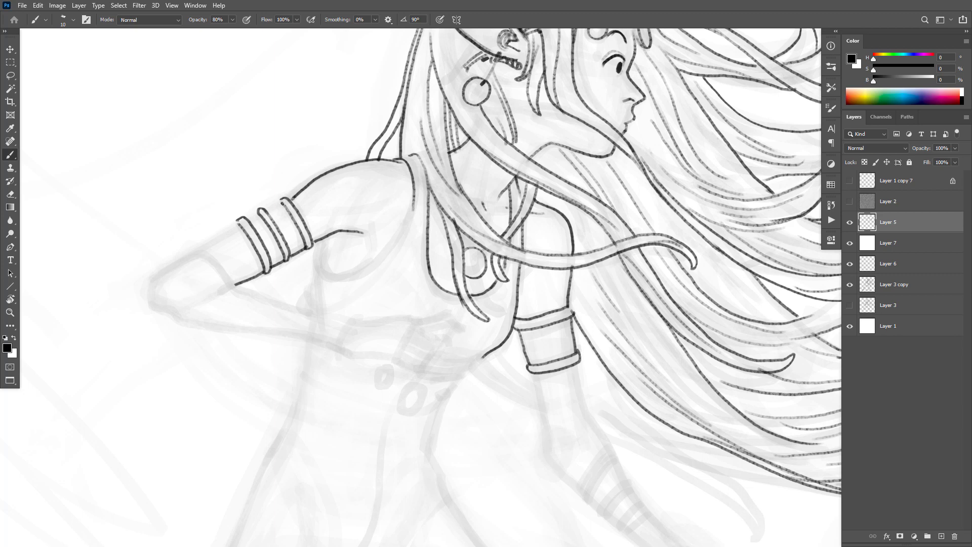
pyautogui.moveTo(282, 203)
pyautogui.mouseDown()
pyautogui.moveTo(240, 219)
pyautogui.moveTo(157, 275)
pyautogui.moveTo(152, 306)
pyautogui.moveTo(172, 318)
pyautogui.moveTo(147, 293)
pyautogui.moveTo(191, 326)
pyautogui.moveTo(316, 342)
pyautogui.mouseUp()
pyautogui.hotkey('ctrl', 'z')
pyautogui.moveTo(213, 255); pyautogui.dragTo(257, 294)
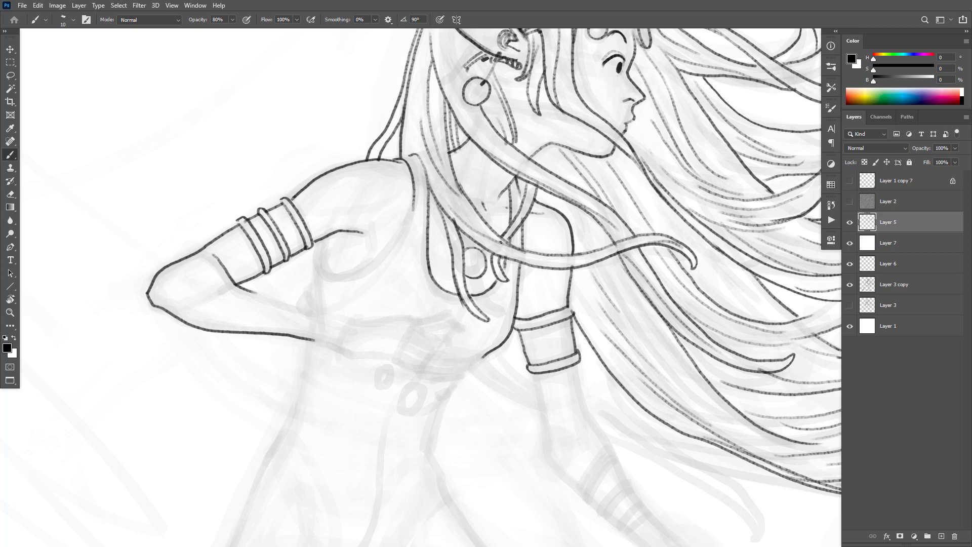
# Draw the dress's curved armhole and side seam under the bent arm, erasing and reshaping the overlap near the armpit.
pyautogui.moveTo(323, 242); pyautogui.dragTo(319, 308)
pyautogui.moveTo(414, 203)
pyautogui.mouseDown()
pyautogui.moveTo(394, 241)
pyautogui.moveTo(349, 275)
pyautogui.moveTo(327, 276)
pyautogui.mouseUp()
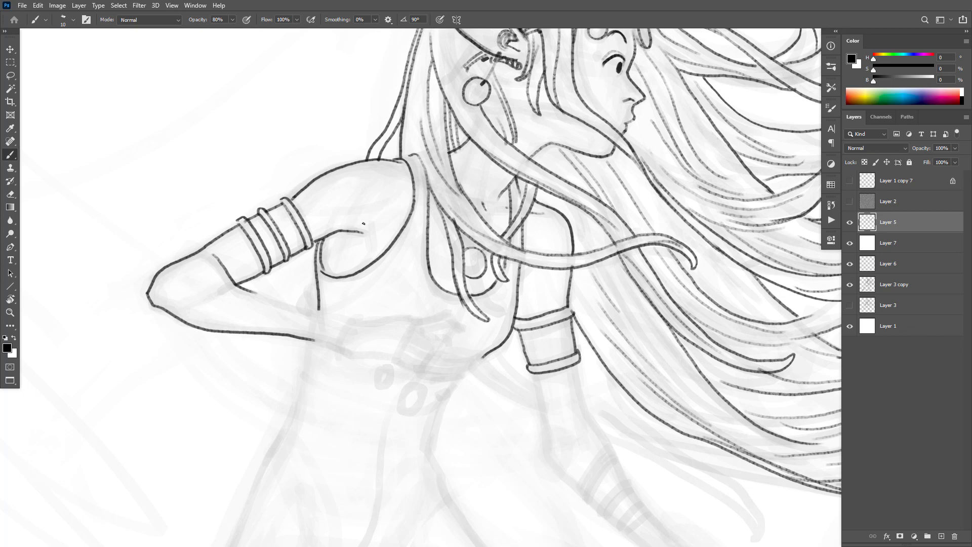
pyautogui.moveTo(362, 234)
pyautogui.mouseDown()
pyautogui.moveTo(369, 248)
pyautogui.moveTo(325, 248)
pyautogui.moveTo(324, 274)
pyautogui.mouseUp()
pyautogui.hotkey('ctrl', 'z')
pyautogui.press('e')
pyautogui.moveTo(321, 246)
pyautogui.mouseDown()
pyautogui.moveTo(320, 293)
pyautogui.moveTo(326, 263)
pyautogui.moveTo(330, 273)
pyautogui.mouseUp()
pyautogui.press('b')
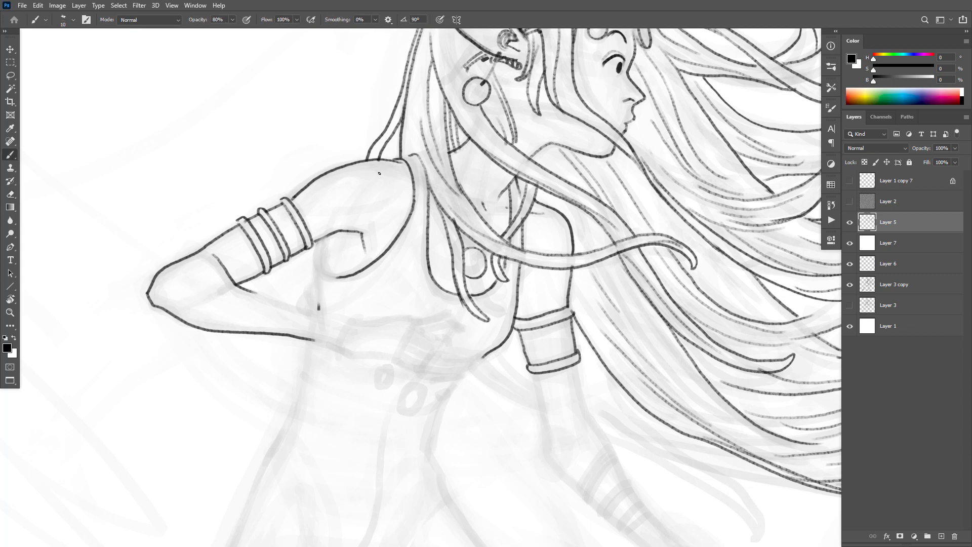
pyautogui.moveTo(331, 236); pyautogui.dragTo(318, 302)
pyautogui.moveTo(338, 278); pyautogui.dragTo(340, 231)
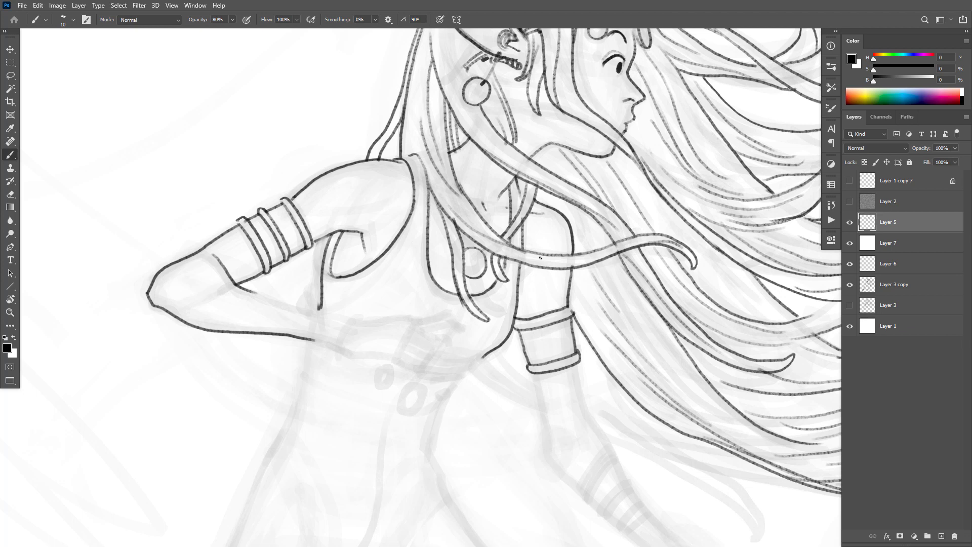
# Add a short crease by the far armpit and a small detail line at the near shoulder strap.
pyautogui.moveTo(534, 267); pyautogui.dragTo(525, 281)
pyautogui.moveTo(582, 268); pyautogui.dragTo(628, 257)
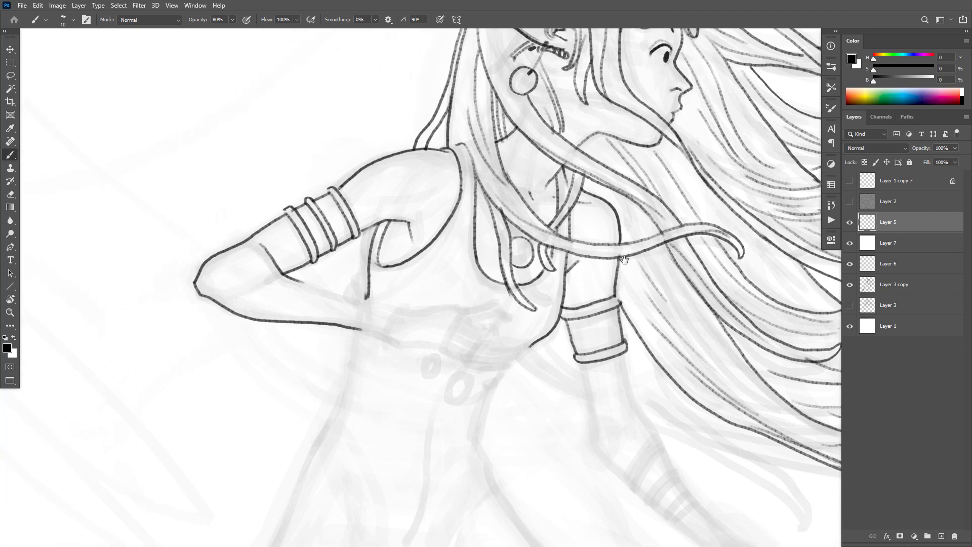
pyautogui.moveTo(429, 153); pyautogui.dragTo(455, 164)
# Darken the upper eyelid and add eyelashes to the outer corner of the eye.
pyautogui.moveTo(680, 330)
pyautogui.mouseDown()
pyautogui.moveTo(658, 256)
pyautogui.moveTo(662, 302)
pyautogui.moveTo(637, 406)
pyautogui.mouseUp()
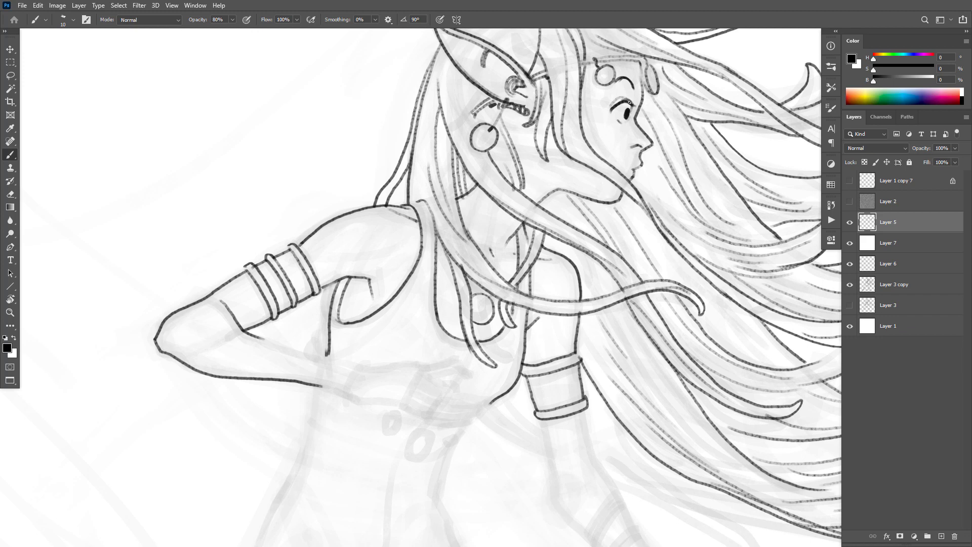
pyautogui.moveTo(619, 102); pyautogui.dragTo(605, 110)
pyautogui.moveTo(616, 102); pyautogui.dragTo(606, 106)
pyautogui.scroll(2, 647, 198)
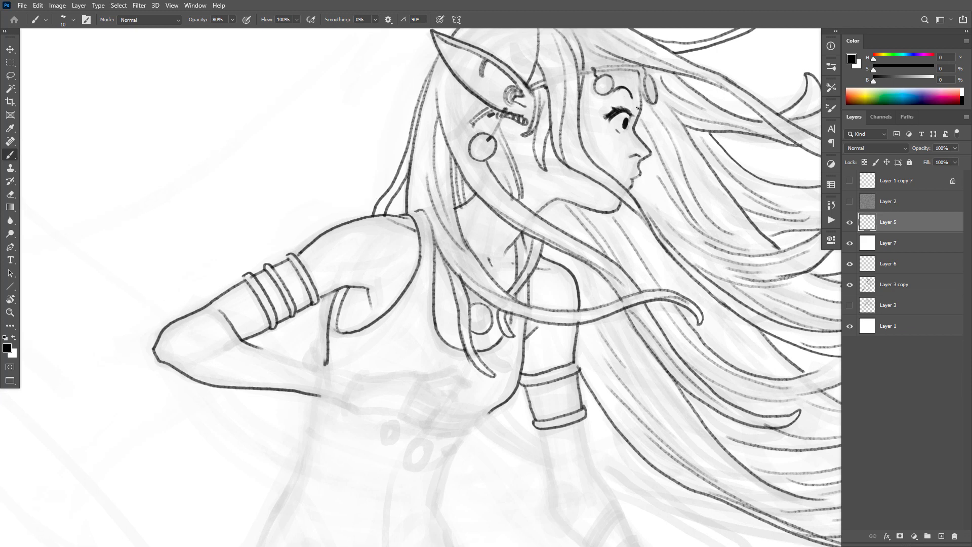
pyautogui.moveTo(628, 111); pyautogui.dragTo(633, 115)
# Draw the upper edge of the bent forearm through the wrist to the extended index finger.
pyautogui.moveTo(680, 289); pyautogui.dragTo(624, 228)
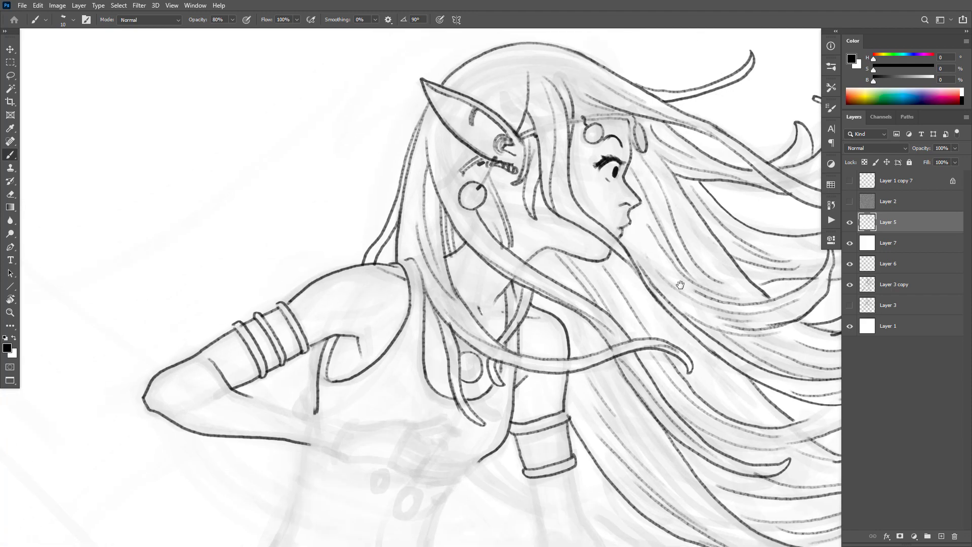
pyautogui.moveTo(681, 300)
pyautogui.mouseDown()
pyautogui.moveTo(688, 181)
pyautogui.moveTo(715, 198)
pyautogui.mouseUp()
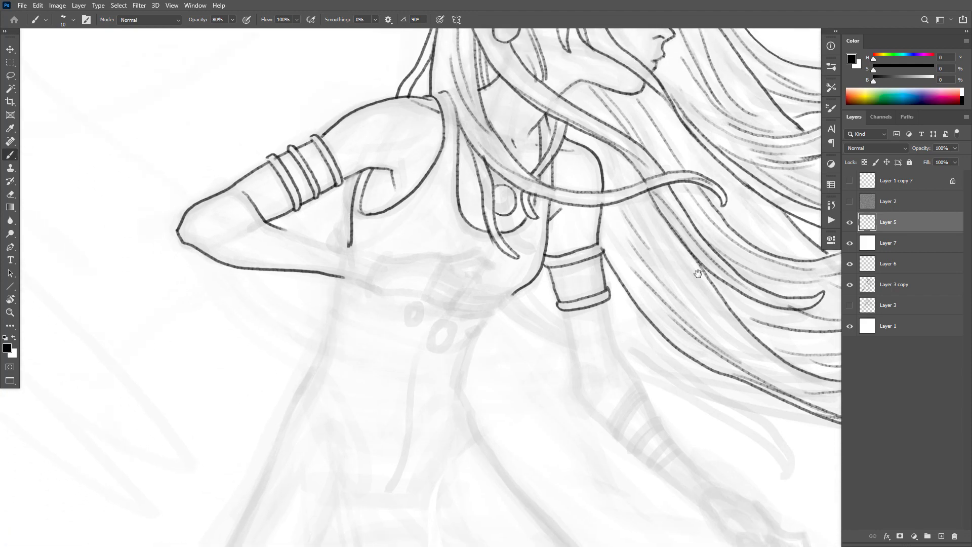
pyautogui.moveTo(705, 372); pyautogui.dragTo(662, 364)
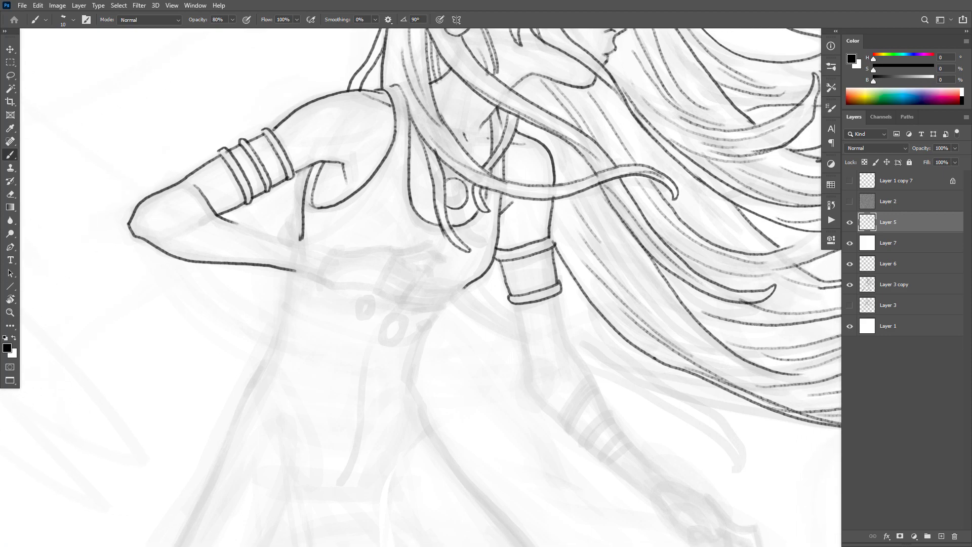
pyautogui.press('h')
pyautogui.moveTo(387, 361)
pyautogui.mouseDown()
pyautogui.moveTo(425, 434)
pyautogui.moveTo(459, 397)
pyautogui.mouseUp()
pyautogui.press('b')
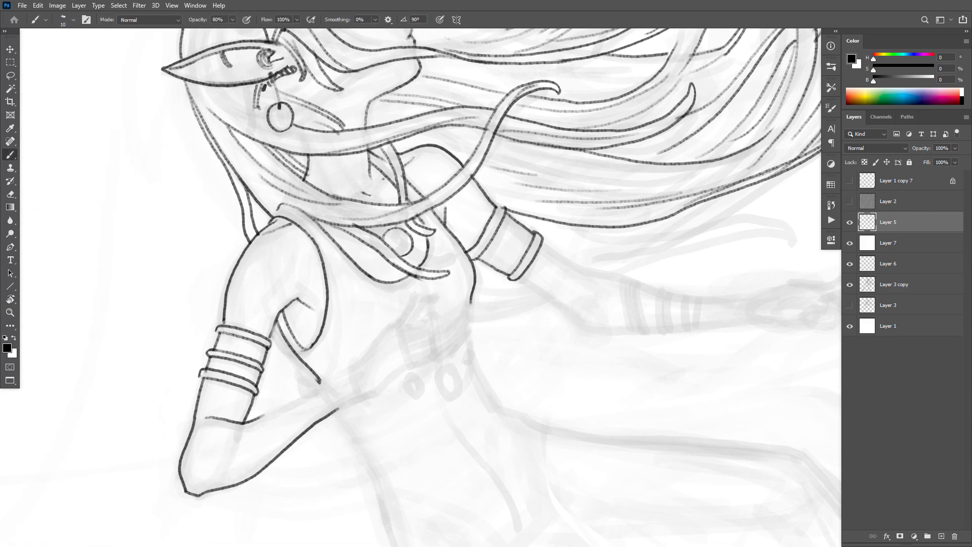
pyautogui.moveTo(260, 418)
pyautogui.mouseDown()
pyautogui.moveTo(346, 369)
pyautogui.moveTo(414, 299)
pyautogui.moveTo(448, 289)
pyautogui.moveTo(449, 299)
pyautogui.moveTo(411, 325)
pyautogui.moveTo(436, 340)
pyautogui.mouseUp()
pyautogui.hotkey('ctrl', 'z')
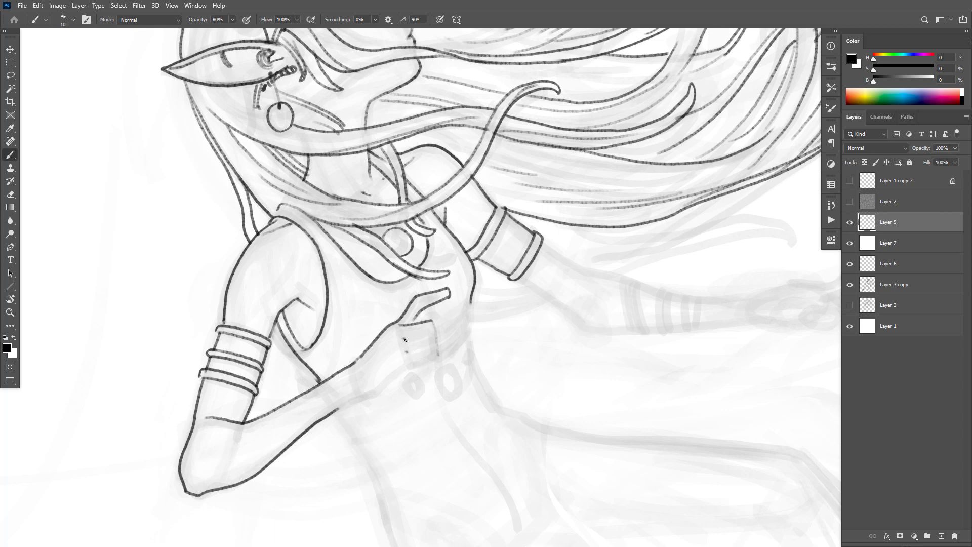
# Draw the hand's curled fingers, the knuckle details and the lower edge of the bent forearm at the wrist.
pyautogui.moveTo(407, 338)
pyautogui.mouseDown()
pyautogui.moveTo(434, 332)
pyautogui.moveTo(409, 350)
pyautogui.moveTo(432, 345)
pyautogui.moveTo(434, 330)
pyautogui.moveTo(433, 360)
pyautogui.moveTo(337, 410)
pyautogui.mouseUp()
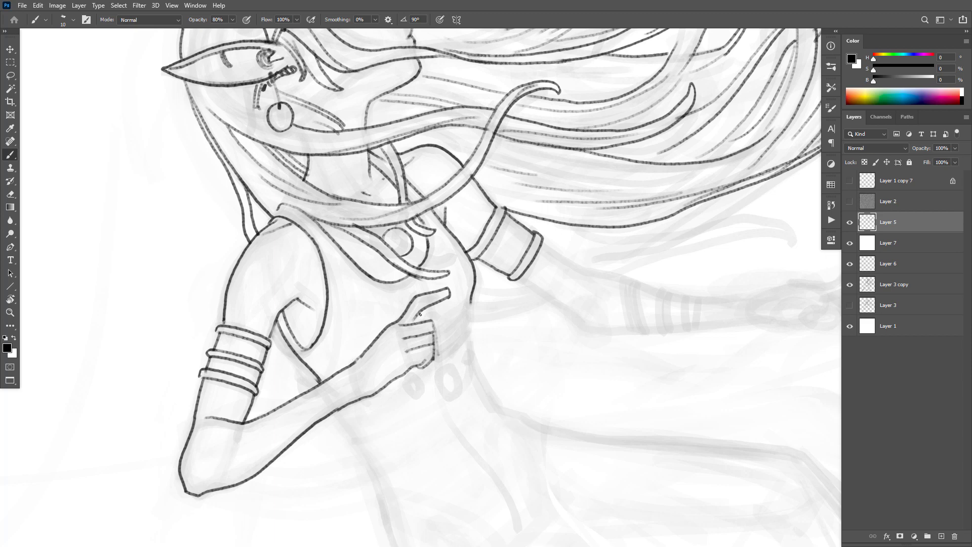
pyautogui.moveTo(420, 314); pyautogui.dragTo(437, 322)
pyautogui.press('r')
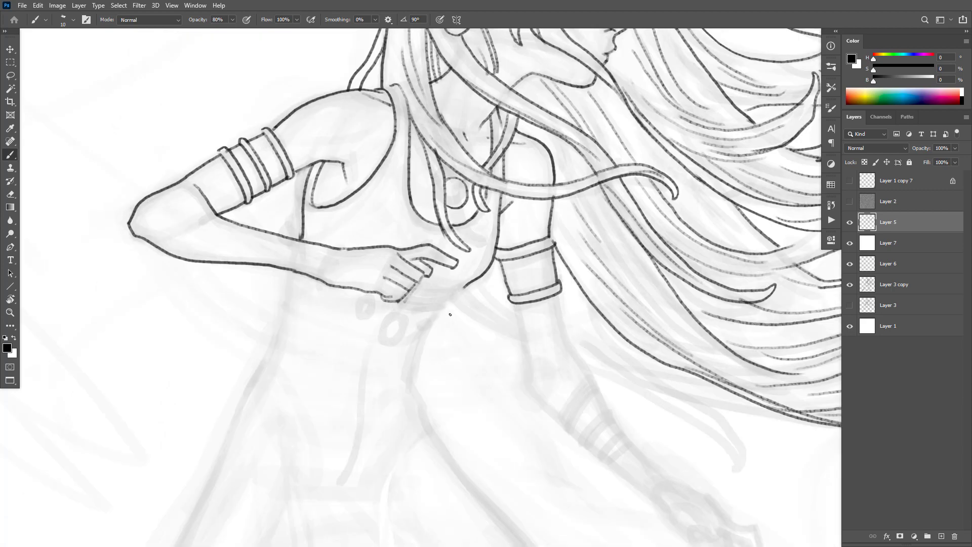
pyautogui.hotkey('ctrl', 'z')
pyautogui.moveTo(428, 264); pyautogui.dragTo(419, 287)
# Outline the extended arm below the wide cuff with an elbow crease, and extend the chest contour beside the cuff.
pyautogui.moveTo(636, 380); pyautogui.dragTo(574, 328)
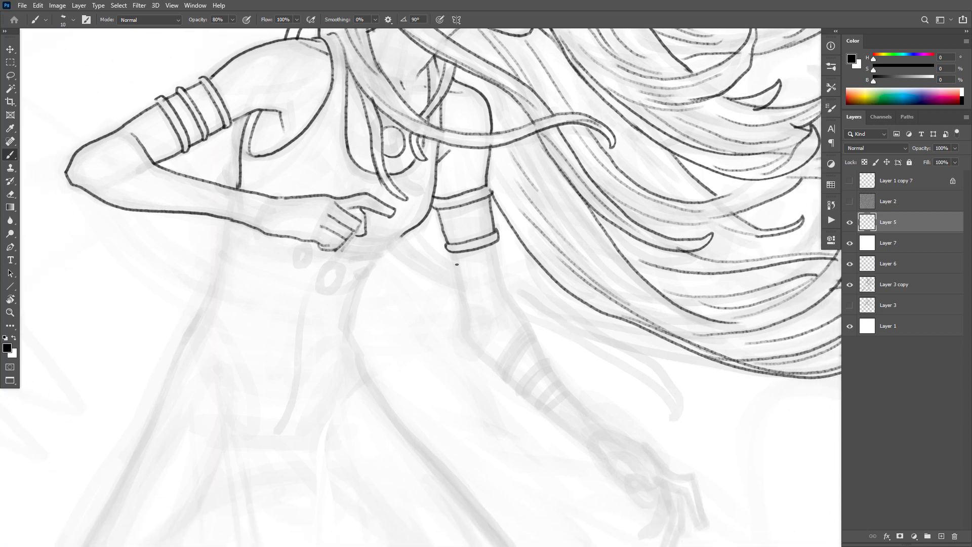
pyautogui.moveTo(453, 250); pyautogui.dragTo(468, 341)
pyautogui.moveTo(494, 244); pyautogui.dragTo(527, 331)
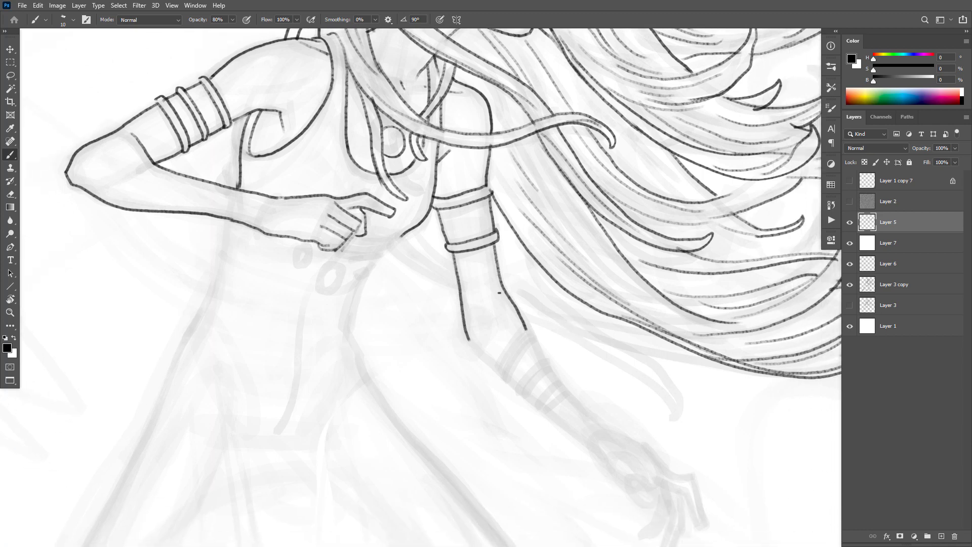
pyautogui.moveTo(500, 293); pyautogui.dragTo(499, 323)
pyautogui.moveTo(436, 185); pyautogui.dragTo(435, 202)
# Draw three round ornaments on the dress below the hand, leaving the farthest one as a partial oval.
pyautogui.moveTo(338, 269)
pyautogui.mouseDown()
pyautogui.moveTo(327, 265)
pyautogui.moveTo(340, 289)
pyautogui.moveTo(343, 266)
pyautogui.moveTo(328, 288)
pyautogui.mouseUp()
pyautogui.moveTo(305, 245)
pyautogui.mouseDown()
pyautogui.moveTo(302, 266)
pyautogui.moveTo(305, 246)
pyautogui.mouseUp()
pyautogui.moveTo(373, 269); pyautogui.dragTo(366, 282)
pyautogui.hotkey('ctrl', 'z')
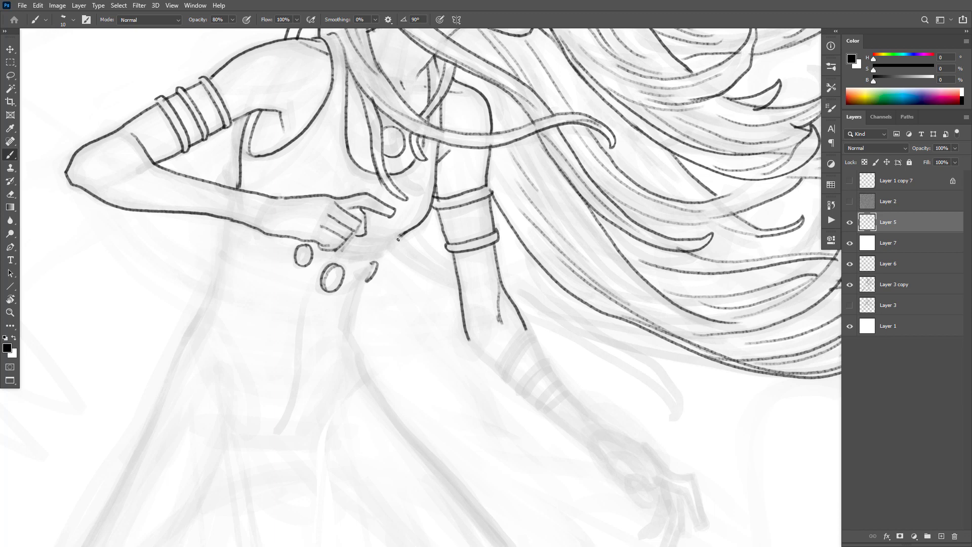
# Complete the lower bust contour, draw the band line beneath the hand and bust, and tidy the near side seam.
pyautogui.moveTo(400, 236)
pyautogui.mouseDown()
pyautogui.moveTo(369, 238)
pyautogui.moveTo(393, 244)
pyautogui.moveTo(382, 257)
pyautogui.moveTo(329, 255)
pyautogui.mouseUp()
pyautogui.moveTo(389, 246); pyautogui.dragTo(350, 242)
pyautogui.hotkey('ctrl', 'z')
pyautogui.hotkey('ctrl', 'z')
pyautogui.hotkey('ctrl', 'z')
pyautogui.moveTo(238, 175); pyautogui.dragTo(242, 189)
pyautogui.hotkey('ctrl', 'z')
pyautogui.hotkey('ctrl', 'z')
pyautogui.moveTo(281, 237)
pyautogui.mouseDown()
pyautogui.moveTo(333, 256)
pyautogui.moveTo(386, 249)
pyautogui.mouseUp()
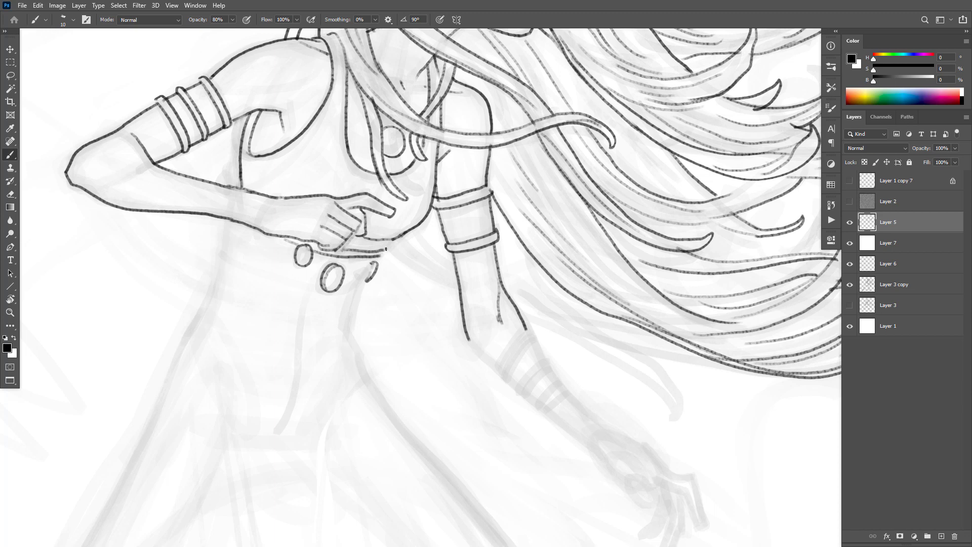
# Extend the band beneath the bust to its far end and close it off beyond the hand.
pyautogui.press('r')
pyautogui.moveTo(391, 299)
pyautogui.mouseDown()
pyautogui.moveTo(395, 348)
pyautogui.moveTo(486, 369)
pyautogui.mouseUp()
pyautogui.press('e')
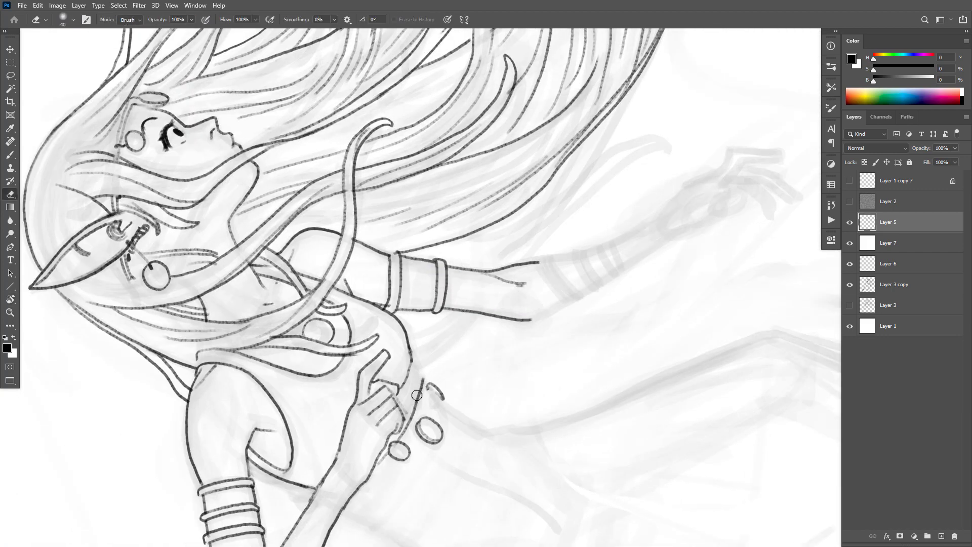
pyautogui.press('b')
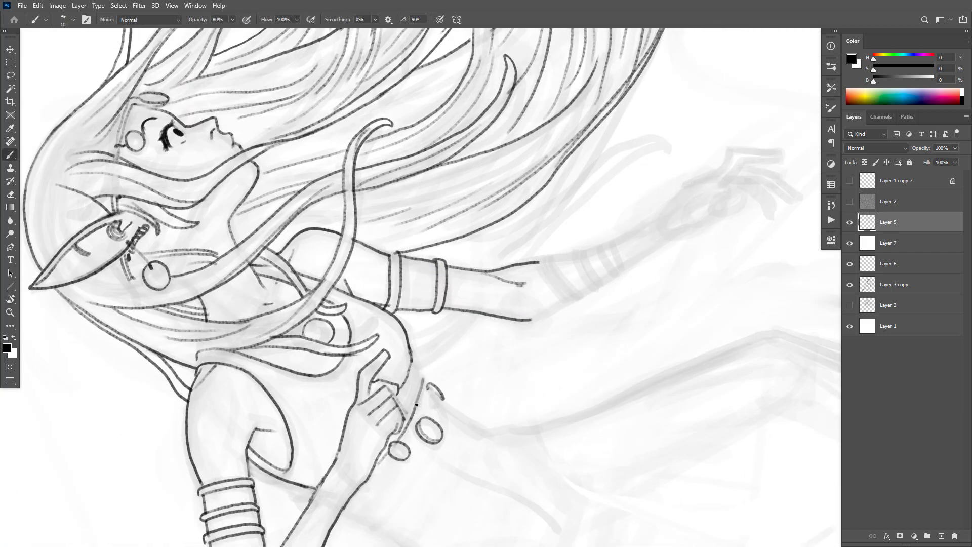
pyautogui.moveTo(417, 404)
pyautogui.mouseDown()
pyautogui.moveTo(423, 379)
pyautogui.moveTo(396, 424)
pyautogui.moveTo(415, 381)
pyautogui.moveTo(413, 358)
pyautogui.moveTo(401, 402)
pyautogui.moveTo(420, 362)
pyautogui.mouseUp()
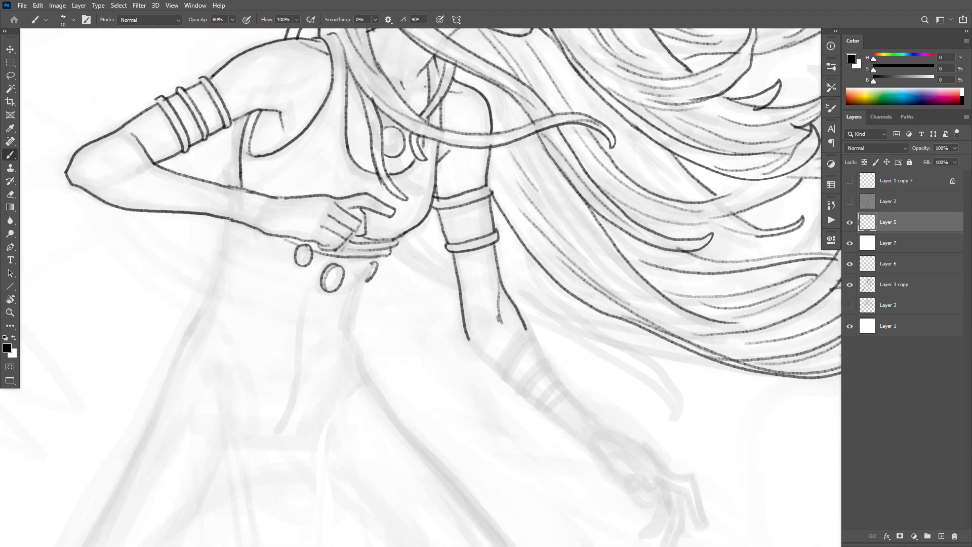
# Outline the back and front sides of the dress from below the forearm and bust, through the waist, to the hips.
pyautogui.press('e')
pyautogui.moveTo(244, 187)
pyautogui.mouseDown()
pyautogui.moveTo(246, 130)
pyautogui.moveTo(218, 270)
pyautogui.moveTo(143, 434)
pyautogui.mouseUp()
pyautogui.press('b')
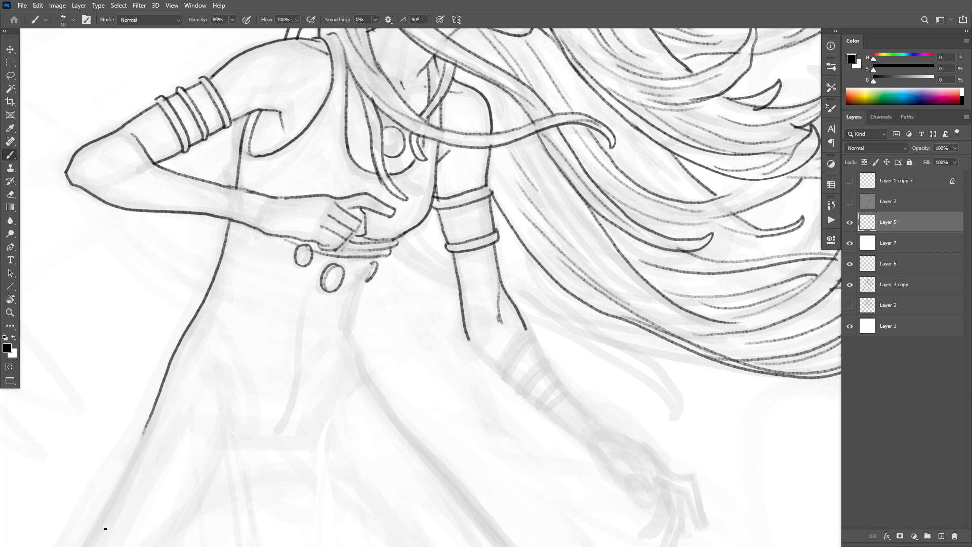
pyautogui.moveTo(367, 279)
pyautogui.mouseDown()
pyautogui.moveTo(351, 327)
pyautogui.moveTo(391, 420)
pyautogui.mouseUp()
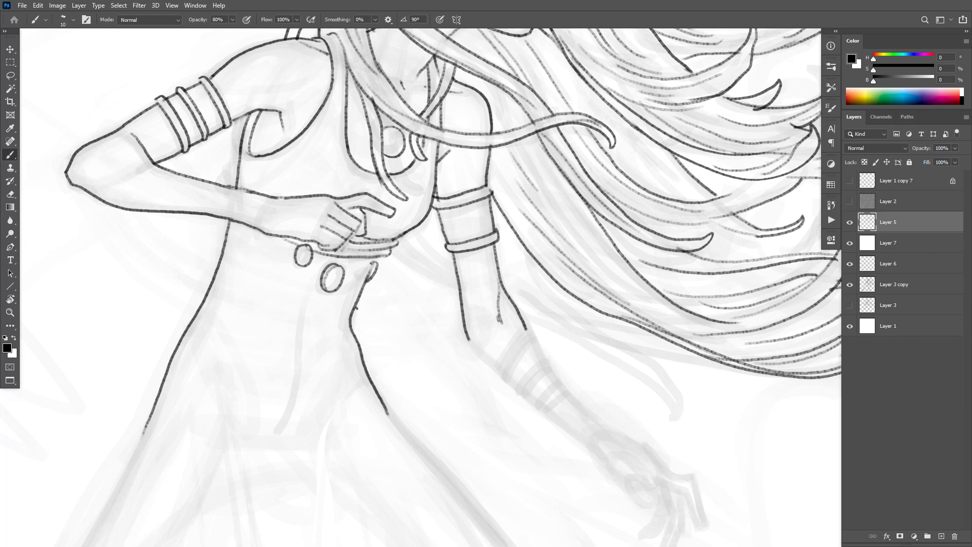
# Add light crease lines at the front of the waist and fold lines below the shoulder strap on the chest.
pyautogui.moveTo(368, 274)
pyautogui.mouseDown()
pyautogui.moveTo(329, 338)
pyautogui.moveTo(294, 363)
pyautogui.mouseUp()
pyautogui.moveTo(477, 323); pyautogui.dragTo(534, 268)
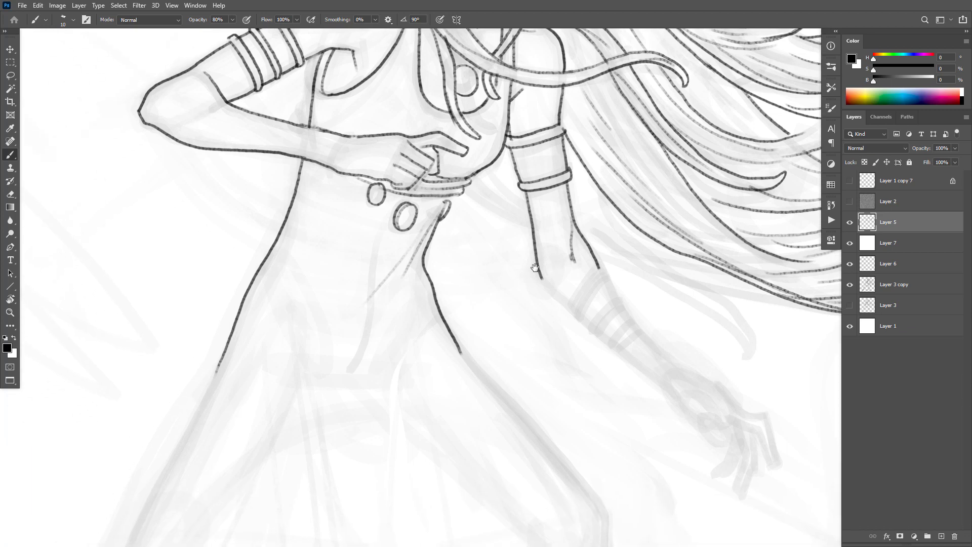
pyautogui.scroll(5, 417, 153)
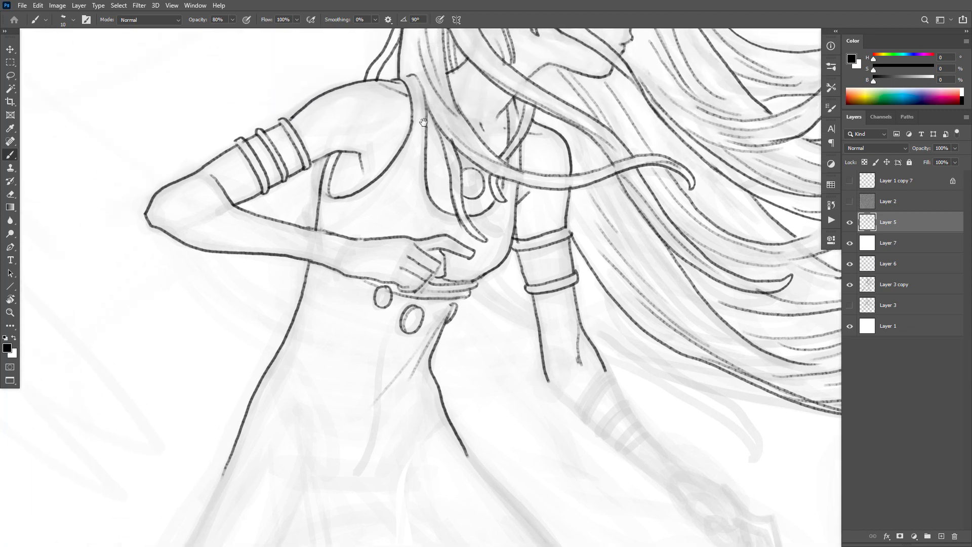
pyautogui.moveTo(419, 122); pyautogui.dragTo(401, 199)
pyautogui.moveTo(486, 269); pyautogui.dragTo(459, 274)
# Try short fold strokes on the bodice between the armhole and the bent forearm.
pyautogui.moveTo(324, 209)
pyautogui.mouseDown()
pyautogui.moveTo(350, 238)
pyautogui.moveTo(332, 214)
pyautogui.moveTo(374, 241)
pyautogui.mouseUp()
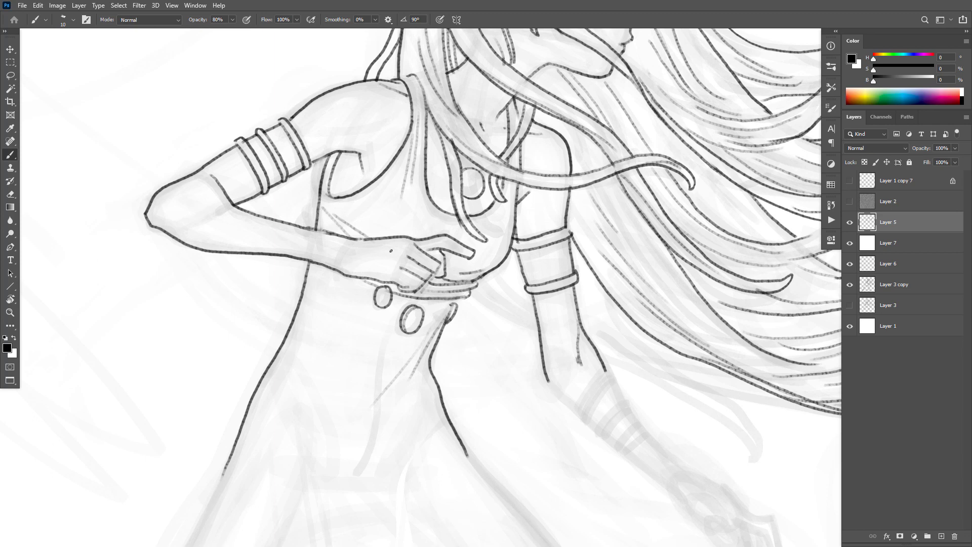
pyautogui.hotkey('ctrl', 'z')
pyautogui.hotkey('ctrl', 'z')
pyautogui.moveTo(354, 216); pyautogui.dragTo(366, 235)
pyautogui.hotkey('ctrl', 'z')
pyautogui.hotkey('ctrl', 'z')
pyautogui.moveTo(349, 218); pyautogui.dragTo(363, 238)
pyautogui.hotkey('ctrl', 'z')
pyautogui.moveTo(367, 198); pyautogui.dragTo(353, 236)
pyautogui.hotkey('ctrl', 'z')
# Draw the front edge of the skirt from the hip over the bent knee down to the hem corner.
pyautogui.keyDown('alt'); pyautogui.click(566, 375); pyautogui.keyUp('alt')
pyautogui.keyDown('alt'); pyautogui.click(566, 375); pyautogui.keyUp('alt')
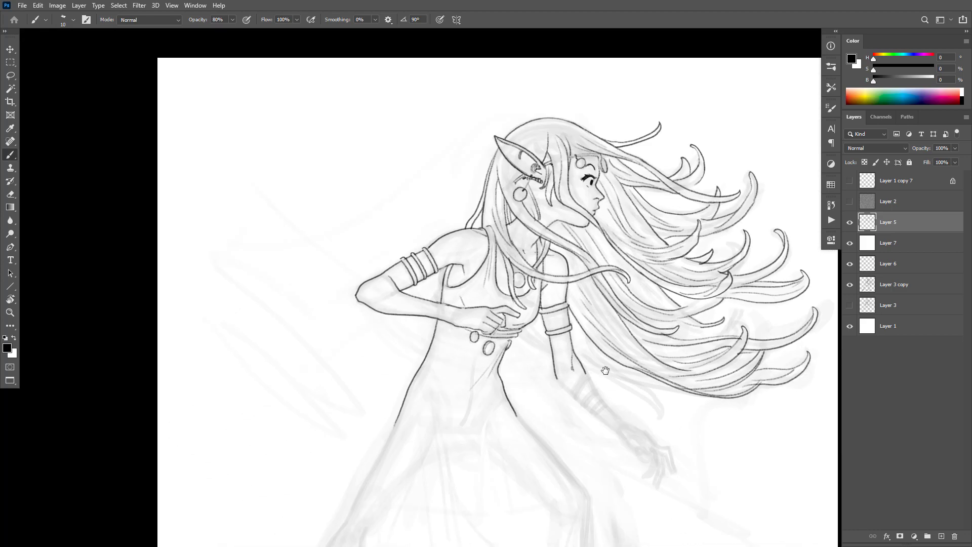
pyautogui.scroll(3, 574, 361)
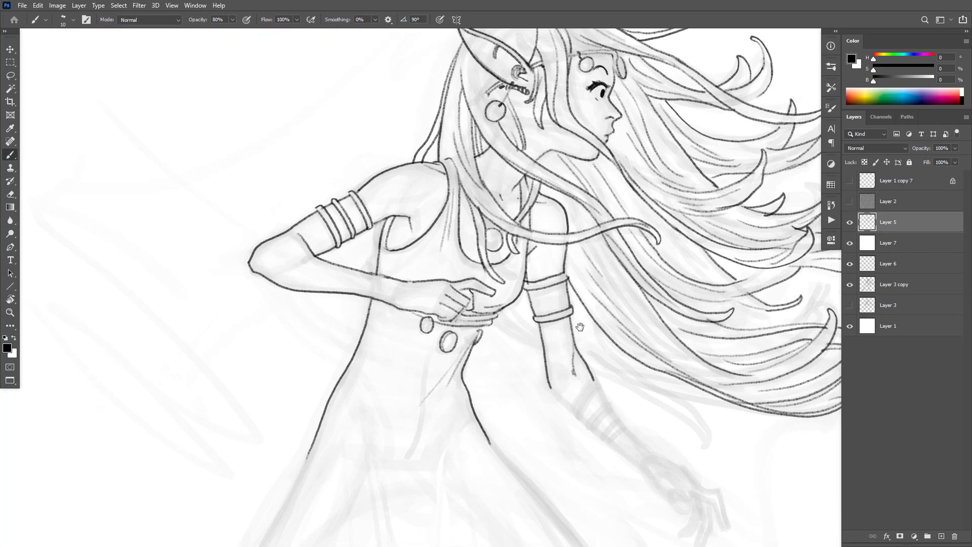
pyautogui.moveTo(628, 260)
pyautogui.mouseDown()
pyautogui.moveTo(626, 151)
pyautogui.moveTo(599, 186)
pyautogui.moveTo(669, 261)
pyautogui.mouseUp()
pyautogui.hotkey('ctrl', 'z')
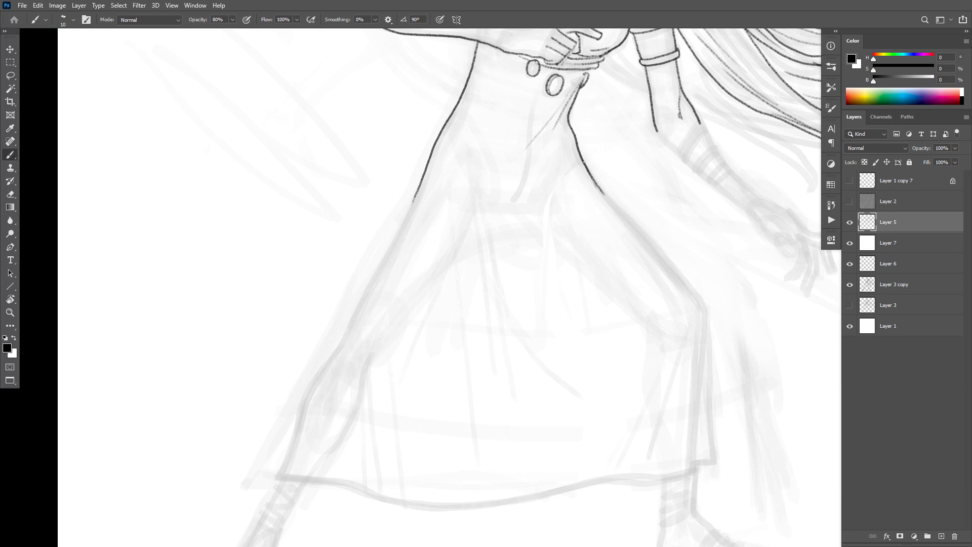
pyautogui.moveTo(588, 171)
pyautogui.mouseDown()
pyautogui.moveTo(705, 301)
pyautogui.moveTo(716, 460)
pyautogui.mouseUp()
pyautogui.hotkey('ctrl', 'z')
pyautogui.hotkey('ctrl', 'z')
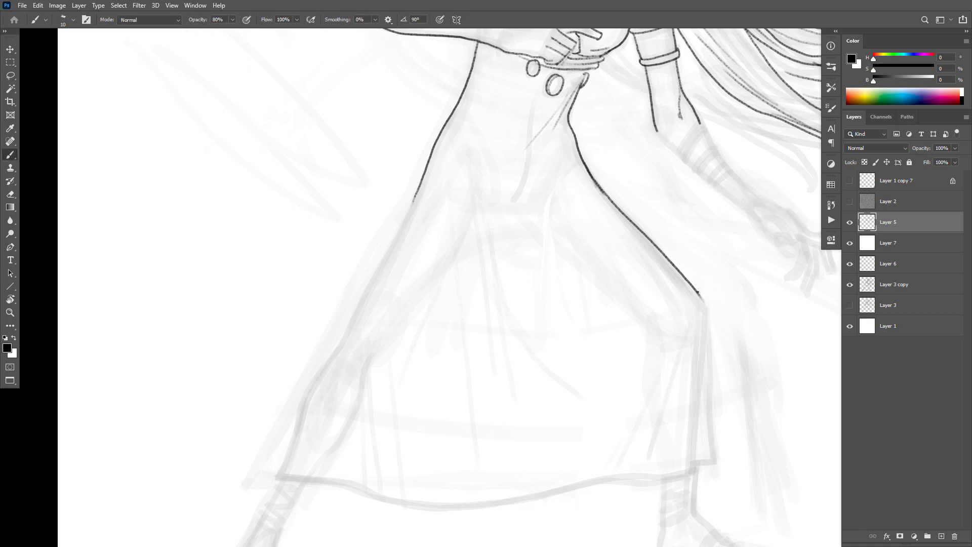
pyautogui.moveTo(697, 290)
pyautogui.mouseDown()
pyautogui.moveTo(712, 327)
pyautogui.moveTo(717, 458)
pyautogui.mouseUp()
pyautogui.hotkey('ctrl', 'z')
pyautogui.hotkey('ctrl', 'z')
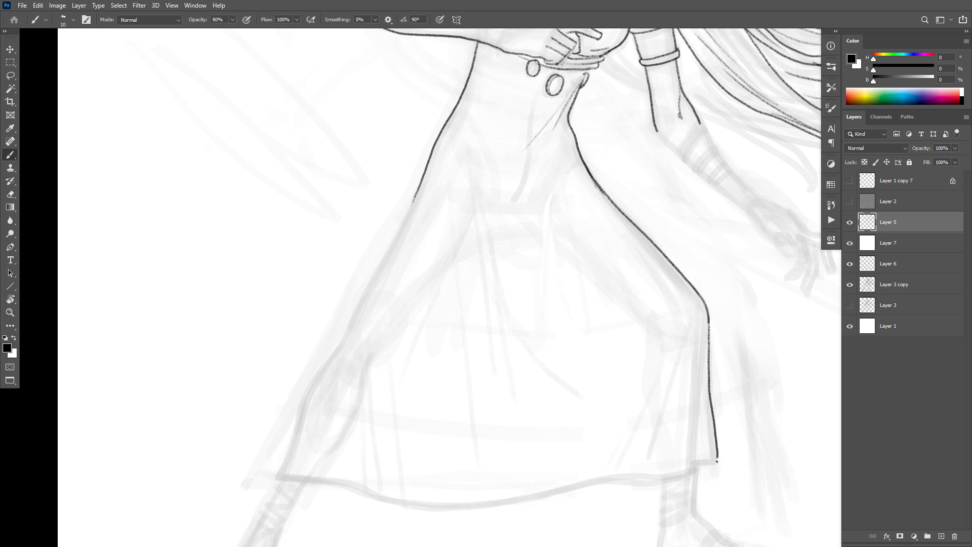
# Try a diagonal fold stroke on the skirt over the front thigh.
pyautogui.scroll(-2, 746, 350)
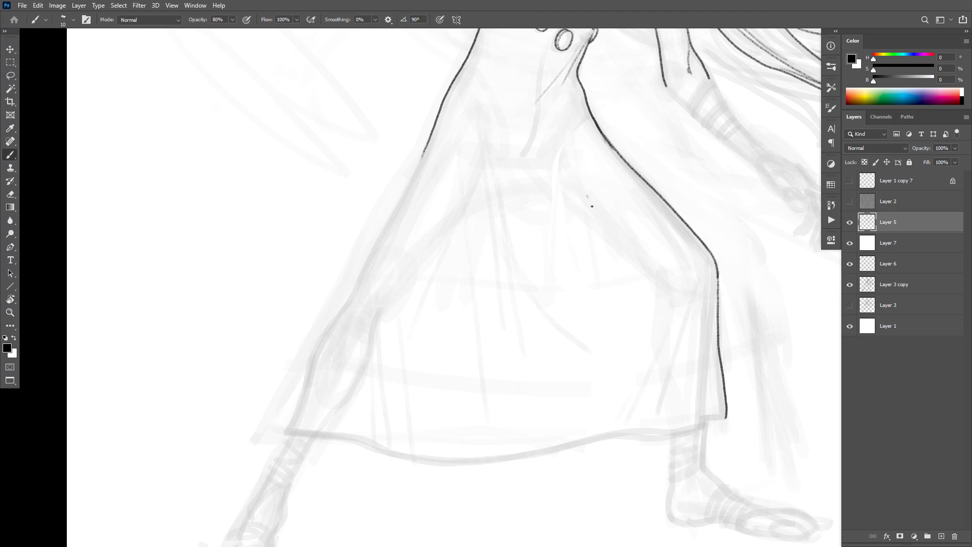
pyautogui.moveTo(587, 198); pyautogui.dragTo(615, 249)
pyautogui.press('e')
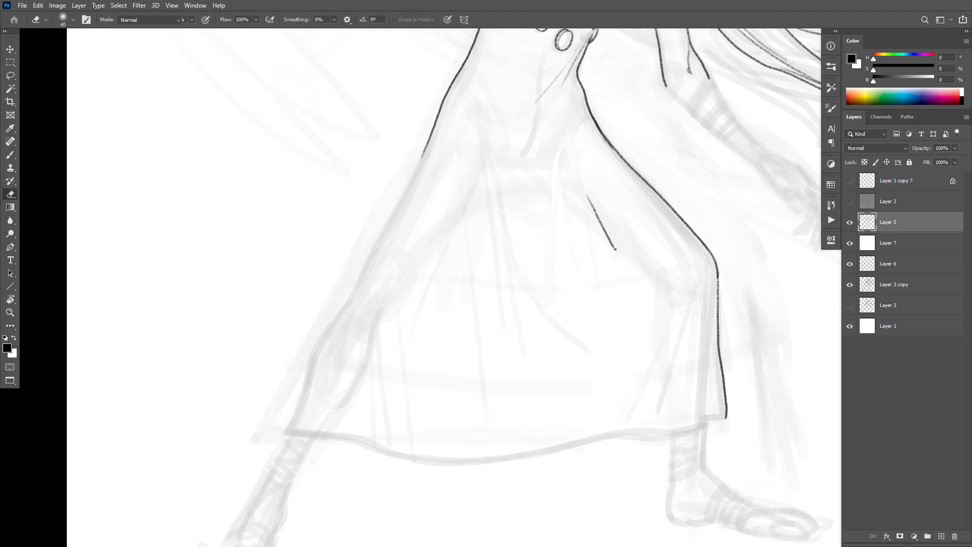
pyautogui.press('b')
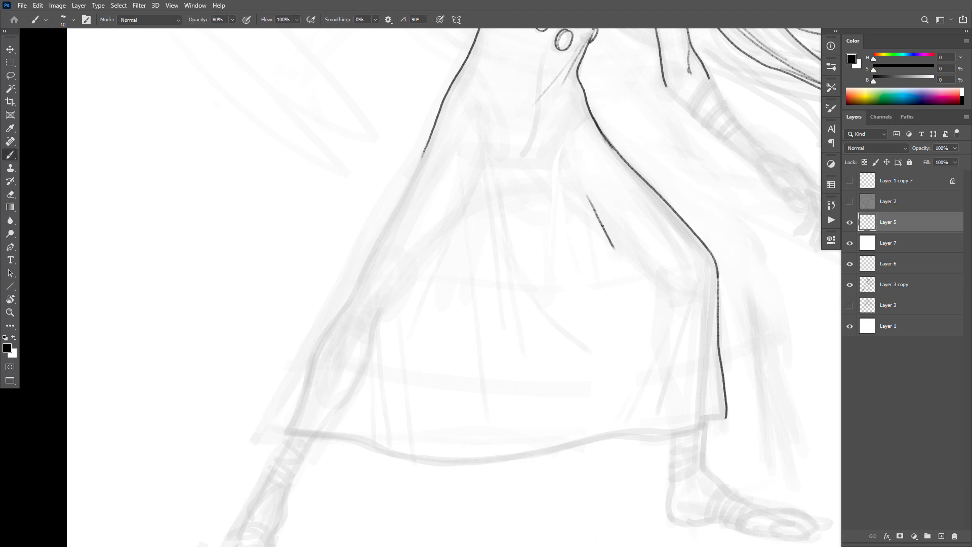
pyautogui.moveTo(603, 229); pyautogui.dragTo(628, 272)
pyautogui.hotkey('ctrl', 'z')
pyautogui.moveTo(600, 224); pyautogui.dragTo(637, 293)
pyautogui.hotkey('ctrl', 'z')
pyautogui.moveTo(604, 225); pyautogui.dragTo(613, 247)
pyautogui.hotkey('ctrl', 'z')
pyautogui.hotkey('ctrl', 'z')
# Draw the back edge of the skirt from the hip to the hem corner and reinforce its line near the hip.
pyautogui.moveTo(731, 397); pyautogui.dragTo(766, 302)
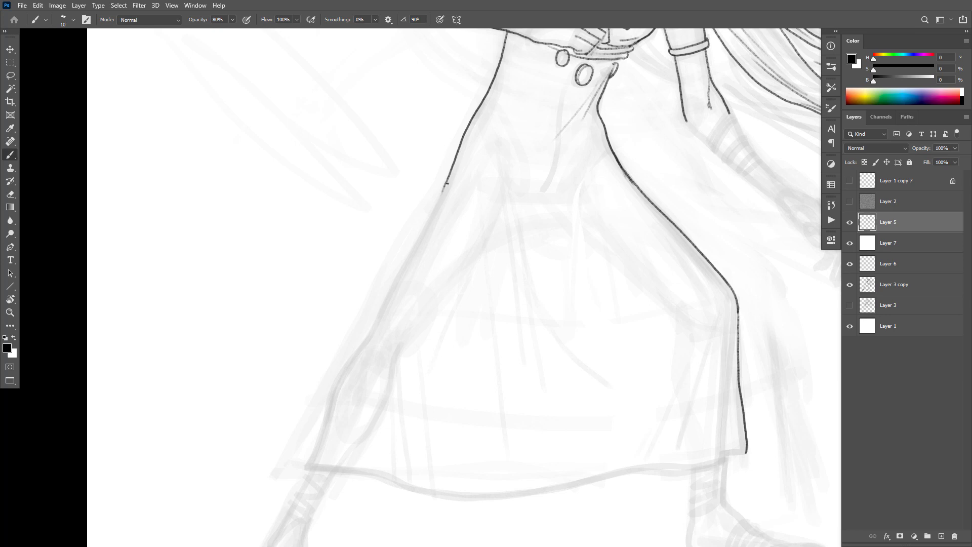
pyautogui.moveTo(448, 179)
pyautogui.mouseDown()
pyautogui.moveTo(338, 379)
pyautogui.moveTo(305, 463)
pyautogui.mouseUp()
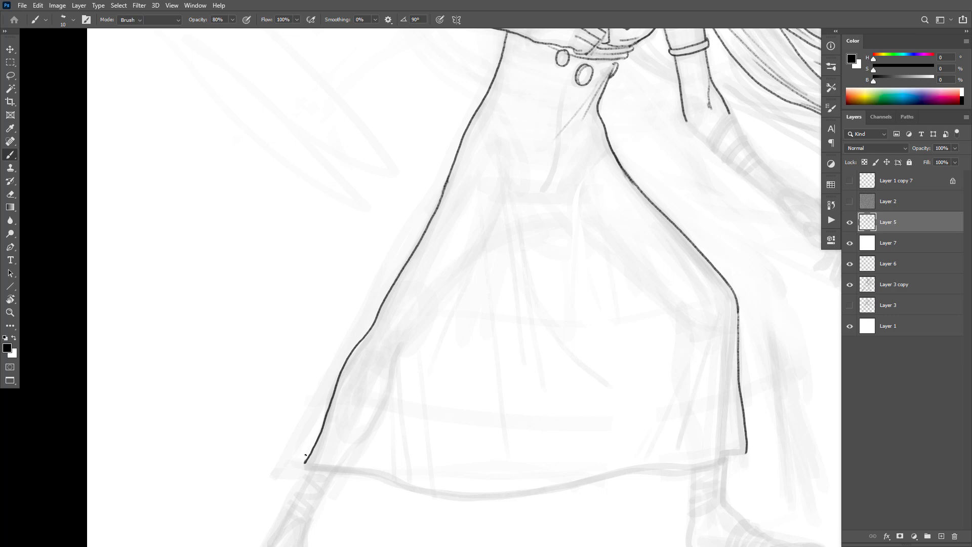
pyautogui.moveTo(441, 206)
pyautogui.mouseDown()
pyautogui.moveTo(454, 161)
pyautogui.moveTo(433, 216)
pyautogui.mouseUp()
pyautogui.hotkey('ctrl', 'z')
pyautogui.moveTo(452, 165); pyautogui.dragTo(436, 210)
pyautogui.moveTo(615, 347)
pyautogui.mouseDown()
pyautogui.moveTo(608, 361)
pyautogui.moveTo(623, 306)
pyautogui.moveTo(608, 341)
pyautogui.mouseUp()
# Add long, light fold lines running down the skirt from the waist past the hips.
pyautogui.moveTo(491, 113); pyautogui.dragTo(509, 206)
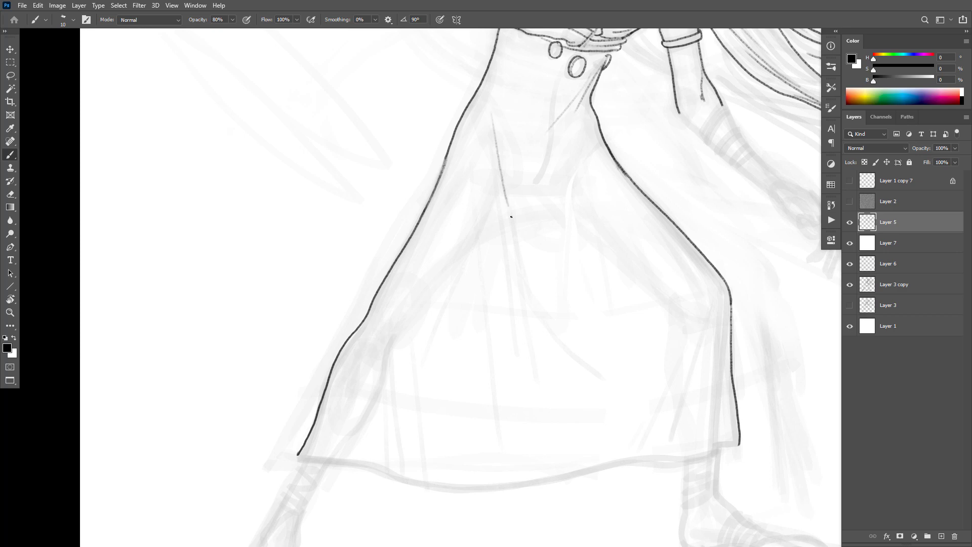
pyautogui.moveTo(501, 151); pyautogui.dragTo(520, 242)
pyautogui.moveTo(521, 181); pyautogui.dragTo(547, 308)
# Draw the wavy skirt hem from corner to corner and add fold lines falling from the front knee.
pyautogui.moveTo(616, 358)
pyautogui.mouseDown()
pyautogui.moveTo(660, 230)
pyautogui.moveTo(636, 240)
pyautogui.mouseUp()
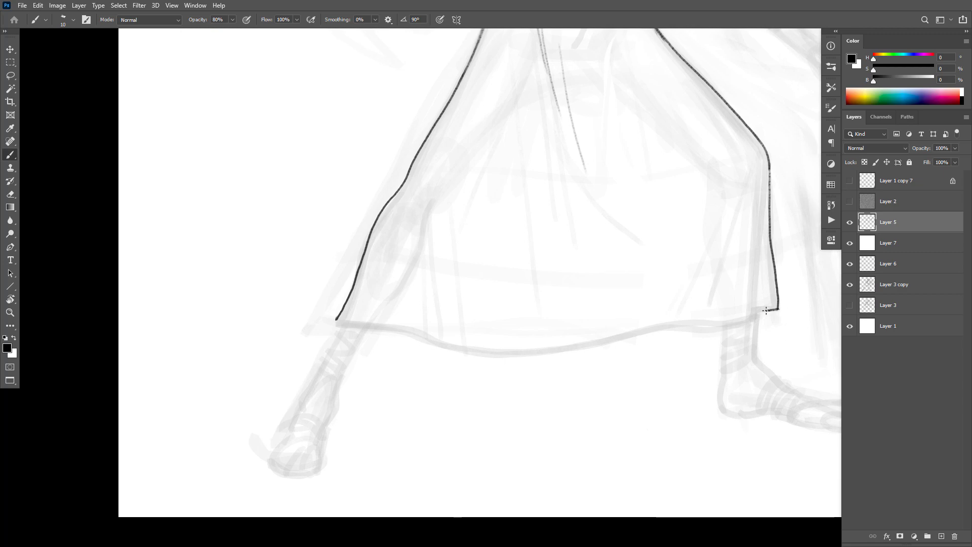
pyautogui.moveTo(767, 310)
pyautogui.mouseDown()
pyautogui.moveTo(735, 328)
pyautogui.moveTo(490, 353)
pyautogui.moveTo(337, 322)
pyautogui.mouseUp()
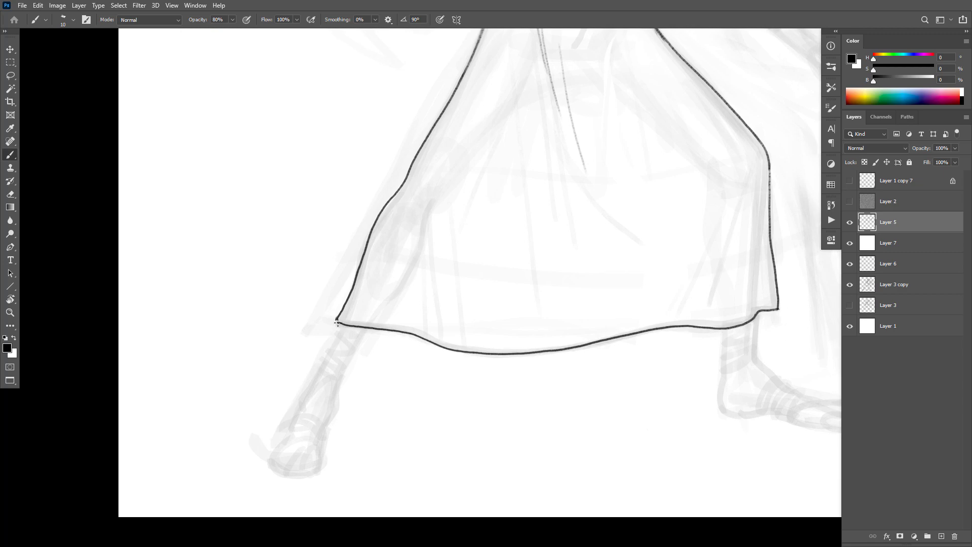
pyautogui.moveTo(768, 175); pyautogui.dragTo(761, 307)
pyautogui.moveTo(759, 227); pyautogui.dragTo(757, 313)
pyautogui.moveTo(764, 185)
pyautogui.mouseDown()
pyautogui.moveTo(727, 303)
pyautogui.moveTo(709, 313)
pyautogui.mouseUp()
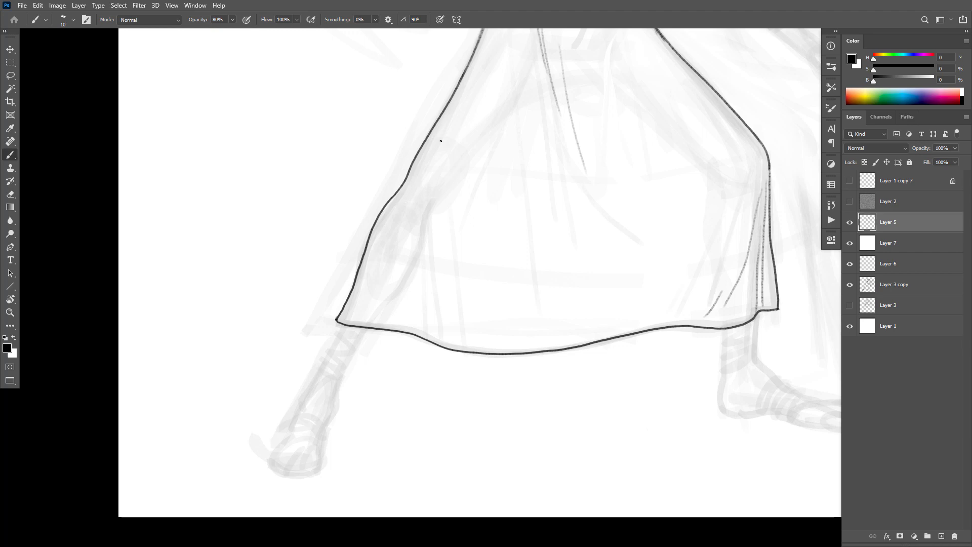
# Try curved fold lines across the middle of the skirt and below the front hip.
pyautogui.moveTo(517, 139); pyautogui.dragTo(517, 189)
pyautogui.moveTo(500, 157)
pyautogui.mouseDown()
pyautogui.moveTo(525, 256)
pyautogui.moveTo(562, 320)
pyautogui.mouseUp()
pyautogui.moveTo(551, 276); pyautogui.dragTo(582, 322)
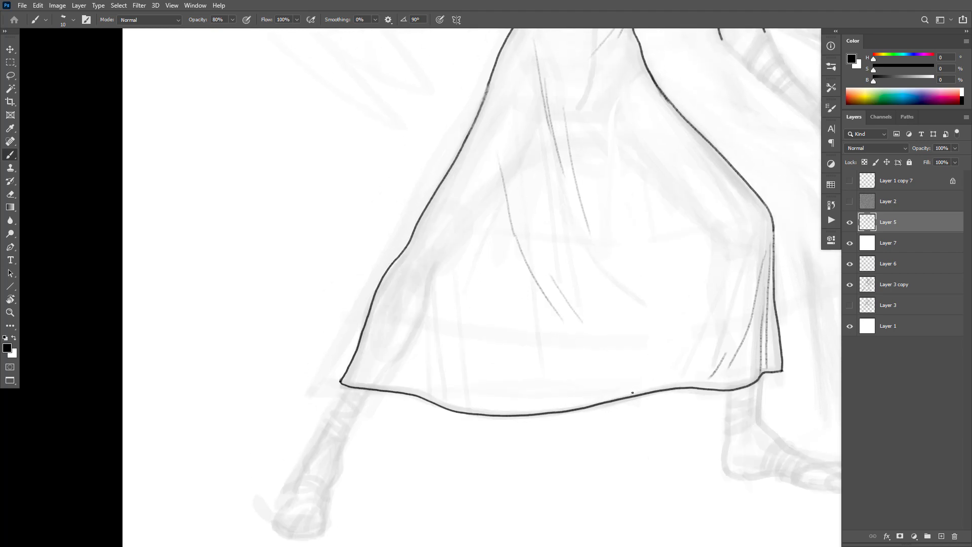
pyautogui.moveTo(664, 133)
pyautogui.mouseDown()
pyautogui.moveTo(646, 219)
pyautogui.moveTo(614, 277)
pyautogui.mouseUp()
pyautogui.moveTo(635, 174); pyautogui.dragTo(610, 211)
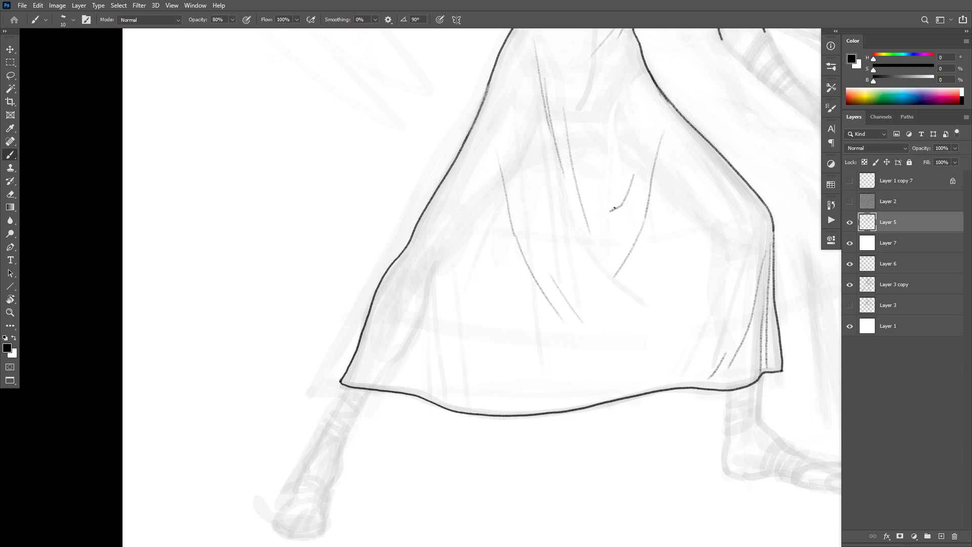
pyautogui.hotkey('ctrl', 'z')
pyautogui.hotkey('ctrl', 'z')
pyautogui.hotkey('ctrl', 'z')
pyautogui.hotkey('ctrl', 'z')
pyautogui.hotkey('ctrl', 'z')
pyautogui.hotkey('ctrl', 'z')
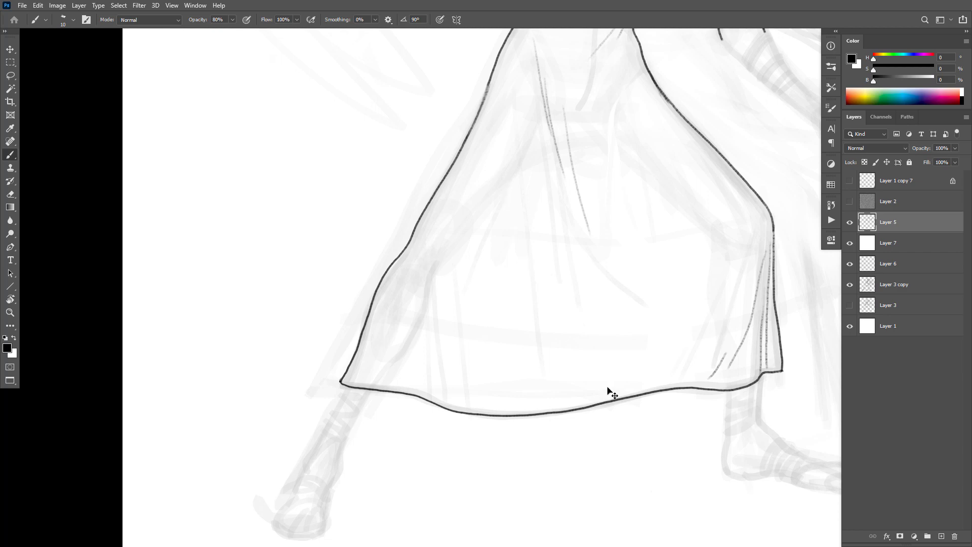
# Outline the trailing lower leg and foot below the hem, including the big toe and the smaller toe divisions.
pyautogui.moveTo(673, 317); pyautogui.dragTo(706, 276)
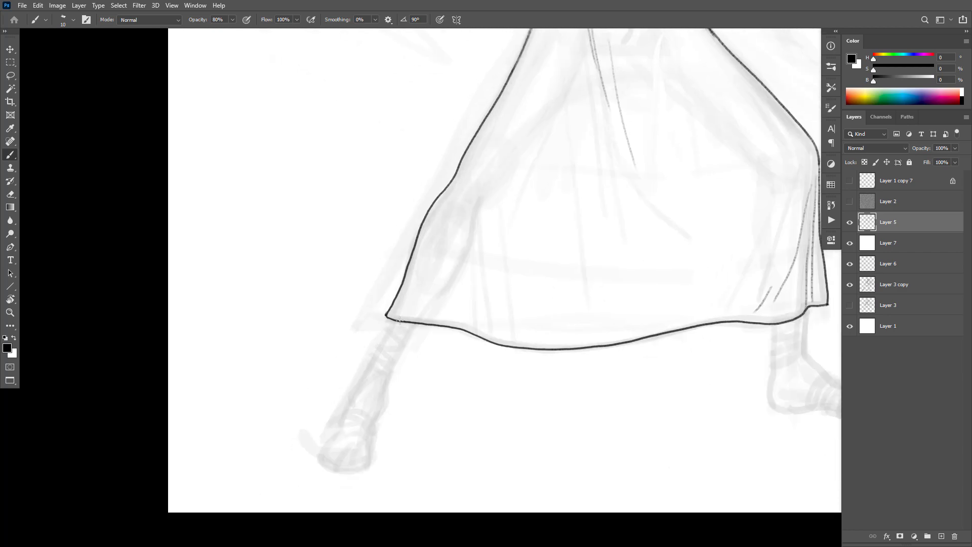
pyautogui.moveTo(389, 320)
pyautogui.mouseDown()
pyautogui.moveTo(320, 456)
pyautogui.moveTo(327, 468)
pyautogui.mouseUp()
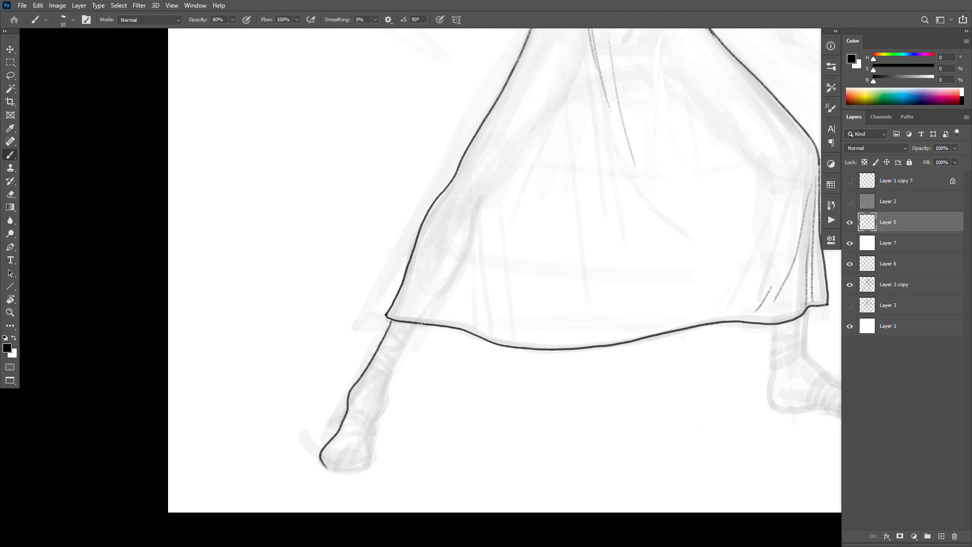
pyautogui.moveTo(421, 323)
pyautogui.mouseDown()
pyautogui.moveTo(395, 366)
pyautogui.moveTo(370, 462)
pyautogui.moveTo(358, 472)
pyautogui.moveTo(345, 466)
pyautogui.moveTo(353, 472)
pyautogui.moveTo(360, 438)
pyautogui.moveTo(352, 458)
pyautogui.mouseUp()
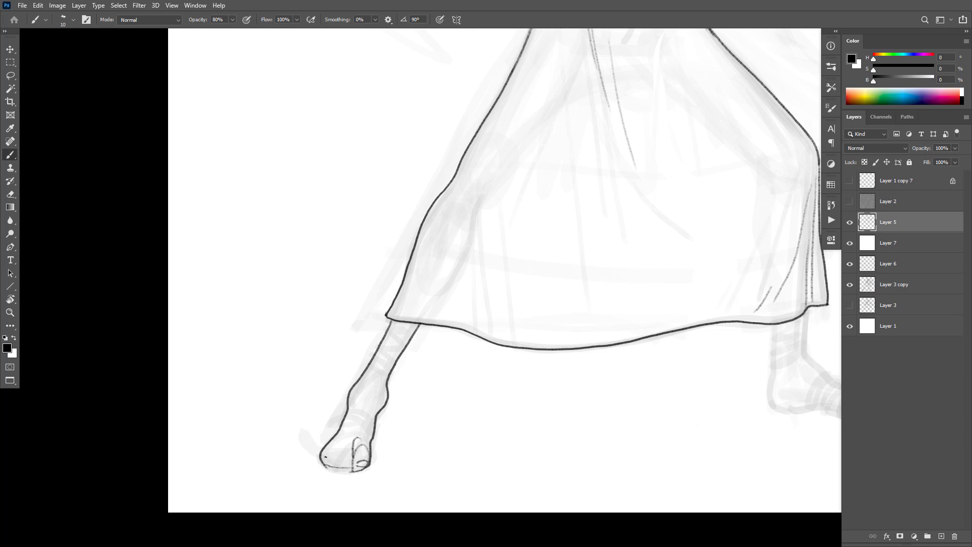
pyautogui.moveTo(349, 450)
pyautogui.mouseDown()
pyautogui.moveTo(345, 467)
pyautogui.moveTo(329, 465)
pyautogui.mouseUp()
# Try curved wrap lines around the trailing leg just below the hem.
pyautogui.moveTo(389, 321)
pyautogui.mouseDown()
pyautogui.moveTo(406, 333)
pyautogui.moveTo(392, 323)
pyautogui.moveTo(387, 334)
pyautogui.moveTo(406, 341)
pyautogui.moveTo(380, 333)
pyautogui.moveTo(392, 356)
pyautogui.mouseUp()
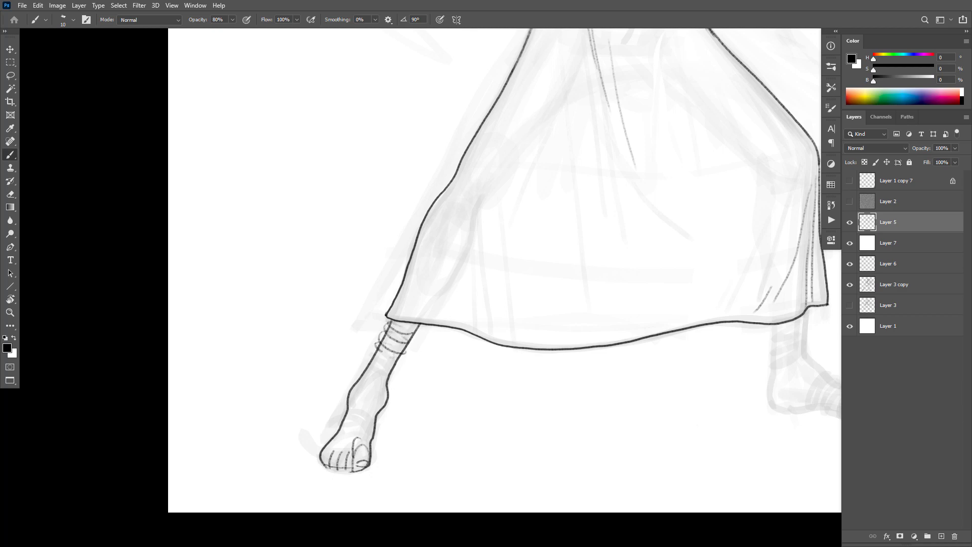
pyautogui.hotkey('ctrl', 'z')
pyautogui.hotkey('ctrl', 'z')
pyautogui.hotkey('ctrl', 'z')
pyautogui.hotkey('ctrl', 'z')
# Draw wrappings around the trailing shin, straps across the foot, and the sandal's heel and sole.
pyautogui.press('r')
pyautogui.moveTo(373, 363)
pyautogui.mouseDown()
pyautogui.moveTo(411, 403)
pyautogui.moveTo(494, 397)
pyautogui.moveTo(505, 366)
pyautogui.moveTo(525, 412)
pyautogui.mouseUp()
pyautogui.press('b')
pyautogui.moveTo(509, 430)
pyautogui.mouseDown()
pyautogui.moveTo(567, 450)
pyautogui.moveTo(551, 451)
pyautogui.moveTo(573, 448)
pyautogui.moveTo(554, 461)
pyautogui.moveTo(555, 479)
pyautogui.moveTo(577, 455)
pyautogui.moveTo(559, 480)
pyautogui.mouseUp()
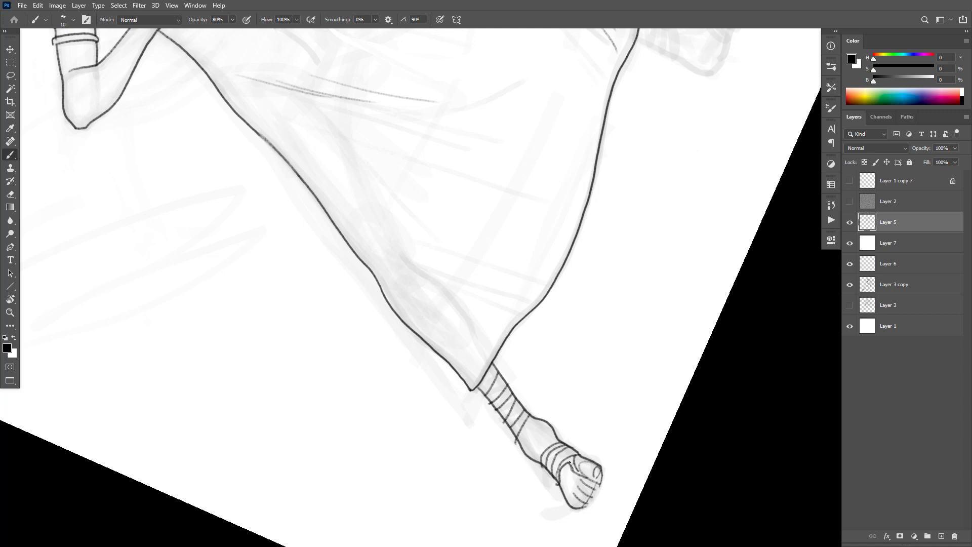
pyautogui.moveTo(557, 433); pyautogui.dragTo(580, 449)
pyautogui.moveTo(580, 508)
pyautogui.mouseDown()
pyautogui.moveTo(592, 506)
pyautogui.moveTo(606, 470)
pyautogui.mouseUp()
# Outline the front lower leg, heel and top of the foot, with wrappings below the hem and an ankle detail.
pyautogui.moveTo(662, 302); pyautogui.dragTo(587, 412)
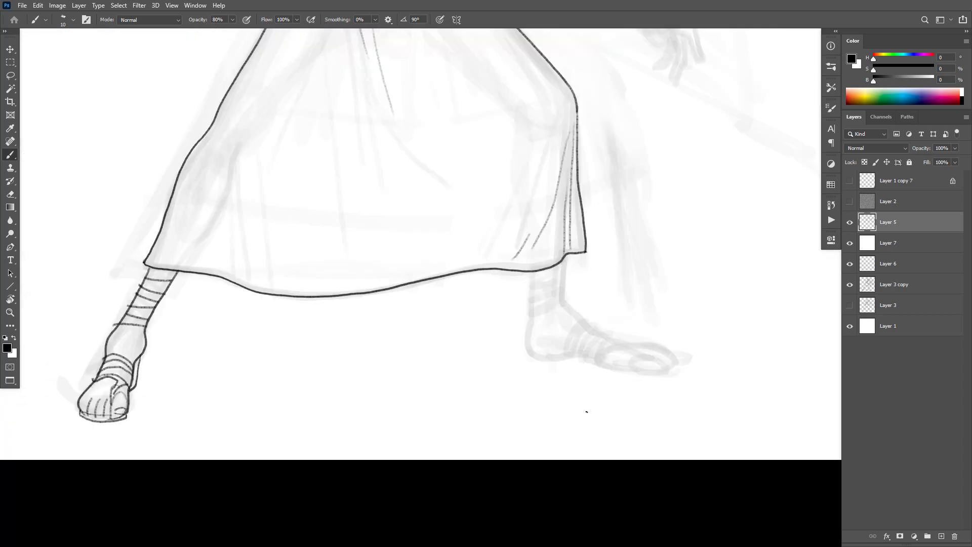
pyautogui.moveTo(563, 258)
pyautogui.mouseDown()
pyautogui.moveTo(564, 299)
pyautogui.moveTo(531, 296)
pyautogui.moveTo(530, 341)
pyautogui.mouseUp()
pyautogui.hotkey('ctrl', 'z')
pyautogui.moveTo(533, 272)
pyautogui.mouseDown()
pyautogui.moveTo(531, 342)
pyautogui.moveTo(558, 275)
pyautogui.moveTo(537, 289)
pyautogui.moveTo(564, 291)
pyautogui.moveTo(539, 298)
pyautogui.moveTo(547, 328)
pyautogui.moveTo(564, 297)
pyautogui.moveTo(586, 325)
pyautogui.moveTo(635, 348)
pyautogui.mouseUp()
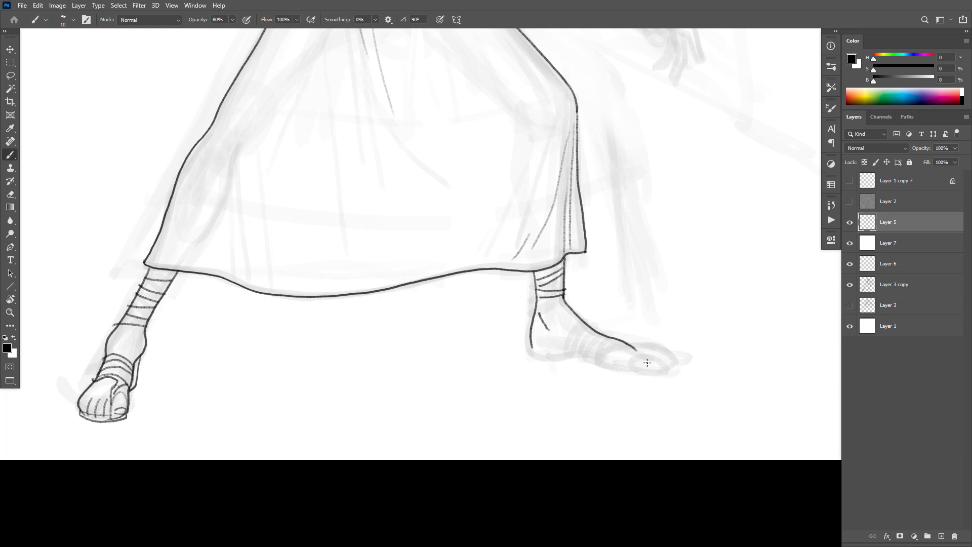
# Finish the front foot with toes, straps across the instep and a sandal sole.
pyautogui.moveTo(644, 359)
pyautogui.mouseDown()
pyautogui.moveTo(624, 361)
pyautogui.moveTo(651, 372)
pyautogui.moveTo(654, 361)
pyautogui.moveTo(655, 371)
pyautogui.moveTo(641, 366)
pyautogui.moveTo(657, 364)
pyautogui.moveTo(639, 350)
pyautogui.moveTo(618, 346)
pyautogui.moveTo(600, 349)
pyautogui.moveTo(597, 363)
pyautogui.moveTo(575, 358)
pyautogui.mouseUp()
pyautogui.hotkey('ctrl', 'z')
pyautogui.moveTo(578, 324)
pyautogui.mouseDown()
pyautogui.moveTo(569, 358)
pyautogui.moveTo(588, 368)
pyautogui.moveTo(600, 351)
pyautogui.moveTo(606, 364)
pyautogui.moveTo(566, 359)
pyautogui.moveTo(554, 343)
pyautogui.moveTo(532, 351)
pyautogui.moveTo(614, 374)
pyautogui.moveTo(657, 363)
pyautogui.moveTo(627, 374)
pyautogui.moveTo(657, 375)
pyautogui.moveTo(531, 355)
pyautogui.mouseUp()
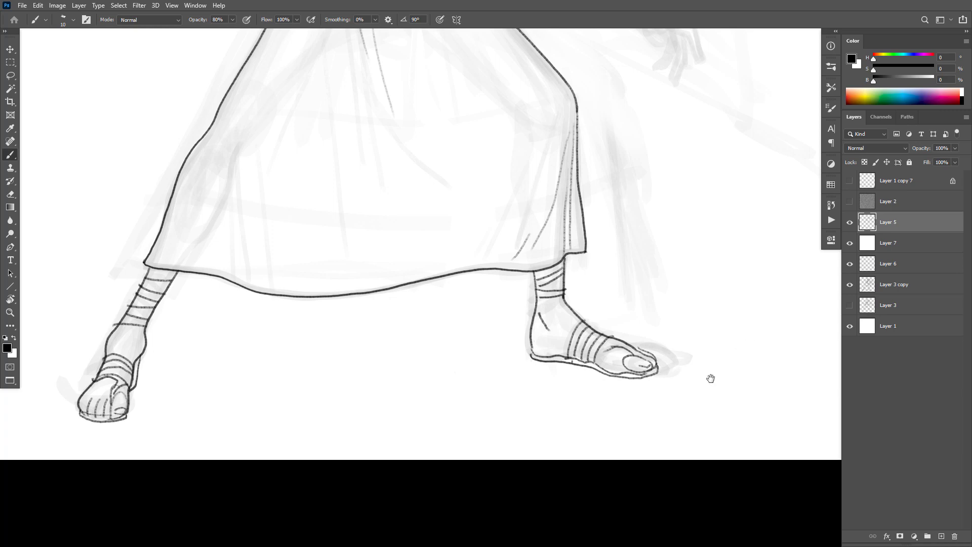
# Outline both sides of the extended forearm from the elbow to the wrist.
pyautogui.scroll(5, 558, 271)
pyautogui.moveTo(560, 269); pyautogui.dragTo(577, 312)
pyautogui.scroll(5, 577, 313)
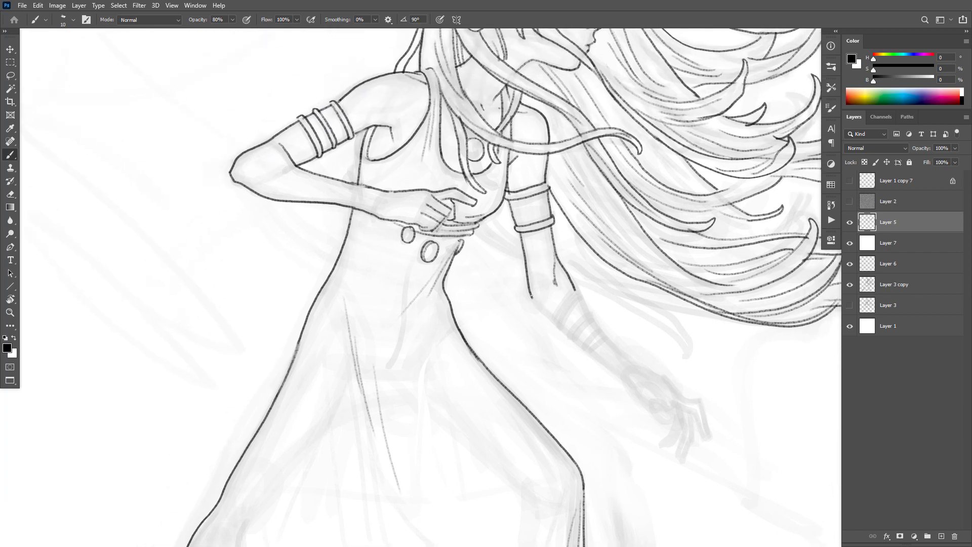
pyautogui.moveTo(532, 296); pyautogui.dragTo(627, 376)
pyautogui.hotkey('ctrl', 'z')
pyautogui.moveTo(574, 287); pyautogui.dragTo(635, 363)
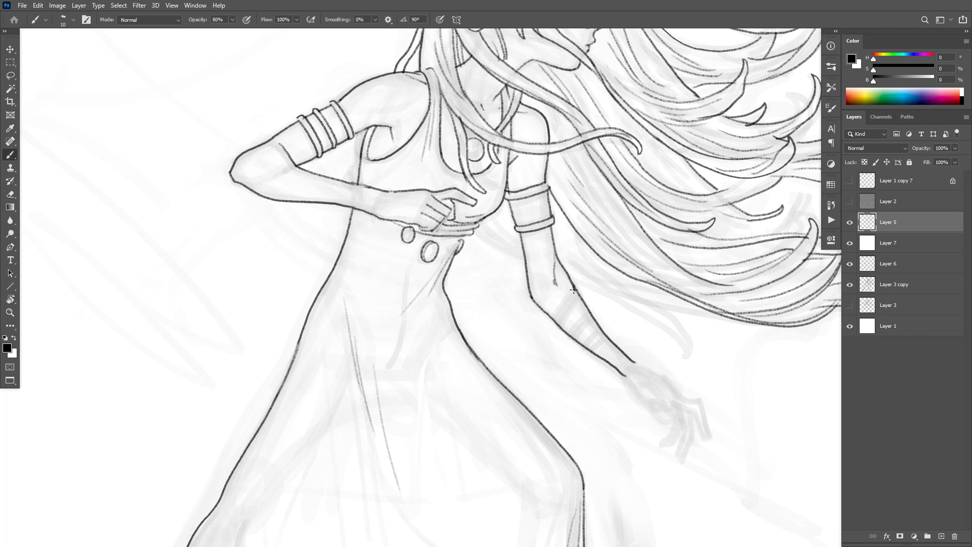
# Draw crossing wrappings around the extended forearm and outline its hand with the thumb and loosely curled fingers.
pyautogui.moveTo(574, 290)
pyautogui.mouseDown()
pyautogui.moveTo(552, 323)
pyautogui.moveTo(590, 307)
pyautogui.moveTo(576, 346)
pyautogui.moveTo(590, 336)
pyautogui.moveTo(590, 355)
pyautogui.moveTo(618, 340)
pyautogui.mouseUp()
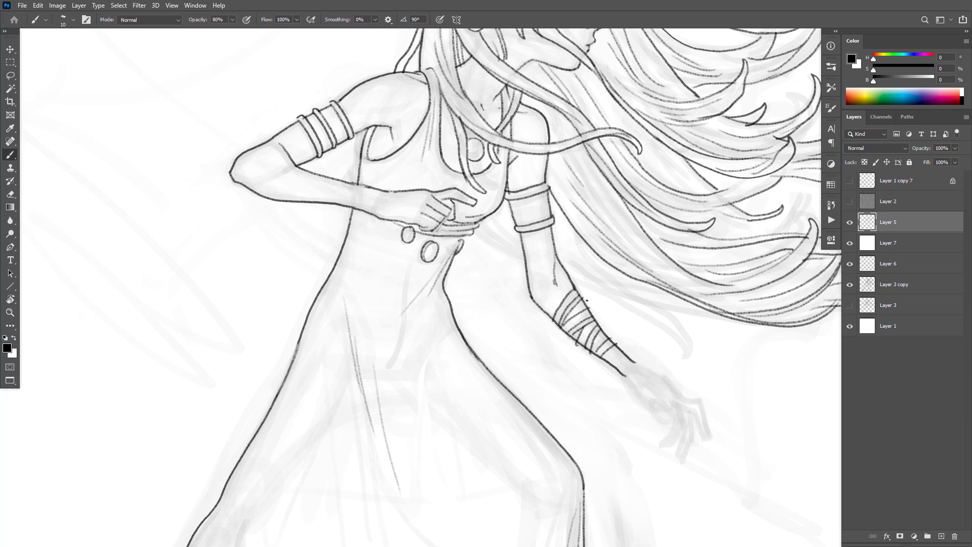
pyautogui.moveTo(584, 298); pyautogui.dragTo(589, 310)
pyautogui.moveTo(633, 387)
pyautogui.mouseDown()
pyautogui.moveTo(667, 423)
pyautogui.moveTo(667, 411)
pyautogui.mouseUp()
pyautogui.moveTo(637, 364)
pyautogui.mouseDown()
pyautogui.moveTo(683, 396)
pyautogui.moveTo(695, 393)
pyautogui.moveTo(714, 435)
pyautogui.mouseUp()
pyautogui.hotkey('ctrl', 'z')
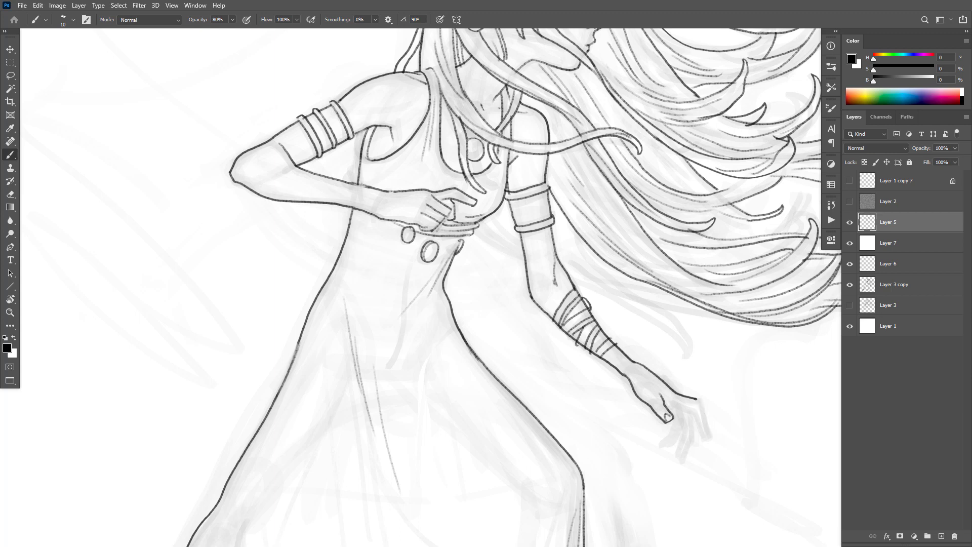
pyautogui.moveTo(699, 399)
pyautogui.mouseDown()
pyautogui.moveTo(708, 438)
pyautogui.moveTo(697, 421)
pyautogui.moveTo(687, 455)
pyautogui.moveTo(675, 403)
pyautogui.mouseUp()
pyautogui.moveTo(677, 439)
pyautogui.mouseDown()
pyautogui.moveTo(663, 447)
pyautogui.moveTo(675, 425)
pyautogui.mouseUp()
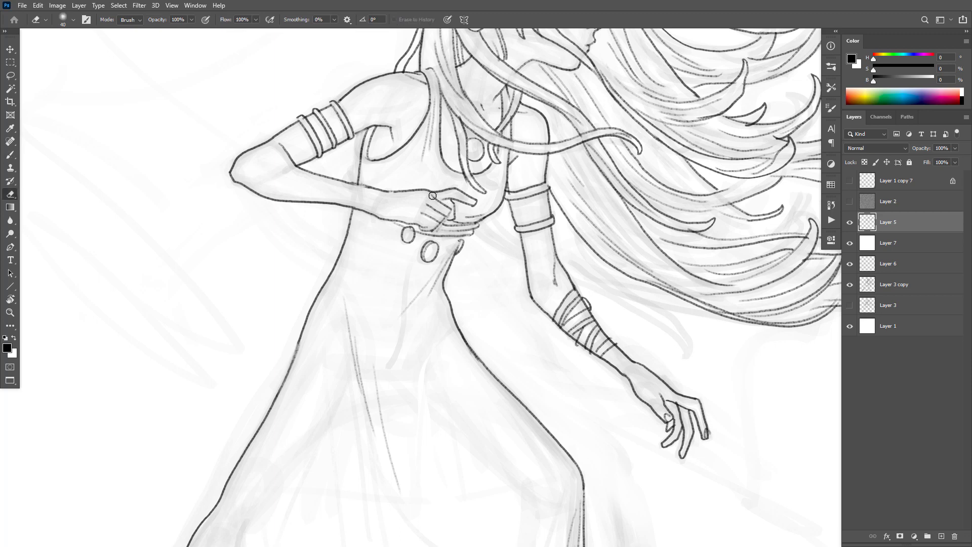
# Refine the bent hand in front of the chest, reworking the knuckle and finger lines.
pyautogui.scroll(1, 443, 204)
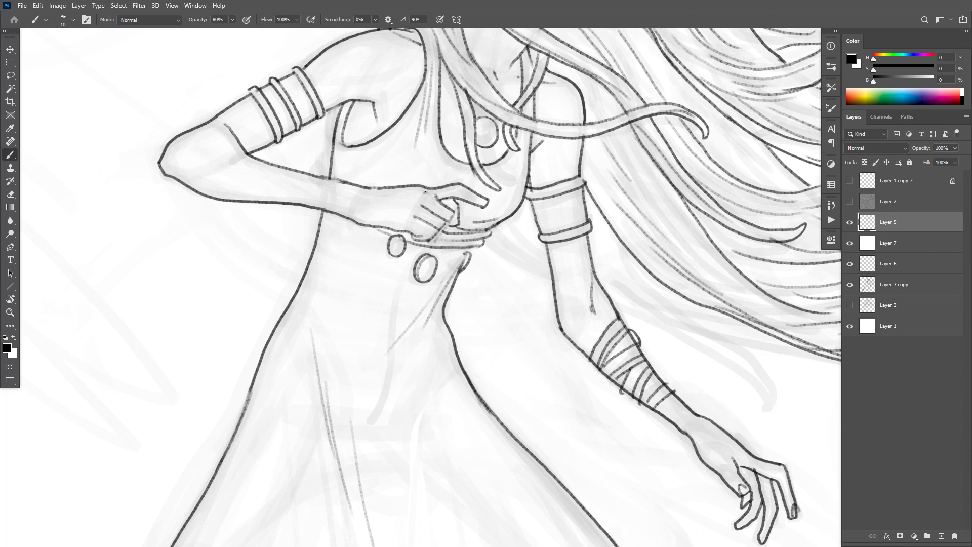
pyautogui.moveTo(422, 191); pyautogui.dragTo(435, 208)
pyautogui.hotkey('ctrl', 'z')
pyautogui.press('e')
pyautogui.press('b')
pyautogui.press('e')
pyautogui.press('b')
pyautogui.moveTo(426, 208); pyautogui.dragTo(422, 202)
pyautogui.press('e')
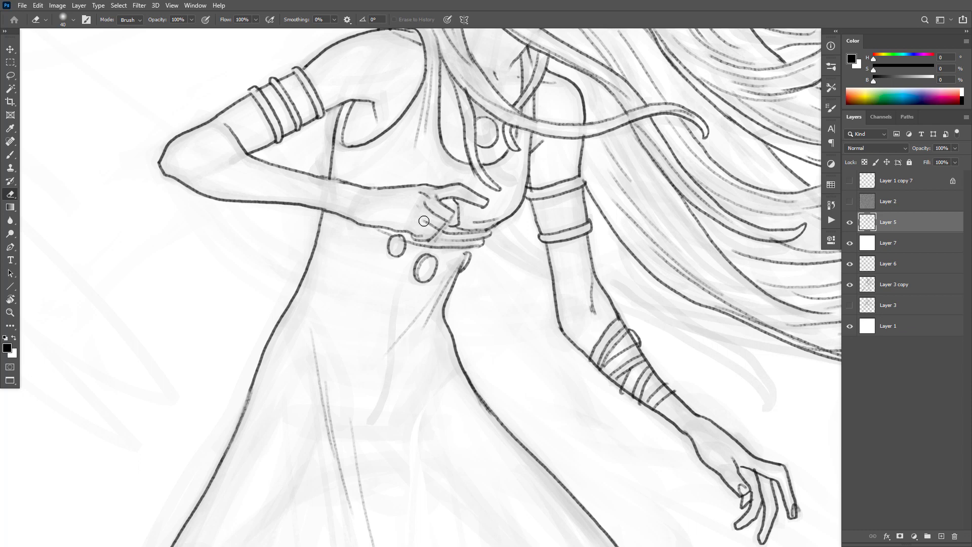
pyautogui.press('b')
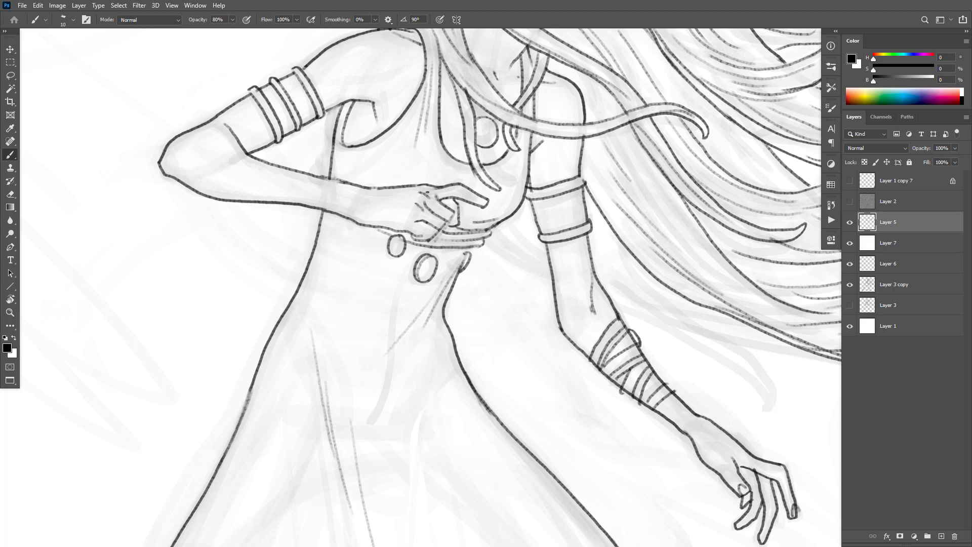
pyautogui.moveTo(408, 222); pyautogui.dragTo(419, 225)
# Erase the inner edge of the extended upper arm and redraw it with the ends of both armbands beside the dress.
pyautogui.scroll(4, 610, 356)
pyautogui.moveTo(524, 246); pyautogui.dragTo(545, 349)
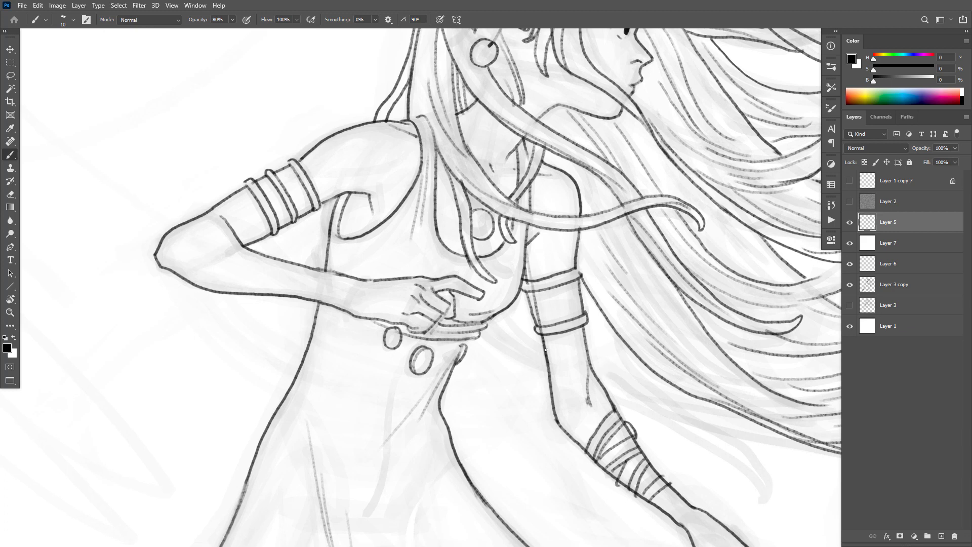
pyautogui.press('e')
pyautogui.moveTo(534, 280)
pyautogui.mouseDown()
pyautogui.moveTo(538, 320)
pyautogui.moveTo(526, 262)
pyautogui.moveTo(537, 328)
pyautogui.mouseUp()
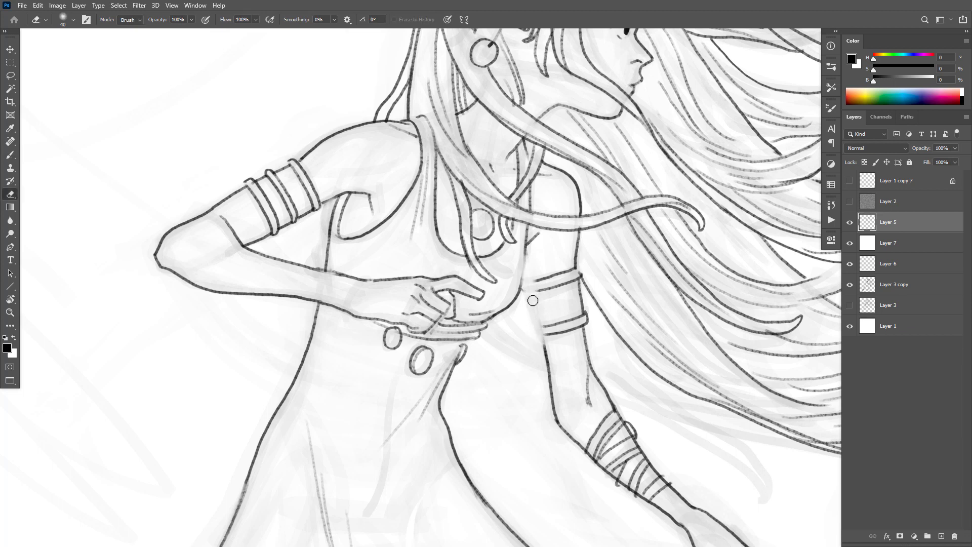
pyautogui.press('b')
pyautogui.moveTo(523, 252)
pyautogui.mouseDown()
pyautogui.moveTo(516, 298)
pyautogui.moveTo(527, 284)
pyautogui.moveTo(536, 292)
pyautogui.mouseUp()
pyautogui.moveTo(548, 325)
pyautogui.mouseDown()
pyautogui.moveTo(529, 285)
pyautogui.moveTo(538, 234)
pyautogui.moveTo(555, 222)
pyautogui.moveTo(579, 228)
pyautogui.moveTo(569, 261)
pyautogui.mouseUp()
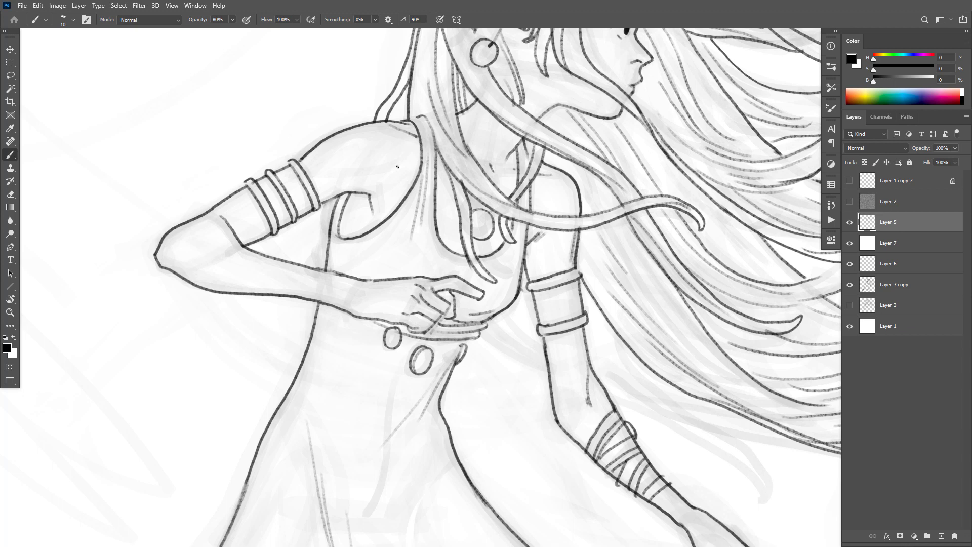
# Add dark accent strokes in the armpit opening, along the neck and between the hair strands.
pyautogui.moveTo(376, 216)
pyautogui.mouseDown()
pyautogui.moveTo(360, 194)
pyautogui.moveTo(344, 219)
pyautogui.mouseUp()
pyautogui.moveTo(437, 154); pyautogui.dragTo(447, 173)
pyautogui.moveTo(517, 149); pyautogui.dragTo(518, 172)
pyautogui.moveTo(554, 287); pyautogui.dragTo(534, 291)
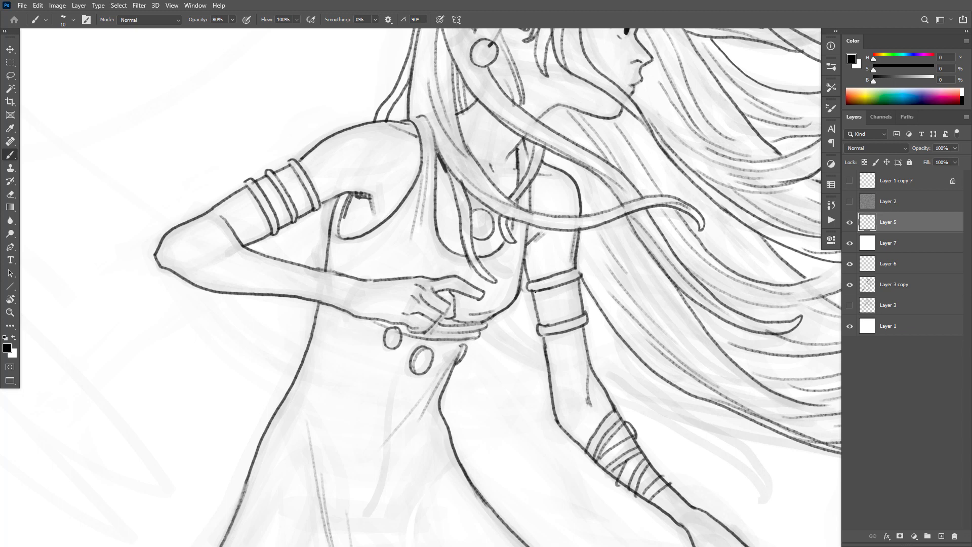
pyautogui.moveTo(526, 140); pyautogui.dragTo(530, 154)
pyautogui.moveTo(475, 98); pyautogui.dragTo(465, 82)
# Darken the inner ear details and touch up the lines around the round forehead gem.
pyautogui.scroll(3, 589, 133)
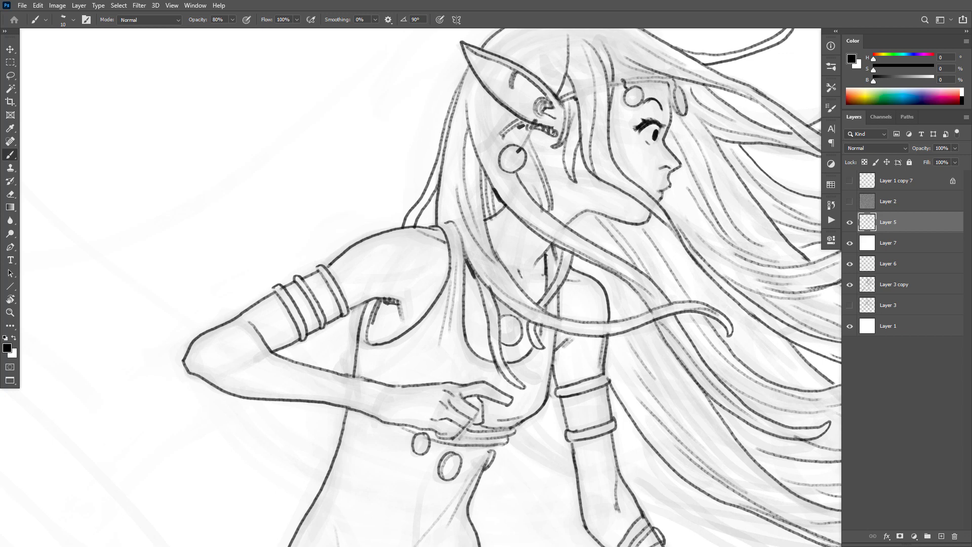
pyautogui.moveTo(553, 133)
pyautogui.mouseDown()
pyautogui.moveTo(541, 105)
pyautogui.moveTo(539, 115)
pyautogui.mouseUp()
pyautogui.moveTo(625, 60); pyautogui.dragTo(655, 76)
# Erase the tip of the short lock in front of the ear and redraw the lock with a longer, pointed end.
pyautogui.scroll(1, 579, 144)
pyautogui.press('e')
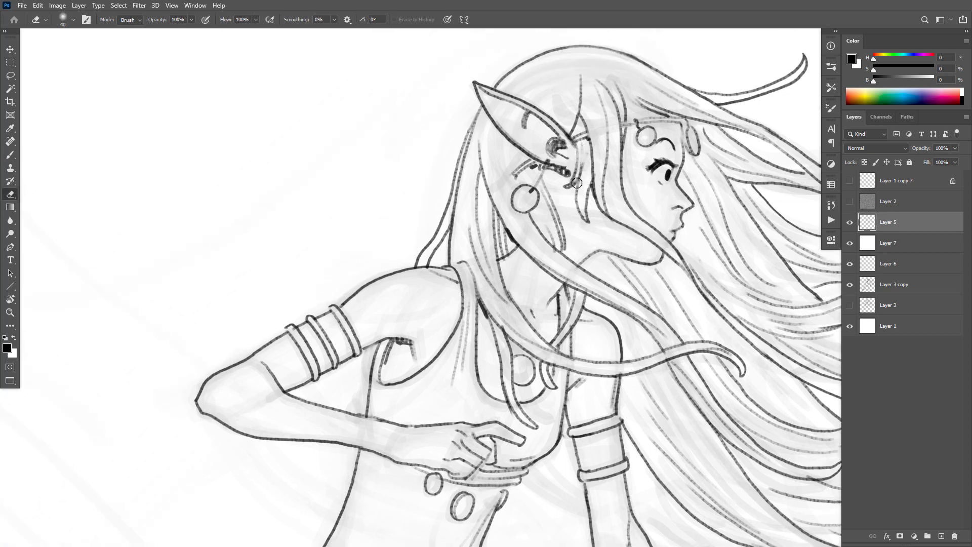
pyautogui.moveTo(577, 183); pyautogui.dragTo(567, 190)
pyautogui.press('b')
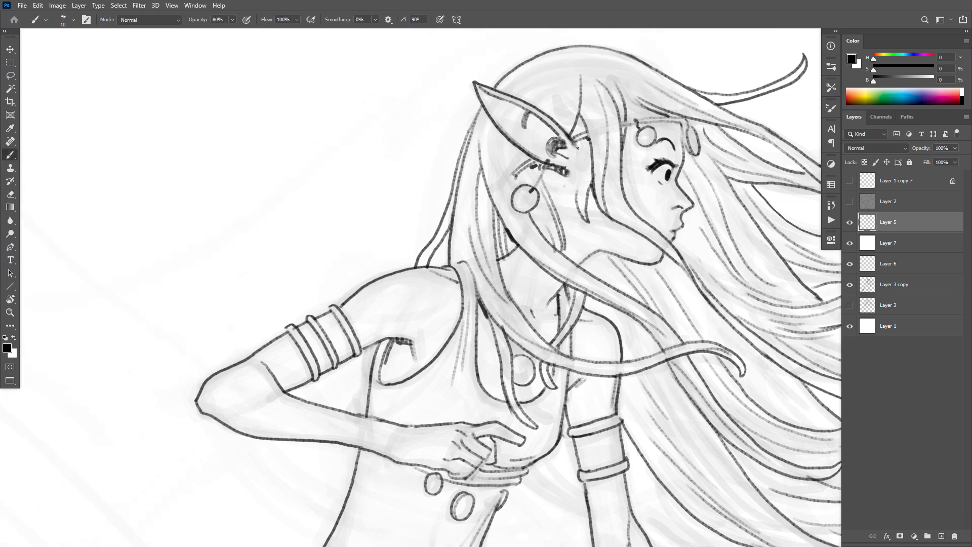
pyautogui.moveTo(577, 147)
pyautogui.mouseDown()
pyautogui.moveTo(558, 194)
pyautogui.moveTo(614, 229)
pyautogui.moveTo(578, 216)
pyautogui.moveTo(592, 233)
pyautogui.moveTo(587, 185)
pyautogui.mouseUp()
pyautogui.press('e')
pyautogui.press('b')
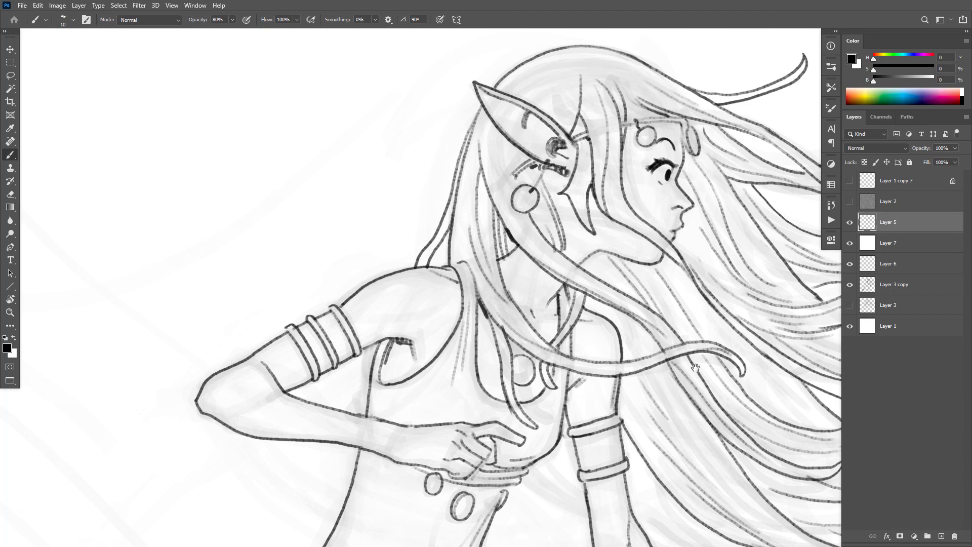
# Undo the last strand strokes and rework the lock in front of the ear with a jagged, forked tip.
pyautogui.moveTo(694, 371); pyautogui.dragTo(680, 378)
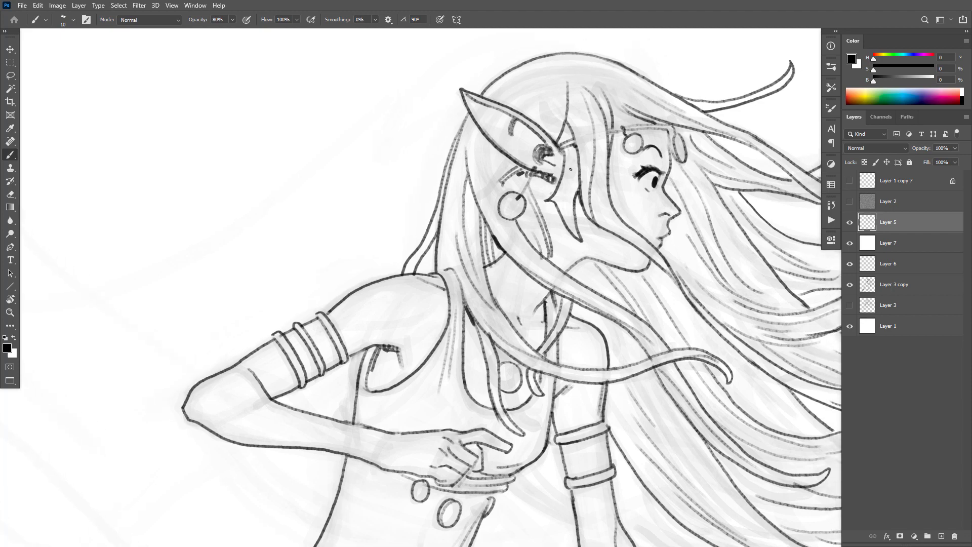
pyautogui.keyDown('alt'); pyautogui.click(672, 365); pyautogui.keyUp('alt')
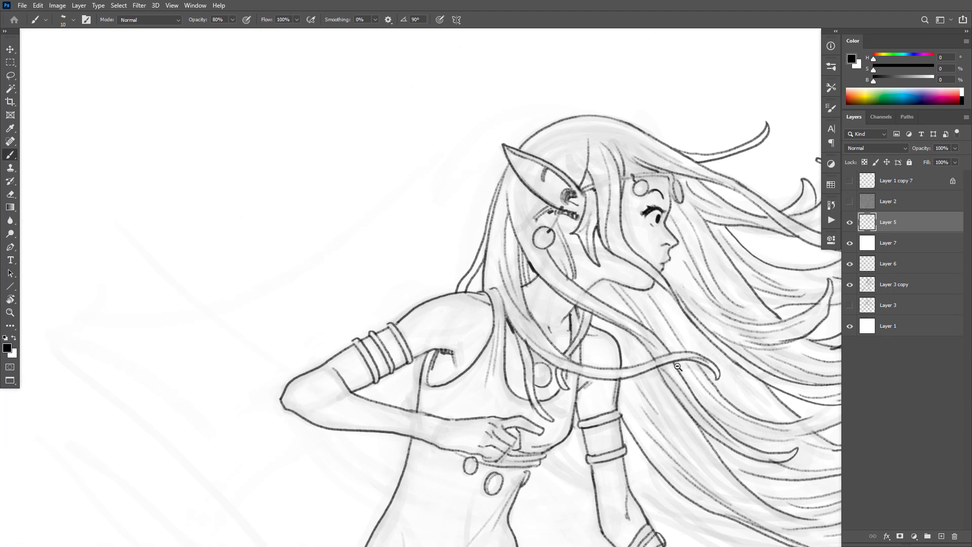
pyautogui.keyDown('alt'); pyautogui.click(726, 384); pyautogui.keyUp('alt')
pyautogui.keyDown('alt'); pyautogui.click(726, 383); pyautogui.keyUp('alt')
pyautogui.click(699, 336)
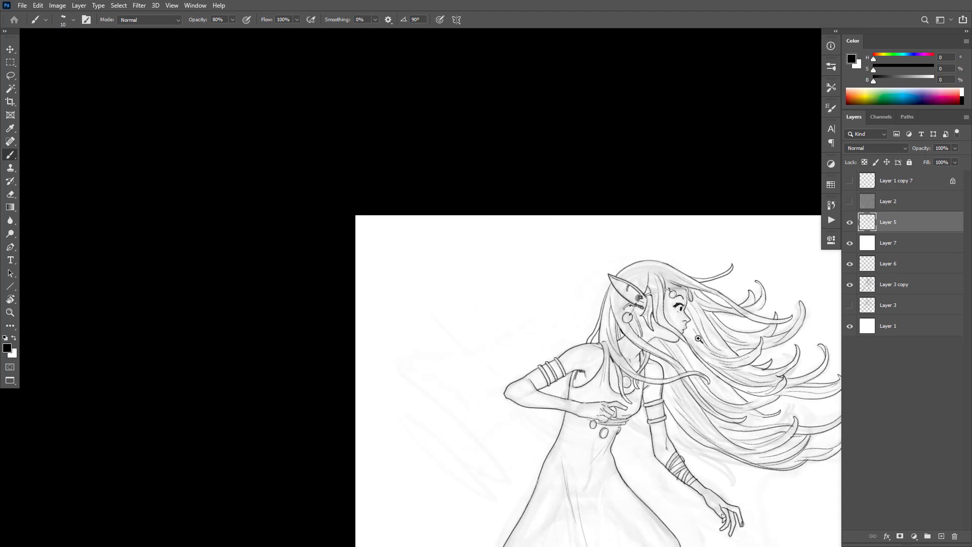
pyautogui.click(699, 336)
pyautogui.click(699, 336)
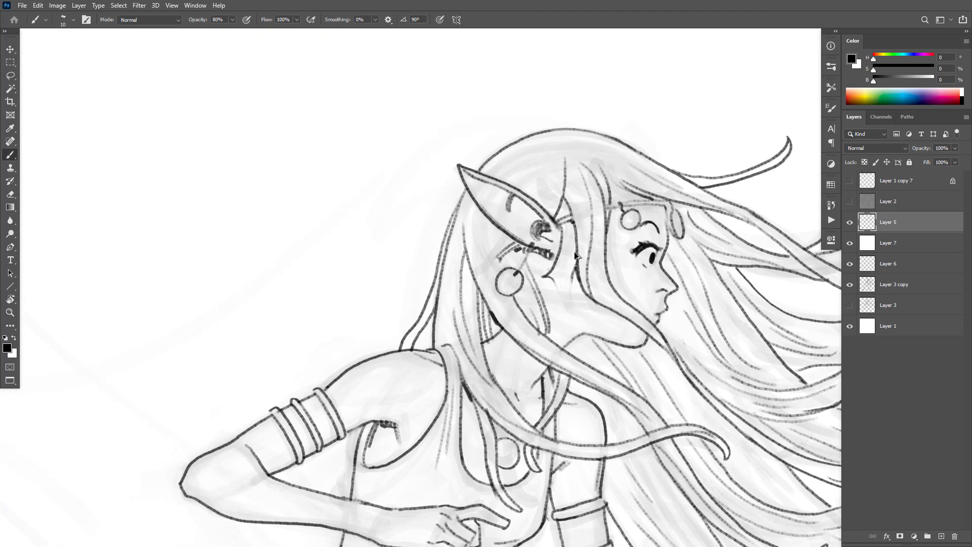
pyautogui.hotkey('ctrl', 'z')
pyautogui.moveTo(559, 226)
pyautogui.mouseDown()
pyautogui.moveTo(553, 285)
pyautogui.moveTo(562, 304)
pyautogui.moveTo(568, 256)
pyautogui.moveTo(565, 304)
pyautogui.moveTo(586, 318)
pyautogui.moveTo(575, 264)
pyautogui.moveTo(598, 212)
pyautogui.moveTo(582, 287)
pyautogui.mouseUp()
pyautogui.hotkey('ctrl', 'z')
pyautogui.hotkey('ctrl', 'z')
pyautogui.hotkey('ctrl', 'z')
pyautogui.press('e')
pyautogui.press('b')
pyautogui.press('e')
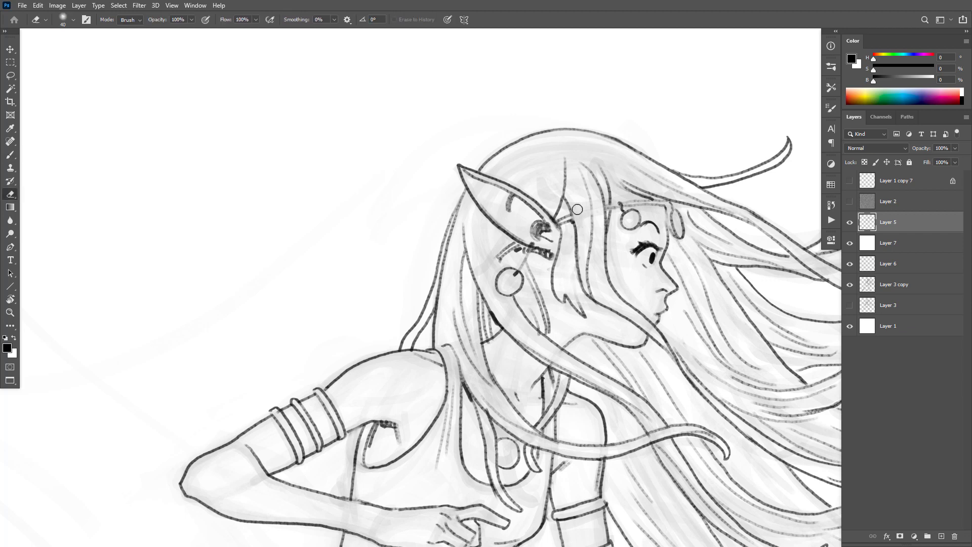
pyautogui.press('b')
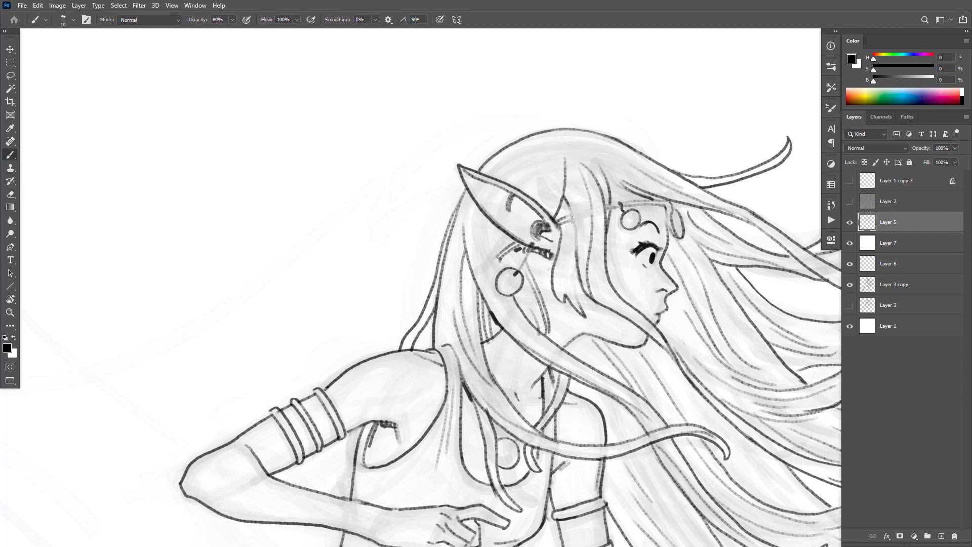
pyautogui.moveTo(573, 218); pyautogui.dragTo(578, 256)
# Add fine strand lines to the hair above and behind the ear and down the back.
pyautogui.moveTo(547, 175)
pyautogui.mouseDown()
pyautogui.moveTo(537, 203)
pyautogui.moveTo(489, 248)
pyautogui.moveTo(493, 267)
pyautogui.mouseUp()
pyautogui.moveTo(500, 227); pyautogui.dragTo(496, 266)
pyautogui.moveTo(475, 216)
pyautogui.mouseDown()
pyautogui.moveTo(505, 316)
pyautogui.moveTo(525, 340)
pyautogui.mouseUp()
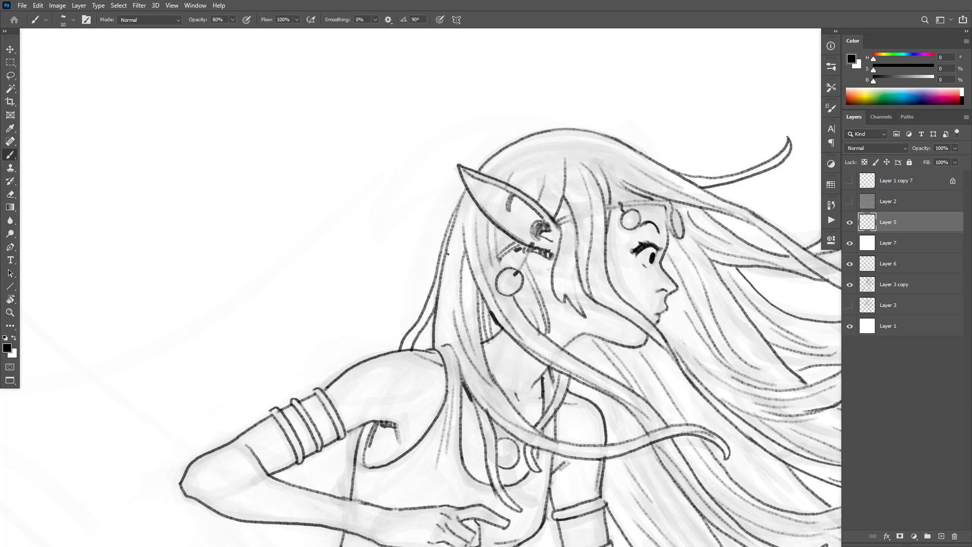
pyautogui.moveTo(447, 244); pyautogui.dragTo(457, 344)
# Add hatched strand lines to the hair below the jaw and behind the extended upper arm.
pyautogui.scroll(-5, 679, 235)
pyautogui.hscroll(3, 678, 235)
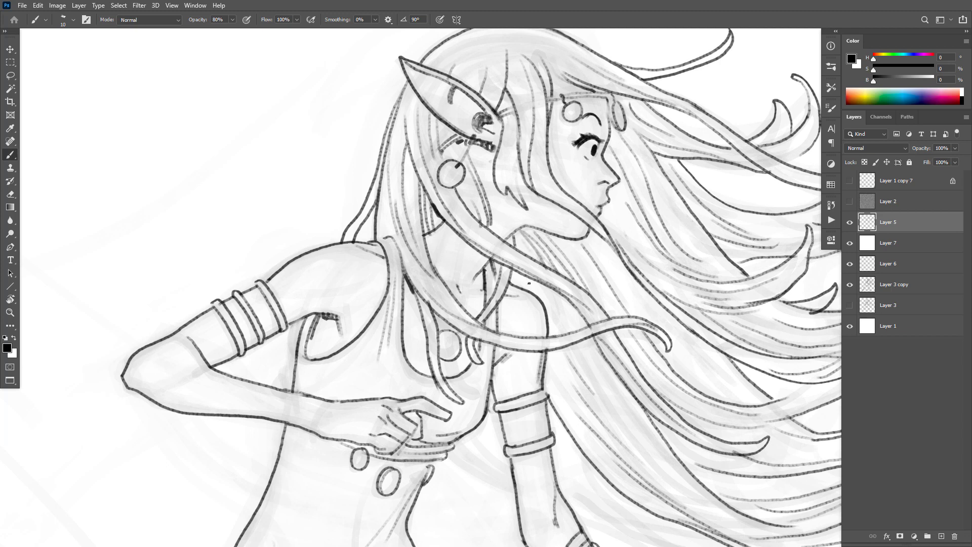
pyautogui.moveTo(546, 297)
pyautogui.mouseDown()
pyautogui.moveTo(569, 337)
pyautogui.moveTo(581, 332)
pyautogui.moveTo(589, 406)
pyautogui.mouseUp()
pyautogui.moveTo(548, 358); pyautogui.dragTo(580, 408)
pyautogui.moveTo(577, 242)
pyautogui.mouseDown()
pyautogui.moveTo(603, 284)
pyautogui.moveTo(595, 286)
pyautogui.mouseUp()
pyautogui.moveTo(562, 242); pyautogui.dragTo(588, 288)
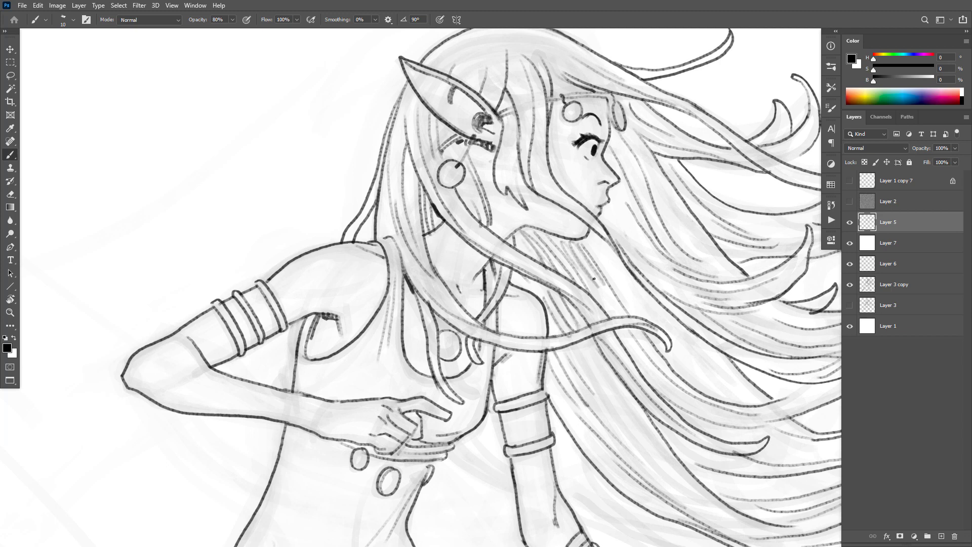
# Add shading strokes to the round earring and darken the hair strand beside the cheek.
pyautogui.scroll(1, 574, 239)
pyautogui.press('r')
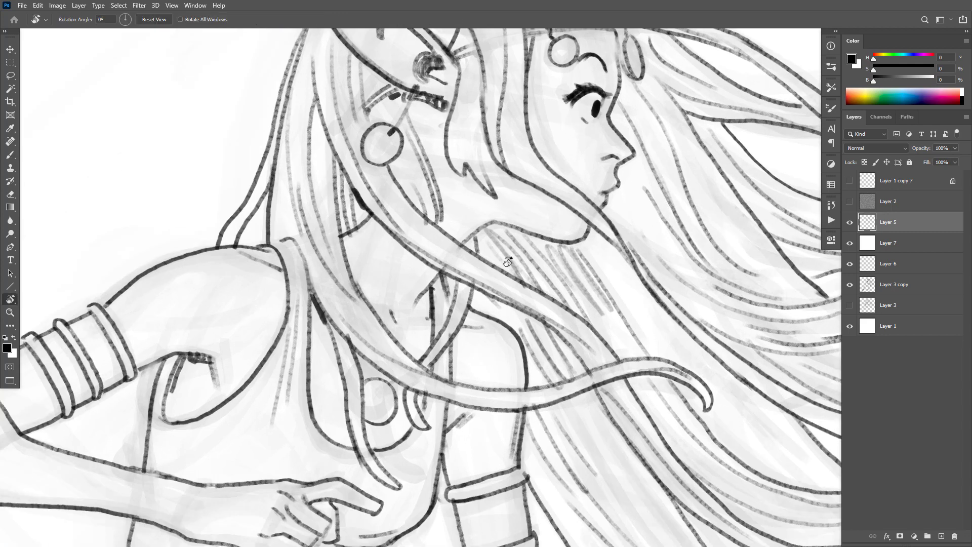
pyautogui.moveTo(447, 303)
pyautogui.mouseDown()
pyautogui.moveTo(519, 207)
pyautogui.moveTo(458, 227)
pyautogui.moveTo(442, 263)
pyautogui.moveTo(524, 299)
pyautogui.mouseUp()
pyautogui.press('r')
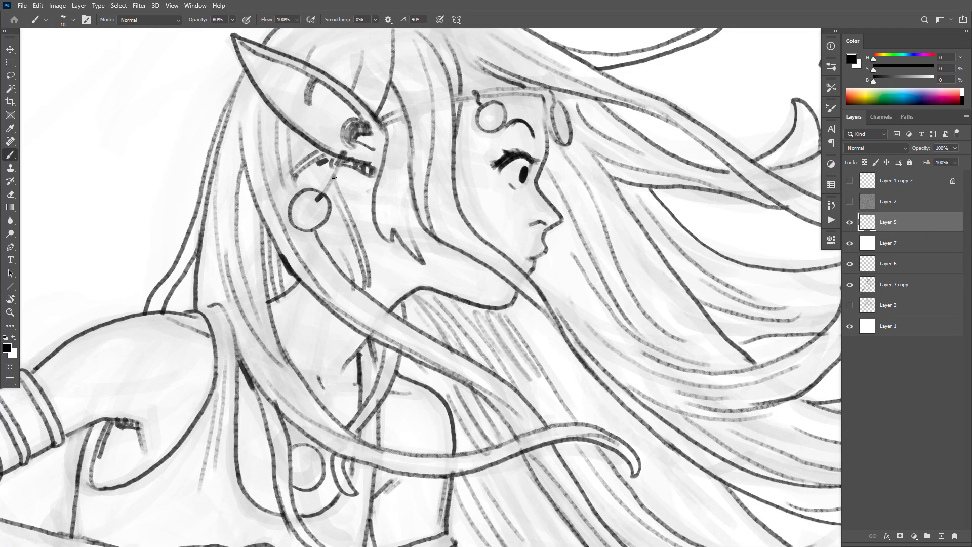
pyautogui.moveTo(344, 203); pyautogui.dragTo(341, 174)
pyautogui.moveTo(328, 221); pyautogui.dragTo(318, 232)
pyautogui.hotkey('ctrl', 'z')
pyautogui.moveTo(303, 196)
pyautogui.mouseDown()
pyautogui.moveTo(293, 226)
pyautogui.moveTo(307, 217)
pyautogui.moveTo(309, 230)
pyautogui.mouseUp()
pyautogui.moveTo(410, 185); pyautogui.dragTo(409, 219)
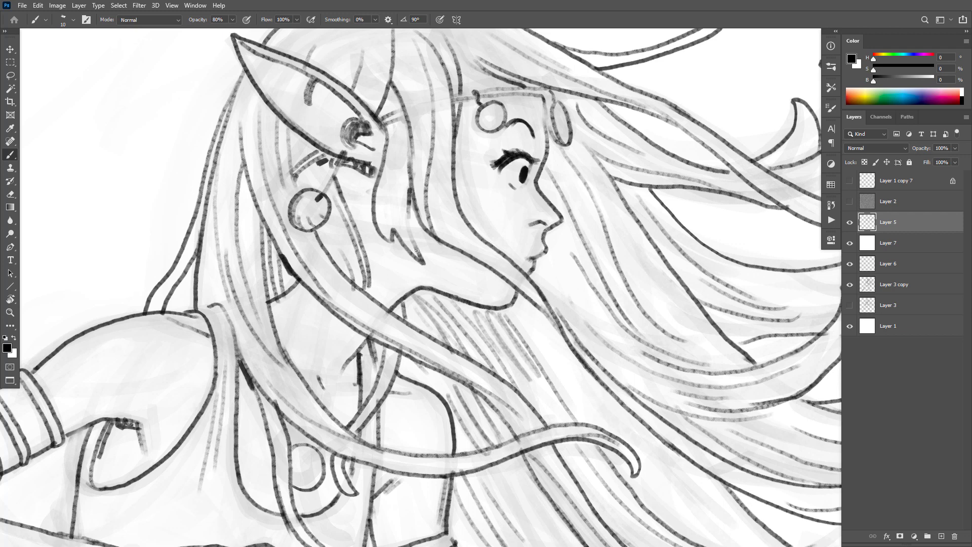
# Erase the eyebrow below the circlet, clean up the round forehead gem and ink the circlet's lower edge.
pyautogui.moveTo(616, 249); pyautogui.dragTo(599, 271)
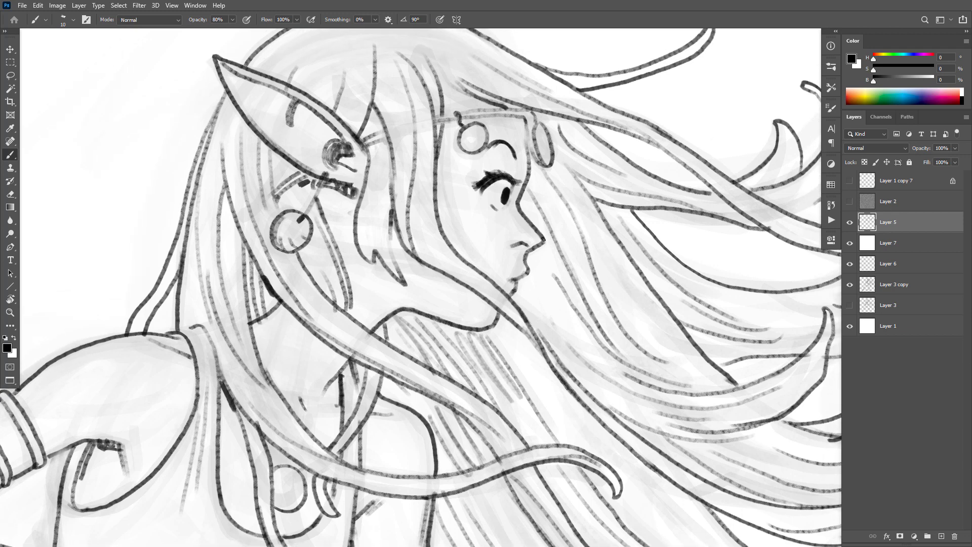
pyautogui.moveTo(630, 321); pyautogui.dragTo(615, 362)
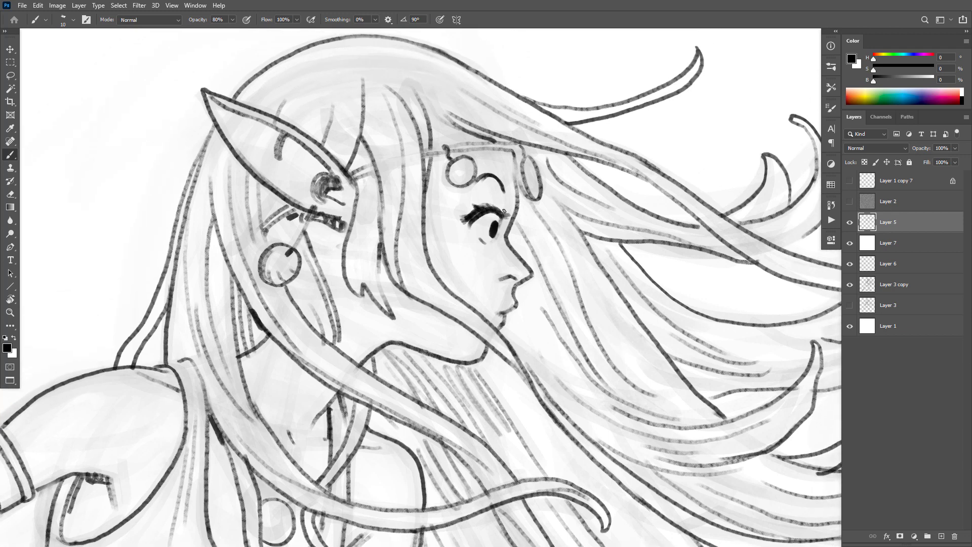
pyautogui.press('e')
pyautogui.moveTo(503, 190)
pyautogui.mouseDown()
pyautogui.moveTo(481, 176)
pyautogui.moveTo(483, 189)
pyautogui.moveTo(476, 176)
pyautogui.moveTo(464, 187)
pyautogui.moveTo(449, 183)
pyautogui.moveTo(444, 156)
pyautogui.moveTo(452, 153)
pyautogui.mouseUp()
pyautogui.press('b')
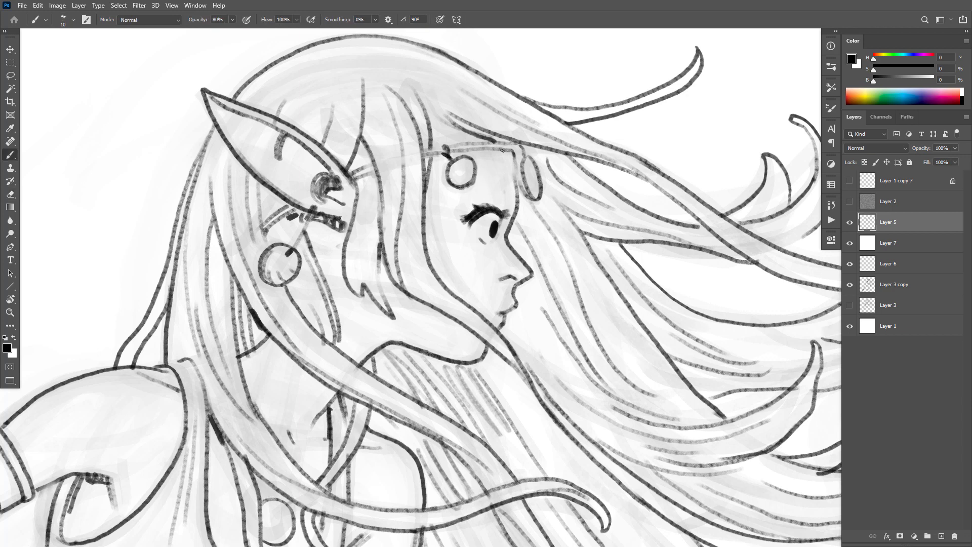
pyautogui.moveTo(513, 160); pyautogui.dragTo(458, 150)
# Erase the oval gem at the front of the circlet and redraw it closer to the forehead.
pyautogui.press('e')
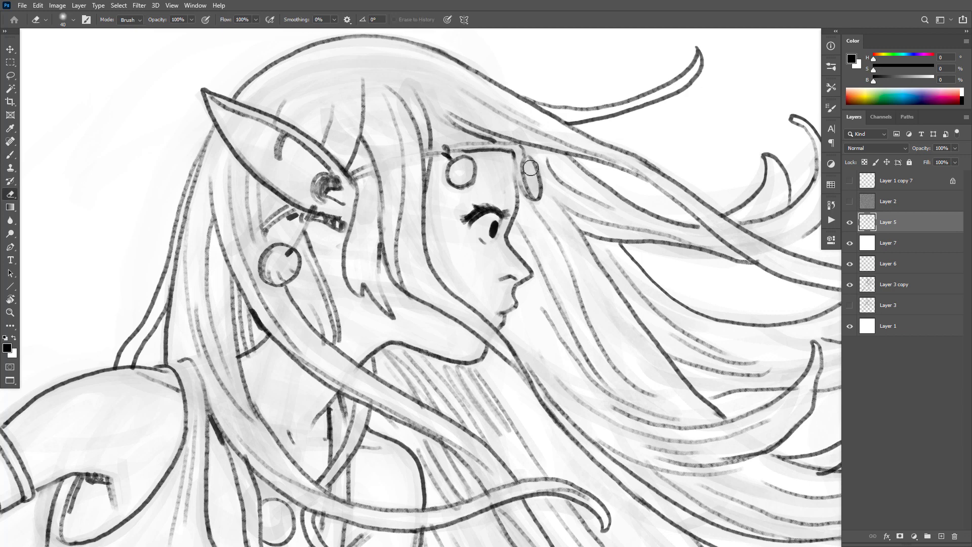
pyautogui.moveTo(529, 158)
pyautogui.mouseDown()
pyautogui.moveTo(530, 197)
pyautogui.moveTo(534, 172)
pyautogui.moveTo(522, 157)
pyautogui.moveTo(527, 192)
pyautogui.moveTo(509, 189)
pyautogui.moveTo(518, 154)
pyautogui.moveTo(521, 198)
pyautogui.mouseUp()
pyautogui.press('b')
pyautogui.moveTo(526, 156)
pyautogui.mouseDown()
pyautogui.moveTo(514, 137)
pyautogui.moveTo(428, 143)
pyautogui.mouseUp()
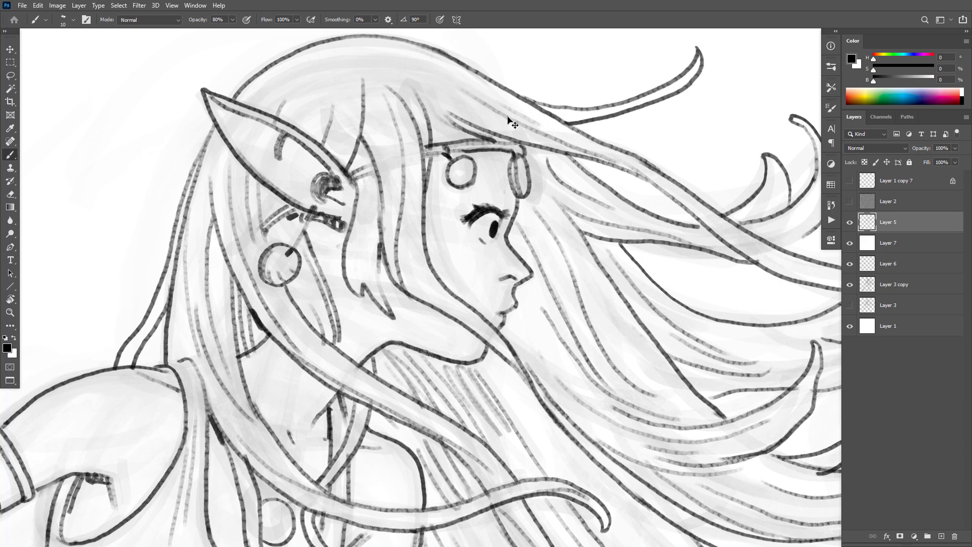
pyautogui.hotkey('ctrl', 'z')
# Clean up the end of the circlet and redraw the hair strand edge falling beside the forehead.
pyautogui.moveTo(494, 140)
pyautogui.mouseDown()
pyautogui.moveTo(432, 145)
pyautogui.moveTo(446, 154)
pyautogui.moveTo(428, 156)
pyautogui.moveTo(442, 135)
pyautogui.moveTo(423, 137)
pyautogui.moveTo(425, 193)
pyautogui.mouseUp()
pyautogui.press('e')
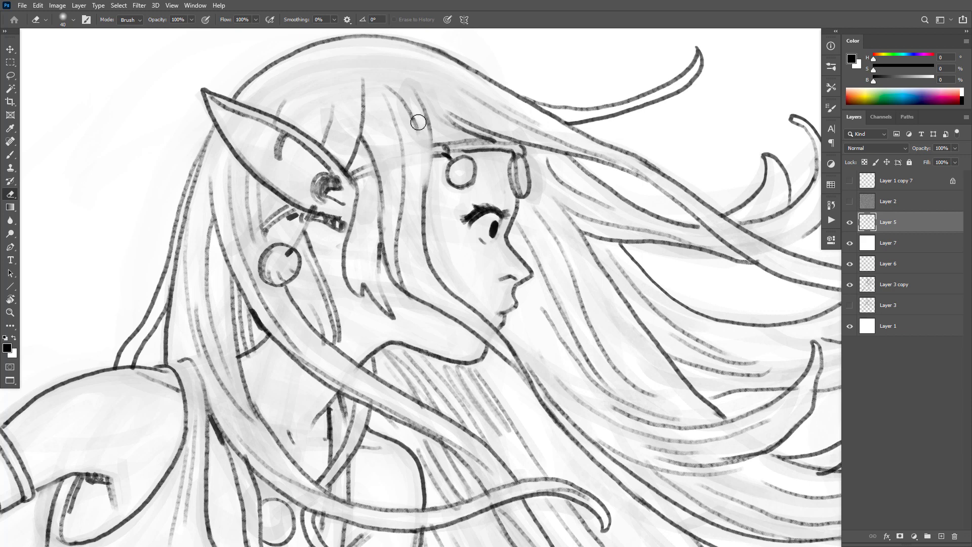
pyautogui.press('b')
pyautogui.moveTo(427, 112); pyautogui.dragTo(422, 217)
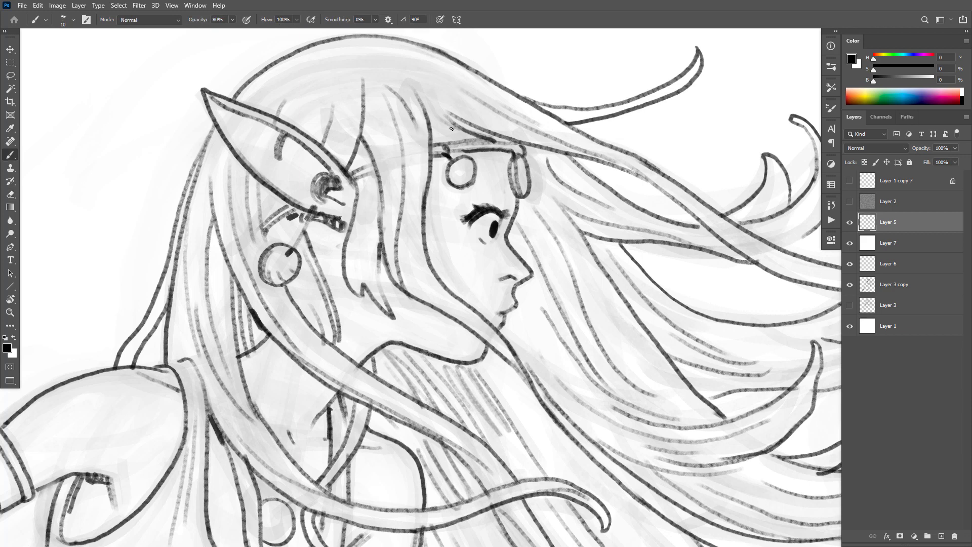
pyautogui.moveTo(447, 123); pyautogui.dragTo(427, 180)
pyautogui.scroll(-6, 496, 112)
pyautogui.scroll(2, 525, 151)
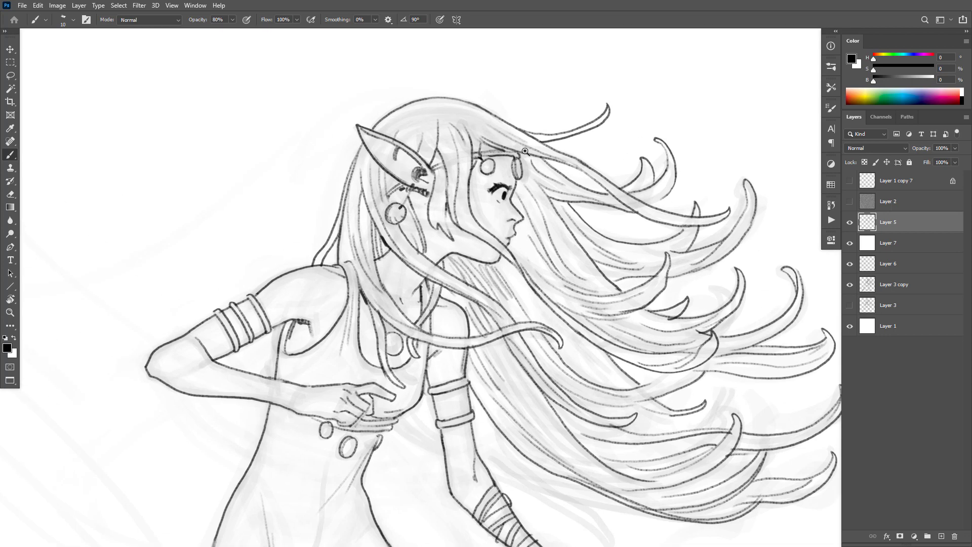
pyautogui.scroll(1, 525, 151)
pyautogui.moveTo(531, 143); pyautogui.dragTo(435, 88)
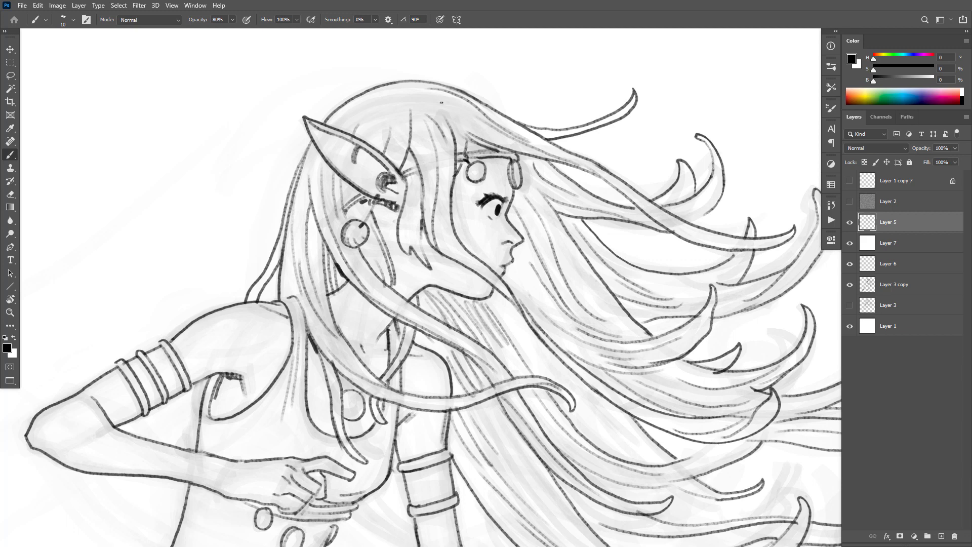
pyautogui.moveTo(442, 102); pyautogui.dragTo(481, 144)
pyautogui.hotkey('ctrl', 'z')
pyautogui.hotkey('ctrl', 'z')
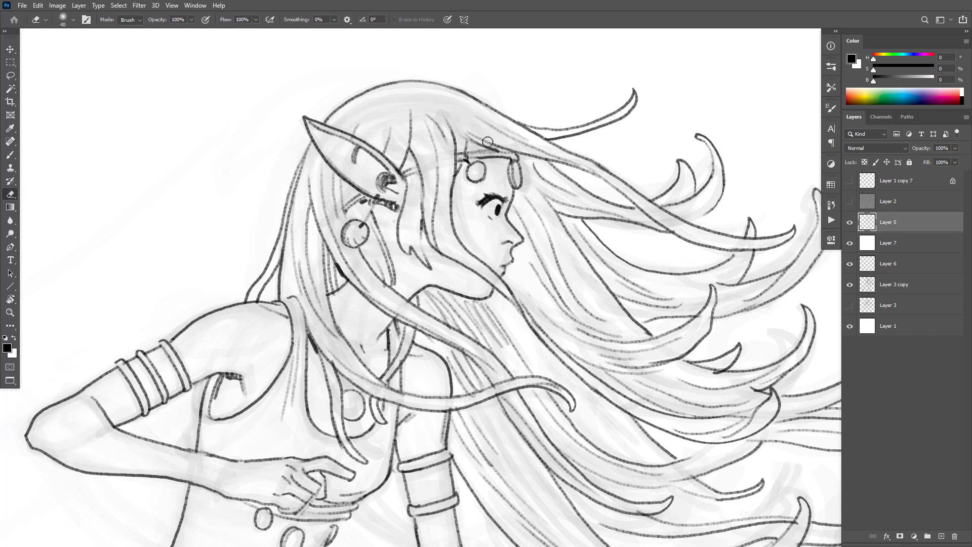
pyautogui.moveTo(462, 130); pyautogui.dragTo(442, 102)
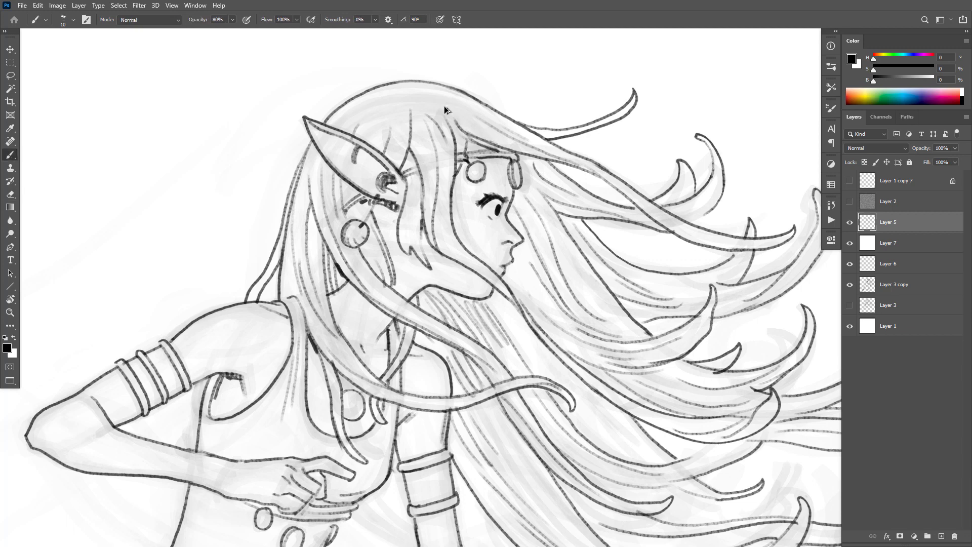
pyautogui.hotkey('ctrl', 'z')
pyautogui.moveTo(554, 146); pyautogui.dragTo(444, 92)
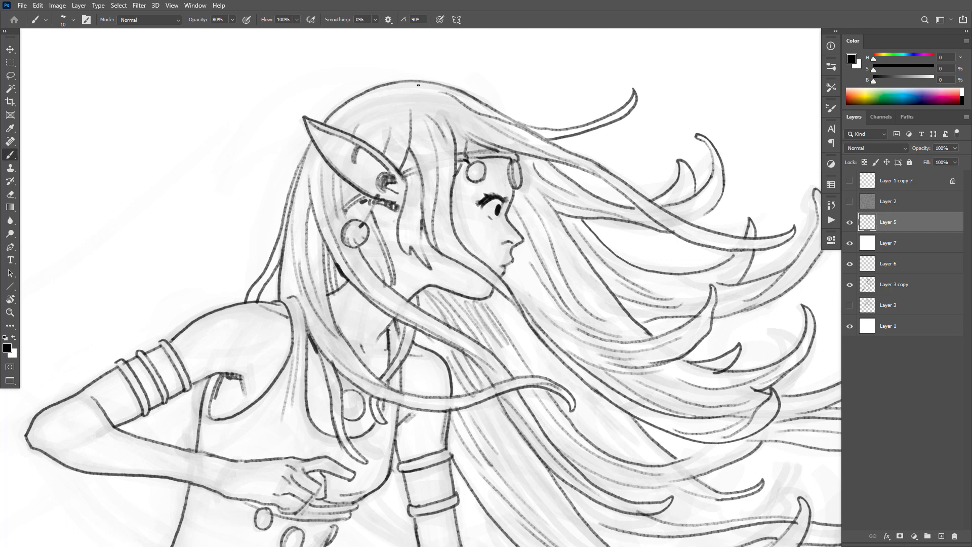
pyautogui.hotkey('ctrl', 'z')
# Ink strand lines along the crown following the hair outline above the forehead, erasing the rough lines beneath them.
pyautogui.moveTo(447, 87); pyautogui.dragTo(493, 120)
pyautogui.press('e')
pyautogui.moveTo(459, 97); pyautogui.dragTo(493, 114)
pyautogui.press('b')
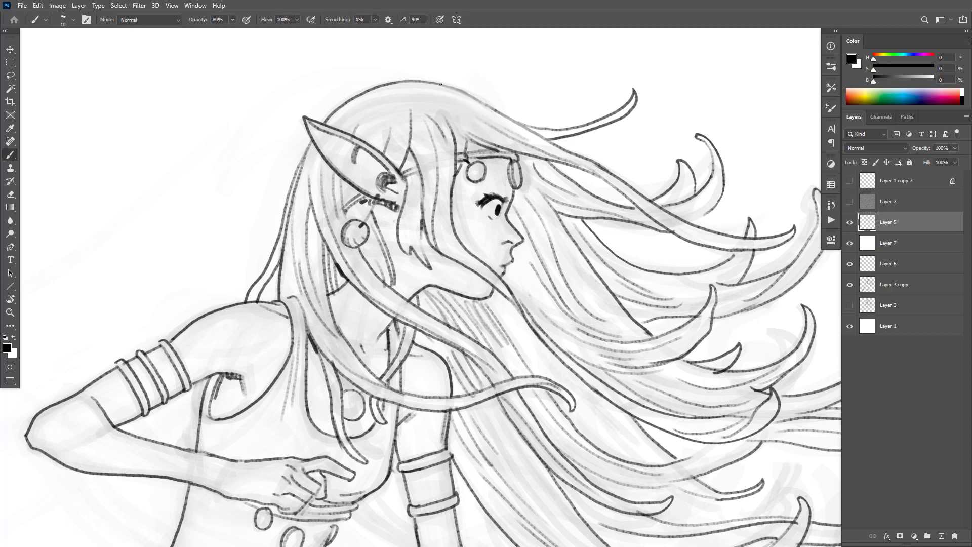
pyautogui.moveTo(440, 85); pyautogui.dragTo(498, 111)
pyautogui.moveTo(439, 89); pyautogui.dragTo(487, 111)
# Add short strand lines to the hair at the back of the crown and behind the pointed ear.
pyautogui.moveTo(397, 87); pyautogui.dragTo(332, 126)
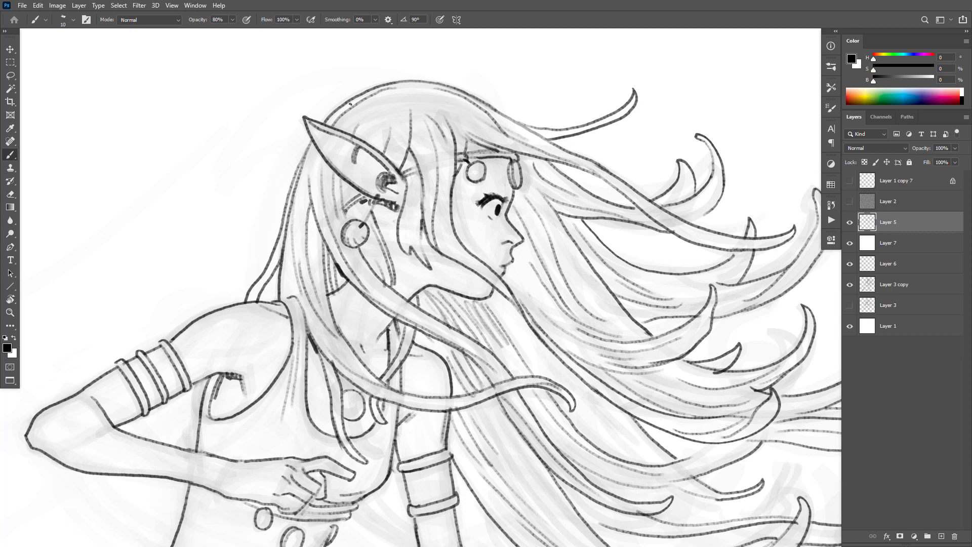
pyautogui.hotkey('ctrl', 'z')
pyautogui.moveTo(311, 156); pyautogui.dragTo(316, 202)
pyautogui.moveTo(360, 108); pyautogui.dragTo(346, 131)
pyautogui.moveTo(327, 172); pyautogui.dragTo(329, 209)
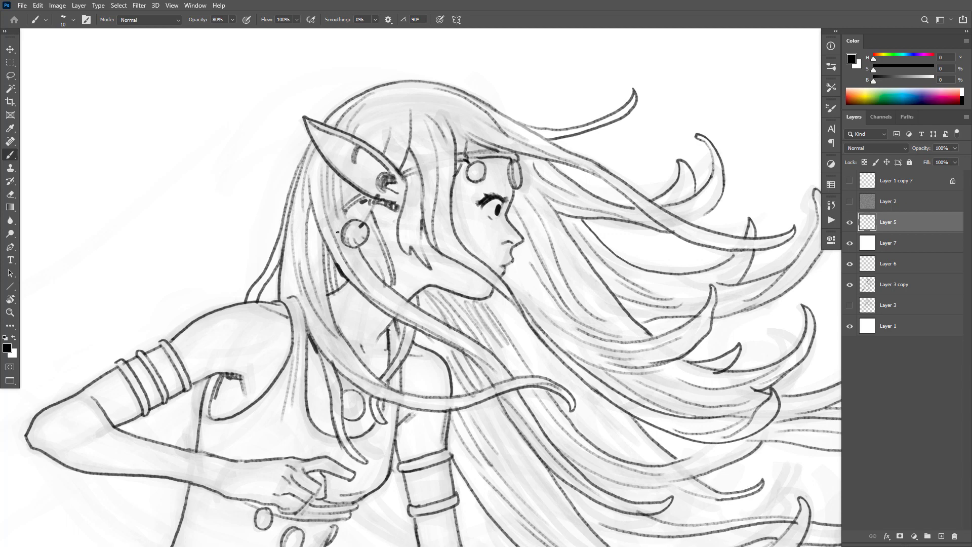
# Clean up the short sketchy strokes inside the hair above the circlet.
pyautogui.scroll(-5, 338, 232)
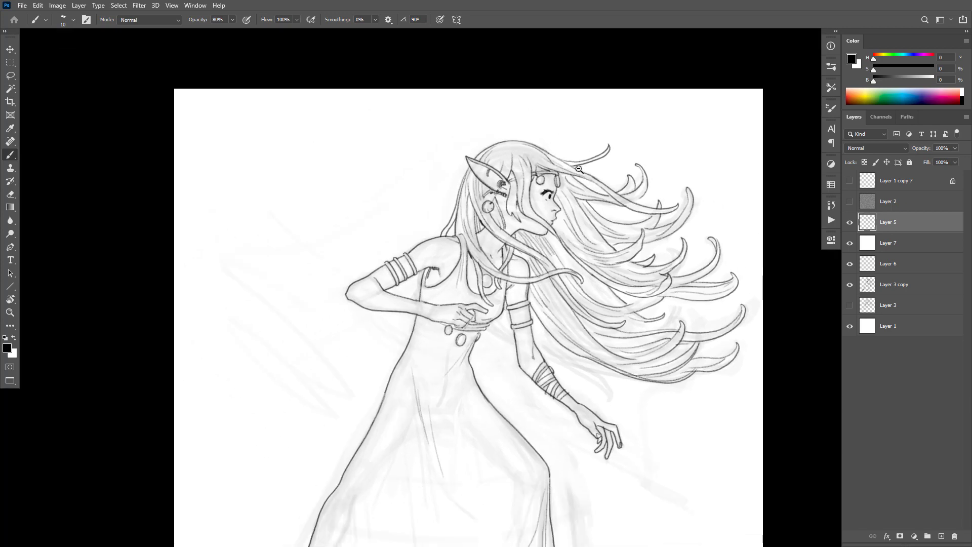
pyautogui.scroll(5, 485, 156)
pyautogui.moveTo(484, 157)
pyautogui.mouseDown()
pyautogui.moveTo(474, 132)
pyautogui.moveTo(441, 111)
pyautogui.moveTo(441, 152)
pyautogui.moveTo(434, 112)
pyautogui.mouseUp()
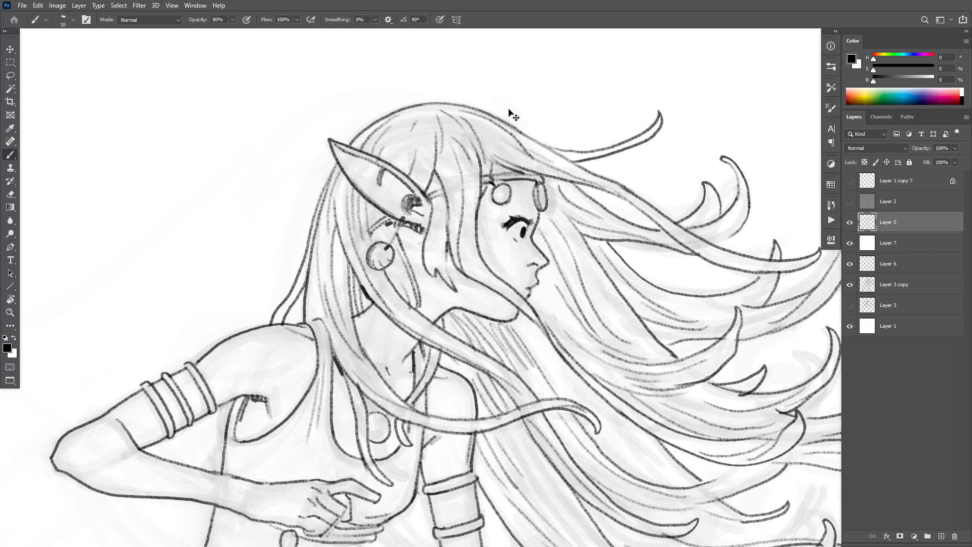
pyautogui.hotkey('ctrl', 'z')
pyautogui.hotkey('ctrl', 'z')
pyautogui.press('e')
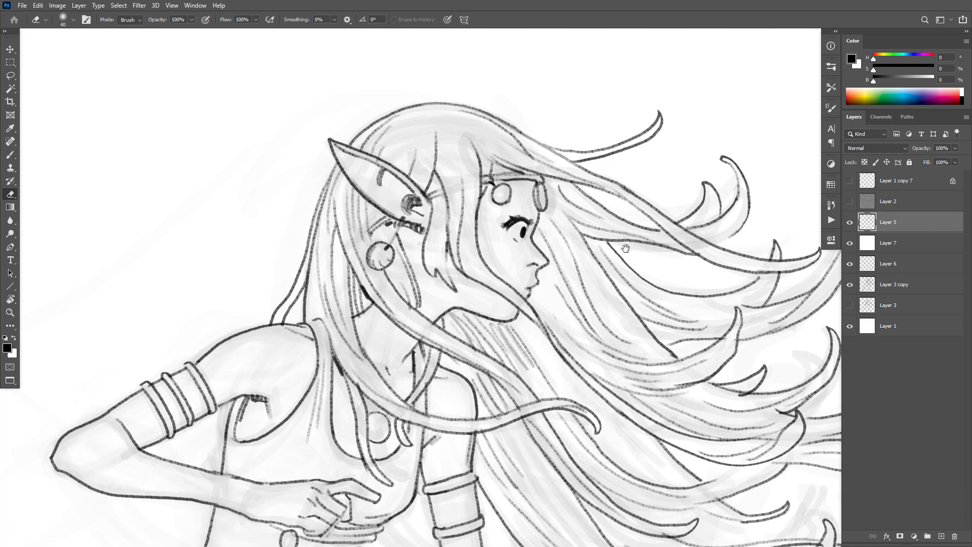
# Ink a new long flying strand sweeping out from above the circlet, just beneath the topmost strand.
pyautogui.moveTo(626, 237); pyautogui.dragTo(618, 249)
pyautogui.keyDown('ctrl'); pyautogui.click(619, 193); pyautogui.keyUp('ctrl')
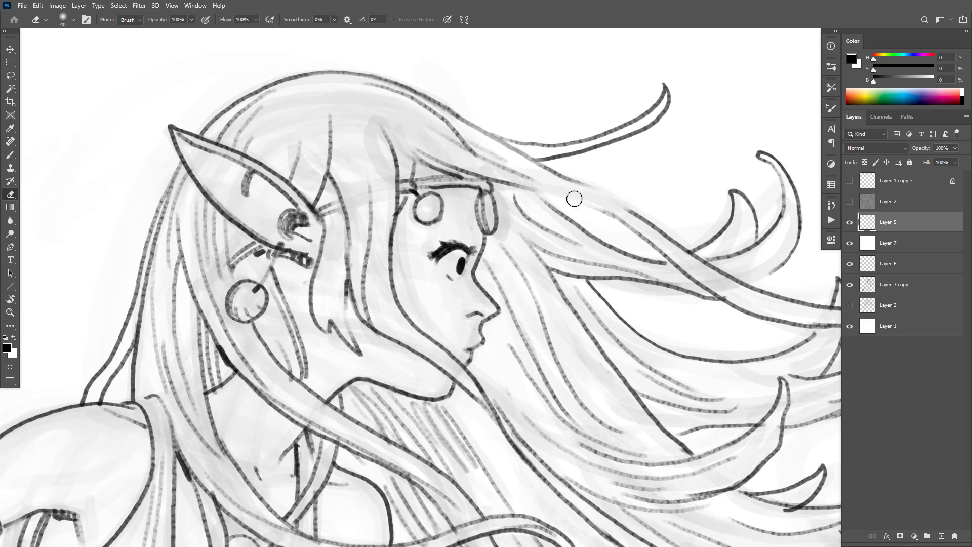
pyautogui.press('b')
pyautogui.moveTo(554, 193)
pyautogui.mouseDown()
pyautogui.moveTo(724, 151)
pyautogui.moveTo(662, 146)
pyautogui.moveTo(541, 176)
pyautogui.mouseUp()
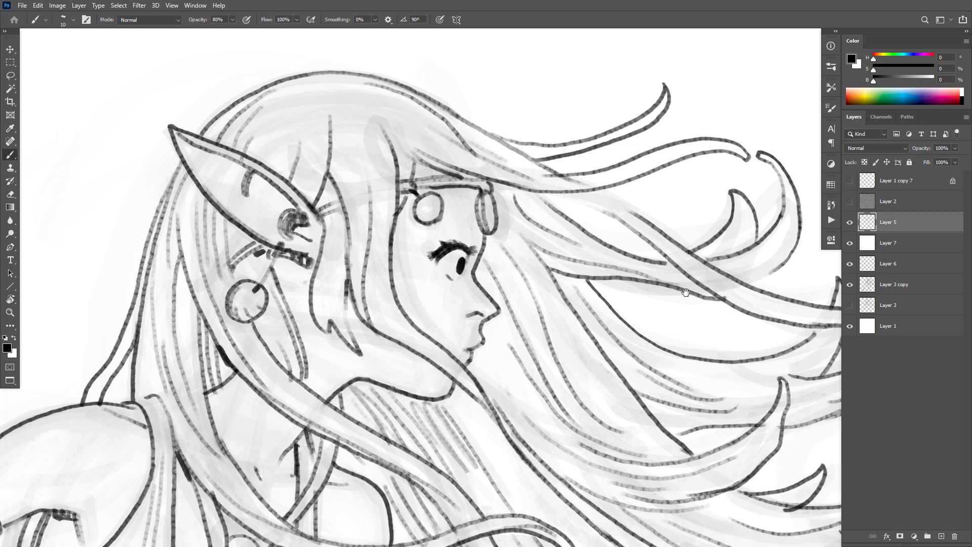
# Erase the long curled tip of the lock below the new flying strand and redraw it shorter.
pyautogui.moveTo(686, 293); pyautogui.dragTo(627, 319)
pyautogui.press('e')
pyautogui.moveTo(732, 200)
pyautogui.mouseDown()
pyautogui.moveTo(703, 179)
pyautogui.moveTo(726, 214)
pyautogui.moveTo(741, 275)
pyautogui.moveTo(734, 296)
pyautogui.moveTo(718, 297)
pyautogui.moveTo(711, 275)
pyautogui.moveTo(683, 310)
pyautogui.moveTo(736, 273)
pyautogui.moveTo(734, 231)
pyautogui.mouseUp()
pyautogui.press('b')
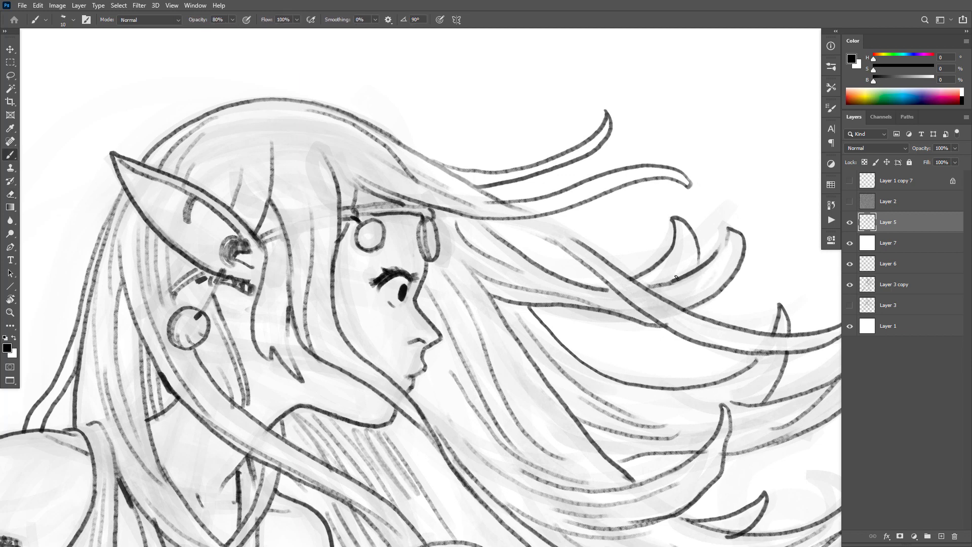
pyautogui.moveTo(655, 286)
pyautogui.mouseDown()
pyautogui.moveTo(714, 259)
pyautogui.moveTo(725, 228)
pyautogui.moveTo(745, 238)
pyautogui.moveTo(738, 267)
pyautogui.moveTo(740, 232)
pyautogui.moveTo(726, 213)
pyautogui.moveTo(718, 216)
pyautogui.moveTo(717, 259)
pyautogui.mouseUp()
pyautogui.press('e')
pyautogui.press('b')
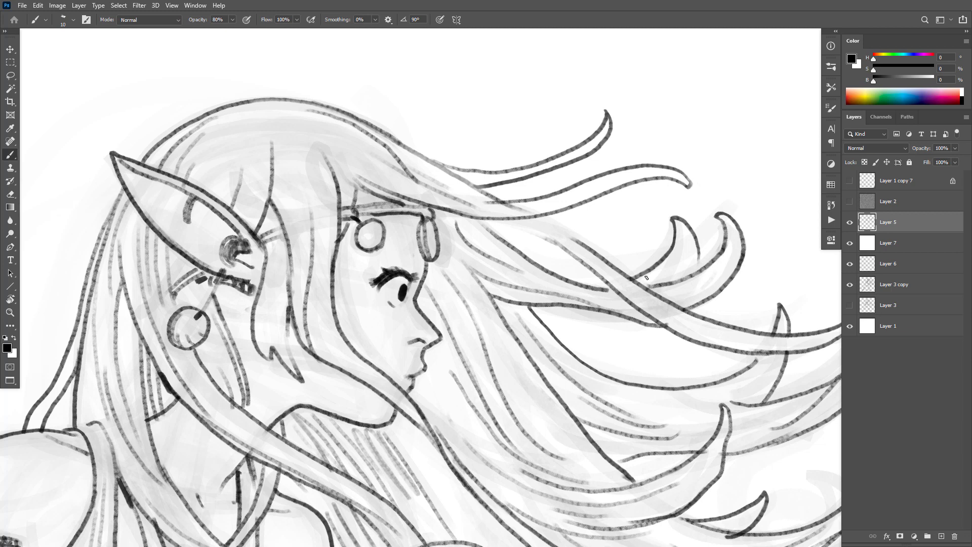
# Clean up the overlapping lines where the front strands cross and ink the edges of the long strand flowing from the forehead.
pyautogui.press('e')
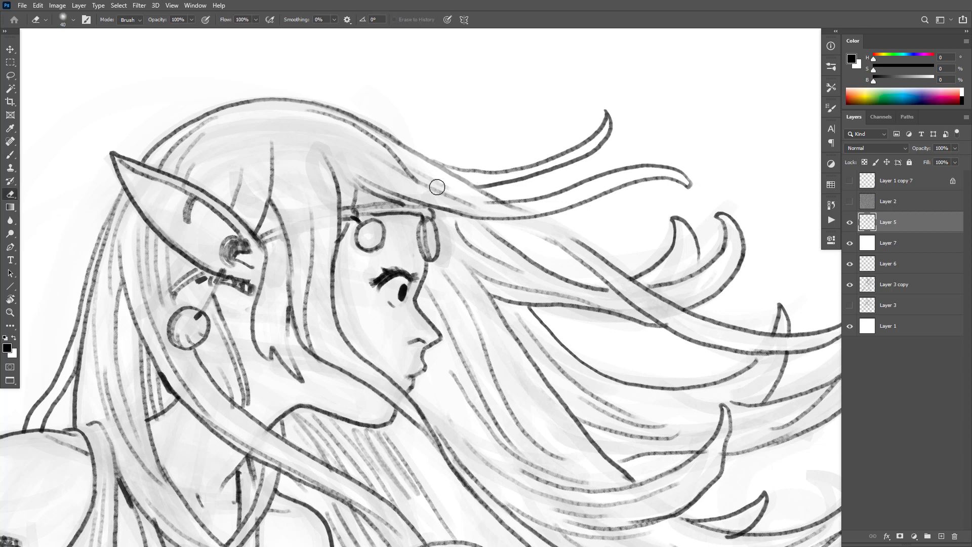
pyautogui.press('b')
pyautogui.moveTo(406, 167)
pyautogui.mouseDown()
pyautogui.moveTo(440, 187)
pyautogui.moveTo(506, 200)
pyautogui.moveTo(420, 184)
pyautogui.moveTo(375, 152)
pyautogui.mouseUp()
pyautogui.hotkey('ctrl', 'z')
pyautogui.moveTo(464, 216); pyautogui.dragTo(590, 270)
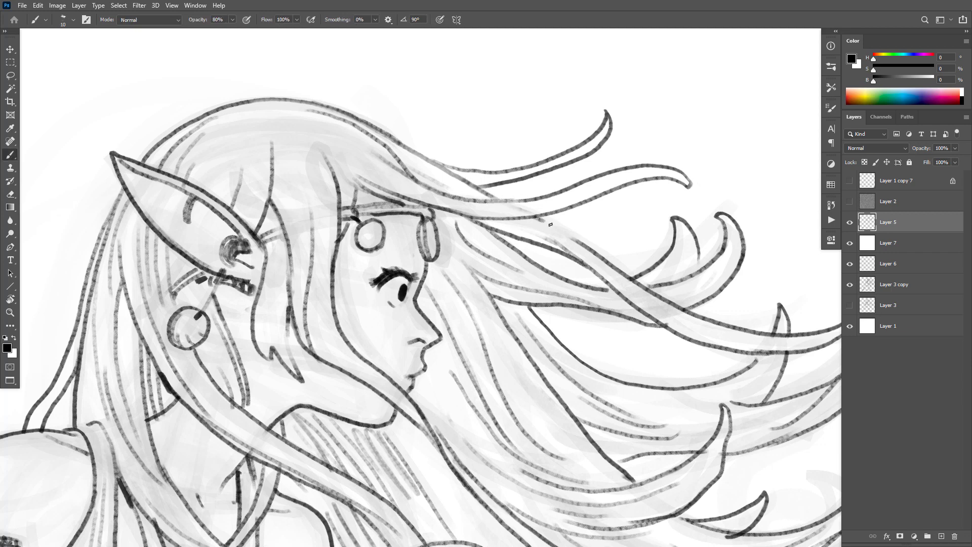
pyautogui.press('e')
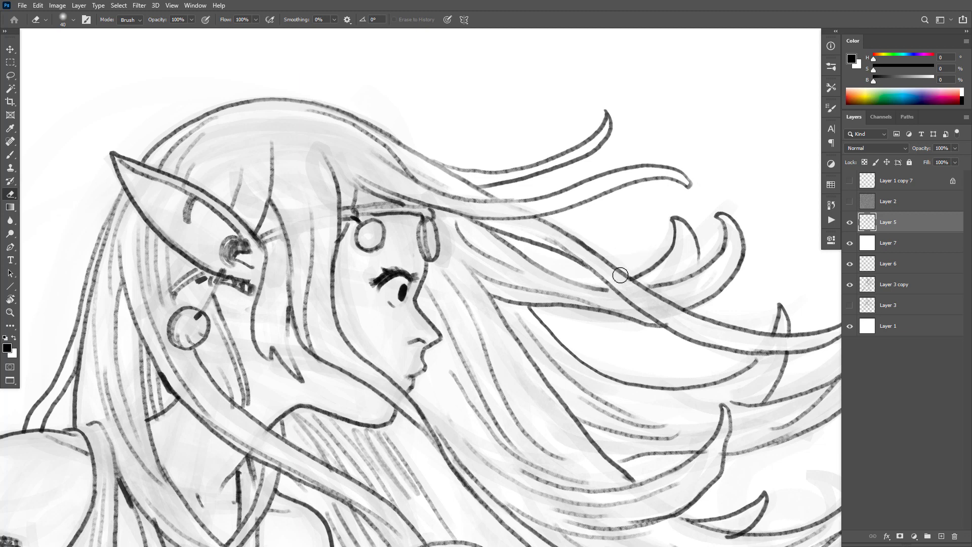
pyautogui.press('b')
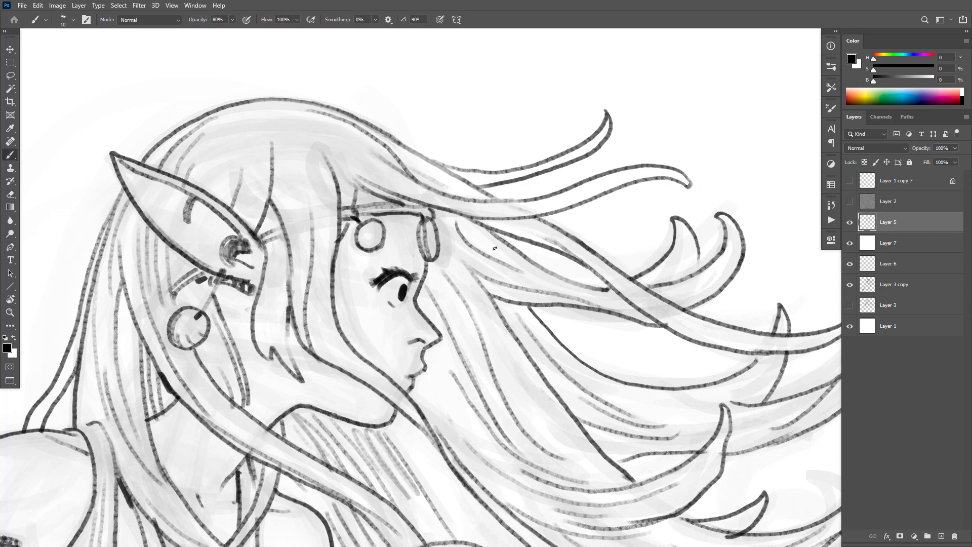
# Draw flowing strand lines in the hair directly in front of the forehead, nose and mouth.
pyautogui.moveTo(446, 241); pyautogui.dragTo(500, 283)
pyautogui.moveTo(433, 271)
pyautogui.mouseDown()
pyautogui.moveTo(464, 310)
pyautogui.moveTo(459, 349)
pyautogui.mouseUp()
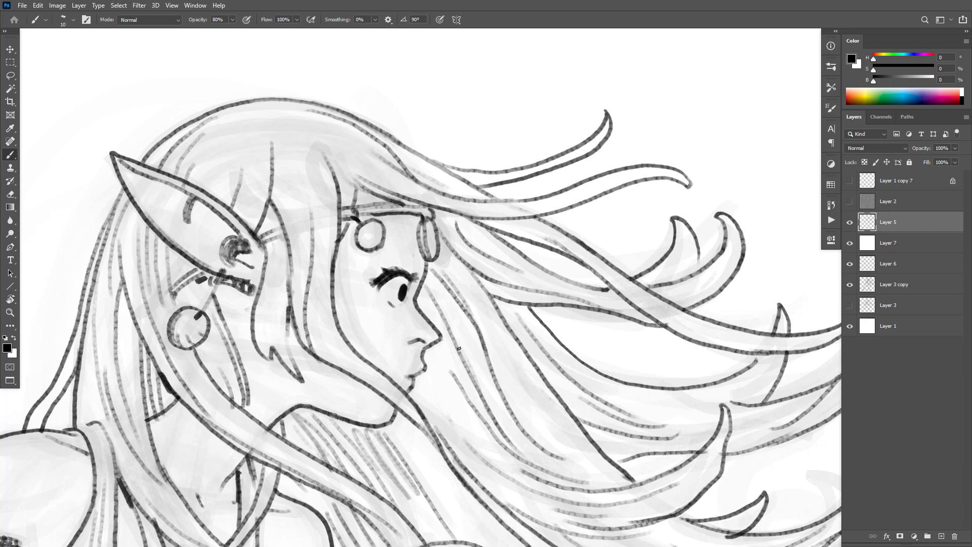
pyautogui.moveTo(430, 284); pyautogui.dragTo(480, 386)
# Erase the long inner strand lines in the hair in front of the face.
pyautogui.scroll(-5, 480, 386)
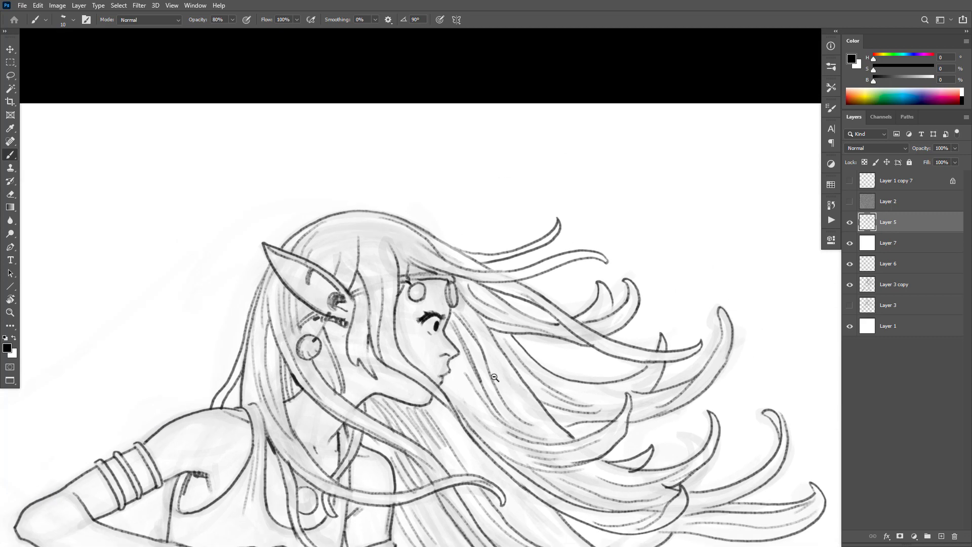
pyautogui.moveTo(652, 353); pyautogui.dragTo(653, 326)
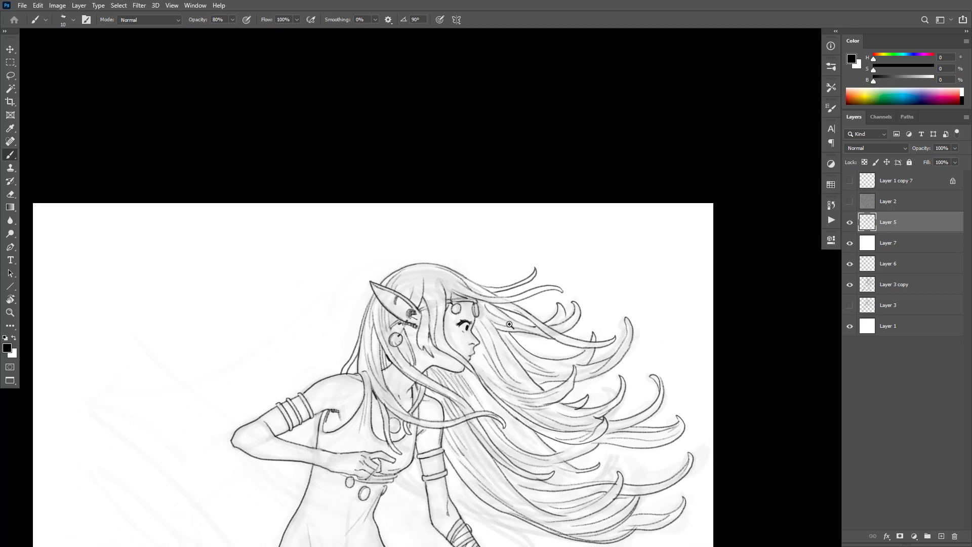
pyautogui.click(510, 324)
pyautogui.click(510, 324)
pyautogui.press('e')
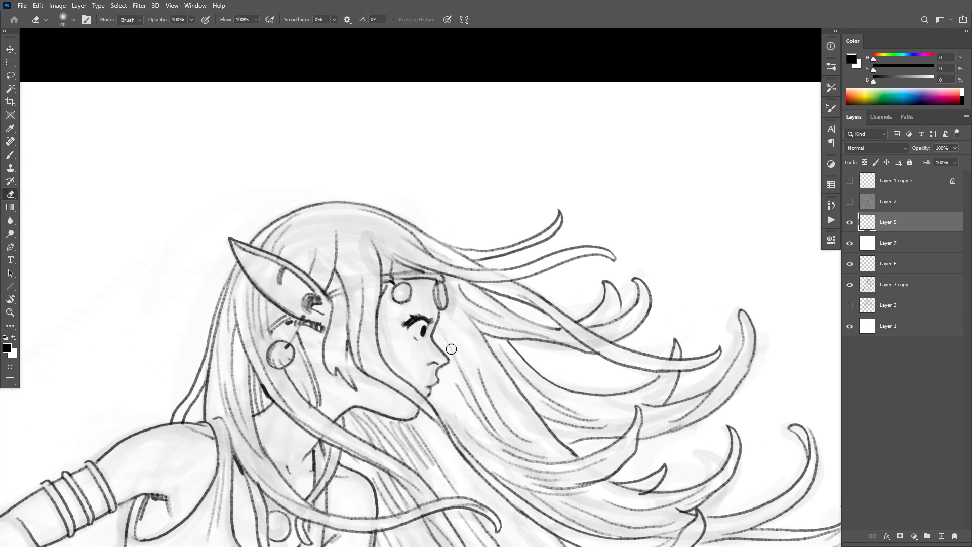
pyautogui.moveTo(451, 349)
pyautogui.mouseDown()
pyautogui.moveTo(514, 436)
pyautogui.moveTo(474, 395)
pyautogui.moveTo(528, 444)
pyautogui.mouseUp()
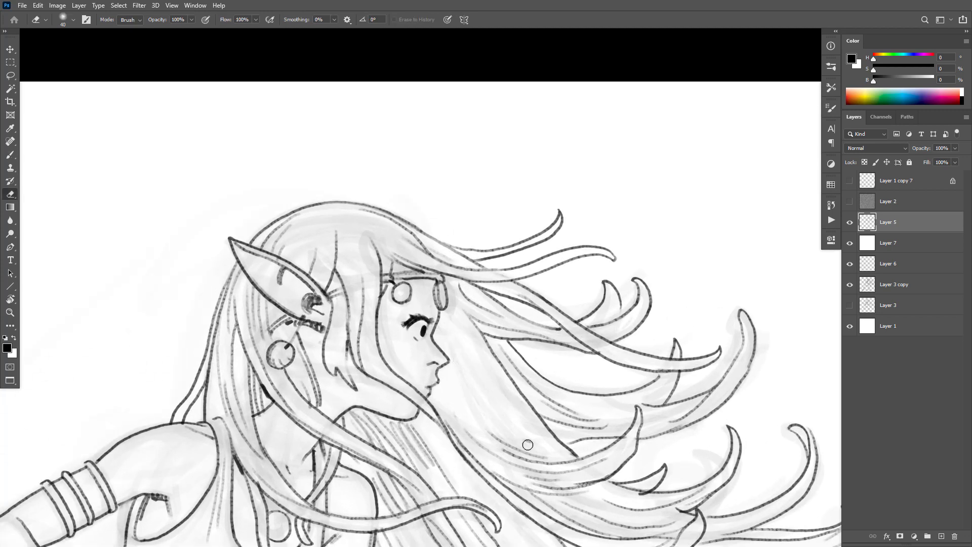
# Redraw short, light strand strokes in the hair in front of the chin and erase stray lines below them.
pyautogui.press('b')
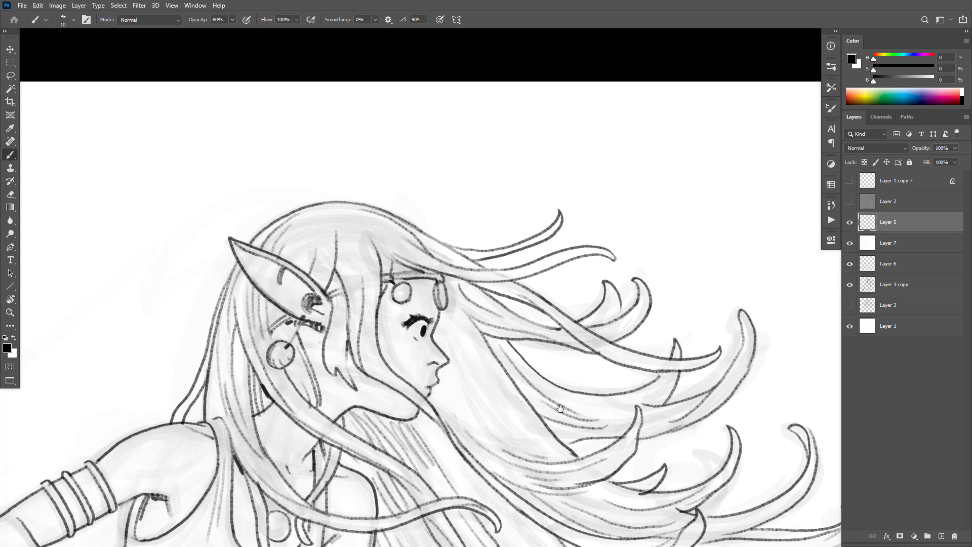
pyautogui.moveTo(560, 409); pyautogui.dragTo(480, 341)
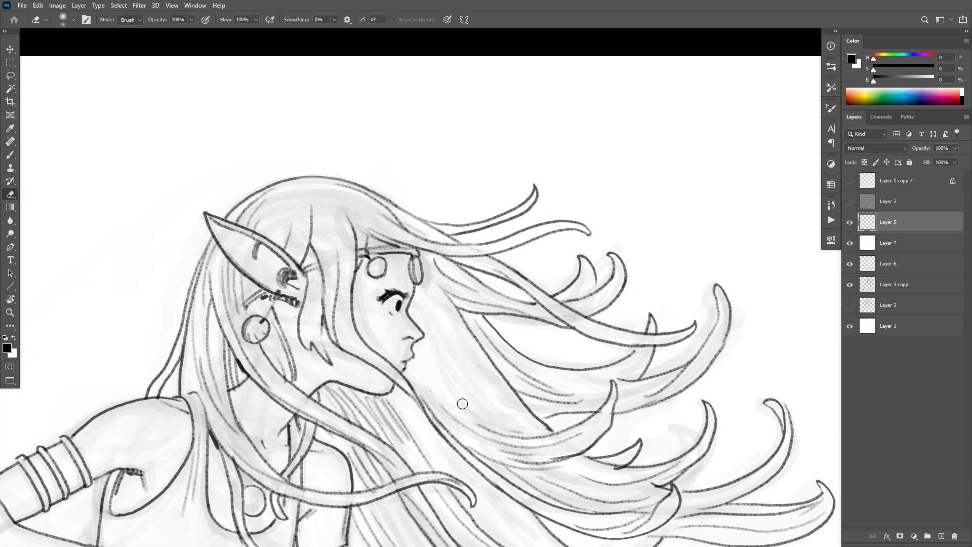
pyautogui.moveTo(483, 424)
pyautogui.mouseDown()
pyautogui.moveTo(514, 436)
pyautogui.moveTo(464, 411)
pyautogui.moveTo(446, 363)
pyautogui.moveTo(439, 419)
pyautogui.mouseUp()
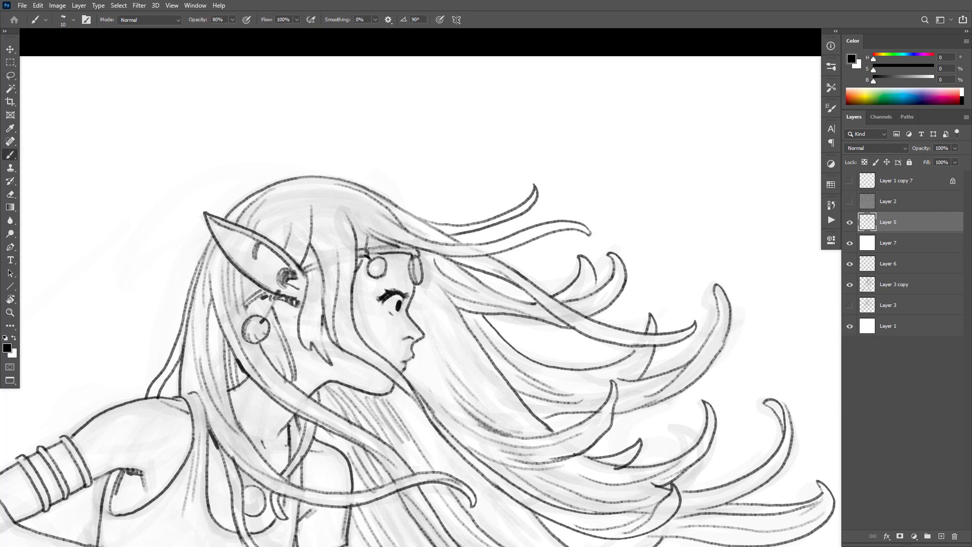
pyautogui.press('e')
pyautogui.moveTo(574, 455)
pyautogui.mouseDown()
pyautogui.moveTo(530, 466)
pyautogui.moveTo(555, 463)
pyautogui.moveTo(496, 461)
pyautogui.mouseUp()
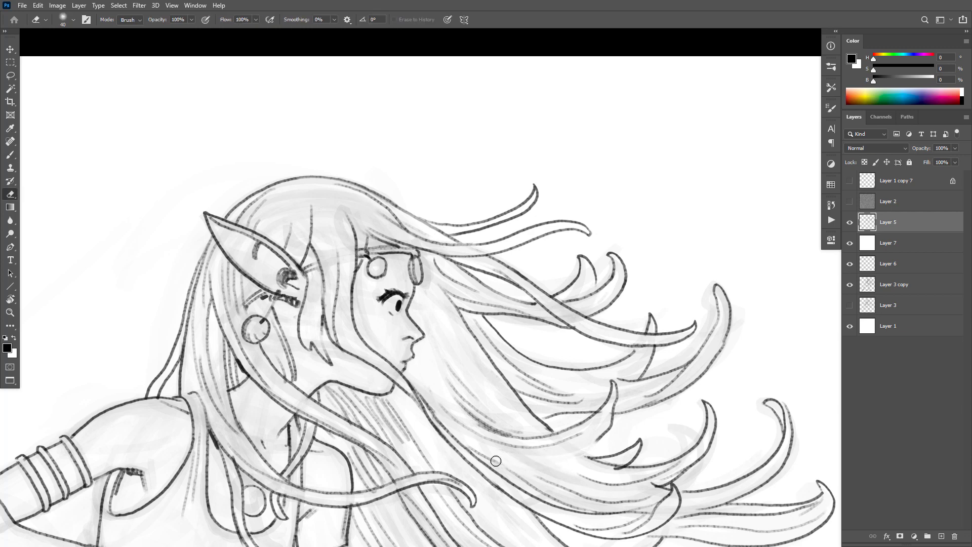
# Rotate the canvas counterclockwise and redraw the outer edge and inner strands of the curled lock in front of the face.
pyautogui.press('r')
pyautogui.moveTo(636, 436)
pyautogui.mouseDown()
pyautogui.moveTo(654, 391)
pyautogui.moveTo(674, 252)
pyautogui.moveTo(668, 221)
pyautogui.mouseUp()
pyautogui.press('b')
pyautogui.moveTo(673, 314); pyautogui.dragTo(661, 391)
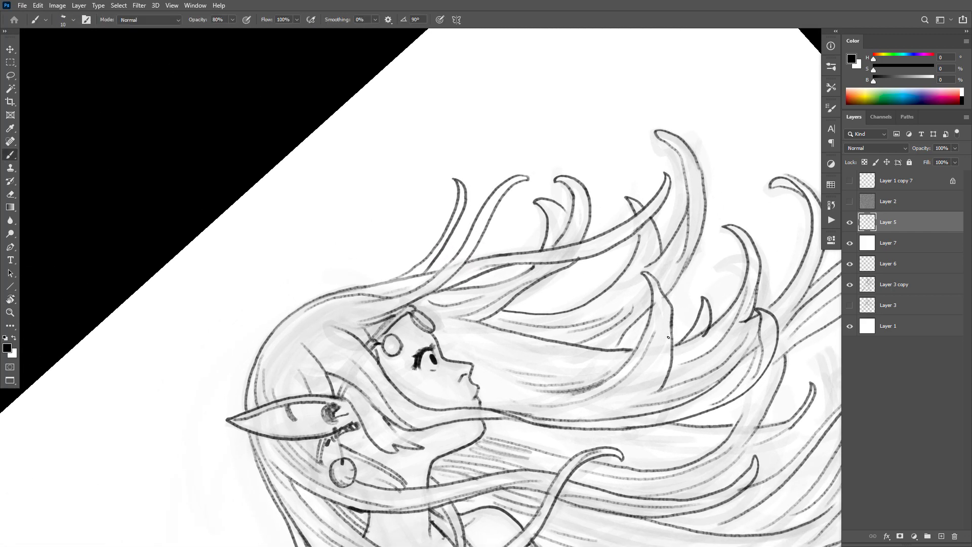
pyautogui.moveTo(669, 338)
pyautogui.mouseDown()
pyautogui.moveTo(655, 385)
pyautogui.moveTo(634, 401)
pyautogui.moveTo(636, 385)
pyautogui.moveTo(592, 408)
pyautogui.mouseUp()
# Erase the extended edge of the curled lock and draw small pointed hair tips branching off beside it.
pyautogui.press('e')
pyautogui.moveTo(674, 329)
pyautogui.mouseDown()
pyautogui.moveTo(670, 361)
pyautogui.moveTo(675, 319)
pyautogui.moveTo(686, 325)
pyautogui.moveTo(659, 374)
pyautogui.moveTo(688, 292)
pyautogui.mouseUp()
pyautogui.press('b')
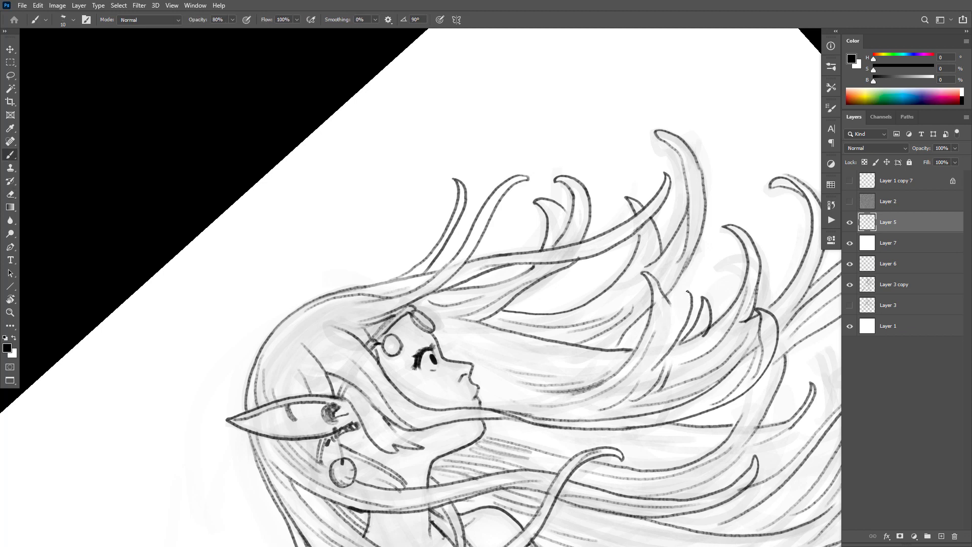
pyautogui.press('e')
pyautogui.moveTo(662, 387); pyautogui.dragTo(676, 341)
pyautogui.press('b')
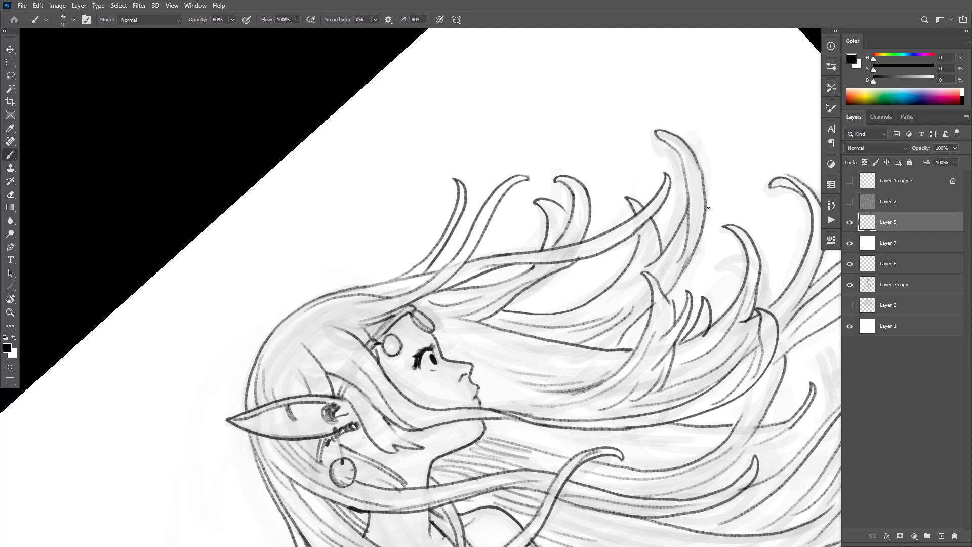
# Erase part of the tallest lock's outer edge and draw a second pointed tip forking off it.
pyautogui.press('e')
pyautogui.moveTo(709, 208)
pyautogui.mouseDown()
pyautogui.moveTo(701, 228)
pyautogui.moveTo(697, 155)
pyautogui.mouseUp()
pyautogui.press('b')
pyautogui.moveTo(698, 243); pyautogui.dragTo(717, 146)
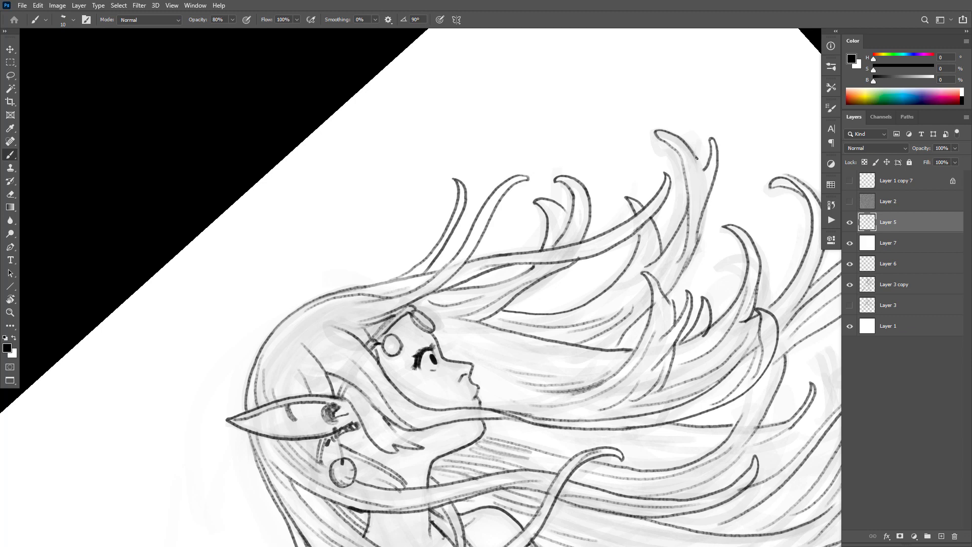
pyautogui.press('e')
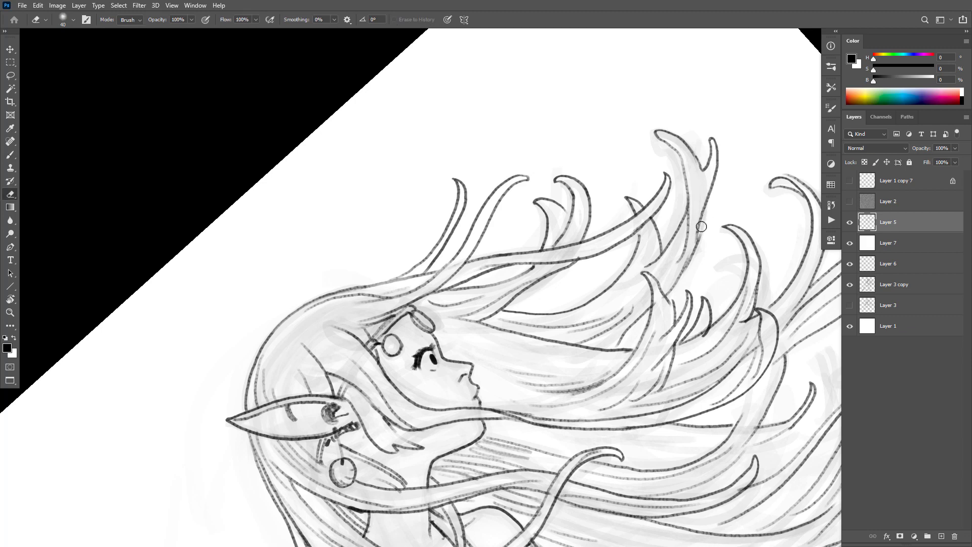
pyautogui.press('b')
pyautogui.moveTo(697, 243)
pyautogui.mouseDown()
pyautogui.moveTo(710, 193)
pyautogui.moveTo(700, 240)
pyautogui.mouseUp()
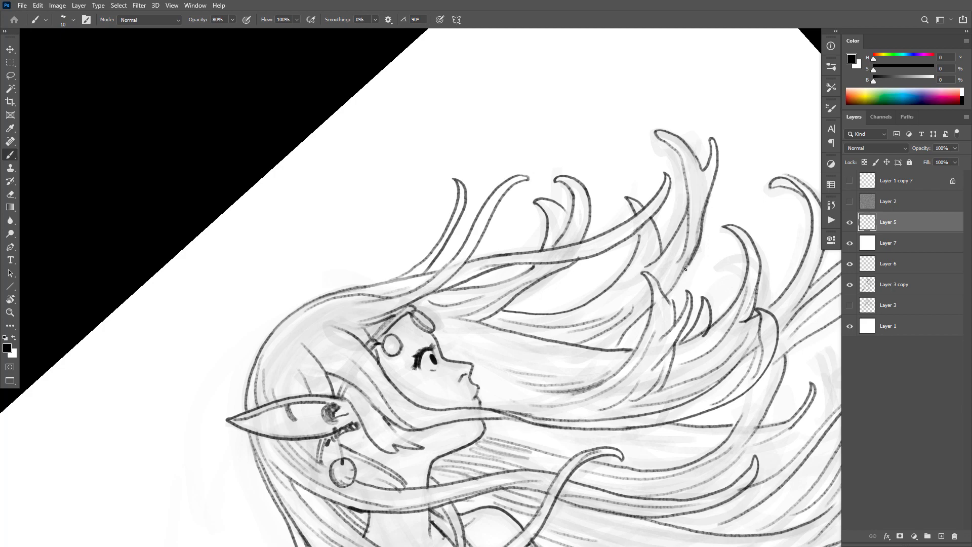
# Redraw the tallest lock's edge across the fork and add long strand lines running down inside it.
pyautogui.scroll(-5, 704, 212)
pyautogui.scroll(5, 694, 228)
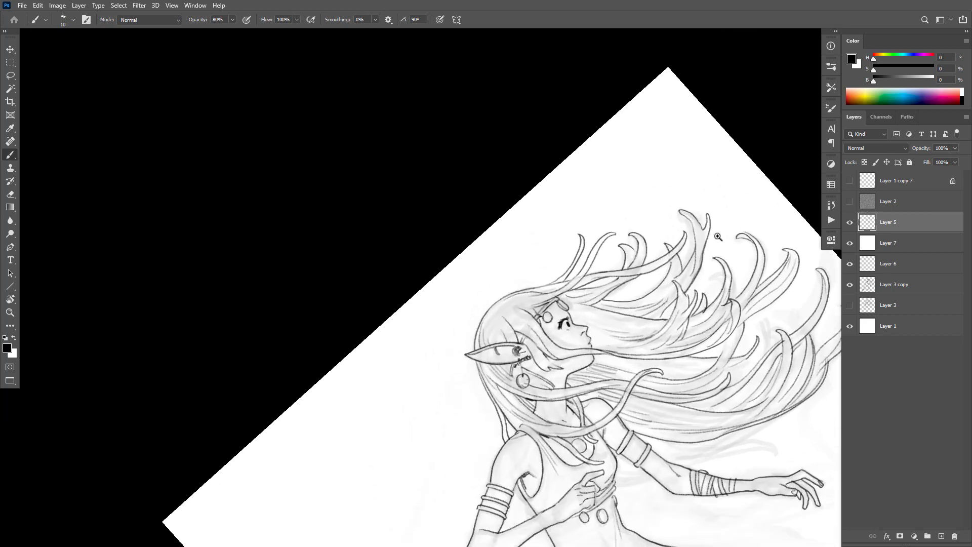
pyautogui.moveTo(682, 210); pyautogui.dragTo(672, 197)
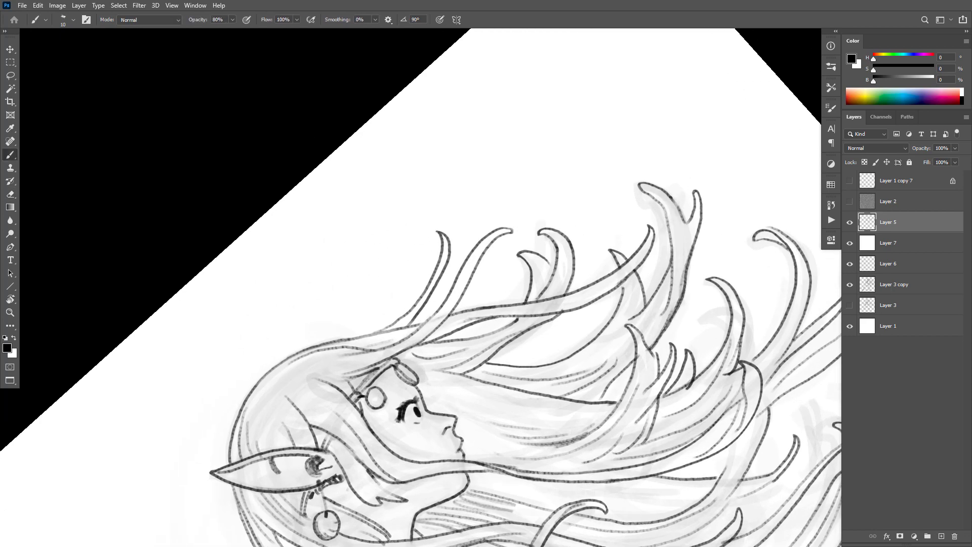
pyautogui.hotkey('ctrl', 'z')
pyautogui.moveTo(685, 224); pyautogui.dragTo(689, 246)
pyautogui.moveTo(678, 207)
pyautogui.mouseDown()
pyautogui.moveTo(686, 257)
pyautogui.moveTo(677, 248)
pyautogui.moveTo(680, 279)
pyautogui.moveTo(666, 315)
pyautogui.moveTo(671, 281)
pyautogui.moveTo(649, 324)
pyautogui.mouseUp()
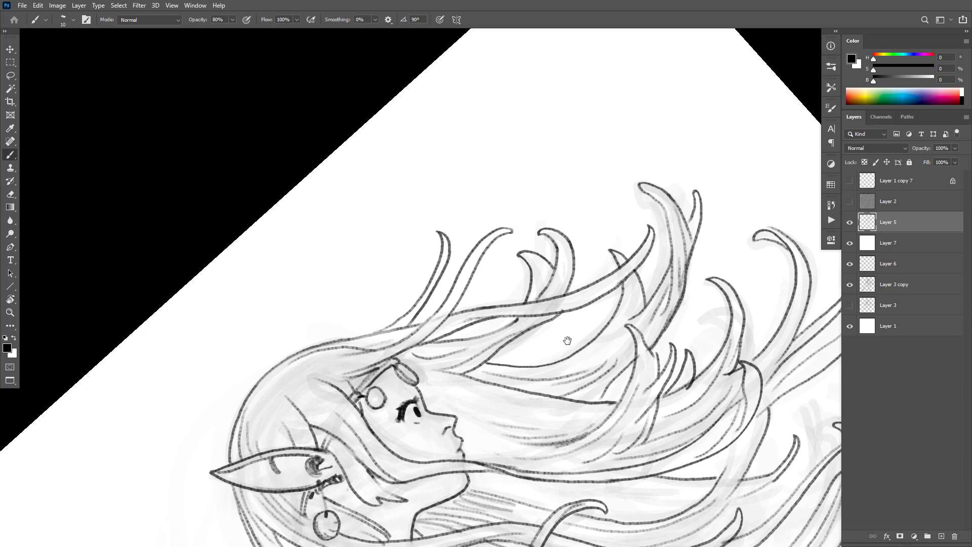
# Return the canvas to upright and draw long strand lines flowing down through the hair in front of the face.
pyautogui.press('Escape')
pyautogui.moveTo(690, 428)
pyautogui.mouseDown()
pyautogui.moveTo(690, 407)
pyautogui.moveTo(642, 352)
pyautogui.moveTo(636, 315)
pyautogui.moveTo(508, 360)
pyautogui.moveTo(631, 319)
pyautogui.moveTo(592, 325)
pyautogui.moveTo(556, 363)
pyautogui.moveTo(681, 329)
pyautogui.moveTo(568, 360)
pyautogui.mouseUp()
pyautogui.press('e')
pyautogui.press('b')
pyautogui.moveTo(586, 317)
pyautogui.mouseDown()
pyautogui.moveTo(514, 282)
pyautogui.moveTo(442, 140)
pyautogui.mouseUp()
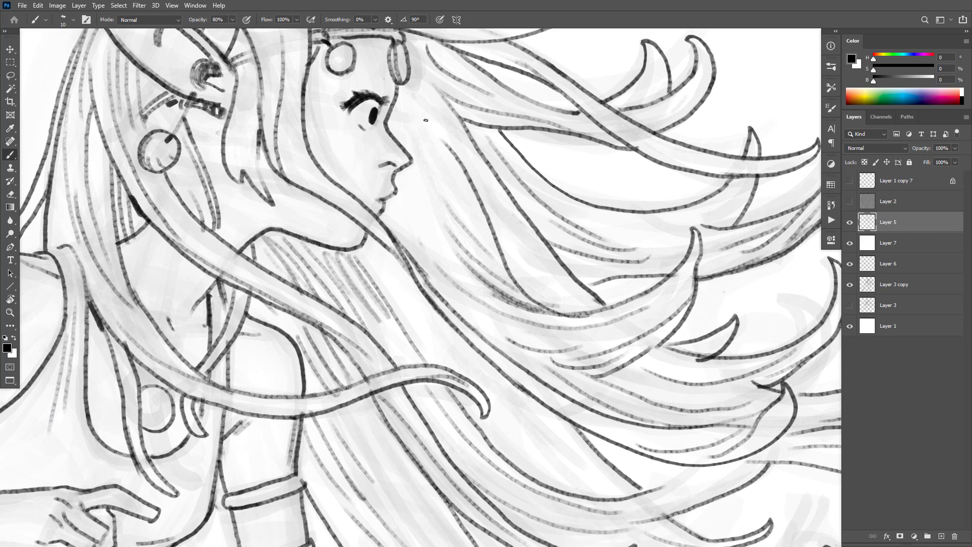
pyautogui.moveTo(412, 183)
pyautogui.mouseDown()
pyautogui.moveTo(439, 253)
pyautogui.moveTo(498, 333)
pyautogui.mouseUp()
# Examine the whole figure at a reduced size and compare it with the LionRiders color illustration.
pyautogui.keyDown('alt'); pyautogui.click(653, 352); pyautogui.keyUp('alt')
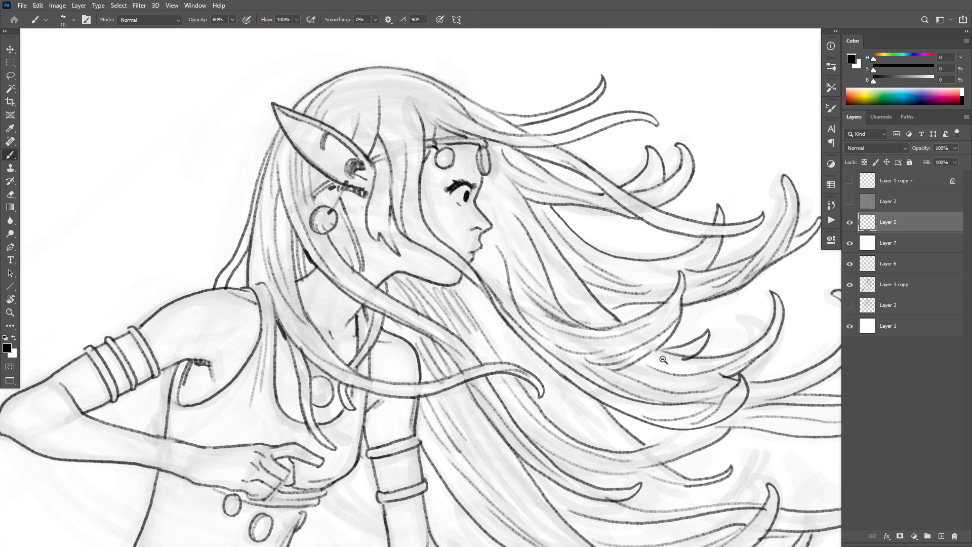
pyautogui.keyDown('alt'); pyautogui.click(675, 358); pyautogui.keyUp('alt')
pyautogui.keyDown('alt'); pyautogui.click(675, 358); pyautogui.keyUp('alt')
pyautogui.scroll(-1, 683, 367)
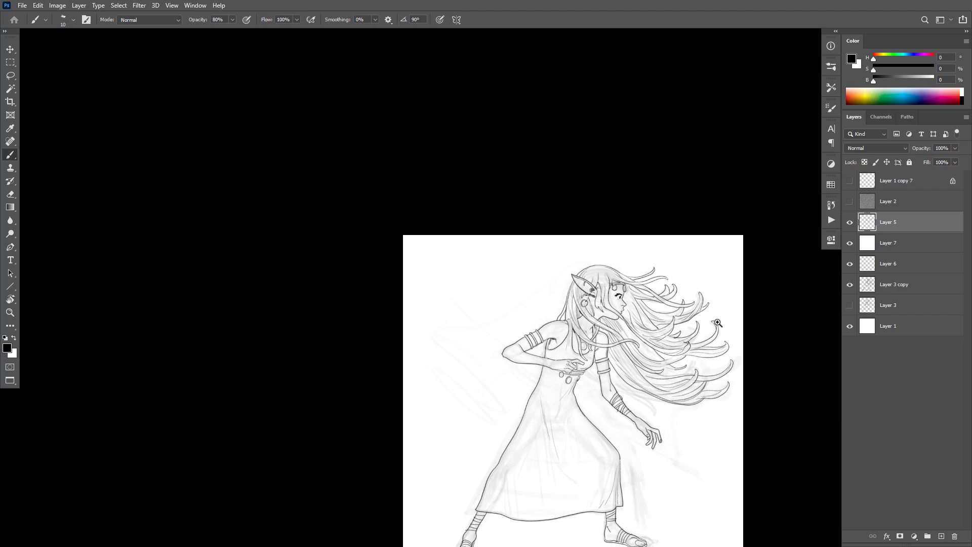
pyautogui.click(694, 375)
pyautogui.click(696, 377)
pyautogui.scroll(1, 696, 354)
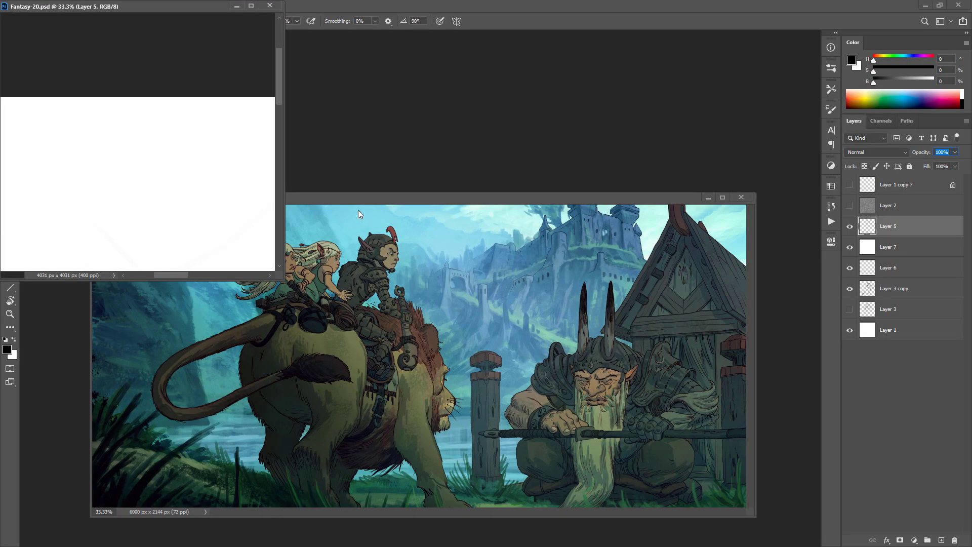
pyautogui.moveTo(366, 199); pyautogui.dragTo(399, 200)
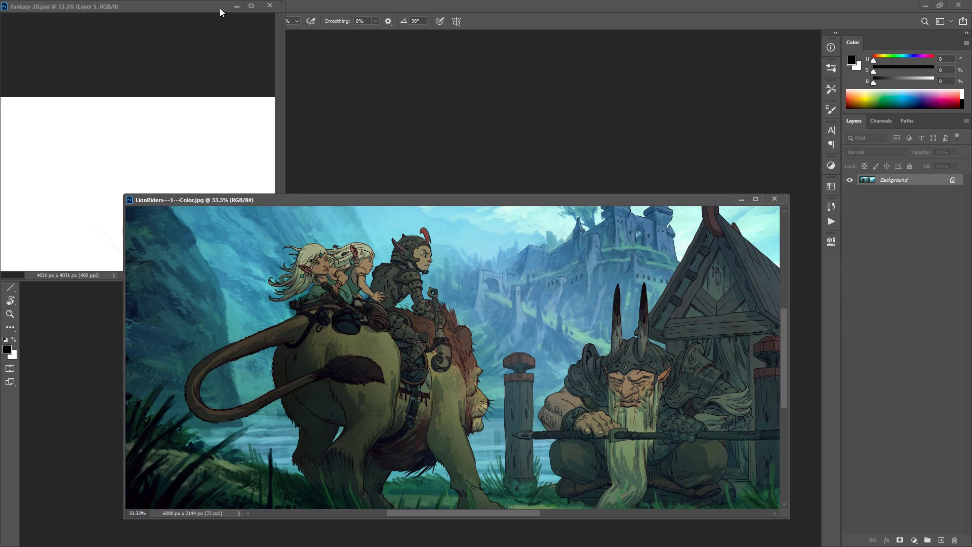
pyautogui.moveTo(223, 10); pyautogui.dragTo(240, 24)
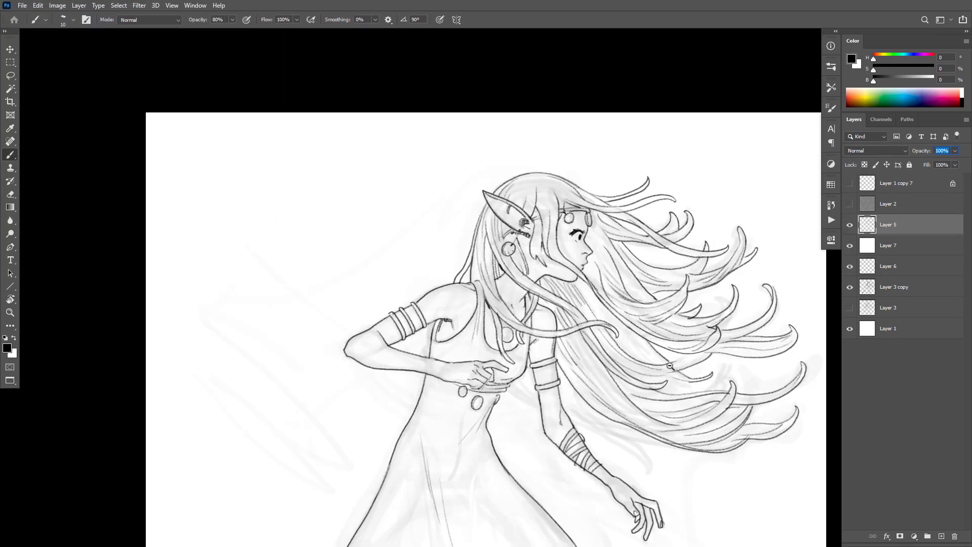
pyautogui.scroll(-5, 670, 366)
pyautogui.moveTo(708, 398); pyautogui.dragTo(716, 395)
pyautogui.scroll(6, 681, 366)
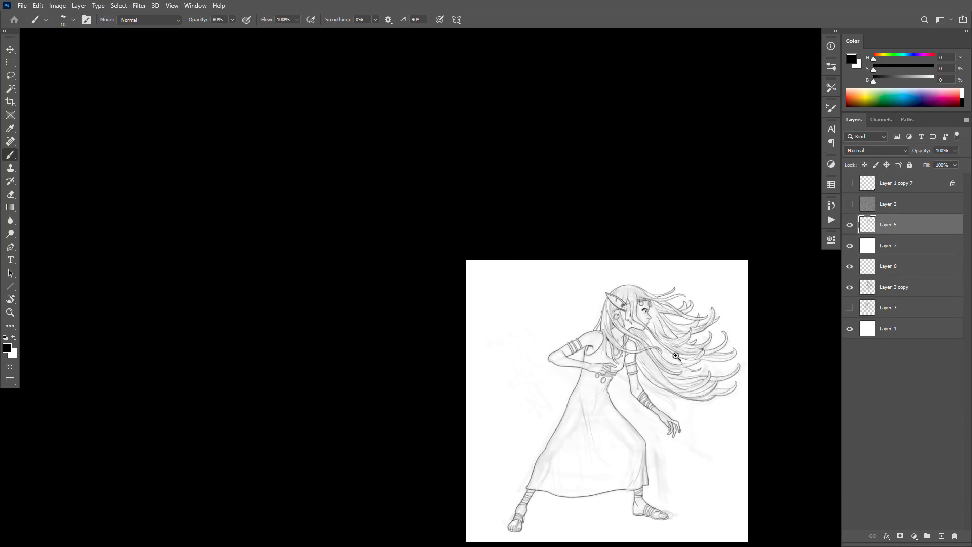
pyautogui.scroll(2, 681, 365)
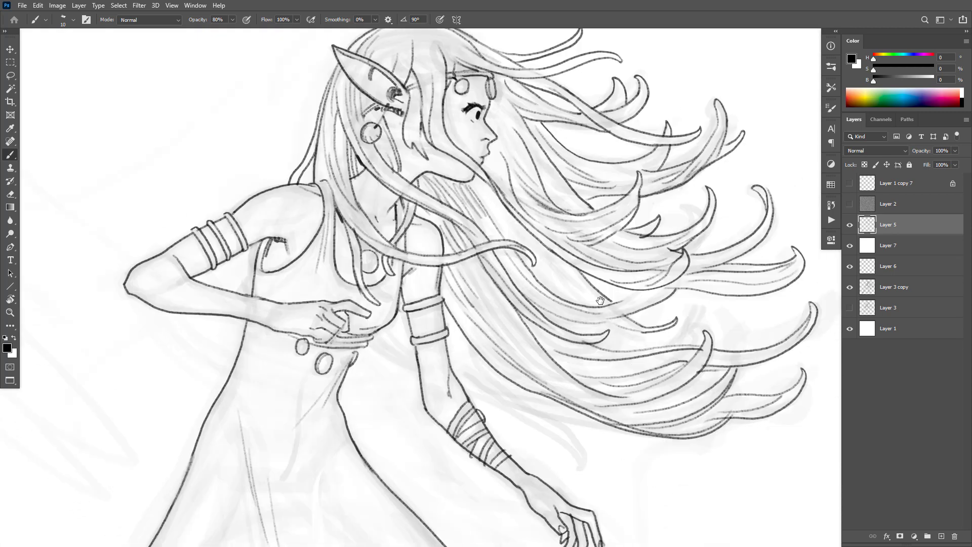
# Draw a curled lock above the bandaged forearm and hair strands in the gap between the torso and that arm.
pyautogui.moveTo(496, 319); pyautogui.dragTo(411, 282)
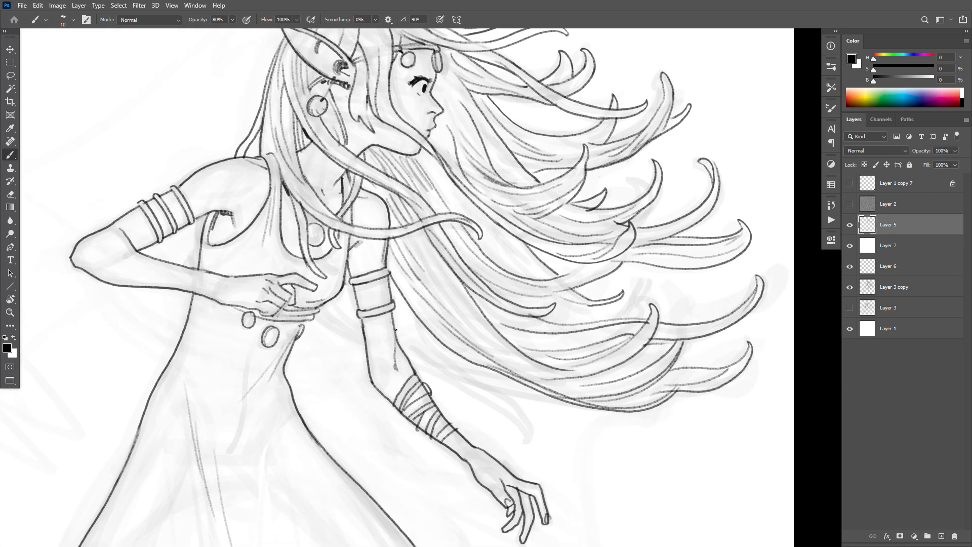
pyautogui.moveTo(395, 329)
pyautogui.mouseDown()
pyautogui.moveTo(437, 364)
pyautogui.moveTo(487, 378)
pyautogui.mouseUp()
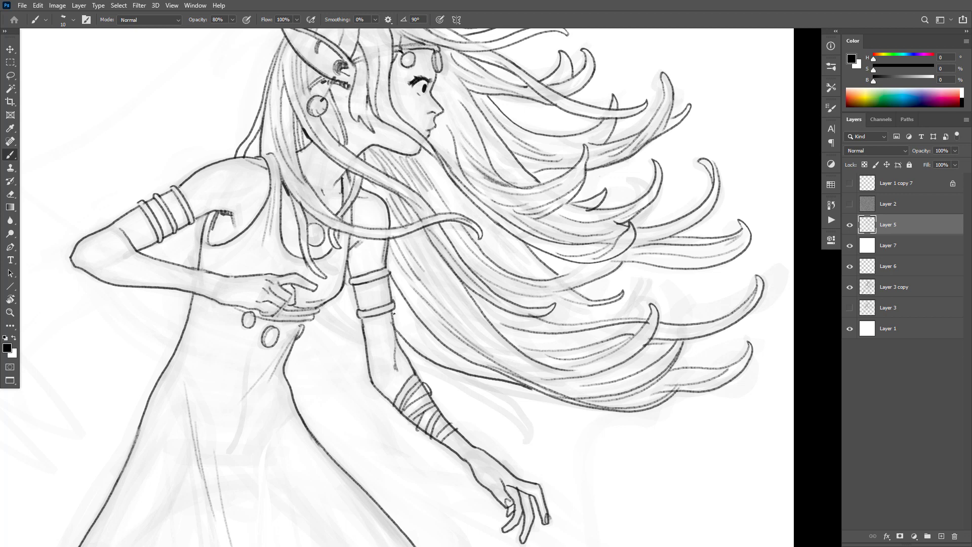
pyautogui.moveTo(394, 314); pyautogui.dragTo(504, 407)
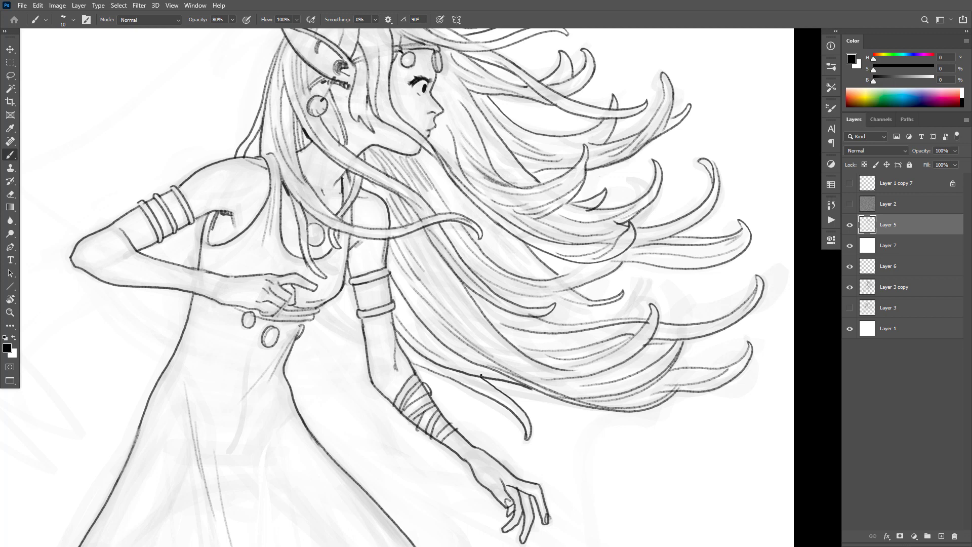
pyautogui.moveTo(363, 345); pyautogui.dragTo(322, 317)
pyautogui.moveTo(370, 340)
pyautogui.mouseDown()
pyautogui.moveTo(324, 302)
pyautogui.moveTo(364, 331)
pyautogui.moveTo(338, 296)
pyautogui.mouseUp()
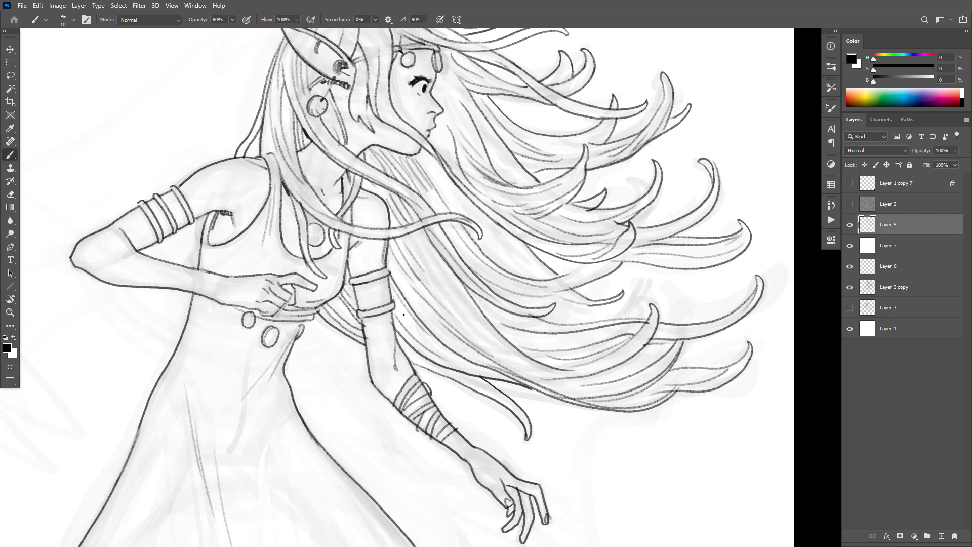
pyautogui.moveTo(430, 306); pyautogui.dragTo(463, 351)
# Hide Layer 6, and toggle Layer 3 copy off and back on to check the line art of the whole figure.
pyautogui.hotkey('ctrl', '-')
pyautogui.hotkey('ctrl', '-')
pyautogui.hotkey('ctrl', '-')
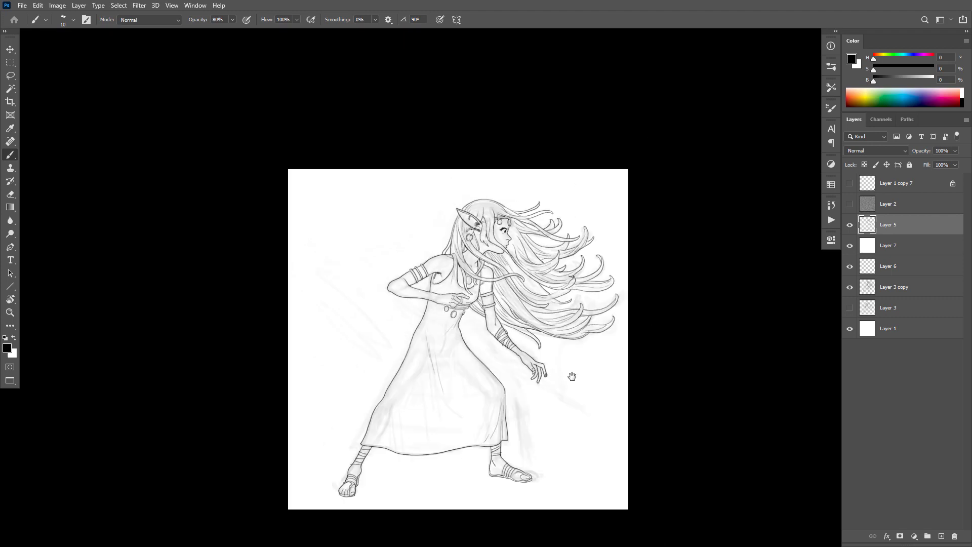
pyautogui.keyDown('ctrl'); pyautogui.click(586, 378); pyautogui.keyUp('ctrl')
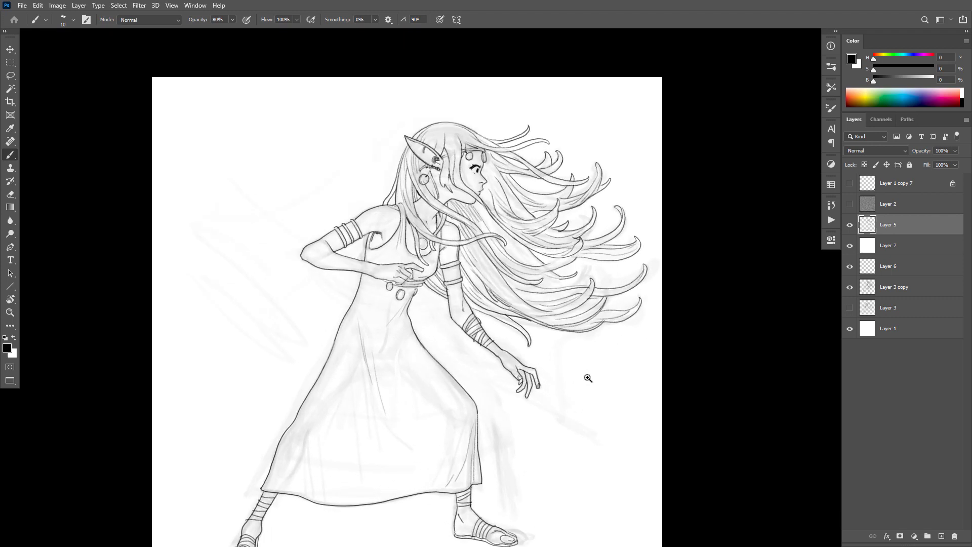
pyautogui.moveTo(588, 378)
pyautogui.mouseDown()
pyautogui.moveTo(625, 367)
pyautogui.moveTo(640, 330)
pyautogui.mouseUp()
pyautogui.click(850, 266)
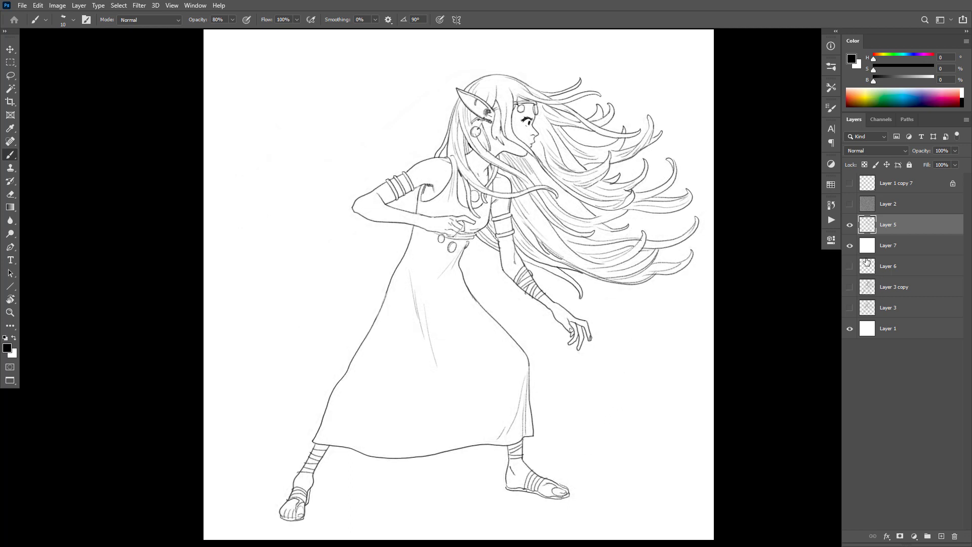
pyautogui.click(850, 287)
pyautogui.scroll(3, 468, 403)
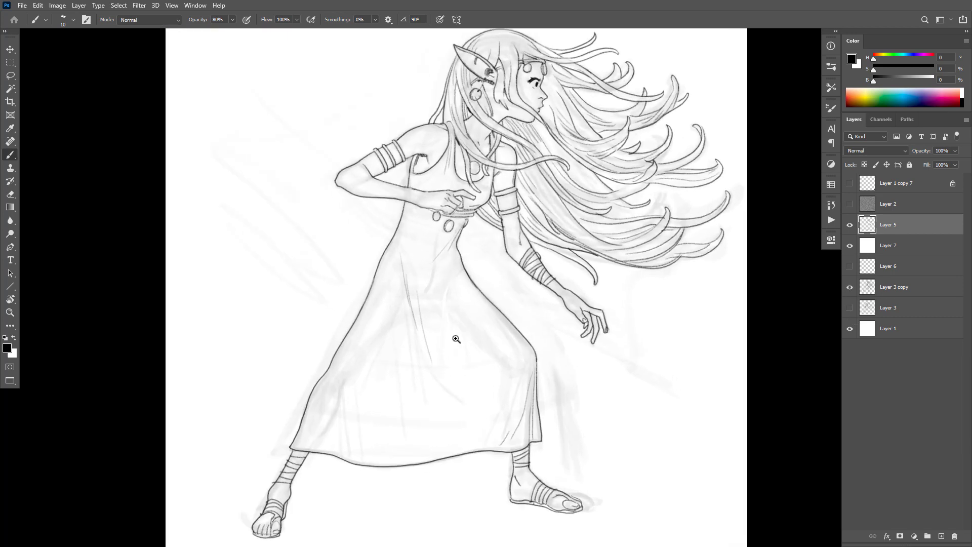
# Try long vertical fold lines down the front of the dress and check them with Layer 3 copy hidden.
pyautogui.moveTo(393, 255); pyautogui.dragTo(385, 377)
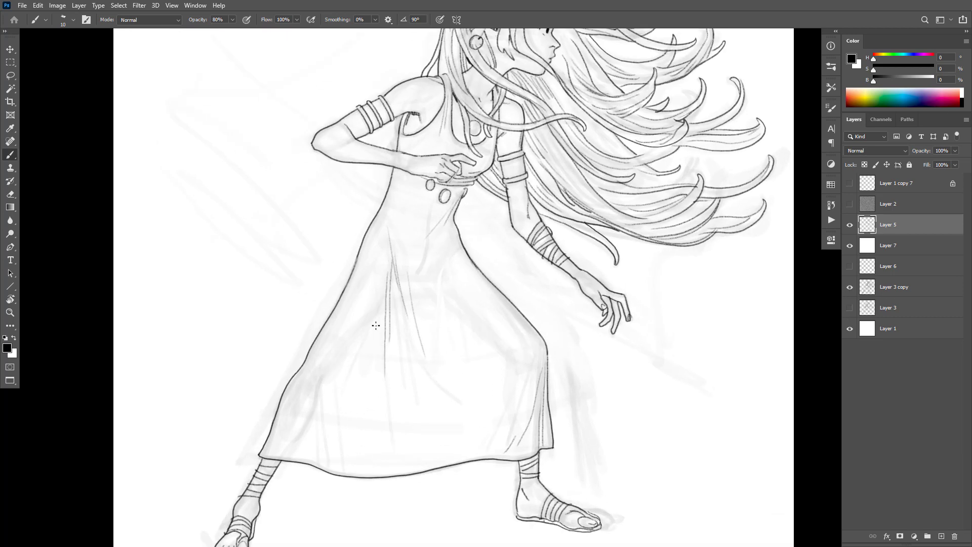
pyautogui.moveTo(381, 321); pyautogui.dragTo(371, 428)
pyautogui.click(849, 287)
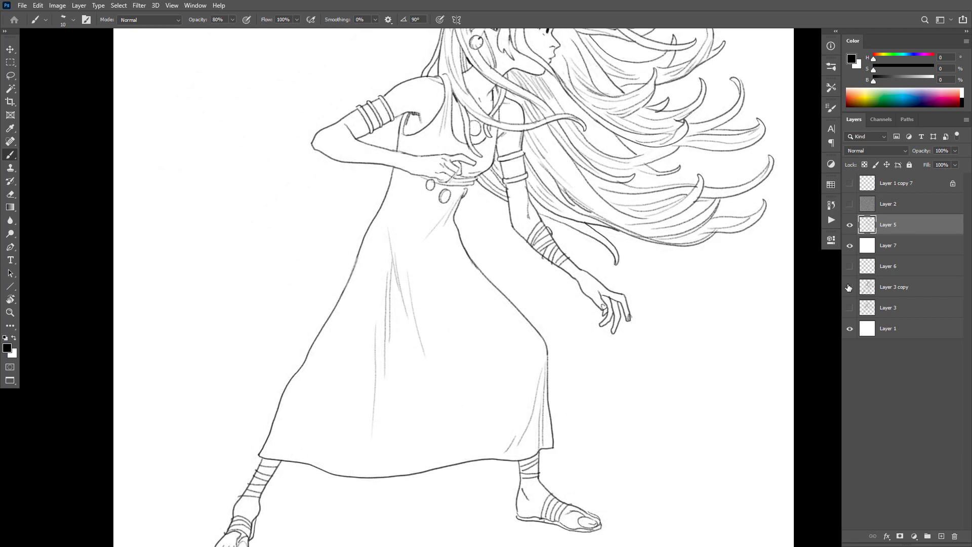
pyautogui.click(850, 287)
pyautogui.hotkey('ctrl', 'z')
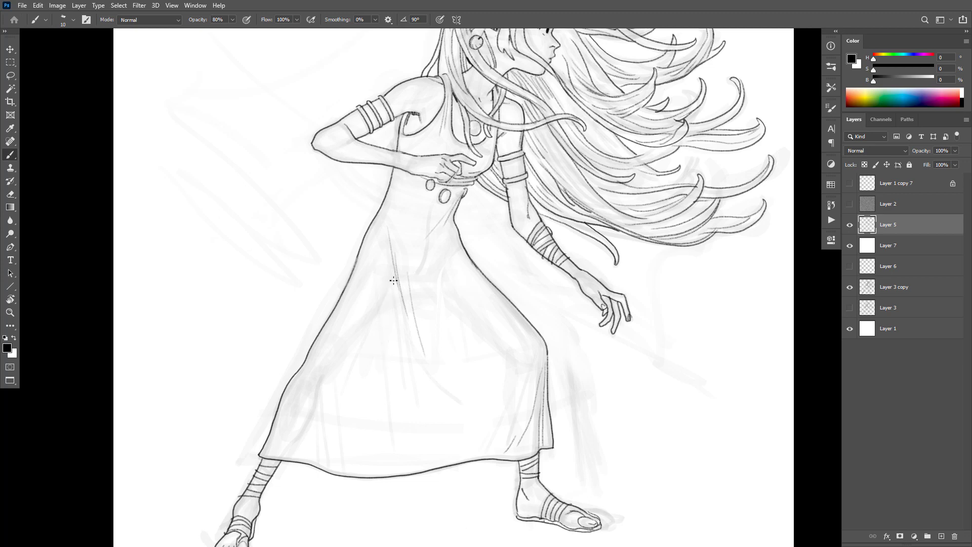
# Draw fold lines down the middle of the skirt, and undo the trial folds above the back leg's hem.
pyautogui.moveTo(390, 270); pyautogui.dragTo(397, 331)
pyautogui.moveTo(386, 329); pyautogui.dragTo(390, 396)
pyautogui.moveTo(306, 362); pyautogui.dragTo(277, 449)
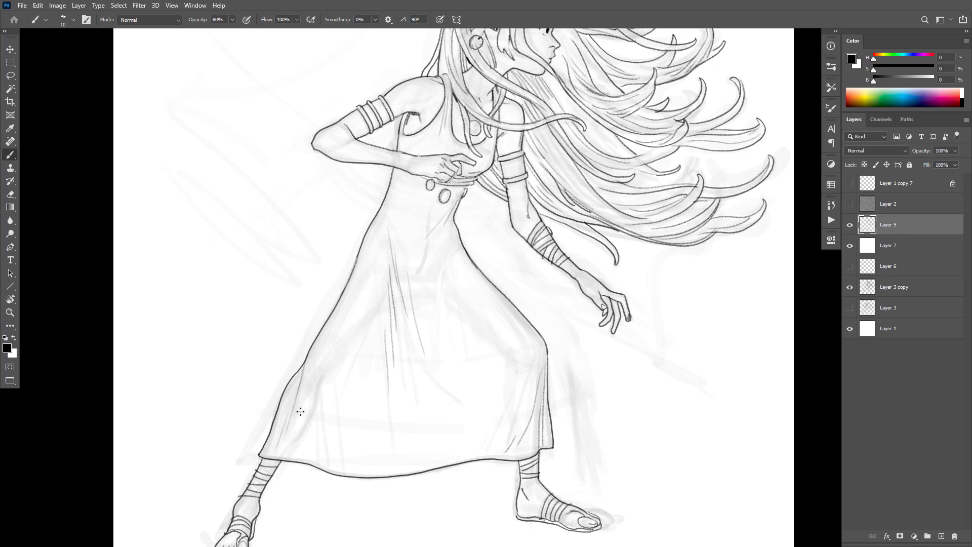
pyautogui.hotkey('ctrl', 'z')
pyautogui.hotkey('ctrl', 'z')
pyautogui.hotkey('ctrl', 'z')
# Draw slanted folds below the waist, a long fold inside the front leg, and a vertical fold above the back leg.
pyautogui.moveTo(454, 253)
pyautogui.mouseDown()
pyautogui.moveTo(425, 323)
pyautogui.moveTo(435, 265)
pyautogui.moveTo(423, 294)
pyautogui.moveTo(461, 241)
pyautogui.moveTo(464, 250)
pyautogui.moveTo(469, 223)
pyautogui.moveTo(434, 336)
pyautogui.mouseUp()
pyautogui.hotkey('ctrl', 'z')
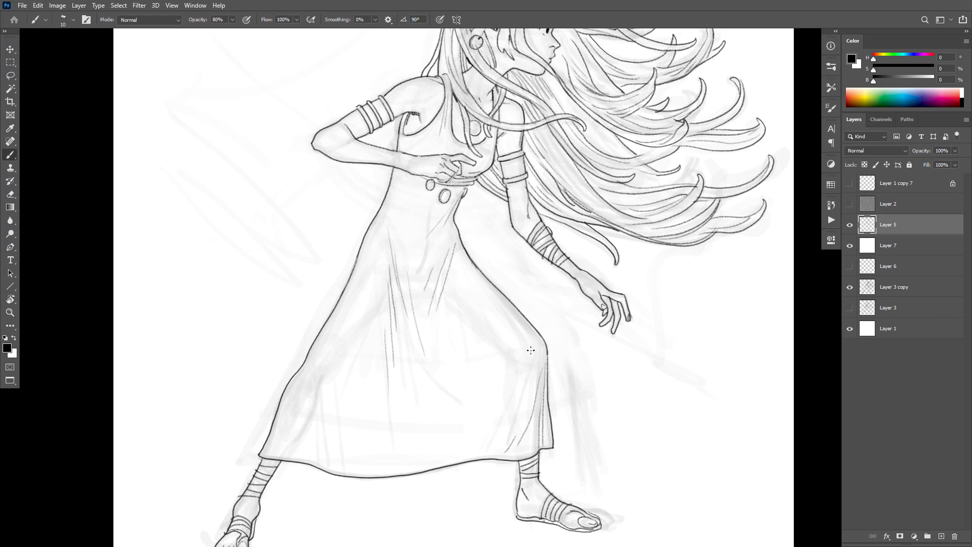
pyautogui.moveTo(481, 317)
pyautogui.mouseDown()
pyautogui.moveTo(468, 399)
pyautogui.moveTo(444, 446)
pyautogui.mouseUp()
pyautogui.moveTo(313, 380); pyautogui.dragTo(315, 446)
# Erase the vertical fold above the back leg with part of the hem, and redraw it as a solid fold meeting the hem.
pyautogui.moveTo(597, 374); pyautogui.dragTo(662, 321)
pyautogui.press('e')
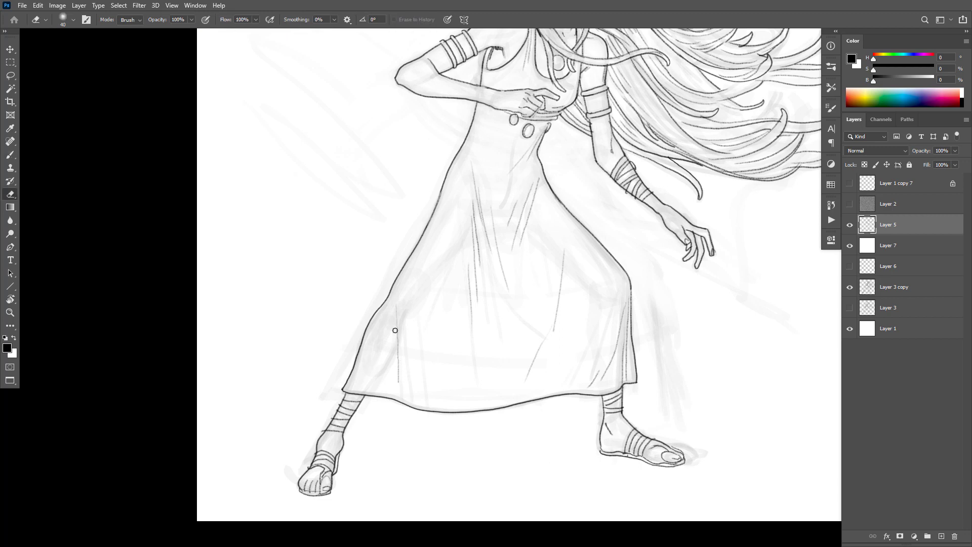
pyautogui.moveTo(400, 375); pyautogui.dragTo(398, 358)
pyautogui.press('b')
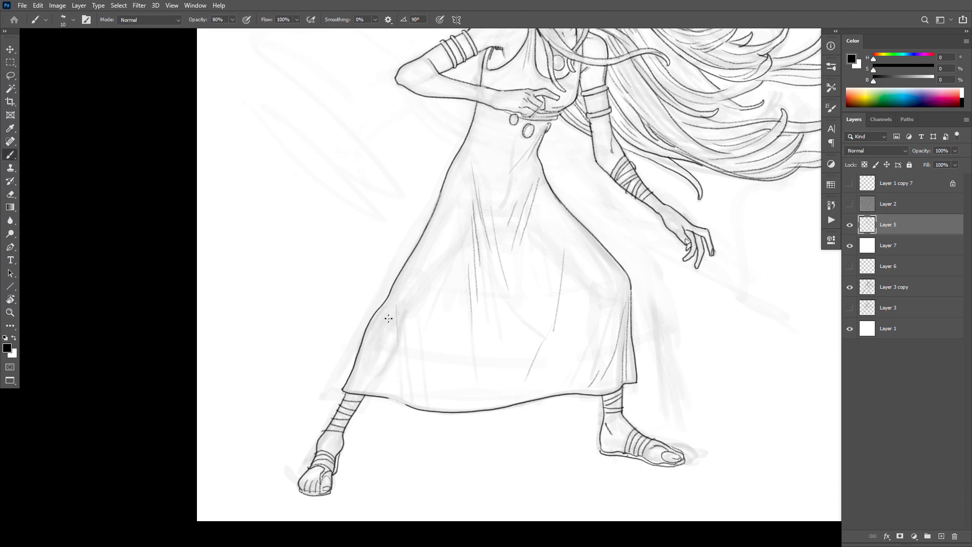
pyautogui.moveTo(389, 313); pyautogui.dragTo(391, 371)
pyautogui.keyDown('ctrl'); pyautogui.click(421, 360); pyautogui.keyUp('ctrl')
pyautogui.keyDown('ctrl'); pyautogui.click(527, 340); pyautogui.keyUp('ctrl')
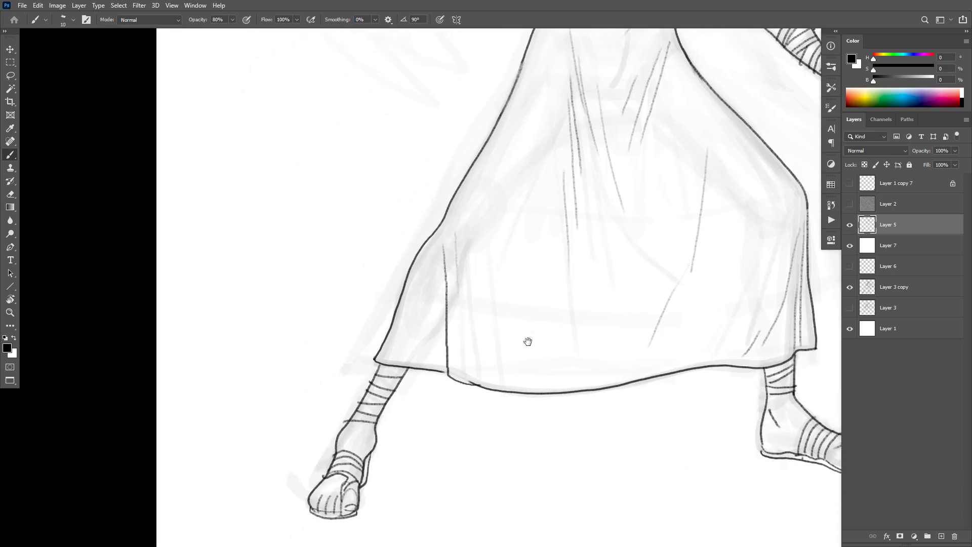
# Rotate the canvas to about -40° and erase the overlapping hem line beside the new fold.
pyautogui.keyDown('ctrl'); pyautogui.click(489, 341); pyautogui.keyUp('ctrl')
pyautogui.press('r')
pyautogui.moveTo(489, 341)
pyautogui.mouseDown()
pyautogui.moveTo(458, 330)
pyautogui.moveTo(481, 373)
pyautogui.moveTo(560, 371)
pyautogui.mouseUp()
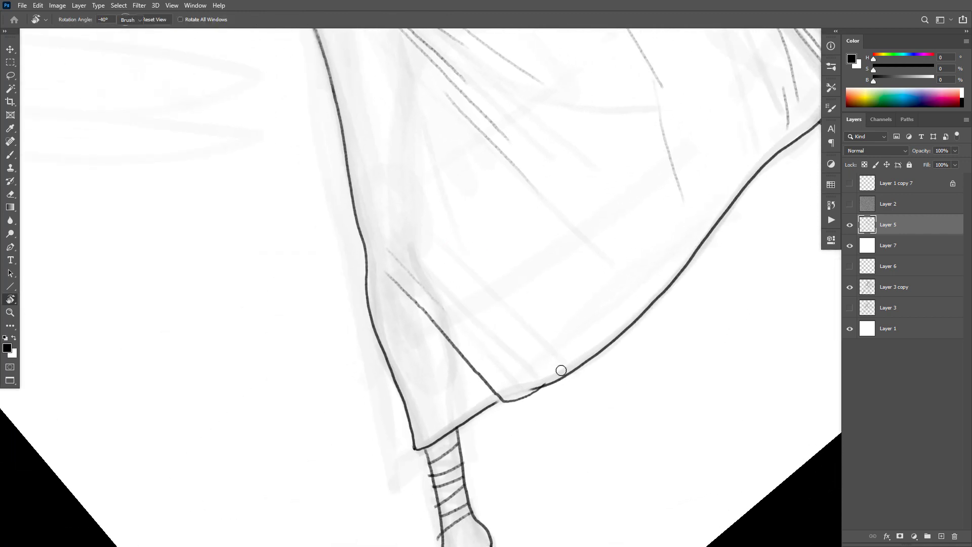
pyautogui.press('e')
pyautogui.press('b')
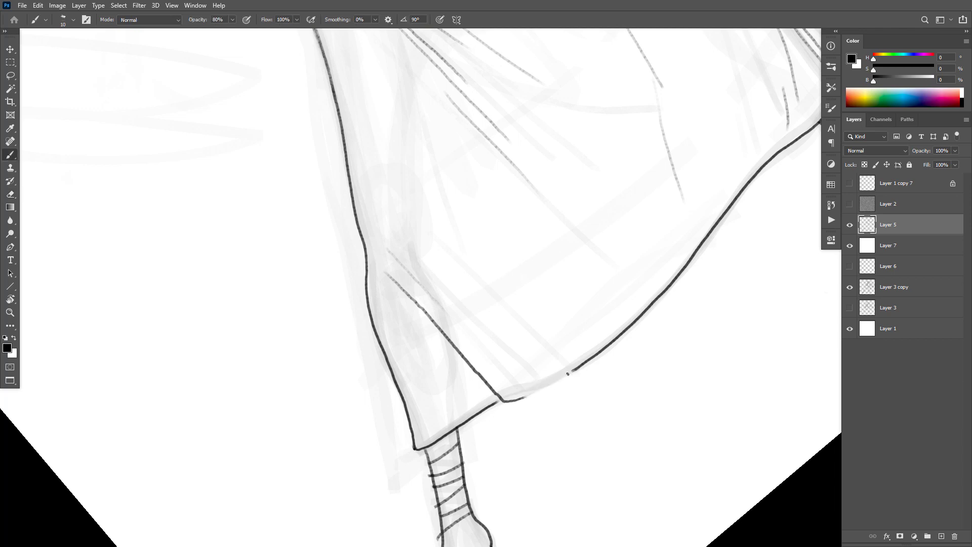
# Erase the upper end of the crease above the skirt's hem notch, redraw it lighter, and add another diagonal fold line above it.
pyautogui.press('e')
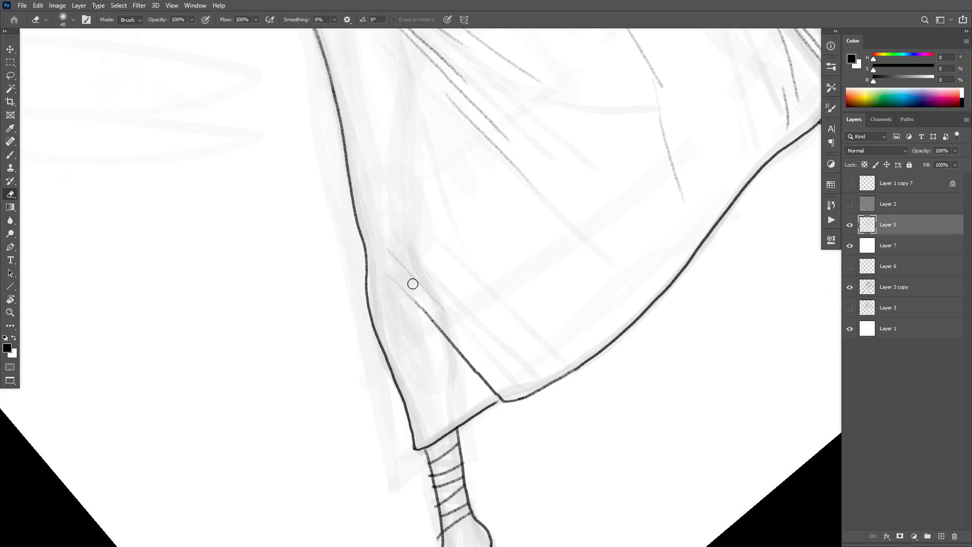
pyautogui.press('b')
pyautogui.moveTo(410, 190); pyautogui.dragTo(507, 288)
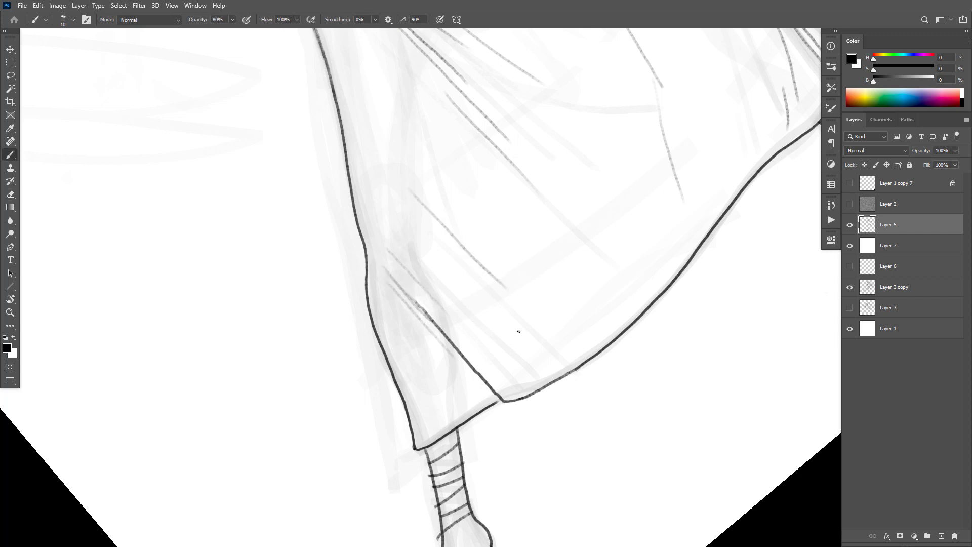
pyautogui.scroll(12, 609, 309)
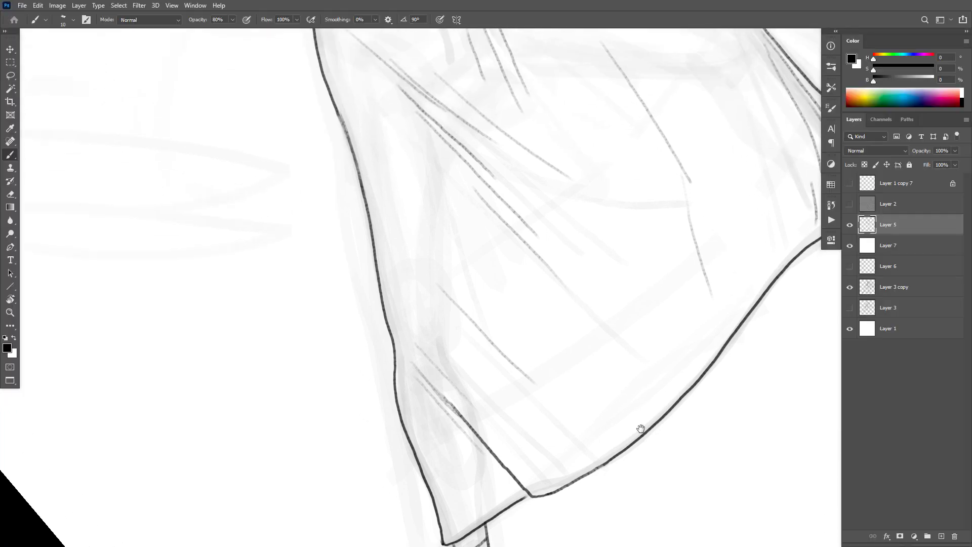
pyautogui.scroll(3, 596, 337)
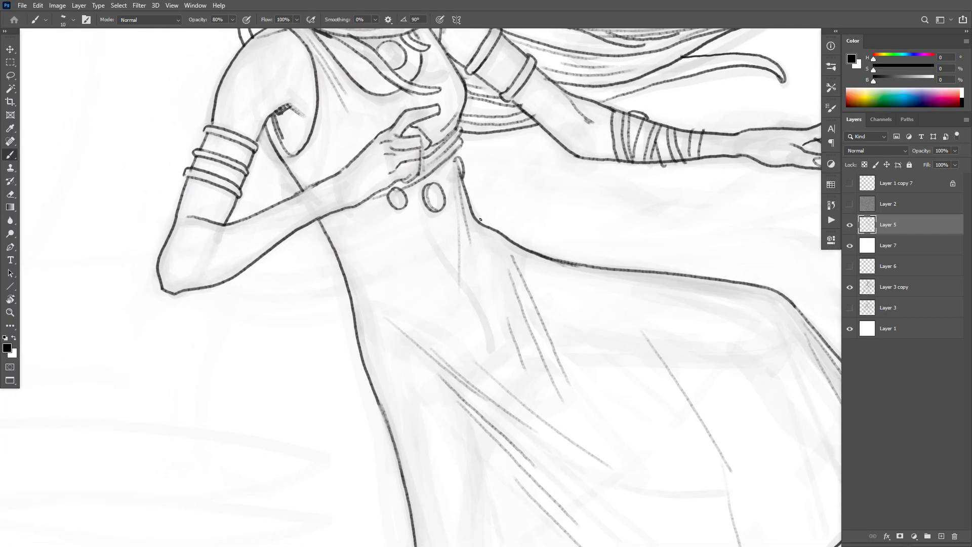
pyautogui.moveTo(477, 230)
pyautogui.mouseDown()
pyautogui.moveTo(442, 287)
pyautogui.moveTo(401, 305)
pyautogui.moveTo(350, 309)
pyautogui.moveTo(351, 319)
pyautogui.moveTo(392, 324)
pyautogui.moveTo(452, 301)
pyautogui.moveTo(491, 233)
pyautogui.mouseUp()
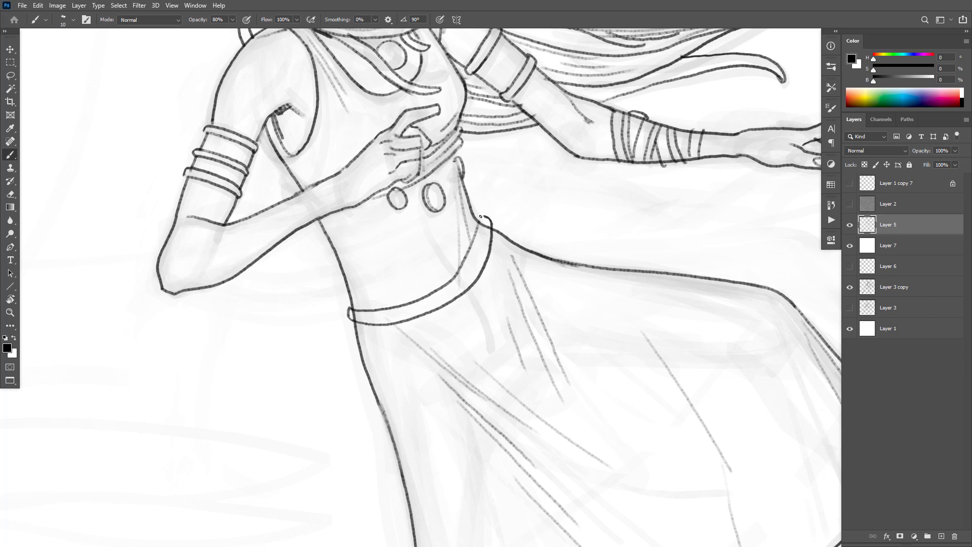
pyautogui.hotkey('ctrl', 'z')
pyautogui.hotkey('ctrl', 'z')
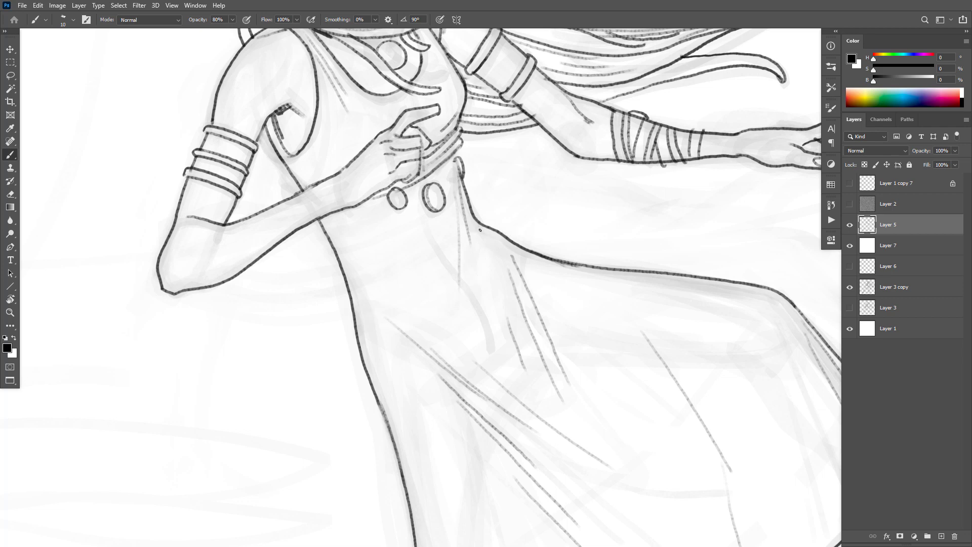
# Draw a narrow belt with a round buckle around the waist and a small pouch behind the hip, cleaning up overlaps.
pyautogui.moveTo(480, 229)
pyautogui.mouseDown()
pyautogui.moveTo(471, 280)
pyautogui.moveTo(454, 273)
pyautogui.moveTo(461, 300)
pyautogui.moveTo(480, 292)
pyautogui.moveTo(467, 269)
pyautogui.moveTo(456, 287)
pyautogui.moveTo(475, 277)
pyautogui.mouseUp()
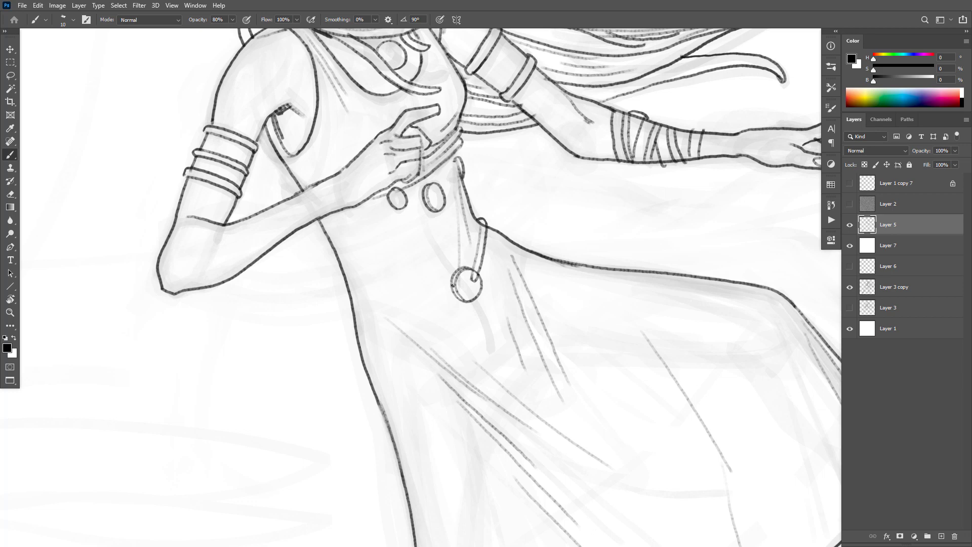
pyautogui.moveTo(452, 285); pyautogui.dragTo(349, 309)
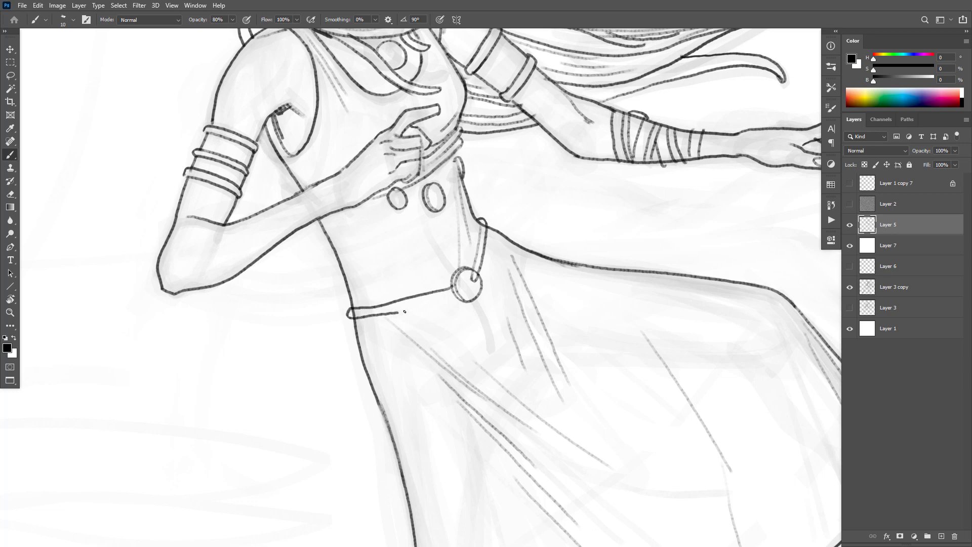
pyautogui.press('e')
pyautogui.moveTo(360, 319)
pyautogui.mouseDown()
pyautogui.moveTo(333, 315)
pyautogui.moveTo(327, 346)
pyautogui.moveTo(351, 388)
pyautogui.mouseUp()
pyautogui.press('b')
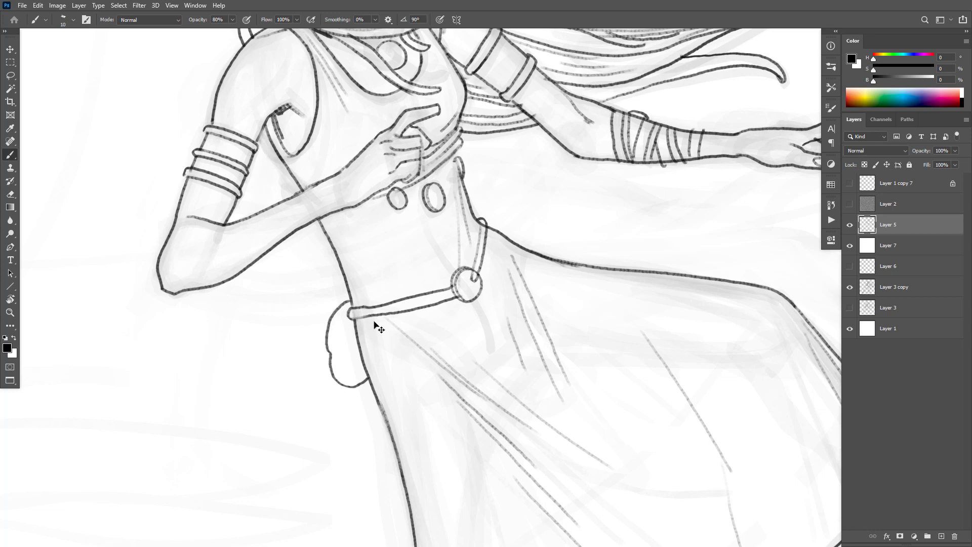
pyautogui.hotkey('ctrl', 'z')
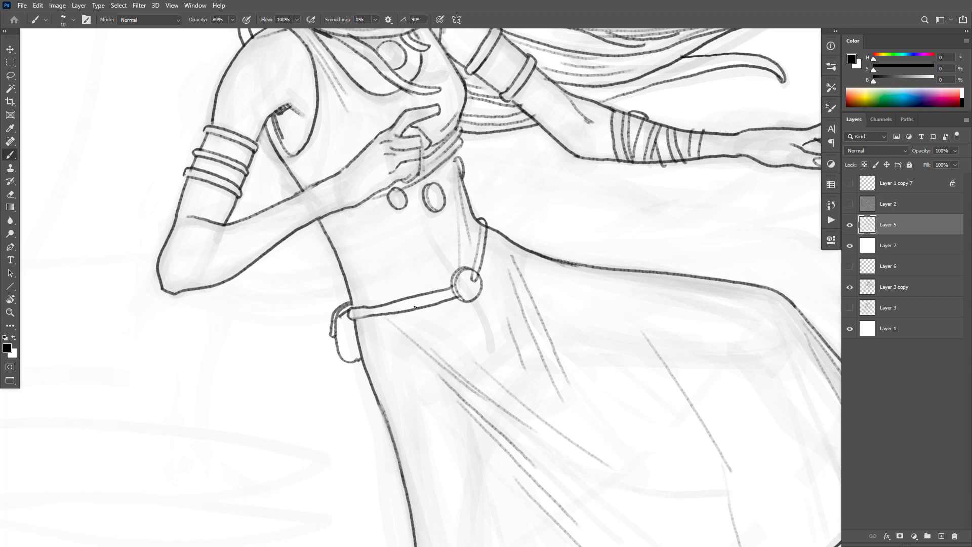
# Draw an oval banded pouch with a jagged tip hanging from a loop on the belt.
pyautogui.moveTo(411, 331)
pyautogui.mouseDown()
pyautogui.moveTo(397, 379)
pyautogui.moveTo(418, 384)
pyautogui.moveTo(424, 344)
pyautogui.moveTo(402, 319)
pyautogui.moveTo(394, 368)
pyautogui.mouseUp()
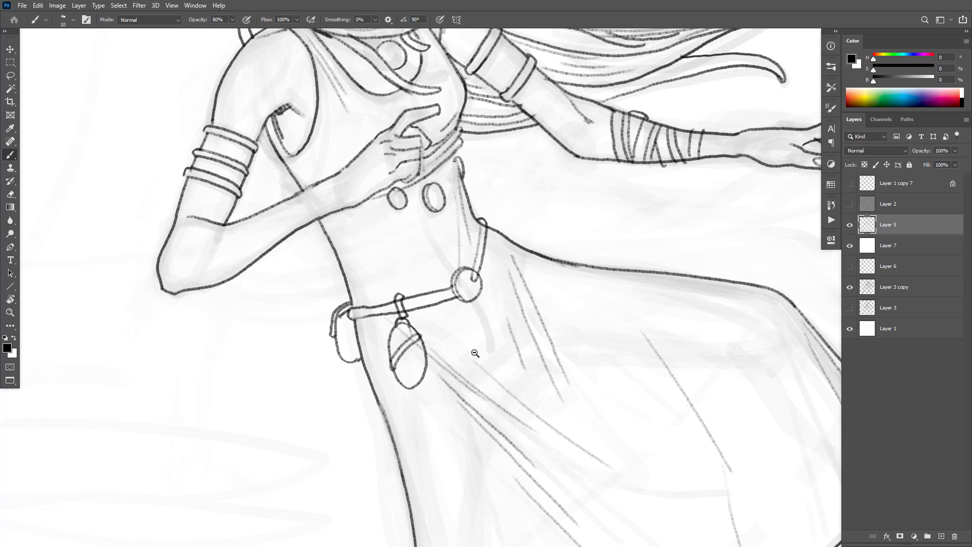
pyautogui.scroll(-6, 466, 350)
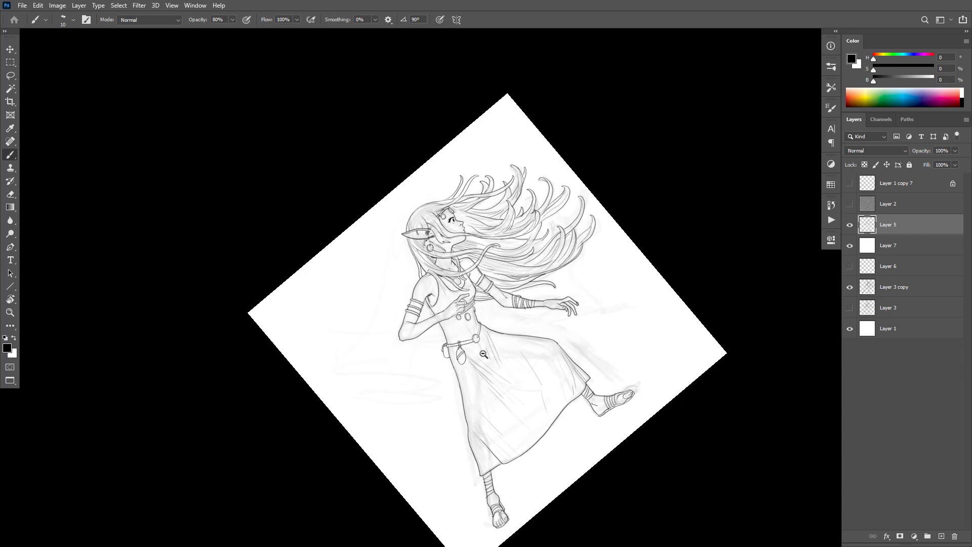
pyautogui.press('Escape')
pyautogui.scroll(5, 435, 315)
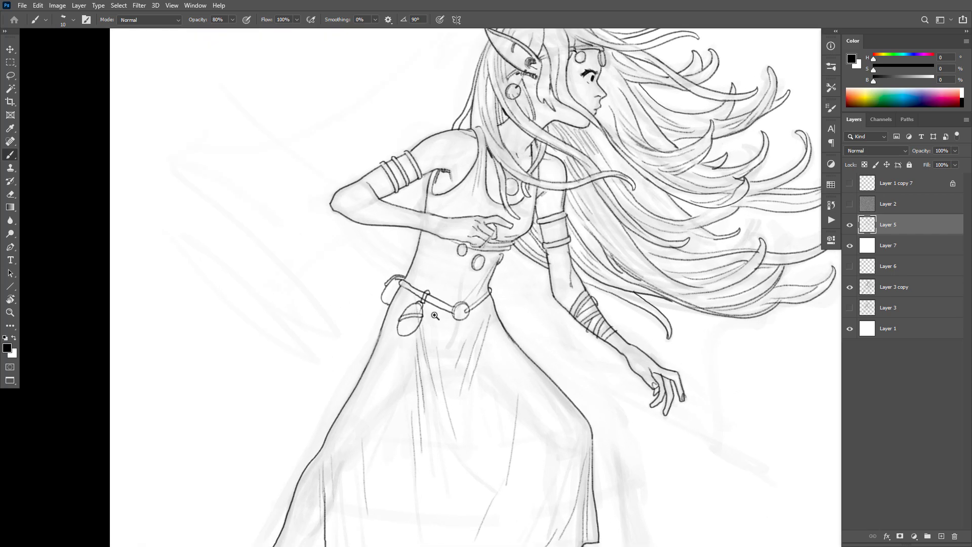
pyautogui.scroll(2, 435, 316)
pyautogui.moveTo(414, 337)
pyautogui.mouseDown()
pyautogui.moveTo(392, 350)
pyautogui.moveTo(406, 349)
pyautogui.moveTo(417, 329)
pyautogui.mouseUp()
# Erase and redraw the belt section between the pouch loop and the buckle, and clean up the loop.
pyautogui.press('e')
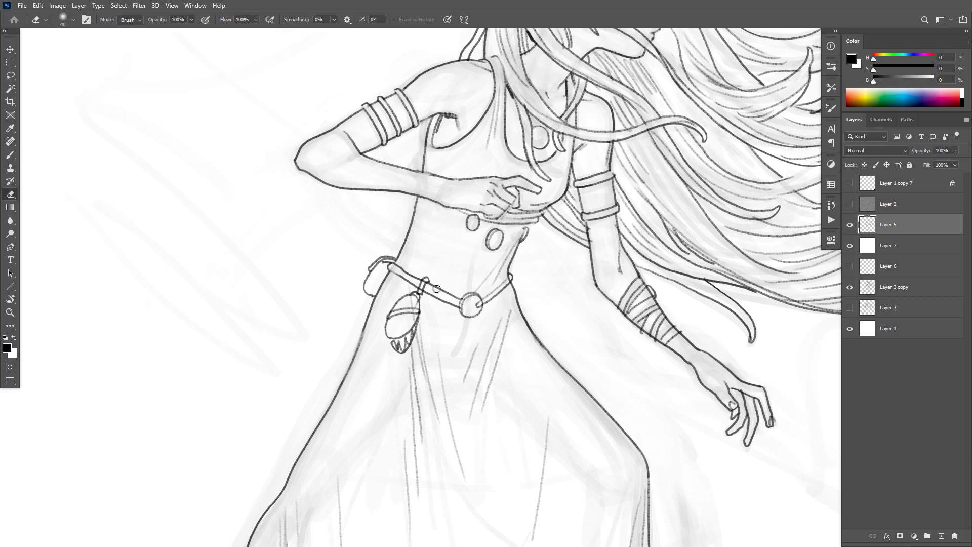
pyautogui.press('b')
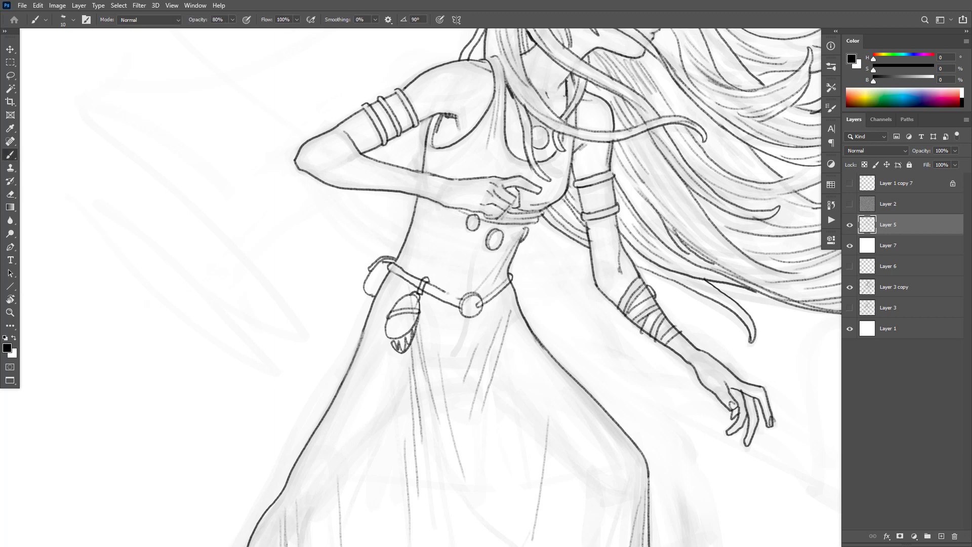
pyautogui.moveTo(459, 299)
pyautogui.mouseDown()
pyautogui.moveTo(425, 282)
pyautogui.moveTo(419, 296)
pyautogui.moveTo(428, 269)
pyautogui.mouseUp()
pyautogui.press('e')
pyautogui.press('b')
pyautogui.press('e')
pyautogui.moveTo(430, 275); pyautogui.dragTo(427, 284)
pyautogui.press('b')
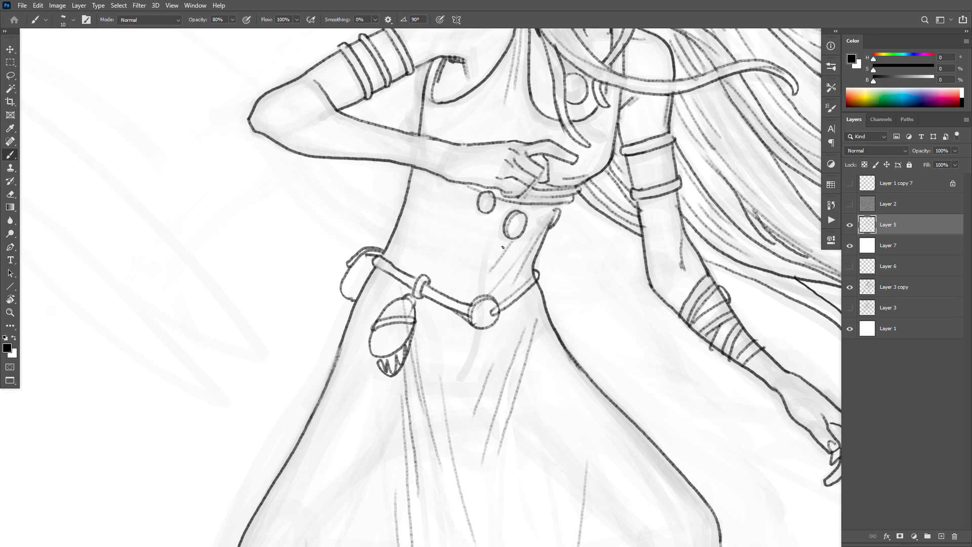
# Draw short diagonal crease lines on the torso between the round ornaments and the belt, undoing unsatisfactory strokes.
pyautogui.moveTo(503, 247); pyautogui.dragTo(481, 273)
pyautogui.hotkey('ctrl', 'z')
pyautogui.hotkey('ctrl', 'z')
pyautogui.moveTo(495, 229); pyautogui.dragTo(449, 264)
pyautogui.hotkey('ctrl', 'z')
pyautogui.moveTo(348, 330); pyautogui.dragTo(335, 363)
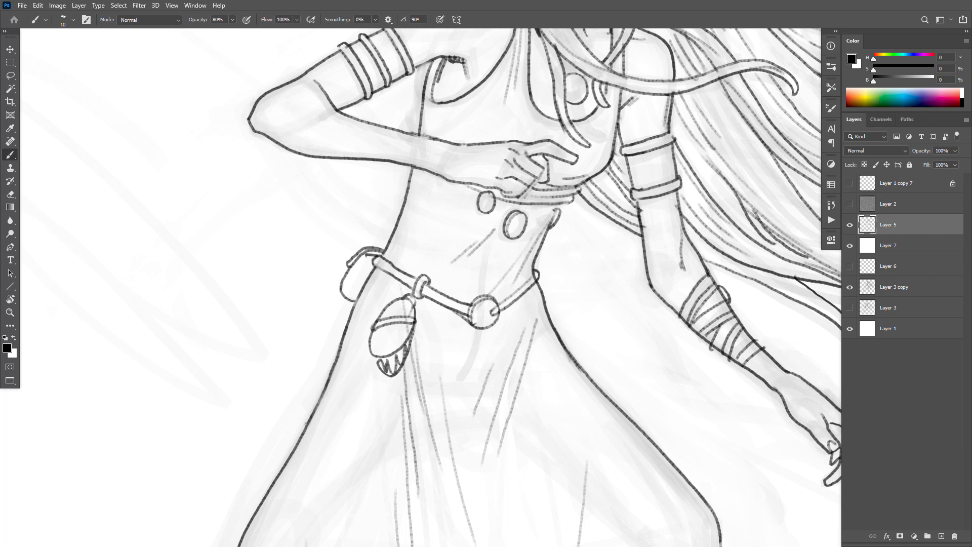
pyautogui.moveTo(499, 311)
pyautogui.mouseDown()
pyautogui.moveTo(492, 320)
pyautogui.moveTo(498, 304)
pyautogui.mouseUp()
# Hide the rough sketch on Layer 3 copy to leave only the line art over white.
pyautogui.scroll(-8, 577, 264)
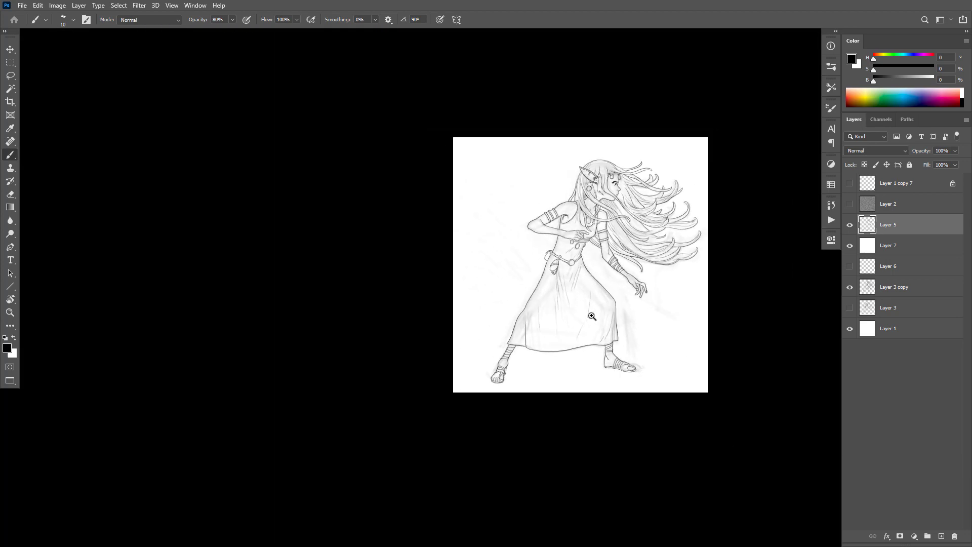
pyautogui.scroll(6, 592, 316)
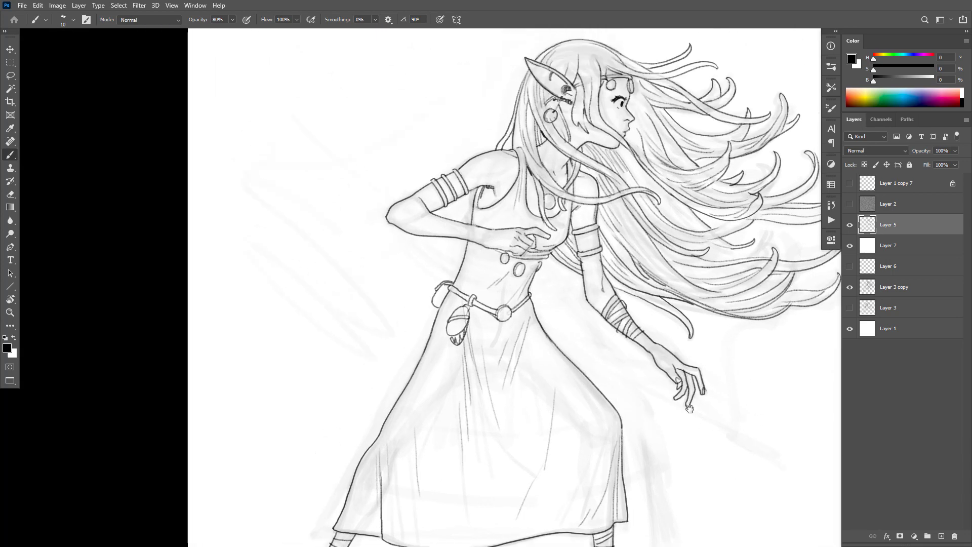
pyautogui.click(850, 287)
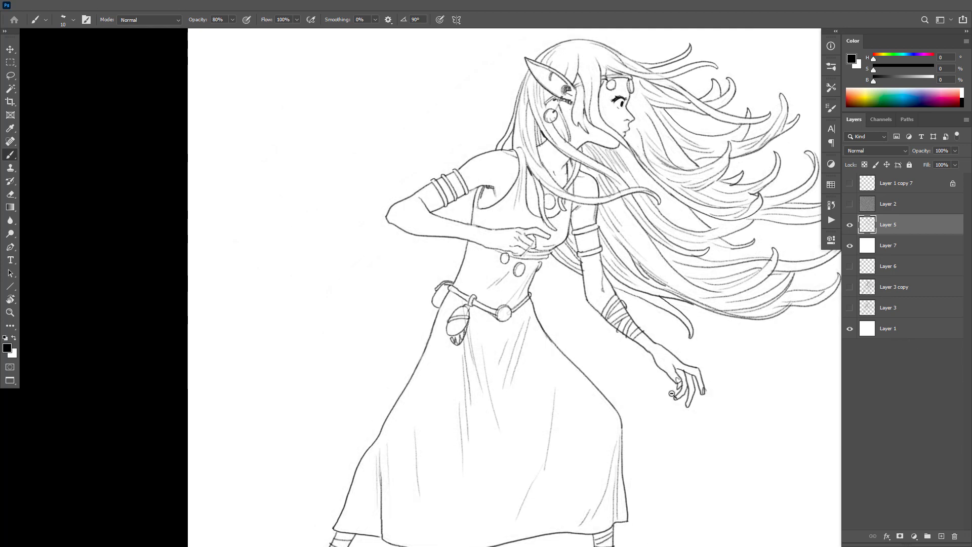
pyautogui.scroll(-4, 672, 394)
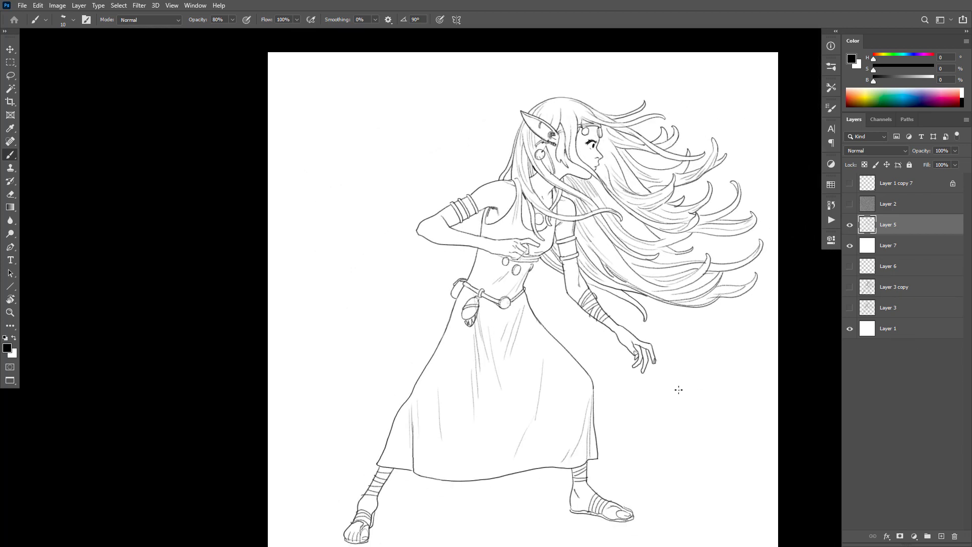
# Select the white background around the figure with the Magic Wand, adding the enclosed gap between the hair strands.
pyautogui.press('w')
pyautogui.click(680, 405)
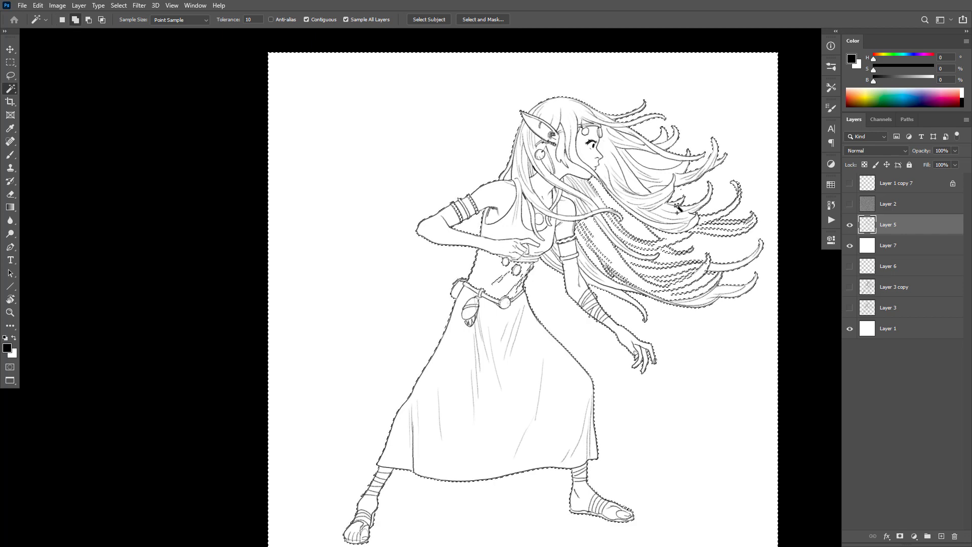
pyautogui.click(658, 188)
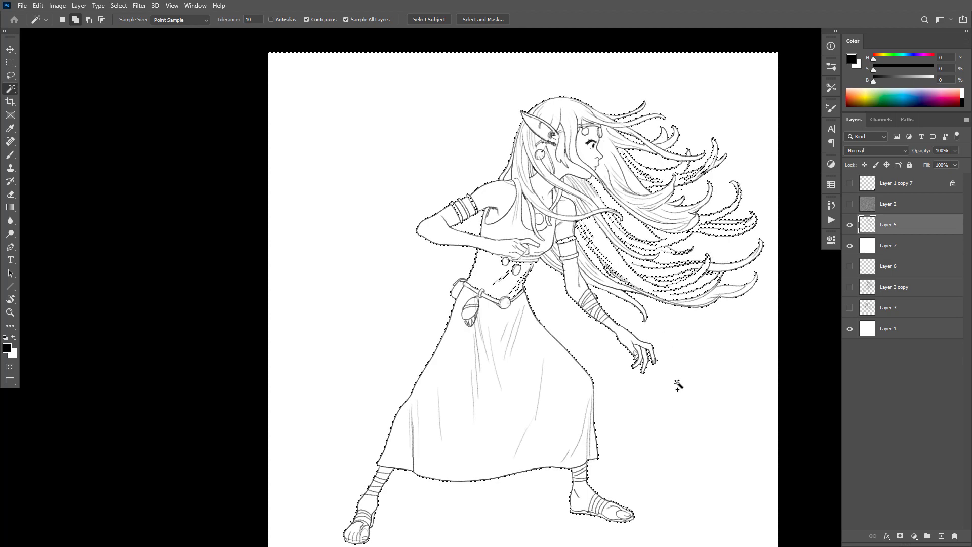
pyautogui.click(638, 408)
pyautogui.moveTo(632, 393); pyautogui.dragTo(636, 434)
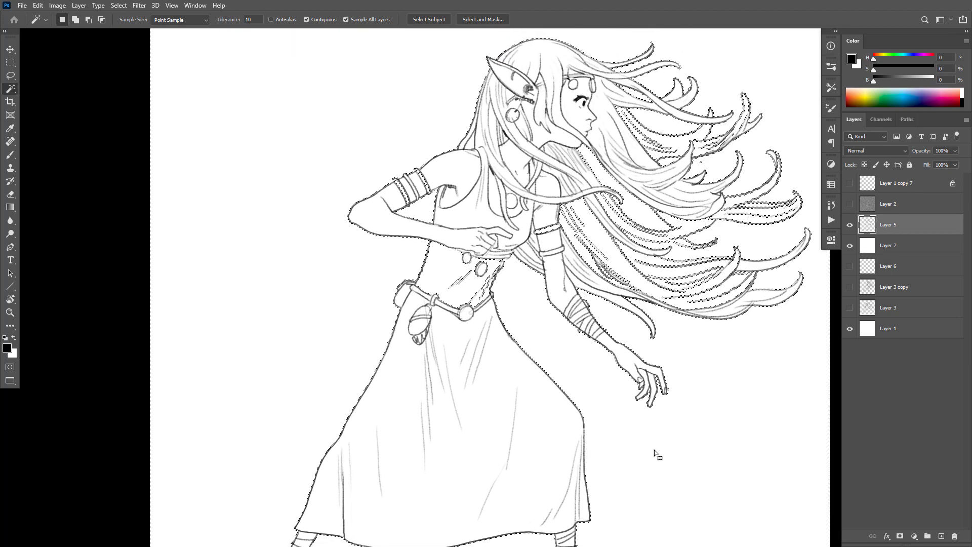
# Turn on Quick Mask and set the Pencil to a hard round brush, size 60 at 100% opacity, for touching up the mask.
pyautogui.press('q')
pyautogui.scroll(1, 556, 259)
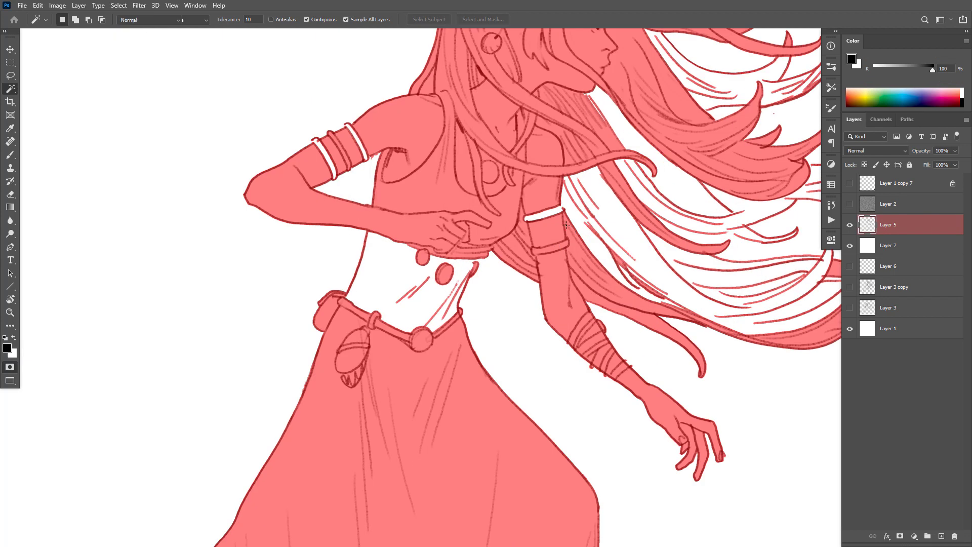
pyautogui.press('b')
pyautogui.moveTo(566, 220)
pyautogui.mouseDown()
pyautogui.moveTo(536, 213)
pyautogui.moveTo(406, 253)
pyautogui.mouseUp()
pyautogui.hotkey('ctrl', 'z')
pyautogui.hotkey('shift', 'b')
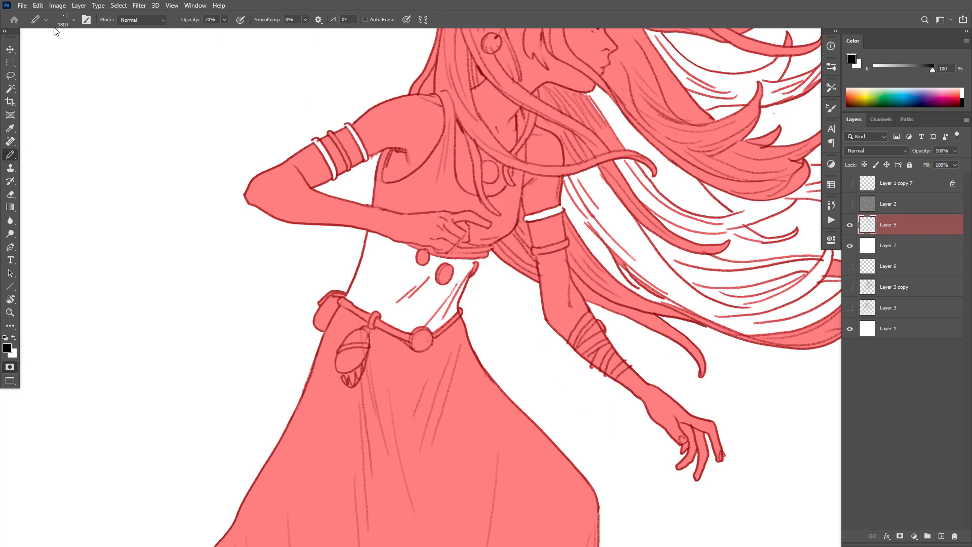
pyautogui.click(45, 20)
pyautogui.click(71, 89)
pyautogui.click(311, 138)
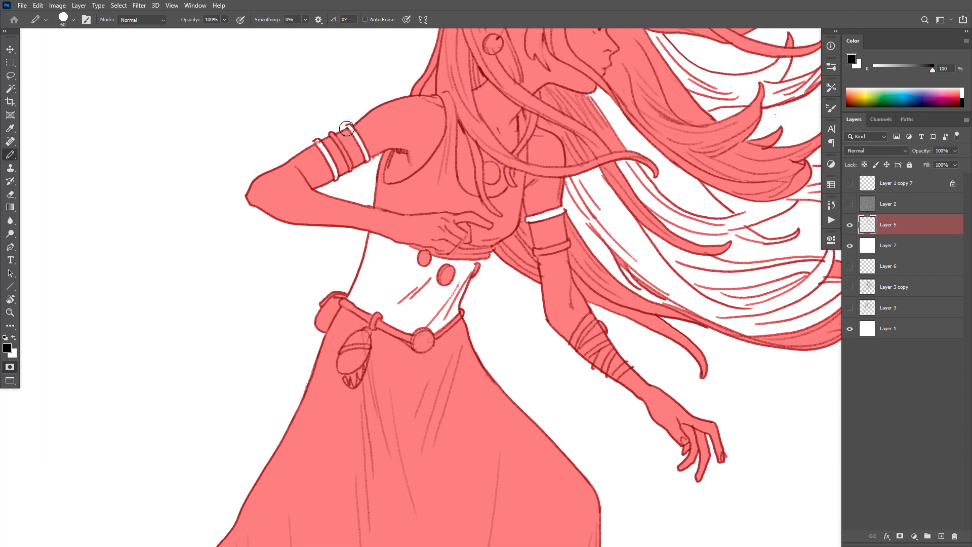
# Fill the unmasked armbands on the figure's bent arm with the Paint Bucket so they join the mask.
pyautogui.press('g')
pyautogui.moveTo(358, 137); pyautogui.dragTo(355, 138)
pyautogui.hotkey('shift', 'g')
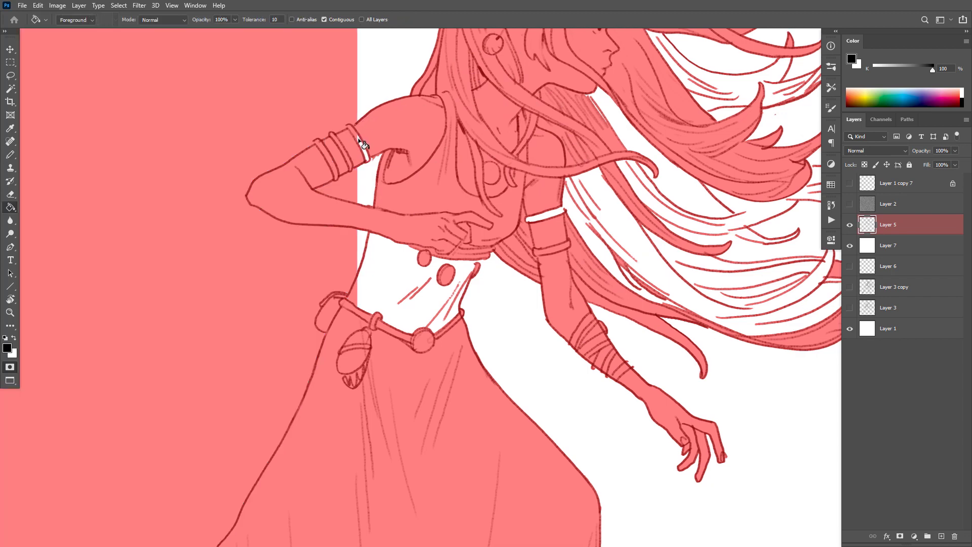
pyautogui.hotkey('ctrl', 'z')
pyautogui.click(358, 143)
pyautogui.click(332, 163)
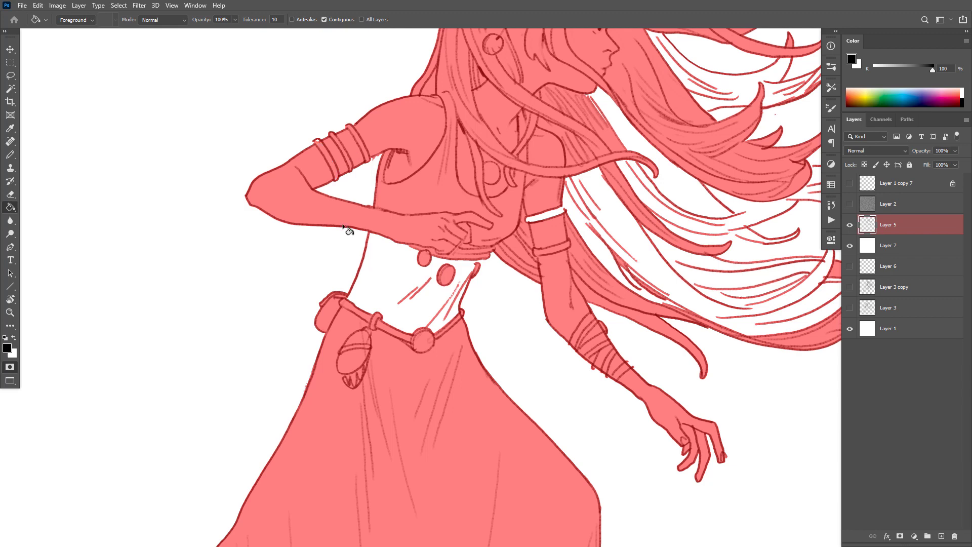
# Close gaps in the hair outlines with the Pencil and fill the unmasked upper hair strand with the Paint Bucket.
pyautogui.press('b')
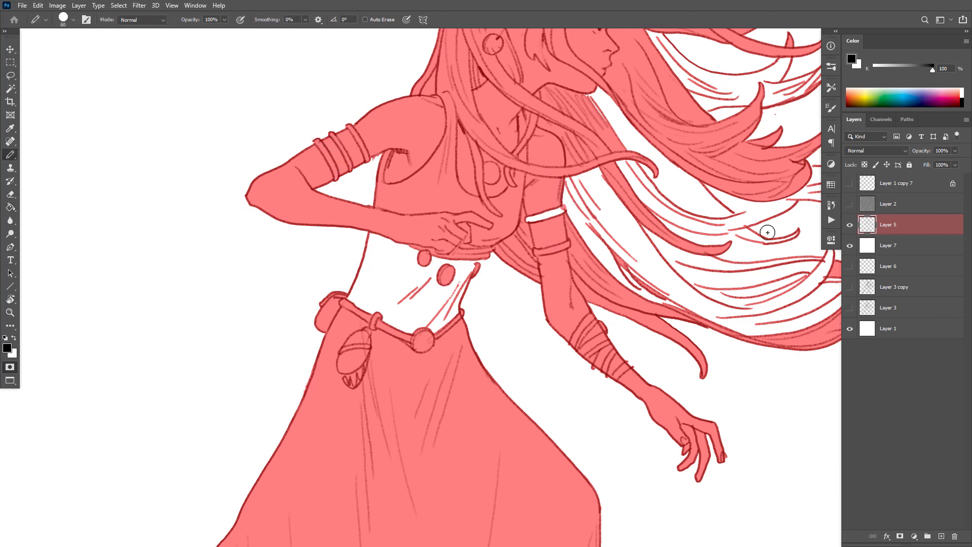
pyautogui.moveTo(767, 297); pyautogui.dragTo(687, 319)
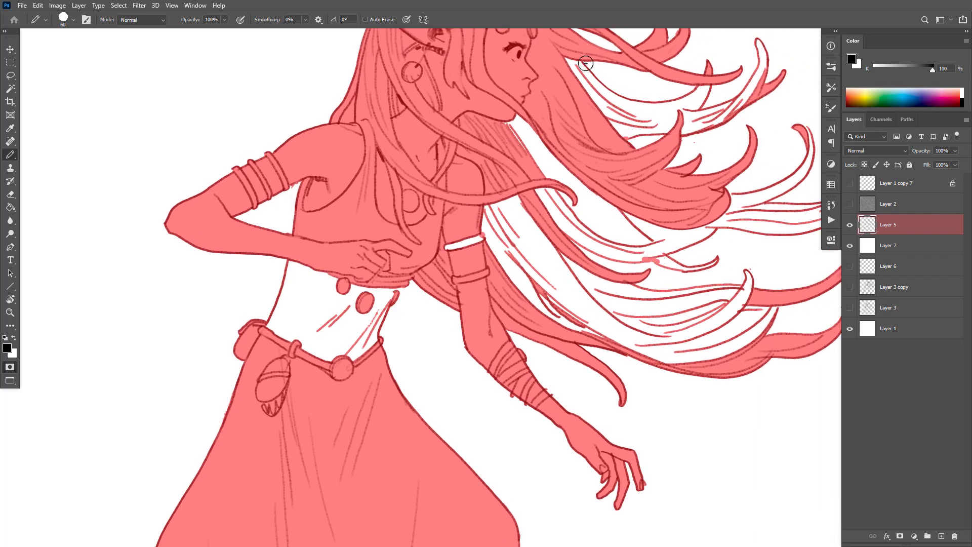
pyautogui.press('g')
pyautogui.click(692, 99)
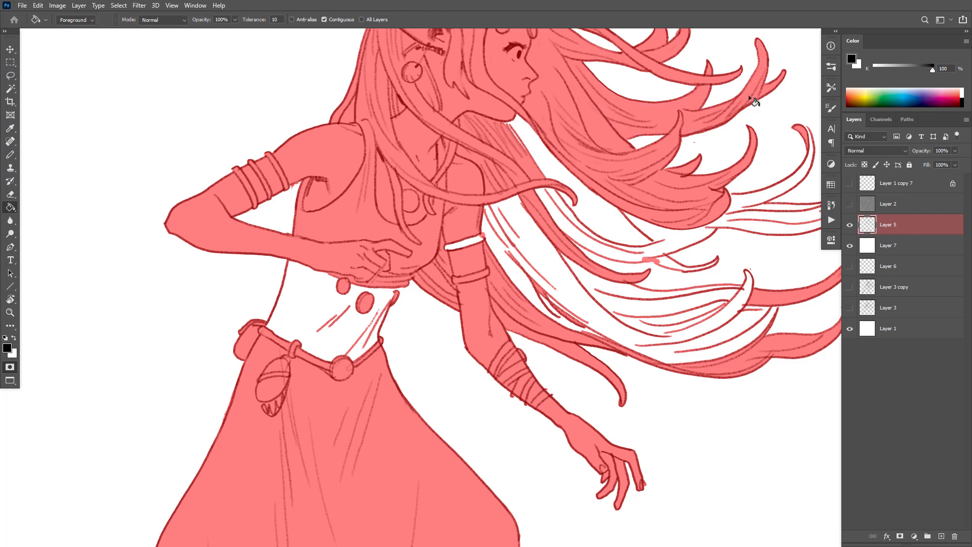
# Undo the flooded Paint Bucket fill and close the gap in the middle hair strand's outline with the Pencil.
pyautogui.click(736, 202)
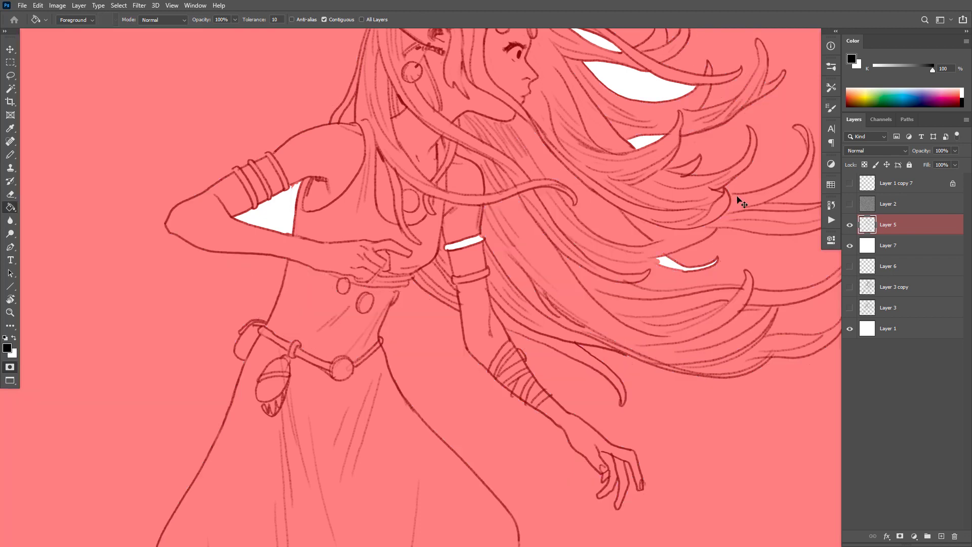
pyautogui.hotkey('ctrl', 'z')
pyautogui.press('b')
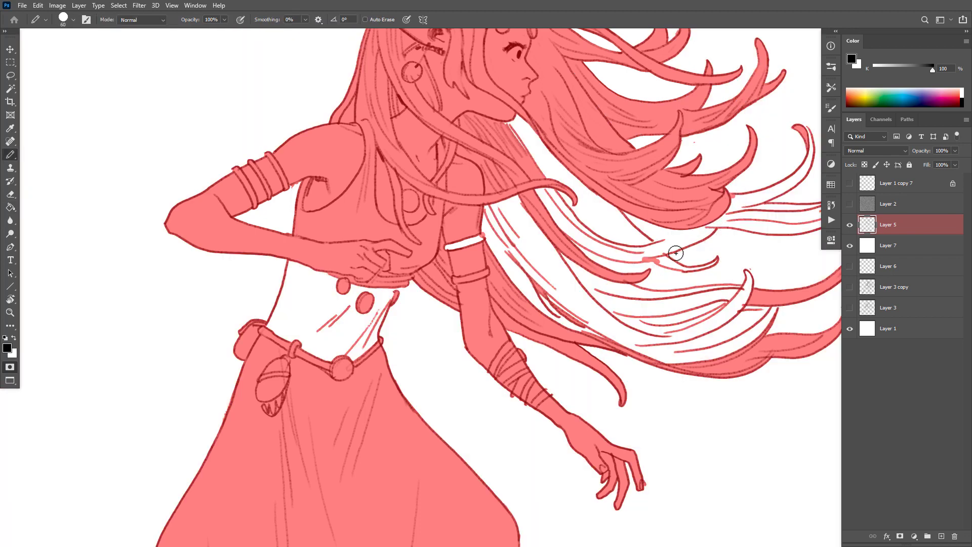
pyautogui.moveTo(661, 242)
pyautogui.mouseDown()
pyautogui.moveTo(694, 227)
pyautogui.moveTo(651, 243)
pyautogui.mouseUp()
pyautogui.press('g')
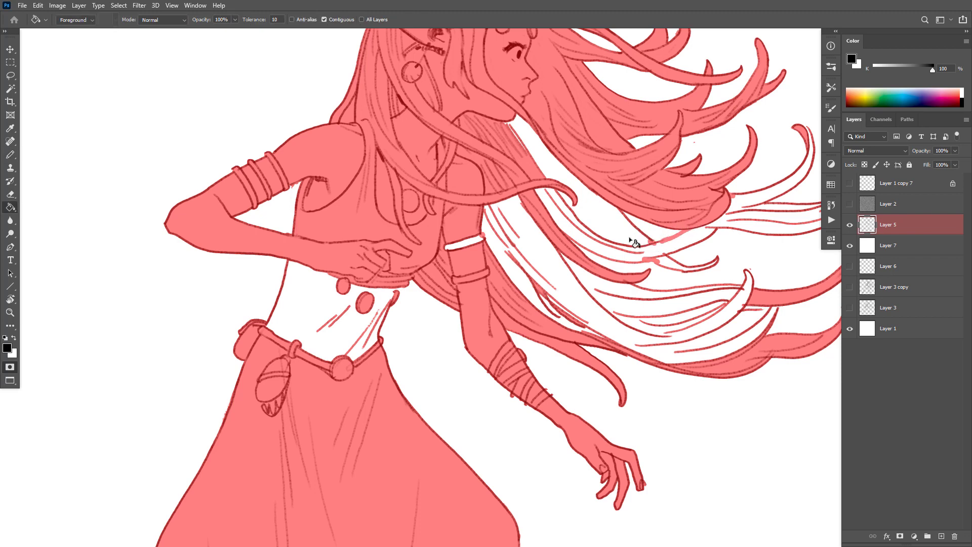
pyautogui.click(633, 236)
pyautogui.click(671, 266)
pyautogui.click(717, 237)
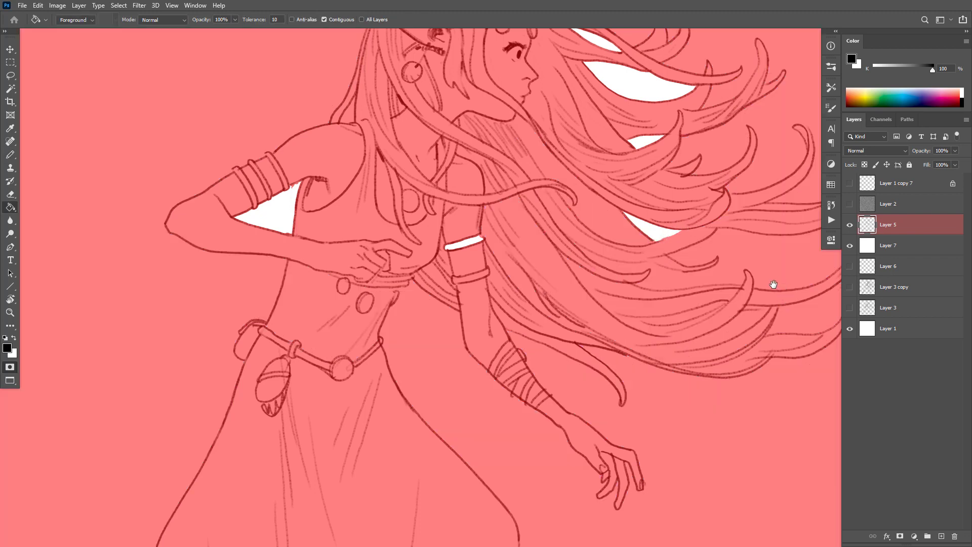
pyautogui.moveTo(775, 282); pyautogui.dragTo(671, 331)
pyautogui.hotkey('ctrl', 'z')
# Close the open tip of the curled outer hair strand with the Pencil and mask the middle strands with the Paint Bucket.
pyautogui.press('b')
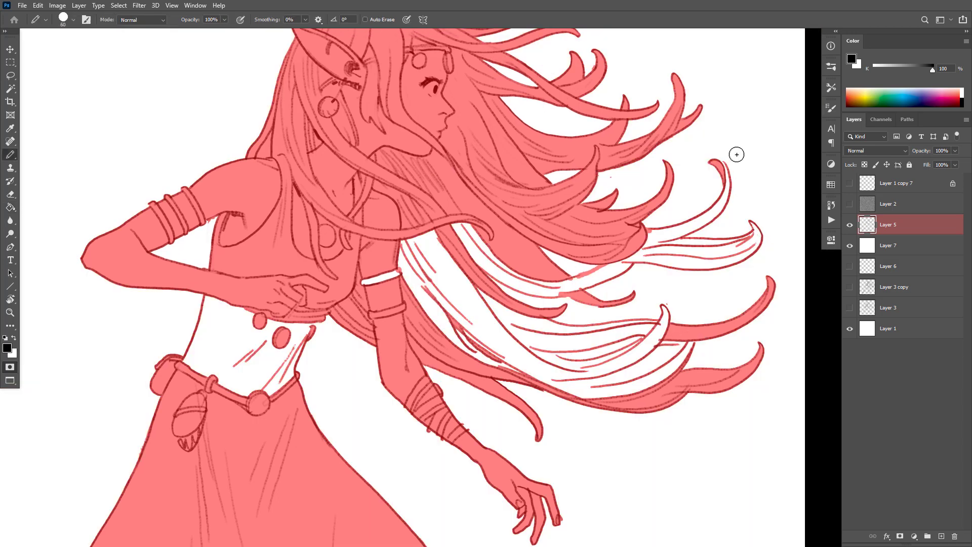
pyautogui.moveTo(723, 165); pyautogui.dragTo(730, 173)
pyautogui.press('g')
pyautogui.click(729, 200)
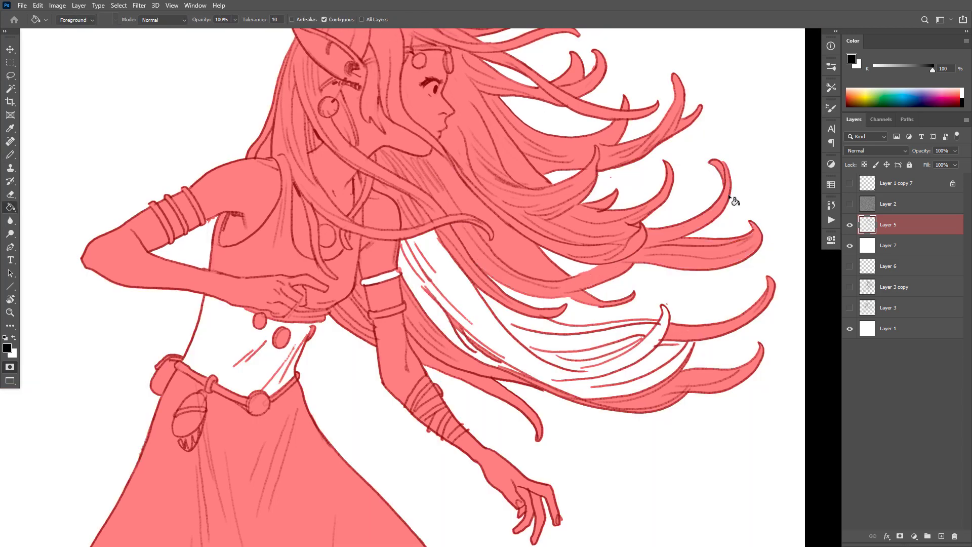
# Seal the open tip of the large lower hair strand with the Pencil and fill that strand into the mask.
pyautogui.press('b')
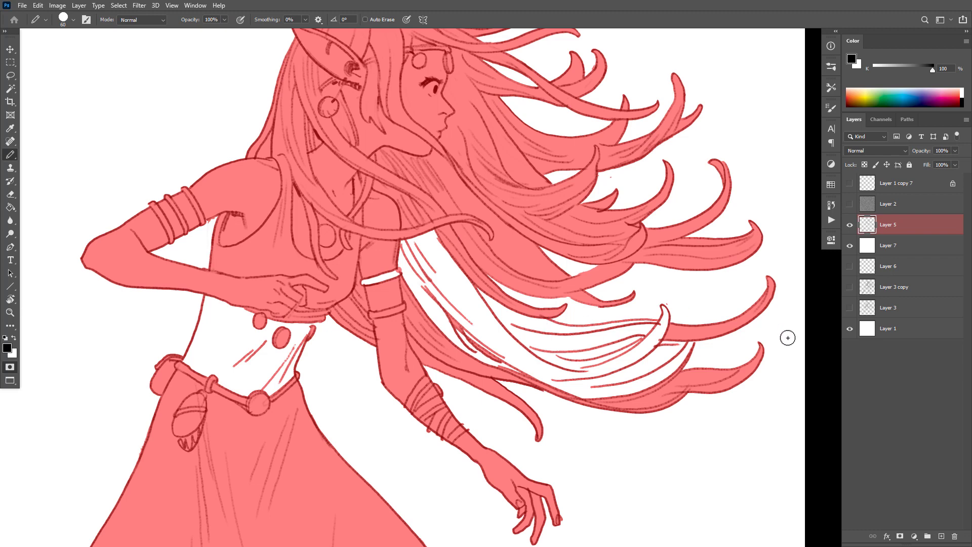
pyautogui.moveTo(692, 346); pyautogui.dragTo(679, 347)
pyautogui.press('g')
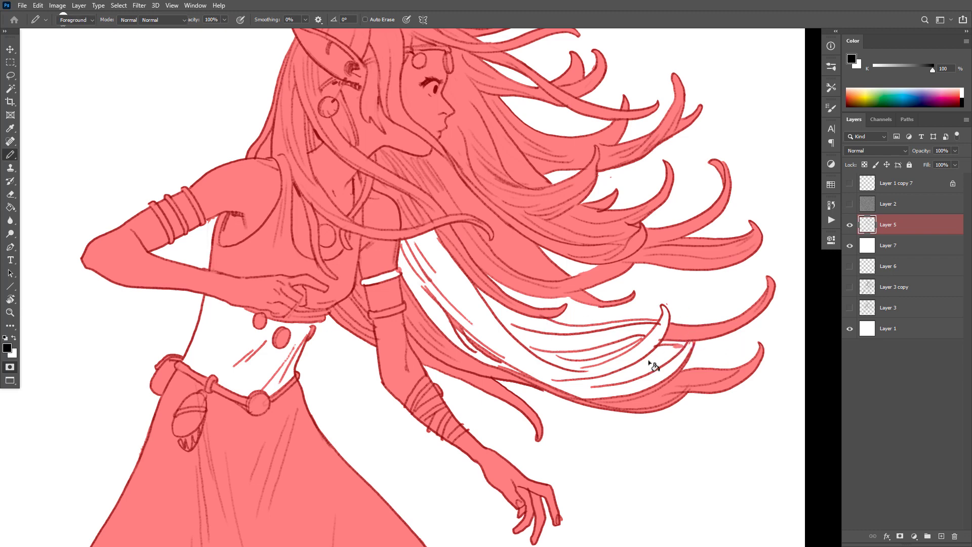
pyautogui.click(654, 377)
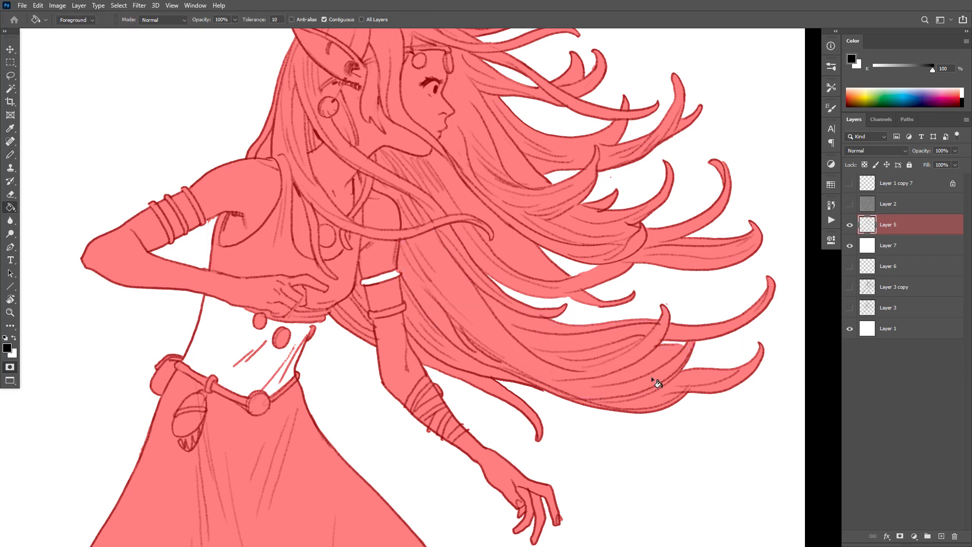
# Fill the unmasked band on the extended upper arm, then close the waist outline and fill the midriff.
pyautogui.click(382, 278)
pyautogui.press('b')
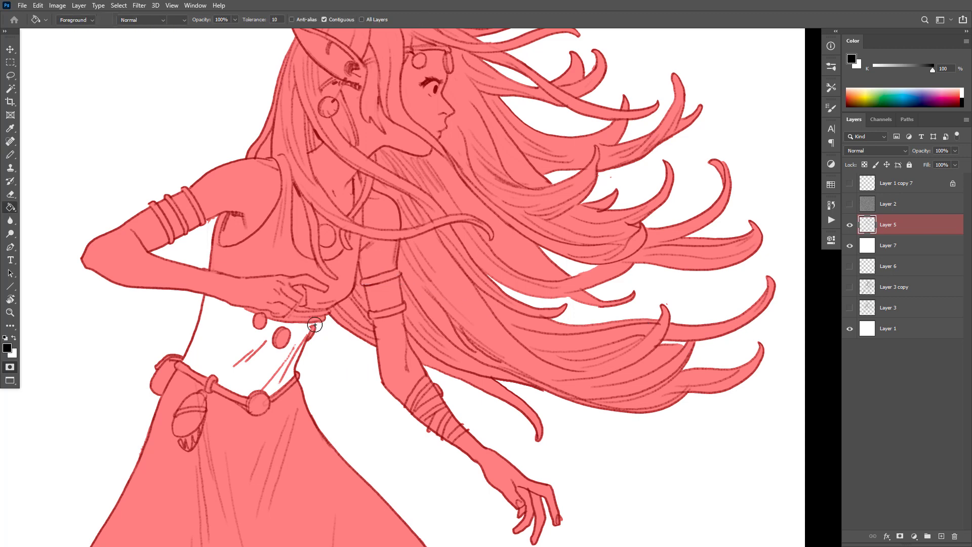
pyautogui.press('g')
pyautogui.click(307, 333)
pyautogui.press('b')
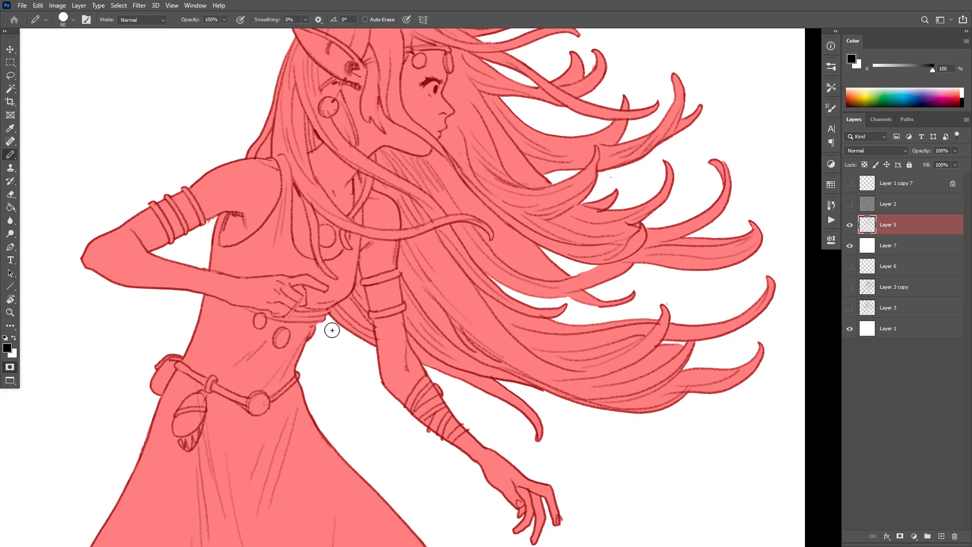
pyautogui.moveTo(670, 382)
pyautogui.mouseDown()
pyautogui.moveTo(717, 257)
pyautogui.moveTo(708, 330)
pyautogui.moveTo(708, 306)
pyautogui.mouseUp()
pyautogui.keyDown('alt'); pyautogui.click(676, 350); pyautogui.keyUp('alt')
pyautogui.keyDown('alt'); pyautogui.click(710, 290); pyautogui.keyUp('alt')
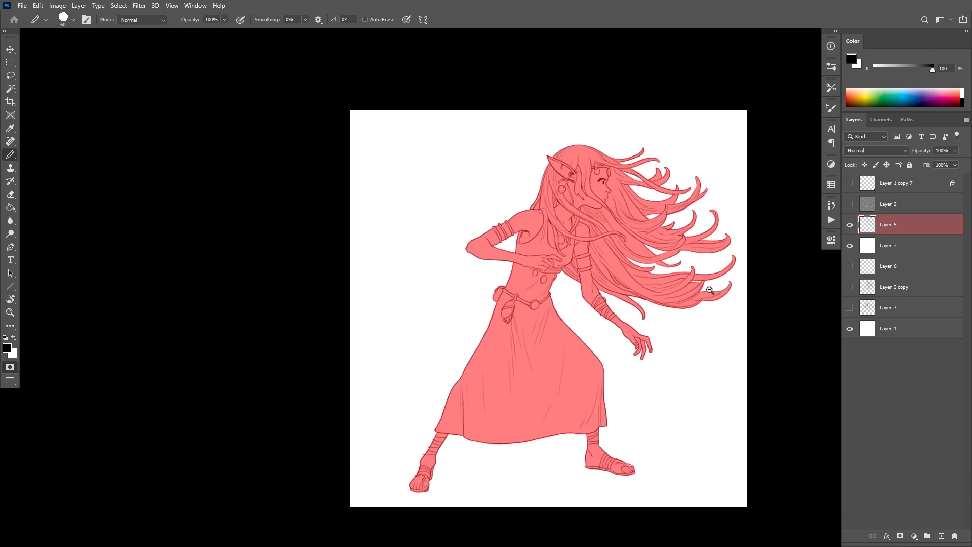
pyautogui.scroll(5, 709, 294)
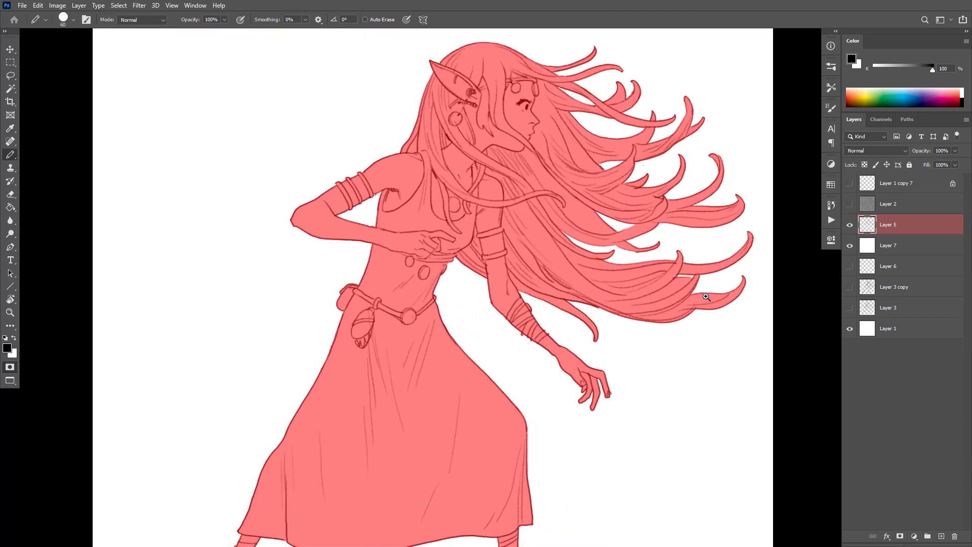
pyautogui.scroll(-4, 706, 334)
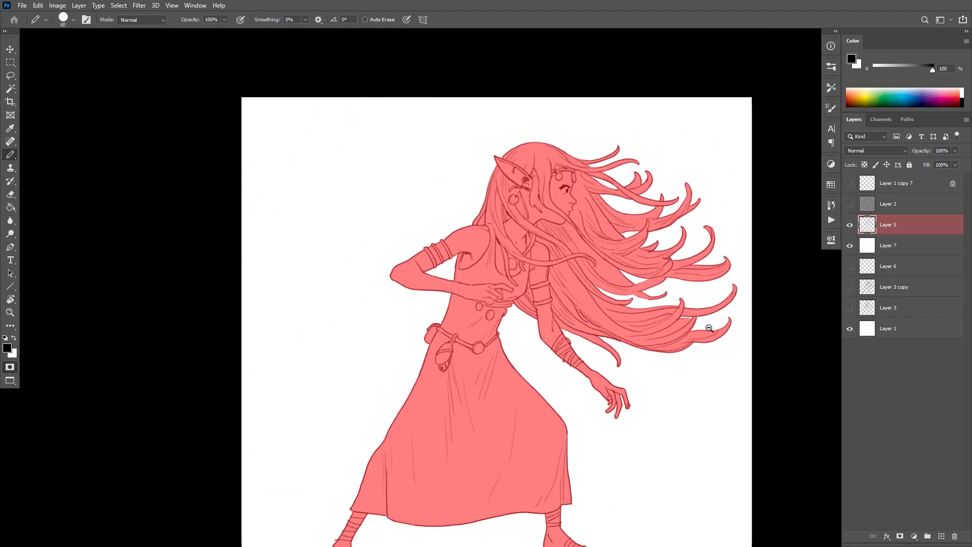
pyautogui.moveTo(643, 359); pyautogui.dragTo(640, 325)
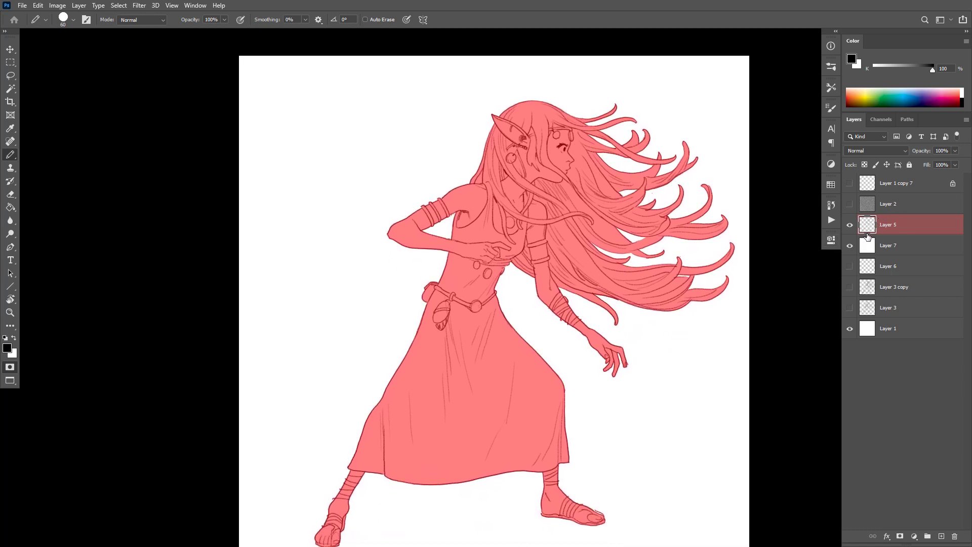
# Turn the mask into a black figure silhouette on its own layer beneath the Lines group, and collapse that group.
pyautogui.hotkey('ctrl', 'z')
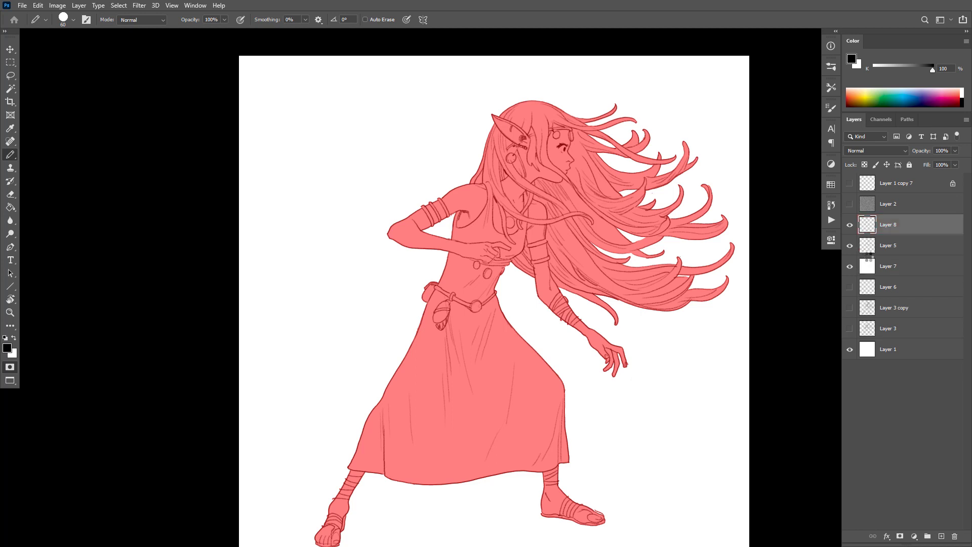
pyautogui.hotkey('ctrl', 'z')
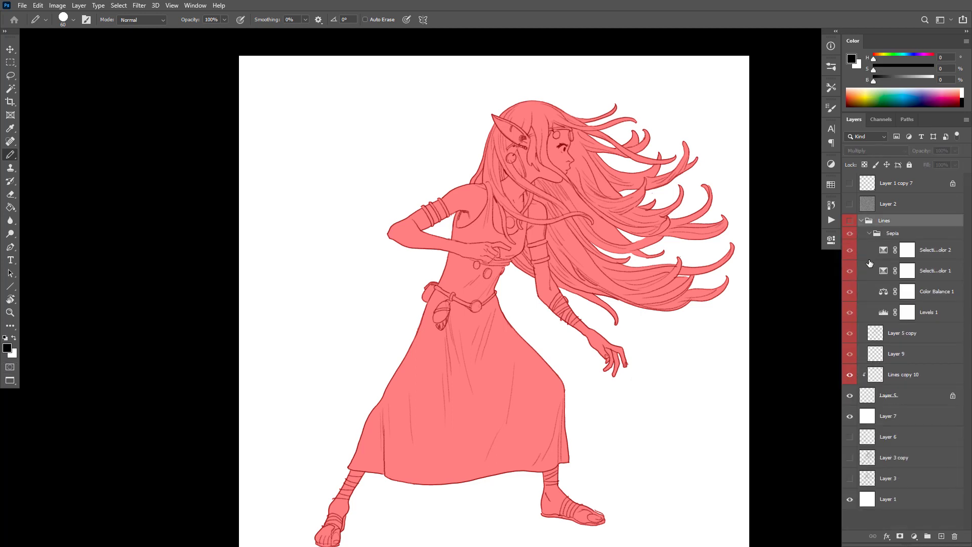
pyautogui.click(861, 221)
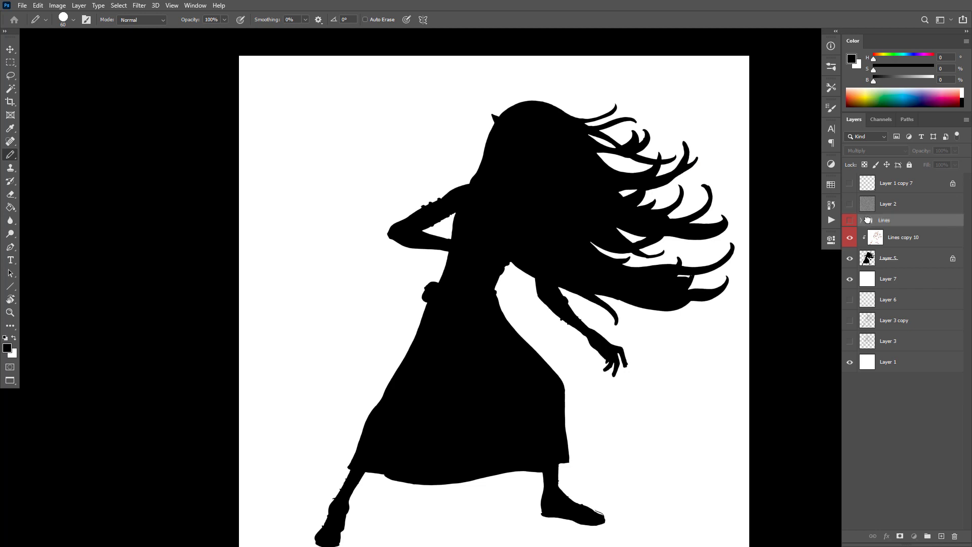
# Identify the silhouette layer by toggling its visibility, select it and fill it with grey at 55% brightness.
pyautogui.click(850, 258)
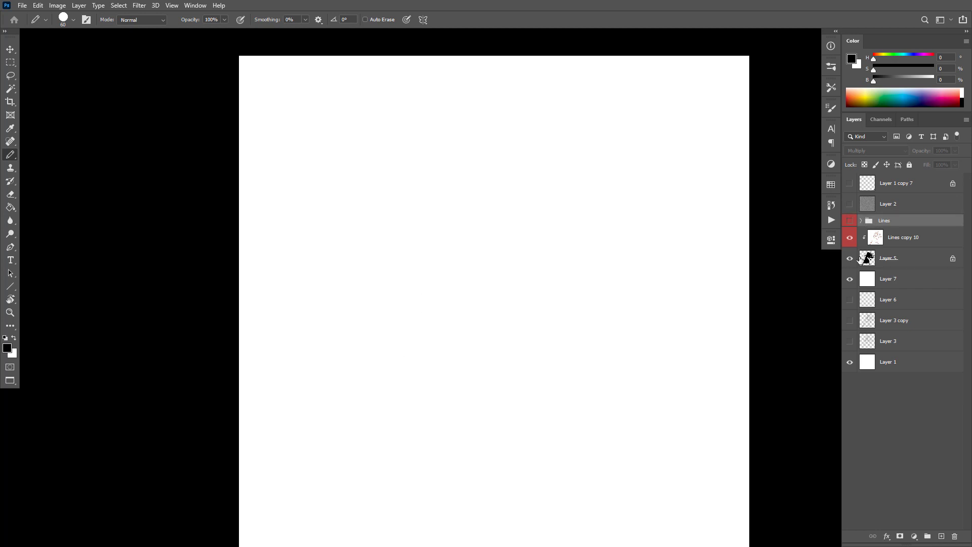
pyautogui.click(850, 259)
pyautogui.click(867, 258)
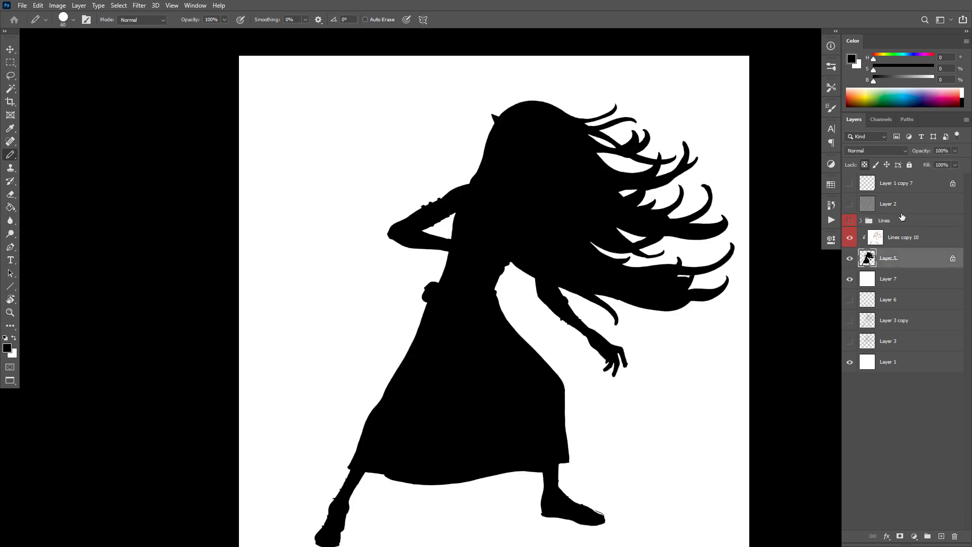
pyautogui.click(907, 80)
pyautogui.hotkey('alt', 'BackSpace')
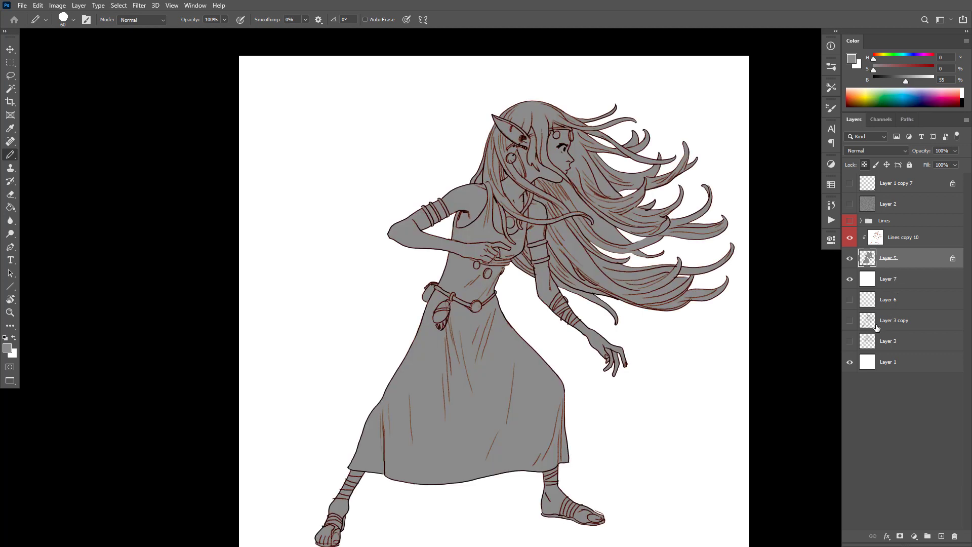
# Add a white layer above Layer 7, then group Layer 7, Layer 6, Layer 3 copy and Layer 3 and hide the group.
pyautogui.click(870, 283)
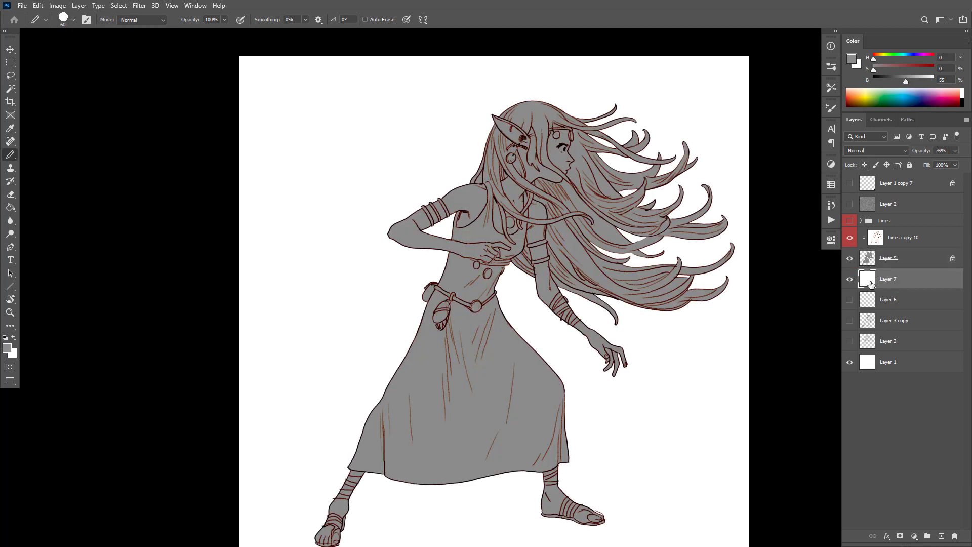
pyautogui.hotkey('ctrl', 'j')
pyautogui.click(886, 304)
pyautogui.keyDown('shift'); pyautogui.click(889, 369); pyautogui.keyUp('shift')
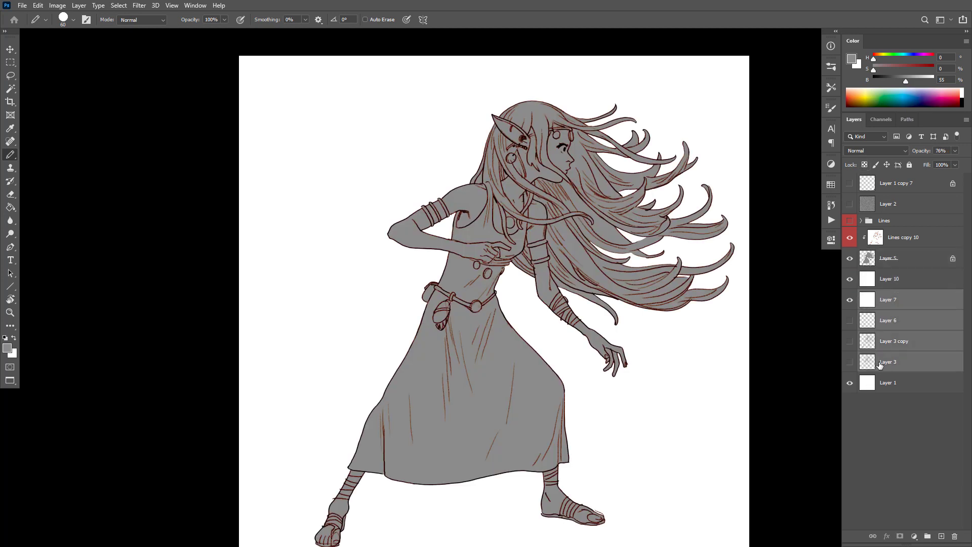
pyautogui.hotkey('ctrl', 'g')
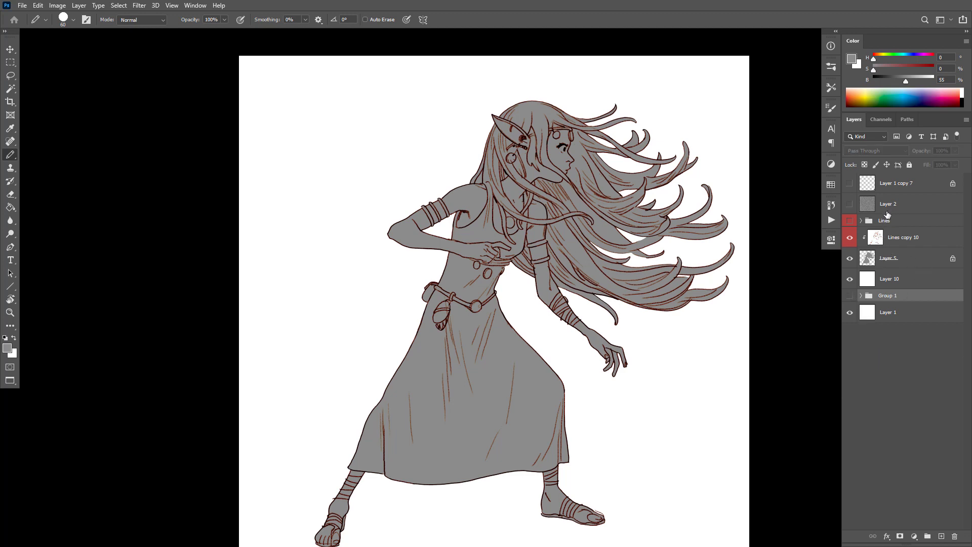
# Fill the white layer beneath the figure with grey at 54% brightness using the Paint Bucket.
pyautogui.click(864, 281)
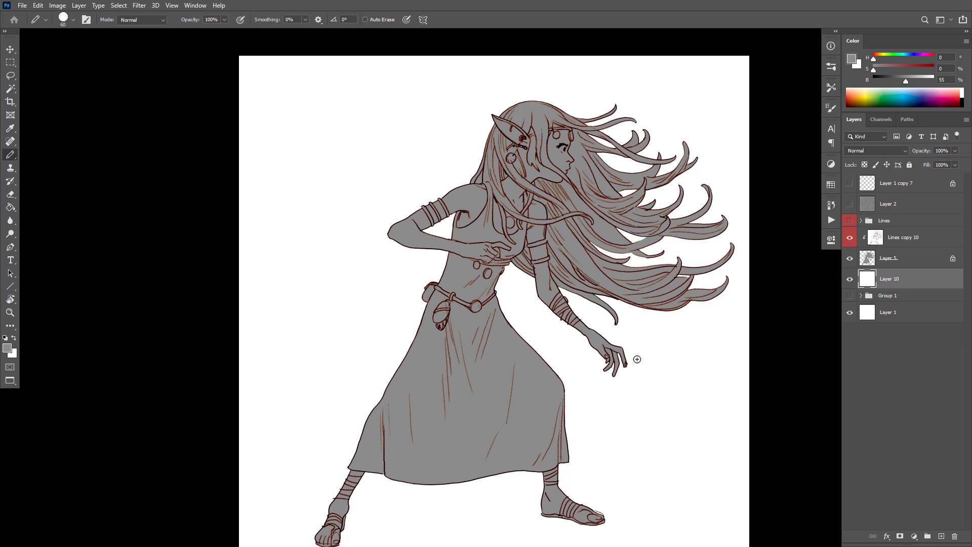
pyautogui.press('g')
pyautogui.keyDown('alt'); pyautogui.click(661, 354); pyautogui.keyUp('alt')
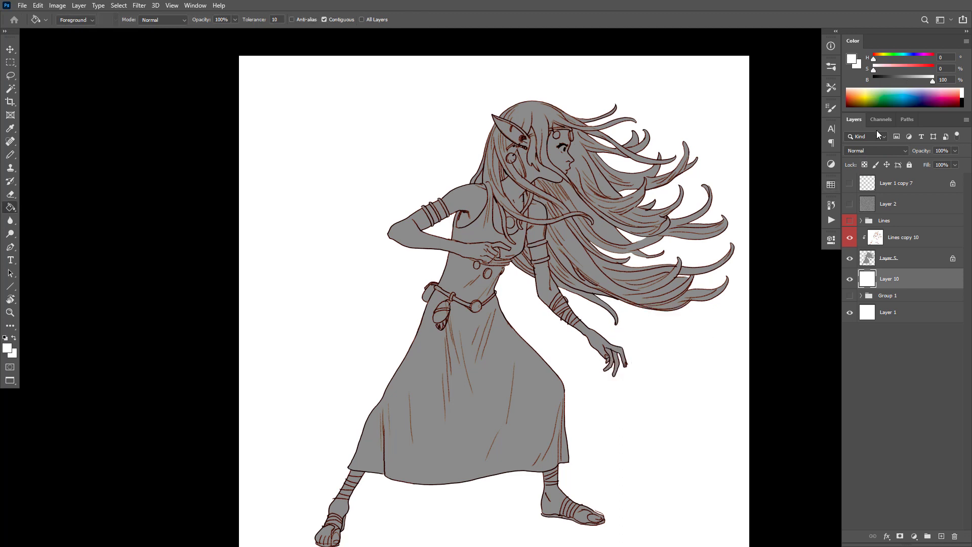
pyautogui.moveTo(930, 81); pyautogui.dragTo(906, 83)
pyautogui.click(659, 370)
# Lighten the figure's silhouette layer with Hue/Saturation, setting Lightness to +82.
pyautogui.click(866, 261)
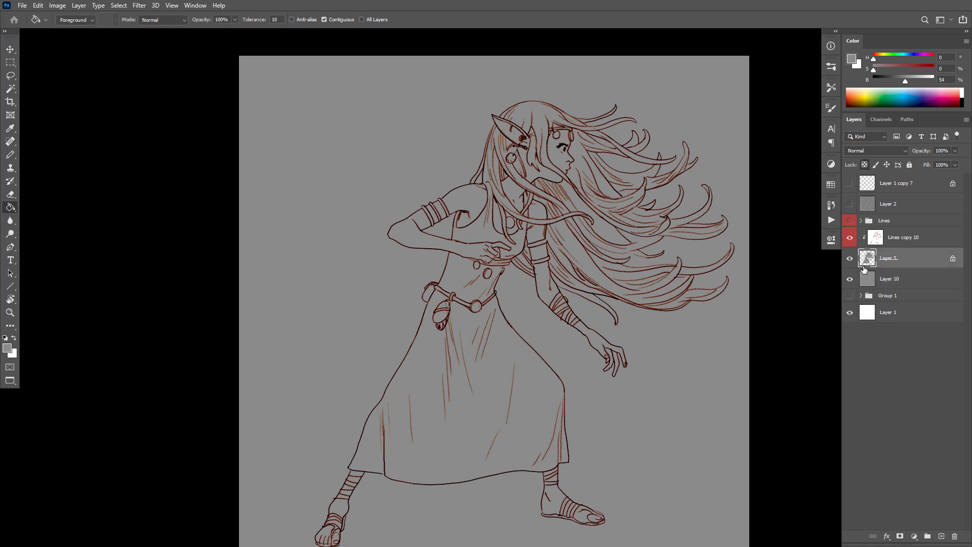
pyautogui.hotkey('ctrl', 'u')
pyautogui.moveTo(765, 170); pyautogui.dragTo(801, 170)
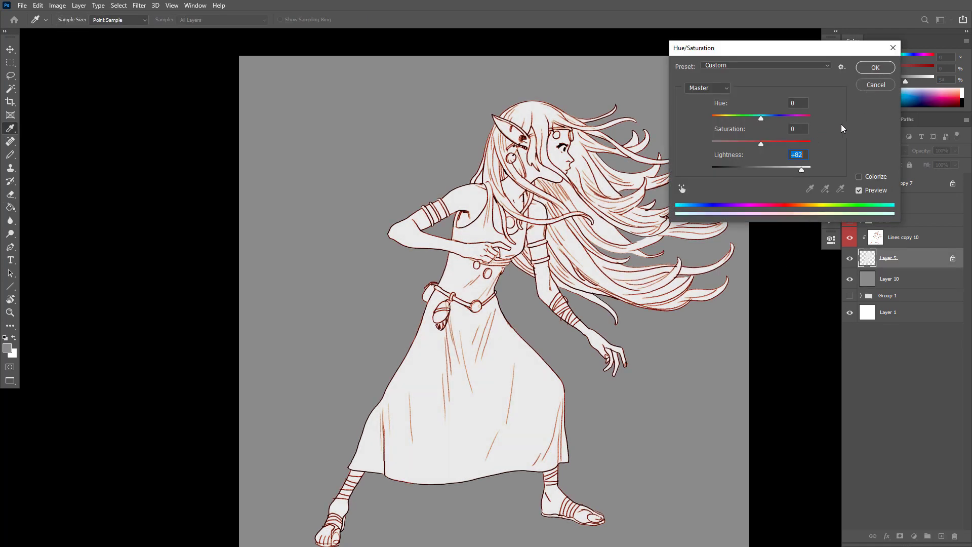
pyautogui.click(875, 68)
# Switch the Pencil to a textured brush tip and add a new layer above the grey background layer.
pyautogui.scroll(-4, 649, 354)
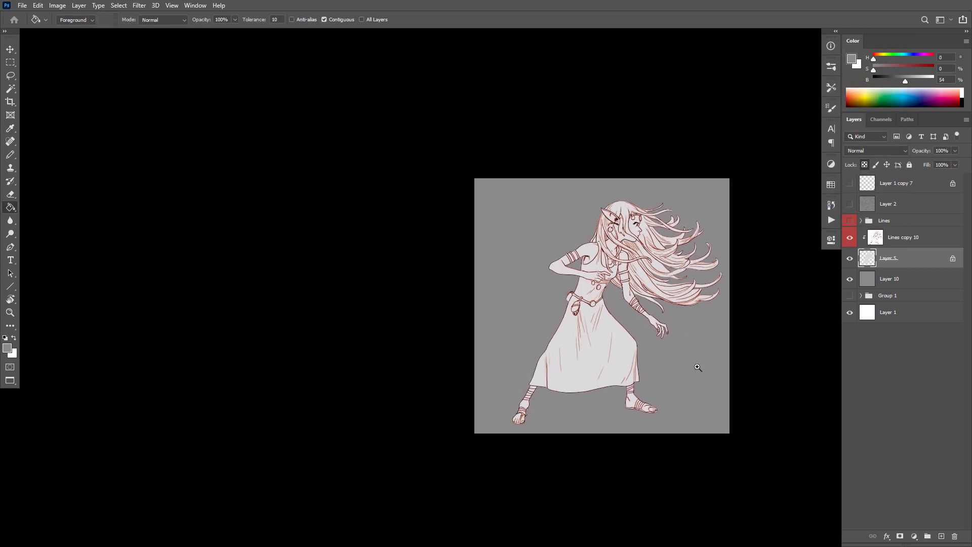
pyautogui.scroll(2, 696, 370)
pyautogui.click(866, 286)
pyautogui.press('b')
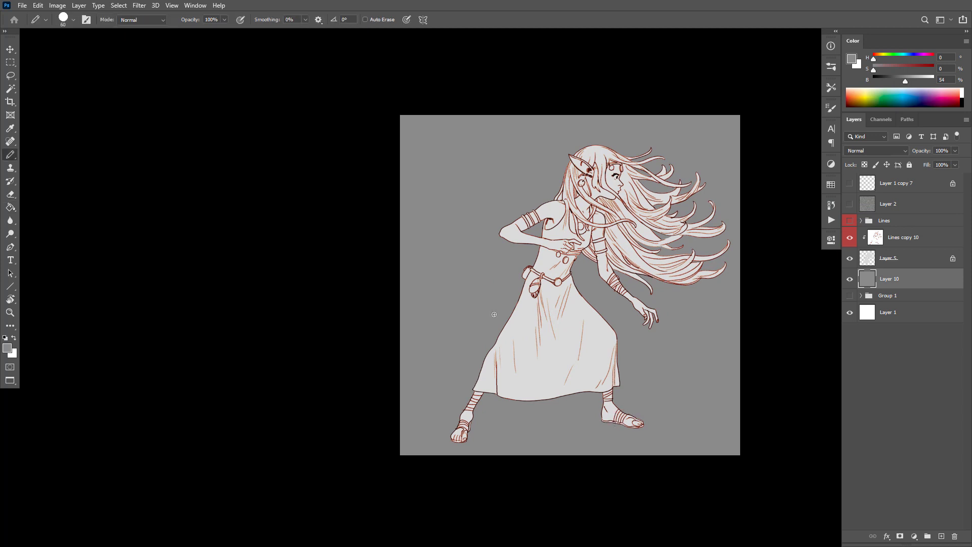
pyautogui.click(63, 19)
pyautogui.click(71, 43)
pyautogui.click(578, 330)
pyautogui.moveTo(580, 333); pyautogui.dragTo(620, 294)
pyautogui.scroll(1, 620, 294)
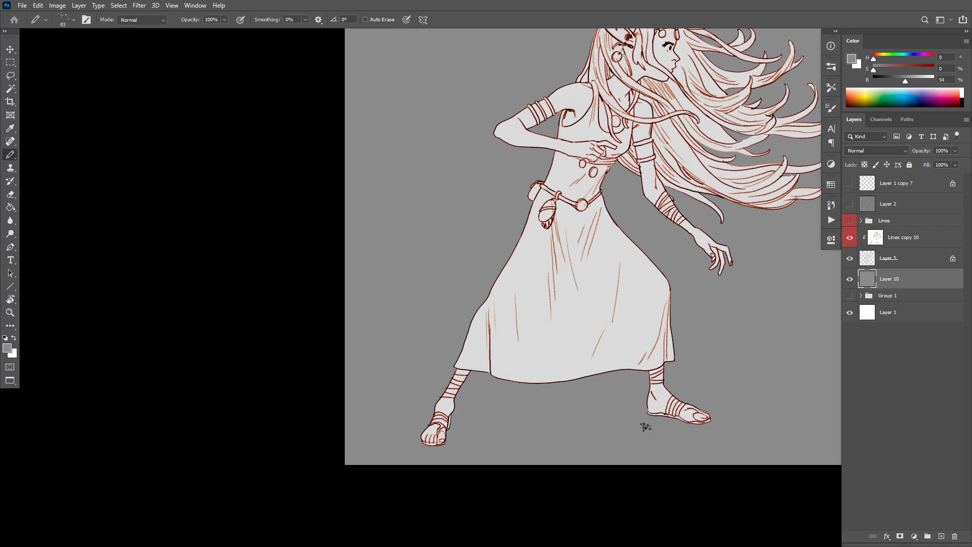
pyautogui.hotkey('ctrl', 'shift', 'alt', 'n')
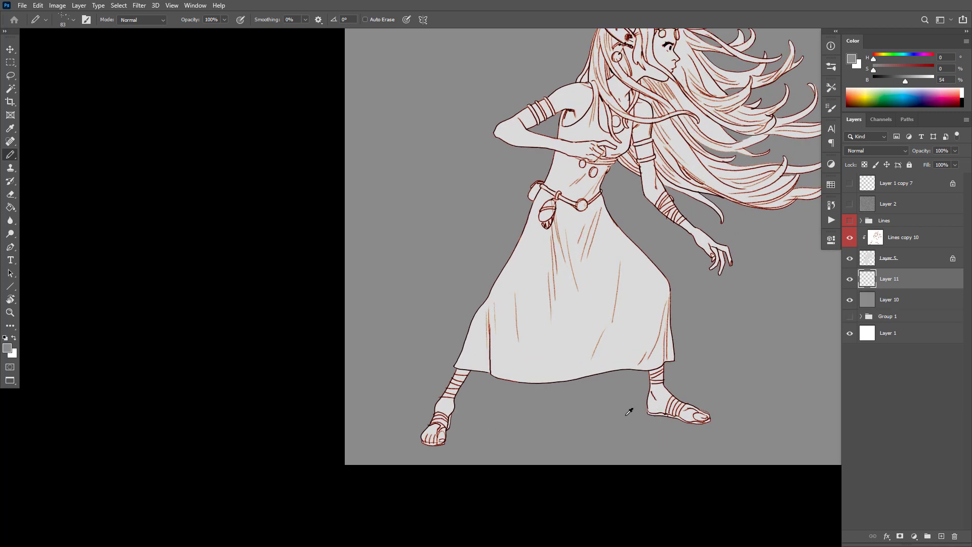
# Lighten the grey background layer by raising its Lightness with Hue/Saturation.
pyautogui.scroll(-1, 732, 382)
pyautogui.click(871, 300)
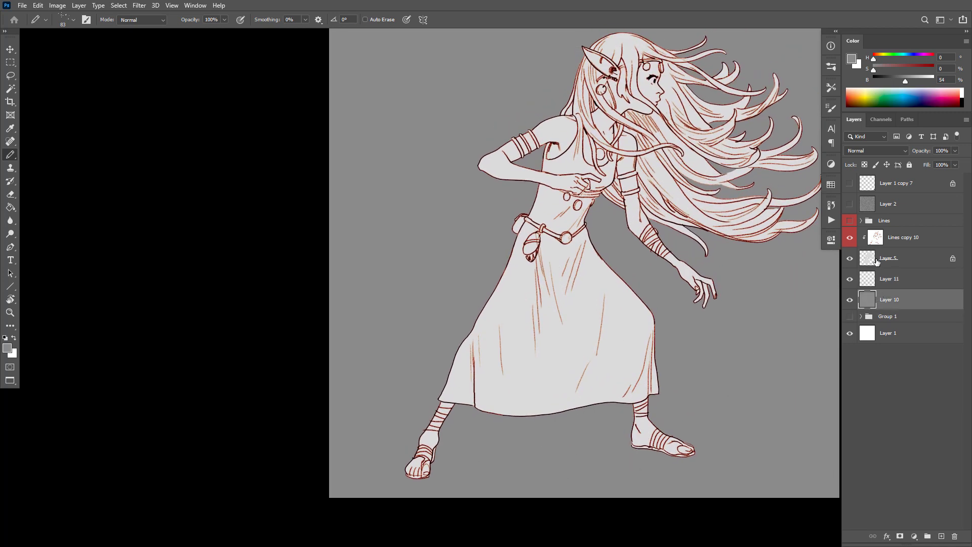
pyautogui.hotkey('ctrl', 'u')
pyautogui.moveTo(762, 170); pyautogui.dragTo(769, 171)
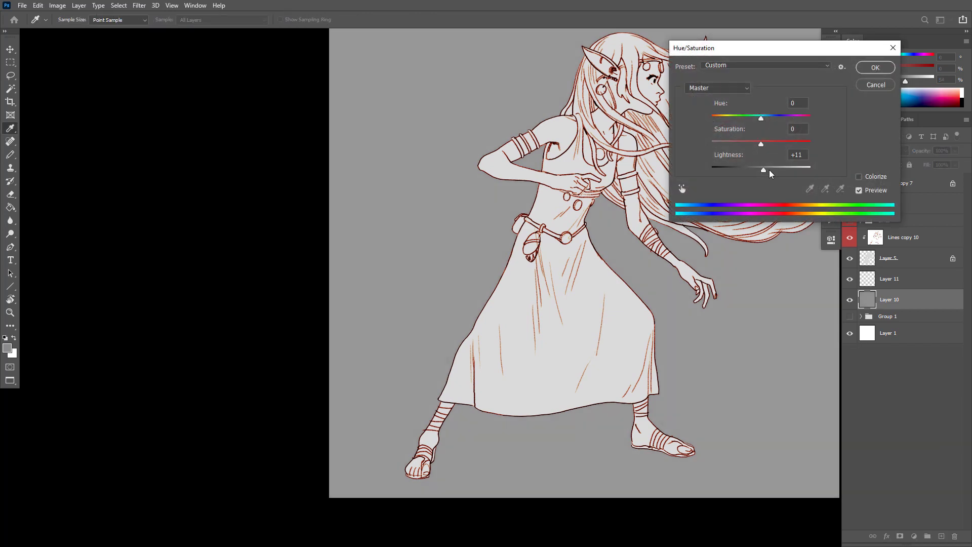
pyautogui.click(875, 67)
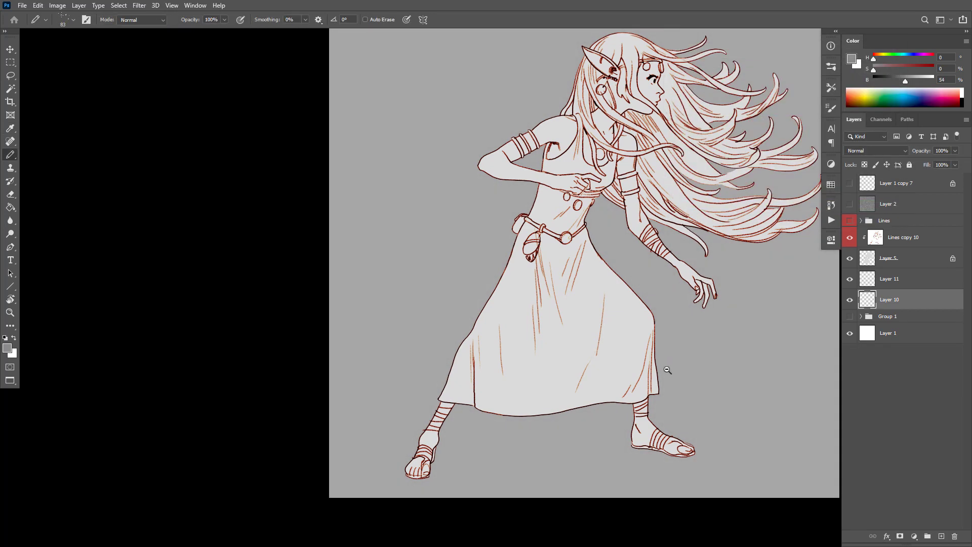
# Switch to the Gradient tool and add a new layer directly beneath the elf's silhouette layer.
pyautogui.scroll(-1, 673, 348)
pyautogui.moveTo(673, 348); pyautogui.dragTo(666, 376)
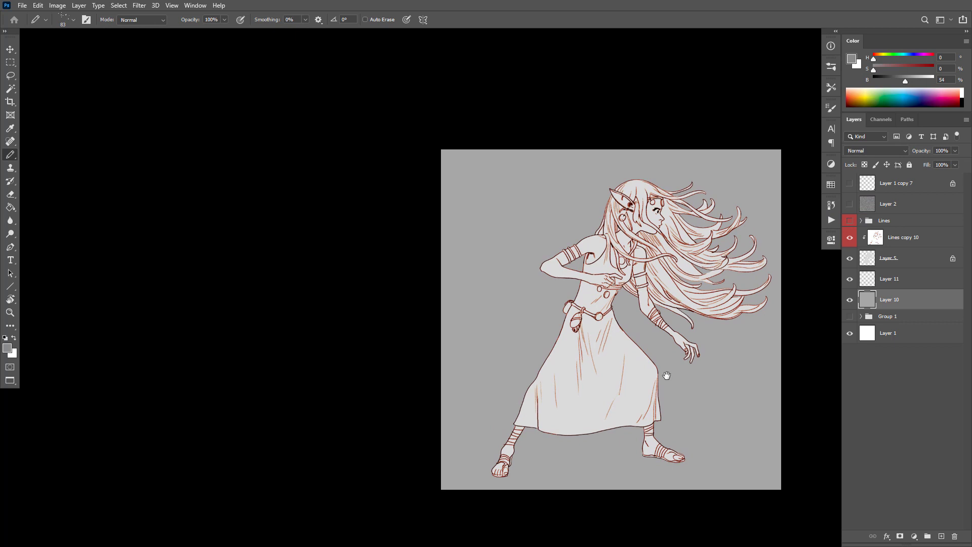
pyautogui.press('g')
pyautogui.hotkey('shift', 'g')
pyautogui.hotkey('shift', 'g')
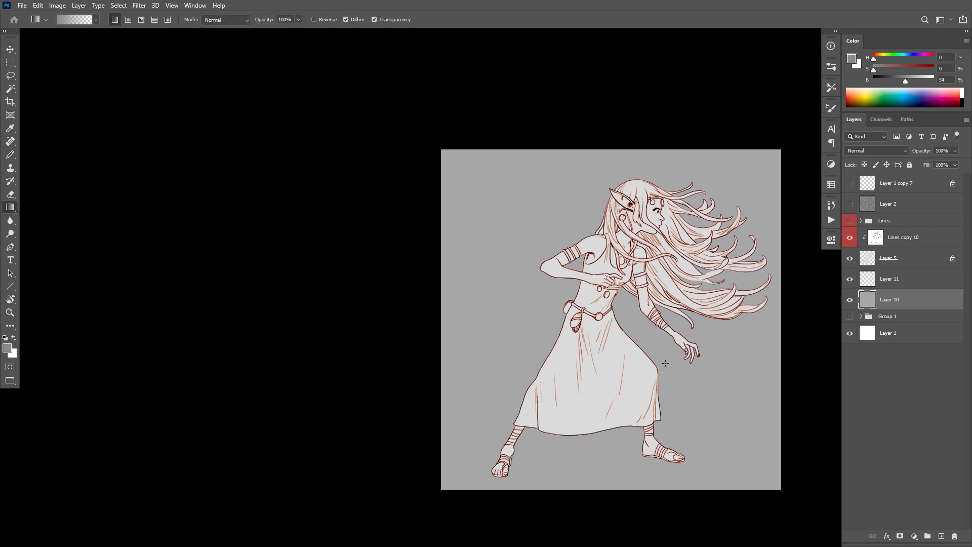
pyautogui.click(865, 287)
pyautogui.hotkey('ctrl', 'shift', 'alt', 'n')
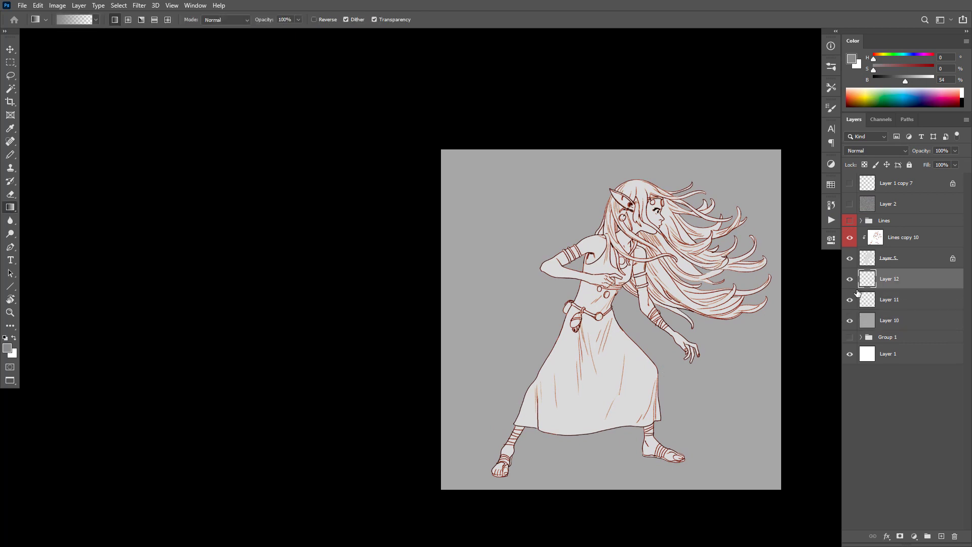
# Draw a vertical black-to-transparent gradient down from above the canvas over the grey background and set its layer opacity to 44%.
pyautogui.press('d')
pyautogui.moveTo(631, 128); pyautogui.dragTo(643, 514)
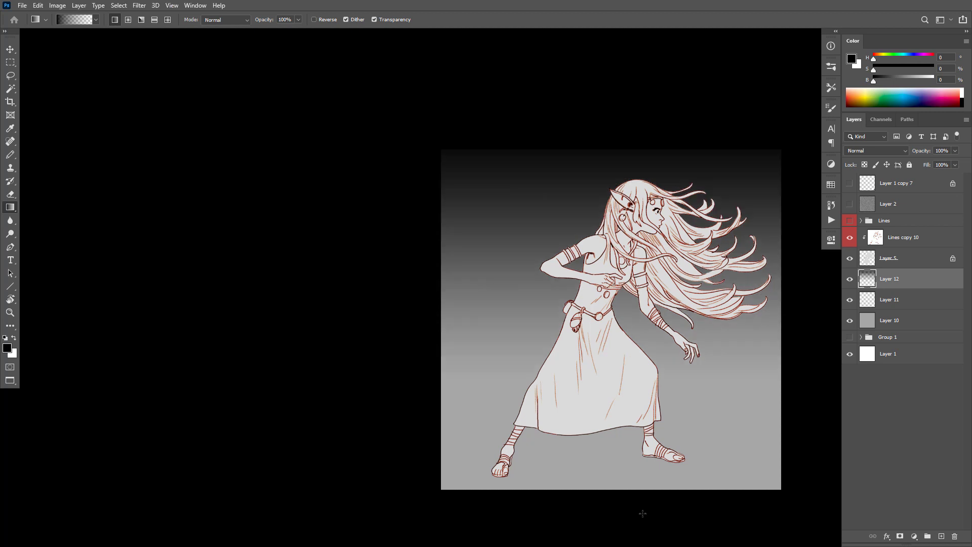
pyautogui.hotkey('ctrl', 'z')
pyautogui.moveTo(621, 96); pyautogui.dragTo(624, 464)
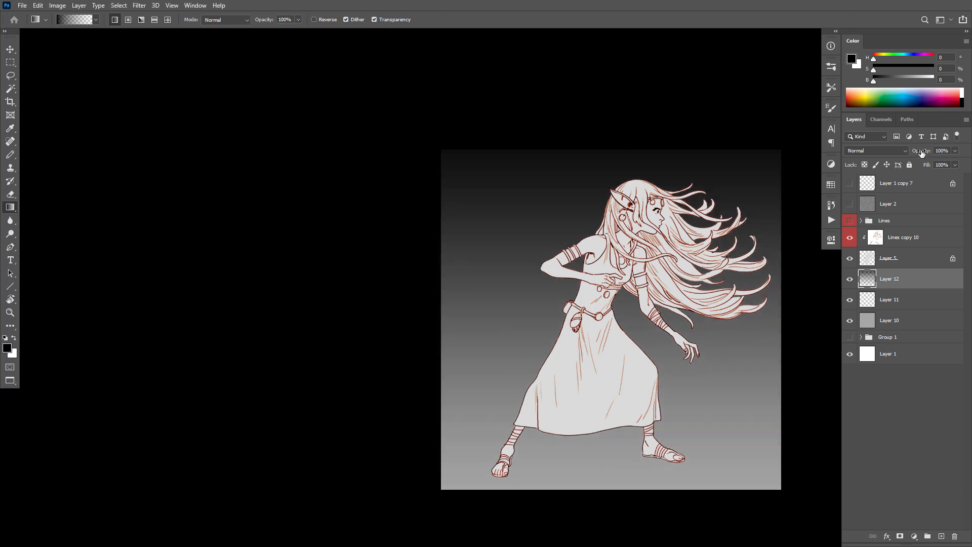
pyautogui.moveTo(922, 153)
pyautogui.mouseDown()
pyautogui.moveTo(905, 155)
pyautogui.moveTo(913, 154)
pyautogui.mouseUp()
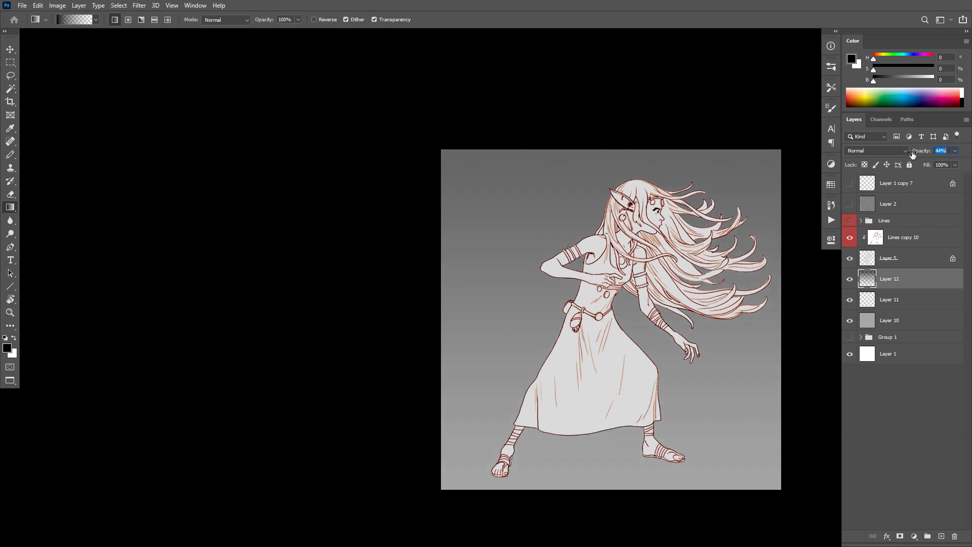
# Add a clipped layer above the silhouette, draw a black-to-transparent gradient up from the feet, and set its opacity to 18%.
pyautogui.click(883, 260)
pyautogui.hotkey('ctrl', 'shift', 'alt', 'n')
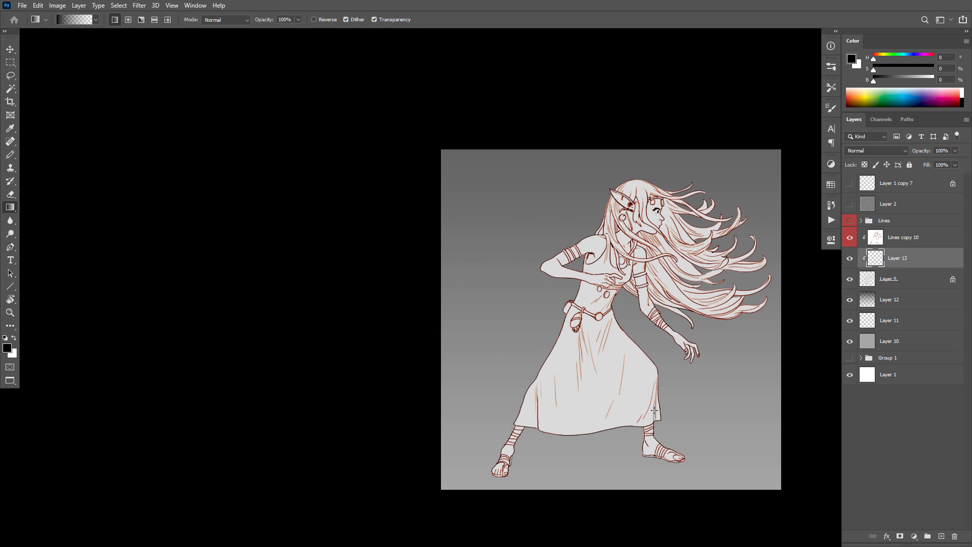
pyautogui.moveTo(629, 504); pyautogui.dragTo(630, 339)
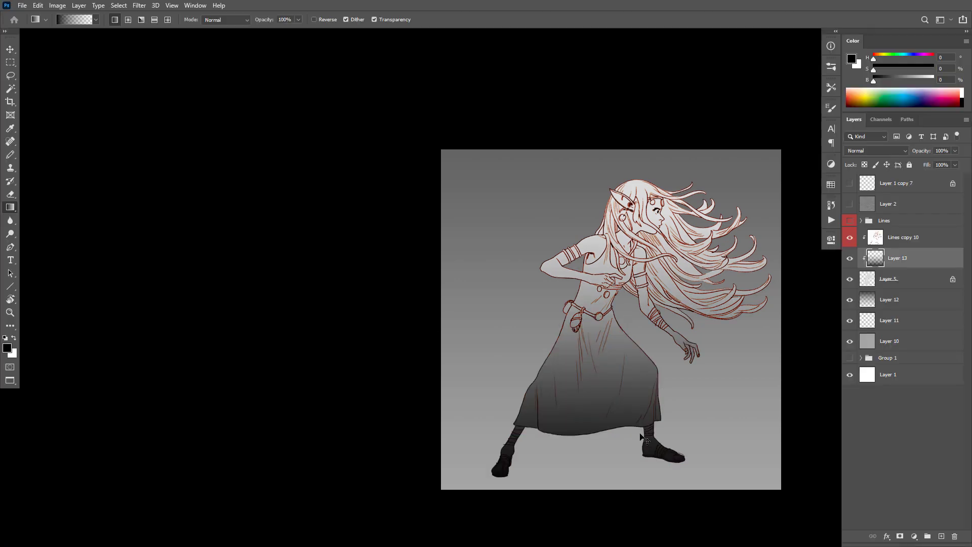
pyautogui.hotkey('ctrl', 'z')
pyautogui.moveTo(637, 468); pyautogui.dragTo(637, 357)
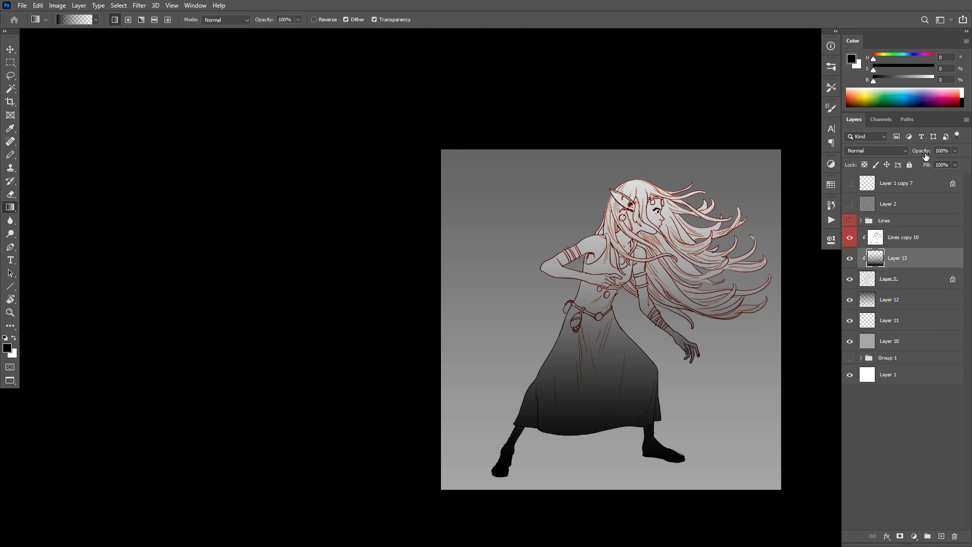
pyautogui.moveTo(926, 156); pyautogui.dragTo(905, 156)
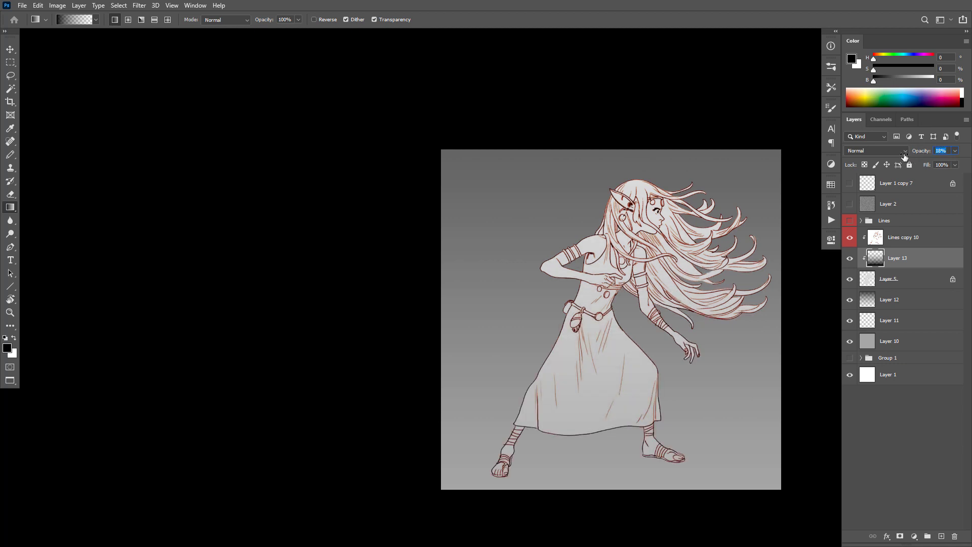
# Select the empty layer just above the grey background fill and switch back to the Pencil.
pyautogui.moveTo(702, 365); pyautogui.dragTo(681, 408)
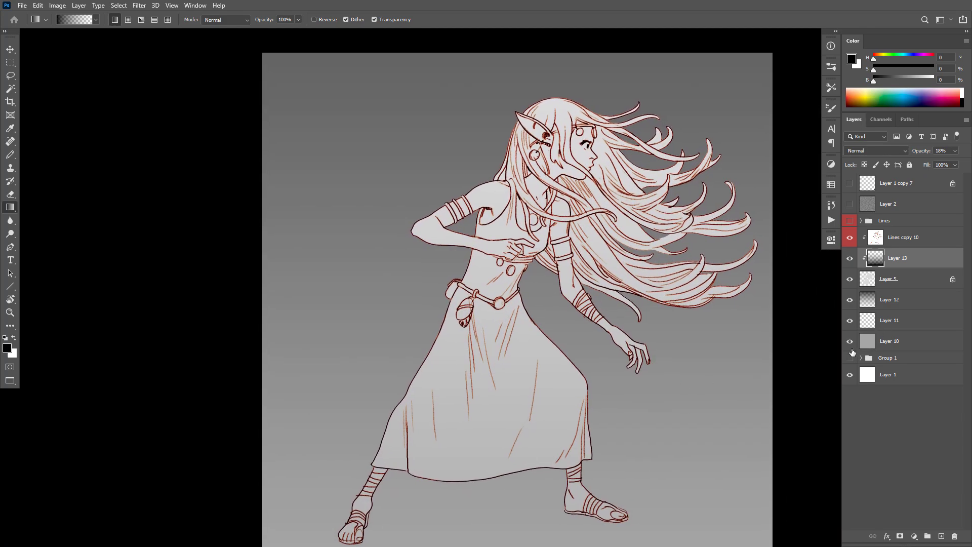
pyautogui.click(873, 318)
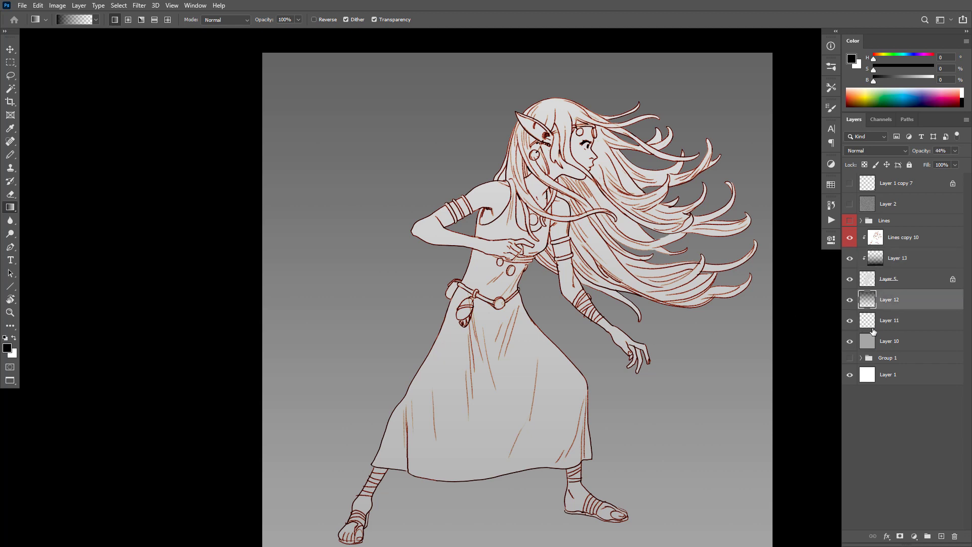
pyautogui.click(872, 342)
pyautogui.click(870, 327)
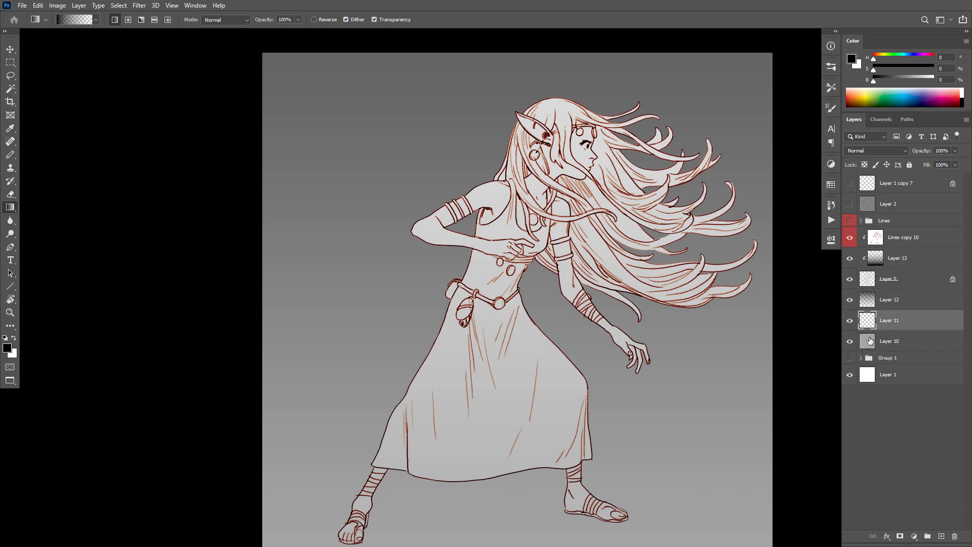
pyautogui.click(871, 341)
pyautogui.click(870, 324)
pyautogui.press('b')
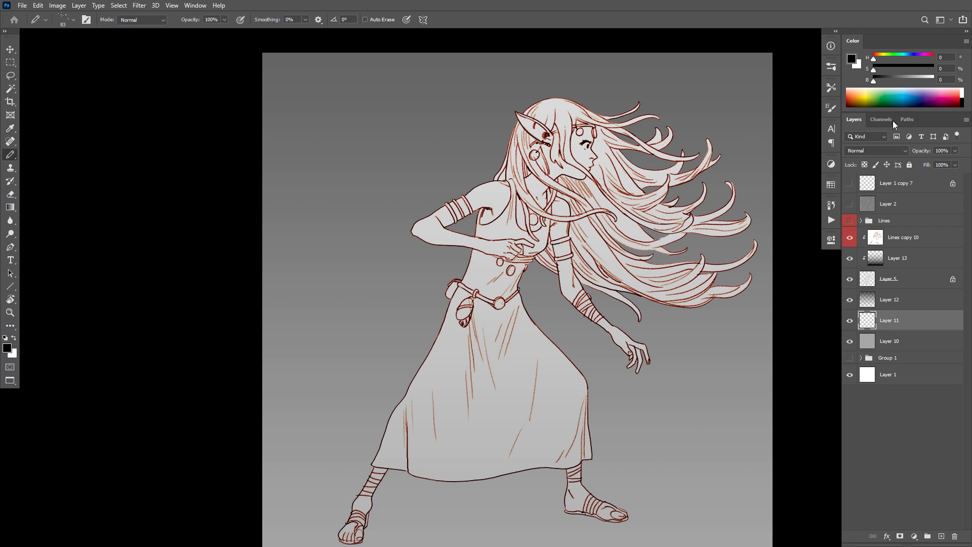
# Set the selected layer's opacity to 52% and paint a rough black ground shadow beneath and beyond both feet.
pyautogui.click(904, 80)
pyautogui.press('d')
pyautogui.moveTo(921, 156); pyautogui.dragTo(953, 172)
pyautogui.moveTo(626, 424); pyautogui.dragTo(693, 354)
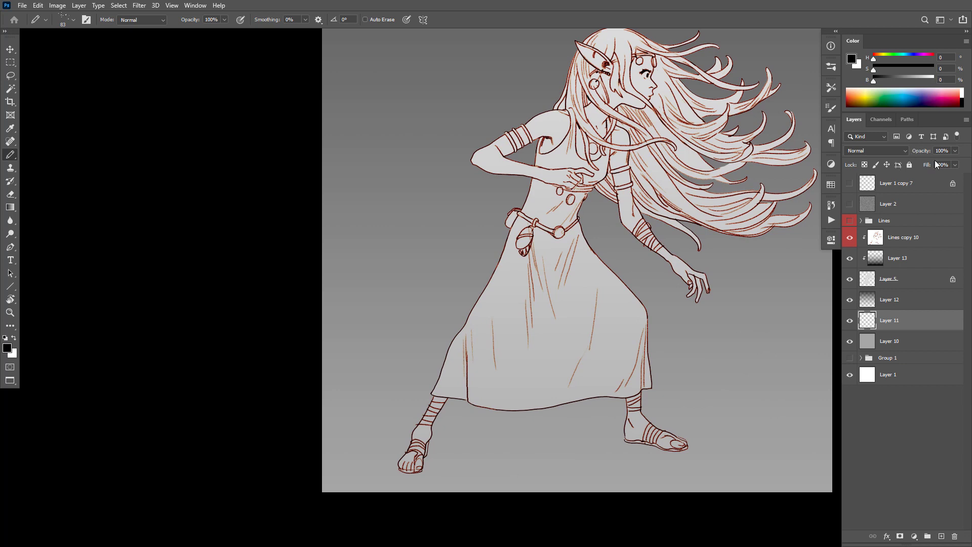
pyautogui.moveTo(921, 152); pyautogui.dragTo(907, 171)
pyautogui.moveTo(594, 442)
pyautogui.mouseDown()
pyautogui.moveTo(632, 441)
pyautogui.moveTo(555, 448)
pyautogui.moveTo(638, 448)
pyautogui.moveTo(439, 446)
pyautogui.moveTo(555, 448)
pyautogui.moveTo(447, 459)
pyautogui.moveTo(416, 454)
pyautogui.moveTo(637, 448)
pyautogui.moveTo(401, 452)
pyautogui.moveTo(688, 452)
pyautogui.moveTo(677, 445)
pyautogui.moveTo(718, 440)
pyautogui.moveTo(573, 433)
pyautogui.moveTo(395, 453)
pyautogui.moveTo(416, 467)
pyautogui.moveTo(437, 464)
pyautogui.moveTo(406, 459)
pyautogui.moveTo(417, 449)
pyautogui.moveTo(409, 446)
pyautogui.moveTo(393, 451)
pyautogui.moveTo(479, 462)
pyautogui.moveTo(654, 453)
pyautogui.mouseUp()
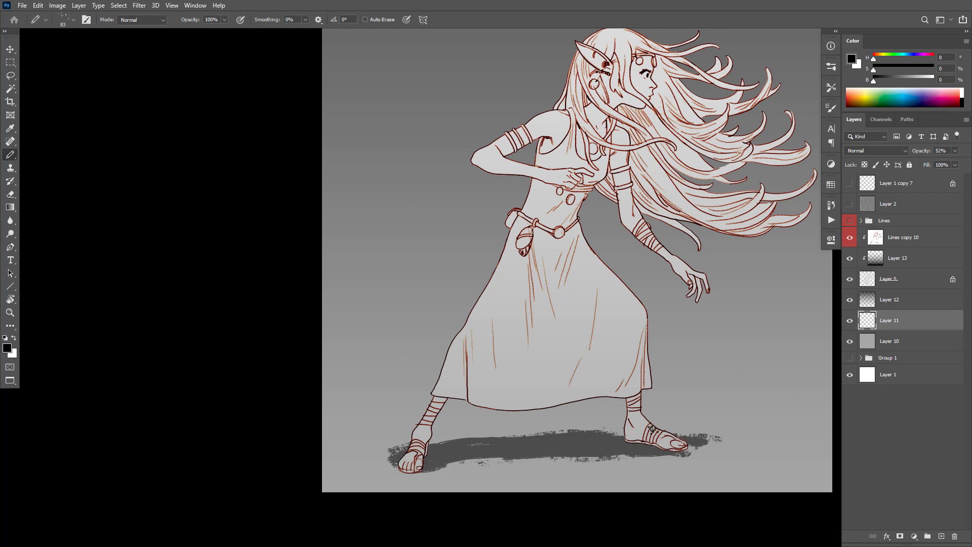
pyautogui.moveTo(735, 436)
pyautogui.mouseDown()
pyautogui.moveTo(670, 431)
pyautogui.moveTo(730, 441)
pyautogui.moveTo(712, 428)
pyautogui.mouseUp()
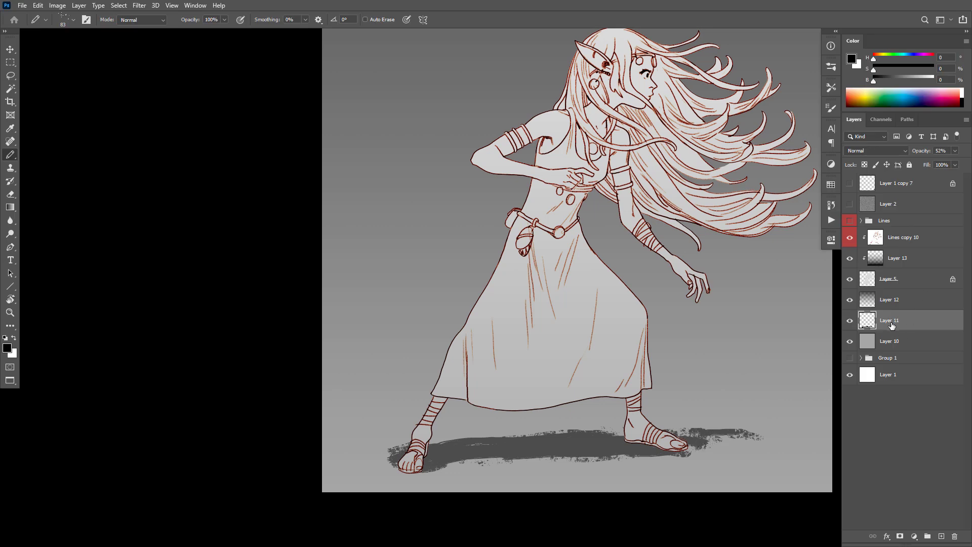
# Add a new layer directly above the grey background fill and hide both the background and figure gradient layers.
pyautogui.click(886, 342)
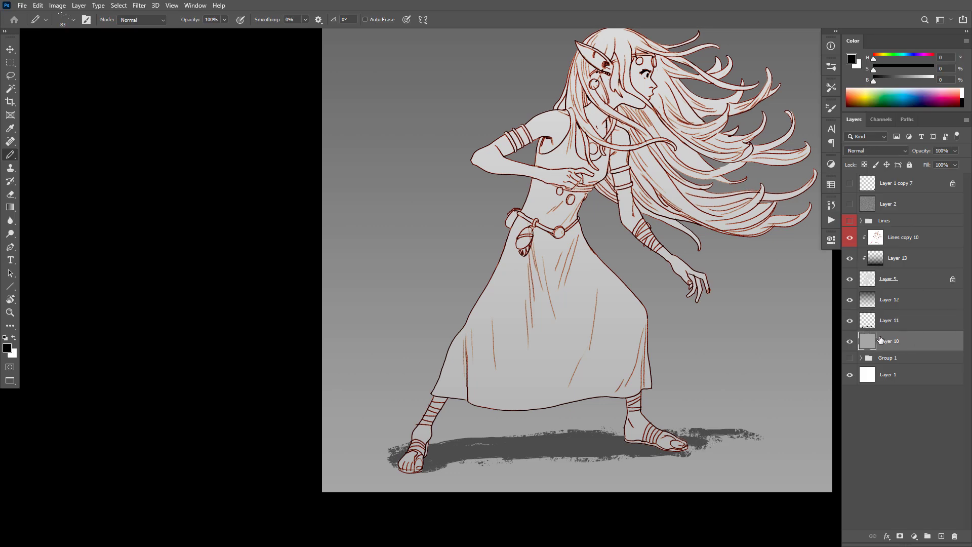
pyautogui.hotkey('ctrl', 'shift', 'alt', 'n')
pyautogui.click(850, 299)
pyautogui.moveTo(721, 361); pyautogui.dragTo(720, 403)
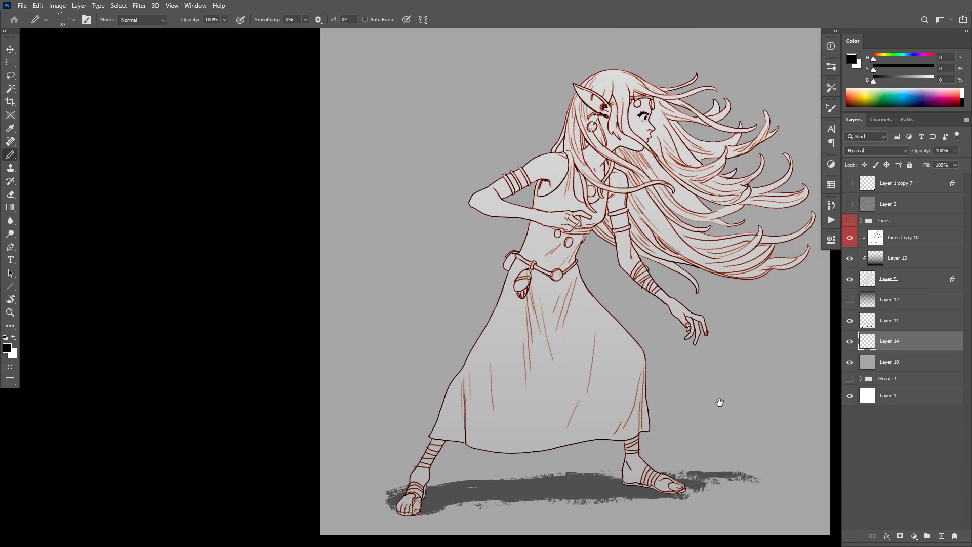
pyautogui.click(849, 259)
pyautogui.keyDown('alt'); pyautogui.click(664, 362); pyautogui.keyUp('alt')
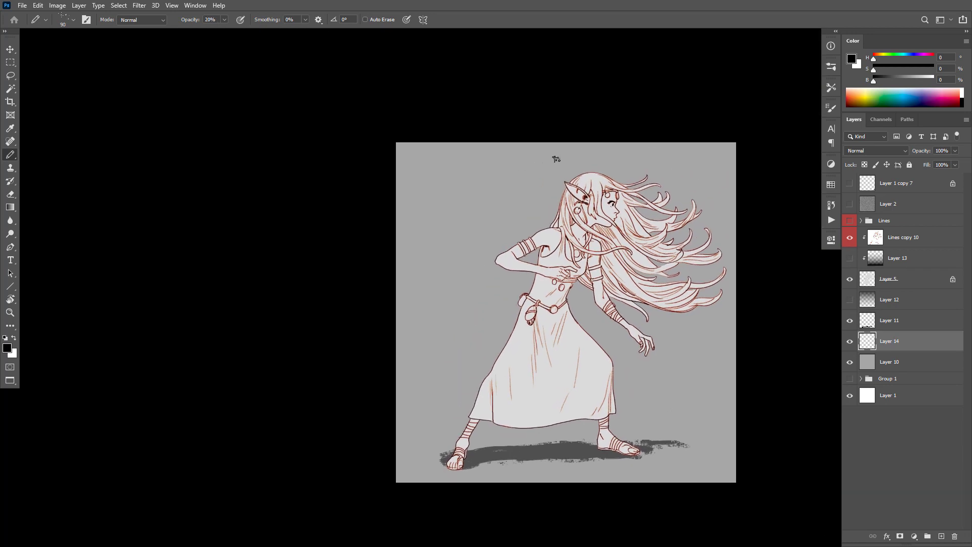
# Paint broad black textured strokes across the background around the elf with the Pencil at size 300 and 20% opacity.
pyautogui.press(']')
pyautogui.press(']')
pyautogui.press(']')
pyautogui.press(']')
pyautogui.press(']')
pyautogui.press(']')
pyautogui.press(']')
pyautogui.moveTo(542, 152)
pyautogui.mouseDown()
pyautogui.moveTo(649, 225)
pyautogui.moveTo(599, 194)
pyautogui.moveTo(591, 169)
pyautogui.moveTo(696, 217)
pyautogui.moveTo(567, 141)
pyautogui.moveTo(685, 183)
pyautogui.moveTo(668, 160)
pyautogui.moveTo(701, 148)
pyautogui.mouseUp()
pyautogui.hotkey('ctrl', 'z')
pyautogui.moveTo(561, 349)
pyautogui.mouseDown()
pyautogui.moveTo(544, 320)
pyautogui.moveTo(503, 326)
pyautogui.moveTo(478, 401)
pyautogui.moveTo(373, 343)
pyautogui.moveTo(415, 401)
pyautogui.mouseUp()
pyautogui.moveTo(430, 152)
pyautogui.mouseDown()
pyautogui.moveTo(480, 183)
pyautogui.moveTo(459, 138)
pyautogui.moveTo(514, 177)
pyautogui.moveTo(579, 198)
pyautogui.moveTo(636, 188)
pyautogui.moveTo(596, 124)
pyautogui.mouseUp()
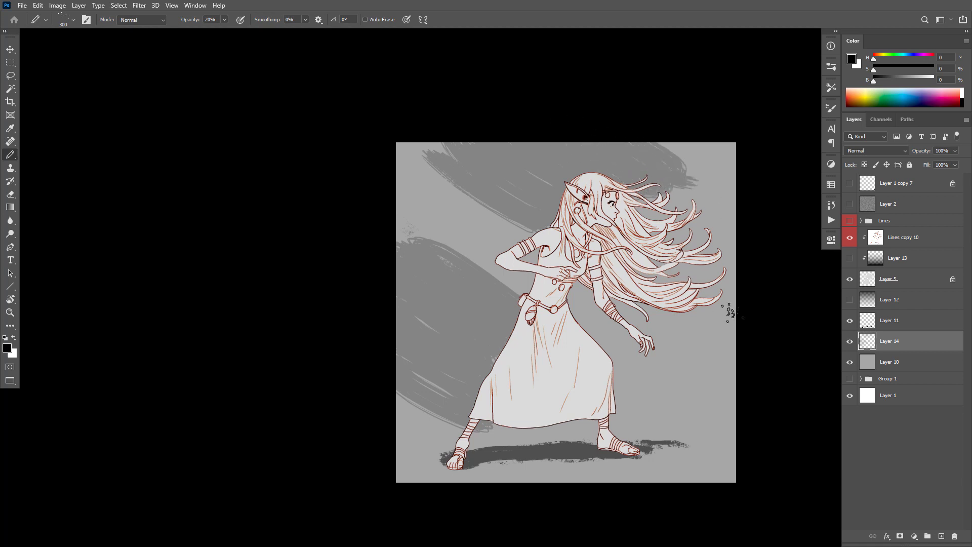
pyautogui.moveTo(730, 304)
pyautogui.mouseDown()
pyautogui.moveTo(692, 322)
pyautogui.moveTo(658, 355)
pyautogui.moveTo(735, 400)
pyautogui.mouseUp()
pyautogui.moveTo(685, 184)
pyautogui.mouseDown()
pyautogui.moveTo(730, 167)
pyautogui.moveTo(734, 147)
pyautogui.mouseUp()
pyautogui.moveTo(707, 221); pyautogui.dragTo(735, 238)
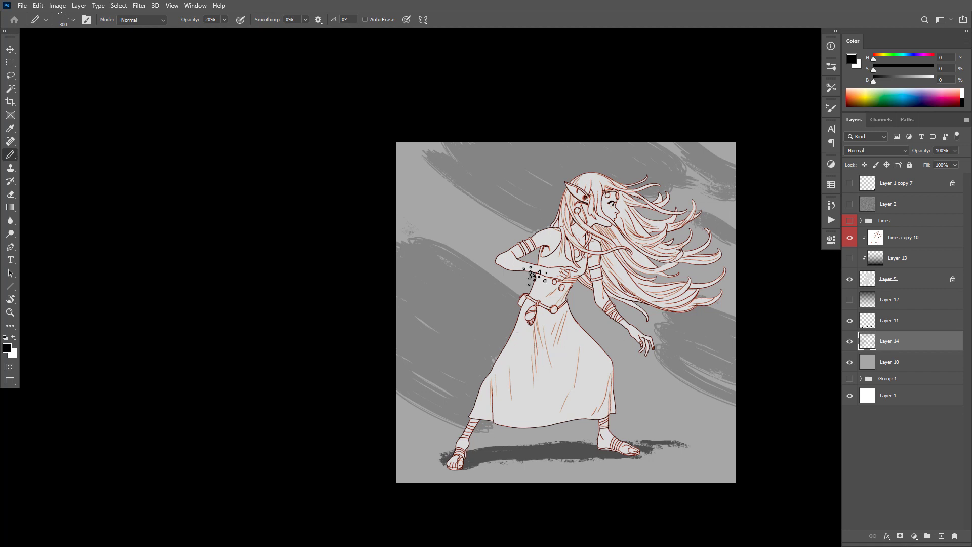
# Compare the figure against the background with the broad brushstroke layer hidden and shown.
pyautogui.click(851, 341)
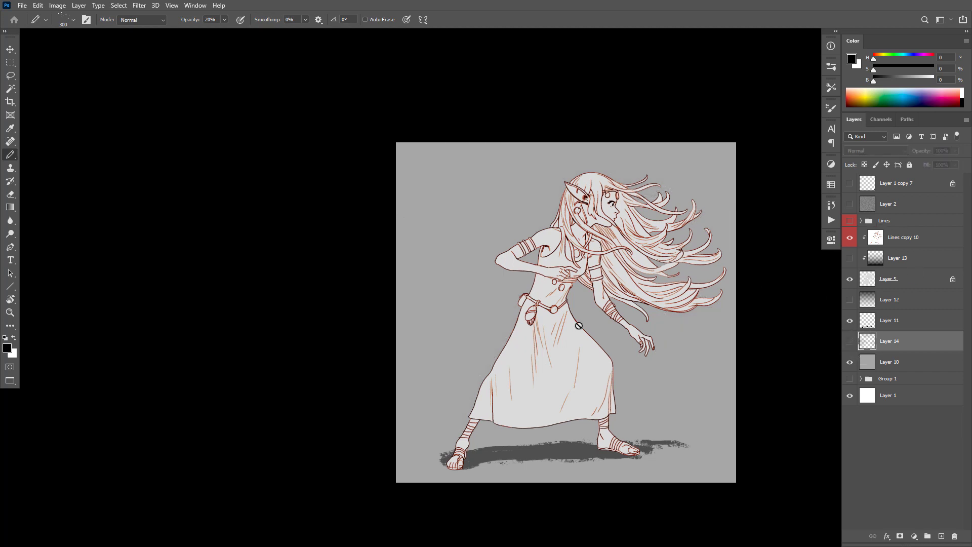
pyautogui.click(850, 343)
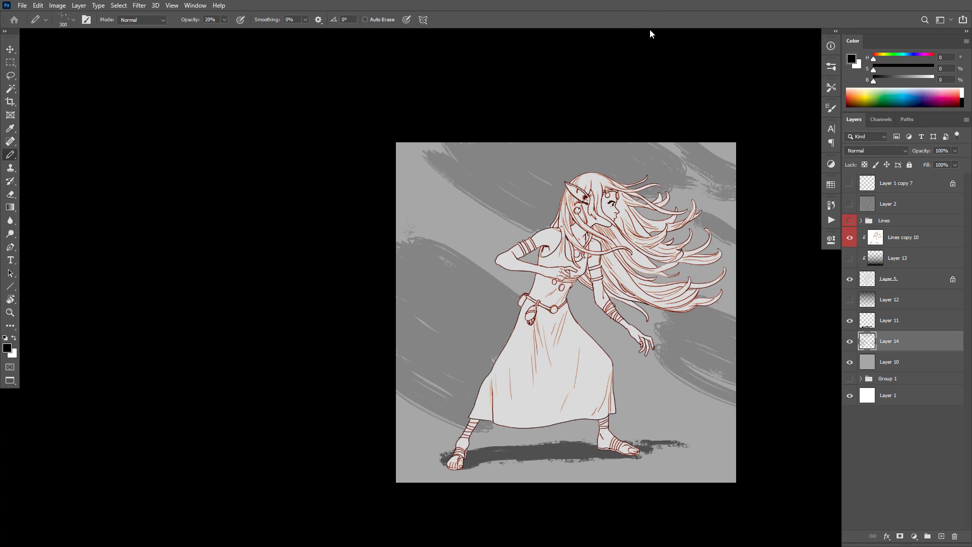
pyautogui.scroll(3, 582, 334)
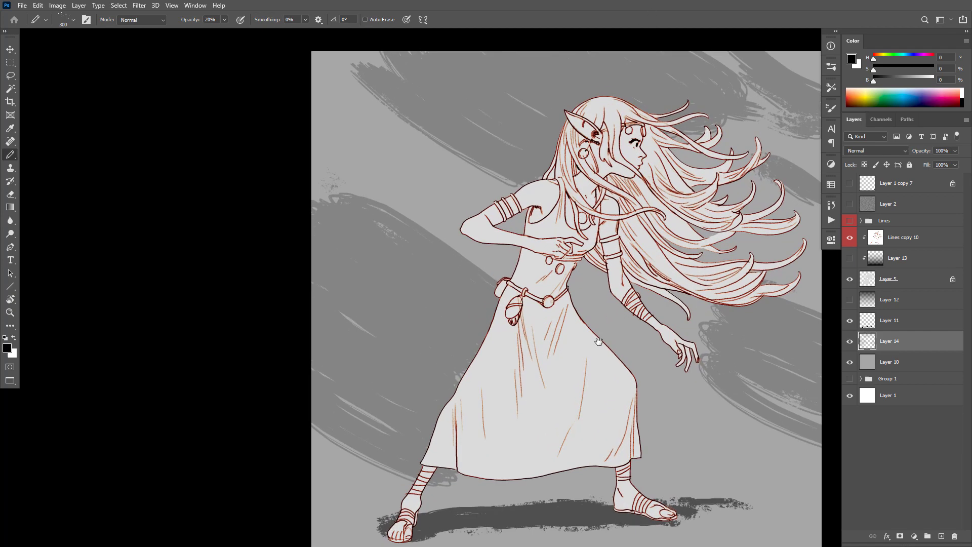
pyautogui.moveTo(599, 342); pyautogui.dragTo(537, 342)
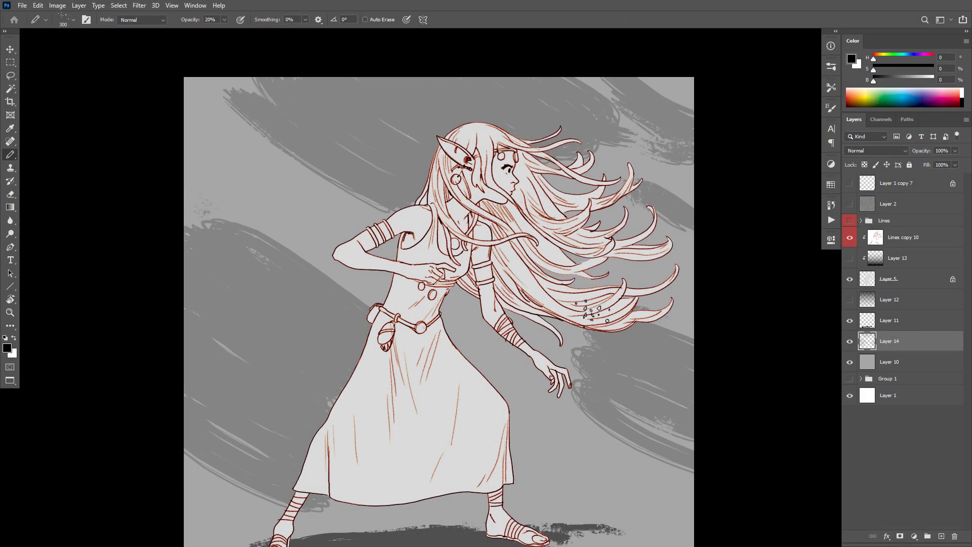
pyautogui.moveTo(561, 390); pyautogui.dragTo(556, 375)
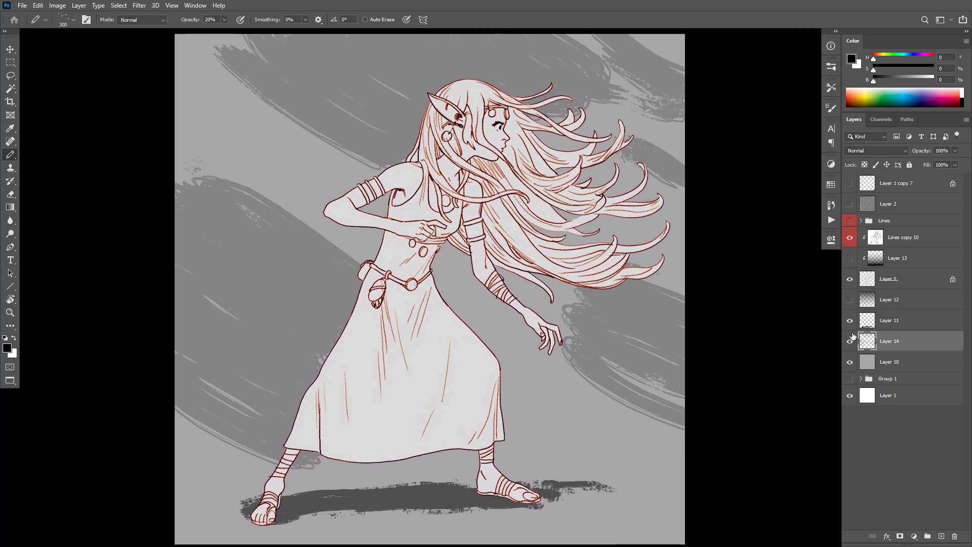
pyautogui.click(851, 342)
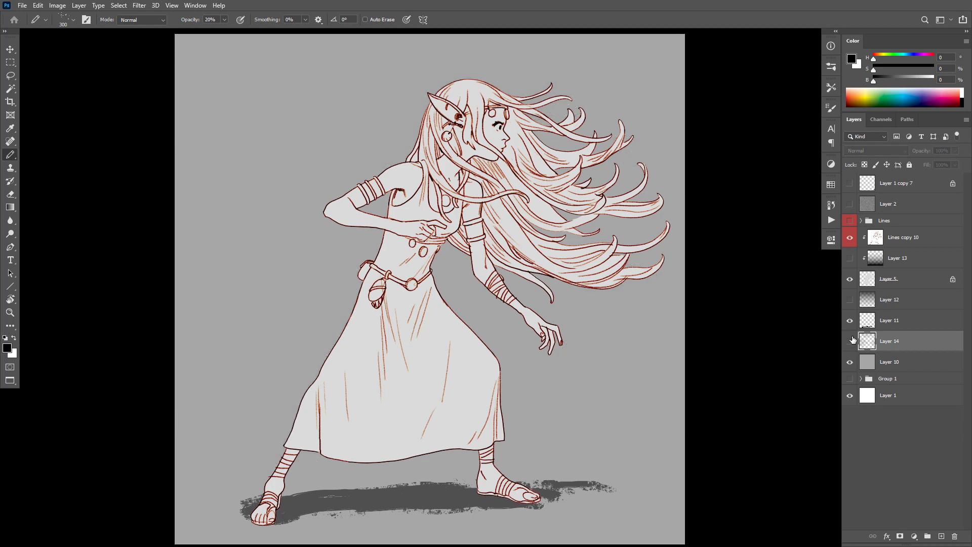
pyautogui.click(849, 340)
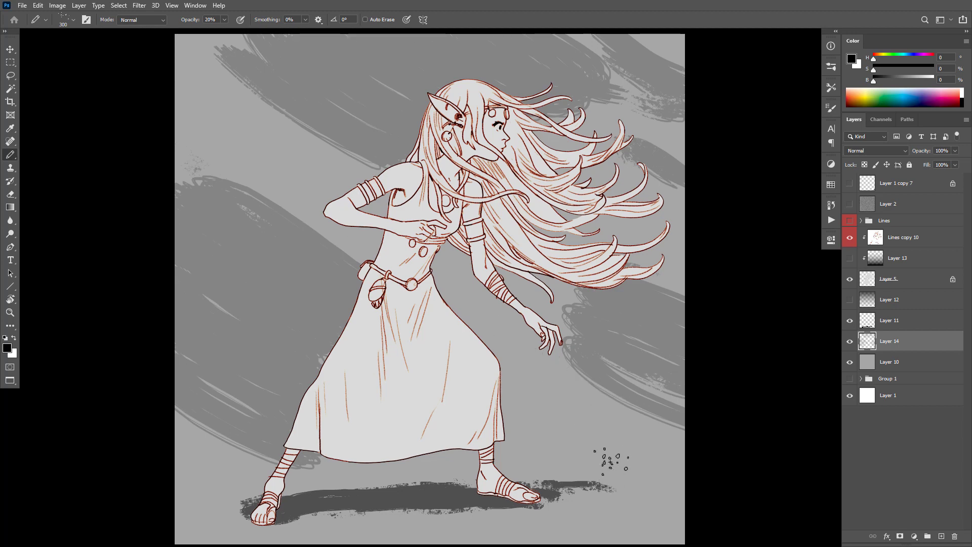
pyautogui.click(851, 342)
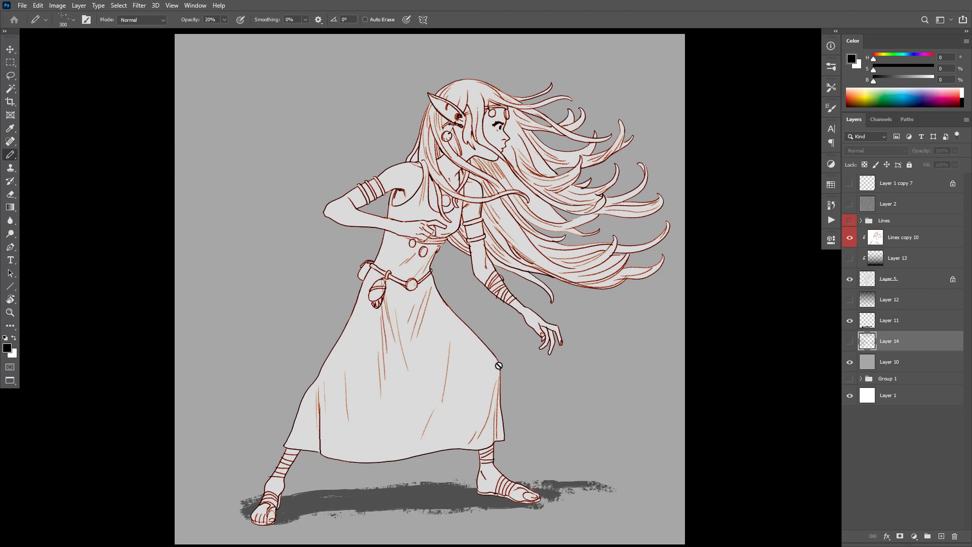
pyautogui.click(850, 341)
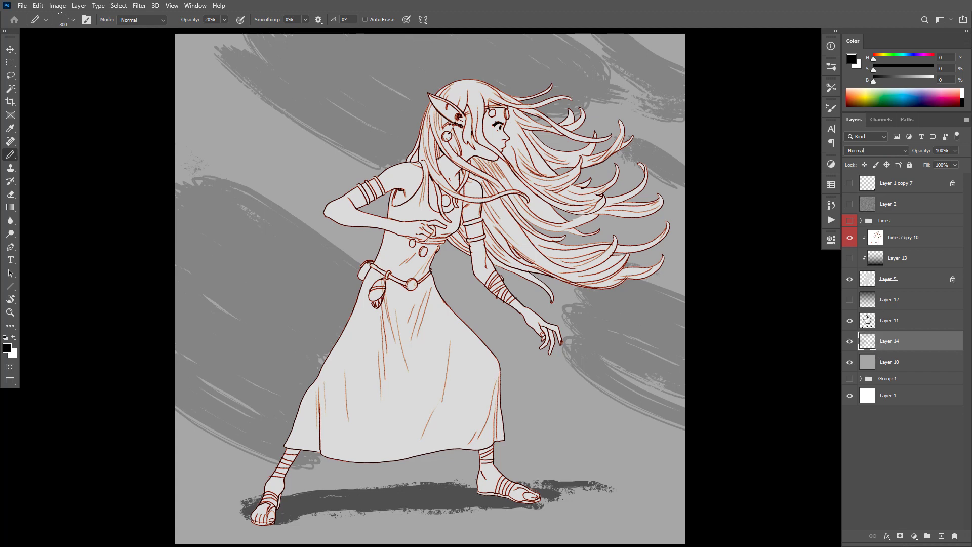
pyautogui.moveTo(559, 355); pyautogui.dragTo(569, 354)
# Add a Selective Color adjustment layer directly above the ground shadow layer.
pyautogui.click(869, 287)
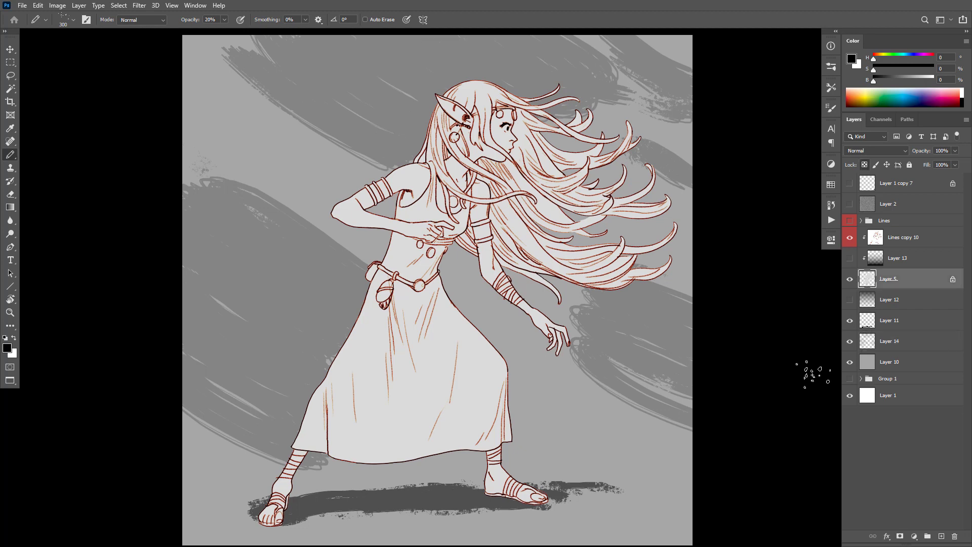
pyautogui.click(892, 366)
pyautogui.click(886, 344)
pyautogui.click(888, 328)
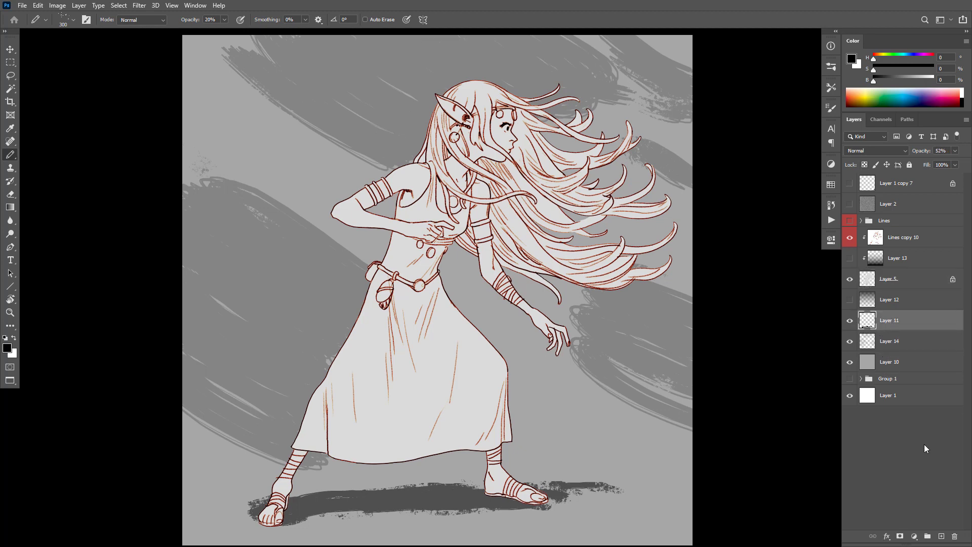
pyautogui.click(915, 536)
pyautogui.click(922, 529)
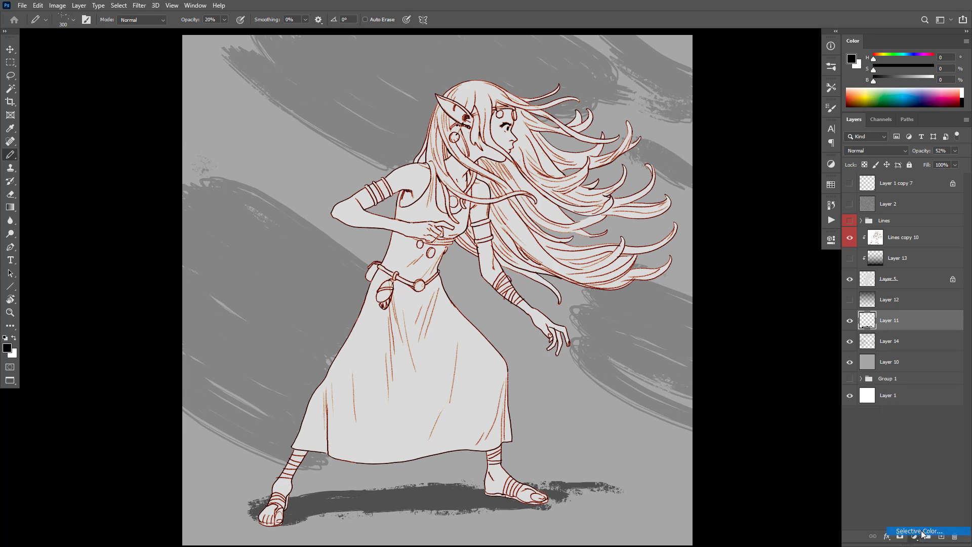
# Tint the adjustment's neutrals blue with Cyan +14, Magenta -2 and Yellow -7.
pyautogui.click(747, 280)
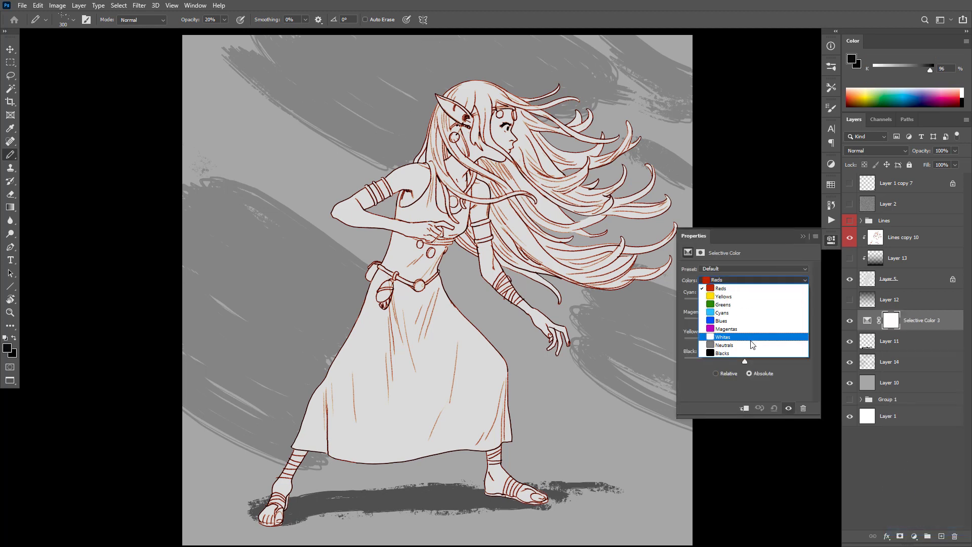
pyautogui.press('Escape')
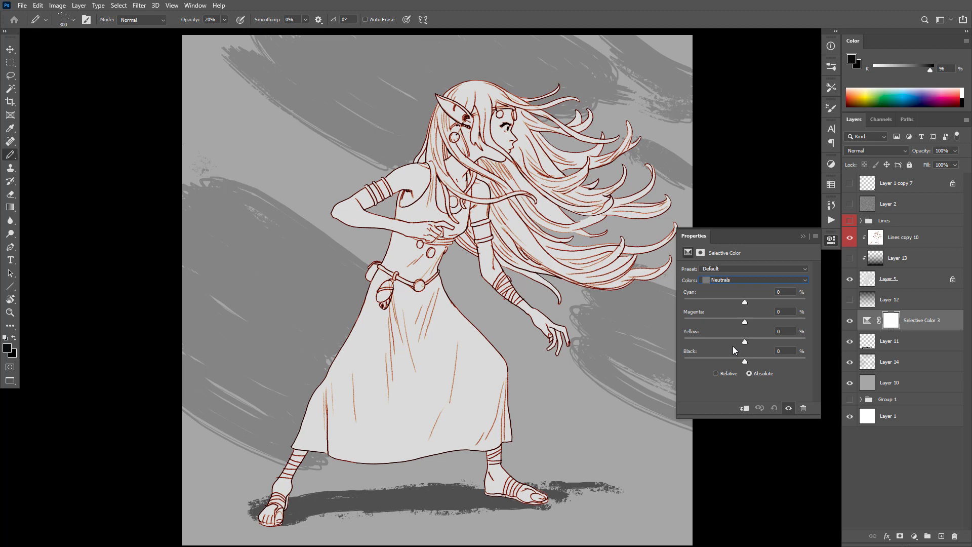
pyautogui.moveTo(744, 342); pyautogui.dragTo(755, 303)
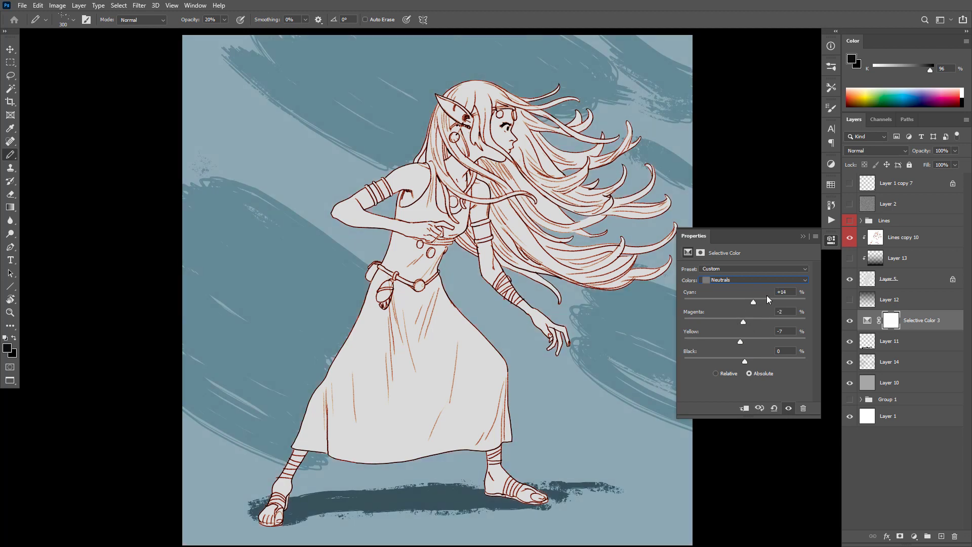
pyautogui.moveTo(588, 454); pyautogui.dragTo(622, 465)
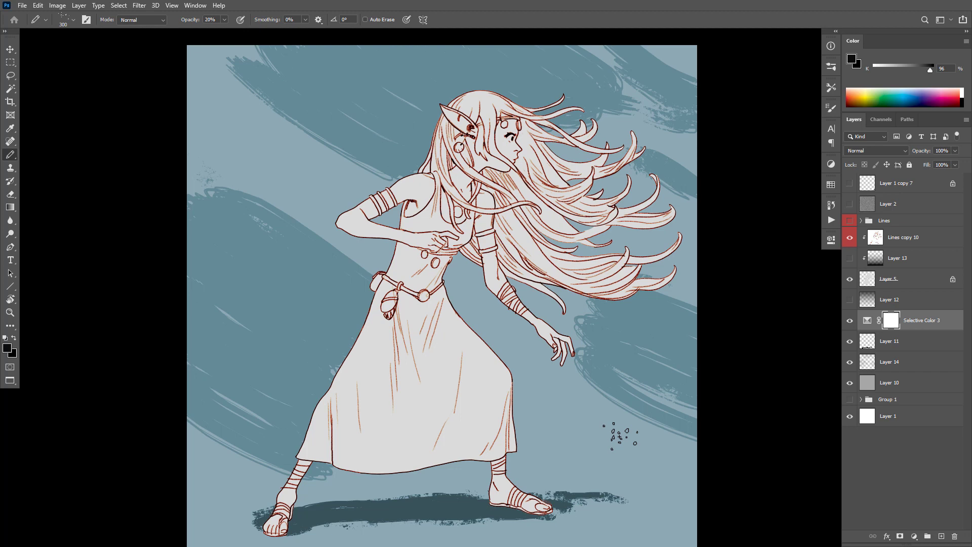
# Sample the tinted background and shadow colours at several spots around the figure.
pyautogui.keyDown('alt'); pyautogui.click(500, 317); pyautogui.keyUp('alt')
pyautogui.press('x')
pyautogui.hotkey('alt', '[')
pyautogui.keyDown('alt'); pyautogui.click(585, 429); pyautogui.keyUp('alt')
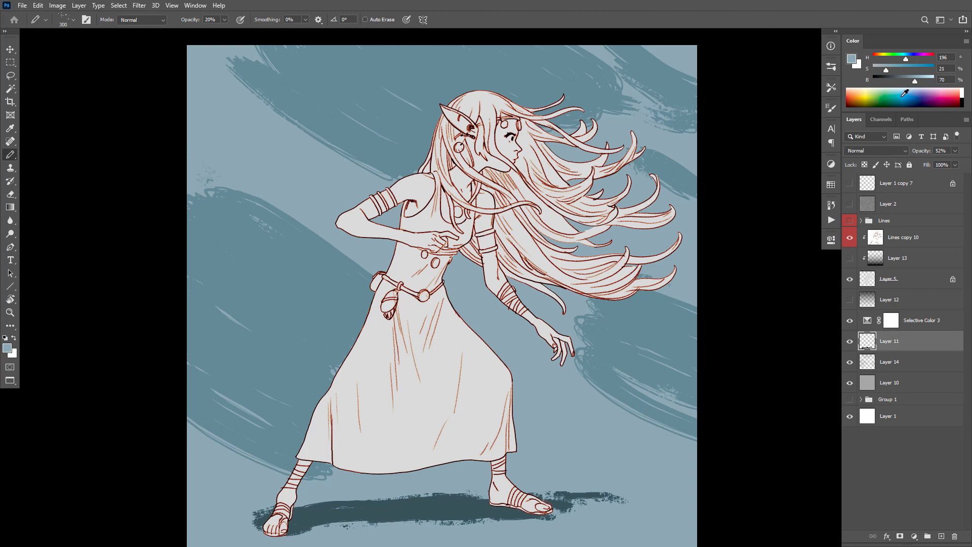
pyautogui.keyDown('alt'); pyautogui.click(457, 501); pyautogui.keyUp('alt')
pyautogui.keyDown('alt'); pyautogui.click(654, 316); pyautogui.keyUp('alt')
pyautogui.keyDown('alt'); pyautogui.click(536, 364); pyautogui.keyUp('alt')
# Fill the figure's silhouette layer with an orange-brown skin tone of H 22, S 50, B 76 using the Paint Bucket.
pyautogui.click(875, 279)
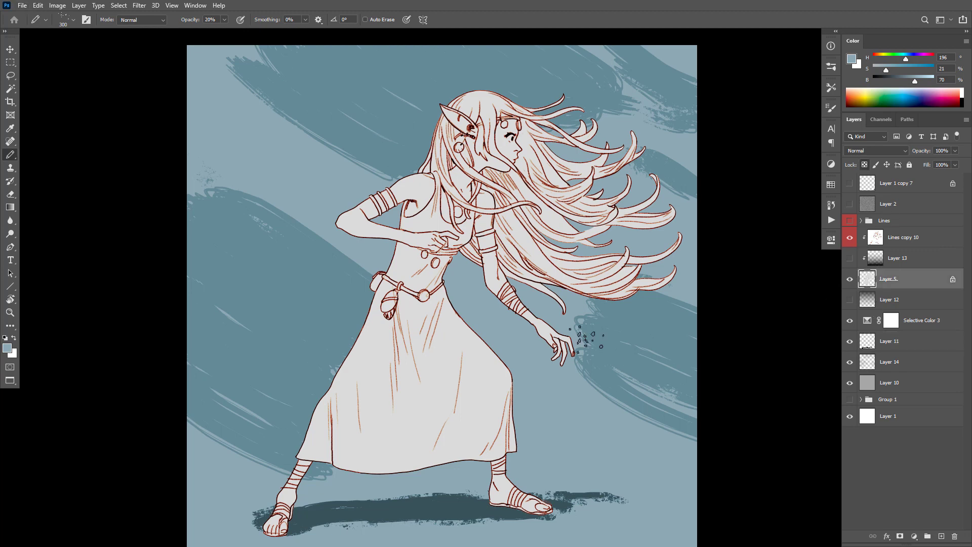
pyautogui.keyDown('alt'); pyautogui.click(430, 218); pyautogui.keyUp('alt')
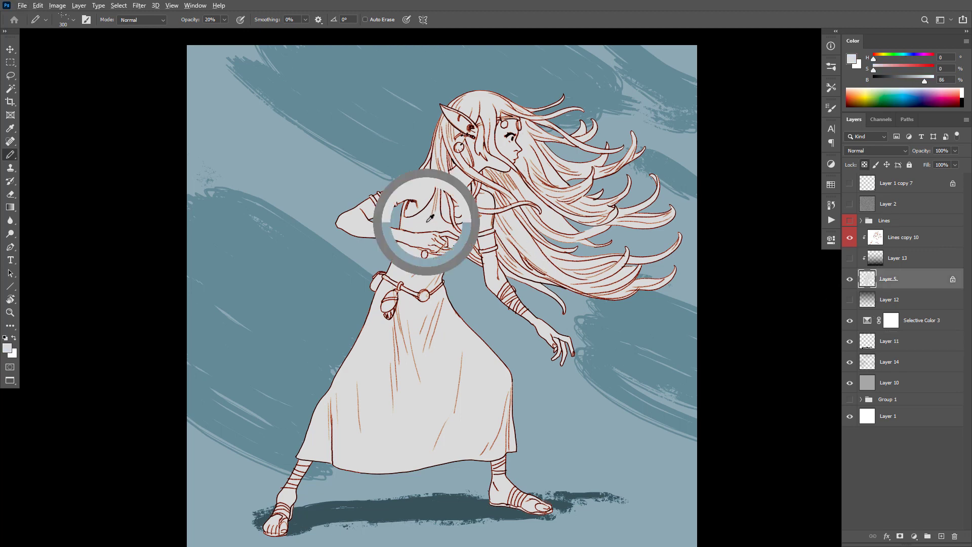
pyautogui.click(875, 60)
pyautogui.moveTo(886, 68)
pyautogui.mouseDown()
pyautogui.moveTo(919, 81)
pyautogui.moveTo(902, 70)
pyautogui.mouseUp()
pyautogui.click(877, 60)
pyautogui.press('g')
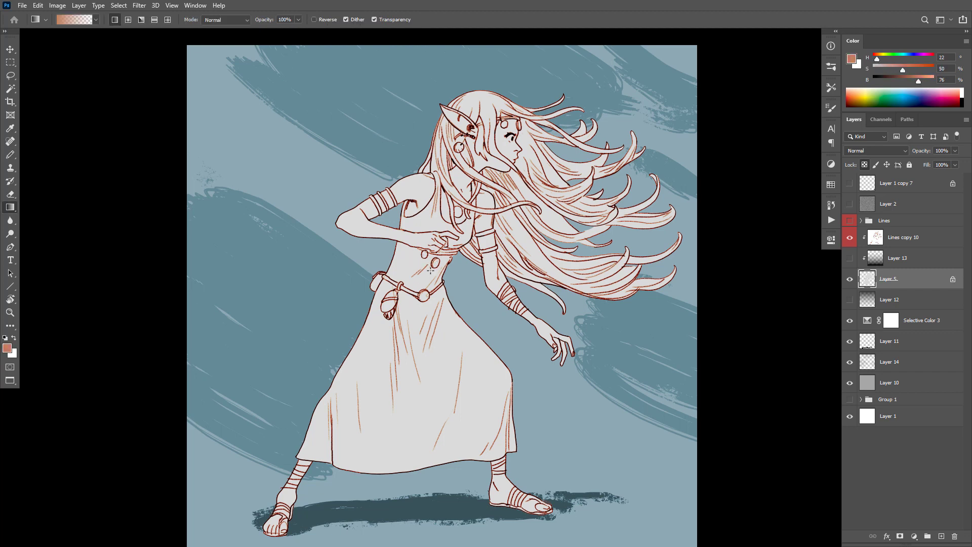
pyautogui.hotkey('shift', 'g')
pyautogui.click(435, 284)
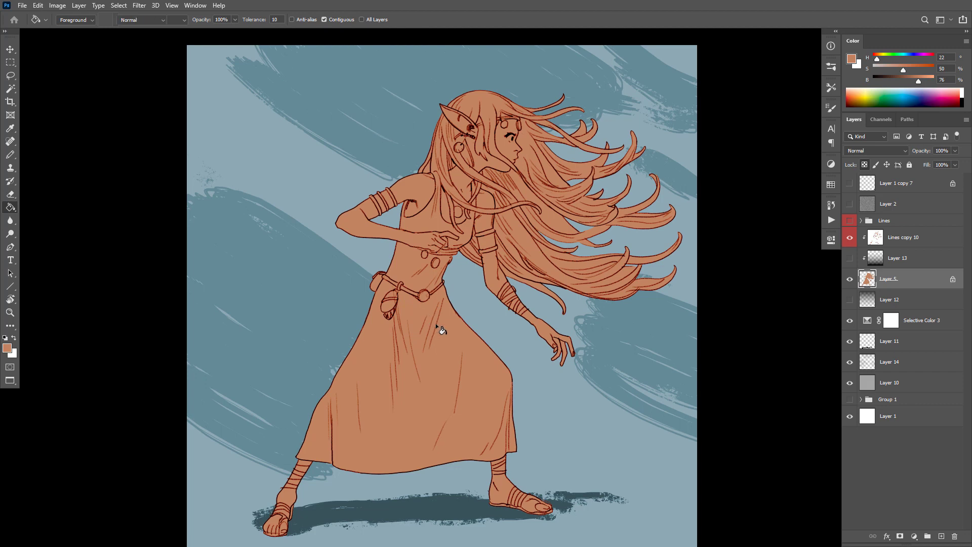
# Shift the figure's skin tone with Hue/Saturation: Hue -10, Saturation 0 and Lightness +13.
pyautogui.press('b')
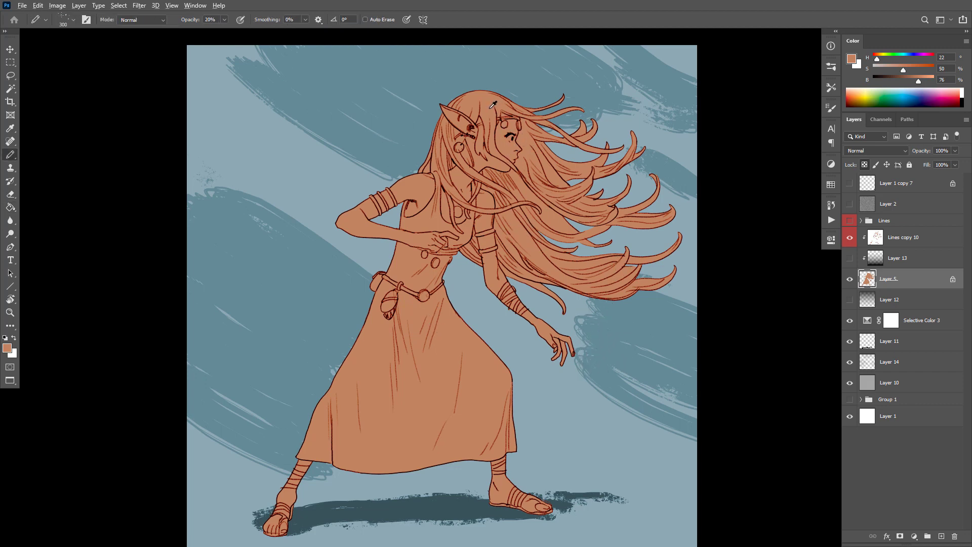
pyautogui.keyDown('alt'); pyautogui.click(509, 104); pyautogui.keyUp('alt')
pyautogui.hotkey('ctrl', 'u')
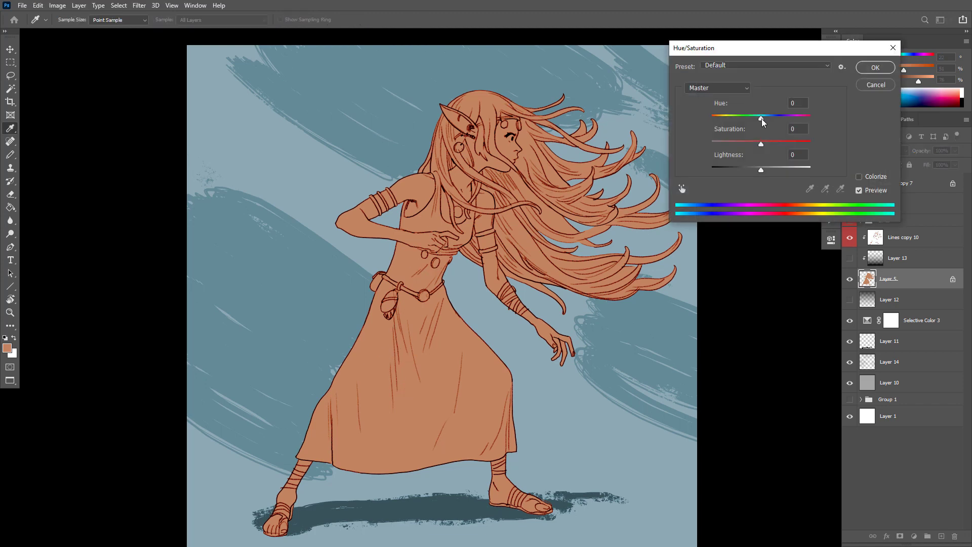
pyautogui.click(762, 120)
pyautogui.moveTo(762, 121); pyautogui.dragTo(758, 124)
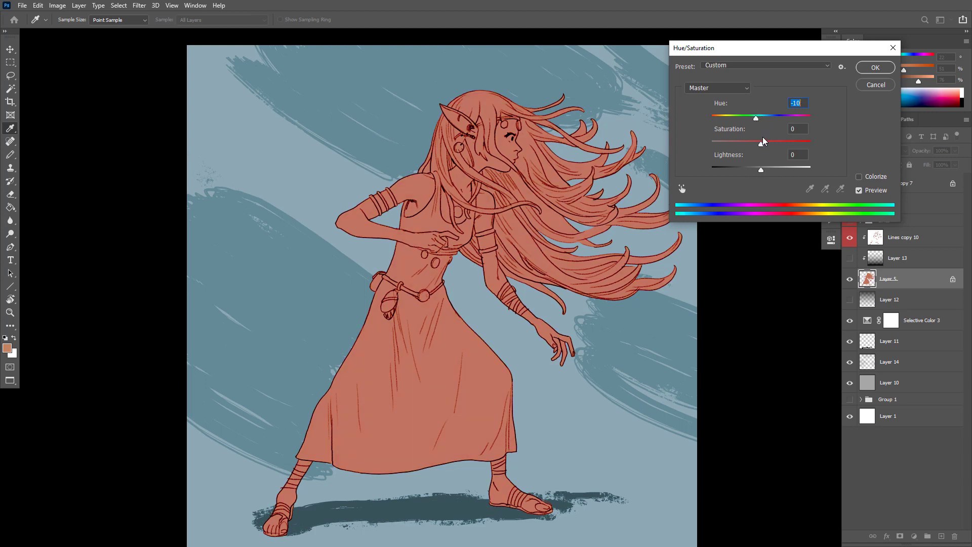
pyautogui.moveTo(762, 171); pyautogui.dragTo(771, 147)
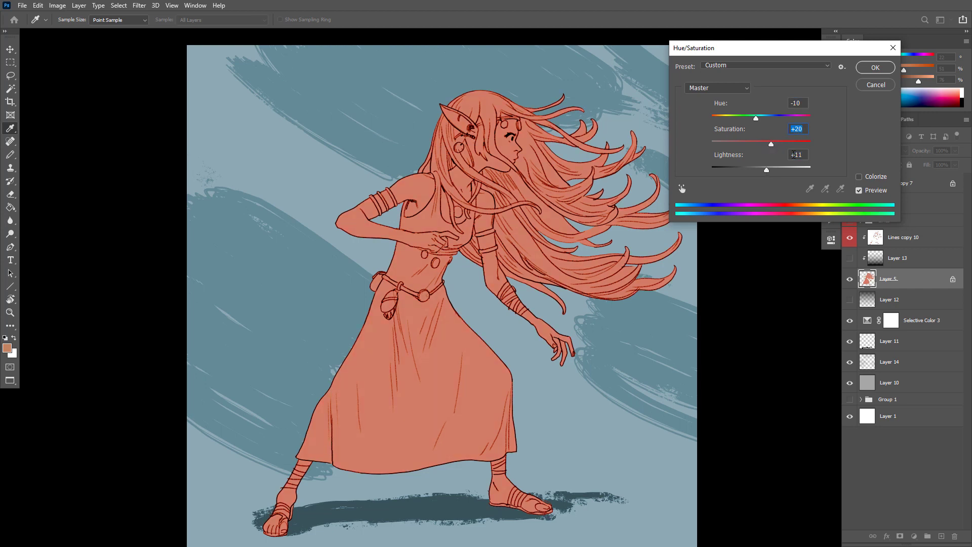
pyautogui.write('0')
pyautogui.click(877, 71)
pyautogui.press('b')
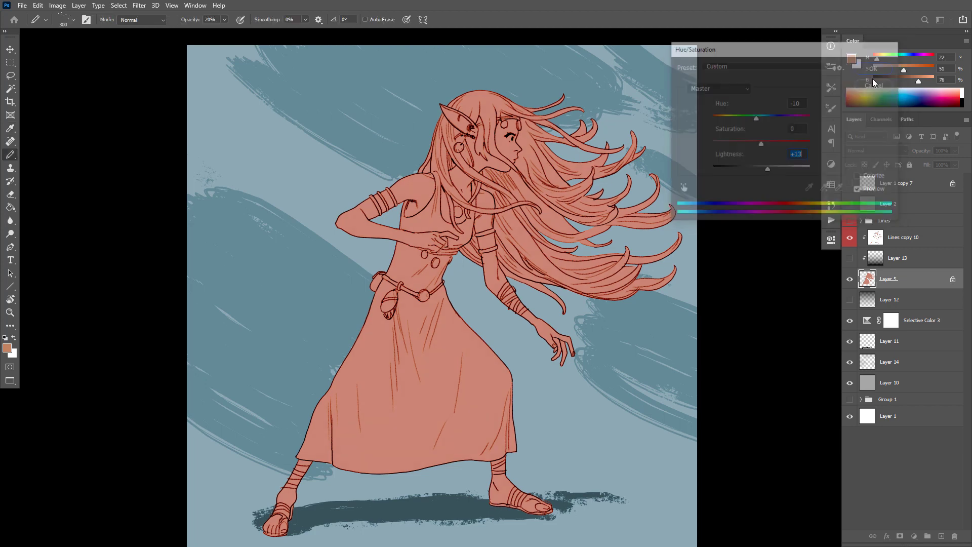
# Mix a teal foreground colour of H 175, S 50, B 69 and set the Pencil opacity to 100%.
pyautogui.keyDown('alt'); pyautogui.click(530, 151); pyautogui.keyUp('alt')
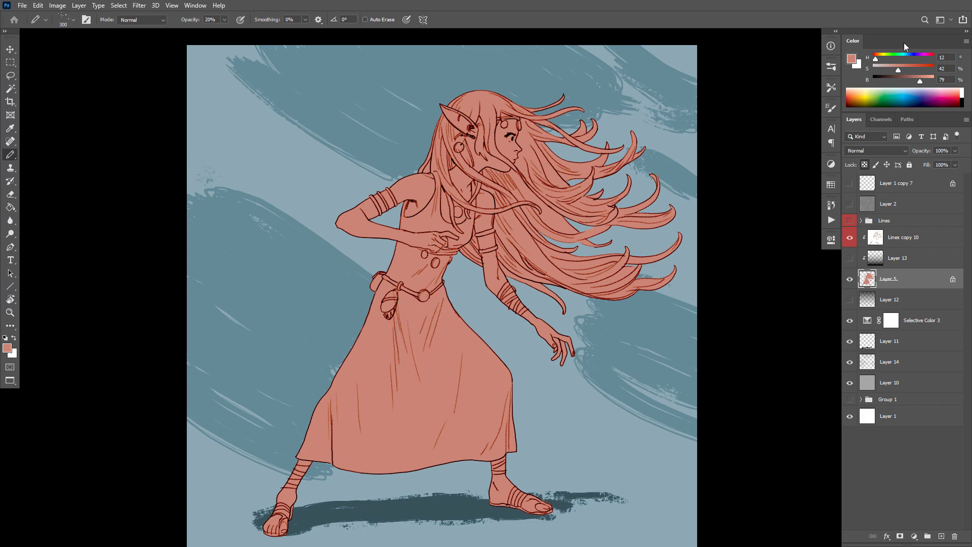
pyautogui.moveTo(897, 58); pyautogui.dragTo(903, 58)
pyautogui.click(901, 69)
pyautogui.click(915, 78)
pyautogui.click(903, 70)
pyautogui.press('0')
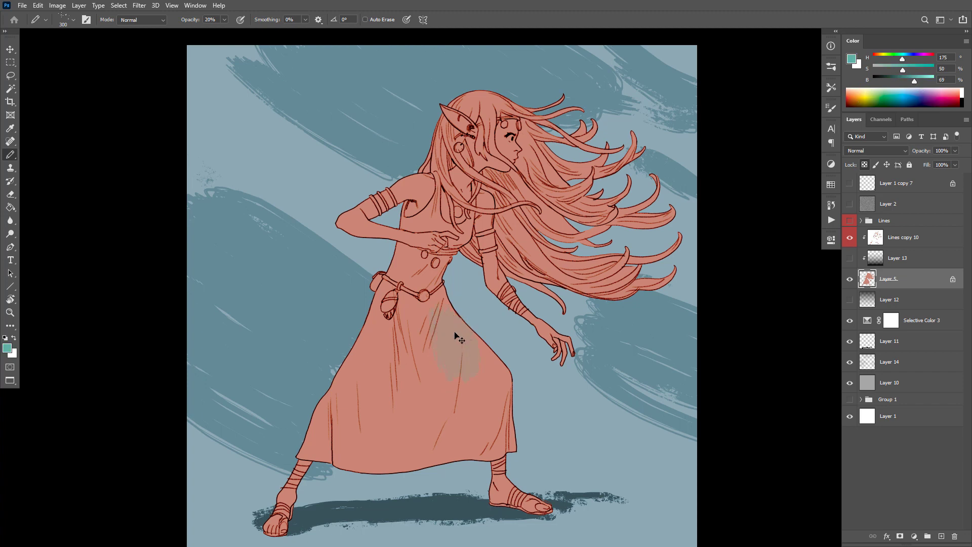
# Paint the upper skirt and waistband at Pencil size 150, refining the colour to green H 160, S 42, B 67.
pyautogui.press('[')
pyautogui.press('[')
pyautogui.press('[')
pyautogui.press('[')
pyautogui.moveTo(452, 301); pyautogui.dragTo(451, 362)
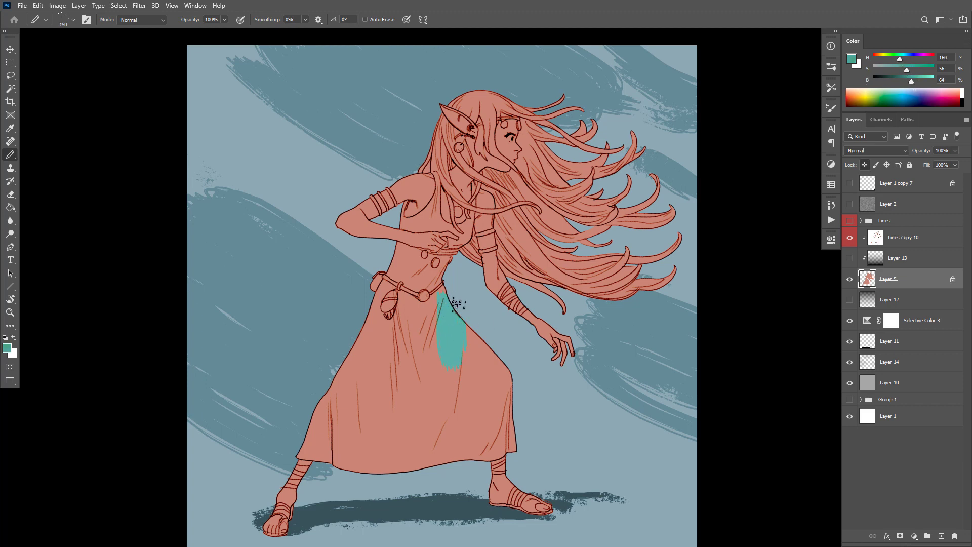
pyautogui.moveTo(456, 302)
pyautogui.mouseDown()
pyautogui.moveTo(458, 357)
pyautogui.moveTo(438, 367)
pyautogui.mouseUp()
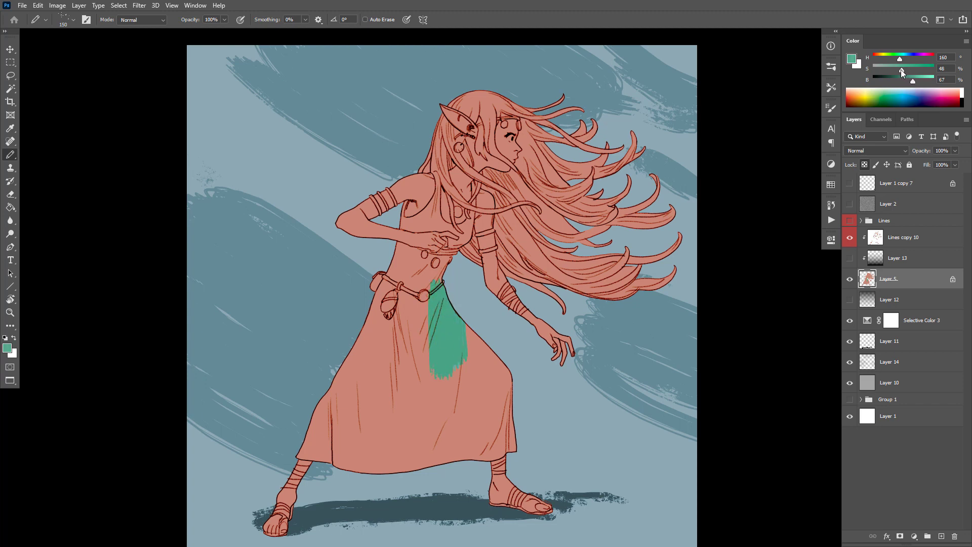
pyautogui.moveTo(434, 279)
pyautogui.mouseDown()
pyautogui.moveTo(438, 361)
pyautogui.moveTo(438, 311)
pyautogui.moveTo(460, 355)
pyautogui.mouseUp()
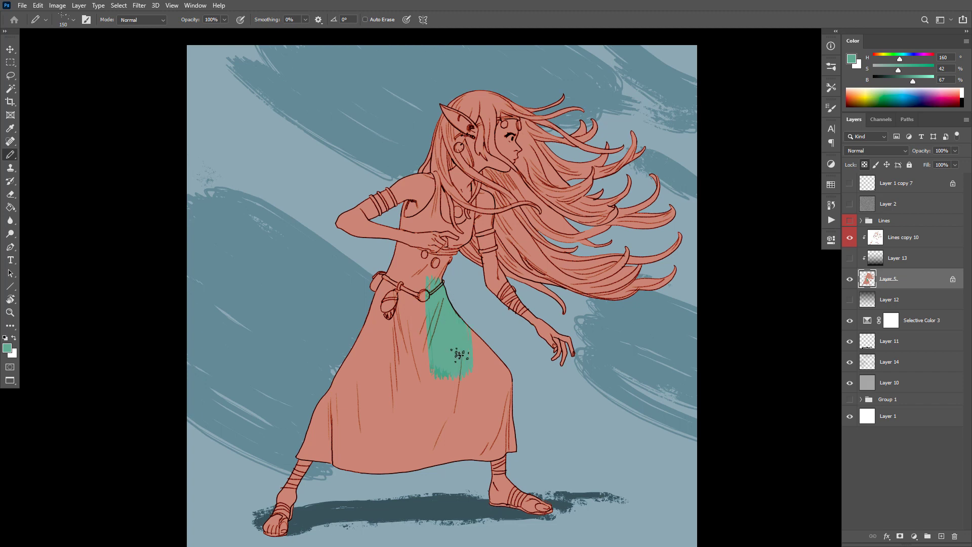
pyautogui.moveTo(441, 282)
pyautogui.mouseDown()
pyautogui.moveTo(415, 295)
pyautogui.moveTo(366, 286)
pyautogui.mouseUp()
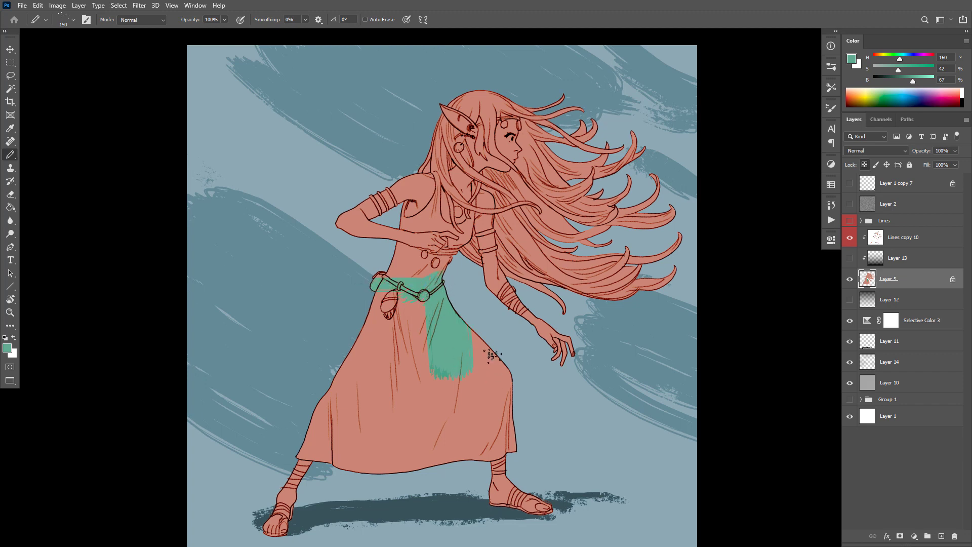
# Trace the skirt's hem in green at Pencil size 50, and fill the rest of the skirt with the Paint Bucket.
pyautogui.press('[')
pyautogui.press('[')
pyautogui.press('[')
pyautogui.press('[')
pyautogui.press('[')
pyautogui.press('[')
pyautogui.press('[')
pyautogui.moveTo(512, 445); pyautogui.dragTo(519, 449)
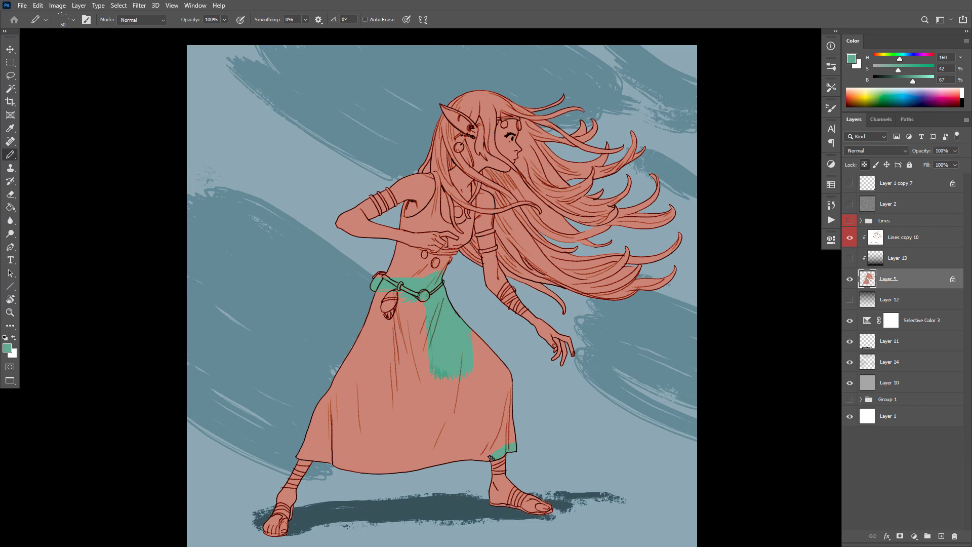
pyautogui.moveTo(343, 468); pyautogui.dragTo(304, 457)
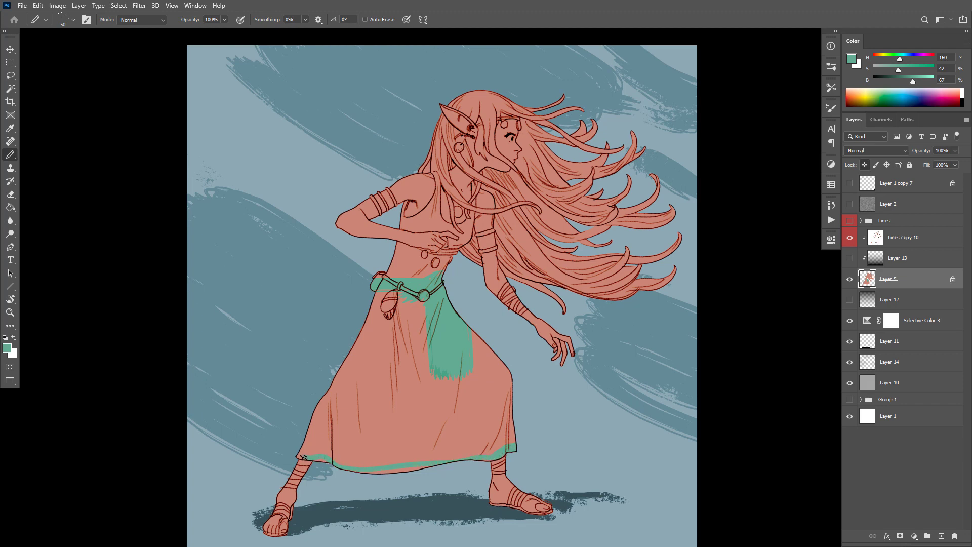
pyautogui.press('g')
pyautogui.click(419, 412)
pyautogui.press('b')
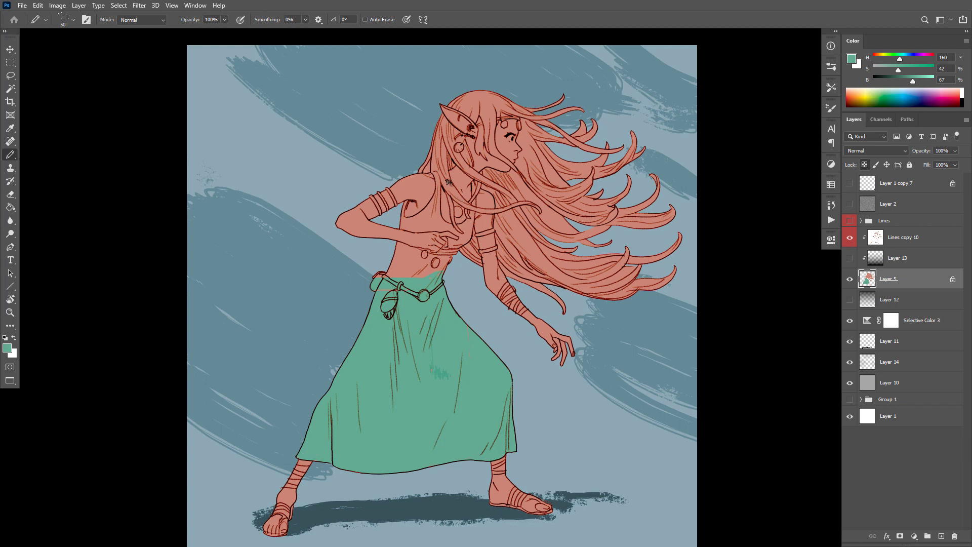
# Outline the crop top's straps, armhole, neckline and lower edge in the skirt's green.
pyautogui.scroll(2, 448, 182)
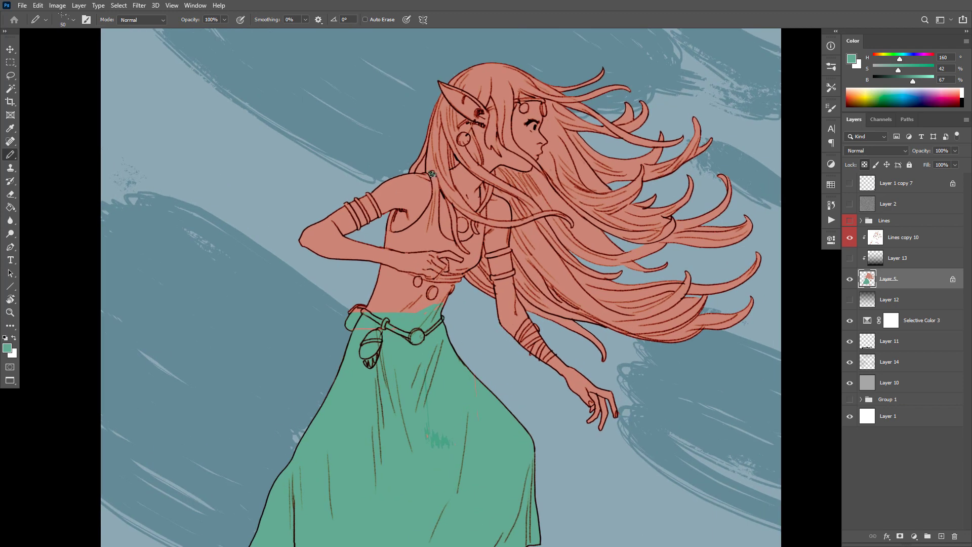
pyautogui.moveTo(435, 193)
pyautogui.mouseDown()
pyautogui.moveTo(398, 235)
pyautogui.moveTo(385, 229)
pyautogui.moveTo(392, 211)
pyautogui.moveTo(385, 245)
pyautogui.moveTo(427, 239)
pyautogui.moveTo(467, 256)
pyautogui.moveTo(393, 247)
pyautogui.mouseUp()
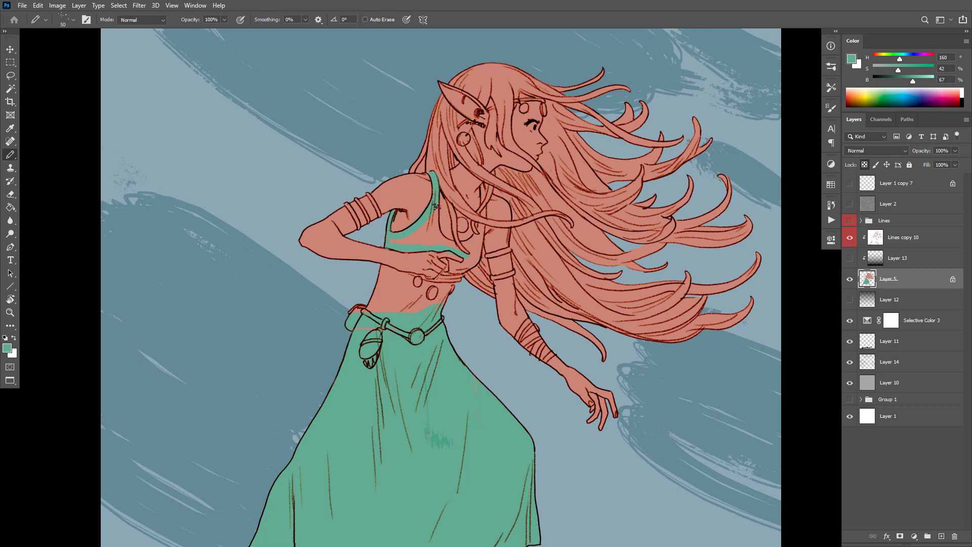
pyautogui.moveTo(436, 207)
pyautogui.mouseDown()
pyautogui.moveTo(442, 237)
pyautogui.moveTo(459, 243)
pyautogui.moveTo(477, 236)
pyautogui.moveTo(483, 185)
pyautogui.mouseUp()
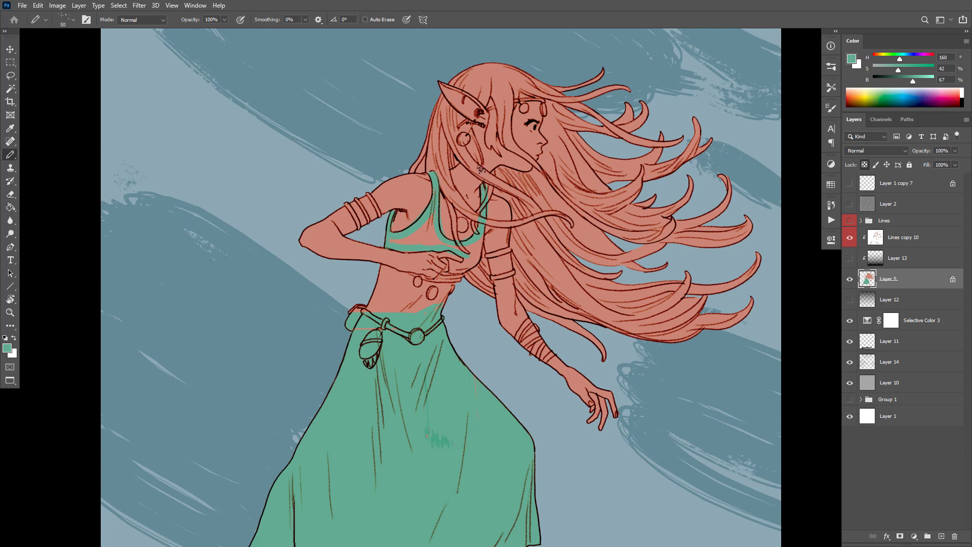
# Clean up the crop top's green outline with sampled skin and green colours at Pencil size 30.
pyautogui.scroll(2, 485, 221)
pyautogui.keyDown('alt'); pyautogui.click(459, 238); pyautogui.keyUp('alt')
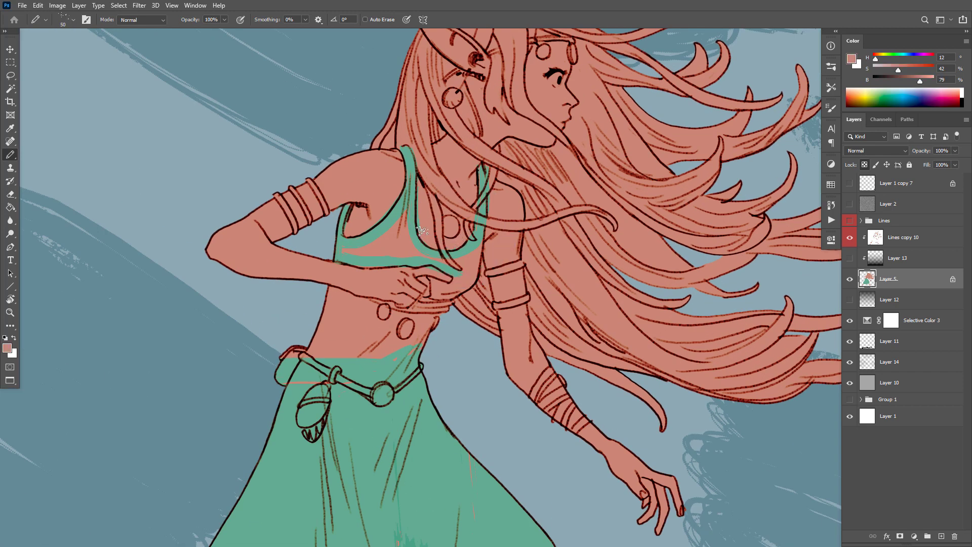
pyautogui.press('[')
pyautogui.press('[')
pyautogui.press('[')
pyautogui.keyDown('alt'); pyautogui.click(413, 156); pyautogui.keyUp('alt')
pyautogui.keyDown('alt'); pyautogui.click(425, 211); pyautogui.keyUp('alt')
pyautogui.keyDown('alt'); pyautogui.click(394, 200); pyautogui.keyUp('alt')
pyautogui.keyDown('alt'); pyautogui.click(394, 217); pyautogui.keyUp('alt')
pyautogui.keyDown('alt'); pyautogui.click(434, 271); pyautogui.keyUp('alt')
pyautogui.keyDown('alt'); pyautogui.click(457, 274); pyautogui.keyUp('alt')
# Fill the crop top's interior with green and paint its remaining front area around the raised hand.
pyautogui.press('g')
pyautogui.click(425, 250)
pyautogui.press('b')
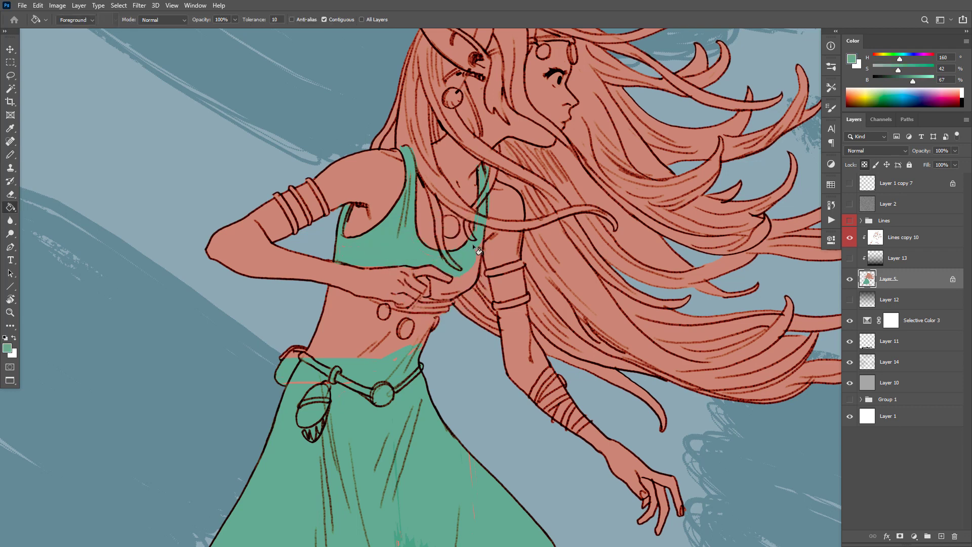
pyautogui.keyDown('alt'); pyautogui.click(476, 244); pyautogui.keyUp('alt')
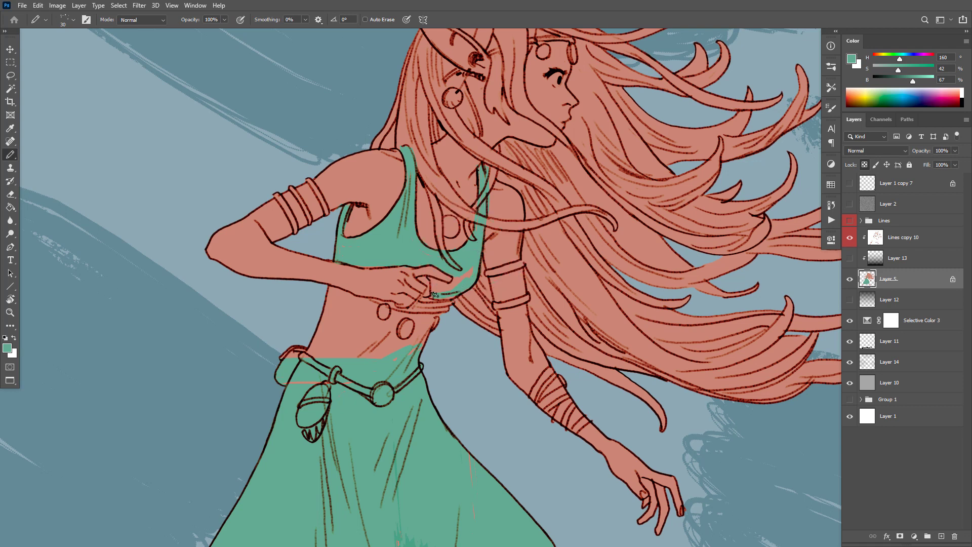
pyautogui.moveTo(434, 294); pyautogui.dragTo(432, 280)
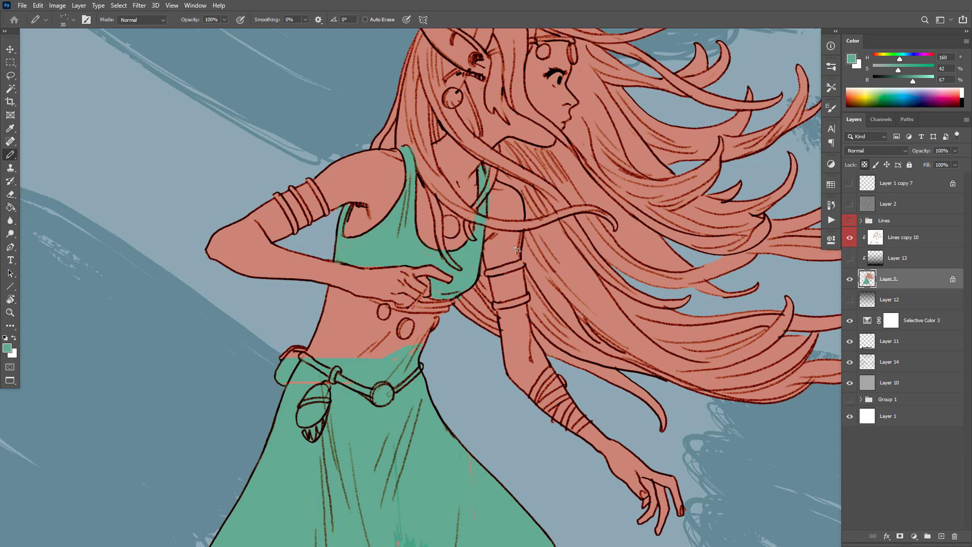
# Mix a pale peach hair colour (H 22, S 26, B 90) and paint the hair strands behind the ear and down to the shoulder.
pyautogui.moveTo(568, 313); pyautogui.dragTo(581, 364)
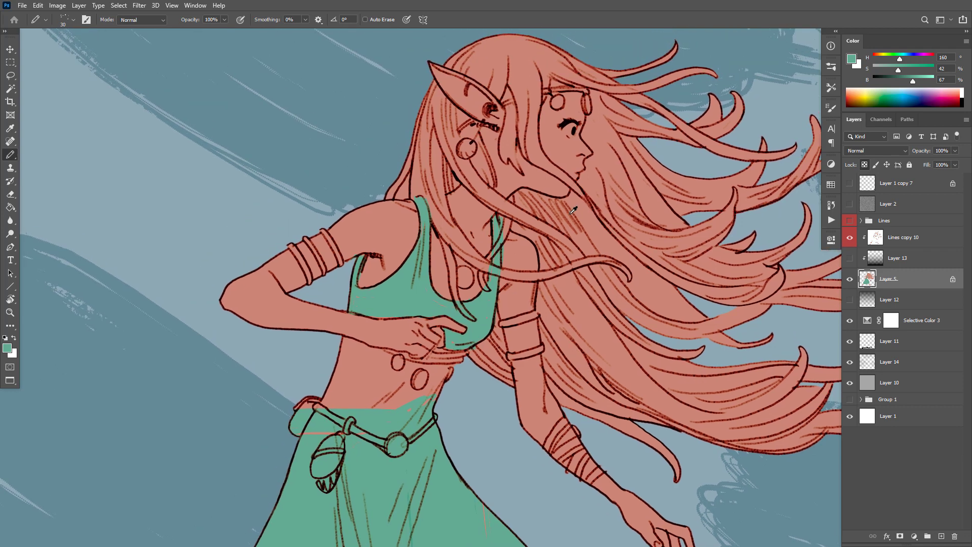
pyautogui.keyDown('alt'); pyautogui.click(547, 182); pyautogui.keyUp('alt')
pyautogui.moveTo(922, 83); pyautogui.dragTo(891, 71)
pyautogui.moveTo(454, 111); pyautogui.dragTo(487, 191)
pyautogui.moveTo(879, 59); pyautogui.dragTo(879, 62)
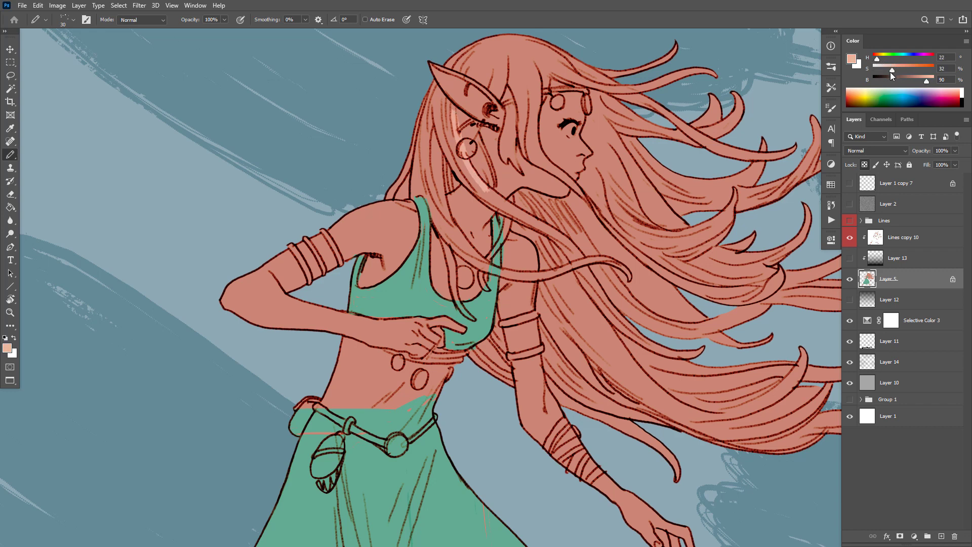
pyautogui.moveTo(453, 111)
pyautogui.mouseDown()
pyautogui.moveTo(494, 196)
pyautogui.moveTo(469, 185)
pyautogui.moveTo(387, 197)
pyautogui.mouseUp()
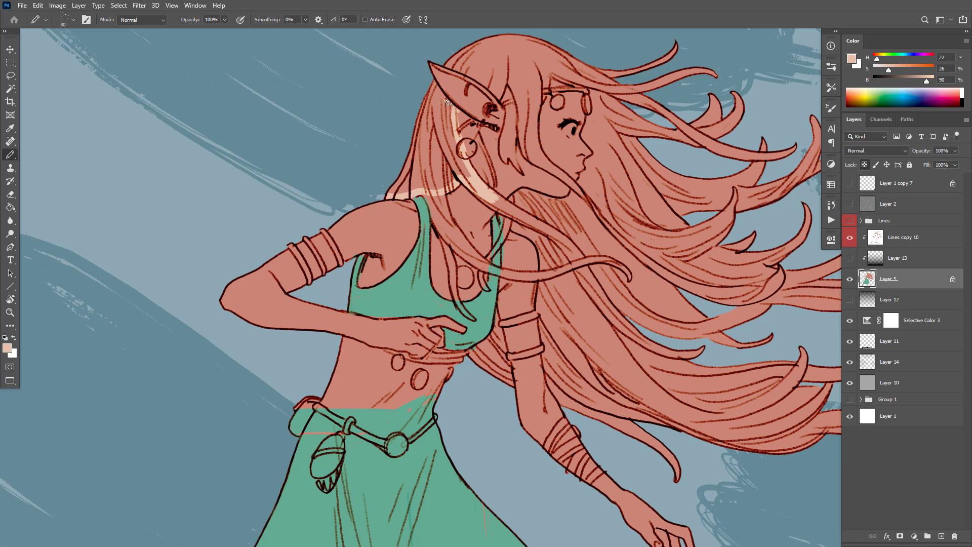
pyautogui.moveTo(448, 102)
pyautogui.mouseDown()
pyautogui.moveTo(434, 85)
pyautogui.moveTo(430, 185)
pyautogui.moveTo(447, 219)
pyautogui.moveTo(433, 221)
pyautogui.moveTo(424, 191)
pyautogui.moveTo(455, 249)
pyautogui.moveTo(454, 284)
pyautogui.mouseUp()
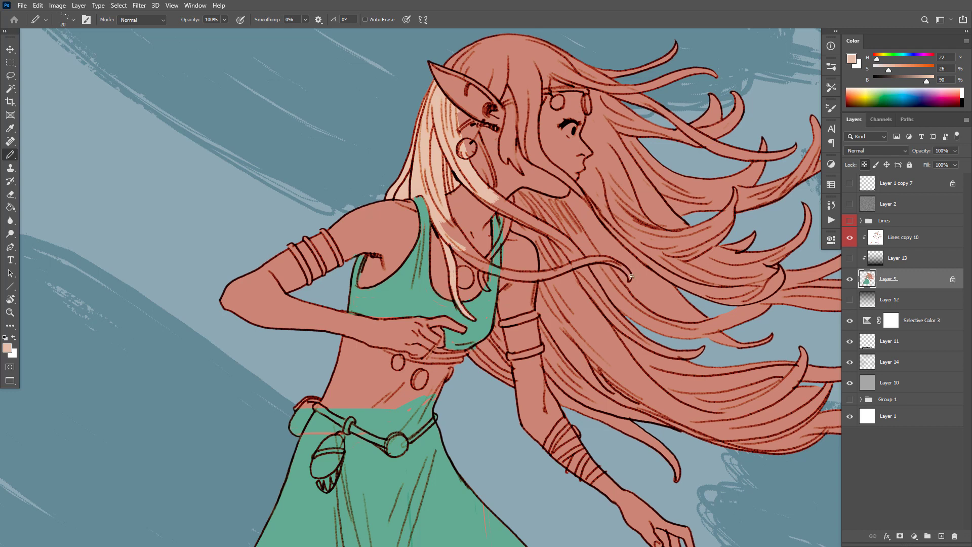
# Paint the long strands crossing the chest and arm in peach, and clean their edges with sampled skin and green.
pyautogui.moveTo(628, 273)
pyautogui.mouseDown()
pyautogui.moveTo(568, 265)
pyautogui.moveTo(571, 257)
pyautogui.moveTo(550, 273)
pyautogui.moveTo(495, 272)
pyautogui.moveTo(442, 211)
pyautogui.moveTo(475, 259)
pyautogui.moveTo(461, 253)
pyautogui.moveTo(513, 276)
pyautogui.moveTo(494, 248)
pyautogui.moveTo(508, 208)
pyautogui.moveTo(489, 195)
pyautogui.moveTo(510, 211)
pyautogui.moveTo(478, 192)
pyautogui.moveTo(524, 218)
pyautogui.moveTo(481, 213)
pyautogui.moveTo(498, 198)
pyautogui.moveTo(496, 224)
pyautogui.mouseUp()
pyautogui.press(']')
pyautogui.keyDown('alt'); pyautogui.click(486, 242); pyautogui.keyUp('alt')
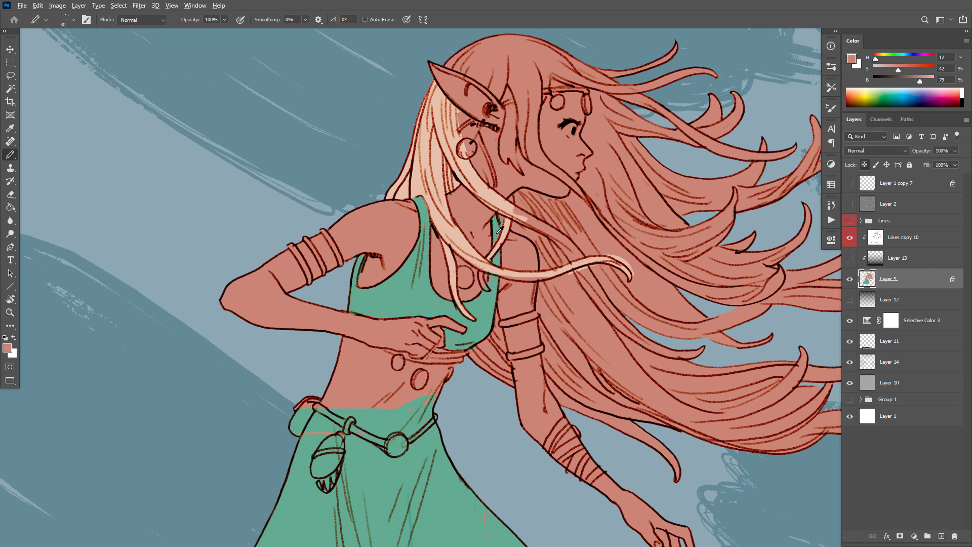
pyautogui.keyDown('alt'); pyautogui.click(497, 232); pyautogui.keyUp('alt')
pyautogui.keyDown('alt'); pyautogui.click(490, 243); pyautogui.keyUp('alt')
pyautogui.keyDown('alt'); pyautogui.click(498, 227); pyautogui.keyUp('alt')
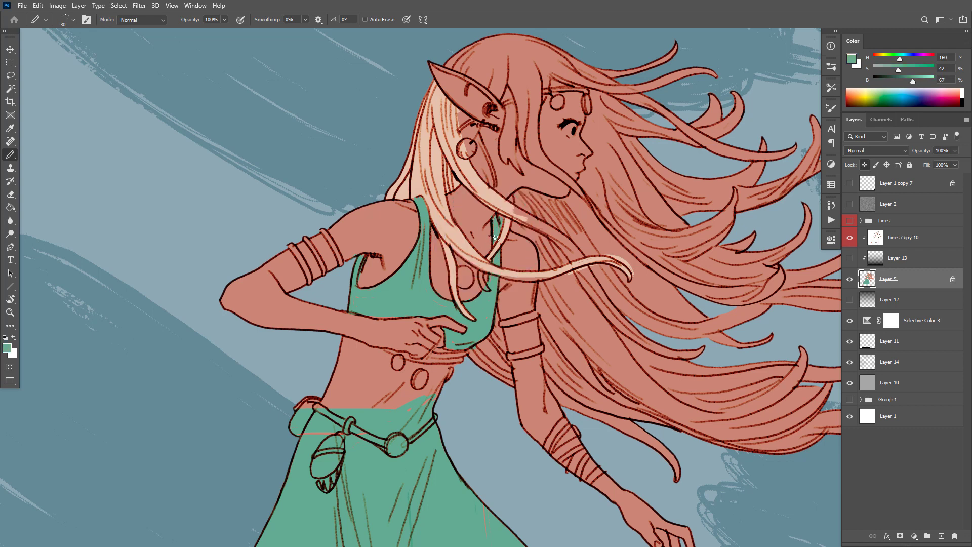
pyautogui.keyDown('alt'); pyautogui.click(500, 208); pyautogui.keyUp('alt')
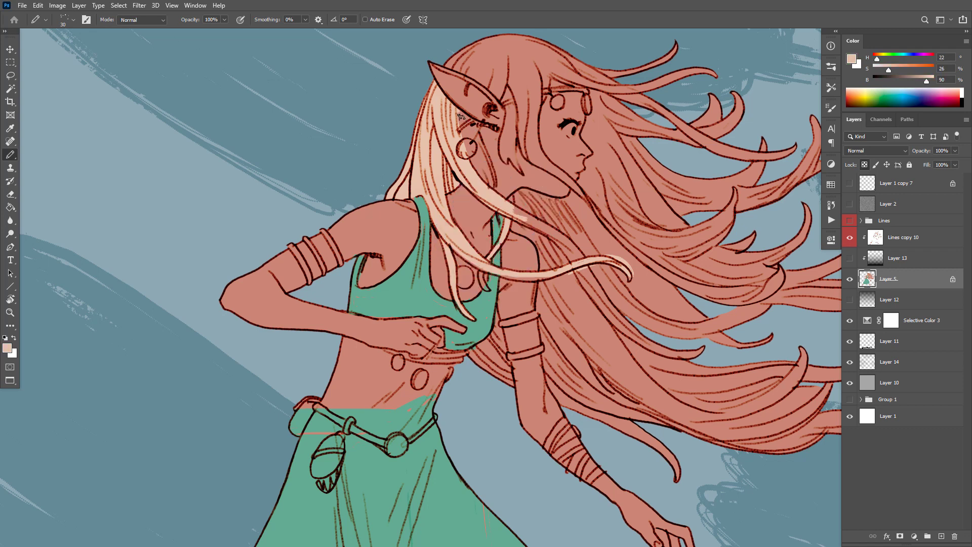
# Paint the hair around the earring and the hairline along the ear and face in peach, and fill the crown with the Paint Bucket.
pyautogui.moveTo(461, 117)
pyautogui.mouseDown()
pyautogui.moveTo(468, 150)
pyautogui.moveTo(454, 110)
pyautogui.moveTo(491, 183)
pyautogui.moveTo(470, 151)
pyautogui.mouseUp()
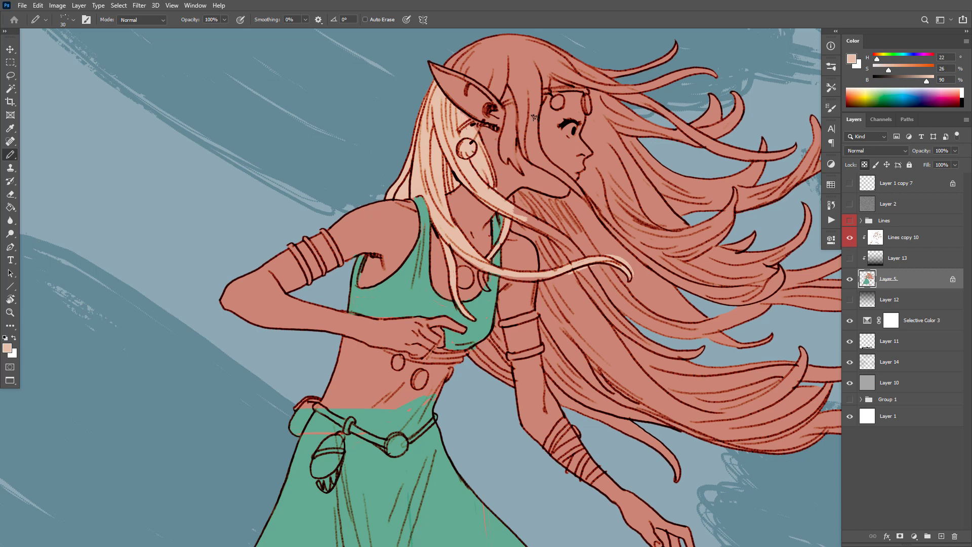
pyautogui.moveTo(506, 105)
pyautogui.mouseDown()
pyautogui.moveTo(504, 158)
pyautogui.moveTo(506, 149)
pyautogui.moveTo(517, 165)
pyautogui.moveTo(506, 96)
pyautogui.moveTo(505, 105)
pyautogui.moveTo(437, 61)
pyautogui.mouseUp()
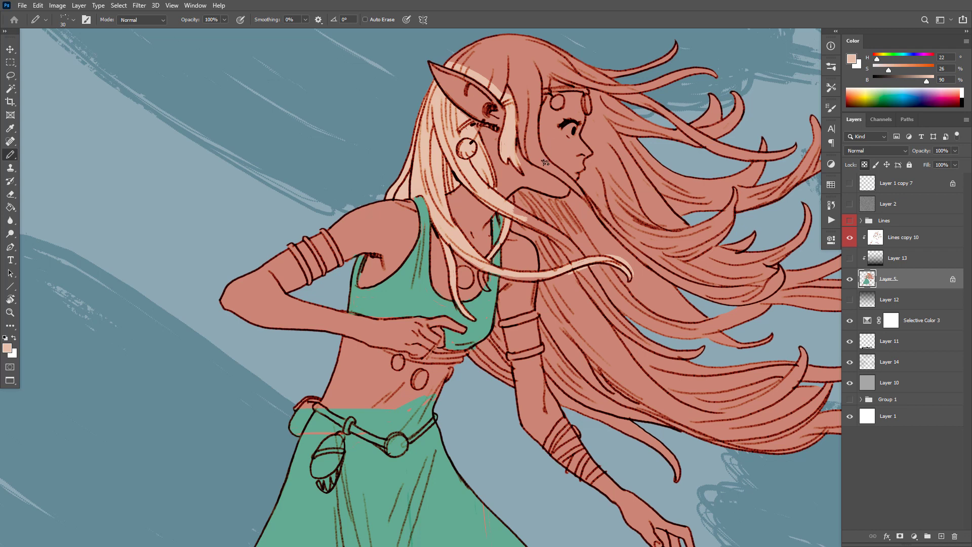
pyautogui.moveTo(545, 164)
pyautogui.mouseDown()
pyautogui.moveTo(517, 129)
pyautogui.moveTo(518, 101)
pyautogui.mouseUp()
pyautogui.moveTo(543, 164)
pyautogui.mouseDown()
pyautogui.moveTo(539, 68)
pyautogui.moveTo(540, 102)
pyautogui.moveTo(555, 61)
pyautogui.mouseUp()
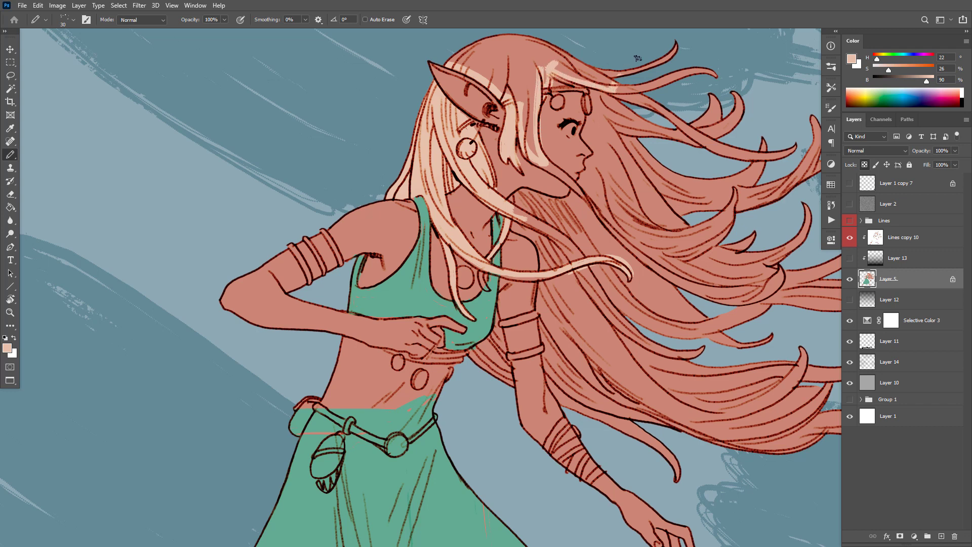
pyautogui.press('g')
pyautogui.click(530, 63)
# Clean up the edges of the face-framing locks and forehead hairline with sampled skin and hair colours using the Pencil.
pyautogui.press('b')
pyautogui.keyDown('alt'); pyautogui.click(546, 129); pyautogui.keyUp('alt')
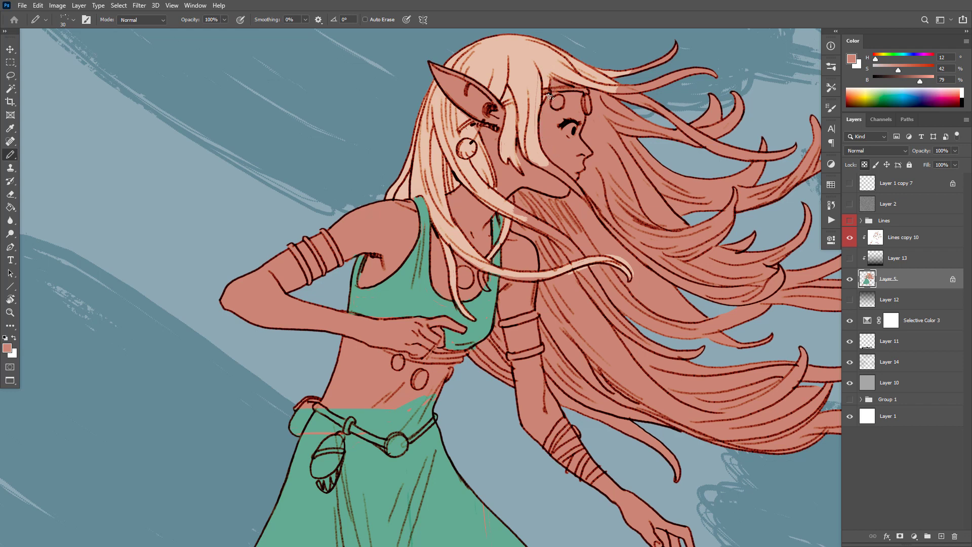
pyautogui.keyDown('alt'); pyautogui.click(539, 77); pyautogui.keyUp('alt')
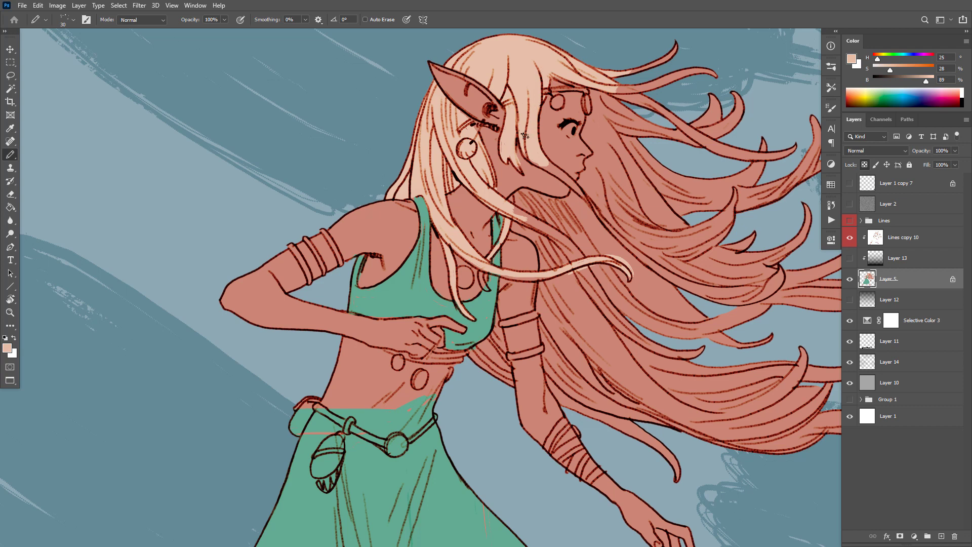
pyautogui.keyDown('alt'); pyautogui.click(520, 171); pyautogui.keyUp('alt')
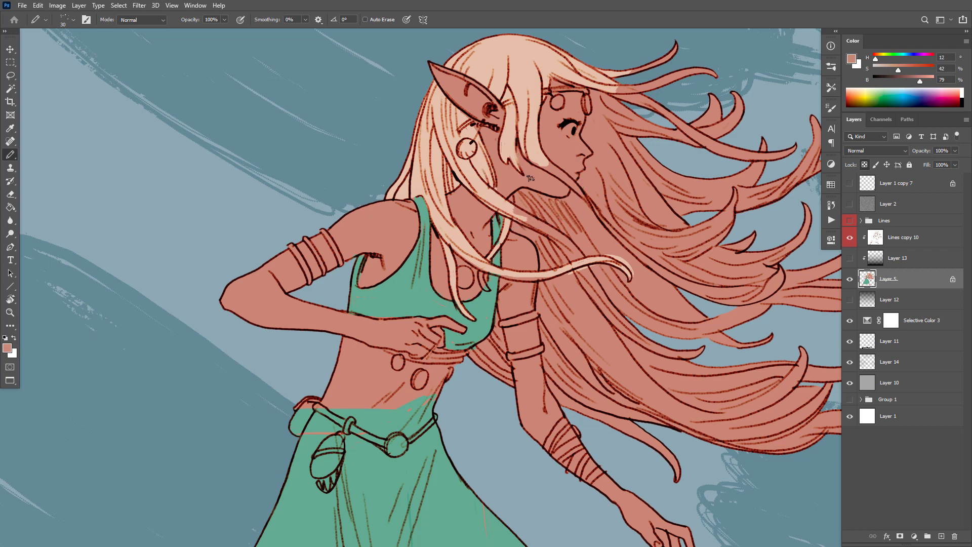
pyautogui.keyDown('alt'); pyautogui.click(511, 185); pyautogui.keyUp('alt')
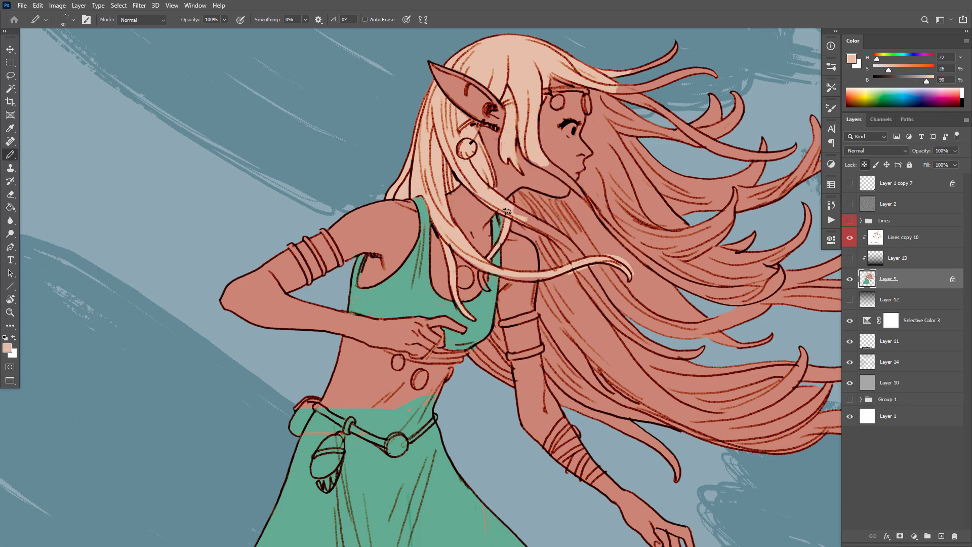
# Outline the flowing hair along the facial profile, jaw, shoulder and arm in peach, and fill the whole mass with the Paint Bucket.
pyautogui.moveTo(534, 221); pyautogui.dragTo(517, 207)
pyautogui.moveTo(592, 117)
pyautogui.mouseDown()
pyautogui.moveTo(586, 140)
pyautogui.moveTo(595, 147)
pyautogui.mouseUp()
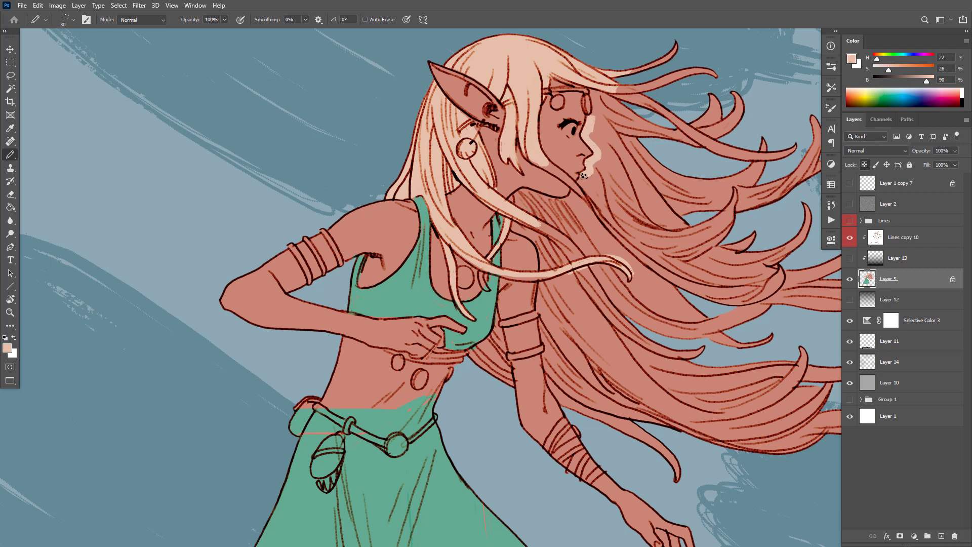
pyautogui.moveTo(578, 188)
pyautogui.mouseDown()
pyautogui.moveTo(518, 189)
pyautogui.moveTo(537, 221)
pyautogui.moveTo(509, 224)
pyautogui.moveTo(539, 242)
pyautogui.moveTo(546, 271)
pyautogui.moveTo(545, 258)
pyautogui.moveTo(546, 362)
pyautogui.moveTo(576, 414)
pyautogui.mouseUp()
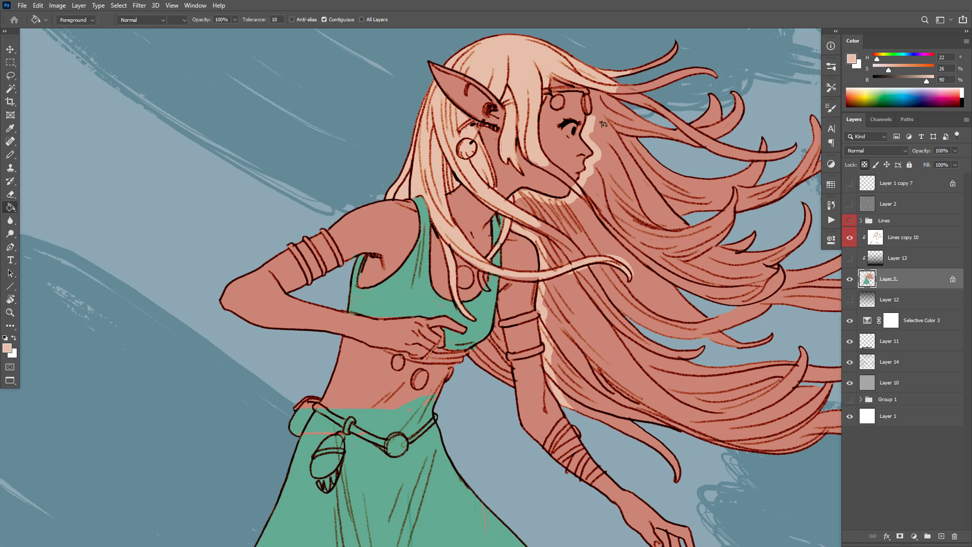
pyautogui.press('g')
pyautogui.click(607, 169)
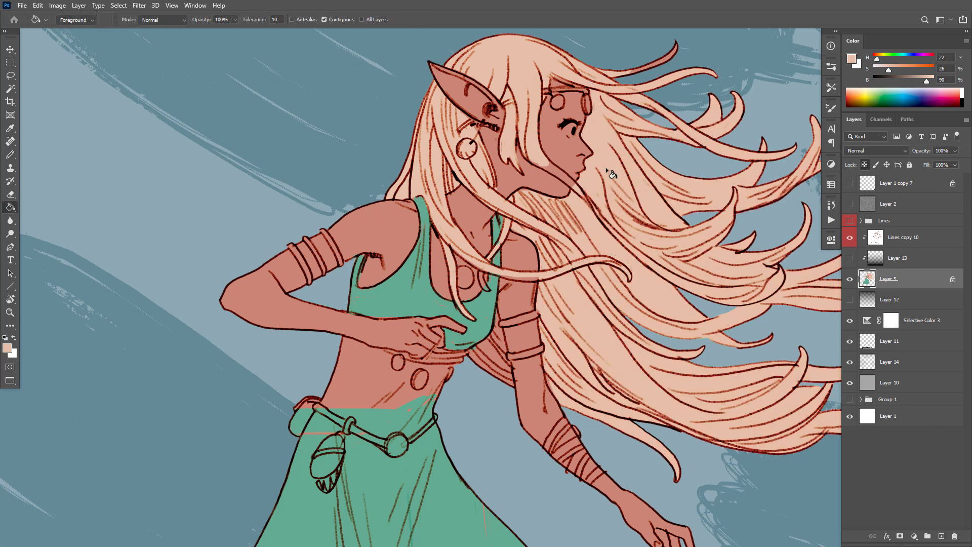
# Touch up the hair edges around the face and chest strands with sampled skin and hair colours.
pyautogui.press('b')
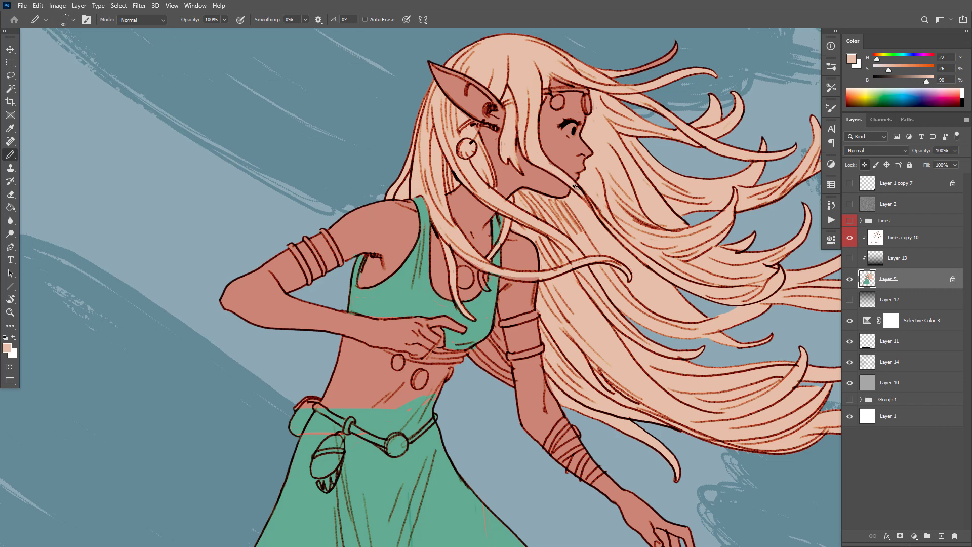
pyautogui.keyDown('alt'); pyautogui.click(544, 131); pyautogui.keyUp('alt')
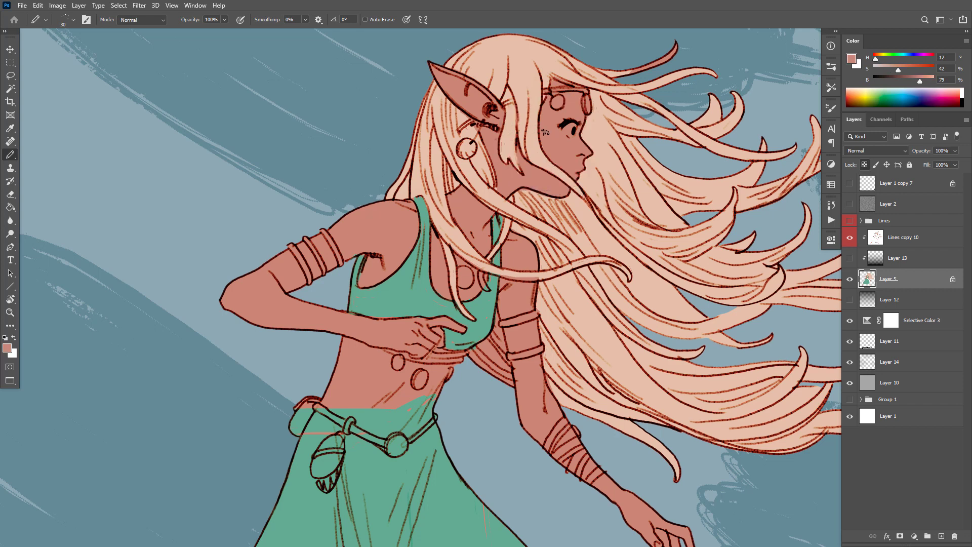
pyautogui.keyDown('alt'); pyautogui.click(506, 241); pyautogui.keyUp('alt')
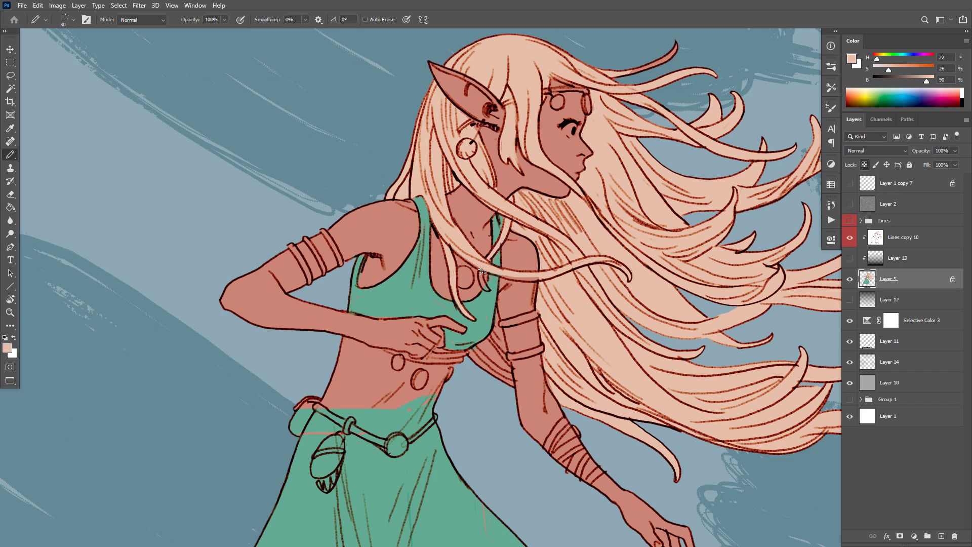
pyautogui.press('[')
# Outline the hair patch between the crop top and the lowered arm in peach at Pencil size 10, and fill it with the Paint Bucket.
pyautogui.keyDown('alt'); pyautogui.click(553, 379); pyautogui.keyUp('alt')
pyautogui.scroll(6, 553, 383)
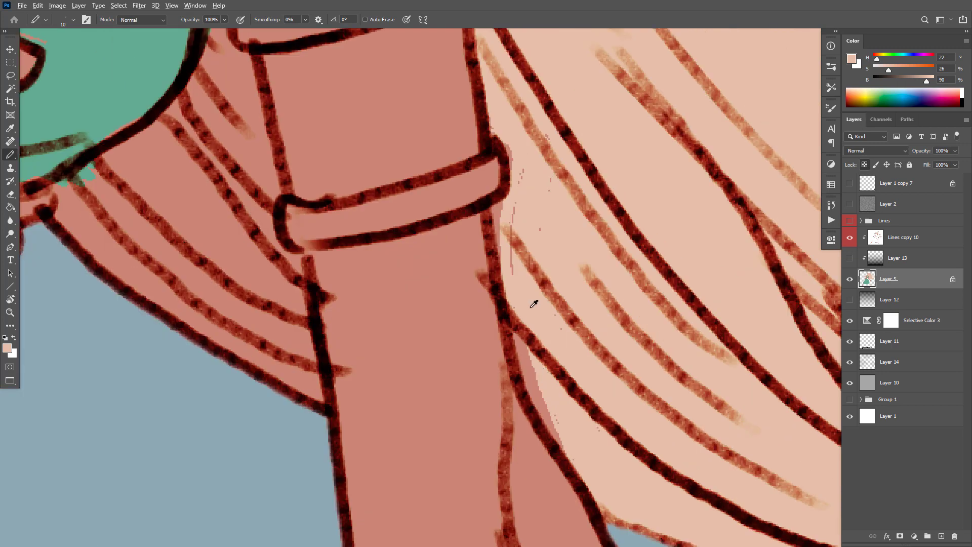
pyautogui.keyDown('alt'); pyautogui.click(553, 217); pyautogui.keyUp('alt')
pyautogui.scroll(-1, 255, 89)
pyautogui.moveTo(233, 41)
pyautogui.mouseDown()
pyautogui.moveTo(304, 161)
pyautogui.moveTo(321, 243)
pyautogui.moveTo(315, 262)
pyautogui.moveTo(336, 299)
pyautogui.moveTo(351, 398)
pyautogui.mouseUp()
pyautogui.moveTo(281, 96)
pyautogui.mouseDown()
pyautogui.moveTo(270, 158)
pyautogui.moveTo(236, 206)
pyautogui.moveTo(183, 239)
pyautogui.mouseUp()
pyautogui.press('g')
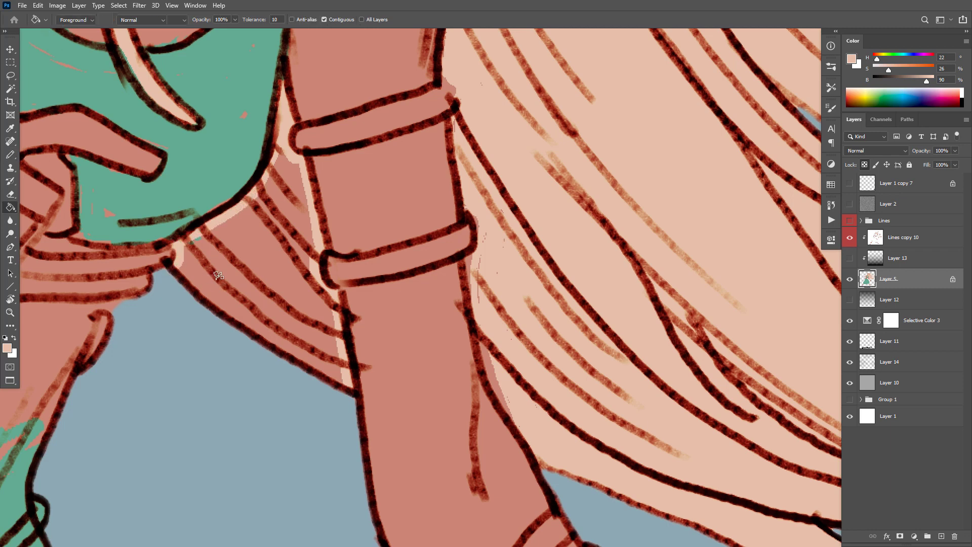
pyautogui.click(205, 228)
pyautogui.press('b')
pyautogui.keyDown('alt'); pyautogui.click(228, 170); pyautogui.keyUp('alt')
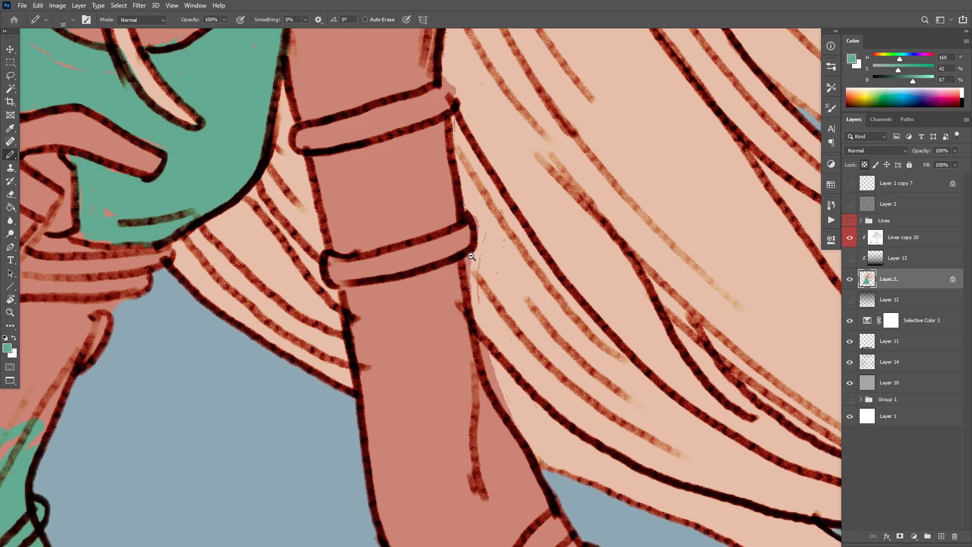
# Try a dark brown hair colour (H 15, S 64, B 33) by filling the hair with the Paint Bucket.
pyautogui.scroll(-5, 467, 257)
pyautogui.scroll(-8, 555, 373)
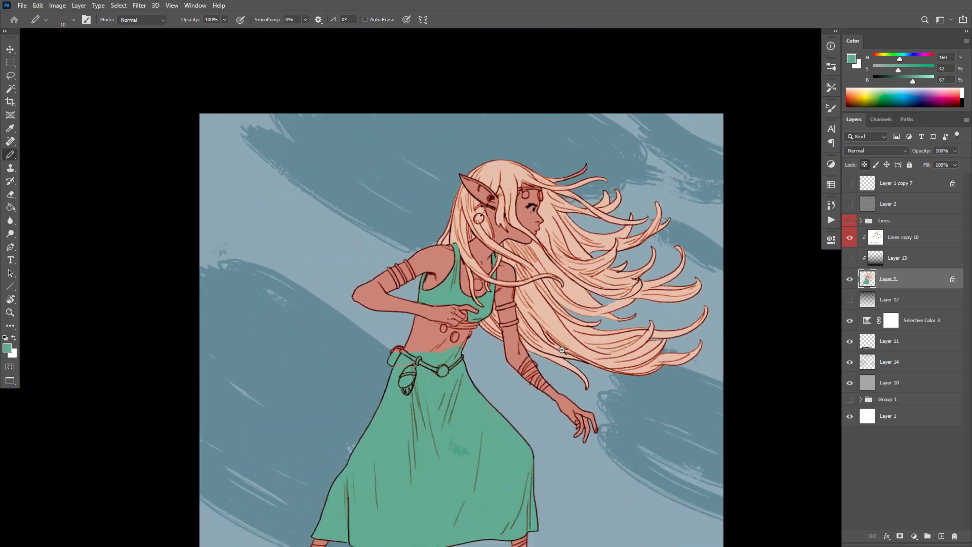
pyautogui.scroll(5, 564, 352)
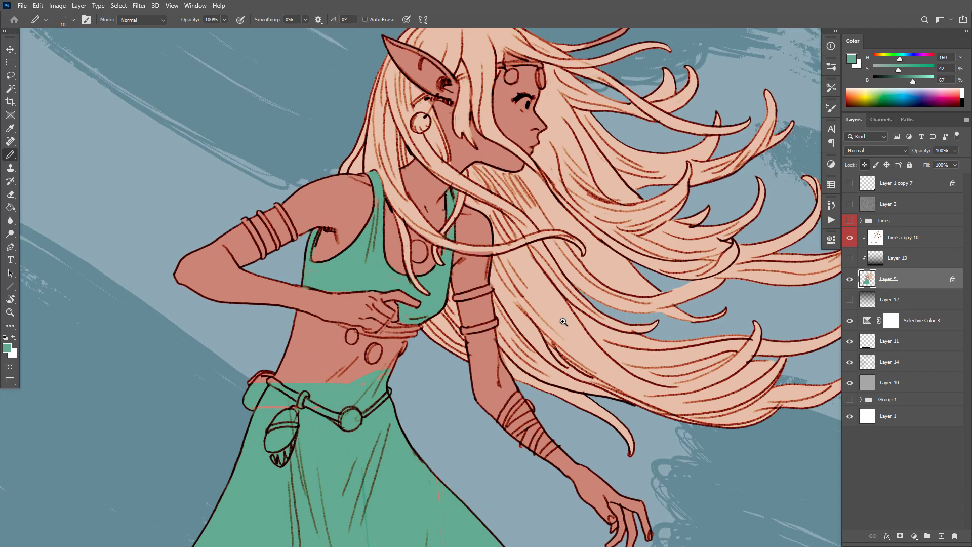
pyautogui.press('g')
pyautogui.keyDown('alt'); pyautogui.click(614, 268); pyautogui.keyUp('alt')
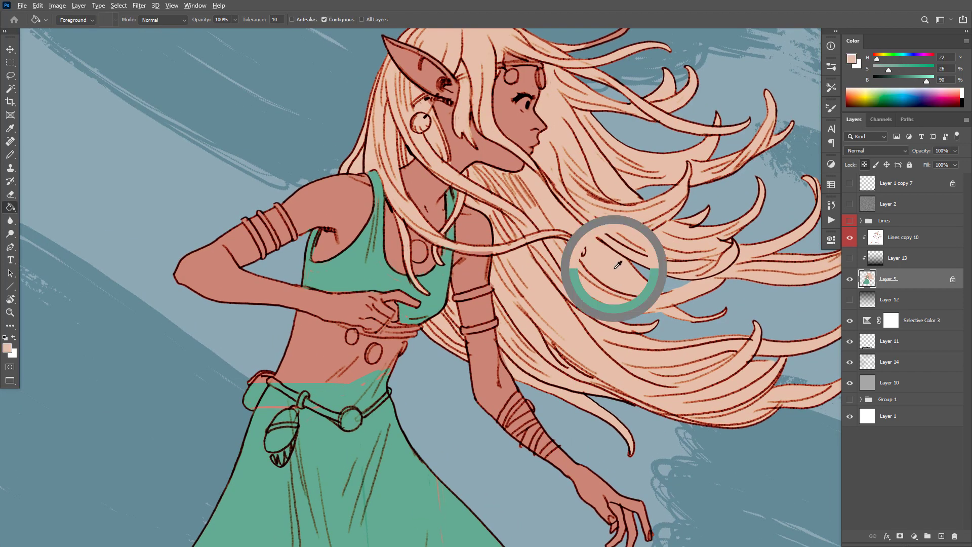
pyautogui.click(893, 81)
pyautogui.click(912, 67)
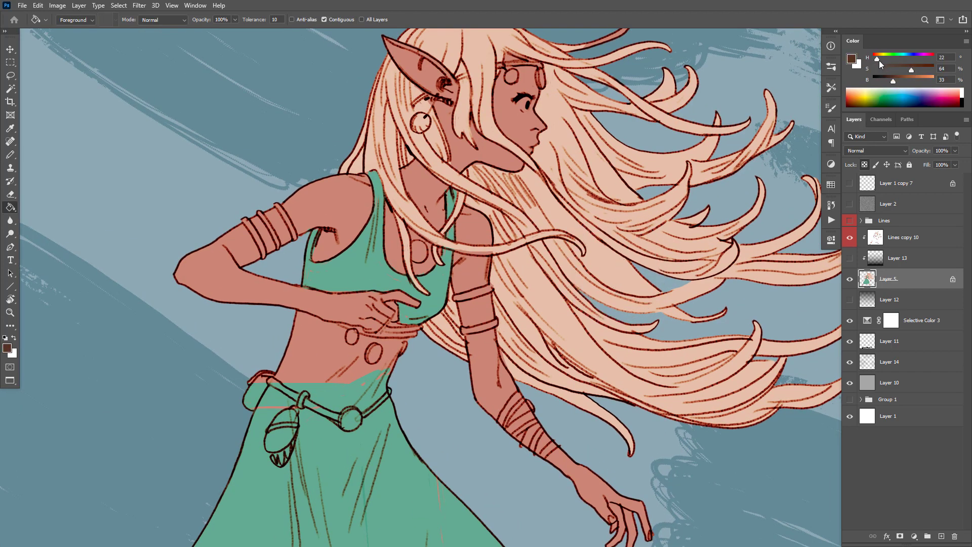
pyautogui.click(582, 323)
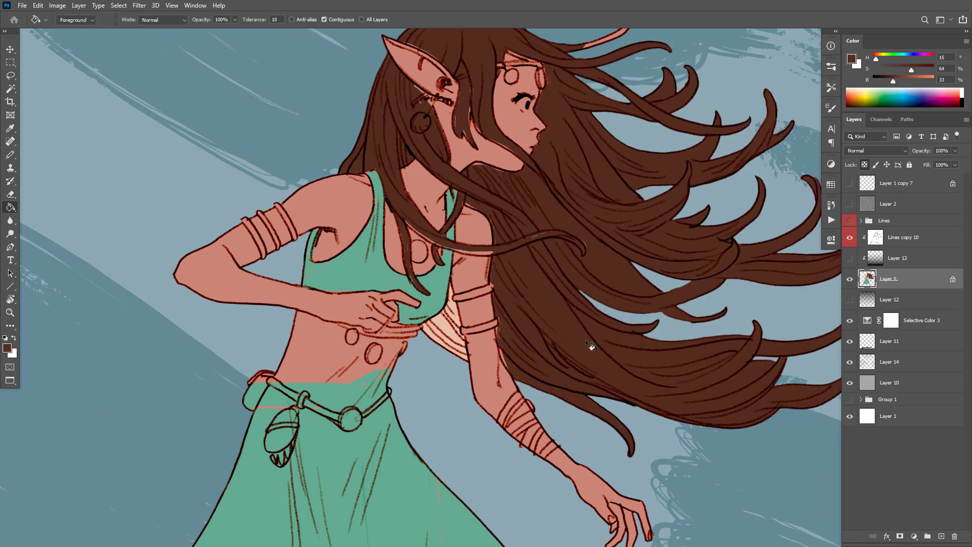
pyautogui.press('b')
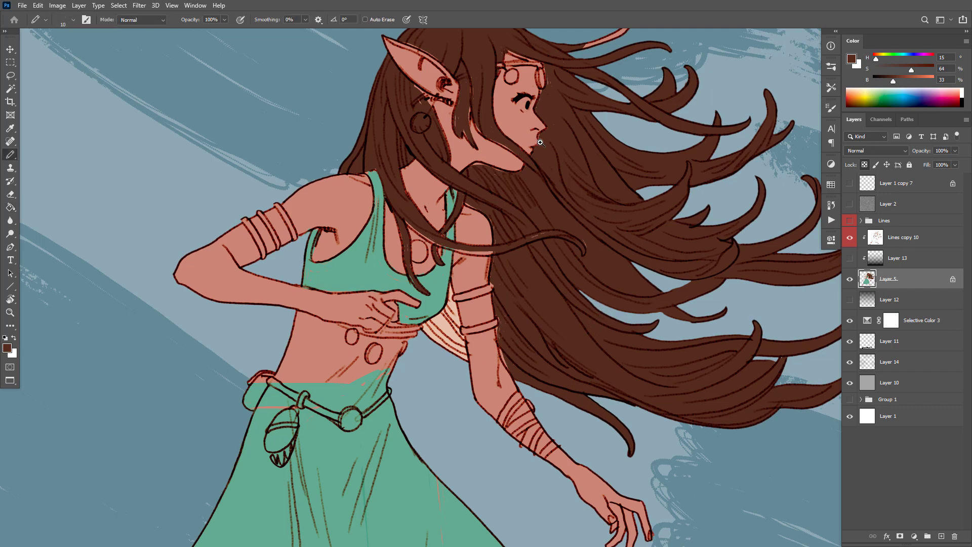
pyautogui.keyDown('ctrl'); pyautogui.click(540, 142); pyautogui.keyUp('ctrl')
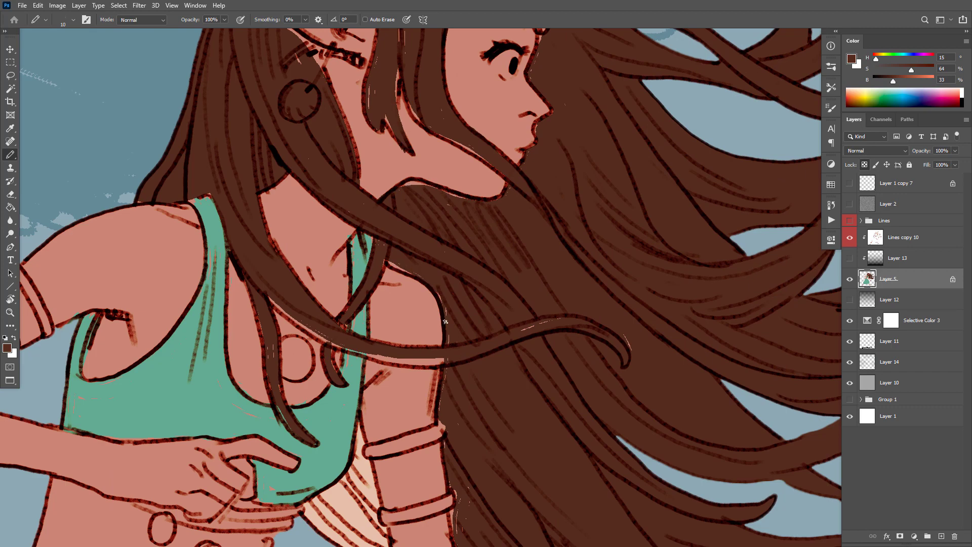
pyautogui.moveTo(543, 406); pyautogui.dragTo(512, 234)
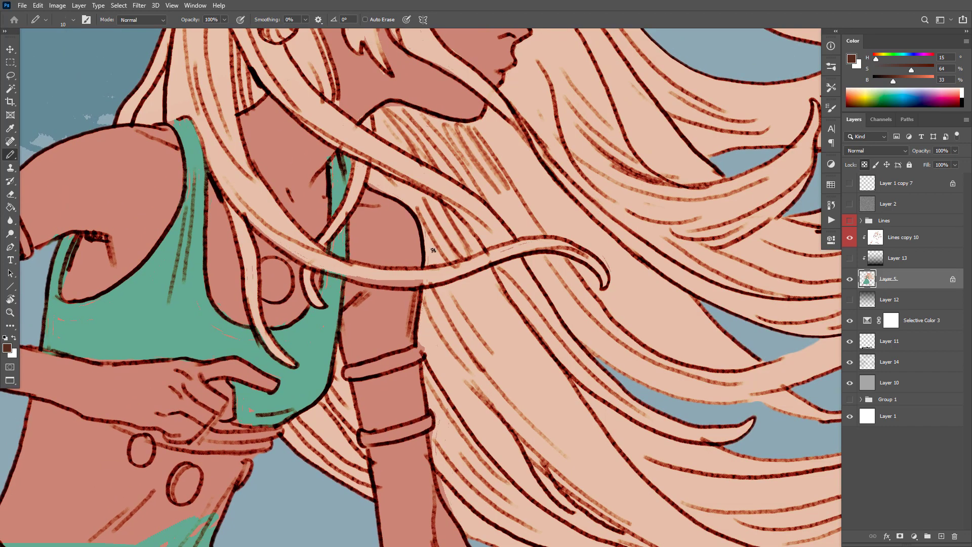
# Fill the gaps in the long strand across the arm with sampled peach at Pencil size 30, and touch up the hair below the jaw.
pyautogui.keyDown('alt'); pyautogui.click(451, 276); pyautogui.keyUp('alt')
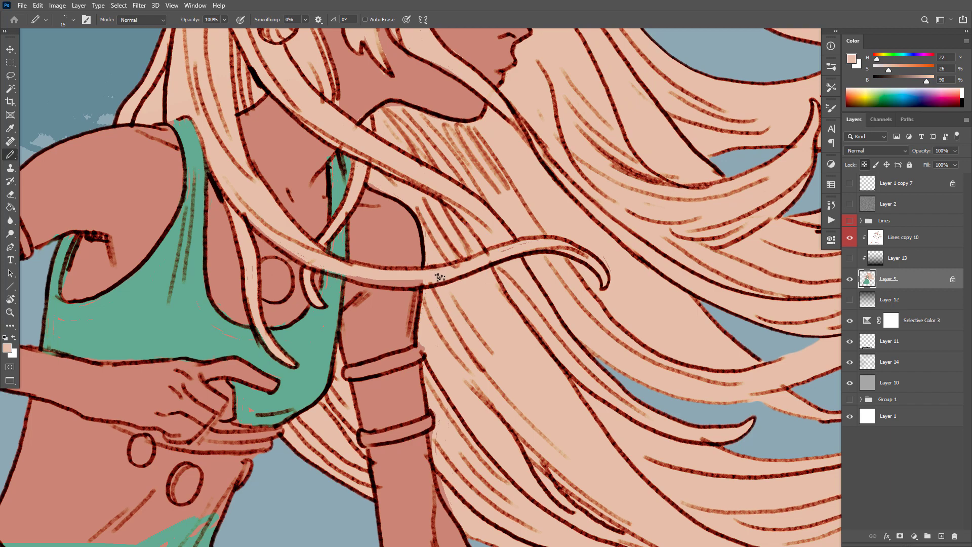
pyautogui.press(']')
pyautogui.press(']')
pyautogui.press(']')
pyautogui.moveTo(294, 251)
pyautogui.mouseDown()
pyautogui.moveTo(395, 280)
pyautogui.moveTo(464, 273)
pyautogui.mouseUp()
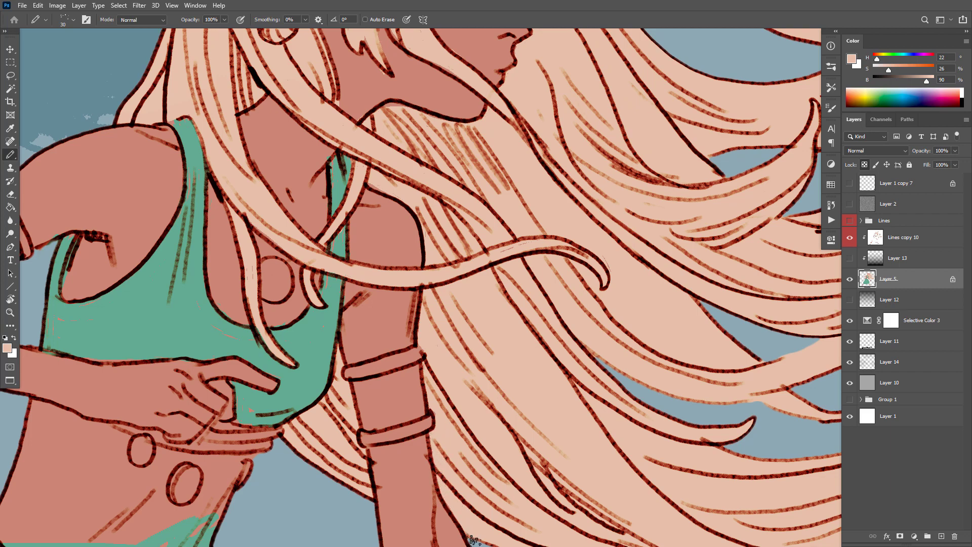
pyautogui.scroll(5, 508, 336)
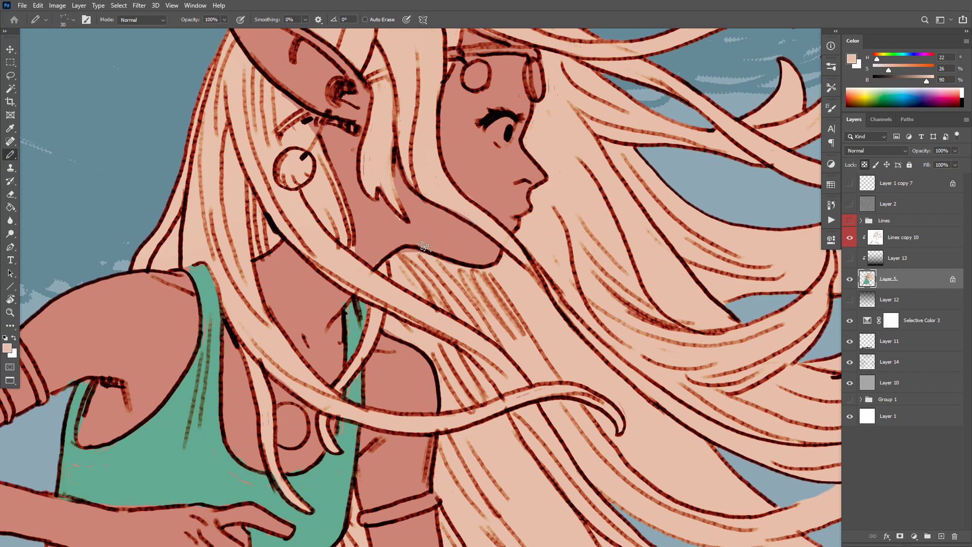
pyautogui.moveTo(405, 267); pyautogui.dragTo(378, 256)
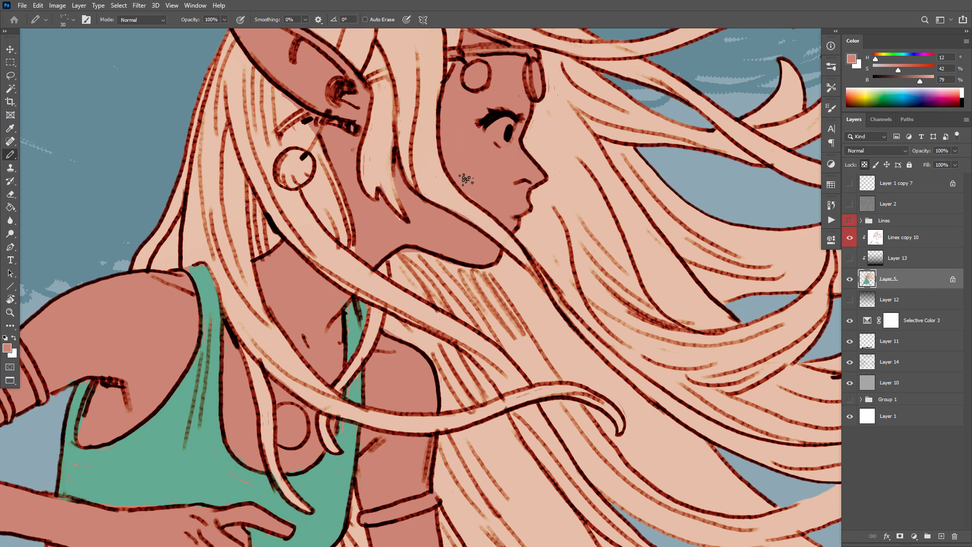
# Try a dark brown hair colour (H 12, S 56, B 37) by filling the hair with the Paint Bucket.
pyautogui.click(413, 225)
pyautogui.press('x')
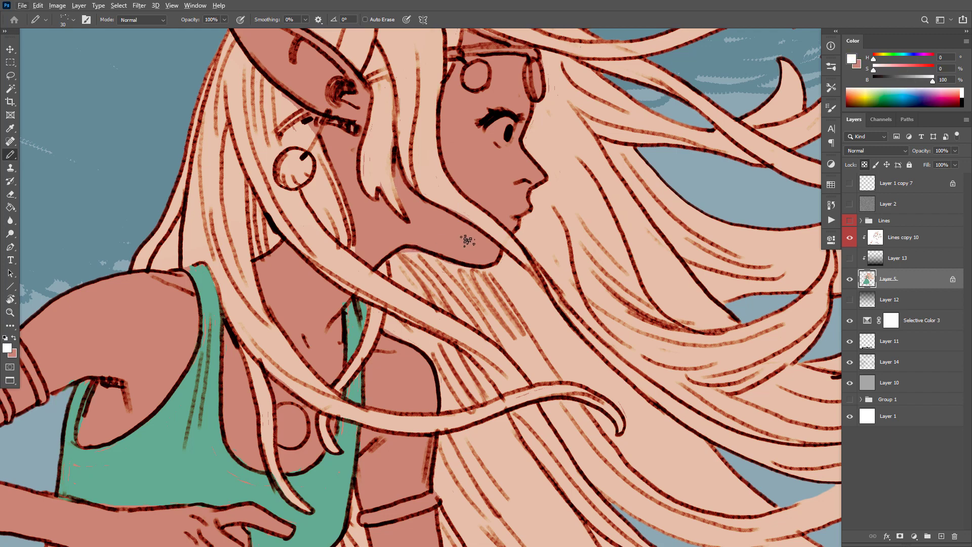
pyautogui.keyDown('alt'); pyautogui.click(499, 188); pyautogui.keyUp('alt')
pyautogui.moveTo(902, 81); pyautogui.dragTo(895, 81)
pyautogui.press('g')
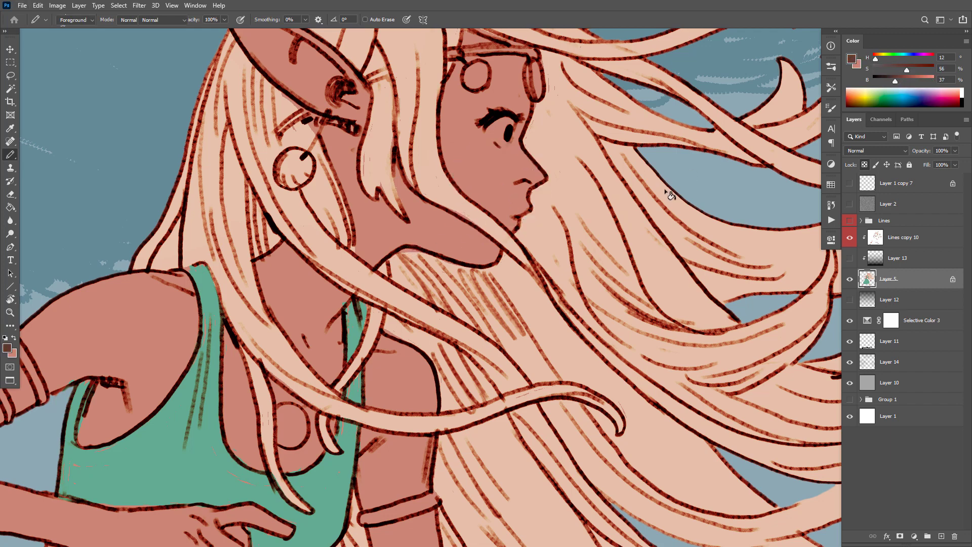
pyautogui.click(564, 346)
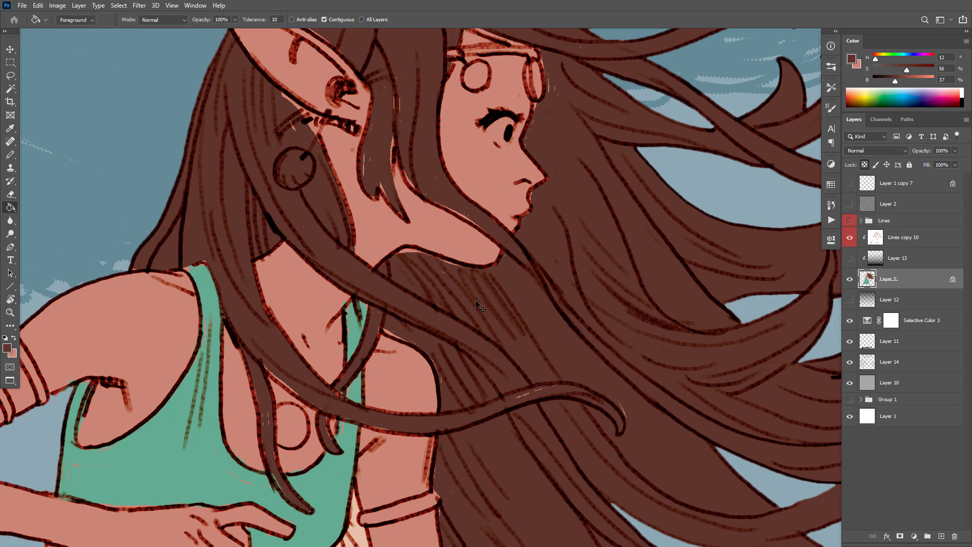
pyautogui.hotkey('ctrl', 'z')
# Try a peach stroke under the jaw and a deeper brown hair fill (H 12, S 67, B 32).
pyautogui.press('b')
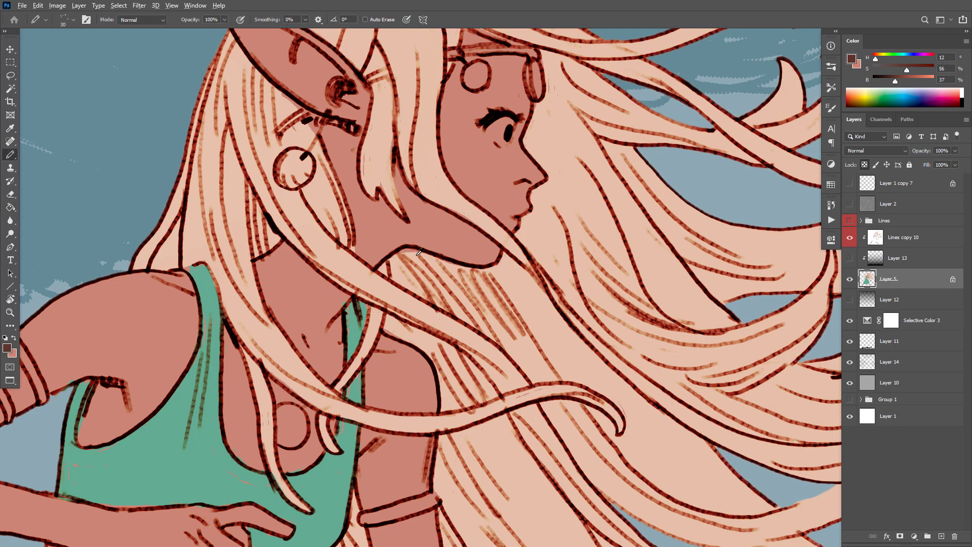
pyautogui.keyDown('alt'); pyautogui.click(418, 254); pyautogui.keyUp('alt')
pyautogui.moveTo(460, 267)
pyautogui.mouseDown()
pyautogui.moveTo(436, 249)
pyautogui.moveTo(400, 244)
pyautogui.moveTo(375, 276)
pyautogui.mouseUp()
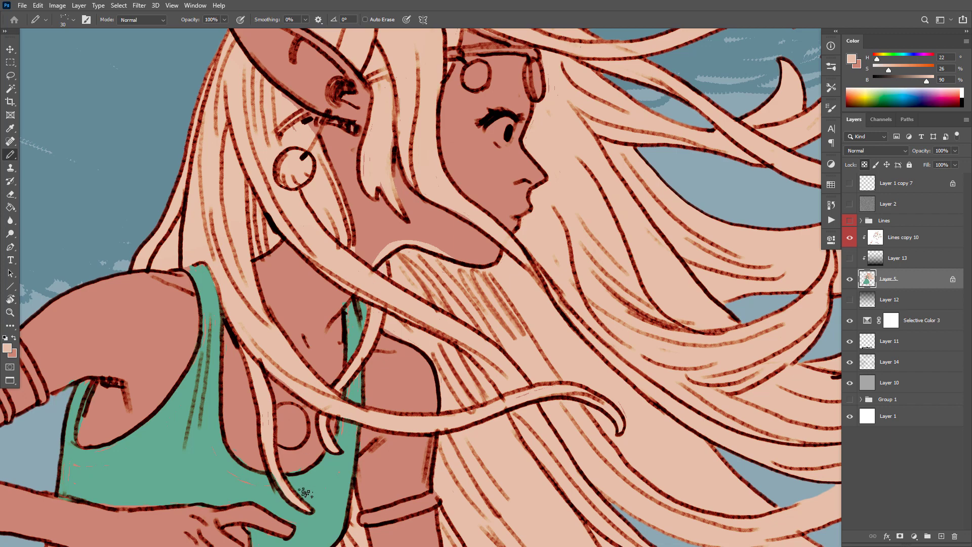
pyautogui.keyDown('alt'); pyautogui.click(404, 256); pyautogui.keyUp('alt')
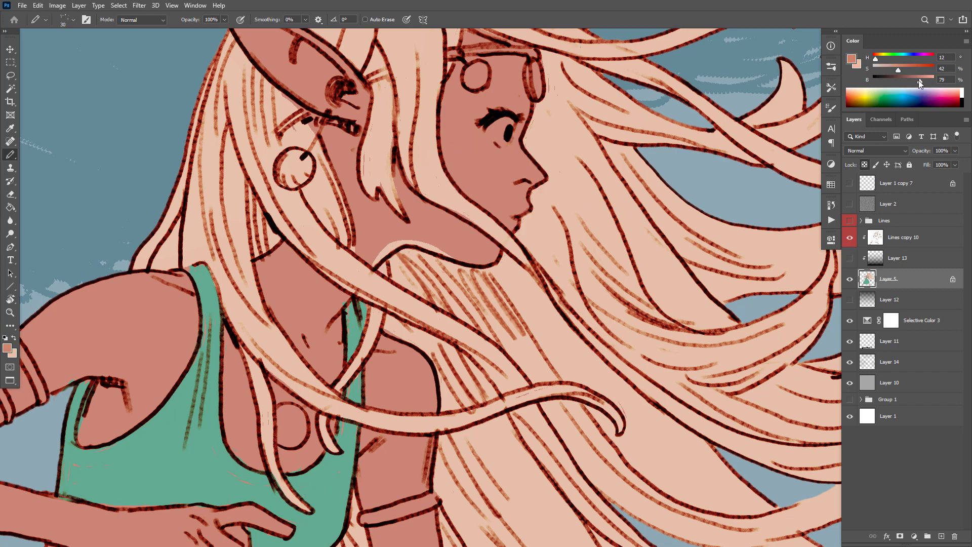
pyautogui.moveTo(920, 82); pyautogui.dragTo(894, 84)
pyautogui.press('g')
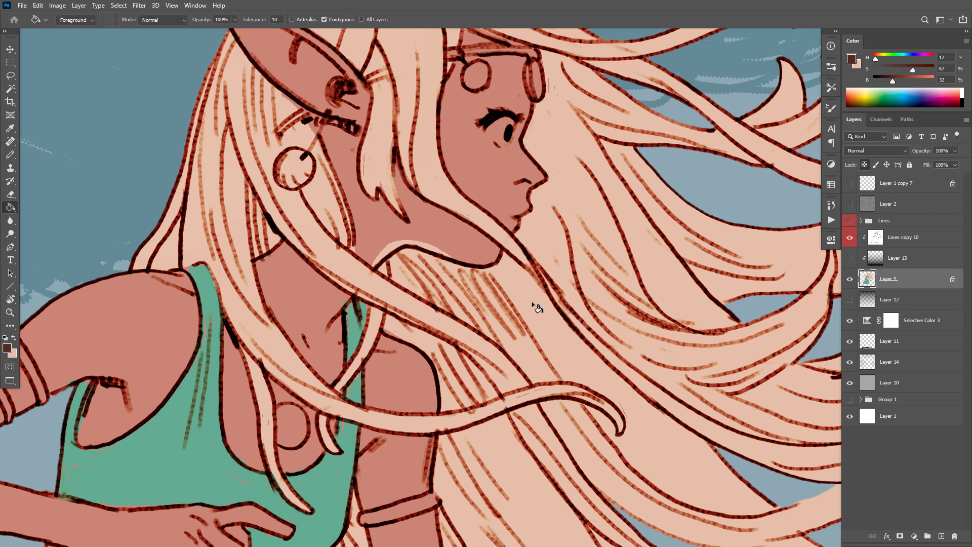
pyautogui.click(538, 321)
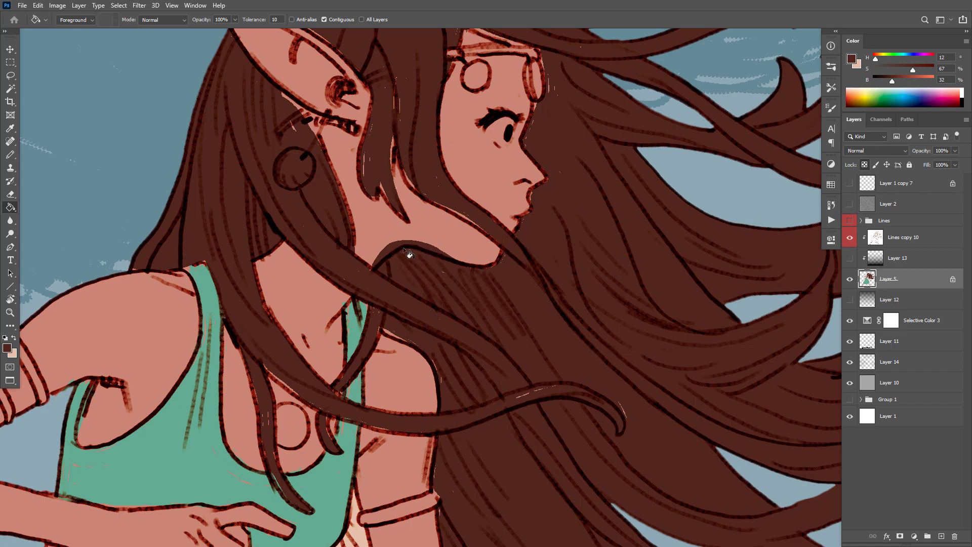
pyautogui.hotkey('ctrl', 'z')
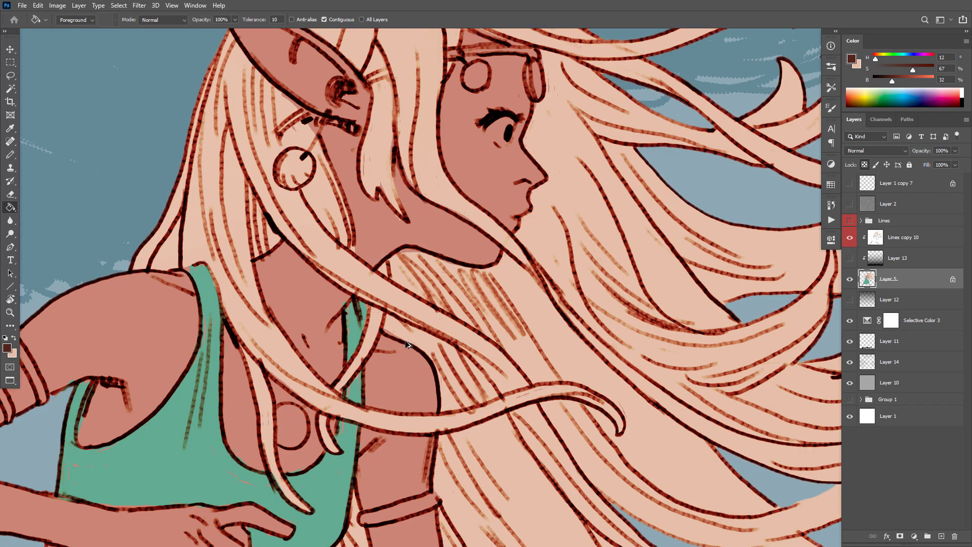
# Touch up the crop top's far strap and its edges beside the arm with sampled green and skin colours.
pyautogui.press('b')
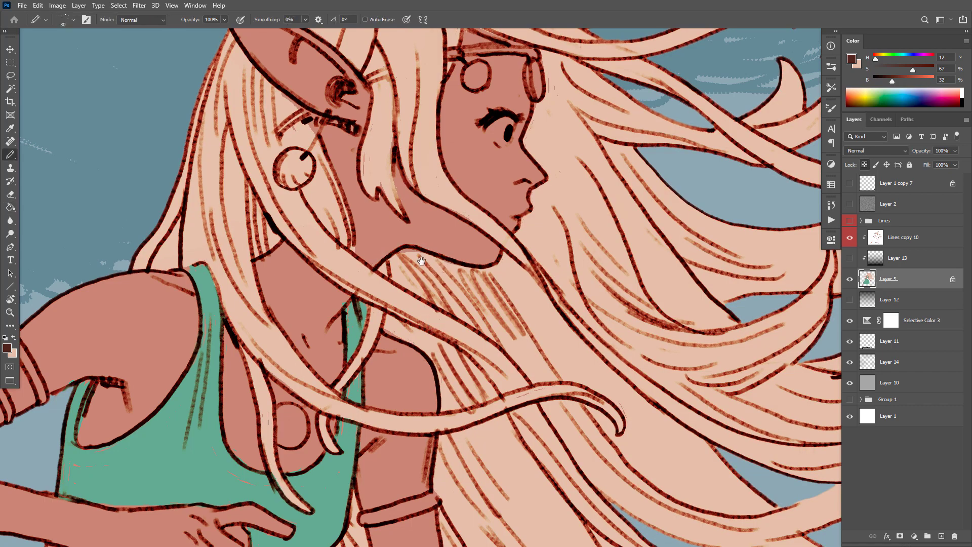
pyautogui.keyDown('alt'); pyautogui.click(373, 283); pyautogui.keyUp('alt')
pyautogui.keyDown('alt'); pyautogui.click(374, 280); pyautogui.keyUp('alt')
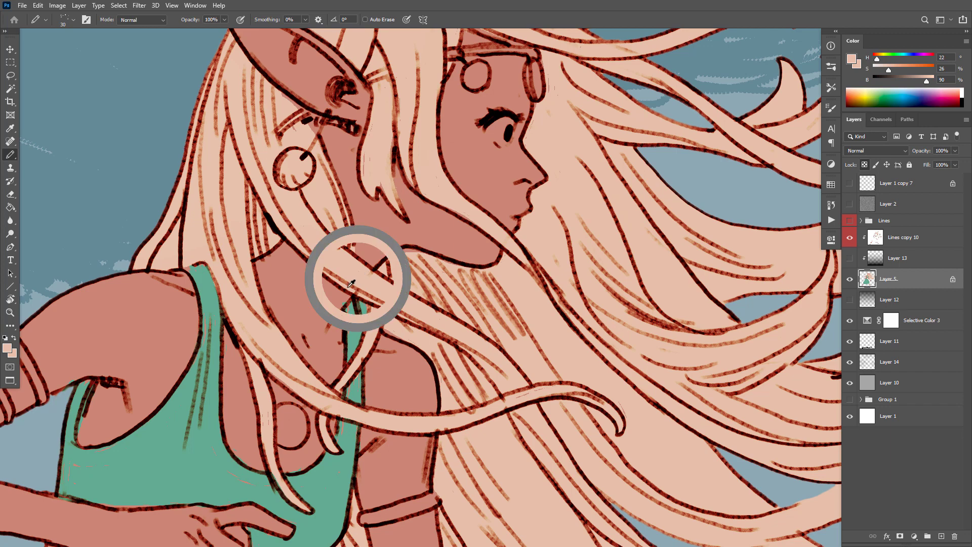
pyautogui.keyDown('alt'); pyautogui.click(357, 330); pyautogui.keyUp('alt')
pyautogui.moveTo(357, 330); pyautogui.dragTo(351, 313)
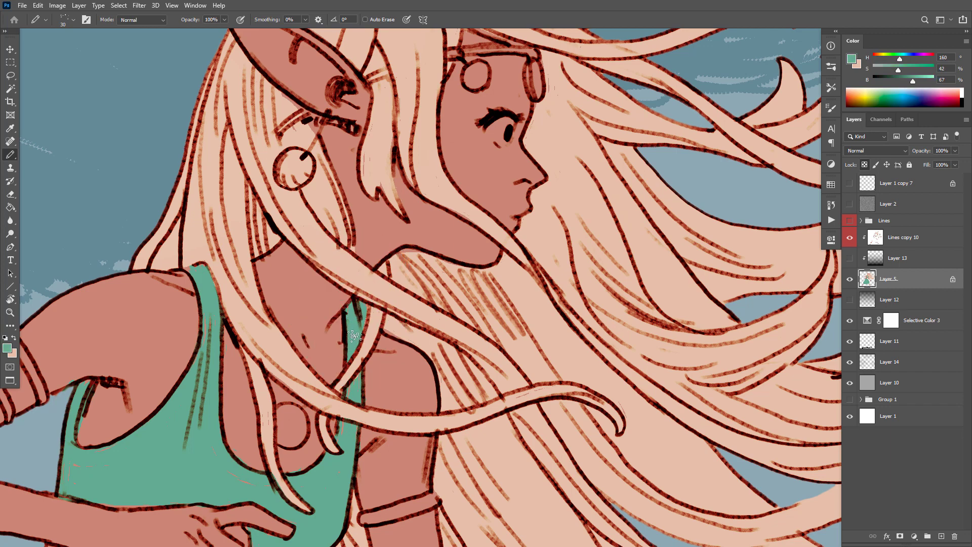
pyautogui.moveTo(354, 434)
pyautogui.mouseDown()
pyautogui.moveTo(347, 432)
pyautogui.moveTo(363, 376)
pyautogui.mouseUp()
pyautogui.keyDown('alt'); pyautogui.click(366, 381); pyautogui.keyUp('alt')
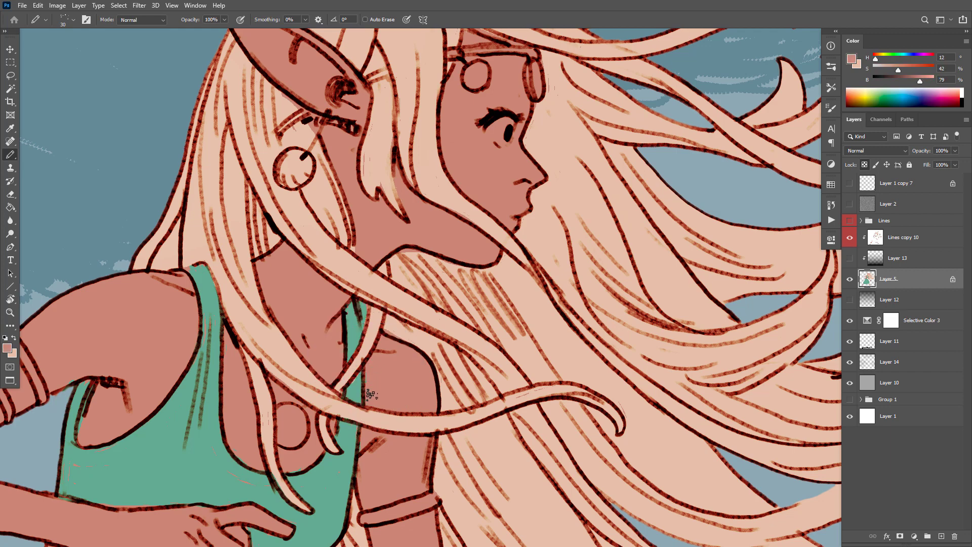
pyautogui.keyDown('alt'); pyautogui.click(361, 378); pyautogui.keyUp('alt')
# Touch up the hair and skin edges around the face and ear with sampled peach and skin colours.
pyautogui.scroll(3, 506, 329)
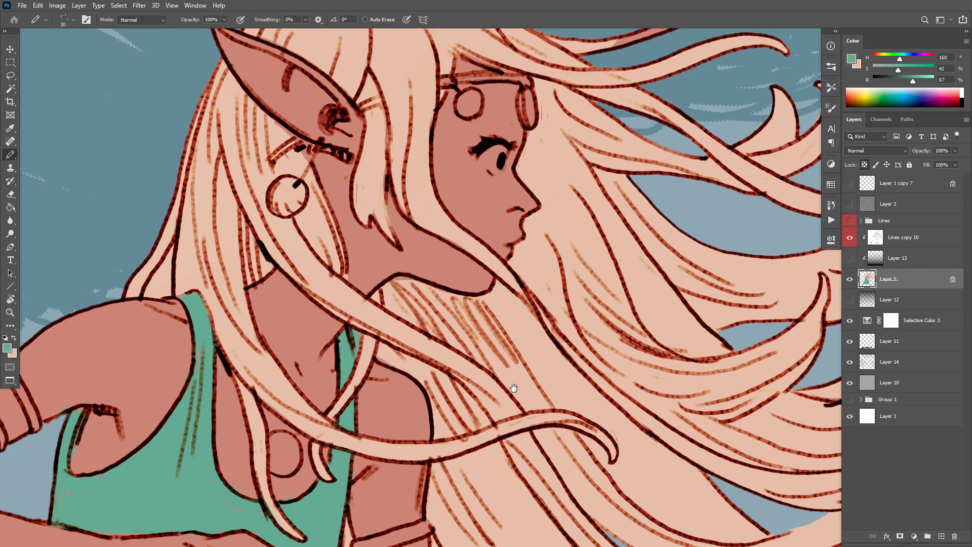
pyautogui.keyDown('alt'); pyautogui.click(506, 330); pyautogui.keyUp('alt')
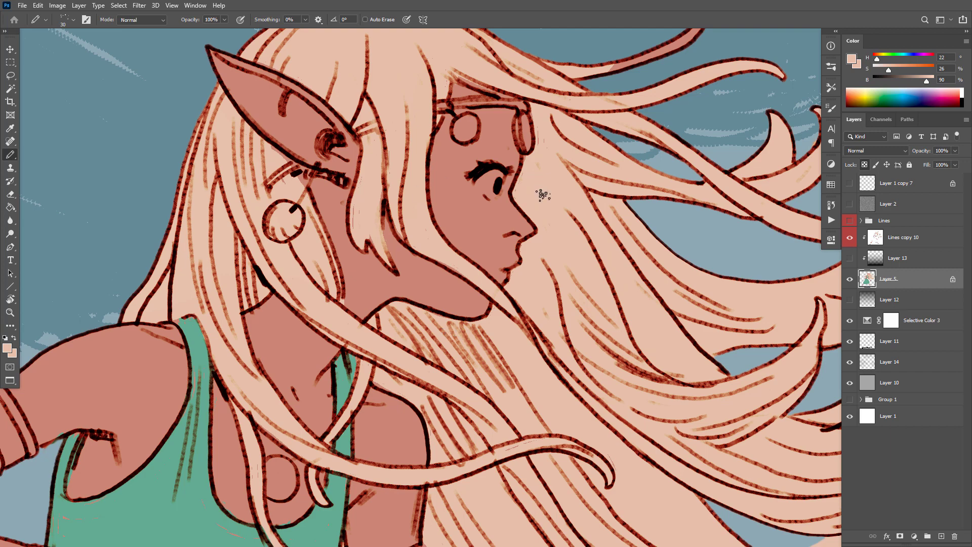
pyautogui.keyDown('alt'); pyautogui.click(447, 167); pyautogui.keyUp('alt')
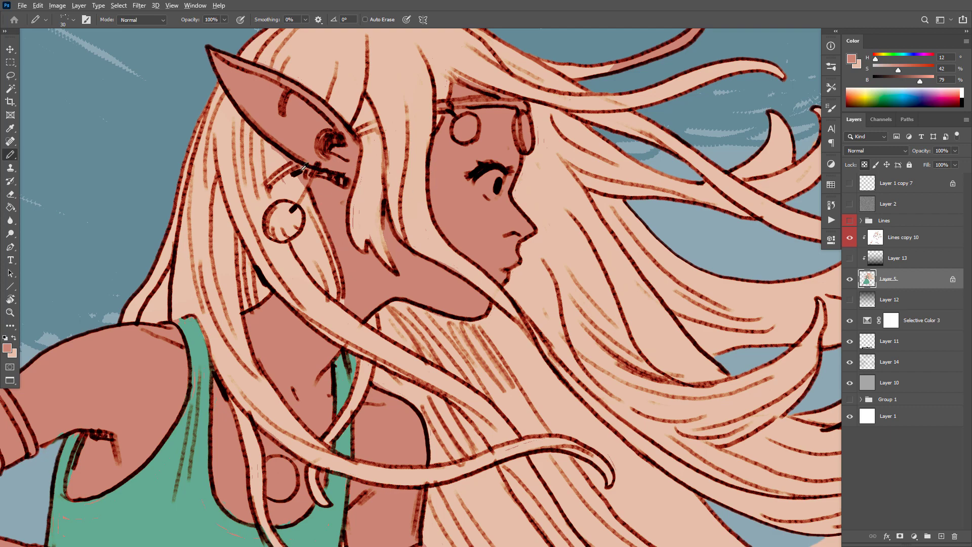
pyautogui.keyDown('alt'); pyautogui.click(276, 152); pyautogui.keyUp('alt')
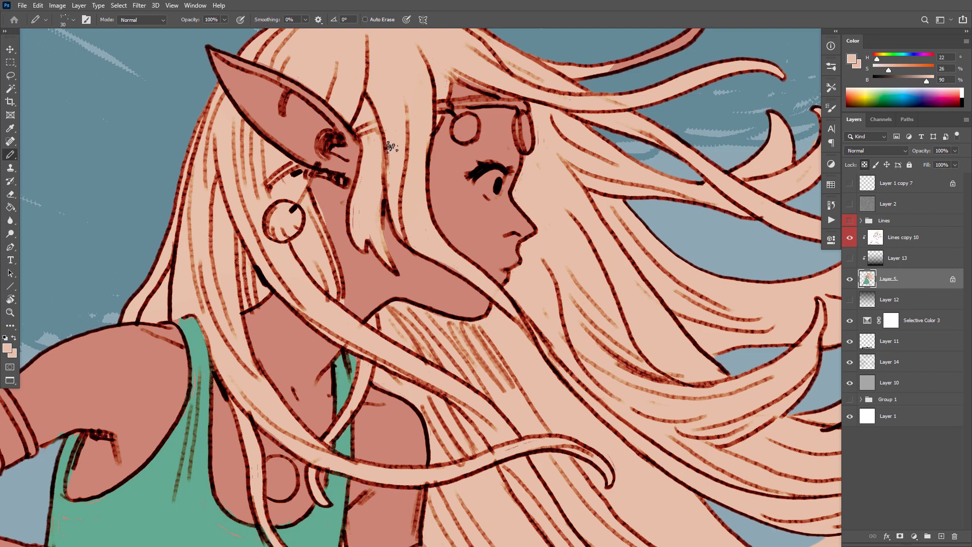
# Paint the headband pieces on the forehead and around the ear brown (H 12, S 62, B 48) at Pencil size 15, cleaning the hair edge above.
pyautogui.keyDown('alt'); pyautogui.click(305, 123); pyautogui.keyUp('alt')
pyautogui.moveTo(921, 80)
pyautogui.mouseDown()
pyautogui.moveTo(902, 80)
pyautogui.moveTo(911, 69)
pyautogui.mouseUp()
pyautogui.press('[')
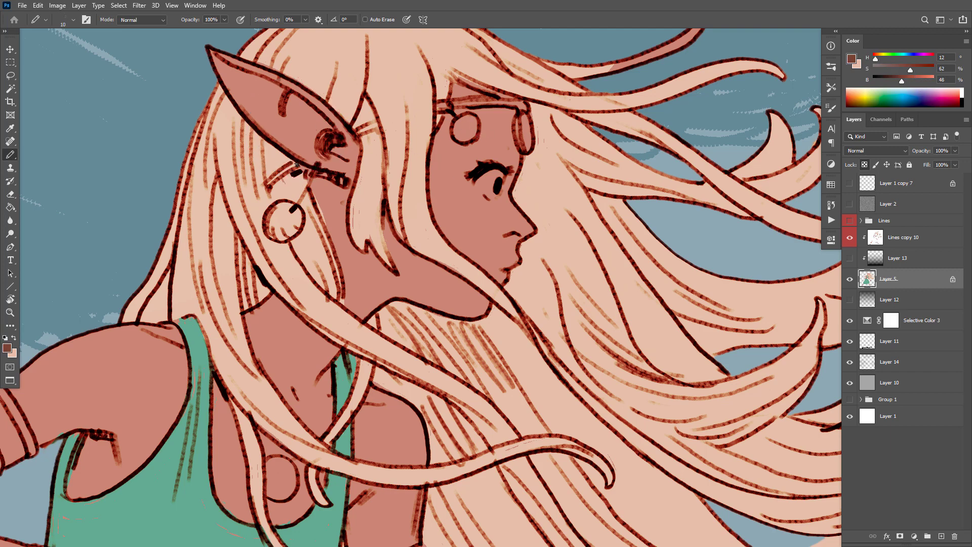
pyautogui.moveTo(297, 164); pyautogui.dragTo(275, 177)
pyautogui.moveTo(378, 127); pyautogui.dragTo(366, 130)
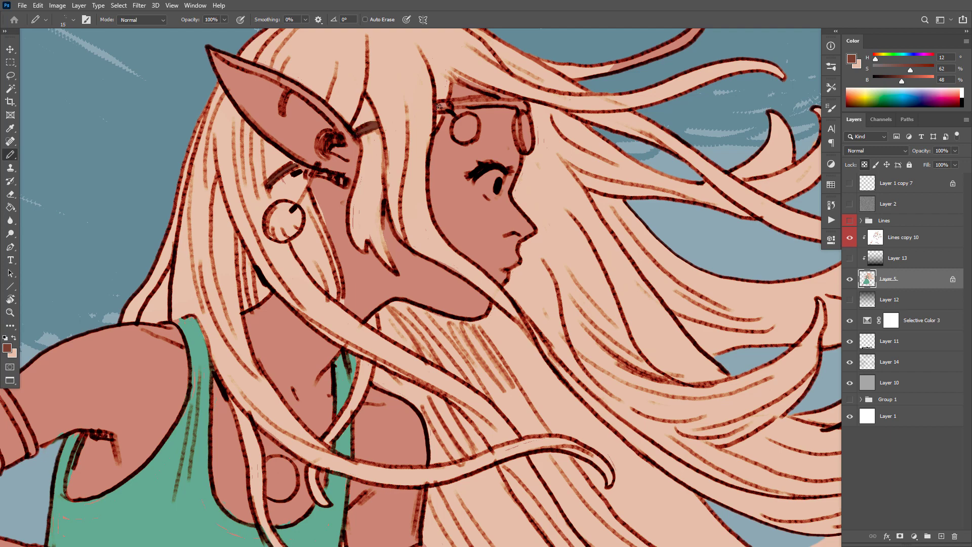
pyautogui.moveTo(439, 107)
pyautogui.mouseDown()
pyautogui.moveTo(519, 106)
pyautogui.moveTo(460, 101)
pyautogui.mouseUp()
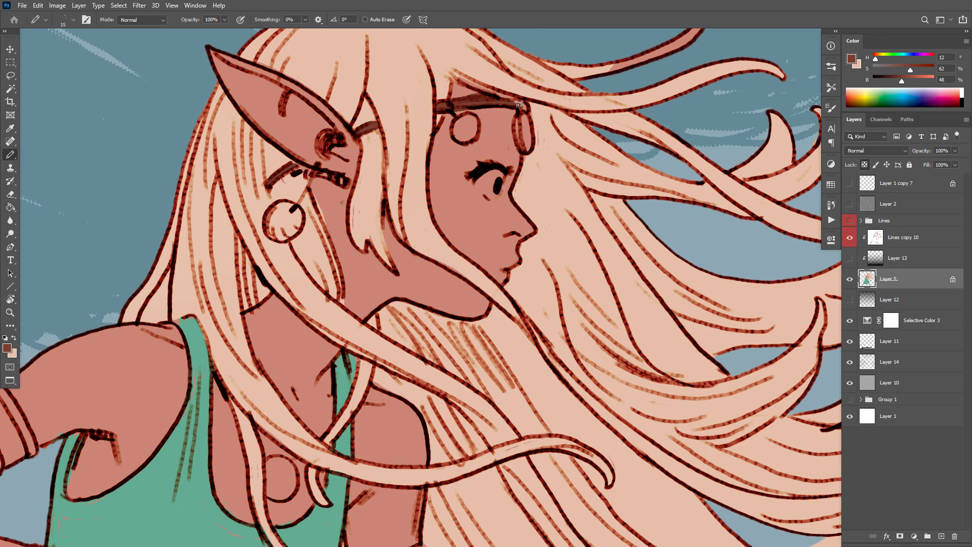
pyautogui.keyDown('alt'); pyautogui.click(521, 80); pyautogui.keyUp('alt')
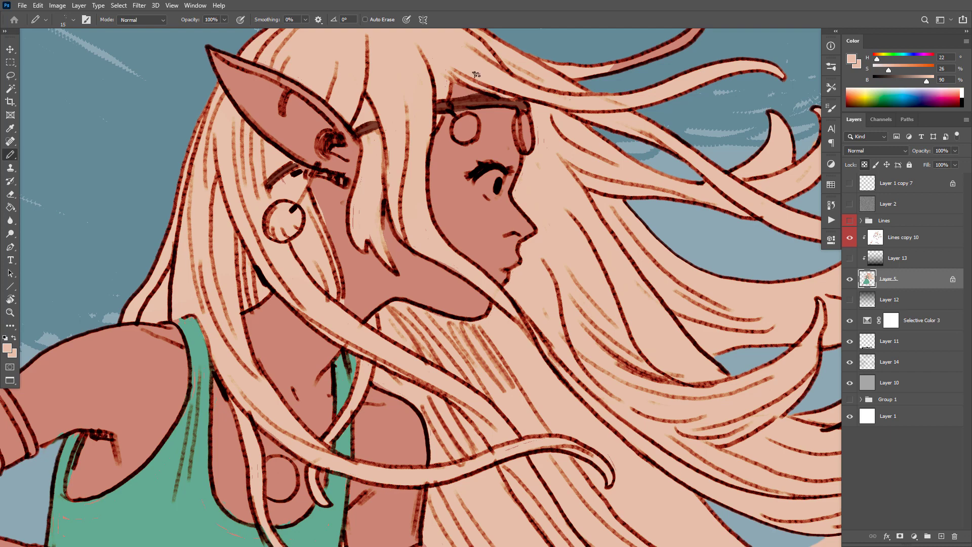
pyautogui.keyDown('alt'); pyautogui.click(527, 105); pyautogui.keyUp('alt')
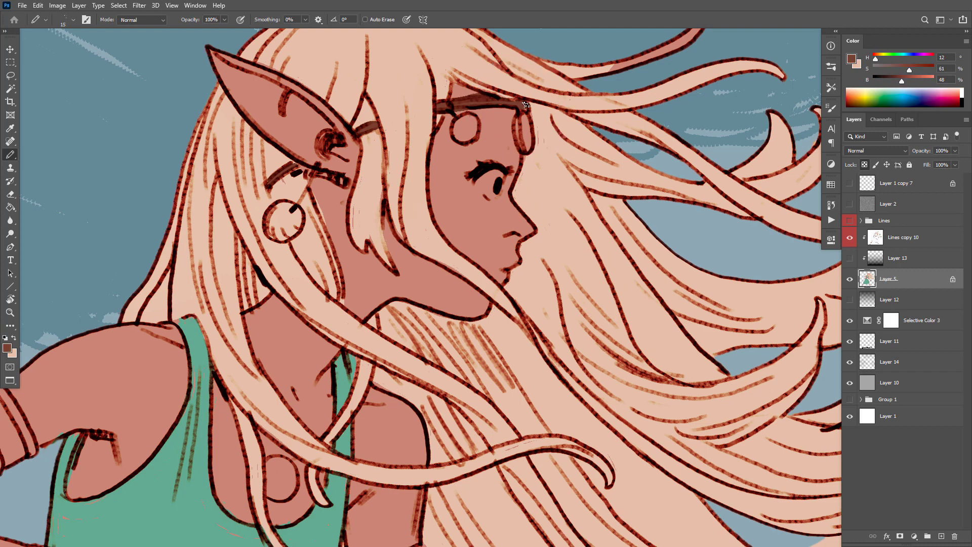
# Colour the oval ornament hanging at the front of the headband orange (H 25, S 74, B 84).
pyautogui.keyDown('alt'); pyautogui.click(526, 130); pyautogui.keyUp('alt')
pyautogui.moveTo(899, 68); pyautogui.dragTo(917, 85)
pyautogui.click(925, 68)
pyautogui.moveTo(876, 60); pyautogui.dragTo(878, 62)
pyautogui.moveTo(526, 126)
pyautogui.mouseDown()
pyautogui.moveTo(525, 143)
pyautogui.moveTo(526, 119)
pyautogui.mouseUp()
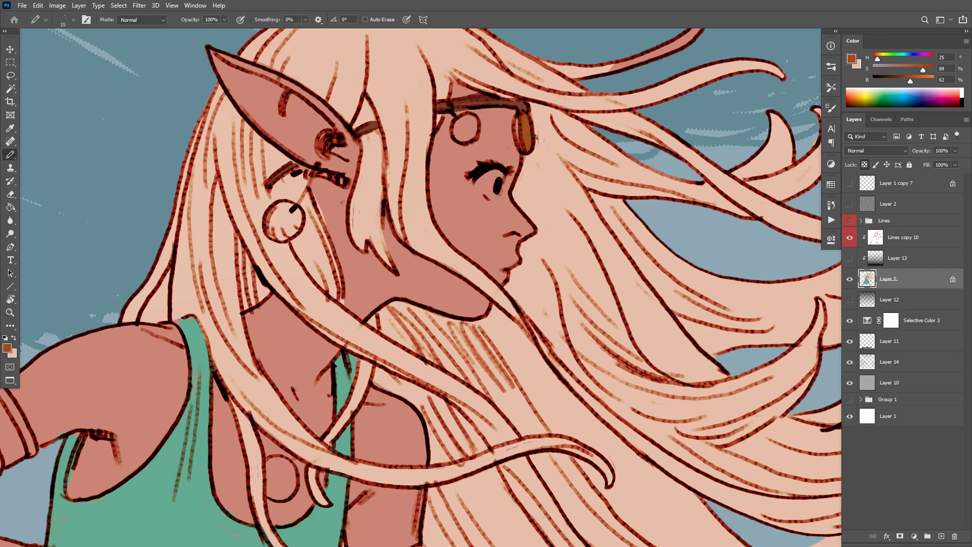
pyautogui.moveTo(911, 81)
pyautogui.mouseDown()
pyautogui.moveTo(922, 84)
pyautogui.moveTo(918, 71)
pyautogui.mouseUp()
pyautogui.hotkey('ctrl', 'z')
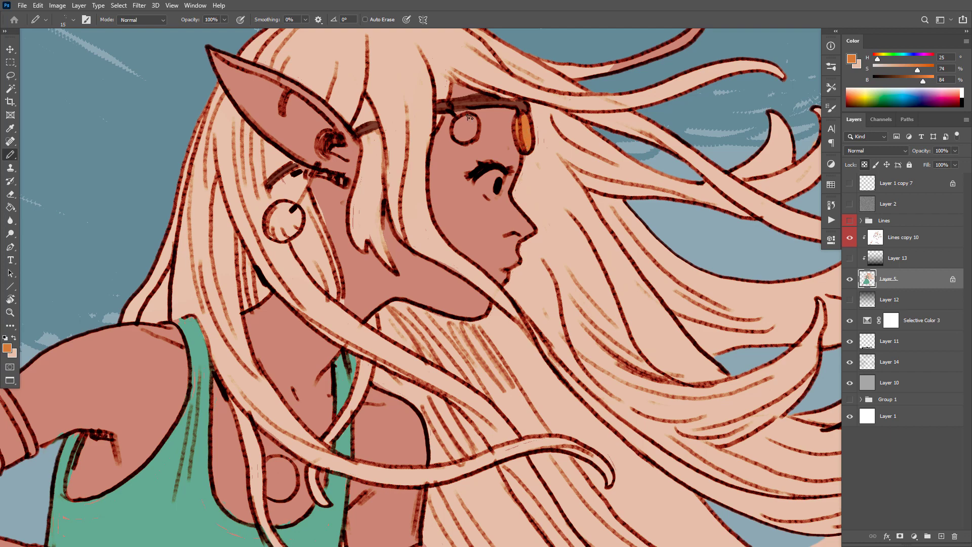
# Paint the round headband ornament, the round earring and the chest pendant in the same orange.
pyautogui.moveTo(470, 117); pyautogui.dragTo(466, 138)
pyautogui.moveTo(290, 205)
pyautogui.mouseDown()
pyautogui.moveTo(273, 228)
pyautogui.moveTo(294, 213)
pyautogui.moveTo(286, 238)
pyautogui.mouseUp()
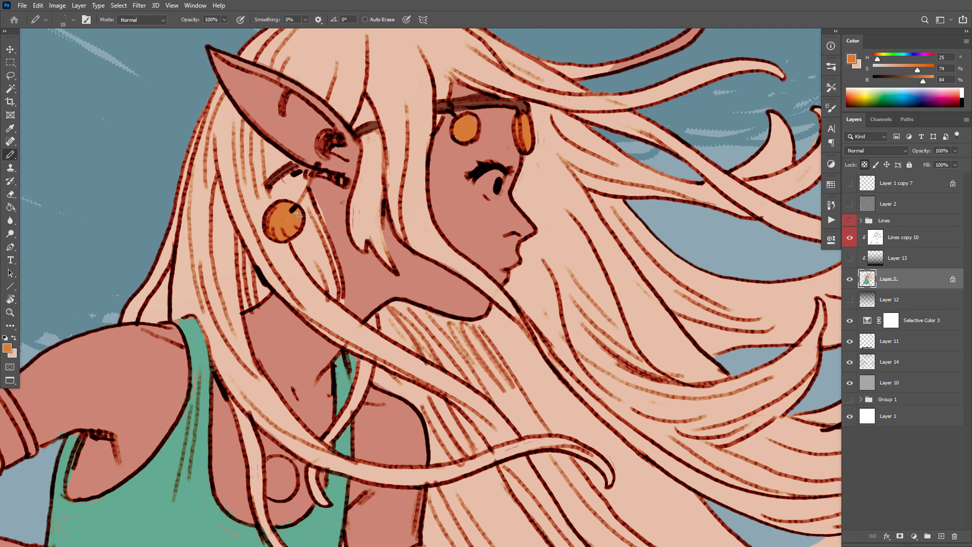
pyautogui.moveTo(276, 461)
pyautogui.mouseDown()
pyautogui.moveTo(270, 492)
pyautogui.moveTo(282, 498)
pyautogui.moveTo(288, 487)
pyautogui.mouseUp()
# Recolour the round earring blue (H 194, S 79, B 65) with the Paint Bucket.
pyautogui.press('h')
pyautogui.moveTo(573, 349)
pyautogui.mouseDown()
pyautogui.moveTo(583, 348)
pyautogui.moveTo(581, 331)
pyautogui.moveTo(497, 254)
pyautogui.moveTo(514, 278)
pyautogui.mouseUp()
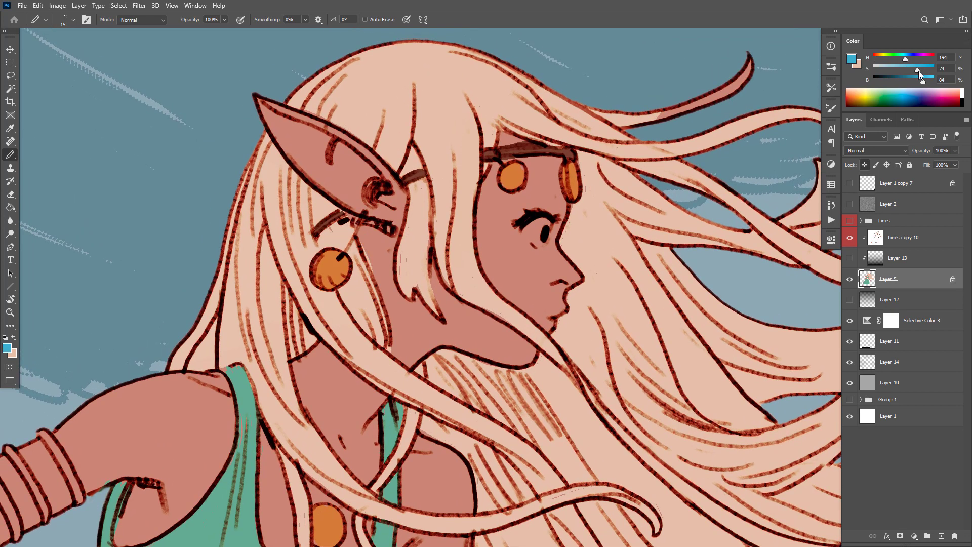
pyautogui.moveTo(918, 71); pyautogui.dragTo(920, 71)
pyautogui.moveTo(923, 80); pyautogui.dragTo(912, 81)
pyautogui.press('g')
pyautogui.click(344, 281)
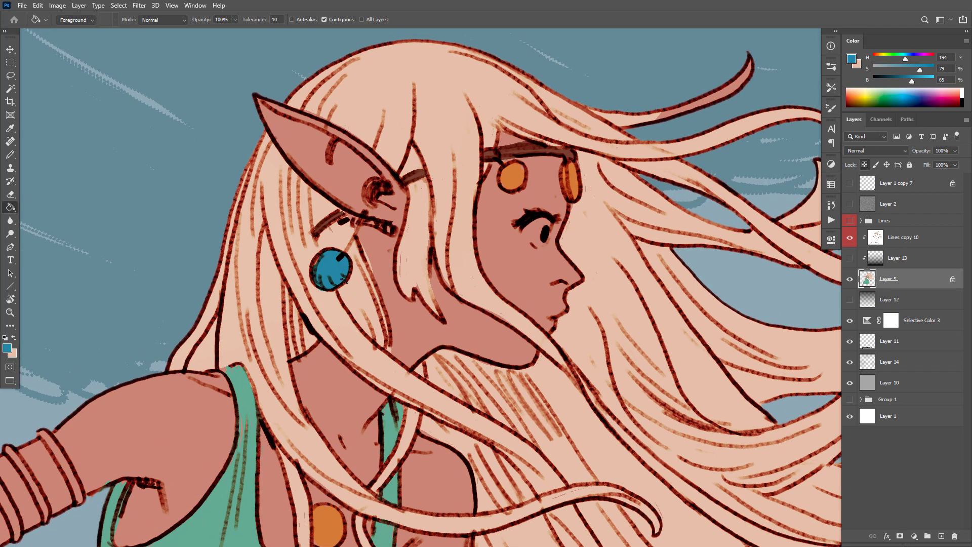
# Paint the white of the eye in pale pink (H 12, S 12, B 91) with the Pencil at size 15.
pyautogui.press('b')
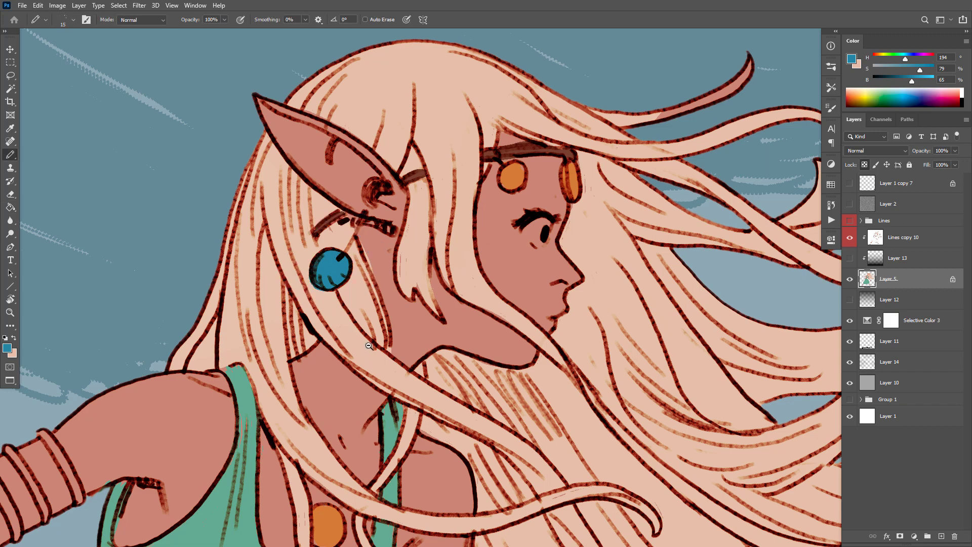
pyautogui.scroll(-6, 368, 345)
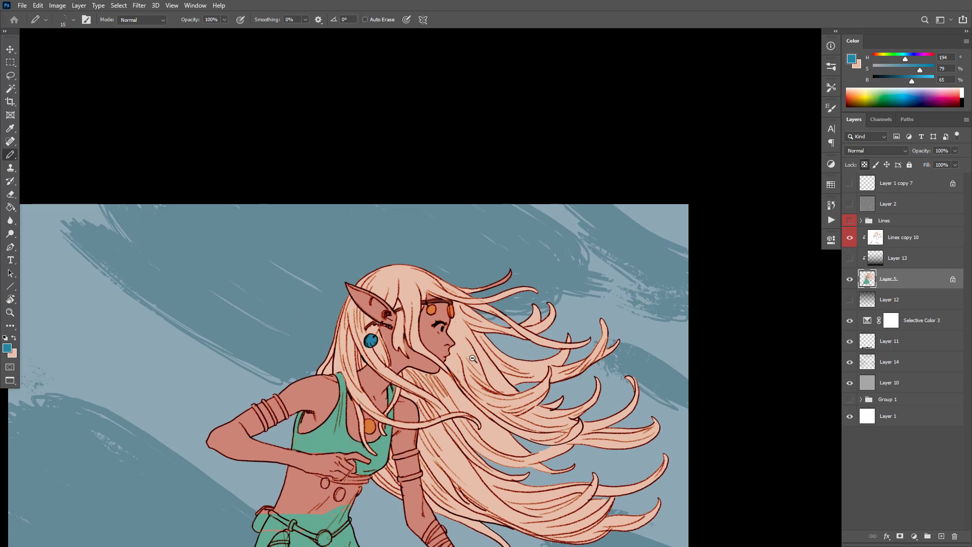
pyautogui.scroll(-3, 473, 358)
pyautogui.scroll(4, 437, 363)
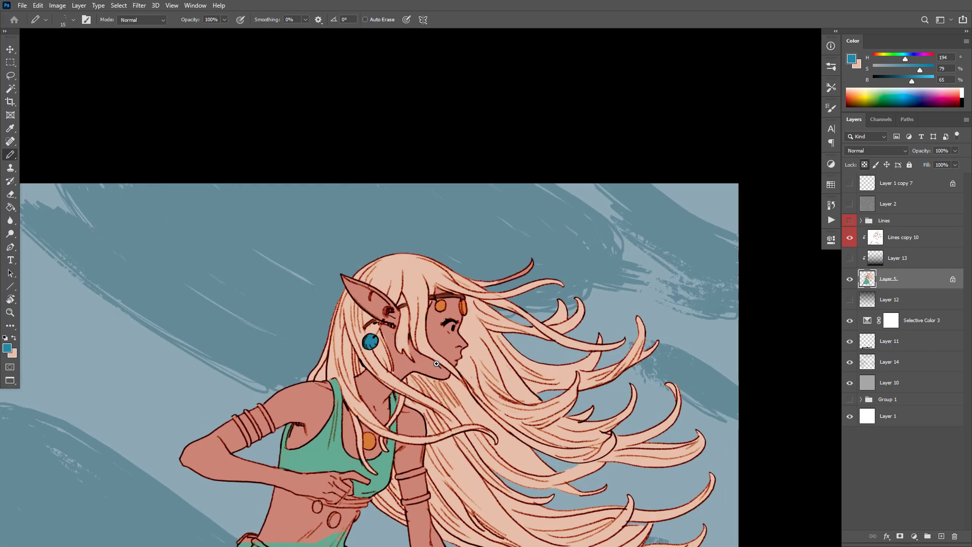
pyautogui.scroll(3, 436, 364)
pyautogui.keyDown('alt'); pyautogui.click(450, 285); pyautogui.keyUp('alt')
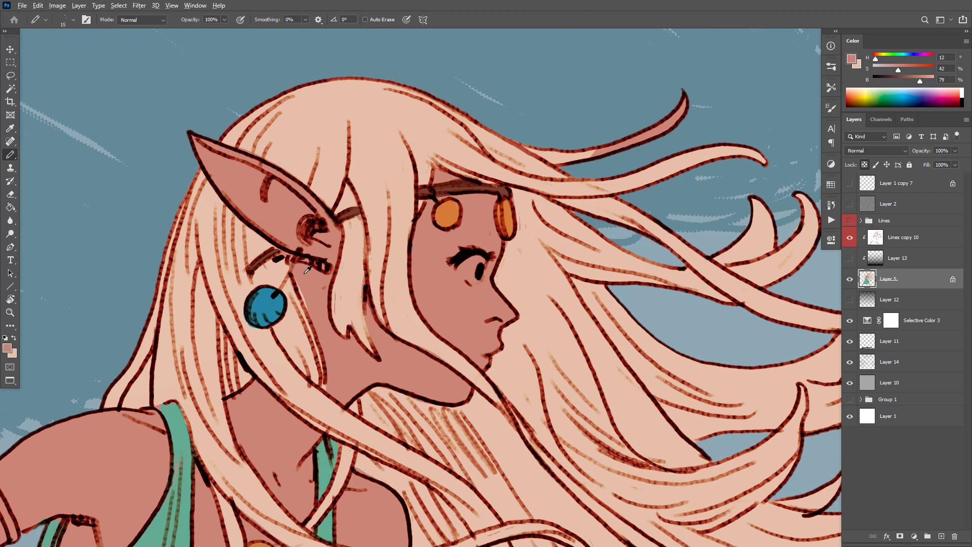
pyautogui.keyDown('alt'); pyautogui.click(317, 281); pyautogui.keyUp('alt')
pyautogui.moveTo(518, 321); pyautogui.dragTo(515, 331)
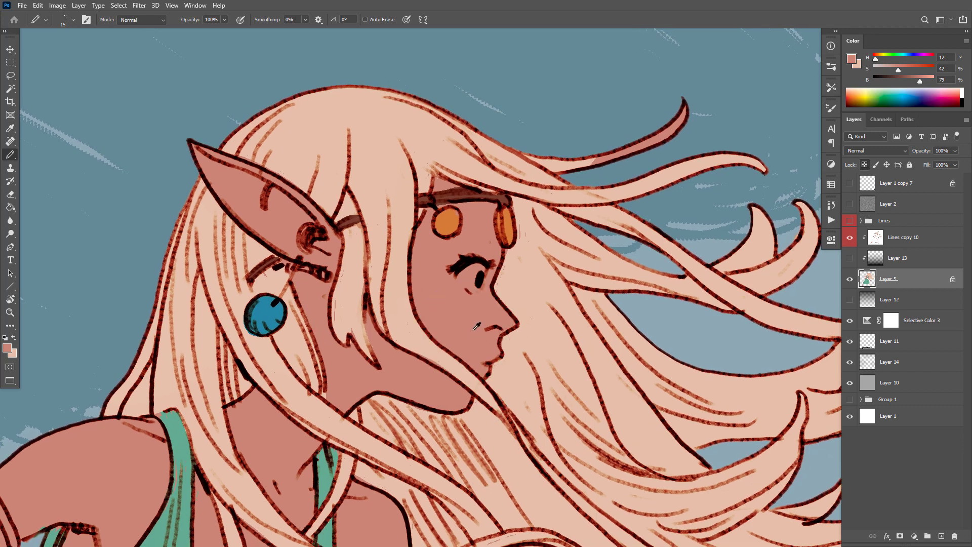
pyautogui.moveTo(897, 71)
pyautogui.mouseDown()
pyautogui.moveTo(929, 82)
pyautogui.moveTo(884, 71)
pyautogui.mouseUp()
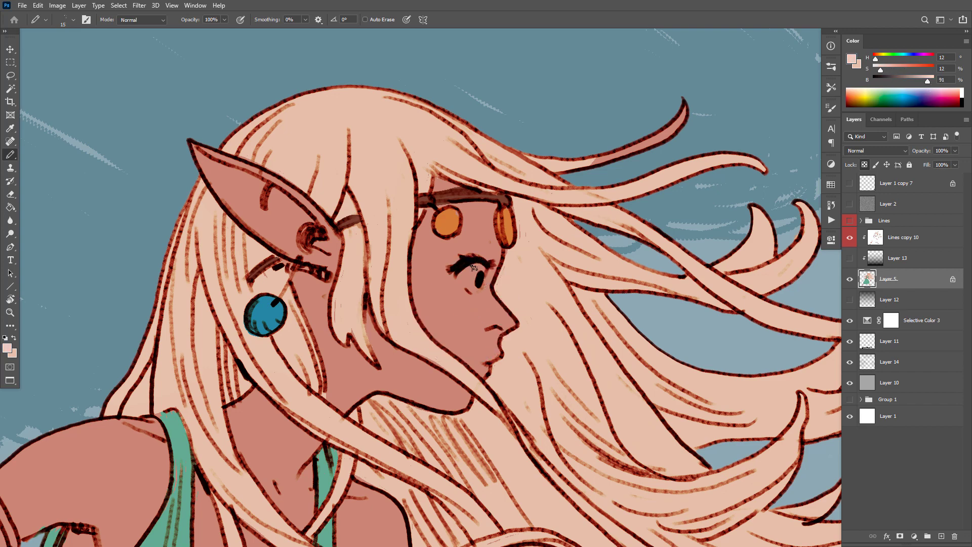
pyautogui.moveTo(481, 266); pyautogui.dragTo(475, 282)
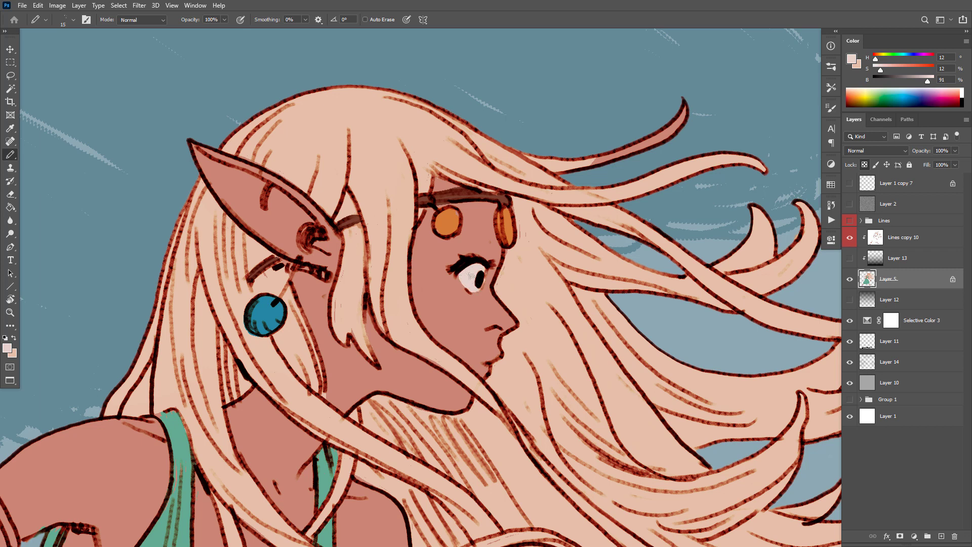
pyautogui.keyDown('alt'); pyautogui.click(489, 275); pyautogui.keyUp('alt')
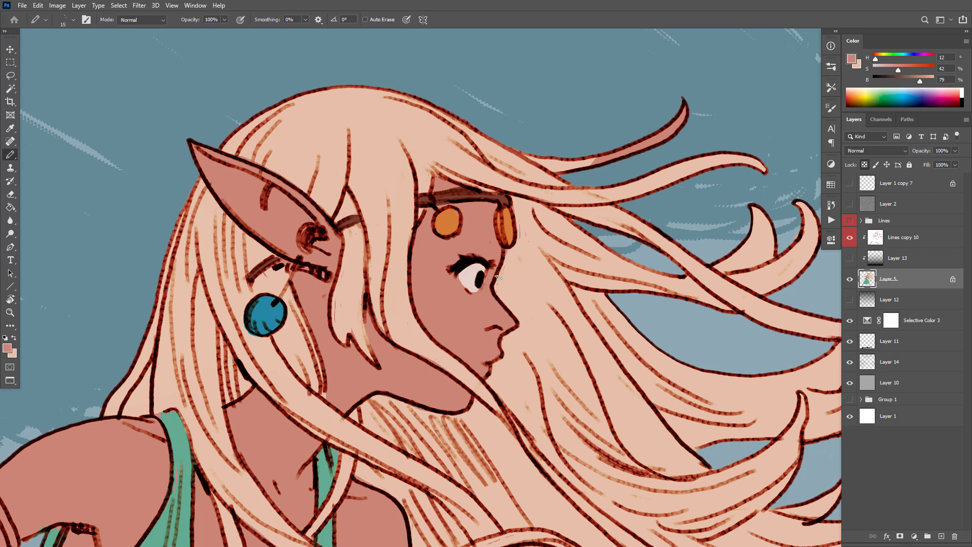
# Touch up the hair beside the eye in peach (H 22, S 26, B 90) and the headband's front end in brown (H 12, S 61, B 48).
pyautogui.keyDown('alt'); pyautogui.click(512, 271); pyautogui.keyUp('alt')
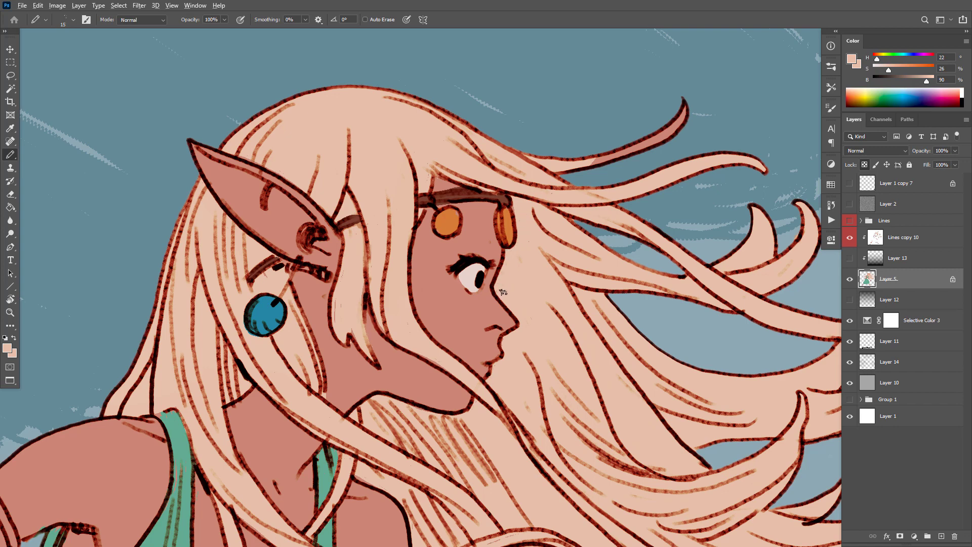
pyautogui.keyDown('alt'); pyautogui.click(504, 200); pyautogui.keyUp('alt')
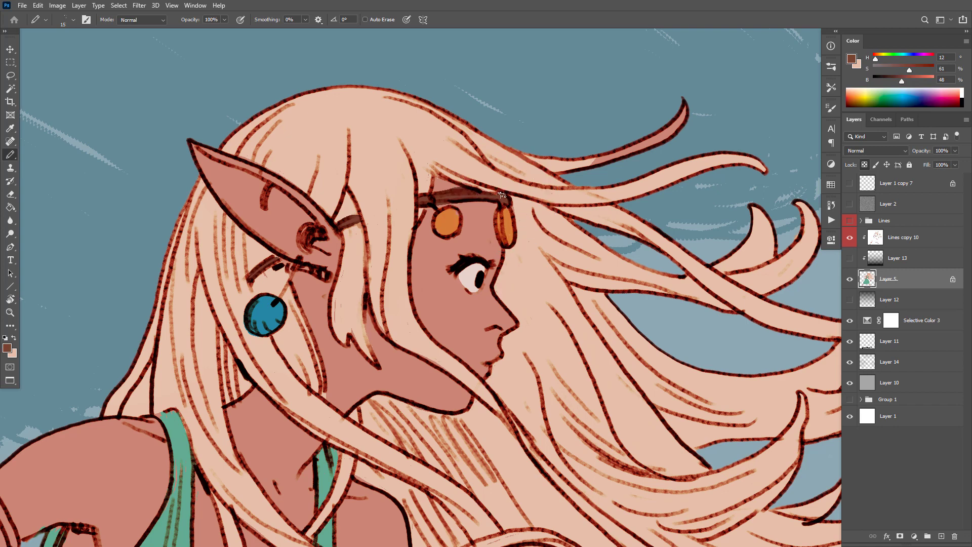
pyautogui.scroll(5, 364, 302)
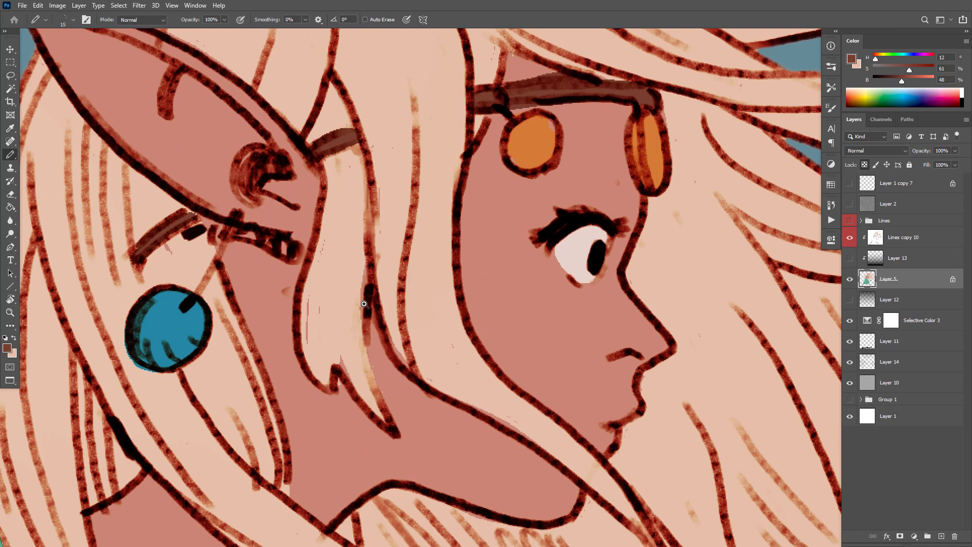
# Fill the gaps in the hair strand in front of the ear with peach and clean its edge with the skin colour (H 12, S 42, B 75).
pyautogui.keyDown('alt'); pyautogui.click(360, 231); pyautogui.keyUp('alt')
pyautogui.moveTo(359, 232)
pyautogui.mouseDown()
pyautogui.moveTo(351, 326)
pyautogui.moveTo(362, 387)
pyautogui.mouseUp()
pyautogui.moveTo(280, 297); pyautogui.dragTo(281, 333)
pyautogui.click(284, 350)
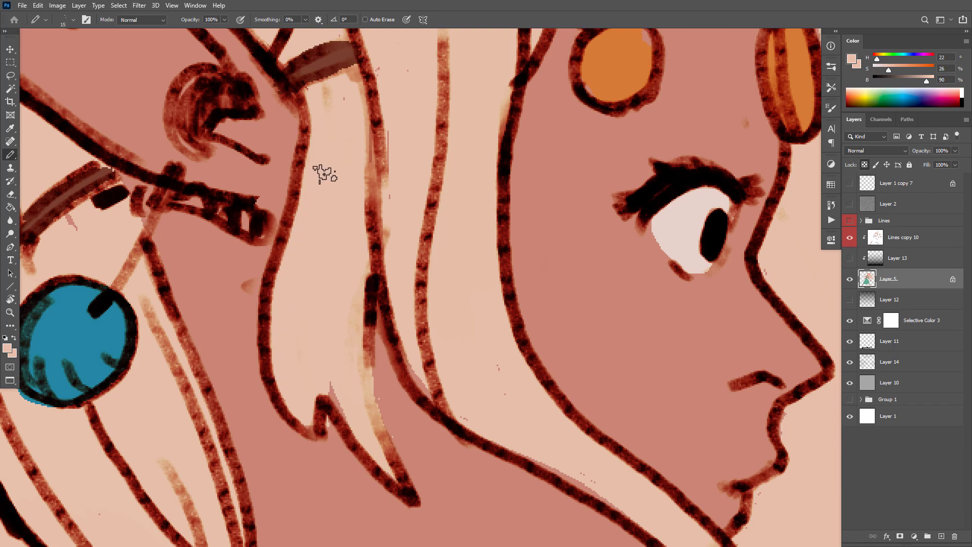
pyautogui.moveTo(335, 380); pyautogui.dragTo(343, 404)
pyautogui.keyDown('alt'); pyautogui.click(353, 463); pyautogui.keyUp('alt')
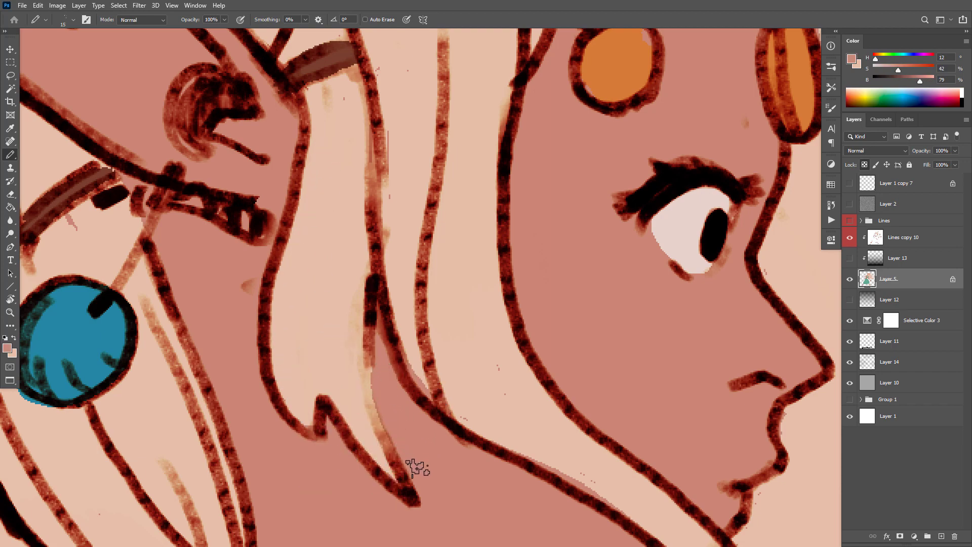
pyautogui.keyDown('ctrl'); pyautogui.keyDown('alt'); pyautogui.click(419, 433); pyautogui.keyUp('alt'); pyautogui.keyUp('ctrl')
pyautogui.scroll(-3, 570, 413)
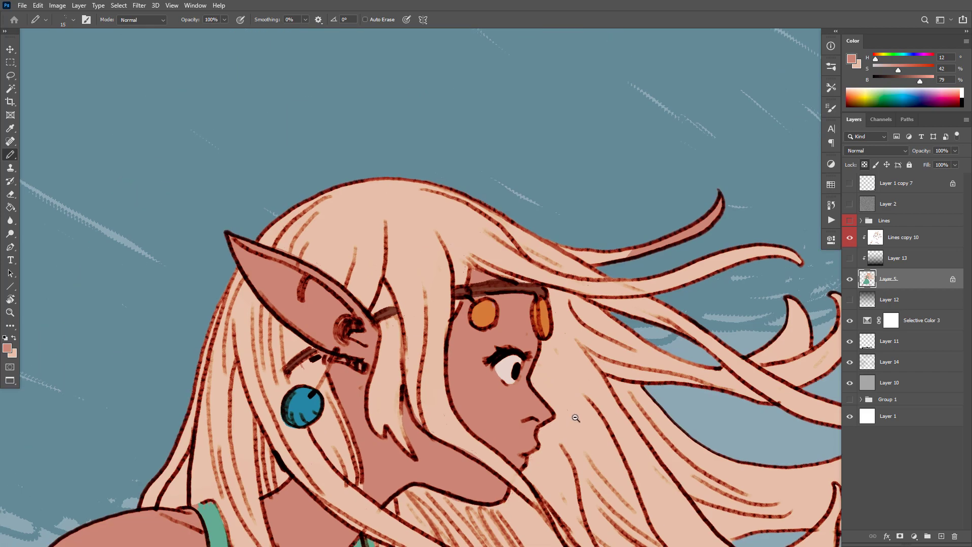
pyautogui.scroll(-5, 548, 166)
pyautogui.scroll(2, 548, 167)
pyautogui.scroll(5, 547, 167)
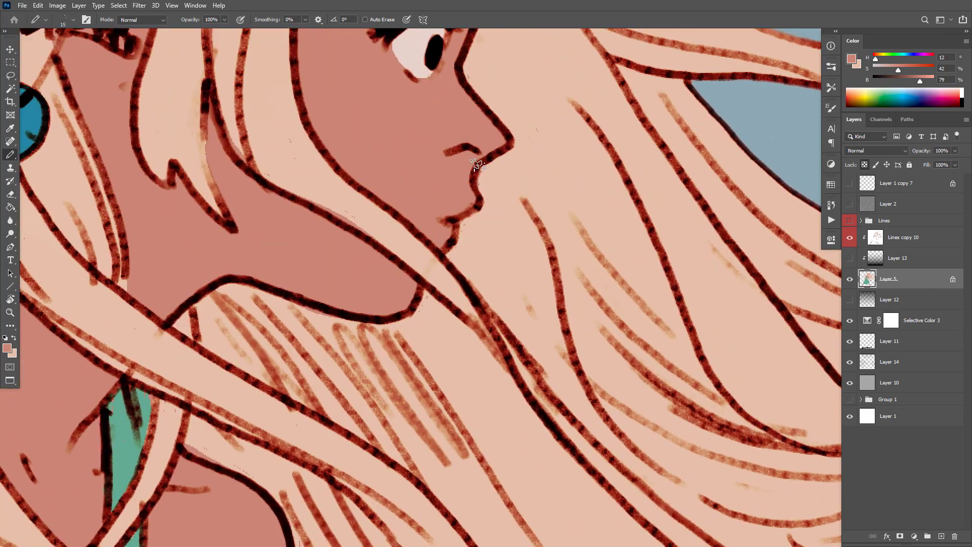
pyautogui.keyDown('alt'); pyautogui.click(493, 166); pyautogui.keyUp('alt')
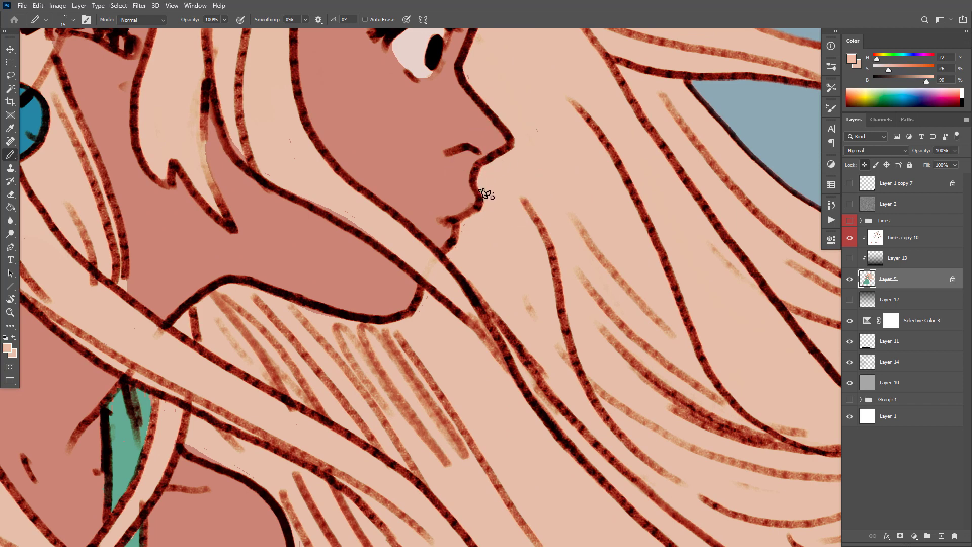
pyautogui.keyDown('alt'); pyautogui.click(487, 154); pyautogui.keyUp('alt')
pyautogui.keyDown('alt'); pyautogui.click(511, 170); pyautogui.keyUp('alt')
pyautogui.moveTo(479, 192)
pyautogui.mouseDown()
pyautogui.moveTo(486, 158)
pyautogui.moveTo(515, 155)
pyautogui.mouseUp()
pyautogui.scroll(3, 487, 170)
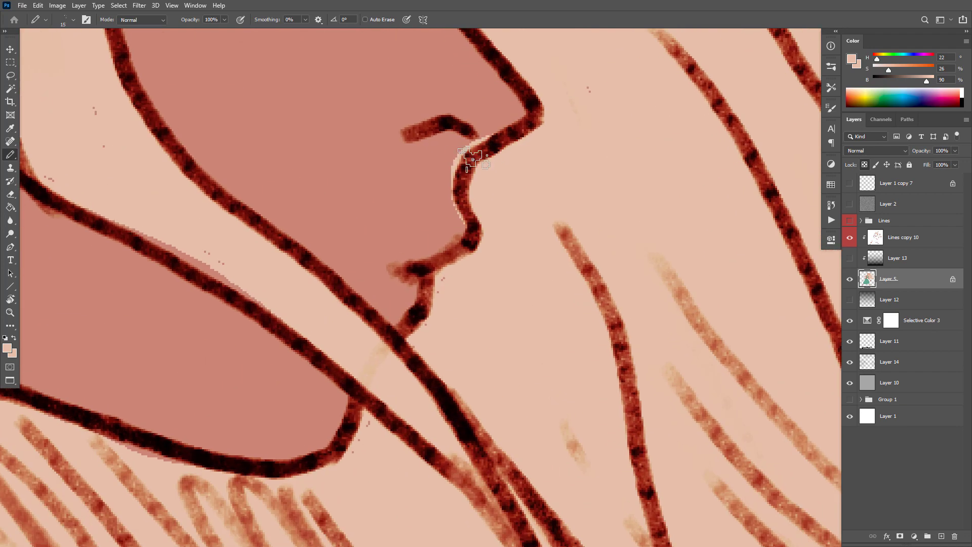
pyautogui.hotkey('ctrl', 'z')
# Paint out the stray specks beside the nose and lips and along the hair strand over the jaw with peach (H 22, S 26, B 90).
pyautogui.keyDown('alt'); pyautogui.click(444, 164); pyautogui.keyUp('alt')
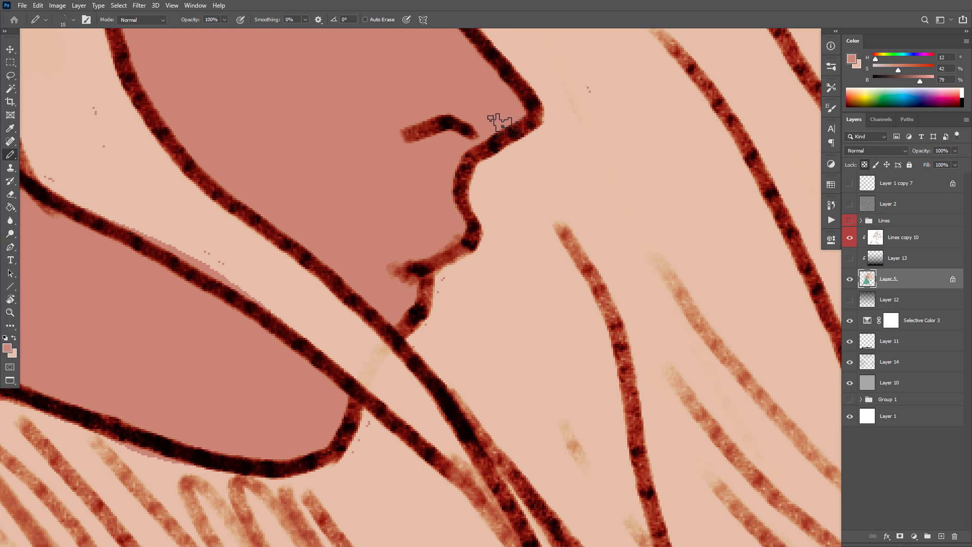
pyautogui.keyDown('alt'); pyautogui.click(512, 163); pyautogui.keyUp('alt')
pyautogui.moveTo(512, 163); pyautogui.dragTo(492, 200)
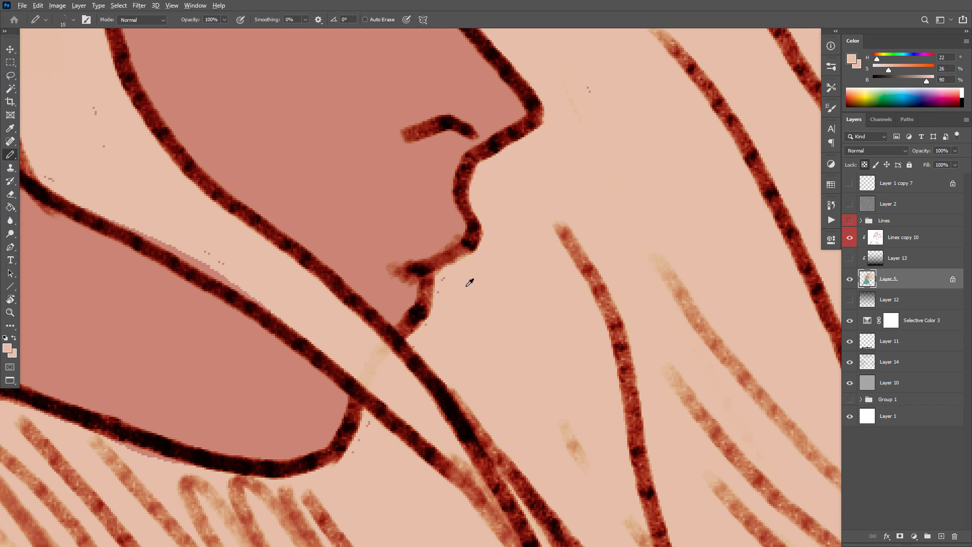
pyautogui.click(443, 278)
pyautogui.moveTo(260, 271); pyautogui.dragTo(139, 217)
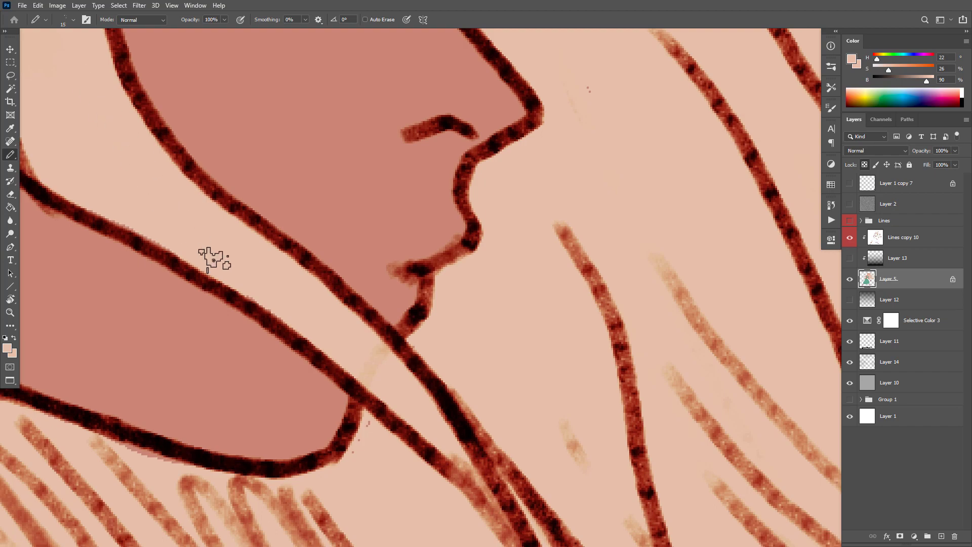
pyautogui.keyDown('alt'); pyautogui.click(528, 264); pyautogui.keyUp('alt')
# Cover the mismatched patch in the middle of the skirt with the dress green (H 160, S 42, B 67), using the Pencil at size 60.
pyautogui.scroll(-6, 528, 264)
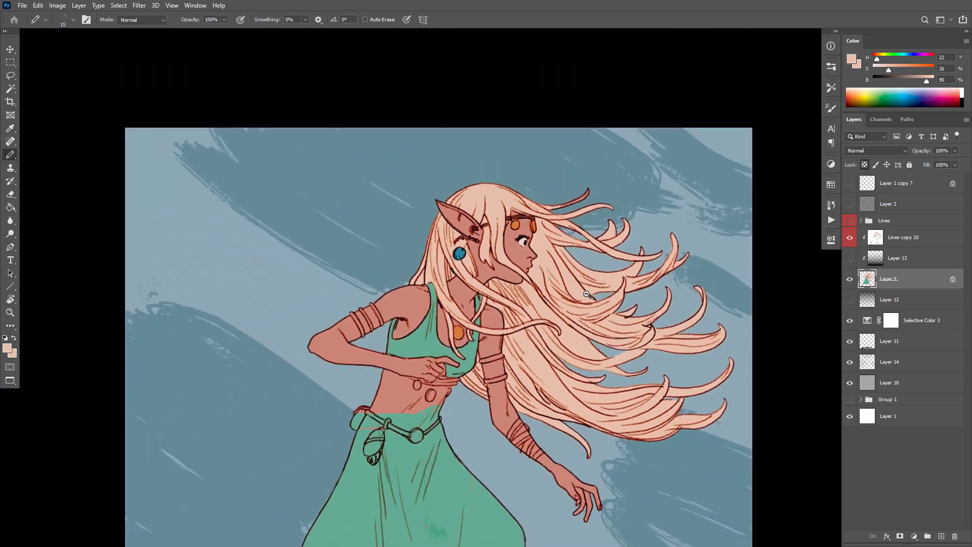
pyautogui.moveTo(554, 267); pyautogui.dragTo(547, 224)
pyautogui.scroll(4, 472, 218)
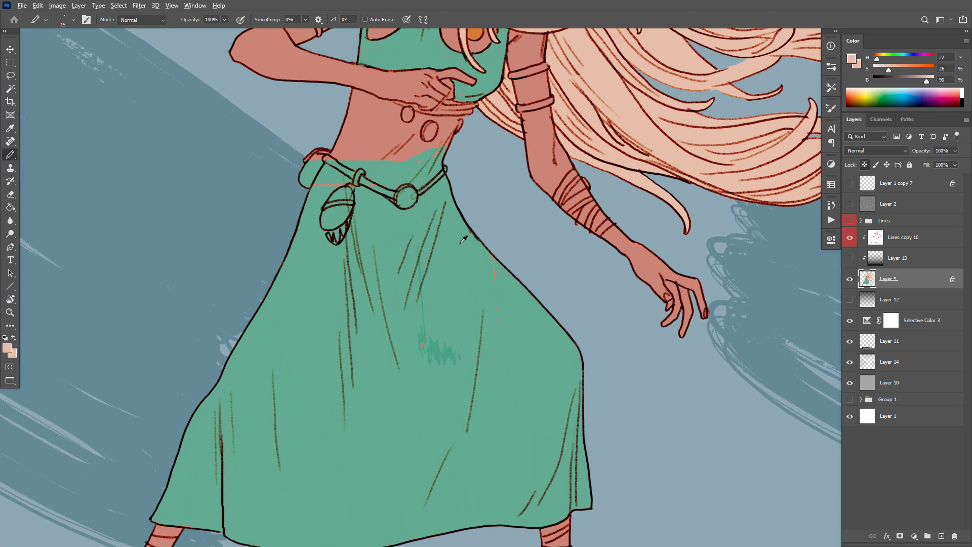
pyautogui.keyDown('alt'); pyautogui.click(463, 212); pyautogui.keyUp('alt')
pyautogui.moveTo(467, 211); pyautogui.dragTo(472, 227)
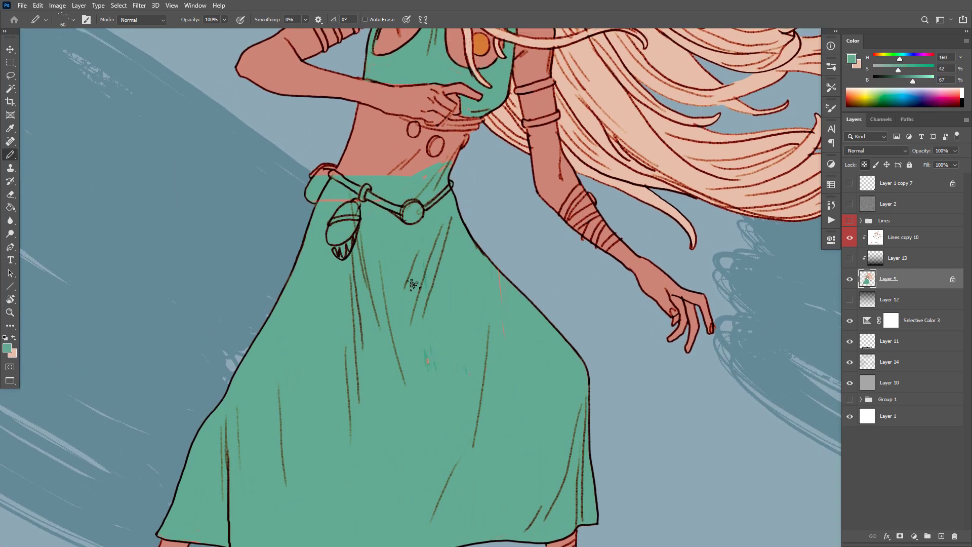
pyautogui.press(']')
pyautogui.press(']')
pyautogui.press(']')
pyautogui.press(']')
pyautogui.moveTo(425, 374); pyautogui.dragTo(448, 378)
# Colour the bare midriff in the dress green, edging it under the hand with the Pencil at size 70 and filling the rest with the Paint Bucket.
pyautogui.press(']')
pyautogui.moveTo(538, 261)
pyautogui.mouseDown()
pyautogui.moveTo(586, 341)
pyautogui.moveTo(632, 346)
pyautogui.mouseUp()
pyautogui.moveTo(575, 219); pyautogui.dragTo(515, 215)
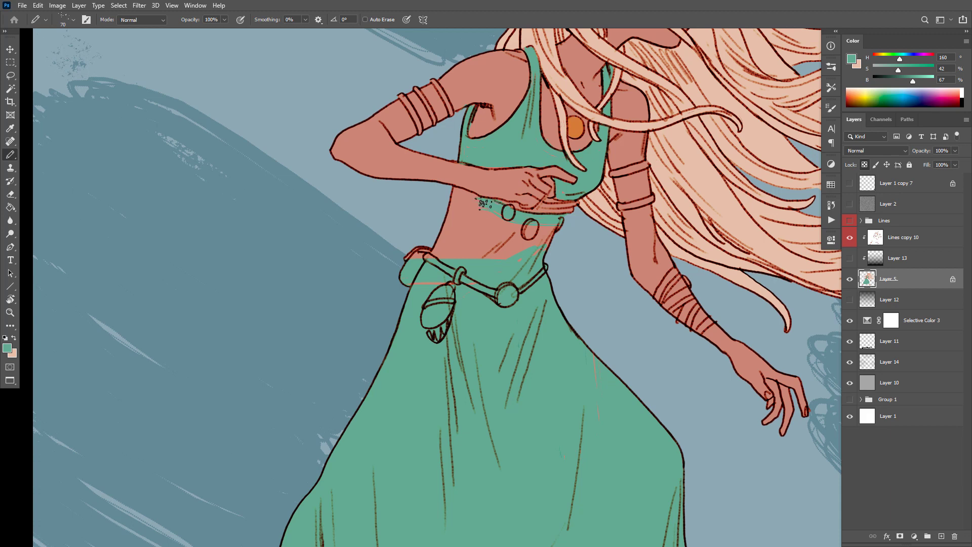
pyautogui.press('g')
pyautogui.click(536, 254)
pyautogui.press('b')
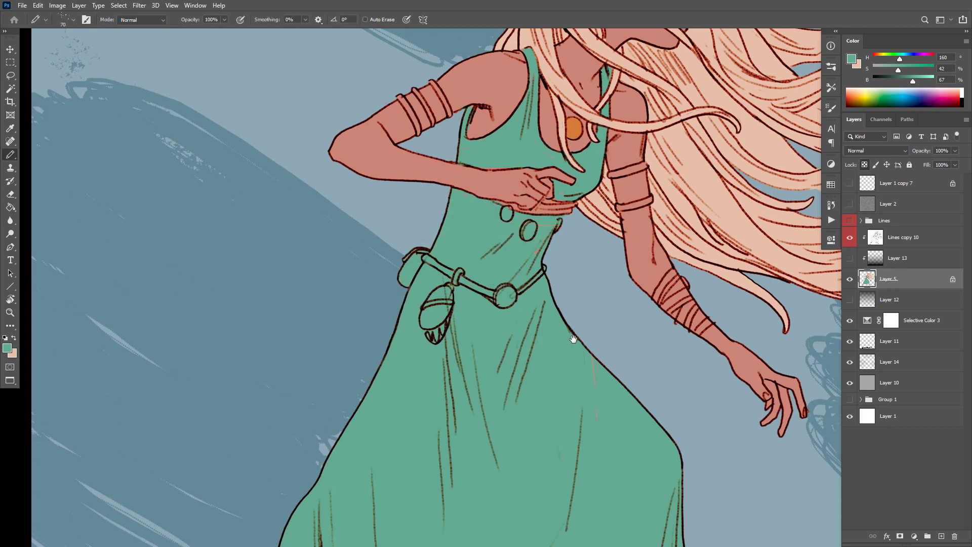
# Paint the bands on both upper arms dark grey-green (H 160, S 27, B 37) with the Pencil at size 20.
pyautogui.moveTo(617, 288)
pyautogui.mouseDown()
pyautogui.moveTo(580, 356)
pyautogui.moveTo(519, 401)
pyautogui.moveTo(516, 393)
pyautogui.moveTo(515, 419)
pyautogui.mouseUp()
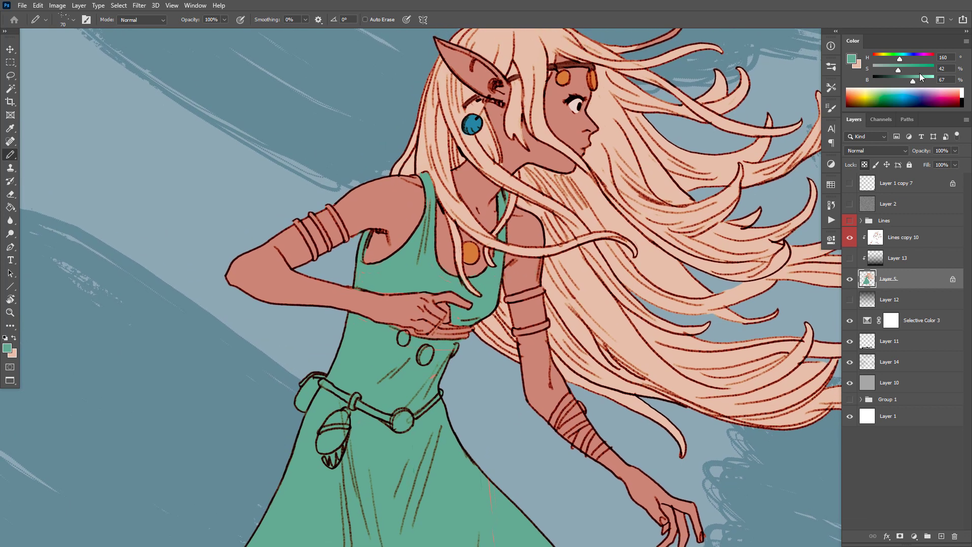
pyautogui.moveTo(913, 82); pyautogui.dragTo(890, 69)
pyautogui.press('[')
pyautogui.press('[')
pyautogui.press('[')
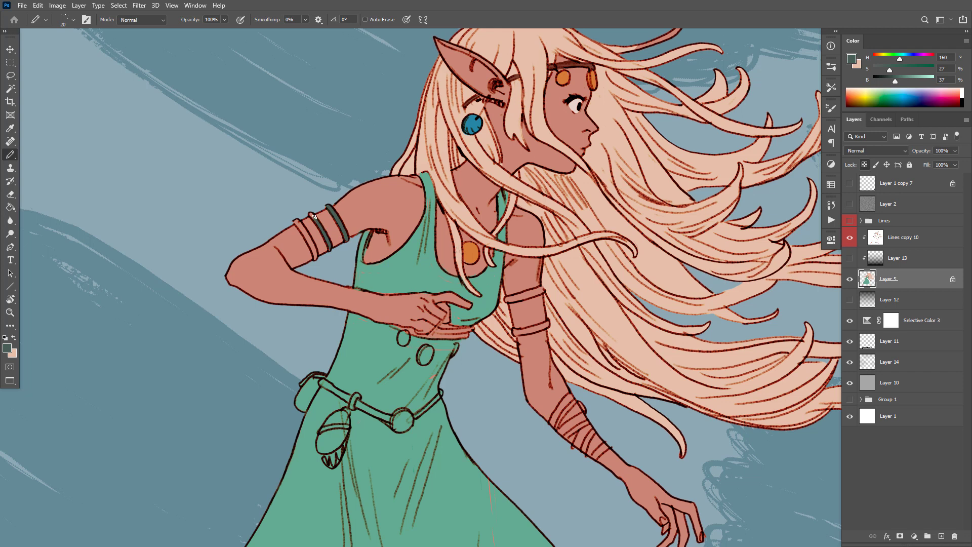
pyautogui.moveTo(299, 226); pyautogui.dragTo(313, 251)
pyautogui.moveTo(543, 287); pyautogui.dragTo(527, 293)
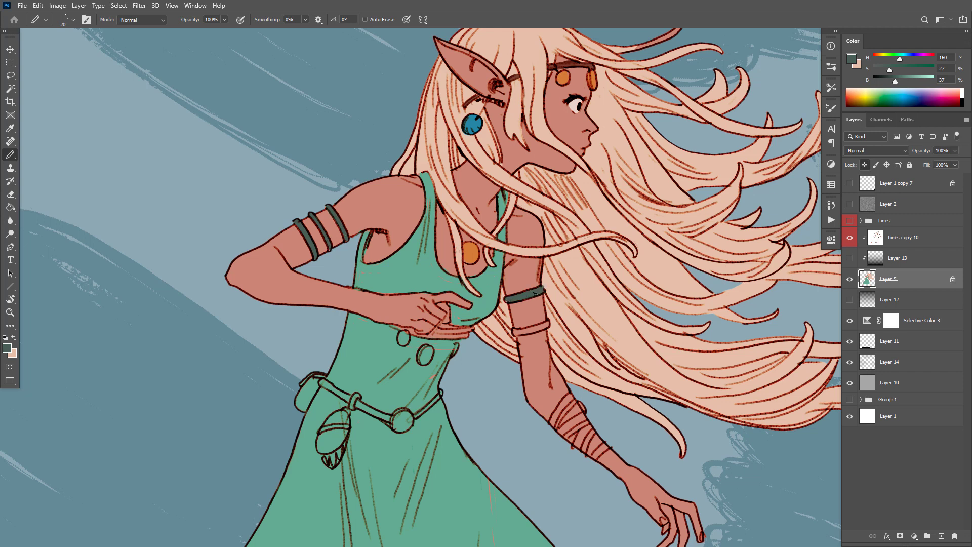
pyautogui.moveTo(541, 326); pyautogui.dragTo(521, 332)
# Paint the inside of the pointed ear in a redder skin tone (H 6, S 59, B 75).
pyautogui.moveTo(608, 332); pyautogui.dragTo(596, 368)
pyautogui.keyDown('alt'); pyautogui.click(551, 152); pyautogui.keyUp('alt')
pyautogui.moveTo(904, 71); pyautogui.dragTo(874, 59)
pyautogui.moveTo(469, 104)
pyautogui.mouseDown()
pyautogui.moveTo(477, 117)
pyautogui.moveTo(484, 109)
pyautogui.moveTo(489, 129)
pyautogui.moveTo(465, 121)
pyautogui.moveTo(433, 89)
pyautogui.moveTo(475, 111)
pyautogui.mouseUp()
# Tint the lips with the same red at 50% Pencil opacity.
pyautogui.scroll(2, 612, 348)
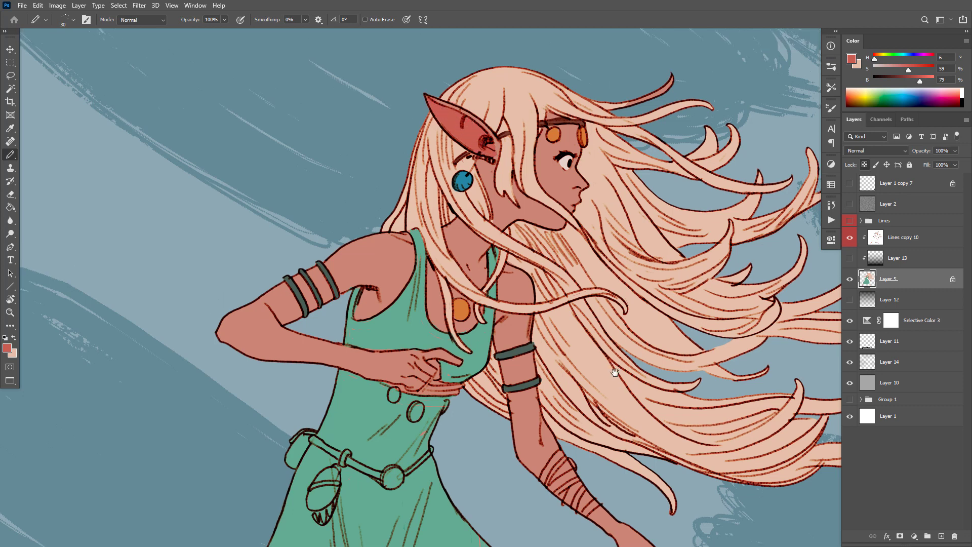
pyautogui.press('5')
pyautogui.scroll(2, 564, 186)
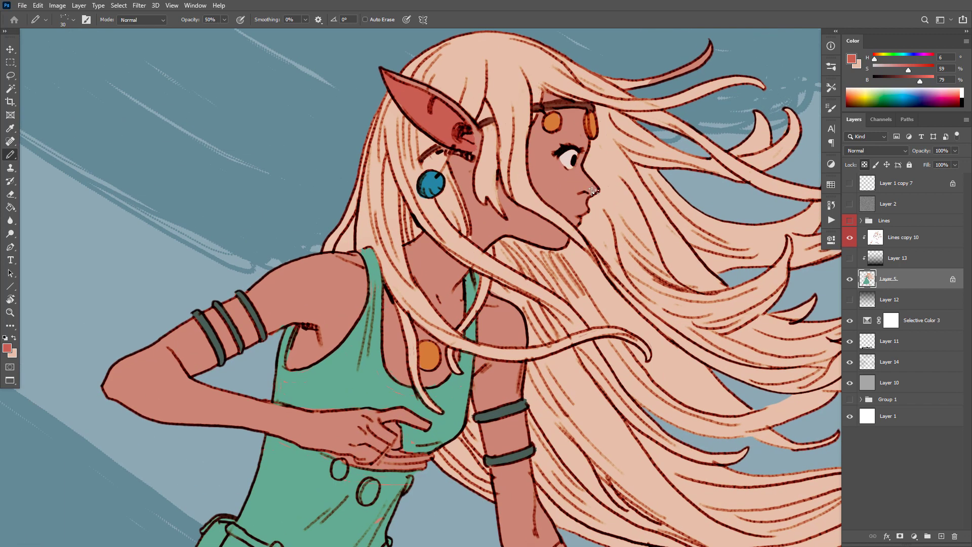
pyautogui.moveTo(585, 210)
pyautogui.mouseDown()
pyautogui.moveTo(575, 219)
pyautogui.moveTo(588, 217)
pyautogui.mouseUp()
pyautogui.keyDown('alt'); pyautogui.click(586, 221); pyautogui.keyUp('alt')
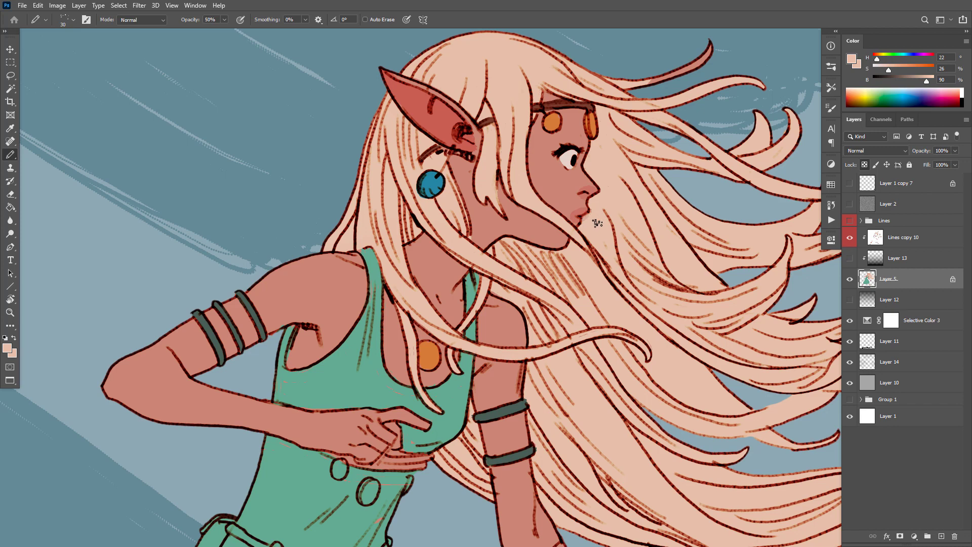
pyautogui.scroll(-2, 629, 217)
pyautogui.scroll(2, 623, 209)
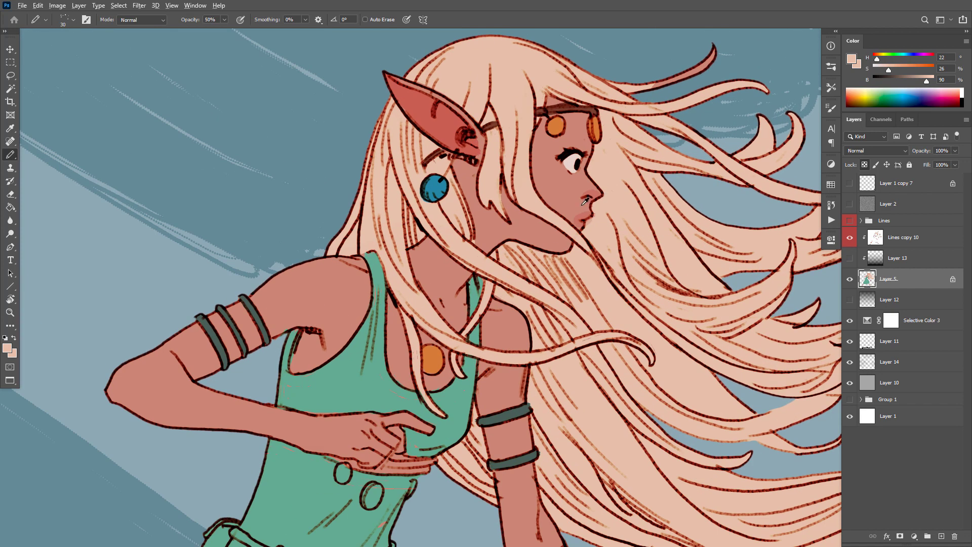
# Tidy the skin and peach hair edges around the lips with the Pencil at size 10 and 100% opacity.
pyautogui.keyDown('alt'); pyautogui.click(583, 208); pyautogui.keyUp('alt')
pyautogui.press('[')
pyautogui.press('0')
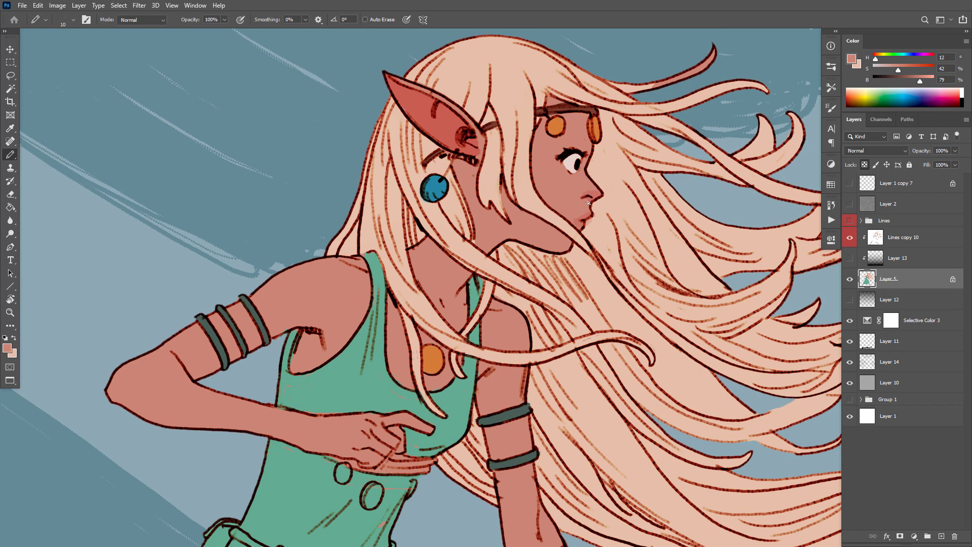
pyautogui.keyDown('alt'); pyautogui.click(594, 194); pyautogui.keyUp('alt')
pyautogui.moveTo(620, 205); pyautogui.dragTo(623, 177)
pyautogui.keyDown('alt'); pyautogui.click(610, 209); pyautogui.keyUp('alt')
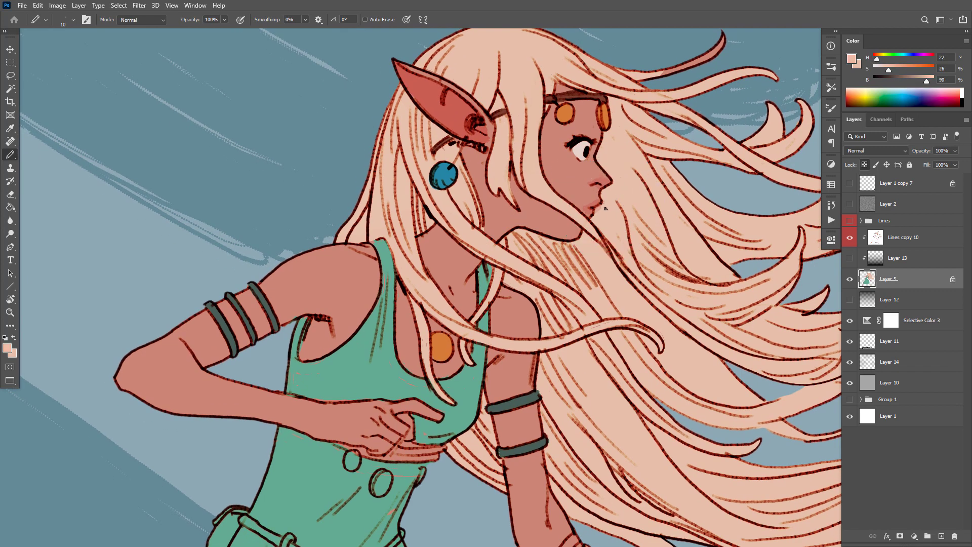
pyautogui.keyDown('alt'); pyautogui.click(635, 197); pyautogui.keyUp('alt')
# Paint the belt and its loop in the armbands' dark grey-green (H 161, S 27, B 37).
pyautogui.moveTo(705, 341); pyautogui.dragTo(694, 380)
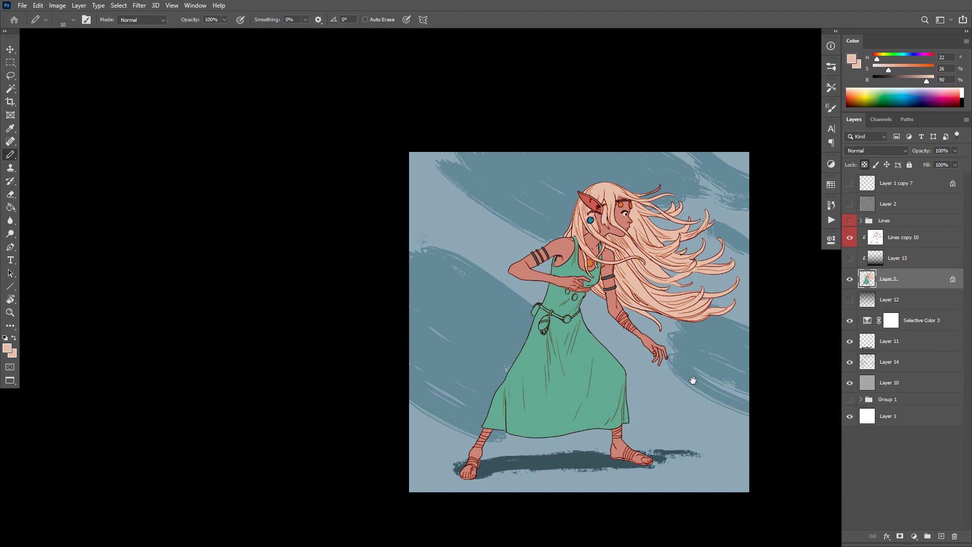
pyautogui.keyDown('ctrl'); pyautogui.click(588, 264); pyautogui.keyUp('ctrl')
pyautogui.keyDown('ctrl'); pyautogui.click(588, 265); pyautogui.keyUp('ctrl')
pyautogui.keyDown('alt'); pyautogui.click(620, 285); pyautogui.keyUp('alt')
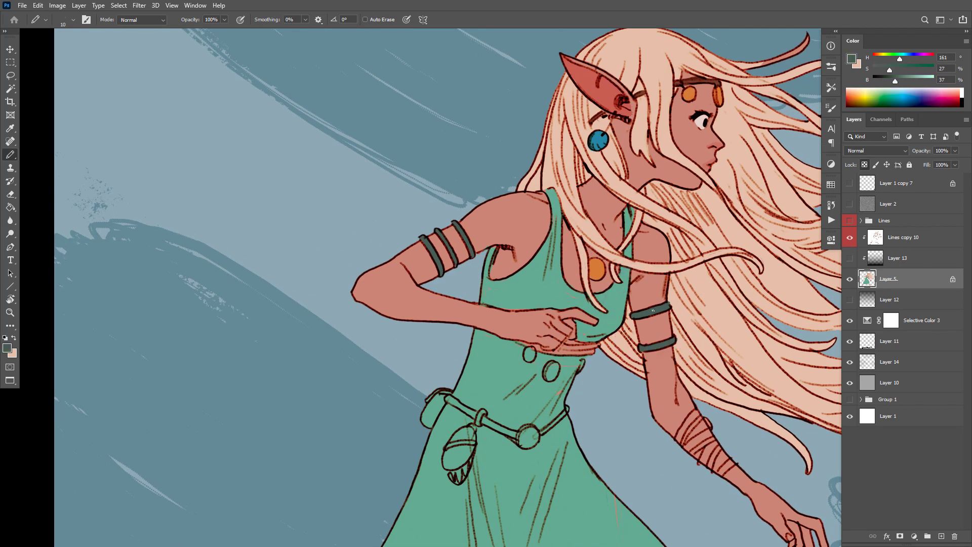
pyautogui.scroll(-2, 661, 378)
pyautogui.scroll(2, 581, 358)
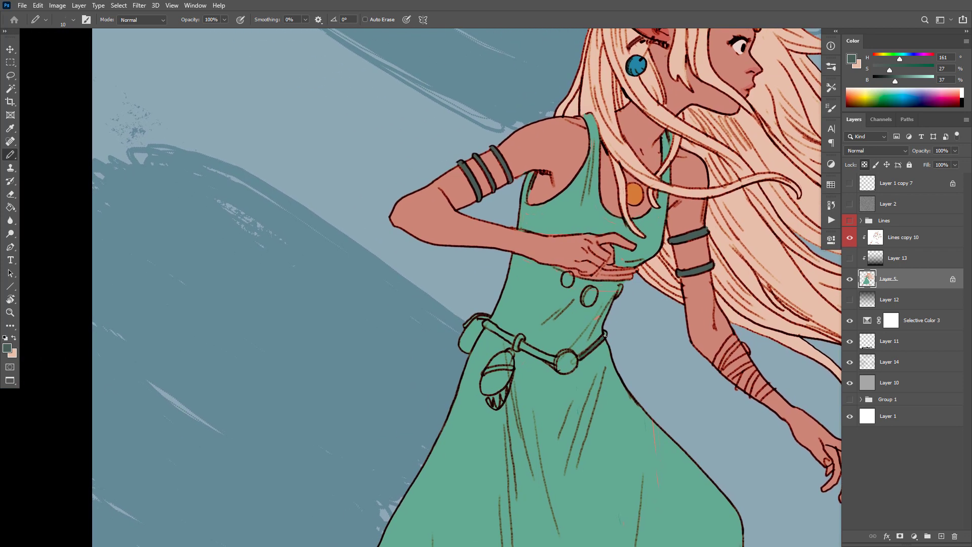
pyautogui.rightClick(582, 357)
pyautogui.press('Escape')
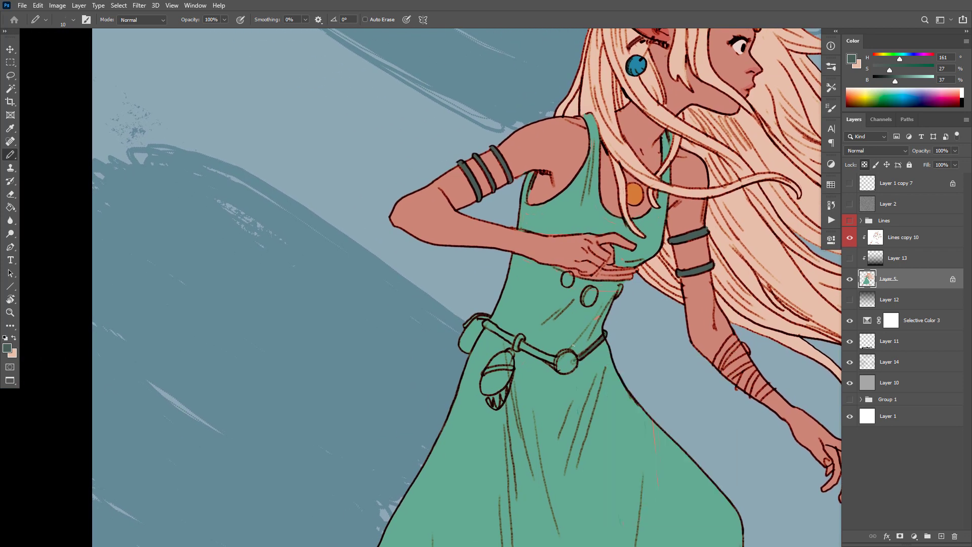
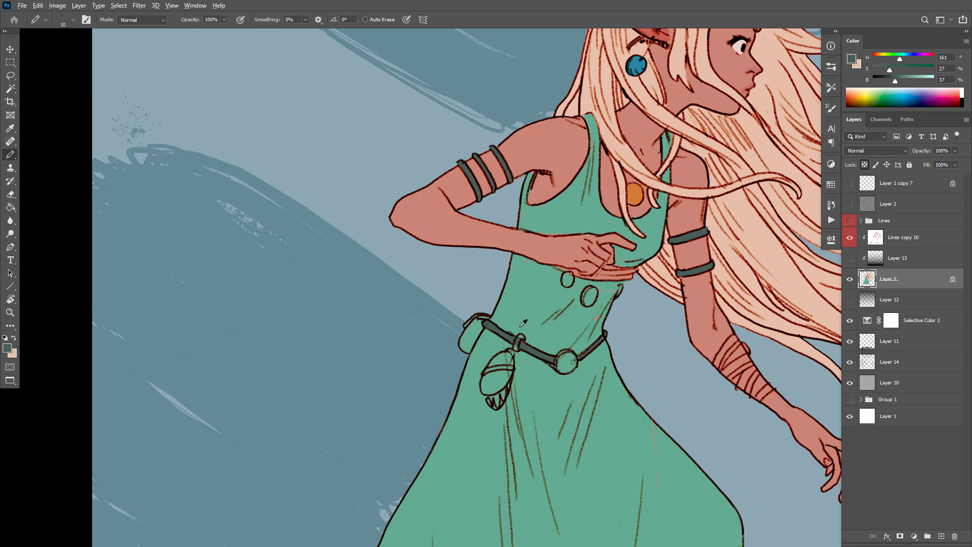
pyautogui.keyDown('alt'); pyautogui.click(522, 326); pyautogui.keyUp('alt')
pyautogui.keyDown('alt'); pyautogui.click(514, 333); pyautogui.keyUp('alt')
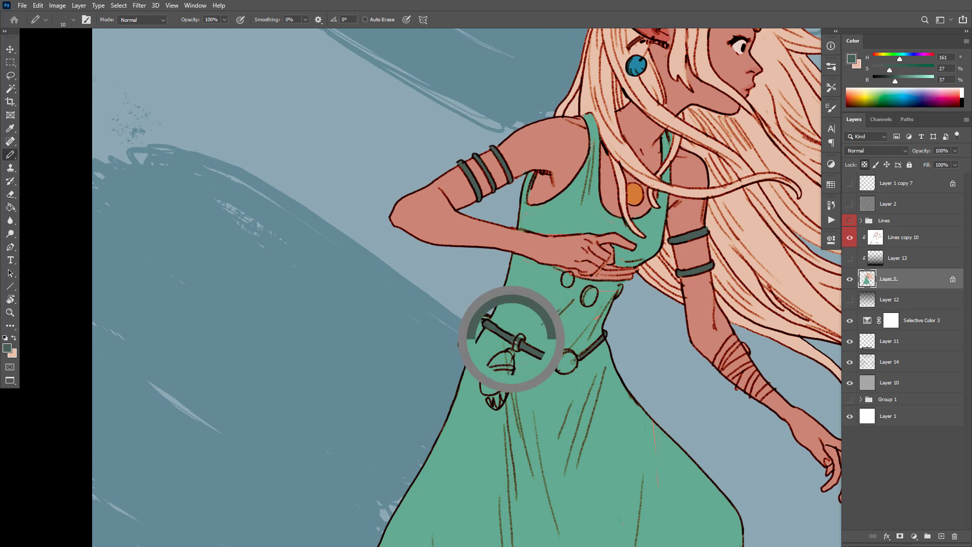
# Paint the dress's round waist ornaments and the belt buckle in the pendant's orange (H 25, S 74, B 84) with the Pencil at size 25.
pyautogui.keyDown('alt'); pyautogui.click(638, 193); pyautogui.keyUp('alt')
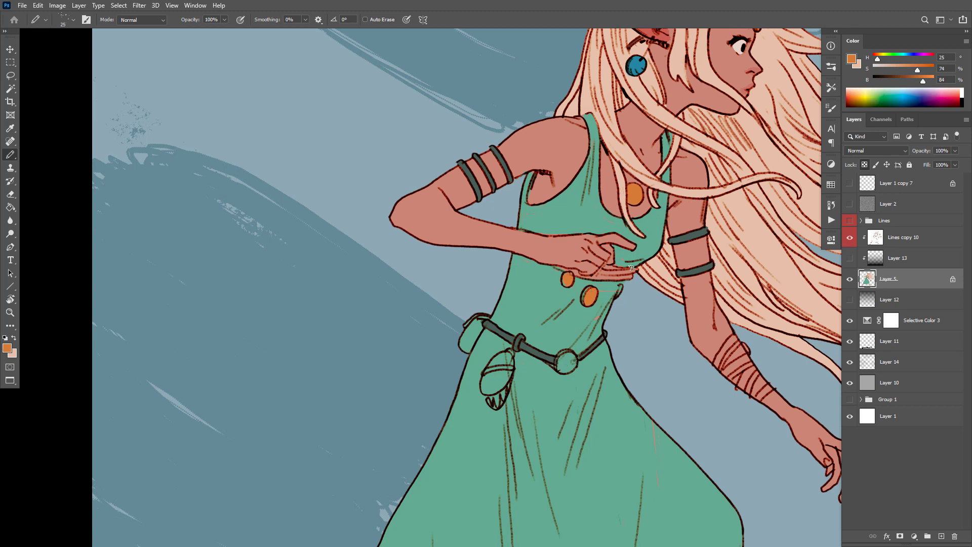
pyautogui.keyDown('alt'); pyautogui.click(553, 356); pyautogui.keyUp('alt')
pyautogui.keyDown('alt'); pyautogui.click(587, 293); pyautogui.keyUp('alt')
pyautogui.moveTo(560, 358); pyautogui.dragTo(566, 354)
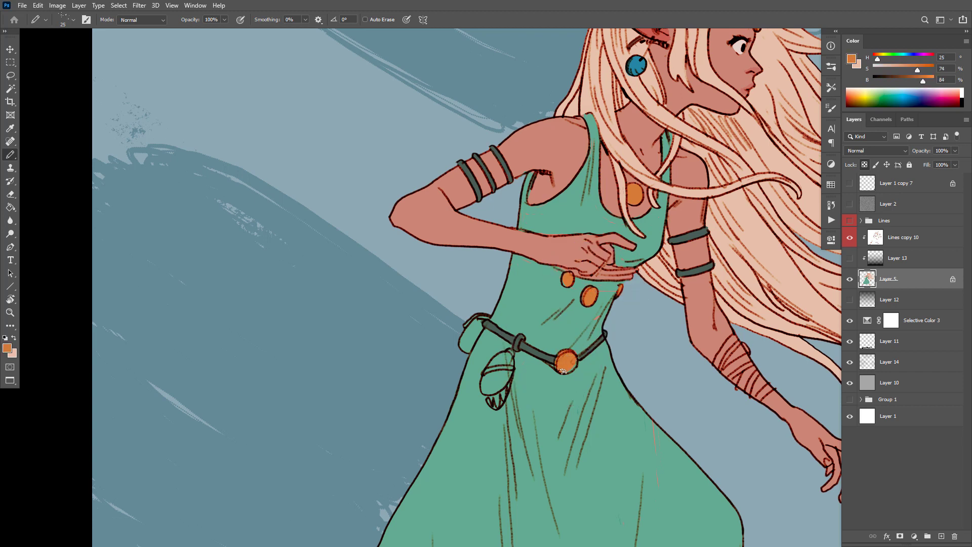
pyautogui.keyDown('alt'); pyautogui.click(581, 372); pyautogui.keyUp('alt')
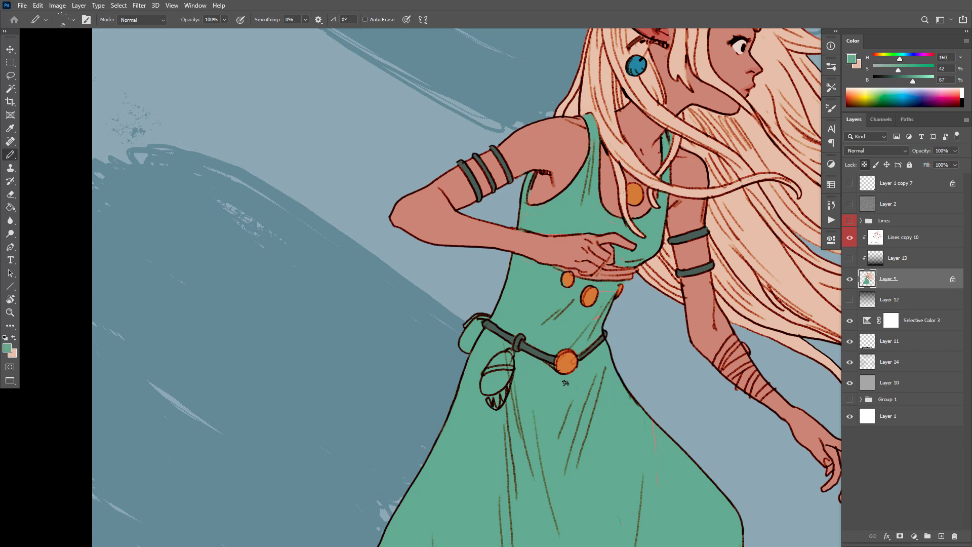
# Paint both belt pouches dark brown (H 15, S 34, B 32) with the Pencil at size 25.
pyautogui.keyDown('alt'); pyautogui.click(548, 353); pyautogui.keyUp('alt')
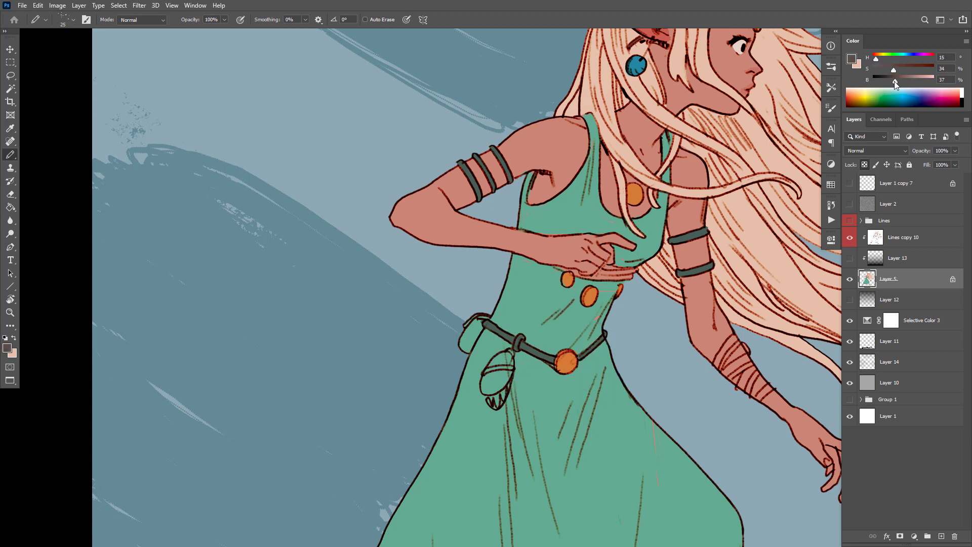
pyautogui.moveTo(895, 81); pyautogui.dragTo(893, 81)
pyautogui.moveTo(511, 354)
pyautogui.mouseDown()
pyautogui.moveTo(484, 389)
pyautogui.moveTo(507, 376)
pyautogui.moveTo(510, 356)
pyautogui.moveTo(488, 392)
pyautogui.mouseUp()
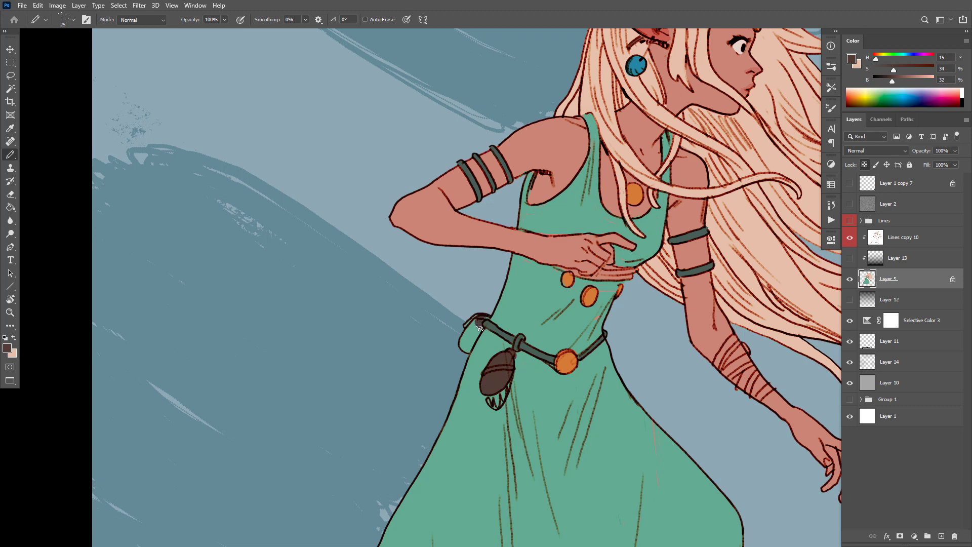
pyautogui.moveTo(479, 328)
pyautogui.mouseDown()
pyautogui.moveTo(467, 344)
pyautogui.moveTo(479, 310)
pyautogui.mouseUp()
pyautogui.moveTo(632, 325); pyautogui.dragTo(615, 408)
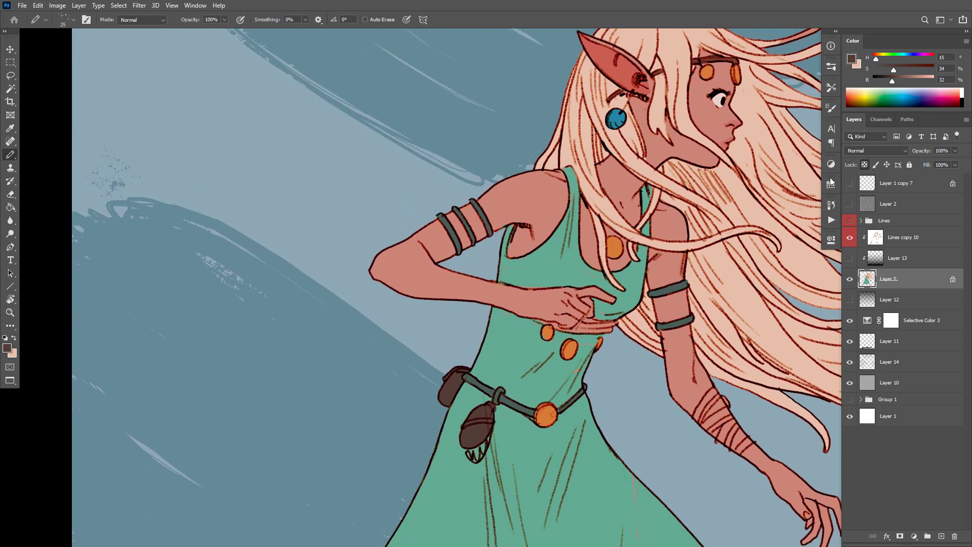
# Paint the sash under the bust in the belt's dark grey-green (H 152, S 17, B 34) with the Pencil.
pyautogui.keyDown('alt'); pyautogui.click(476, 430); pyautogui.keyUp('alt')
pyautogui.press('g')
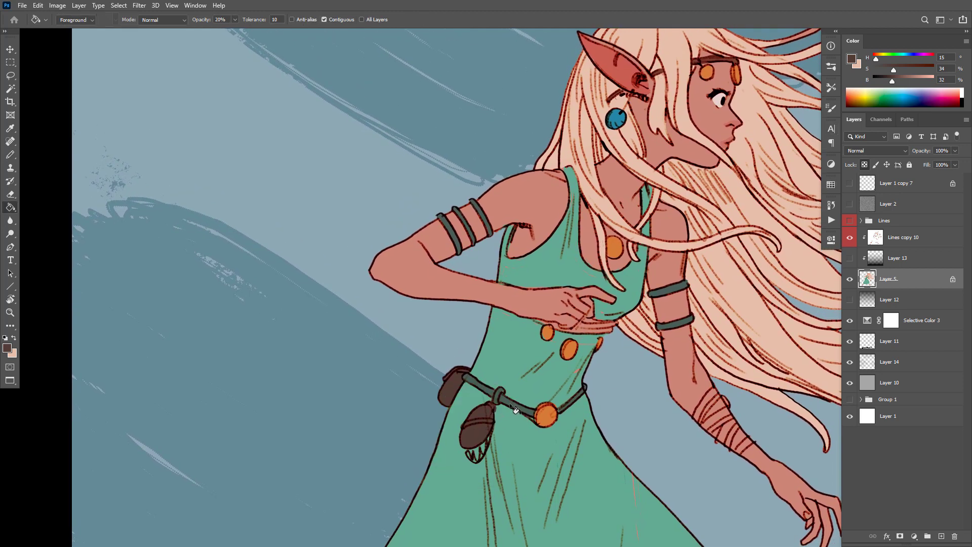
pyautogui.keyDown('alt'); pyautogui.click(511, 402); pyautogui.keyUp('alt')
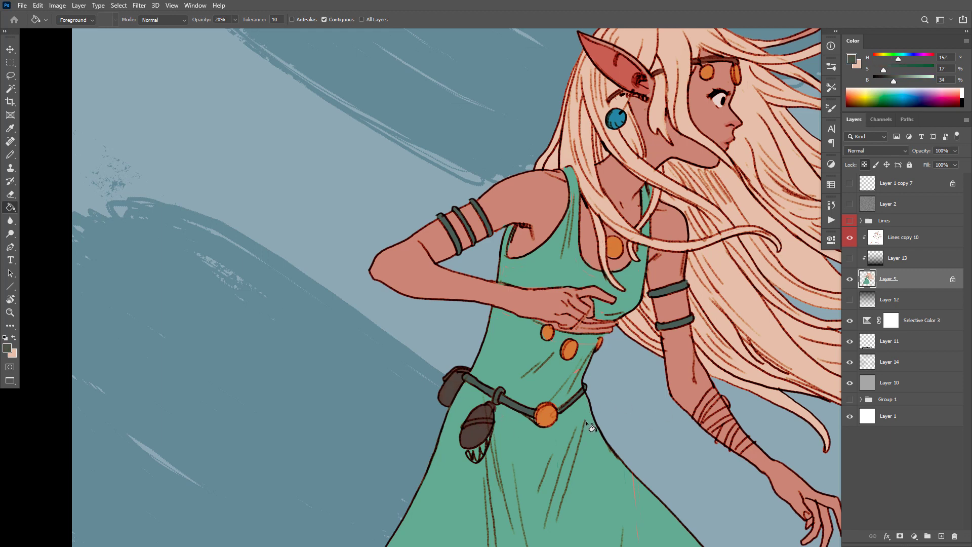
pyautogui.press('b')
pyautogui.keyDown('alt'); pyautogui.click(529, 426); pyautogui.keyUp('alt')
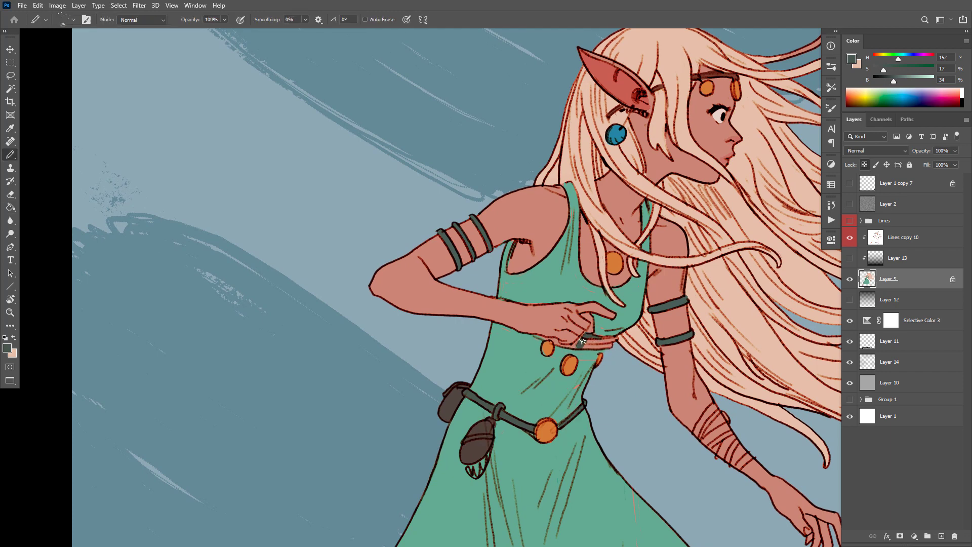
pyautogui.moveTo(583, 341)
pyautogui.mouseDown()
pyautogui.moveTo(540, 340)
pyautogui.moveTo(613, 343)
pyautogui.moveTo(605, 339)
pyautogui.moveTo(610, 349)
pyautogui.mouseUp()
# Clean up the peach hair edge beside the sash and the green dress area between the fingers and sash.
pyautogui.keyDown('alt'); pyautogui.click(605, 329); pyautogui.keyUp('alt')
pyautogui.keyDown('alt'); pyautogui.click(636, 352); pyautogui.keyUp('alt')
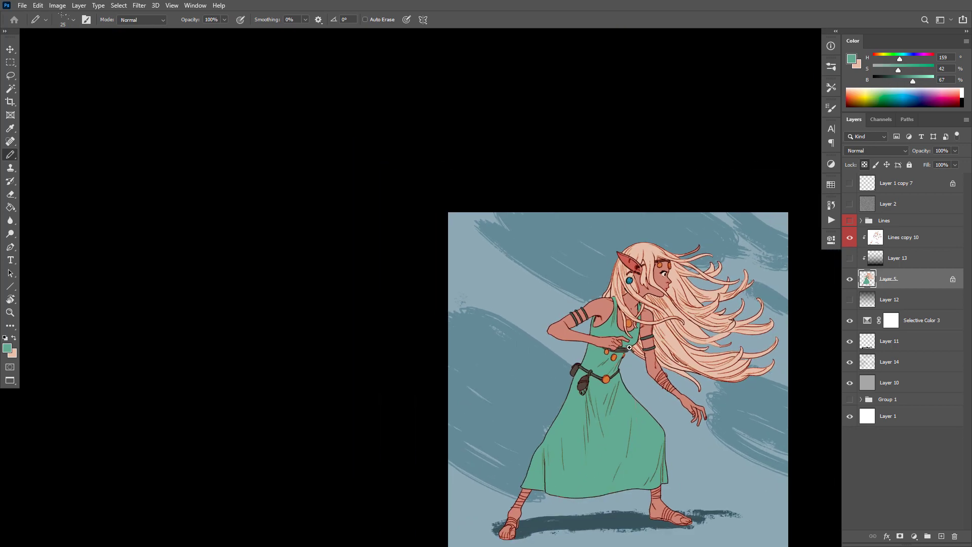
pyautogui.scroll(5, 612, 351)
pyautogui.scroll(5, 610, 353)
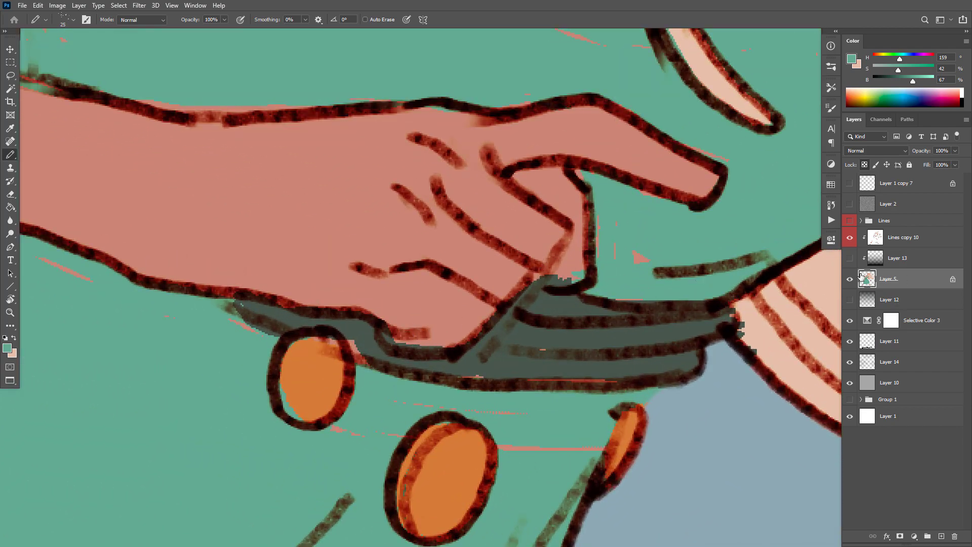
pyautogui.click(850, 238)
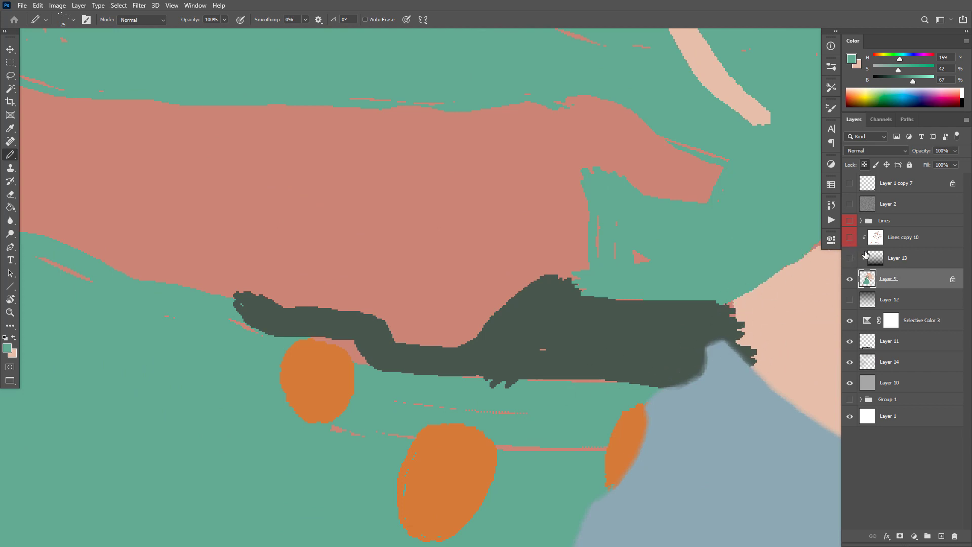
pyautogui.click(850, 237)
pyautogui.keyDown('alt'); pyautogui.click(745, 306); pyautogui.keyUp('alt')
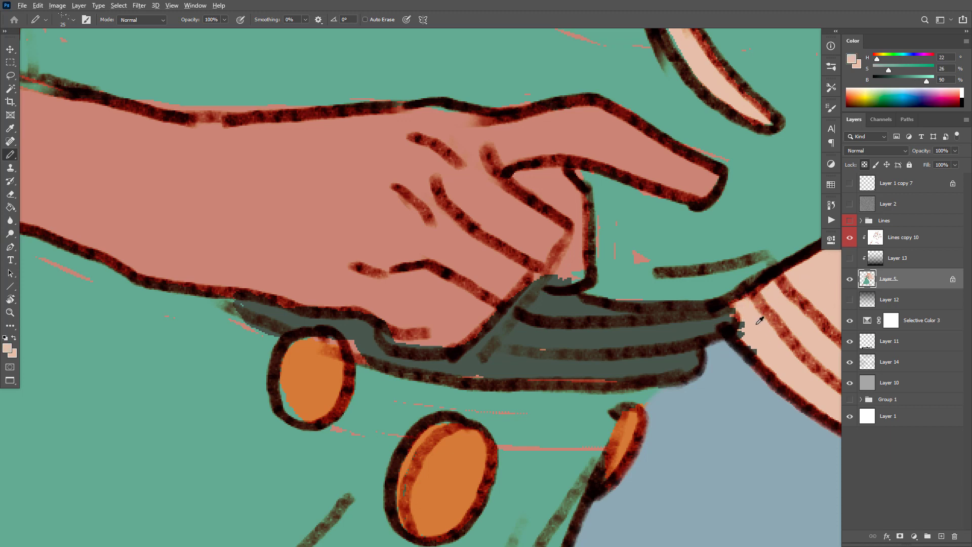
pyautogui.keyDown('alt'); pyautogui.click(711, 279); pyautogui.keyUp('alt')
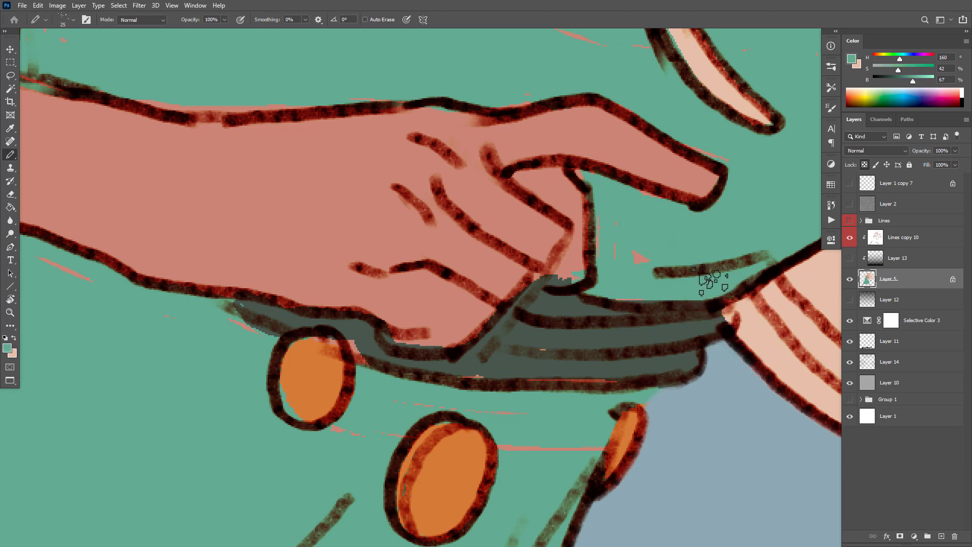
pyautogui.moveTo(623, 282); pyautogui.dragTo(603, 227)
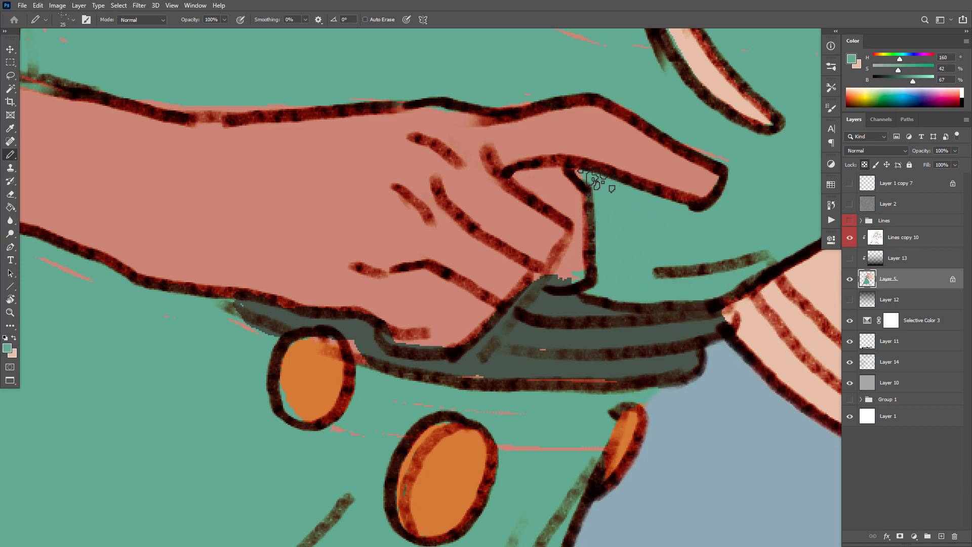
# Tidy the hand's lower edge in the skin colour, the adjoining sash in grey-green, and the first waist ornament in orange (H 25, S 74, B 84).
pyautogui.keyDown('alt'); pyautogui.click(579, 223); pyautogui.keyUp('alt')
pyautogui.moveTo(564, 268)
pyautogui.mouseDown()
pyautogui.moveTo(504, 266)
pyautogui.moveTo(510, 275)
pyautogui.moveTo(459, 334)
pyautogui.moveTo(395, 342)
pyautogui.mouseUp()
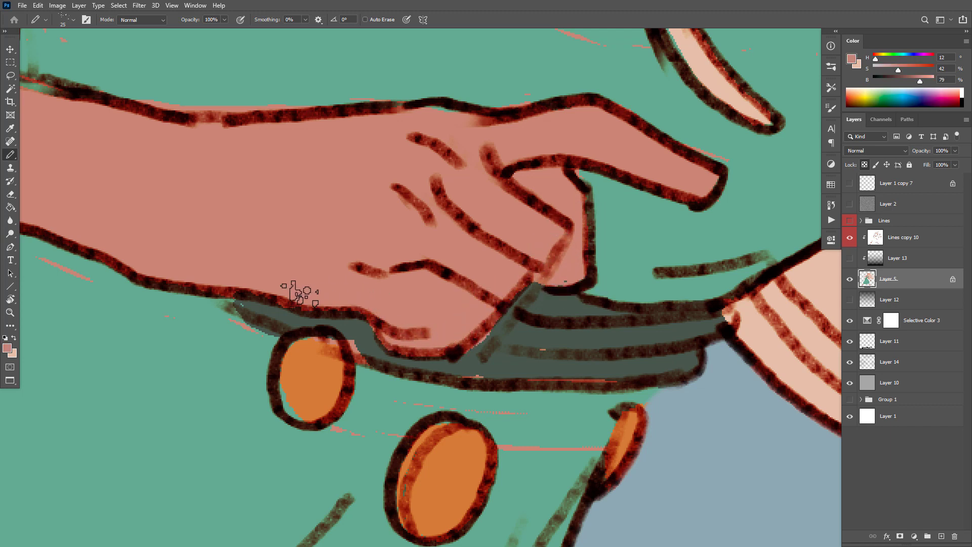
pyautogui.keyDown('alt'); pyautogui.click(365, 340); pyautogui.keyUp('alt')
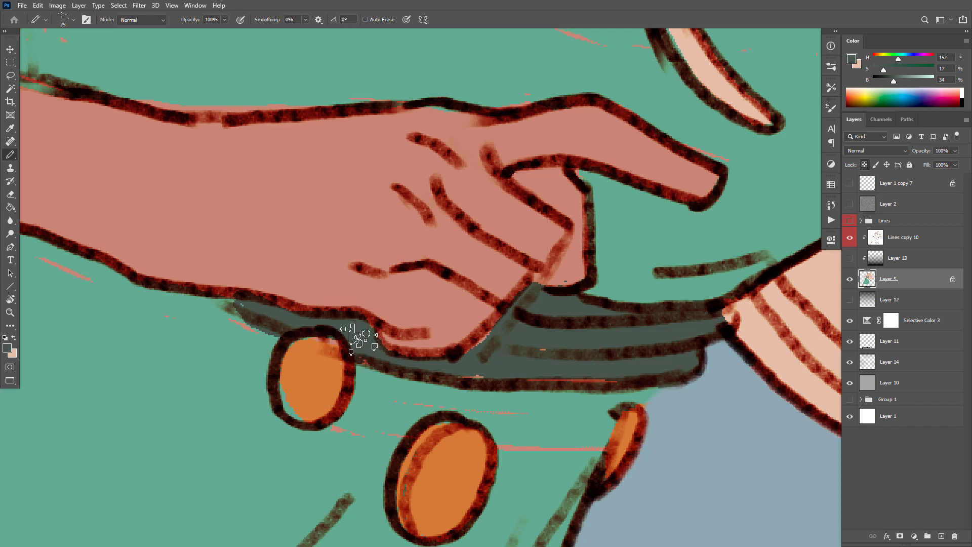
pyautogui.moveTo(299, 366); pyautogui.dragTo(308, 355)
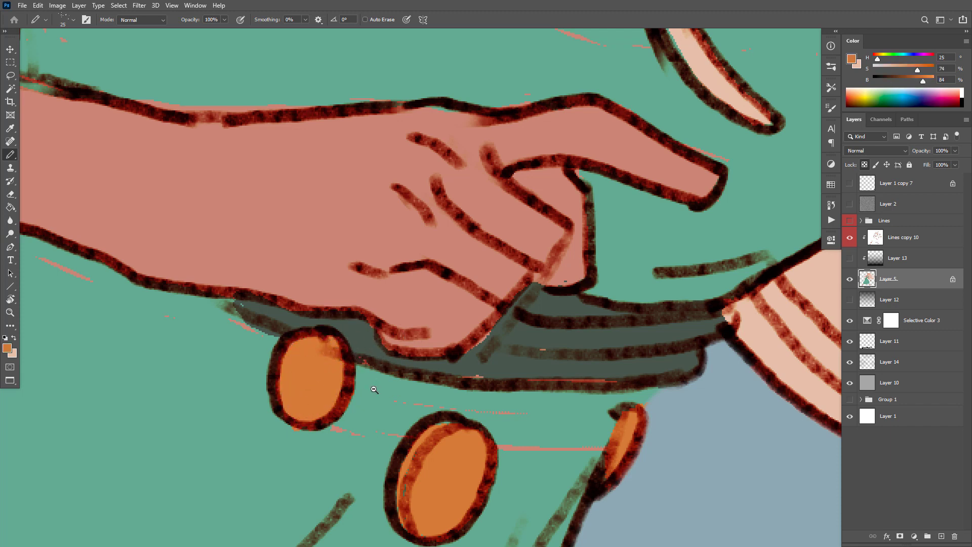
# Cover stray skin-coloured marks on the dress with its green (H 160, S 42, B 67) and tidy the edges around the armhole.
pyautogui.keyDown('alt'); pyautogui.click(365, 403); pyautogui.keyUp('alt')
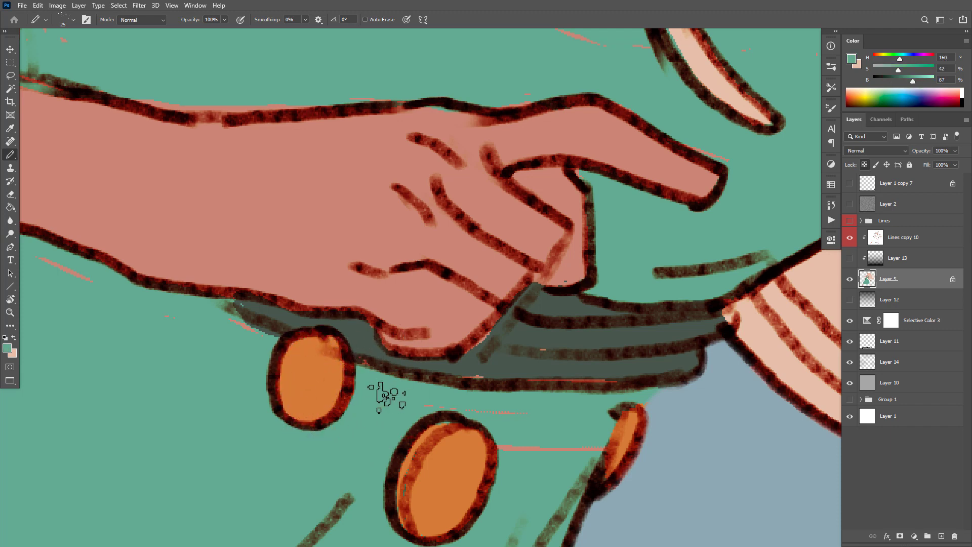
pyautogui.scroll(-4, 242, 337)
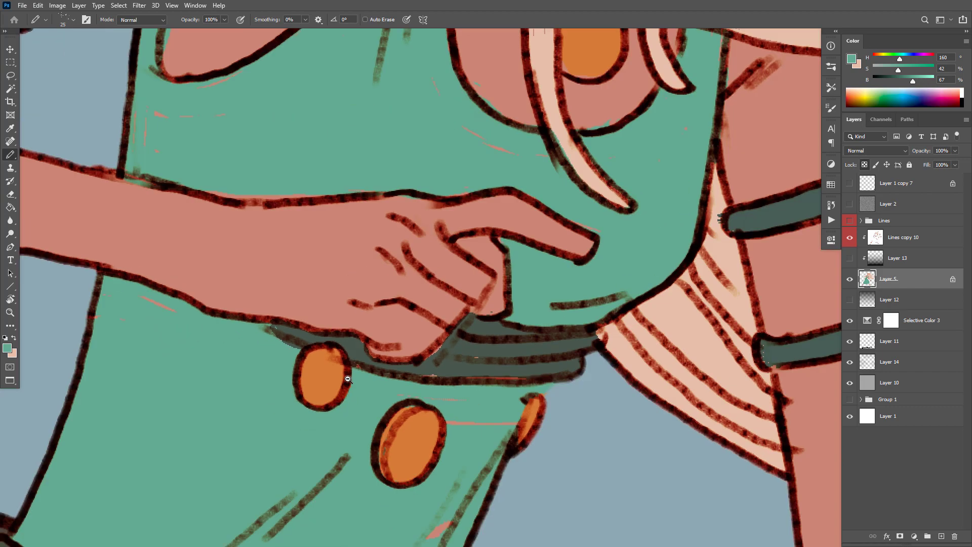
pyautogui.scroll(3, 362, 315)
pyautogui.scroll(1, 362, 315)
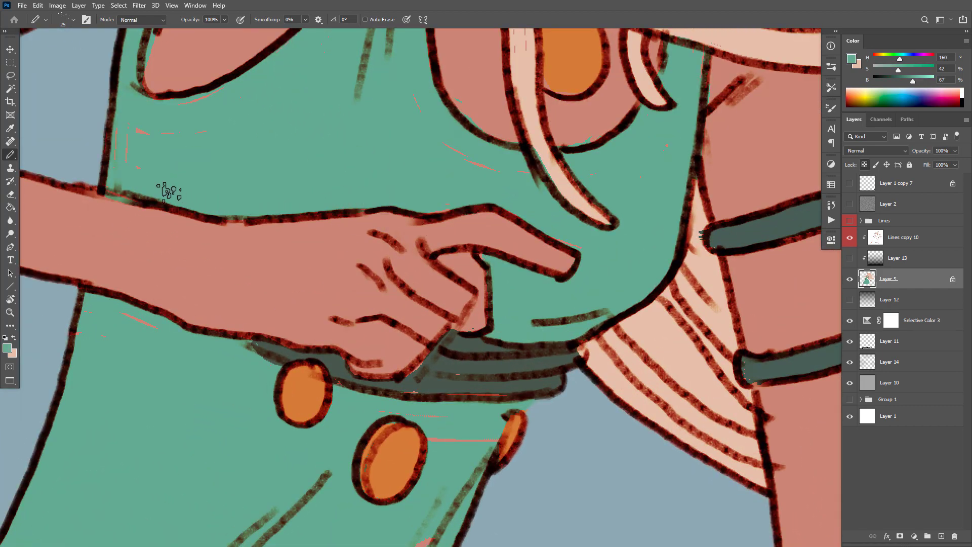
pyautogui.moveTo(284, 119); pyautogui.dragTo(373, 314)
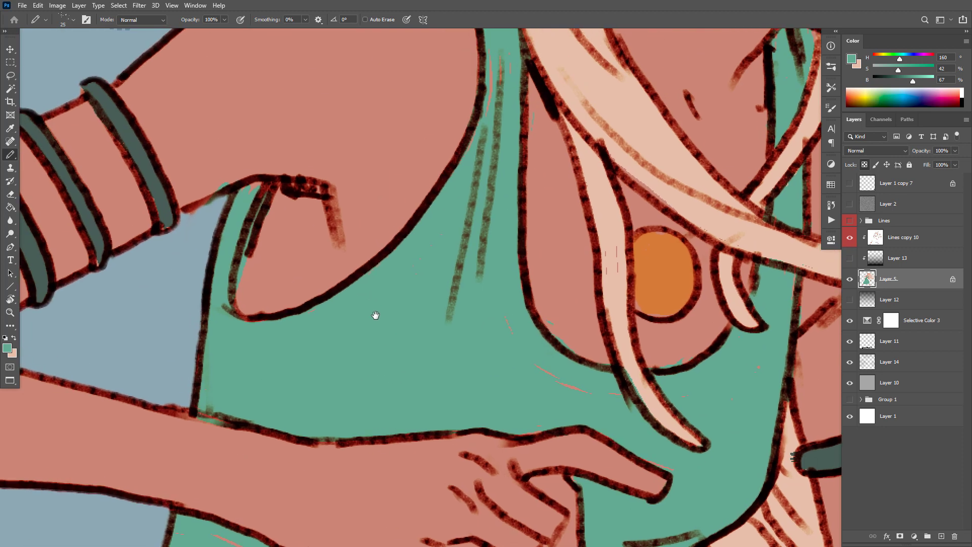
pyautogui.keyDown('alt'); pyautogui.click(278, 210); pyautogui.keyUp('alt')
pyautogui.moveTo(277, 202); pyautogui.dragTo(248, 255)
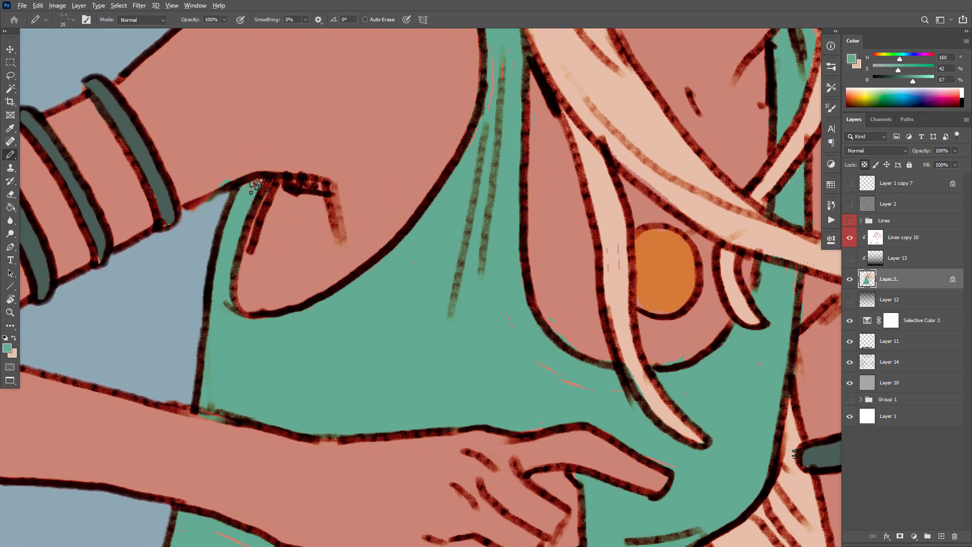
# Touch up the ends of the upper-arm bands in their dark grey-green (H 161, S 27, B 37).
pyautogui.keyDown('alt'); pyautogui.click(169, 193); pyautogui.keyUp('alt')
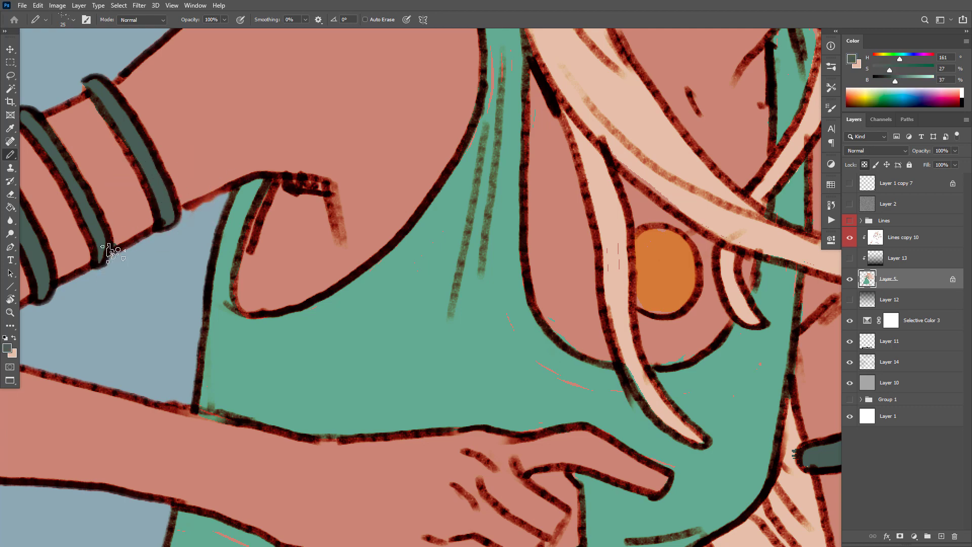
pyautogui.keyDown('ctrl'); pyautogui.keyDown('alt'); pyautogui.click(155, 221); pyautogui.keyUp('alt'); pyautogui.keyUp('ctrl')
pyautogui.keyDown('ctrl'); pyautogui.keyDown('alt'); pyautogui.click(155, 221); pyautogui.keyUp('alt'); pyautogui.keyUp('ctrl')
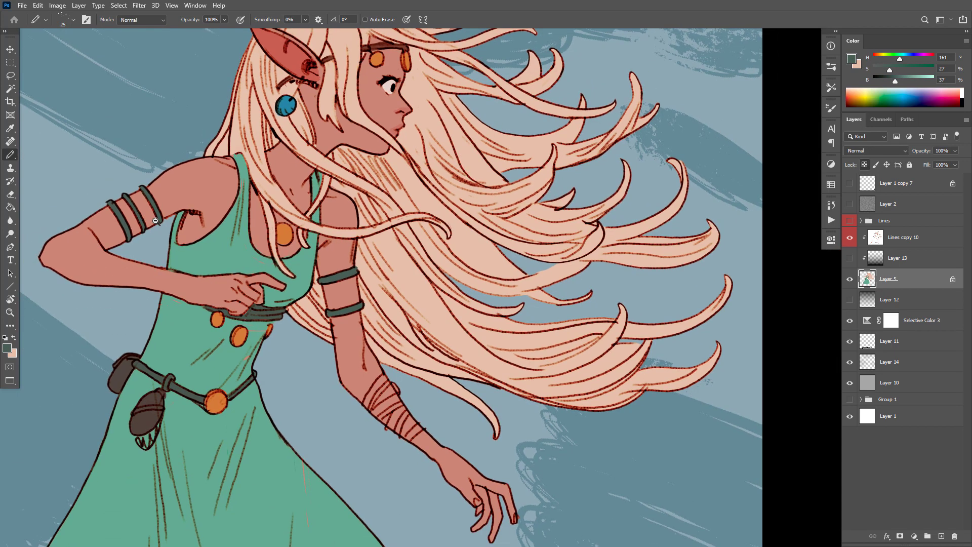
pyautogui.keyDown('ctrl'); pyautogui.keyDown('alt'); pyautogui.click(517, 354); pyautogui.keyUp('alt'); pyautogui.keyUp('ctrl')
pyautogui.keyDown('ctrl'); pyautogui.keyDown('alt'); pyautogui.click(517, 355); pyautogui.keyUp('alt'); pyautogui.keyUp('ctrl')
pyautogui.moveTo(553, 426); pyautogui.dragTo(595, 332)
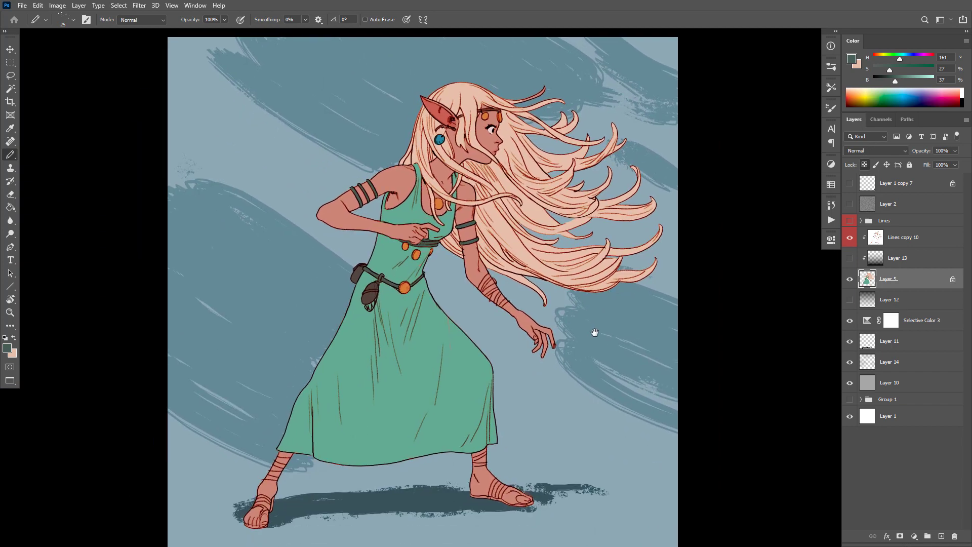
# Paint the wraps on both lower legs in the pouch's dark brown (H 20, S 26, B 31).
pyautogui.keyDown('ctrl'); pyautogui.click(463, 232); pyautogui.keyUp('ctrl')
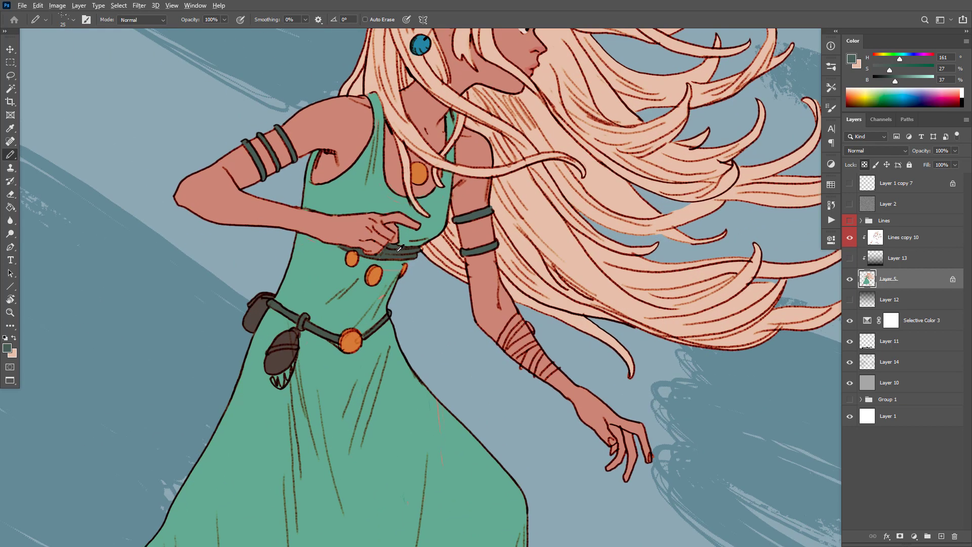
pyautogui.keyDown('alt'); pyautogui.click(399, 248); pyautogui.keyUp('alt')
pyautogui.moveTo(547, 449)
pyautogui.mouseDown()
pyautogui.moveTo(643, 168)
pyautogui.moveTo(658, 178)
pyautogui.mouseUp()
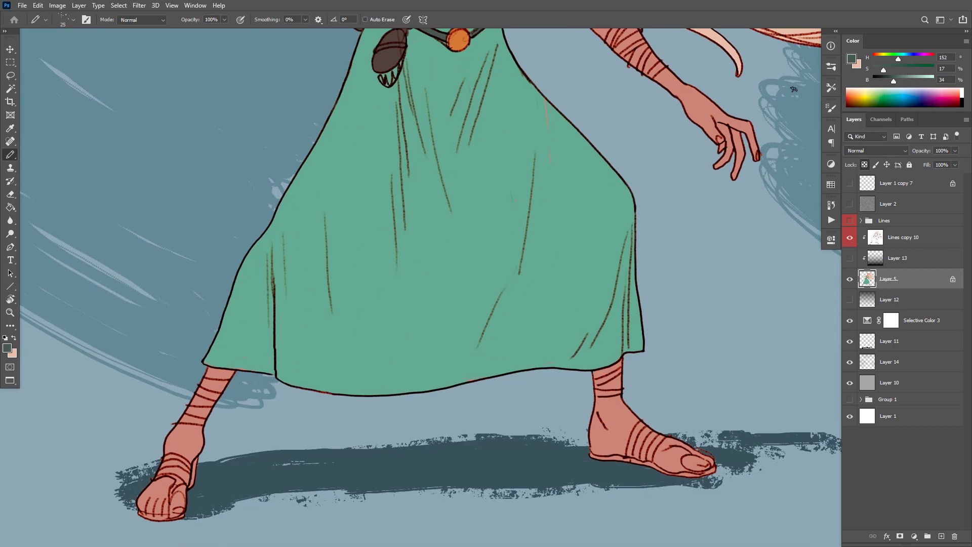
pyautogui.keyDown('alt'); pyautogui.click(387, 53); pyautogui.keyUp('alt')
pyautogui.moveTo(624, 363)
pyautogui.mouseDown()
pyautogui.moveTo(592, 373)
pyautogui.moveTo(619, 381)
pyautogui.moveTo(594, 386)
pyautogui.moveTo(621, 393)
pyautogui.mouseUp()
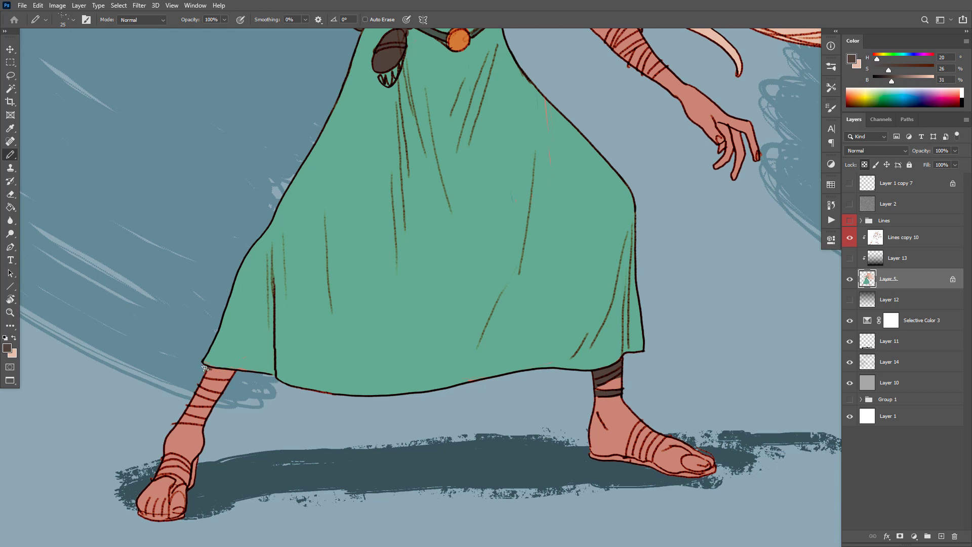
pyautogui.moveTo(205, 368)
pyautogui.mouseDown()
pyautogui.moveTo(231, 373)
pyautogui.moveTo(199, 384)
pyautogui.moveTo(226, 390)
pyautogui.moveTo(189, 406)
pyautogui.moveTo(209, 415)
pyautogui.moveTo(184, 419)
pyautogui.moveTo(202, 423)
pyautogui.mouseUp()
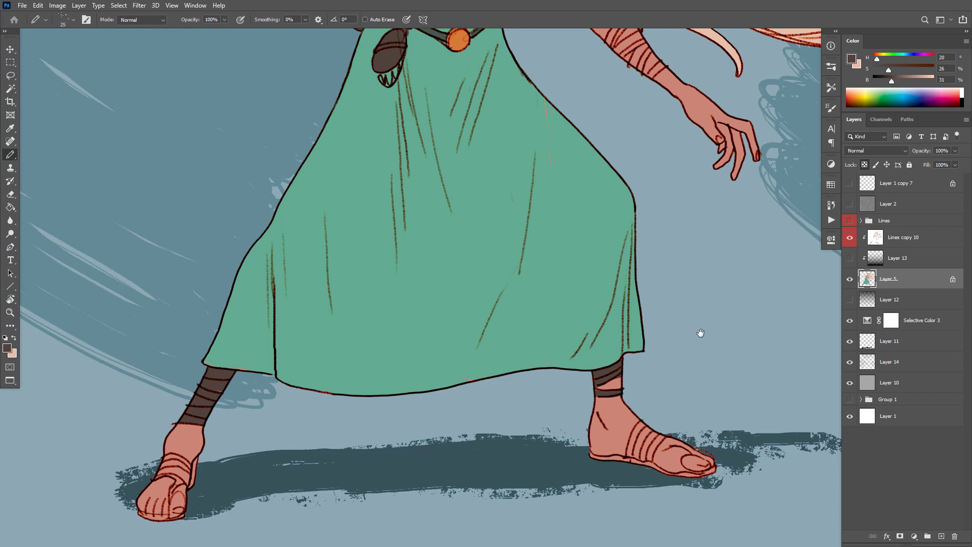
# Paint the sandal straps and soles on both feet in the same dark brown as the leg wraps.
pyautogui.scroll(-3, 699, 333)
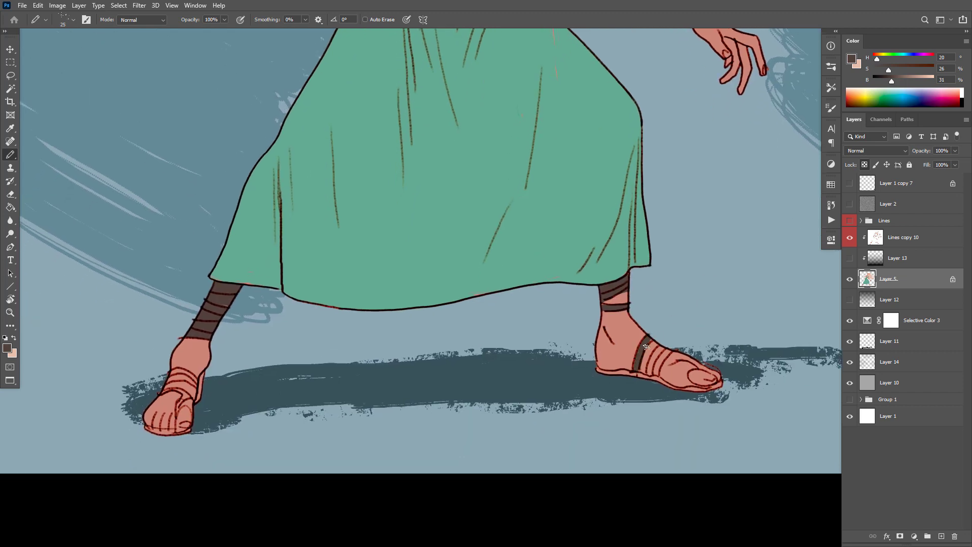
pyautogui.moveTo(646, 347)
pyautogui.mouseDown()
pyautogui.moveTo(639, 370)
pyautogui.moveTo(666, 345)
pyautogui.moveTo(651, 374)
pyautogui.mouseUp()
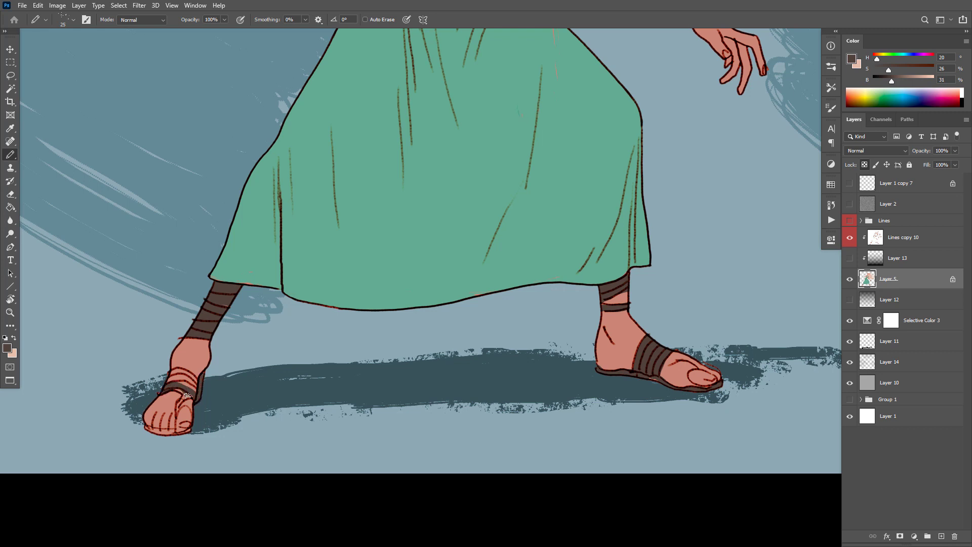
pyautogui.moveTo(195, 389); pyautogui.dragTo(173, 373)
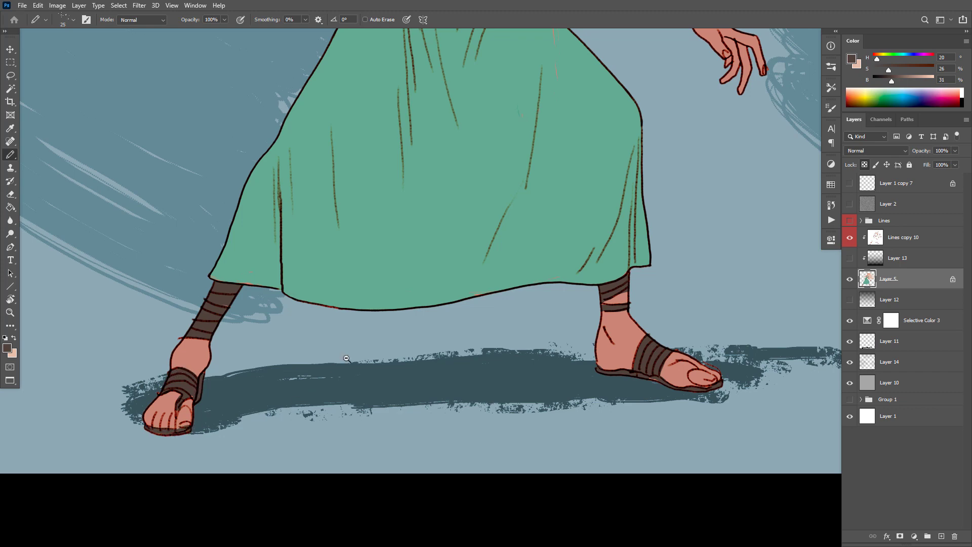
pyautogui.scroll(-6, 346, 358)
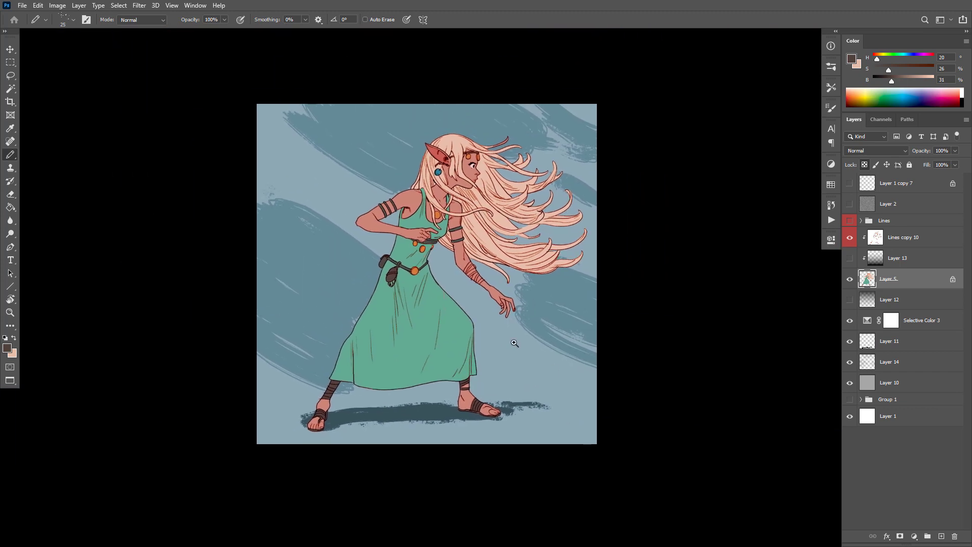
# Fill the belt around the waist with a lighter brown (H 25, S 21, B 42) at 100% opacity.
pyautogui.scroll(1, 508, 342)
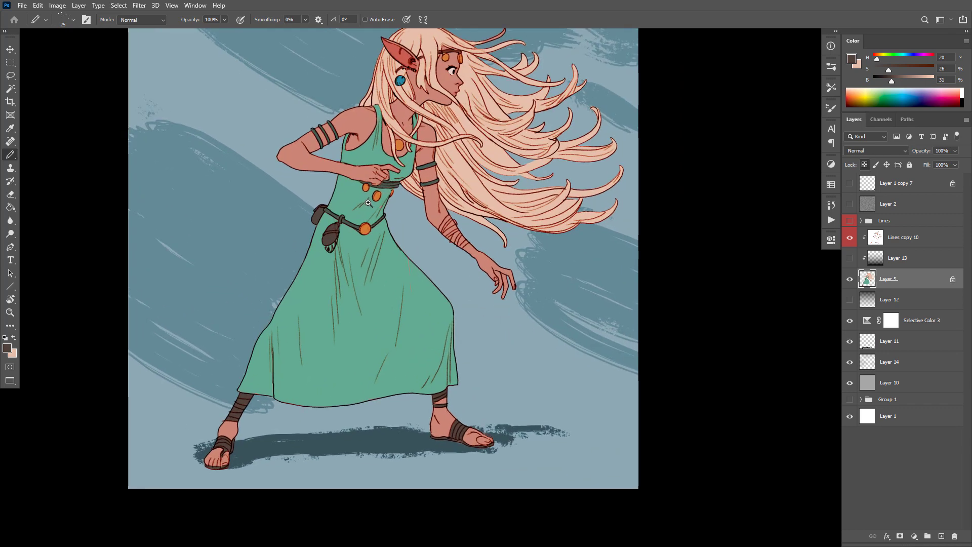
pyautogui.scroll(3, 368, 202)
pyautogui.keyDown('alt'); pyautogui.click(337, 253); pyautogui.keyUp('alt')
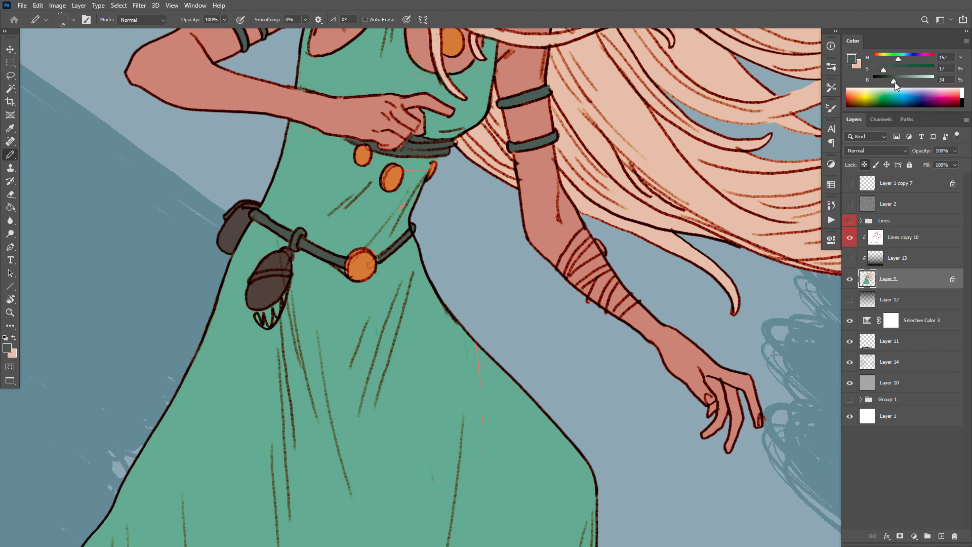
pyautogui.moveTo(895, 82); pyautogui.dragTo(899, 81)
pyautogui.moveTo(315, 256); pyautogui.dragTo(332, 257)
pyautogui.press('g')
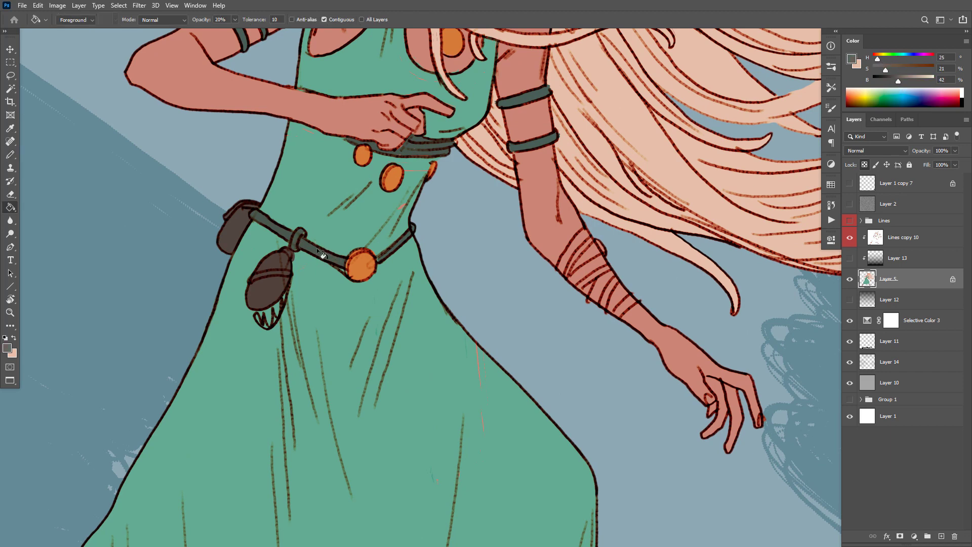
pyautogui.click(336, 265)
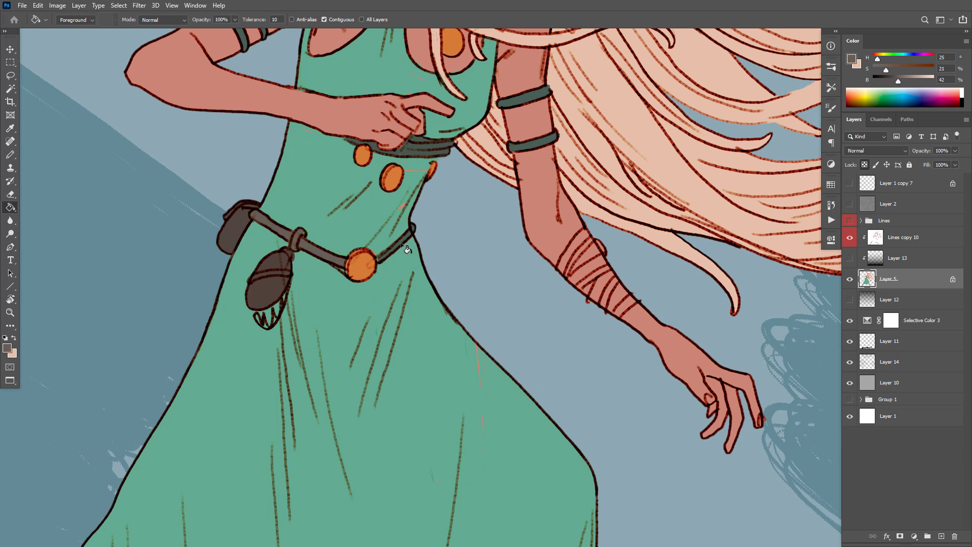
# Paint the strap across the hanging pouch in the belt's brown and touch up the pouch edges.
pyautogui.press('b')
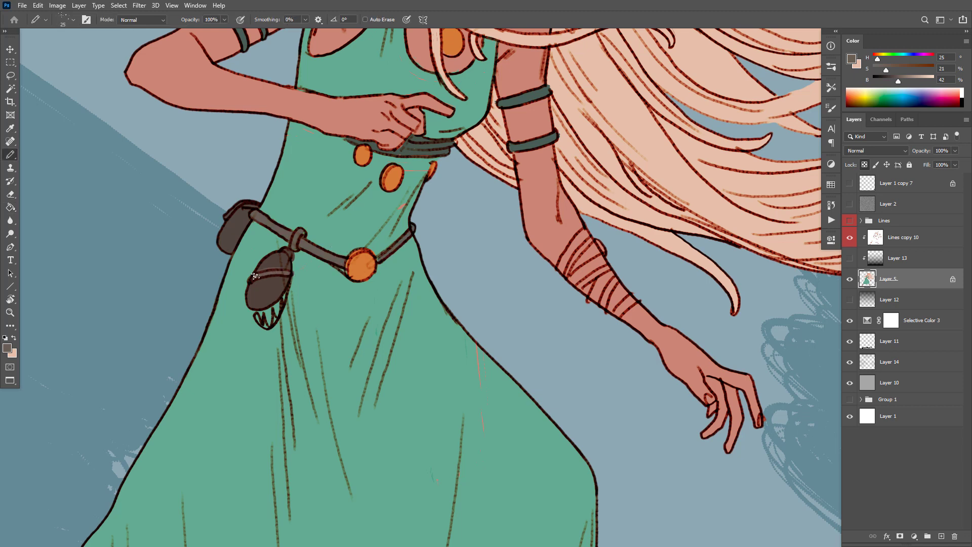
pyautogui.keyDown('alt'); pyautogui.click(286, 267); pyautogui.keyUp('alt')
pyautogui.keyDown('alt'); pyautogui.click(254, 260); pyautogui.keyUp('alt')
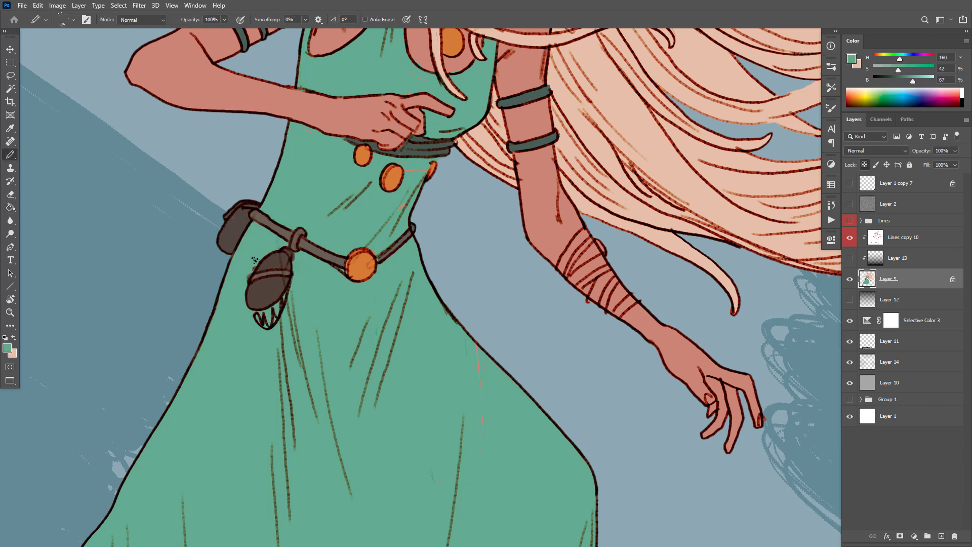
pyautogui.keyDown('alt'); pyautogui.click(277, 260); pyautogui.keyUp('alt')
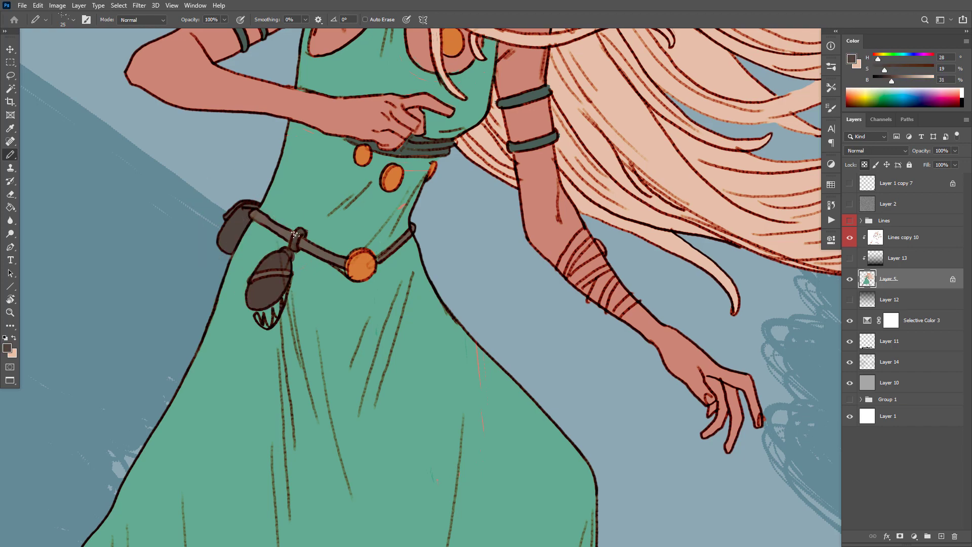
# Paint the wraps on the extended forearm in the sash's dark grey-green (H 152, S 17, B 34).
pyautogui.scroll(-5, 296, 234)
pyautogui.scroll(5, 442, 238)
pyautogui.keyDown('alt'); pyautogui.click(441, 238); pyautogui.keyUp('alt')
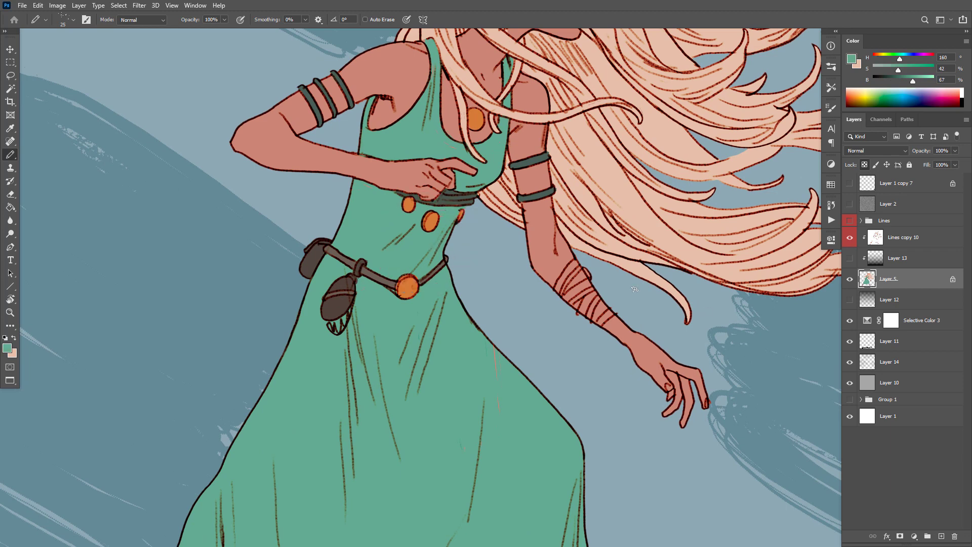
pyautogui.keyDown('alt'); pyautogui.click(461, 196); pyautogui.keyUp('alt')
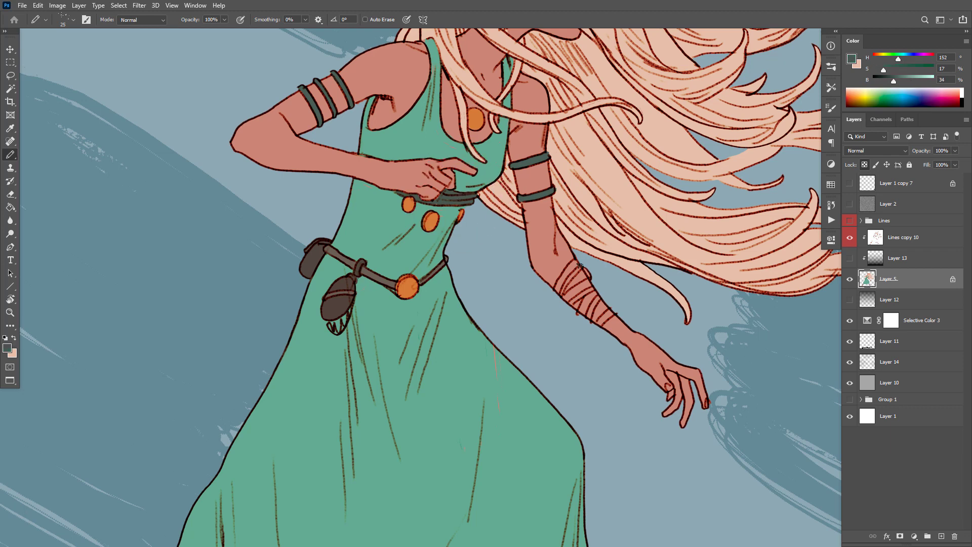
pyautogui.moveTo(578, 262)
pyautogui.mouseDown()
pyautogui.moveTo(569, 284)
pyautogui.moveTo(582, 265)
pyautogui.moveTo(591, 278)
pyautogui.moveTo(580, 284)
pyautogui.moveTo(598, 275)
pyautogui.moveTo(584, 291)
pyautogui.moveTo(596, 290)
pyautogui.moveTo(598, 324)
pyautogui.mouseUp()
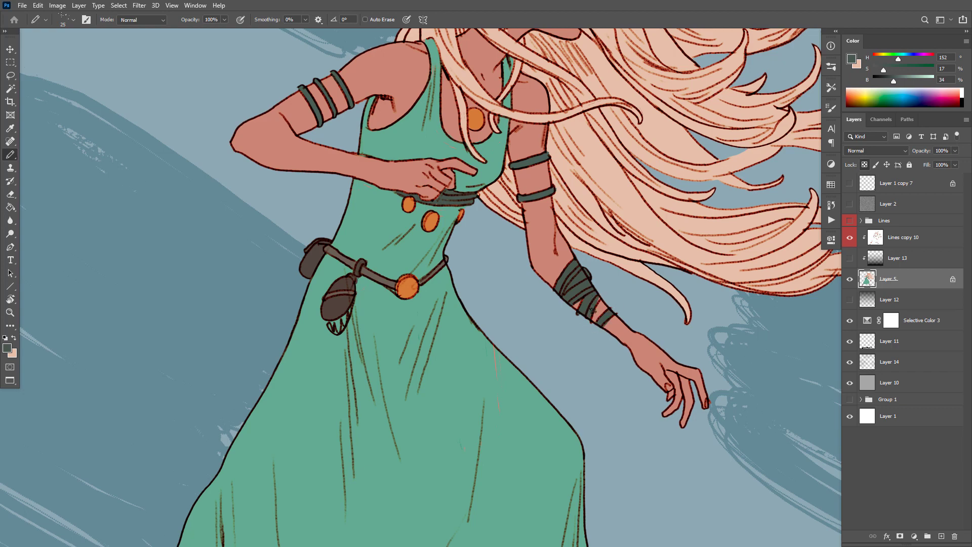
pyautogui.scroll(-5, 614, 272)
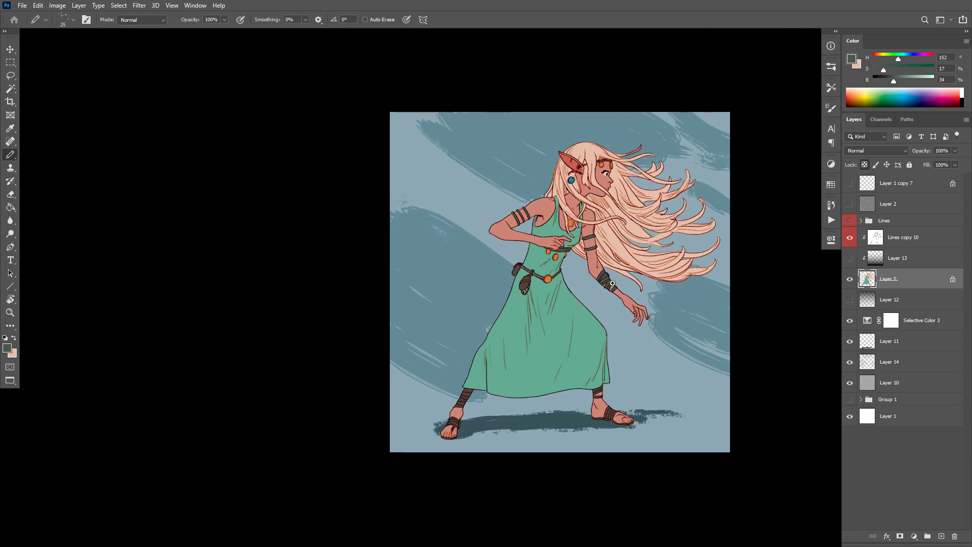
# Tint the forearm wraps and the waist sash with the skin colour (H 12, S 42, B 75) using 30% opacity fills.
pyautogui.scroll(5, 586, 232)
pyautogui.keyDown('alt'); pyautogui.click(566, 234); pyautogui.keyUp('alt')
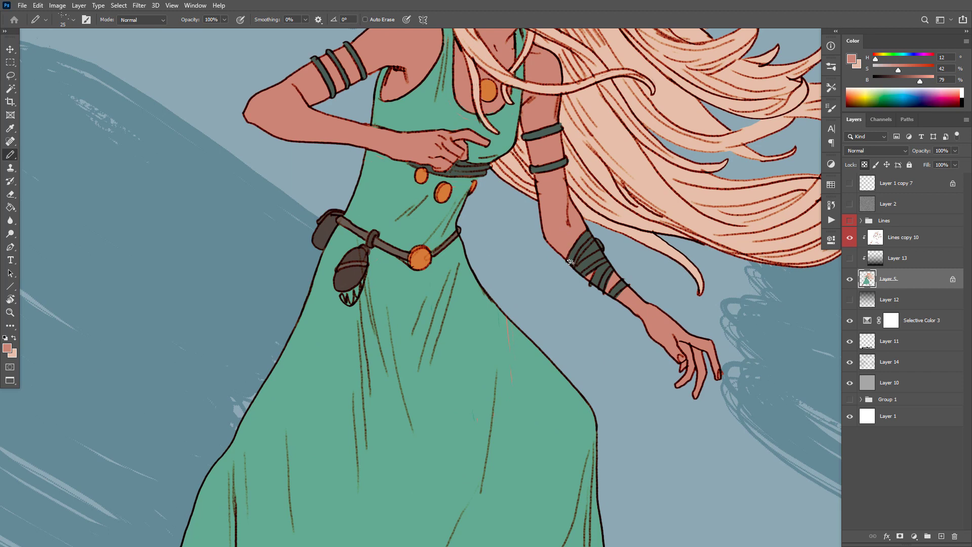
pyautogui.press('g')
pyautogui.click(600, 261)
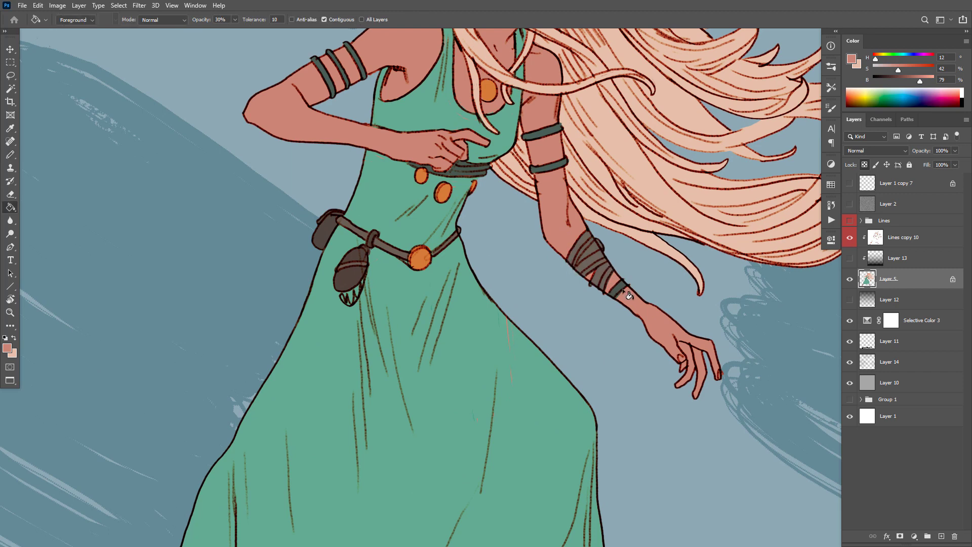
pyautogui.click(485, 172)
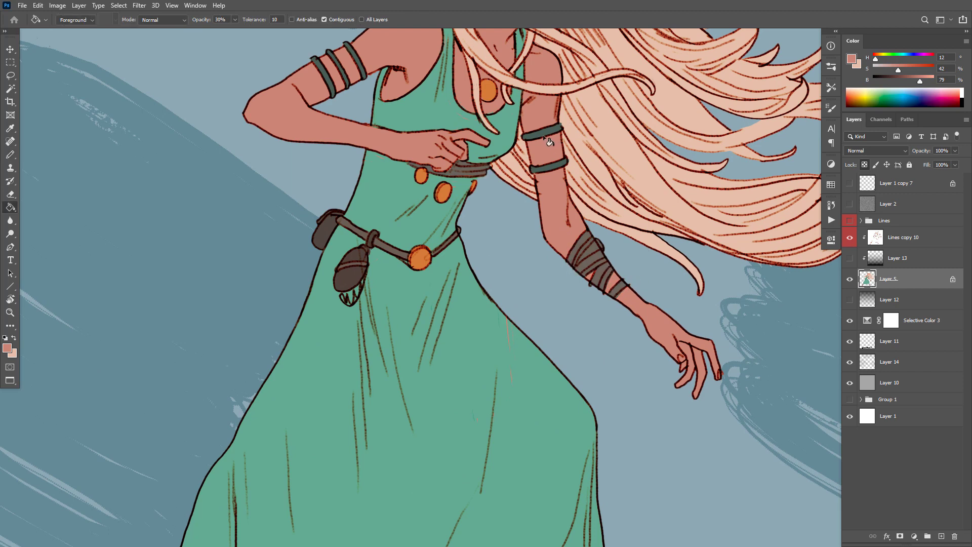
# Tint the bands on both upper arms with the skin colour using 30% opacity fills.
pyautogui.click(546, 131)
pyautogui.click(349, 73)
pyautogui.click(332, 86)
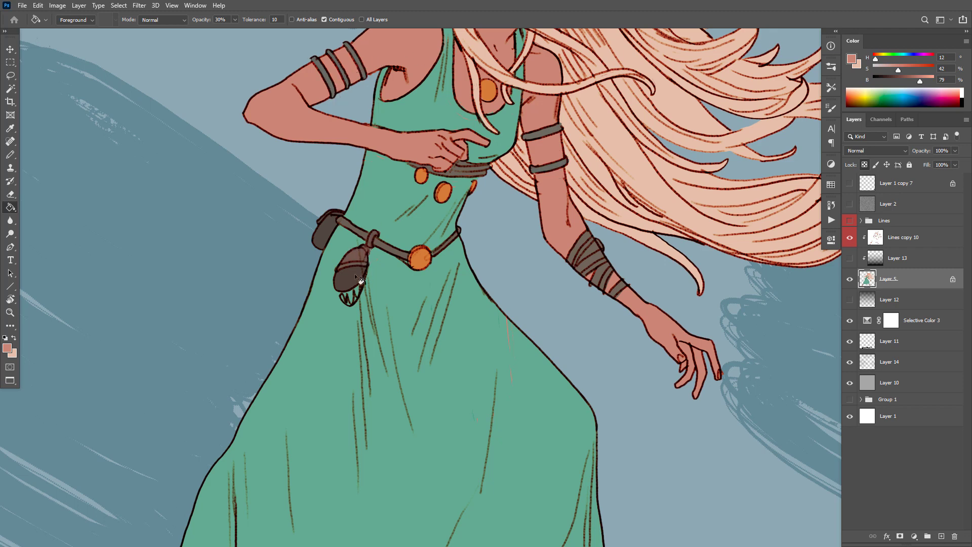
# Tint the belt and its pouches with the skin colour using 30% opacity fills.
pyautogui.click(394, 254)
pyautogui.click(357, 236)
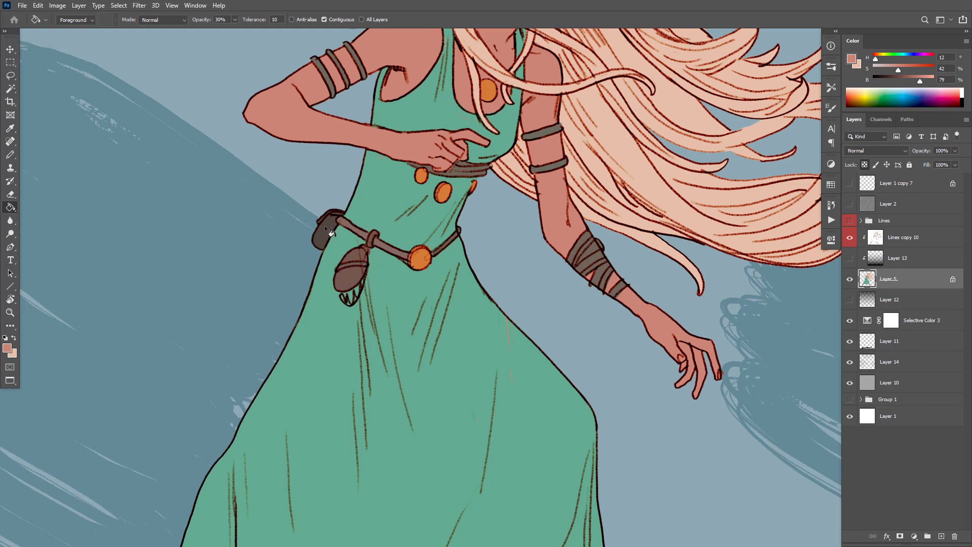
pyautogui.click(443, 248)
pyautogui.scroll(-8, 480, 281)
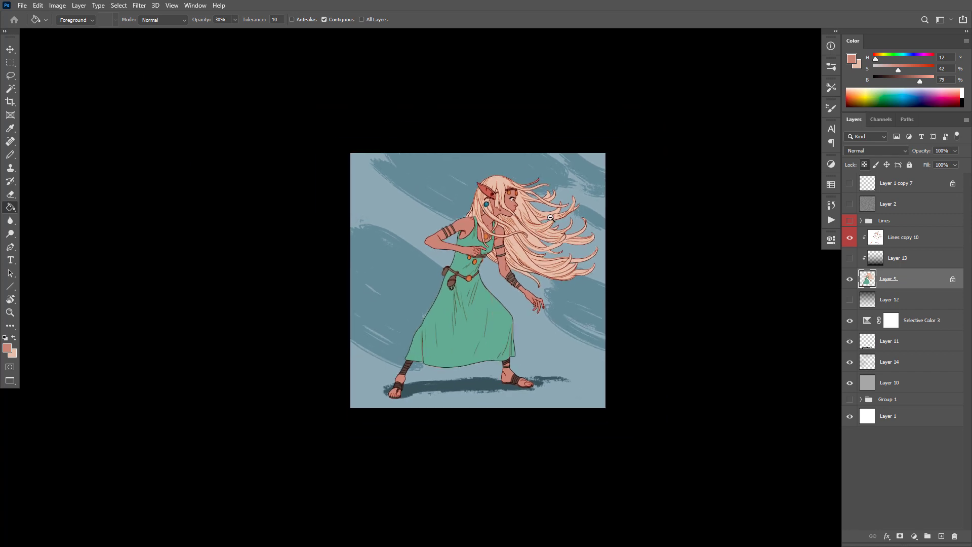
# Tint the leg wraps and the sandals on both feet with the skin colour using 30% opacity fills.
pyautogui.scroll(8, 524, 257)
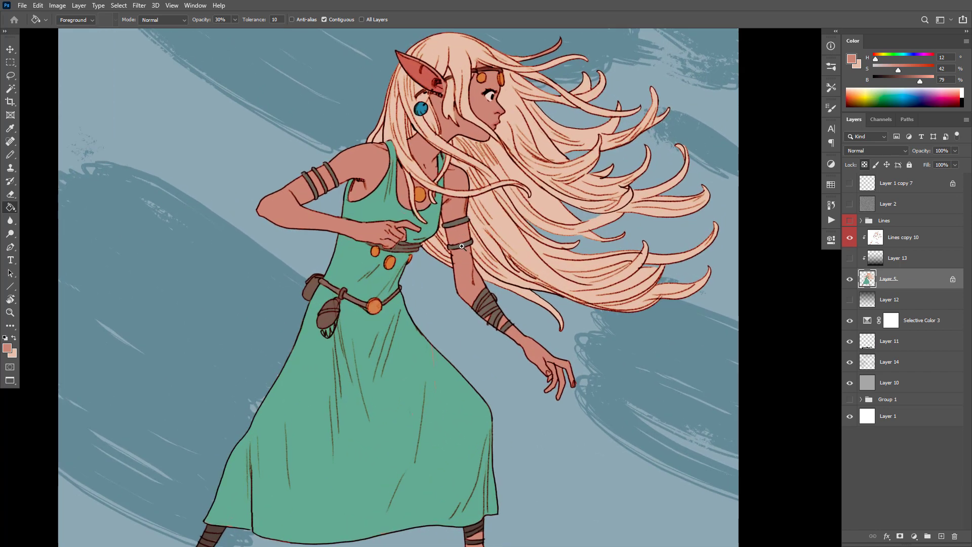
pyautogui.scroll(3, 516, 303)
pyautogui.scroll(-6, 625, 264)
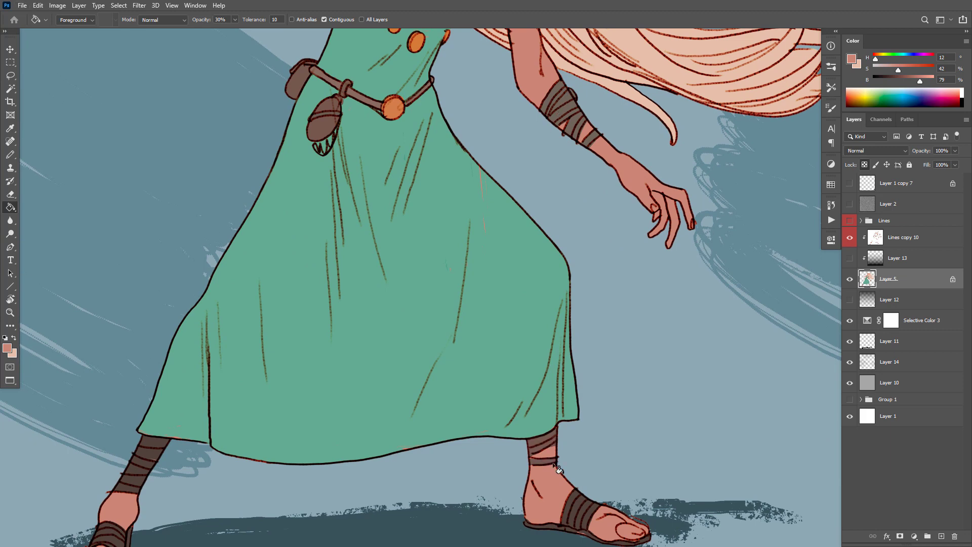
pyautogui.click(577, 506)
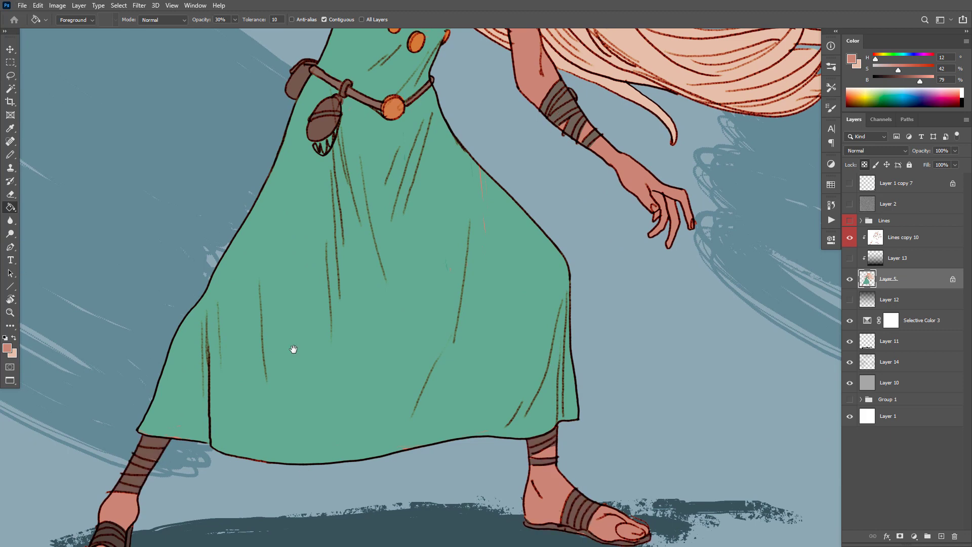
pyautogui.scroll(-5, 293, 349)
pyautogui.hscroll(-5, 294, 350)
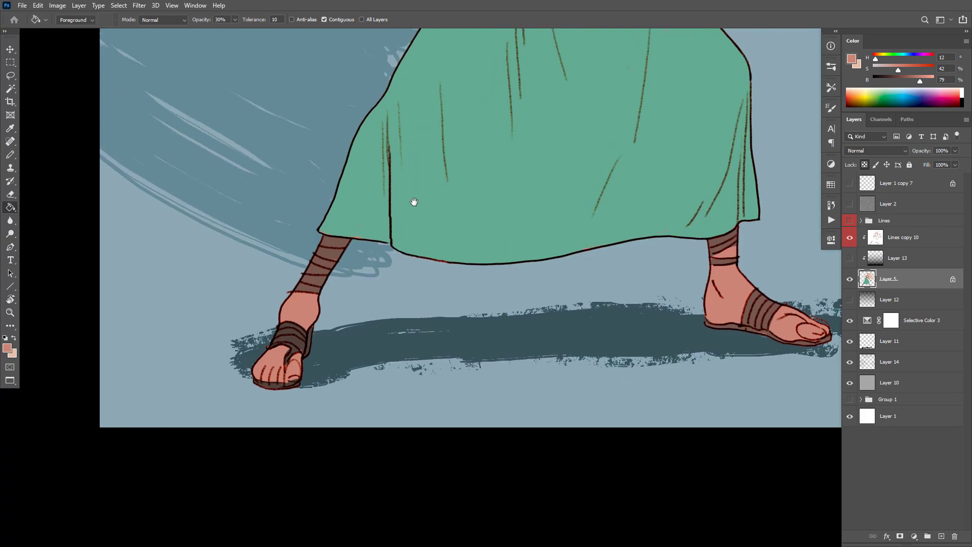
pyautogui.click(296, 385)
pyautogui.click(318, 265)
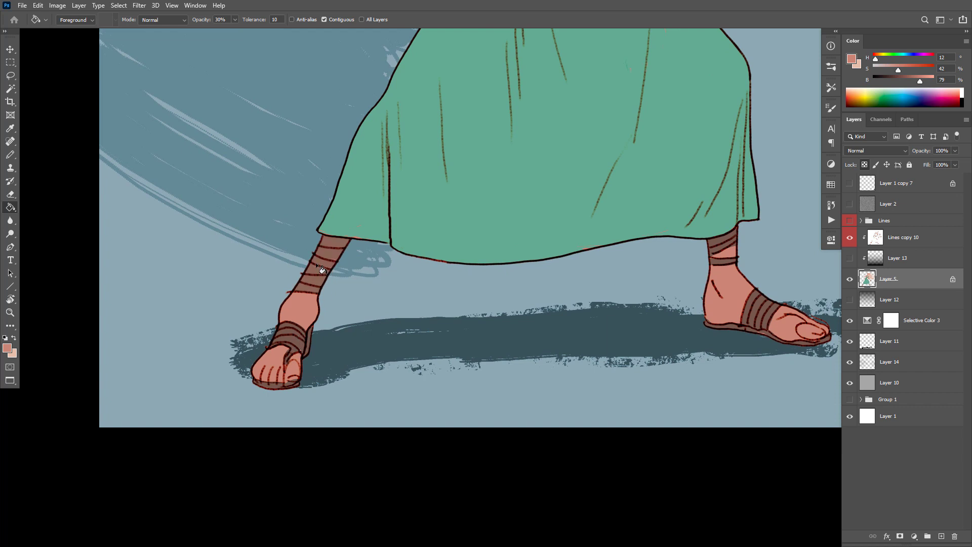
pyautogui.click(728, 248)
pyautogui.click(758, 311)
pyautogui.moveTo(601, 340); pyautogui.dragTo(669, 299)
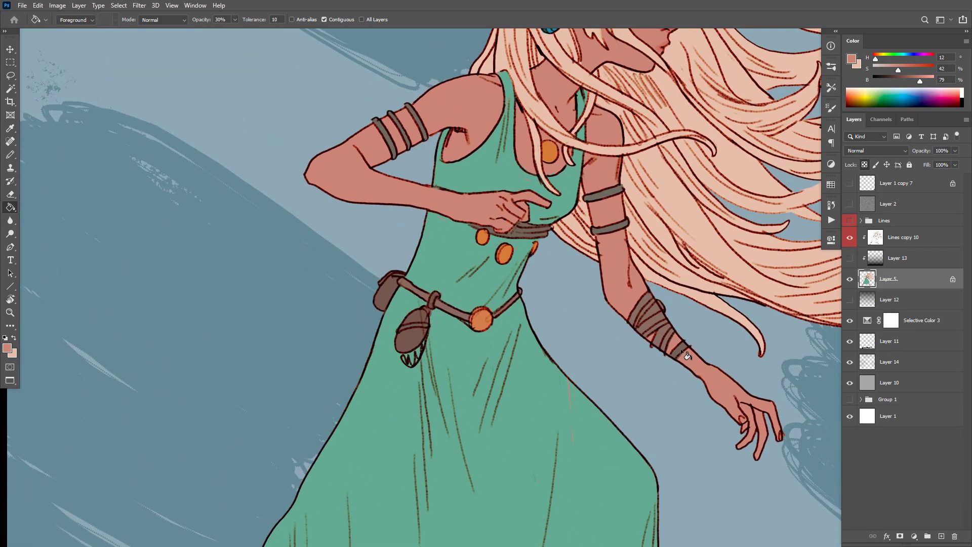
# Try a 30% skin-colour fill on the hair and tint the blue earring with the same fill.
pyautogui.scroll(-6, 688, 356)
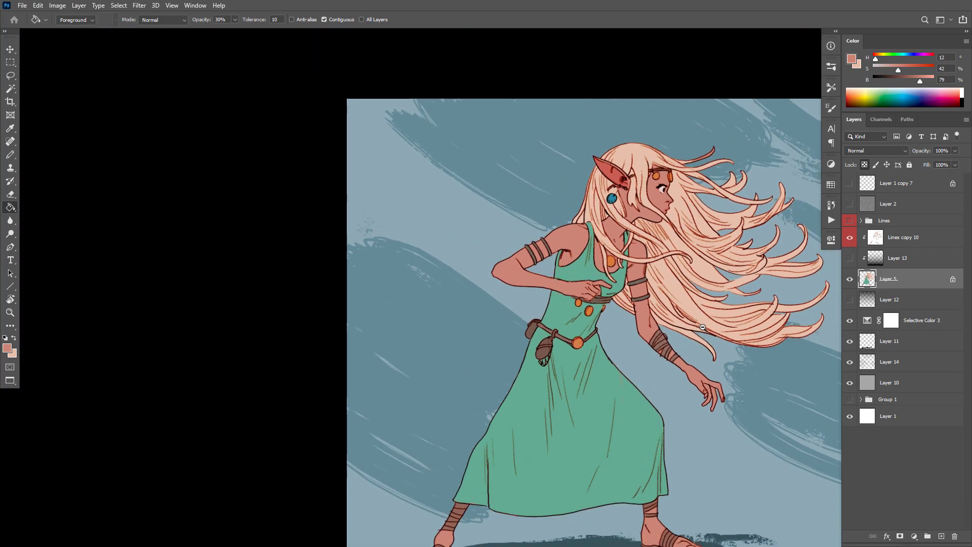
pyautogui.scroll(-4, 703, 328)
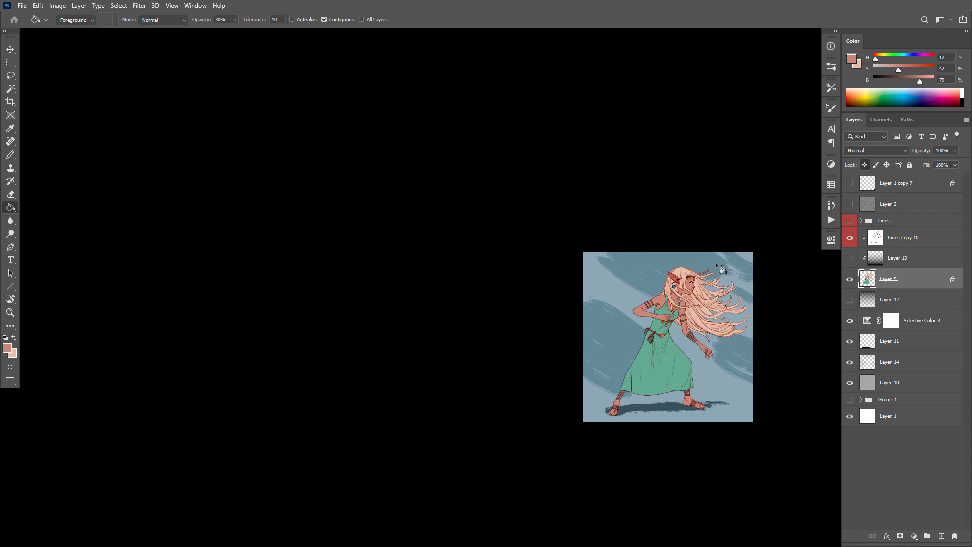
pyautogui.scroll(5, 695, 275)
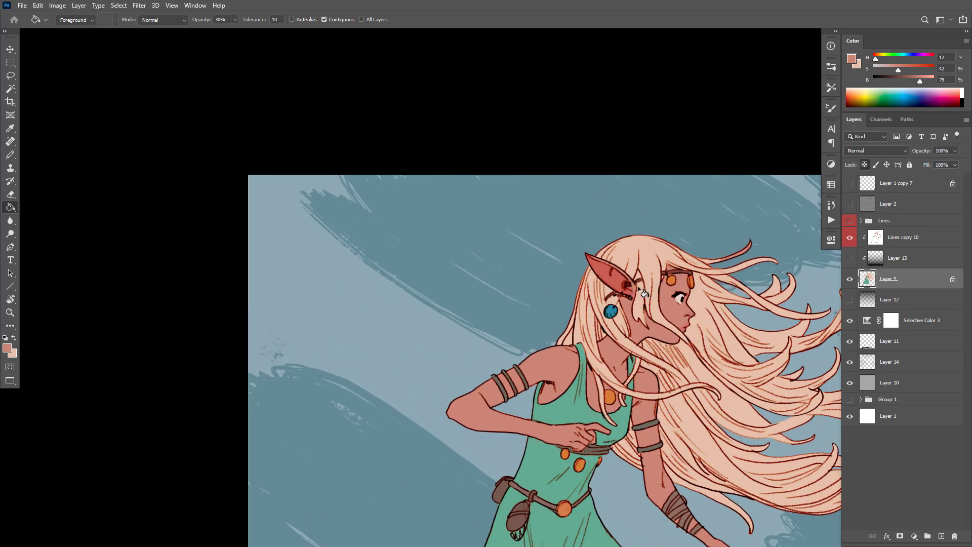
pyautogui.click(641, 288)
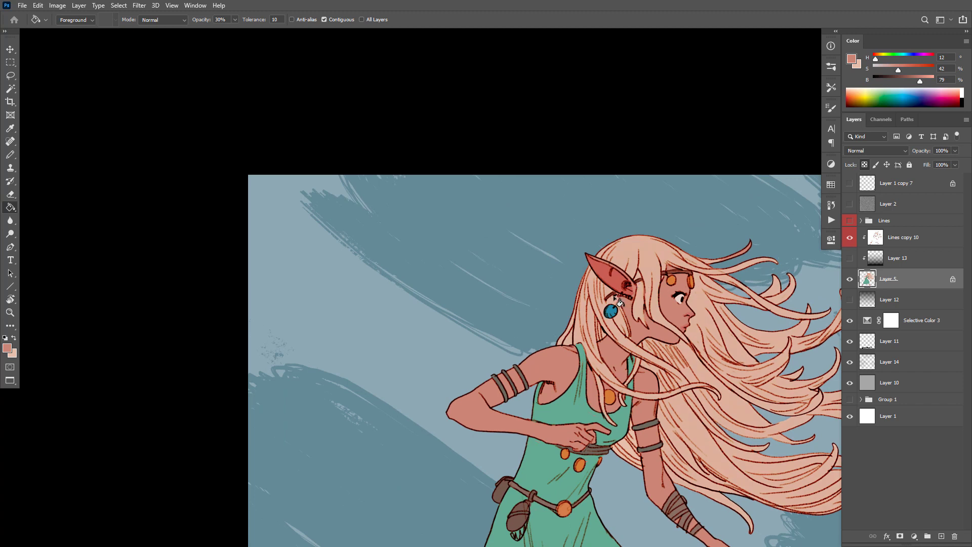
pyautogui.click(666, 288)
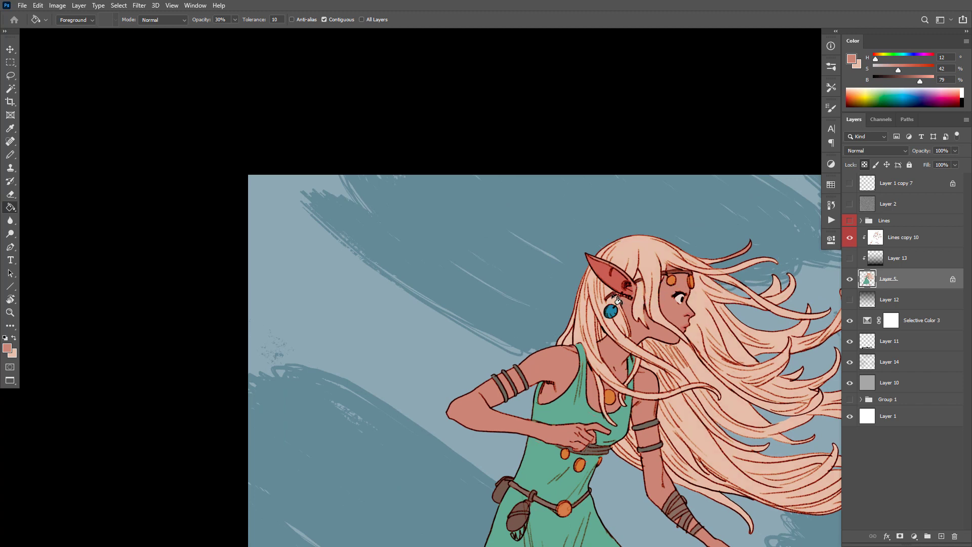
pyautogui.scroll(-5, 681, 314)
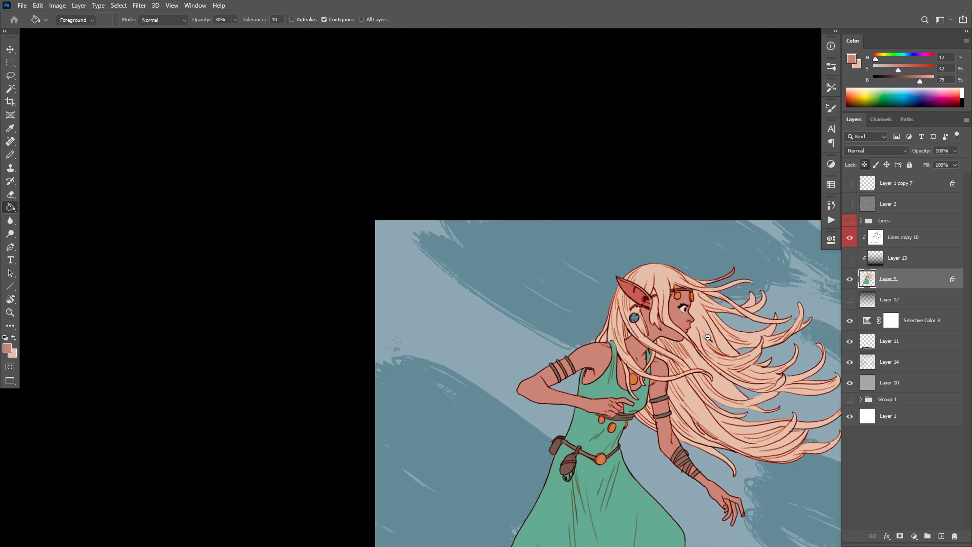
pyautogui.scroll(1, 687, 369)
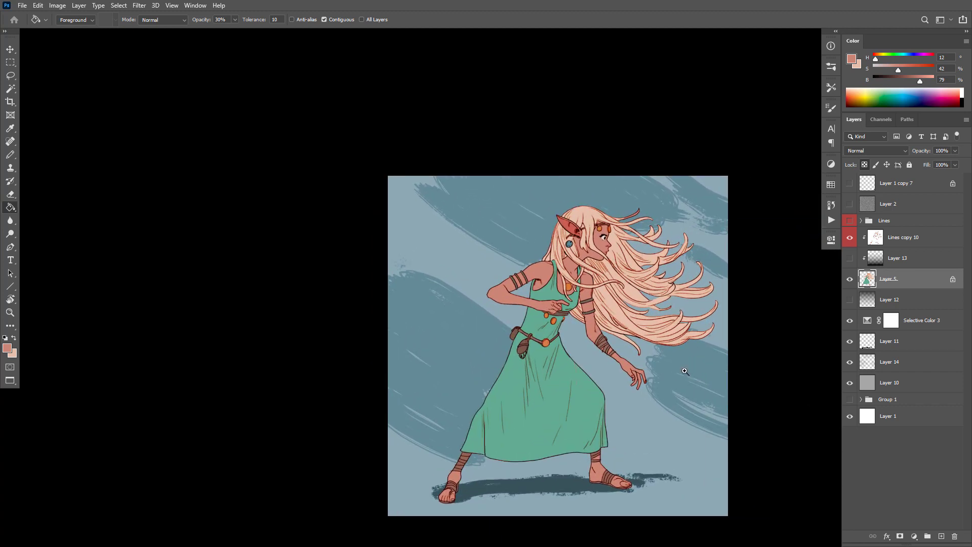
# Show and hide the Layer 13 gradient to compare the figure with and without it.
pyautogui.scroll(2, 655, 348)
pyautogui.moveTo(716, 388); pyautogui.dragTo(729, 333)
pyautogui.click(850, 258)
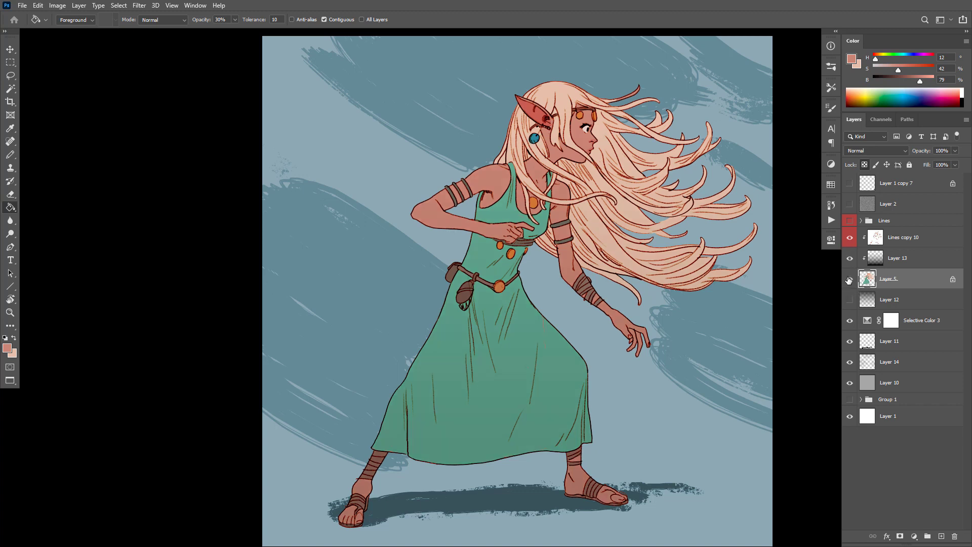
pyautogui.click(850, 259)
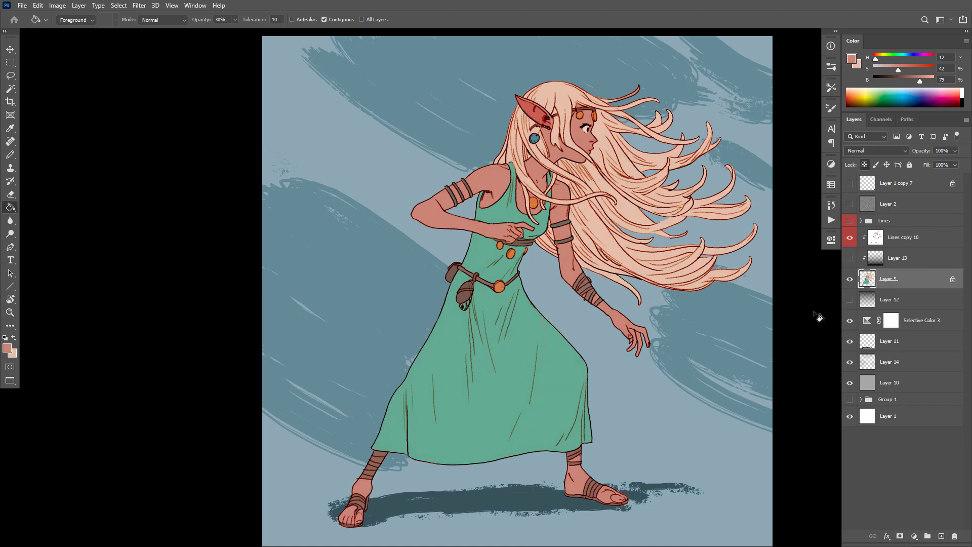
# Sample the background's darker blue (H 194, S 34, B 59) and create a new layer directly above Layer 10.
pyautogui.keyDown('alt'); pyautogui.click(698, 398); pyautogui.keyUp('alt')
pyautogui.keyDown('alt'); pyautogui.click(698, 398); pyautogui.keyUp('alt')
pyautogui.keyDown('ctrl'); pyautogui.click(697, 396); pyautogui.keyUp('ctrl')
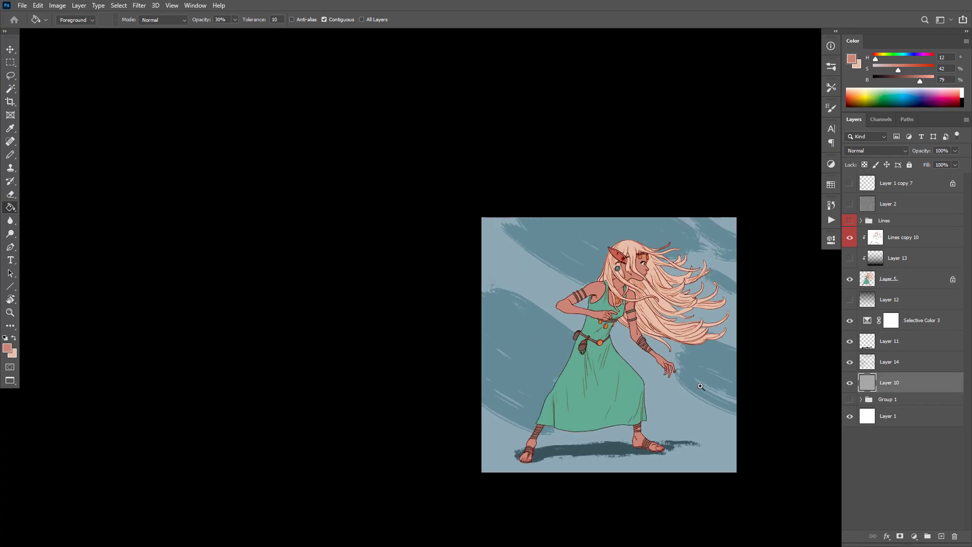
pyautogui.keyDown('ctrl'); pyautogui.click(697, 395); pyautogui.keyUp('ctrl')
pyautogui.scroll(1, 701, 393)
pyautogui.press('b')
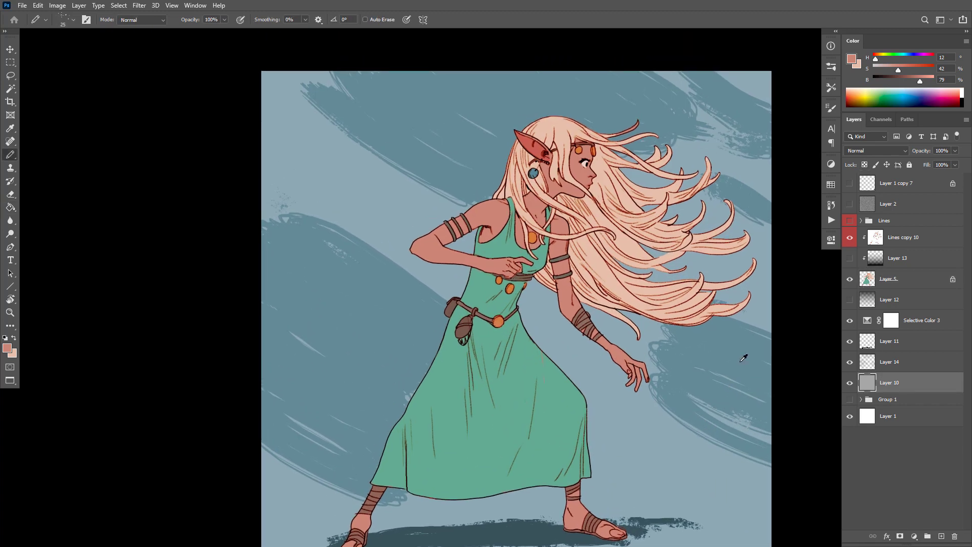
pyautogui.keyDown('alt'); pyautogui.click(744, 357); pyautogui.keyUp('alt')
pyautogui.hotkey('ctrl', 'shift', 'alt', 'n')
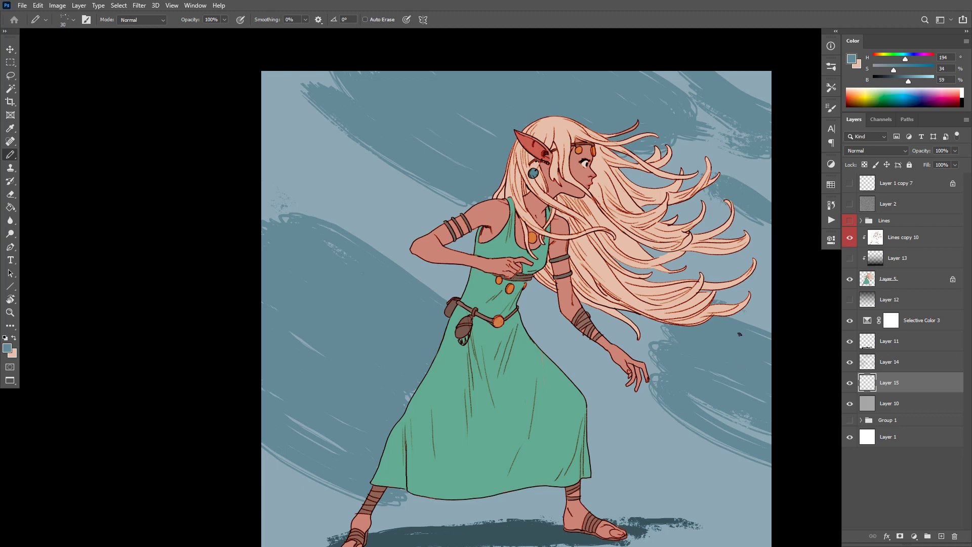
# Brush the sampled blue over the upper background at size 600 and 40% opacity, on a new layer above Selective Color 3.
pyautogui.press(']')
pyautogui.press(']')
pyautogui.press(']')
pyautogui.press(']')
pyautogui.press(']')
pyautogui.press(']')
pyautogui.press('4')
pyautogui.moveTo(304, 89)
pyautogui.mouseDown()
pyautogui.moveTo(488, 162)
pyautogui.moveTo(504, 193)
pyautogui.mouseUp()
pyautogui.hotkey('ctrl', 'z')
pyautogui.click(868, 324)
pyautogui.hotkey('ctrl', 'shift', 'alt', 'n')
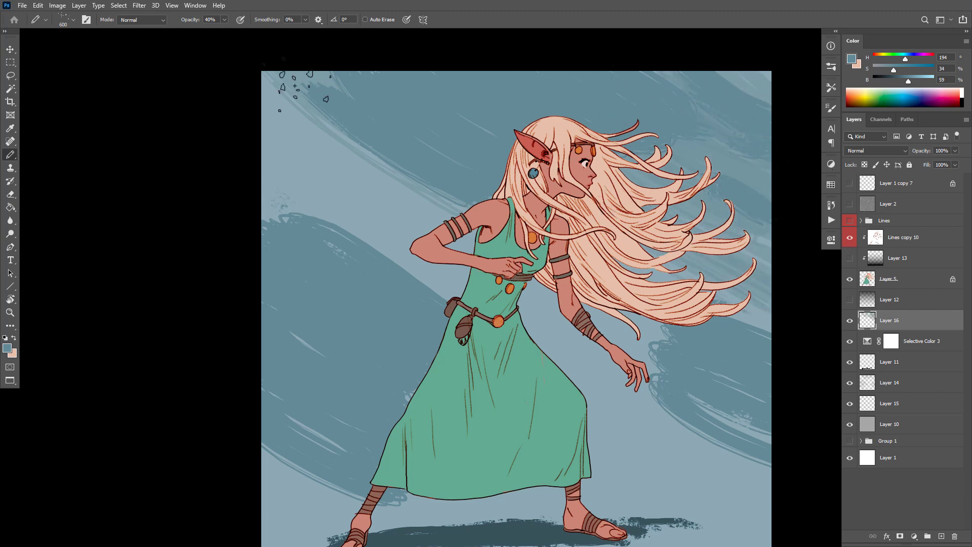
# Paint broad translucent mid-blue strokes over the light background bands on Layer 16 with the size 600 pencil at 40% opacity.
pyautogui.moveTo(320, 201); pyautogui.dragTo(250, 206)
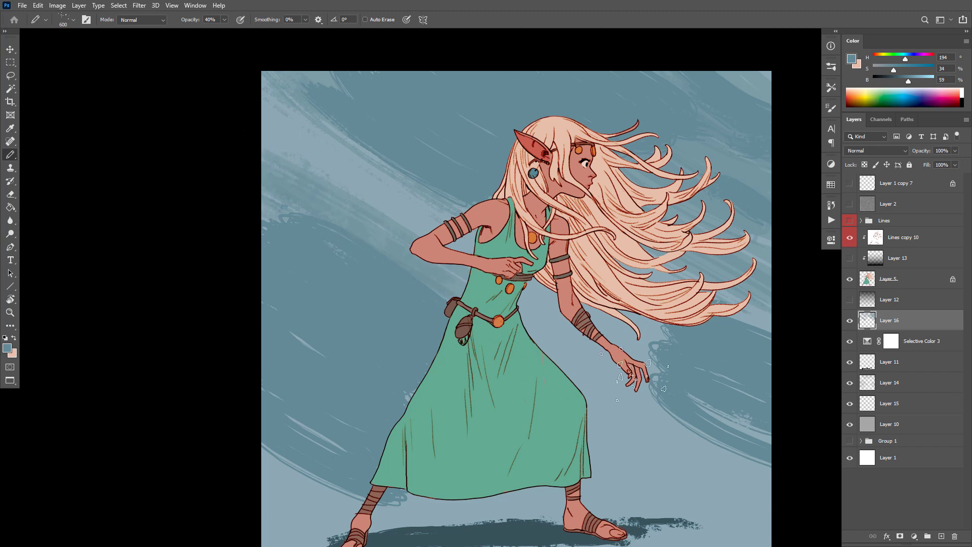
pyautogui.moveTo(562, 370)
pyautogui.mouseDown()
pyautogui.moveTo(531, 337)
pyautogui.moveTo(578, 355)
pyautogui.mouseUp()
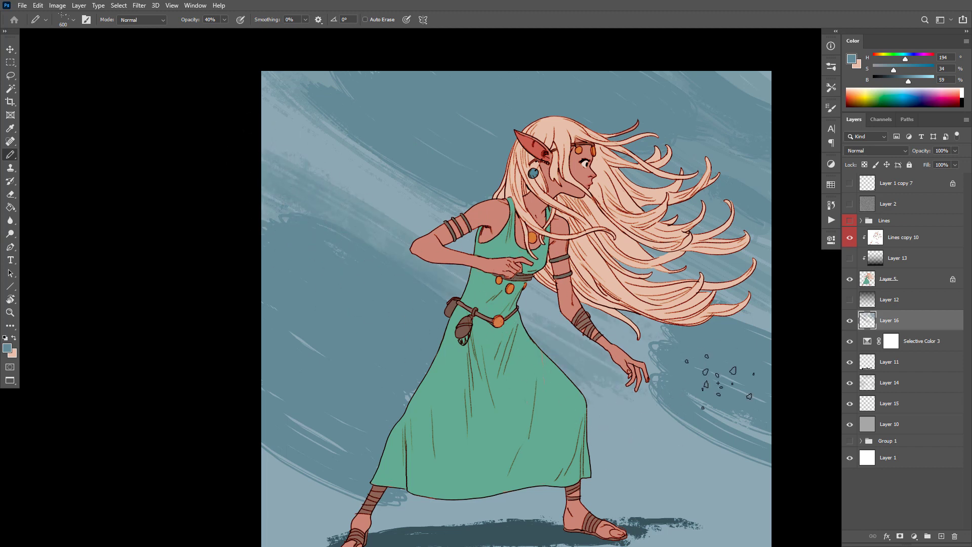
pyautogui.moveTo(614, 391); pyautogui.dragTo(615, 381)
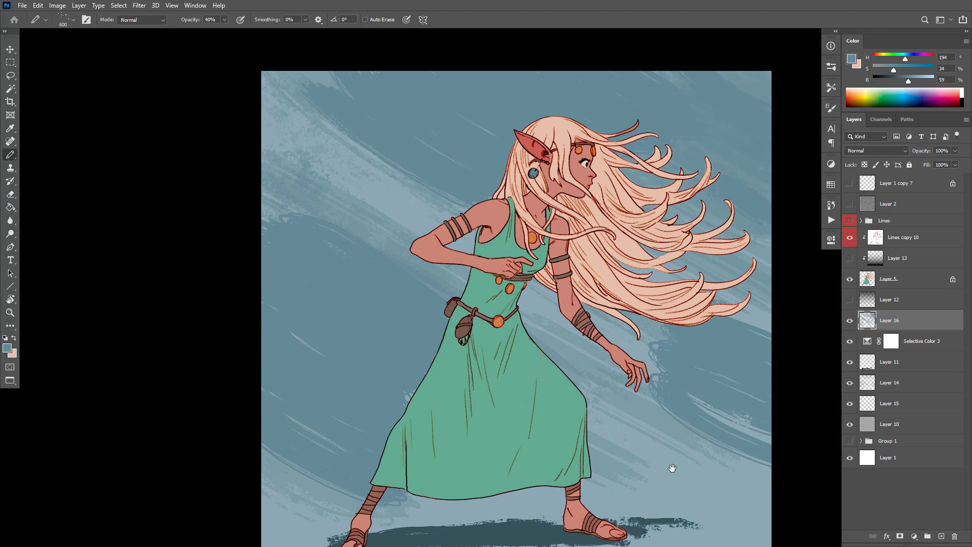
# Sample the lighter background blue and paint rough translucent strokes over the dark blue areas around the figure.
pyautogui.moveTo(672, 466); pyautogui.dragTo(686, 359)
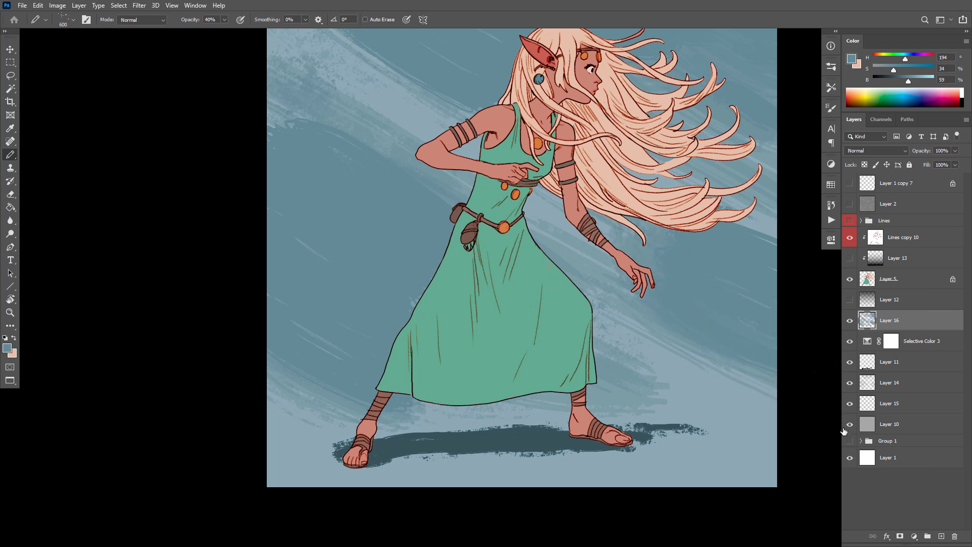
pyautogui.keyDown('alt'); pyautogui.click(420, 126); pyautogui.keyUp('alt')
pyautogui.moveTo(458, 181); pyautogui.dragTo(455, 205)
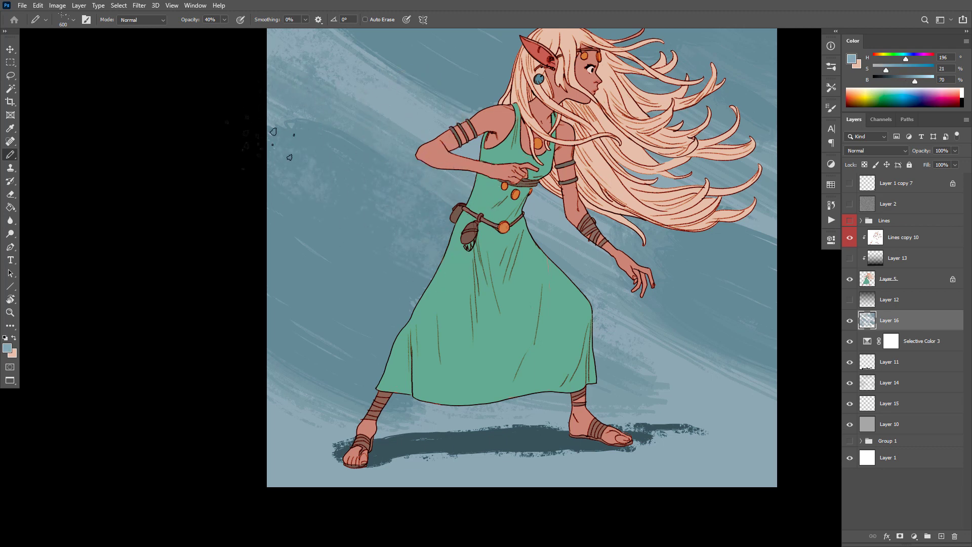
pyautogui.moveTo(529, 321); pyautogui.dragTo(473, 363)
pyautogui.scroll(-1, 618, 304)
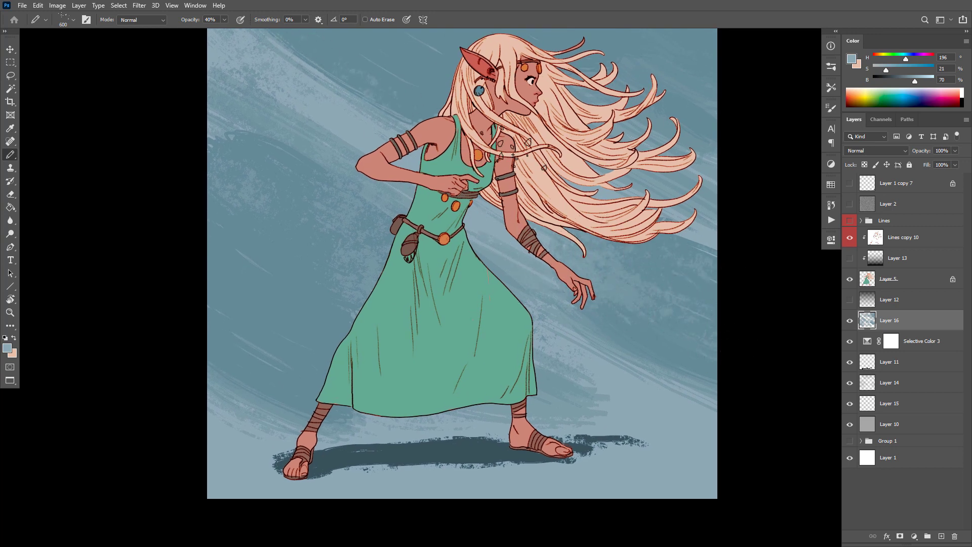
# Sample the blue behind the hair, lower its brightness to 48%, and darken the background's upper-right area.
pyautogui.scroll(3, 662, 375)
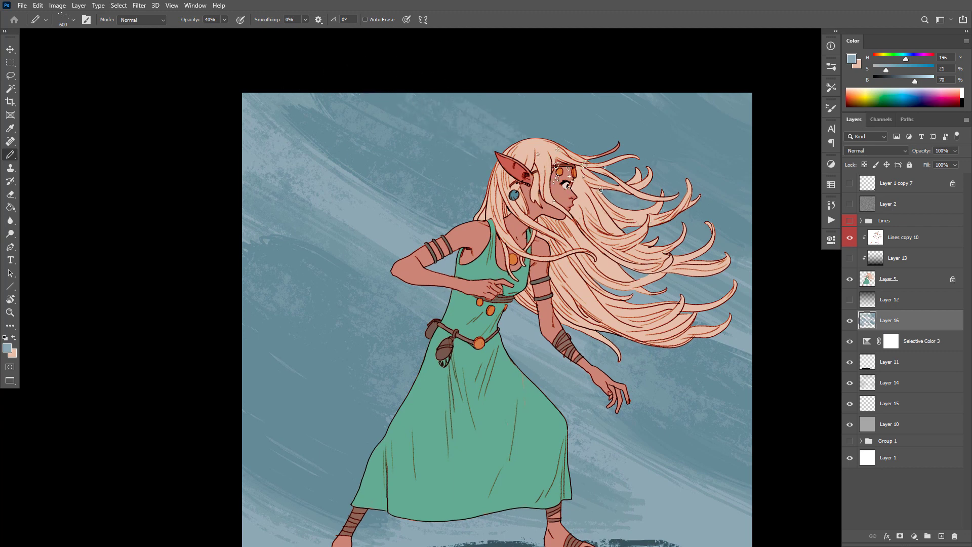
pyautogui.keyDown('alt'); pyautogui.click(688, 131); pyautogui.keyUp('alt')
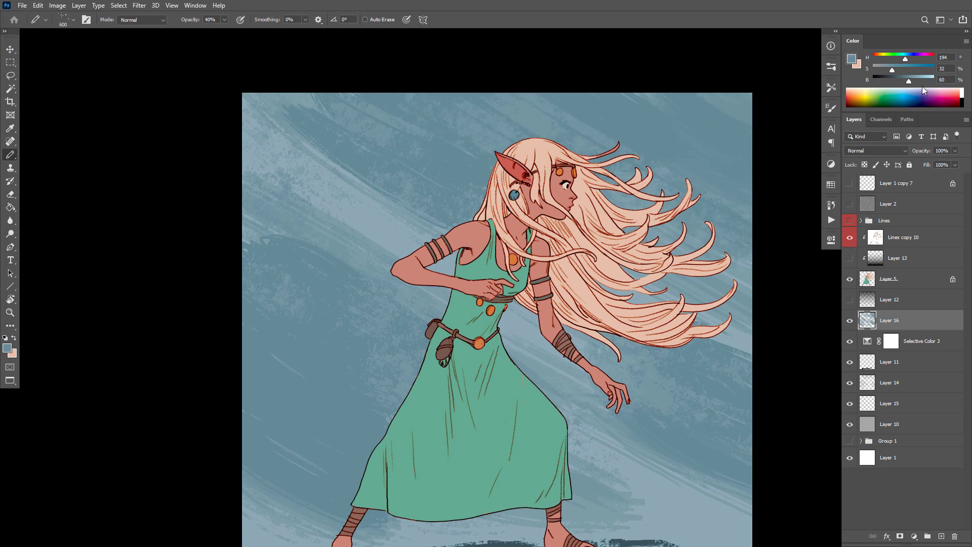
pyautogui.moveTo(907, 84); pyautogui.dragTo(902, 84)
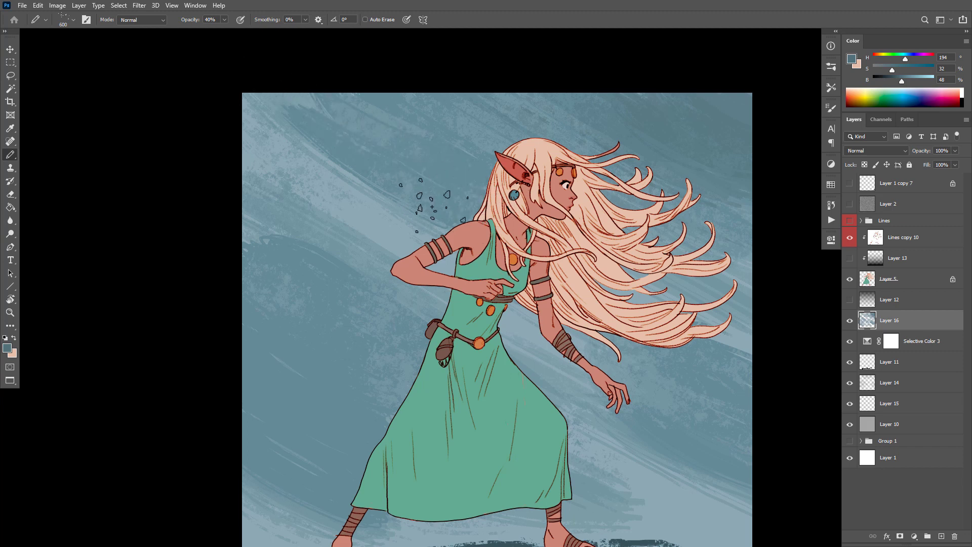
# Reduce the pencil size to 175 and paint dark blue patches across the background's upper-left area and beside the bent arm.
pyautogui.press(']')
pyautogui.press(']')
pyautogui.press(']')
pyautogui.press('[')
pyautogui.press('[')
pyautogui.press('[')
pyautogui.press('[')
pyautogui.press('[')
pyautogui.press('[')
pyautogui.press('[')
pyautogui.press('[')
pyautogui.press('[')
pyautogui.press('[')
pyautogui.press('[')
pyautogui.moveTo(454, 175)
pyautogui.mouseDown()
pyautogui.moveTo(423, 154)
pyautogui.moveTo(438, 198)
pyautogui.moveTo(467, 215)
pyautogui.moveTo(314, 101)
pyautogui.moveTo(295, 95)
pyautogui.moveTo(299, 103)
pyautogui.moveTo(269, 104)
pyautogui.mouseUp()
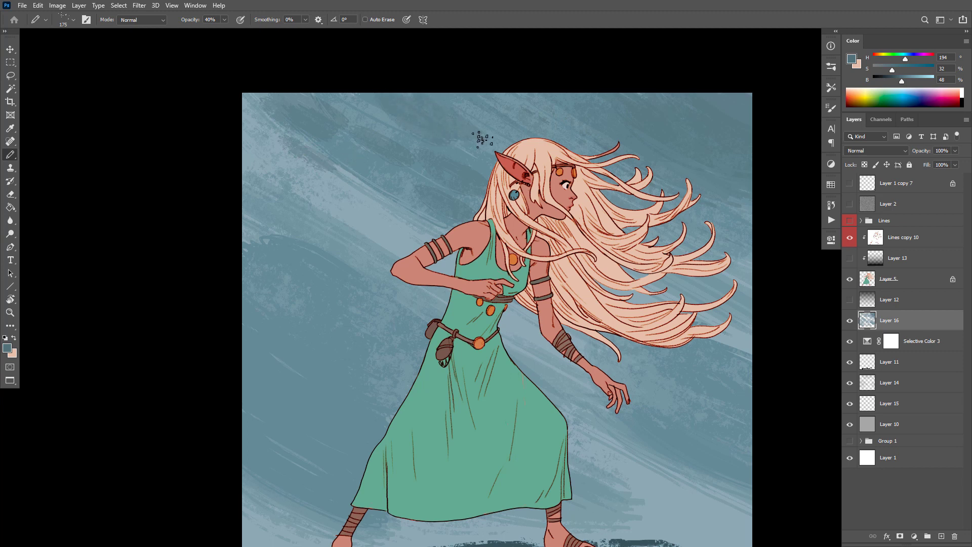
pyautogui.moveTo(308, 245)
pyautogui.mouseDown()
pyautogui.moveTo(248, 213)
pyautogui.moveTo(278, 195)
pyautogui.moveTo(373, 272)
pyautogui.moveTo(332, 256)
pyautogui.moveTo(343, 274)
pyautogui.moveTo(332, 296)
pyautogui.moveTo(354, 309)
pyautogui.moveTo(305, 296)
pyautogui.moveTo(304, 310)
pyautogui.moveTo(335, 316)
pyautogui.mouseUp()
# Paint dark blue patches below the outstretched hand, along the right edge, and in the background beside the lower skirt.
pyautogui.moveTo(441, 461); pyautogui.dragTo(425, 458)
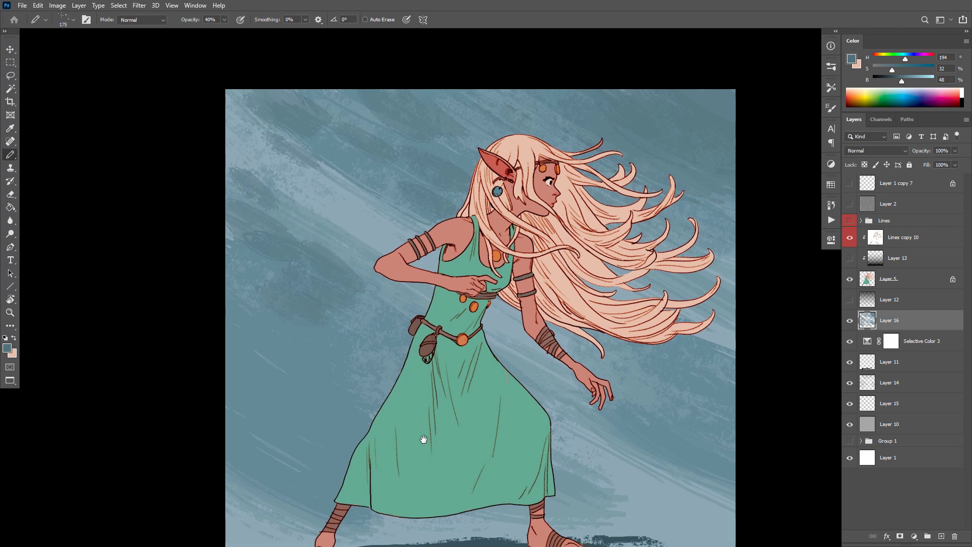
pyautogui.moveTo(625, 406); pyautogui.dragTo(673, 434)
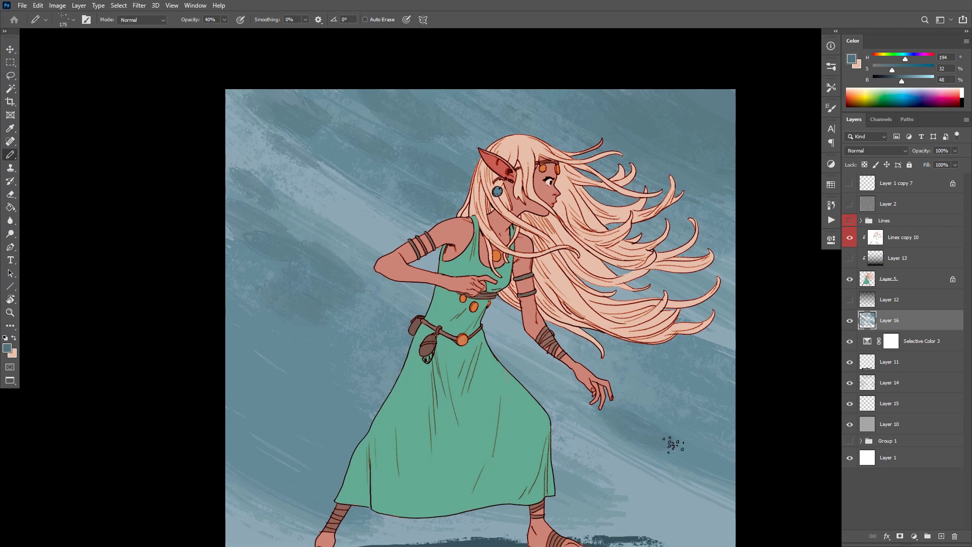
pyautogui.moveTo(669, 373)
pyautogui.mouseDown()
pyautogui.moveTo(640, 341)
pyautogui.moveTo(678, 358)
pyautogui.moveTo(708, 390)
pyautogui.moveTo(684, 441)
pyautogui.moveTo(712, 479)
pyautogui.moveTo(704, 488)
pyautogui.moveTo(730, 502)
pyautogui.mouseUp()
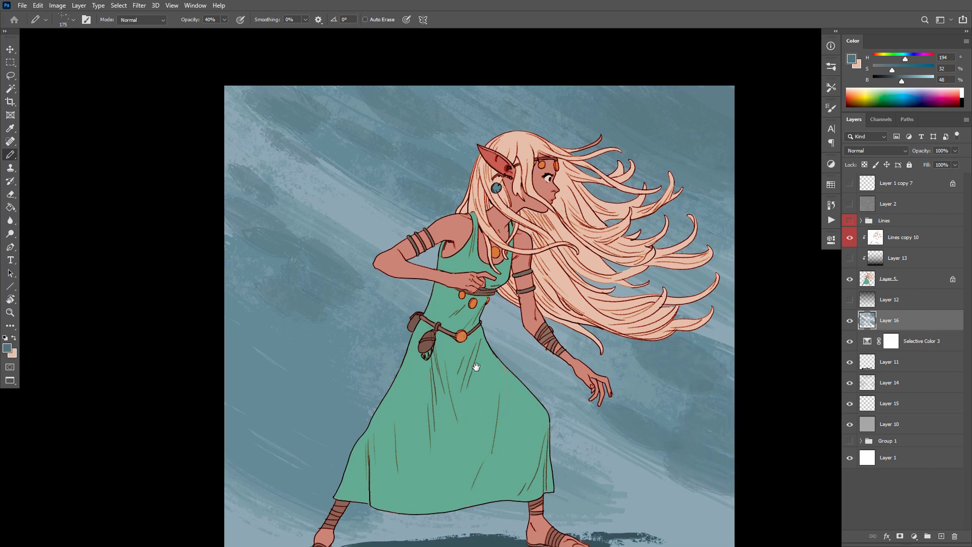
pyautogui.moveTo(471, 369); pyautogui.dragTo(534, 217)
pyautogui.moveTo(297, 291)
pyautogui.mouseDown()
pyautogui.moveTo(289, 264)
pyautogui.moveTo(383, 299)
pyautogui.mouseUp()
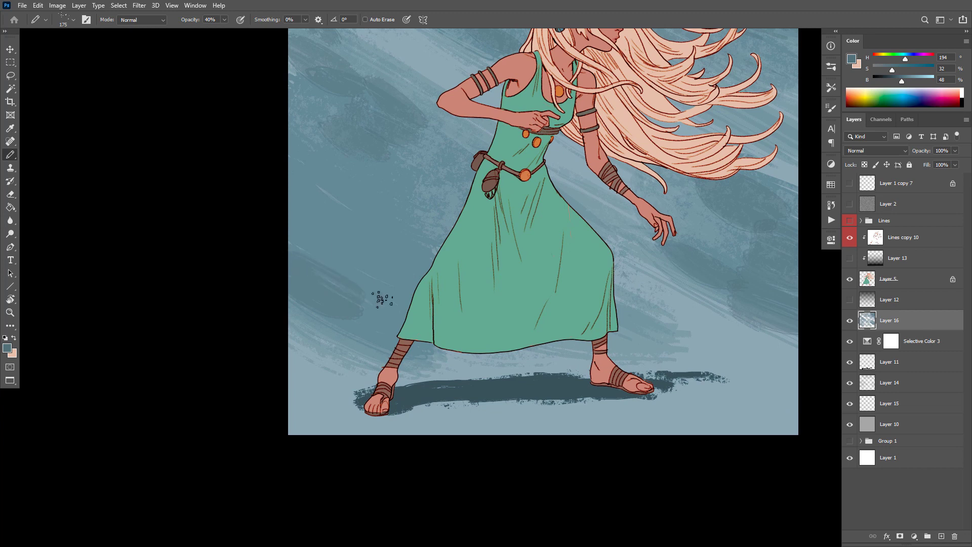
pyautogui.moveTo(593, 329); pyautogui.dragTo(702, 289)
# Set the pencil to 20% opacity and size 500, and glaze dark blue over the ground below the feet.
pyautogui.scroll(-1, 703, 289)
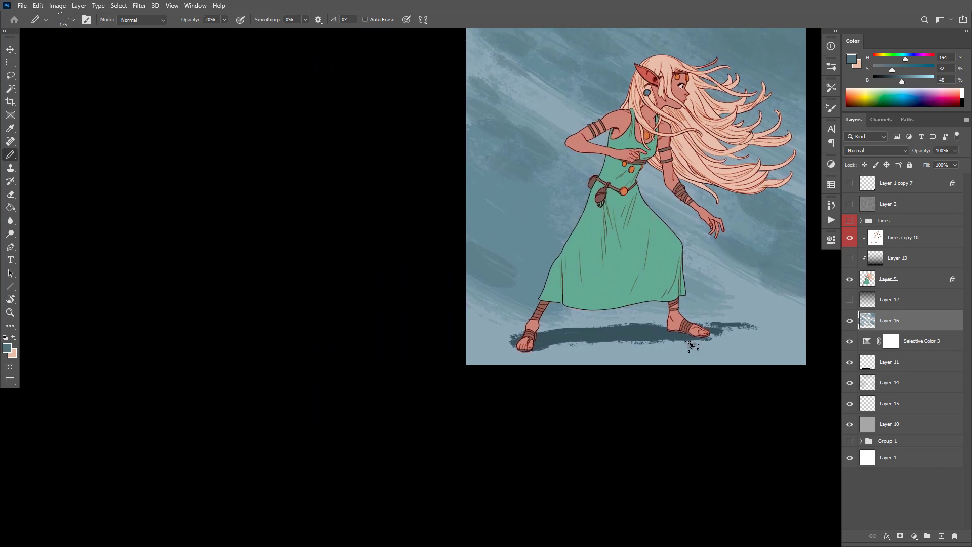
pyautogui.press(']')
pyautogui.press(']')
pyautogui.press(']')
pyautogui.press(']')
pyautogui.press(']')
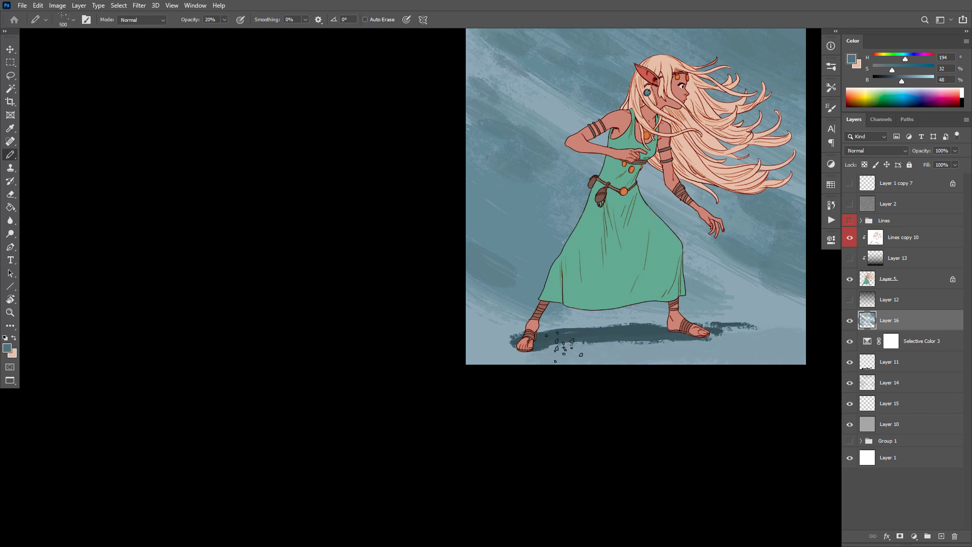
# Sample the blue between the skirt and the shadow and glaze it across the cast shadow and ground.
pyautogui.keyDown('alt'); pyautogui.click(636, 317); pyautogui.keyUp('alt')
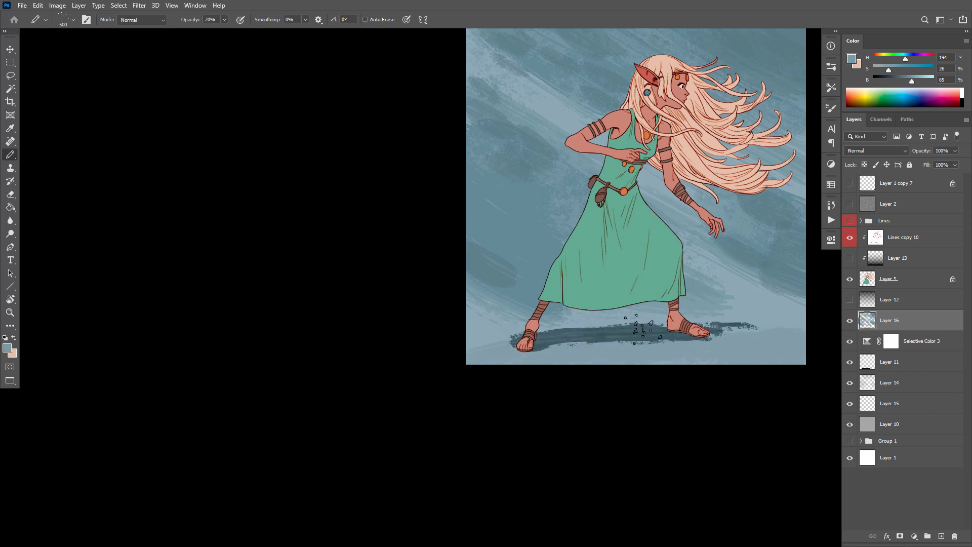
pyautogui.moveTo(764, 314); pyautogui.dragTo(473, 329)
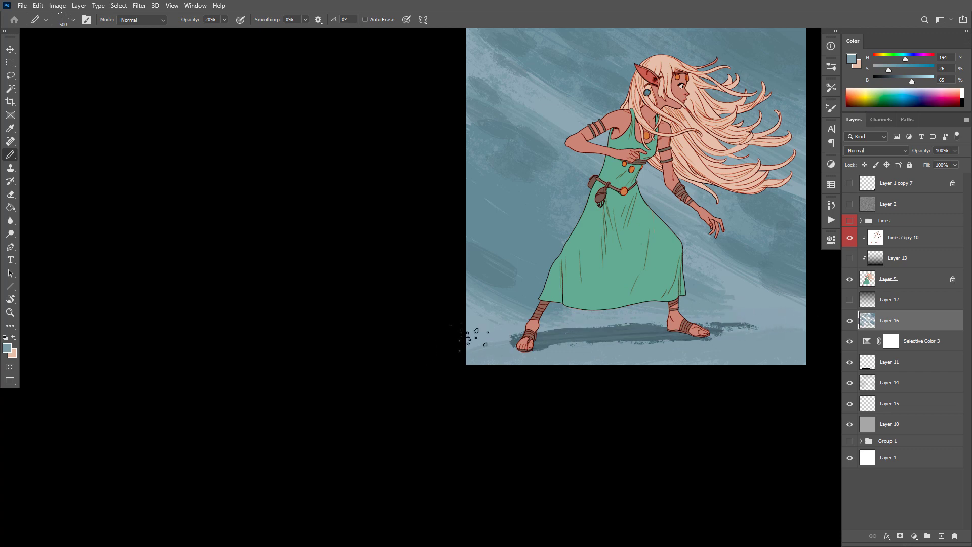
pyautogui.moveTo(681, 341)
pyautogui.mouseDown()
pyautogui.moveTo(646, 378)
pyautogui.moveTo(647, 410)
pyautogui.moveTo(688, 437)
pyautogui.mouseUp()
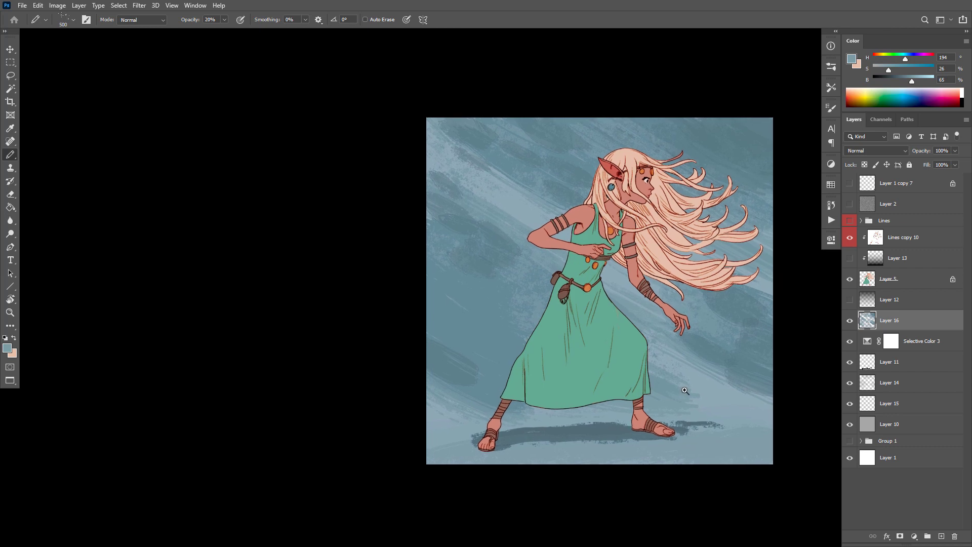
# Add a new layer above Layer 16 and switch to the Splatter-Texture Pencil preset.
pyautogui.scroll(1, 690, 391)
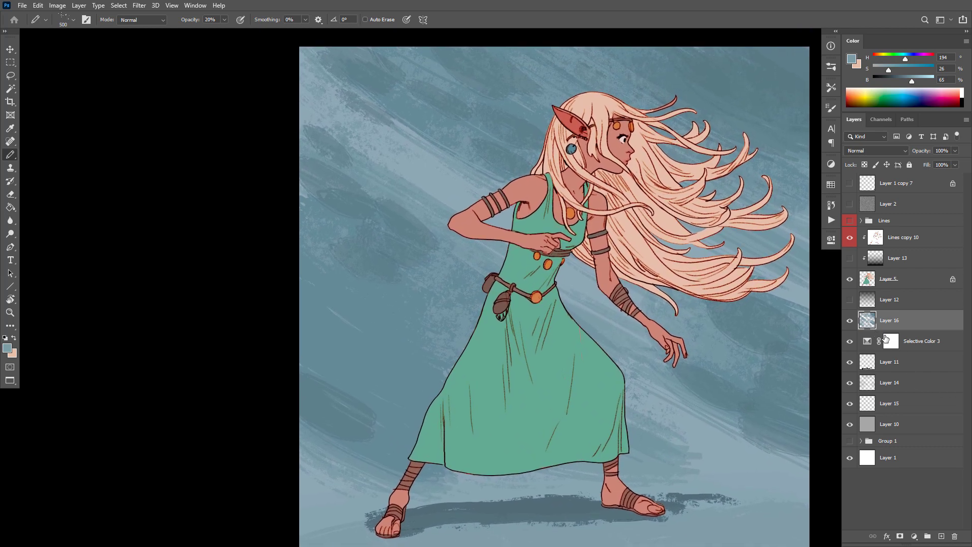
pyautogui.hotkey('ctrl', 'shift', 'alt', 'n')
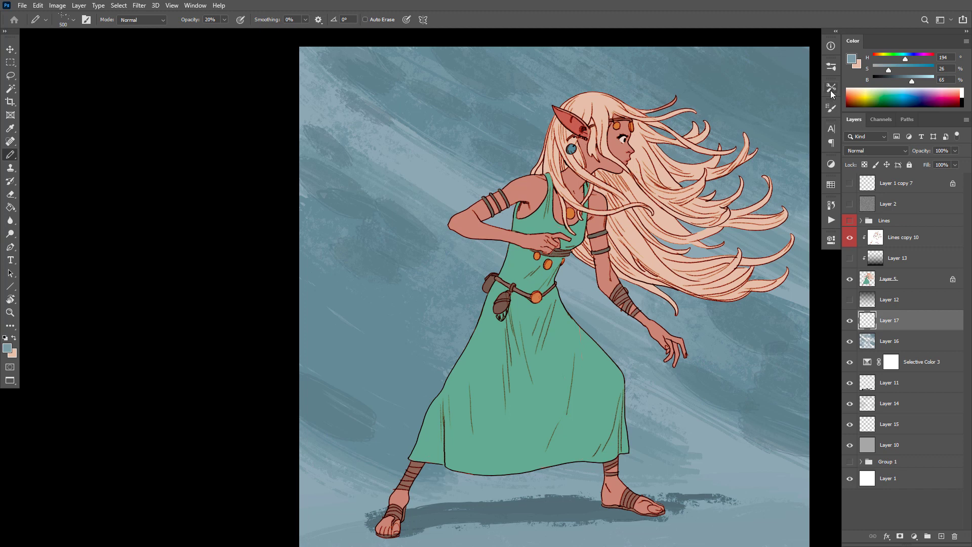
pyautogui.click(36, 20)
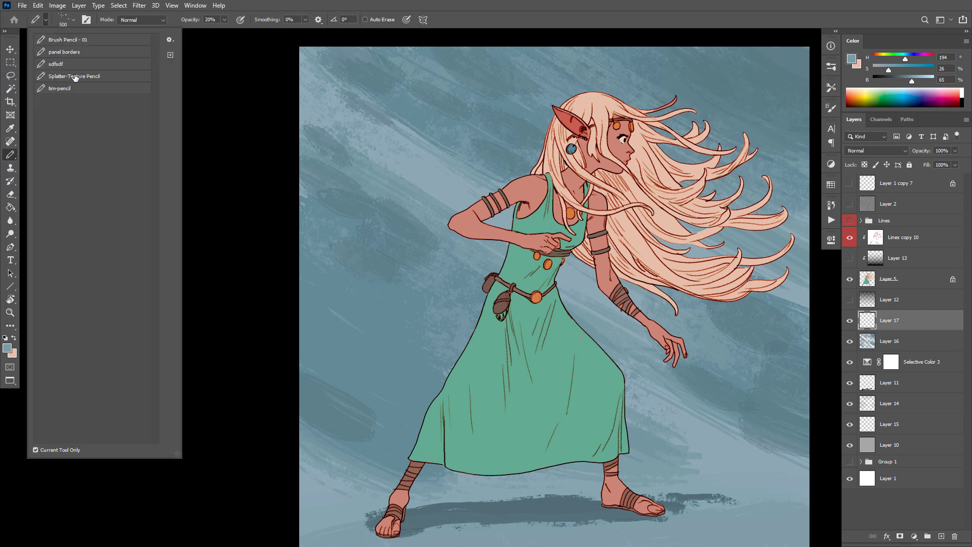
pyautogui.click(76, 78)
pyautogui.click(373, 195)
# Sample the light blue band and spread speckled texture over the background with the pencil at size 1200 and 30% opacity.
pyautogui.keyDown('alt'); pyautogui.click(441, 166); pyautogui.keyUp('alt')
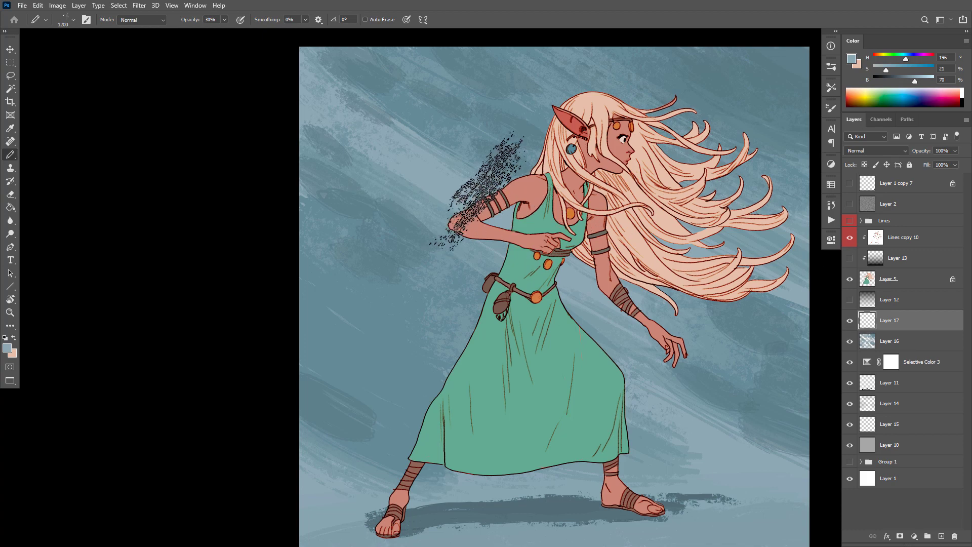
pyautogui.press(']')
pyautogui.press(']')
pyautogui.press(']')
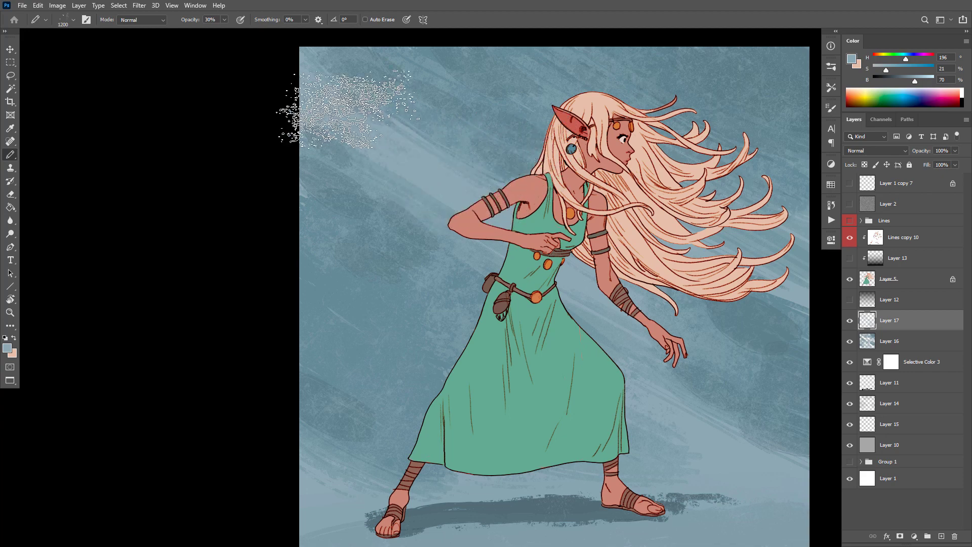
# Sample the cast shadow's dark blue and speckle texture over the ground around the feet.
pyautogui.keyDown('ctrl'); pyautogui.click(714, 354); pyautogui.keyUp('ctrl')
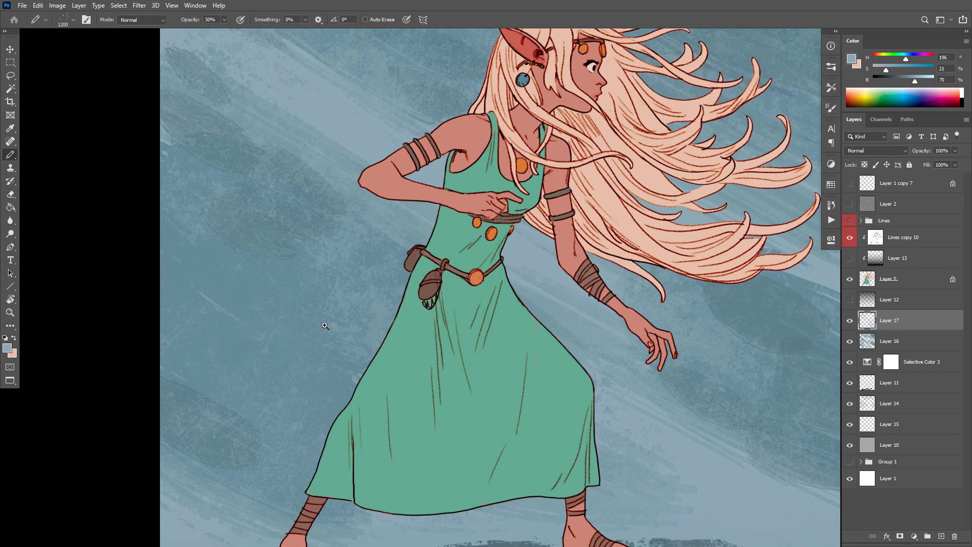
pyautogui.keyDown('ctrl'); pyautogui.click(249, 462); pyautogui.keyUp('ctrl')
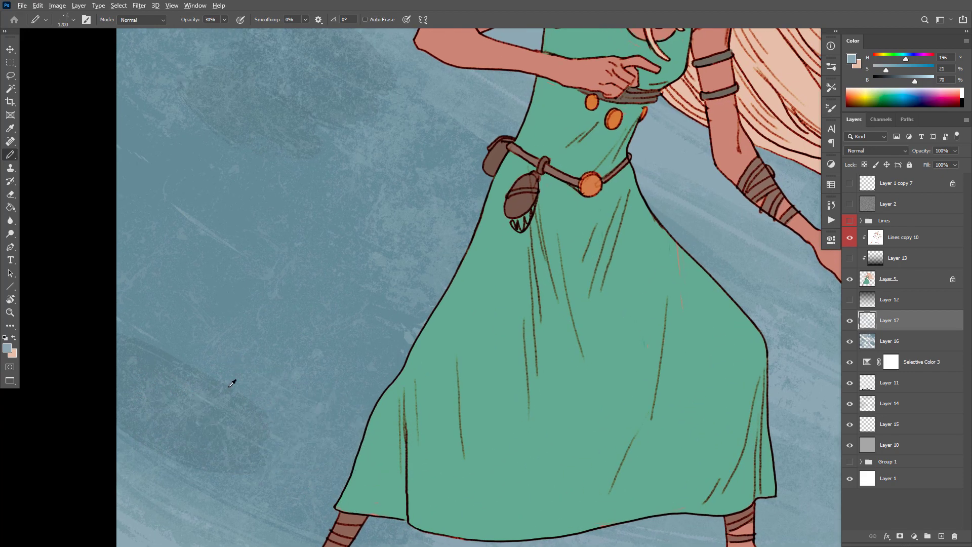
pyautogui.scroll(-5, 425, 304)
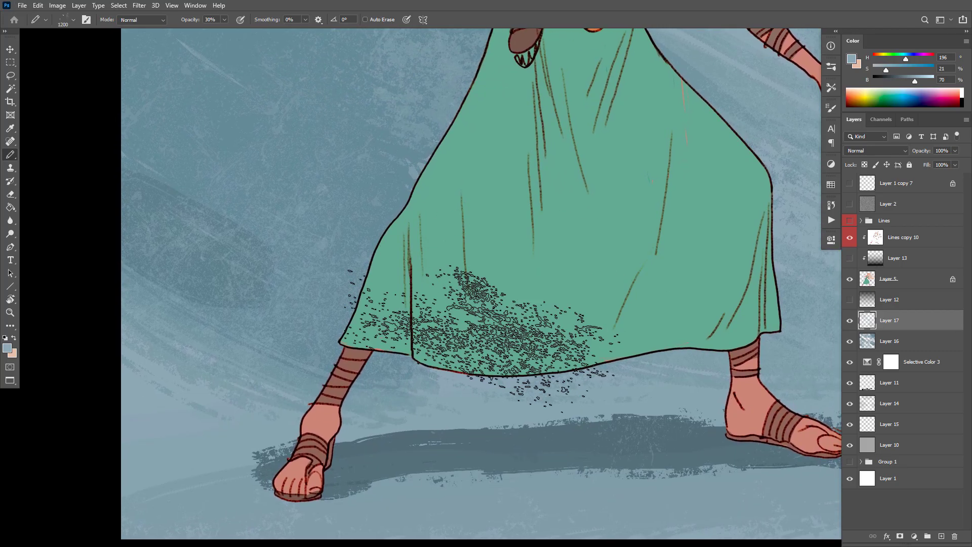
pyautogui.keyDown('alt'); pyautogui.click(459, 439); pyautogui.keyUp('alt')
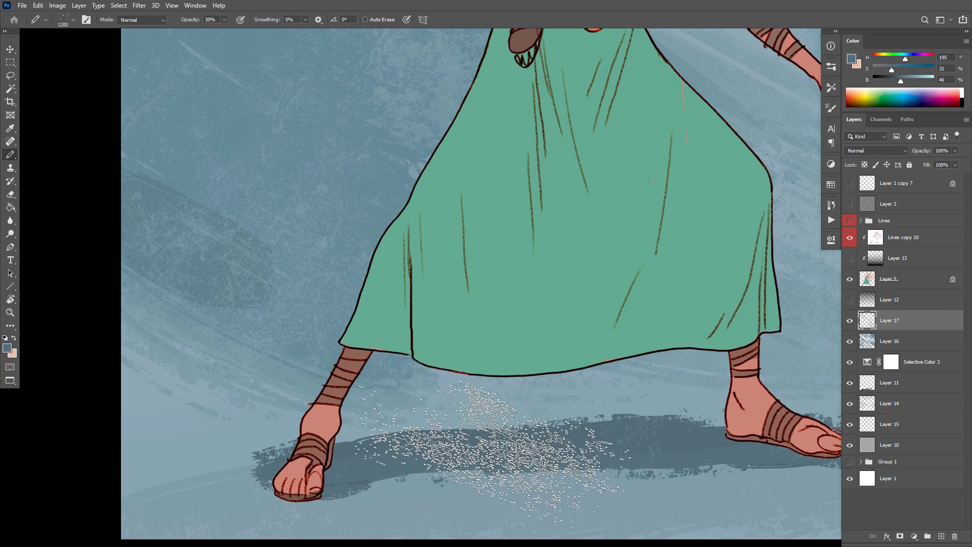
pyautogui.scroll(-3, 614, 456)
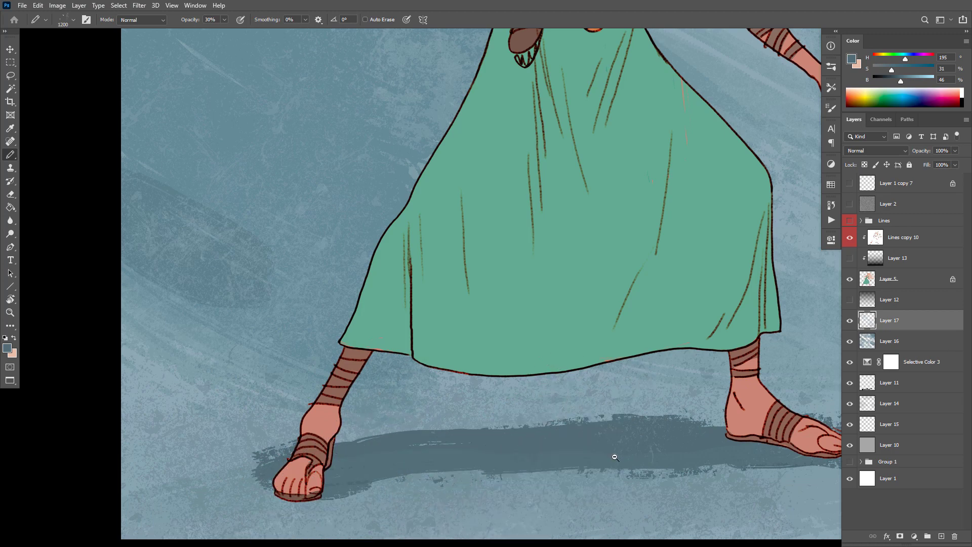
# Sample a lighter ground blue and speckle it over the cast shadow and the surrounding background.
pyautogui.scroll(2, 641, 390)
pyautogui.keyDown('alt'); pyautogui.click(719, 403); pyautogui.keyUp('alt')
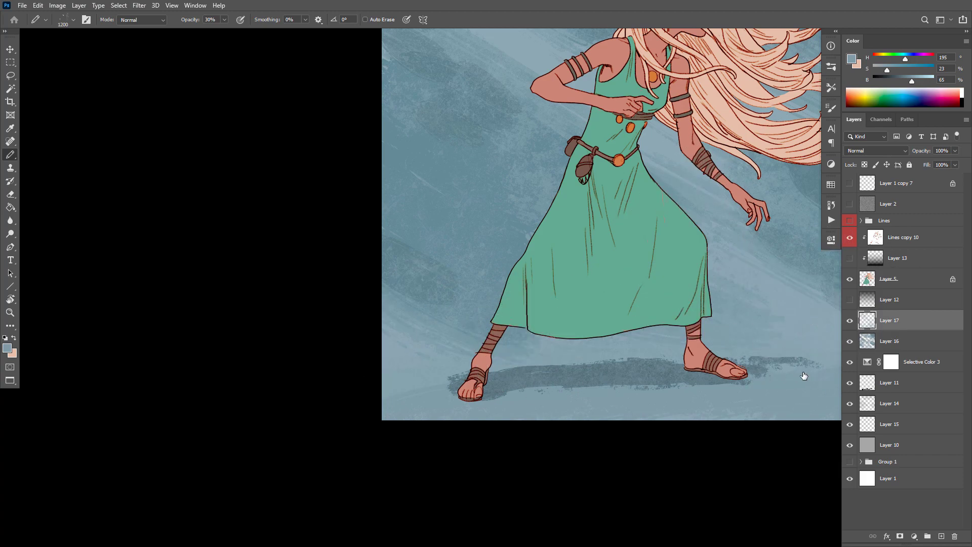
pyautogui.moveTo(804, 373); pyautogui.dragTo(625, 411)
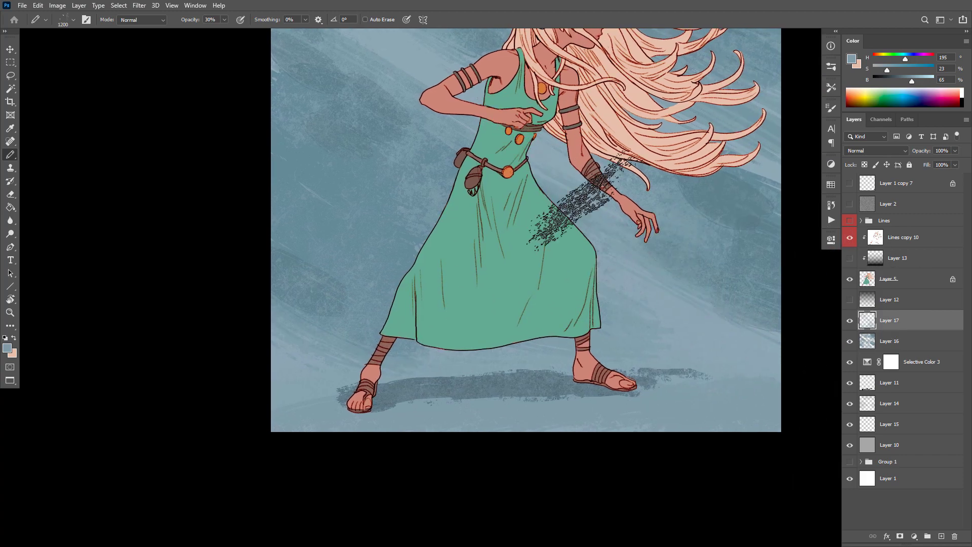
pyautogui.moveTo(646, 238); pyautogui.dragTo(651, 384)
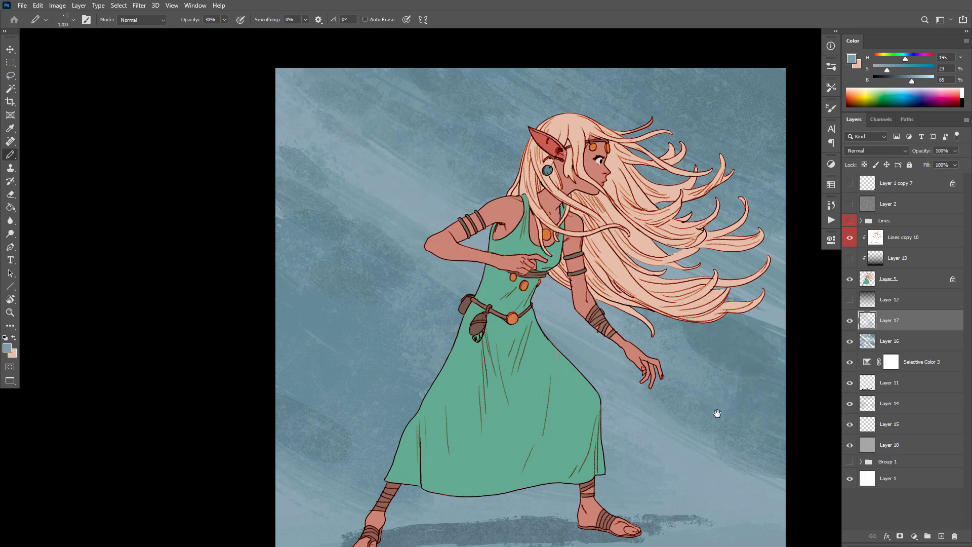
# Sample the mid-blue beside the bent arm and add more splatter texture to the background around the figure.
pyautogui.scroll(-4, 727, 382)
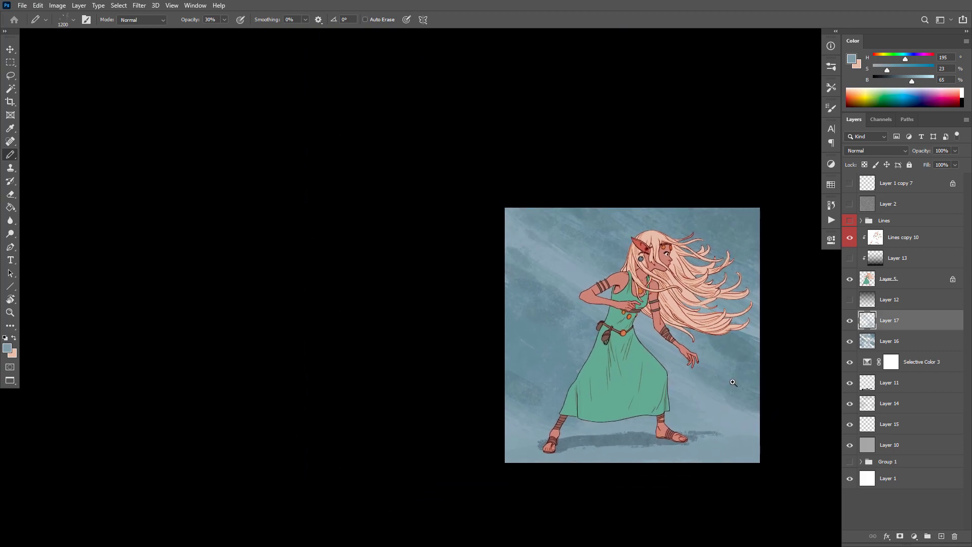
pyautogui.scroll(3, 673, 327)
pyautogui.keyDown('alt'); pyautogui.click(406, 292); pyautogui.keyUp('alt')
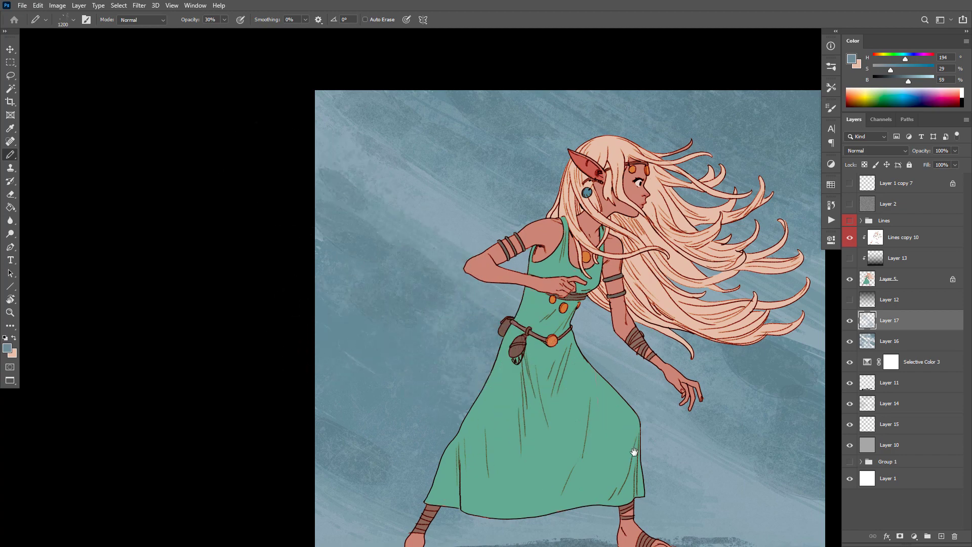
pyautogui.scroll(-5, 684, 475)
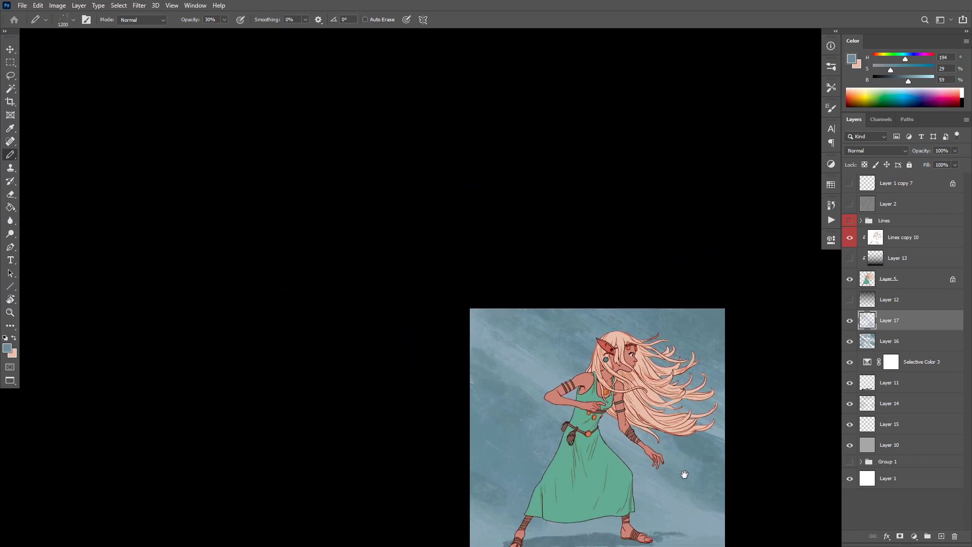
pyautogui.moveTo(684, 475); pyautogui.dragTo(692, 397)
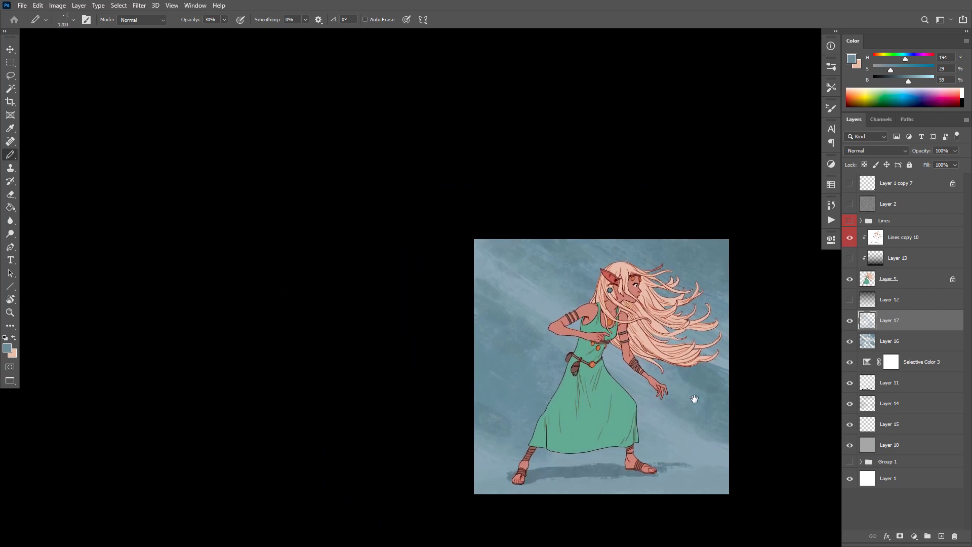
pyautogui.scroll(2, 689, 405)
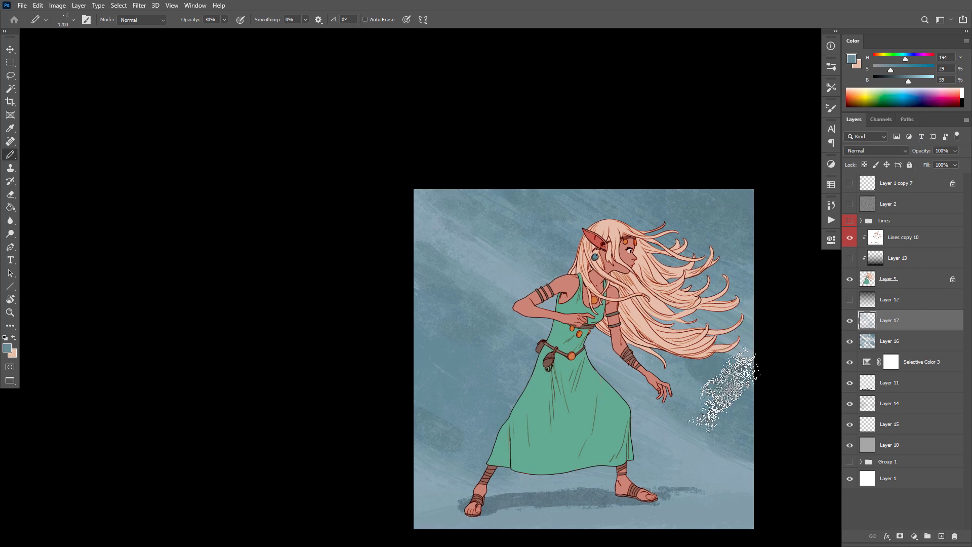
pyautogui.keyDown('alt'); pyautogui.click(721, 367); pyautogui.keyUp('alt')
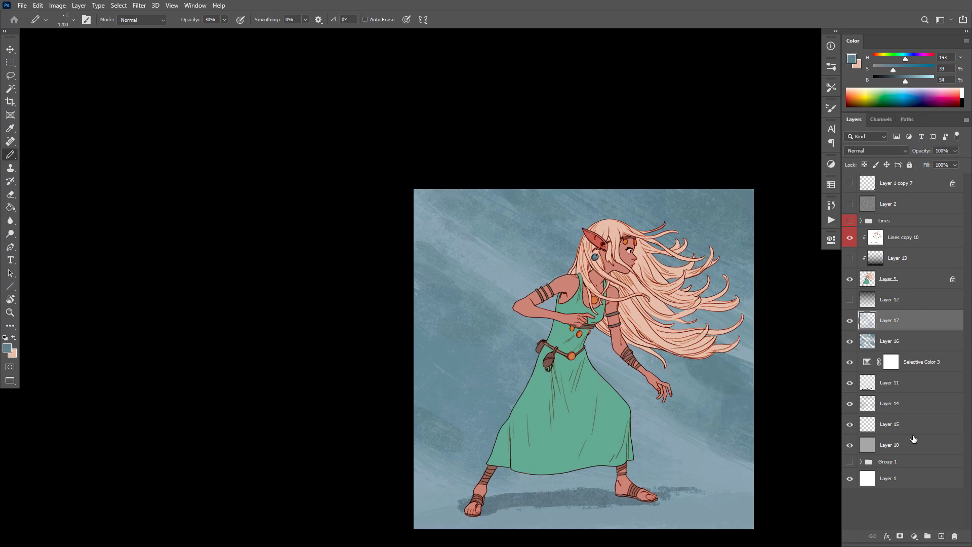
pyautogui.click(915, 535)
pyautogui.press('Escape')
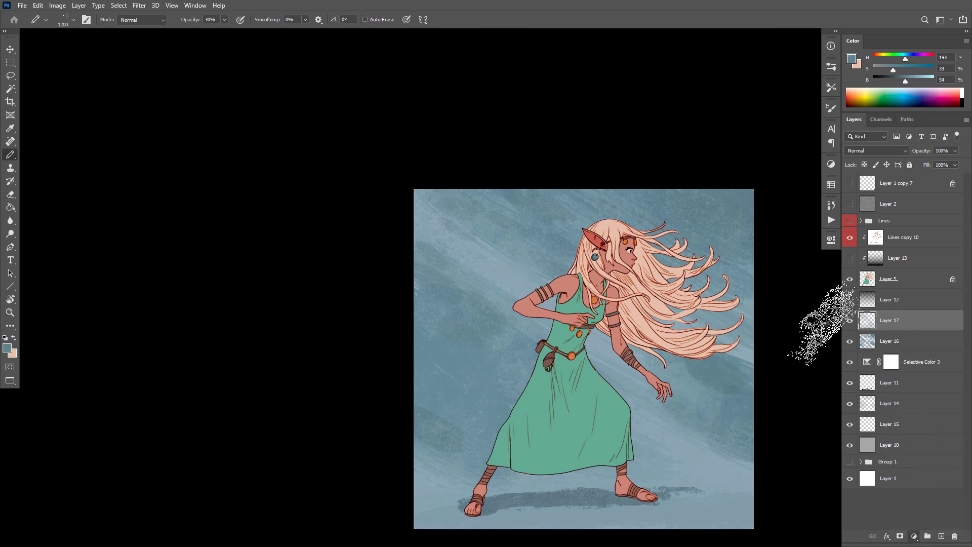
# Add a new clipped layer directly above the character's flat-colour layer, Layer 5.
pyautogui.click(891, 281)
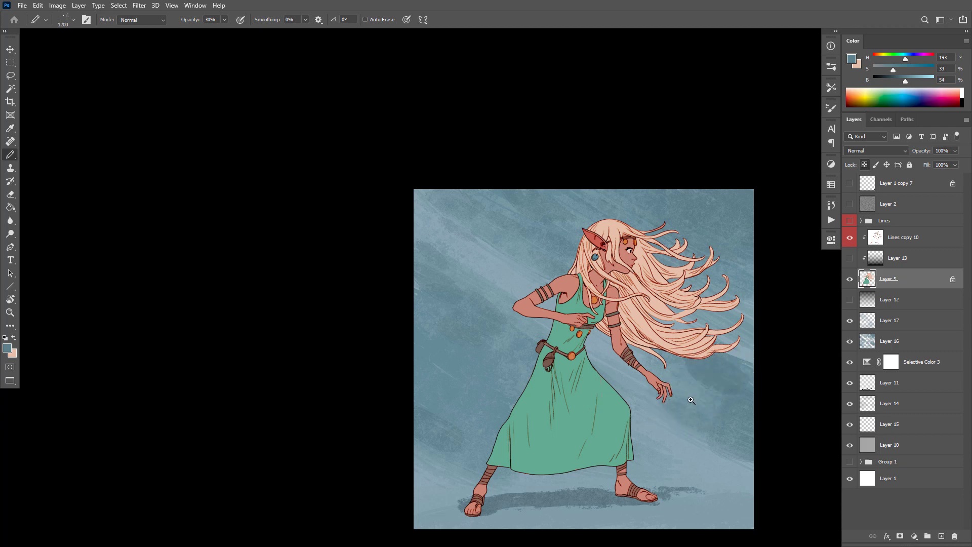
pyautogui.scroll(1, 692, 403)
pyautogui.moveTo(692, 403); pyautogui.dragTo(689, 431)
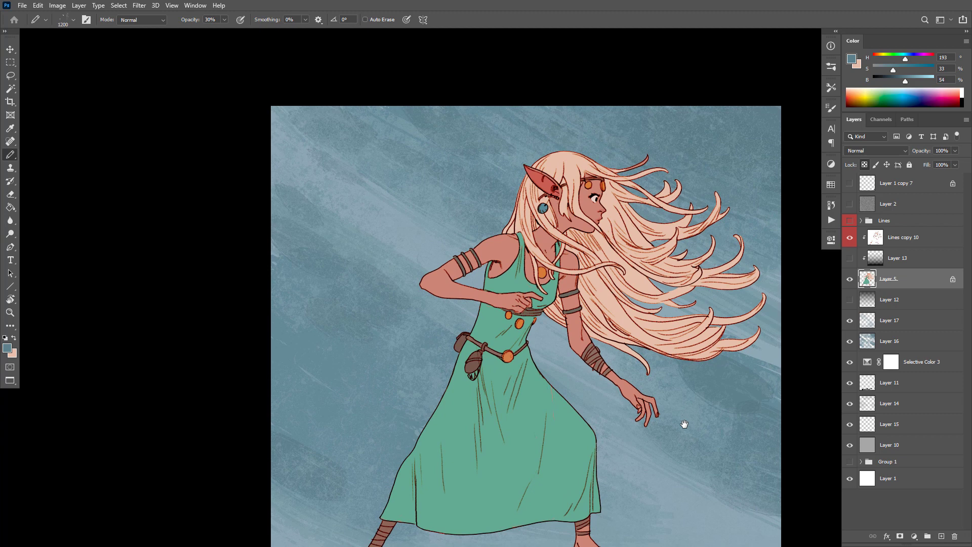
pyautogui.hotkey('ctrl', 'shift', 'alt', 'n')
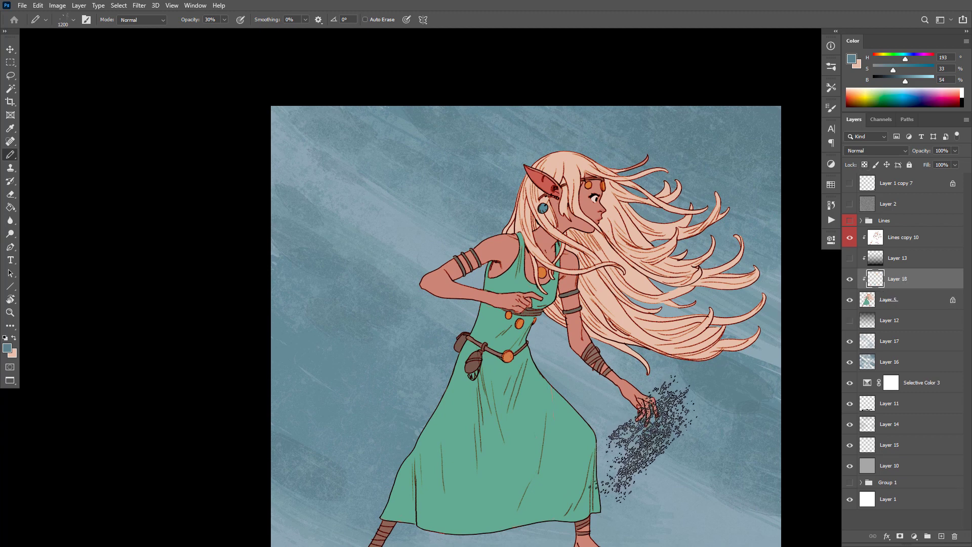
# Sample the pale ground blue, apply a fading linear gradient upward from the feet to the waist, and set the layer's opacity to 52%.
pyautogui.press('g')
pyautogui.hotkey('shift', 'g')
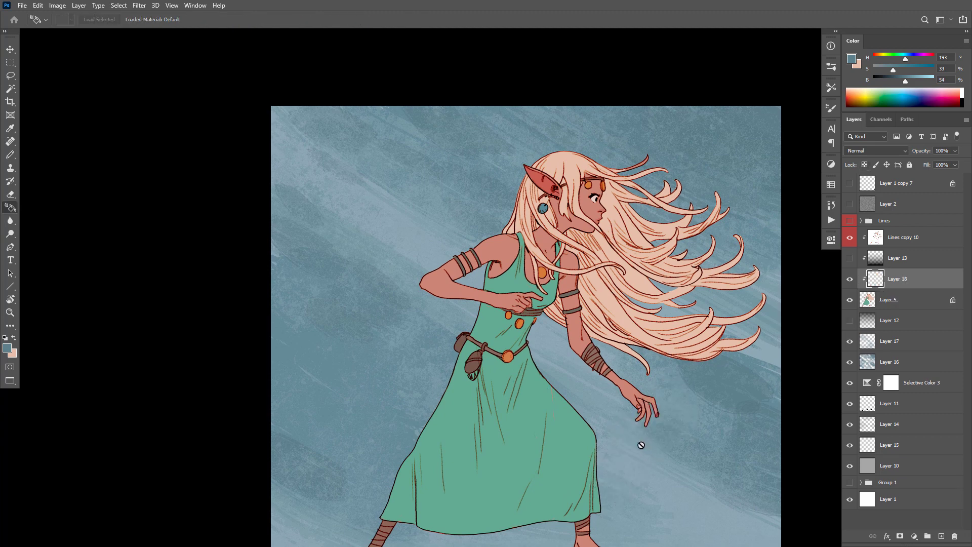
pyautogui.moveTo(652, 462); pyautogui.dragTo(657, 346)
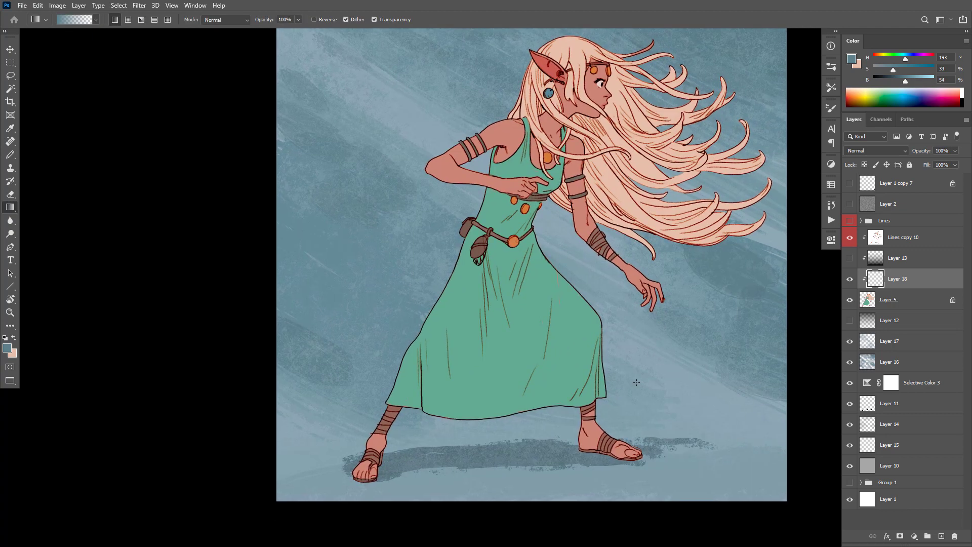
pyautogui.keyDown('alt'); pyautogui.click(636, 385); pyautogui.keyUp('alt')
pyautogui.keyDown('alt'); pyautogui.click(586, 465); pyautogui.keyUp('alt')
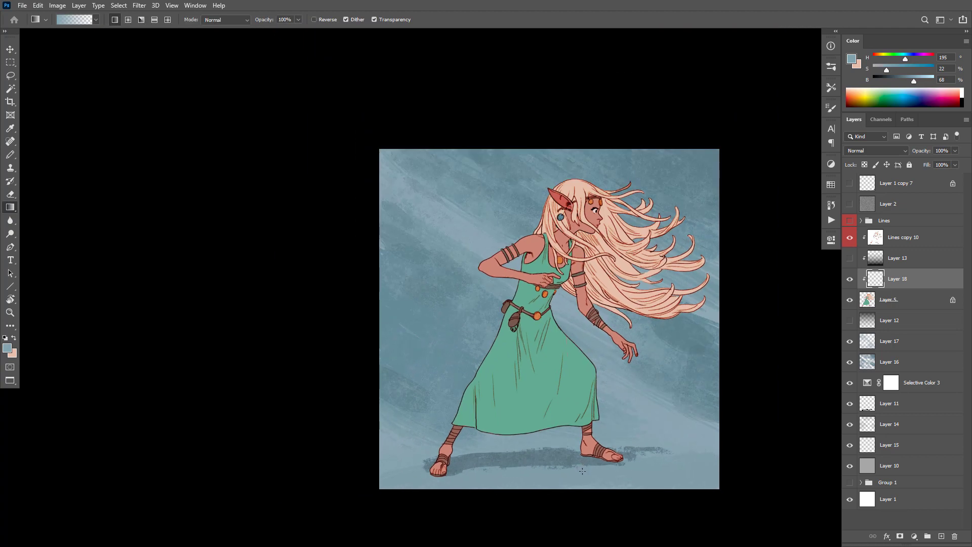
pyautogui.moveTo(570, 471); pyautogui.dragTo(570, 294)
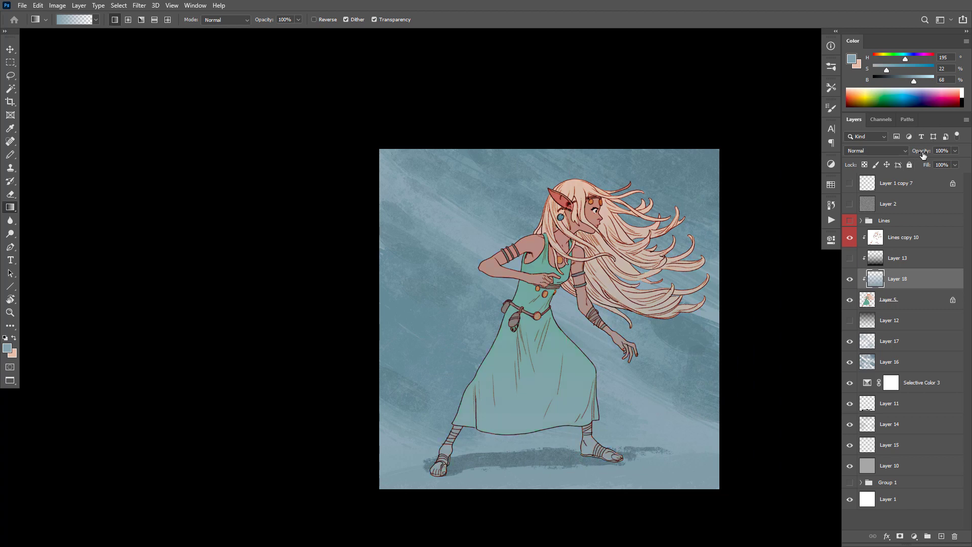
pyautogui.moveTo(918, 156); pyautogui.dragTo(913, 155)
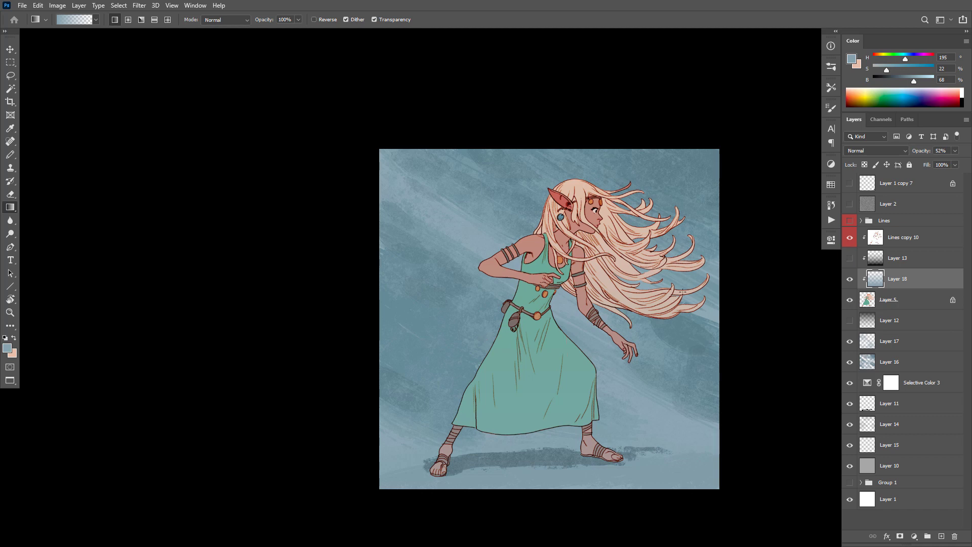
# Examine the blue gradient's effect on the figure up close and as a whole, comparing it with the gradient layer hidden.
pyautogui.click(594, 236)
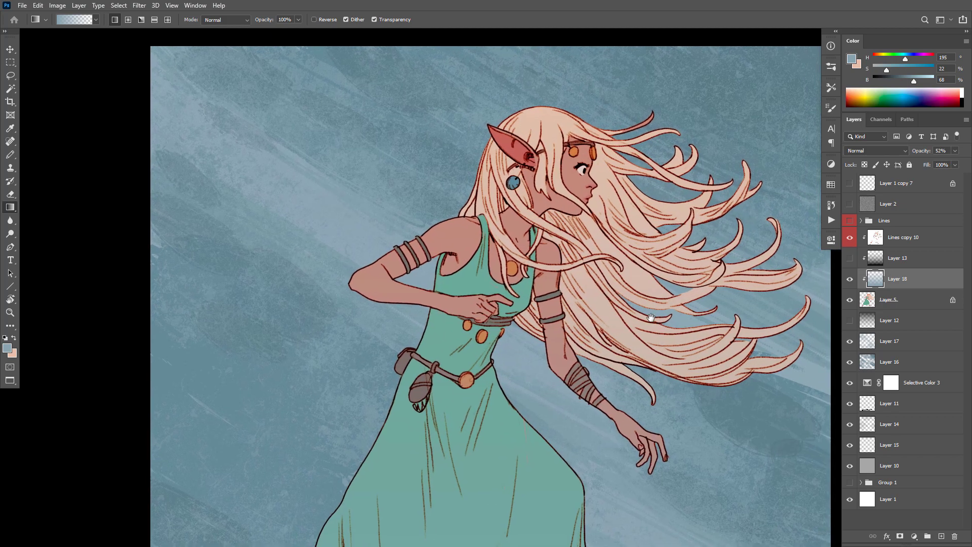
pyautogui.moveTo(643, 378); pyautogui.dragTo(564, 361)
pyautogui.scroll(-5, 564, 361)
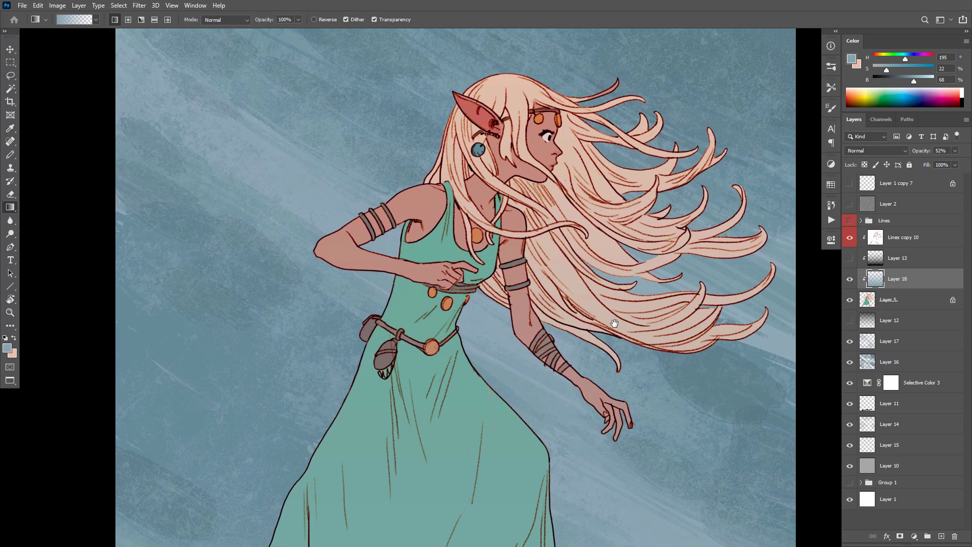
pyautogui.scroll(2, 645, 363)
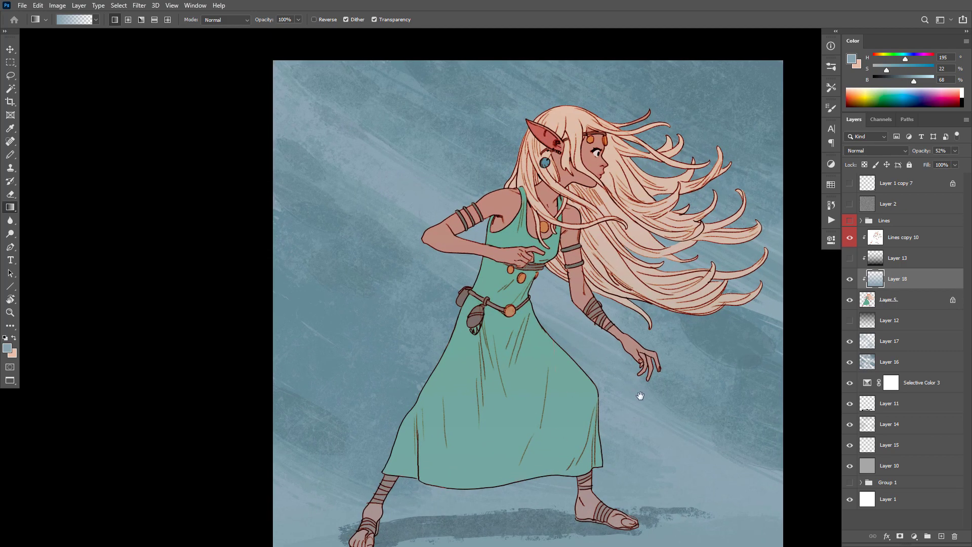
pyautogui.moveTo(640, 396); pyautogui.dragTo(640, 358)
pyautogui.scroll(-2, 644, 385)
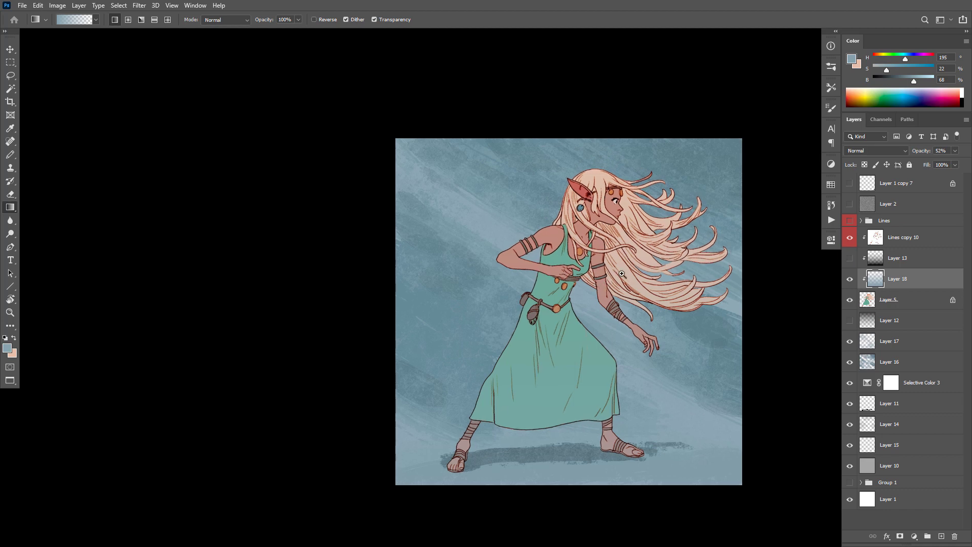
pyautogui.scroll(2, 593, 287)
pyautogui.click(851, 280)
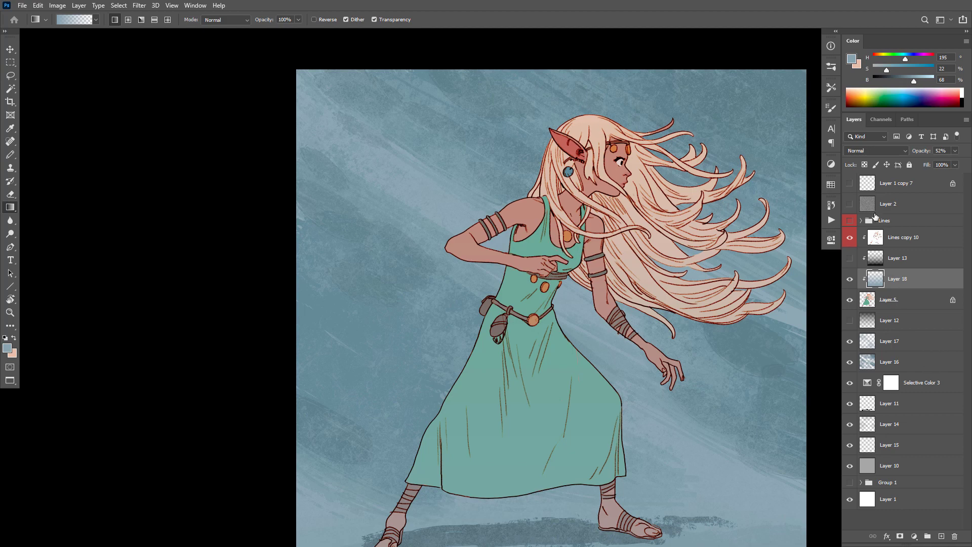
# Add a new layer above Layer 17 and scatter light blue flecks over the background with the Dust Particles brush.
pyautogui.click(887, 407)
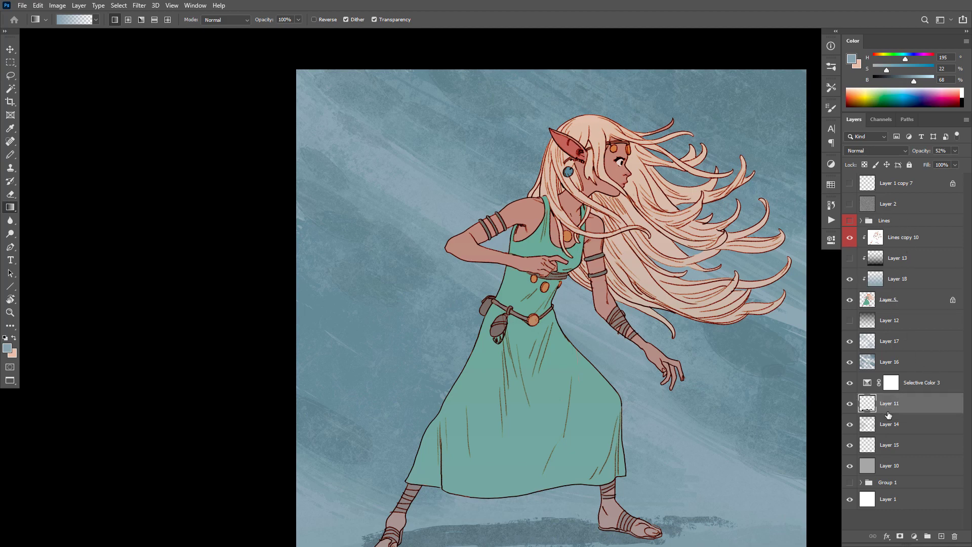
pyautogui.click(895, 347)
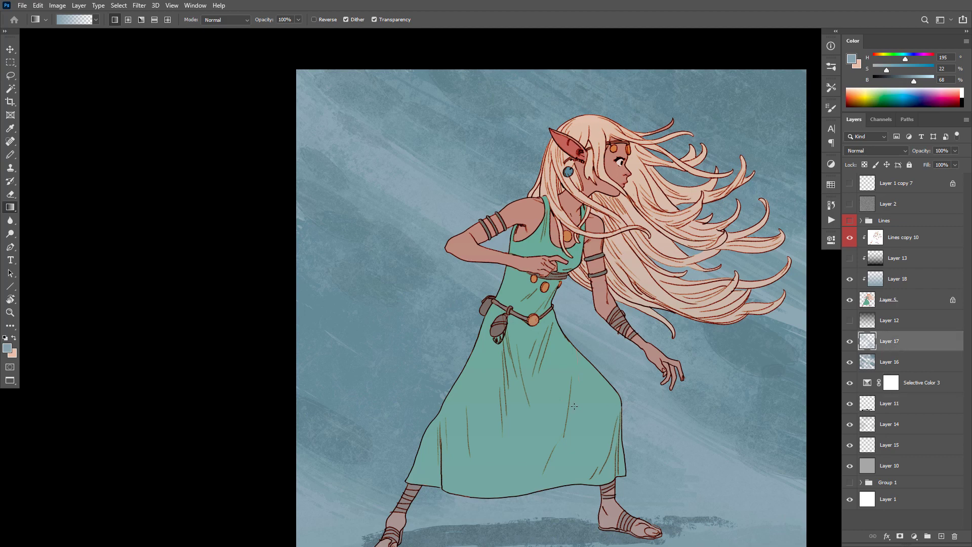
pyautogui.hotkey('ctrl', 'shift', 'alt', 'n')
pyautogui.press('b')
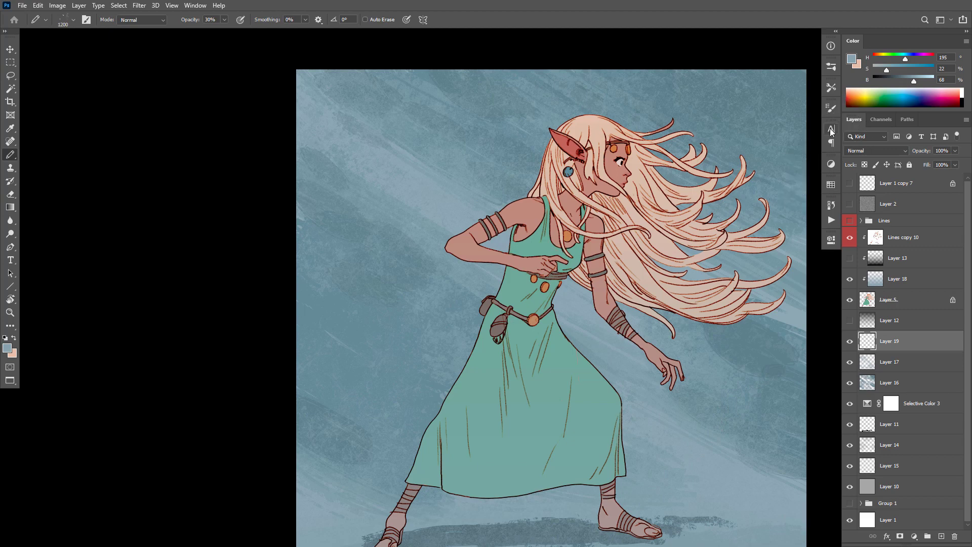
pyautogui.click(831, 88)
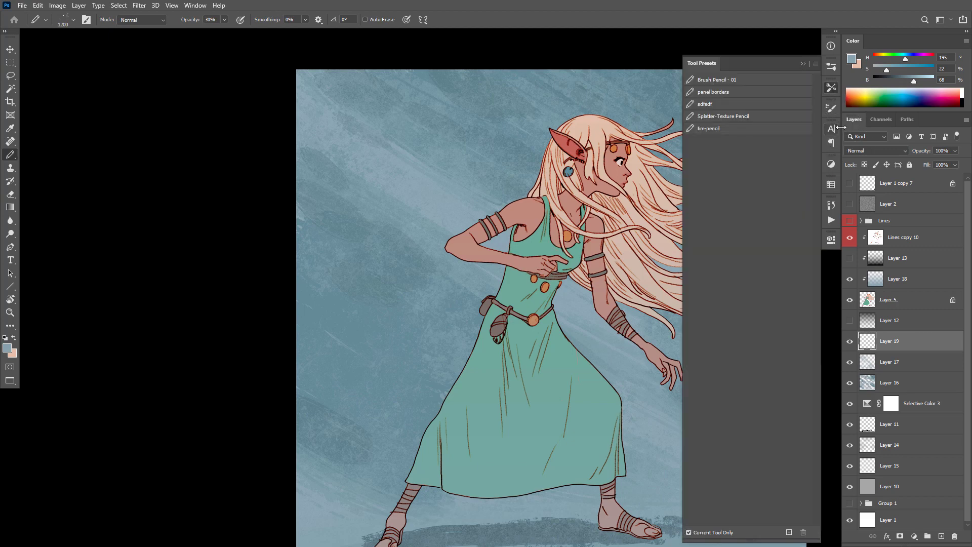
pyautogui.click(832, 68)
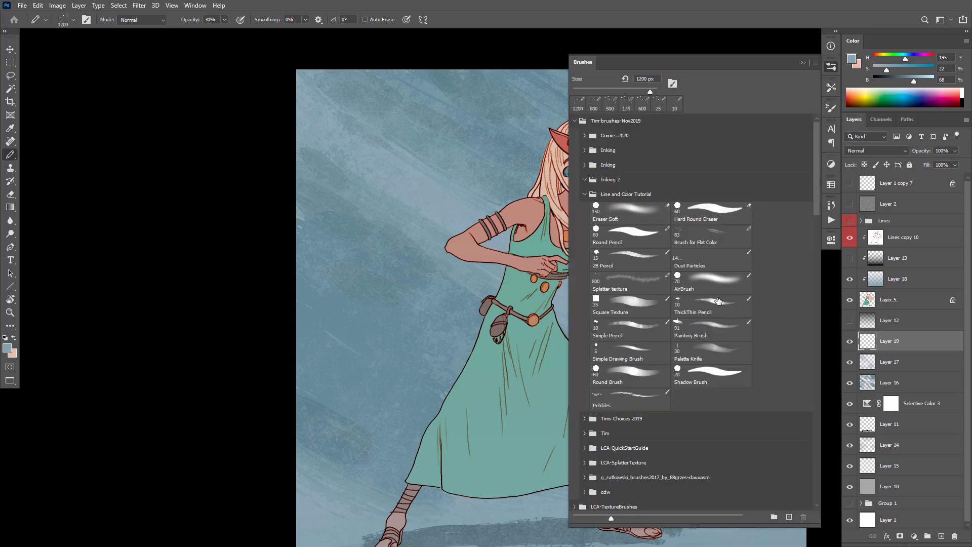
pyautogui.click(715, 259)
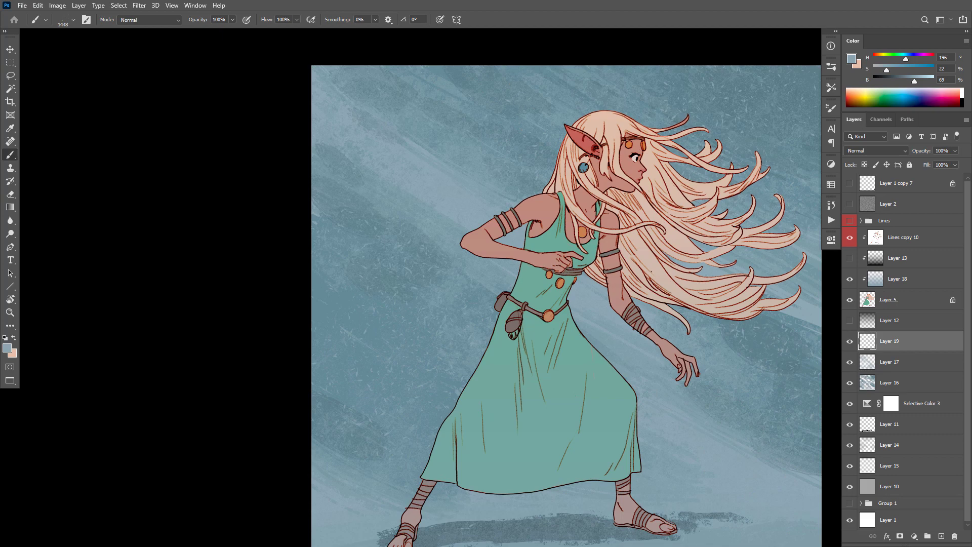
# Scatter larger flecks on another new layer at brush size 2100 and apply a short Motion Blur to them at an angle of -34°.
pyautogui.hotkey('ctrl', 'shift', 'alt', 'n')
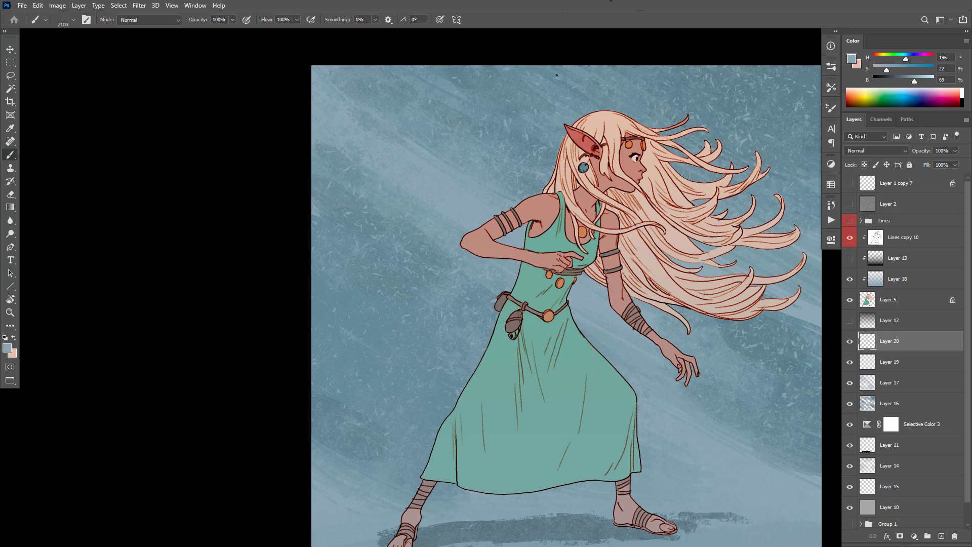
pyautogui.click(141, 5)
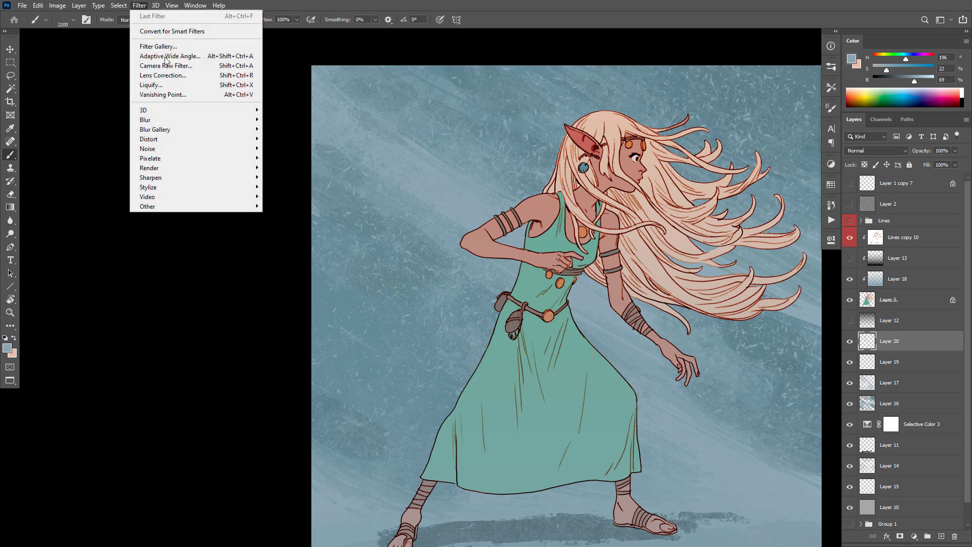
pyautogui.moveTo(205, 121)
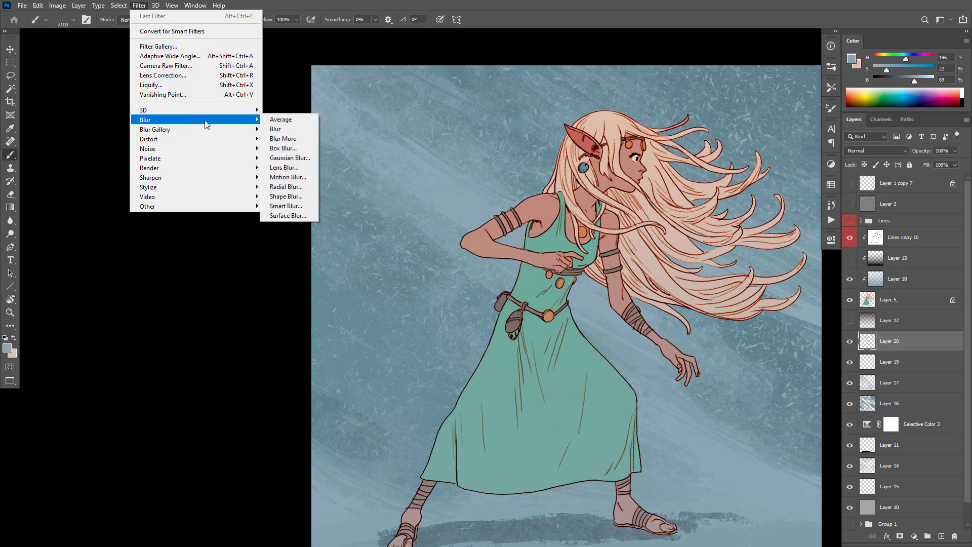
pyautogui.click(304, 178)
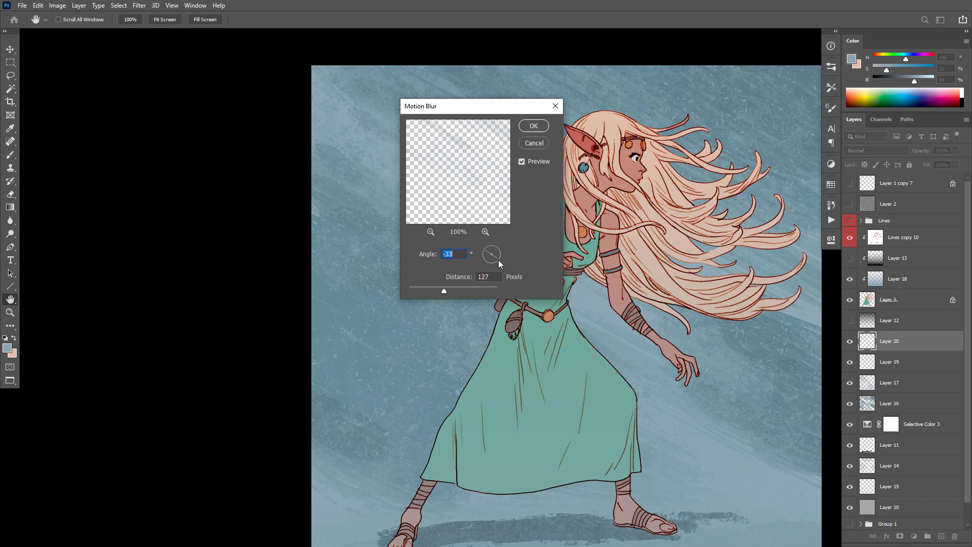
pyautogui.press('Down')
pyautogui.click(460, 290)
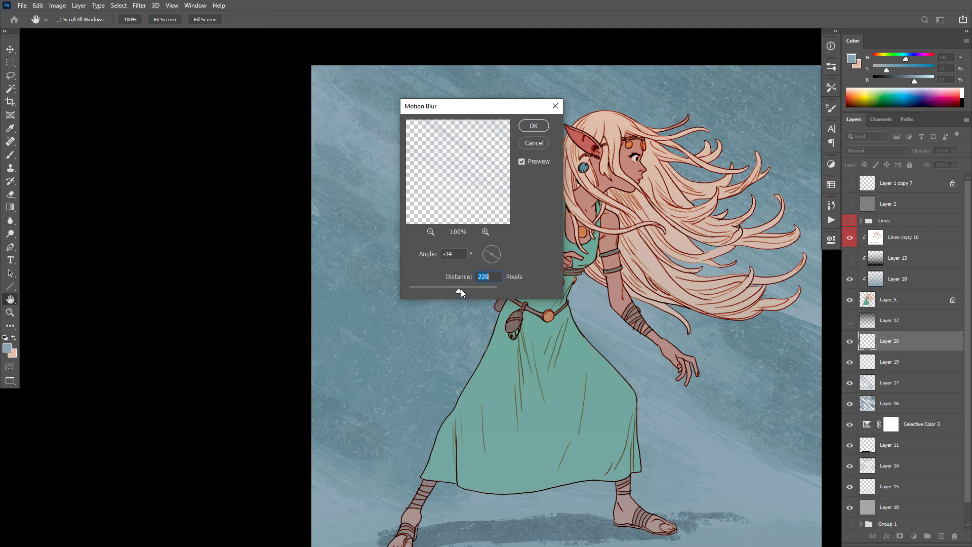
pyautogui.click(421, 289)
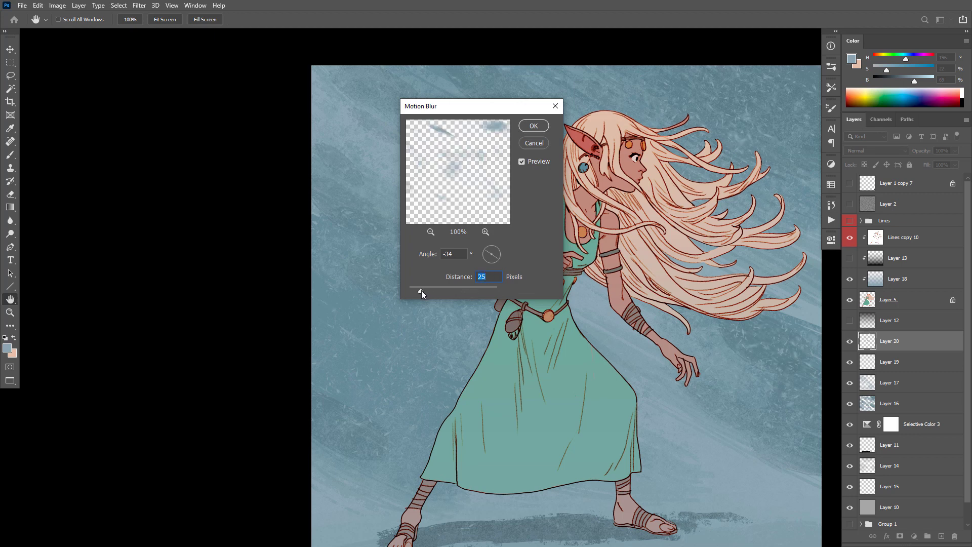
pyautogui.moveTo(422, 291); pyautogui.dragTo(419, 287)
pyautogui.click(535, 126)
# Apply the same Motion Blur to the smaller flecks on Layer 19.
pyautogui.hotkey('alt', '[')
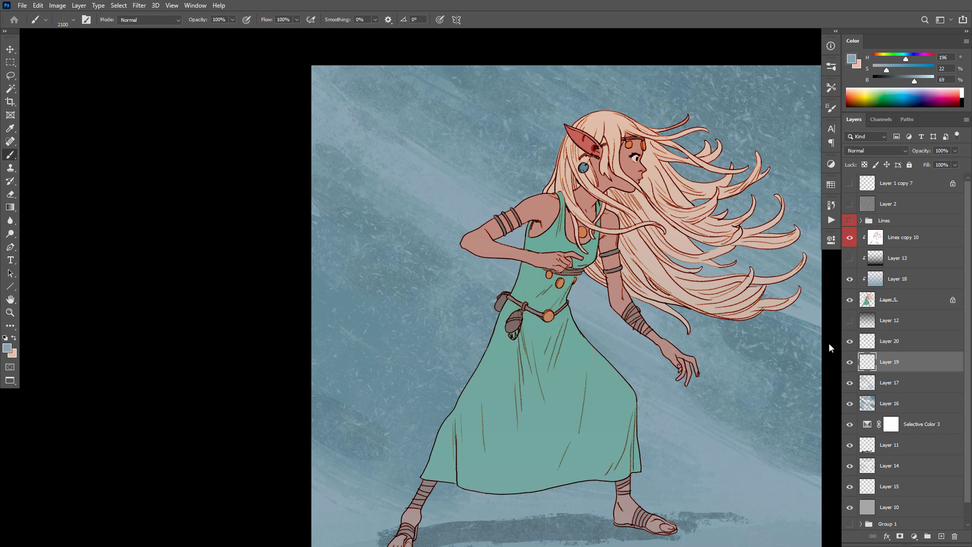
pyautogui.click(147, 6)
pyautogui.click(198, 16)
# Add a new layer above Layer 20 and scatter dust flecks over the background in darker blues sampled from it.
pyautogui.click(895, 349)
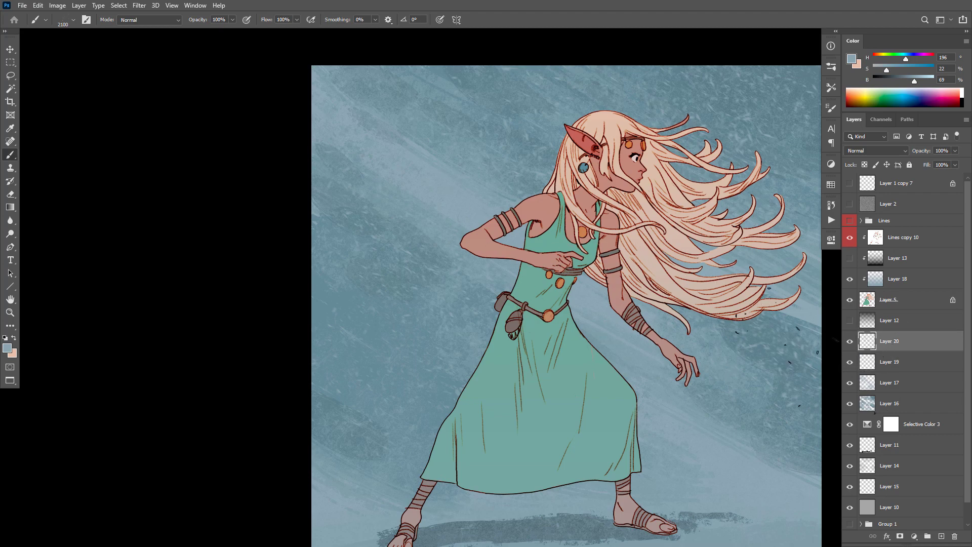
pyautogui.hotkey('ctrl', 'shift', 'alt', 'n')
pyautogui.keyDown('alt'); pyautogui.click(502, 134); pyautogui.keyUp('alt')
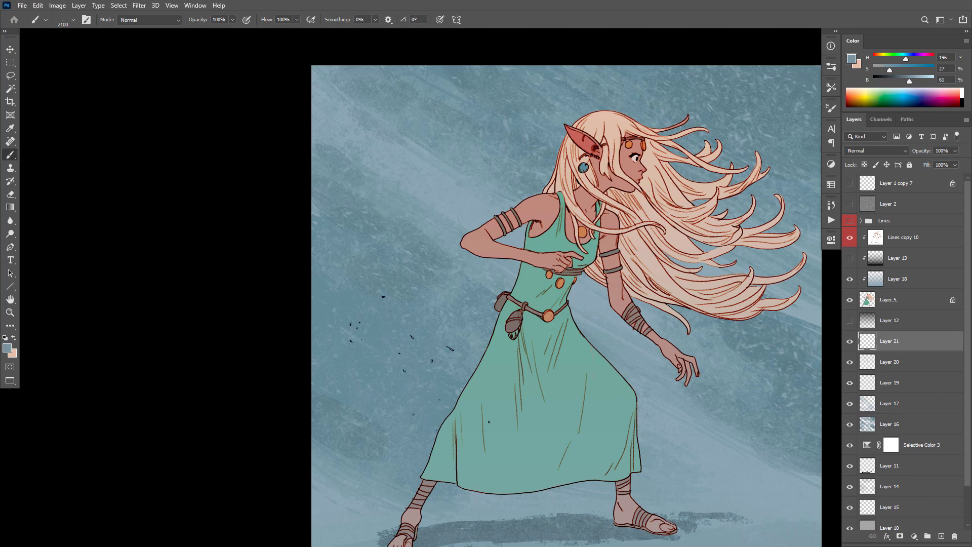
pyautogui.click(426, 423)
pyautogui.keyDown('alt'); pyautogui.click(759, 337); pyautogui.keyUp('alt')
pyautogui.click(759, 336)
# Enlarge the soft eraser to size 900 and thin out the dark flecks on Layer 21.
pyautogui.press('e')
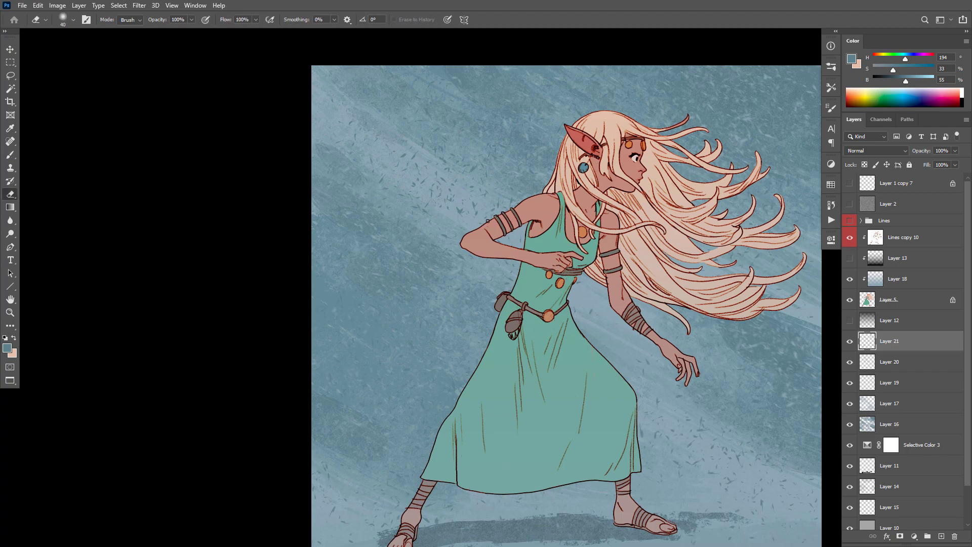
pyautogui.press(']')
pyautogui.press(']')
pyautogui.press(']')
pyautogui.press(']')
pyautogui.press(']')
pyautogui.press(']')
pyautogui.press(']')
pyautogui.press(']')
pyautogui.press(']')
pyautogui.press(']')
pyautogui.press(']')
pyautogui.press(']')
pyautogui.moveTo(632, 454)
pyautogui.mouseDown()
pyautogui.moveTo(507, 419)
pyautogui.moveTo(496, 426)
pyautogui.mouseUp()
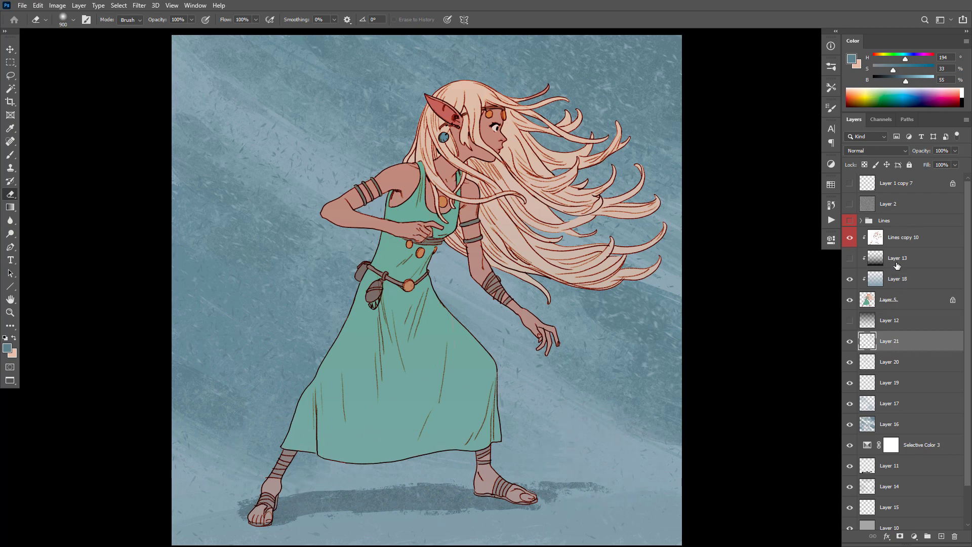
# Add a new layer above Lines copy 10 and scatter flecks over the character in colours sampled from the dress and background.
pyautogui.click(908, 242)
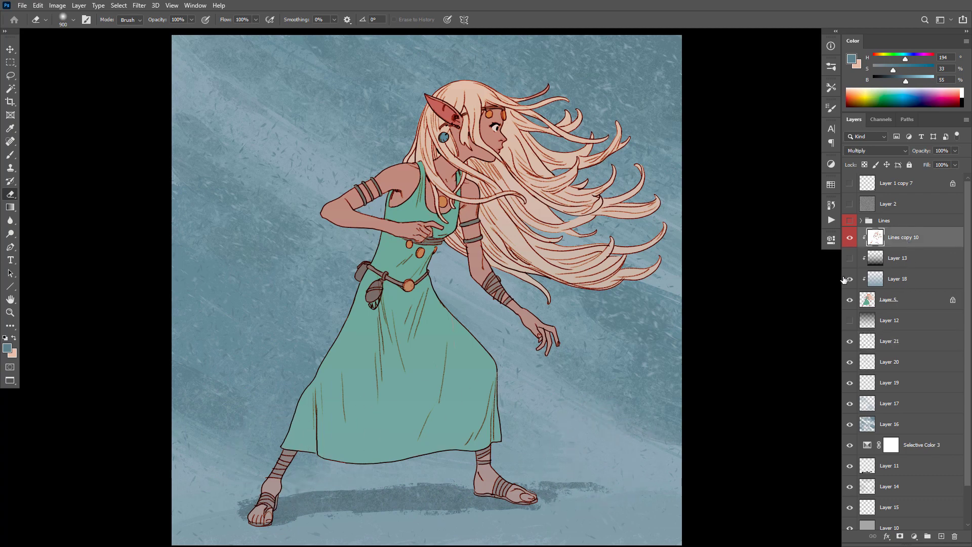
pyautogui.hotkey('ctrl', 'shift', 'alt', 'n')
pyautogui.press('b')
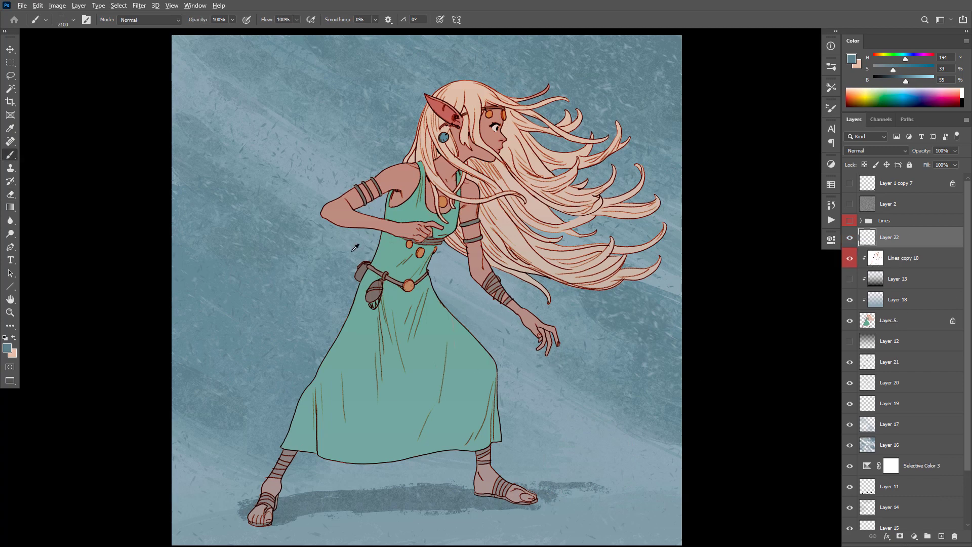
pyautogui.keyDown('alt'); pyautogui.click(401, 253); pyautogui.keyUp('alt')
pyautogui.click(330, 225)
pyautogui.keyDown('alt'); pyautogui.click(628, 315); pyautogui.keyUp('alt')
pyautogui.keyDown('alt'); pyautogui.click(405, 213); pyautogui.keyUp('alt')
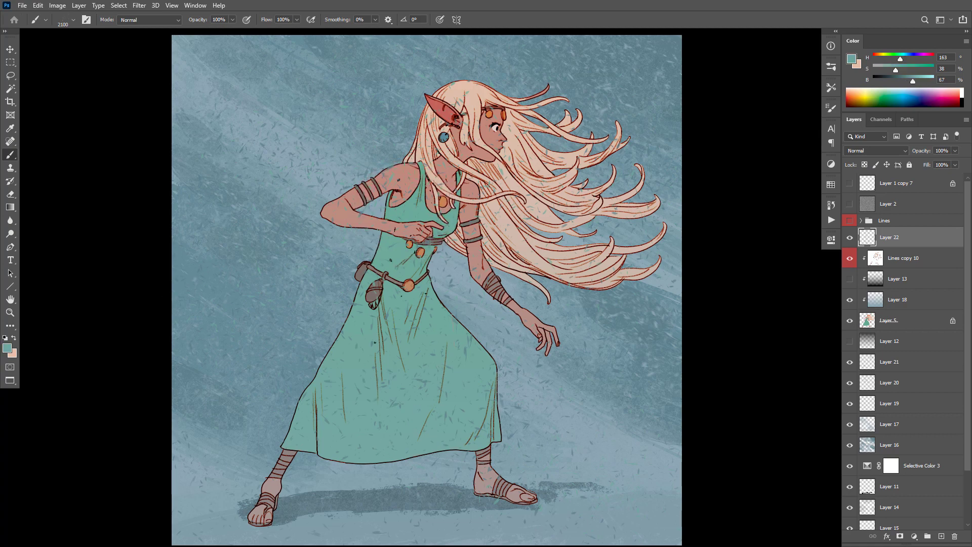
# Thin out the flecks over the character with the soft eraser and scatter lighter blue ones at 85% brightness.
pyautogui.keyDown('alt'); pyautogui.click(290, 160); pyautogui.keyUp('alt')
pyautogui.press('e')
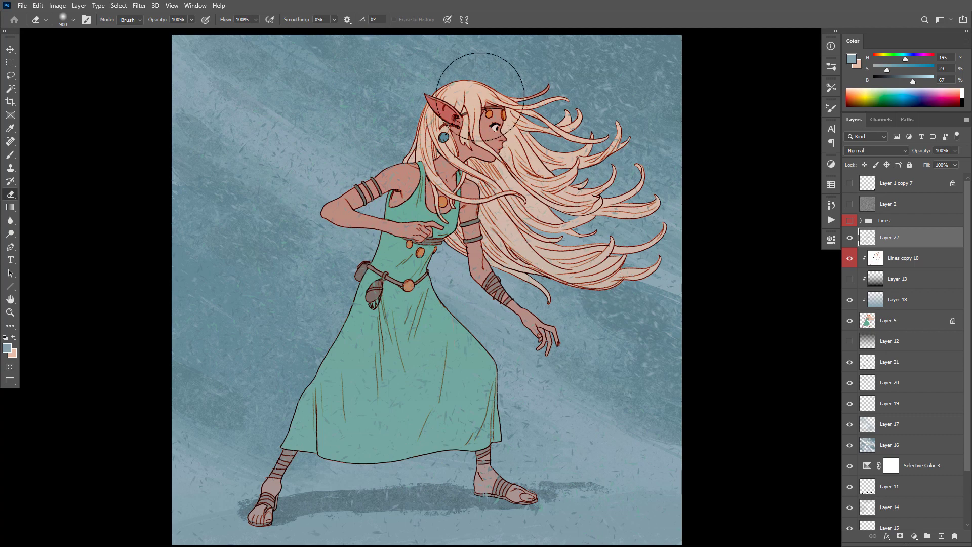
pyautogui.moveTo(541, 301)
pyautogui.mouseDown()
pyautogui.moveTo(488, 424)
pyautogui.moveTo(537, 486)
pyautogui.mouseUp()
pyautogui.press('b')
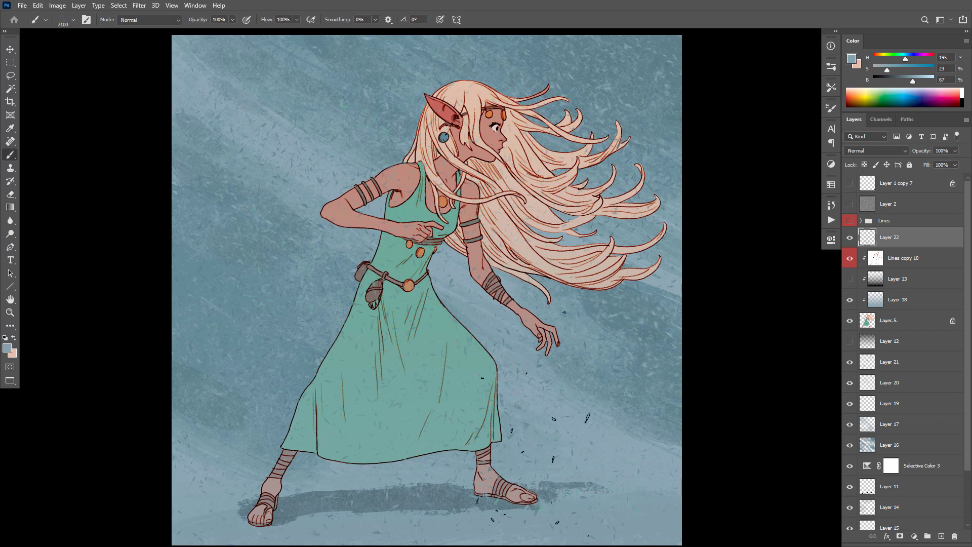
pyautogui.click(925, 81)
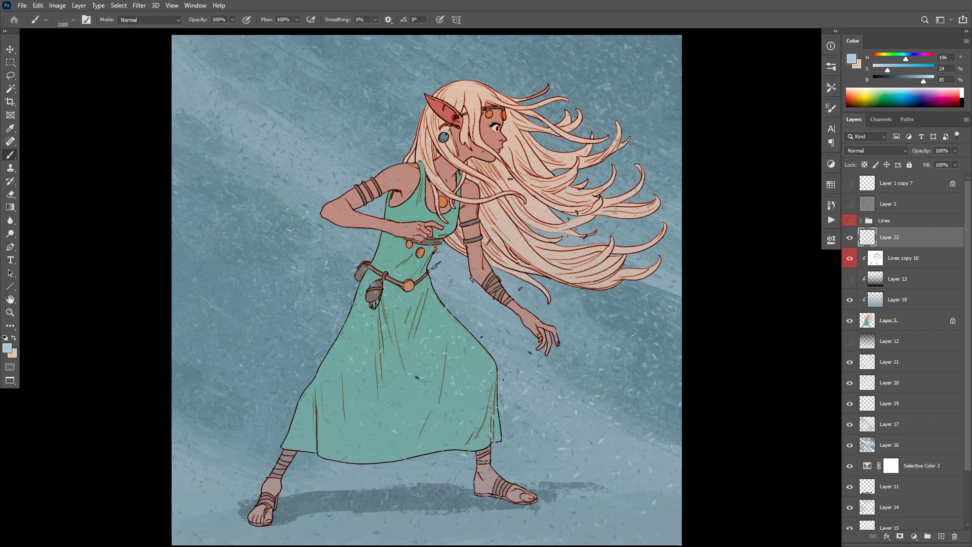
# Reapply the last Motion Blur to the flecks on Layer 22 and erase the excess over the character's upper body.
pyautogui.click(148, 8)
pyautogui.click(159, 17)
pyautogui.press('e')
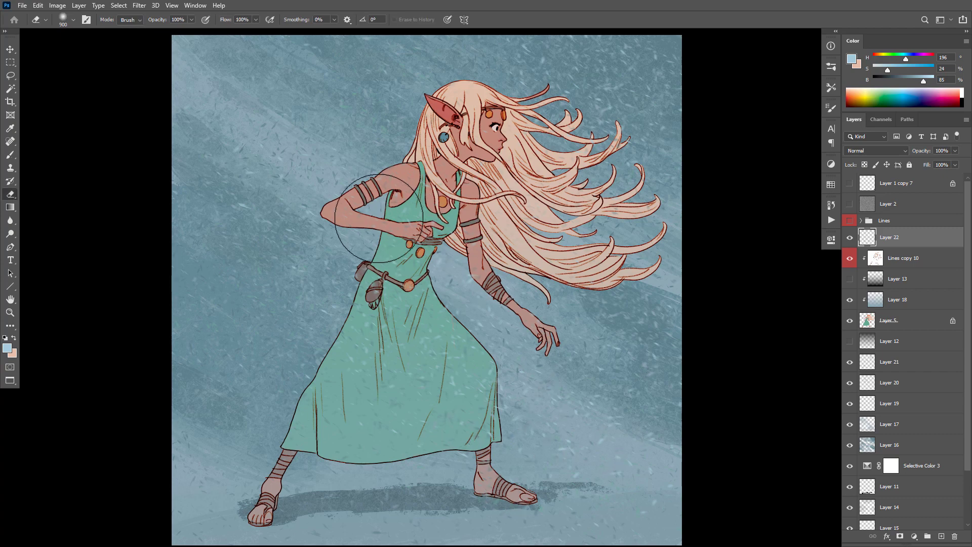
# Add a new layer above Layer 22 and choose the Pencil tool's Splatter-Texture Pencil preset at size 800.
pyautogui.press('b')
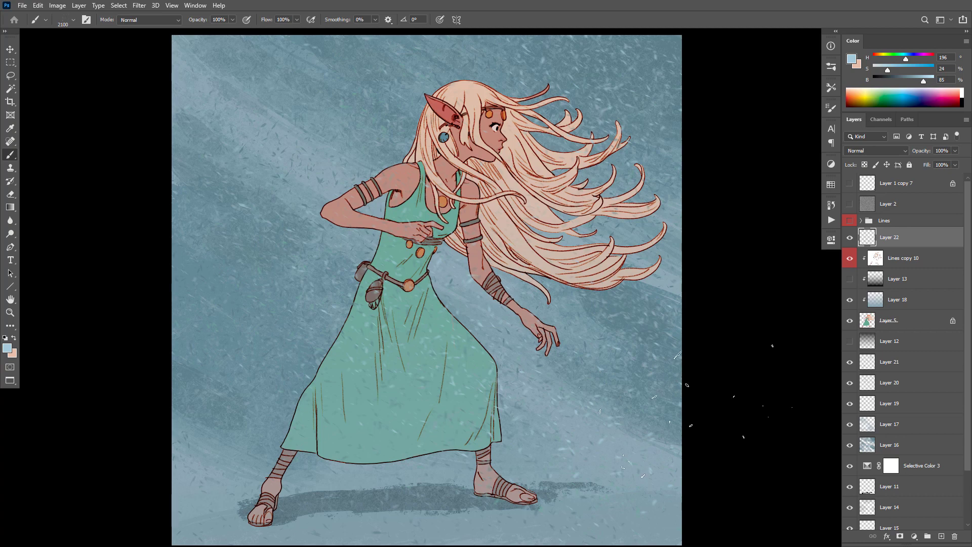
pyautogui.hotkey('ctrl', 'shift', 'alt', 'n')
pyautogui.click(40, 19)
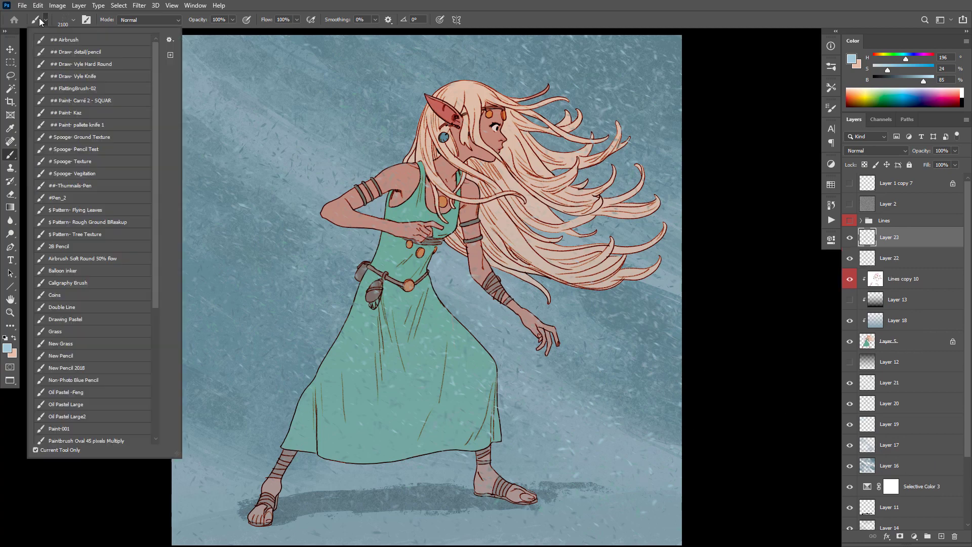
pyautogui.hotkey('shift', 'b')
pyautogui.click(38, 19)
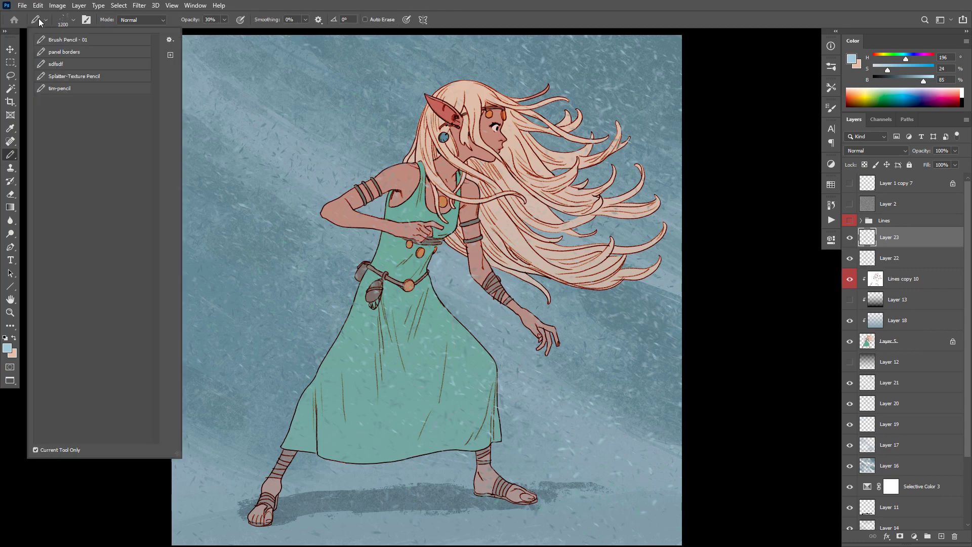
pyautogui.click(65, 76)
pyautogui.click(426, 219)
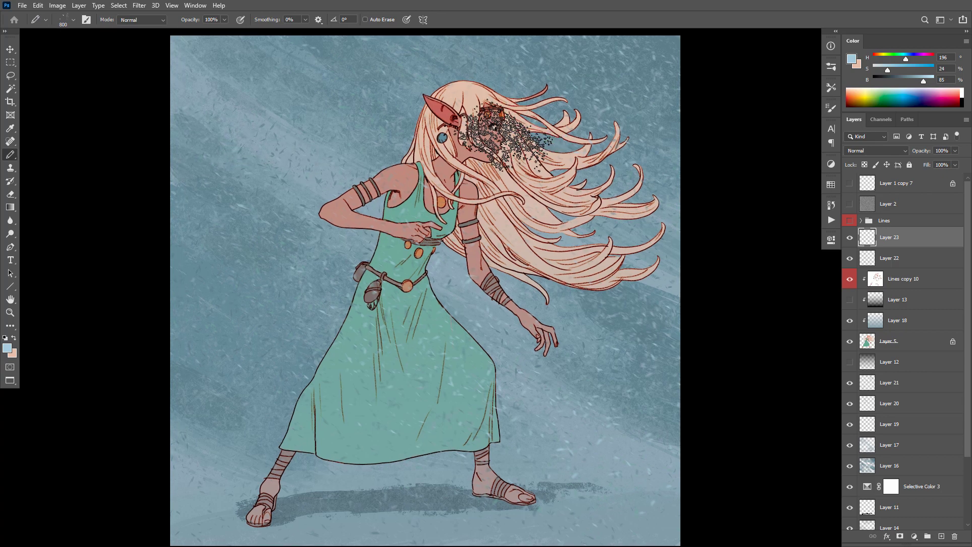
# Speckle grain over the character at 10% and 20% opacity in colours sampled from the hair and the ground shadow.
pyautogui.press('1')
pyautogui.keyDown('alt'); pyautogui.click(545, 215); pyautogui.keyUp('alt')
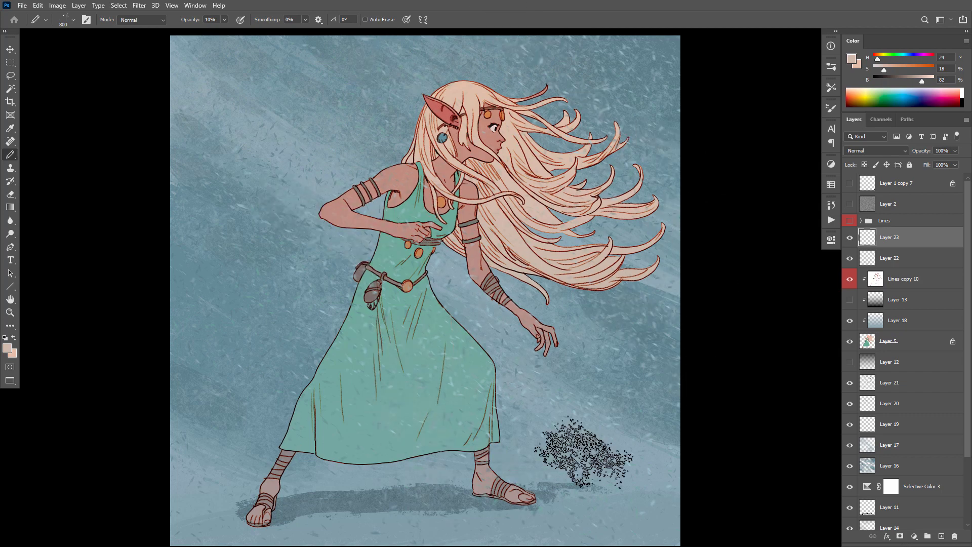
pyautogui.keyDown('alt'); pyautogui.click(470, 489); pyautogui.keyUp('alt')
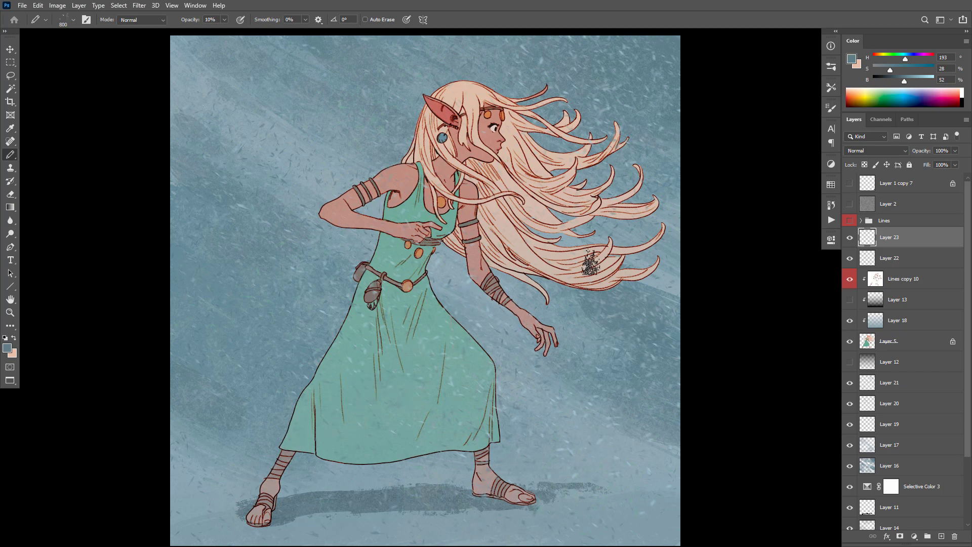
pyautogui.press('2')
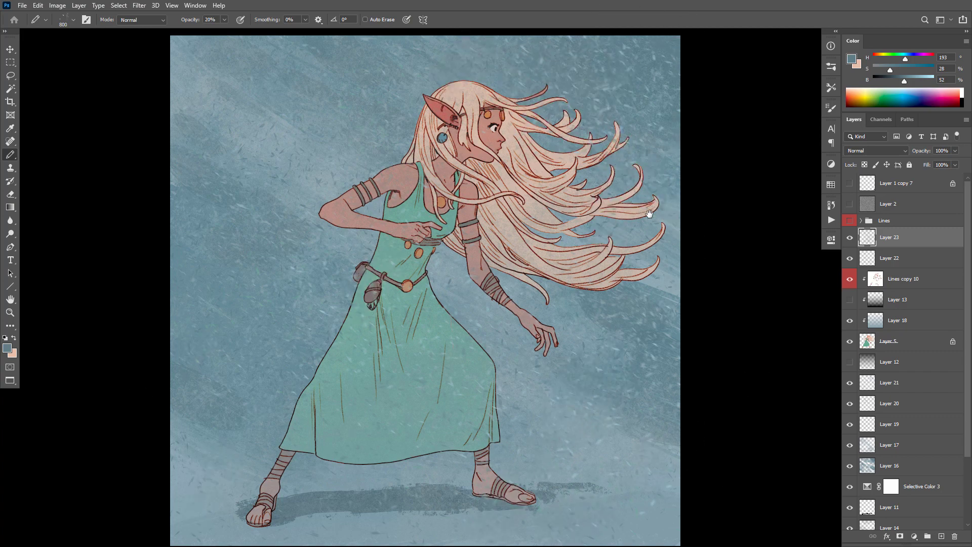
pyautogui.moveTo(686, 146); pyautogui.dragTo(679, 185)
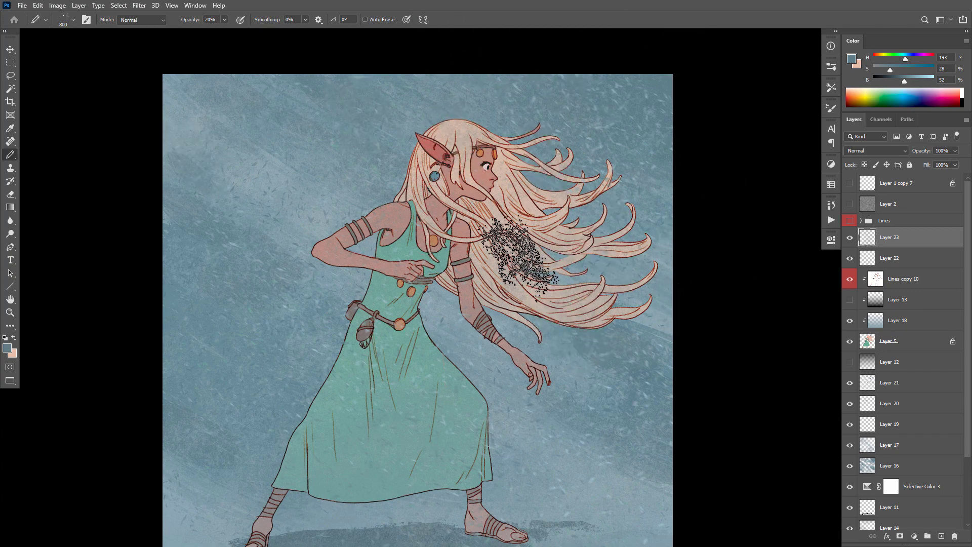
# Speckle the hair with a grey sampled from it at 20% opacity and touch up the grain with the soft eraser.
pyautogui.scroll(4, 503, 209)
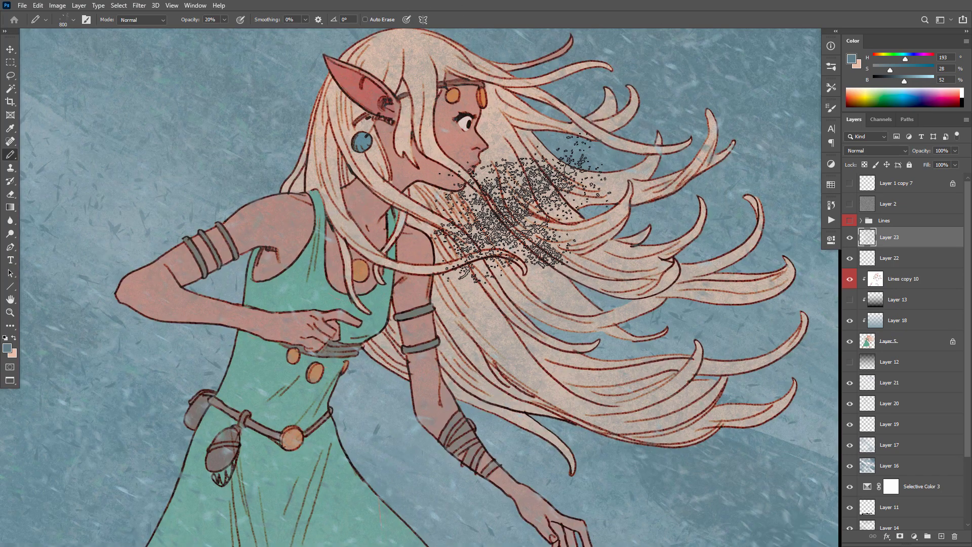
pyautogui.press('e')
pyautogui.press('b')
pyautogui.keyDown('alt'); pyautogui.click(425, 91); pyautogui.keyUp('alt')
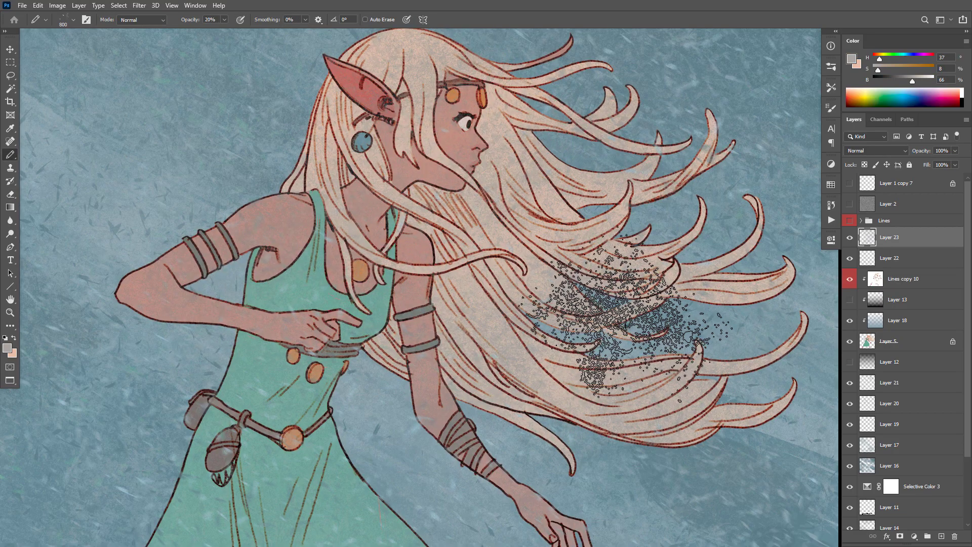
pyautogui.scroll(-3, 644, 369)
pyautogui.scroll(-2, 644, 369)
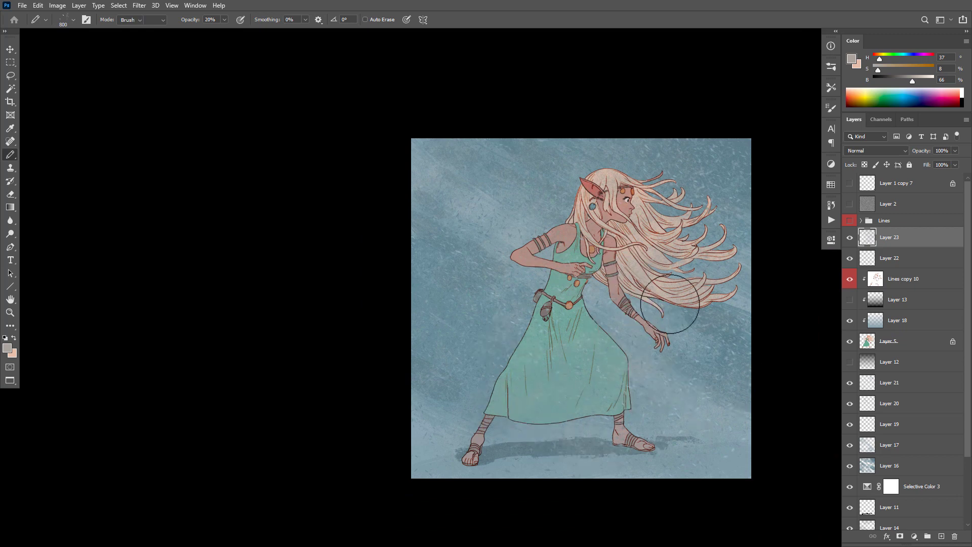
pyautogui.press('e')
pyautogui.scroll(1, 624, 258)
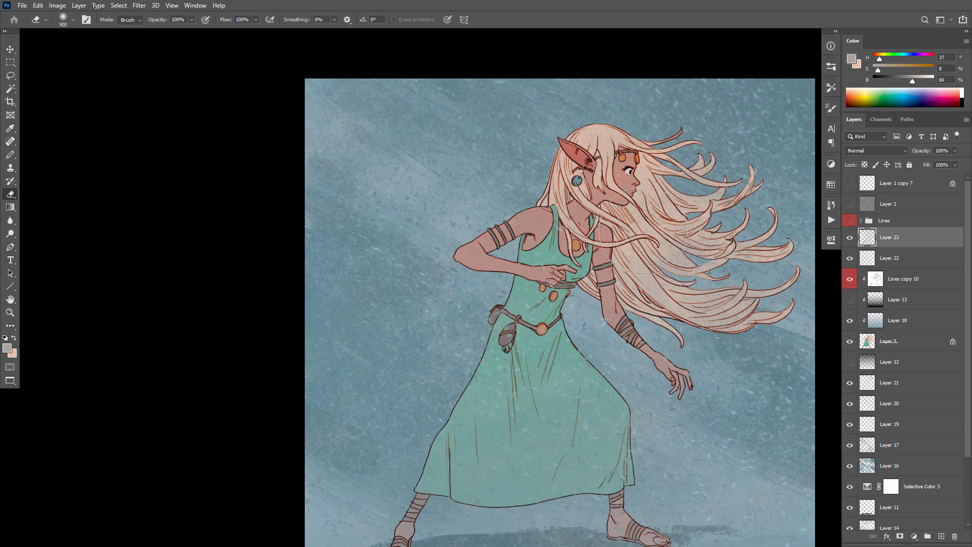
pyautogui.moveTo(680, 402); pyautogui.dragTo(686, 375)
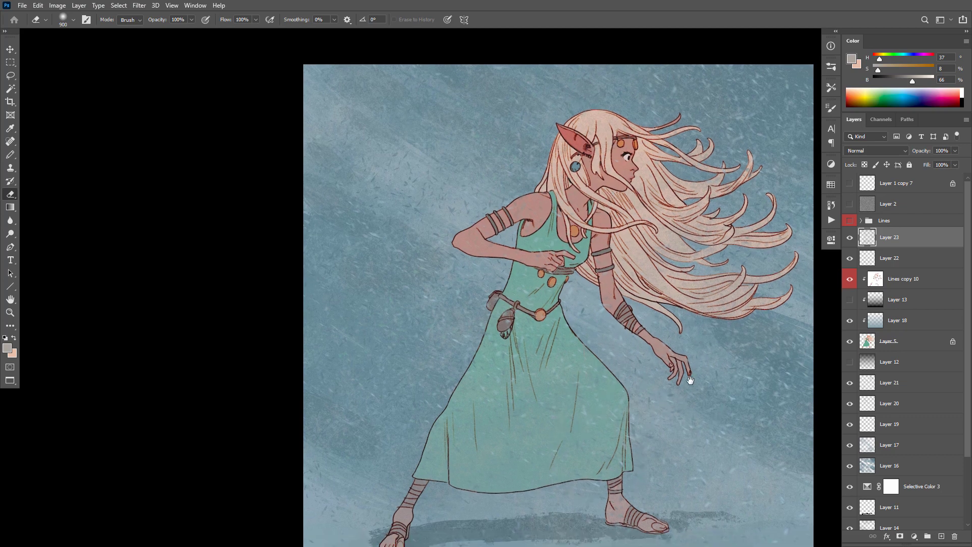
# Add a new clipped layer directly above Layer 18.
pyautogui.click(878, 324)
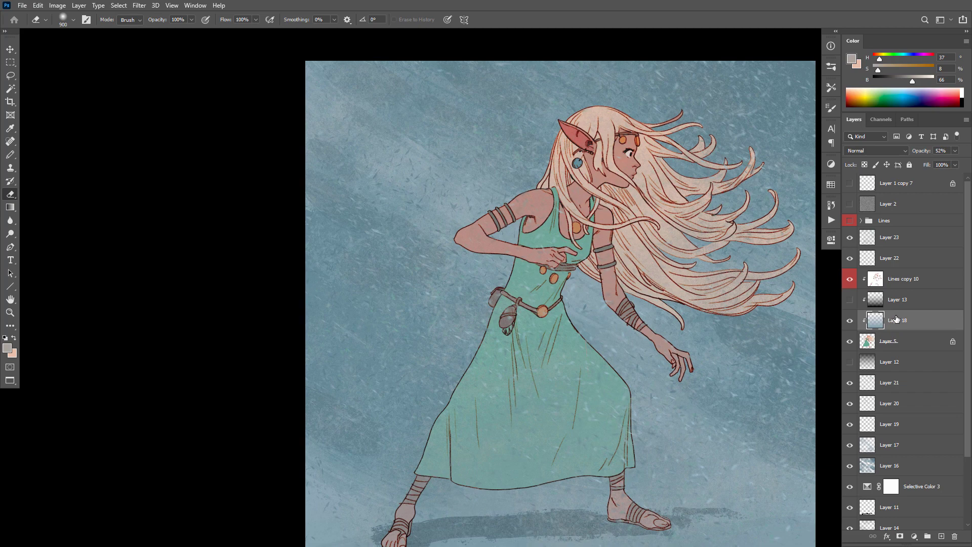
pyautogui.hotkey('ctrl', 'shift', 'alt', 'n')
pyautogui.press('b')
pyautogui.moveTo(562, 428)
pyautogui.mouseDown()
pyautogui.moveTo(621, 385)
pyautogui.moveTo(653, 334)
pyautogui.mouseUp()
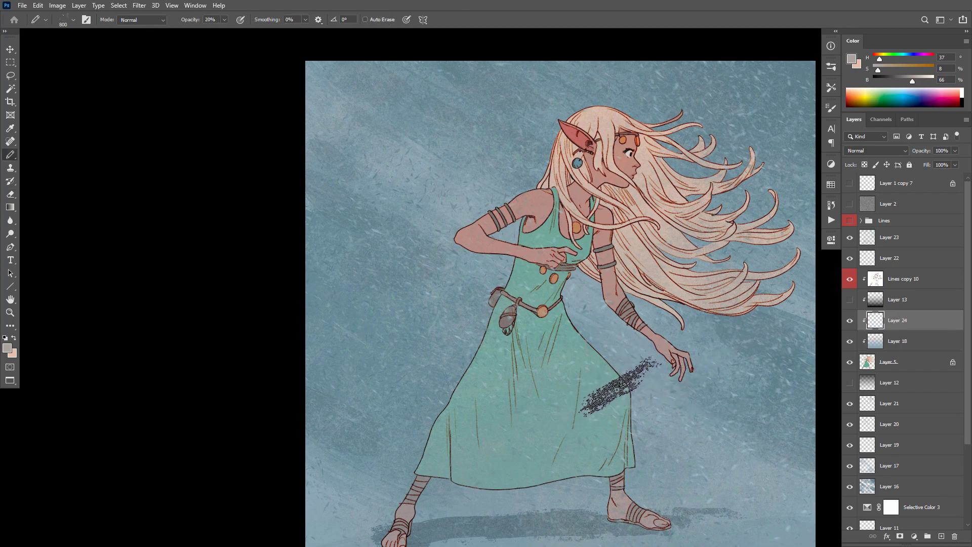
# Switch back to the Brush tool with a soft round brush at 30% flow and enlarge it to size 1800.
pyautogui.hotkey('shift', 'b')
pyautogui.hotkey('shift', 'b')
pyautogui.hotkey('shift', 'b')
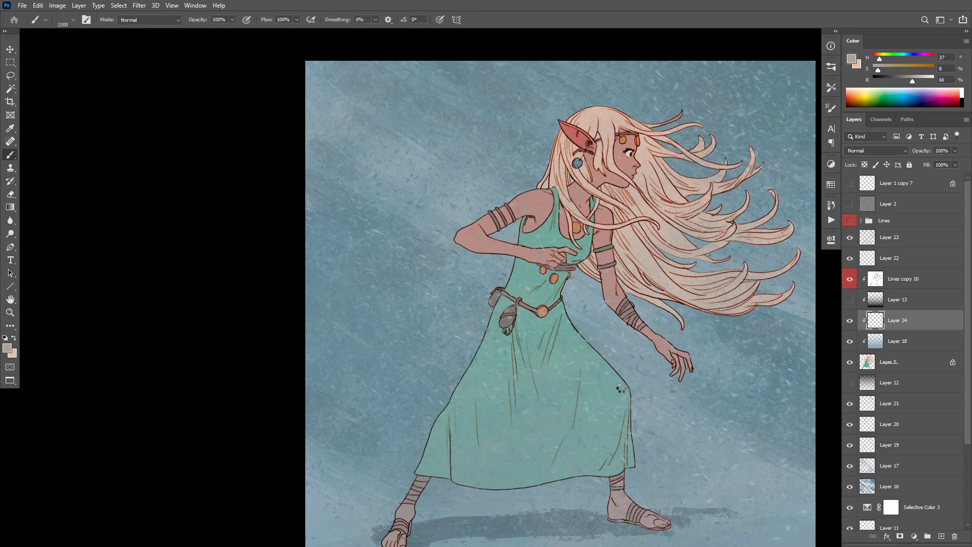
pyautogui.press('.')
pyautogui.press(']')
pyautogui.press(']')
pyautogui.press(']')
pyautogui.press(']')
pyautogui.press(']')
pyautogui.press(']')
pyautogui.press(']')
pyautogui.press(']')
pyautogui.press(']')
pyautogui.press(']')
pyautogui.press(']')
pyautogui.press(']')
pyautogui.press(']')
pyautogui.press(']')
pyautogui.press(']')
pyautogui.press(']')
pyautogui.press(']')
pyautogui.press(']')
pyautogui.press(']')
pyautogui.press(']')
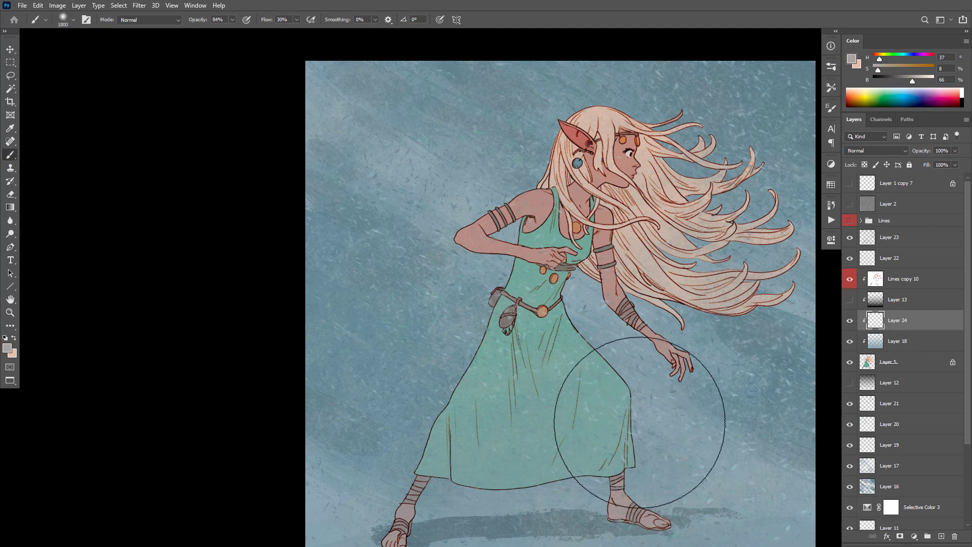
# Shade the character's dress, arms and legs on Layer 24 with a sampled blue darkened to 14% brightness.
pyautogui.keyDown('alt'); pyautogui.click(612, 507); pyautogui.keyUp('alt')
pyautogui.moveTo(893, 83); pyautogui.dragTo(882, 81)
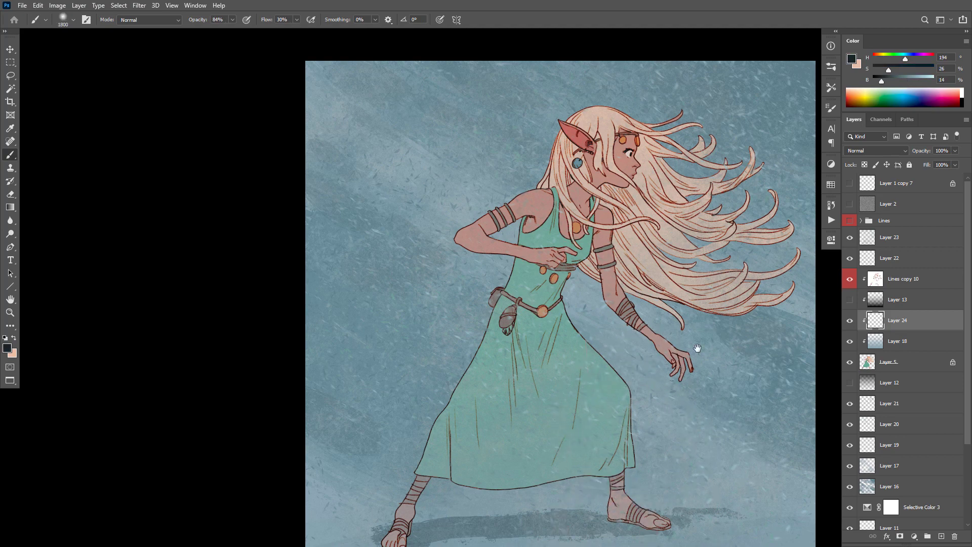
pyautogui.moveTo(695, 401); pyautogui.dragTo(712, 305)
pyautogui.moveTo(716, 414)
pyautogui.mouseDown()
pyautogui.moveTo(387, 384)
pyautogui.moveTo(506, 393)
pyautogui.moveTo(736, 364)
pyautogui.moveTo(588, 338)
pyautogui.moveTo(451, 283)
pyautogui.moveTo(636, 278)
pyautogui.moveTo(619, 242)
pyautogui.moveTo(478, 157)
pyautogui.moveTo(657, 205)
pyautogui.moveTo(514, 98)
pyautogui.moveTo(460, 121)
pyautogui.mouseUp()
pyautogui.moveTo(600, 409); pyautogui.dragTo(577, 474)
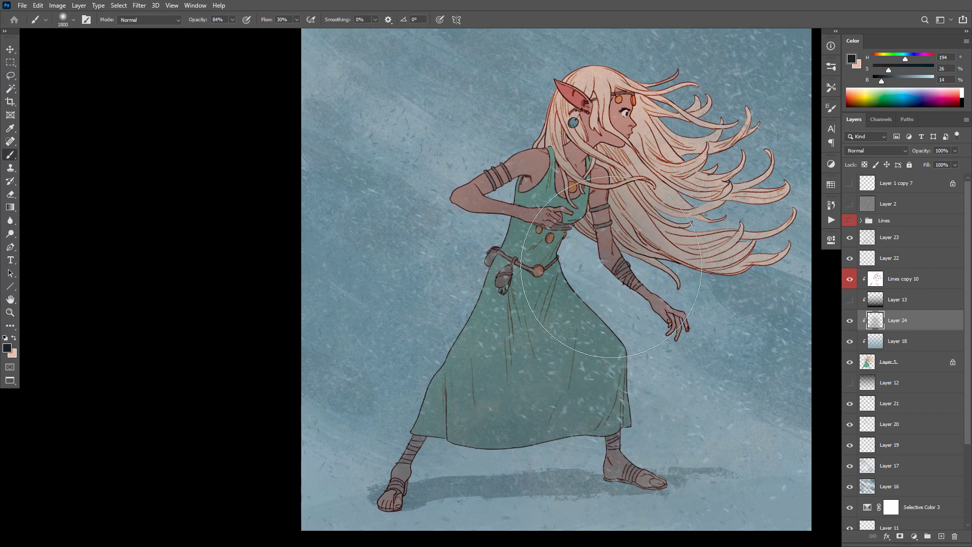
pyautogui.keyDown('alt'); pyautogui.click(651, 386); pyautogui.keyUp('alt')
pyautogui.moveTo(723, 417); pyautogui.dragTo(727, 418)
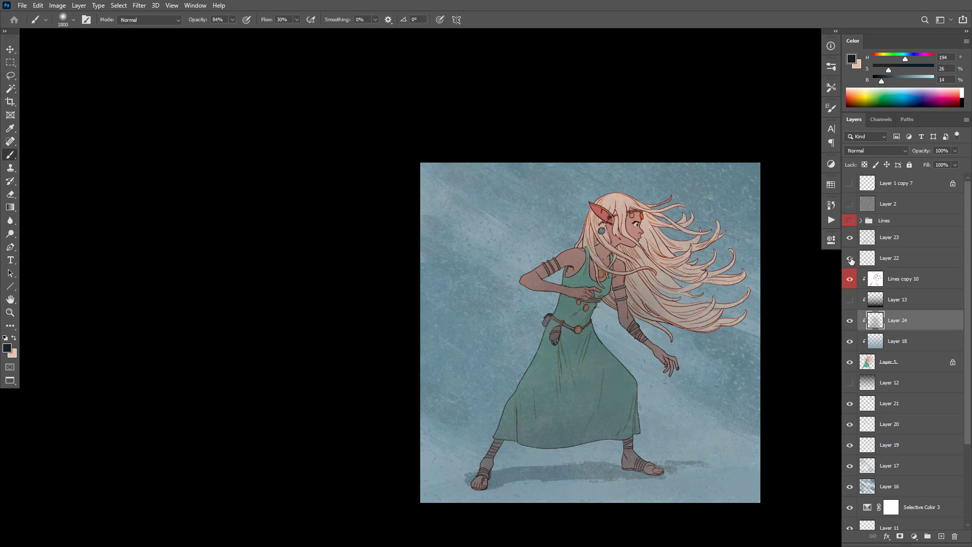
# Check the effect of Layer 23 by toggling its visibility and show the dark gradient on Layer 12.
pyautogui.click(851, 238)
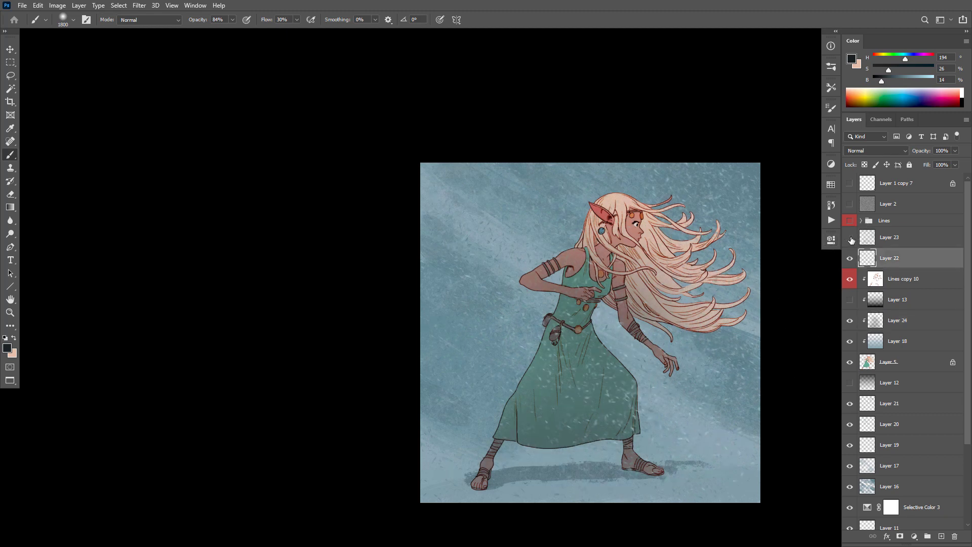
pyautogui.click(851, 239)
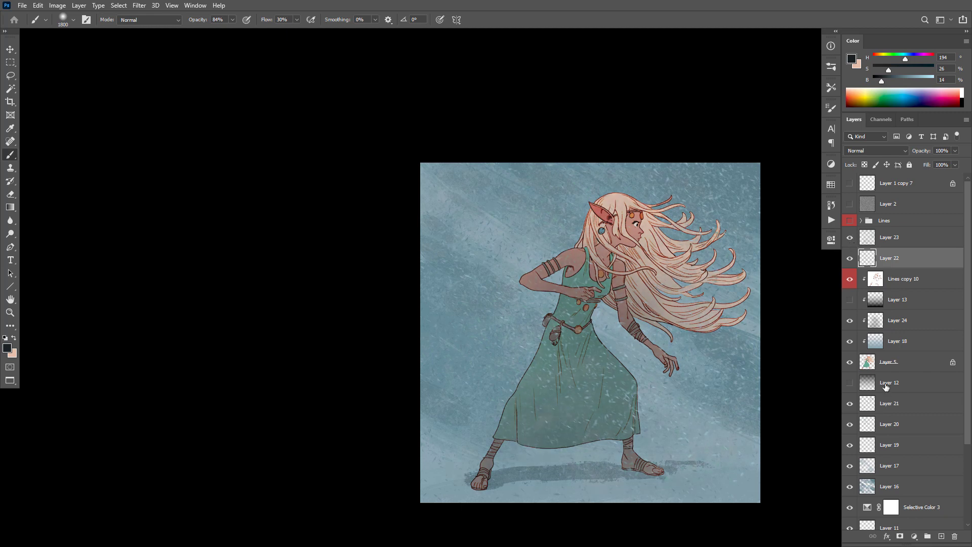
pyautogui.click(892, 404)
pyautogui.click(851, 384)
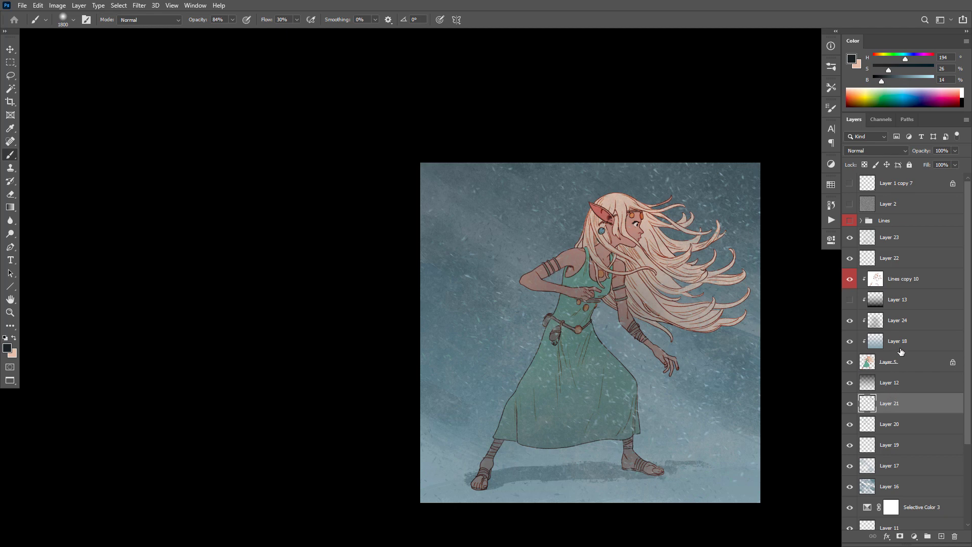
# Lock Layer 12's transparent pixels and recolour its gradient with a dark blue at hue 195, saturation 46% and brightness 23%.
pyautogui.click(869, 383)
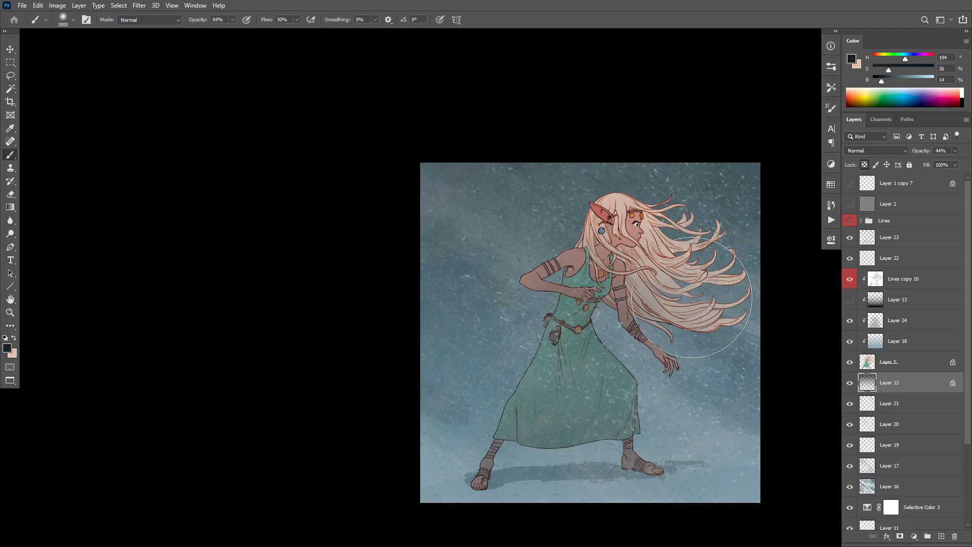
pyautogui.press('v')
pyautogui.press('b')
pyautogui.keyDown('alt'); pyautogui.click(678, 213); pyautogui.keyUp('alt')
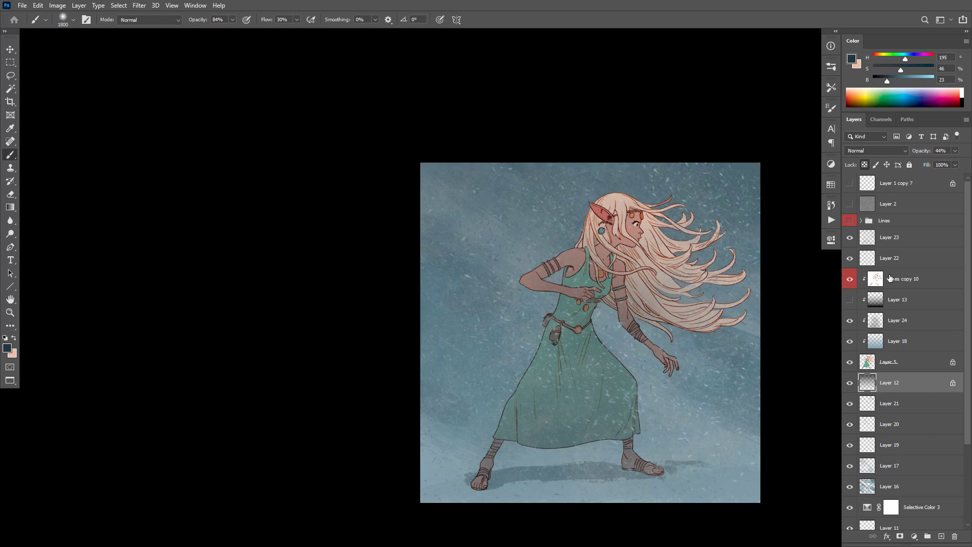
# Erase part of the dark shading on Layer 24 over the character's chest and upper dress with the soft eraser.
pyautogui.keyDown('ctrl'); pyautogui.click(645, 230); pyautogui.keyUp('ctrl')
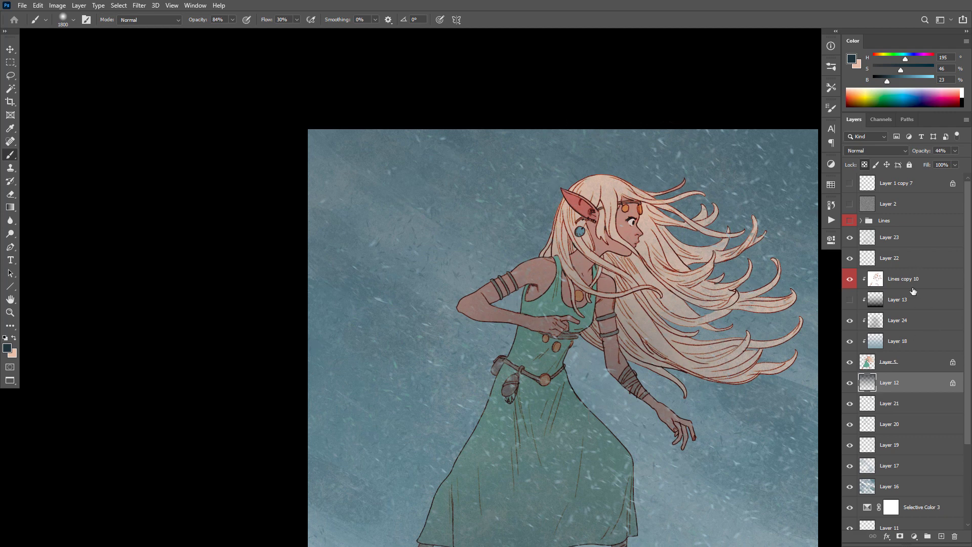
pyautogui.click(890, 307)
pyautogui.click(884, 324)
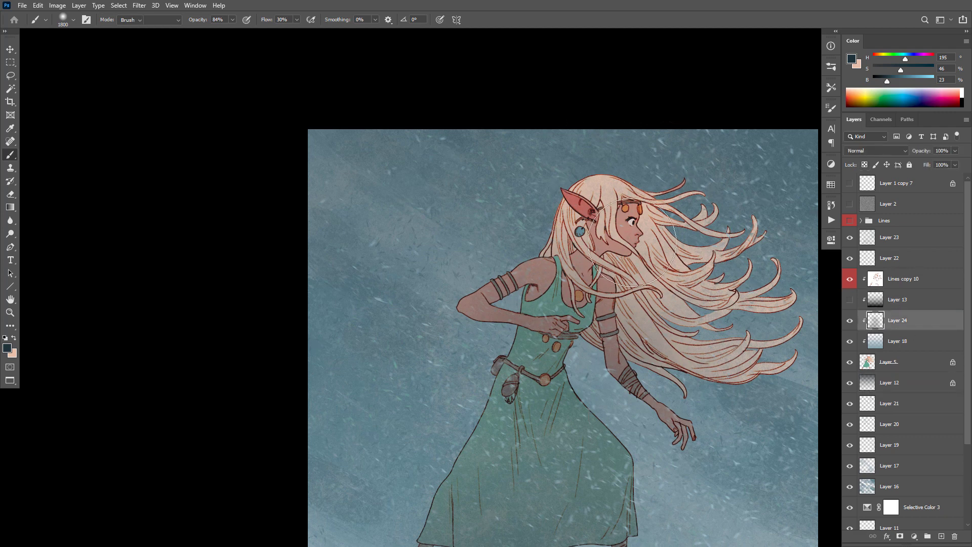
pyautogui.press('e')
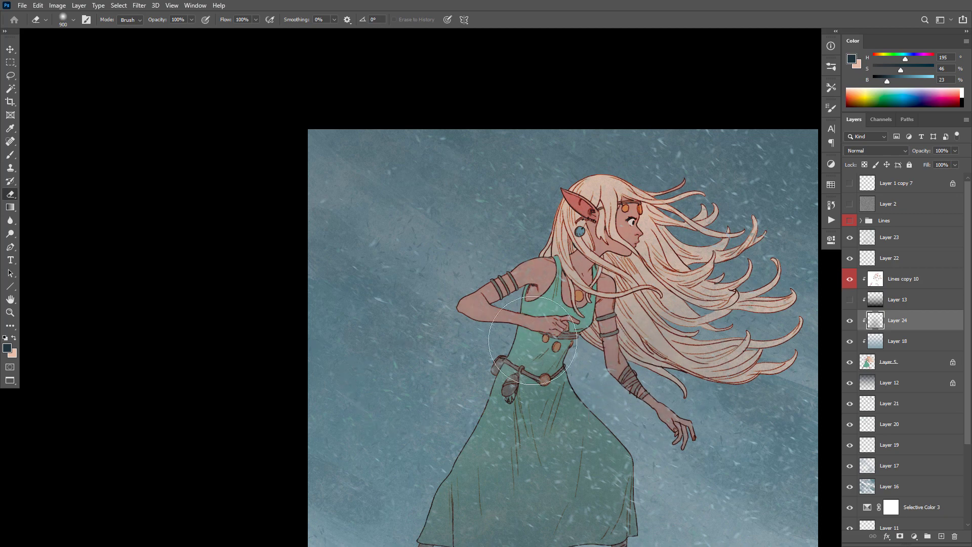
# Scatter flecks over the character and background on Layer 23 with the pencil at 20% opacity, using blues sampled from the background.
pyautogui.moveTo(676, 306)
pyautogui.mouseDown()
pyautogui.moveTo(615, 310)
pyautogui.moveTo(661, 315)
pyautogui.mouseUp()
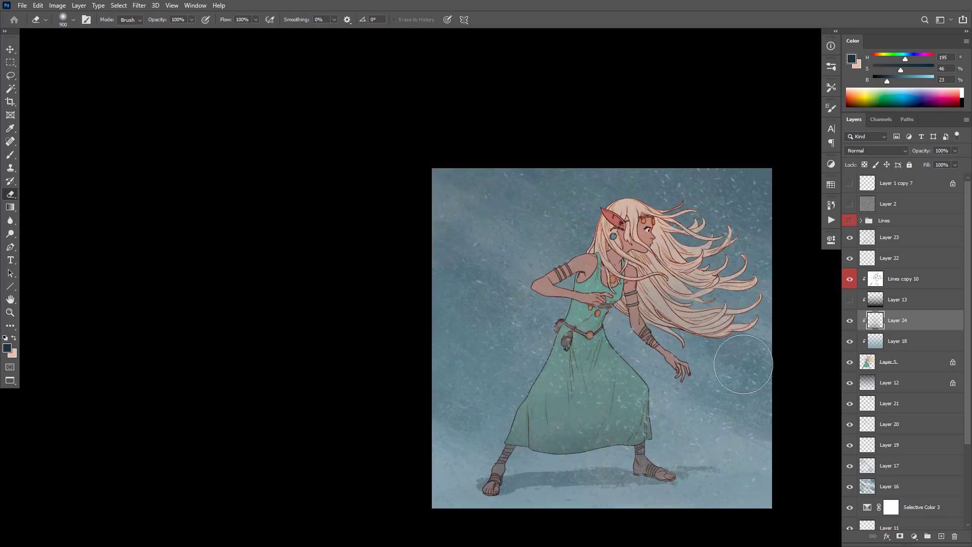
pyautogui.moveTo(688, 411)
pyautogui.mouseDown()
pyautogui.moveTo(695, 398)
pyautogui.moveTo(686, 411)
pyautogui.mouseUp()
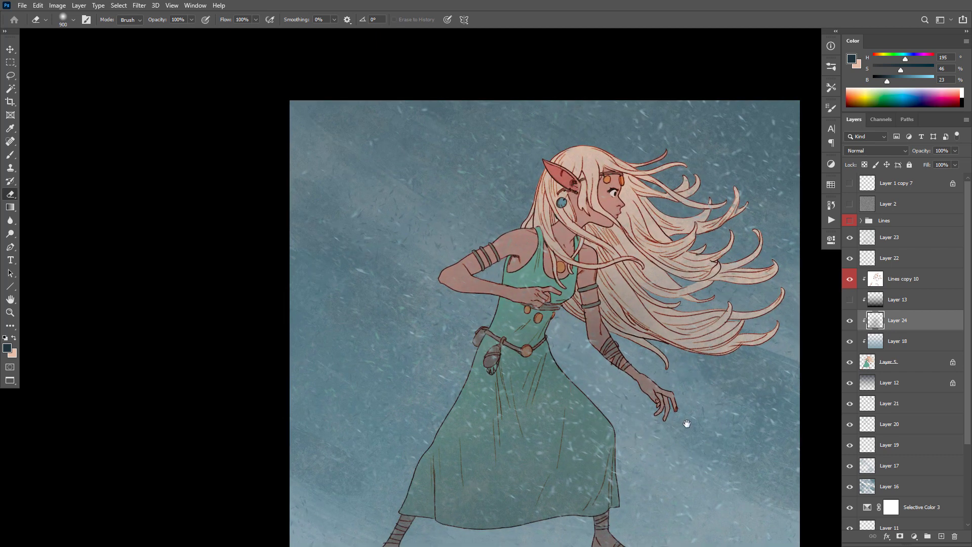
pyautogui.moveTo(687, 423)
pyautogui.mouseDown()
pyautogui.moveTo(671, 434)
pyautogui.moveTo(669, 455)
pyautogui.moveTo(689, 405)
pyautogui.mouseUp()
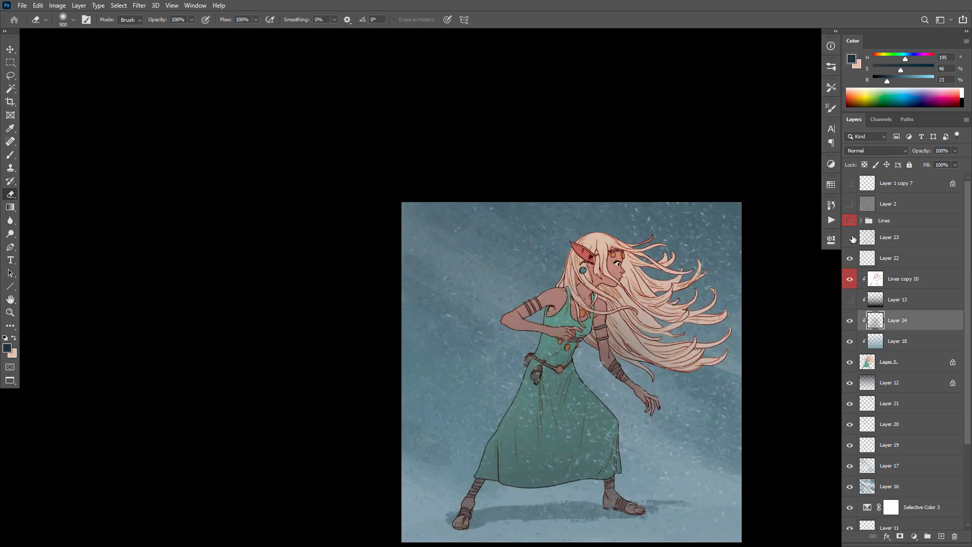
pyautogui.click(853, 240)
pyautogui.click(880, 241)
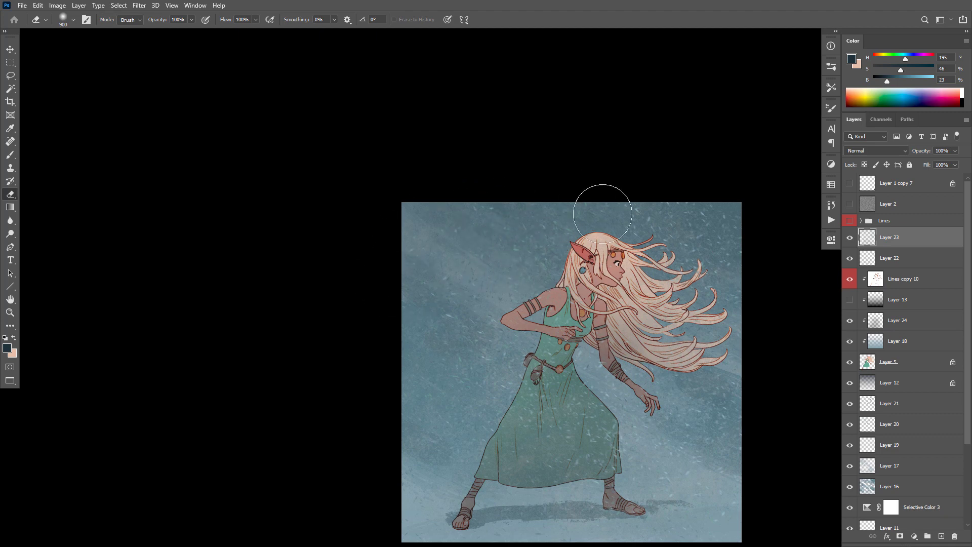
pyautogui.press('b')
pyautogui.moveTo(633, 328); pyautogui.dragTo(644, 331)
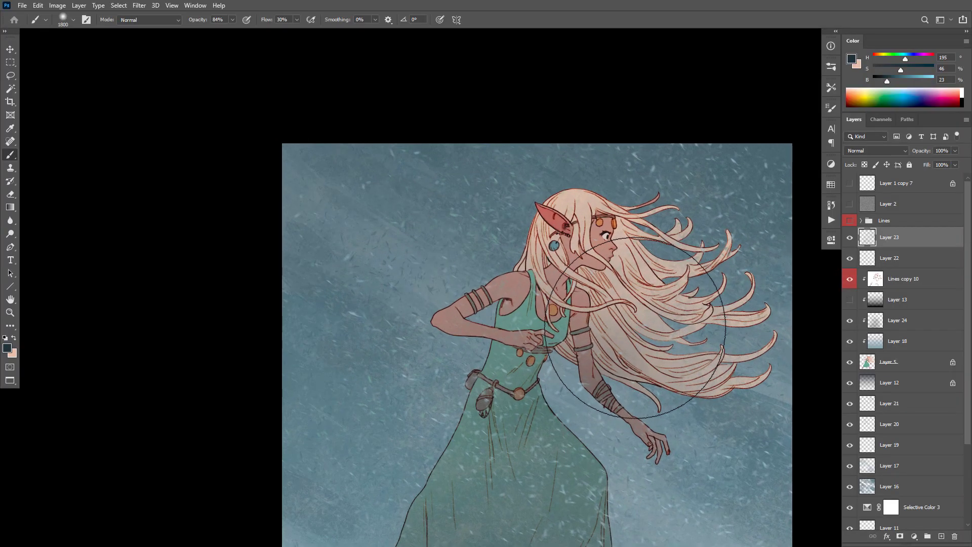
pyautogui.hotkey('shift', 'b')
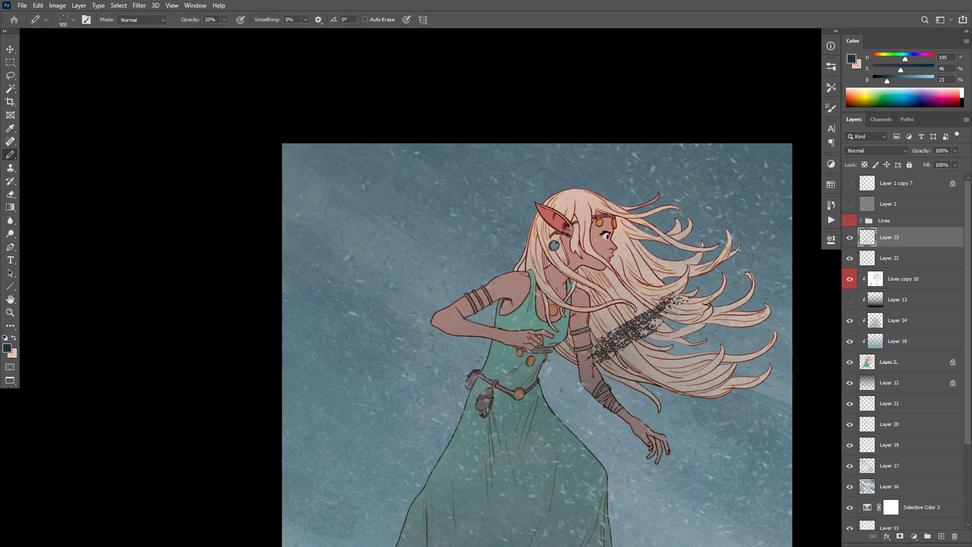
pyautogui.keyDown('alt'); pyautogui.click(505, 224); pyautogui.keyUp('alt')
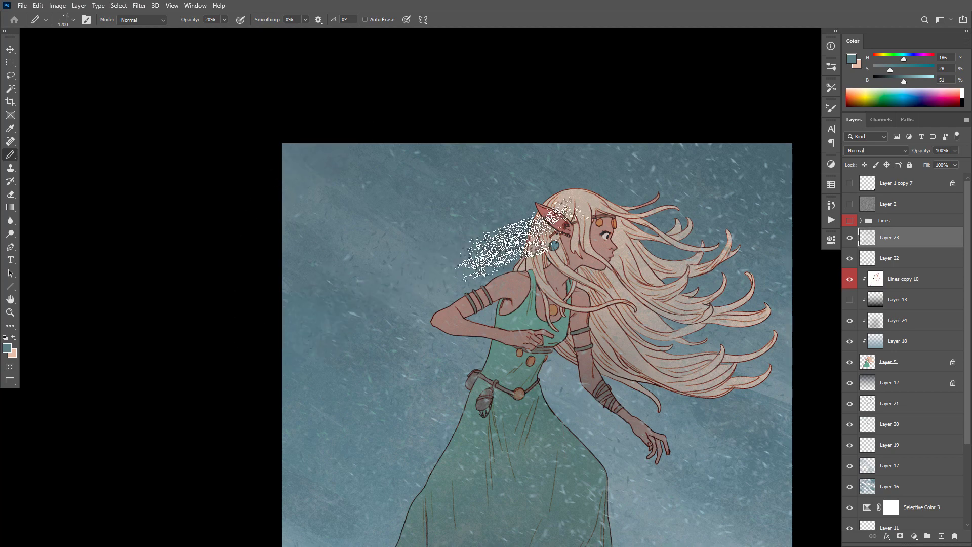
pyautogui.keyDown('alt'); pyautogui.click(764, 400); pyautogui.keyUp('alt')
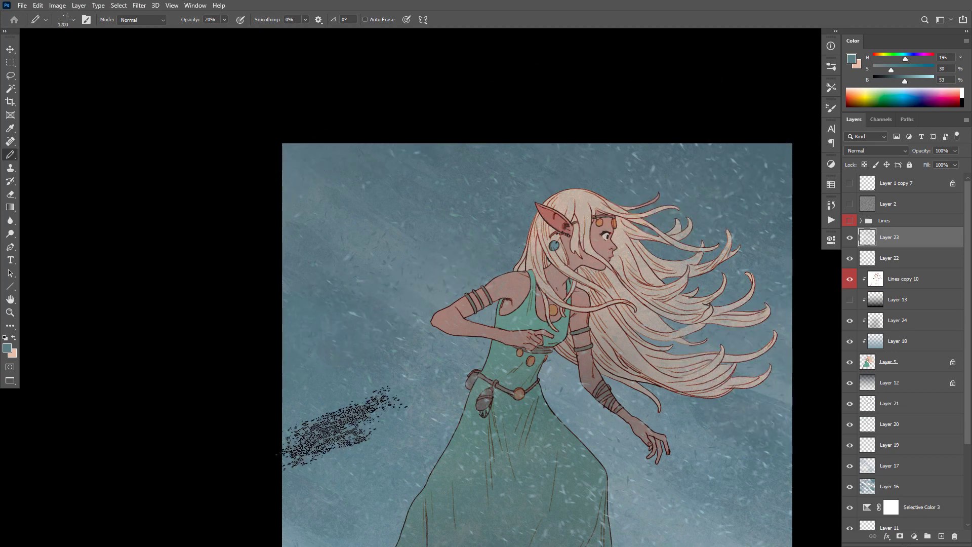
# Add more flecks on Layer 23 over the lower part of the picture in a sampled blue at hue 194, saturation 34% and brightness 54%.
pyautogui.press('e')
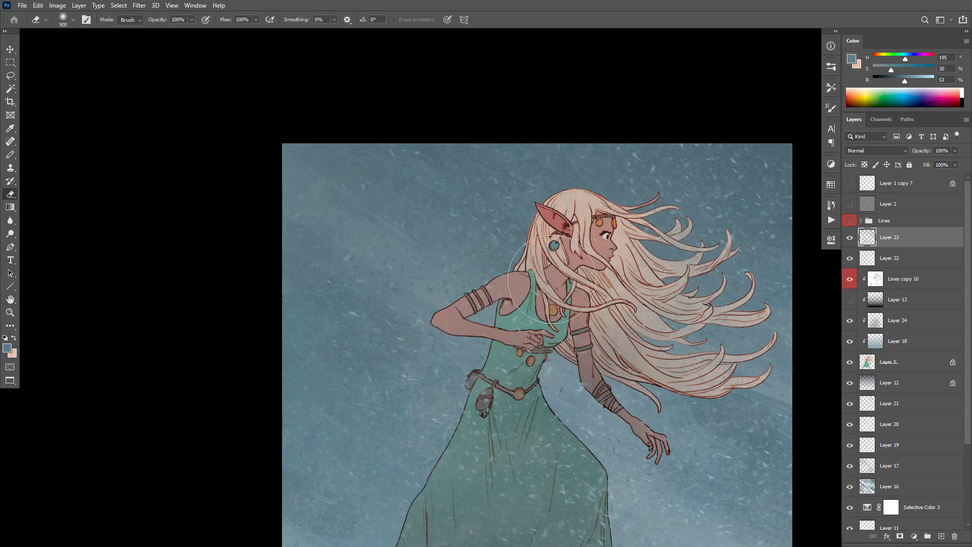
pyautogui.keyDown('ctrl'); pyautogui.keyDown('alt'); pyautogui.click(681, 332); pyautogui.keyUp('alt'); pyautogui.keyUp('ctrl')
pyautogui.keyDown('ctrl'); pyautogui.keyDown('alt'); pyautogui.click(681, 332); pyautogui.keyUp('alt'); pyautogui.keyUp('ctrl')
pyautogui.press('b')
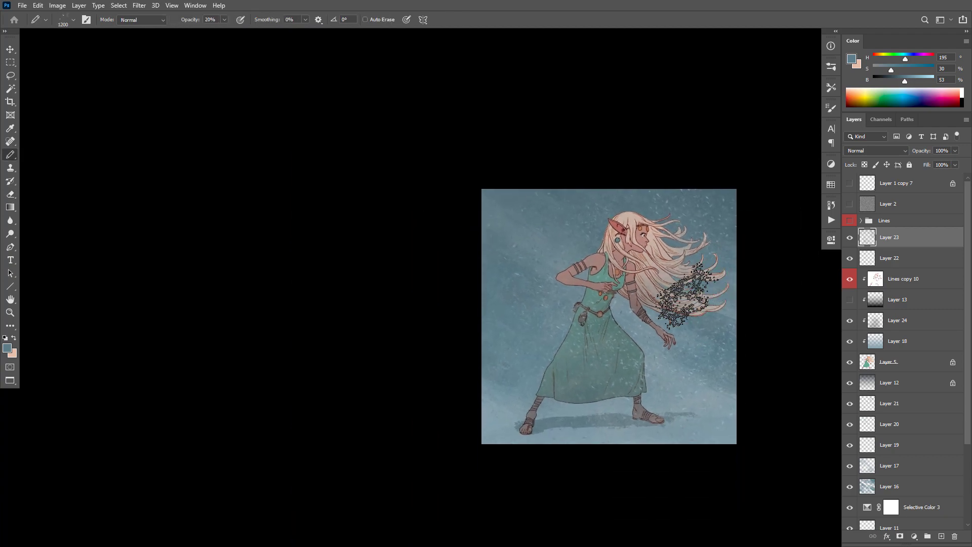
pyautogui.keyDown('alt'); pyautogui.click(527, 337); pyautogui.keyUp('alt')
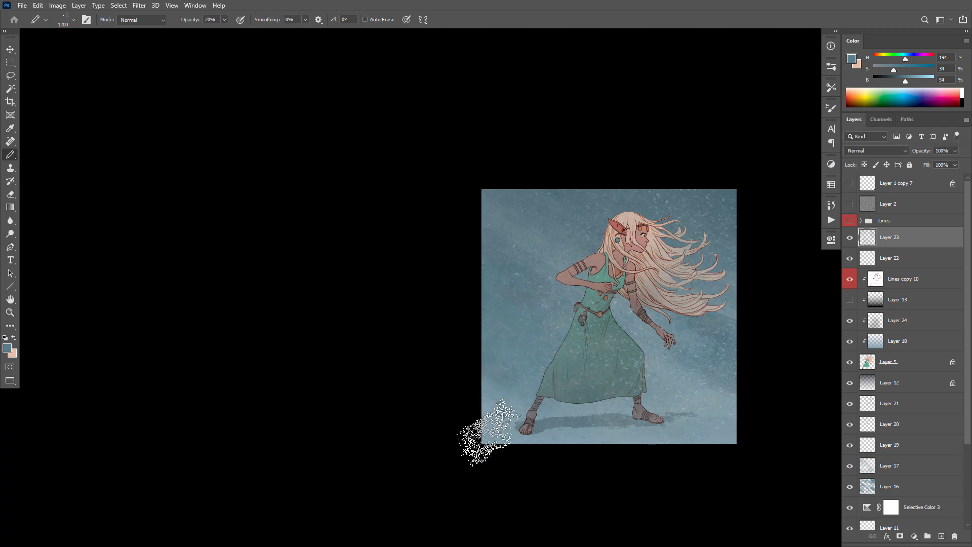
pyautogui.moveTo(565, 348); pyautogui.dragTo(615, 363)
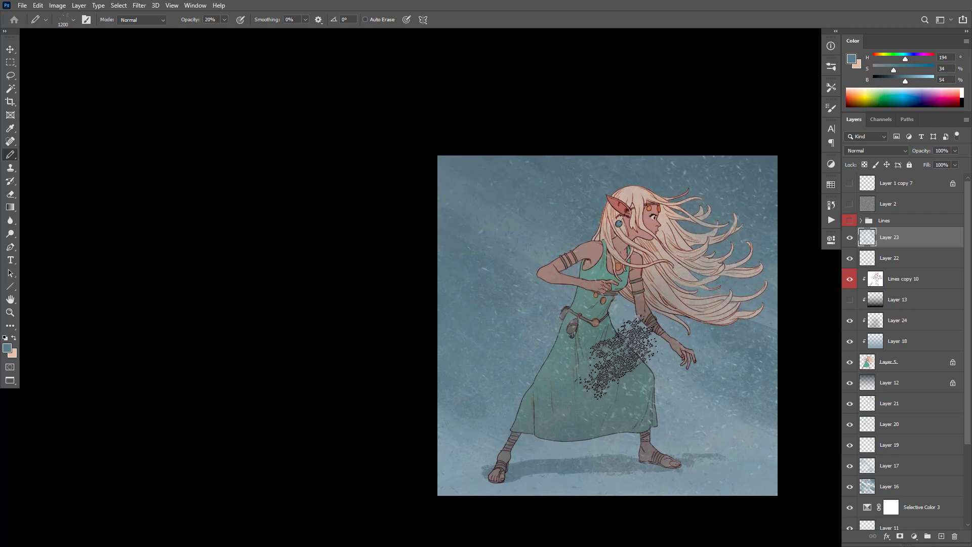
# Create a new layer above Layer 23 in Hard Light mode and switch from the pencil to the soft brush.
pyautogui.hotkey('ctrl', 'shift', 'alt', 'n')
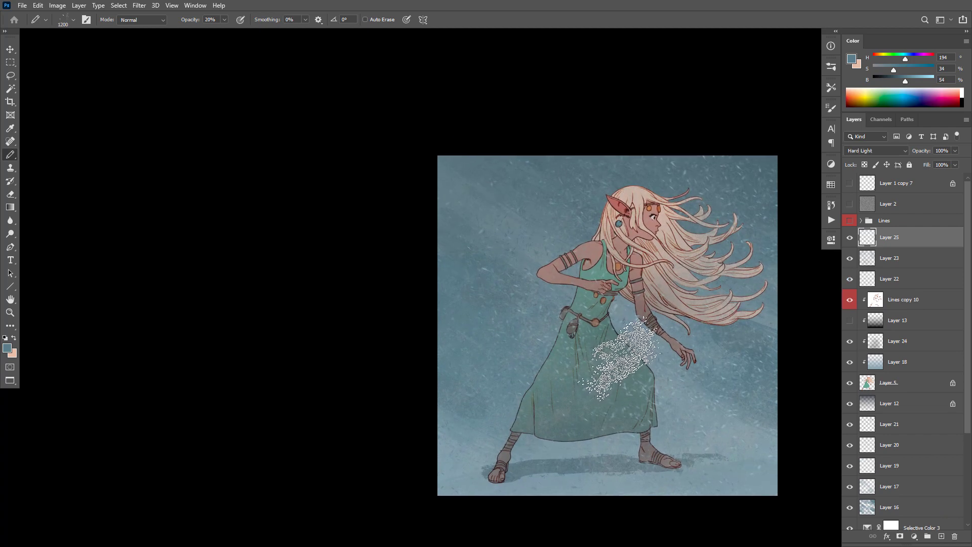
pyautogui.hotkey('shift', 'alt', 'c')
pyautogui.hotkey('shift', 'b')
pyautogui.hotkey('shift', 'b')
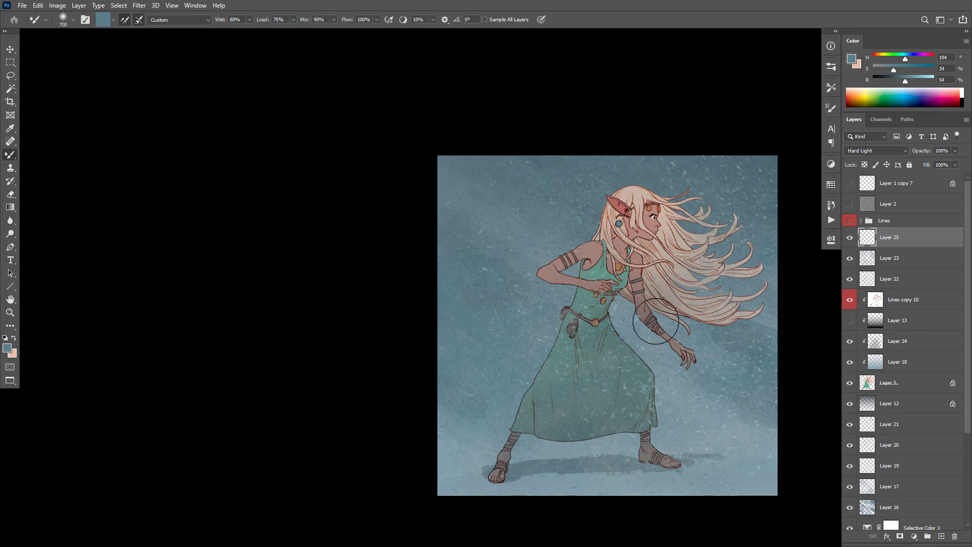
pyautogui.hotkey('shift', 'b')
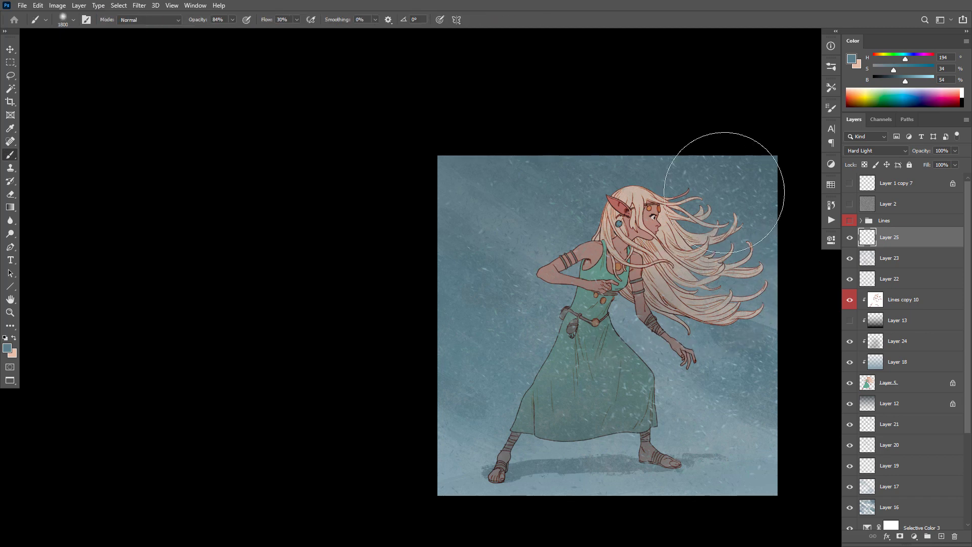
# Darken the picture's outer edges on Layer 25 with a 2300-size soft brush in dark blue at hue 194, saturation 48% and brightness 11%.
pyautogui.press(']')
pyautogui.press(']')
pyautogui.press(']')
pyautogui.press(']')
pyautogui.press(']')
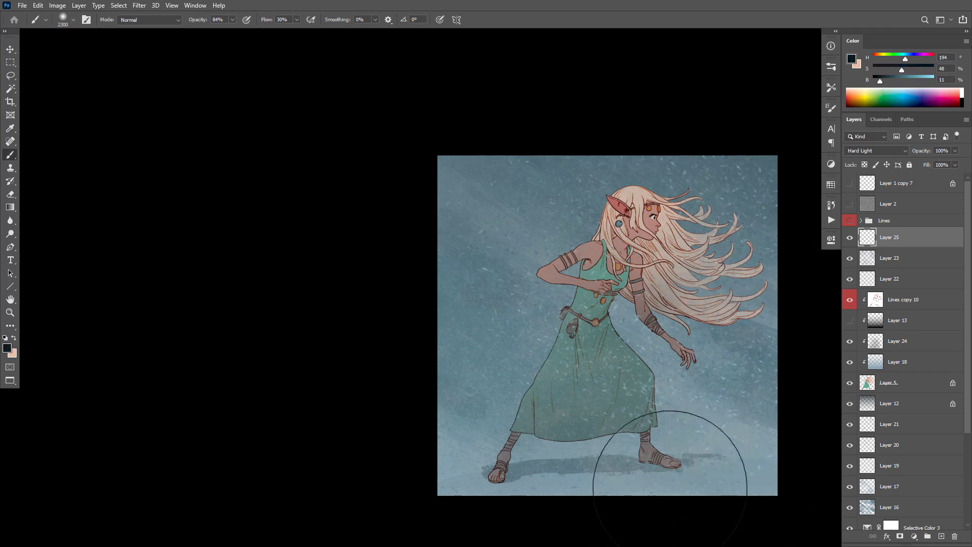
pyautogui.moveTo(433, 484)
pyautogui.mouseDown()
pyautogui.moveTo(409, 234)
pyautogui.moveTo(537, 98)
pyautogui.mouseUp()
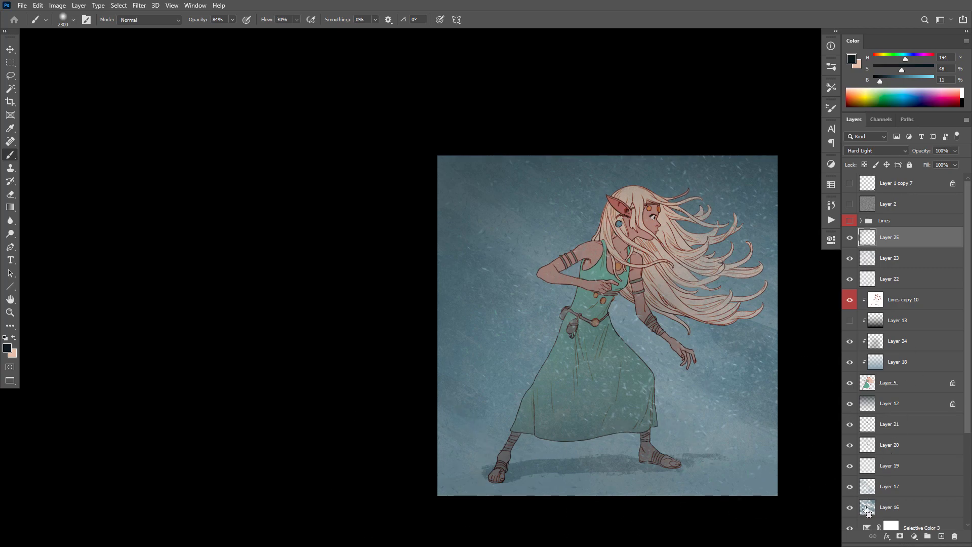
# Load Layer 16's brush strokes as a selection and subtract the character's silhouette on Layer 5 from it.
pyautogui.keyDown('ctrl'); pyautogui.click(867, 508); pyautogui.keyUp('ctrl')
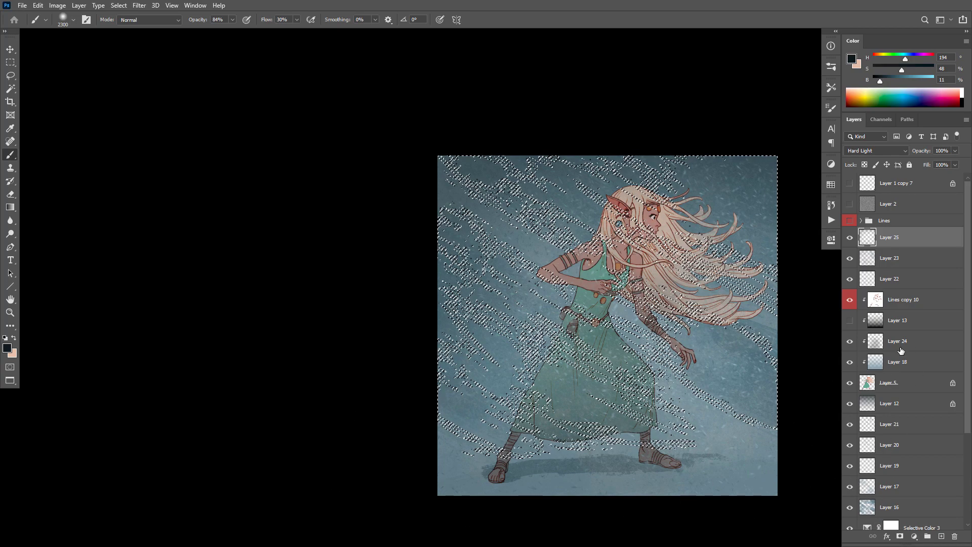
pyautogui.click(915, 536)
pyautogui.press('Escape')
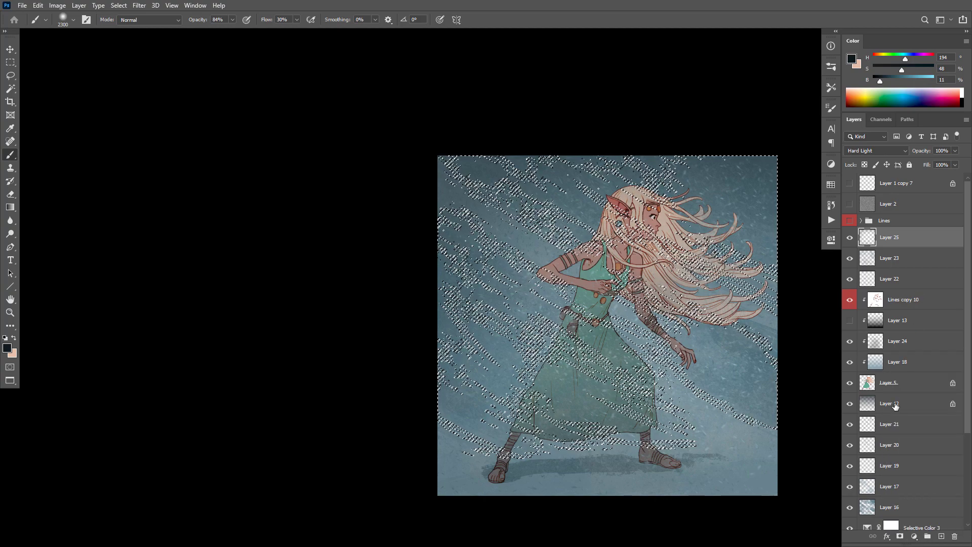
pyautogui.click(899, 403)
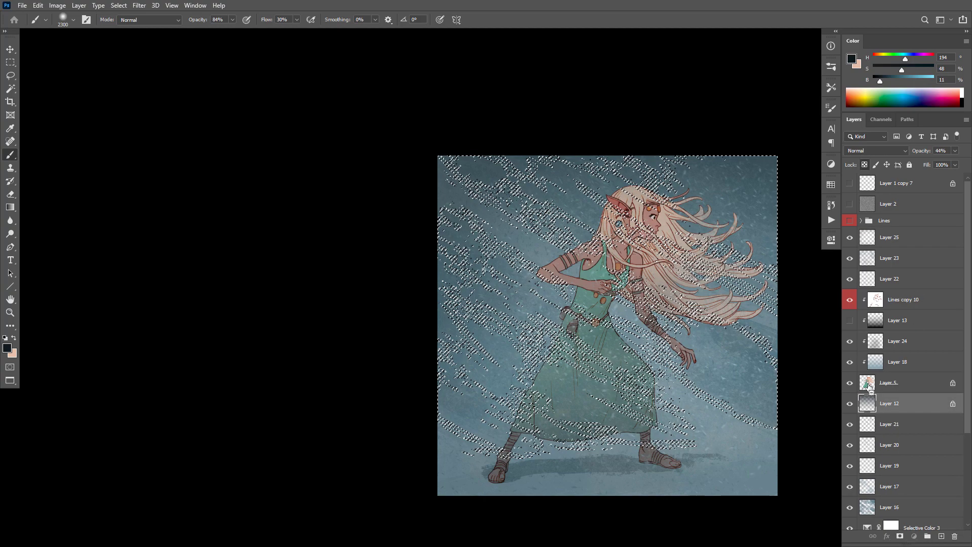
pyautogui.keyDown('ctrl'); pyautogui.keyDown('alt'); pyautogui.click(868, 384); pyautogui.keyUp('alt'); pyautogui.keyUp('ctrl')
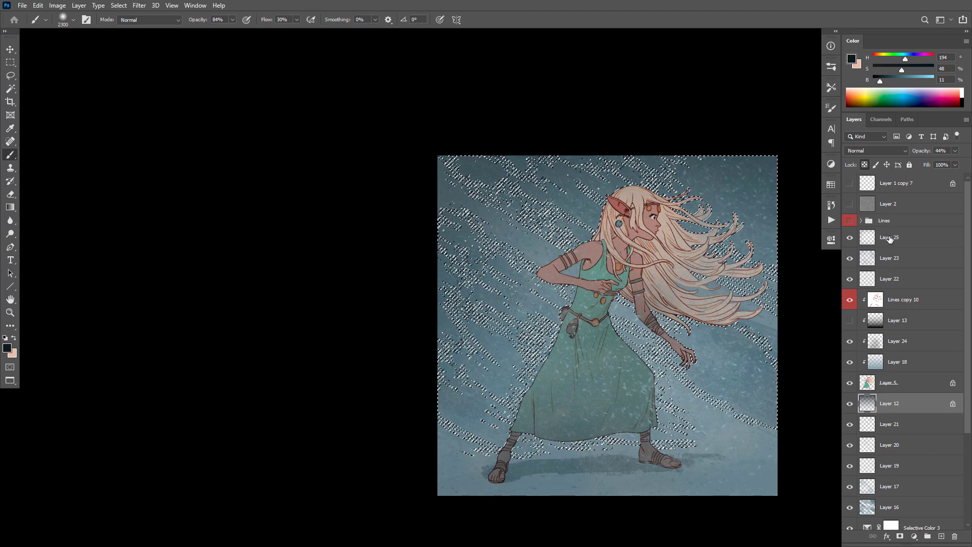
# Add a Levels adjustment above Layer 25 masked by the selection, with input black at 33 and input white at 255.
pyautogui.click(890, 238)
pyautogui.click(914, 536)
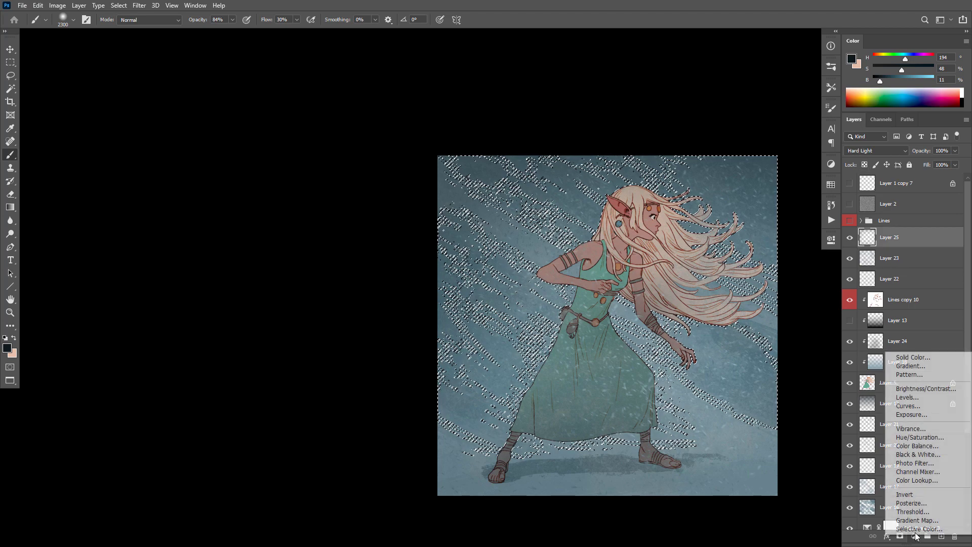
pyautogui.click(921, 398)
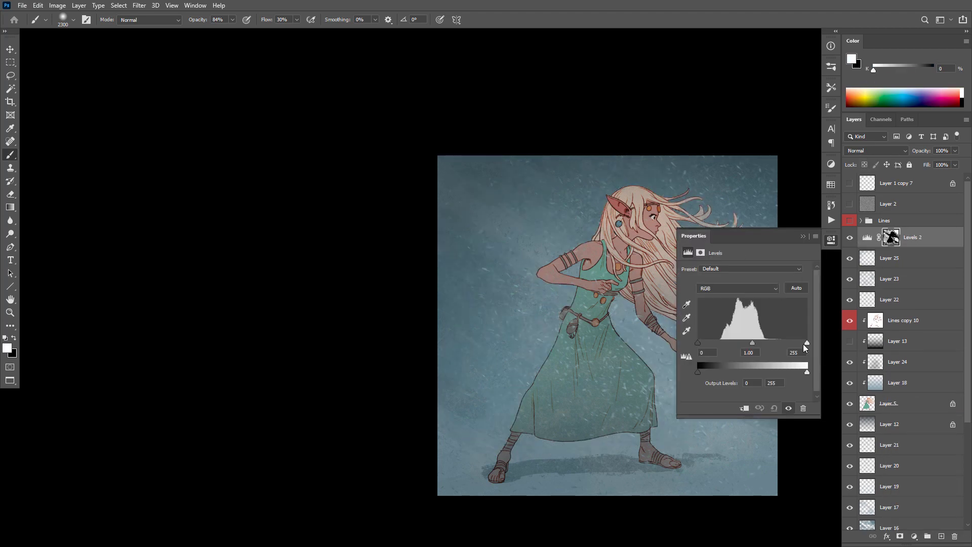
pyautogui.moveTo(807, 344); pyautogui.dragTo(782, 345)
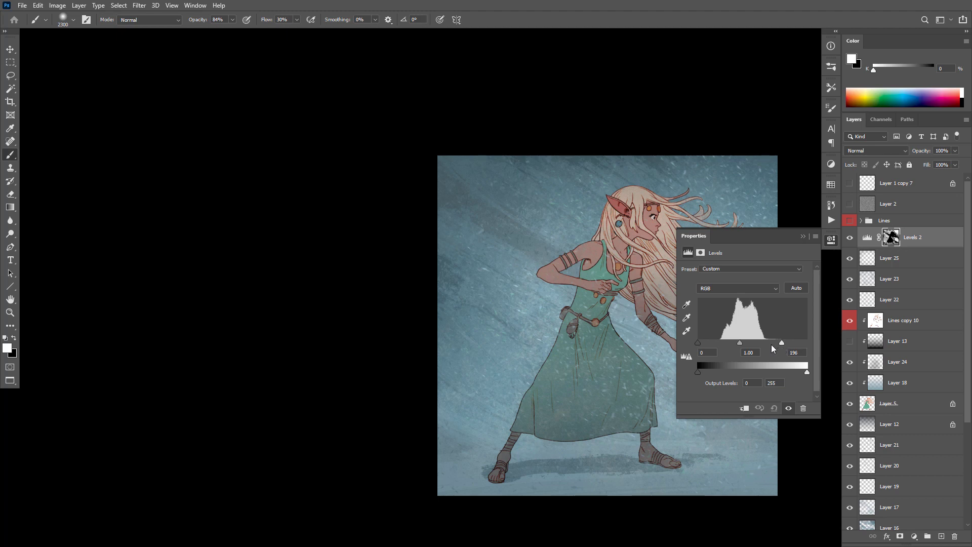
pyautogui.moveTo(783, 345); pyautogui.dragTo(827, 341)
pyautogui.moveTo(704, 344); pyautogui.dragTo(713, 347)
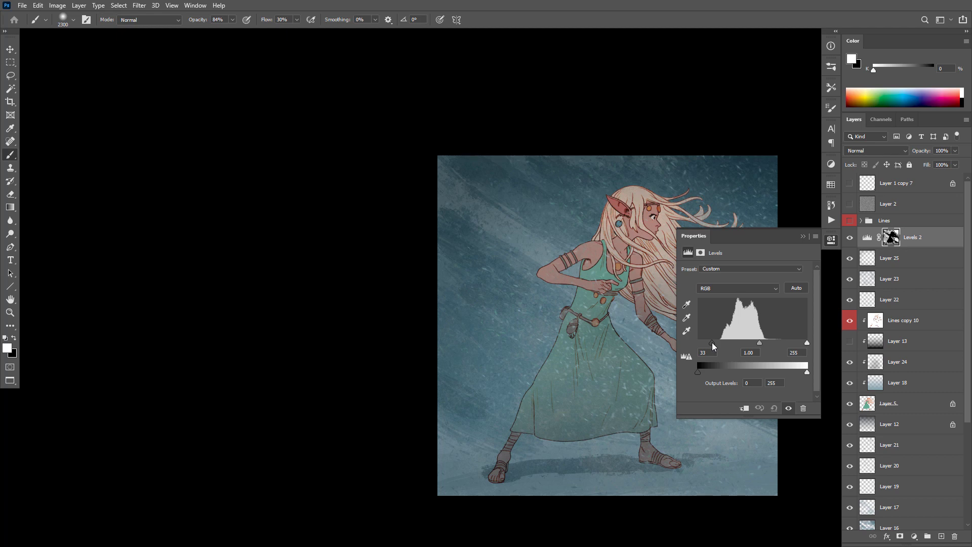
pyautogui.click(890, 236)
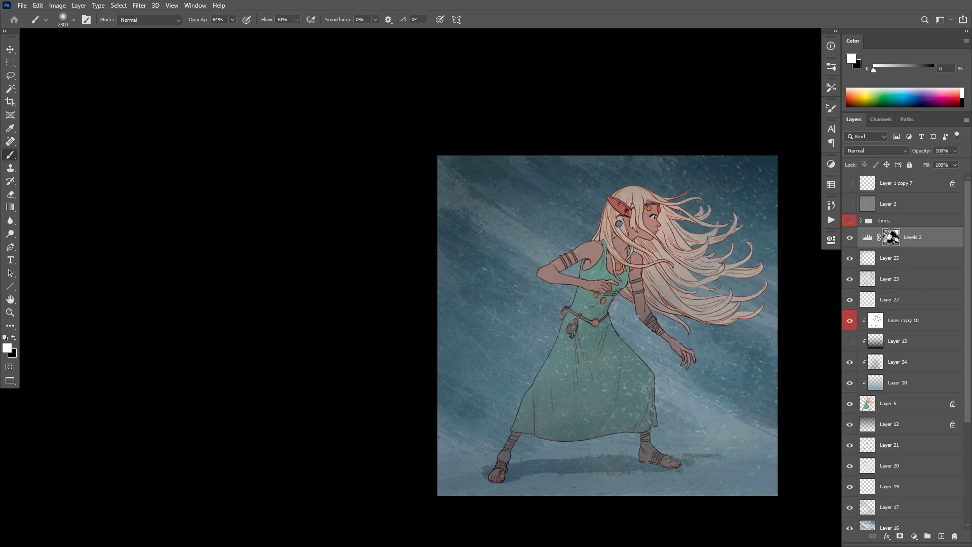
# Inspect the Levels 2 mask on its own, and view Layer 16's background strokes in isolation.
pyautogui.keyDown('alt'); pyautogui.click(892, 238); pyautogui.keyUp('alt')
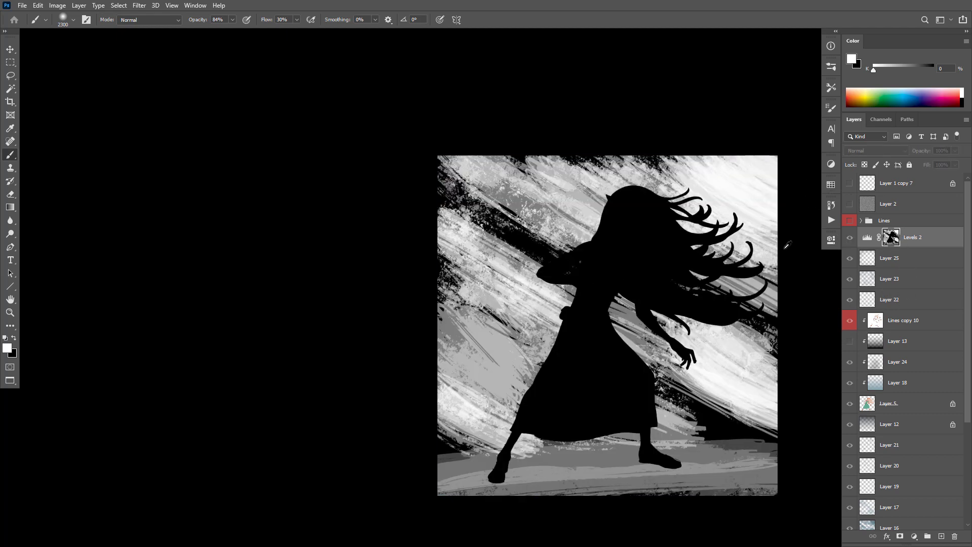
pyautogui.keyDown('alt'); pyautogui.click(893, 240); pyautogui.keyUp('alt')
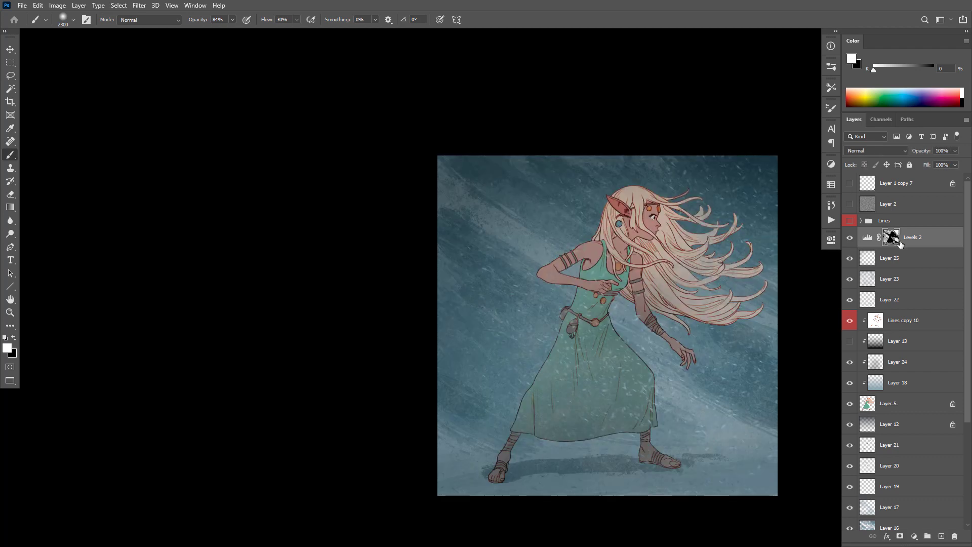
pyautogui.keyDown('alt'); pyautogui.click(851, 508); pyautogui.keyUp('alt')
pyautogui.keyDown('alt'); pyautogui.click(851, 508); pyautogui.keyUp('alt')
pyautogui.scroll(-2, 957, 444)
pyautogui.keyDown('alt'); pyautogui.click(851, 495); pyautogui.keyUp('alt')
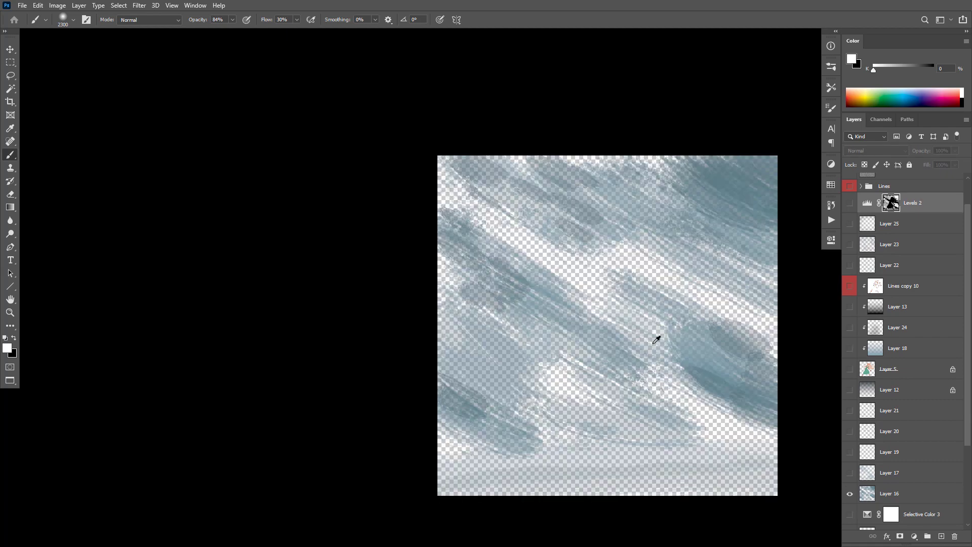
pyautogui.keyDown('alt'); pyautogui.click(850, 495); pyautogui.keyUp('alt')
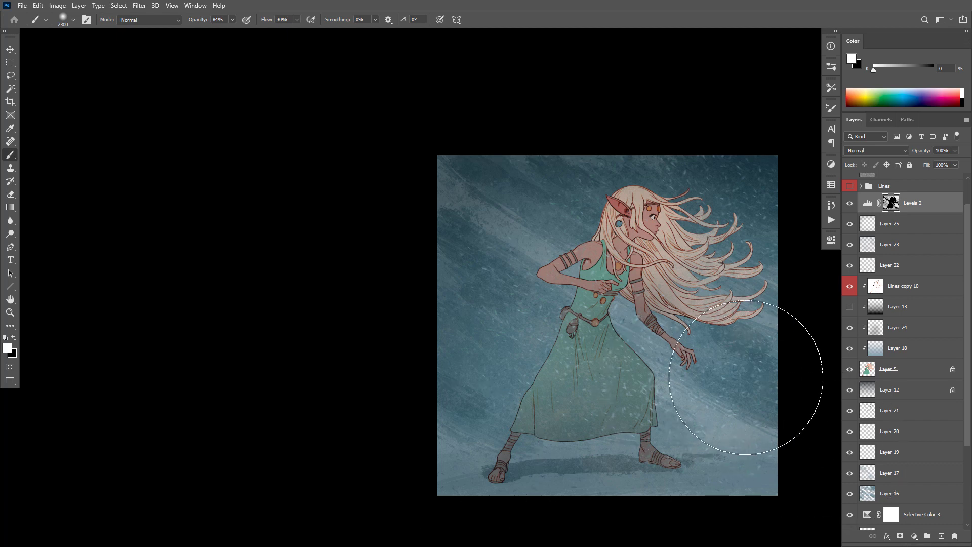
# Examine the colours of the background, hair, dress and skin by sampling them with the Eyedropper while Layer 25 is selected.
pyautogui.scroll(1, 633, 242)
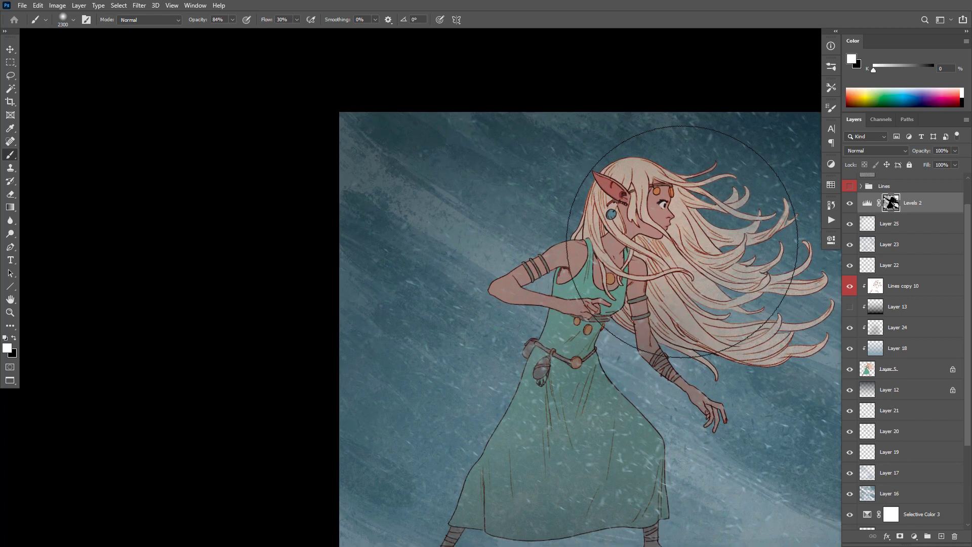
pyautogui.press('alt')
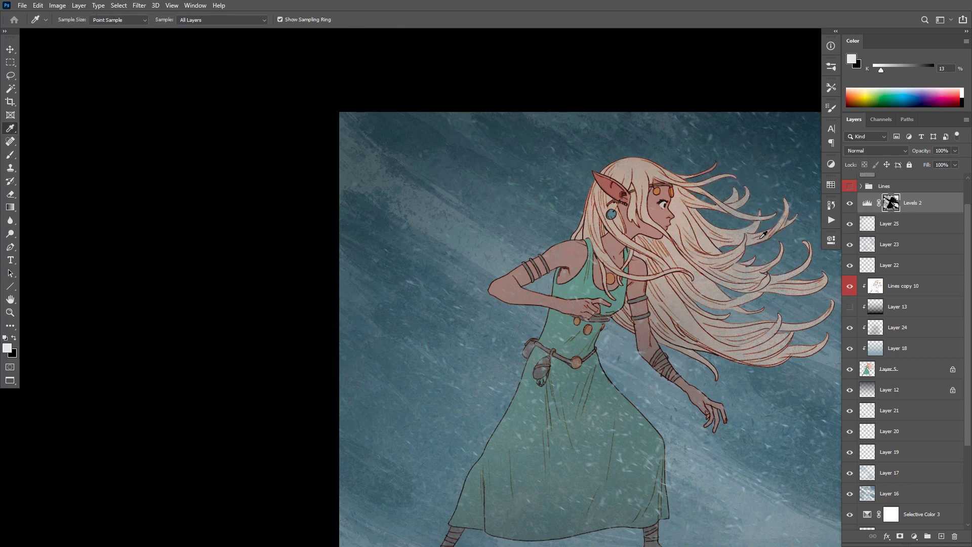
pyautogui.click(872, 226)
pyautogui.click(722, 232)
pyautogui.press('x')
pyautogui.click(729, 220)
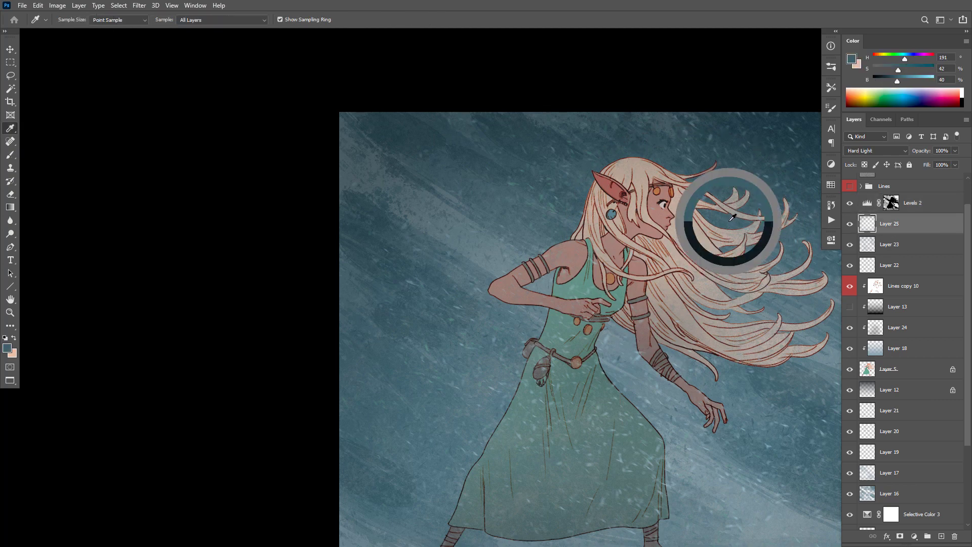
pyautogui.moveTo(693, 214); pyautogui.dragTo(661, 182)
pyautogui.moveTo(640, 150); pyautogui.dragTo(431, 259)
pyautogui.click(556, 402)
pyautogui.moveTo(556, 403); pyautogui.dragTo(537, 416)
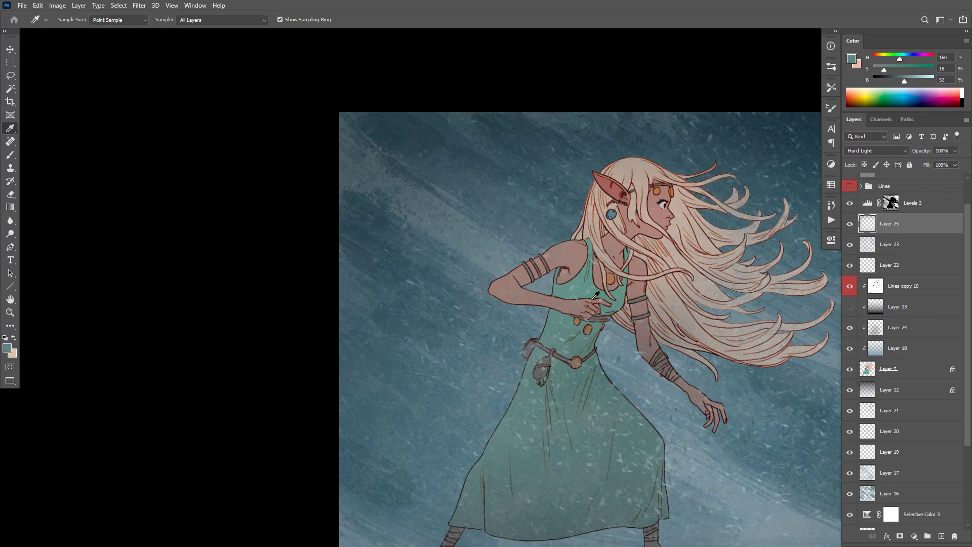
pyautogui.moveTo(576, 249); pyautogui.dragTo(571, 225)
pyautogui.moveTo(664, 387); pyautogui.dragTo(567, 330)
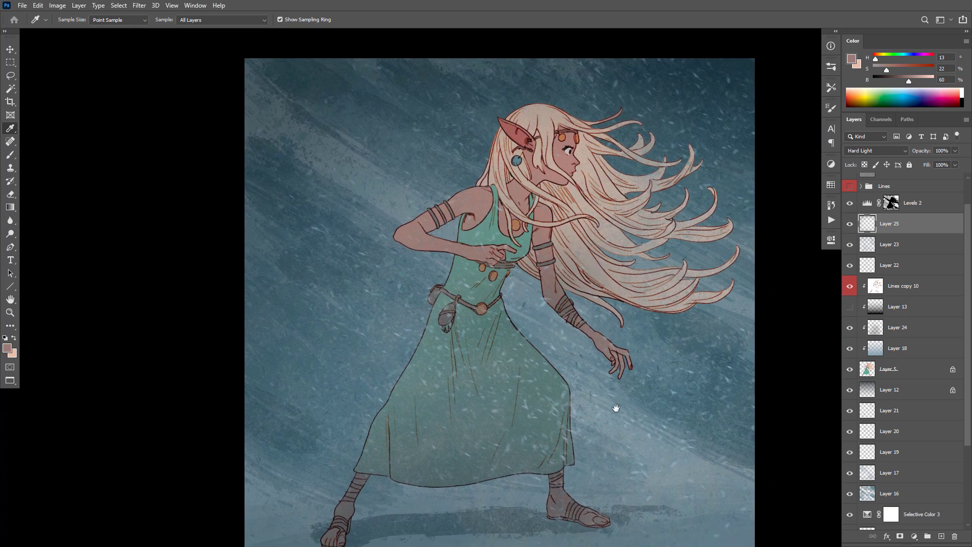
# Examine the whole illustration at several sizes and without the surrounding interface, with the Levels 2 mask selected.
pyautogui.moveTo(615, 405); pyautogui.dragTo(607, 382)
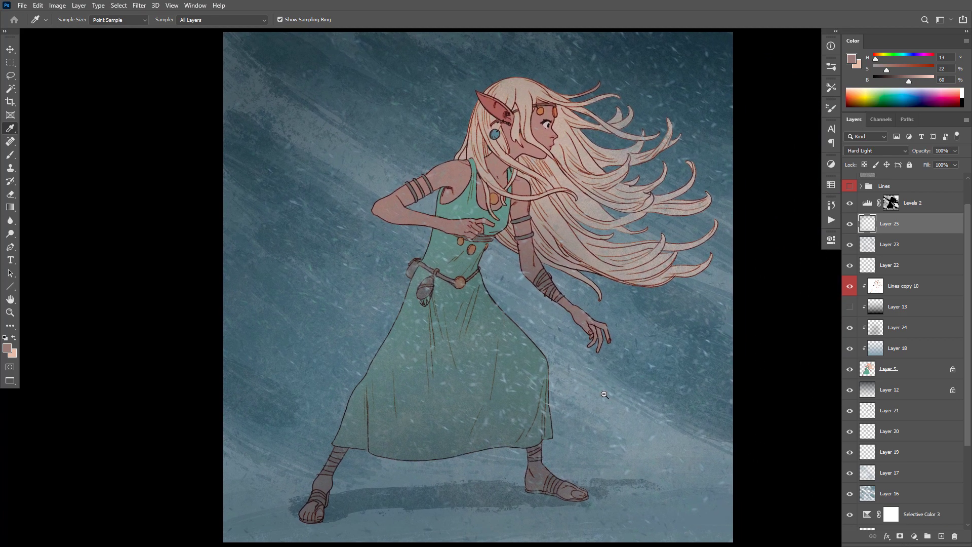
pyautogui.keyDown('alt'); pyautogui.click(605, 394); pyautogui.keyUp('alt')
pyautogui.keyDown('ctrl'); pyautogui.click(611, 377); pyautogui.keyUp('ctrl')
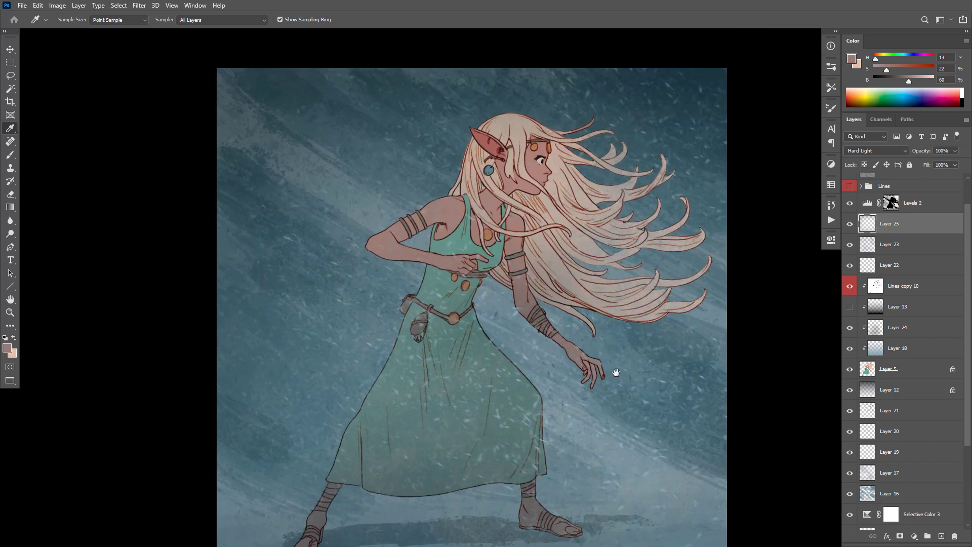
pyautogui.moveTo(616, 373); pyautogui.dragTo(632, 373)
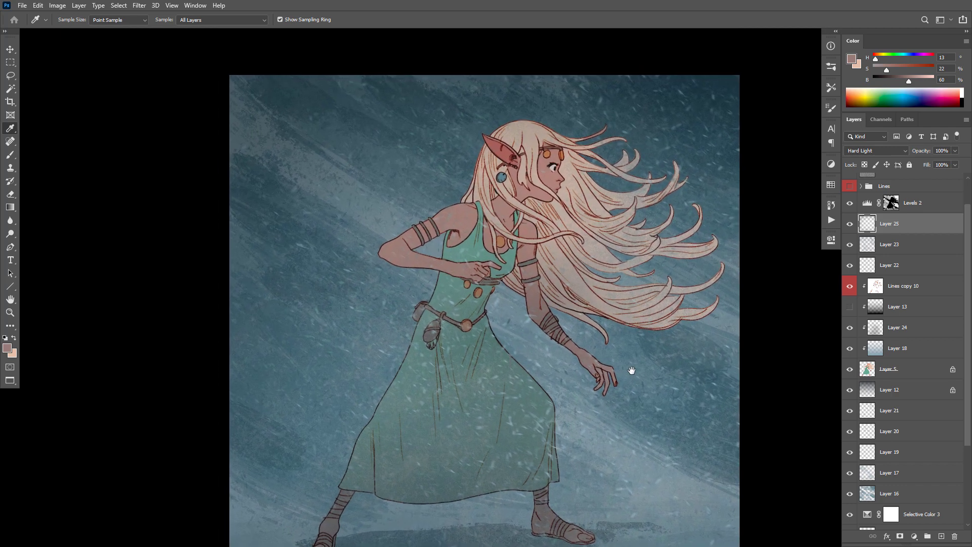
pyautogui.click(891, 207)
pyautogui.press('e')
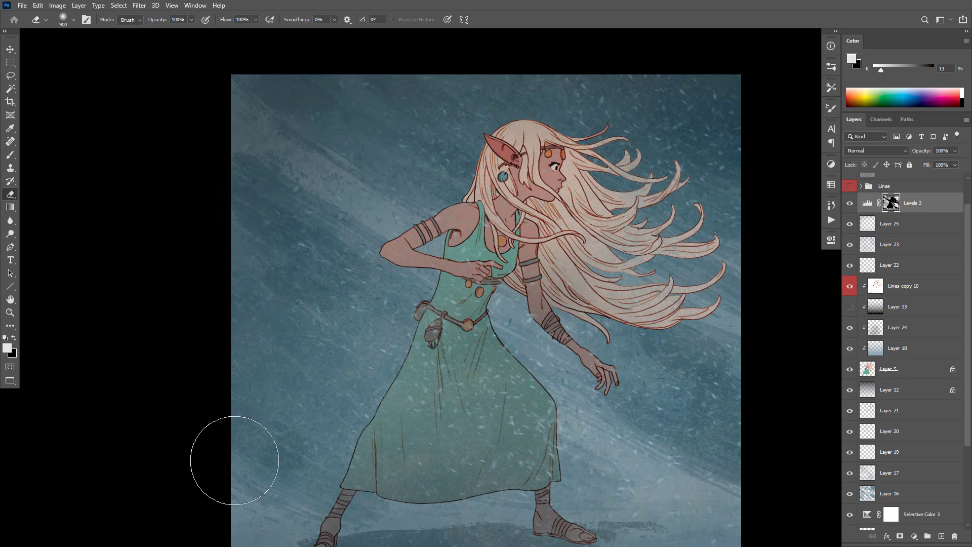
pyautogui.moveTo(651, 425); pyautogui.dragTo(644, 336)
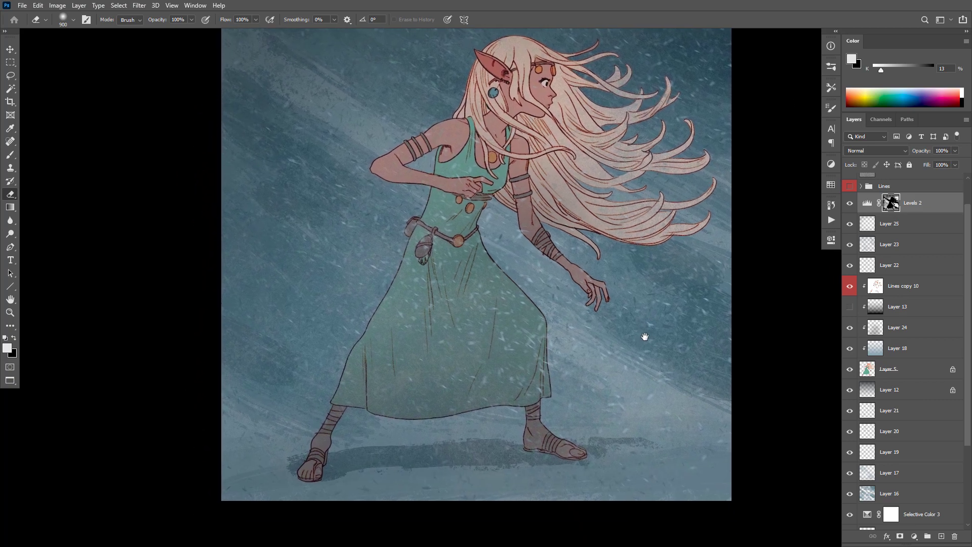
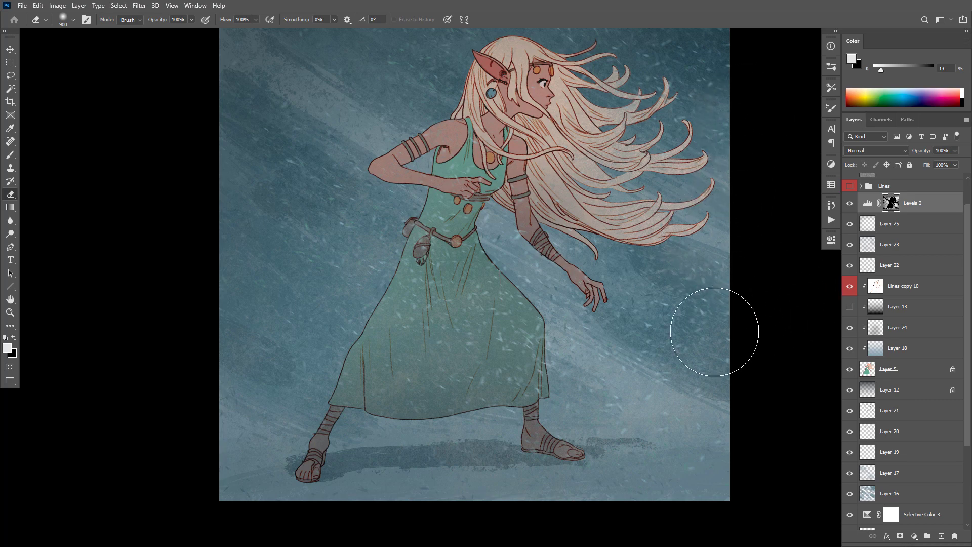
pyautogui.keyDown('alt'); pyautogui.click(670, 360); pyautogui.keyUp('alt')
pyautogui.keyDown('alt'); pyautogui.click(688, 373); pyautogui.keyUp('alt')
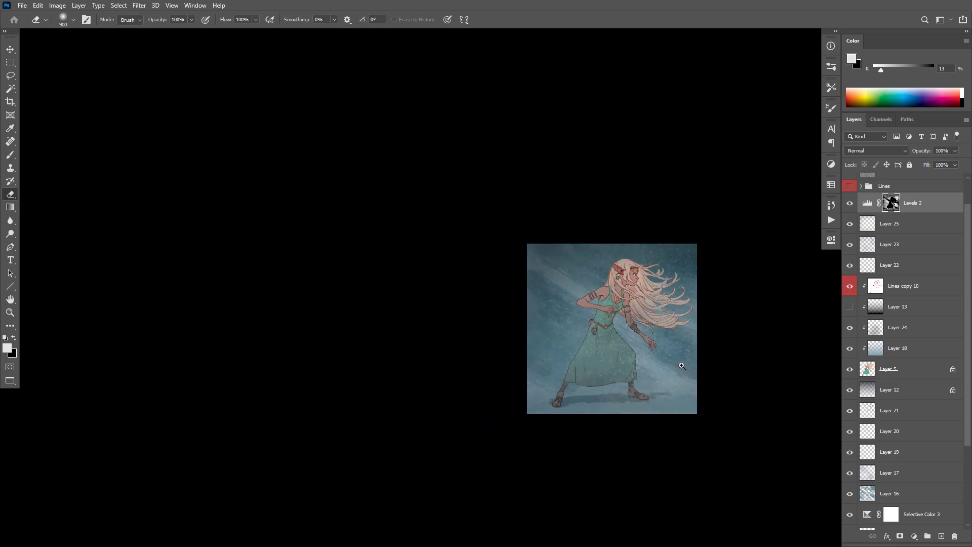
pyautogui.click(682, 365)
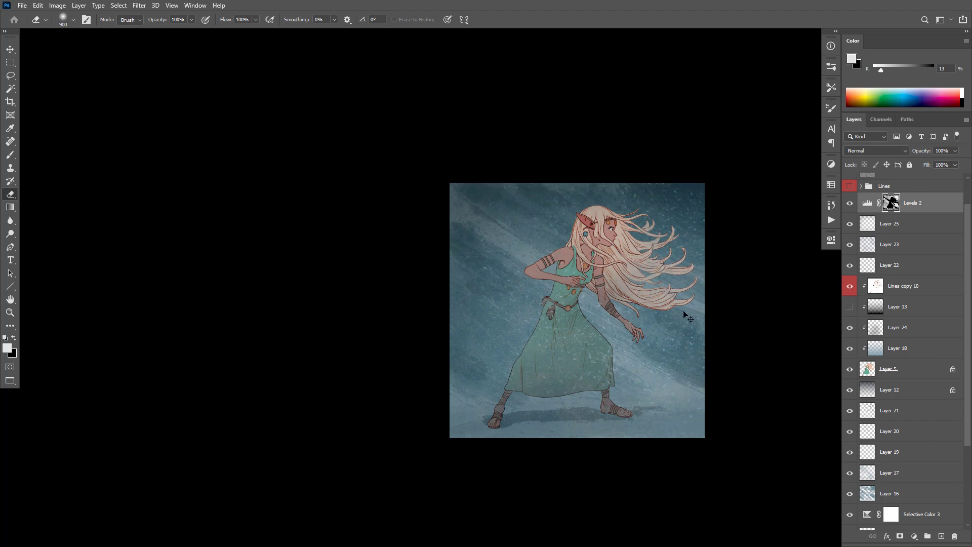
pyautogui.press('Tab')
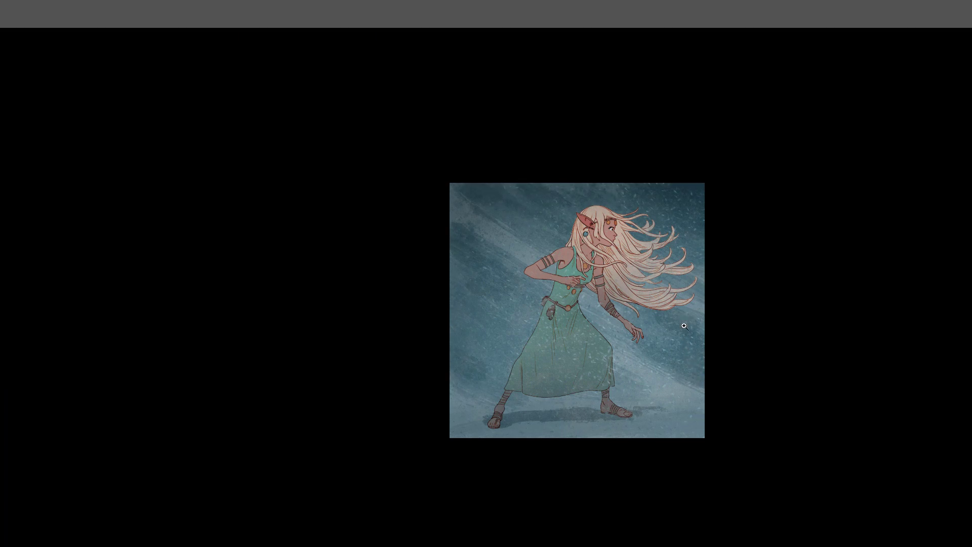
pyautogui.click(684, 326)
pyautogui.press('Tab')
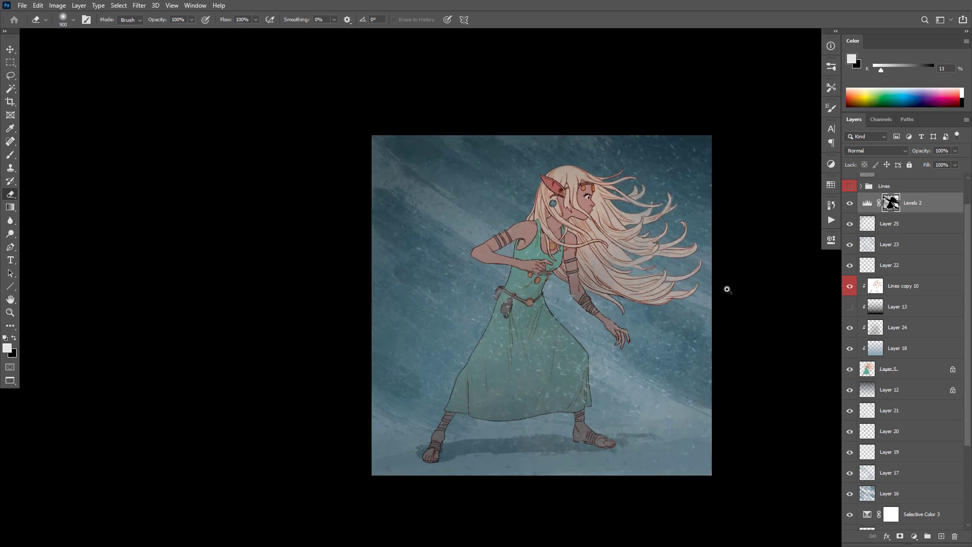
# Add a Selective Color adjustment above Levels 2 and shift its neutrals towards a warmer, yellower tint.
pyautogui.click(915, 537)
pyautogui.click(894, 531)
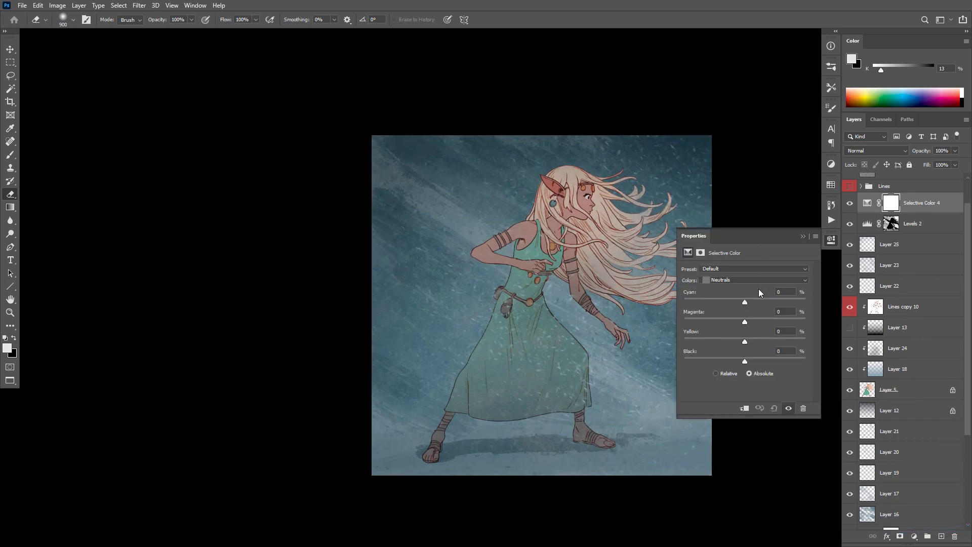
pyautogui.moveTo(744, 302); pyautogui.dragTo(736, 323)
pyautogui.click(499, 382)
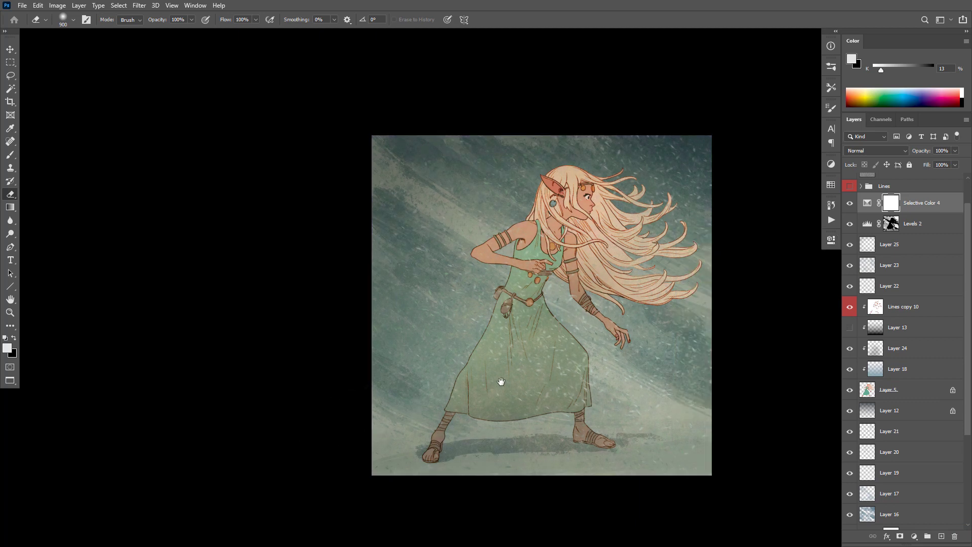
pyautogui.moveTo(499, 381); pyautogui.dragTo(476, 367)
pyautogui.scroll(1, 582, 314)
pyautogui.moveTo(592, 297); pyautogui.dragTo(596, 324)
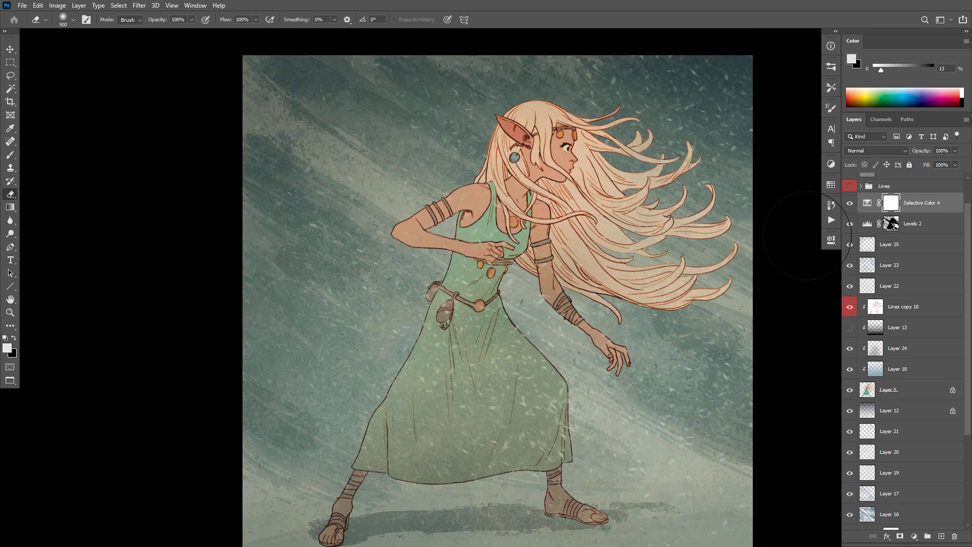
# Add a second Selective Color adjustment above Selective Color 4, setting the neutrals to cyan -3 and magenta -11.
pyautogui.click(915, 537)
pyautogui.click(922, 536)
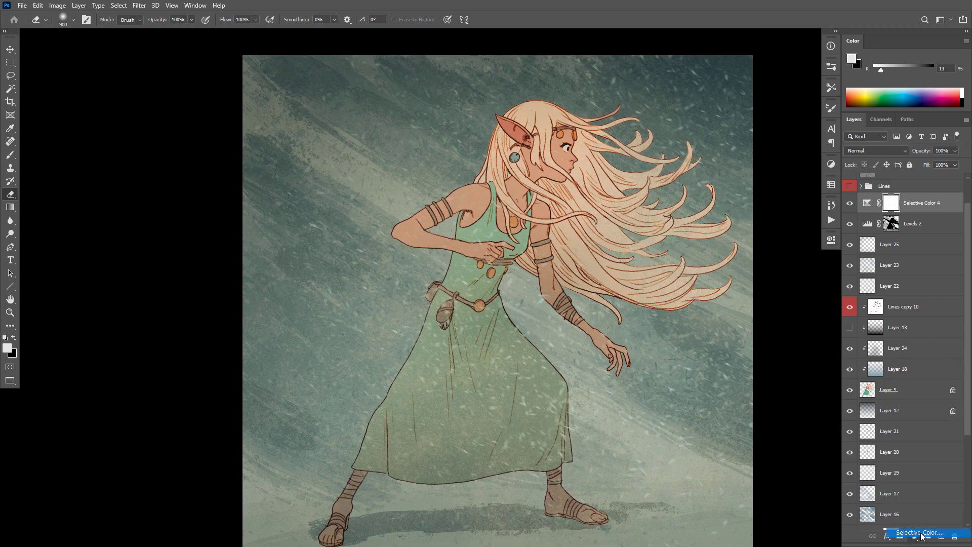
pyautogui.moveTo(744, 302)
pyautogui.mouseDown()
pyautogui.moveTo(736, 304)
pyautogui.moveTo(744, 303)
pyautogui.mouseUp()
pyautogui.moveTo(745, 322); pyautogui.dragTo(743, 307)
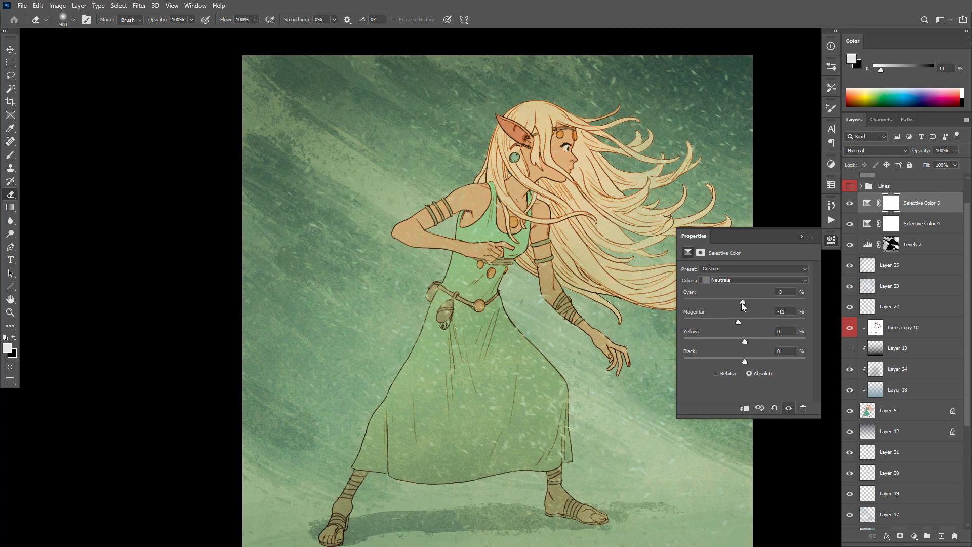
pyautogui.click(172, 6)
pyautogui.moveTo(132, 7)
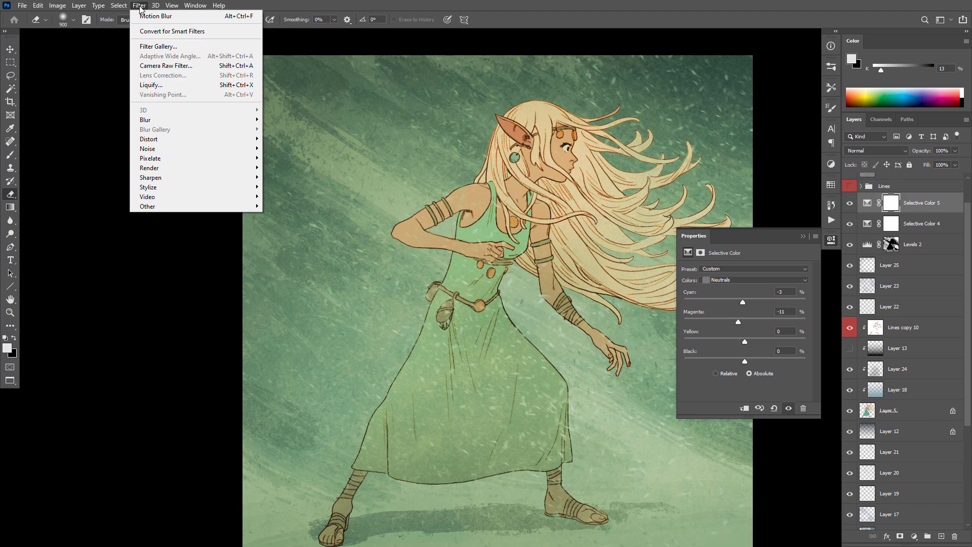
pyautogui.click(133, 103)
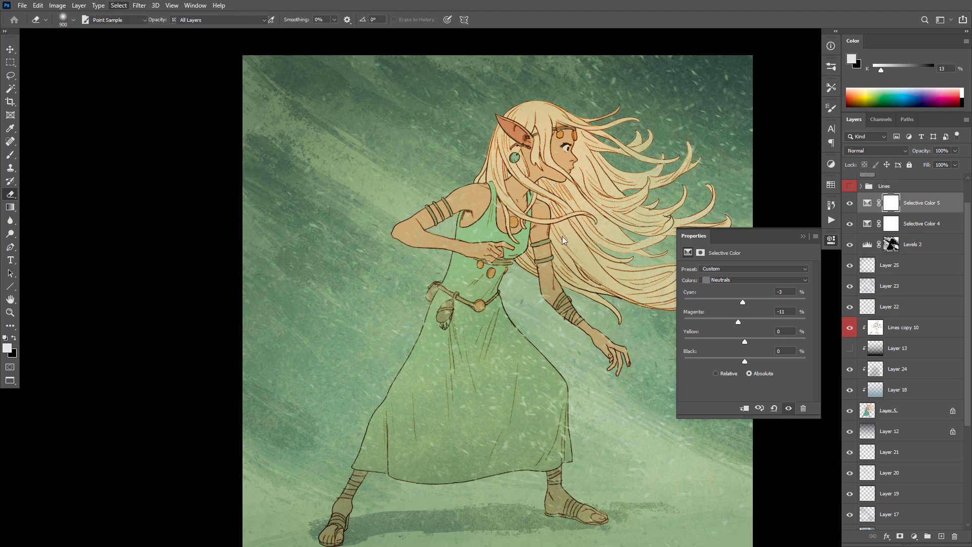
pyautogui.click(598, 213)
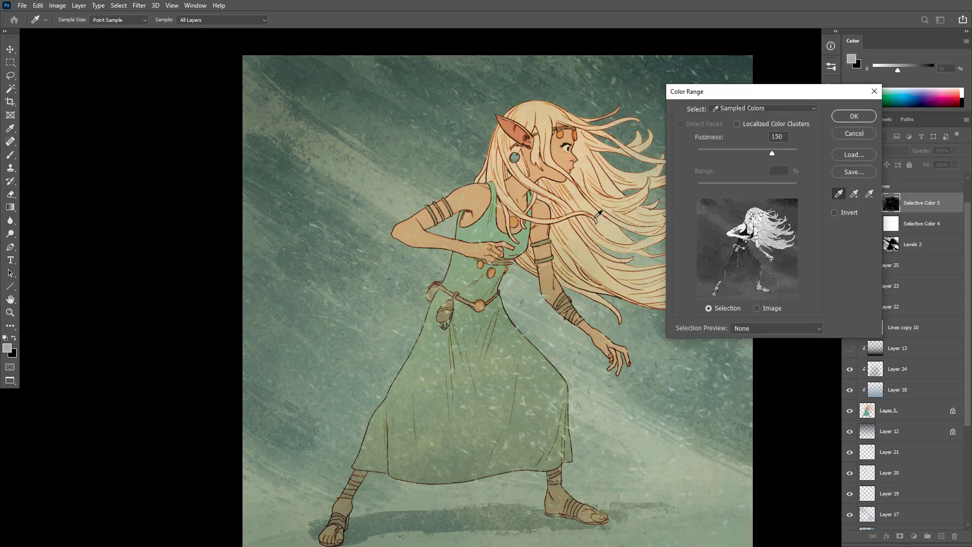
pyautogui.click(594, 176)
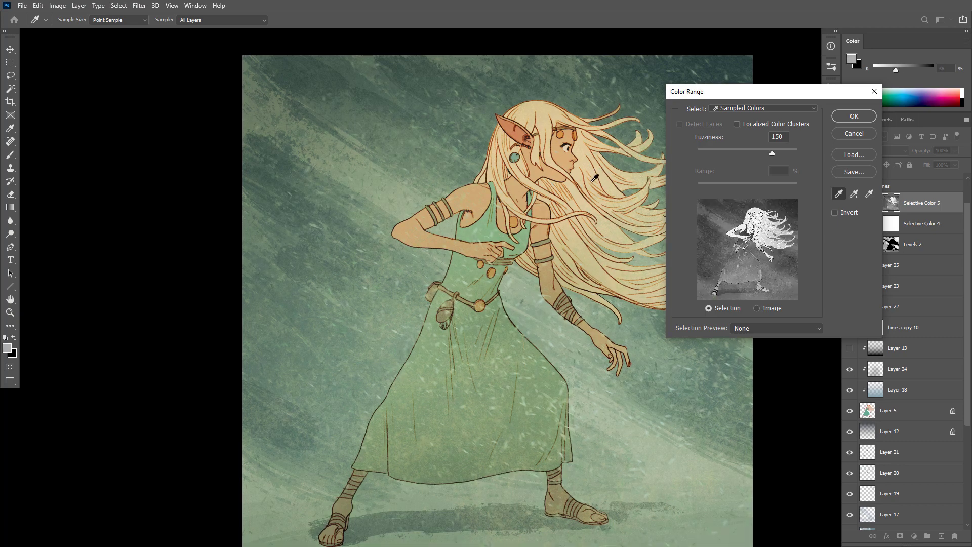
pyautogui.click(527, 247)
pyautogui.click(505, 235)
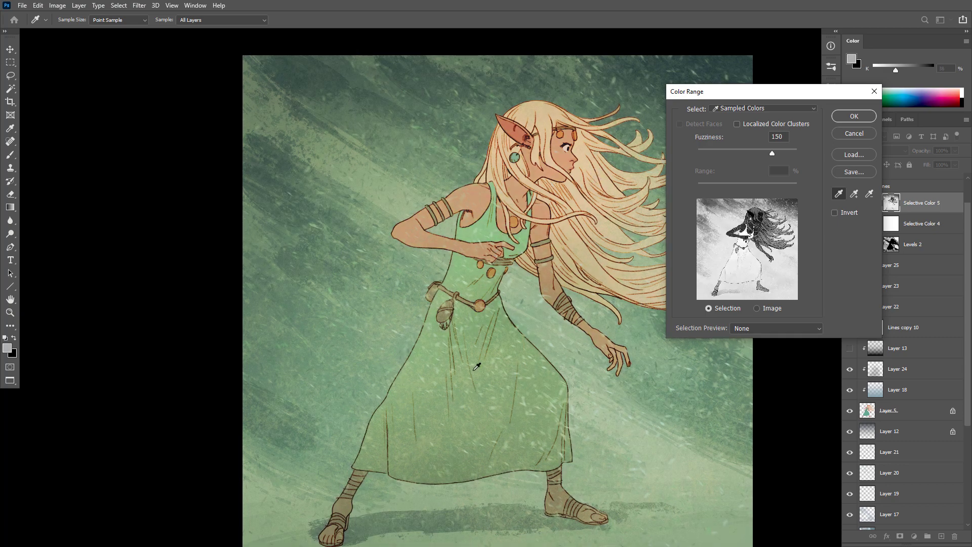
pyautogui.click(580, 194)
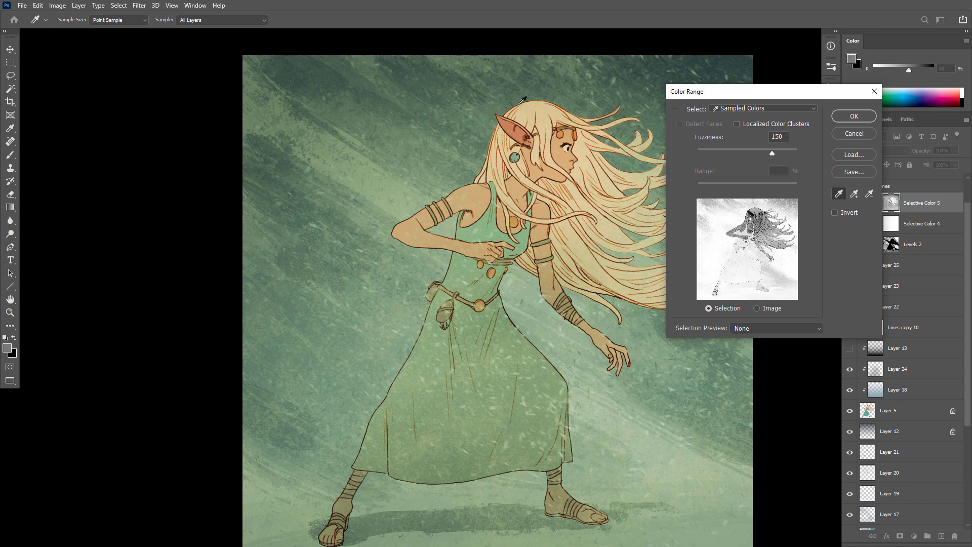
pyautogui.click(497, 99)
pyautogui.click(590, 131)
pyautogui.click(570, 151)
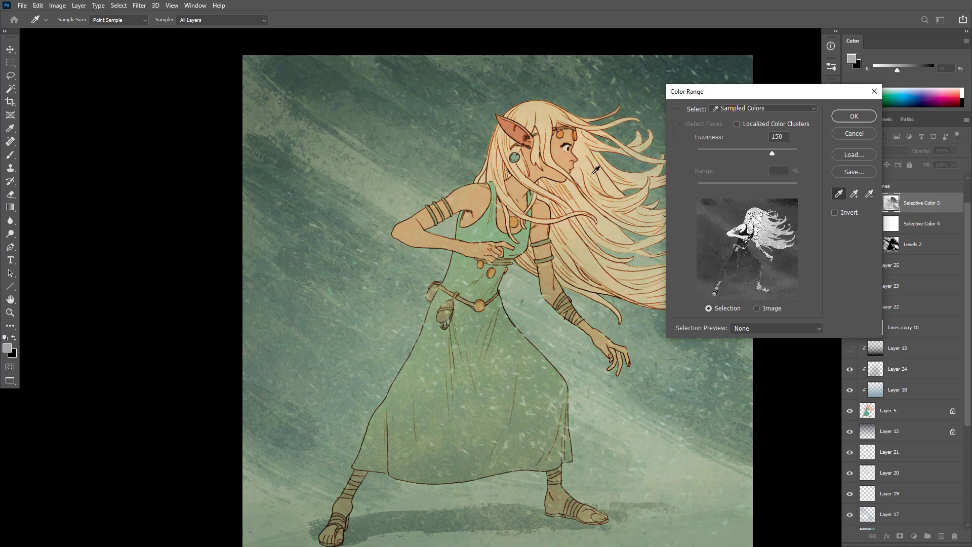
pyautogui.click(567, 241)
pyautogui.click(524, 352)
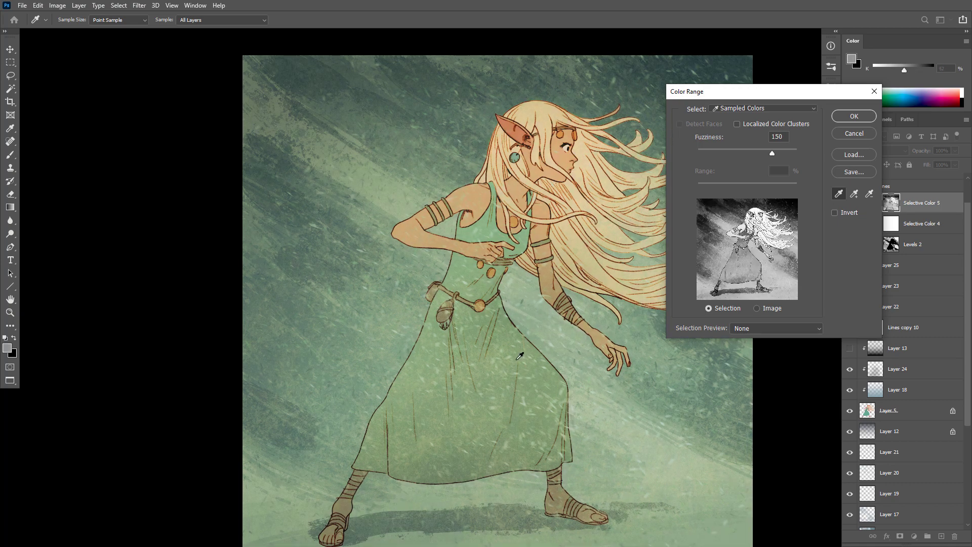
pyautogui.click(330, 363)
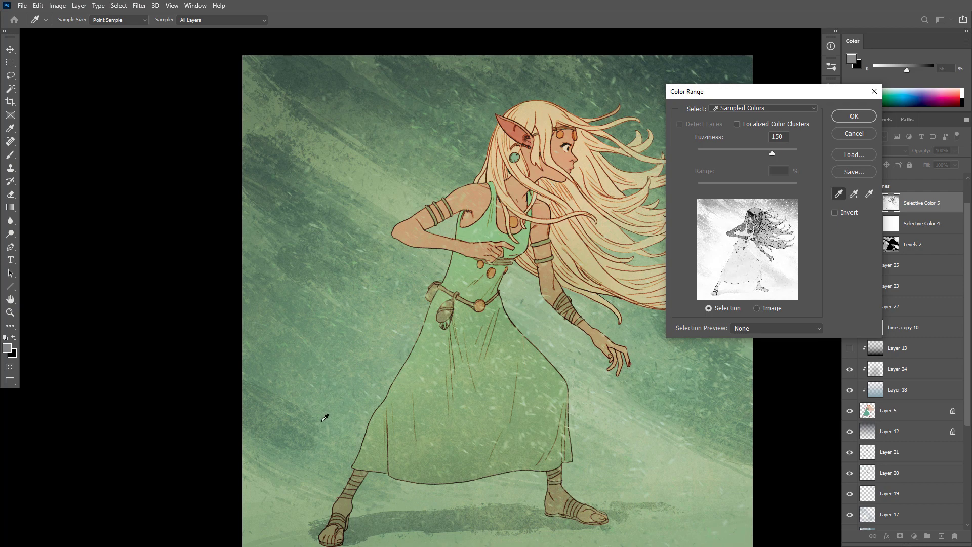
pyautogui.click(325, 257)
pyautogui.click(855, 134)
pyautogui.press('e')
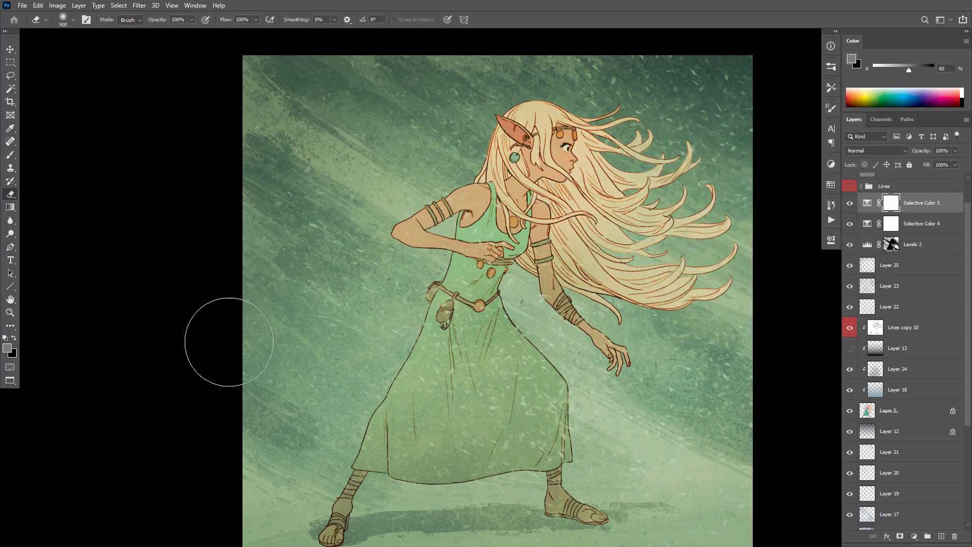
# Mask Selective Color 5 with a Color Range based on the sampled colour at fuzziness 150.
pyautogui.click(118, 5)
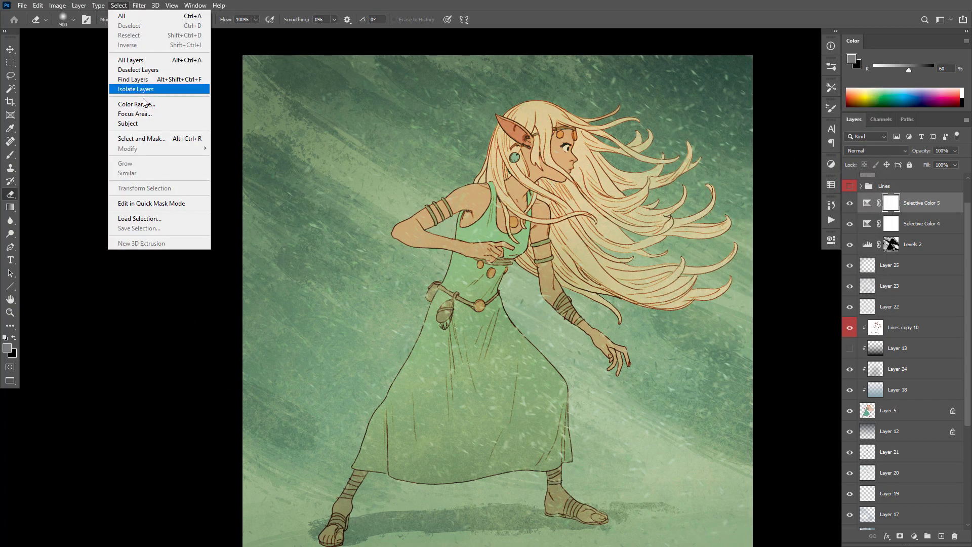
pyautogui.click(136, 110)
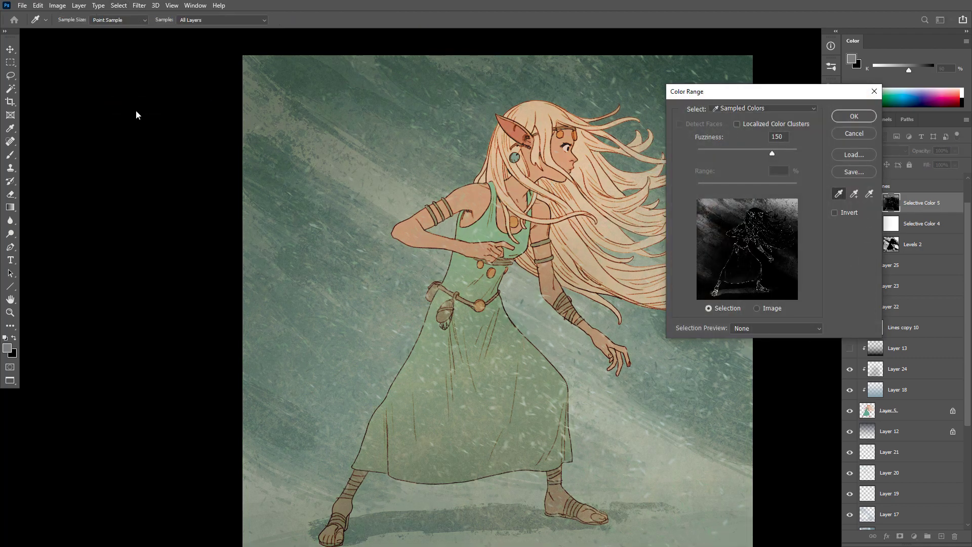
pyautogui.click(861, 117)
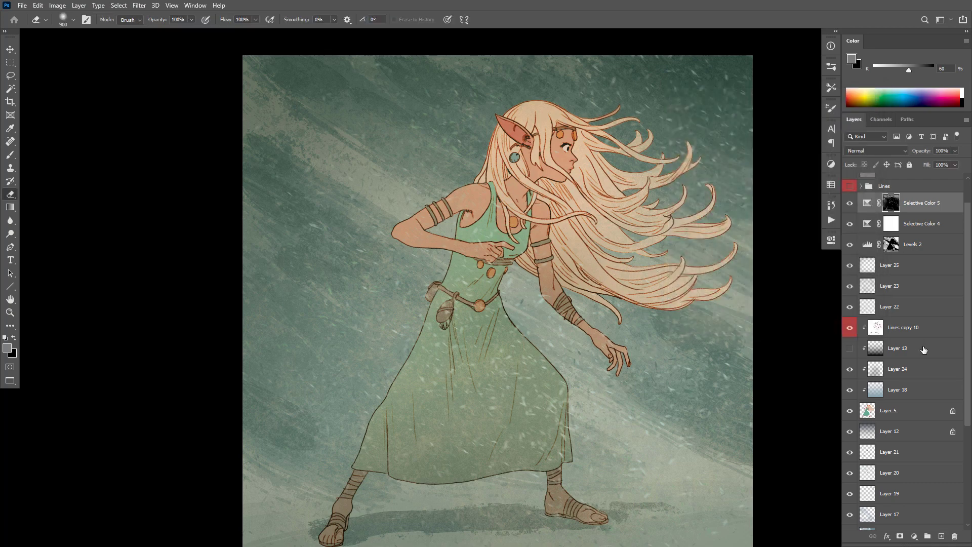
# Add a Selective Color adjustment above Selective Color 5, setting the neutrals to cyan +8, magenta -5 and yellow -9.
pyautogui.click(914, 536)
pyautogui.click(918, 530)
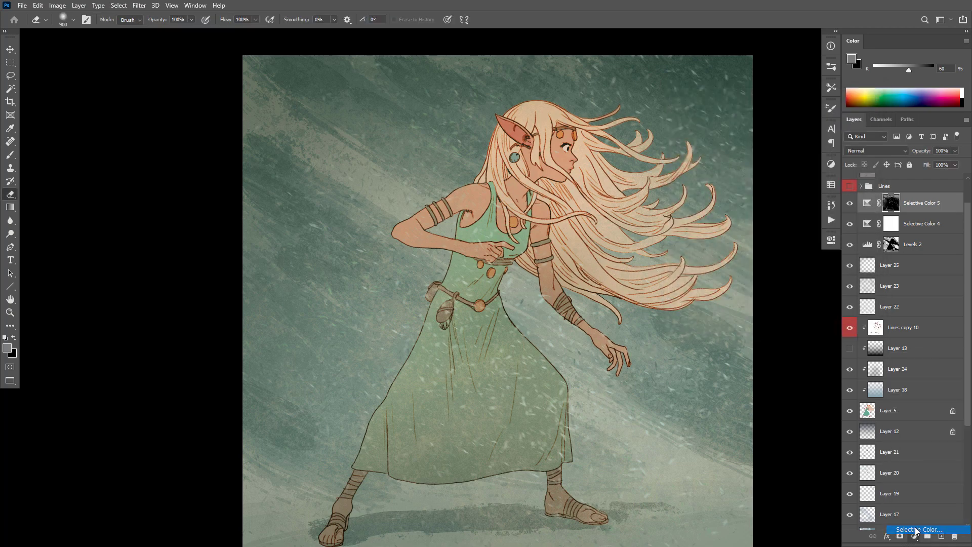
pyautogui.moveTo(744, 343)
pyautogui.mouseDown()
pyautogui.moveTo(750, 323)
pyautogui.moveTo(740, 343)
pyautogui.mouseUp()
pyautogui.moveTo(745, 302); pyautogui.dragTo(742, 326)
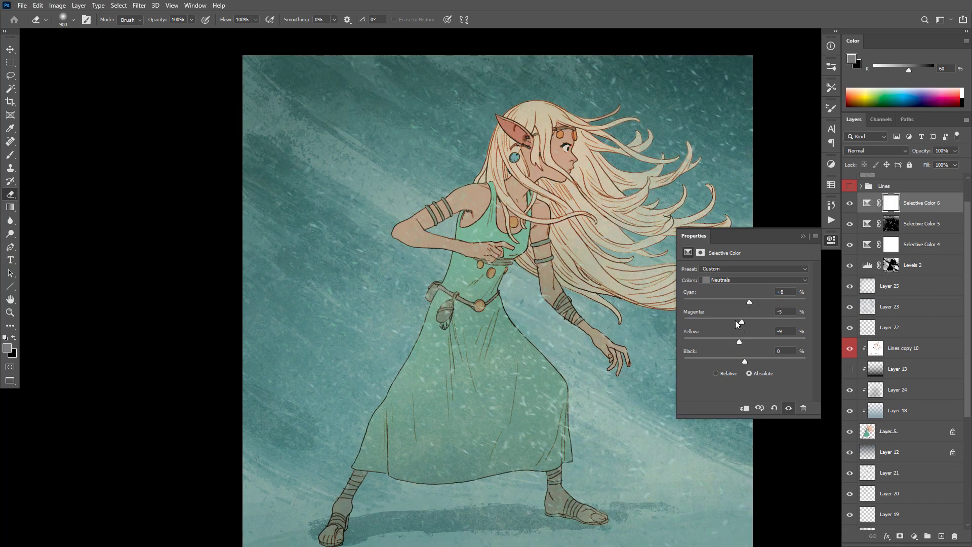
pyautogui.click(117, 8)
pyautogui.click(157, 104)
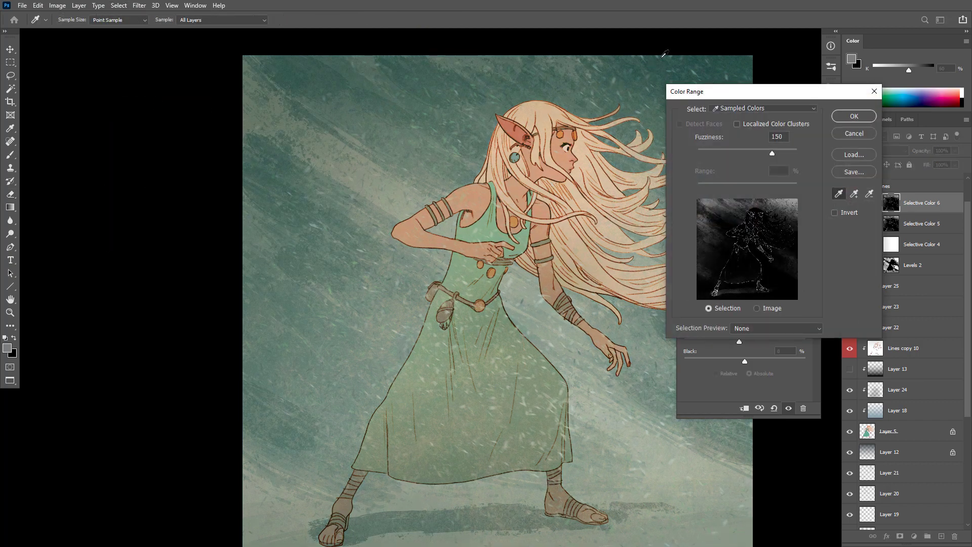
pyautogui.click(699, 71)
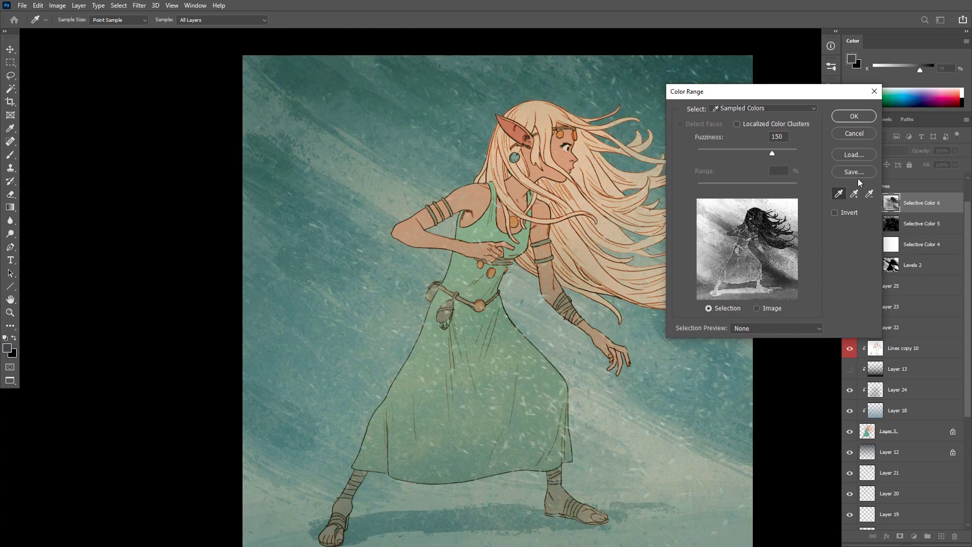
pyautogui.click(855, 134)
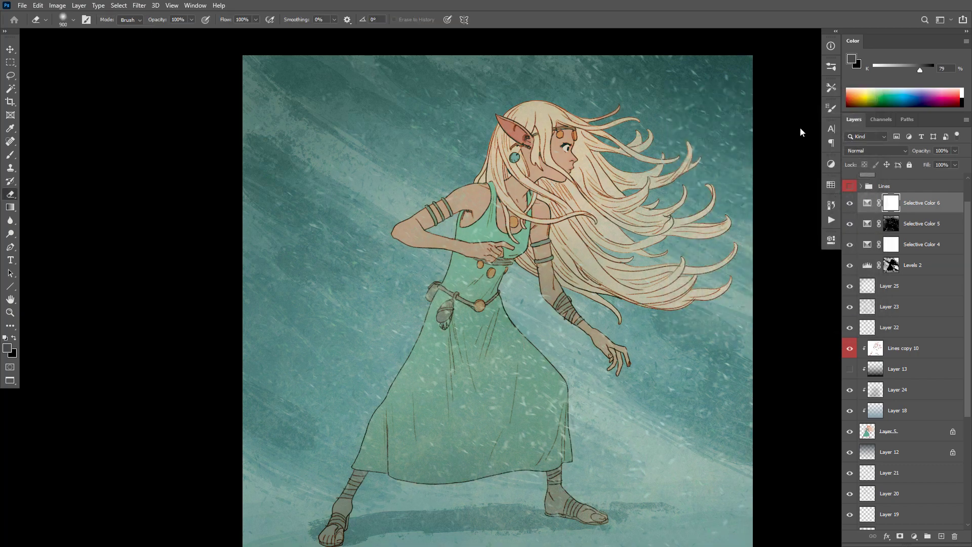
# Mask Selective Color 6 with a Color Range based on the sampled colour at fuzziness 150.
pyautogui.click(119, 5)
pyautogui.click(145, 100)
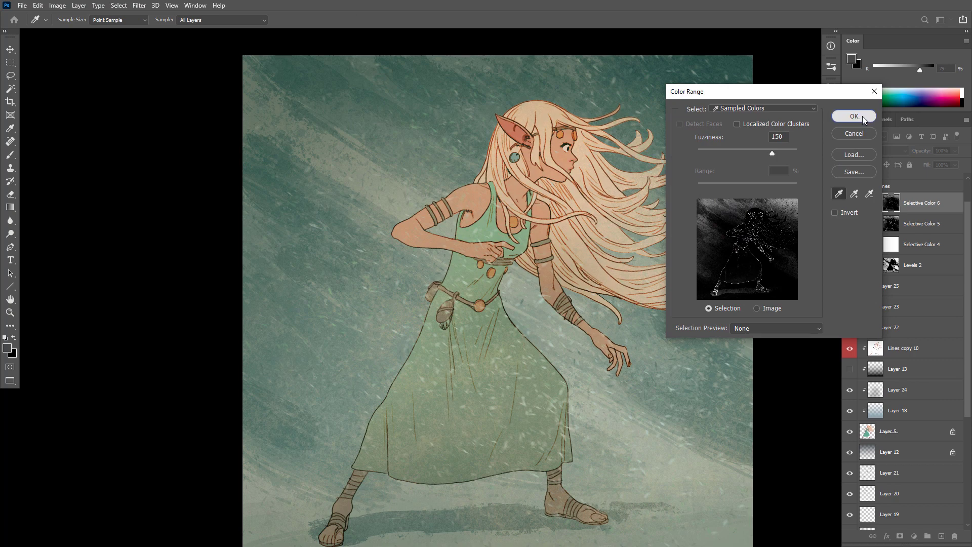
pyautogui.click(862, 117)
# Add a Selective Color adjustment above Selective Color 6, setting the neutrals to cyan +9, magenta +6, yellow -3 and black -4.
pyautogui.click(915, 536)
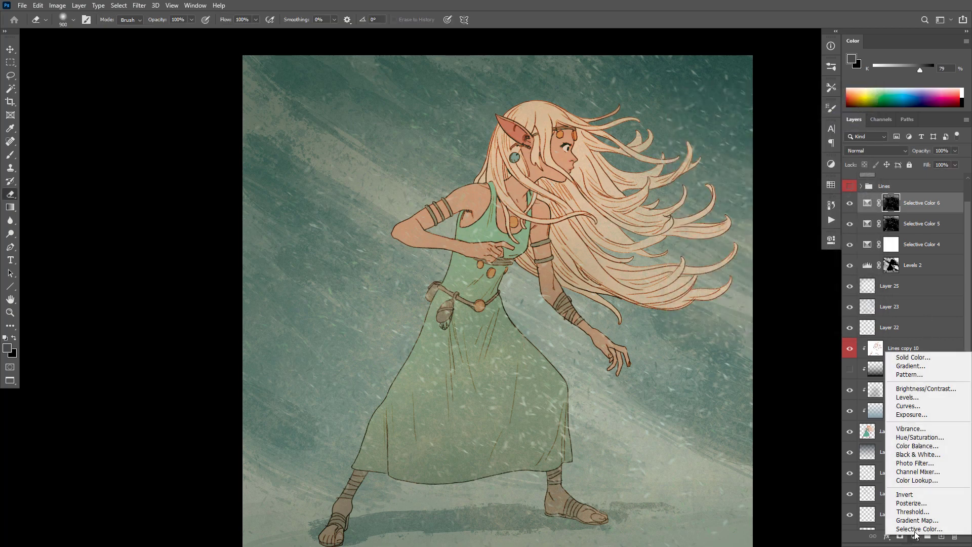
pyautogui.click(912, 515)
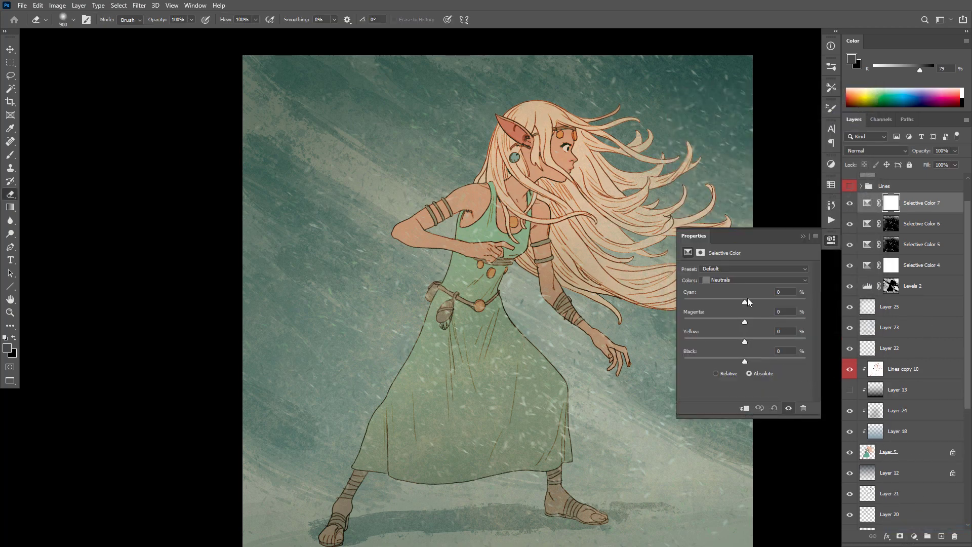
pyautogui.moveTo(748, 299); pyautogui.dragTo(741, 326)
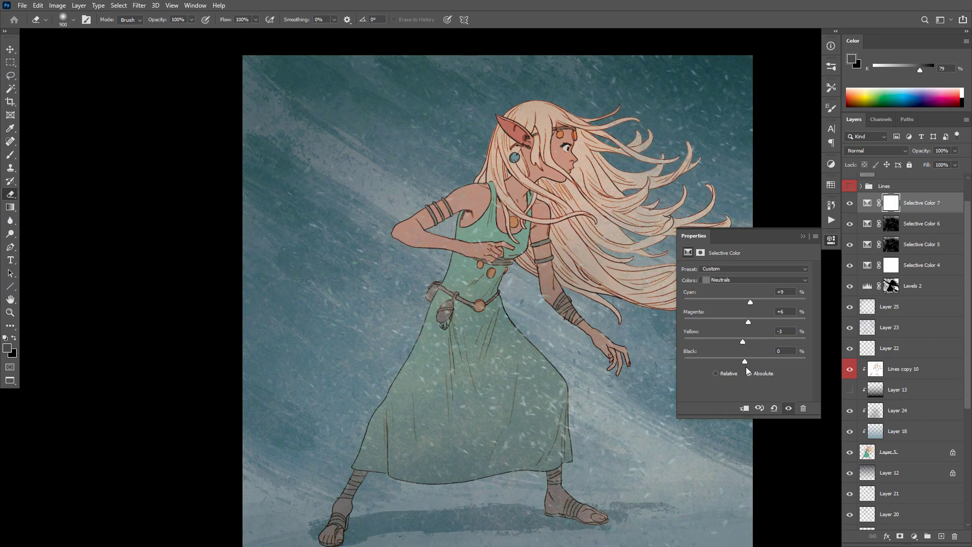
pyautogui.moveTo(745, 361); pyautogui.dragTo(742, 363)
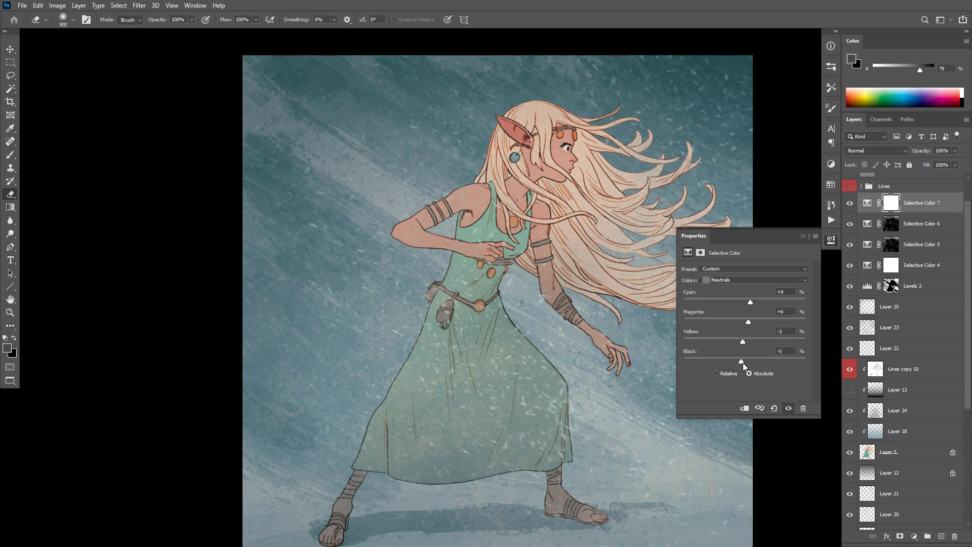
# Mask Selective Color 7 with a Color Range sampled beside the elf's shoulder at fuzziness 150.
pyautogui.click(118, 5)
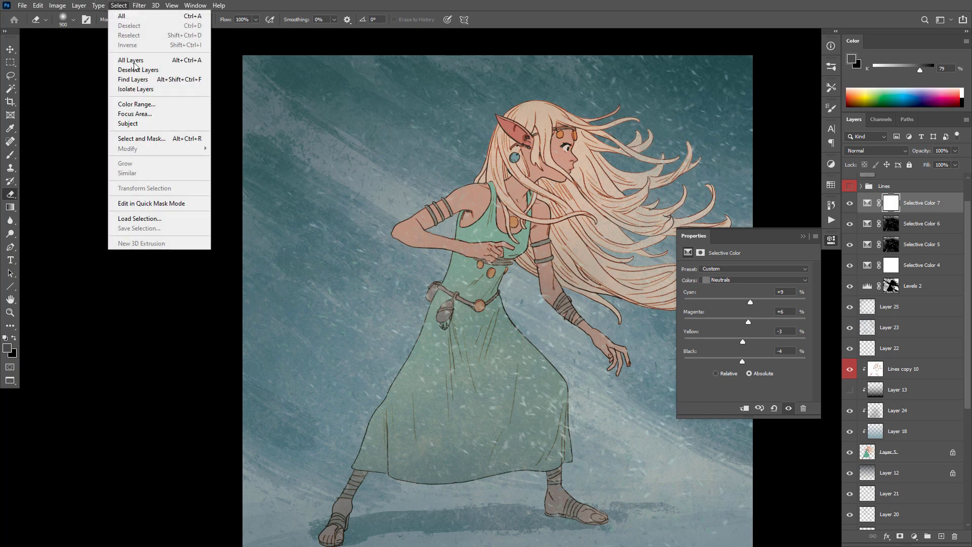
pyautogui.click(144, 107)
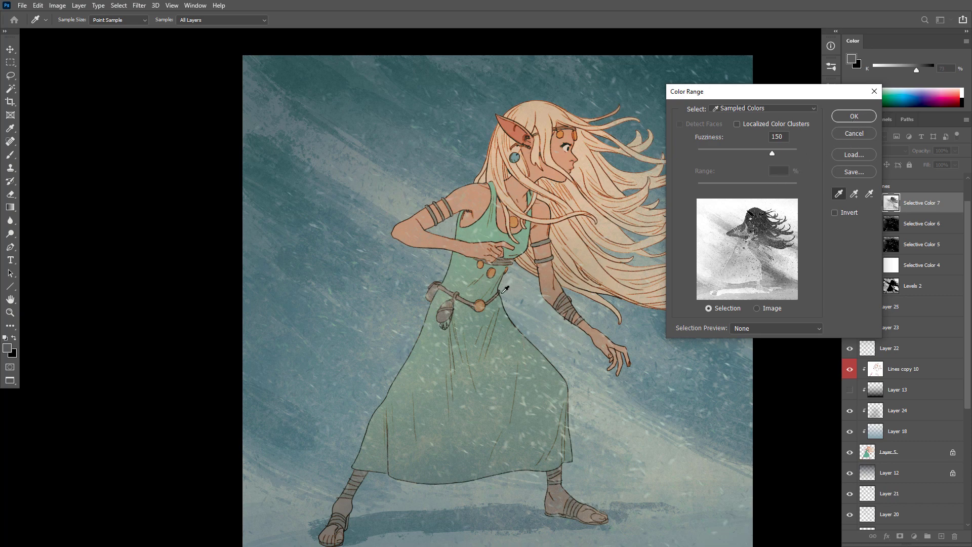
pyautogui.click(471, 209)
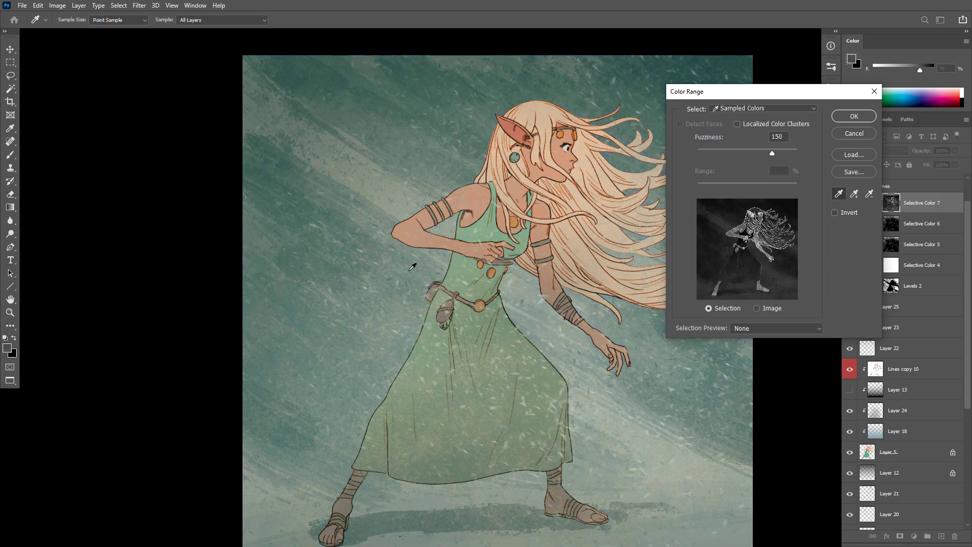
pyautogui.click(861, 117)
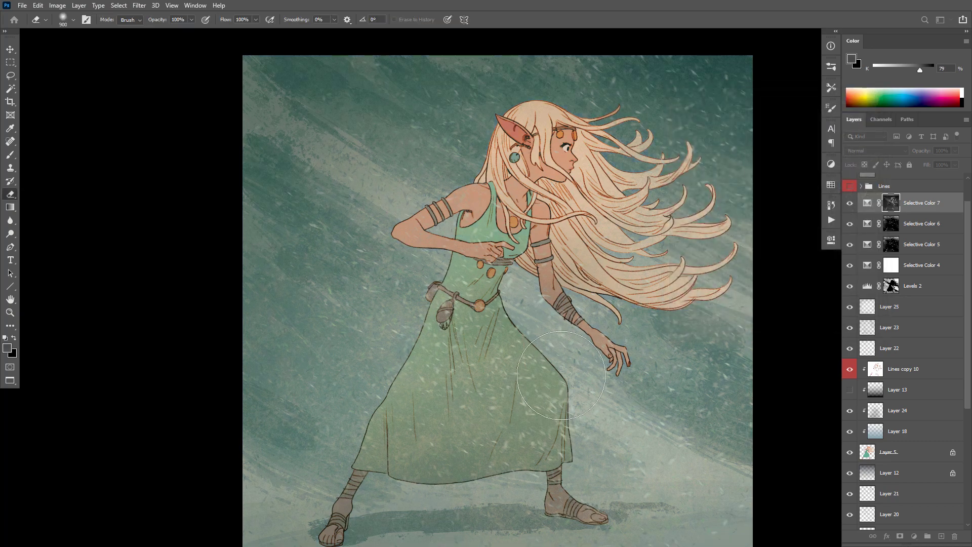
# Compare the illustration with and without Selective Color 7, and the other Selective Color and Levels 2 adjustments beneath it.
pyautogui.click(851, 204)
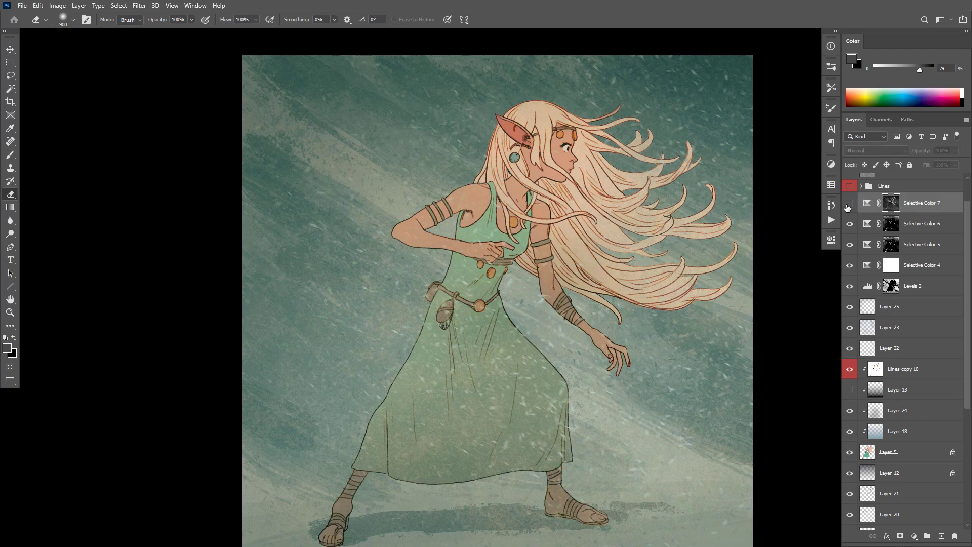
pyautogui.click(849, 206)
pyautogui.click(848, 208)
pyautogui.click(849, 205)
pyautogui.keyDown('ctrl'); pyautogui.keyDown('alt'); pyautogui.click(561, 342); pyautogui.keyUp('alt'); pyautogui.keyUp('ctrl')
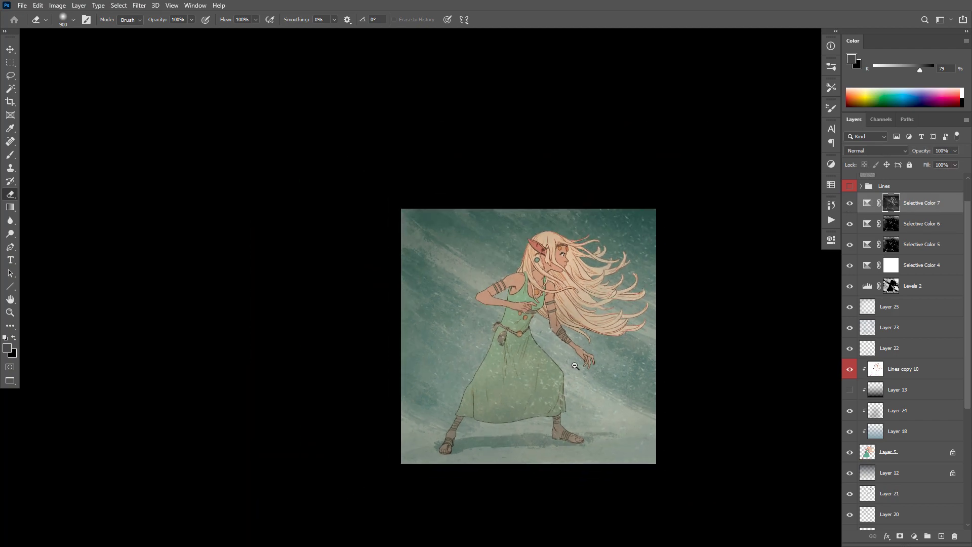
pyautogui.keyDown('ctrl'); pyautogui.click(570, 368); pyautogui.keyUp('ctrl')
pyautogui.moveTo(849, 206); pyautogui.dragTo(851, 247)
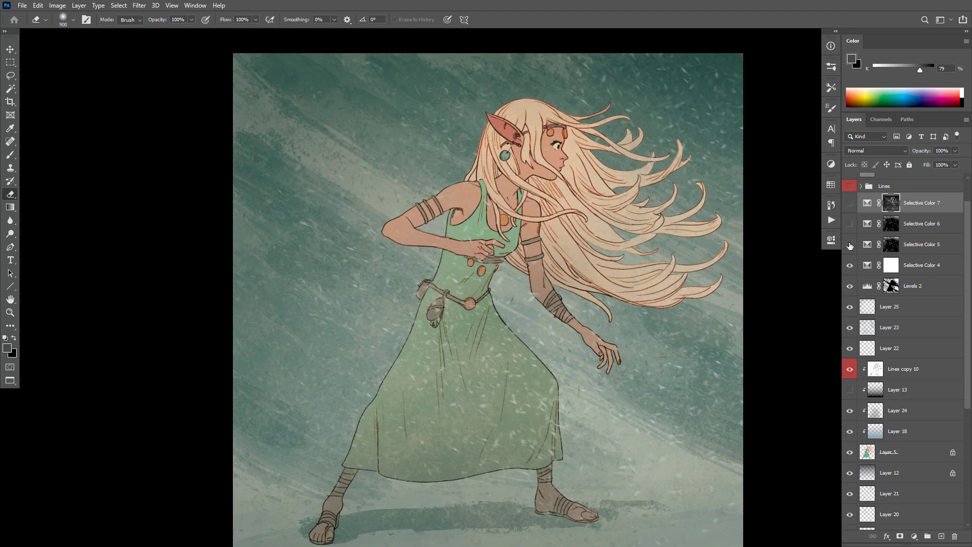
pyautogui.click(850, 267)
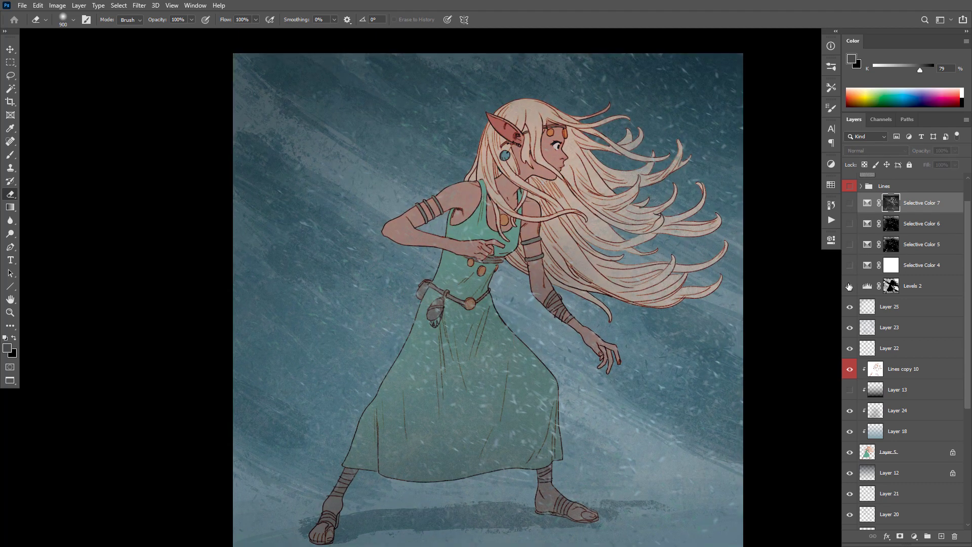
pyautogui.click(851, 288)
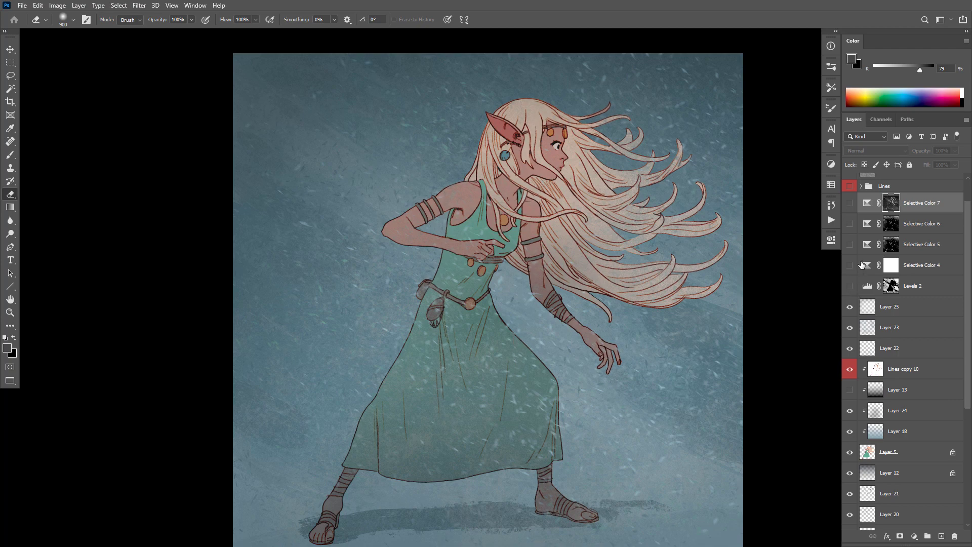
pyautogui.click(850, 287)
pyautogui.moveTo(851, 203); pyautogui.dragTo(850, 266)
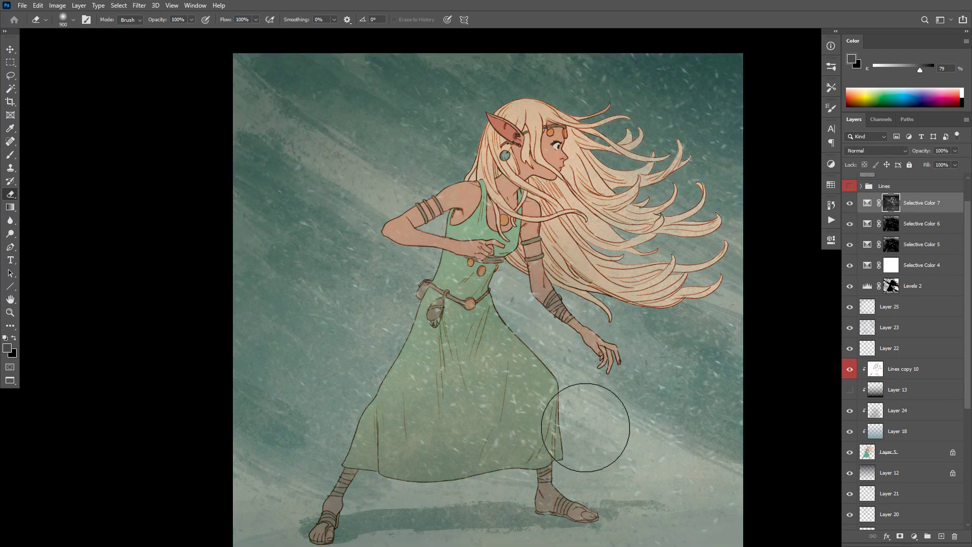
# Examine the skirt, feet and ground shadow up close and the colour balance of the whole illustration.
pyautogui.moveTo(513, 495); pyautogui.dragTo(527, 454)
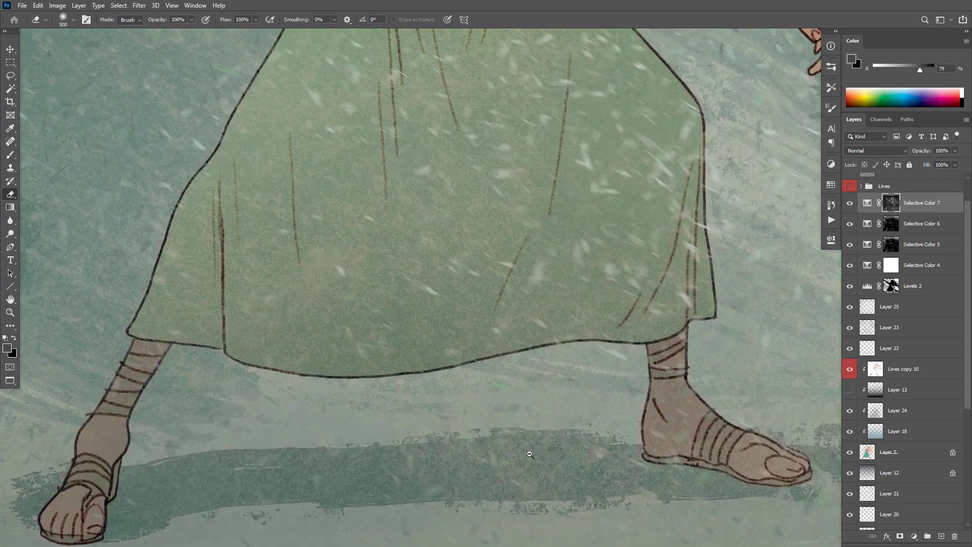
pyautogui.keyDown('alt'); pyautogui.click(553, 450); pyautogui.keyUp('alt')
pyautogui.keyDown('alt'); pyautogui.click(554, 449); pyautogui.keyUp('alt')
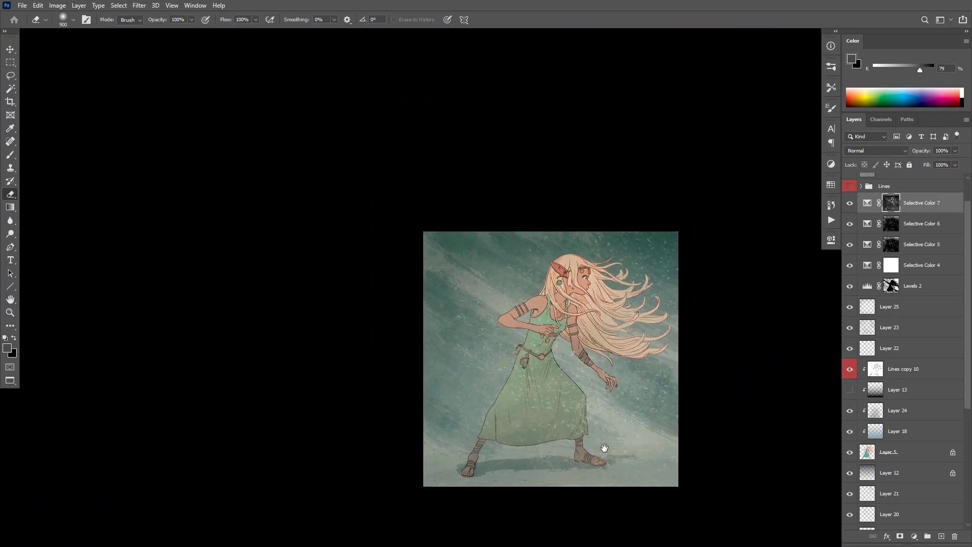
pyautogui.click(617, 403)
pyautogui.click(616, 403)
pyautogui.moveTo(597, 406); pyautogui.dragTo(591, 424)
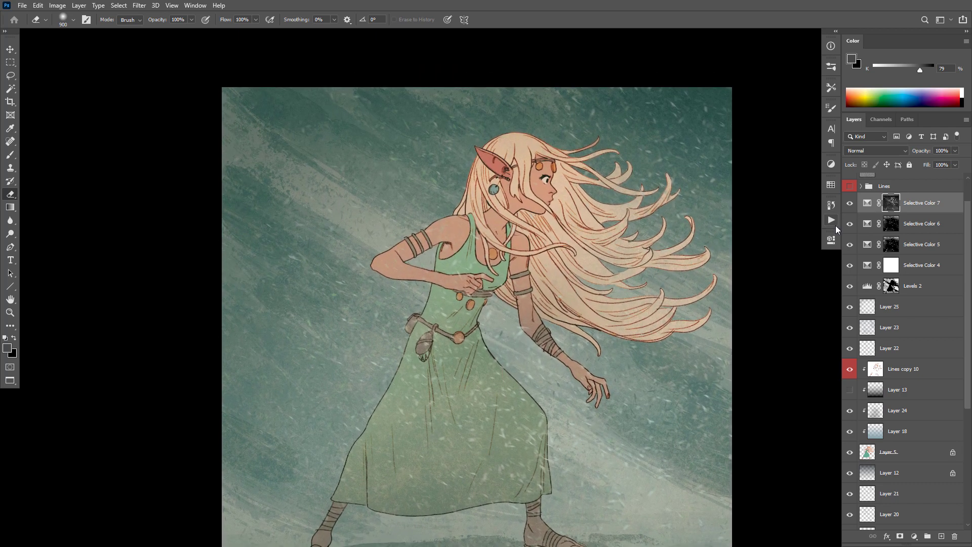
# Add a Selective Color adjustment above Selective Color 7, setting the neutrals to cyan +14 and magenta -2.
pyautogui.click(914, 536)
pyautogui.click(917, 530)
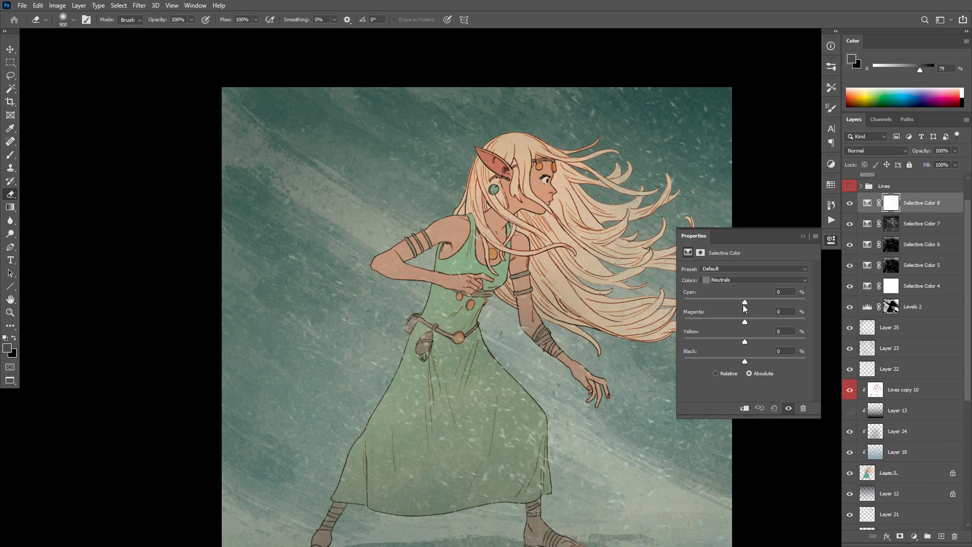
pyautogui.moveTo(745, 303); pyautogui.dragTo(747, 323)
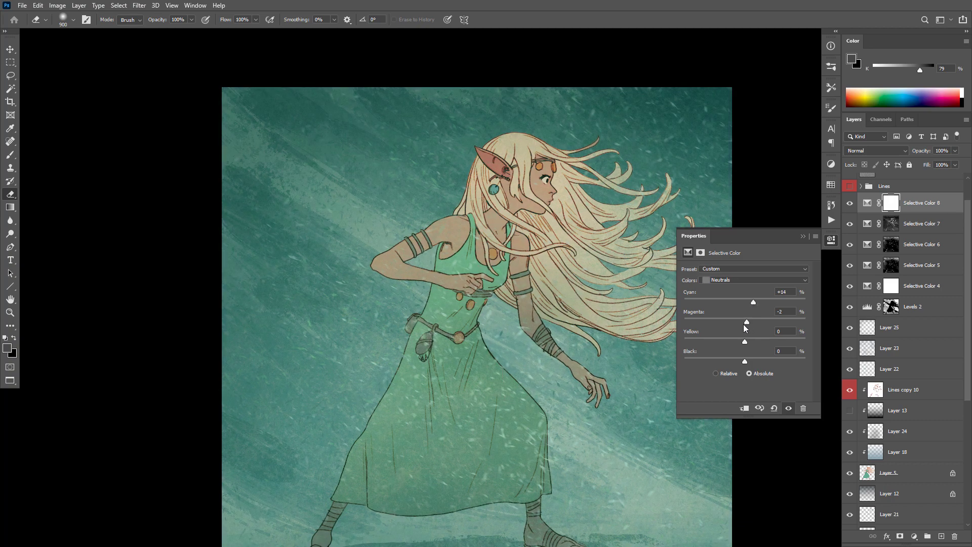
# Mask Selective Color 8 with a Color Range based on a sampled colour at fuzziness 150.
pyautogui.click(118, 5)
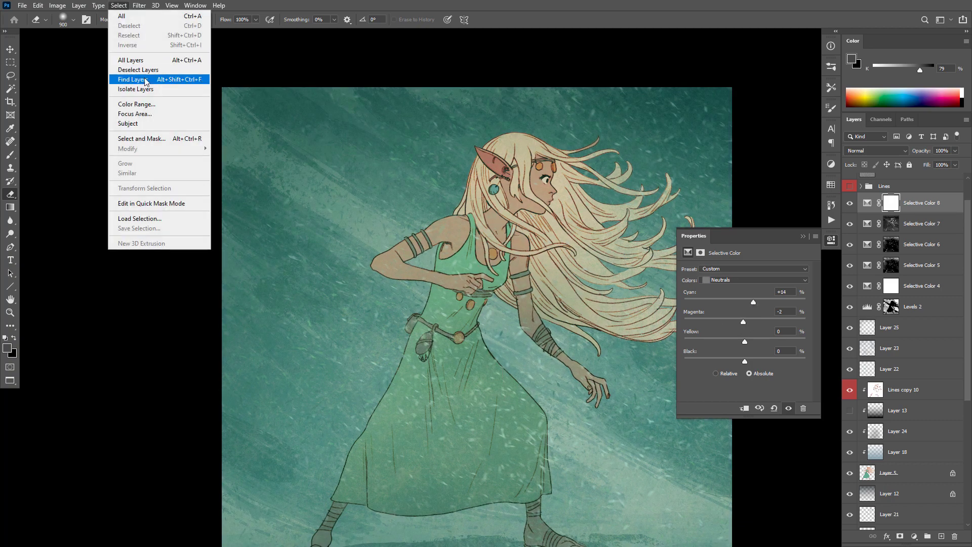
pyautogui.click(131, 102)
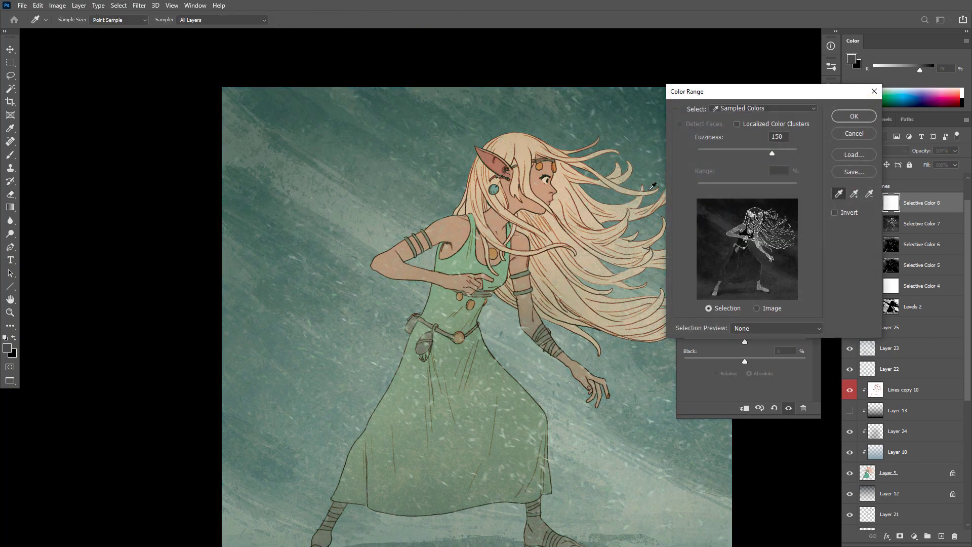
pyautogui.click(862, 119)
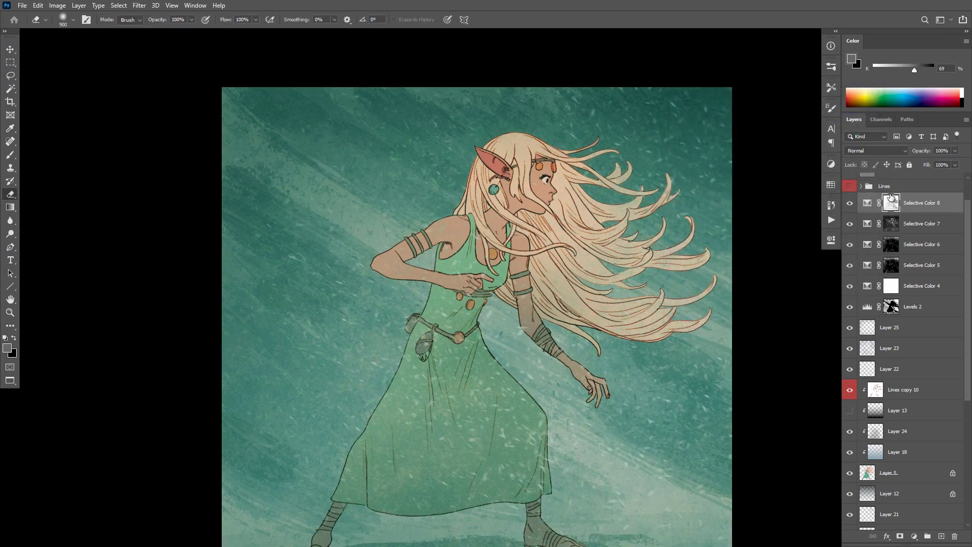
# Reopen the Selective Color 8 settings and adjust the cyan, magenta and yellow amounts of its greens.
pyautogui.doubleClick(868, 203)
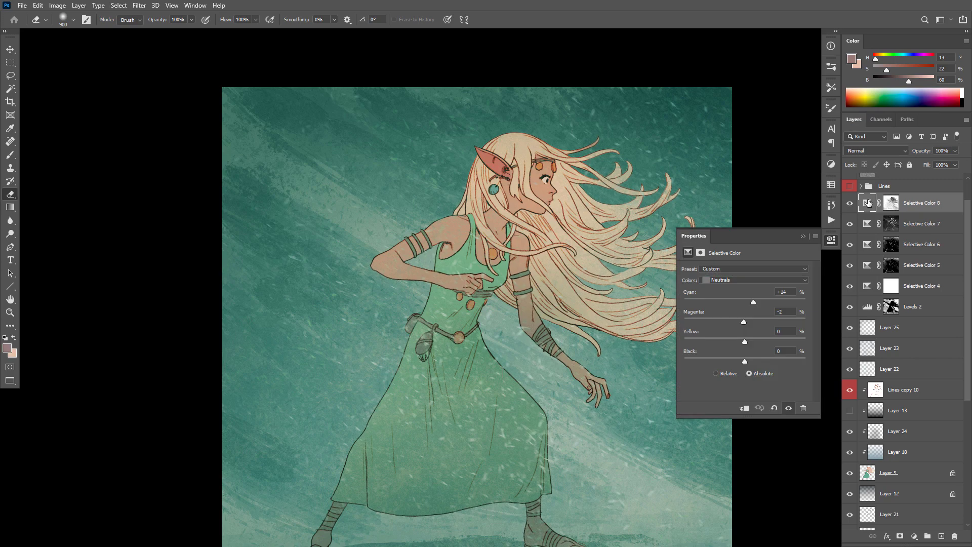
pyautogui.click(739, 279)
pyautogui.click(735, 303)
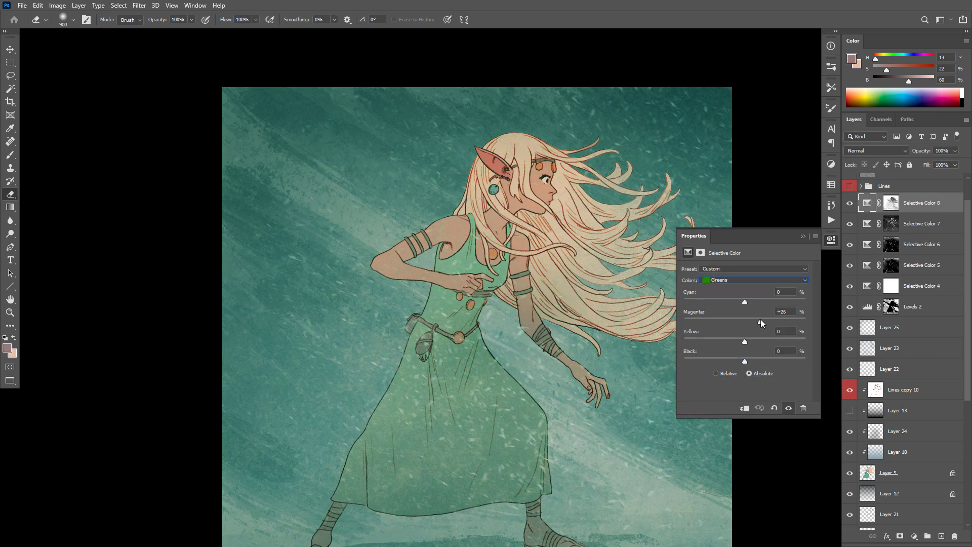
pyautogui.moveTo(761, 319); pyautogui.dragTo(737, 302)
pyautogui.moveTo(726, 340)
pyautogui.mouseDown()
pyautogui.moveTo(765, 335)
pyautogui.moveTo(734, 338)
pyautogui.mouseUp()
# Readjust the neutrals of Selective Color 8, raising the cyan and fine-tuning magenta, yellow and black.
pyautogui.click(753, 282)
pyautogui.click(744, 343)
pyautogui.moveTo(740, 322); pyautogui.dragTo(747, 322)
pyautogui.moveTo(748, 322); pyautogui.dragTo(744, 323)
pyautogui.moveTo(744, 323); pyautogui.dragTo(749, 321)
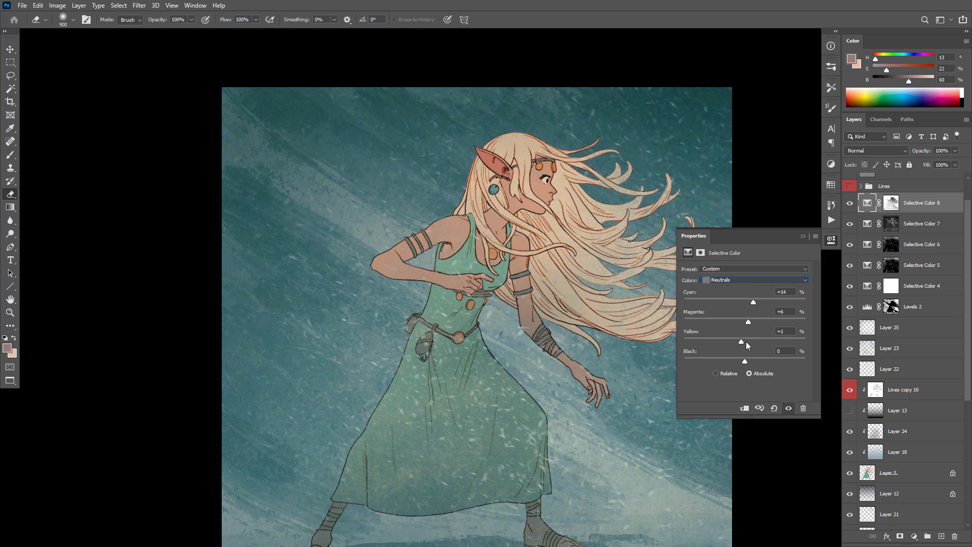
pyautogui.moveTo(749, 323); pyautogui.dragTo(744, 324)
pyautogui.moveTo(753, 302); pyautogui.dragTo(761, 302)
pyautogui.moveTo(745, 360); pyautogui.dragTo(744, 359)
# Compare the illustration with and without Selective Color 8 at several zoom levels, and leave that adjustment hidden.
pyautogui.moveTo(586, 397); pyautogui.dragTo(638, 364)
pyautogui.click(849, 206)
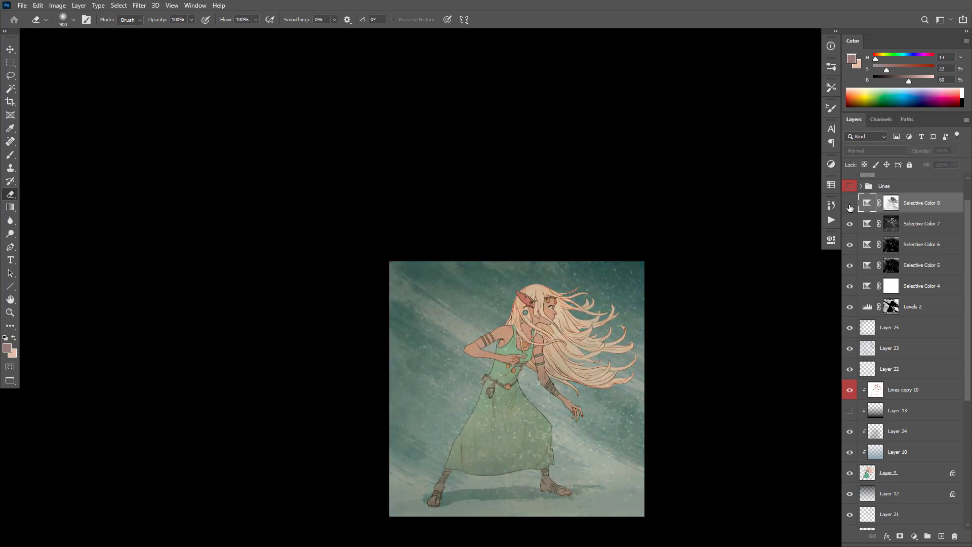
pyautogui.click(849, 206)
pyautogui.moveTo(588, 360); pyautogui.dragTo(624, 330)
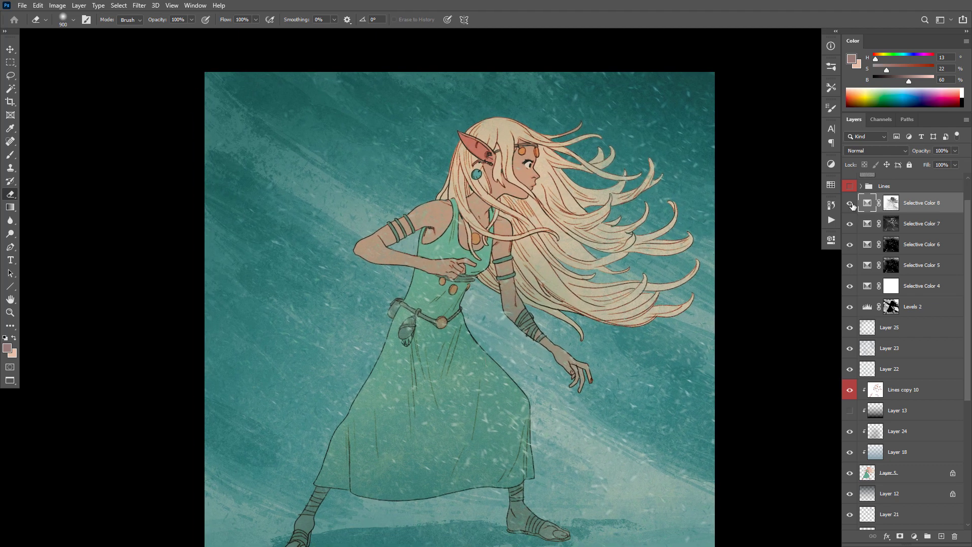
pyautogui.click(850, 203)
pyautogui.click(850, 203)
pyautogui.scroll(-3, 608, 378)
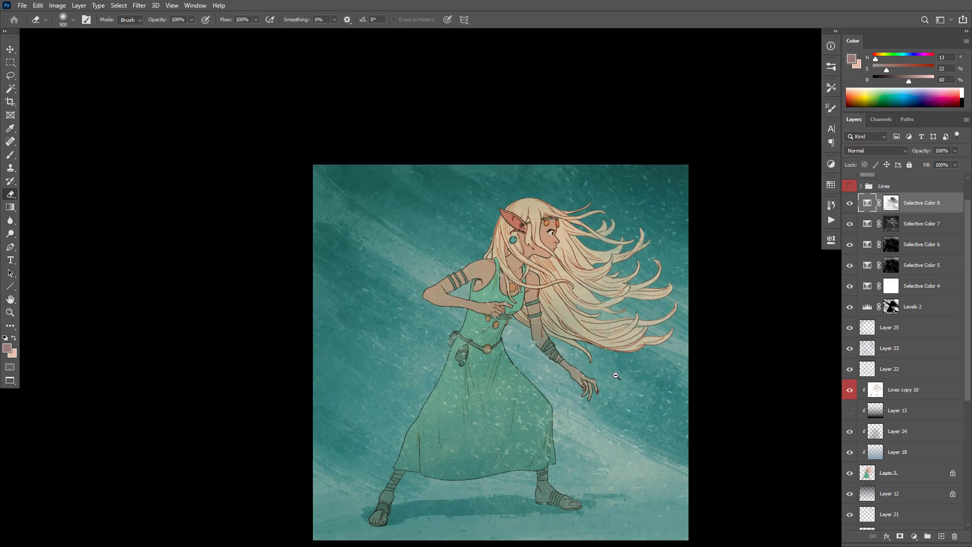
pyautogui.click(850, 203)
pyautogui.scroll(3, 589, 374)
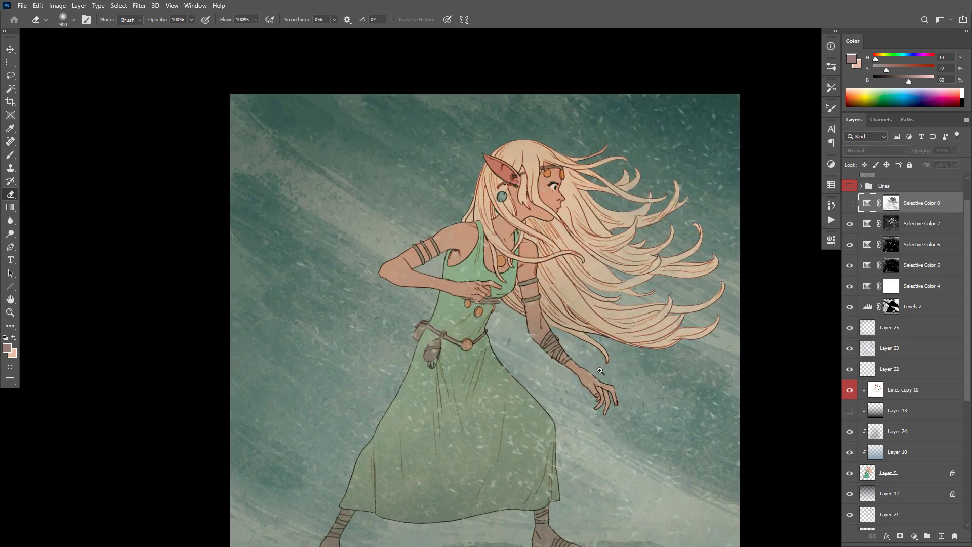
pyautogui.moveTo(622, 369); pyautogui.dragTo(616, 390)
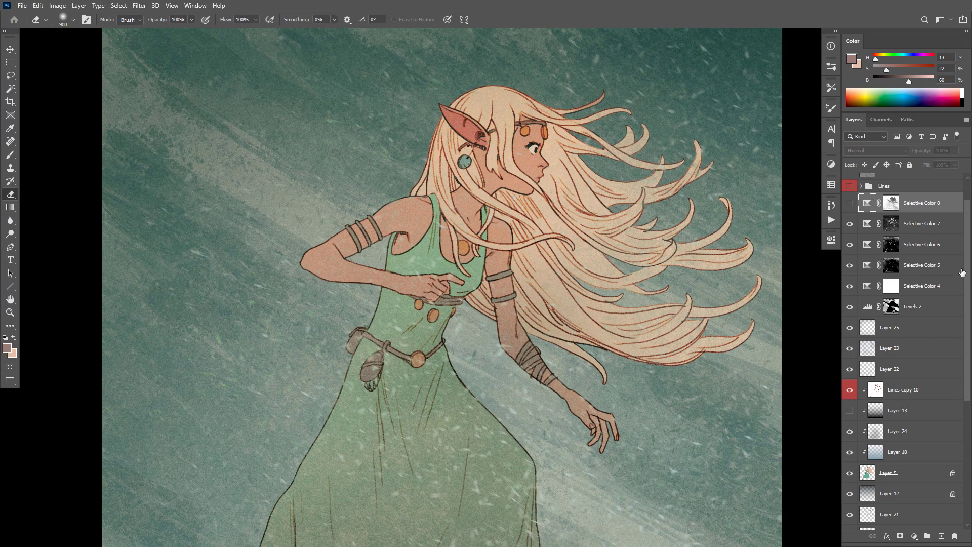
# Add a new layer above Selective Color 8 and choose the Dust Particles brush for it.
pyautogui.moveTo(968, 276); pyautogui.dragTo(968, 221)
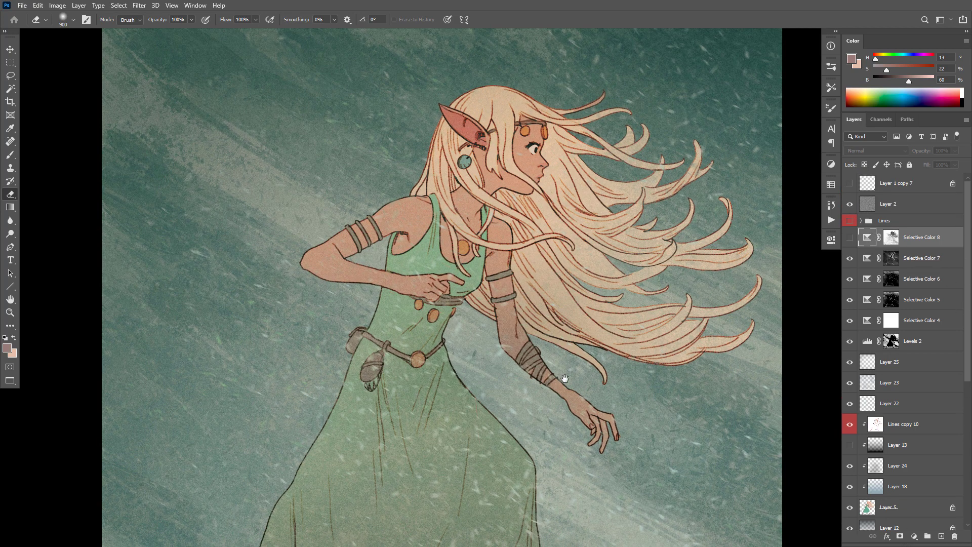
pyautogui.scroll(-3, 575, 380)
pyautogui.moveTo(588, 410); pyautogui.dragTo(571, 366)
pyautogui.scroll(3, 549, 397)
pyautogui.hotkey('ctrl', '0')
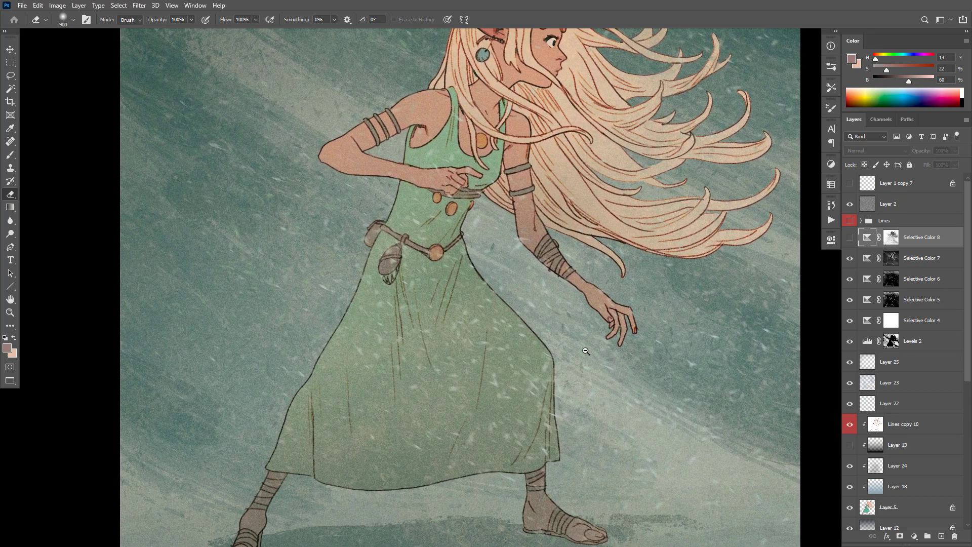
pyautogui.hotkey('ctrl', 'shift', 'alt', 'n')
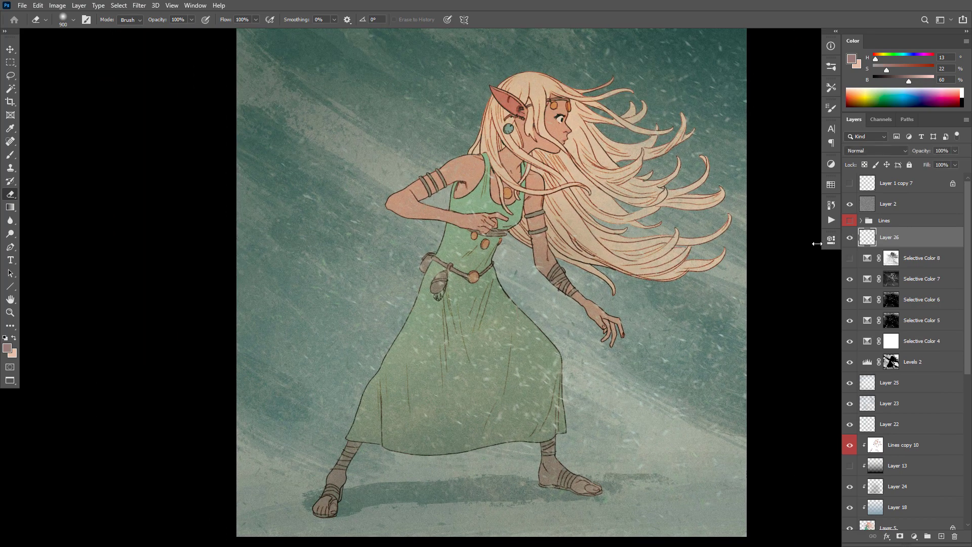
pyautogui.press('b')
pyautogui.moveTo(486, 345); pyautogui.dragTo(562, 248)
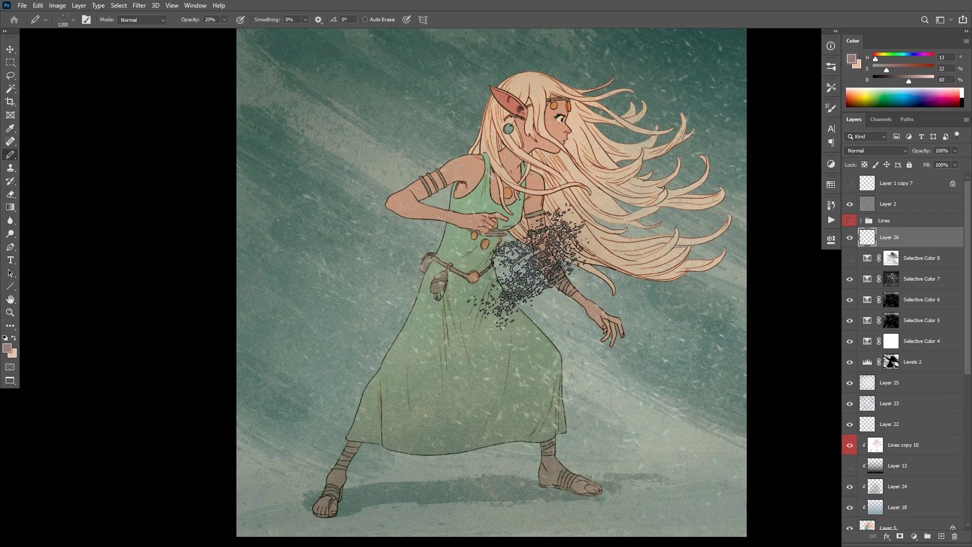
pyautogui.keyDown('alt'); pyautogui.click(521, 142); pyautogui.keyUp('alt')
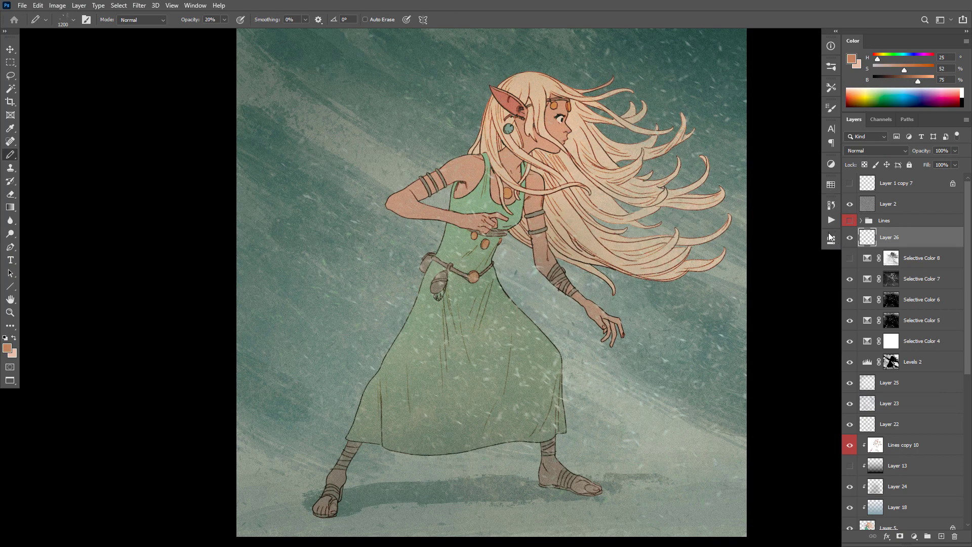
pyautogui.click(831, 67)
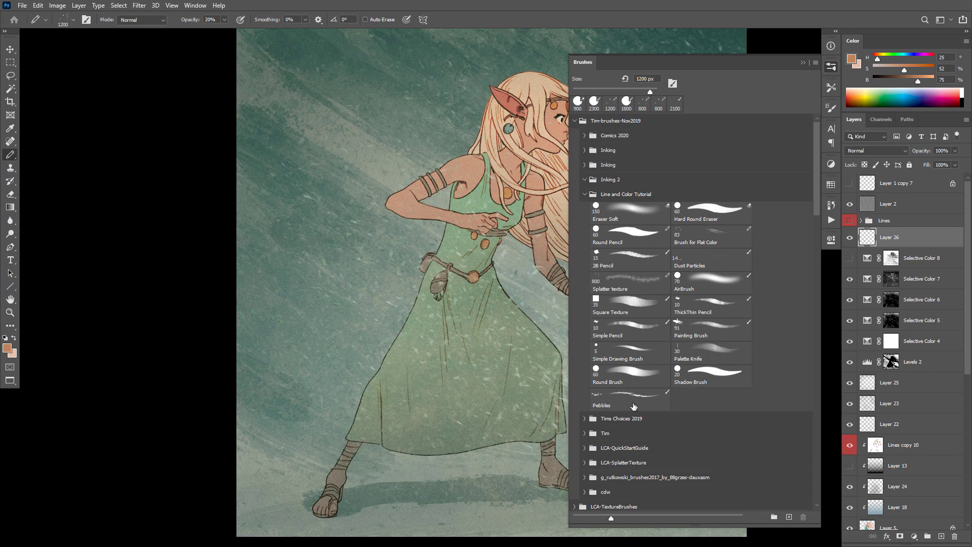
pyautogui.doubleClick(702, 256)
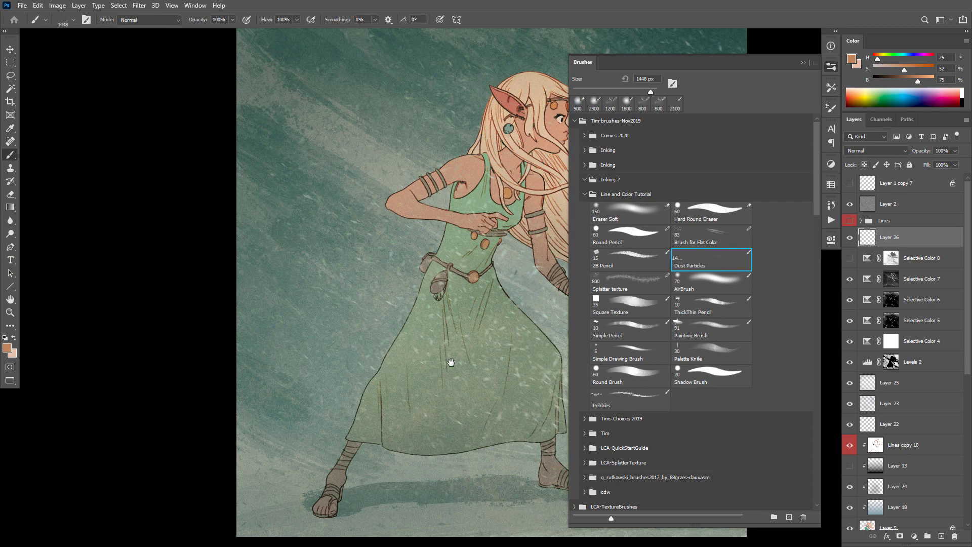
# Scatter dust particles over the scene on the new layer, using skin and hair colours sampled from the figure.
pyautogui.keyDown('alt'); pyautogui.click(473, 168); pyautogui.keyUp('alt')
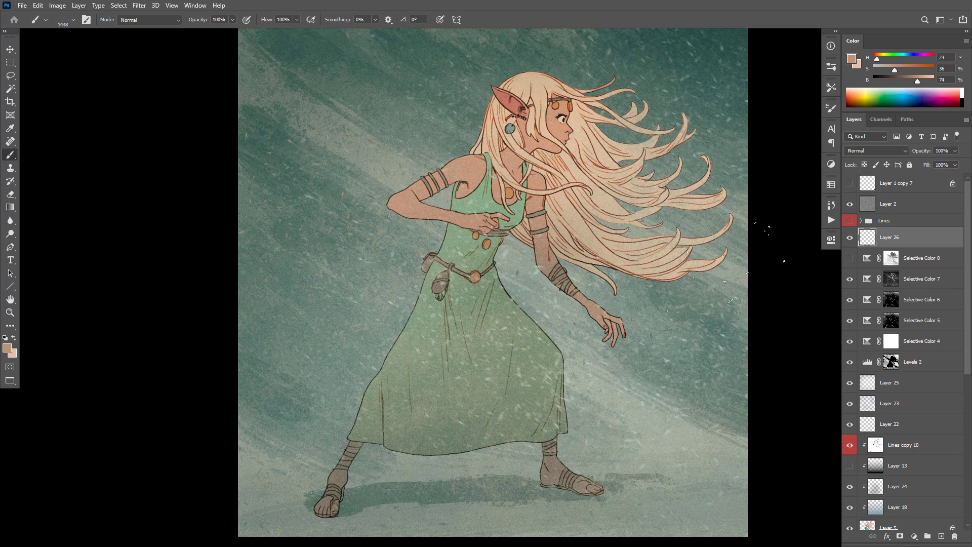
pyautogui.moveTo(493, 267); pyautogui.dragTo(515, 351)
pyautogui.keyDown('alt'); pyautogui.click(566, 195); pyautogui.keyUp('alt')
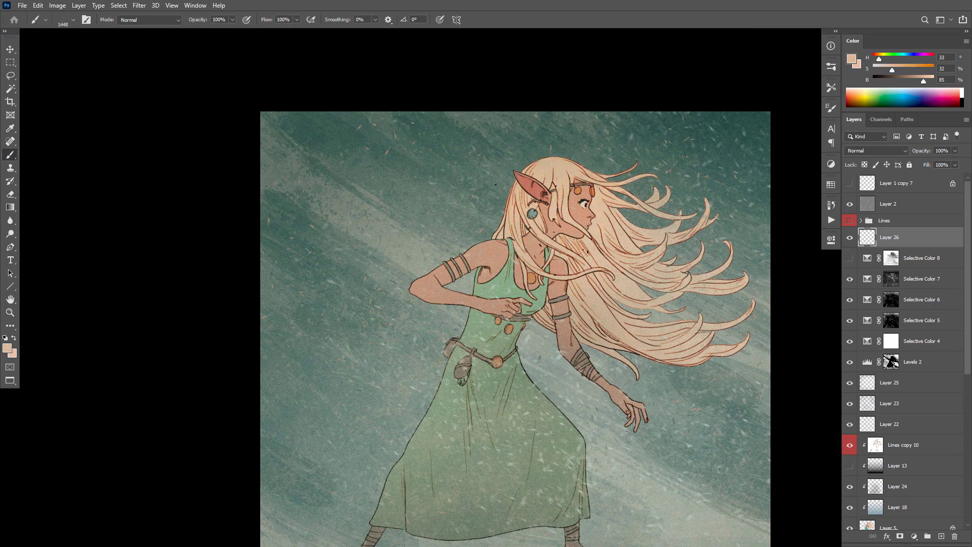
pyautogui.press('e')
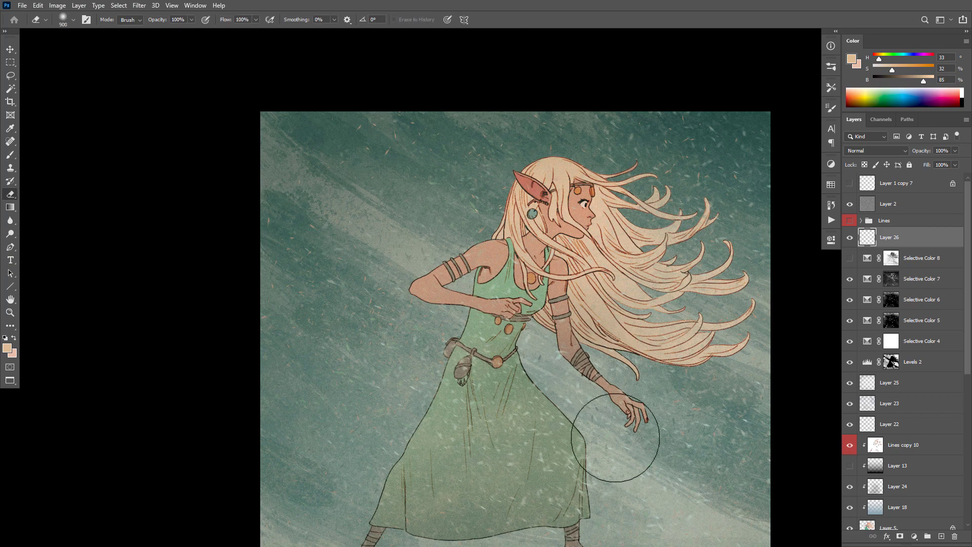
# Compare the illustration with and without Layer 23.
pyautogui.click(849, 406)
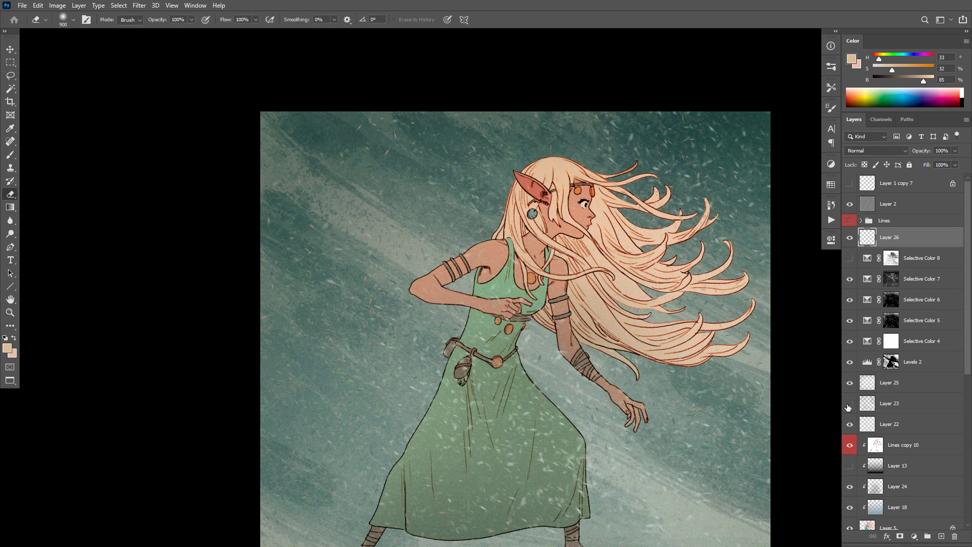
pyautogui.click(849, 406)
pyautogui.click(849, 405)
pyautogui.click(849, 405)
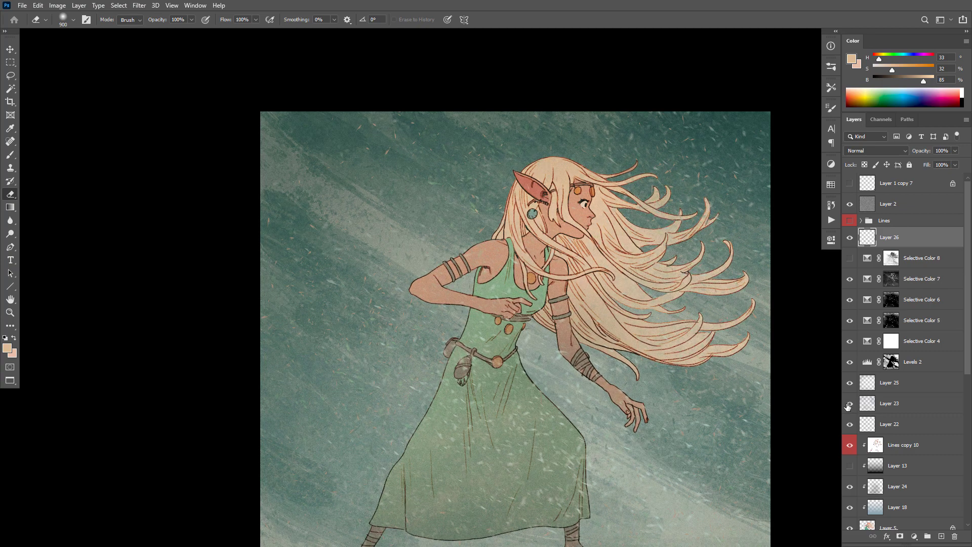
pyautogui.click(849, 406)
pyautogui.click(849, 406)
# Add a mask to Layer 23 and fade the layer around the head, hair and torso with a soft 1800 px eraser.
pyautogui.click(870, 410)
pyautogui.click(900, 536)
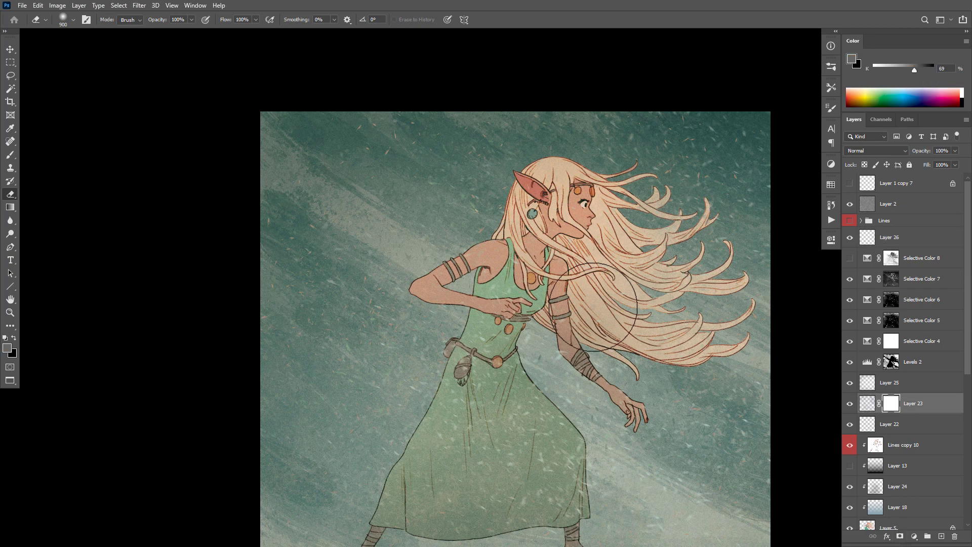
pyautogui.press(']')
pyautogui.press(']')
pyautogui.press(']')
pyautogui.press(']')
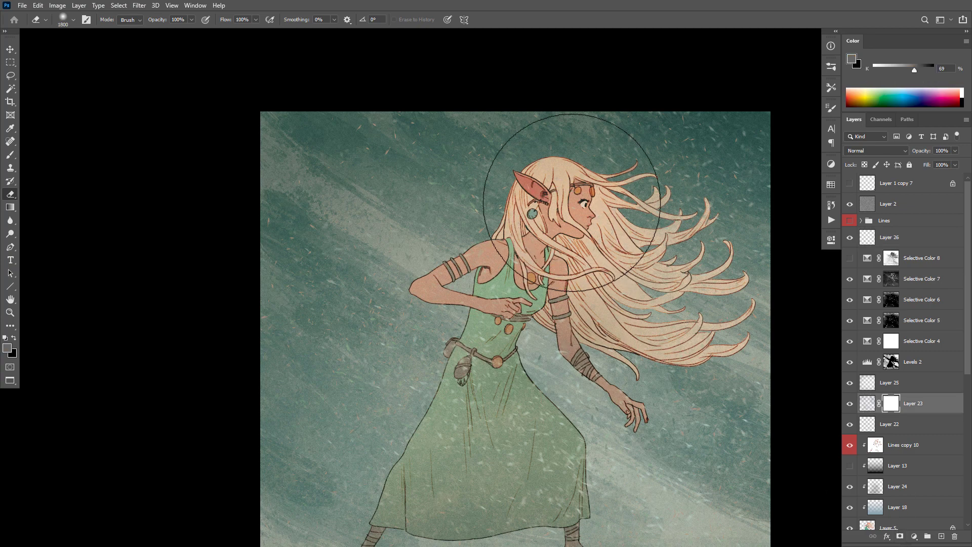
pyautogui.moveTo(581, 208)
pyautogui.mouseDown()
pyautogui.moveTo(601, 219)
pyautogui.moveTo(602, 208)
pyautogui.moveTo(594, 273)
pyautogui.moveTo(603, 262)
pyautogui.moveTo(590, 209)
pyautogui.moveTo(609, 202)
pyautogui.moveTo(617, 216)
pyautogui.moveTo(603, 273)
pyautogui.moveTo(591, 215)
pyautogui.moveTo(602, 223)
pyautogui.moveTo(647, 404)
pyautogui.moveTo(650, 379)
pyautogui.mouseUp()
pyautogui.press('z')
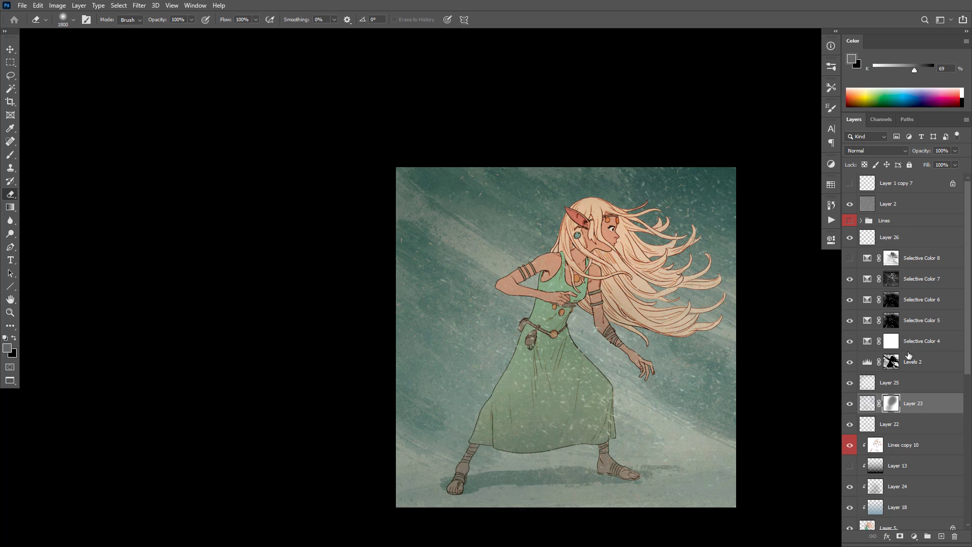
# Select Layer 24 and compare the figure with and without it.
pyautogui.click(872, 487)
pyautogui.click(849, 490)
pyautogui.click(849, 489)
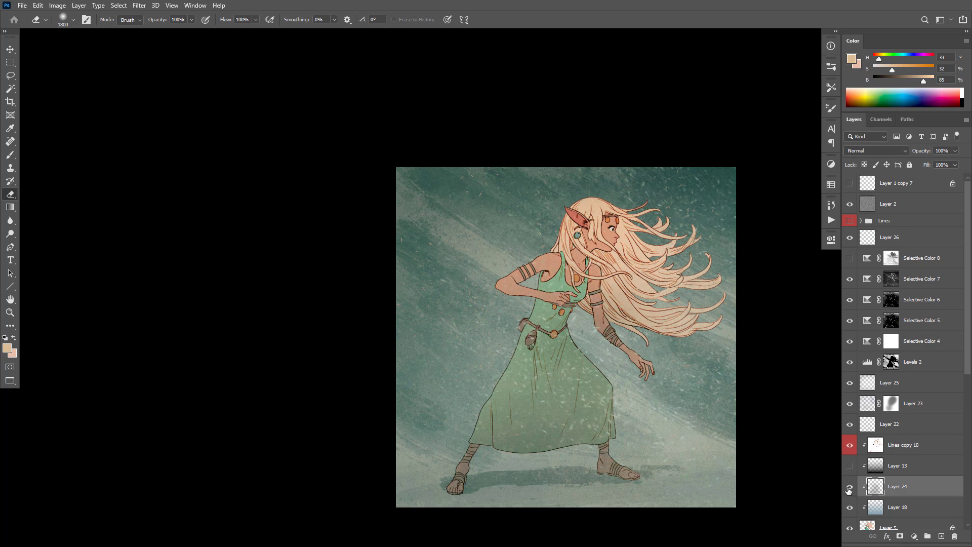
pyautogui.click(849, 489)
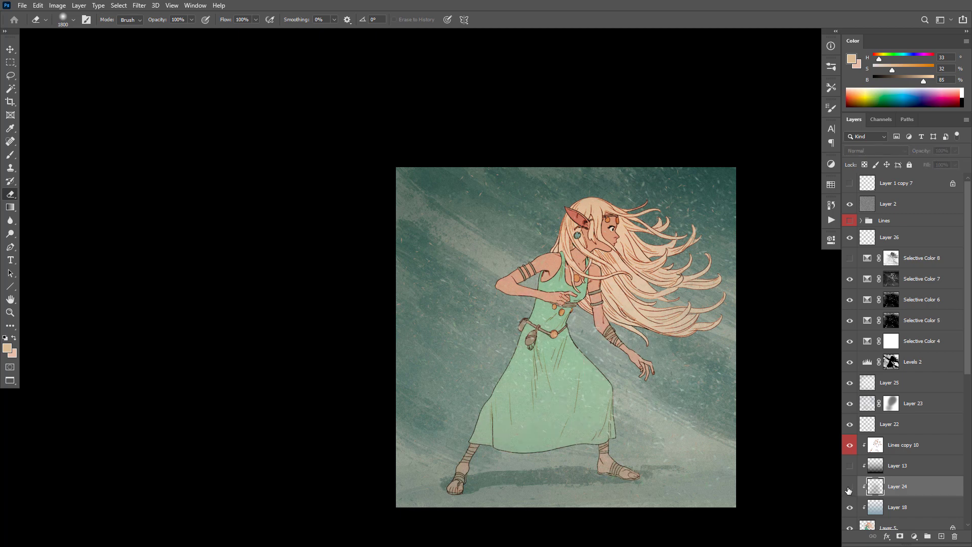
pyautogui.click(849, 490)
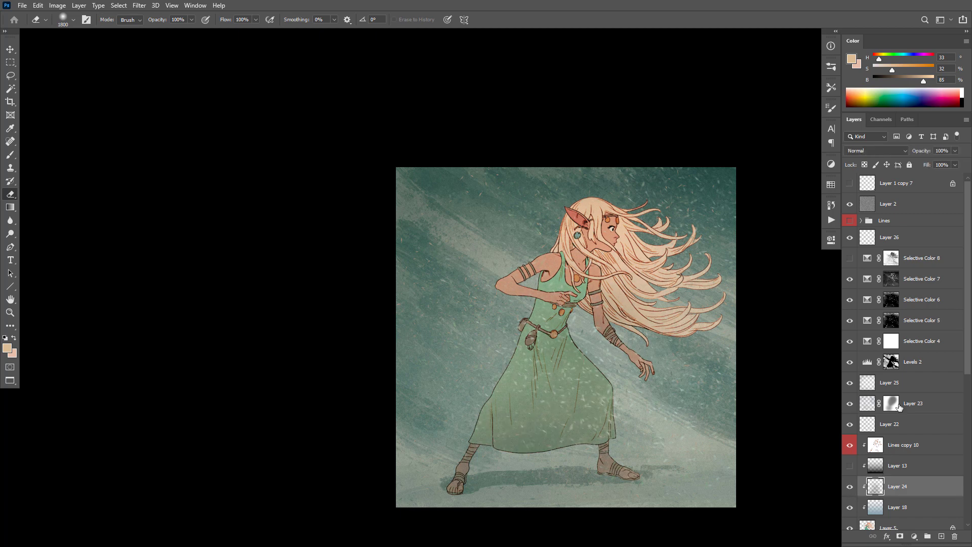
# Try Layer 24 at 48% opacity and judge the figure at different zoom levels.
pyautogui.moveTo(923, 153); pyautogui.dragTo(909, 154)
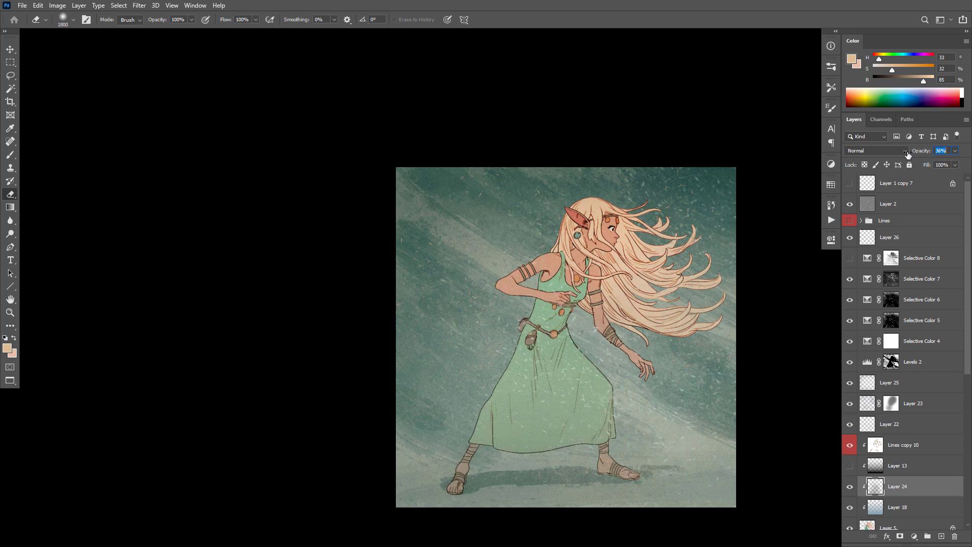
pyautogui.moveTo(912, 155); pyautogui.dragTo(923, 155)
pyautogui.keyDown('alt'); pyautogui.click(654, 378); pyautogui.keyUp('alt')
pyautogui.keyDown('alt'); pyautogui.click(654, 382); pyautogui.keyUp('alt')
pyautogui.keyDown('alt'); pyautogui.click(665, 376); pyautogui.keyUp('alt')
pyautogui.click(663, 376)
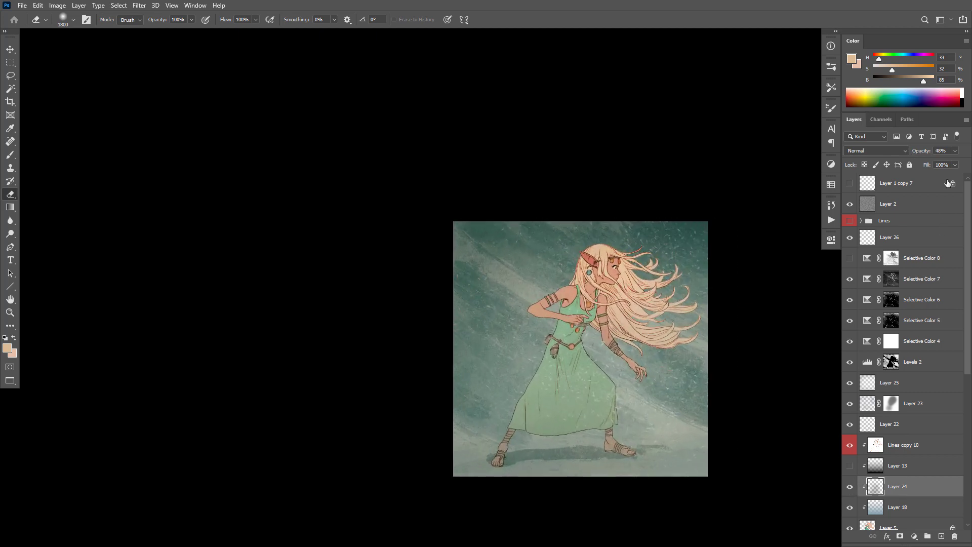
pyautogui.press('0')
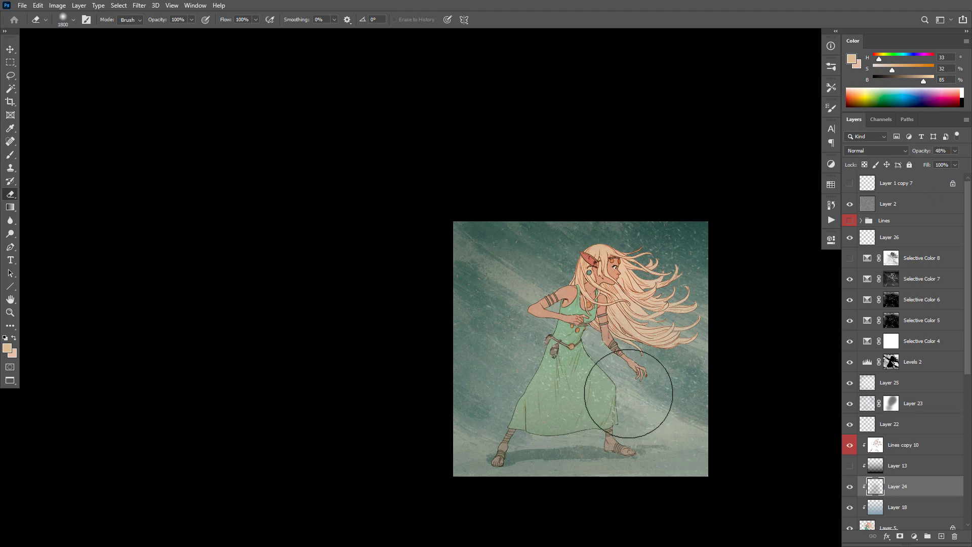
pyautogui.scroll(4, 625, 354)
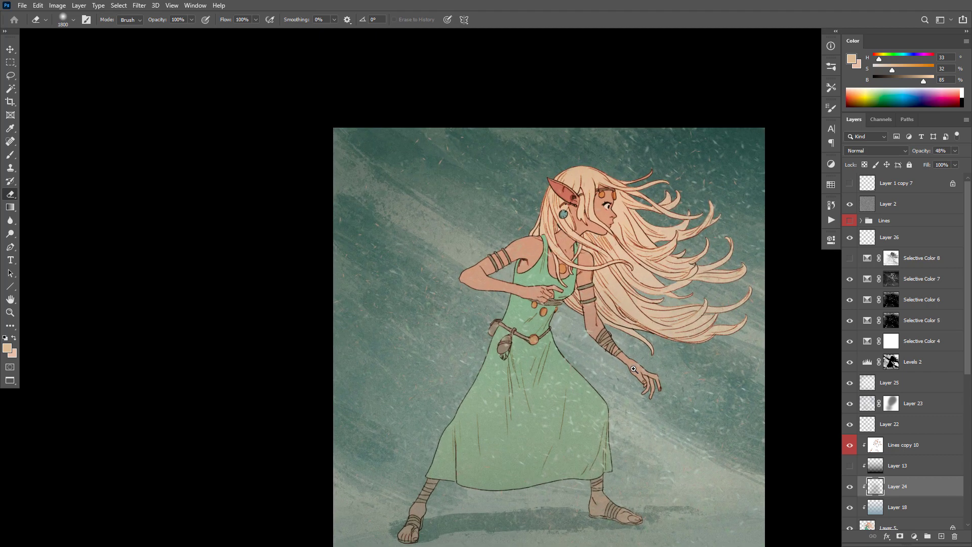
pyautogui.moveTo(658, 354); pyautogui.dragTo(651, 356)
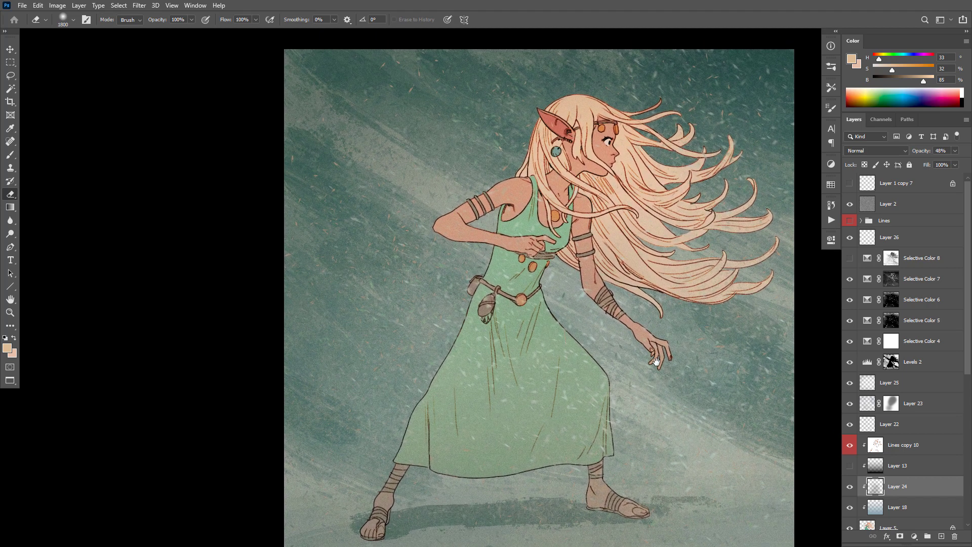
# Try showing Layer 13 at 100% opacity to judge a darker gradient on the lower figure, and hide it again.
pyautogui.click(851, 466)
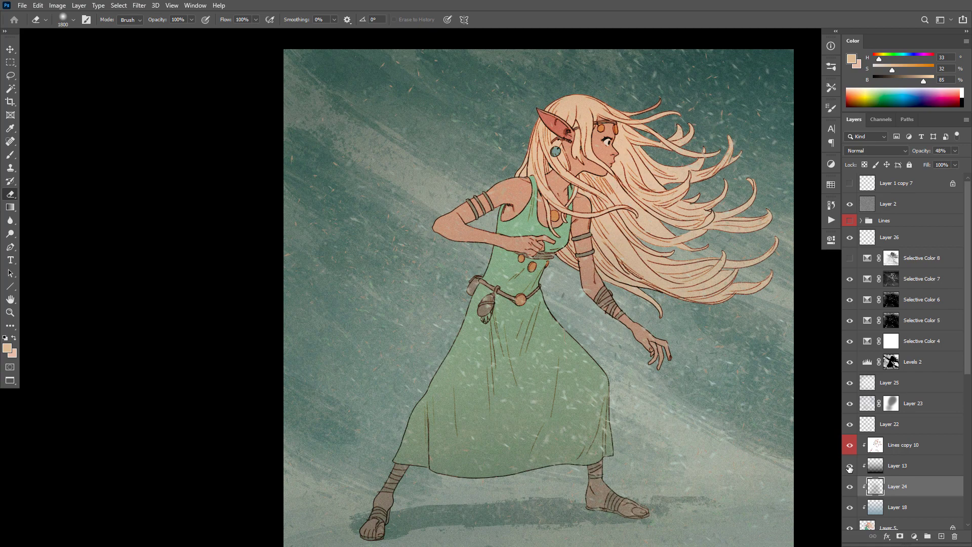
pyautogui.click(879, 466)
pyautogui.moveTo(920, 152); pyautogui.dragTo(970, 151)
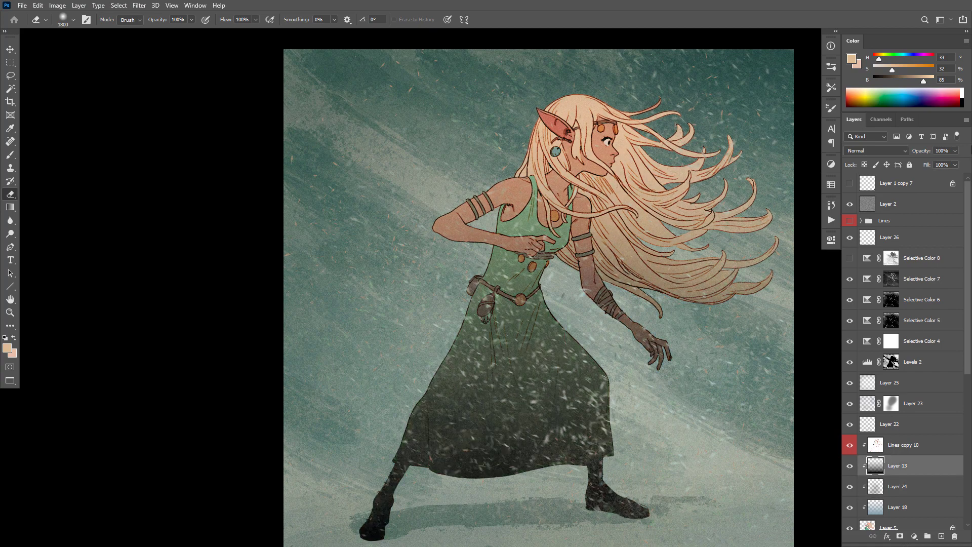
pyautogui.scroll(-5, 664, 446)
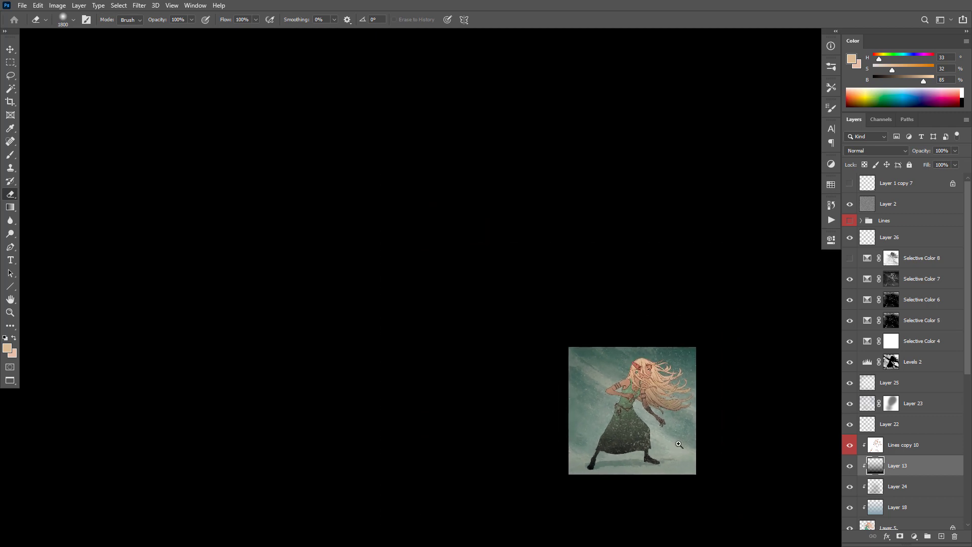
pyautogui.scroll(4, 679, 444)
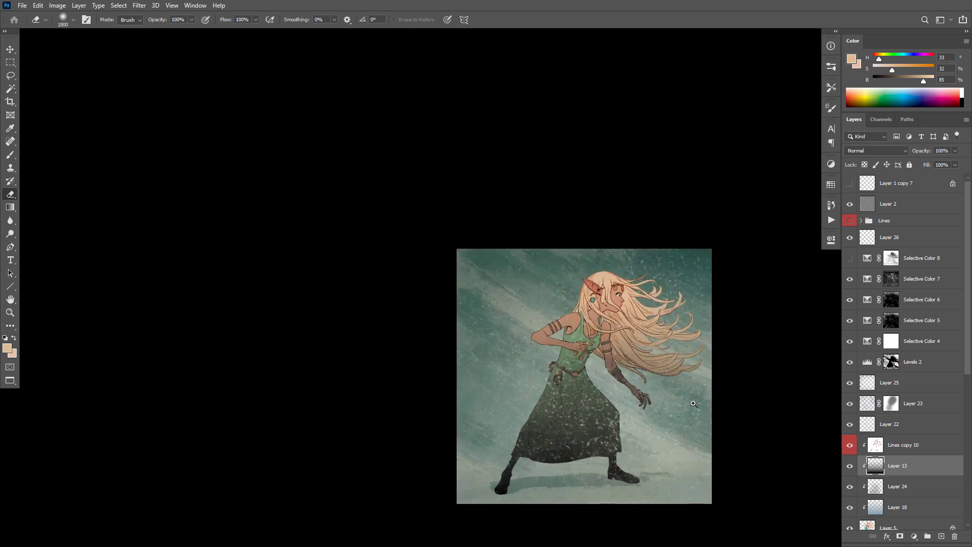
pyautogui.scroll(2, 693, 403)
pyautogui.click(850, 466)
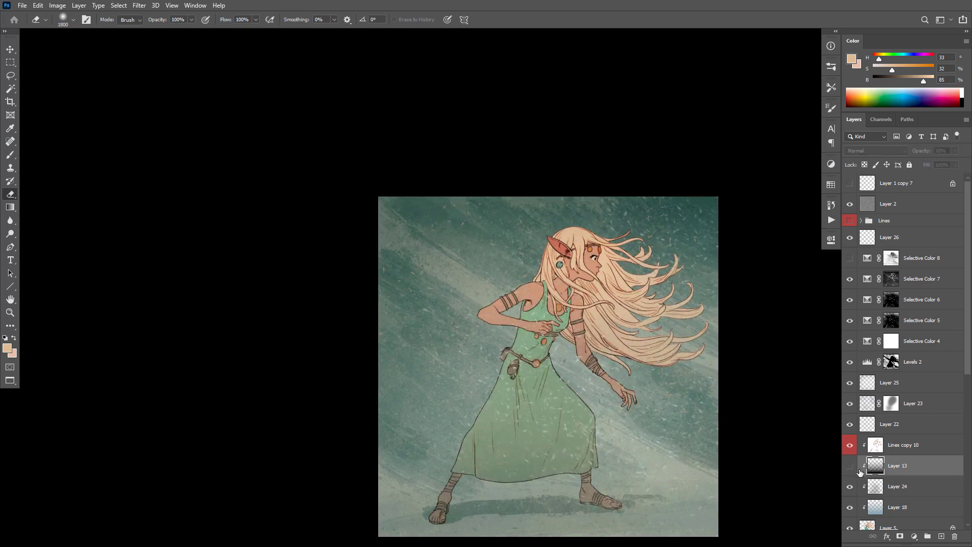
# Set Layer 24's opacity to 100%, then show Layer 13 and set its opacity to 56%.
pyautogui.click(872, 486)
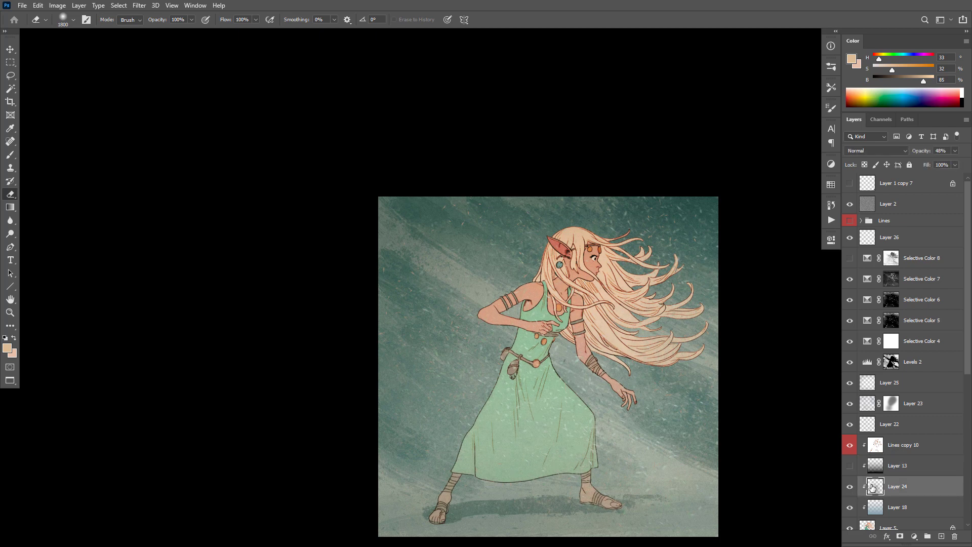
pyautogui.moveTo(955, 151); pyautogui.dragTo(969, 152)
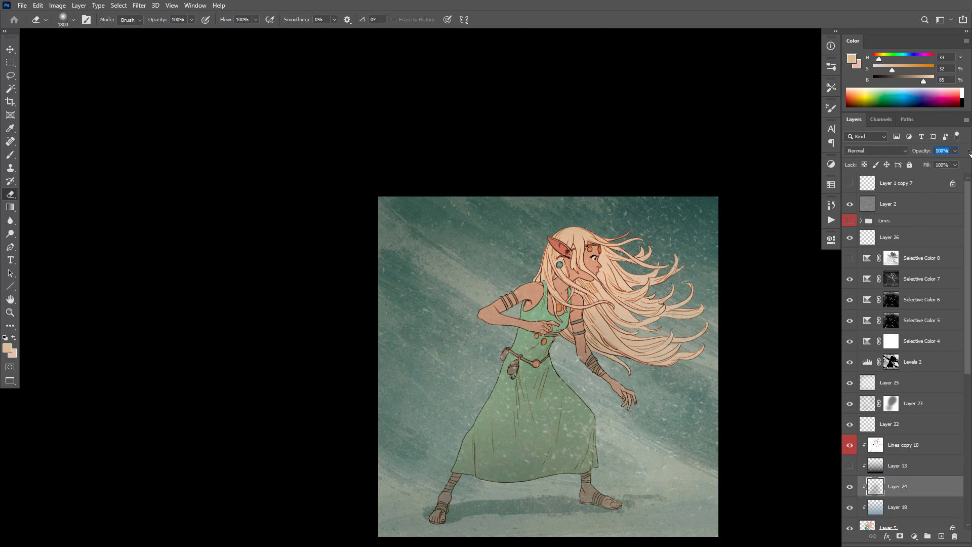
pyautogui.click(850, 466)
pyautogui.click(901, 465)
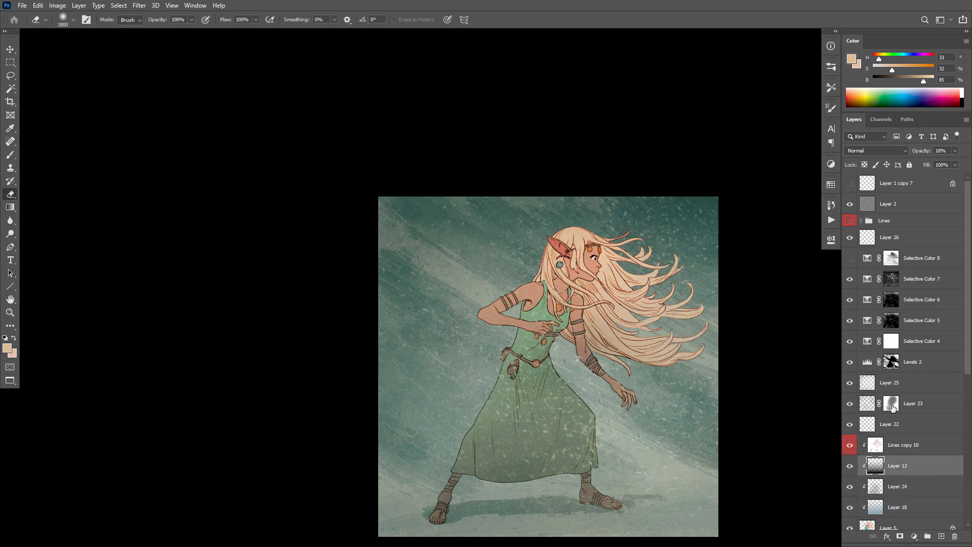
pyautogui.moveTo(920, 154); pyautogui.dragTo(929, 152)
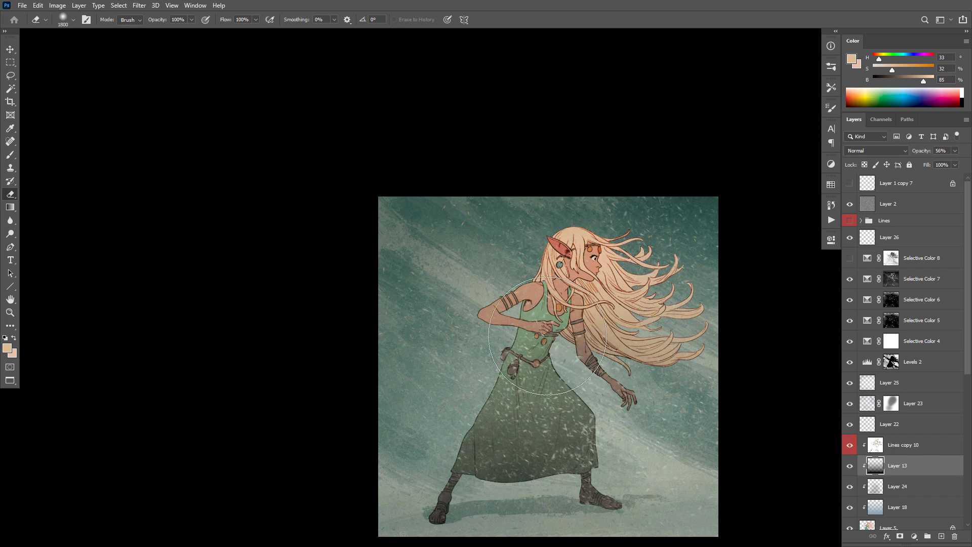
# Soften Layer 13's dark gradient around the lower skirt, legs and feet with the soft 1800 px eraser.
pyautogui.moveTo(478, 486); pyautogui.dragTo(557, 484)
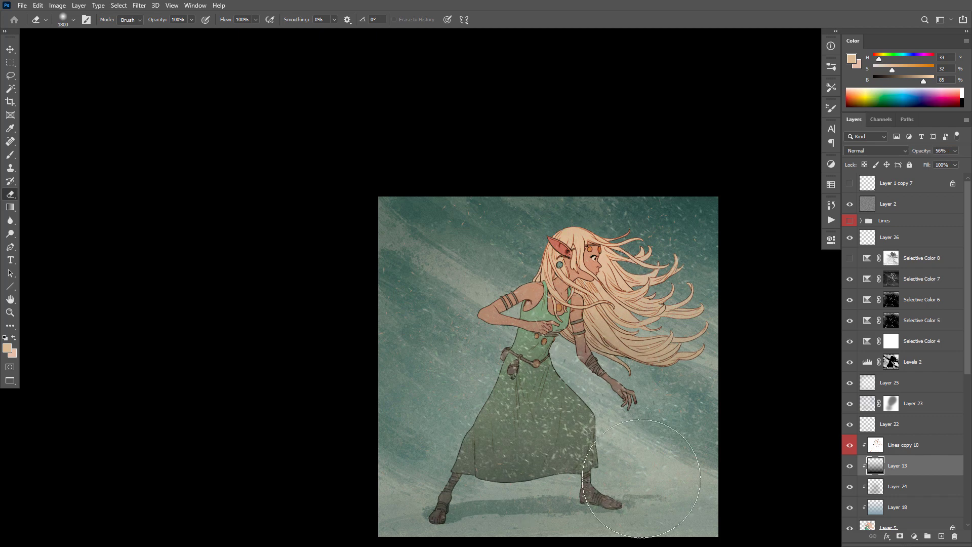
pyautogui.keyDown('ctrl'); pyautogui.click(627, 334); pyautogui.keyUp('ctrl')
pyautogui.moveTo(630, 352); pyautogui.dragTo(640, 310)
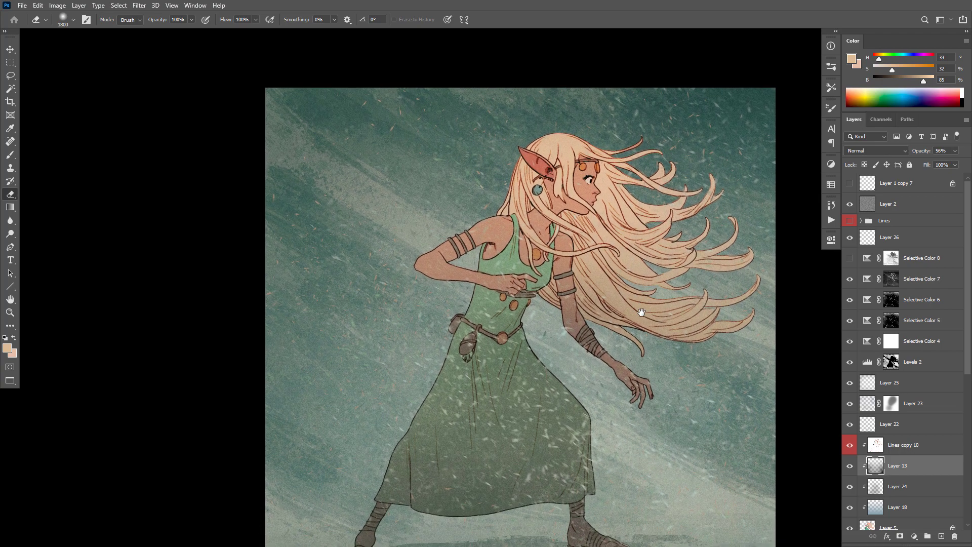
pyautogui.moveTo(619, 349); pyautogui.dragTo(626, 318)
pyautogui.scroll(-1, 626, 318)
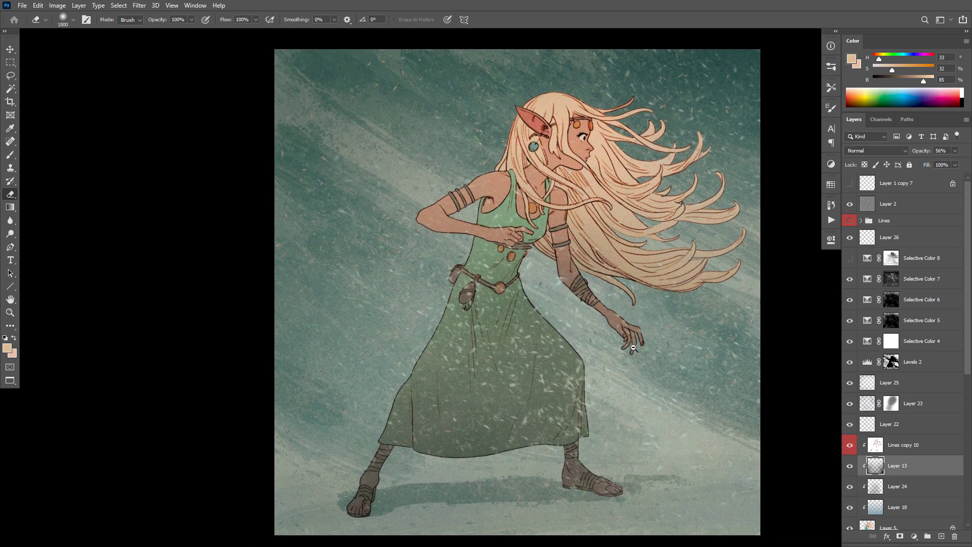
# Add a Selective Color adjustment above Layer 26 with Neutrals at Cyan -24%, Magenta -12% and Yellow +3%.
pyautogui.scroll(1, 626, 318)
pyautogui.click(903, 242)
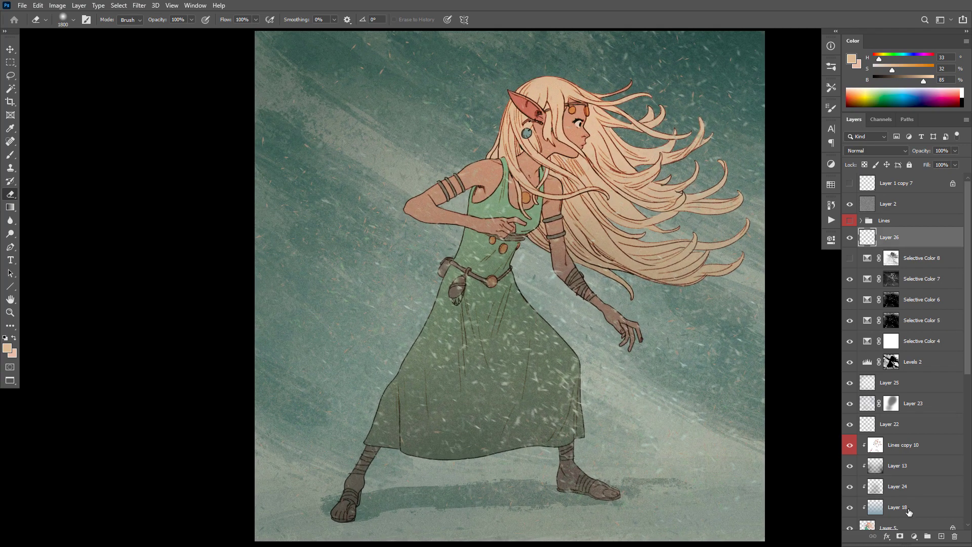
pyautogui.click(915, 536)
pyautogui.click(922, 532)
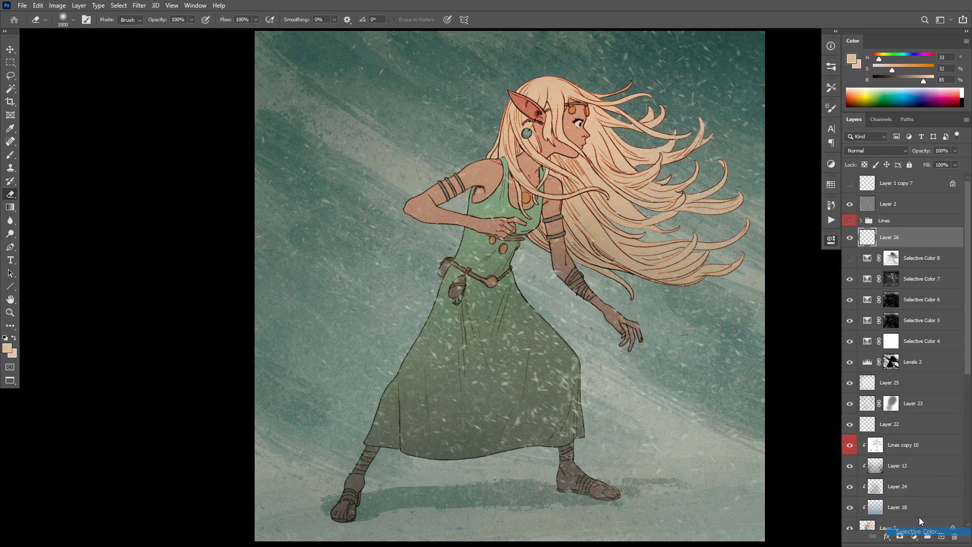
pyautogui.moveTo(734, 302); pyautogui.dragTo(737, 323)
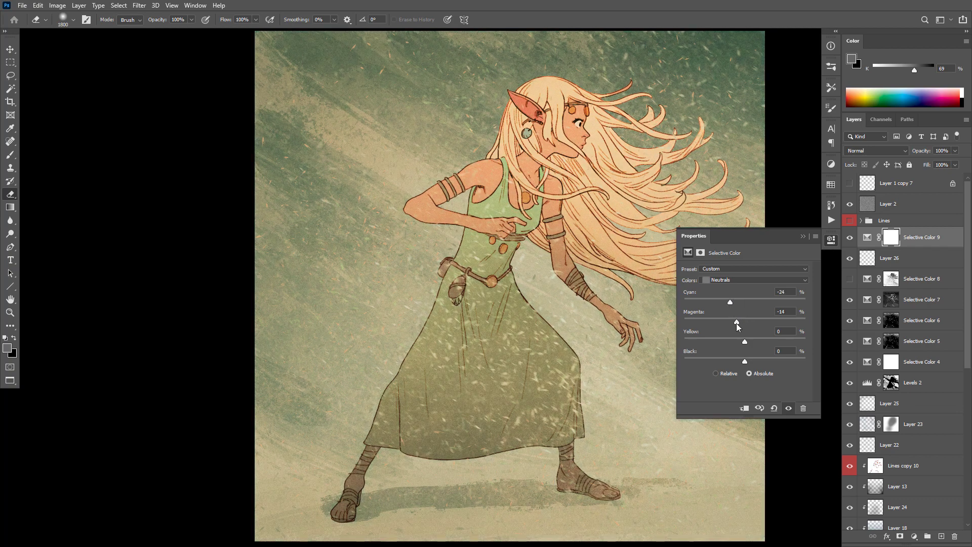
pyautogui.moveTo(745, 342); pyautogui.dragTo(747, 344)
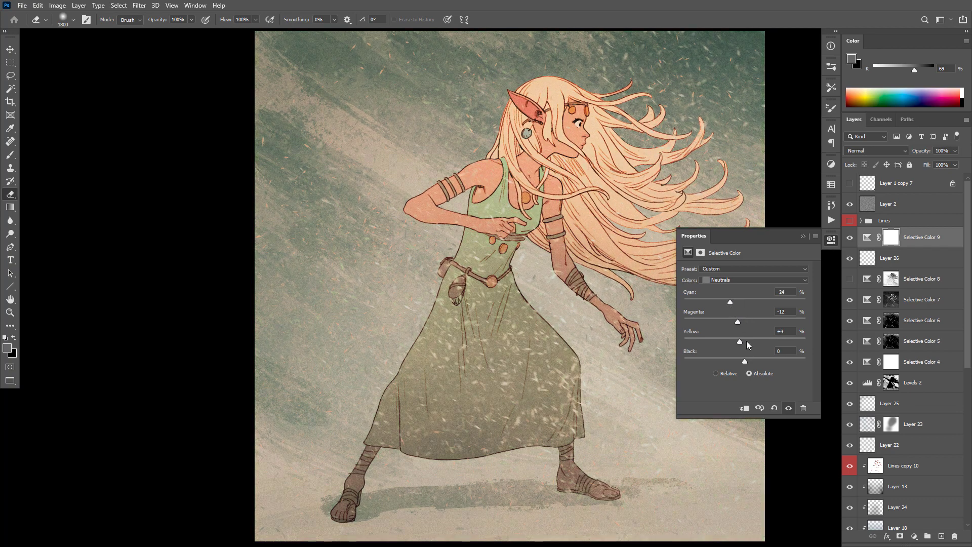
# Limit Selective Color 9's mask to the light tones with a Color Range sampled from the hair at Fuzziness 105.
pyautogui.click(118, 5)
pyautogui.click(136, 105)
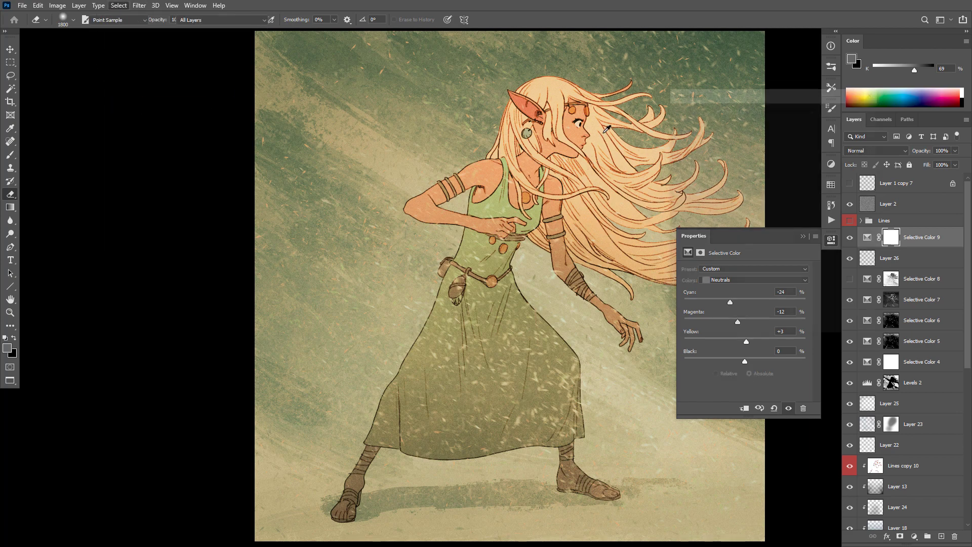
pyautogui.click(631, 148)
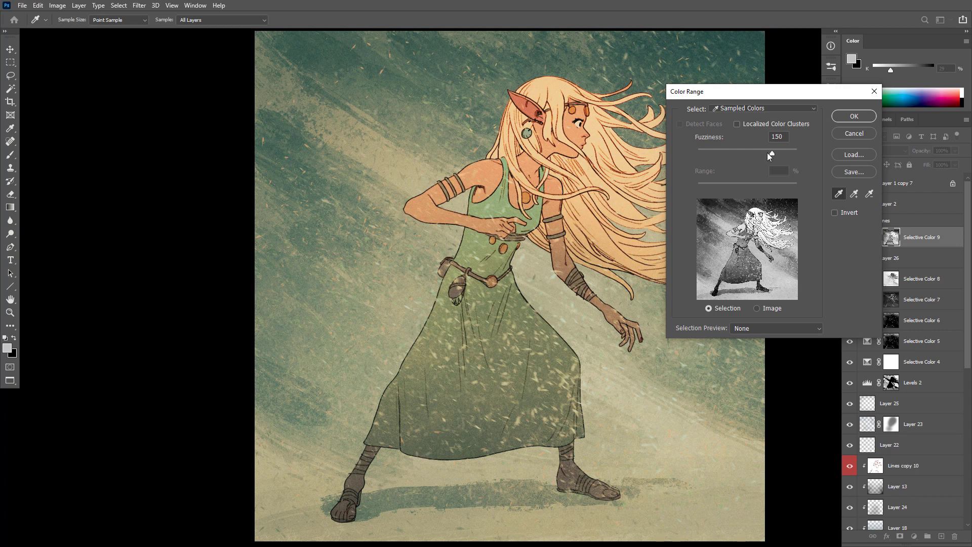
pyautogui.click(751, 153)
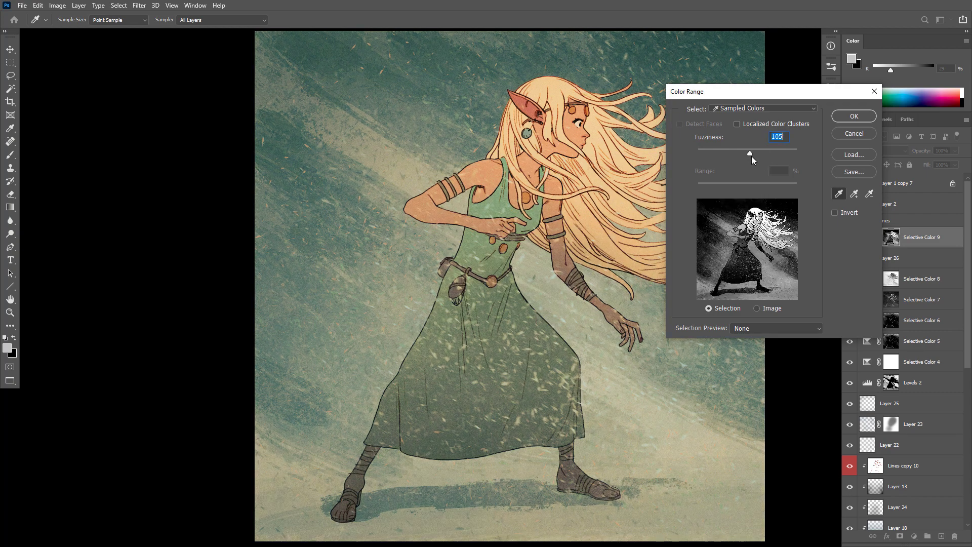
pyautogui.click(855, 116)
pyautogui.press('e')
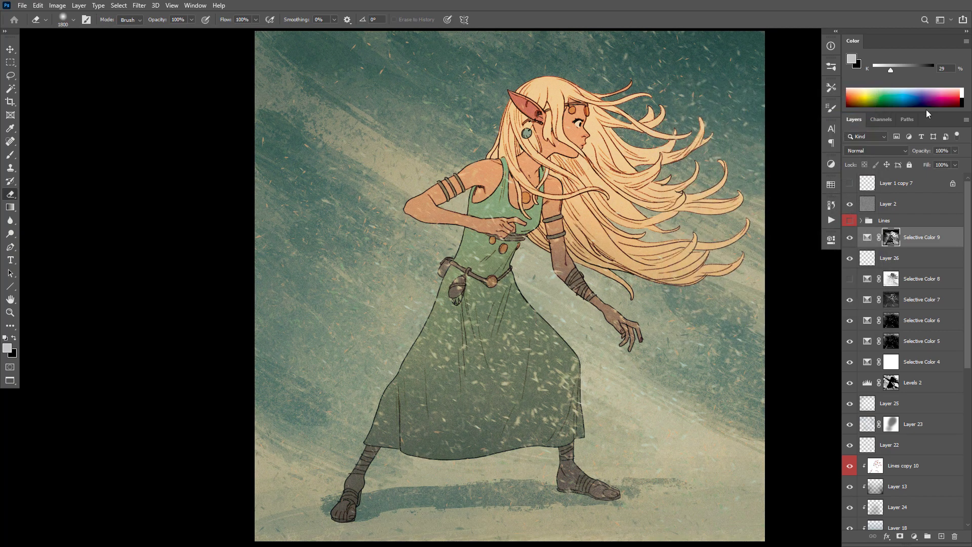
# Retune Selective Color 9's Neutrals to Cyan about -26%, Magenta -7% and Yellow -5%, and judge the result at different zoom levels.
pyautogui.doubleClick(868, 238)
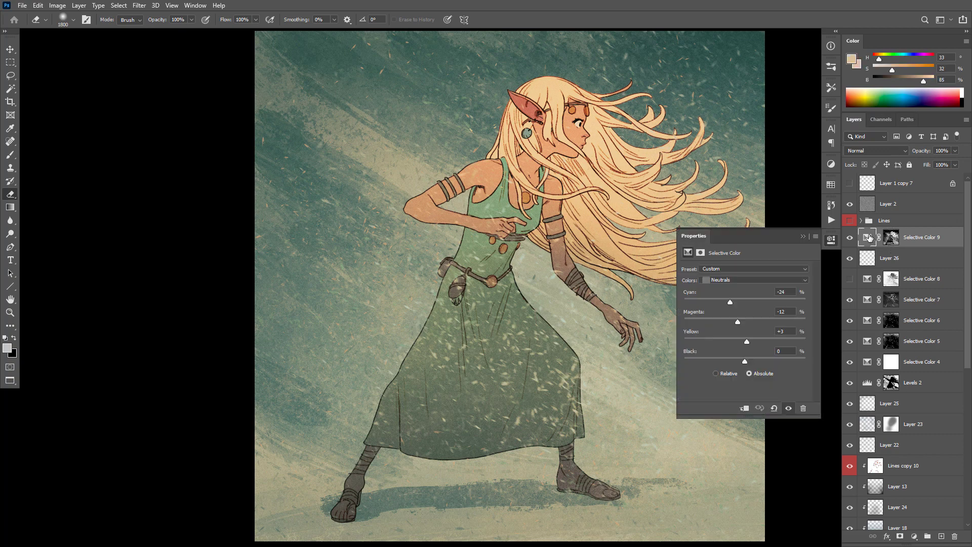
pyautogui.click(742, 342)
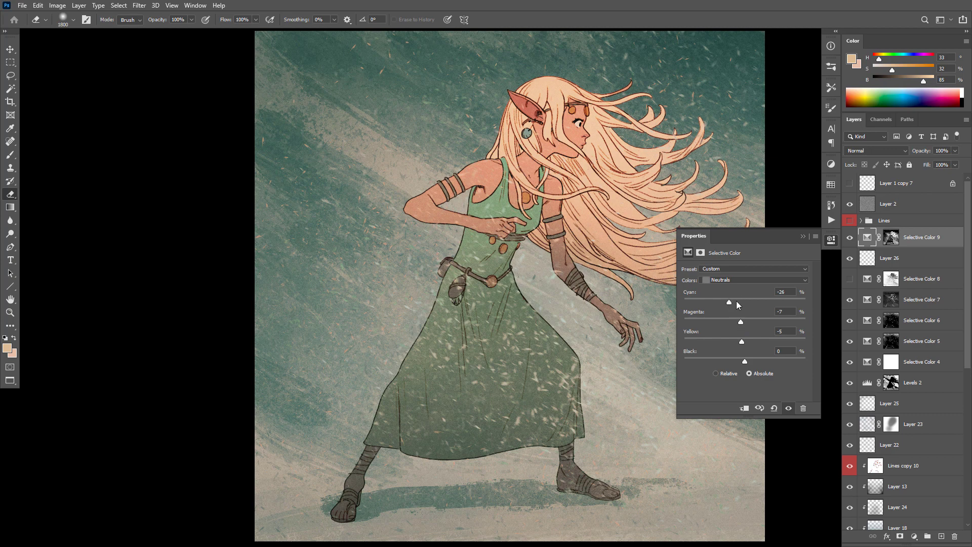
pyautogui.moveTo(730, 302); pyautogui.dragTo(727, 303)
pyautogui.scroll(-5, 600, 361)
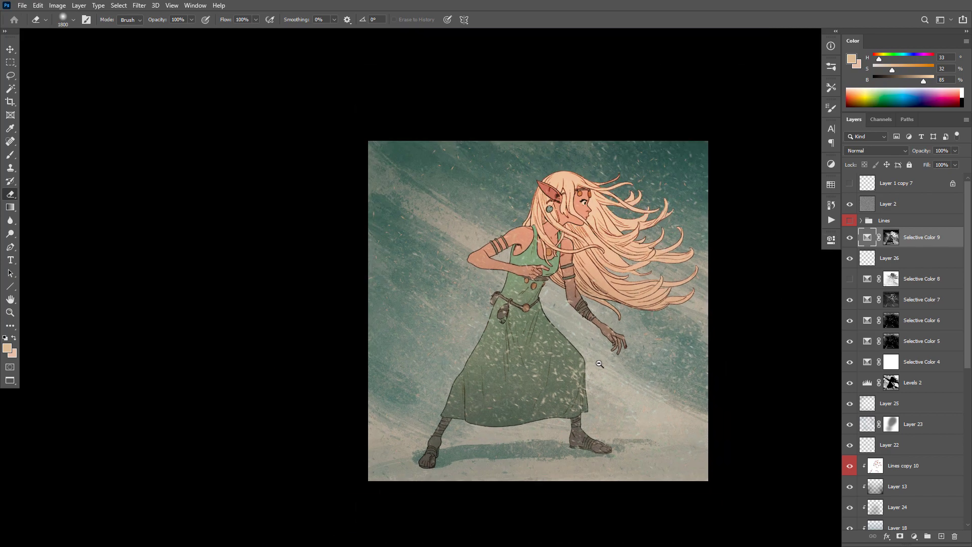
pyautogui.scroll(3, 610, 360)
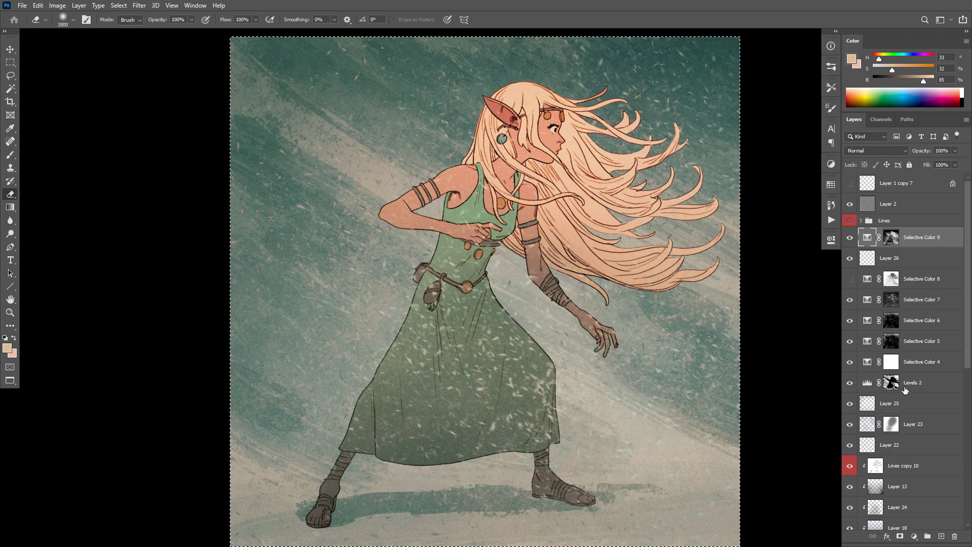
# Select the background around the figure and erase Selective Color 9's mask there with the soft 1800 px eraser.
pyautogui.scroll(-1, 970, 394)
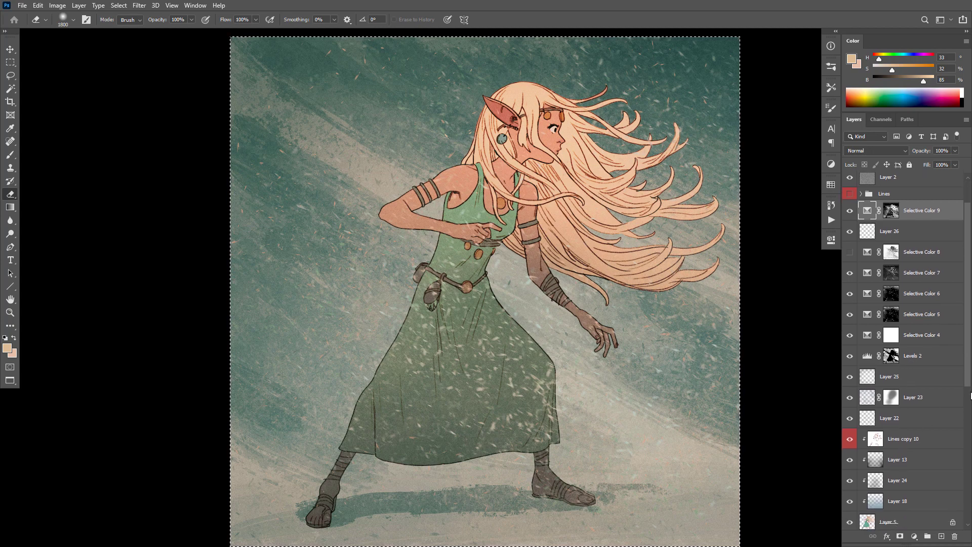
pyautogui.scroll(-3, 970, 394)
pyautogui.keyDown('ctrl'); pyautogui.click(892, 289); pyautogui.keyUp('ctrl')
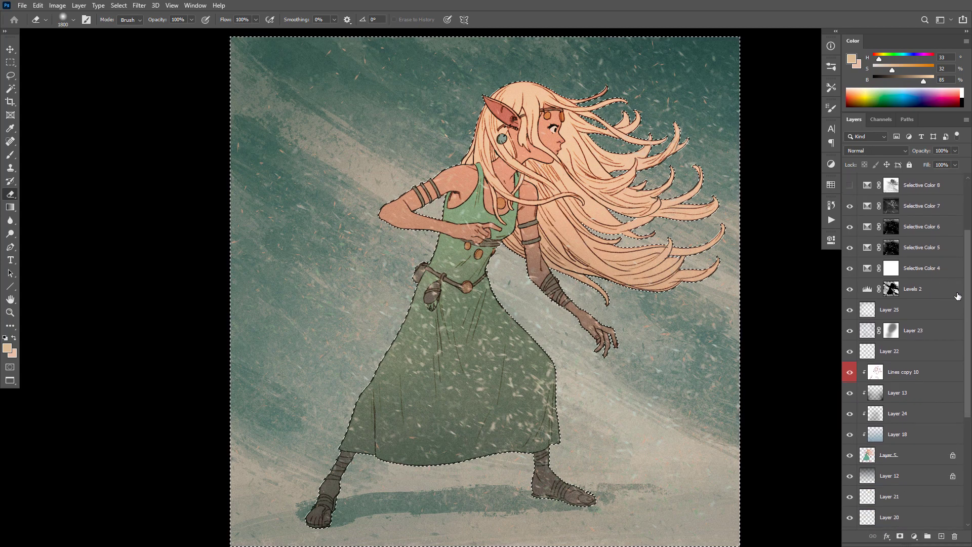
pyautogui.hotkey('ctrl', 'alt', 'shift', 's')
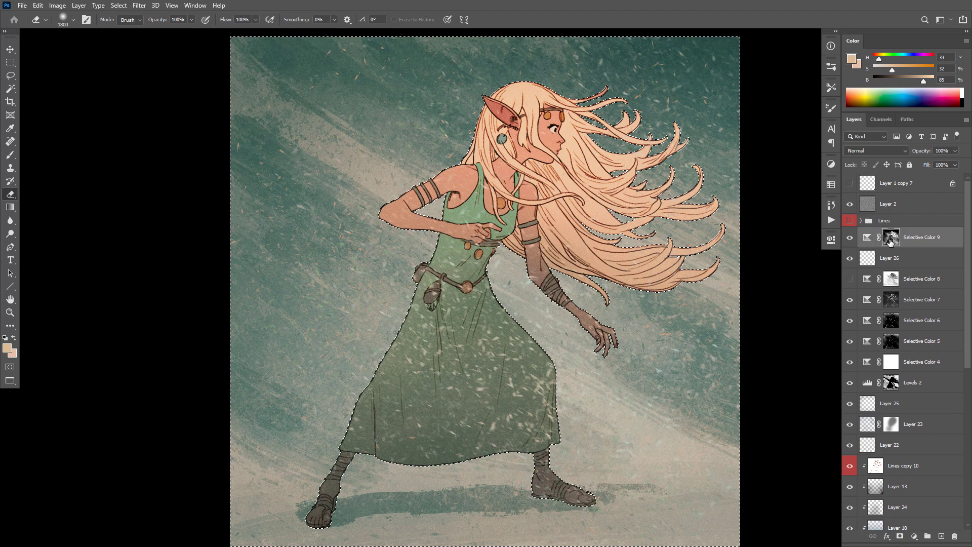
pyautogui.click(891, 238)
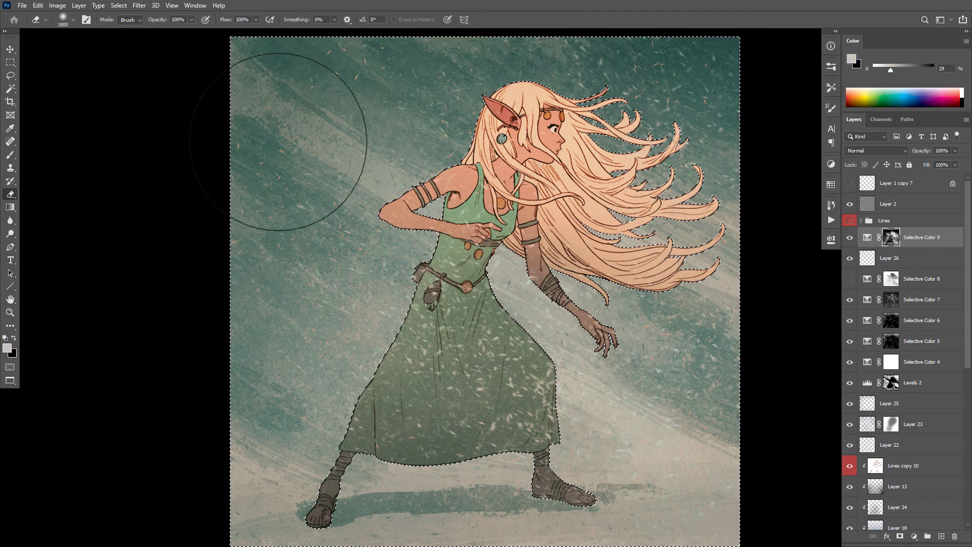
pyautogui.moveTo(283, 446)
pyautogui.mouseDown()
pyautogui.moveTo(293, 467)
pyautogui.moveTo(514, 488)
pyautogui.moveTo(633, 456)
pyautogui.mouseUp()
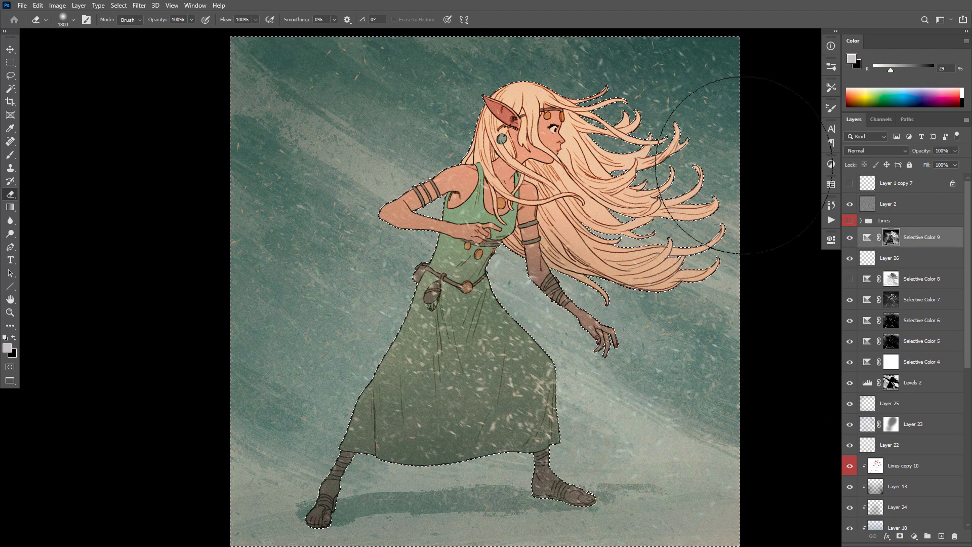
pyautogui.hotkey('ctrl', 'i')
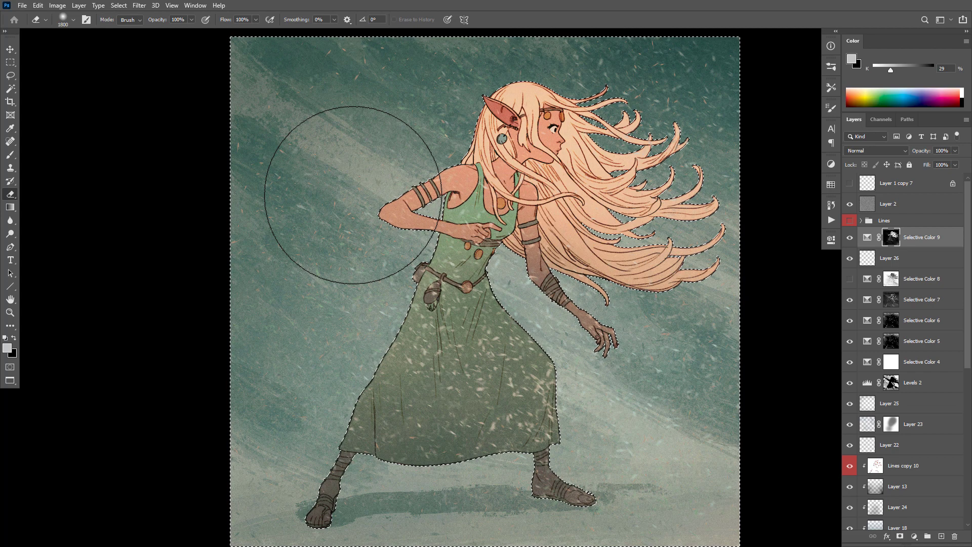
# Undo and redo the background mask erasure to compare both versions, keep the background erased, and clear the selection.
pyautogui.scroll(-5, 665, 410)
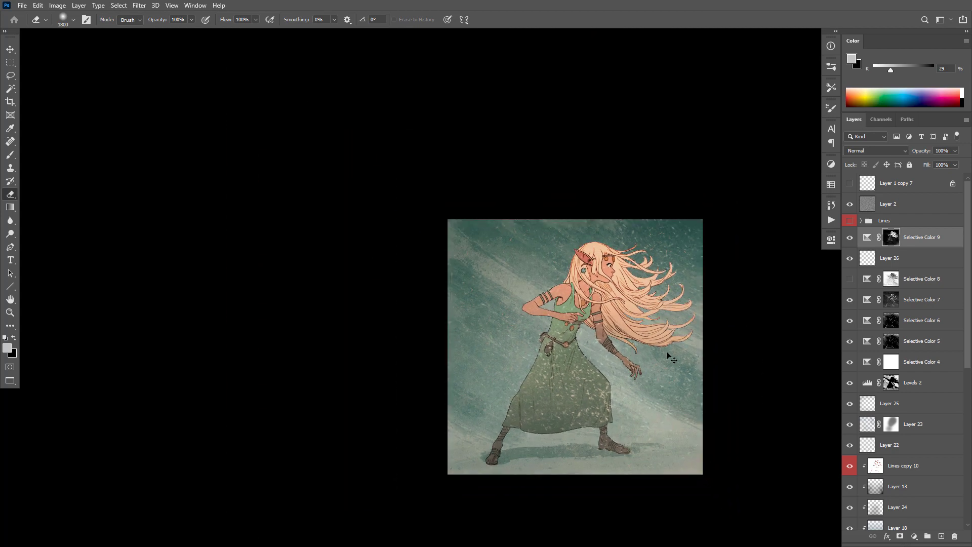
pyautogui.scroll(5, 636, 341)
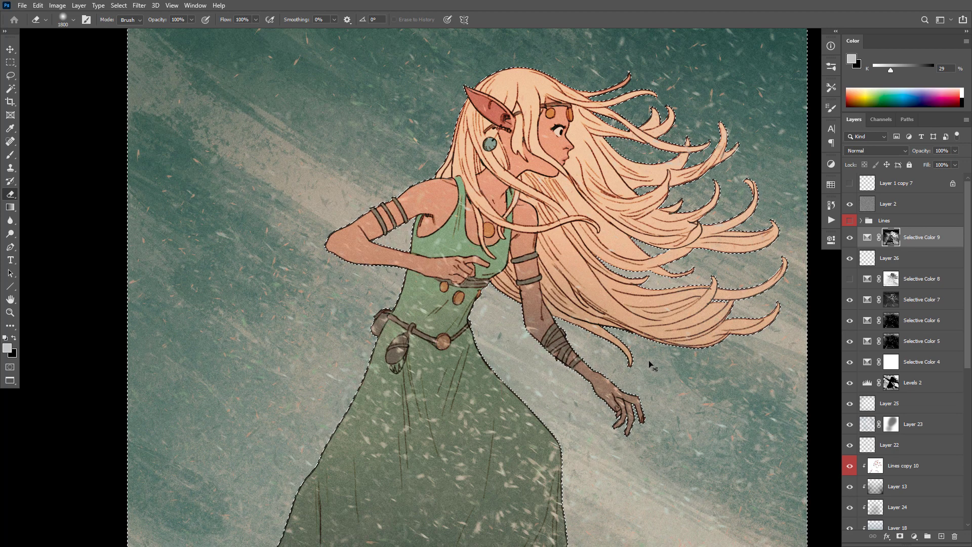
pyautogui.press('Delete')
pyautogui.hotkey('ctrl', 'z')
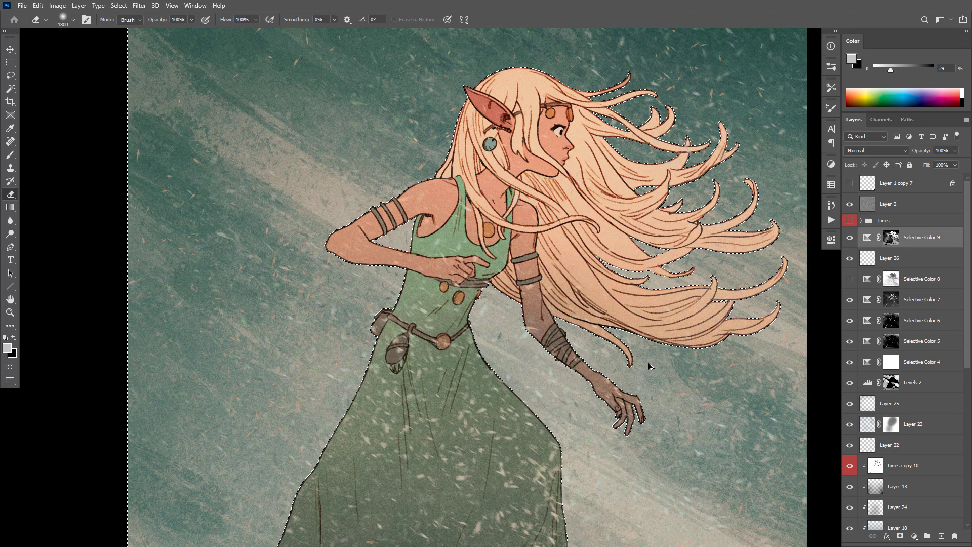
pyautogui.hotkey('ctrl', 'shift', 'z')
pyautogui.moveTo(629, 369); pyautogui.dragTo(641, 351)
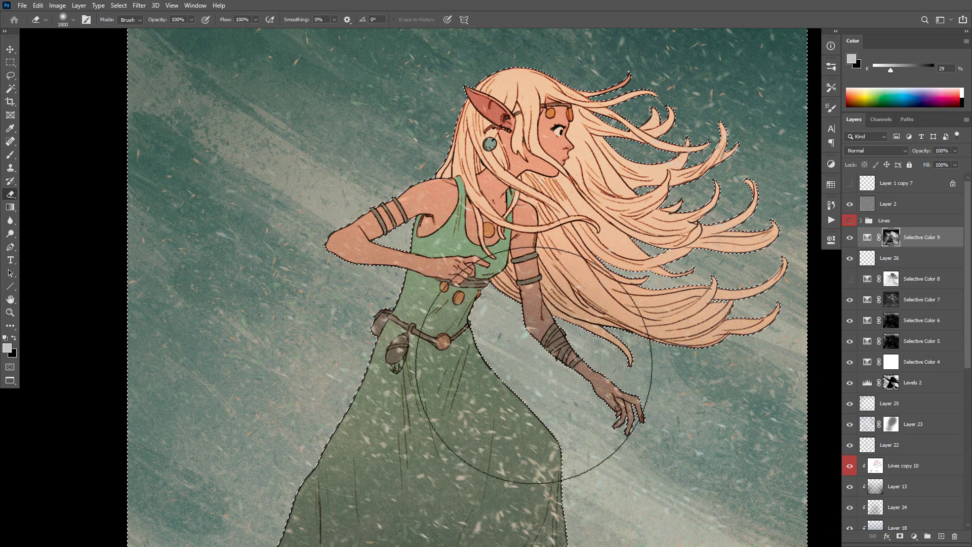
pyautogui.hotkey('ctrl', 'z')
pyautogui.hotkey('ctrl', '-')
pyautogui.hotkey('ctrl', '-')
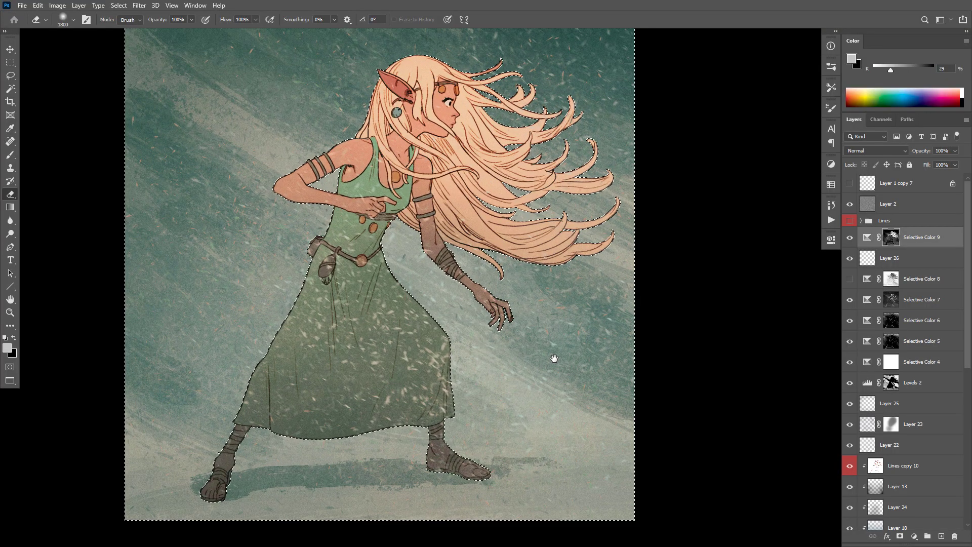
pyautogui.moveTo(559, 360); pyautogui.dragTo(598, 400)
pyautogui.hotkey('ctrl', 'd')
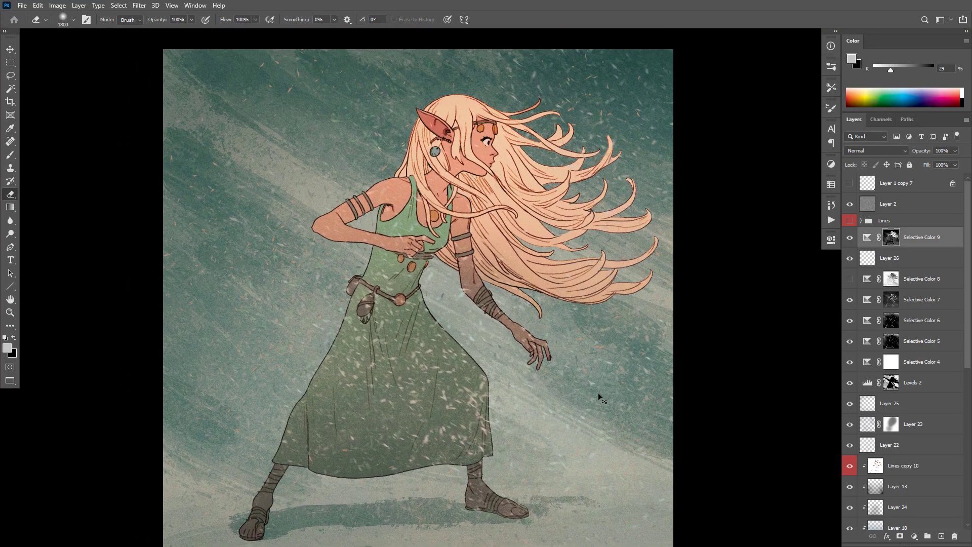
# Soften Selective Color 9's mask over the hair and toggle the adjustment's visibility to compare the figure with and without it.
pyautogui.click(851, 238)
pyautogui.click(851, 238)
pyautogui.click(851, 238)
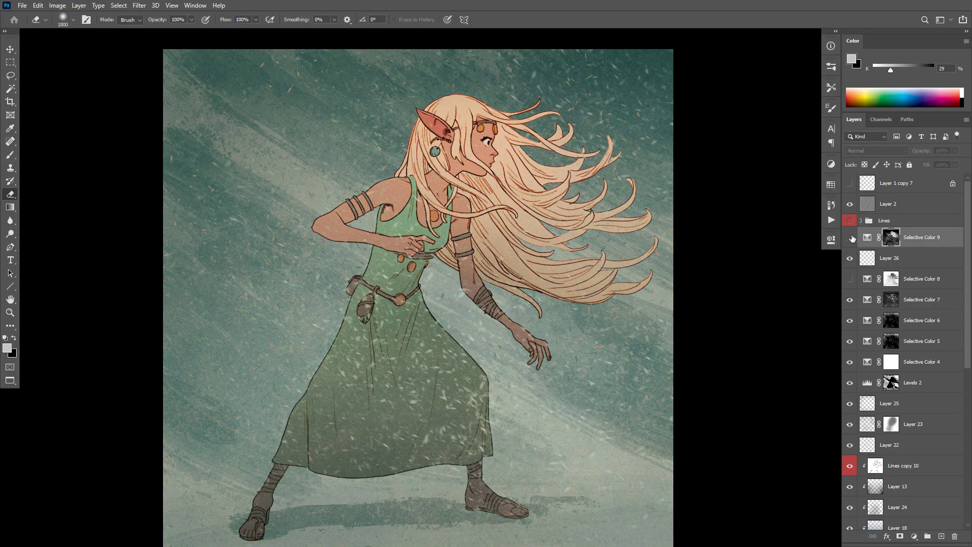
pyautogui.click(851, 238)
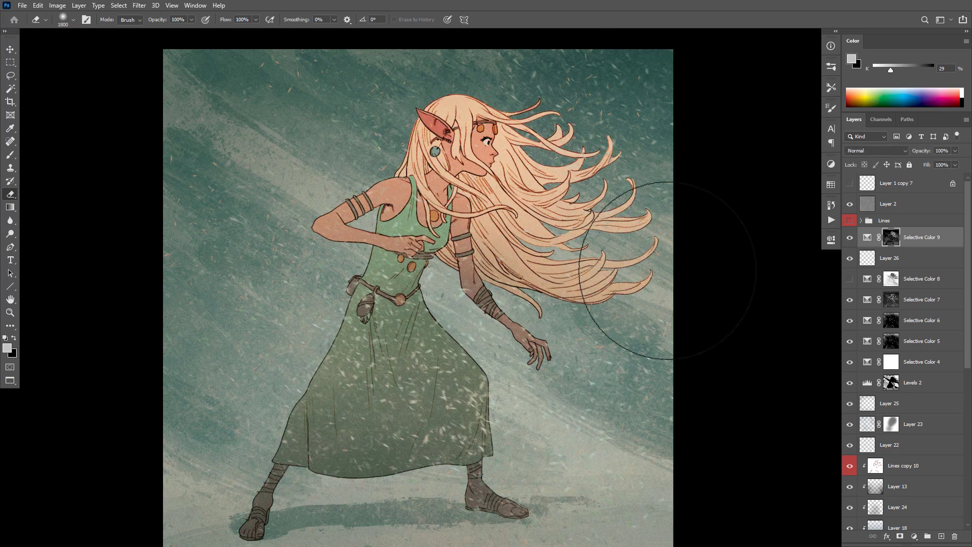
pyautogui.click(851, 238)
pyautogui.click(851, 238)
pyautogui.scroll(-2, 602, 391)
pyautogui.scroll(-2, 614, 385)
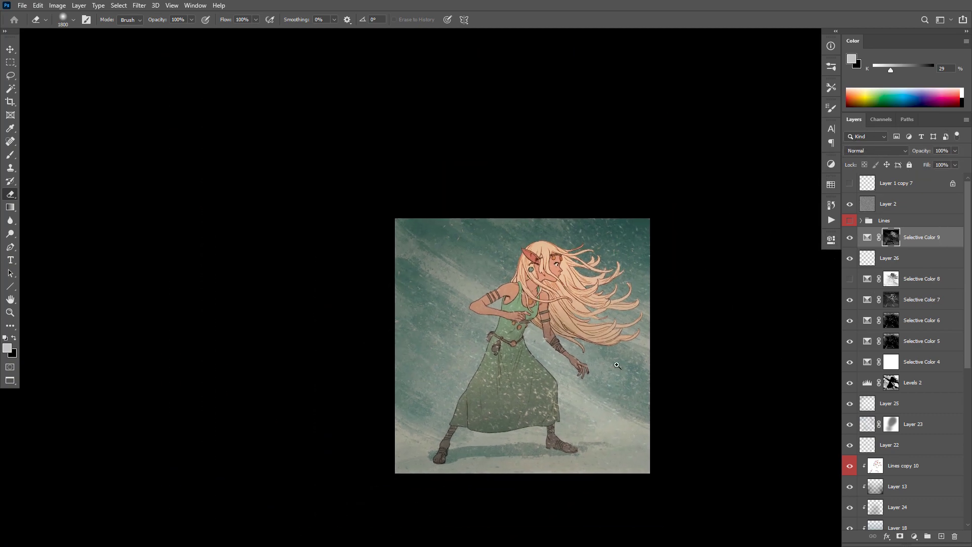
# Show the signature on Layer 1 copy 7 and move it slightly inward from the illustration's lower-right corner.
pyautogui.click(867, 184)
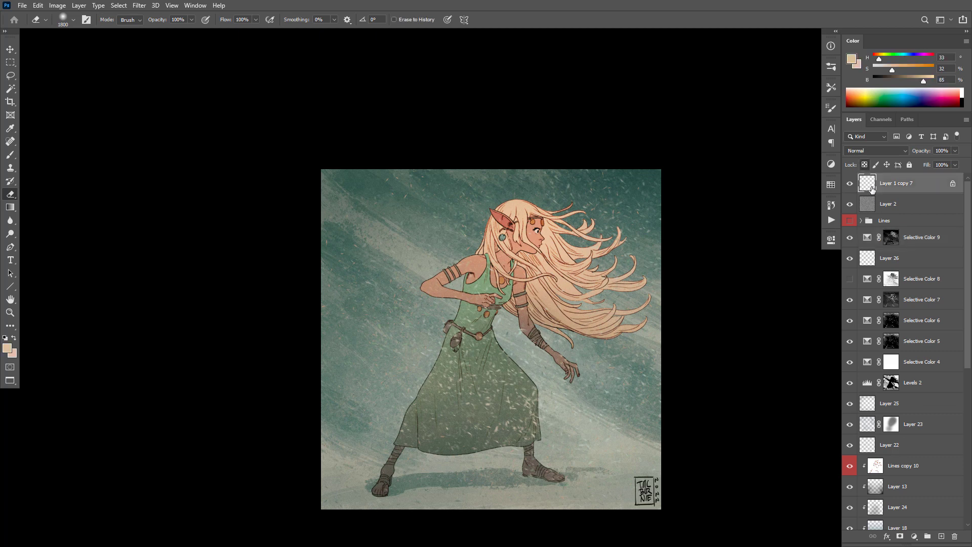
pyautogui.press('v')
pyautogui.moveTo(644, 491); pyautogui.dragTo(631, 462)
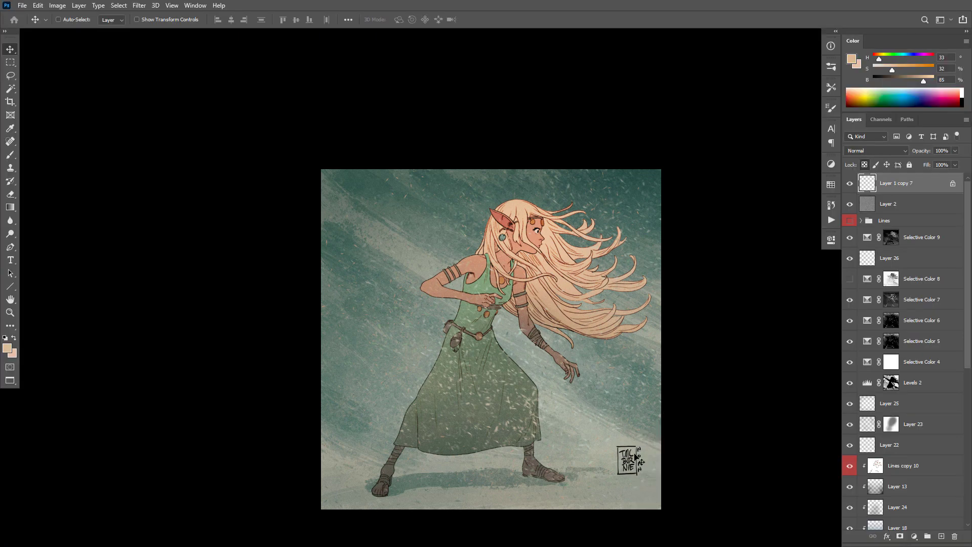
# Try recolouring the signature with a pale peach sampled from the figure and nudge its position.
pyautogui.press('b')
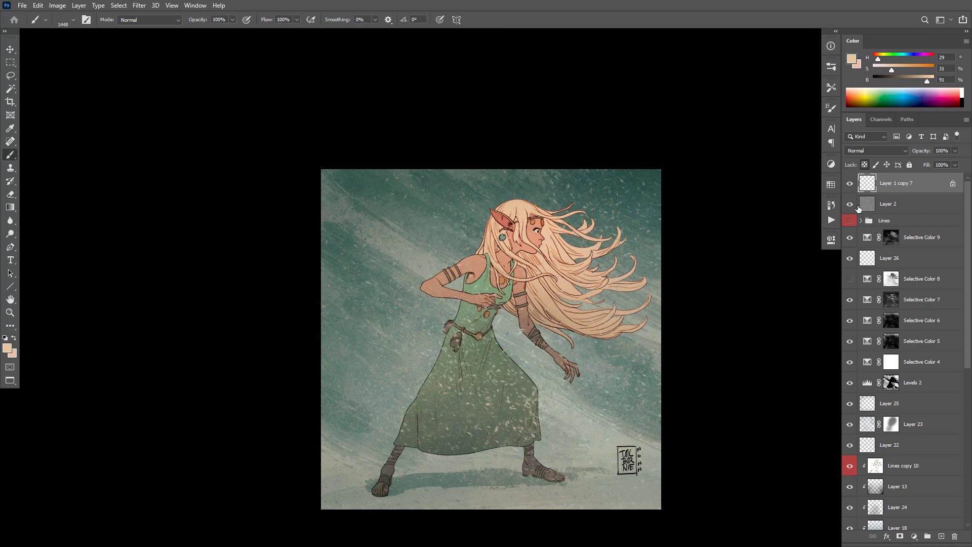
pyautogui.hotkey('alt', 'BackSpace')
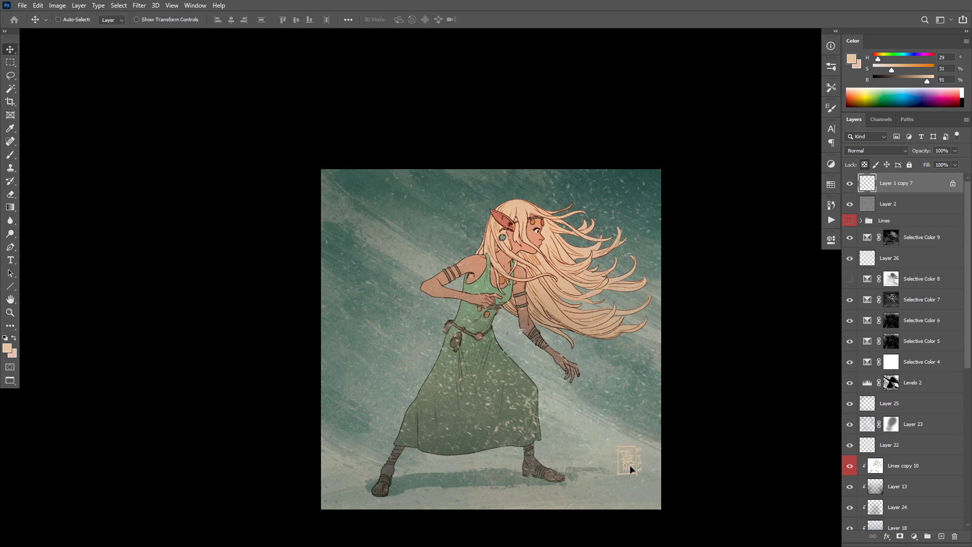
pyautogui.moveTo(630, 461); pyautogui.dragTo(632, 464)
# Fill the signature with a dark grey-green sampled near the foot's shadow and settle it in the illustration's lower-right corner.
pyautogui.keyDown('alt'); pyautogui.click(399, 487); pyautogui.keyUp('alt')
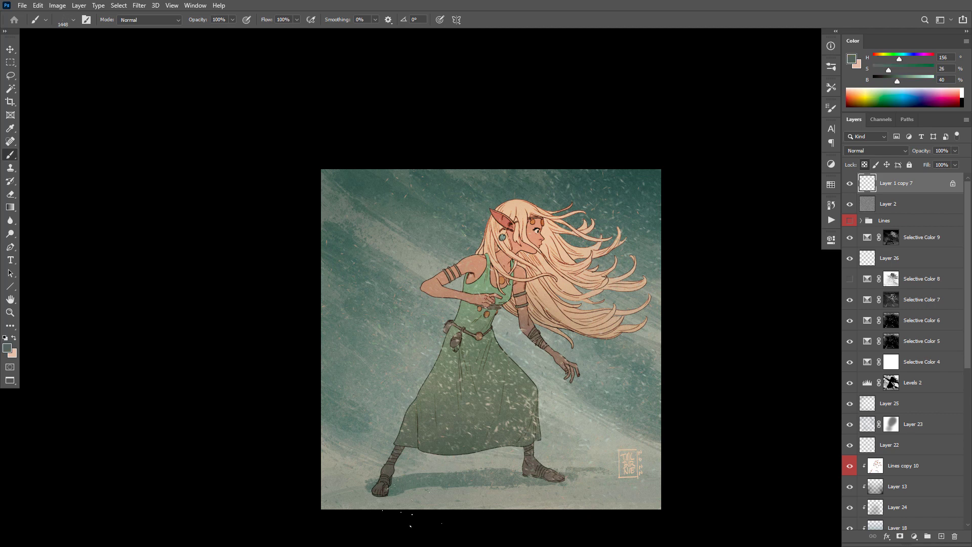
pyautogui.hotkey('alt', 'BackSpace')
pyautogui.press('v')
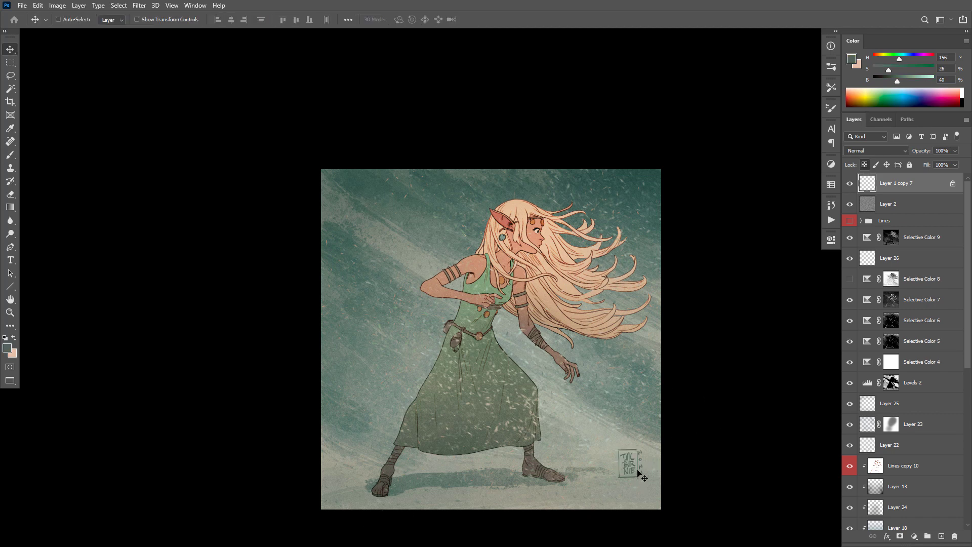
pyautogui.moveTo(637, 470); pyautogui.dragTo(642, 482)
pyautogui.moveTo(666, 426)
pyautogui.mouseDown()
pyautogui.moveTo(675, 439)
pyautogui.moveTo(664, 432)
pyautogui.moveTo(669, 413)
pyautogui.mouseUp()
pyautogui.keyDown('ctrl'); pyautogui.click(670, 413); pyautogui.keyUp('ctrl')
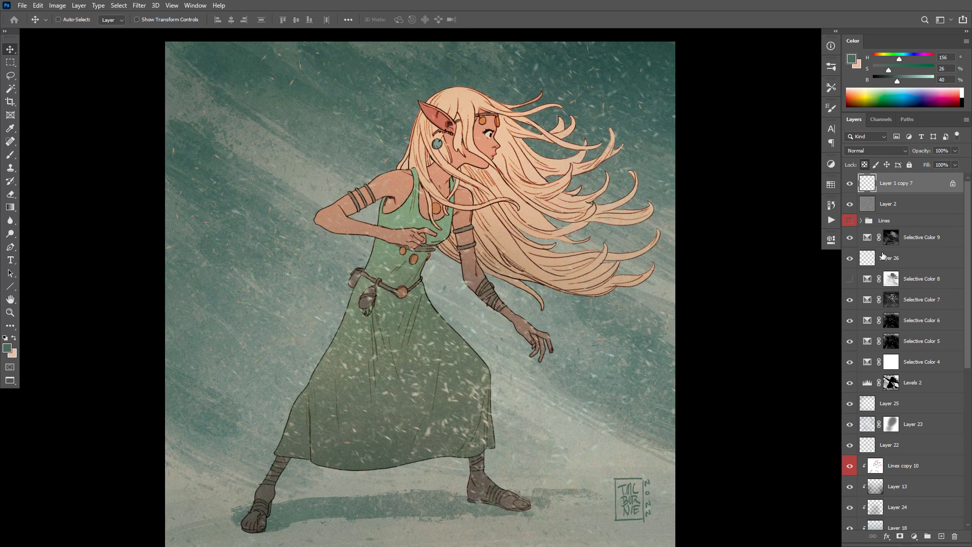
# Toggle the visibility of Layers 23, 25 and 22 to compare their effect, and lower the snow on Layer 22 to 46% opacity.
pyautogui.click(850, 424)
pyautogui.click(851, 425)
pyautogui.click(850, 403)
pyautogui.click(850, 445)
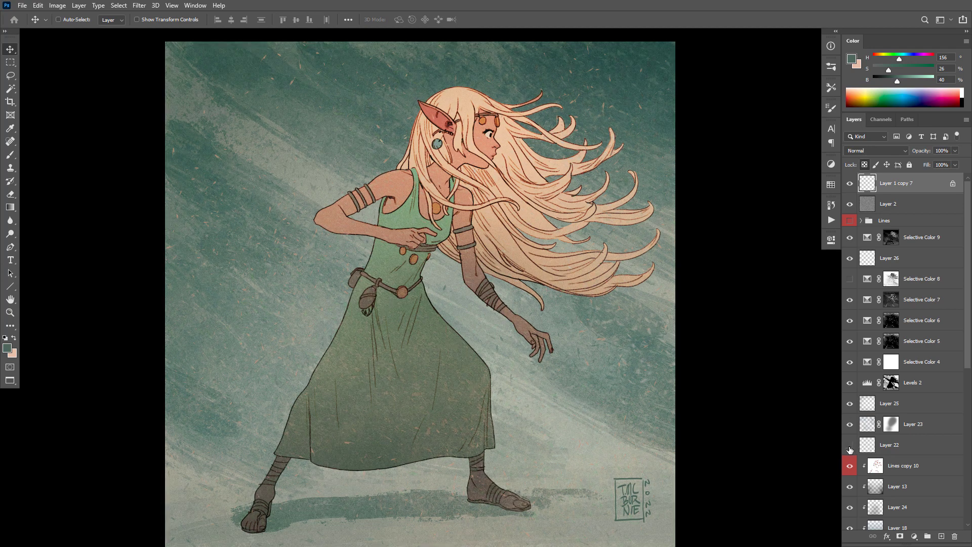
pyautogui.click(851, 446)
pyautogui.click(874, 445)
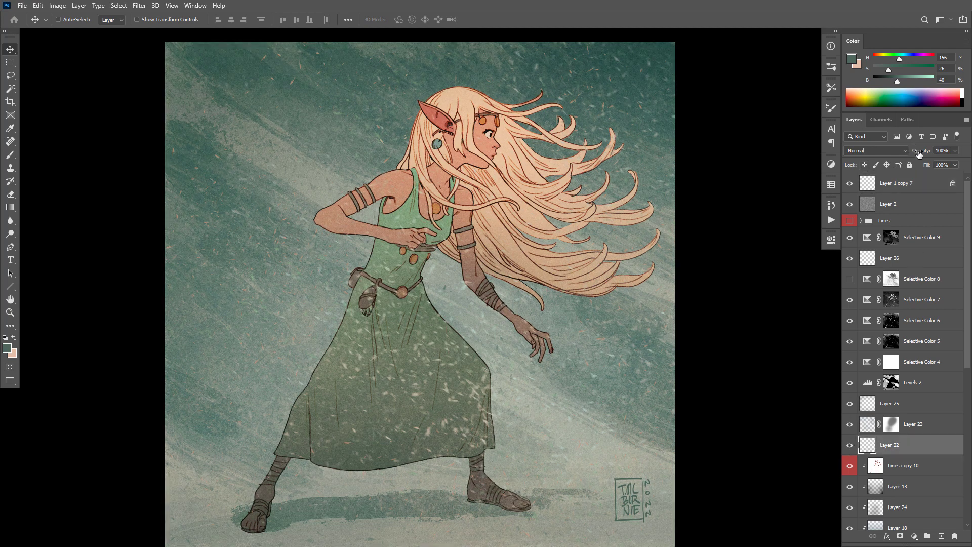
pyautogui.moveTo(922, 155); pyautogui.dragTo(906, 156)
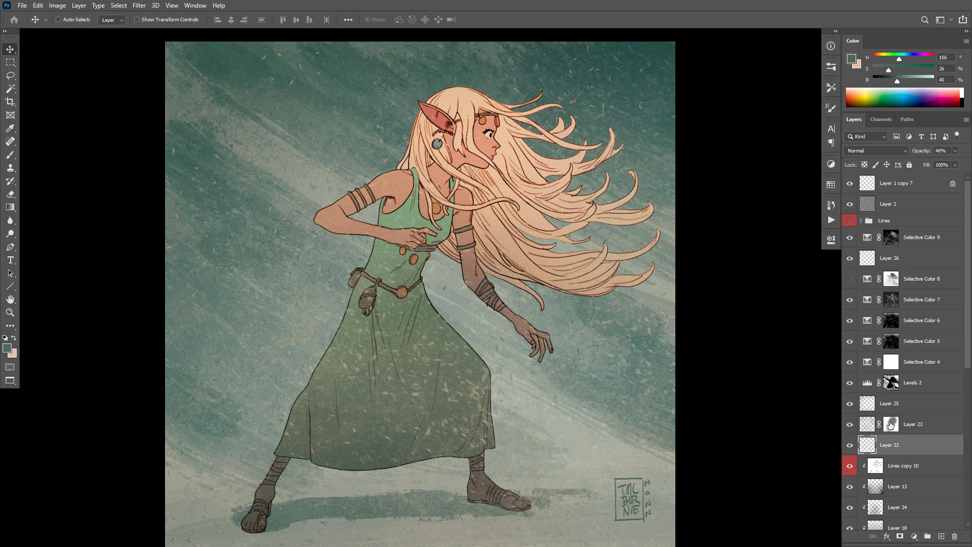
# Disable Layer 23's mask after comparing the haze with and without it, and check the background with Layer 25 briefly hidden.
pyautogui.keyDown('shift'); pyautogui.click(892, 426); pyautogui.keyUp('shift')
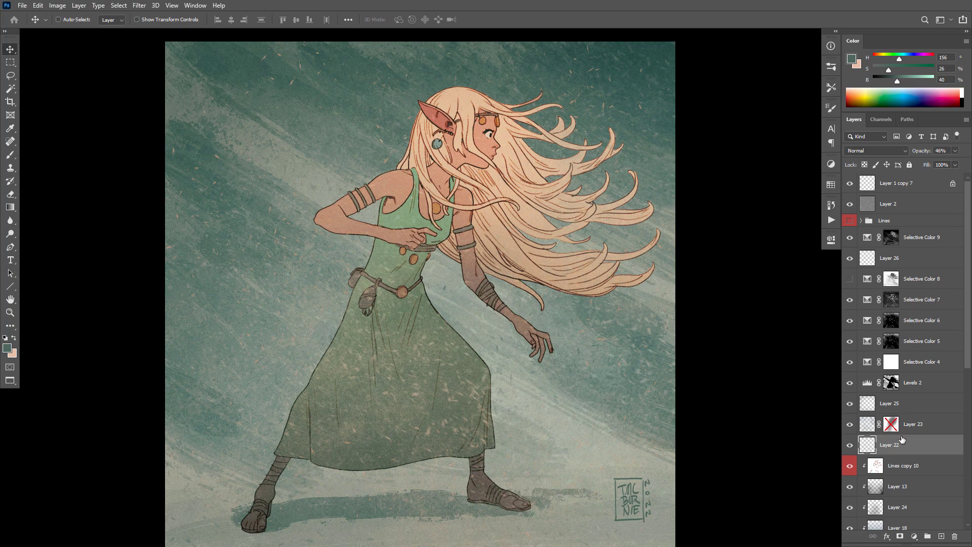
pyautogui.keyDown('shift'); pyautogui.click(892, 426); pyautogui.keyUp('shift')
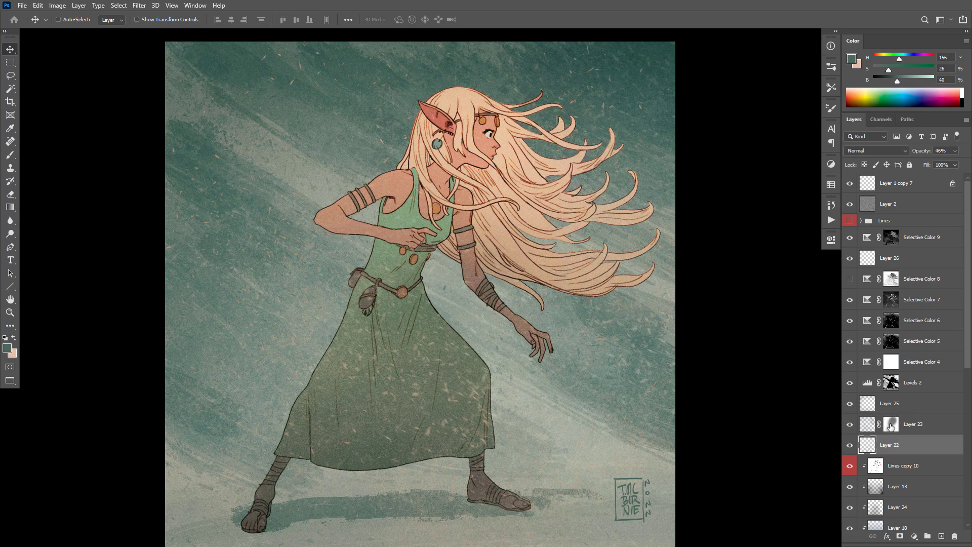
pyautogui.keyDown('shift'); pyautogui.click(891, 426); pyautogui.keyUp('shift')
pyautogui.click(868, 427)
pyautogui.press('w')
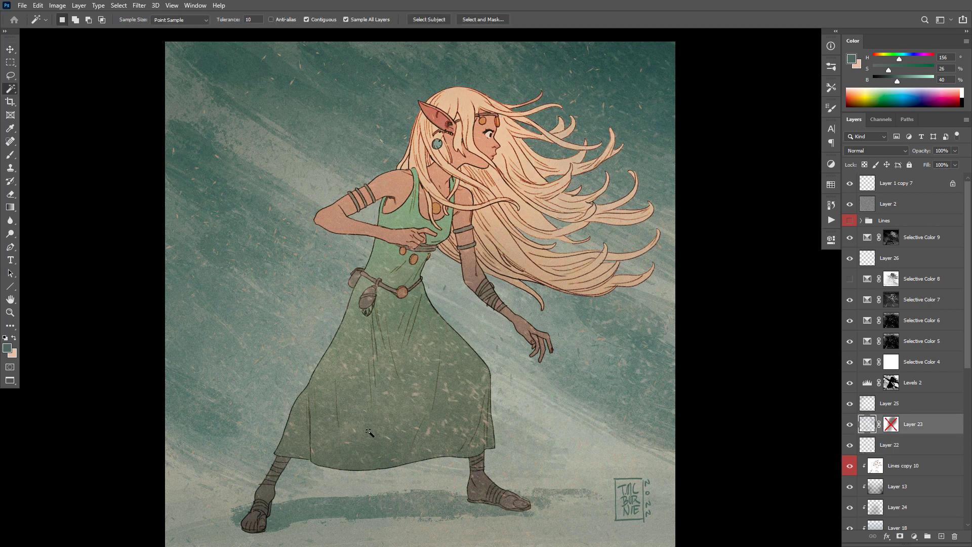
pyautogui.press('e')
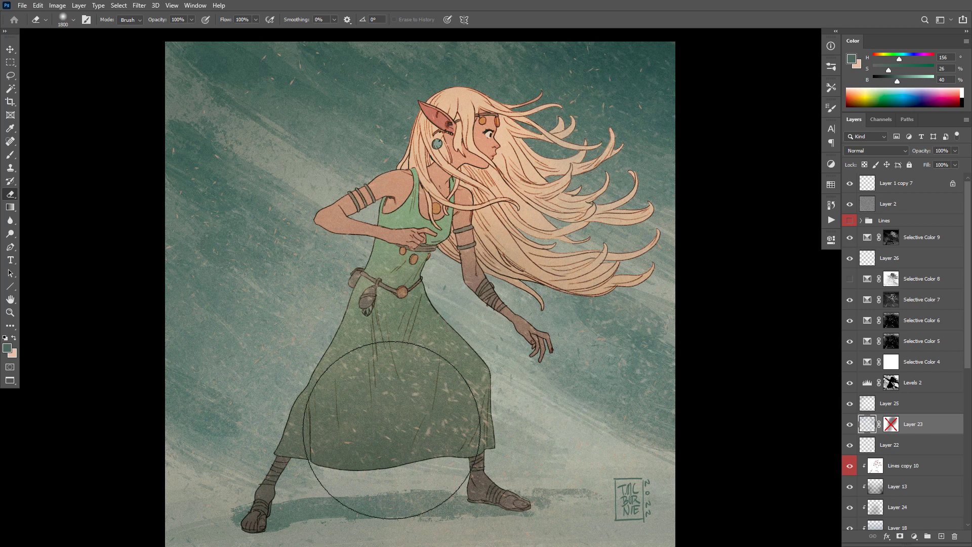
pyautogui.click(853, 404)
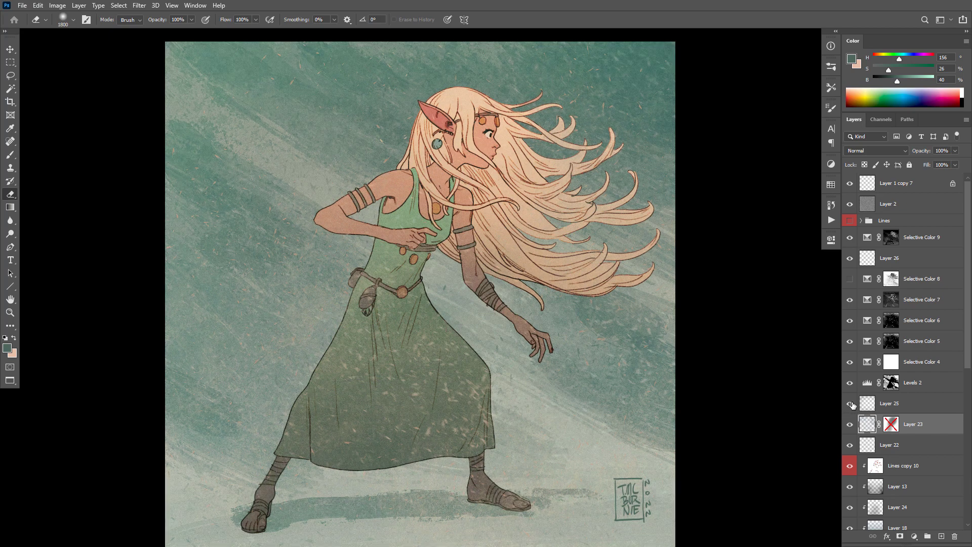
pyautogui.click(853, 404)
# Thin out the snow on Layer 22 with a large soft eraser, reducing its size to 800 for the smaller area.
pyautogui.click(855, 447)
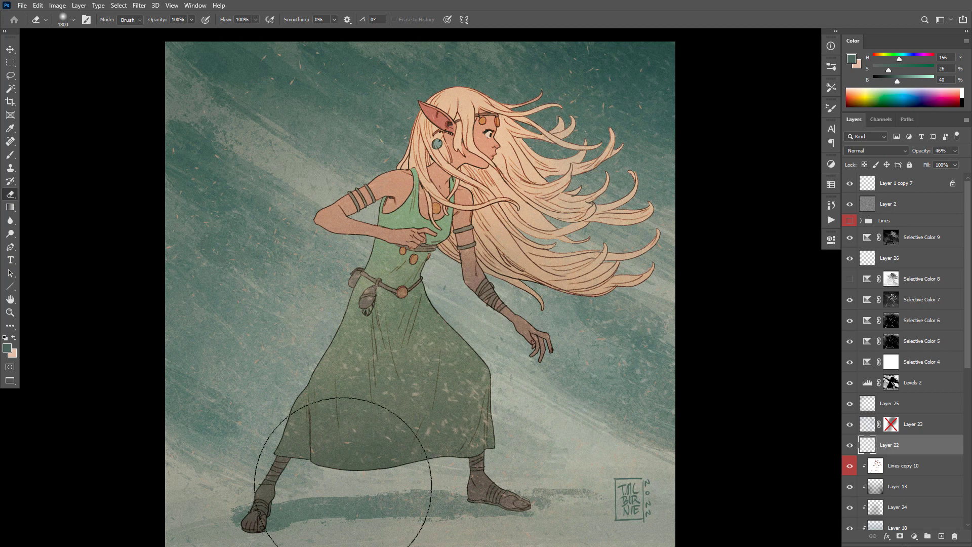
pyautogui.moveTo(341, 494)
pyautogui.mouseDown()
pyautogui.moveTo(349, 365)
pyautogui.moveTo(335, 118)
pyautogui.mouseUp()
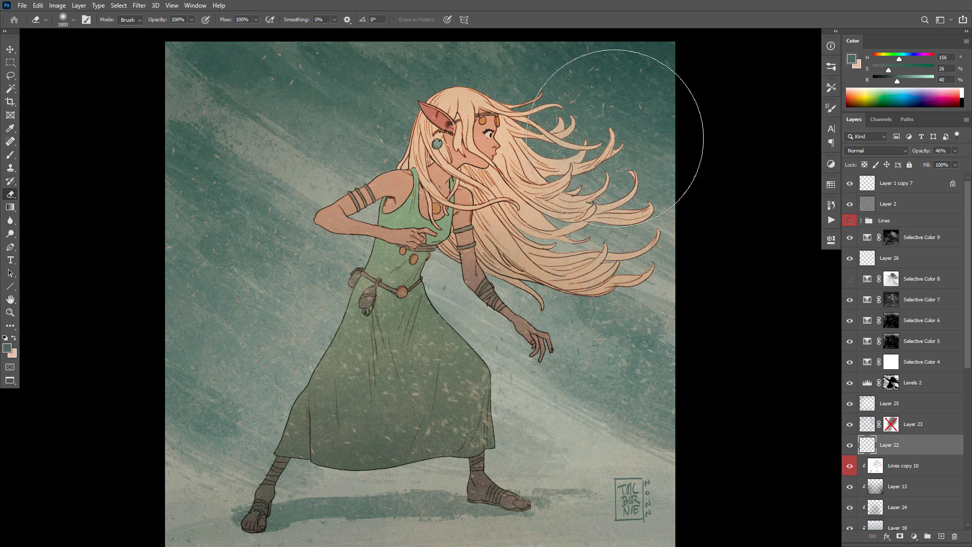
pyautogui.scroll(-3, 638, 435)
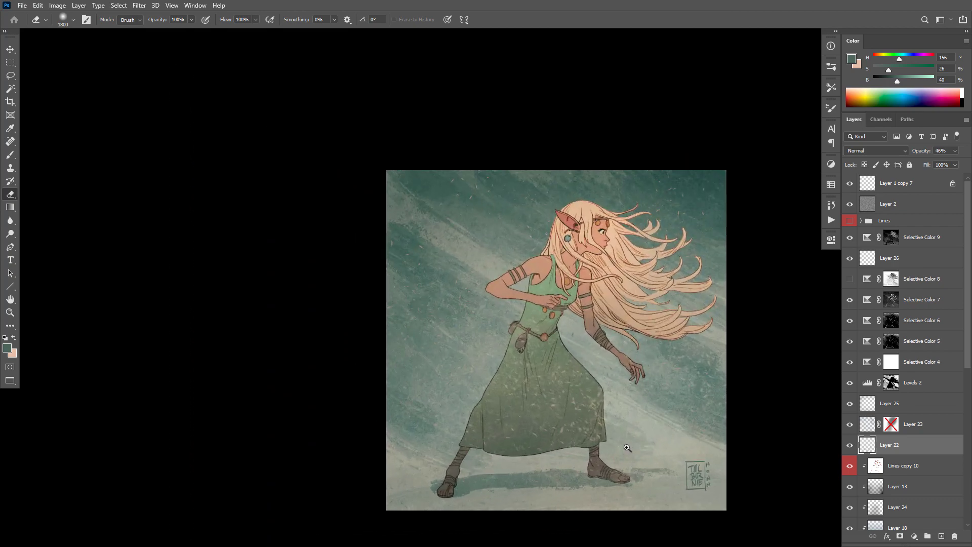
pyautogui.press('[')
pyautogui.press('[')
pyautogui.press('[')
pyautogui.press('[')
pyautogui.press('[')
pyautogui.press('[')
pyautogui.press('[')
pyautogui.moveTo(633, 421); pyautogui.dragTo(603, 405)
pyautogui.scroll(1, 641, 436)
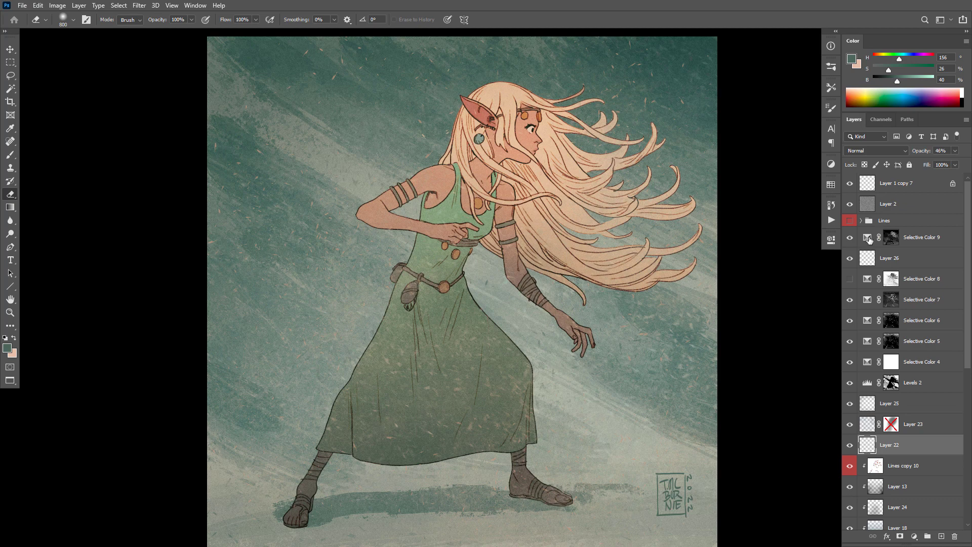
# Add a Selective Color adjustment layer directly above Selective Color 9, leaving its settings at default.
pyautogui.click(870, 240)
pyautogui.click(915, 536)
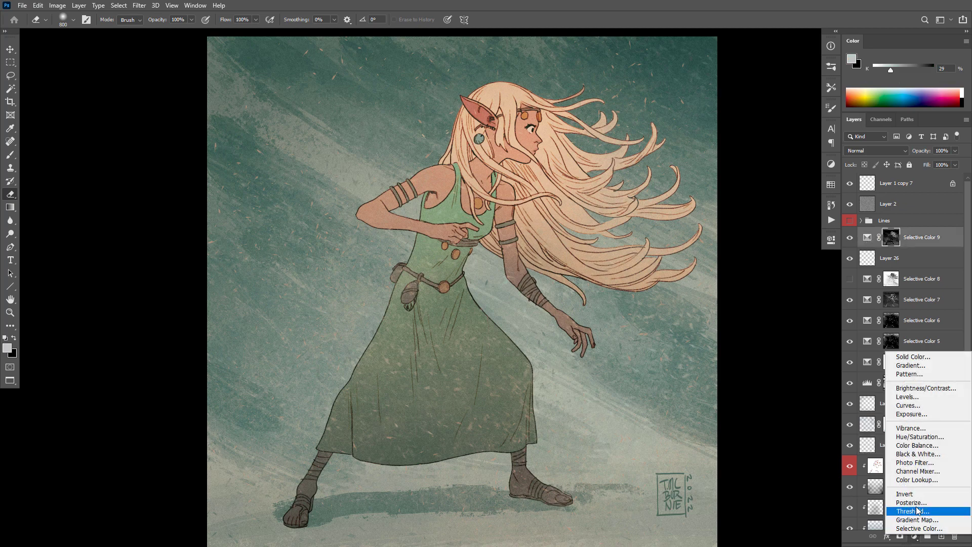
pyautogui.click(911, 527)
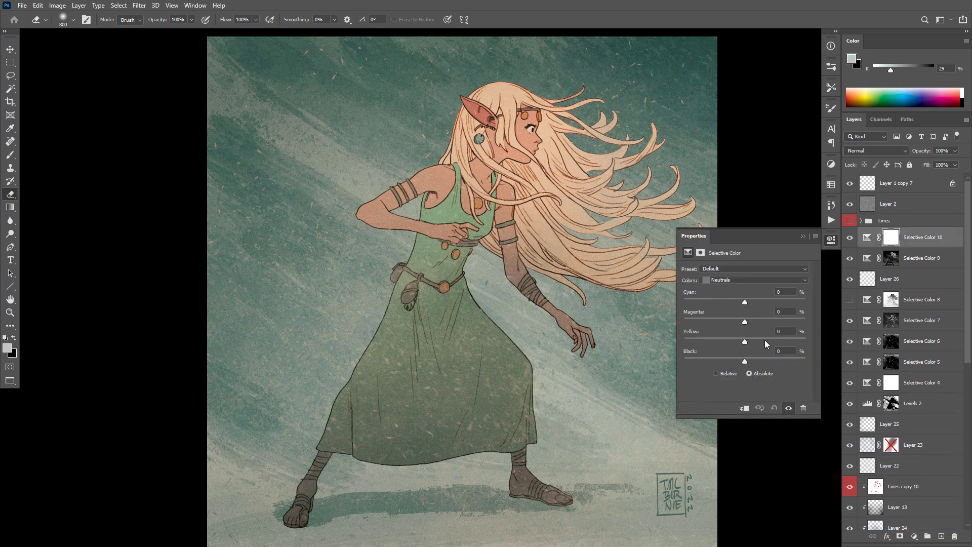
pyautogui.click(888, 238)
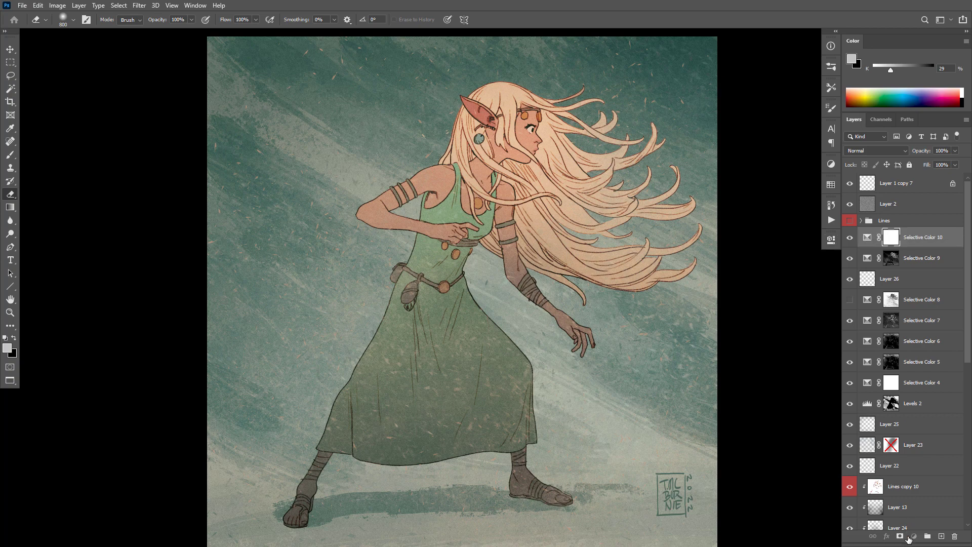
# Add a Levels adjustment with the white input at 238 and slightly shifted midtones and blacks, and compare the picture with and without it.
pyautogui.click(915, 537)
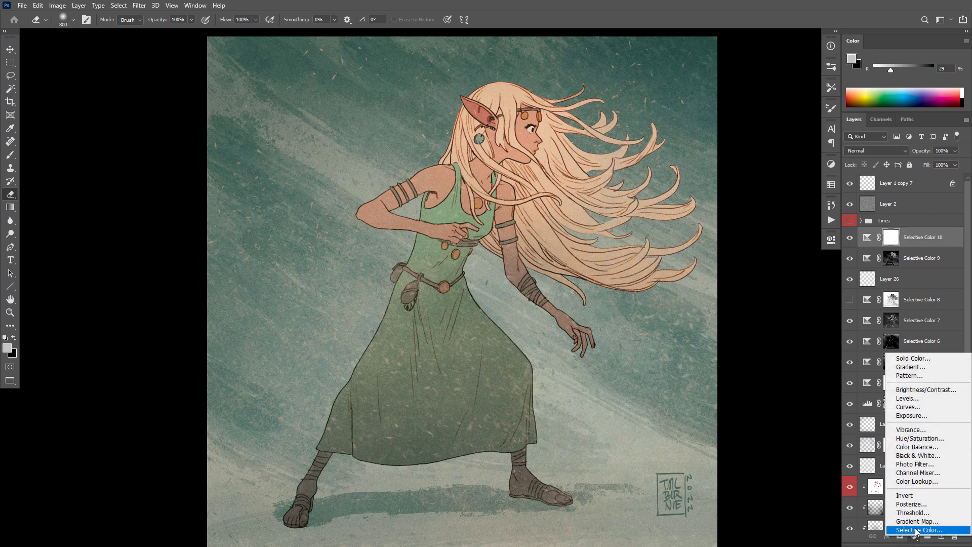
pyautogui.click(931, 396)
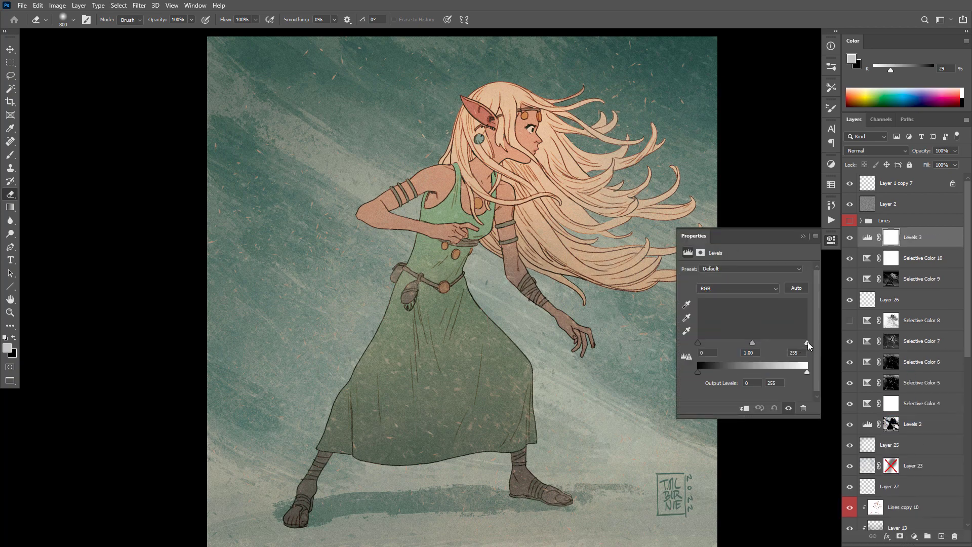
pyautogui.moveTo(807, 342); pyautogui.dragTo(798, 342)
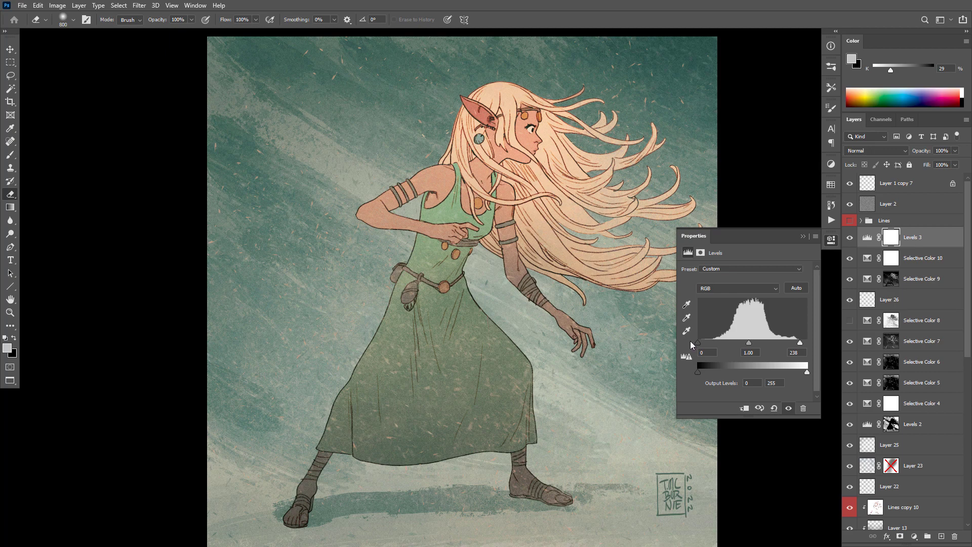
pyautogui.moveTo(749, 343); pyautogui.dragTo(746, 344)
pyautogui.moveTo(698, 343); pyautogui.dragTo(702, 342)
pyautogui.scroll(-5, 556, 394)
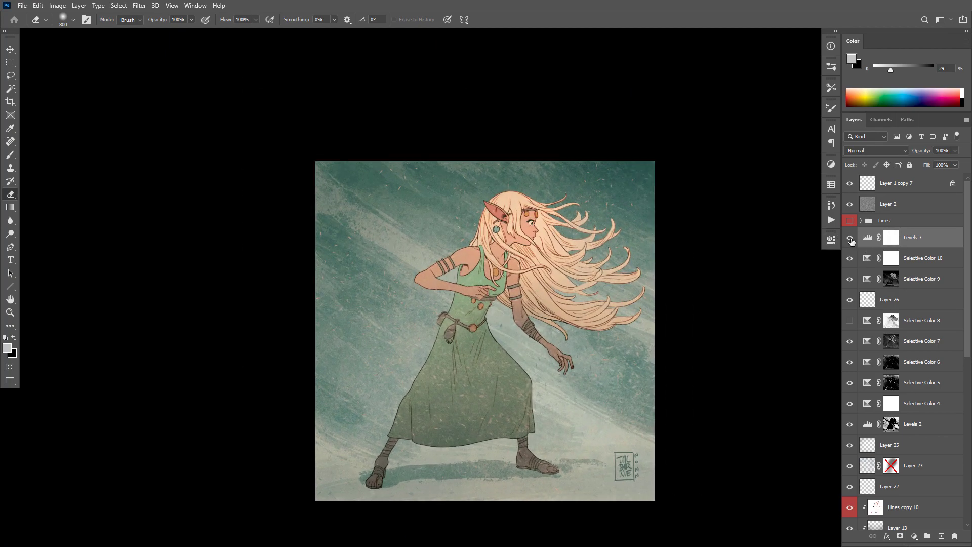
pyautogui.click(851, 240)
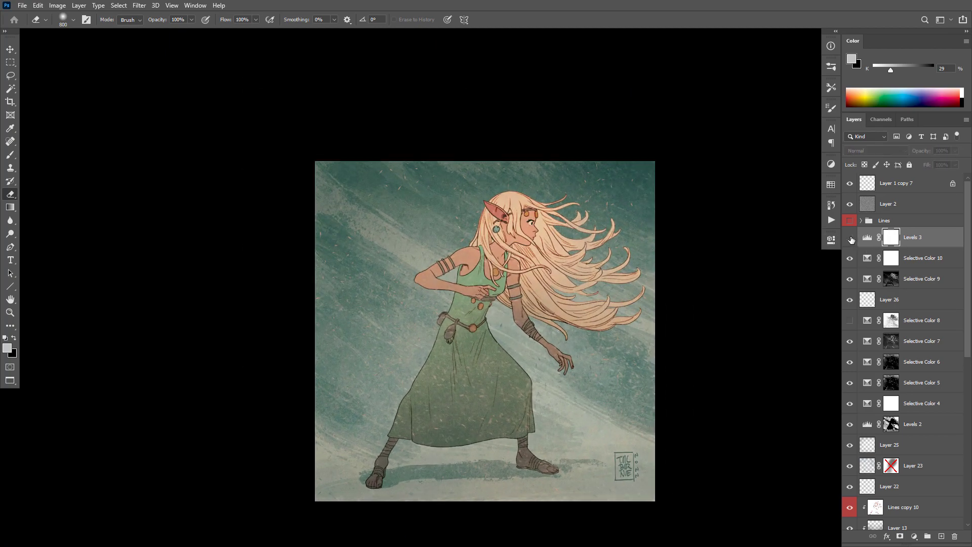
pyautogui.click(851, 238)
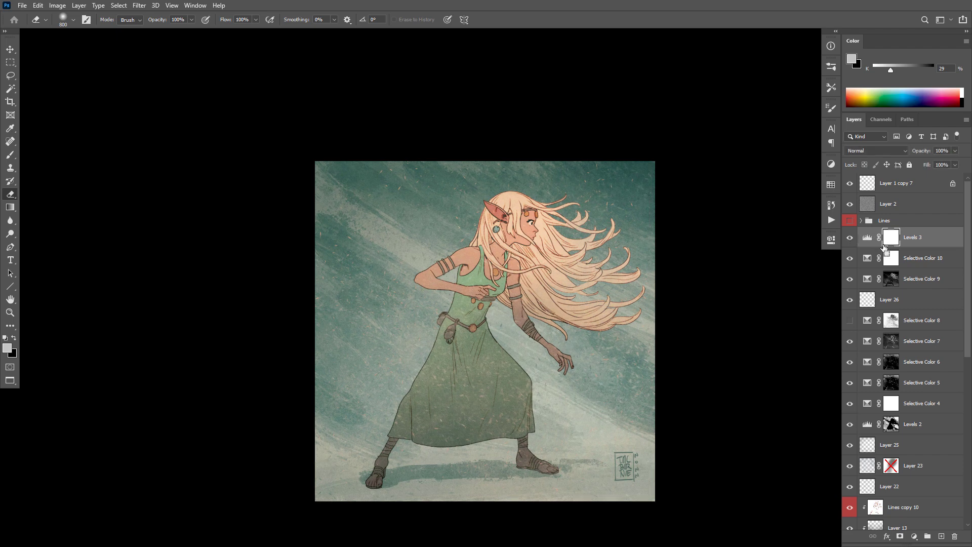
# Invert the Levels 3 mask and reveal the adjustment around the head, hair and upper body with a soft eraser at size 2200.
pyautogui.hotkey('ctrl', 'i')
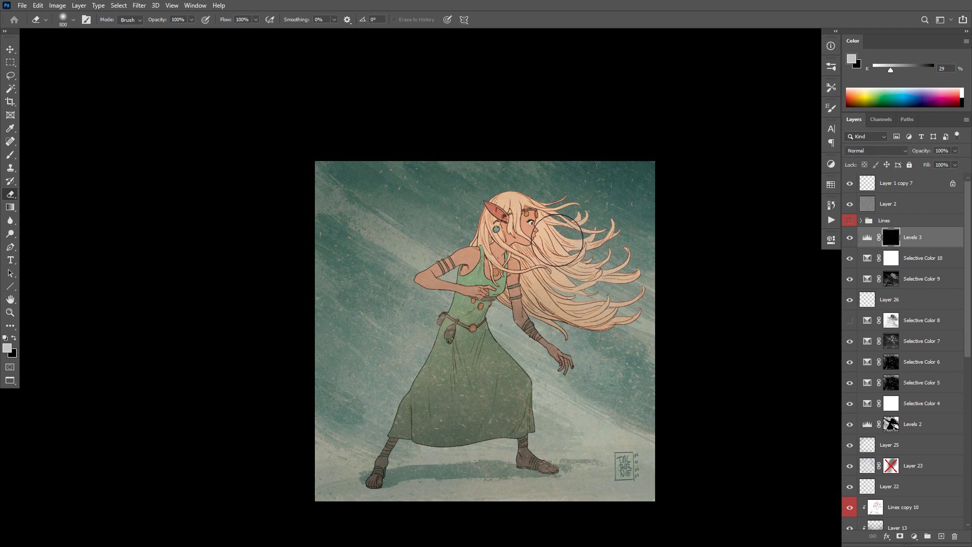
pyautogui.press(']')
pyautogui.press(']')
pyautogui.press(']')
pyautogui.press(']')
pyautogui.press(']')
pyautogui.press(']')
pyautogui.press(']')
pyautogui.press(']')
pyautogui.press(']')
pyautogui.press(']')
pyautogui.press(']')
pyautogui.press(']')
pyautogui.press(']')
pyautogui.press(']')
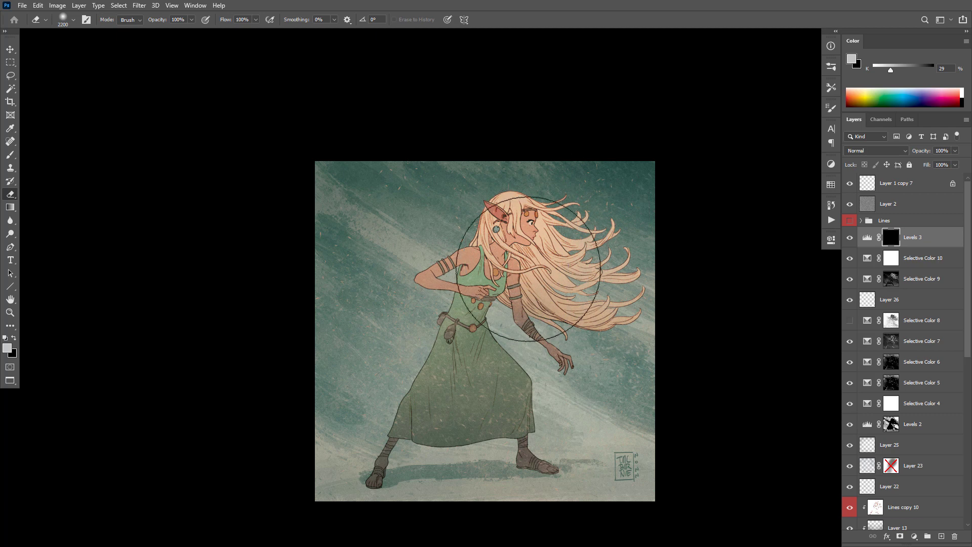
pyautogui.press('x')
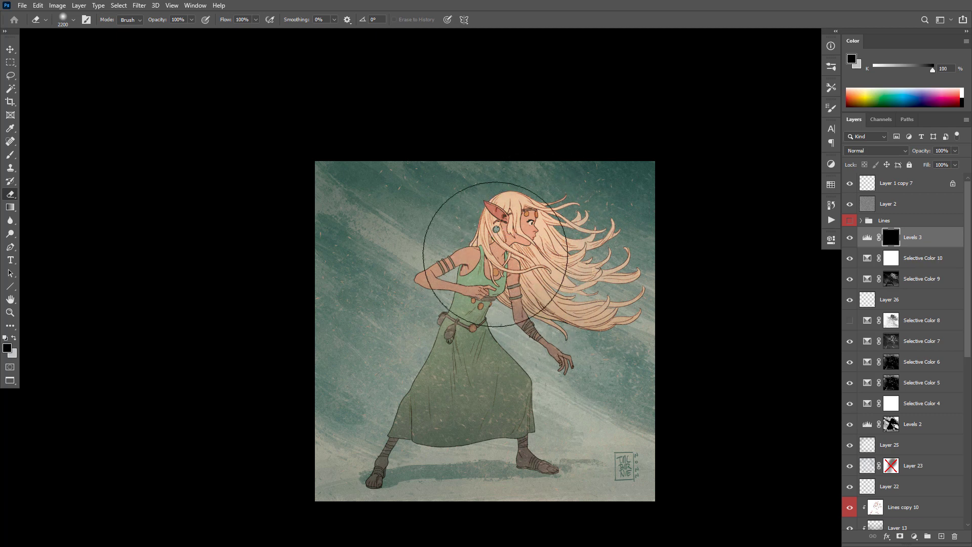
pyautogui.moveTo(495, 254)
pyautogui.mouseDown()
pyautogui.moveTo(455, 241)
pyautogui.moveTo(526, 243)
pyautogui.moveTo(512, 218)
pyautogui.moveTo(450, 291)
pyautogui.moveTo(543, 294)
pyautogui.moveTo(569, 340)
pyautogui.moveTo(613, 325)
pyautogui.moveTo(517, 234)
pyautogui.moveTo(466, 243)
pyautogui.moveTo(611, 321)
pyautogui.mouseUp()
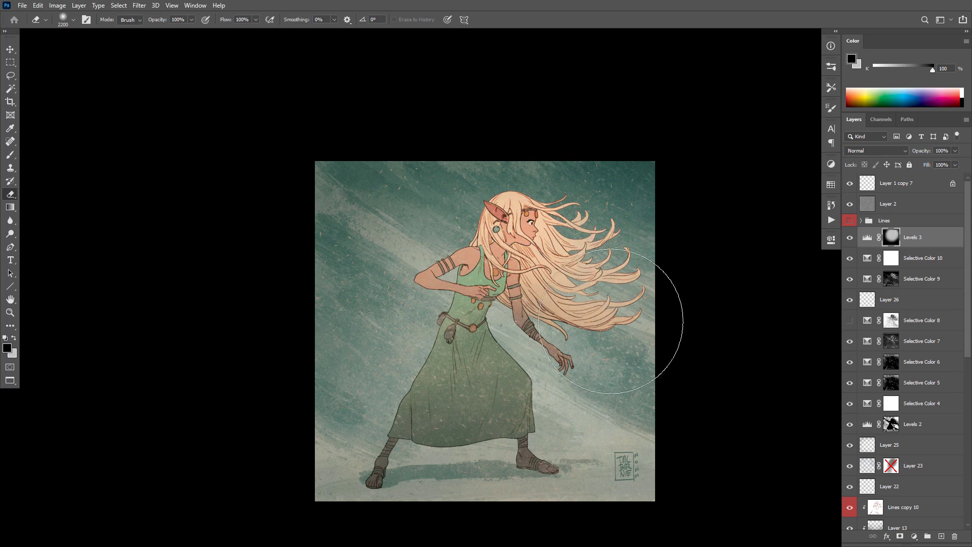
# Examine the figure up close and as a whole, and compare the illustration with and without Layer 23's haze.
pyautogui.scroll(5, 560, 269)
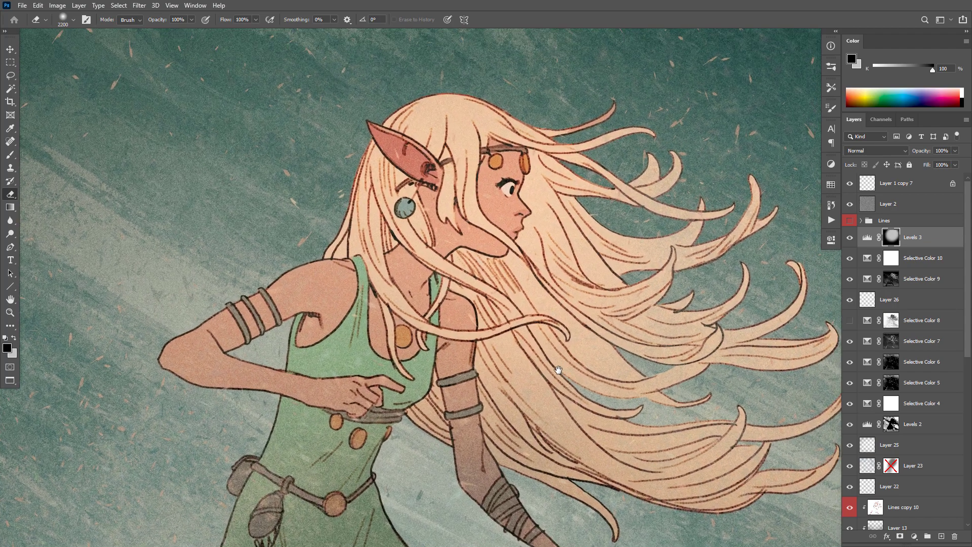
pyautogui.scroll(-1, 558, 369)
pyautogui.moveTo(558, 369)
pyautogui.mouseDown()
pyautogui.moveTo(557, 436)
pyautogui.moveTo(549, 378)
pyautogui.mouseUp()
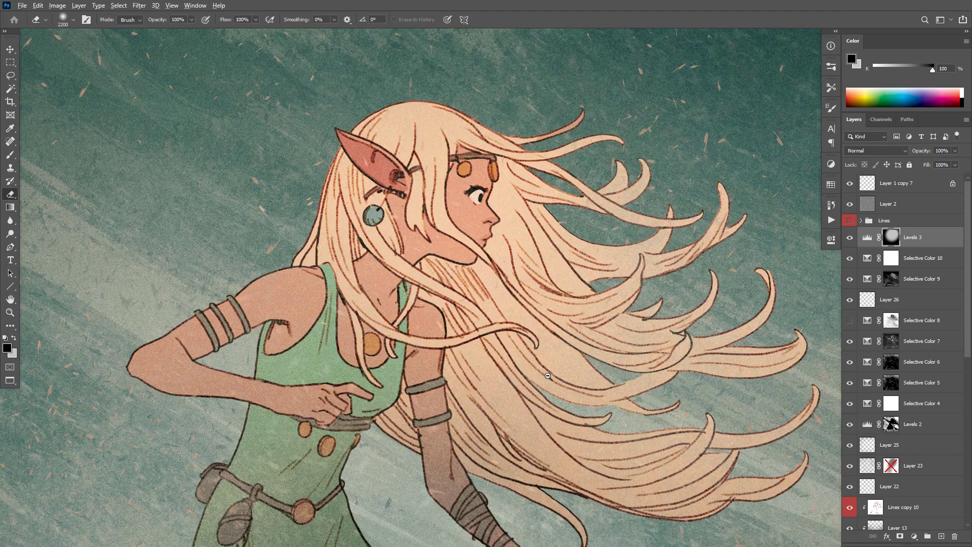
pyautogui.scroll(-8, 545, 374)
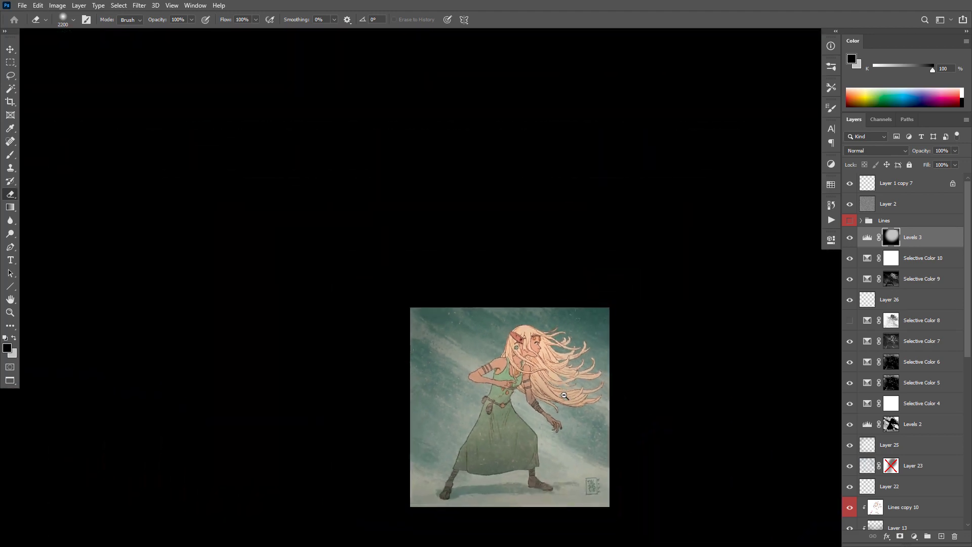
pyautogui.scroll(4, 594, 378)
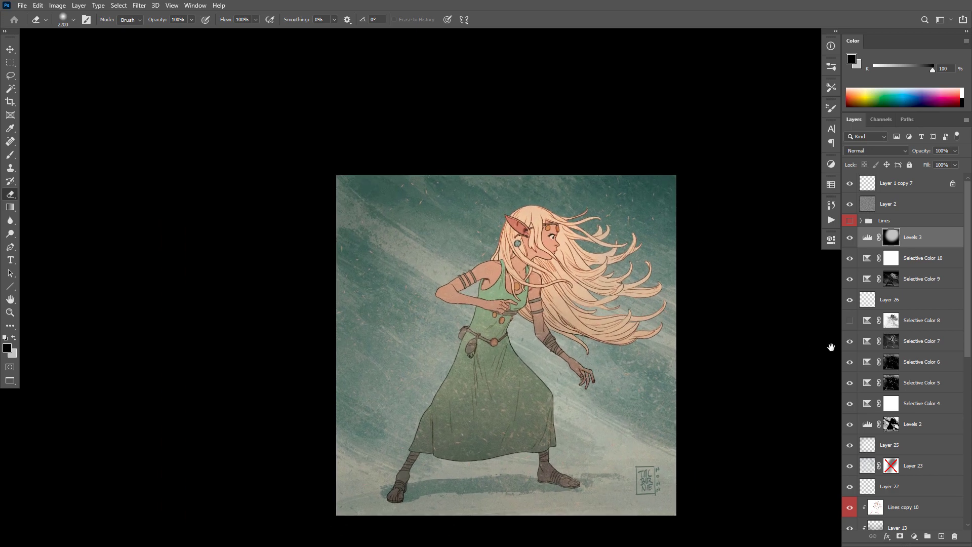
pyautogui.moveTo(665, 403); pyautogui.dragTo(669, 386)
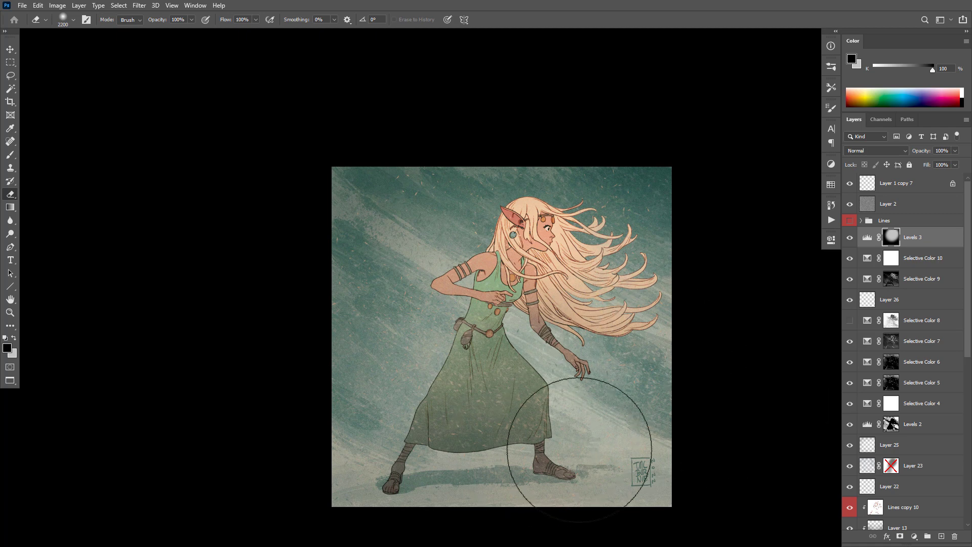
pyautogui.click(850, 465)
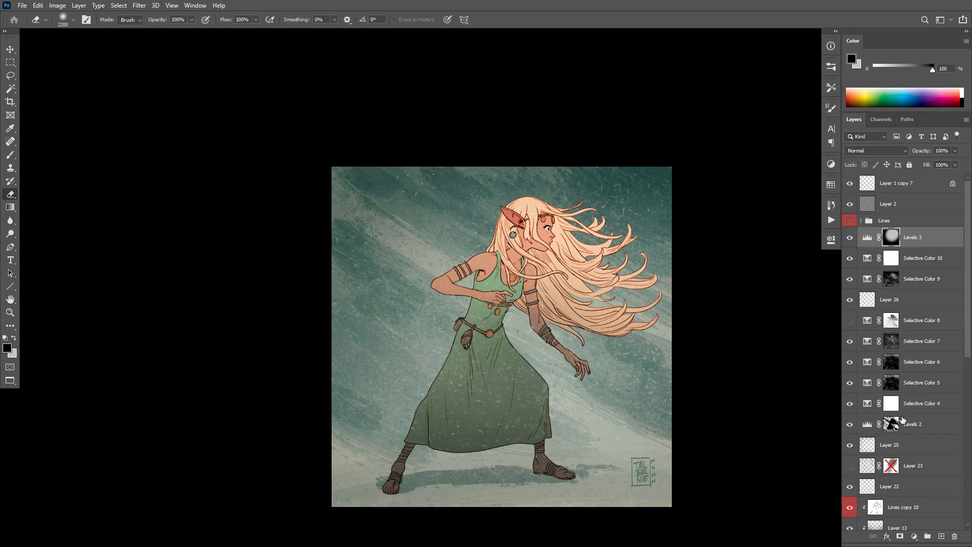
pyautogui.click(851, 465)
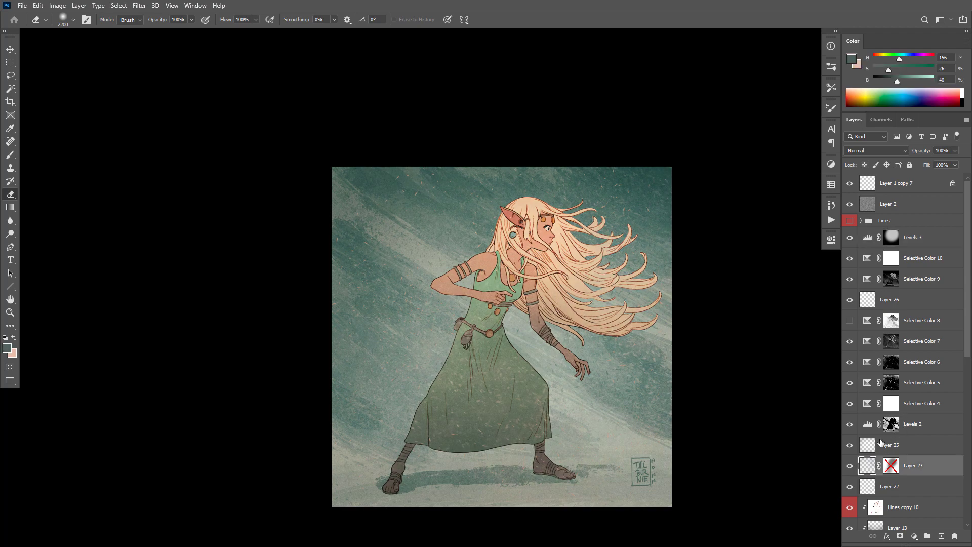